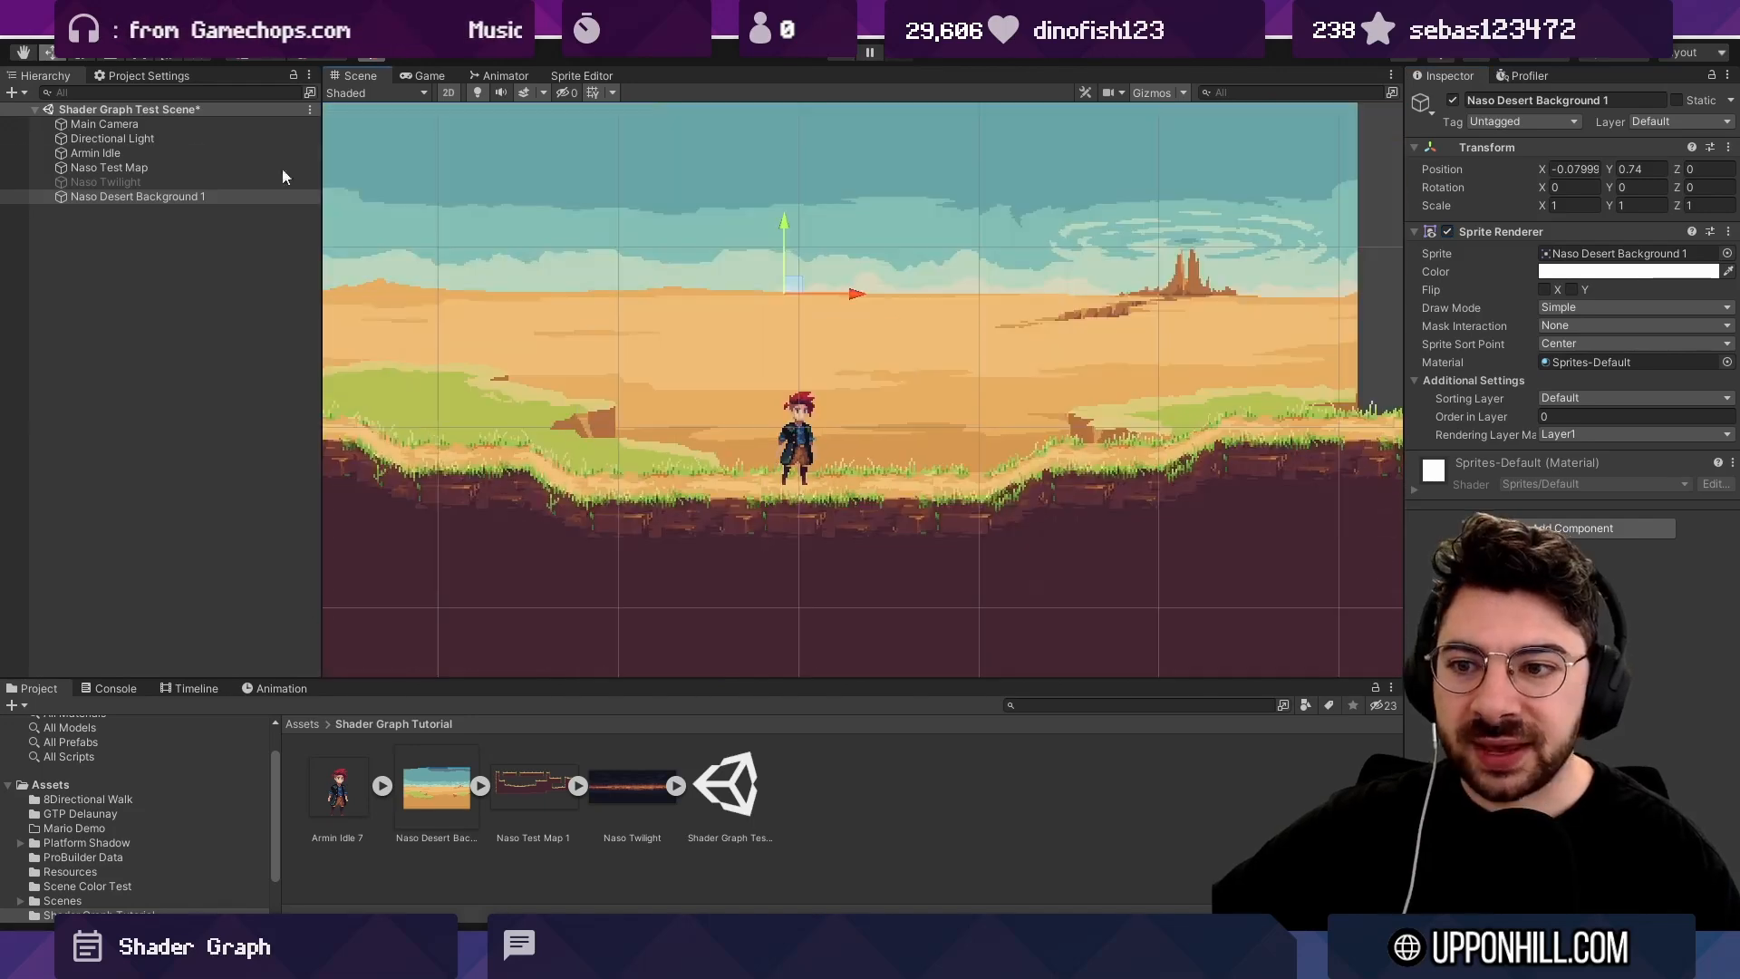
Activate the Naso Twilight background object in the scene.
{"action": "left_click", "coordinate": [197, 181]}
{"action": "left_click", "coordinate": [1453, 101]}
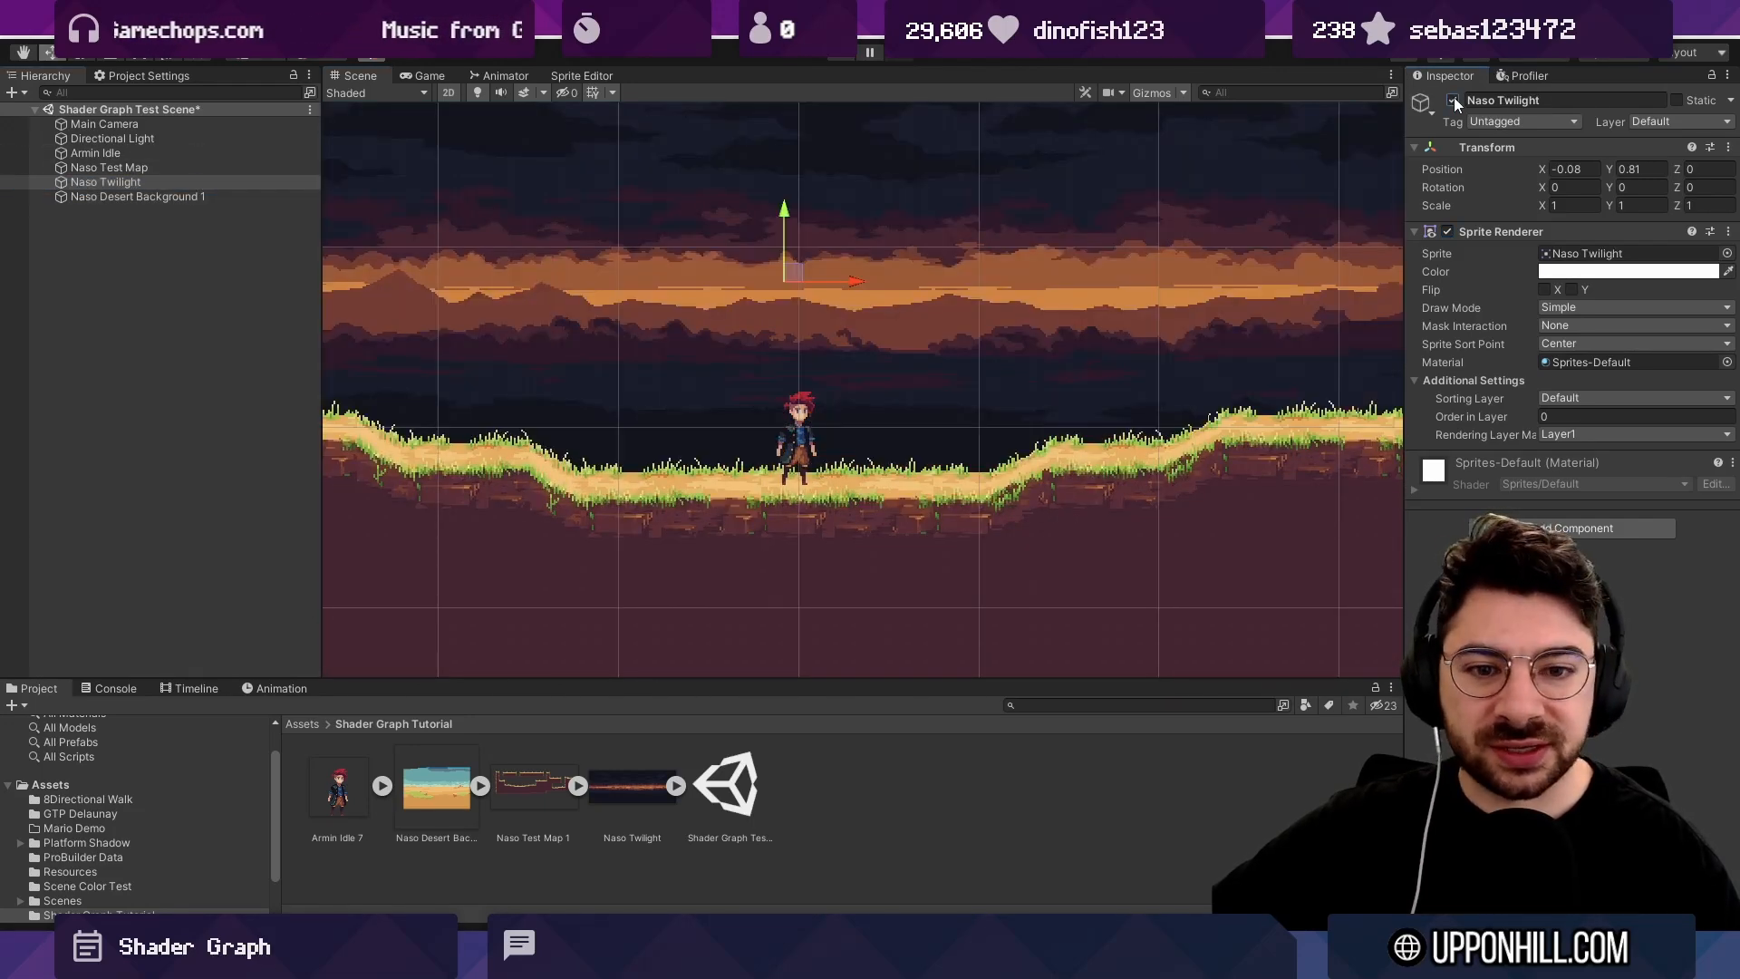
{"action": "scroll", "coordinate": [851, 405], "scroll_direction": "up", "scroll_amount": 2}
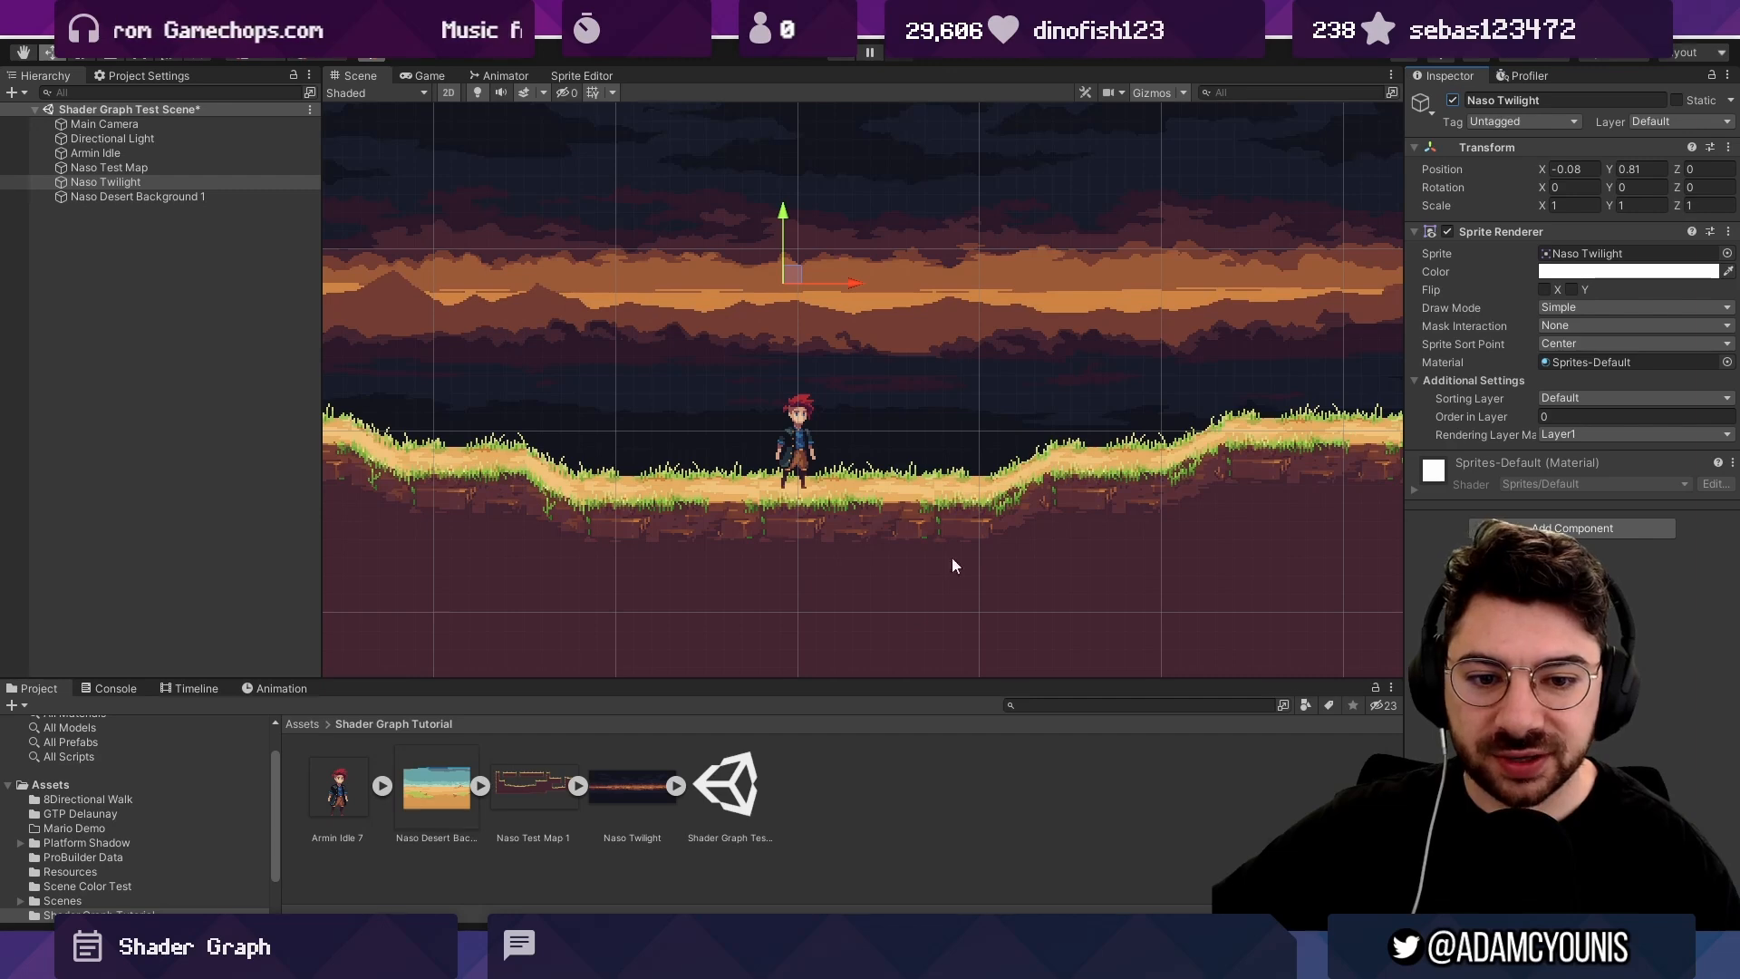
{"action": "scroll", "coordinate": [679, 388], "scroll_direction": "down", "scroll_amount": 2}
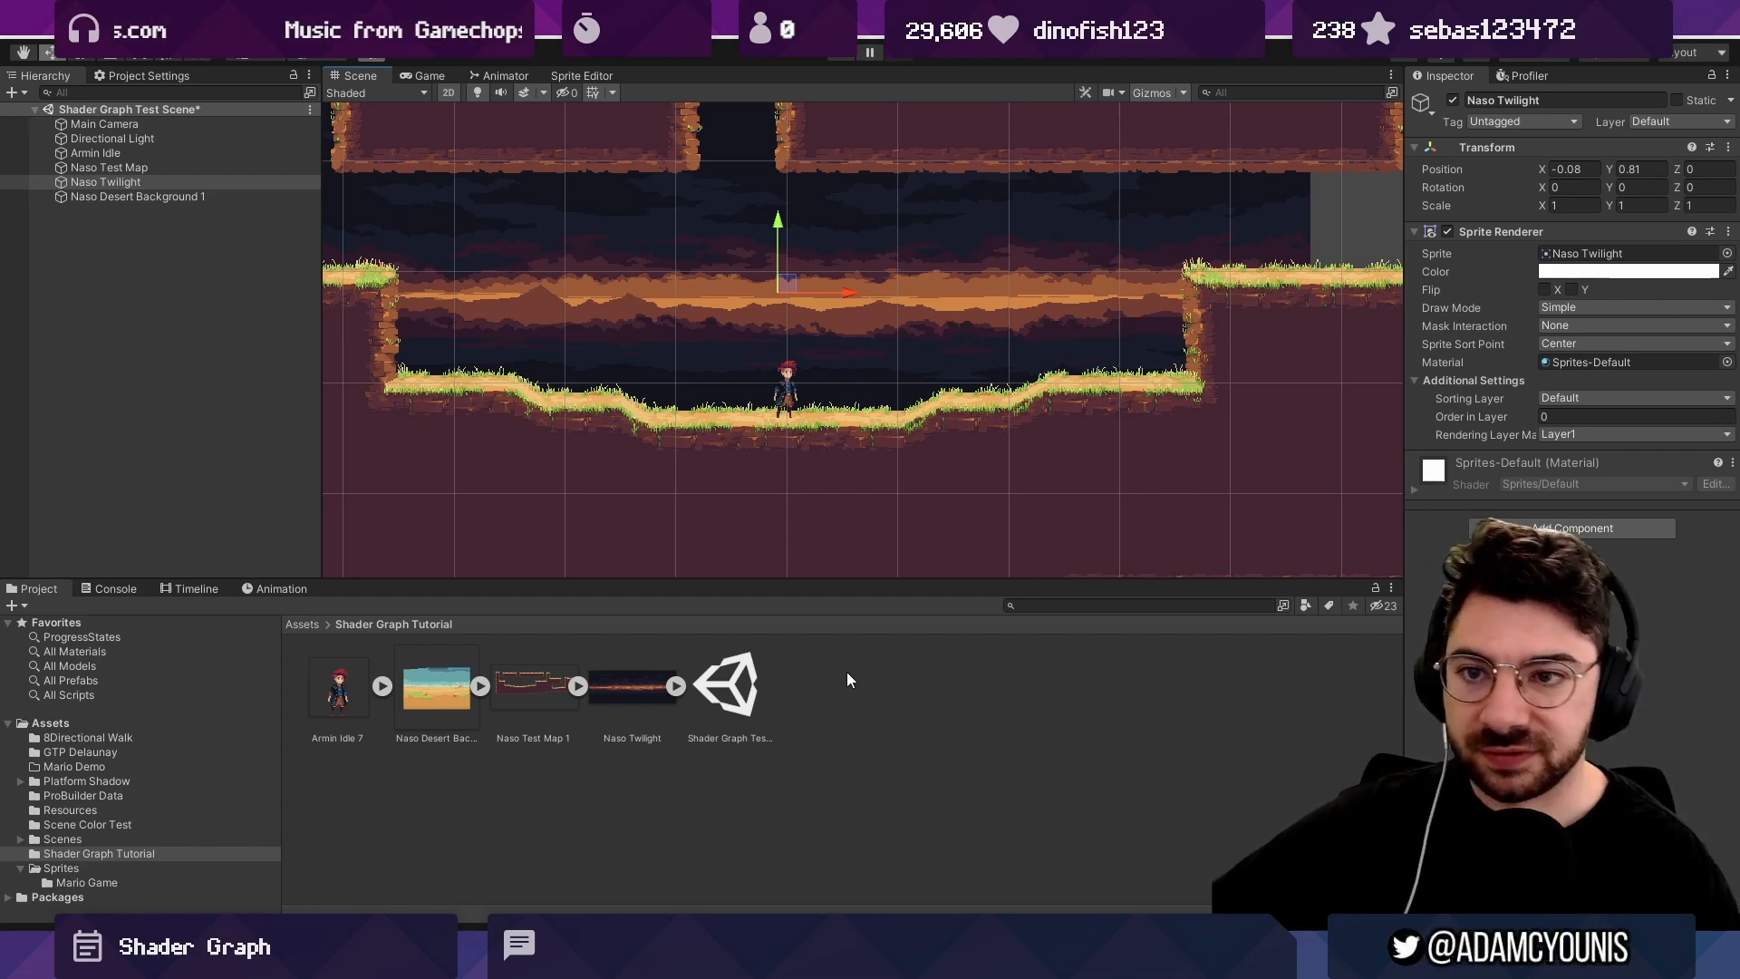
Create a Sprite Unlit Shader Graph named First Shader in the Shader Graph Tutorial folder.
{"action": "right_click", "coordinate": [847, 674]}
{"action": "mouse_move", "coordinate": [994, 232]}
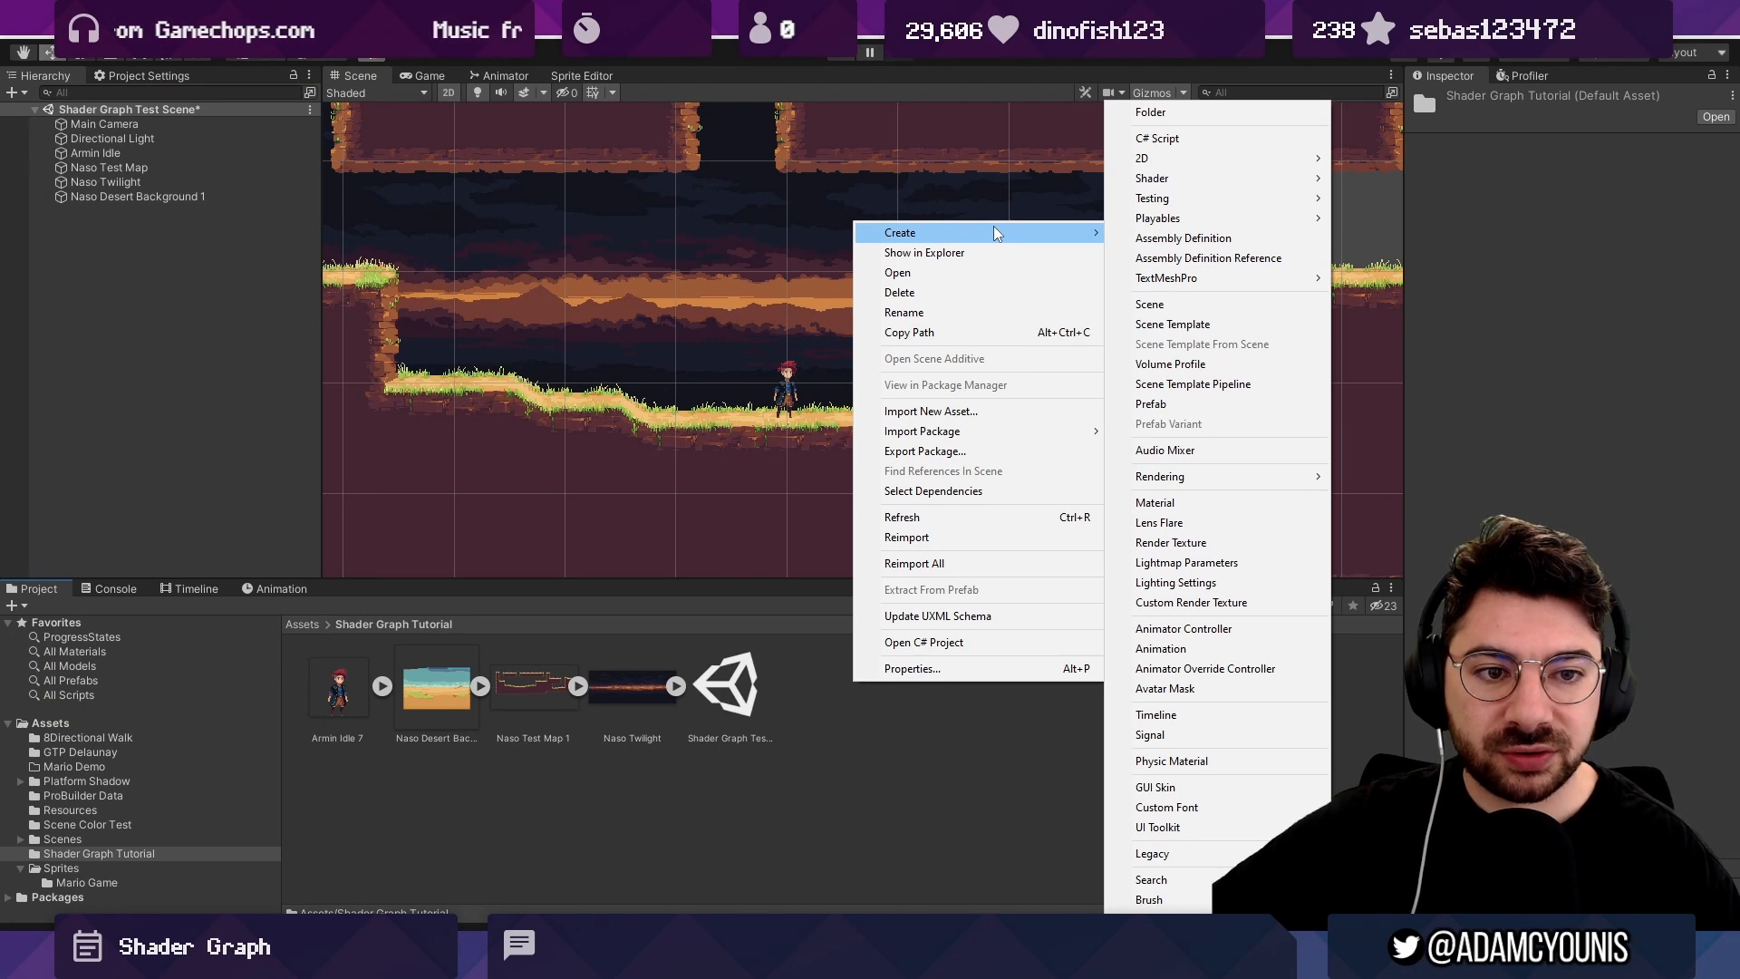
{"action": "mouse_move", "coordinate": [1169, 178]}
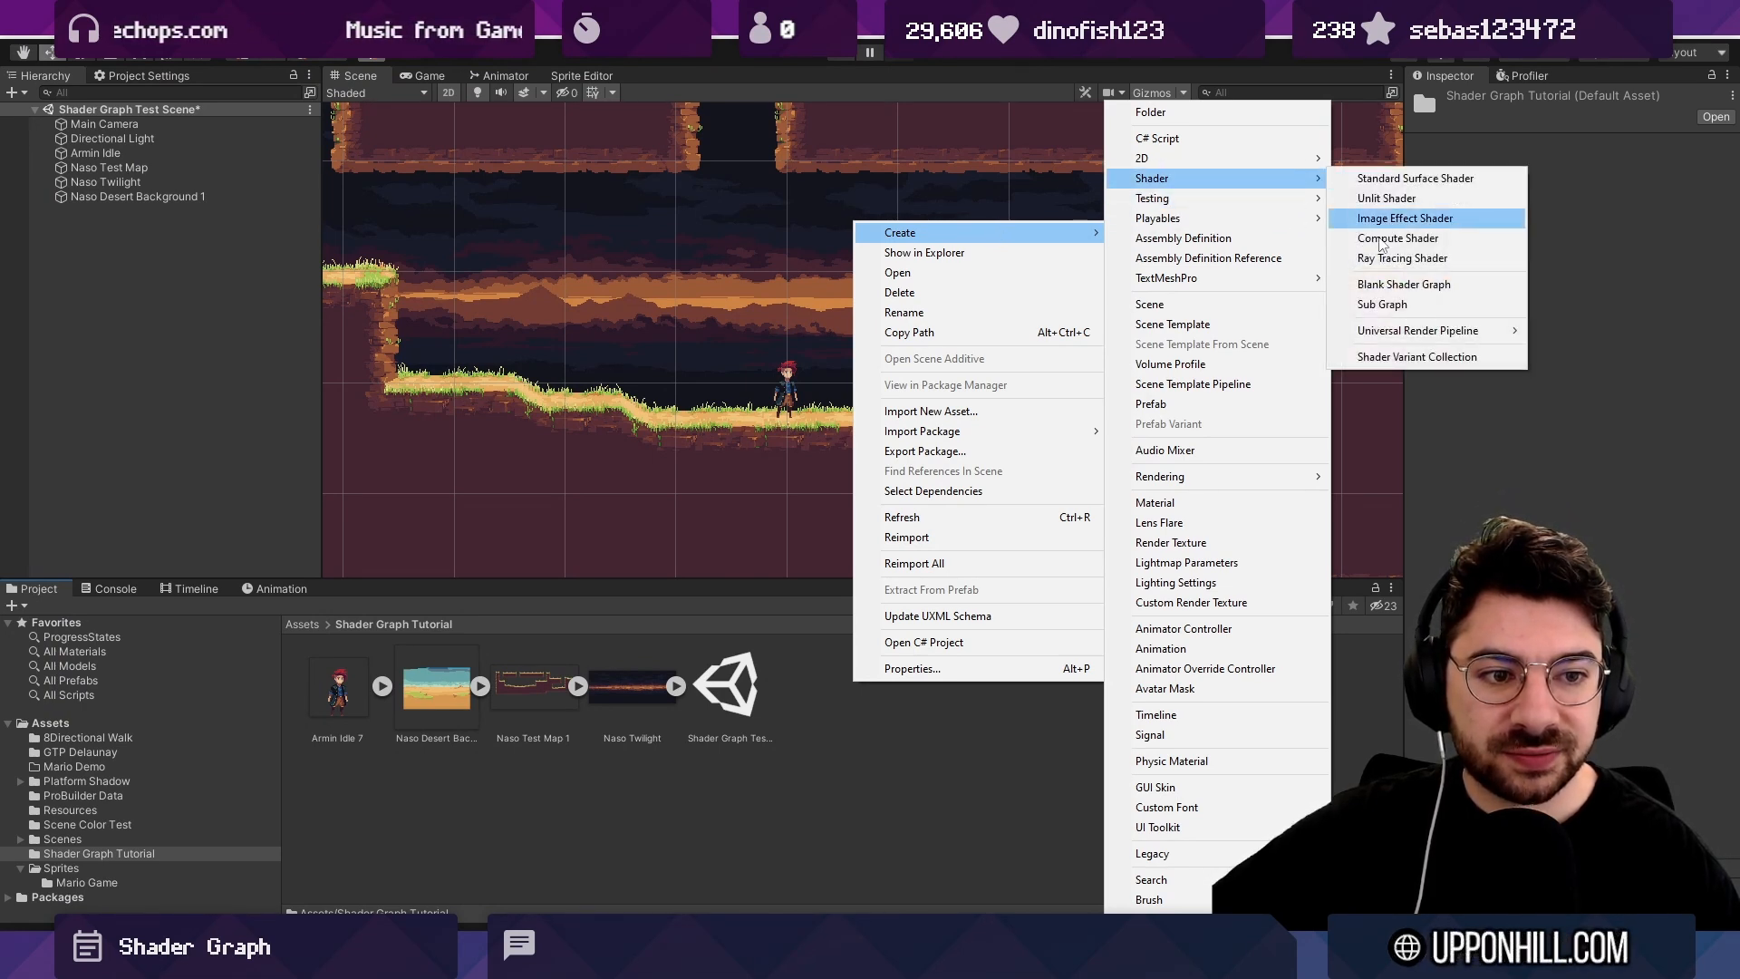
{"action": "mouse_move", "coordinate": [1396, 331]}
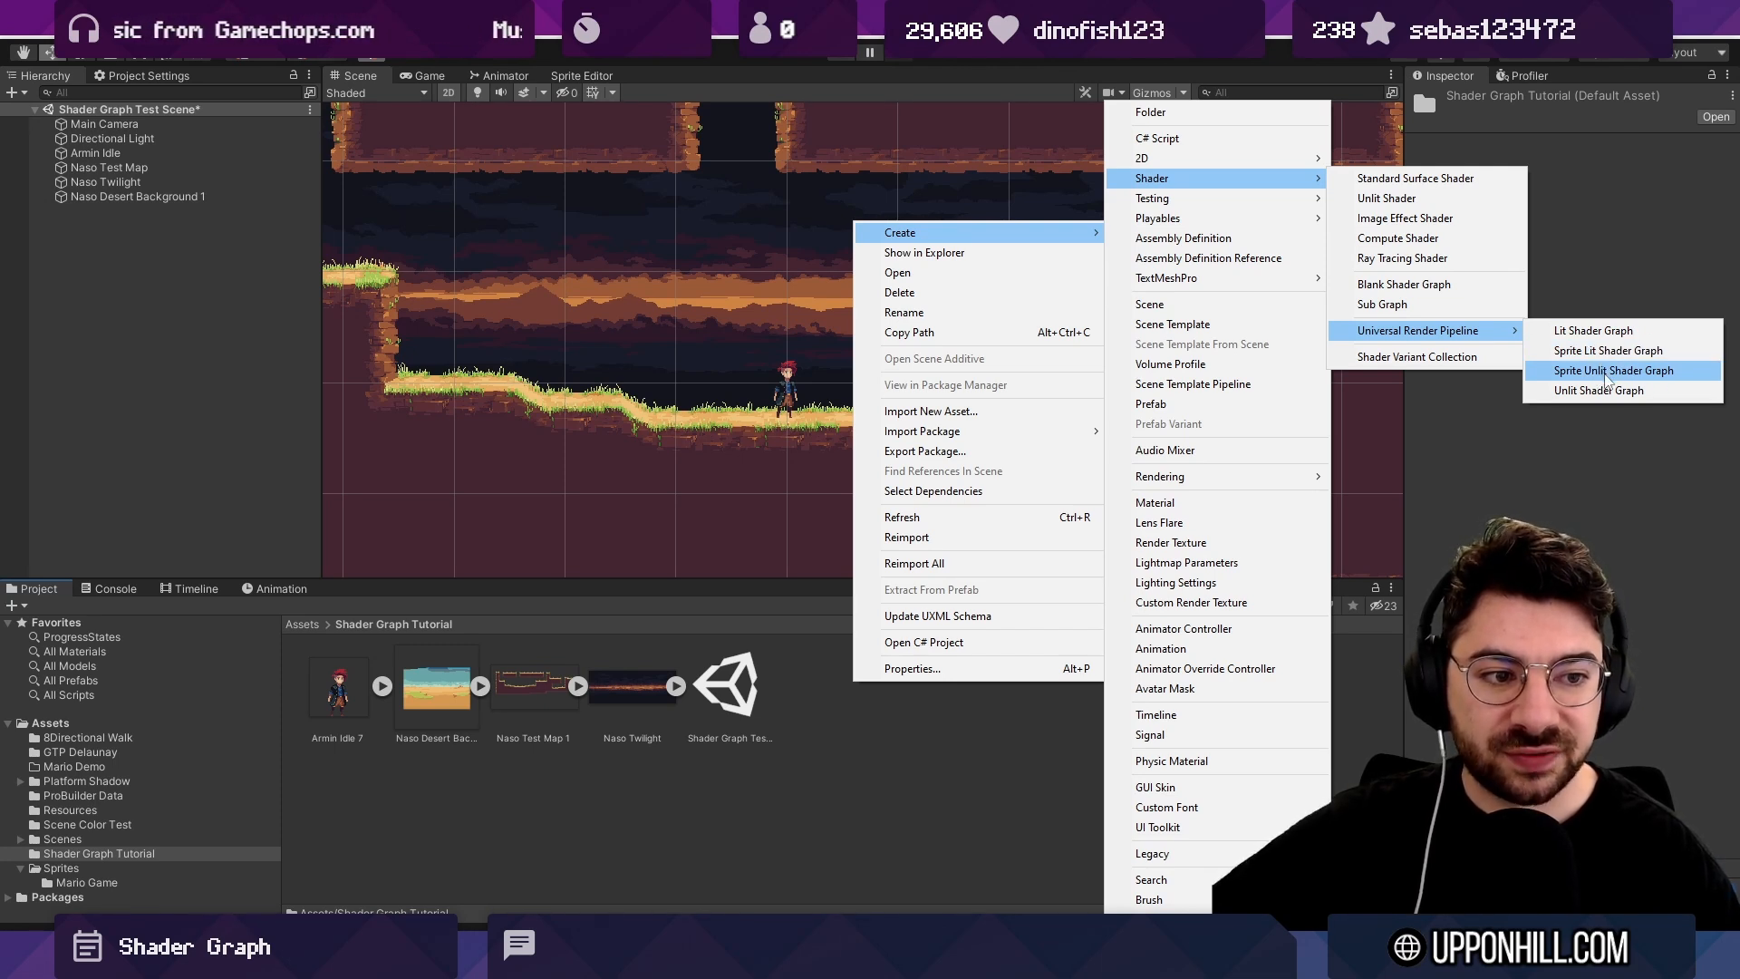
{"action": "left_click", "coordinate": [1605, 371]}
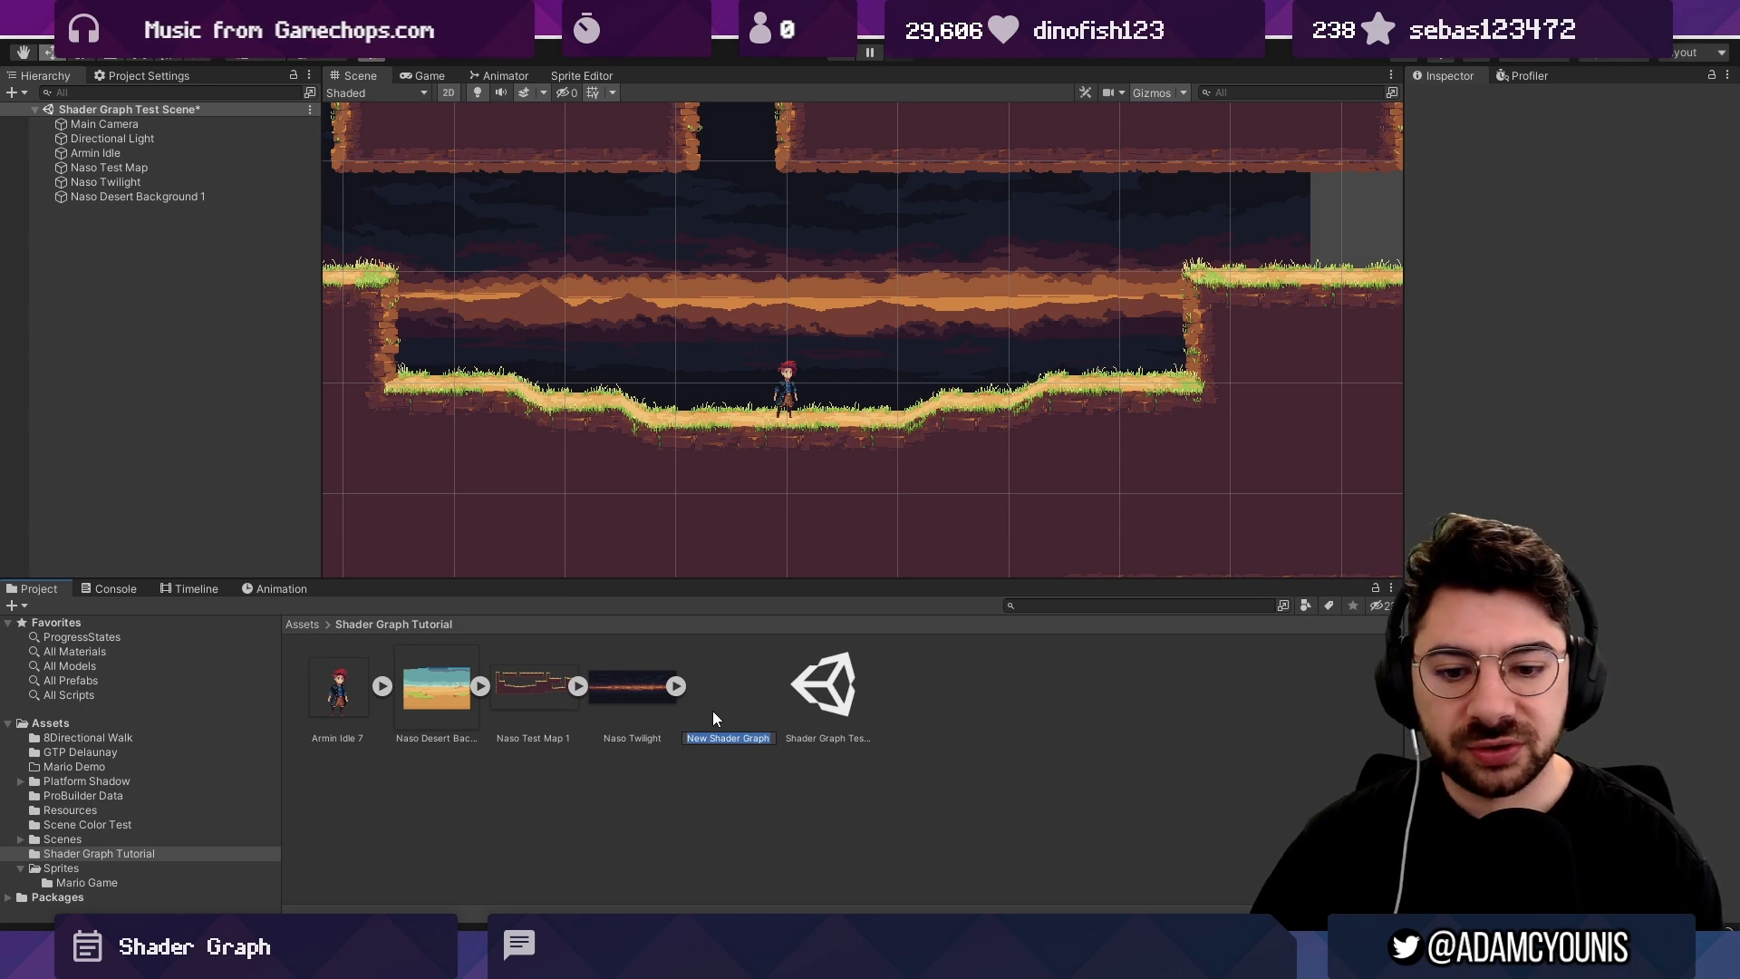
{"action": "type", "text": "First Shader"}
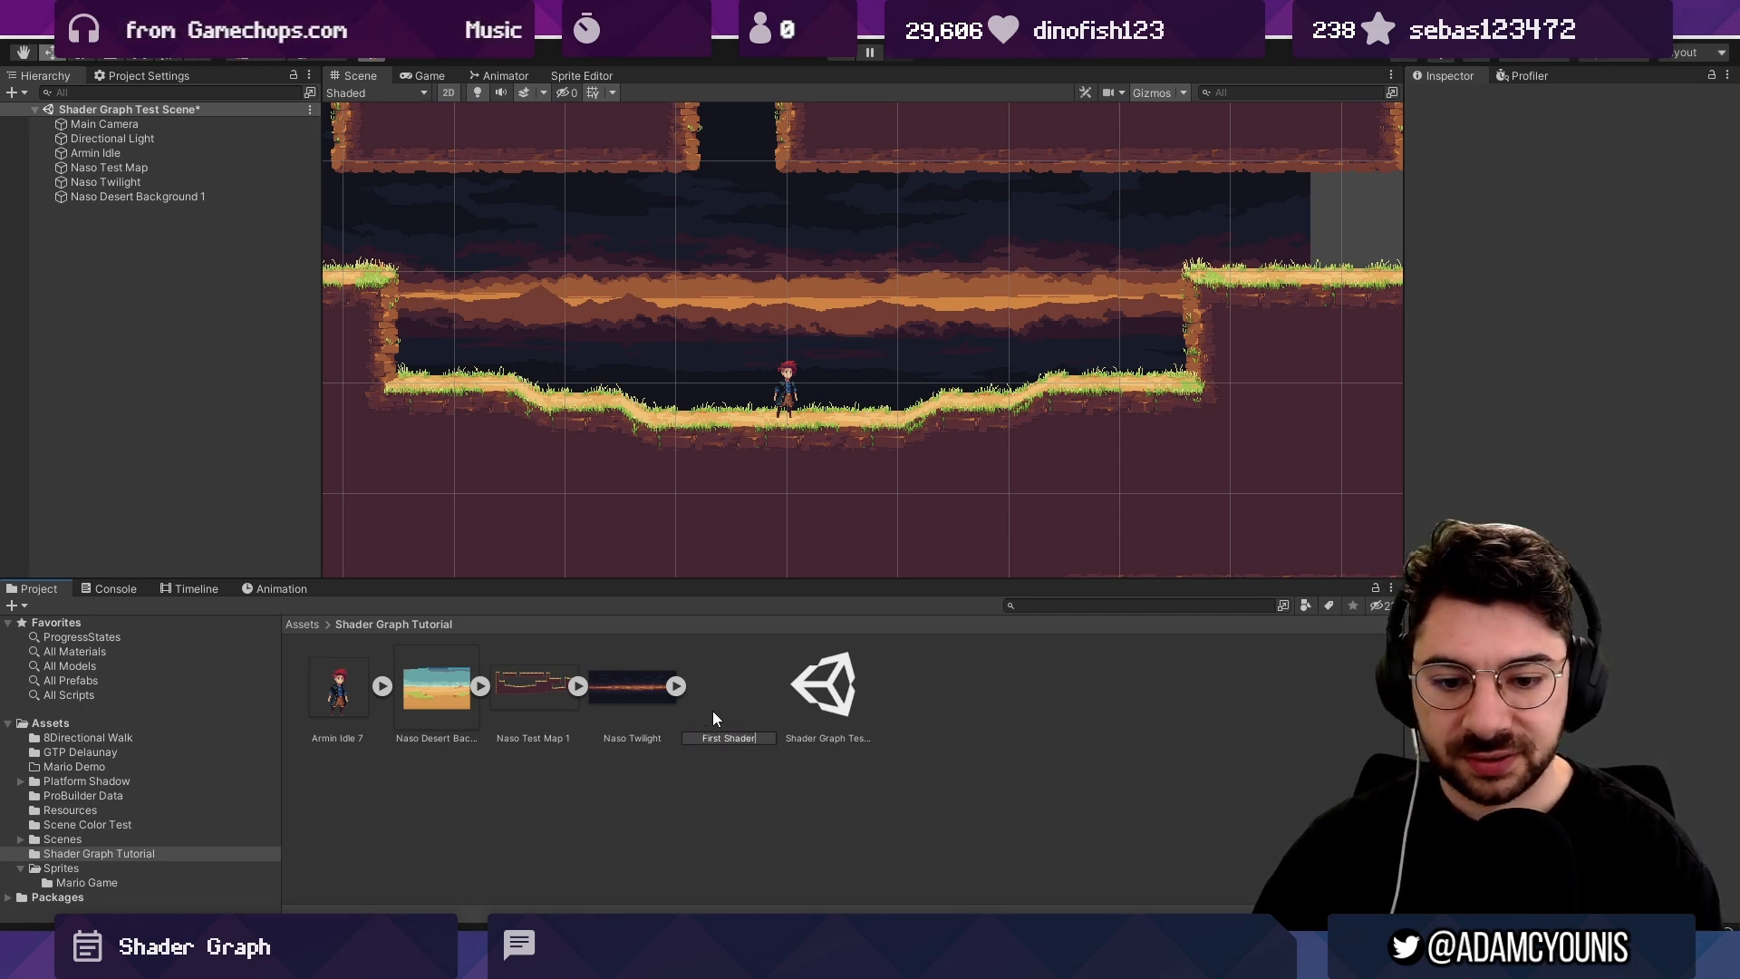
{"action": "key", "text": "Return"}
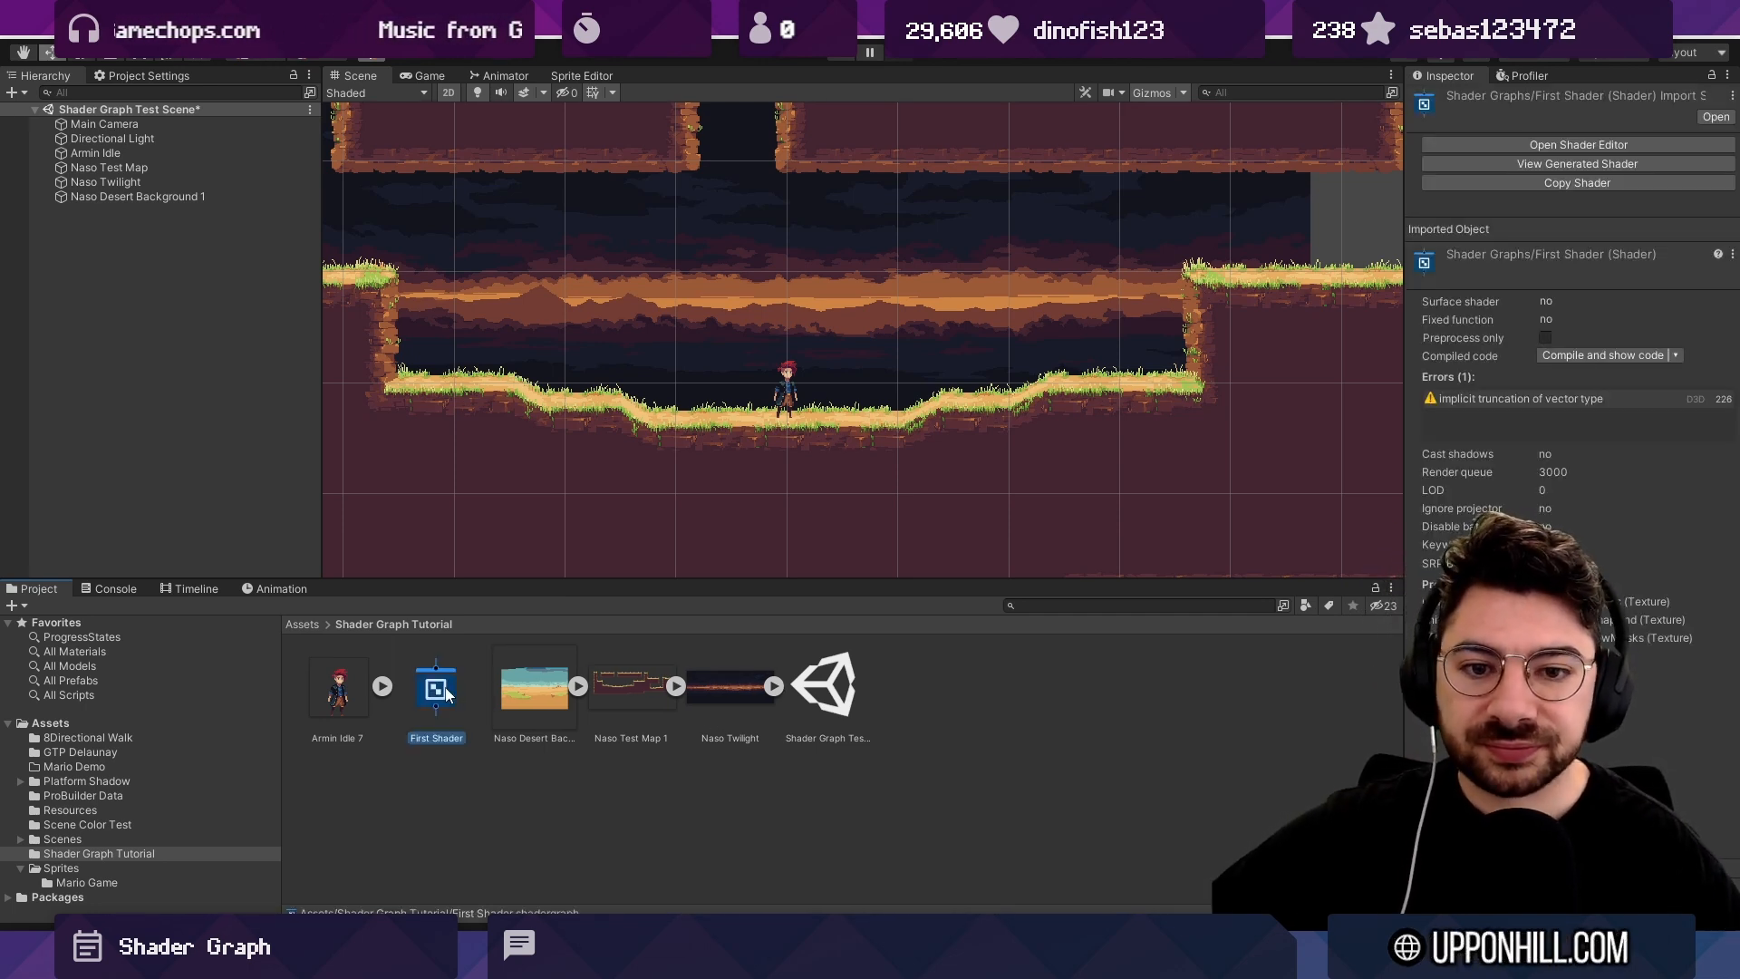
Open First Shader in the shader editor and maximize the graph window.
{"action": "double_click", "coordinate": [439, 691]}
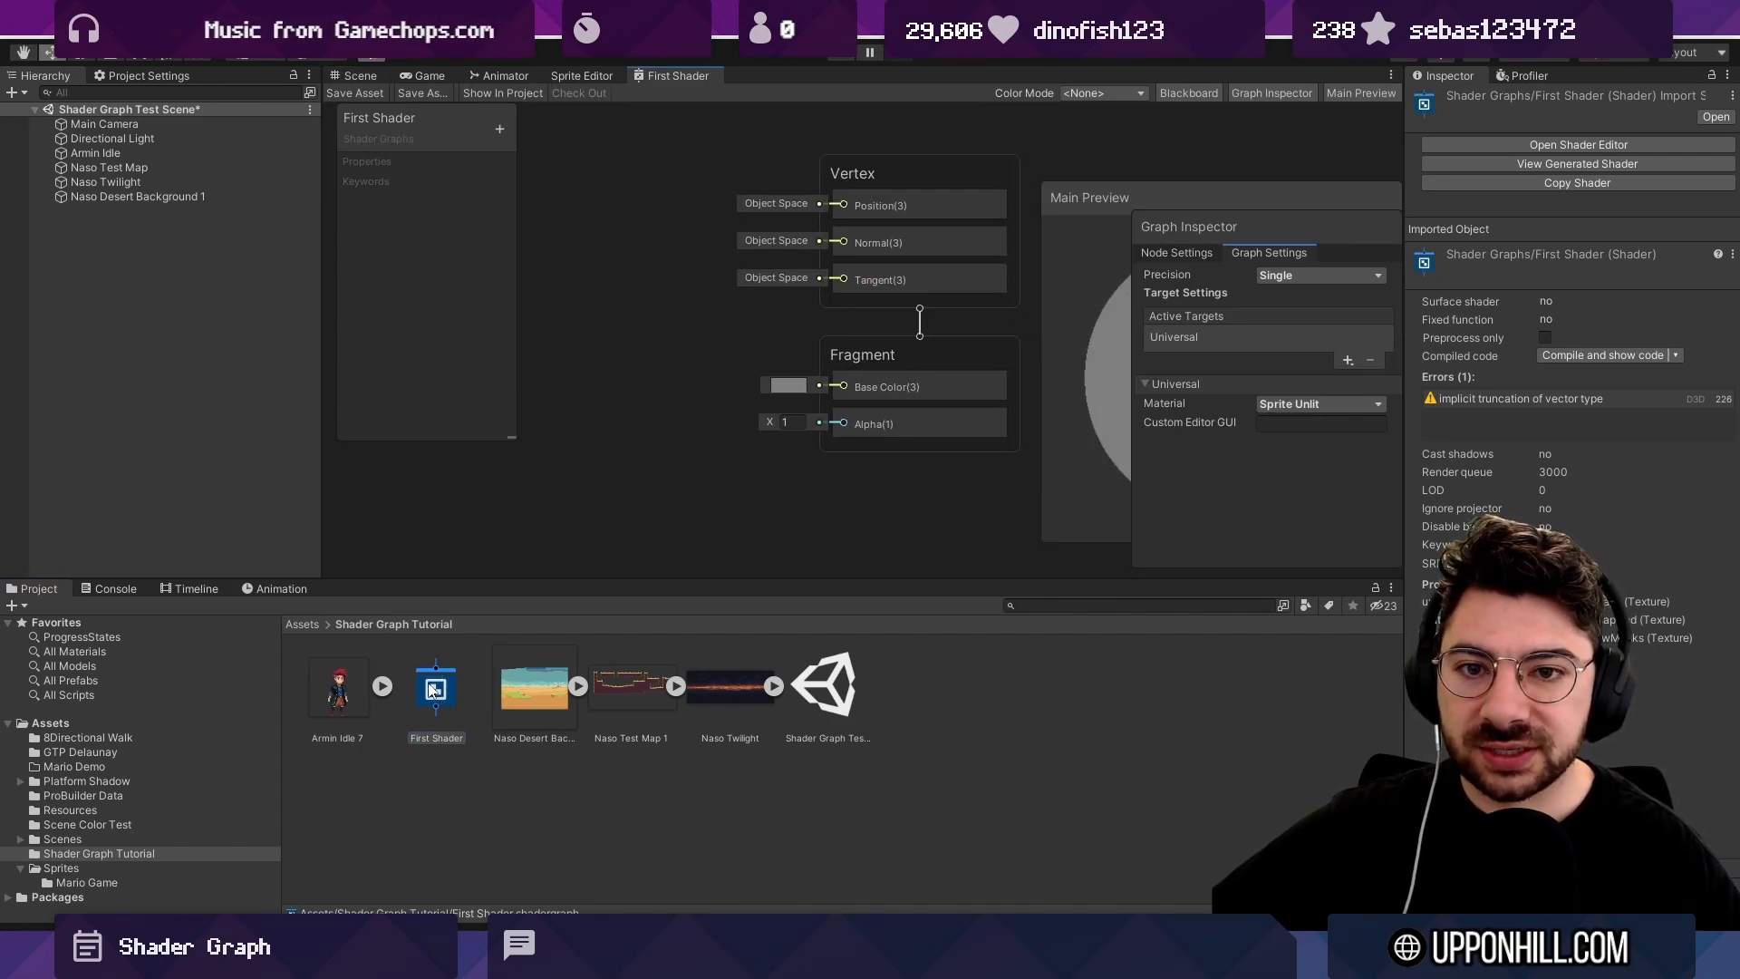
{"action": "right_click", "coordinate": [682, 77]}
{"action": "left_click", "coordinate": [703, 87]}
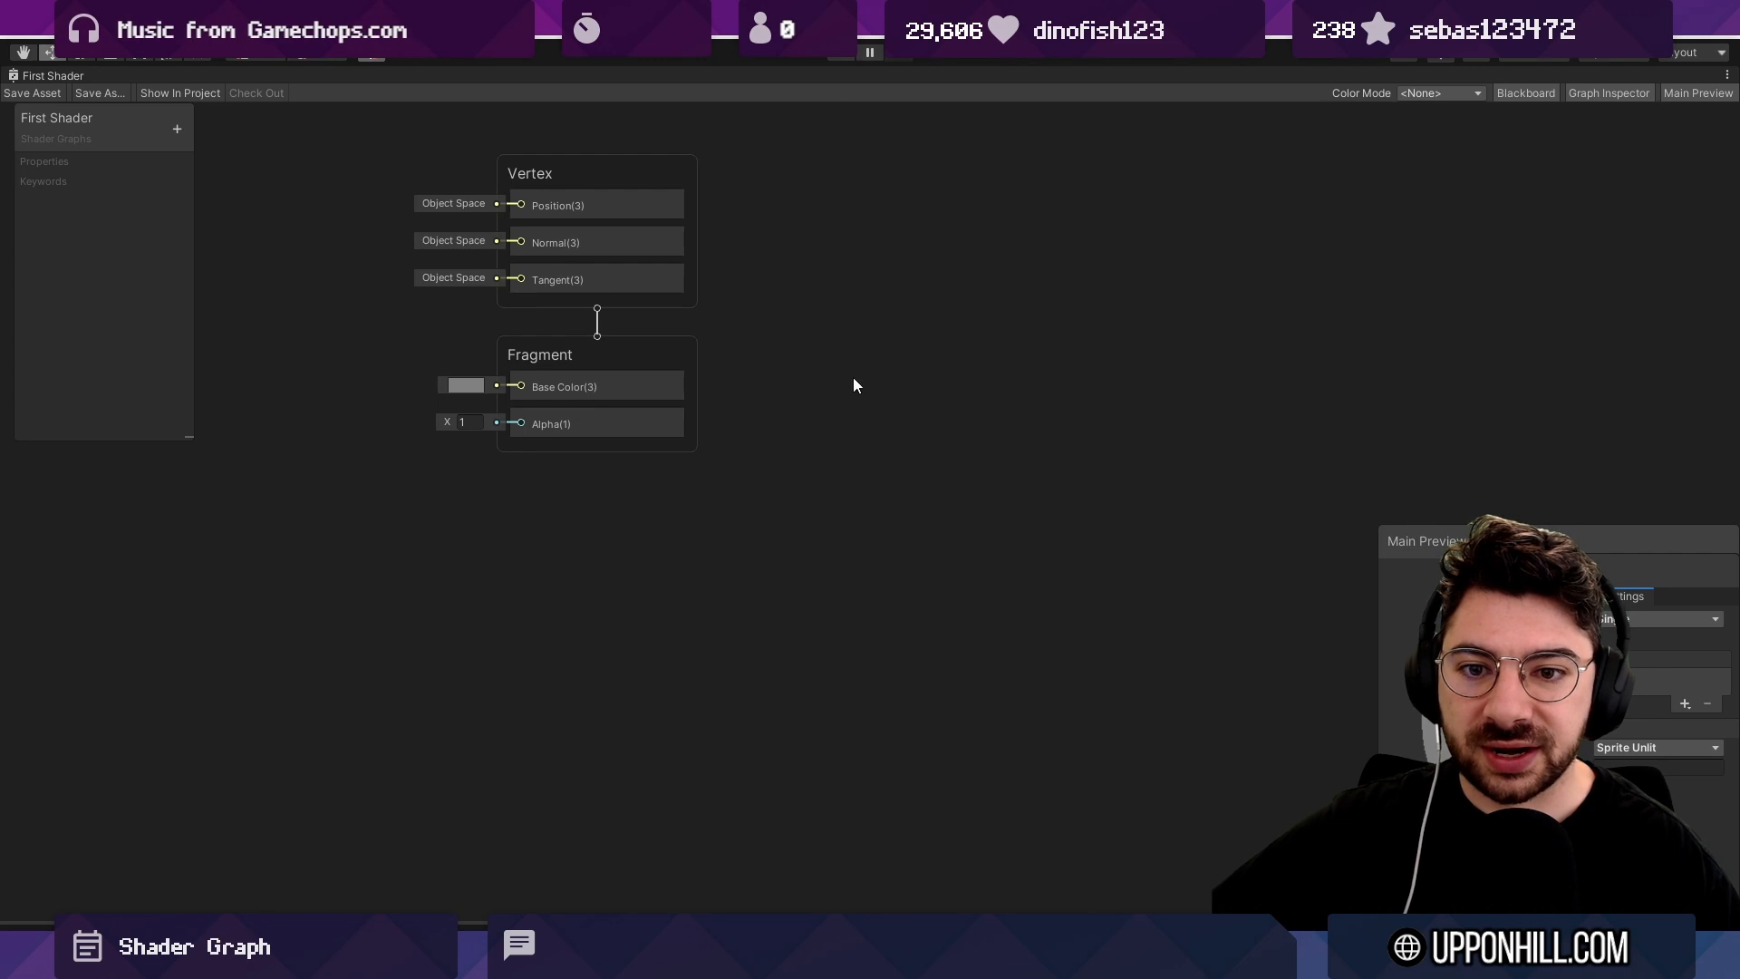
Arrange the graph's floating windows so the Graph Inspector sits above the Main Preview, clear of the Vertex and Fragment stacks.
{"action": "scroll", "coordinate": [853, 385], "scroll_direction": "down", "scroll_amount": 5}
{"action": "left_click_drag", "start_coordinate": [1483, 541], "coordinate": [1364, 190]}
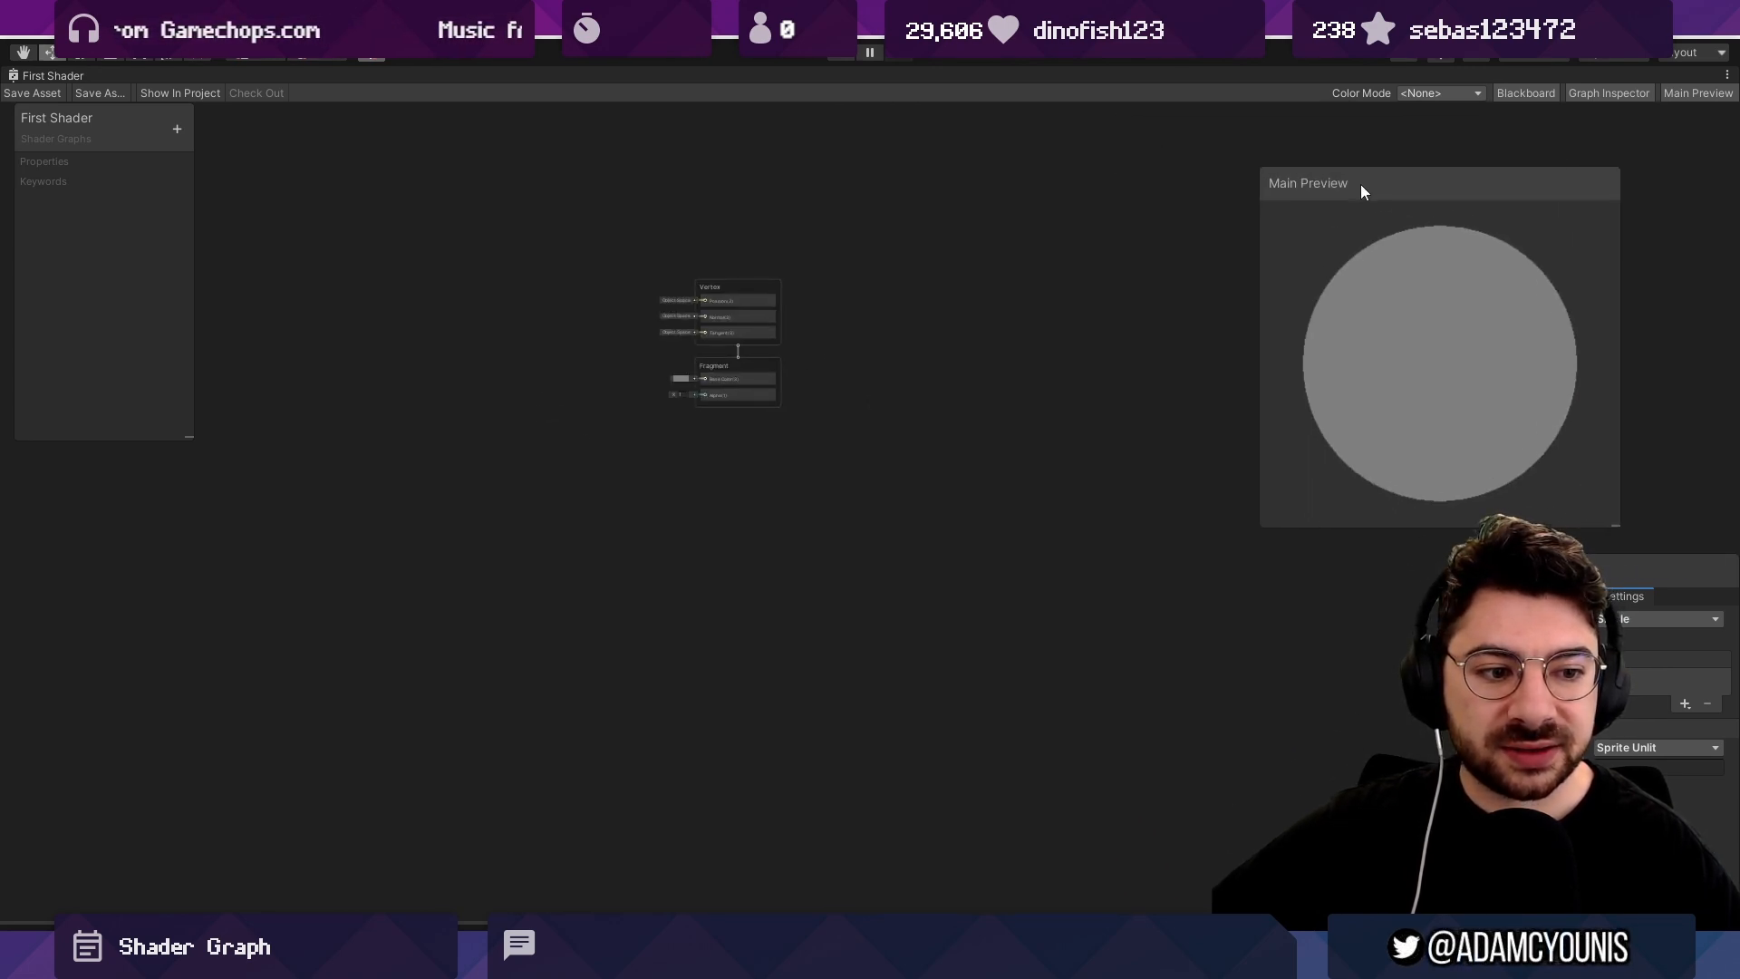
{"action": "left_click_drag", "start_coordinate": [1516, 567], "coordinate": [1019, 116]}
{"action": "left_click_drag", "start_coordinate": [1343, 190], "coordinate": [1342, 507]}
{"action": "left_click_drag", "start_coordinate": [1139, 130], "coordinate": [1520, 122]}
{"action": "left_click_drag", "start_coordinate": [1423, 493], "coordinate": [1458, 498]}
{"action": "left_click_drag", "start_coordinate": [1417, 120], "coordinate": [1428, 132]}
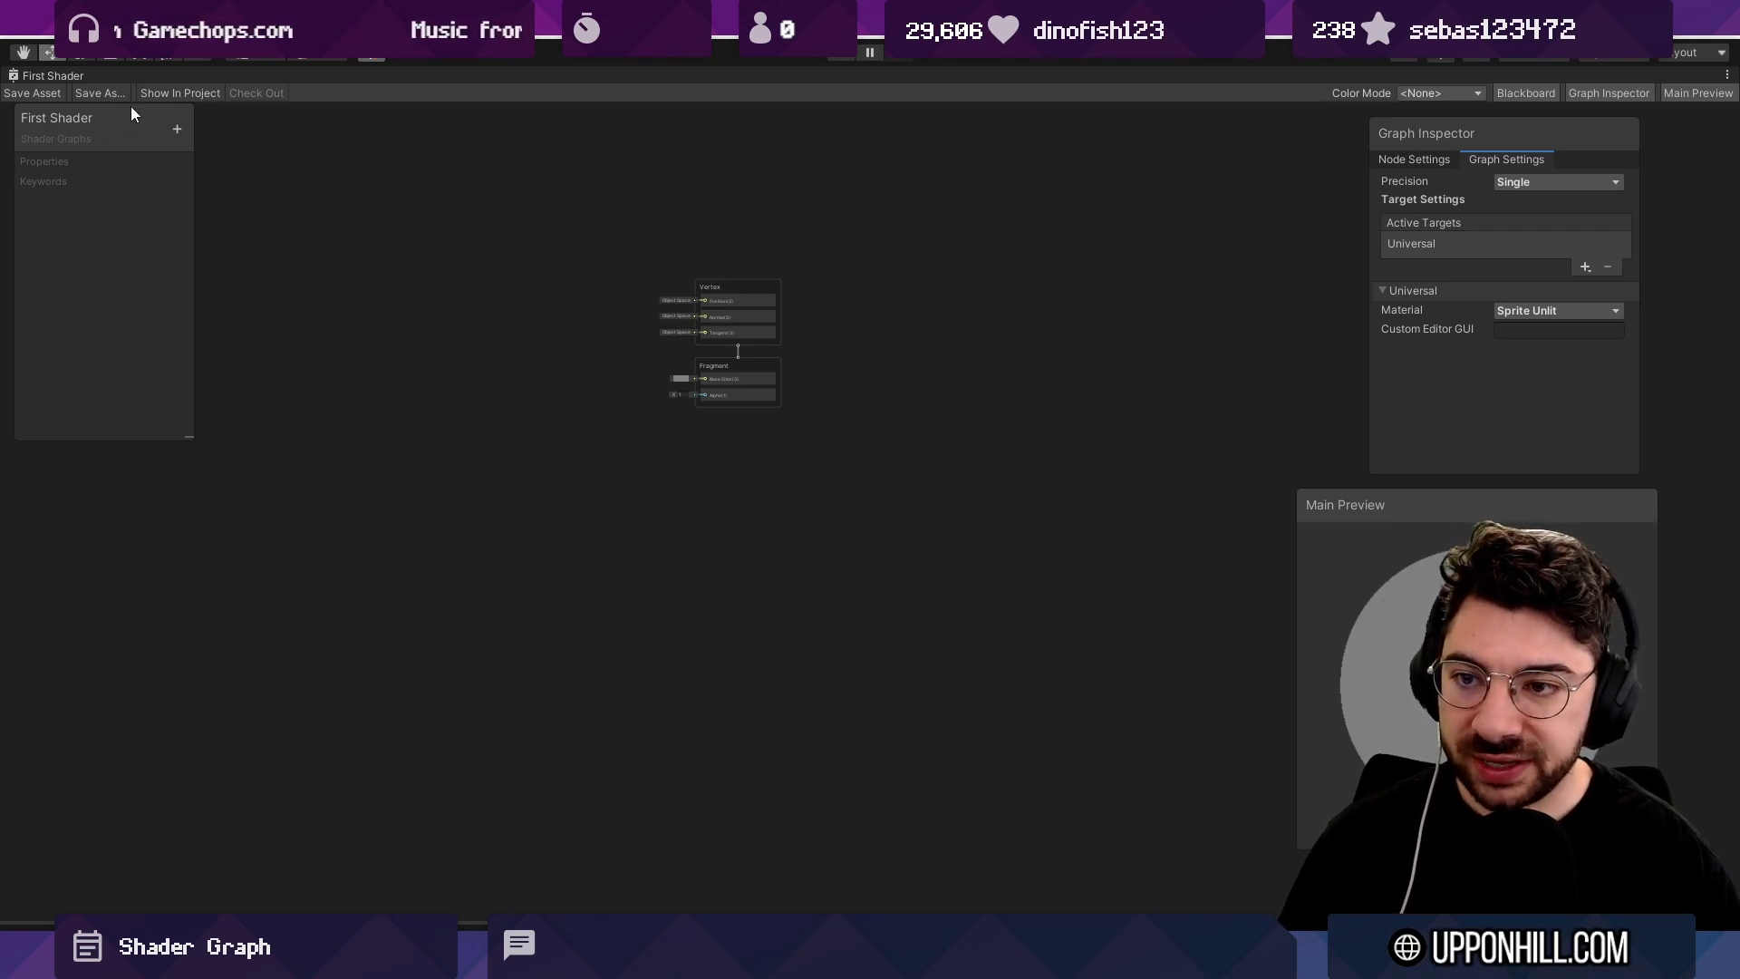
{"action": "left_click_drag", "start_coordinate": [131, 113], "coordinate": [129, 128]}
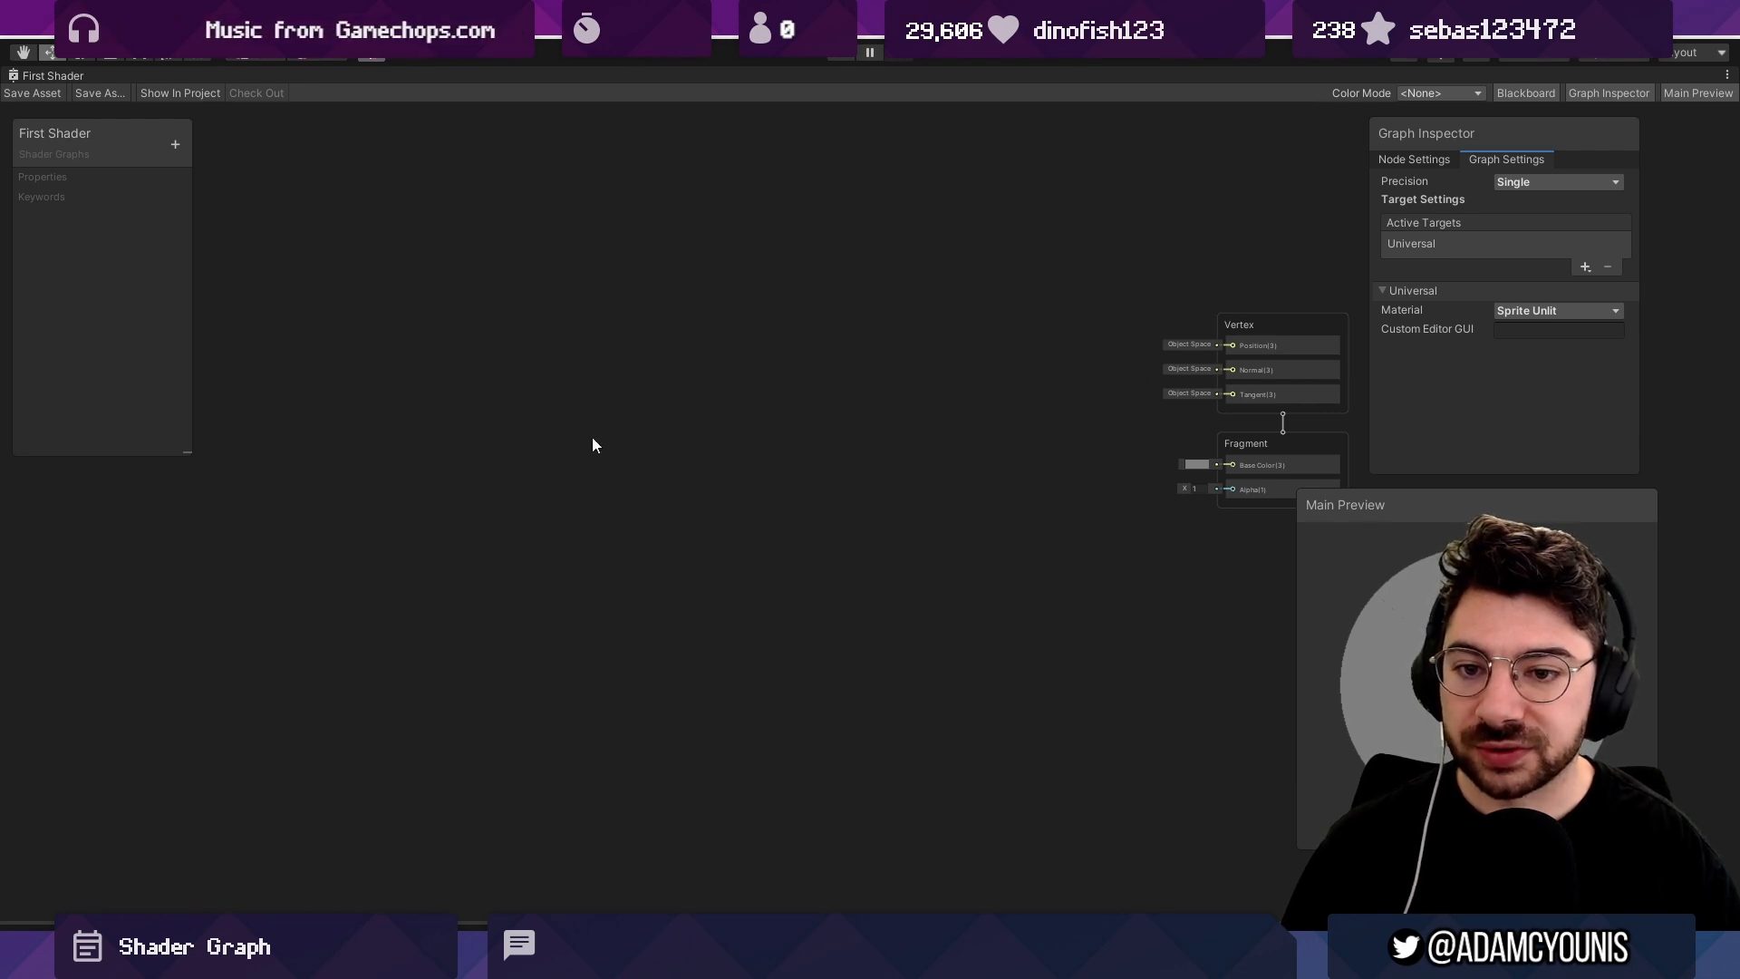
Examine the Vertex and Fragment stacks and the node settings for the Vertex stack.
{"action": "middle_click_drag", "start_coordinate": [967, 427], "coordinate": [758, 400]}
{"action": "scroll", "coordinate": [1167, 351], "scroll_direction": "up", "scroll_amount": 3}
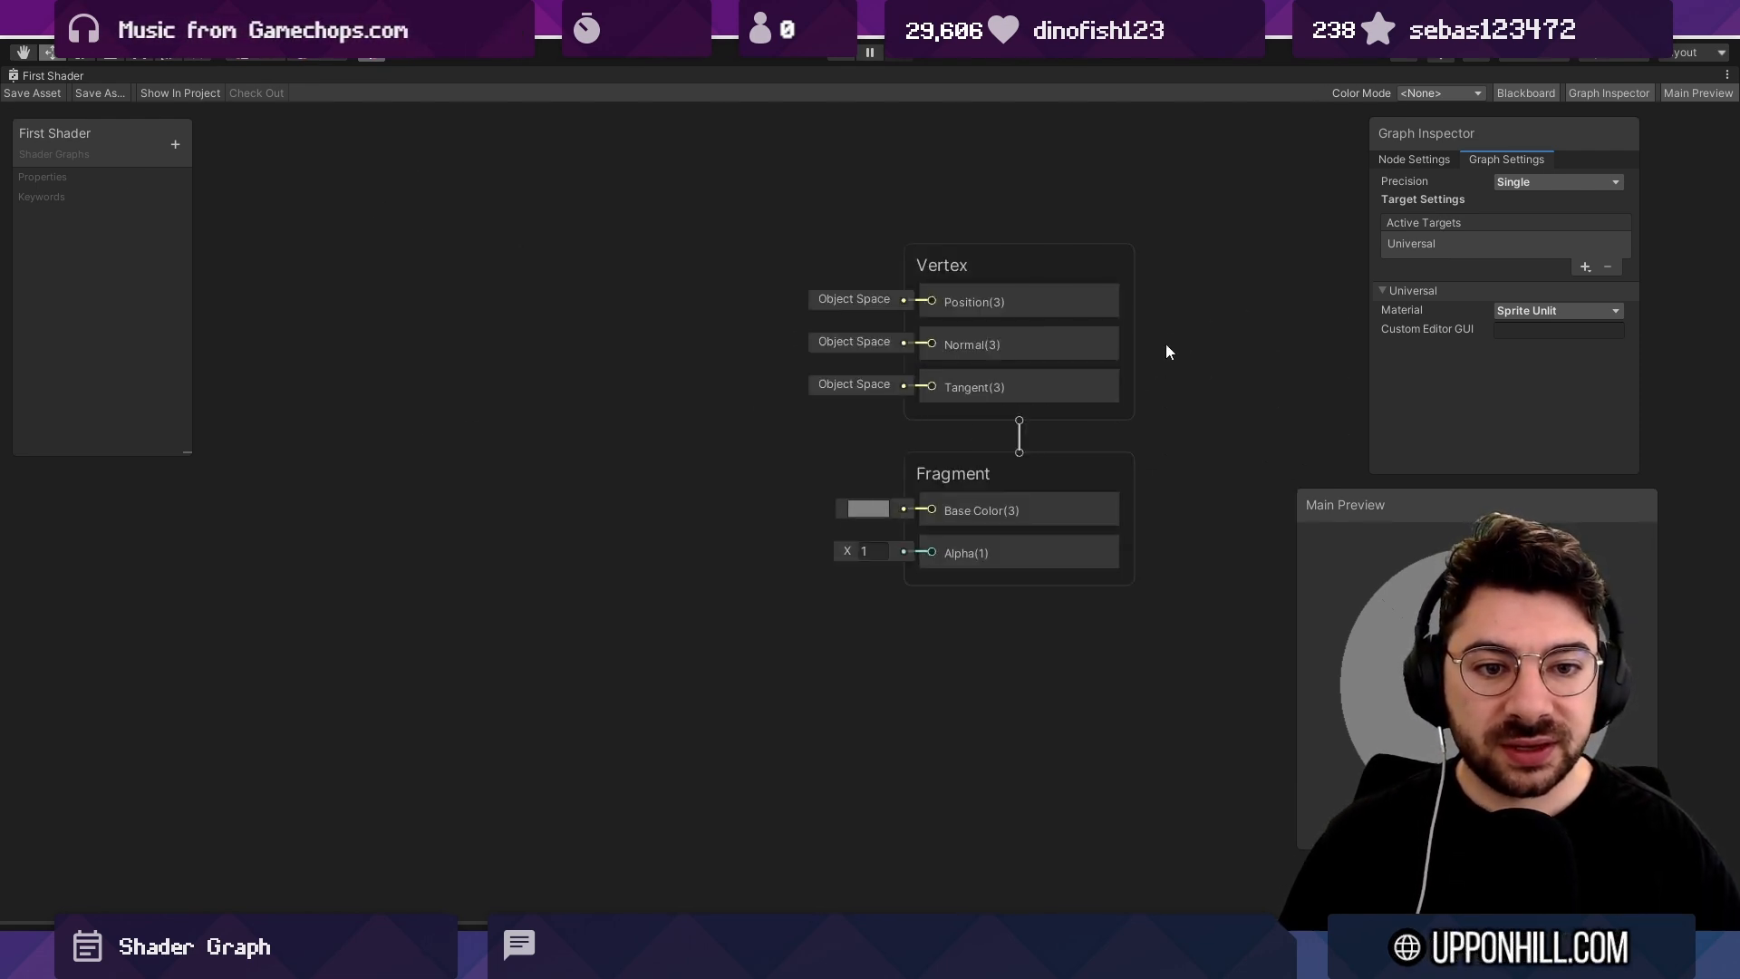
{"action": "left_click_drag", "start_coordinate": [783, 186], "coordinate": [1236, 669]}
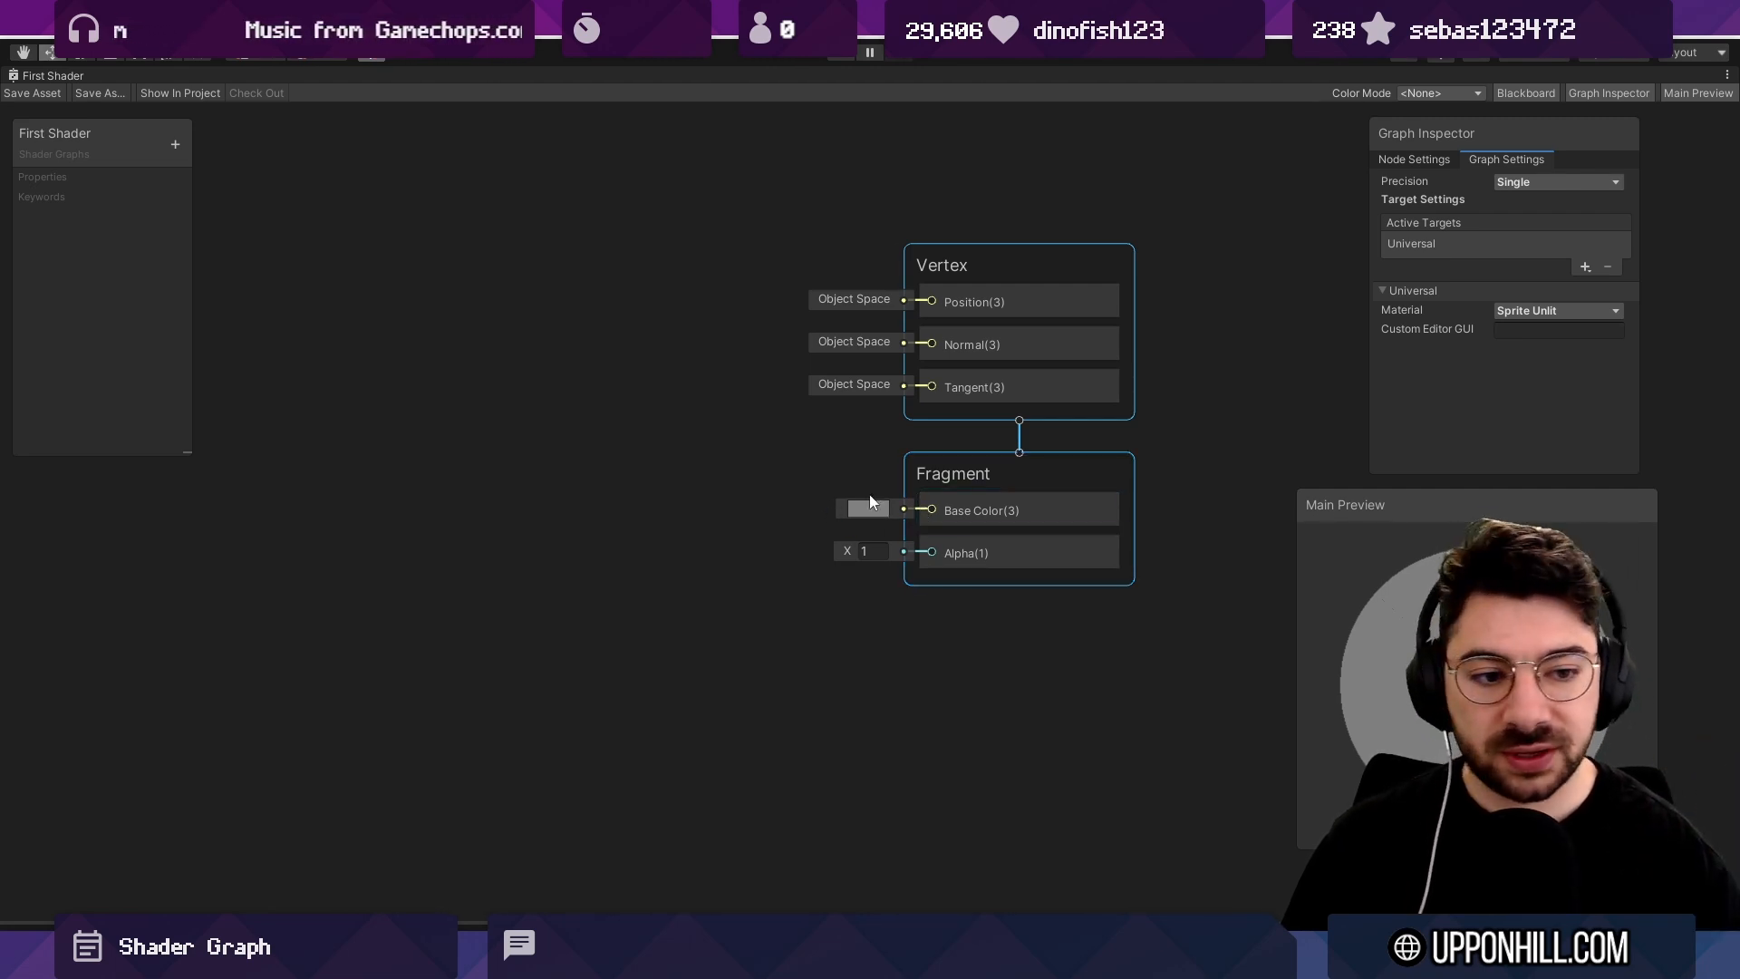
{"action": "mouse_move", "coordinate": [1334, 503]}
{"action": "left_mouse_down"}
{"action": "mouse_move", "coordinate": [595, 309]}
{"action": "mouse_move", "coordinate": [1378, 546]}
{"action": "mouse_move", "coordinate": [1339, 522]}
{"action": "left_mouse_up"}
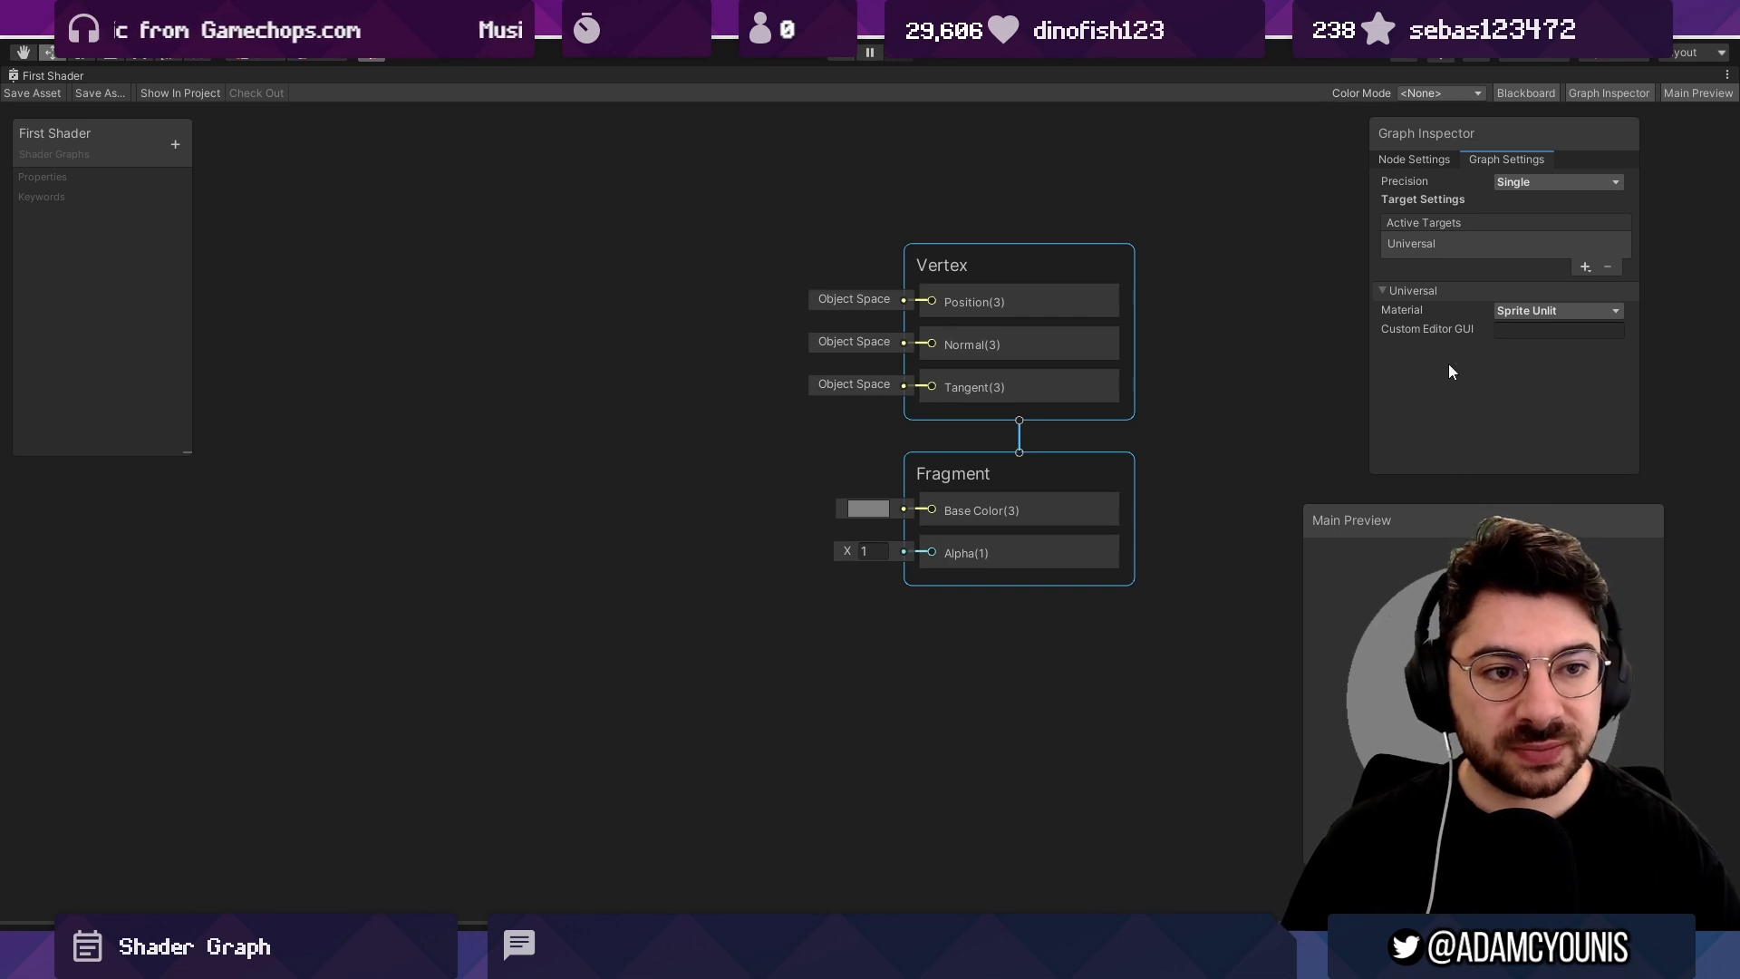
{"action": "left_click_drag", "start_coordinate": [1477, 128], "coordinate": [1438, 126]}
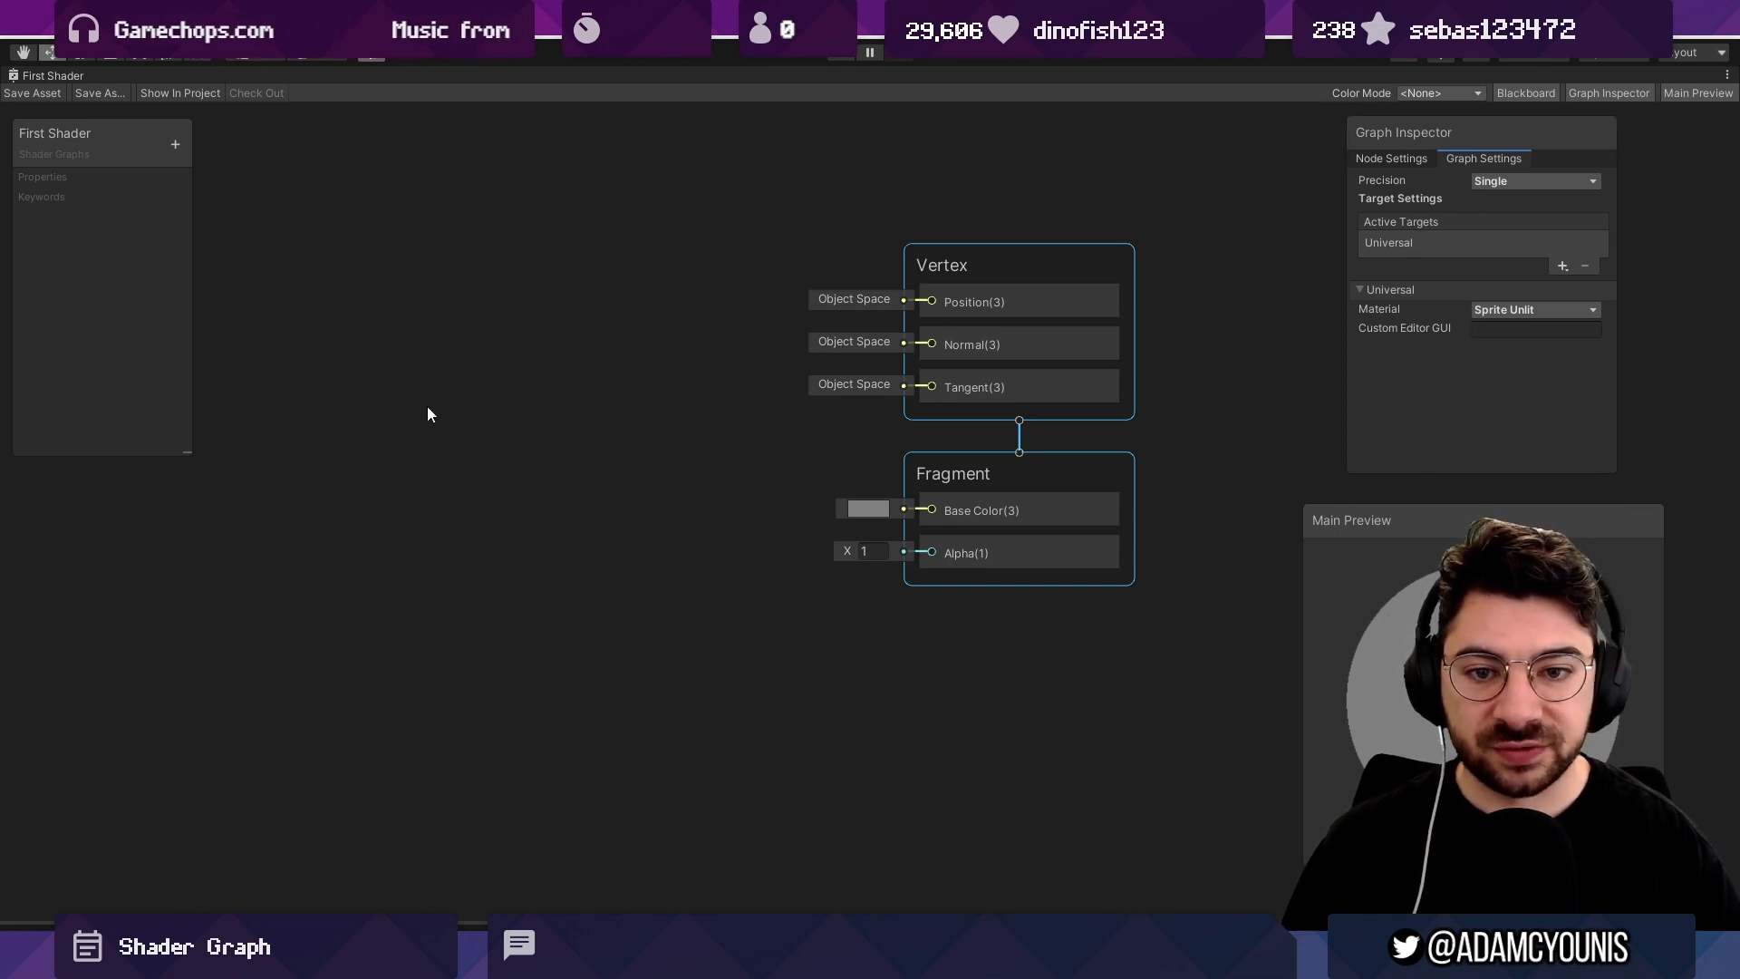
{"action": "left_click", "coordinate": [1026, 350]}
{"action": "left_click", "coordinate": [1405, 163]}
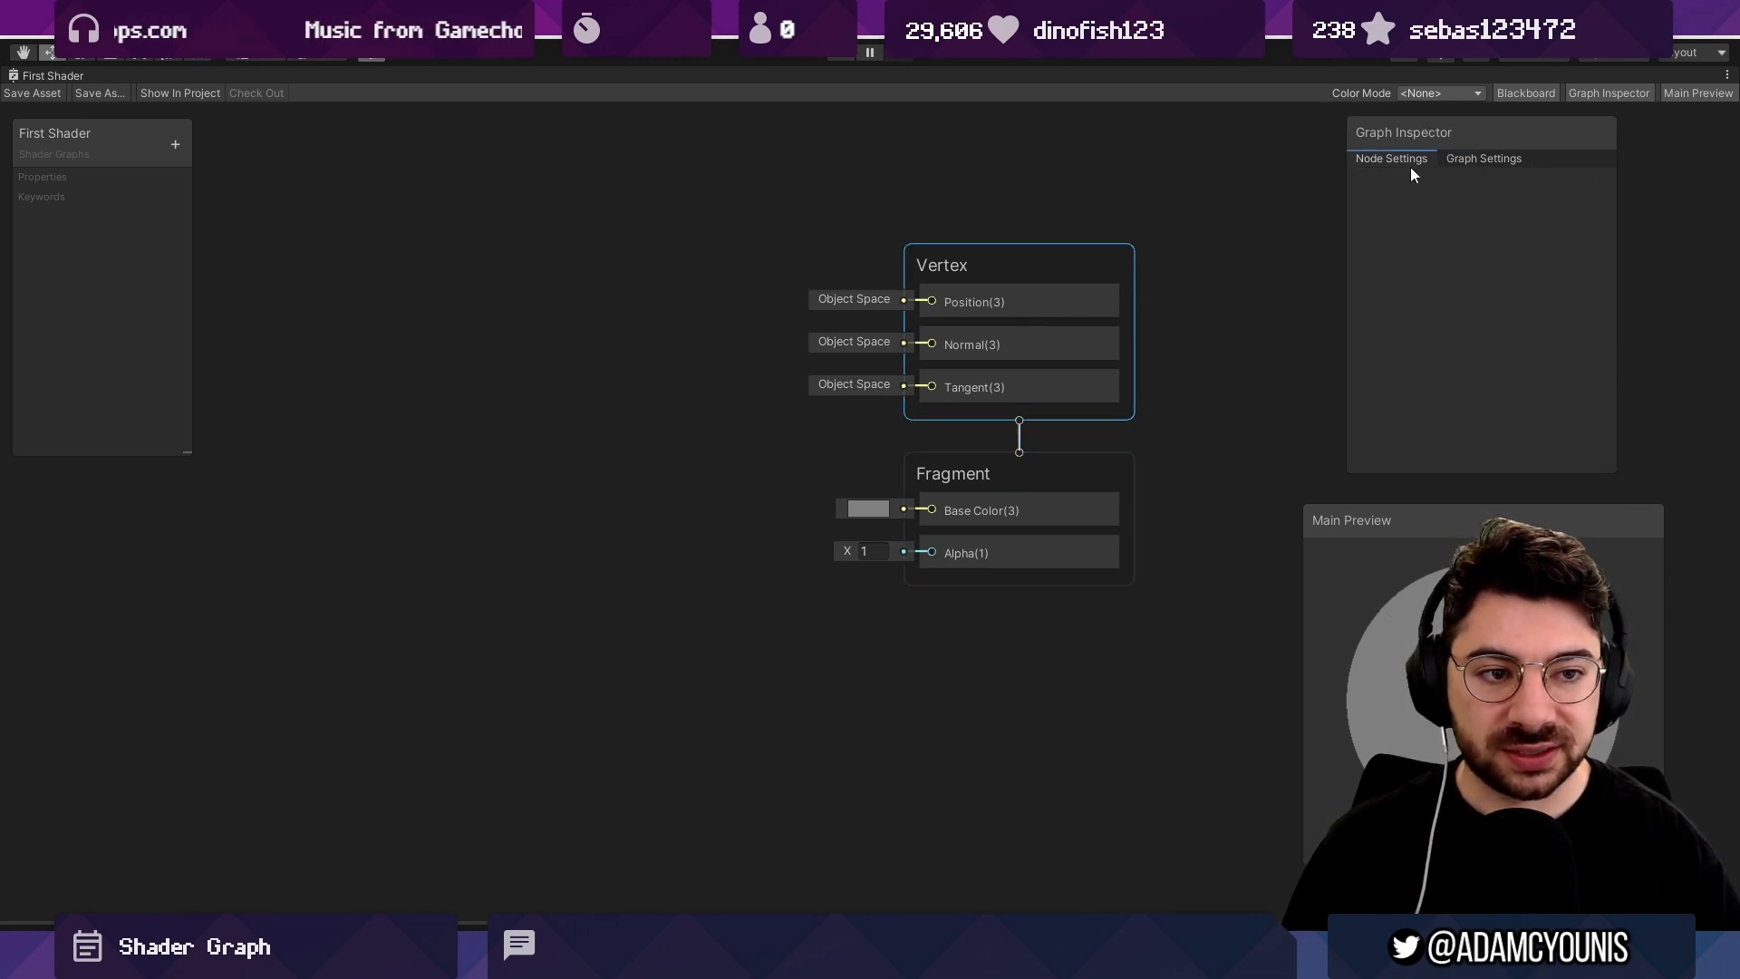
{"action": "left_click", "coordinate": [414, 272]}
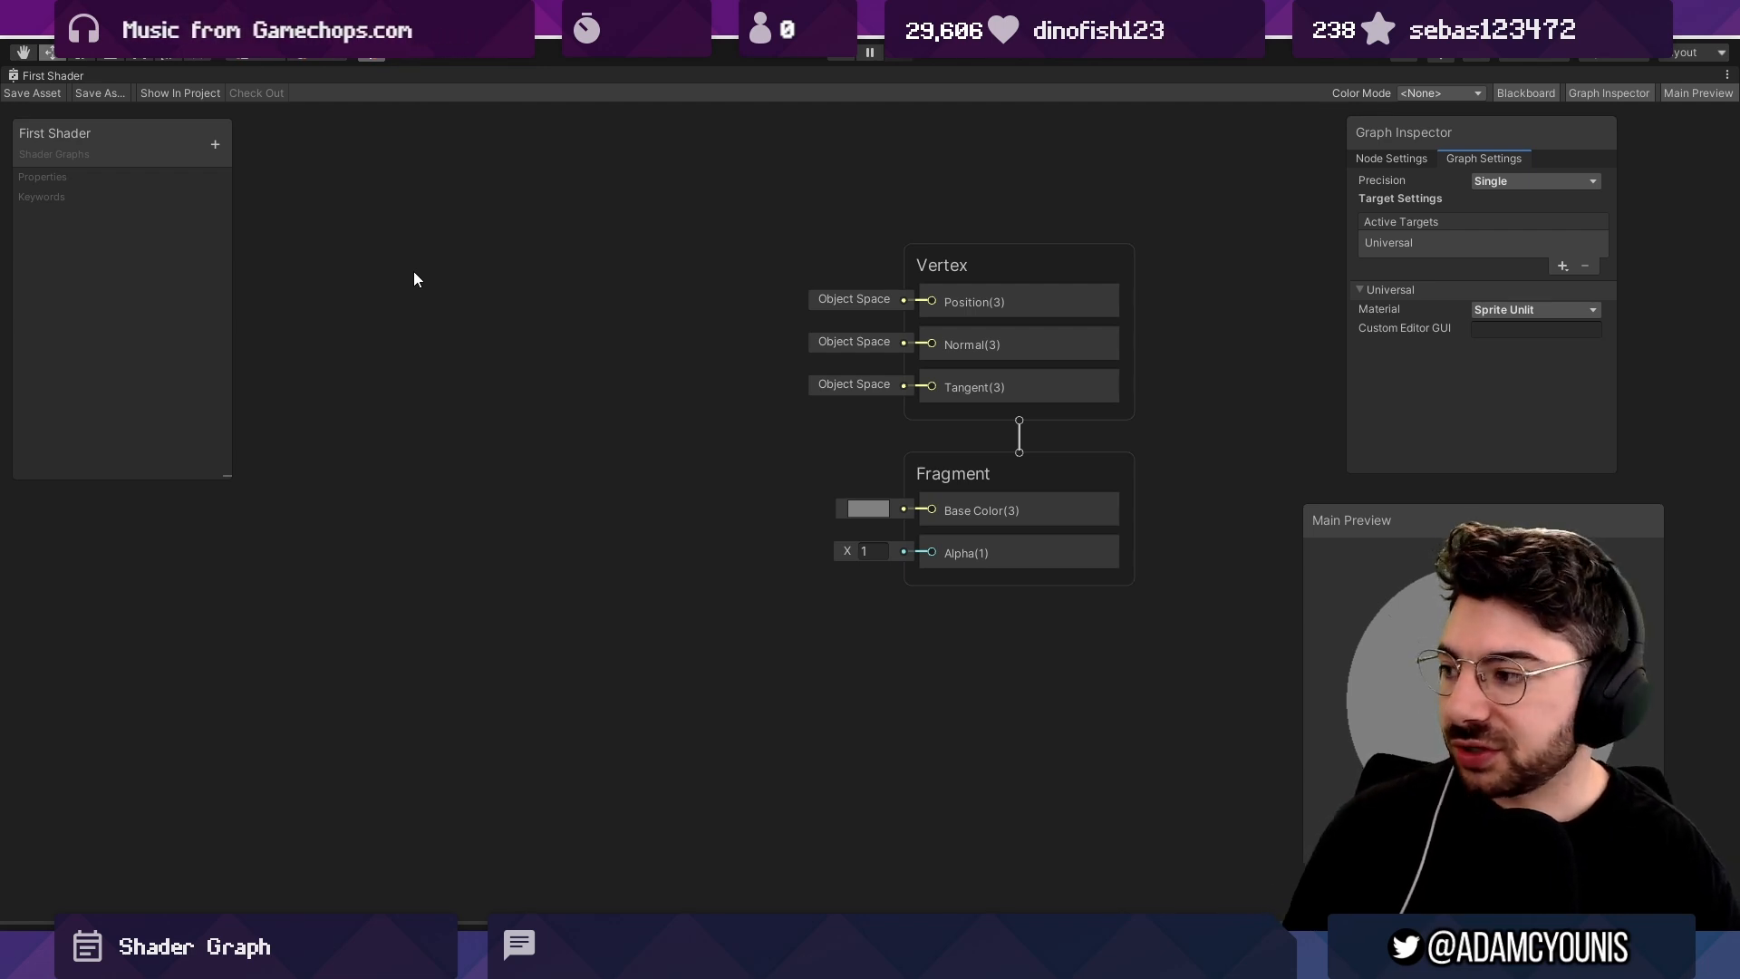
Add a Texture 2D property with its default name to the graph and show its node settings.
{"action": "left_click", "coordinate": [220, 144]}
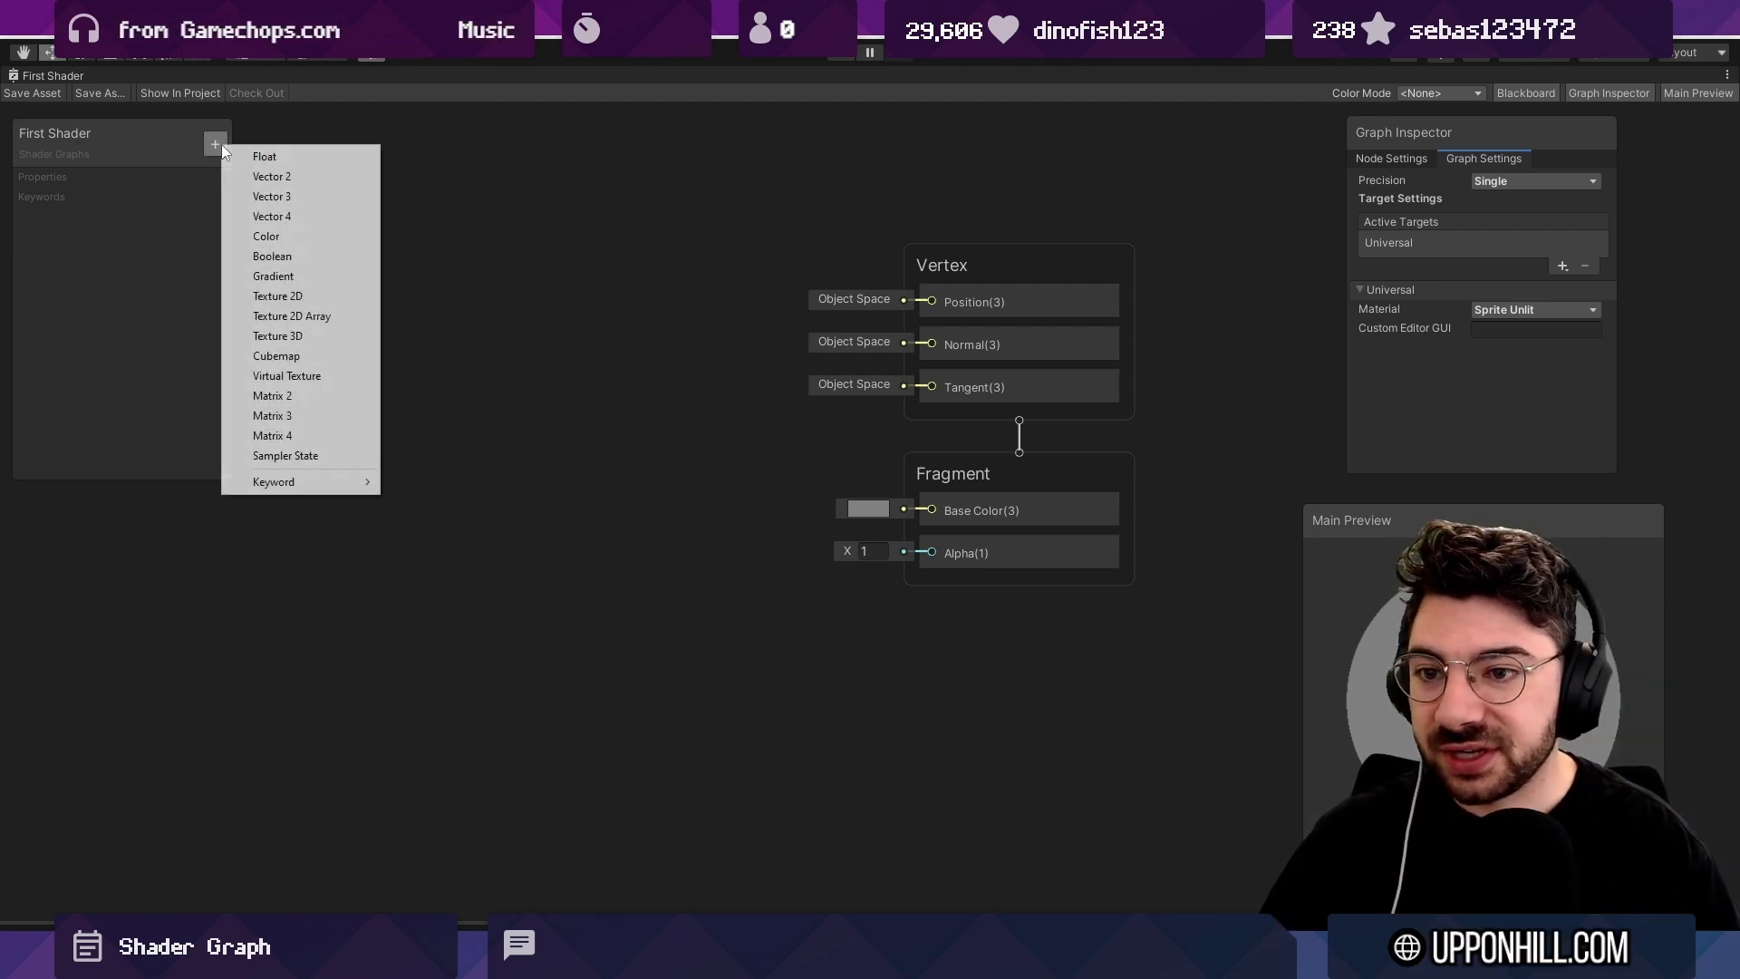
{"action": "left_click", "coordinate": [356, 298]}
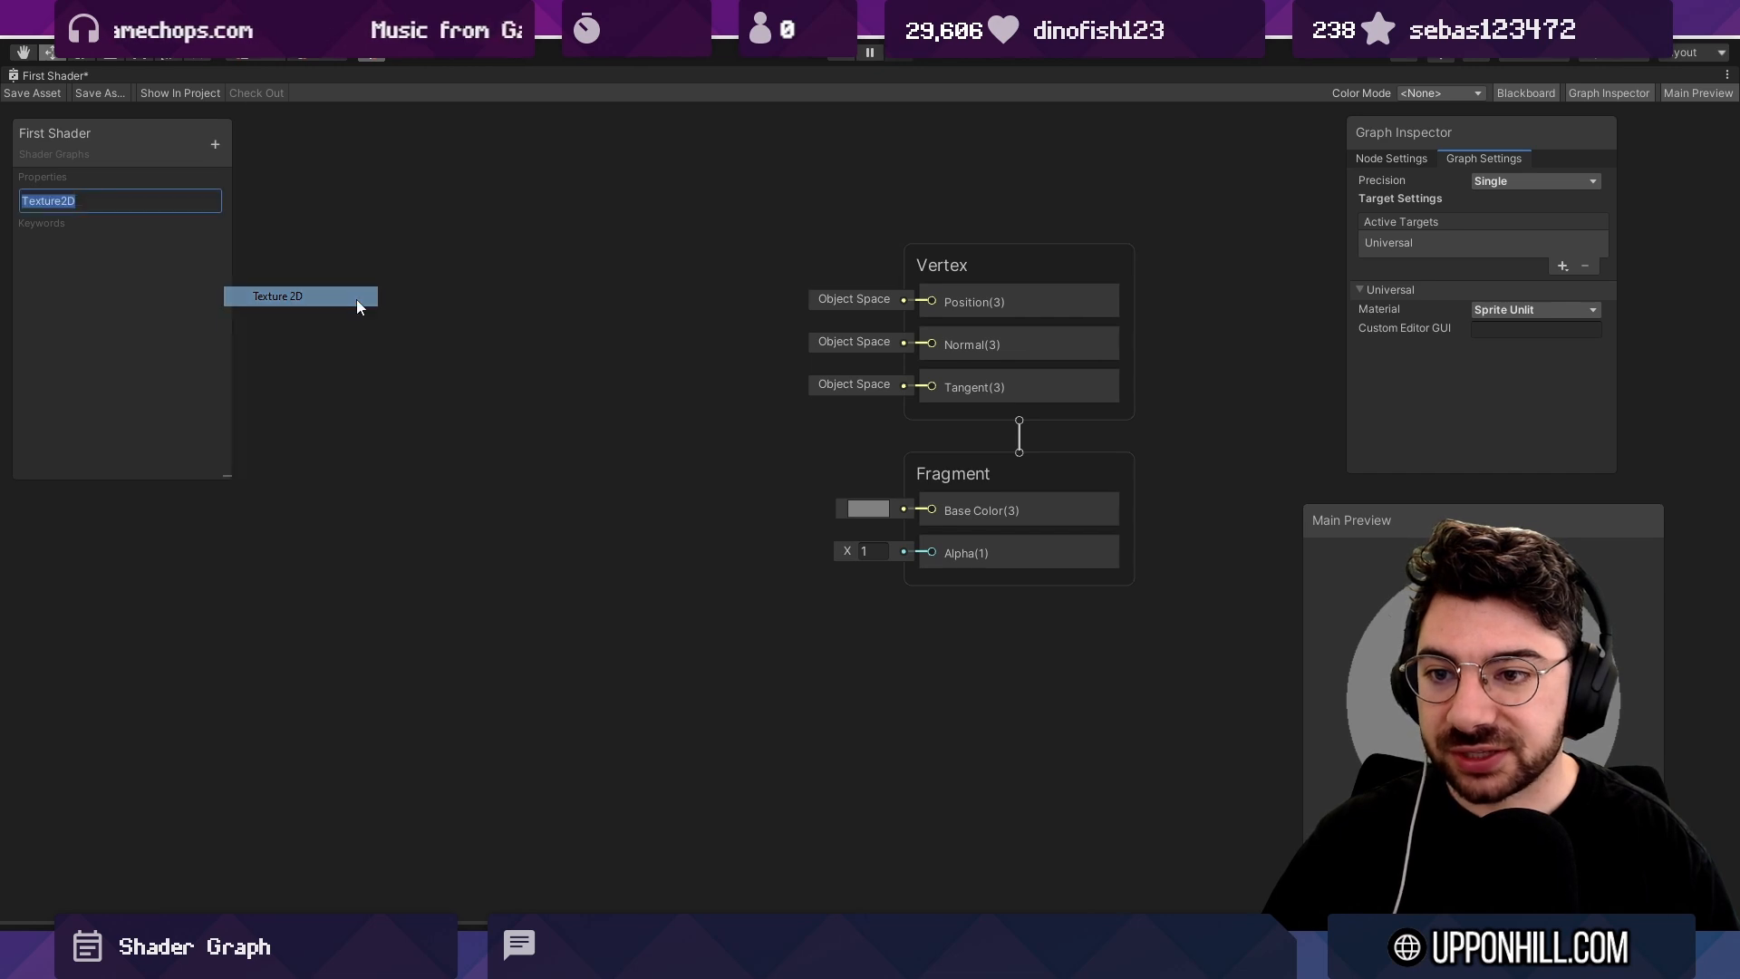
{"action": "left_click", "coordinate": [109, 242]}
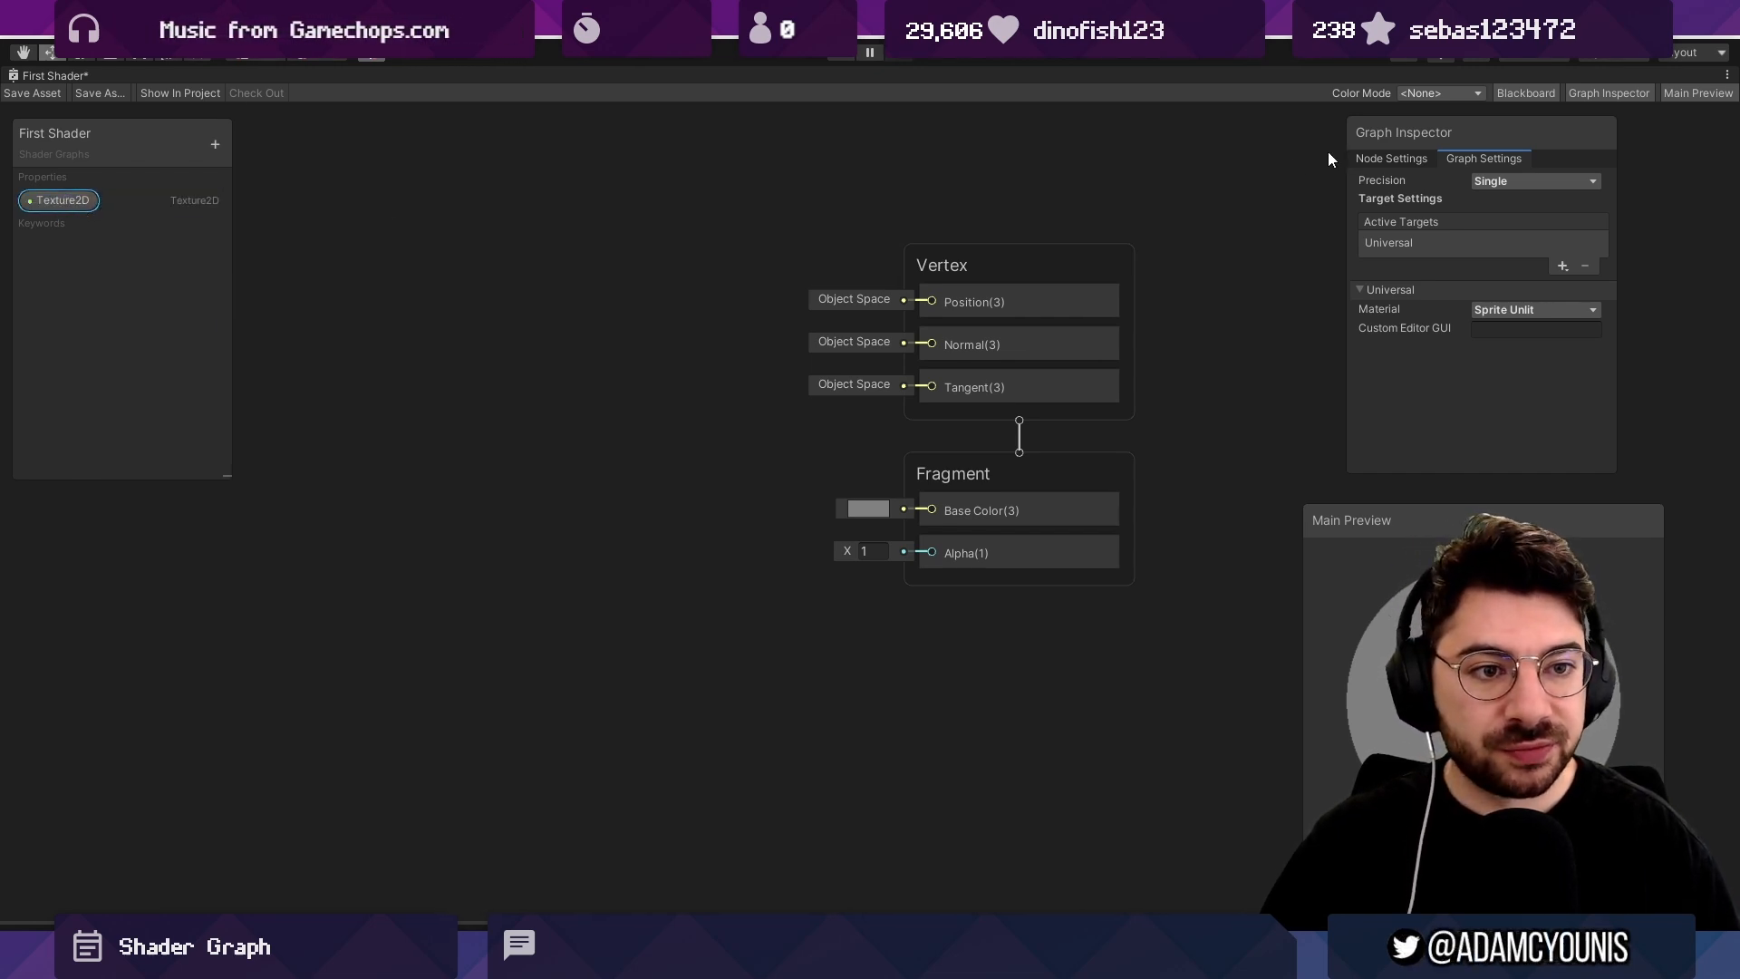
{"action": "left_click", "coordinate": [1386, 160]}
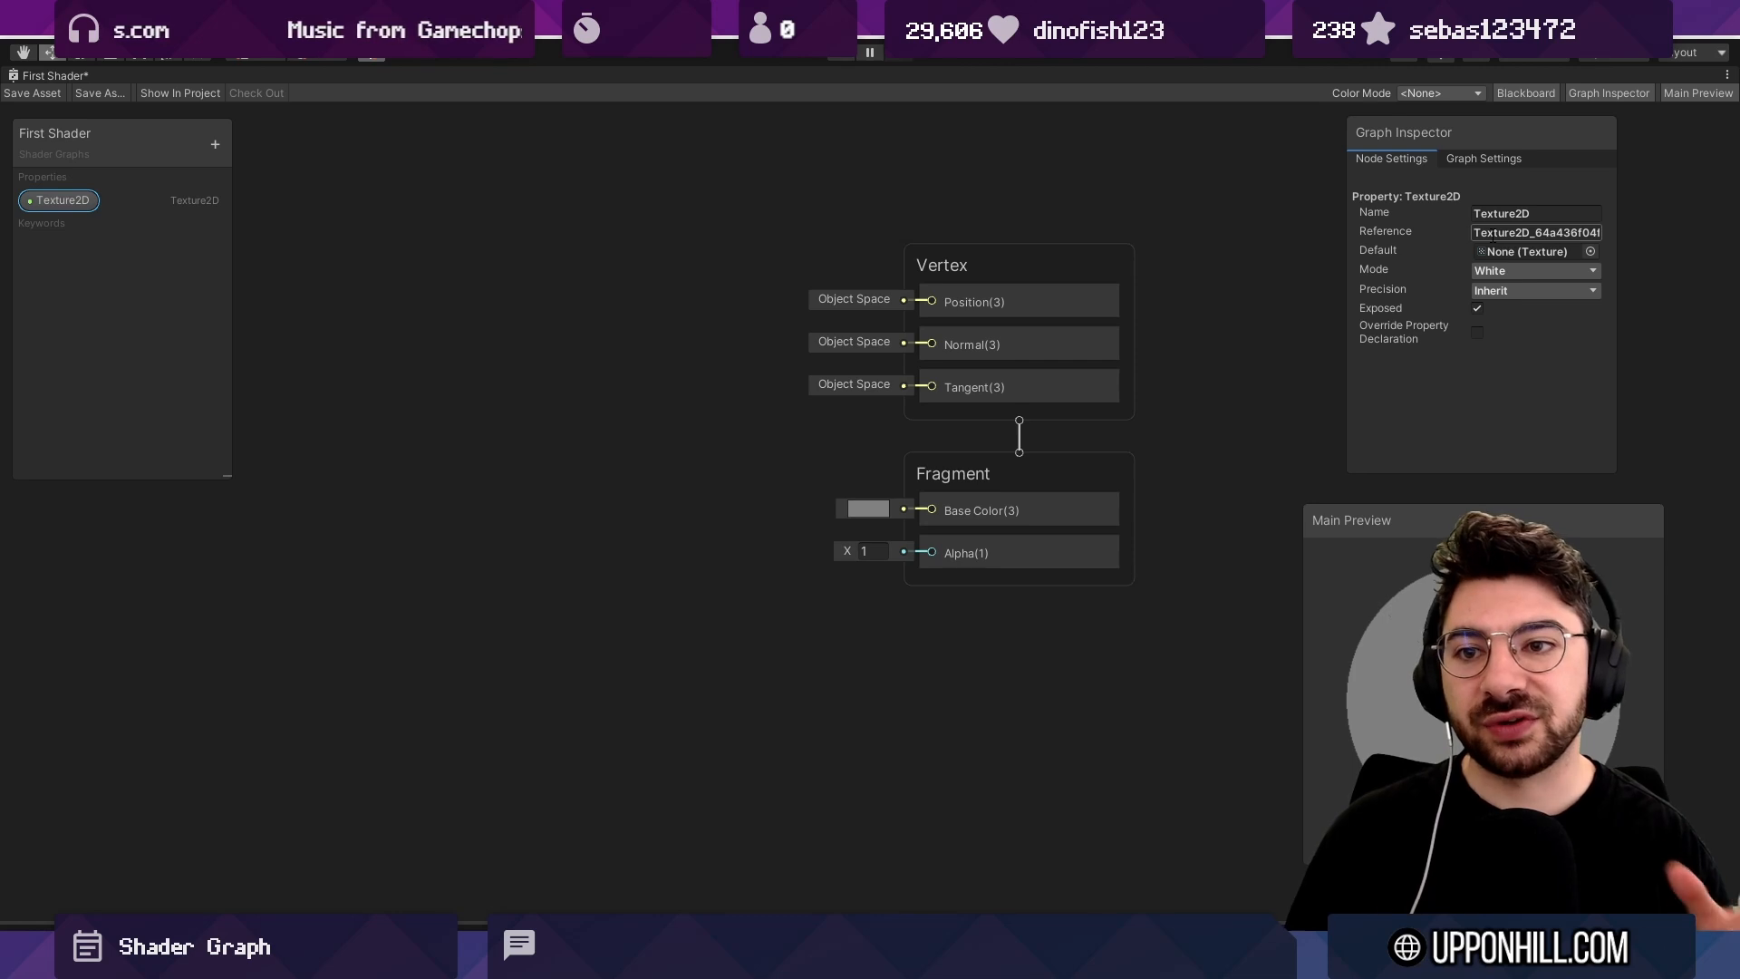
Restore the graph window to its docked size and examine the Sprite and Color fields in Armin Idle's Sprite Renderer.
{"action": "right_click", "coordinate": [40, 77]}
{"action": "left_click", "coordinate": [89, 95]}
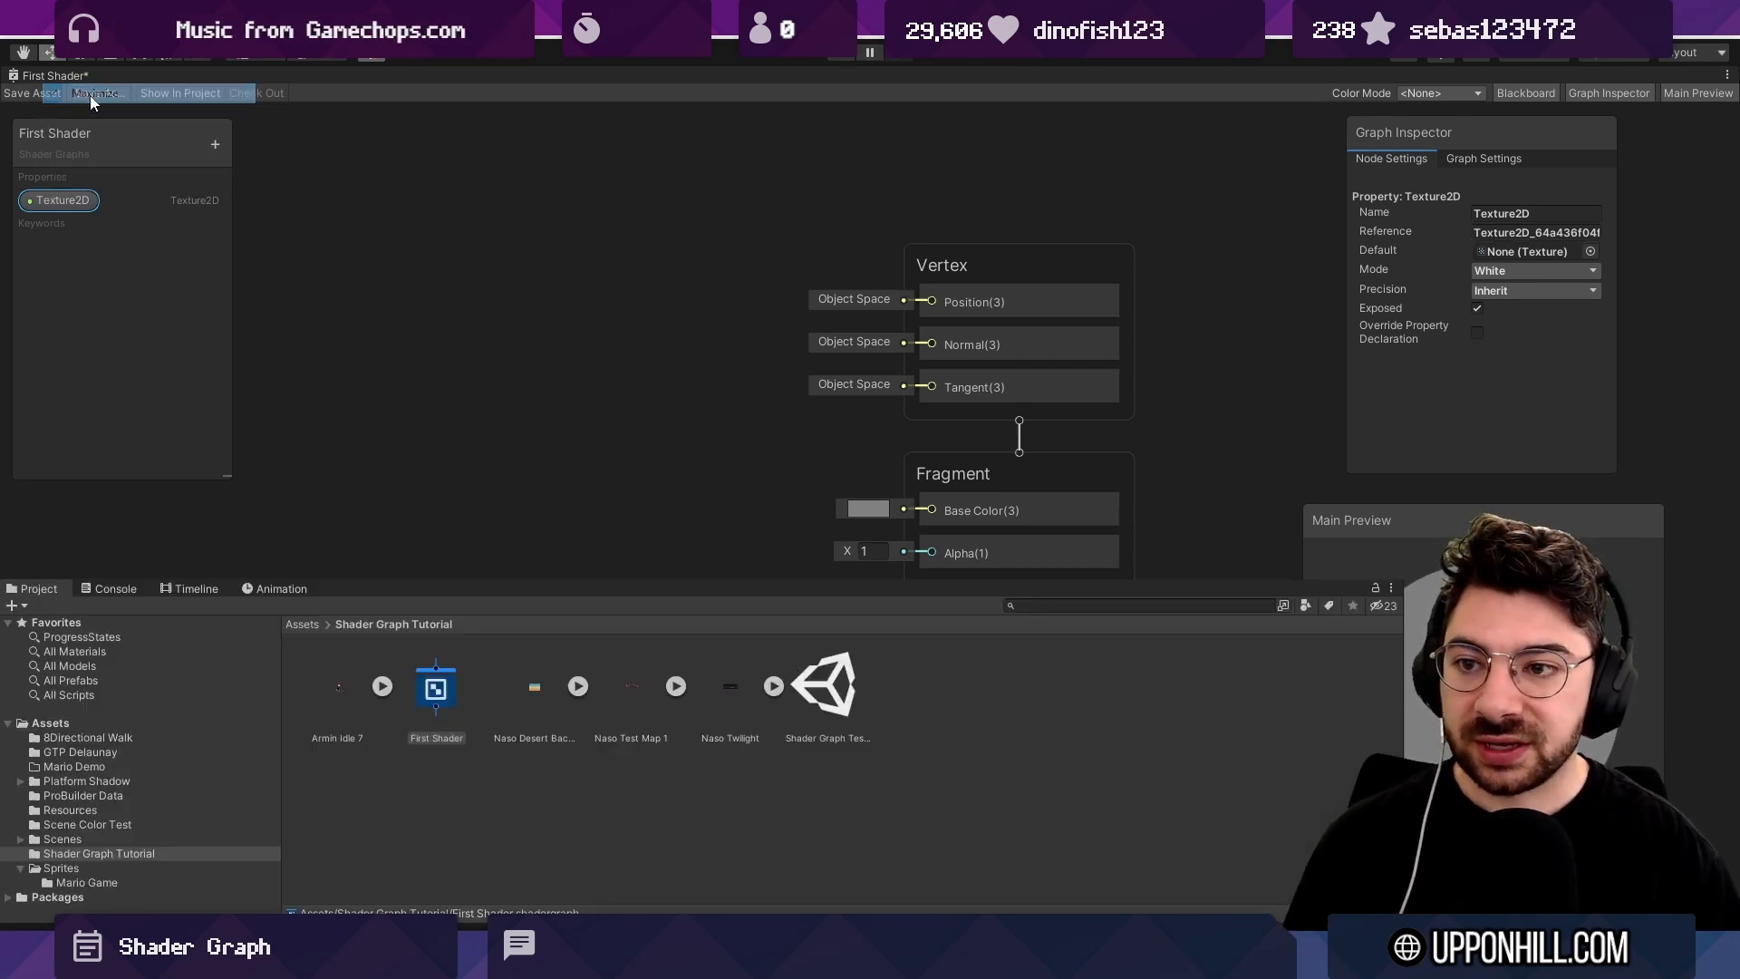
{"action": "left_click", "coordinate": [361, 76]}
{"action": "left_click", "coordinate": [113, 153]}
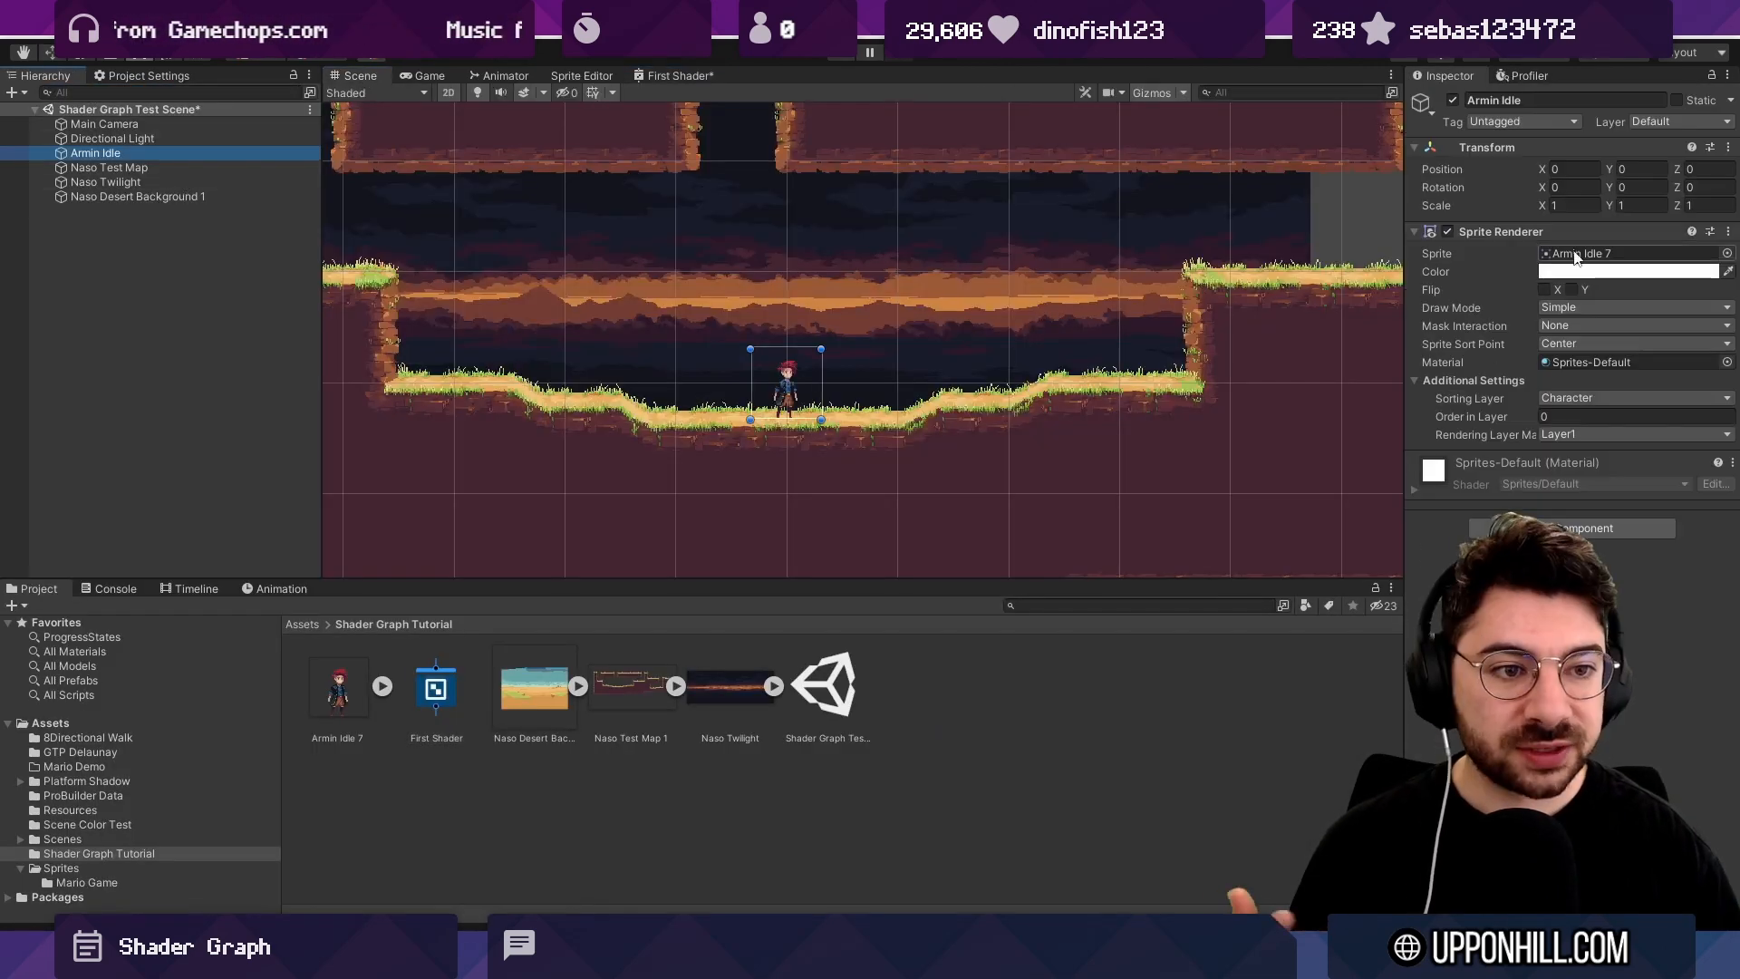
{"action": "left_click", "coordinate": [1439, 257]}
{"action": "left_click", "coordinate": [1439, 271]}
{"action": "left_click", "coordinate": [1437, 291]}
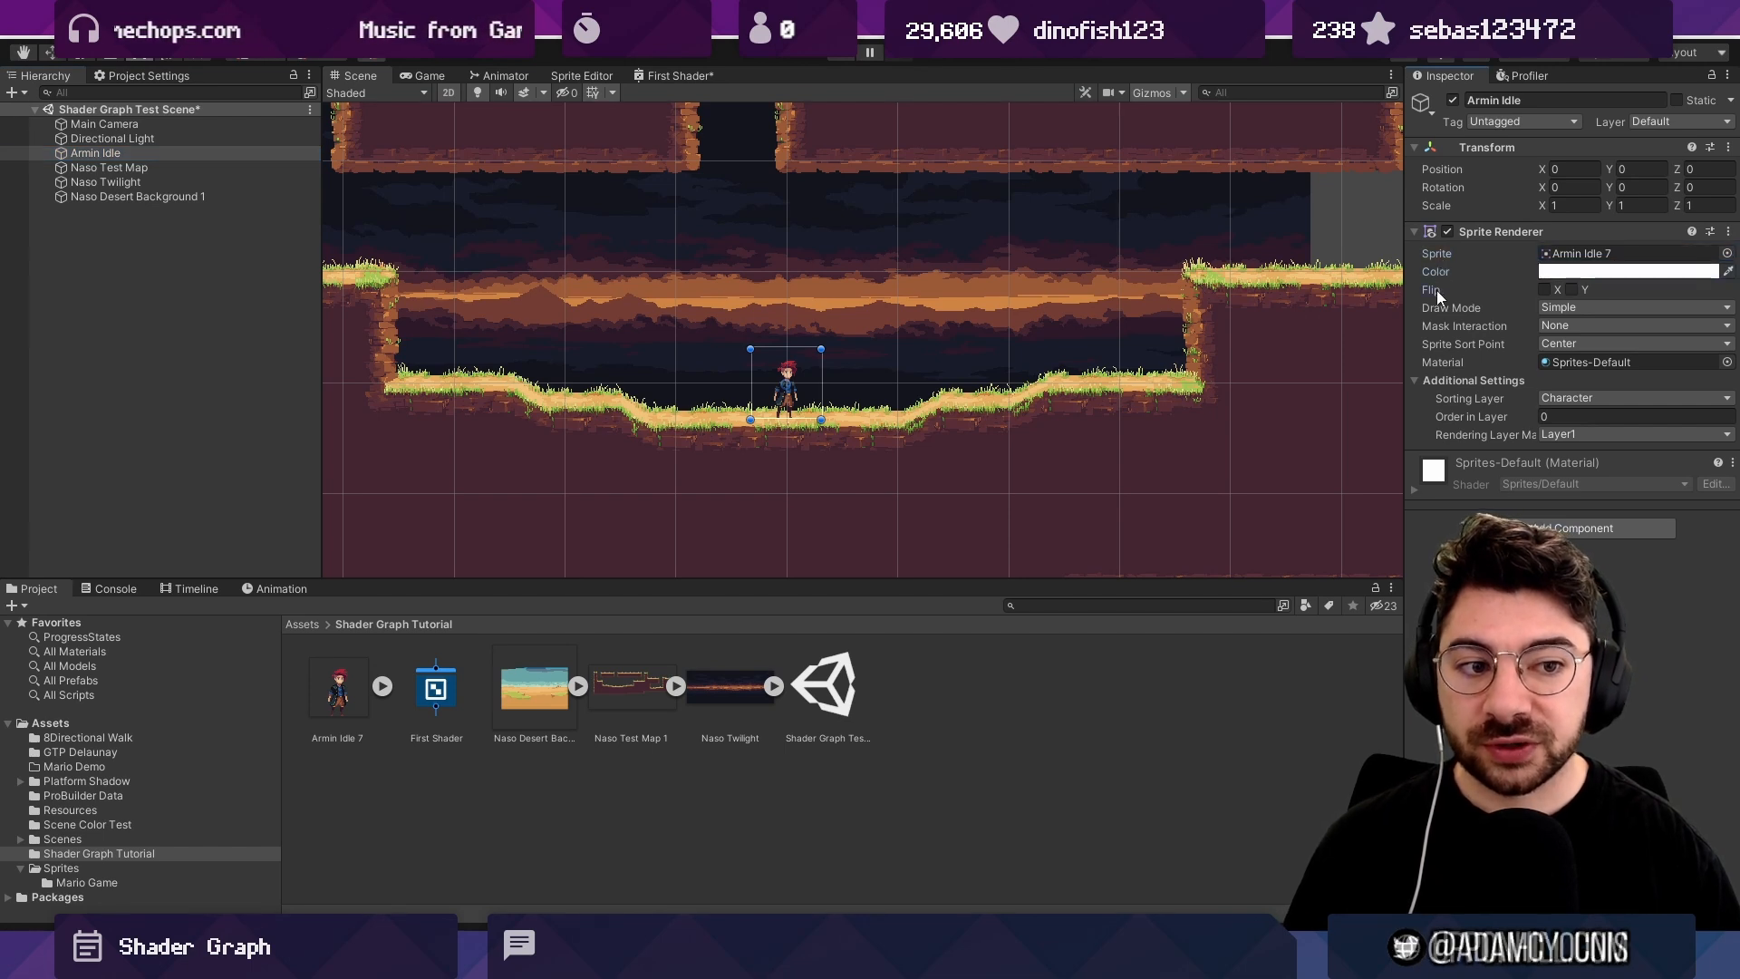
{"action": "left_click", "coordinate": [1439, 257]}
{"action": "left_click", "coordinate": [1443, 275]}
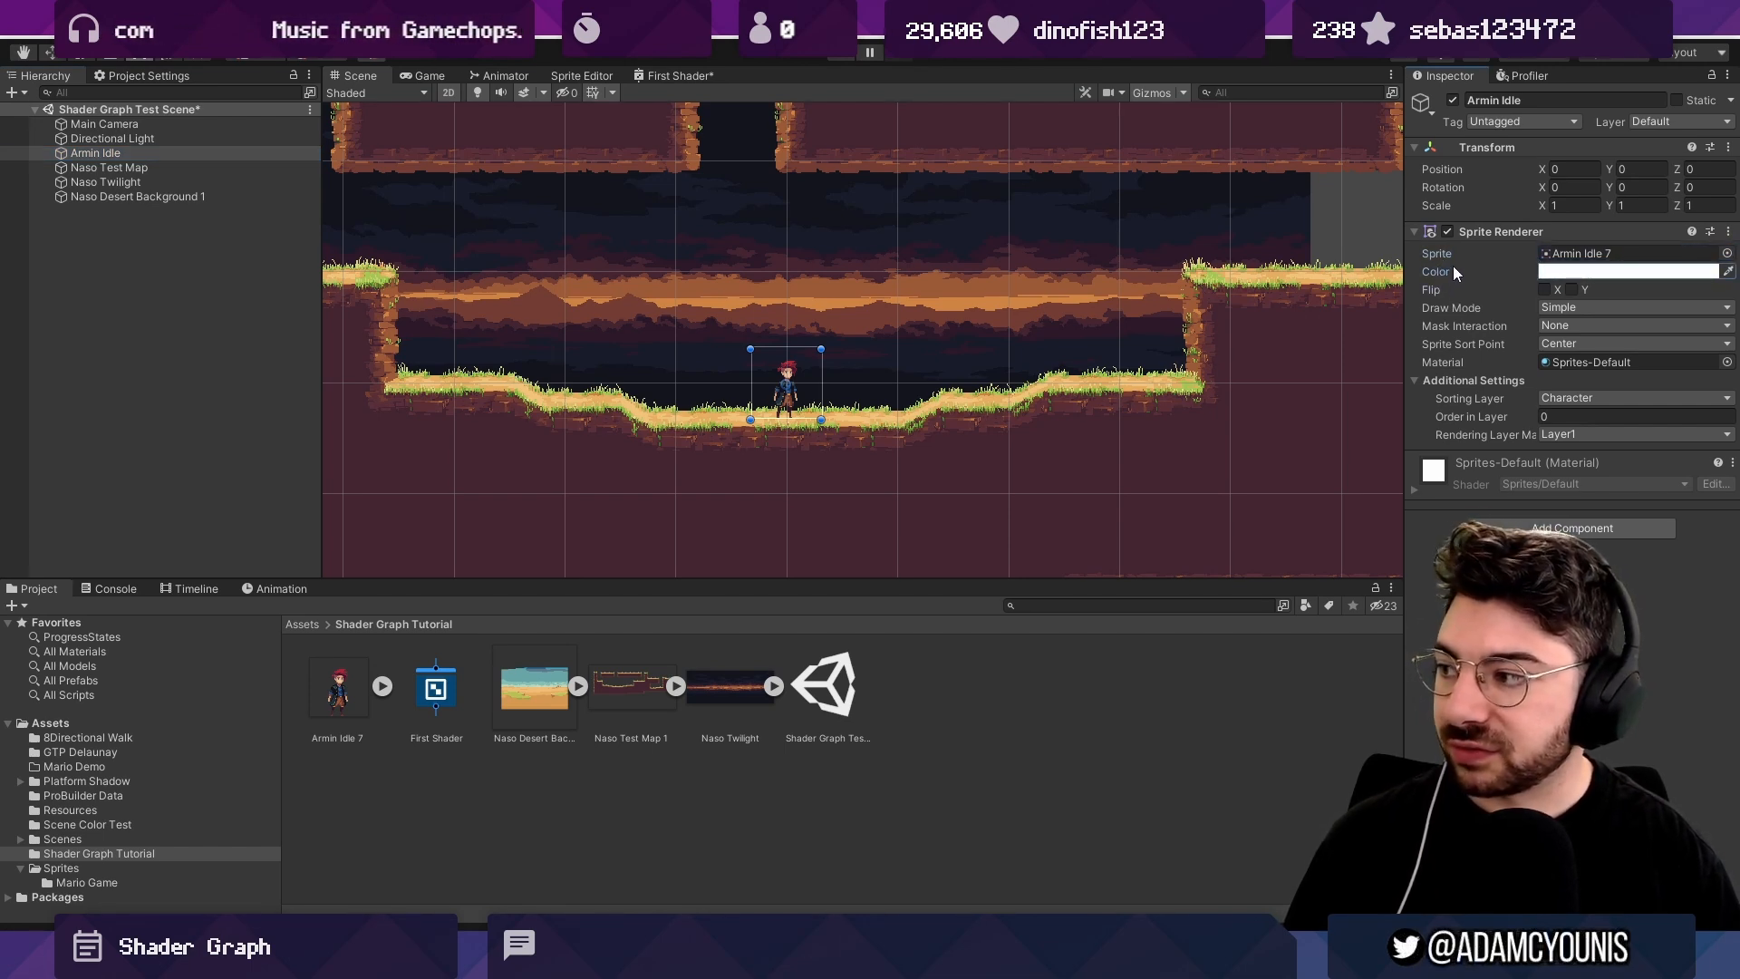
{"action": "left_click", "coordinate": [1441, 258]}
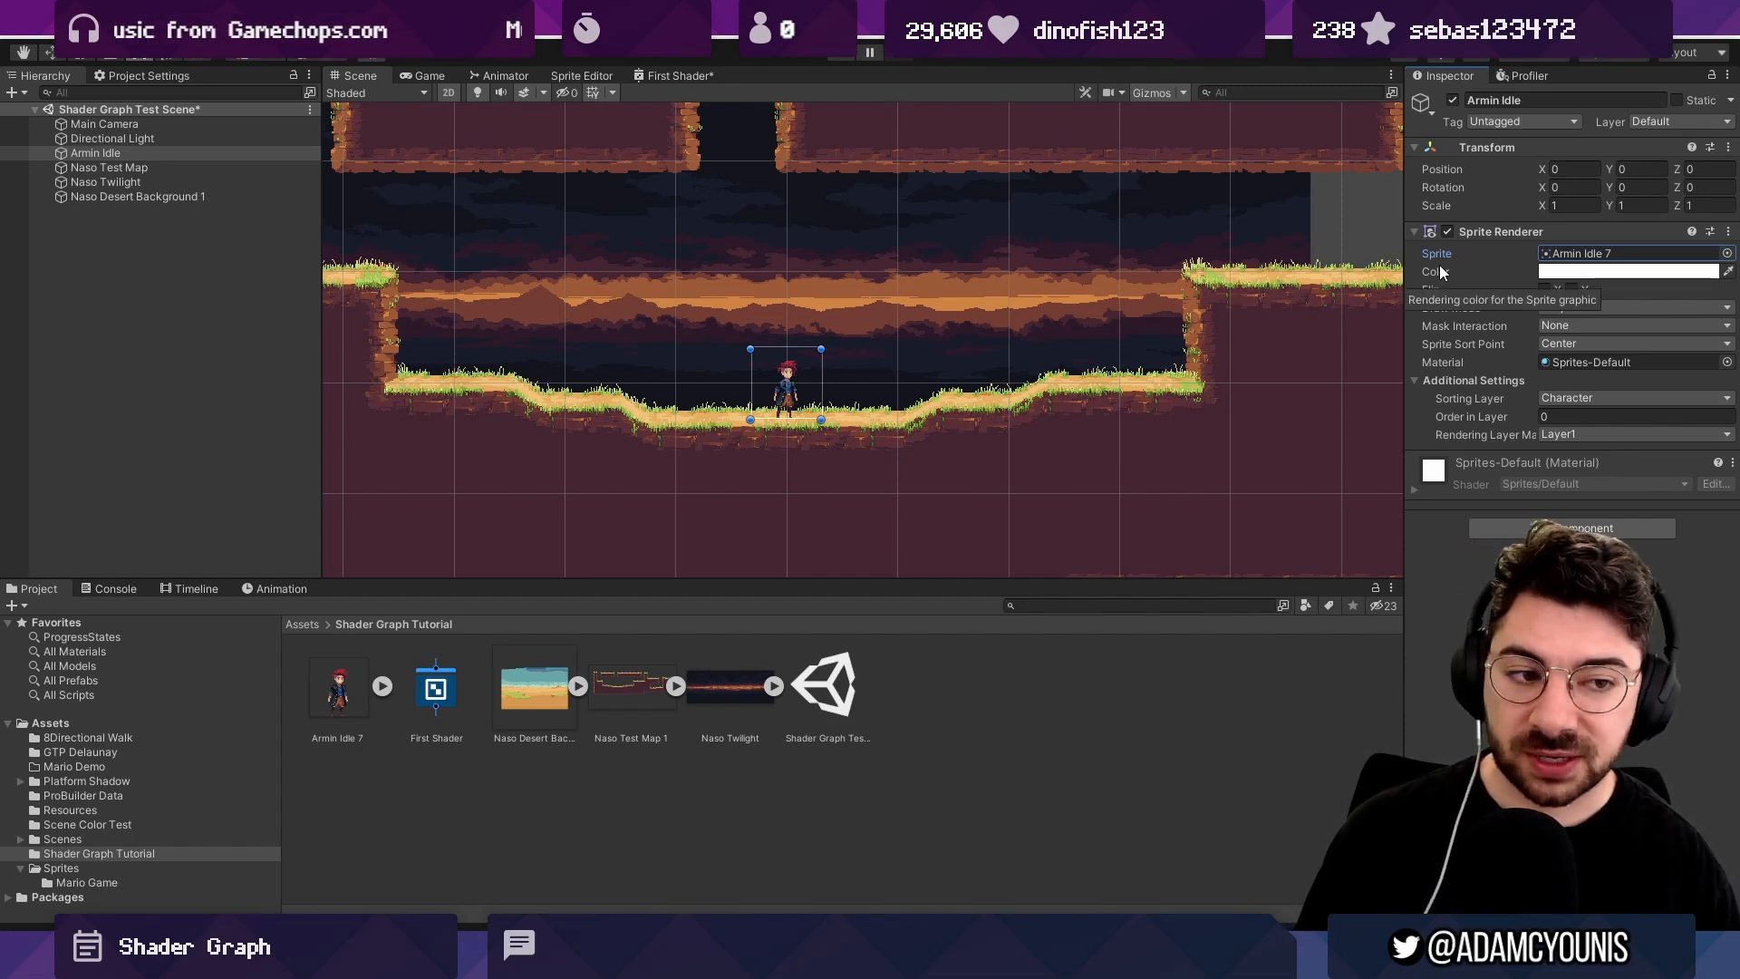
{"action": "left_click", "coordinate": [1455, 273]}
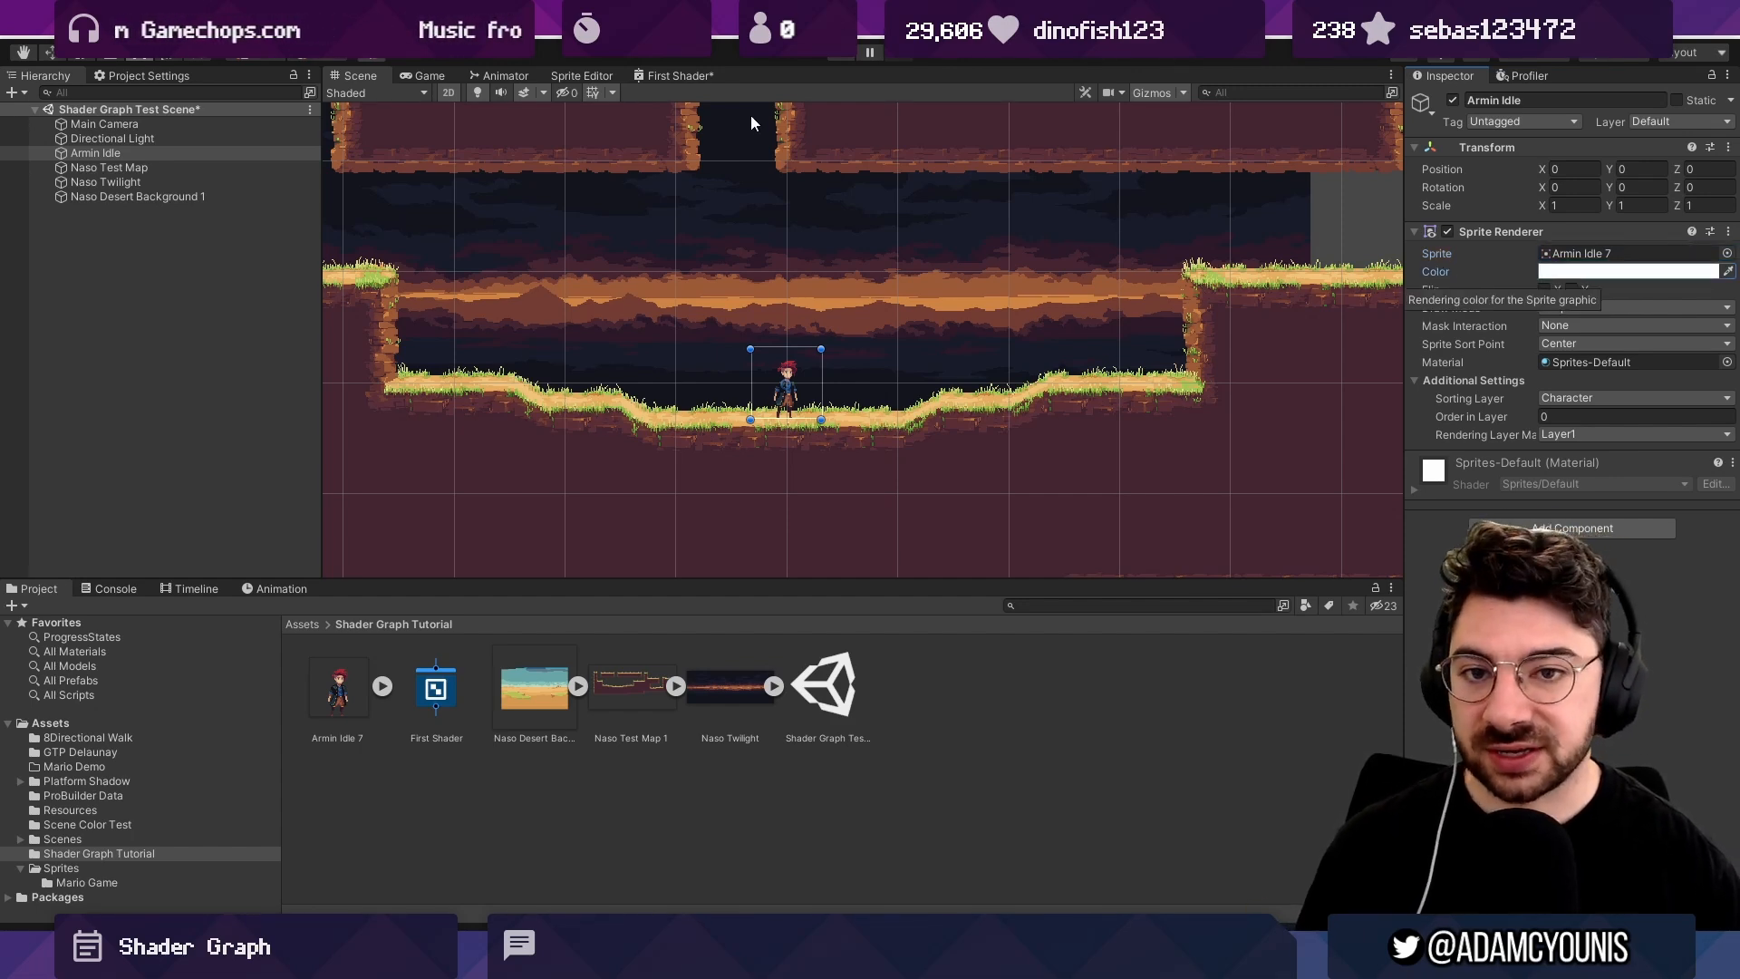
Set the reference of First Shader's Texture2D property to _MainTex and return to the scene view.
{"action": "left_click", "coordinate": [668, 76]}
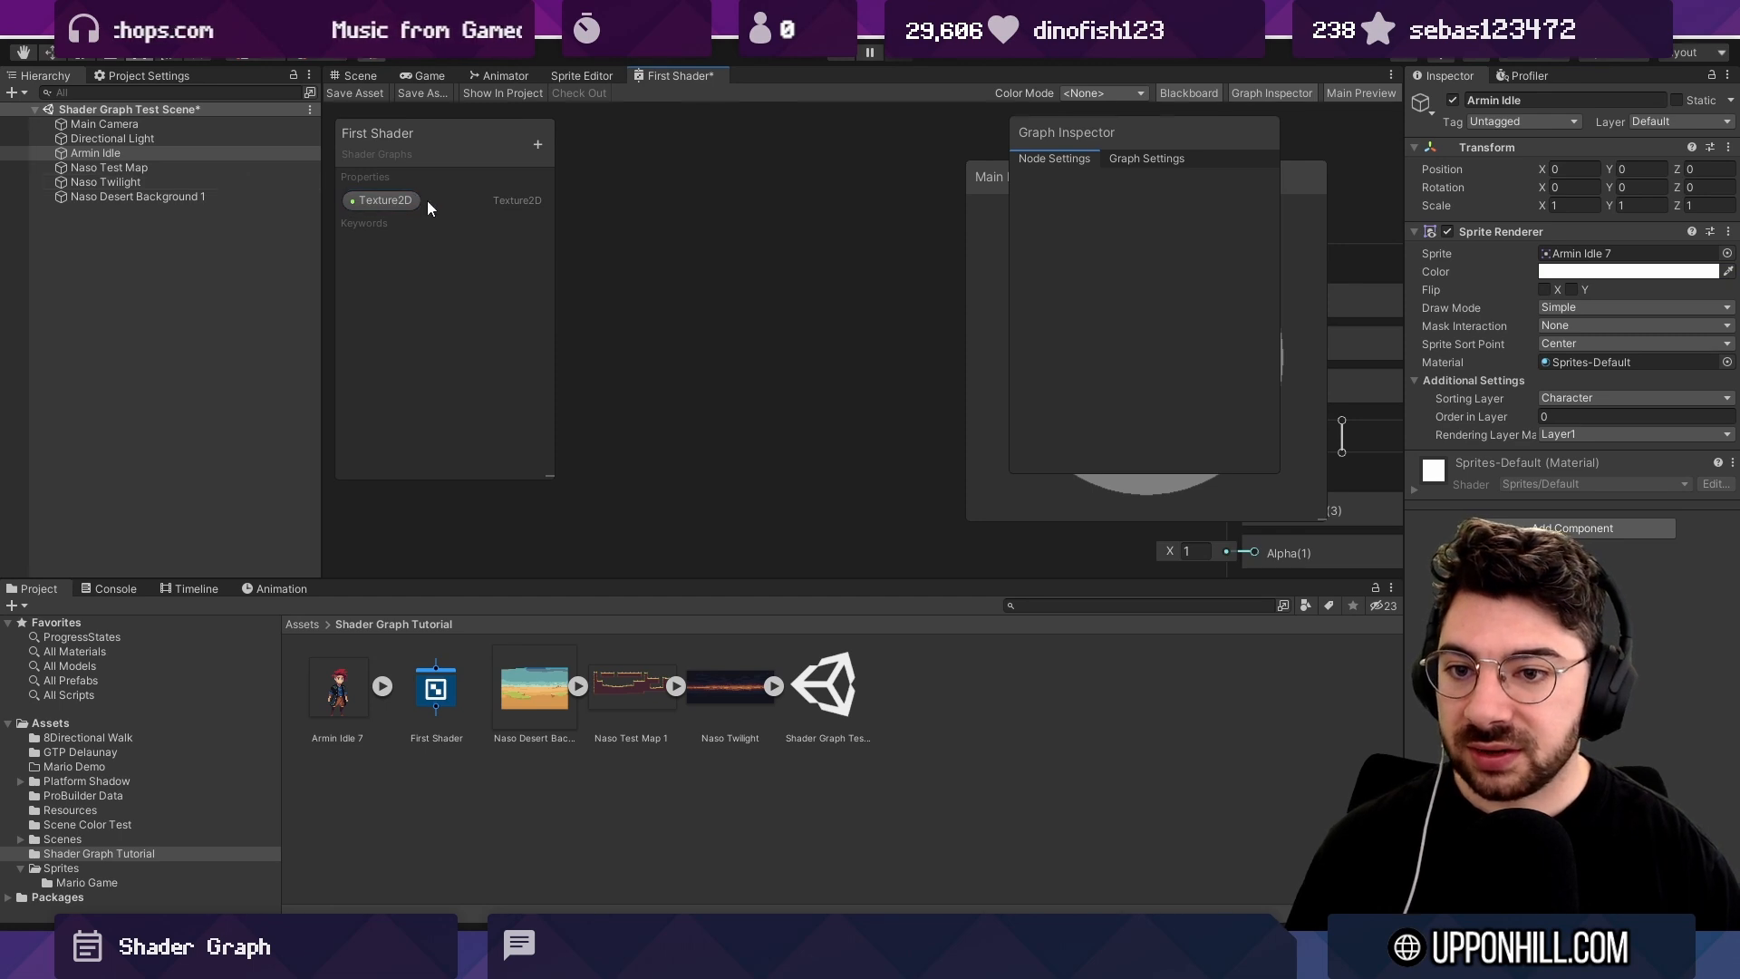
{"action": "left_click", "coordinate": [367, 199]}
{"action": "left_click", "coordinate": [1201, 232]}
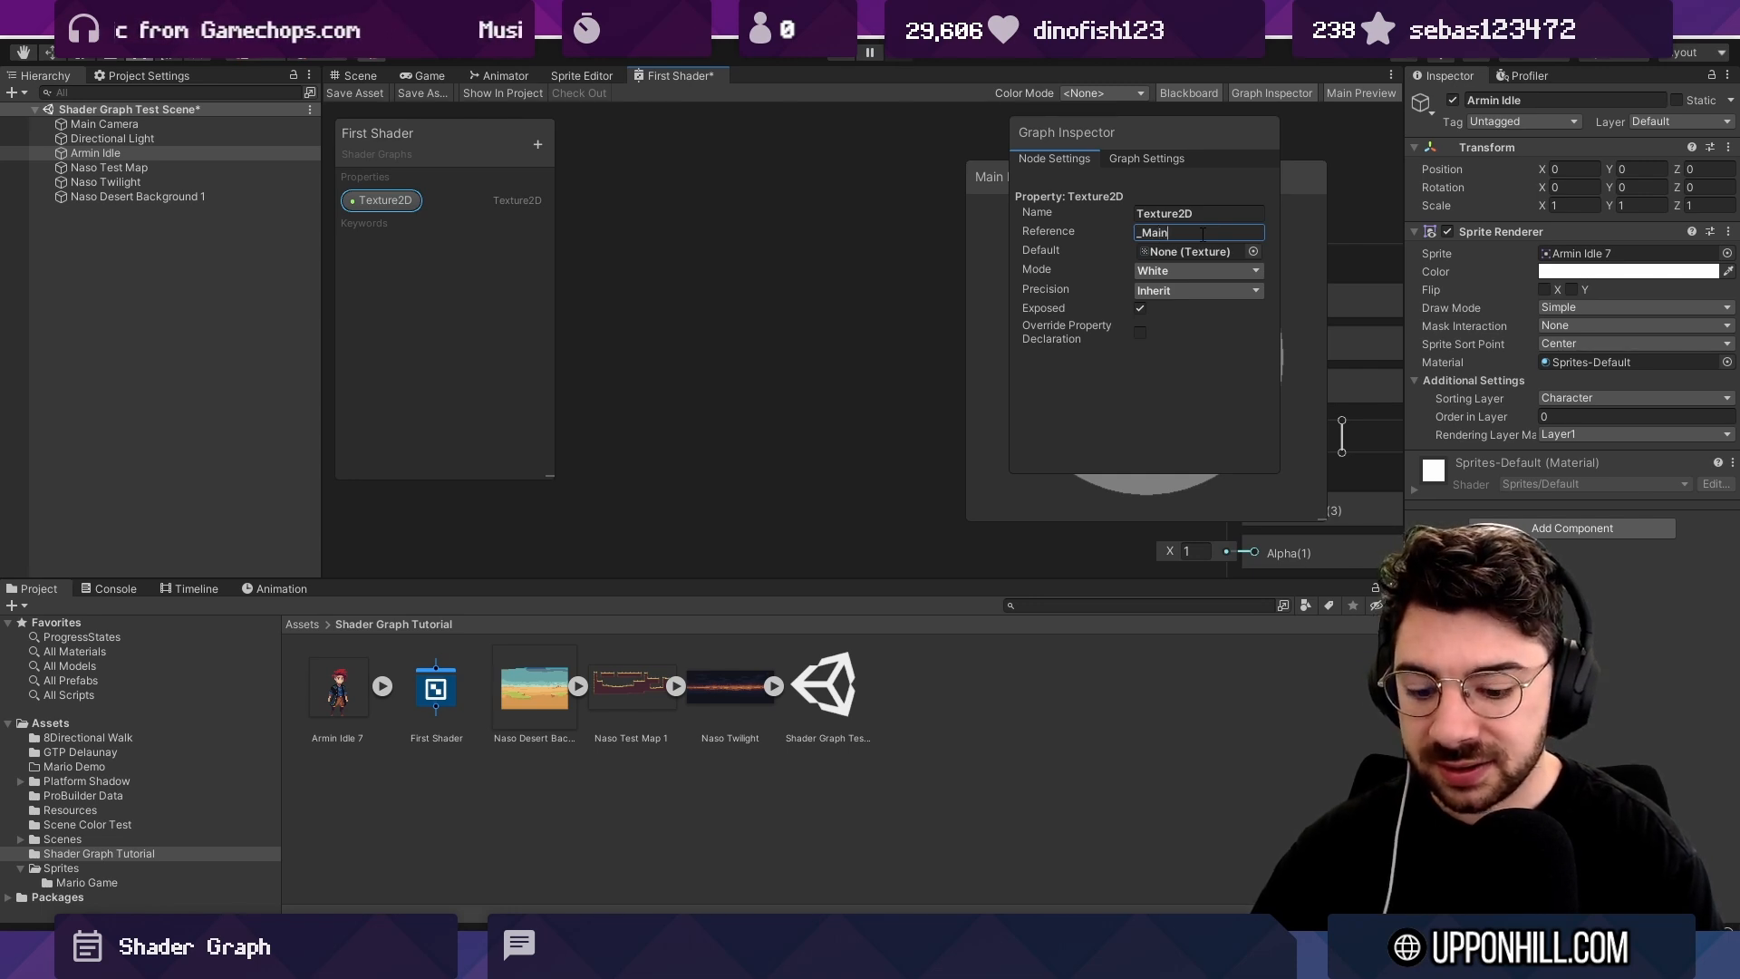
{"action": "type", "text": "_MainTex"}
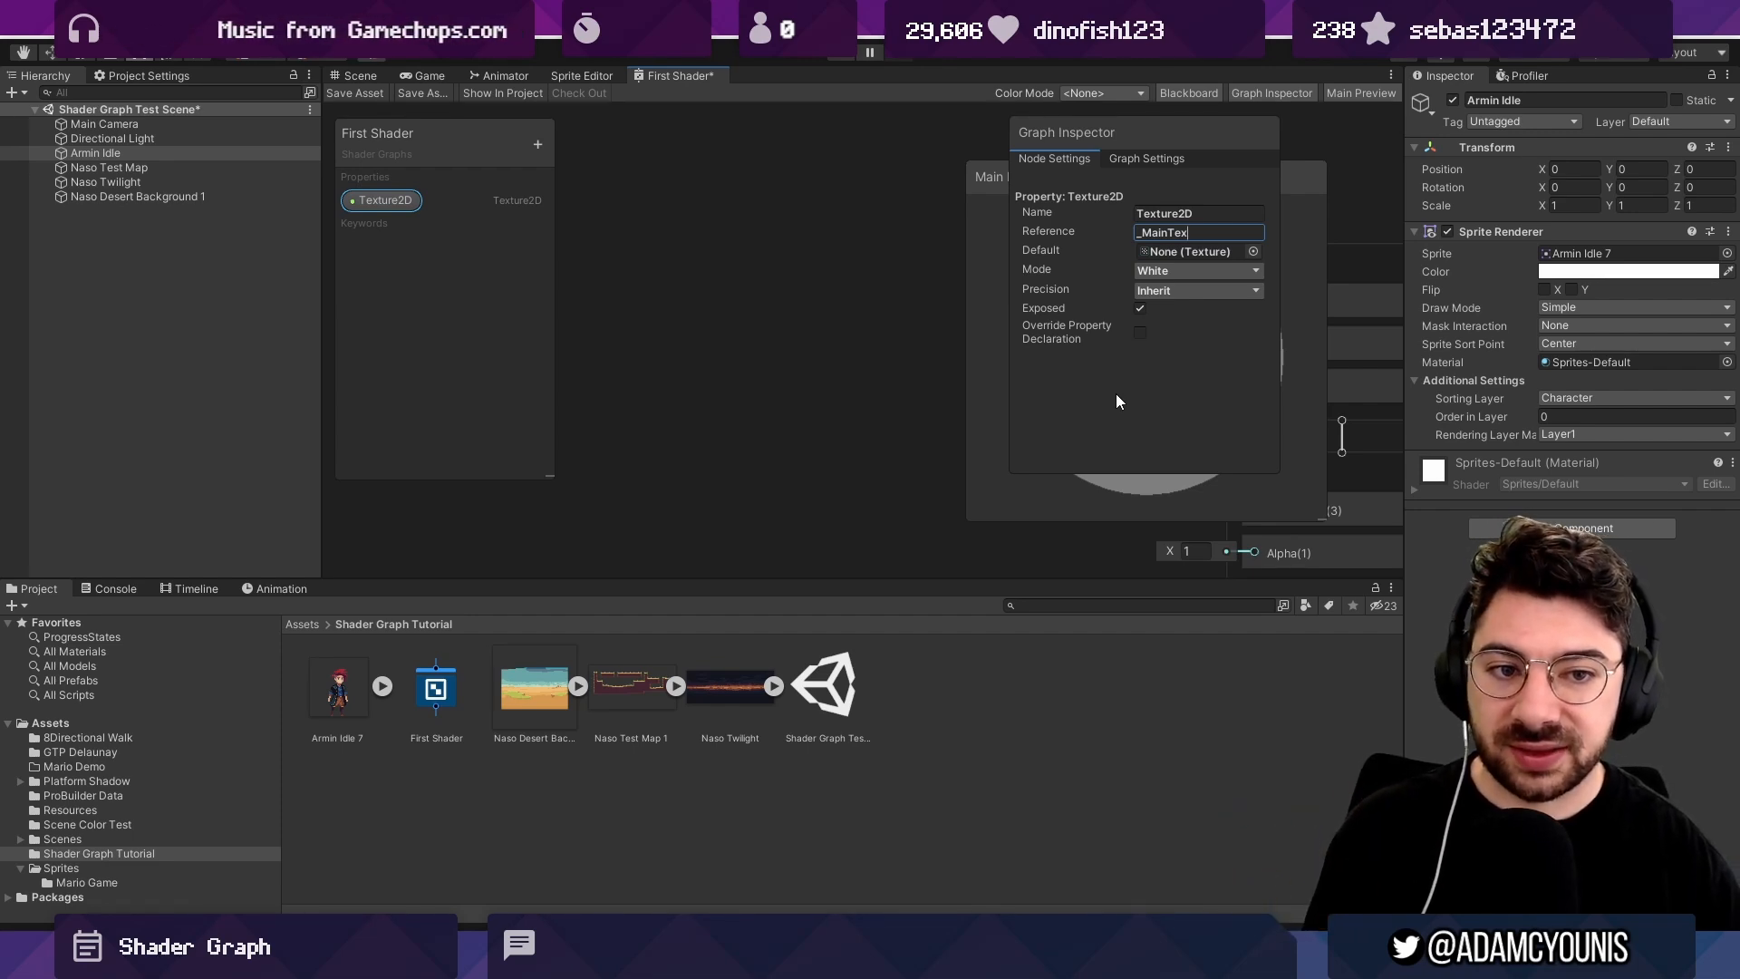
{"action": "key", "text": "Return"}
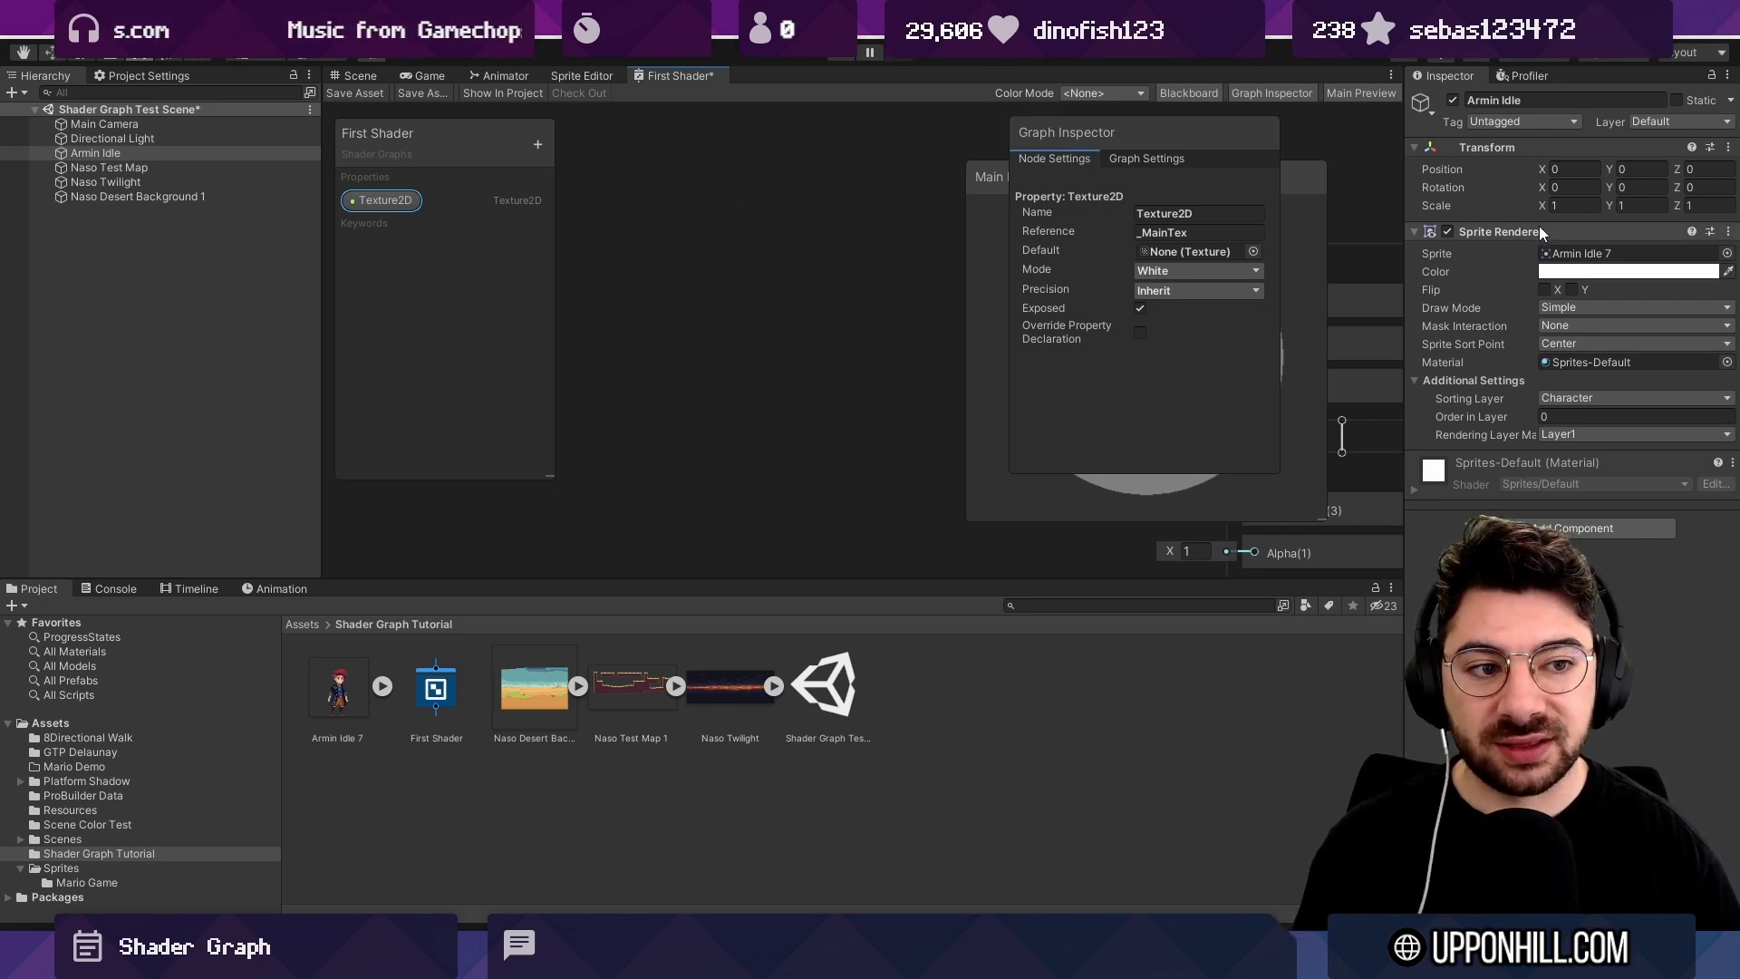
{"action": "left_click", "coordinate": [354, 77]}
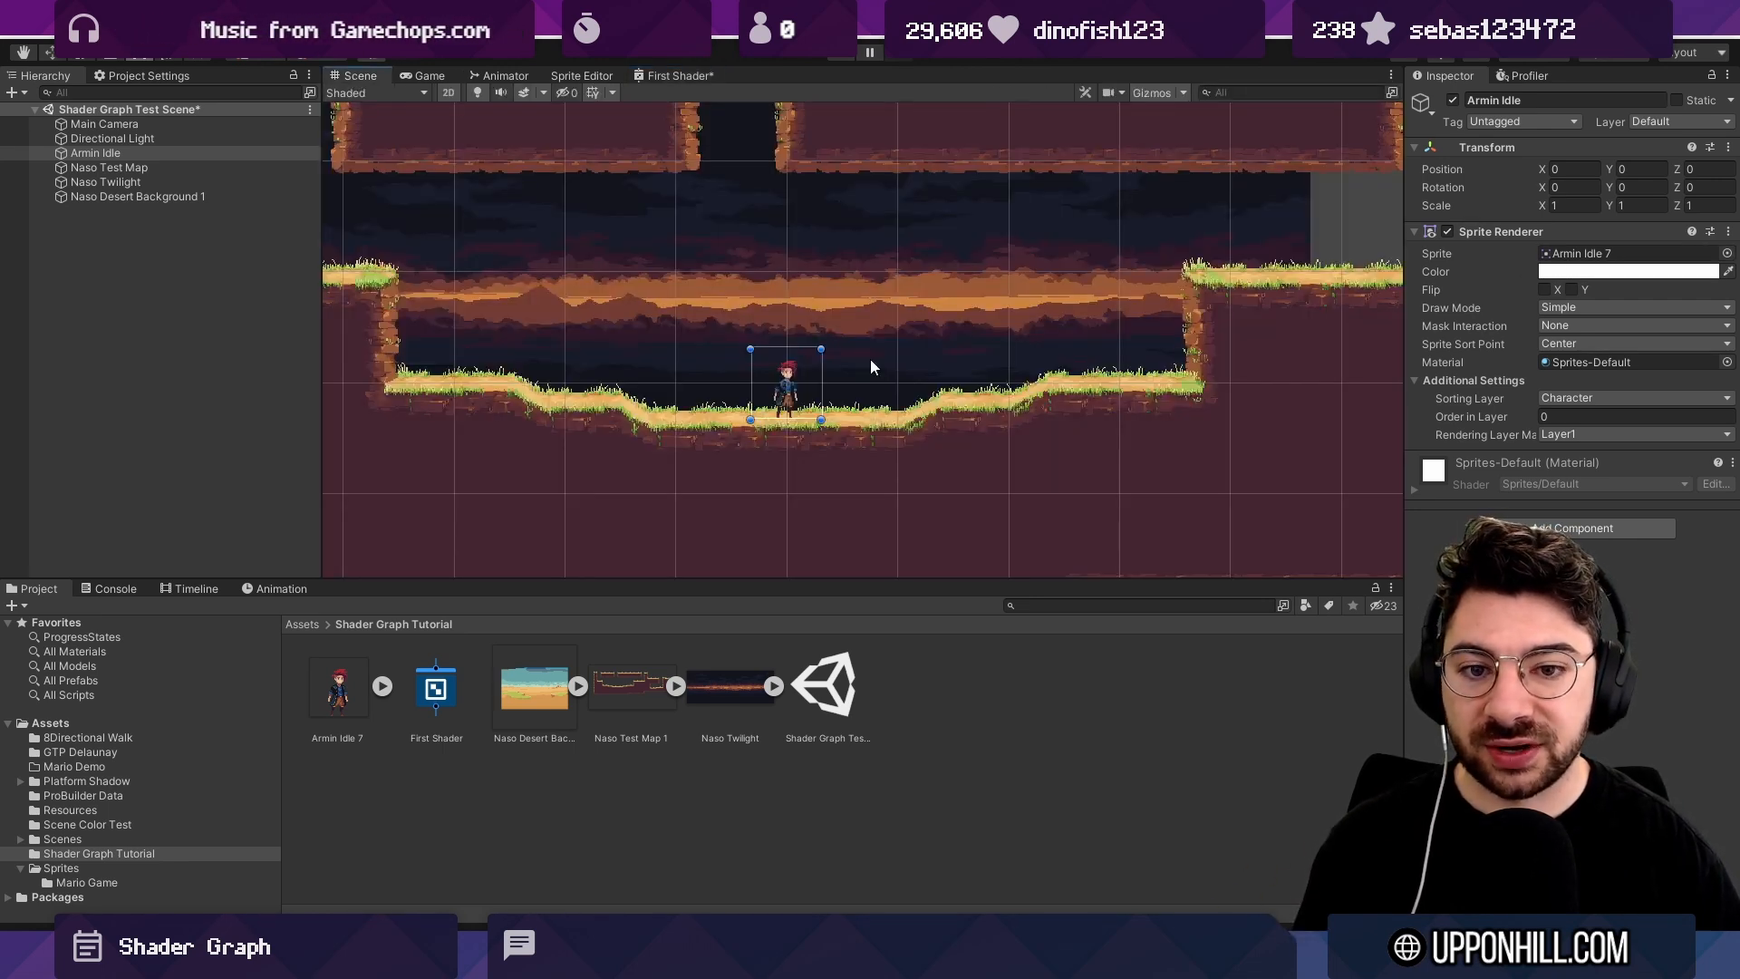
Reopen the First Shader graph, select its Texture2D property and maximize the graph window.
{"action": "left_click", "coordinate": [679, 77]}
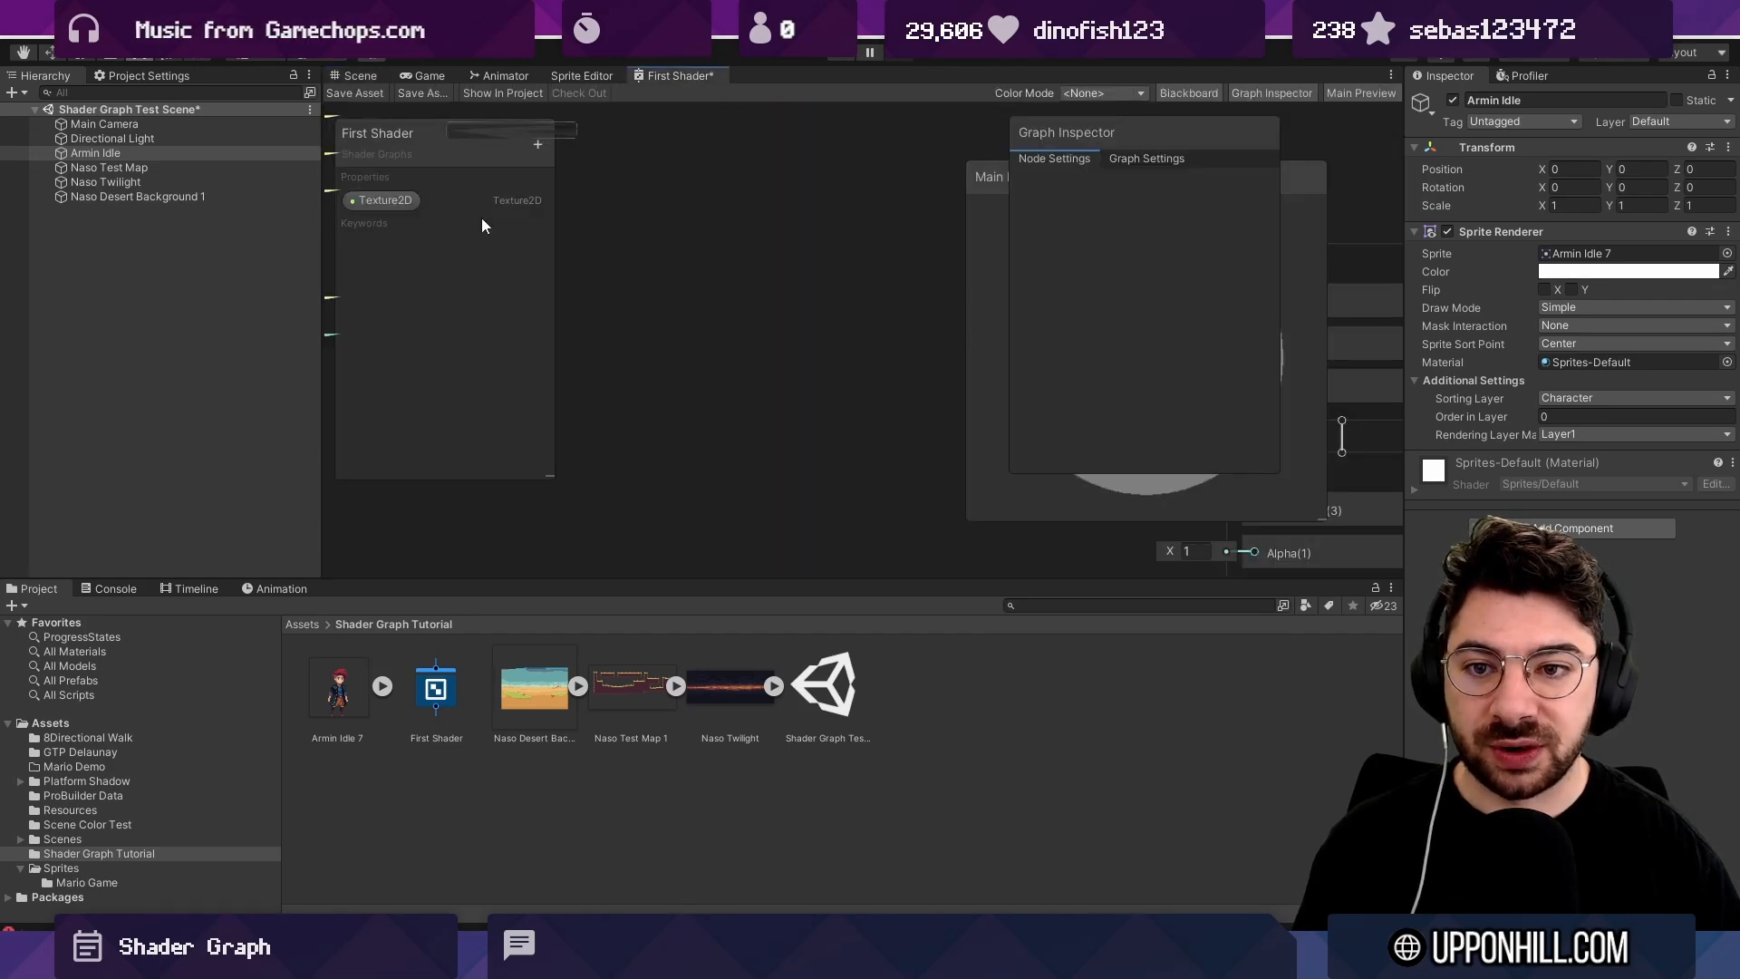
{"action": "left_click", "coordinate": [388, 197]}
{"action": "key", "text": "shift+space"}
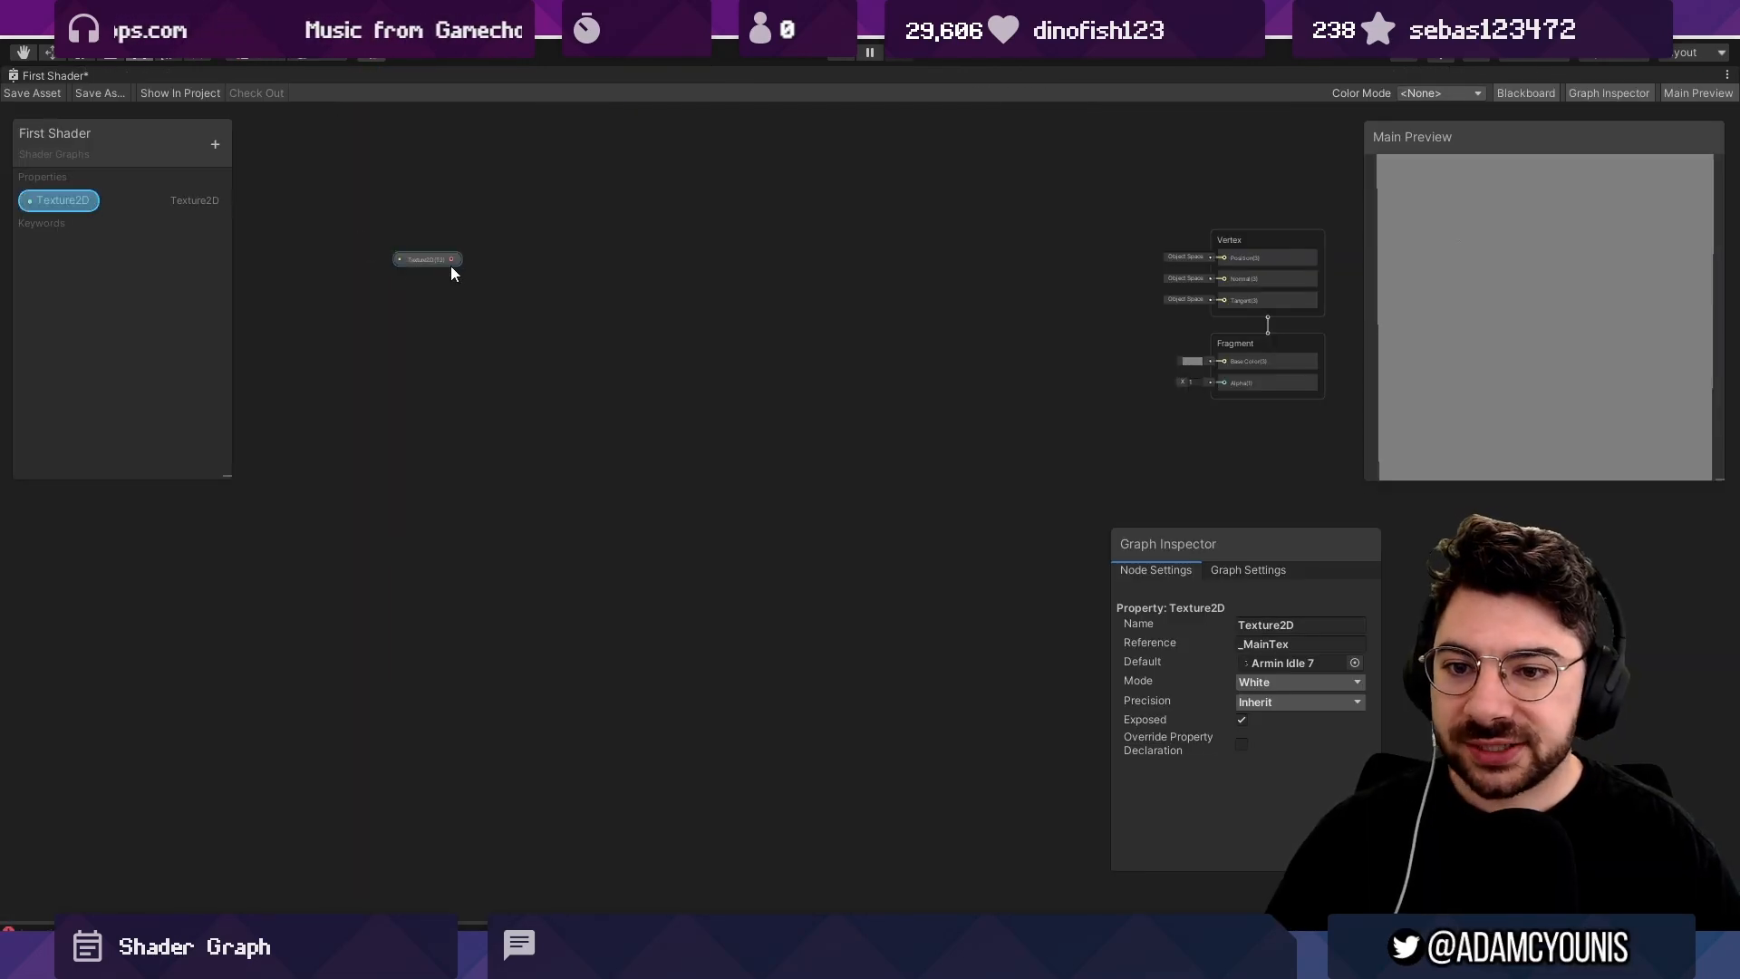
Create a Sample Texture 2D node fed by the Texture2D property node and line it up beside that node.
{"action": "left_click_drag", "start_coordinate": [452, 261], "coordinate": [568, 263]}
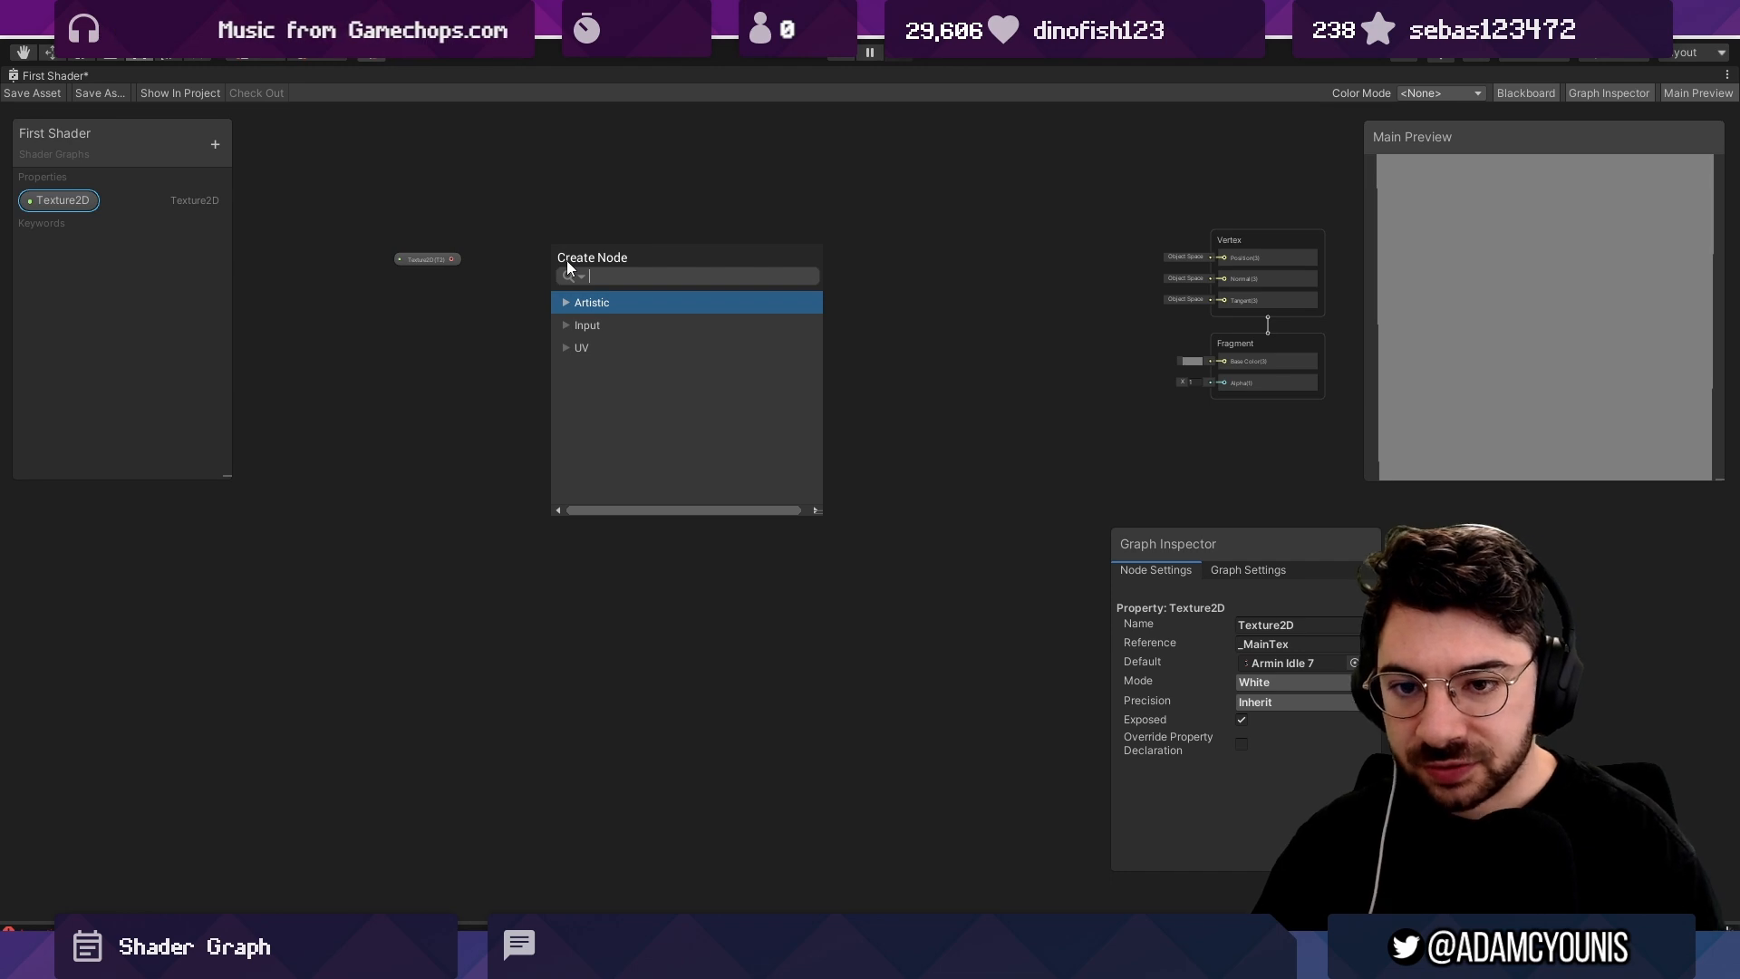
{"action": "left_click", "coordinate": [451, 286]}
{"action": "scroll", "coordinate": [451, 288], "scroll_direction": "up", "scroll_amount": 4}
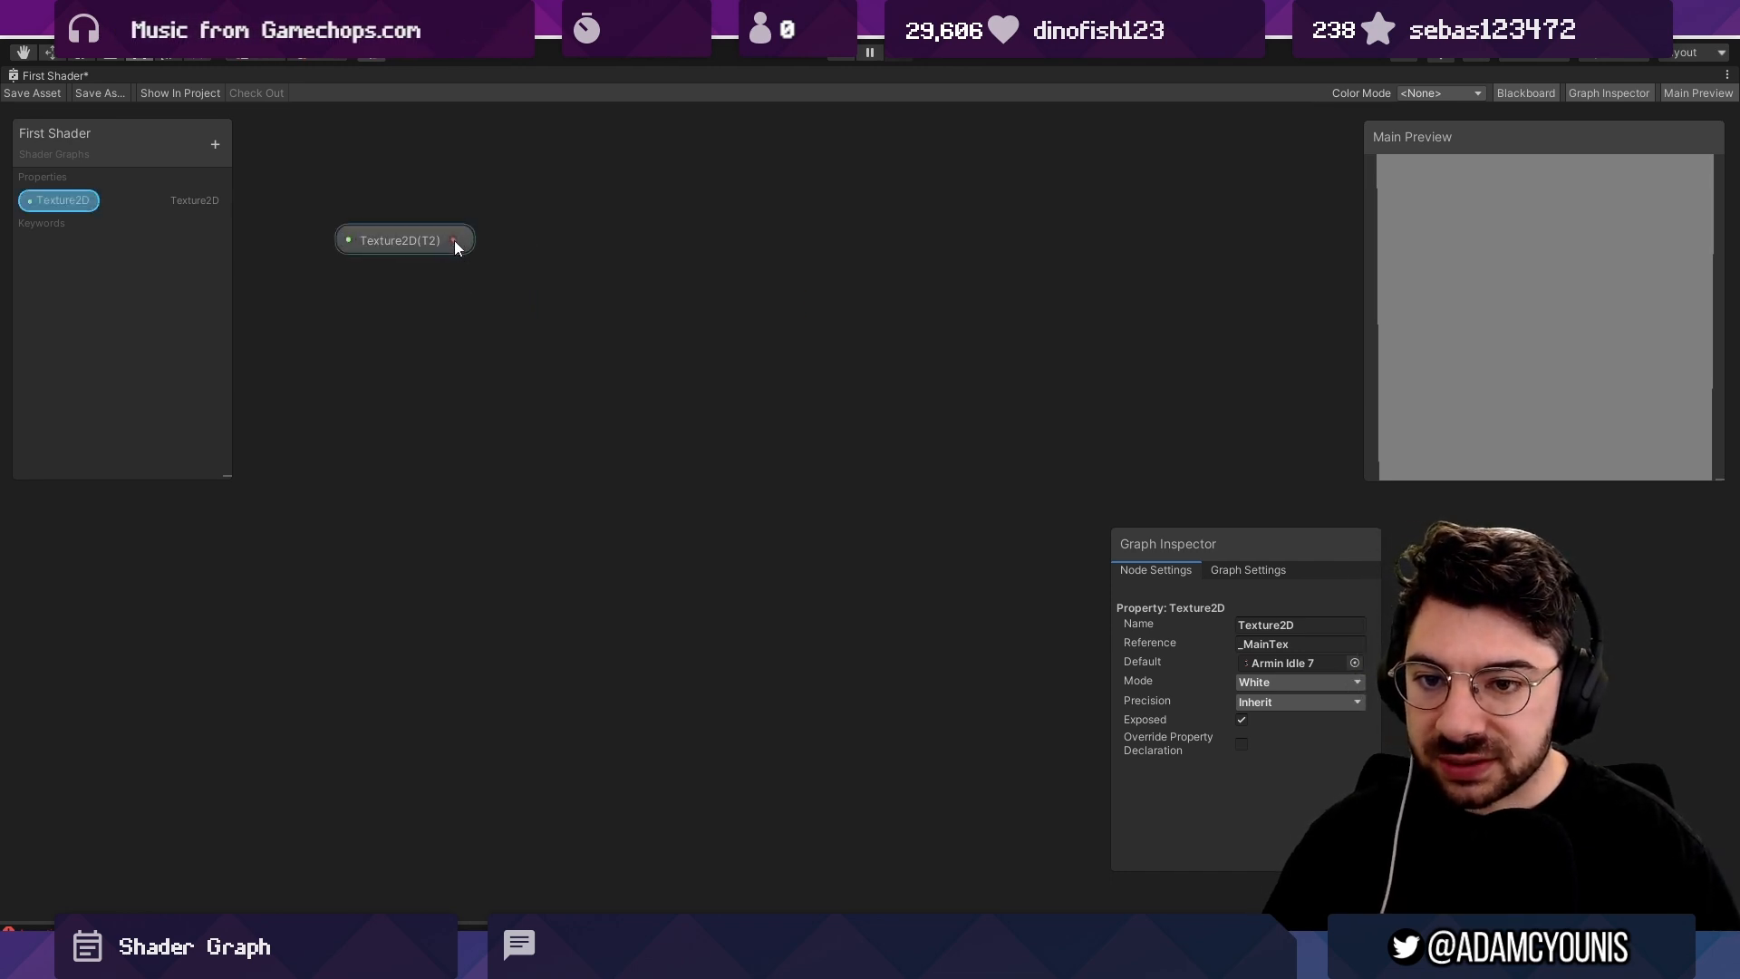
{"action": "left_click_drag", "start_coordinate": [454, 241], "coordinate": [624, 242]}
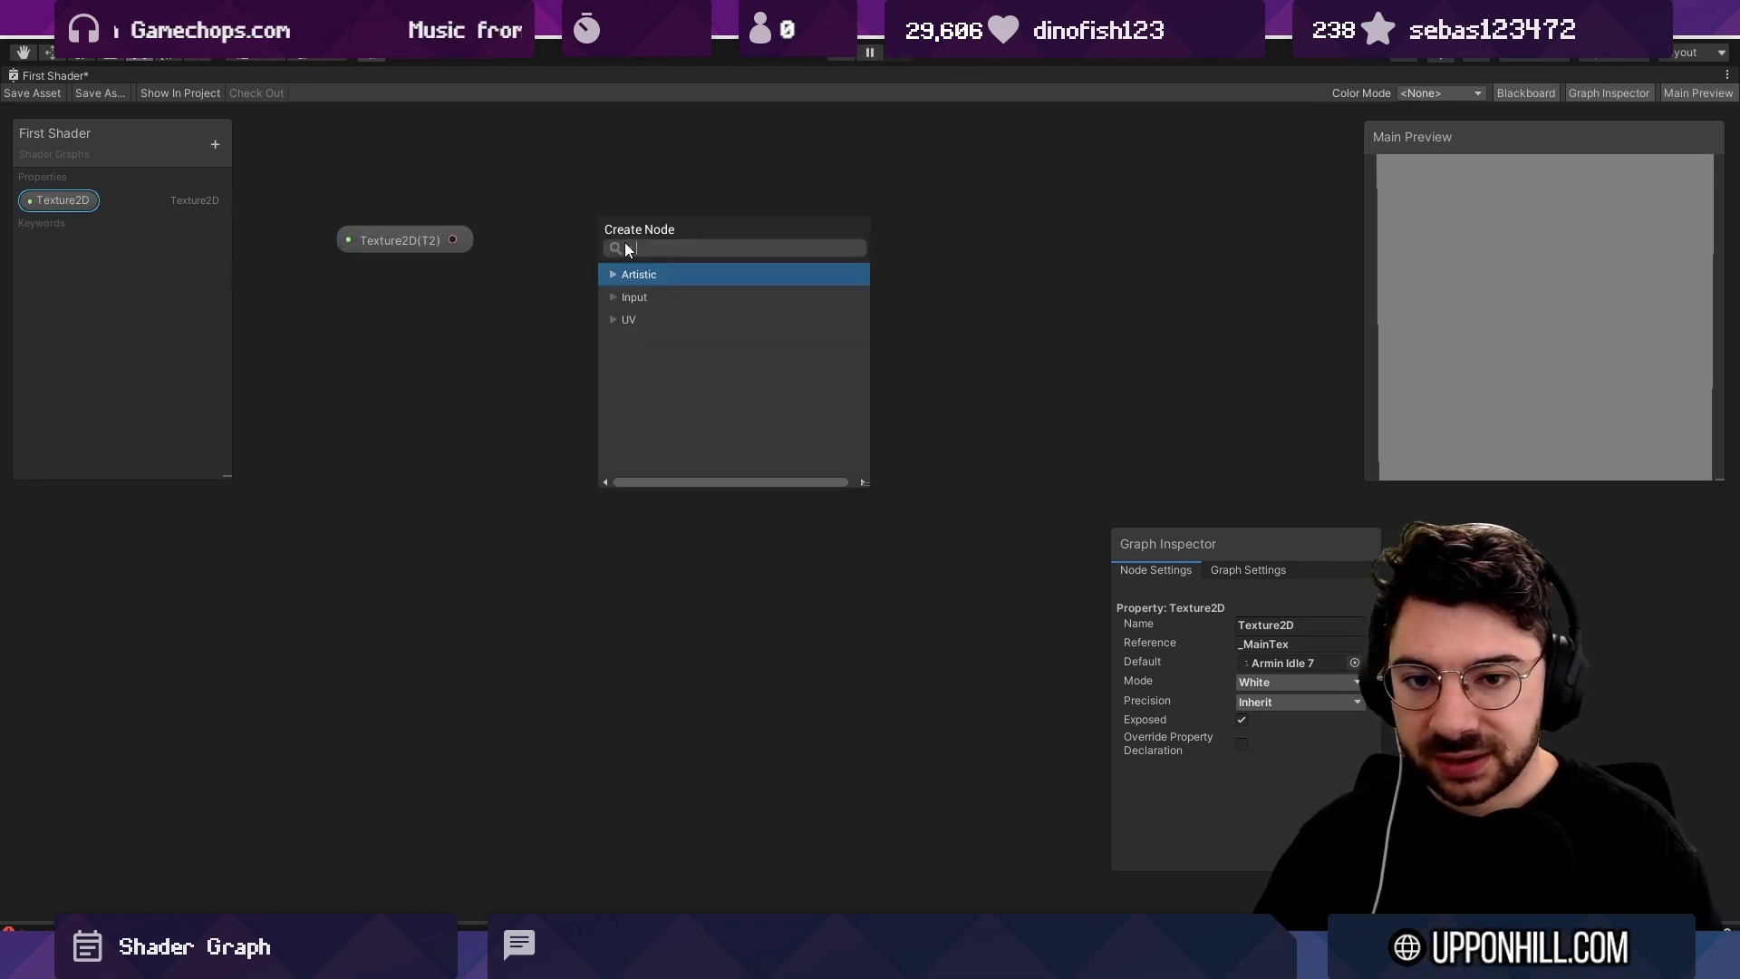
{"action": "type", "text": "sample"}
{"action": "key", "text": "Down"}
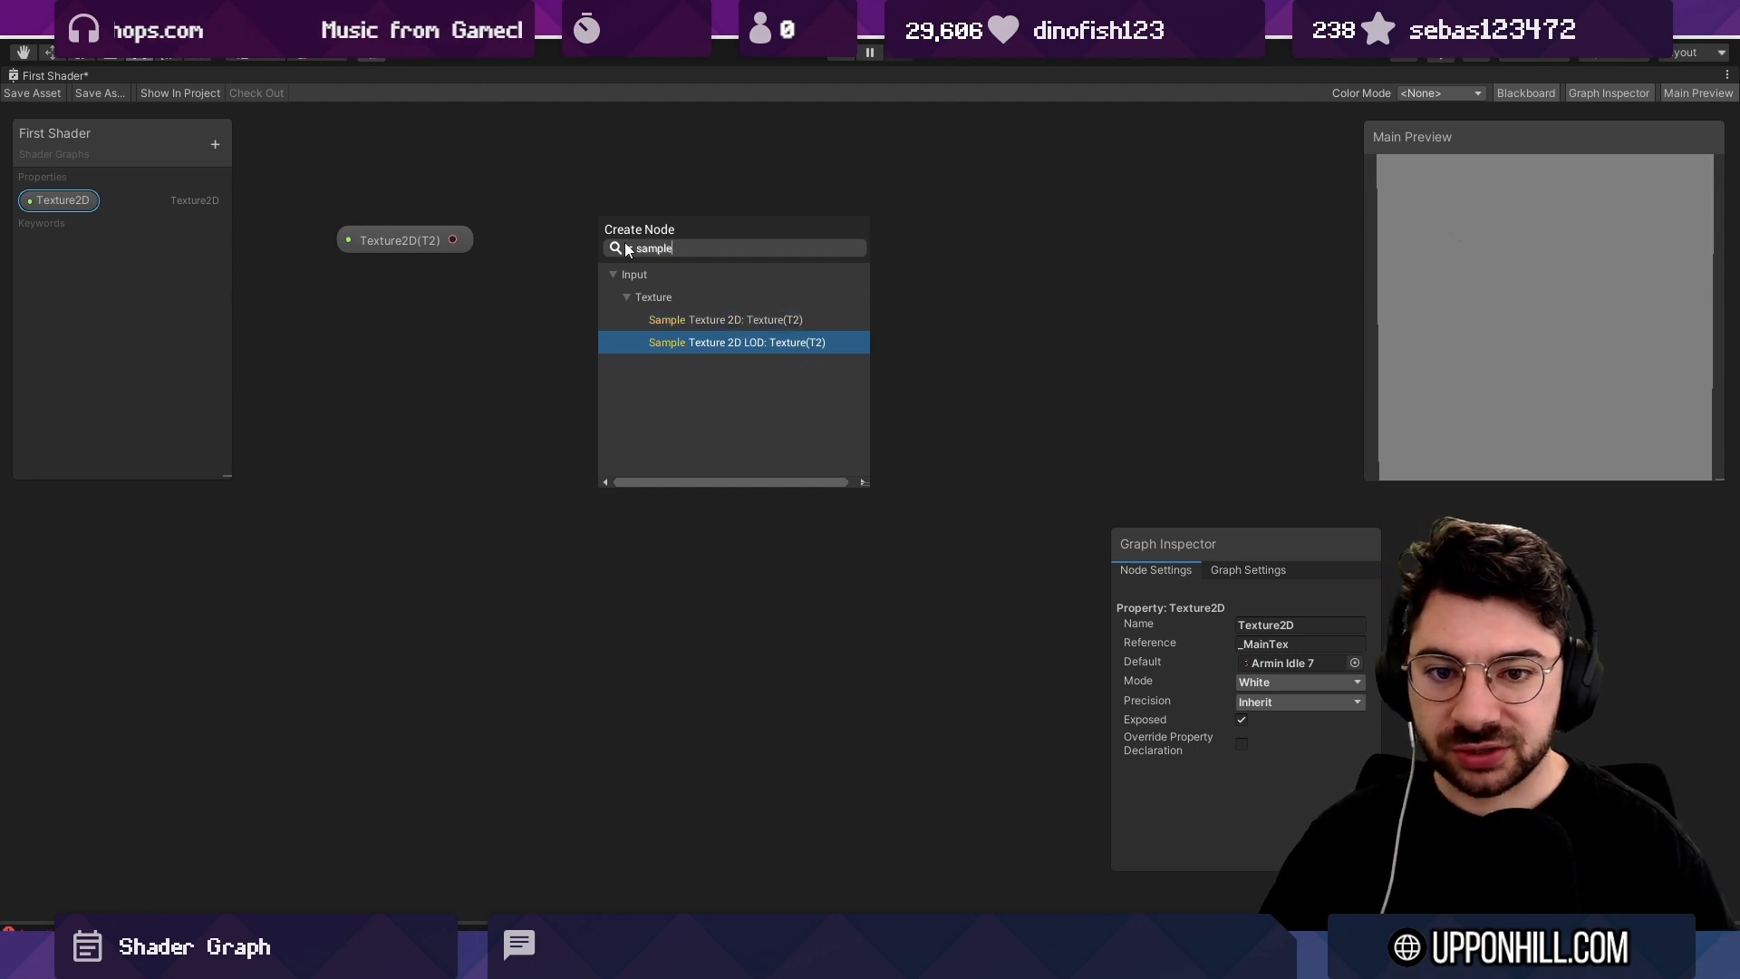
{"action": "key", "text": "Up"}
{"action": "key", "text": "Return"}
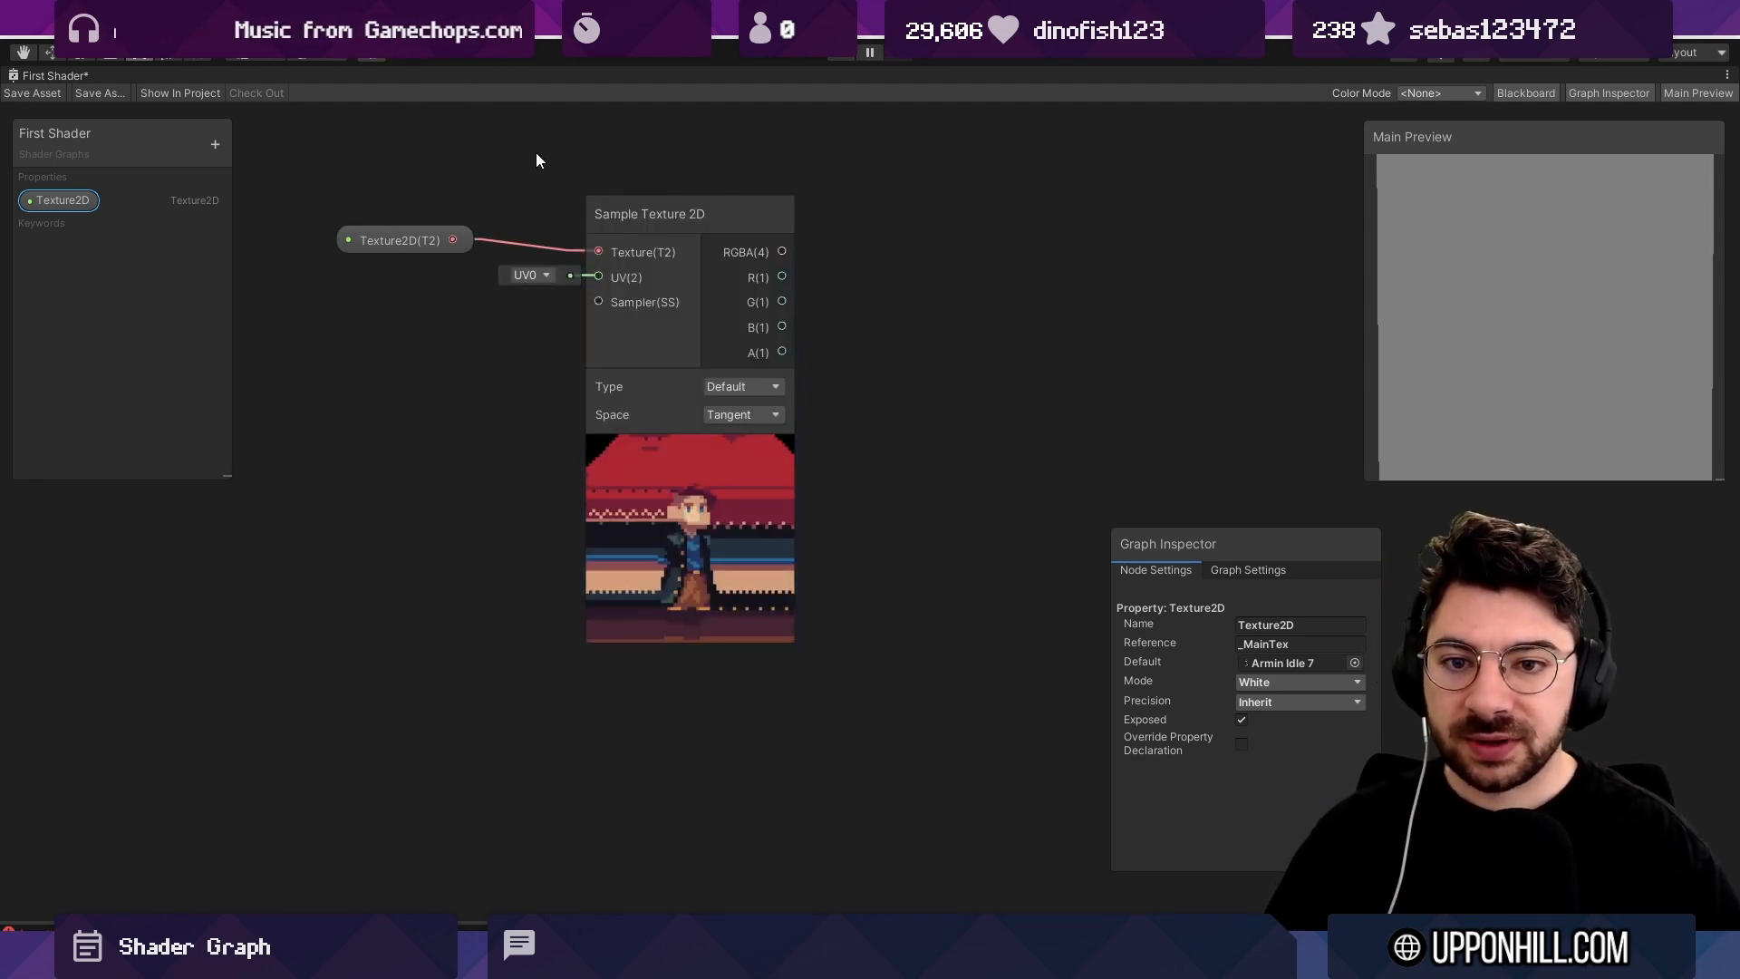
{"action": "left_click_drag", "start_coordinate": [659, 211], "coordinate": [644, 204]}
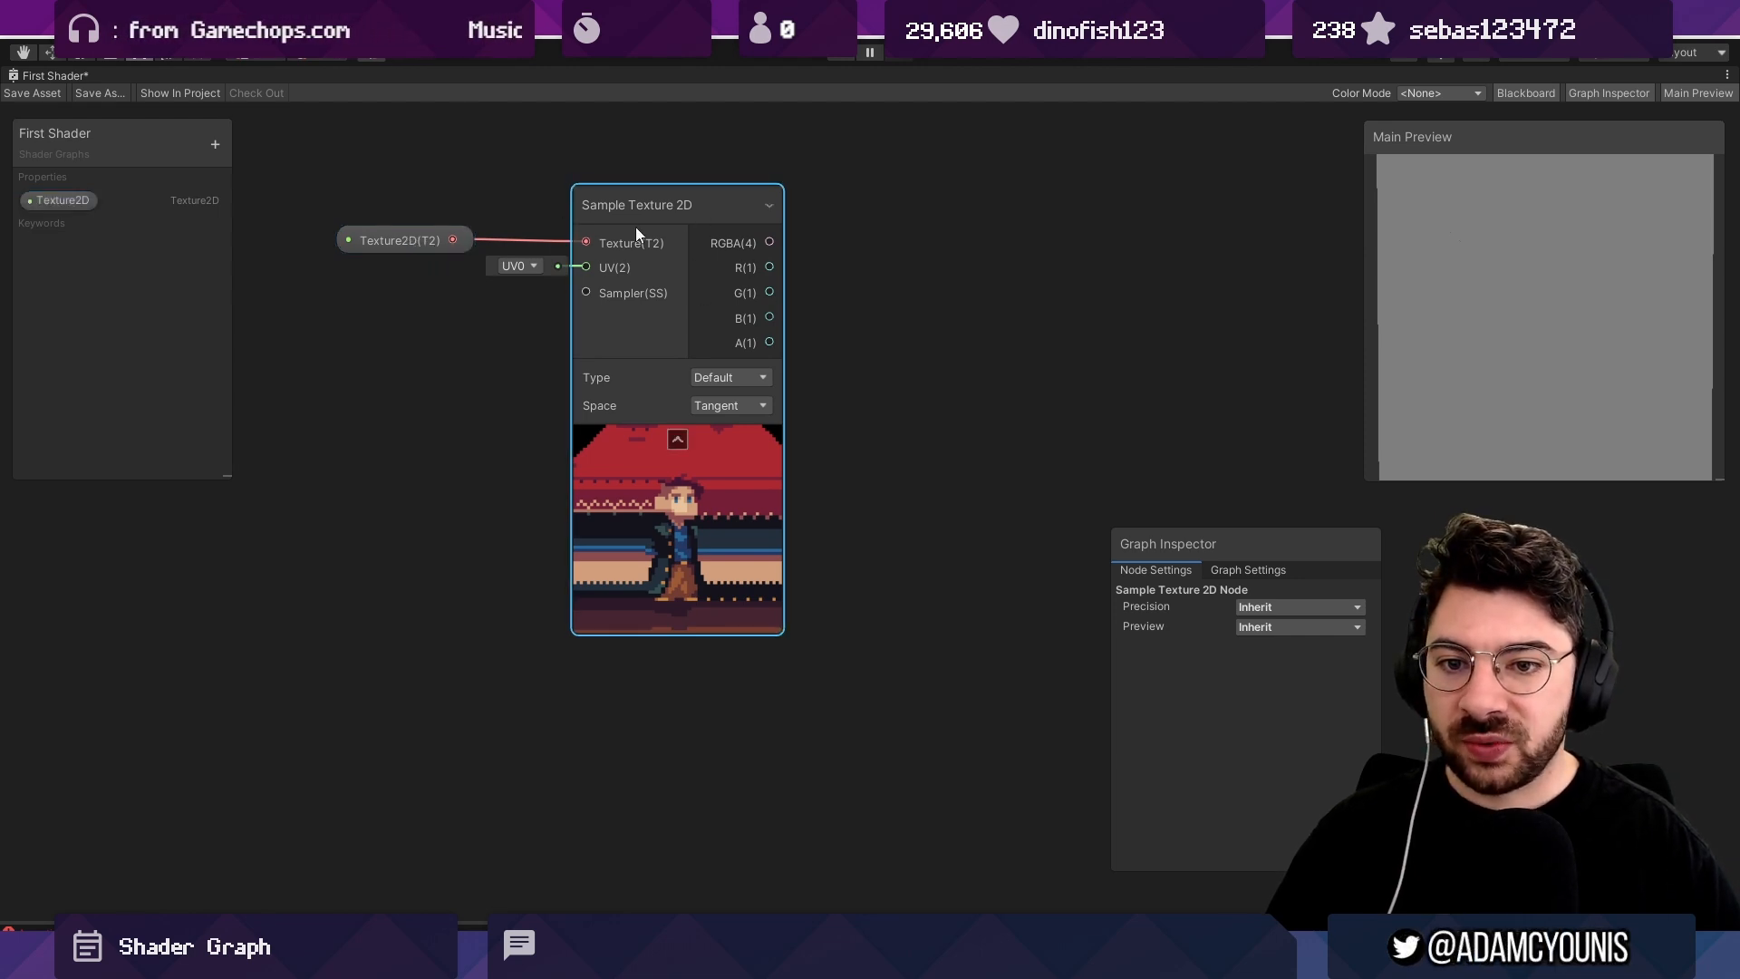
Examine the Sample Texture 2D node's inputs, its RGBA, R, G, B and A outputs, and its preview.
{"action": "scroll", "coordinate": [556, 315], "scroll_direction": "up", "scroll_amount": 2}
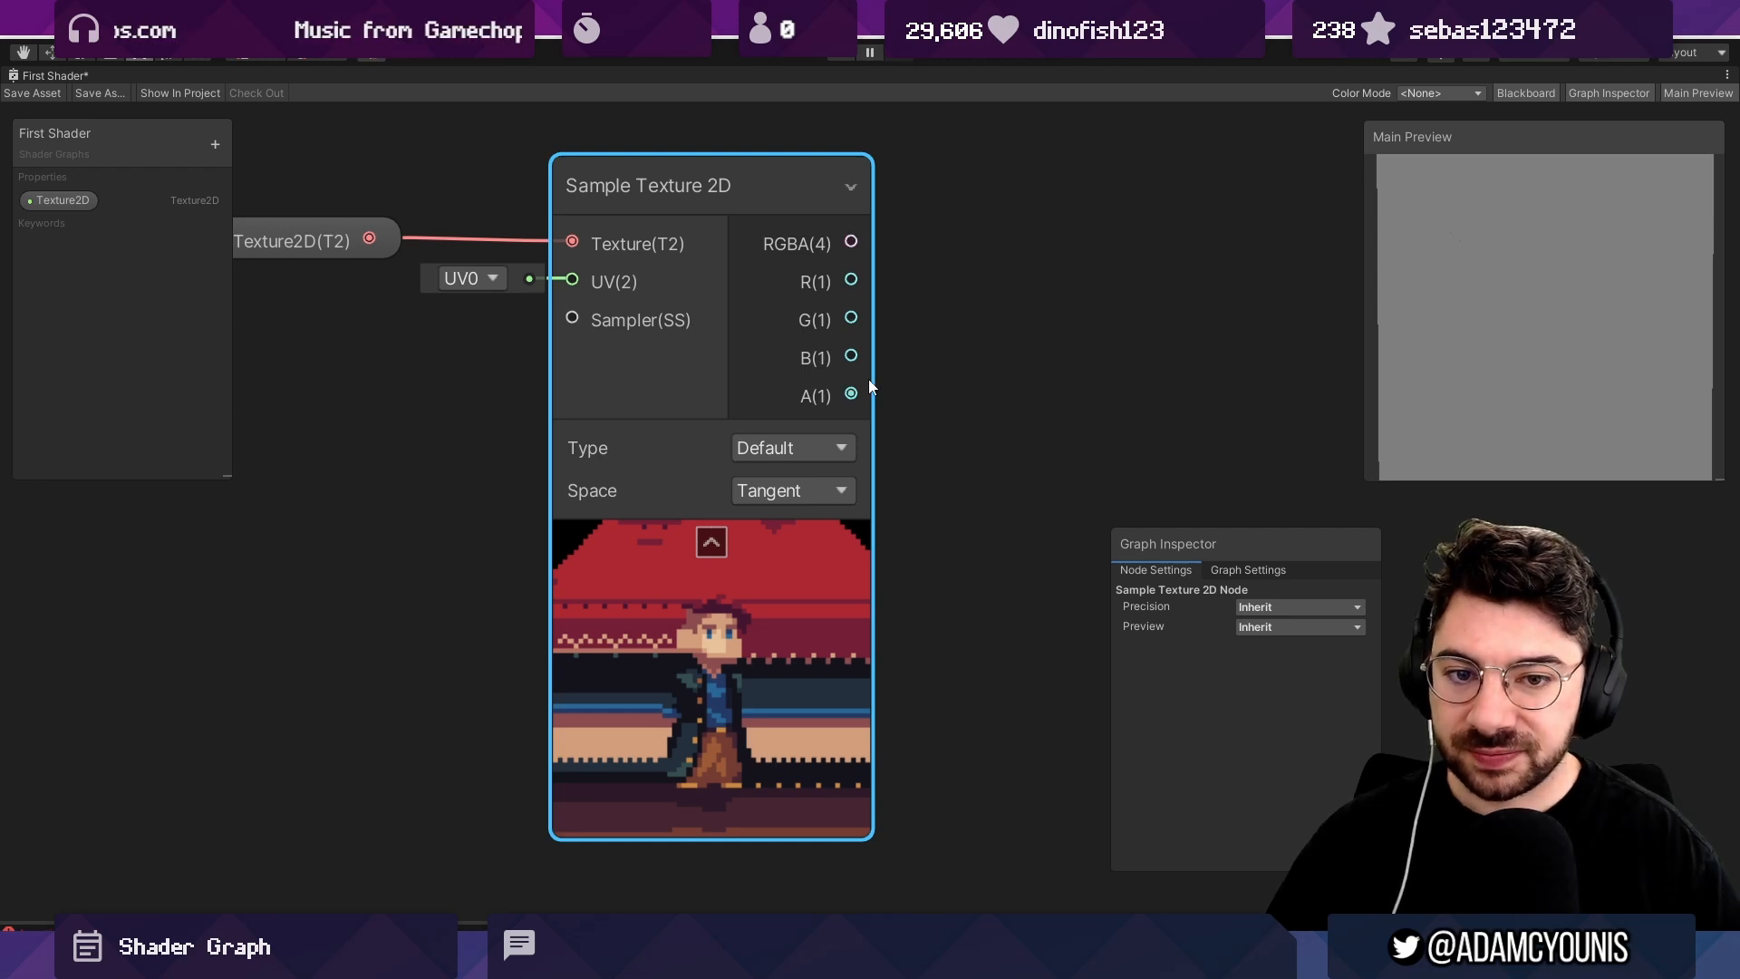
{"action": "scroll", "coordinate": [869, 386], "scroll_direction": "down", "scroll_amount": 2}
{"action": "key", "text": "space"}
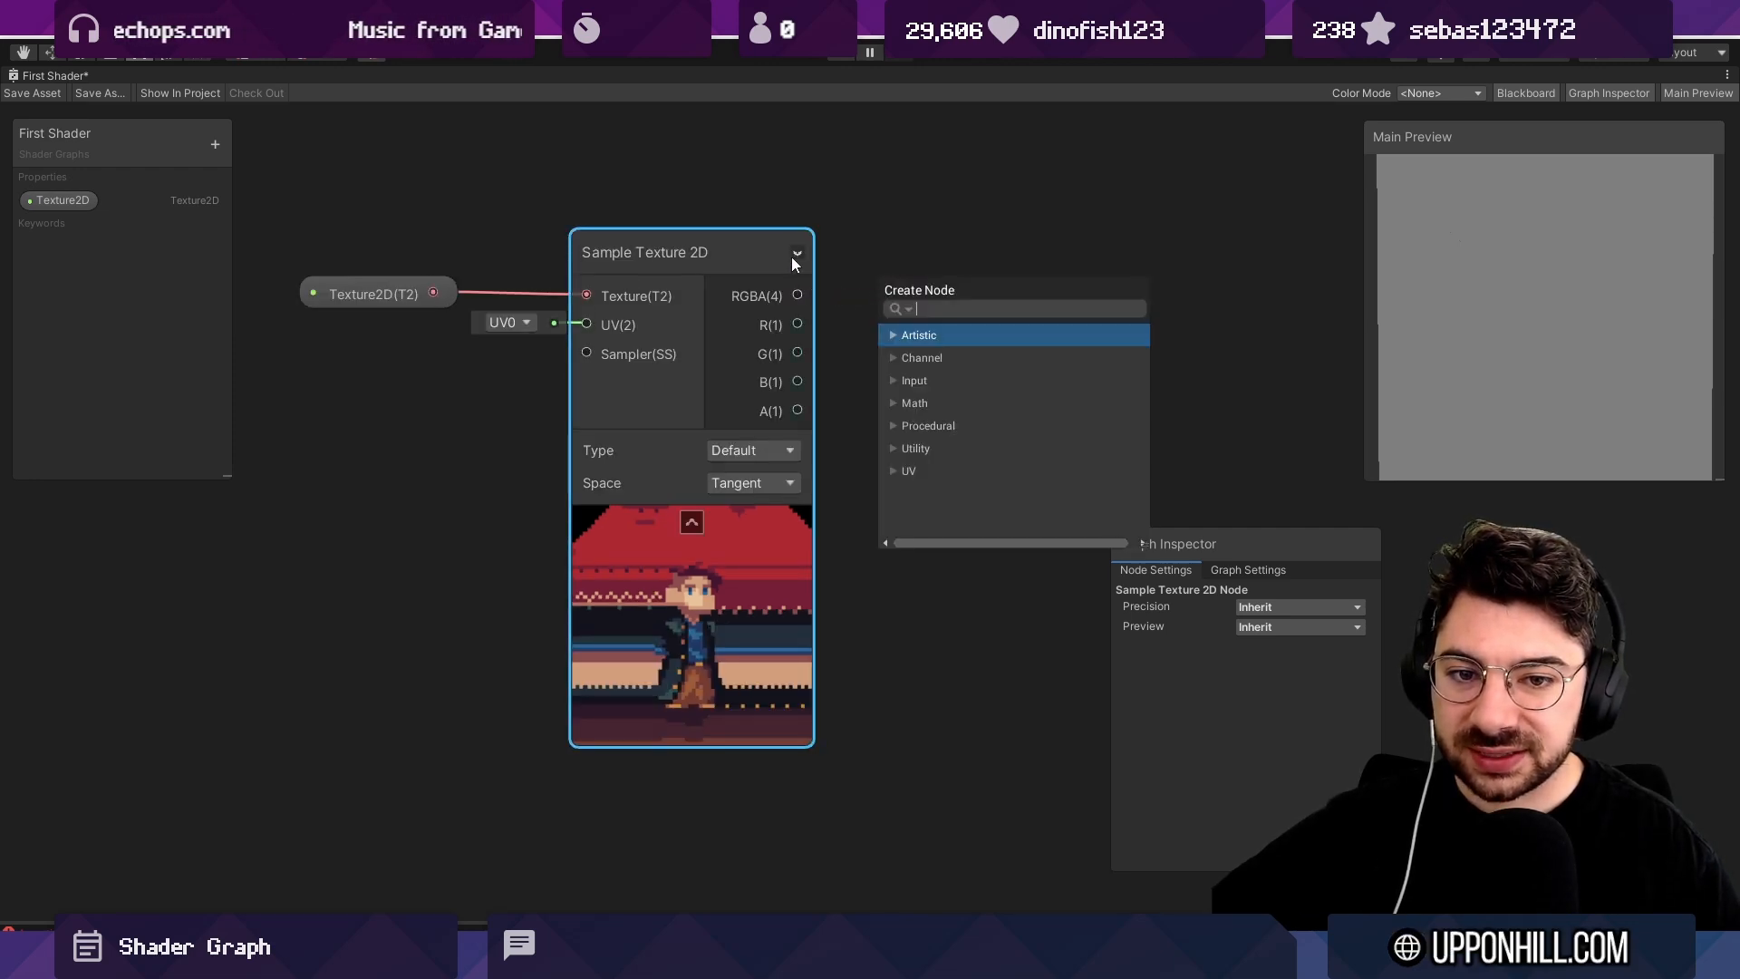
{"action": "middle_click_drag", "start_coordinate": [850, 241], "coordinate": [662, 265]}
{"action": "left_click", "coordinate": [758, 252]}
{"action": "scroll", "coordinate": [608, 252], "scroll_direction": "down", "scroll_amount": 5}
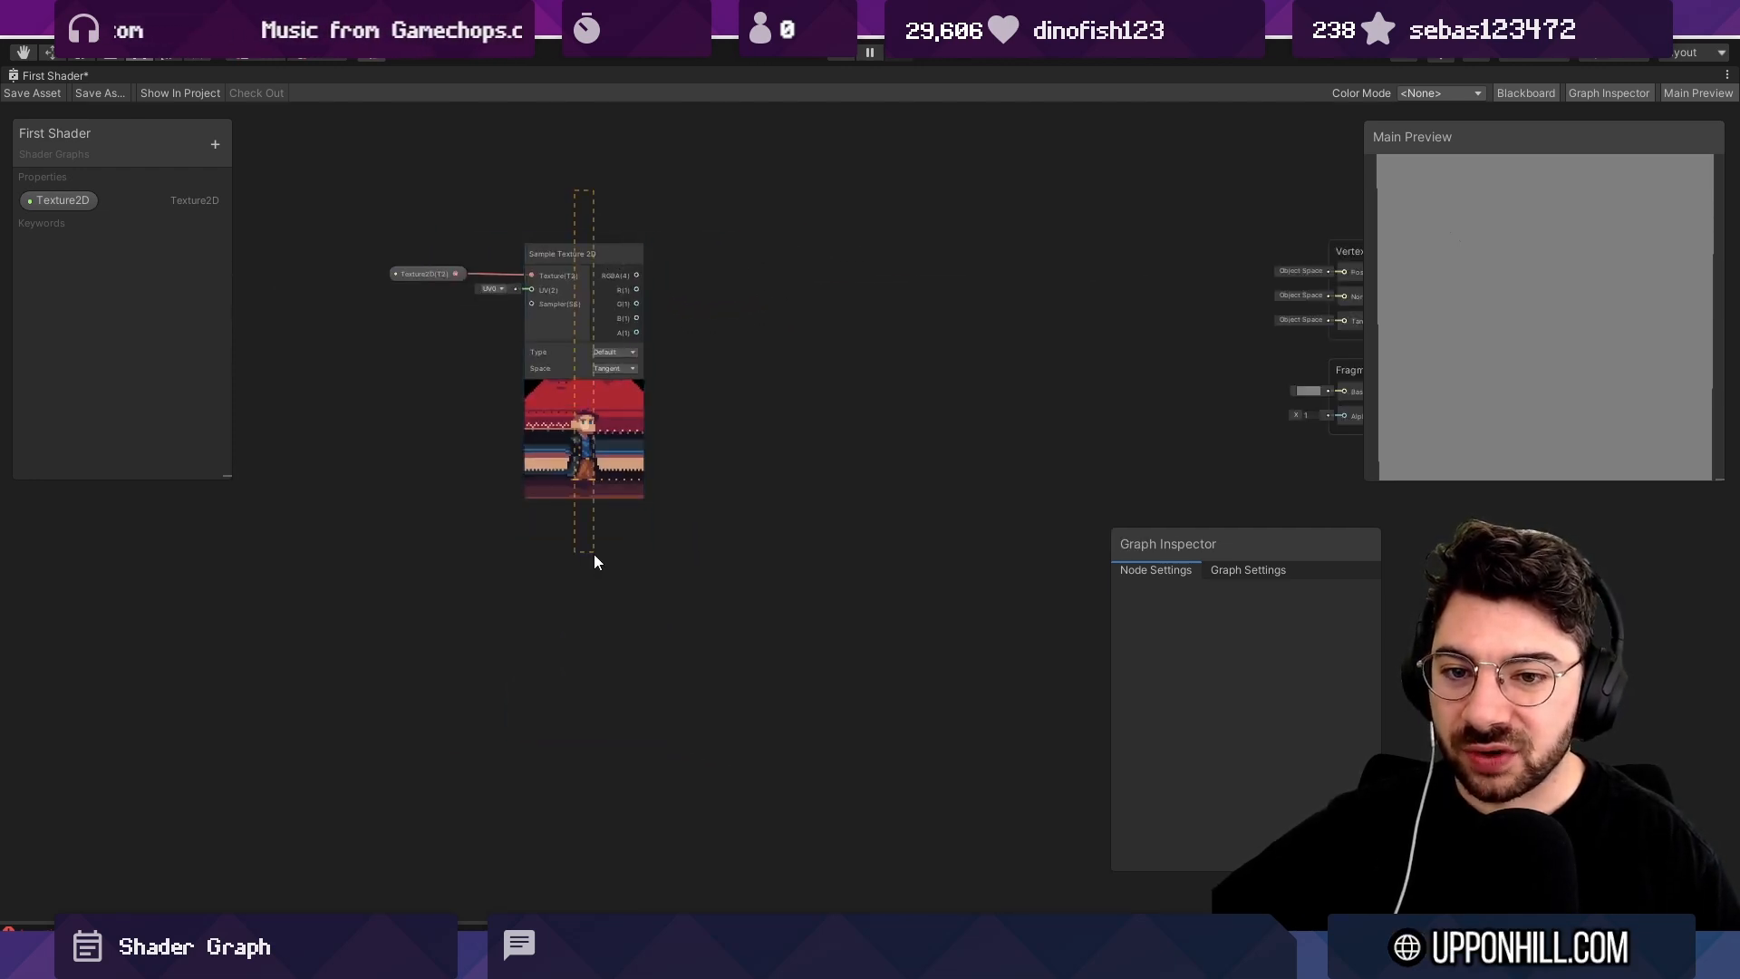
{"action": "left_click_drag", "start_coordinate": [594, 560], "coordinate": [589, 558]}
{"action": "scroll", "coordinate": [521, 264], "scroll_direction": "up", "scroll_amount": 3}
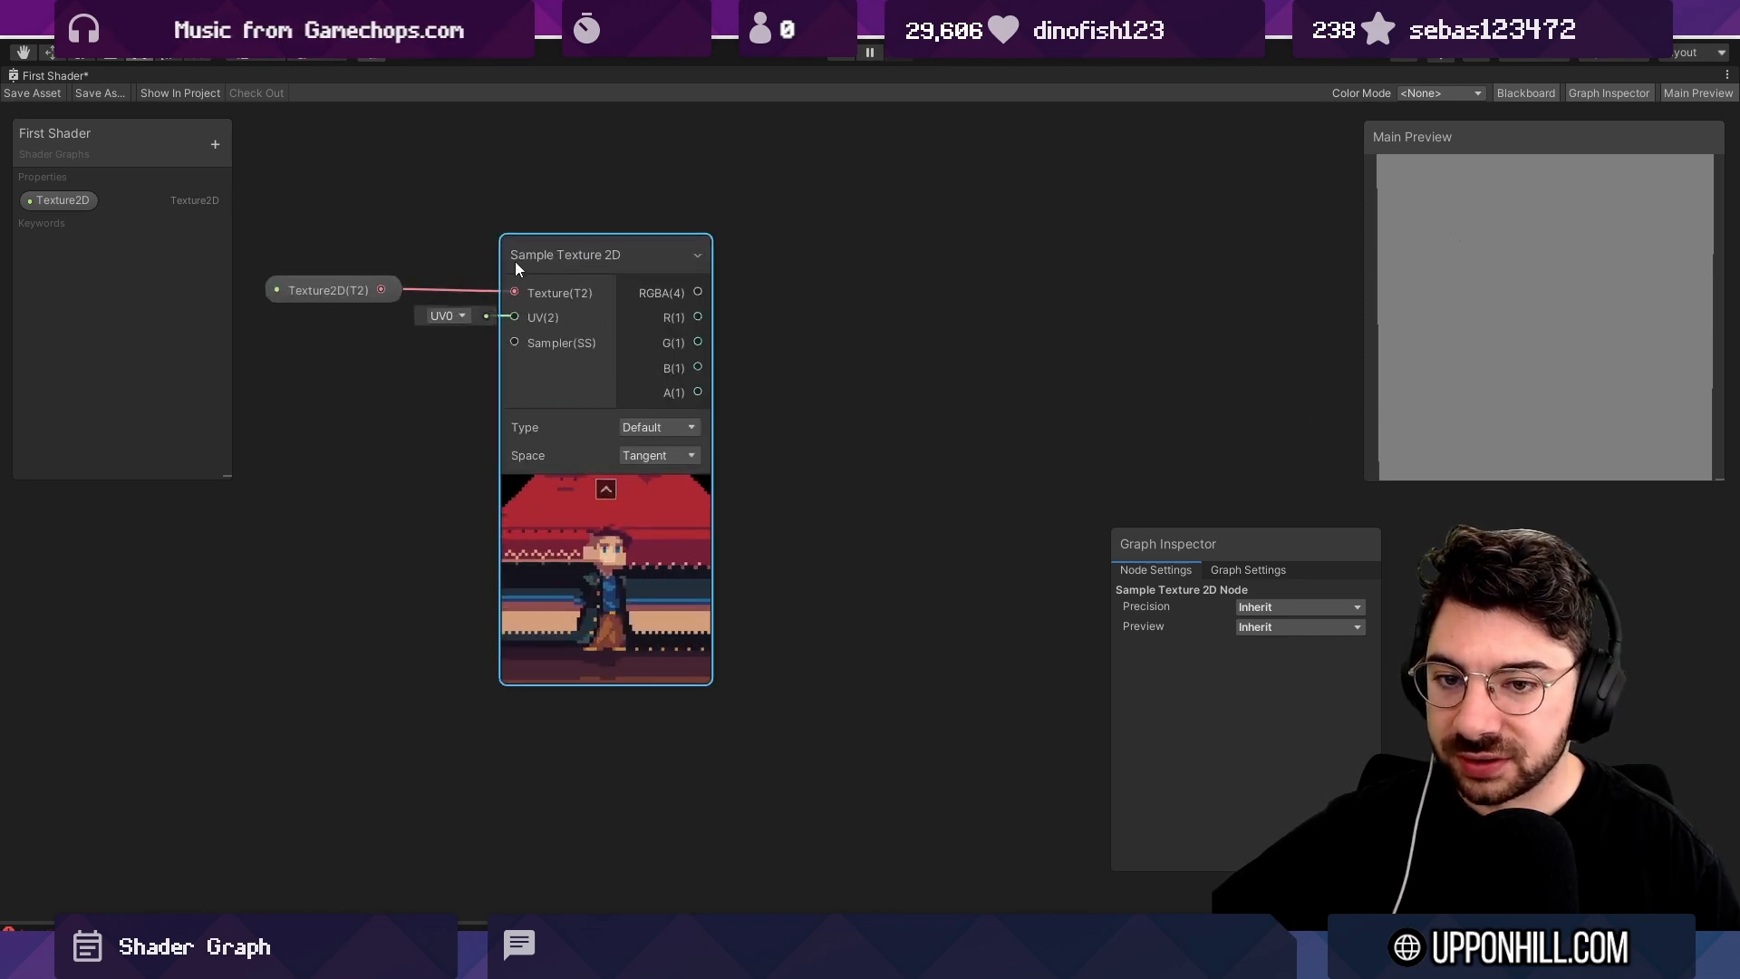
{"action": "scroll", "coordinate": [603, 255], "scroll_direction": "down", "scroll_amount": 3}
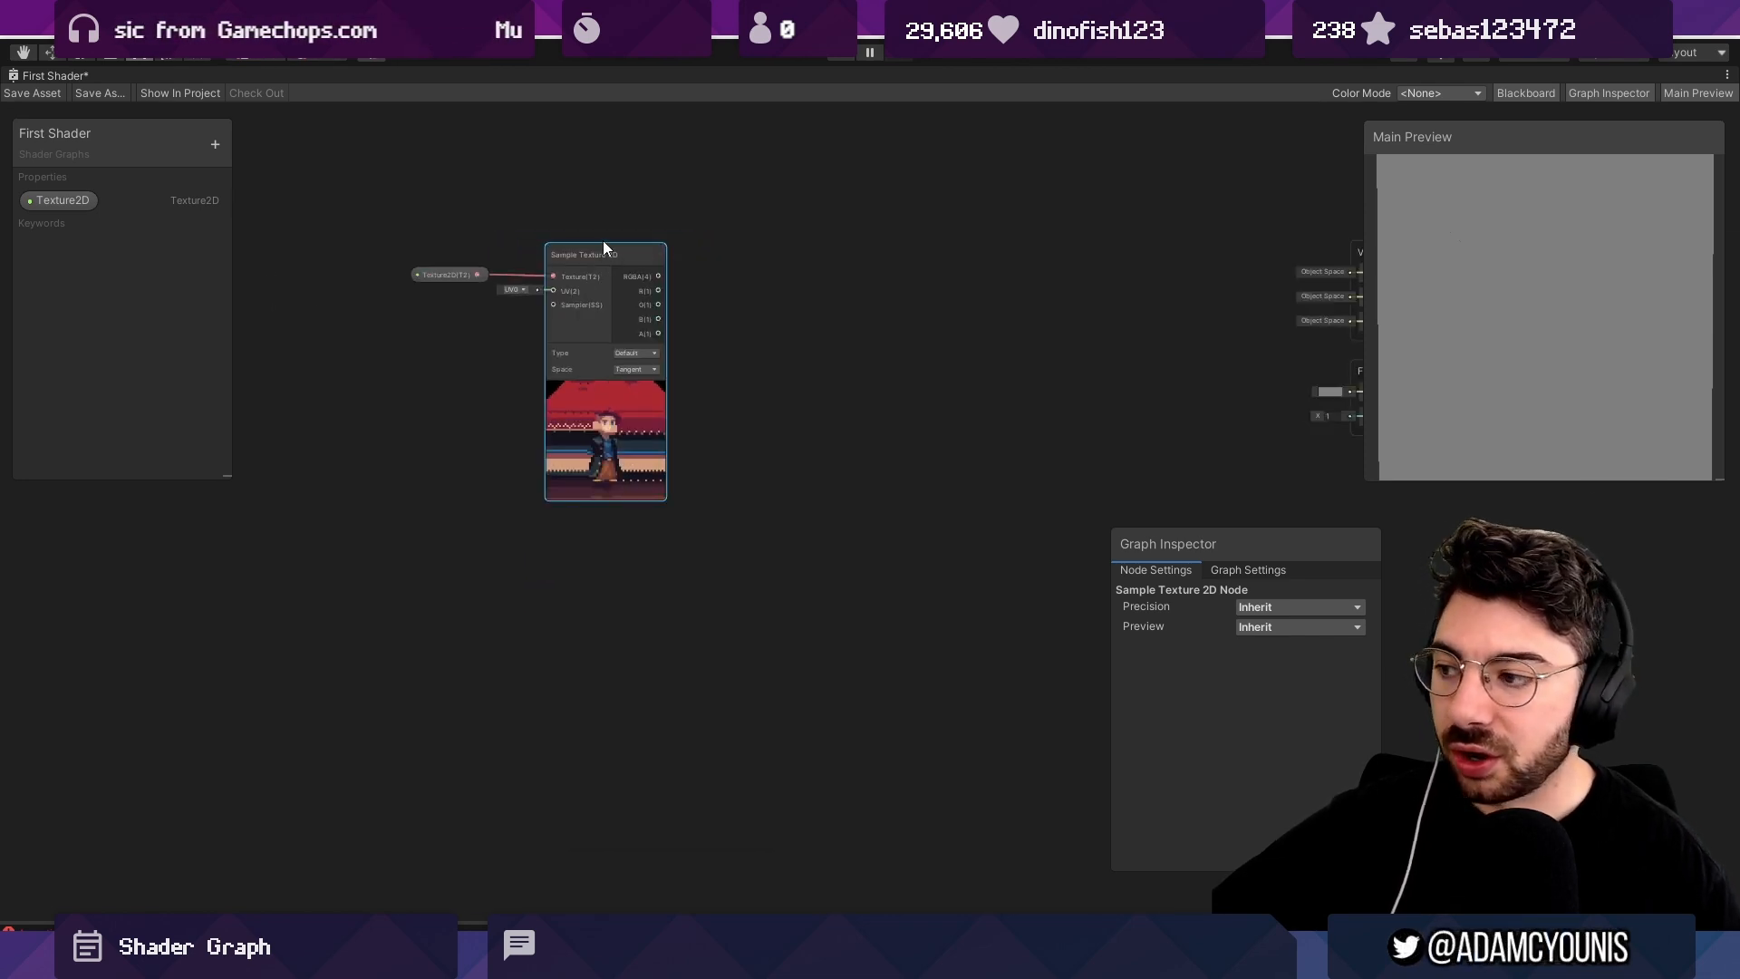
{"action": "scroll", "coordinate": [602, 241], "scroll_direction": "up", "scroll_amount": 2}
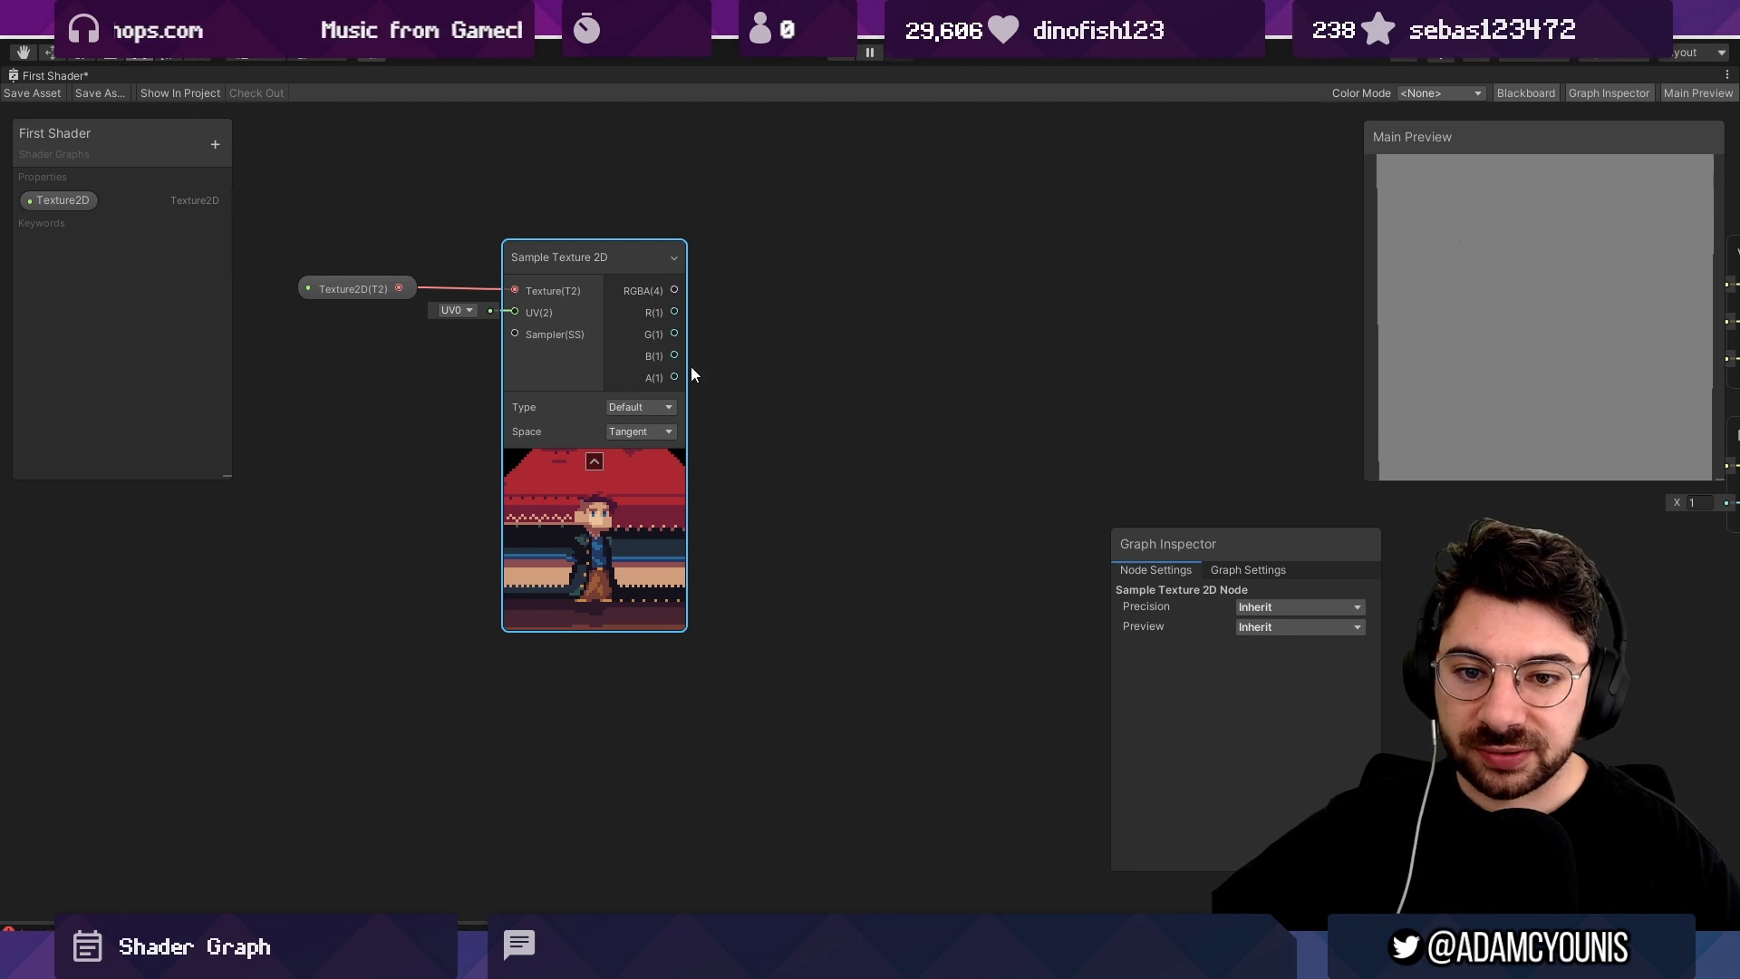
{"action": "scroll", "coordinate": [651, 384], "scroll_direction": "up", "scroll_amount": 2}
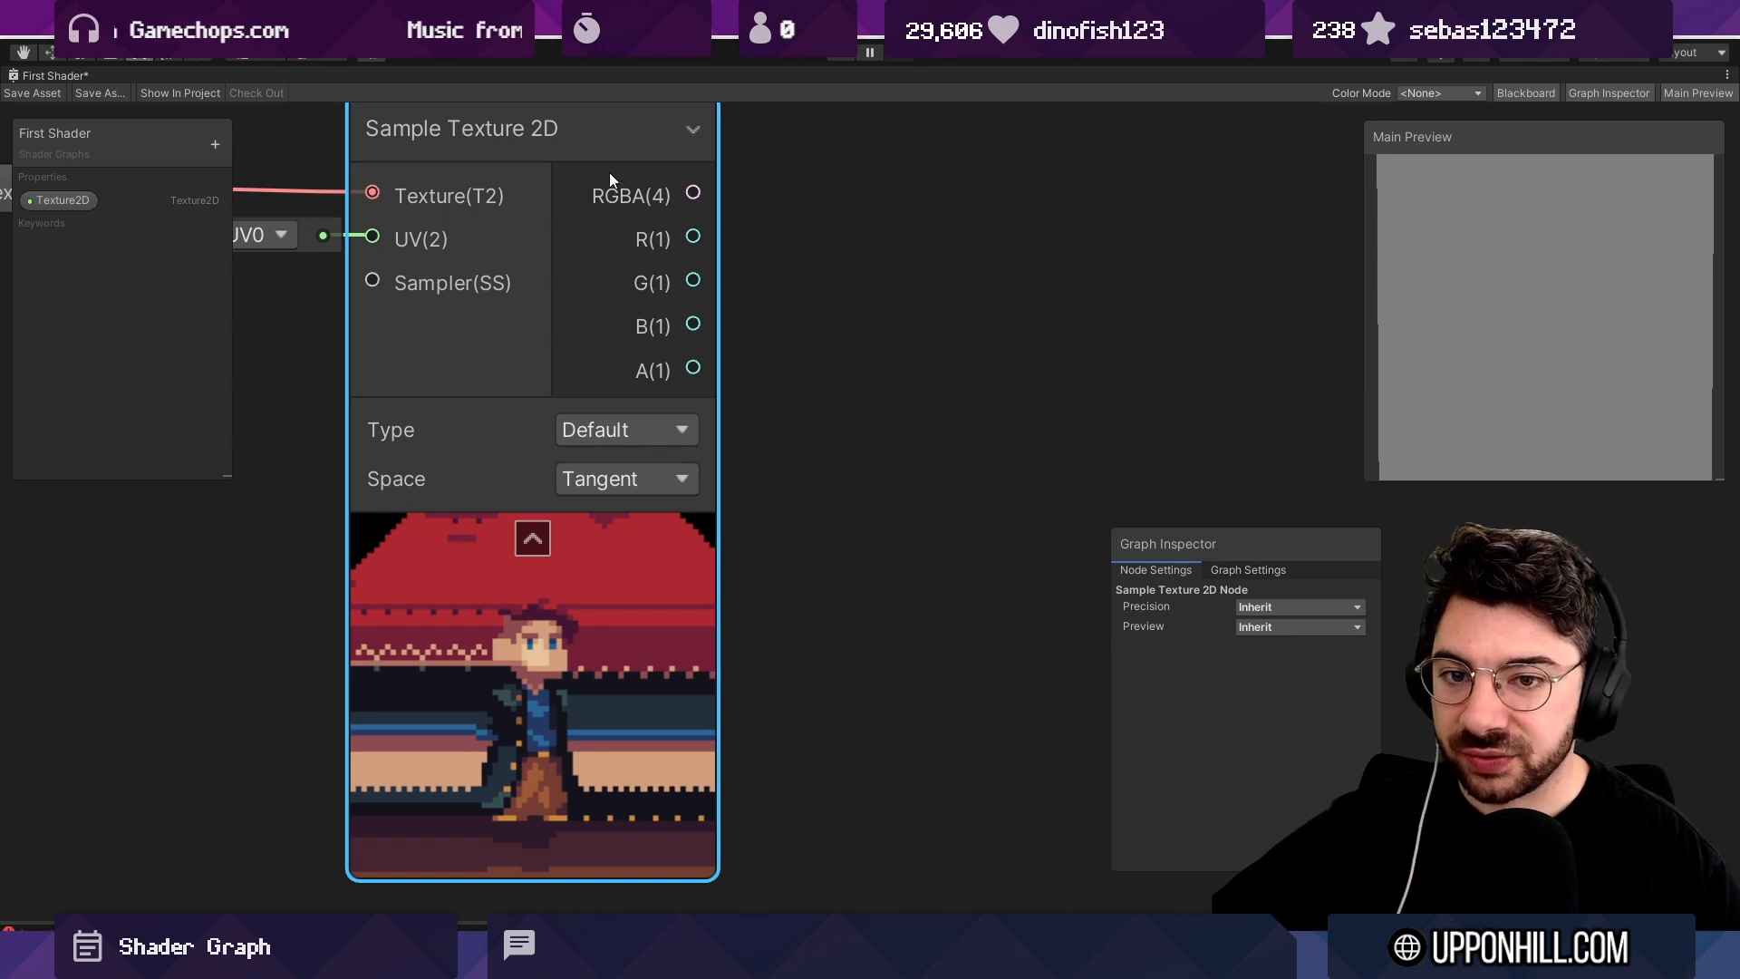
{"action": "scroll", "coordinate": [657, 204], "scroll_direction": "down", "scroll_amount": 3}
{"action": "left_click_drag", "start_coordinate": [644, 238], "coordinate": [762, 222]}
{"action": "left_click", "coordinate": [562, 562]}
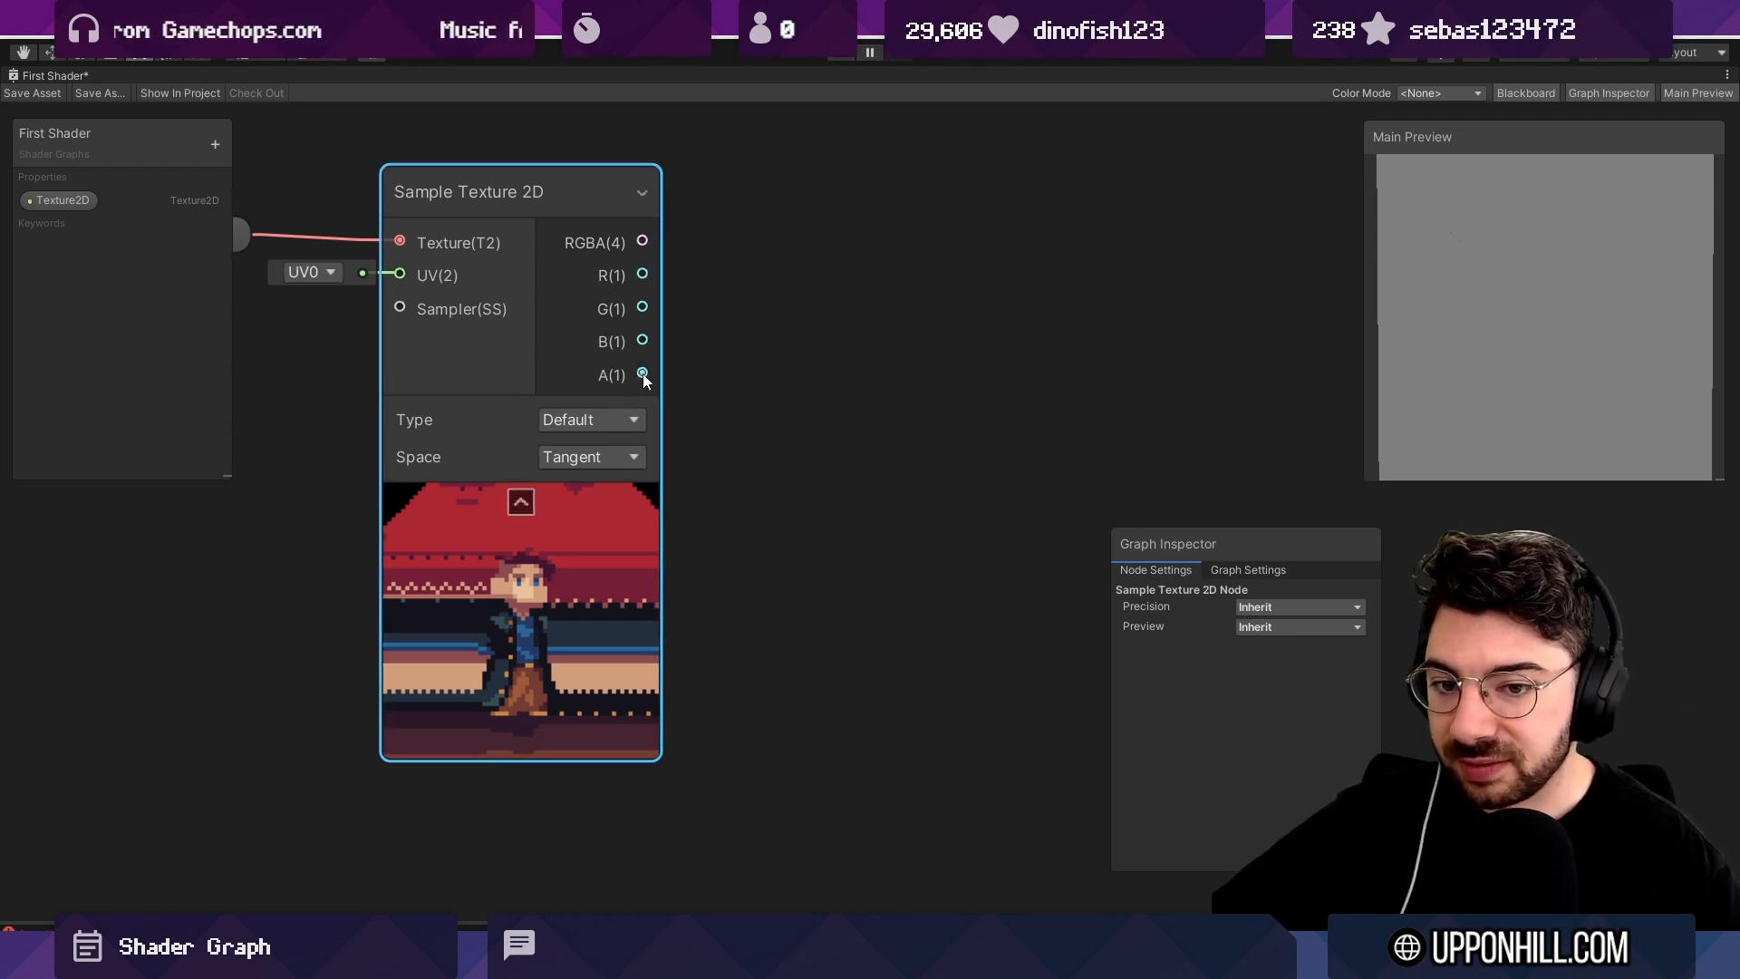
Create an Add node with the texture sample's A output connected to its A input, and move it slightly up.
{"action": "left_click_drag", "start_coordinate": [644, 373], "coordinate": [848, 361]}
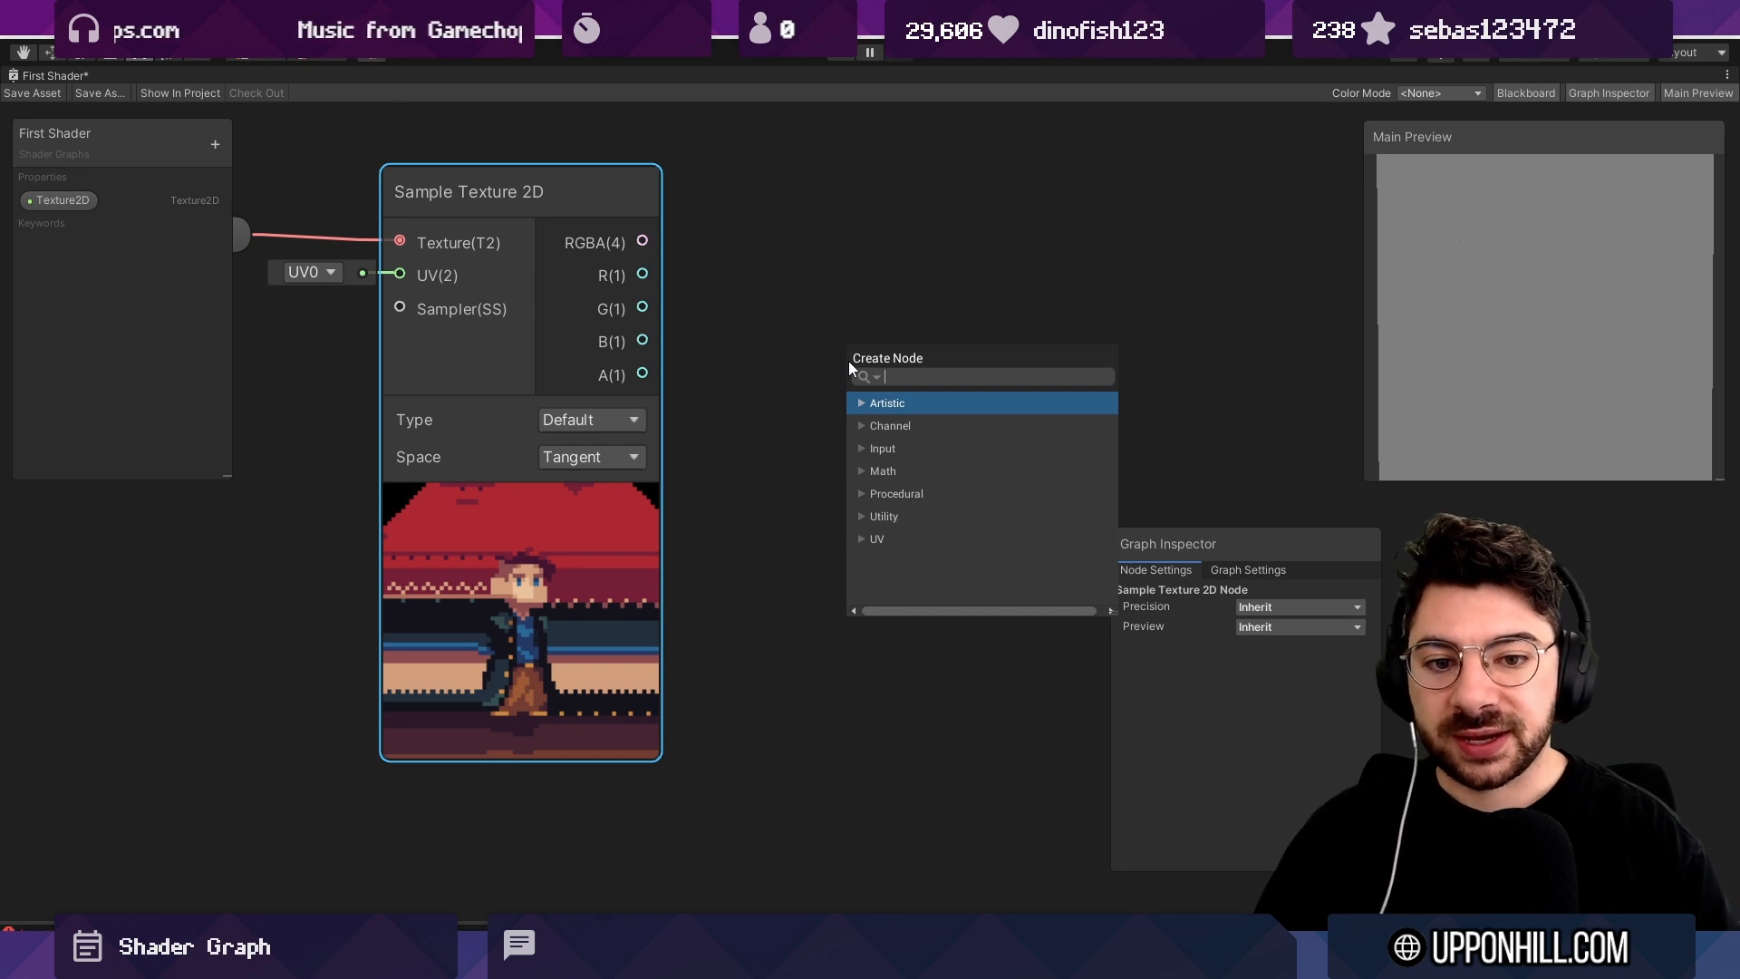
{"action": "left_click_drag", "start_coordinate": [648, 377], "coordinate": [845, 357]}
{"action": "type", "text": "add"}
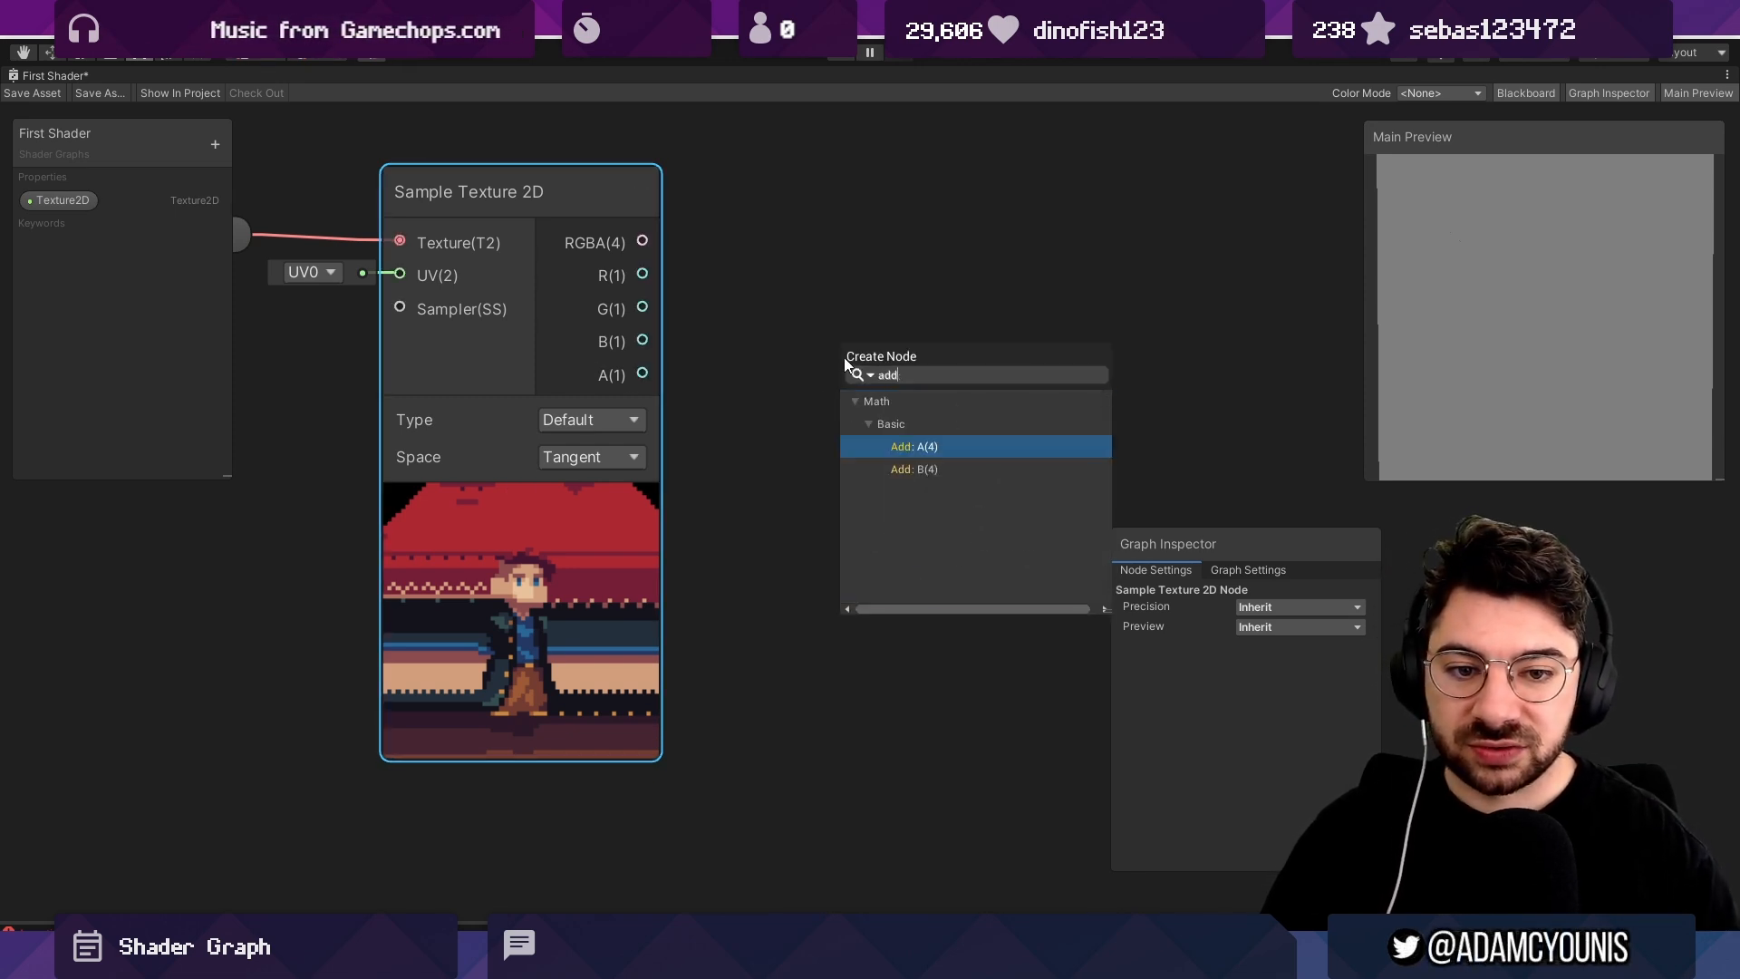
{"action": "key", "text": "Return"}
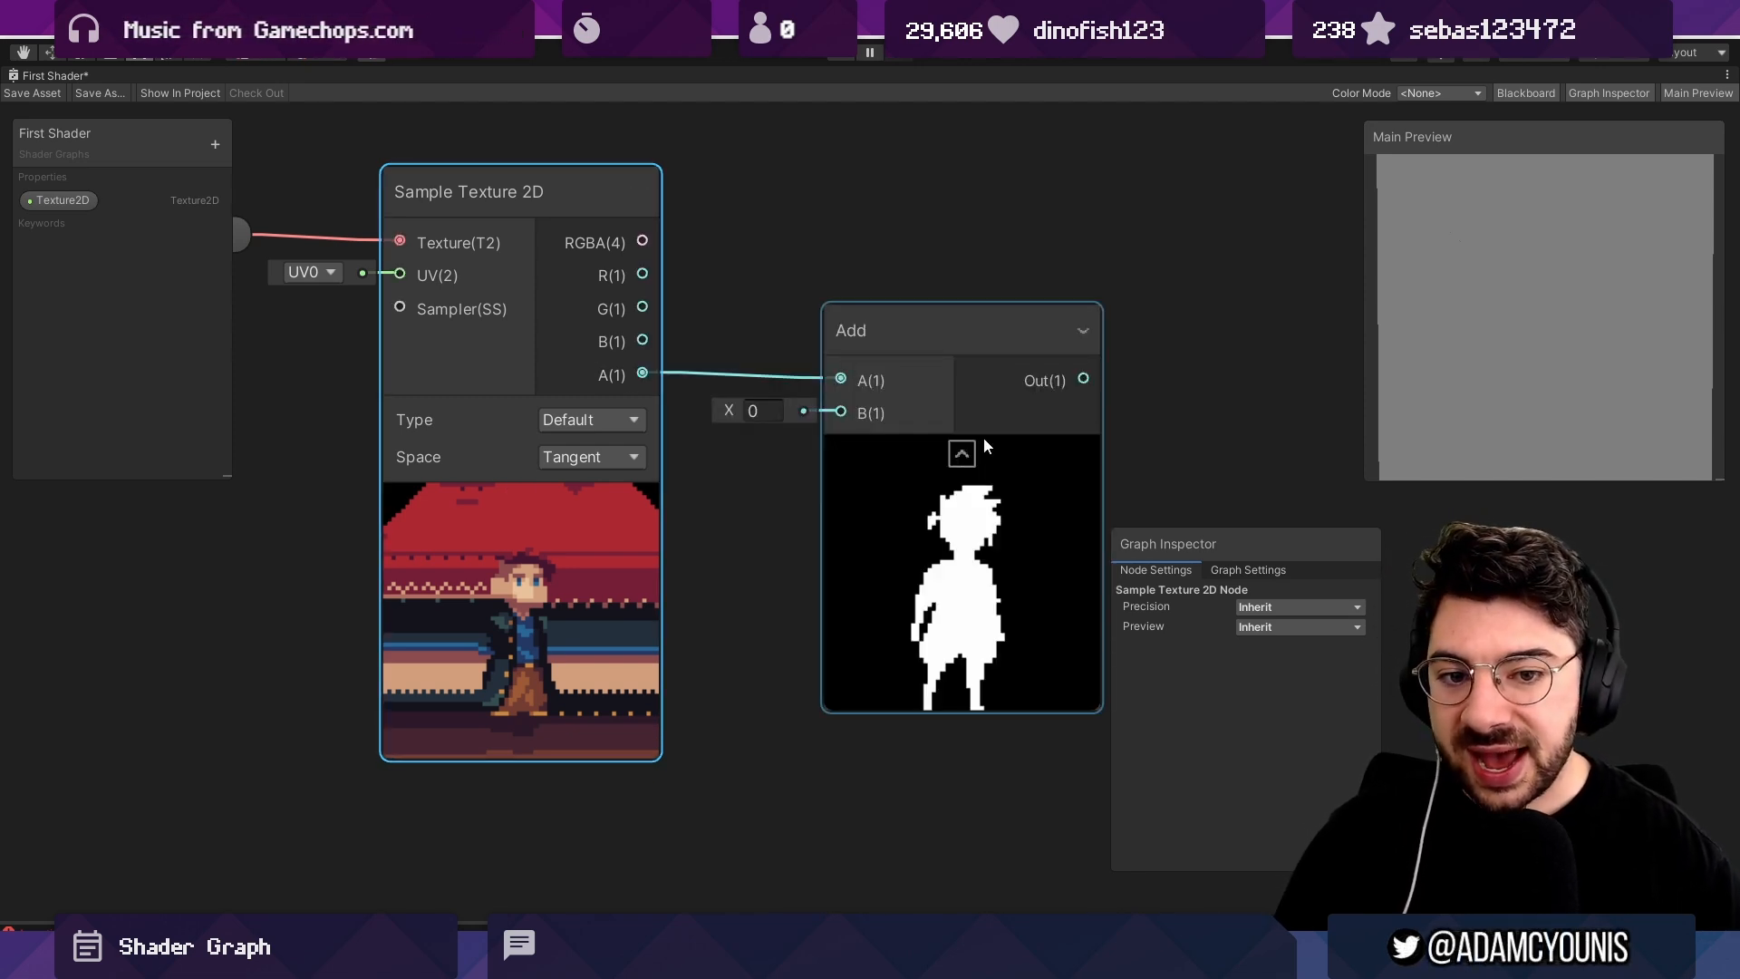
{"action": "left_click_drag", "start_coordinate": [864, 318], "coordinate": [868, 290]}
Try a B value of about 1.38 on the Add node and reset it to 0.
{"action": "left_click_drag", "start_coordinate": [735, 386], "coordinate": [847, 385]}
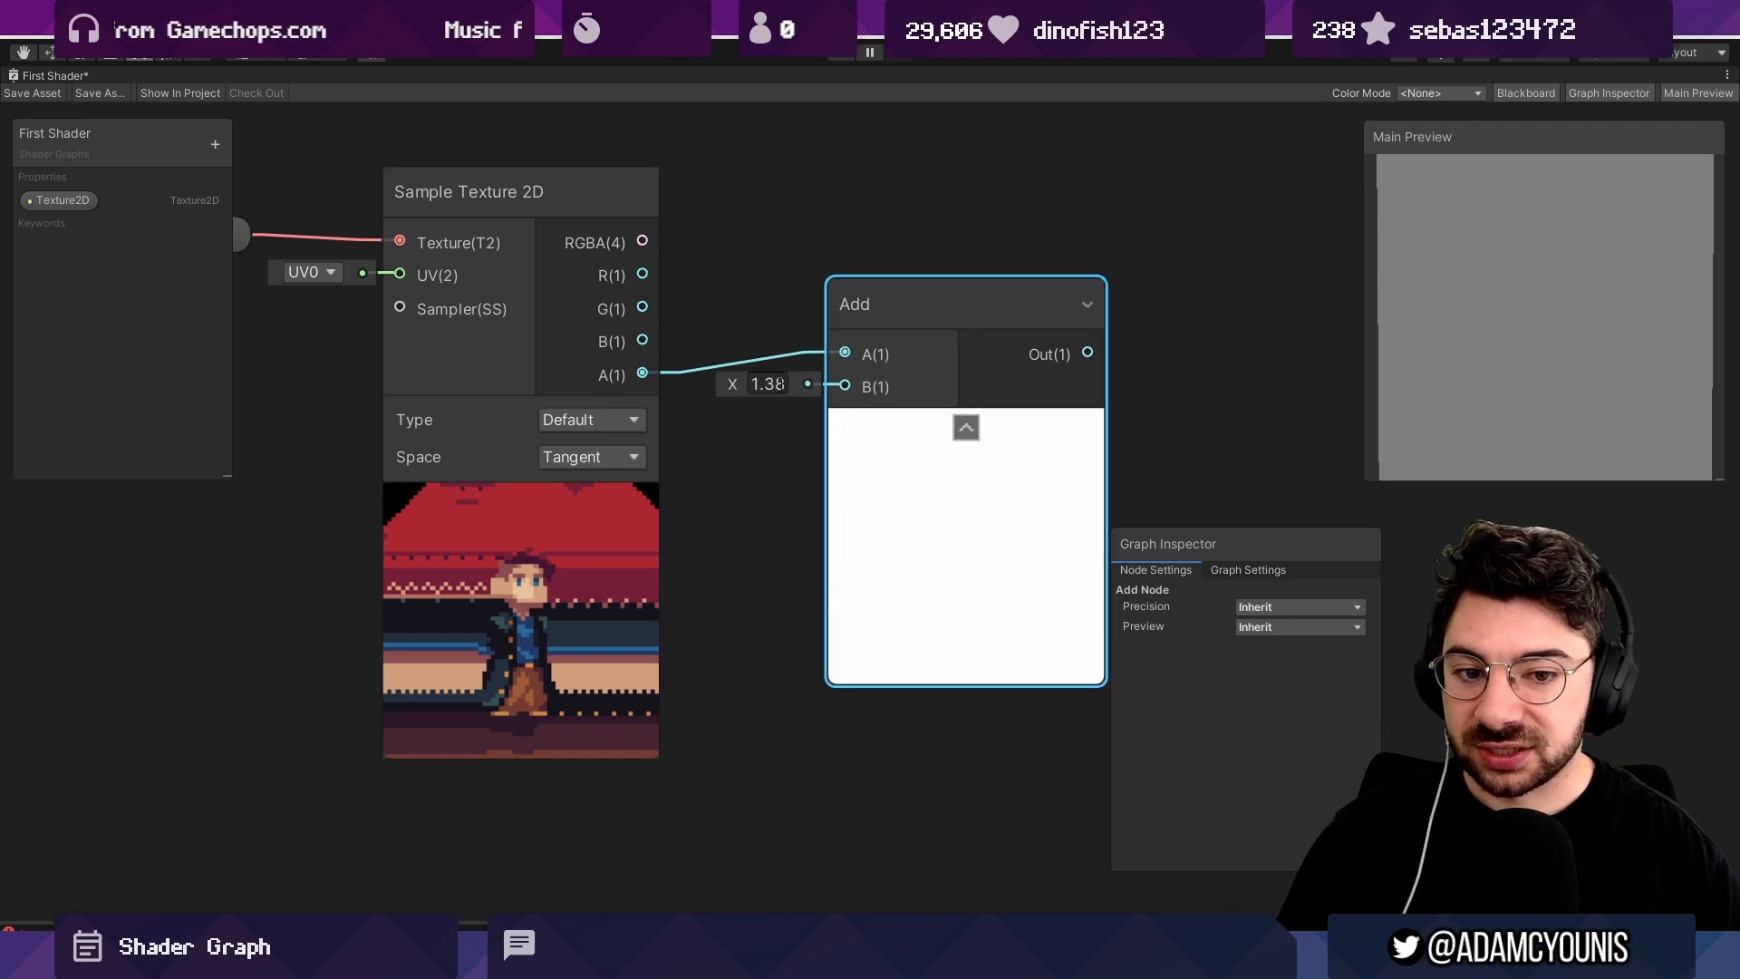
{"action": "type", "text": "0"}
{"action": "left_click", "coordinate": [995, 482]}
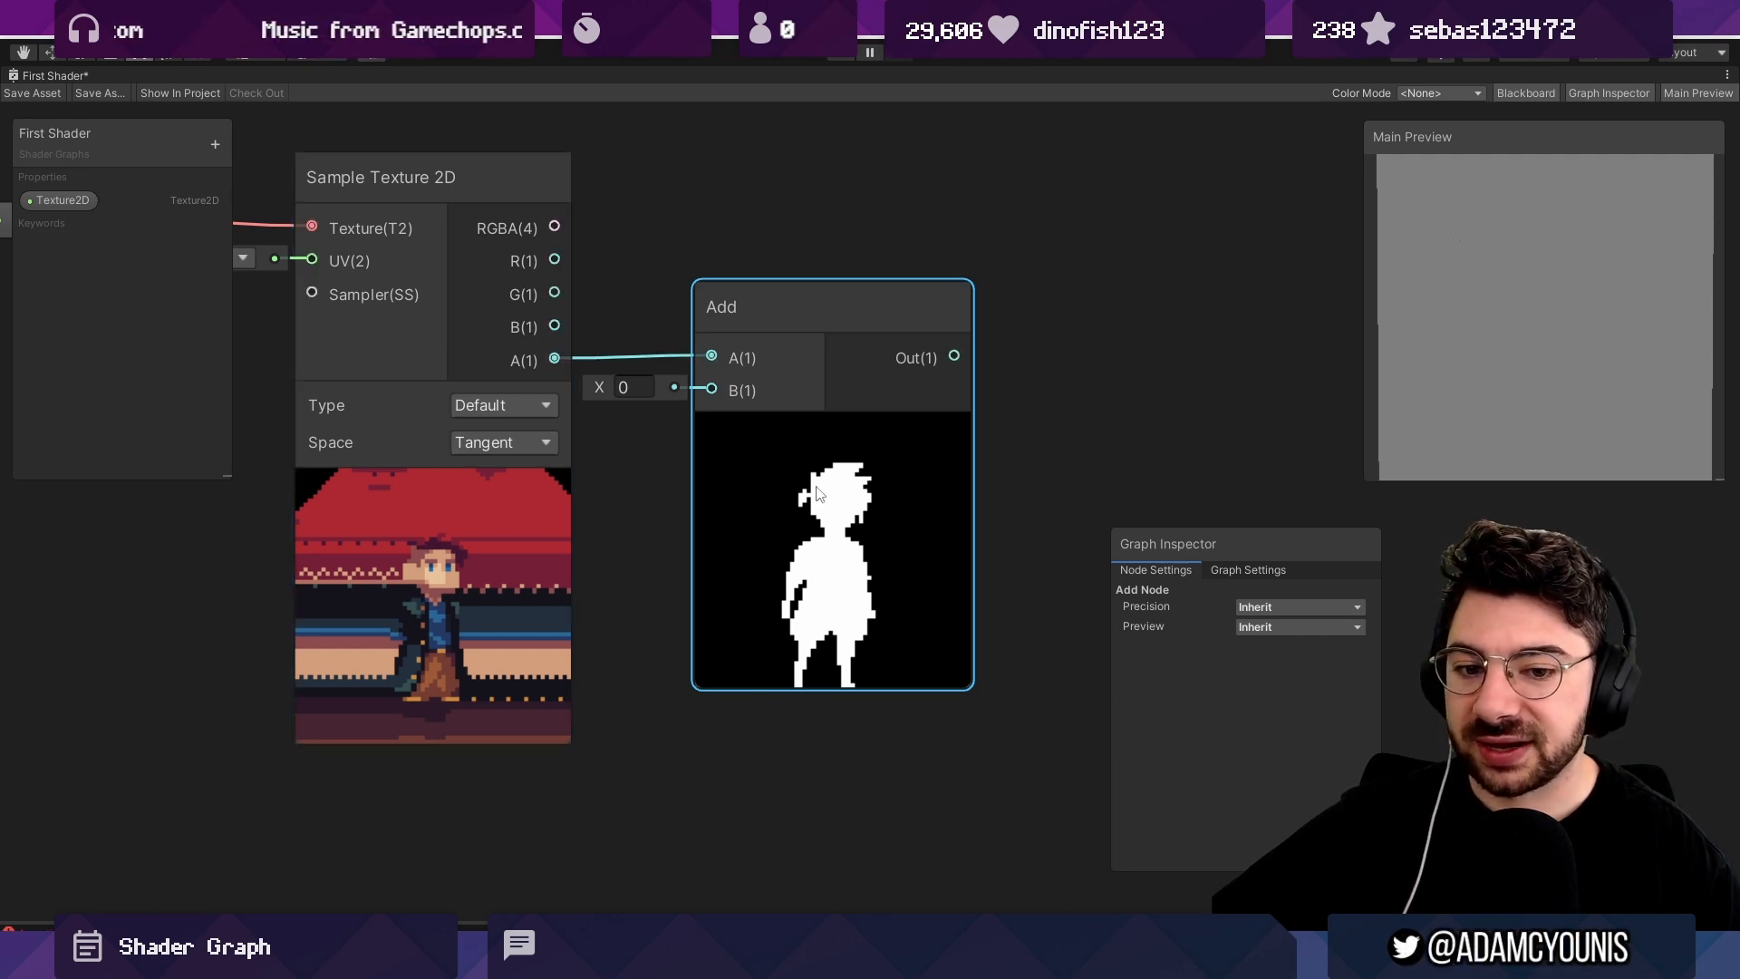
Examine the alpha mask in the Add node's preview alongside the Sample Texture 2D preview.
{"action": "middle_click_drag", "start_coordinate": [817, 493], "coordinate": [774, 505]}
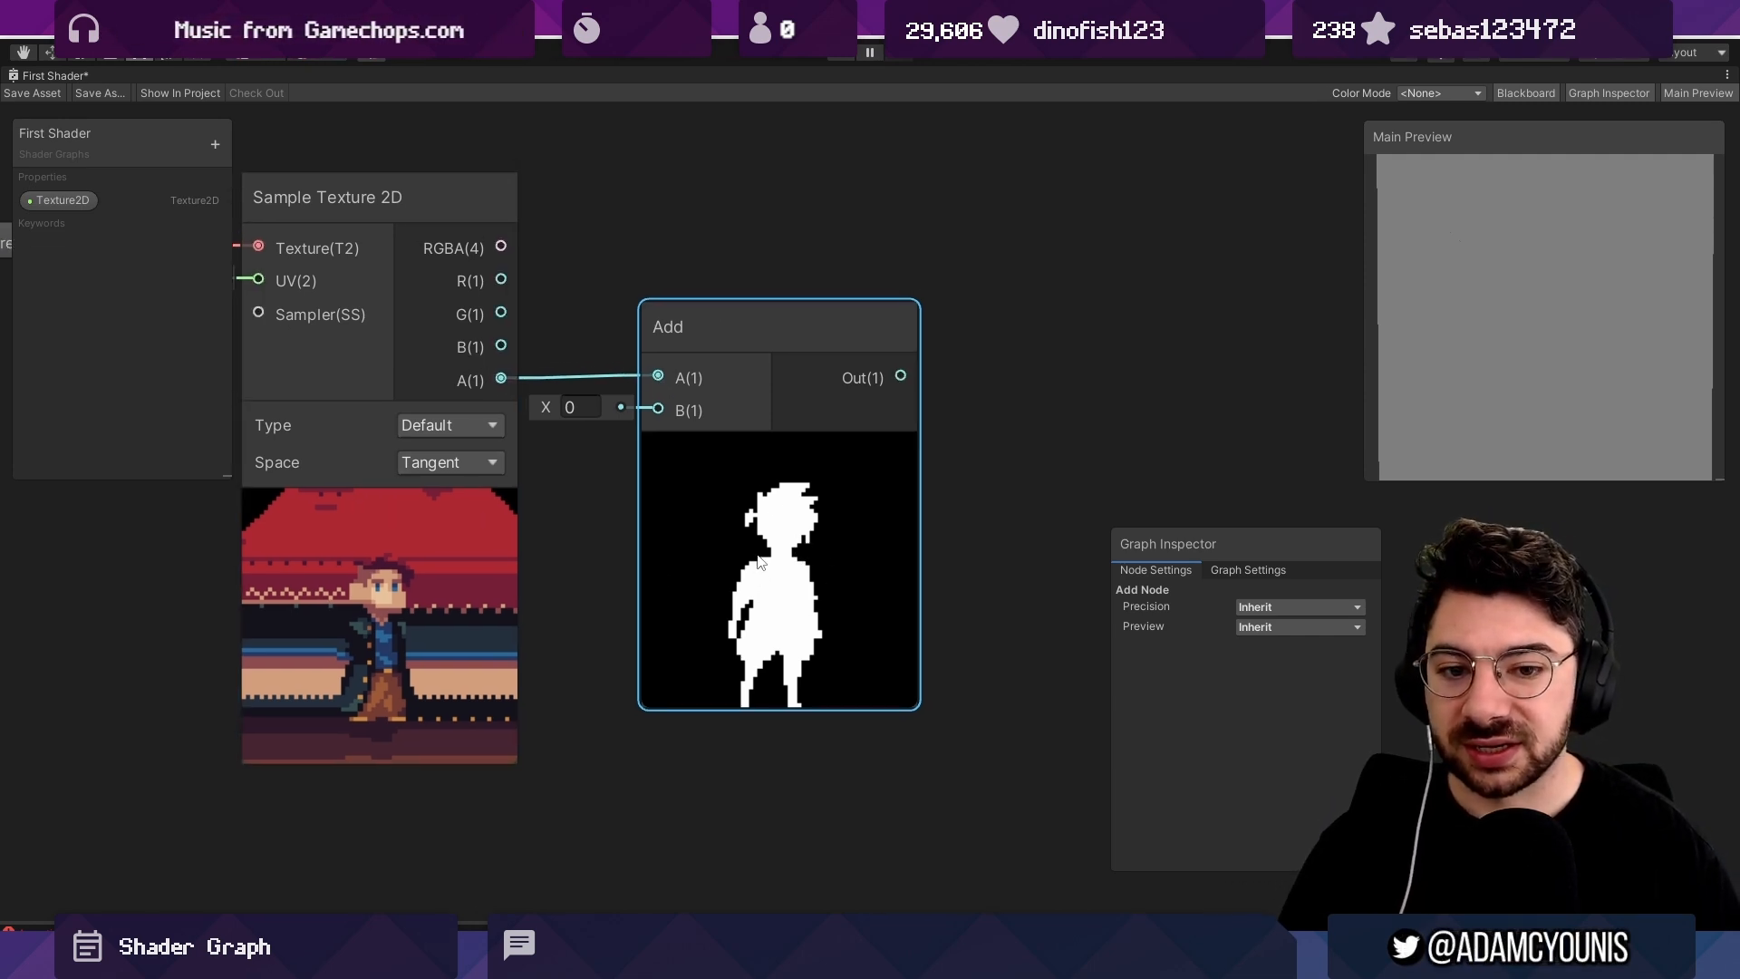
{"action": "scroll", "coordinate": [778, 529], "scroll_direction": "down", "scroll_amount": 2}
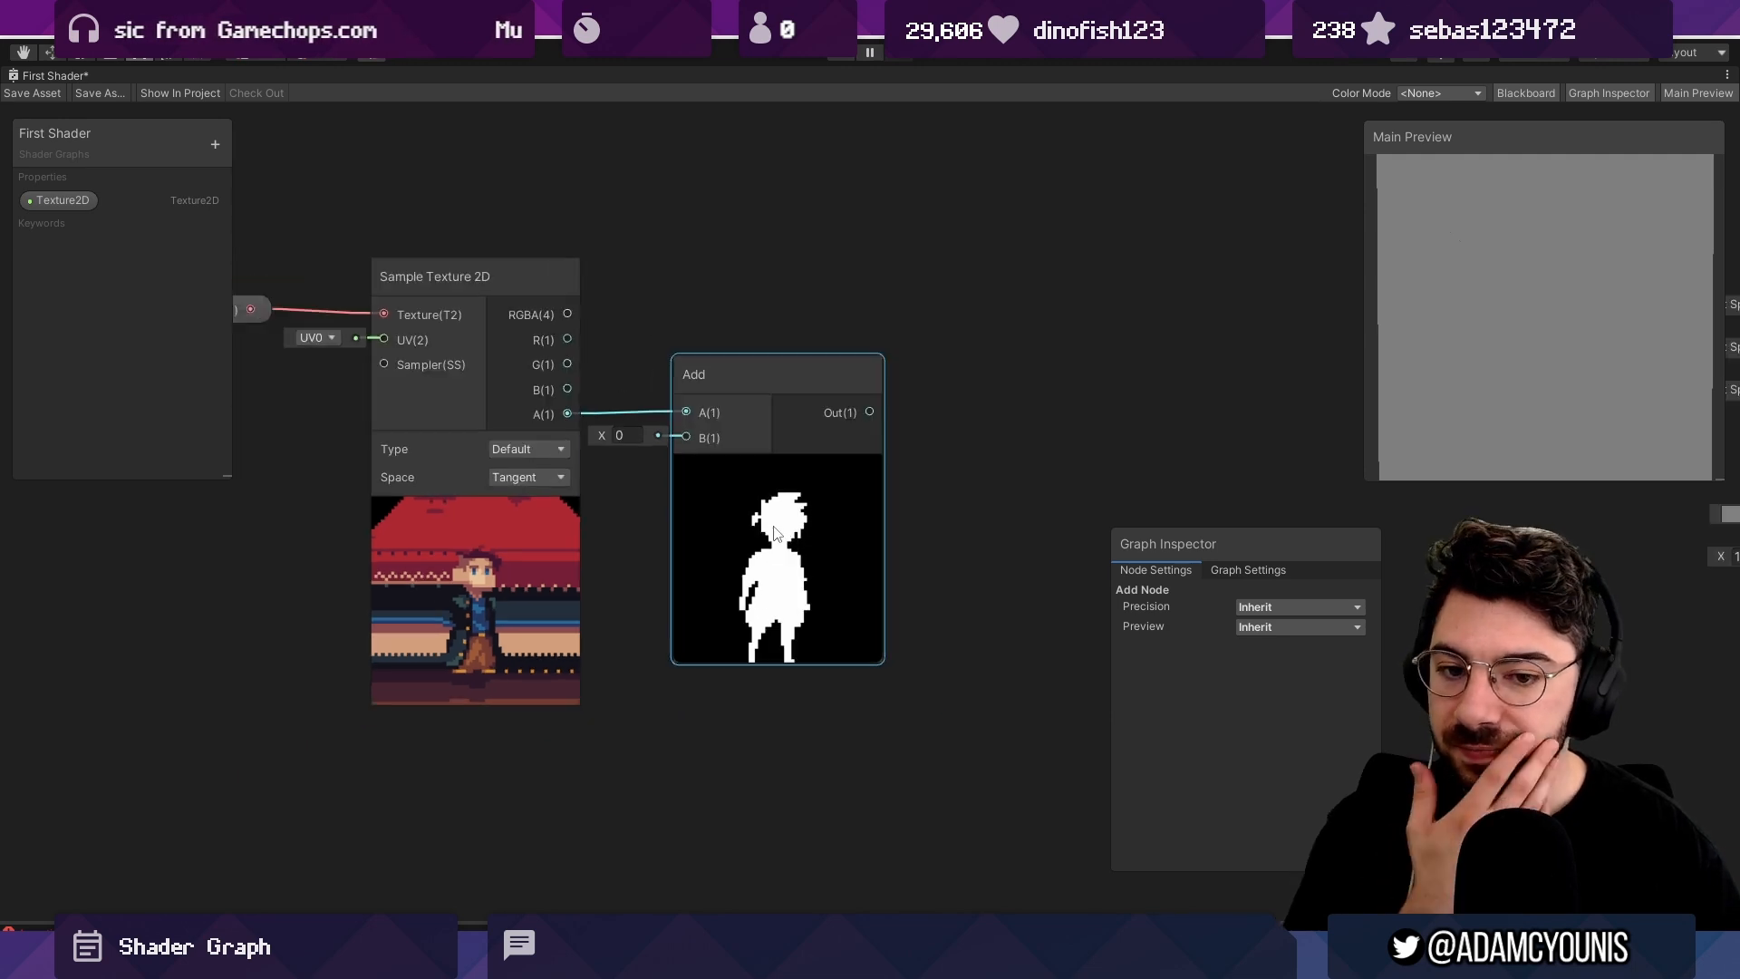
{"action": "scroll", "coordinate": [774, 532], "scroll_direction": "up", "scroll_amount": 2}
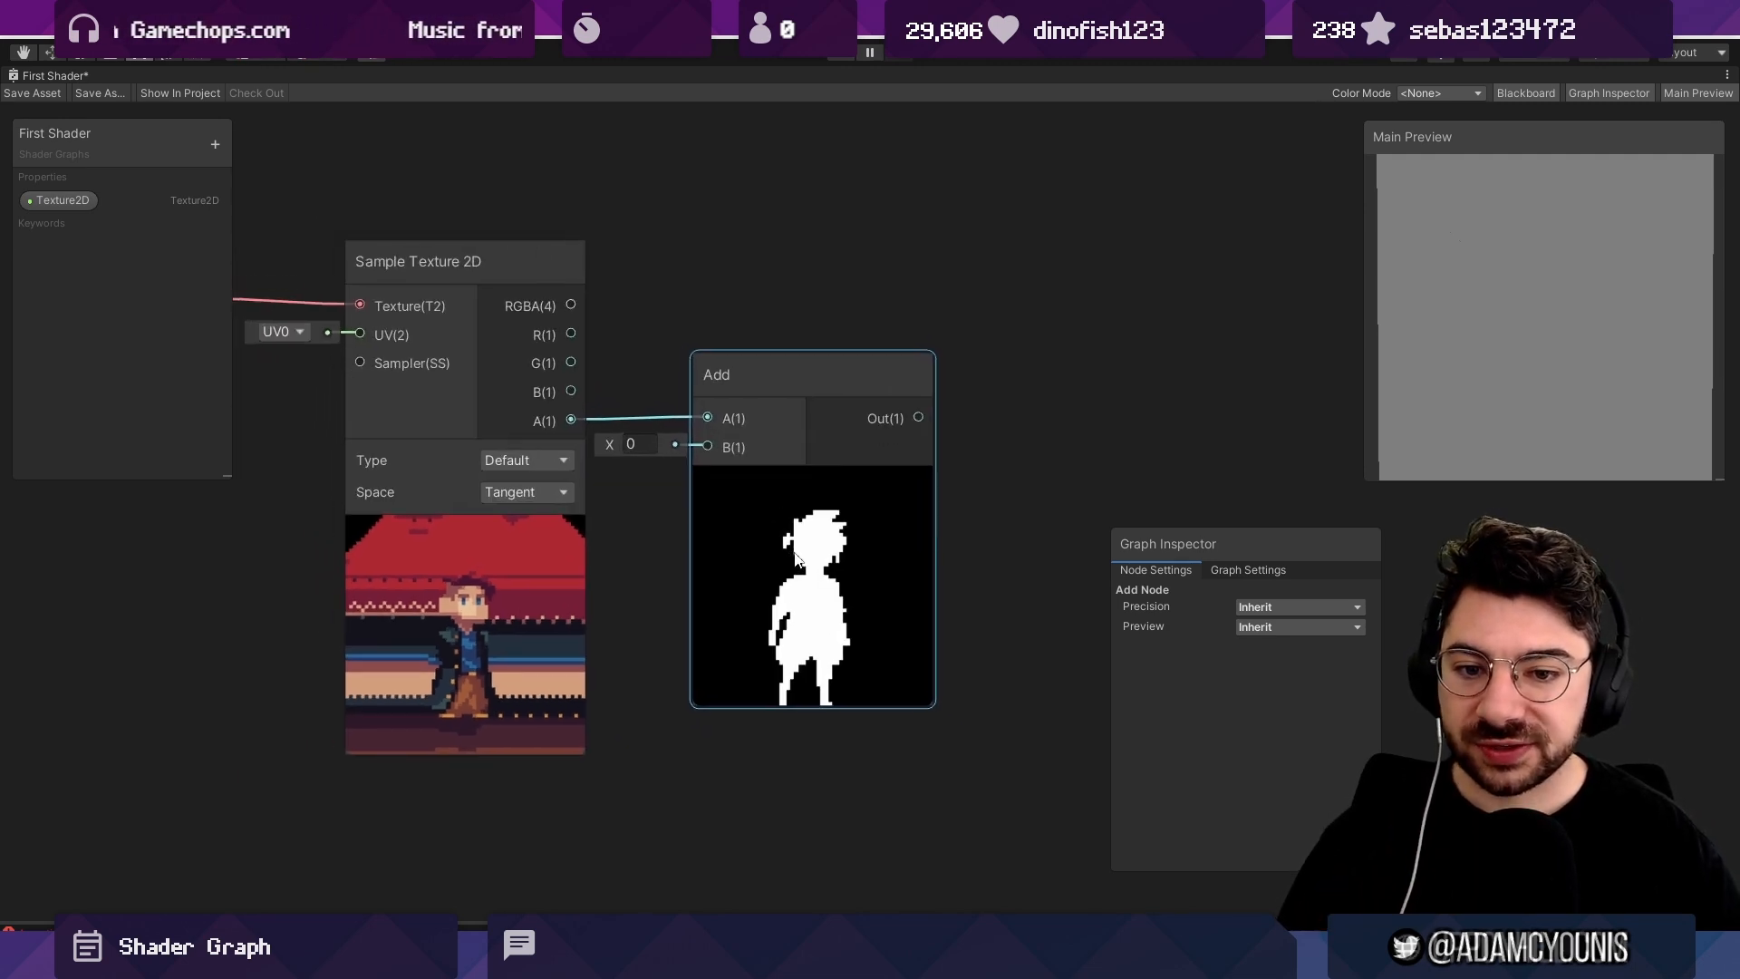
{"action": "scroll", "coordinate": [832, 536], "scroll_direction": "up", "scroll_amount": 1}
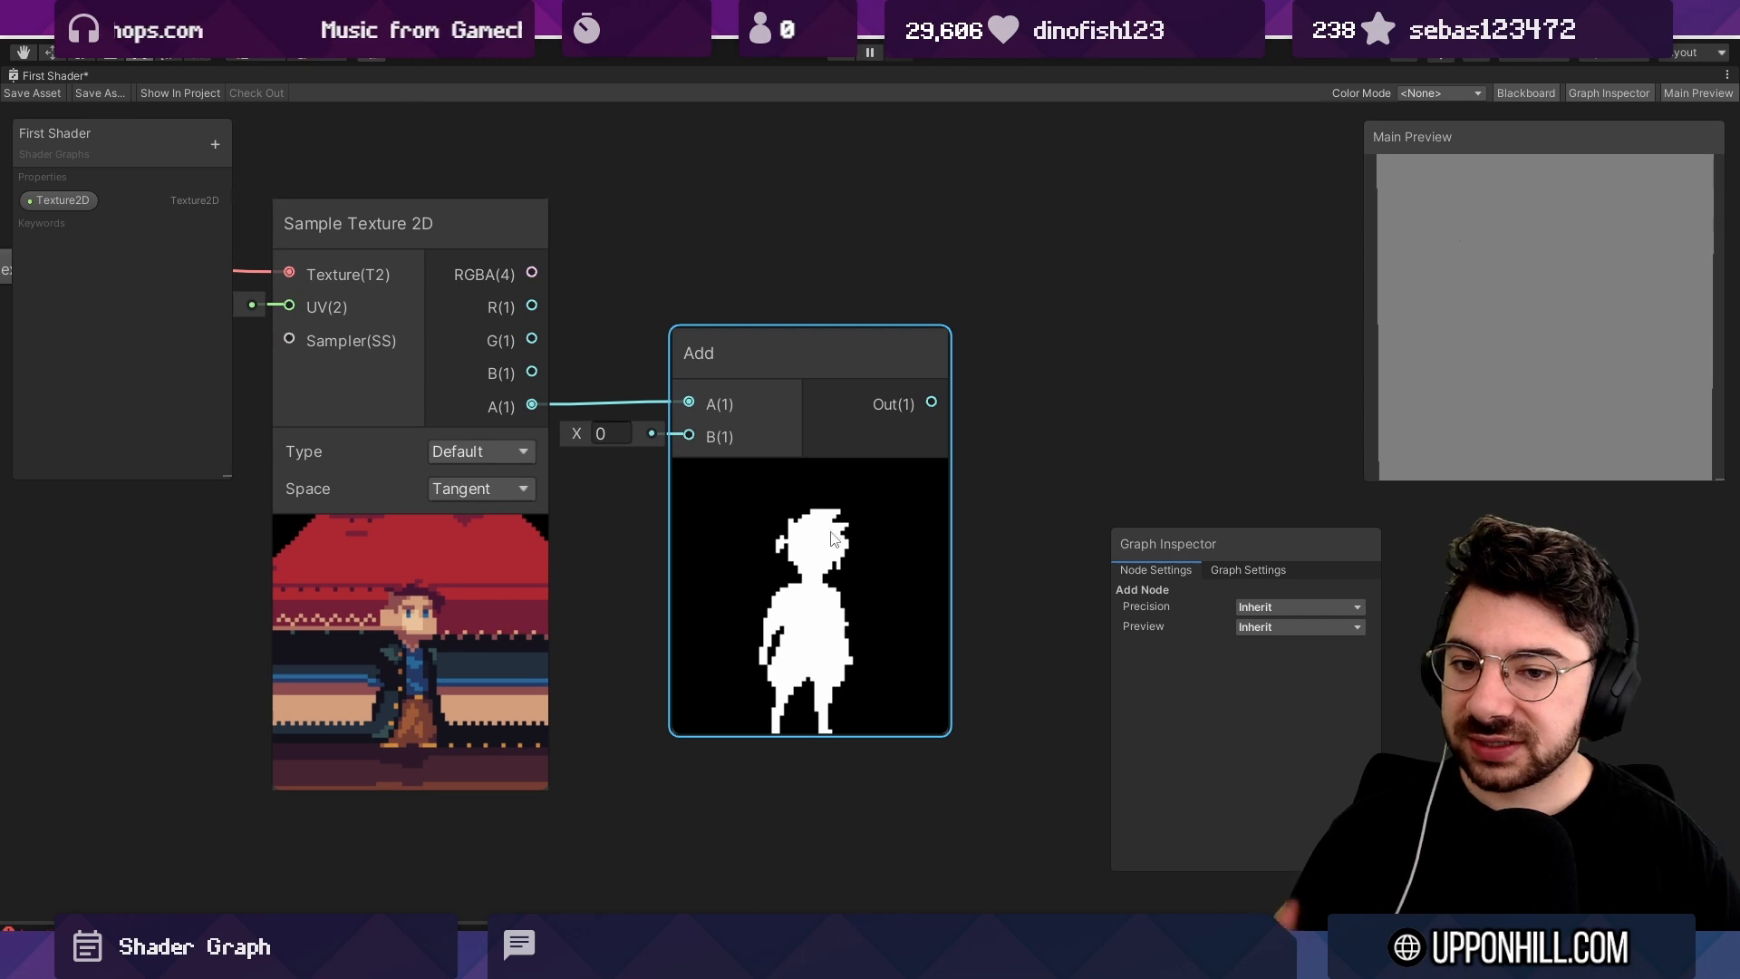
{"action": "scroll", "coordinate": [750, 373], "scroll_direction": "down", "scroll_amount": 2}
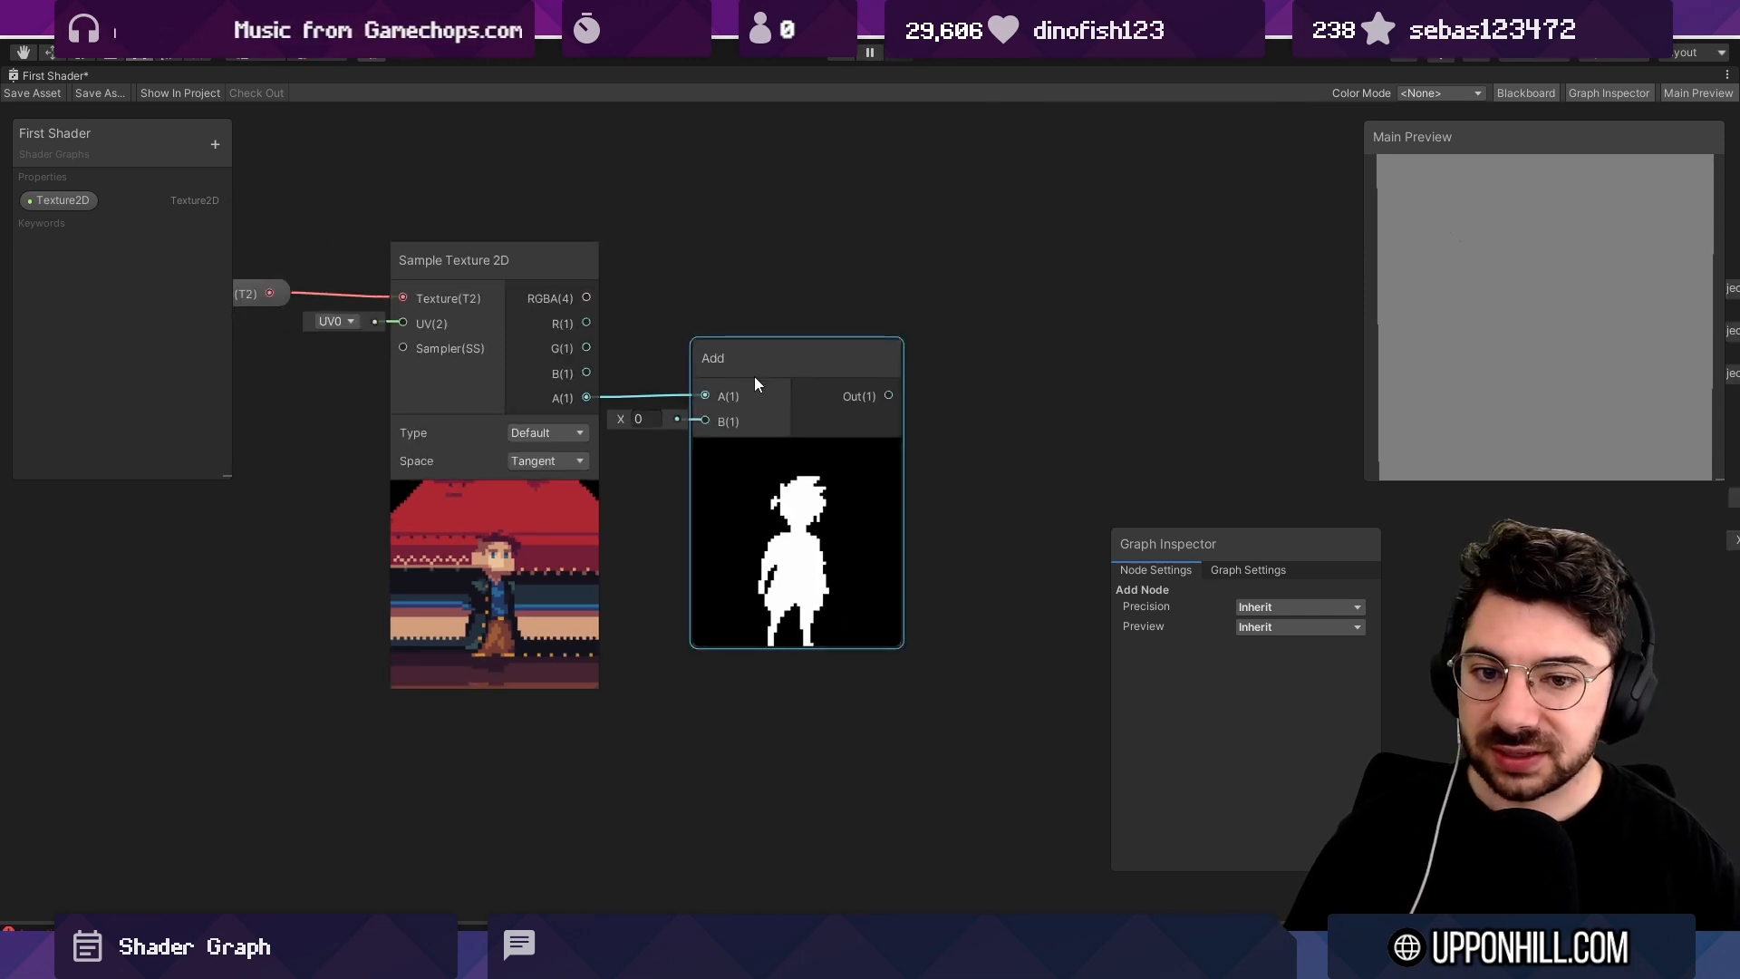
Examine the Vertex and Fragment stacks, focusing on the Fragment stack's Base Color and Alpha inputs.
{"action": "middle_click_drag", "start_coordinate": [754, 377], "coordinate": [515, 421]}
{"action": "scroll", "coordinate": [514, 421], "scroll_direction": "down", "scroll_amount": 2}
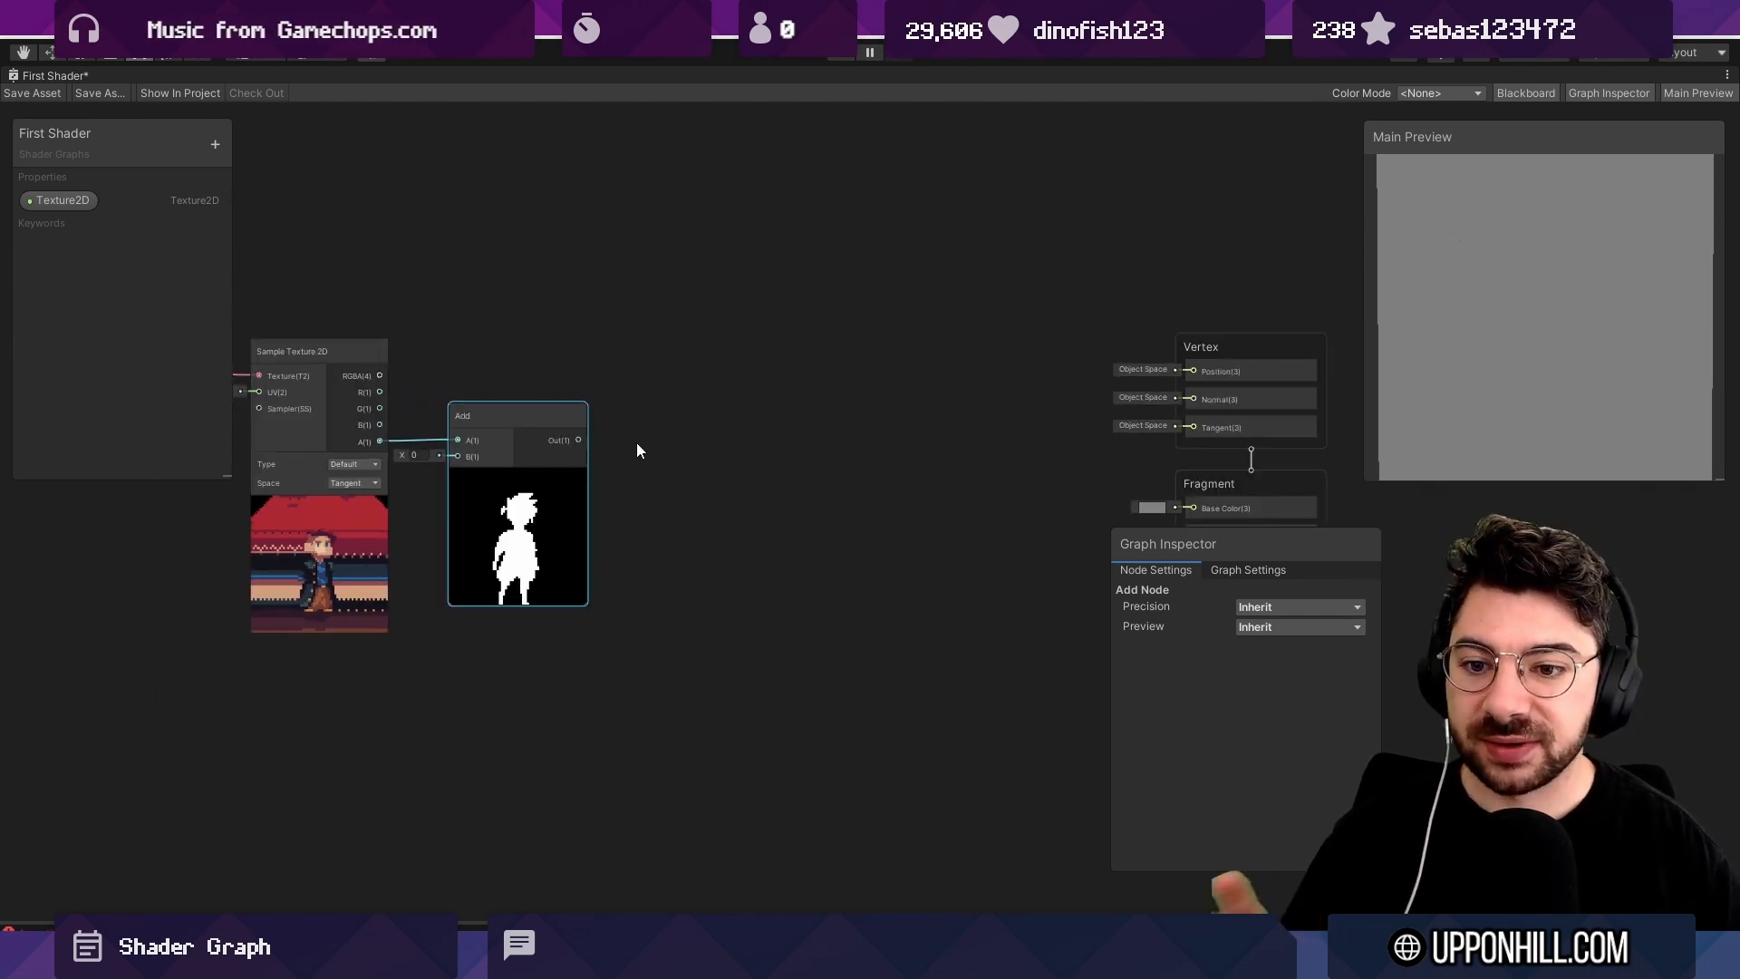
{"action": "middle_click_drag", "start_coordinate": [638, 440], "coordinate": [679, 329]}
{"action": "middle_click_drag", "start_coordinate": [1327, 278], "coordinate": [960, 308]}
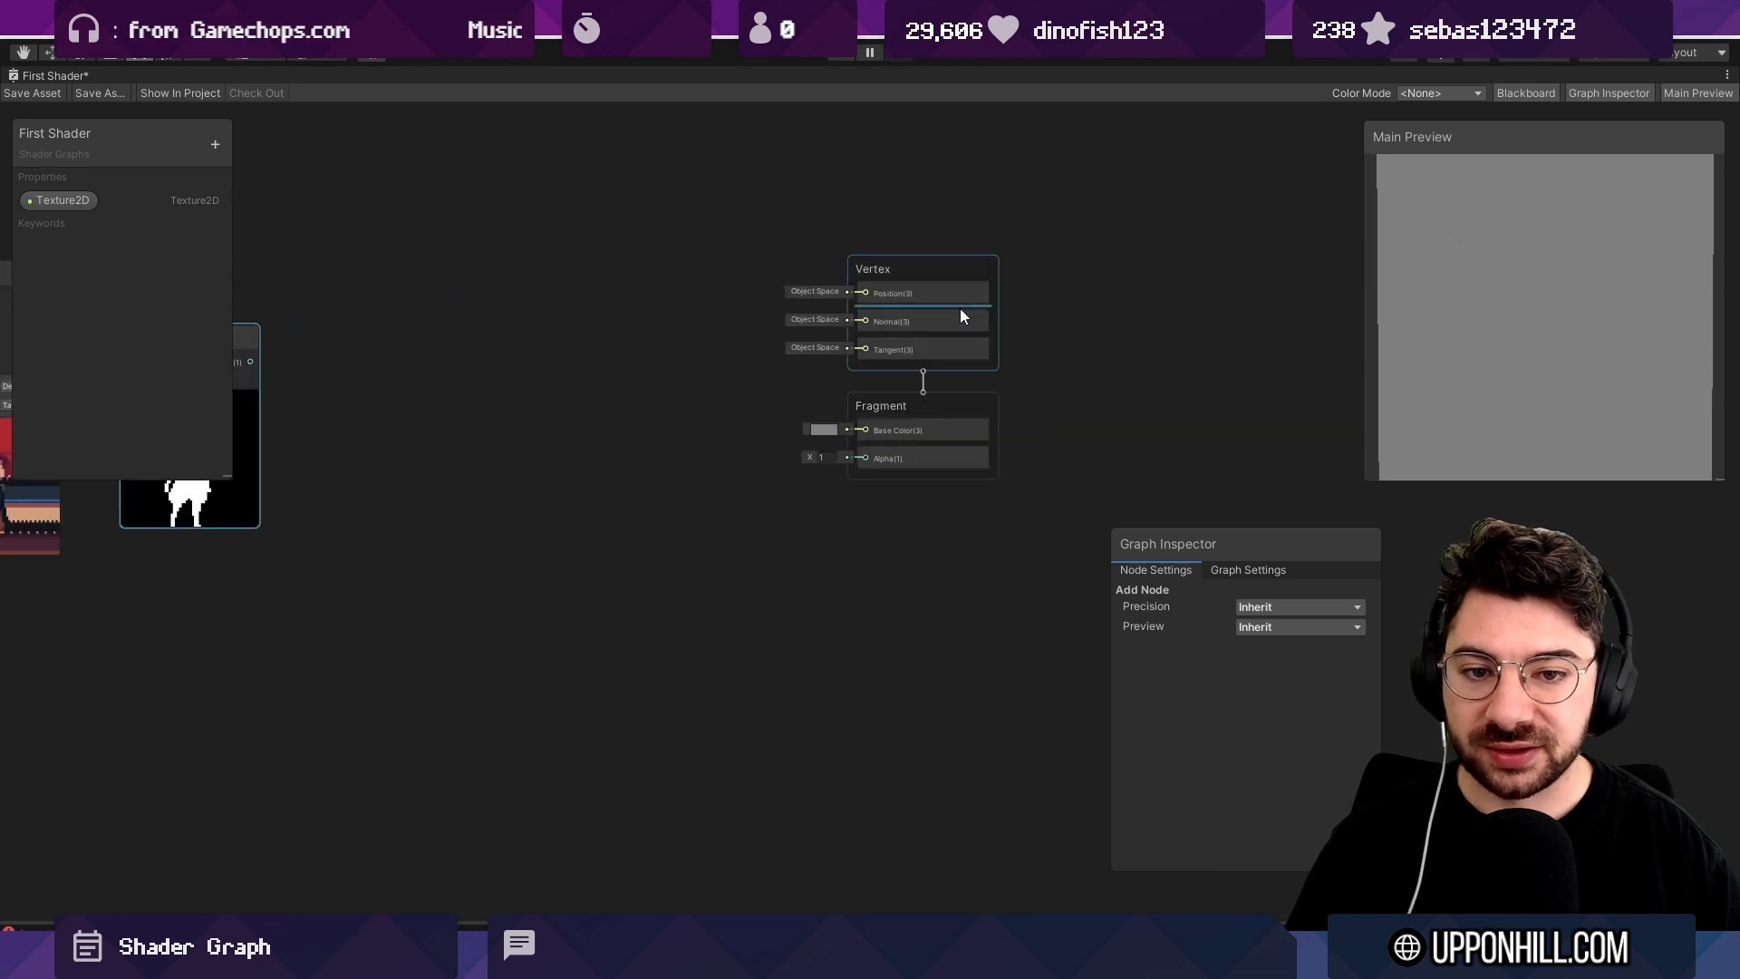
{"action": "scroll", "coordinate": [960, 308], "scroll_direction": "up", "scroll_amount": 5}
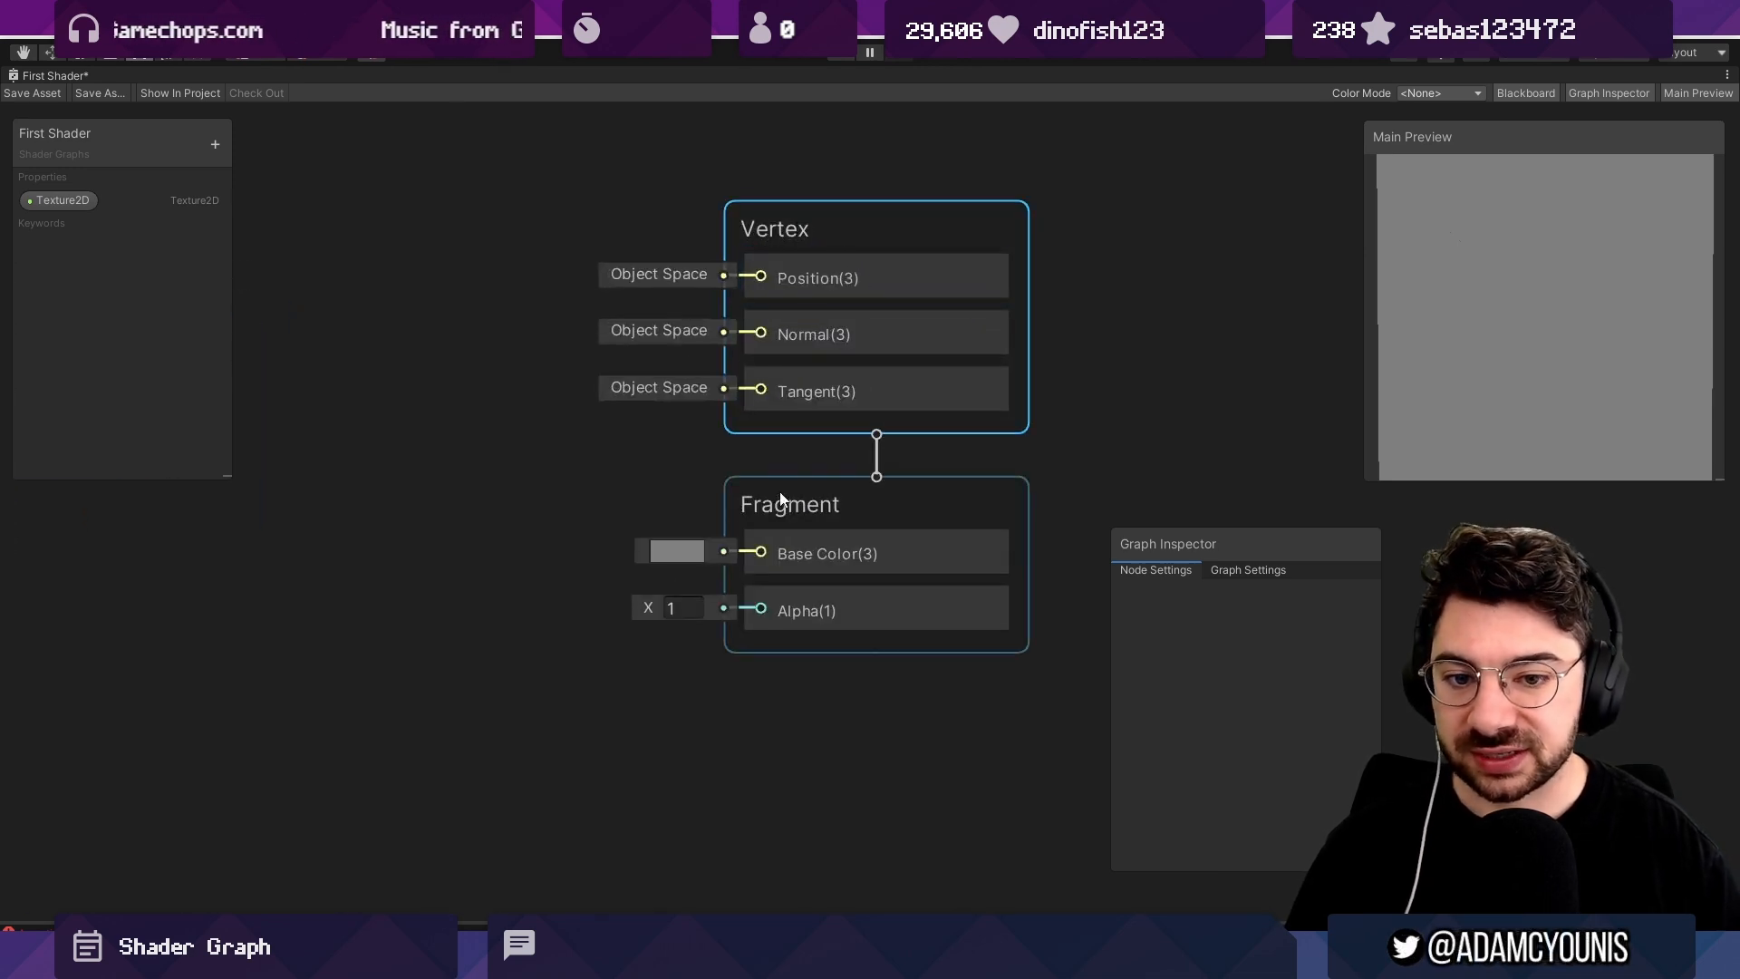
{"action": "left_click", "coordinate": [829, 503]}
{"action": "scroll", "coordinate": [988, 500], "scroll_direction": "down", "scroll_amount": 3}
{"action": "left_click", "coordinate": [584, 477]}
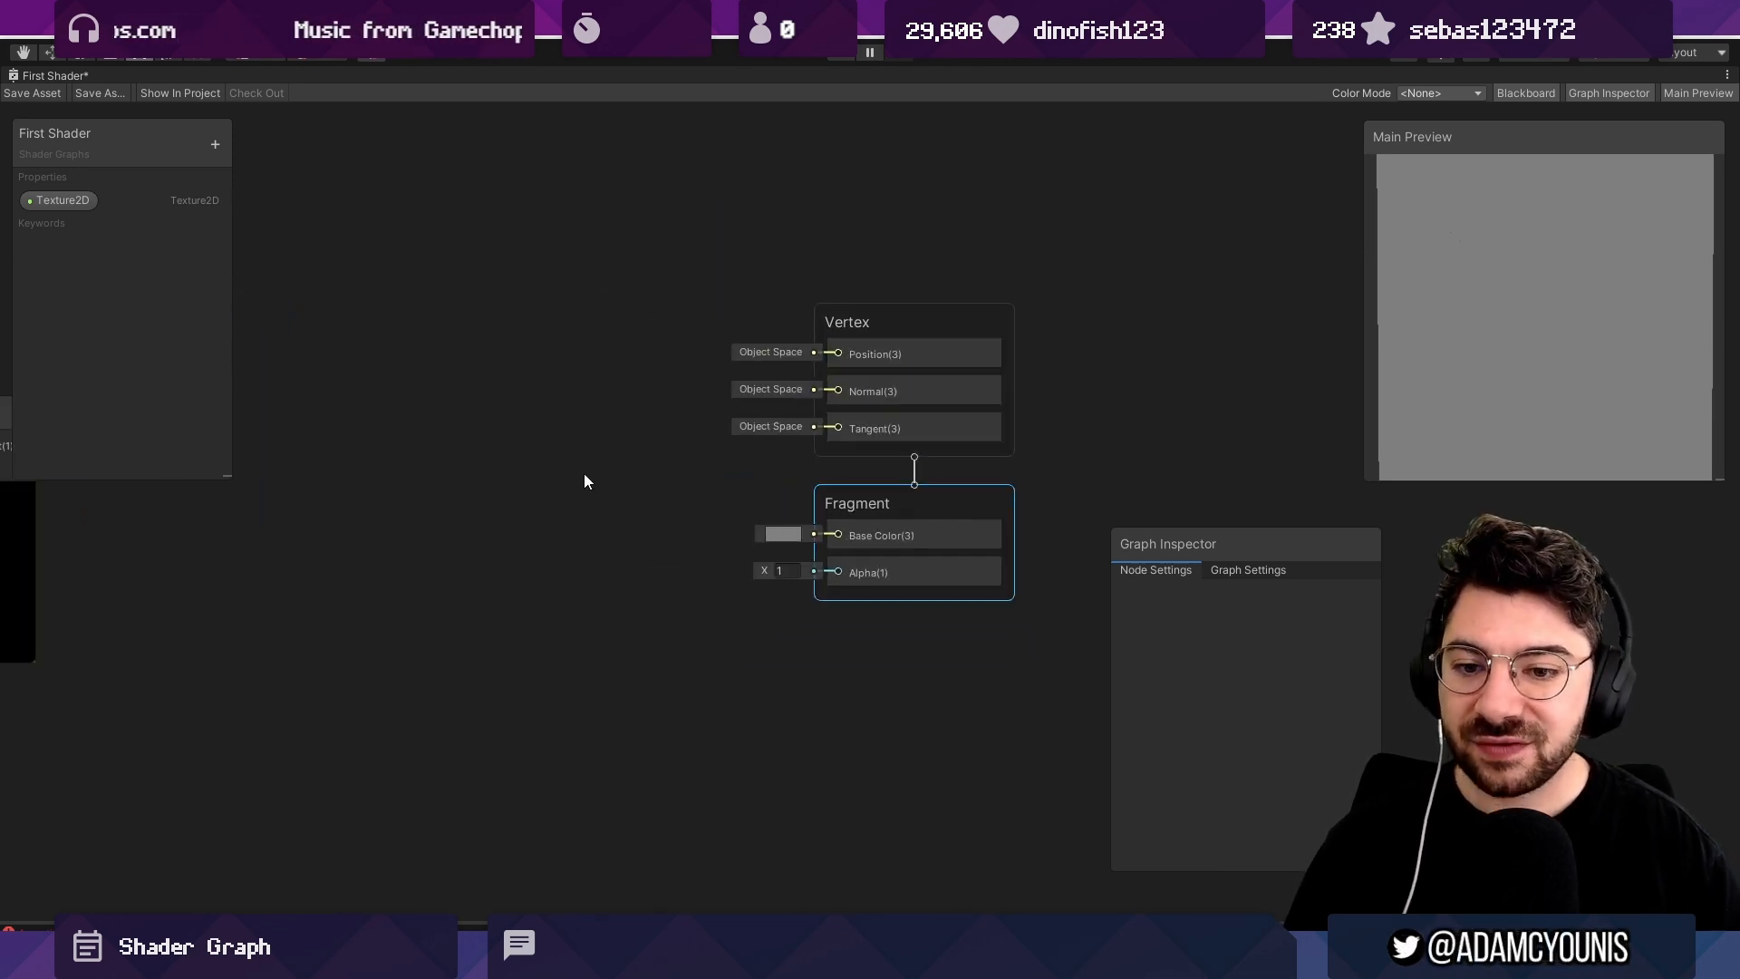
{"action": "middle_click_drag", "start_coordinate": [584, 476], "coordinate": [761, 397]}
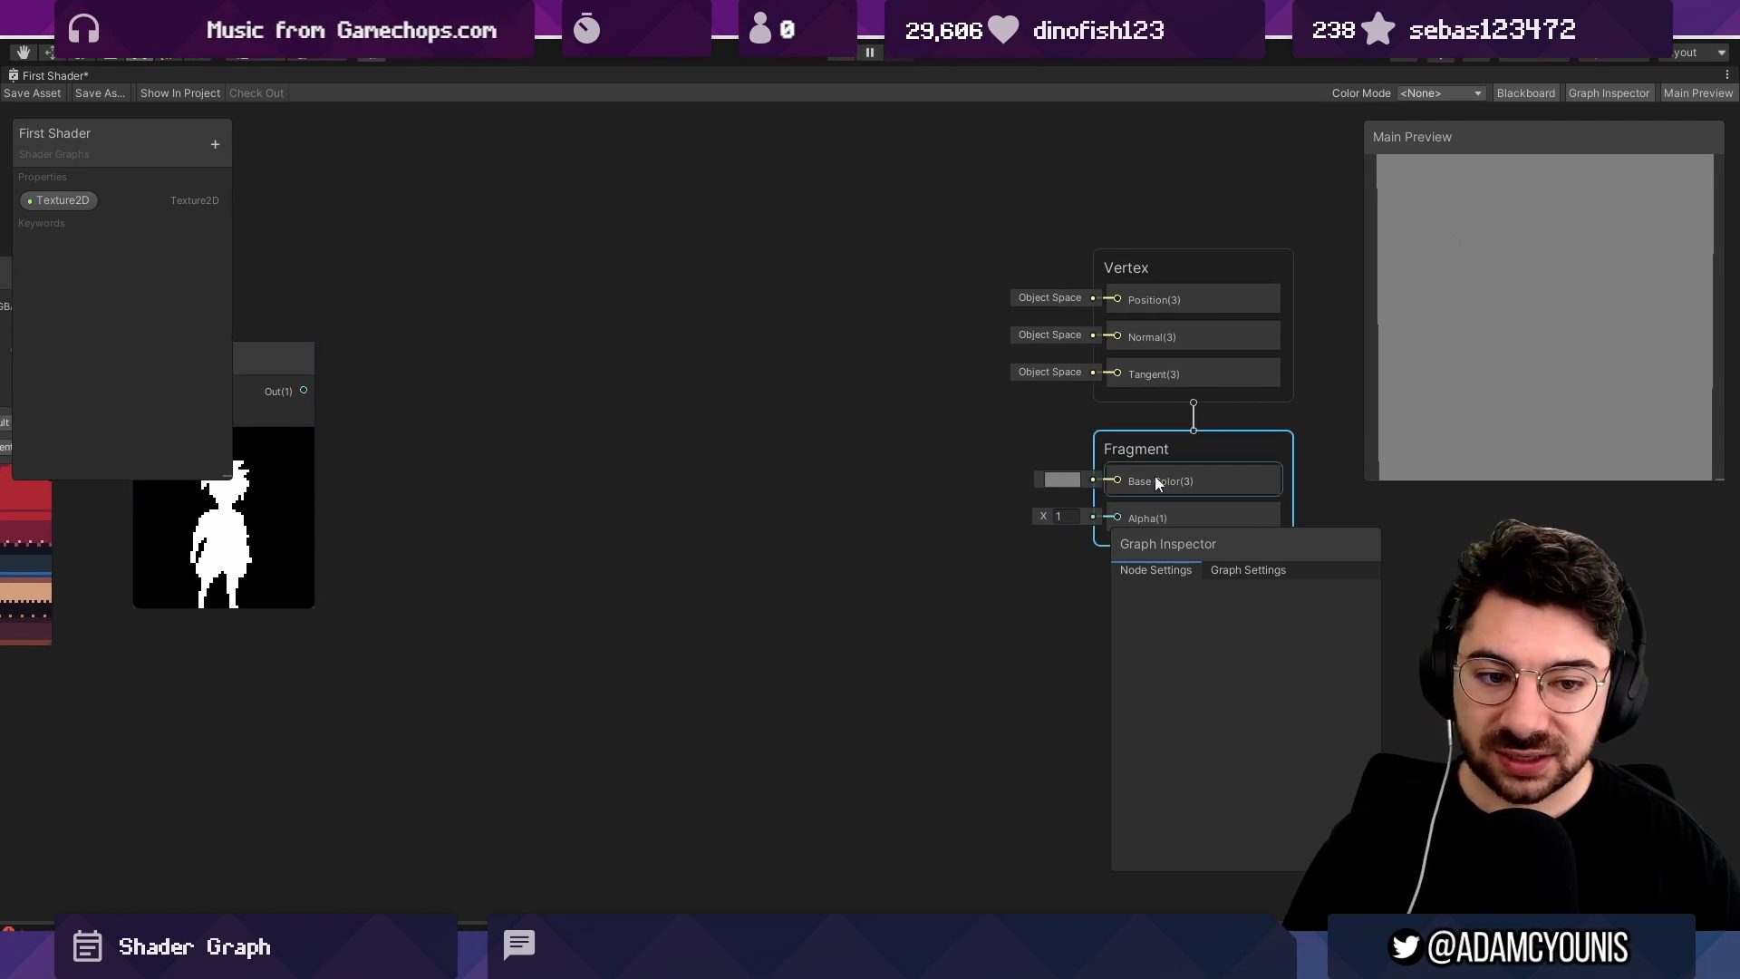
{"action": "scroll", "coordinate": [1155, 478], "scroll_direction": "up", "scroll_amount": 5}
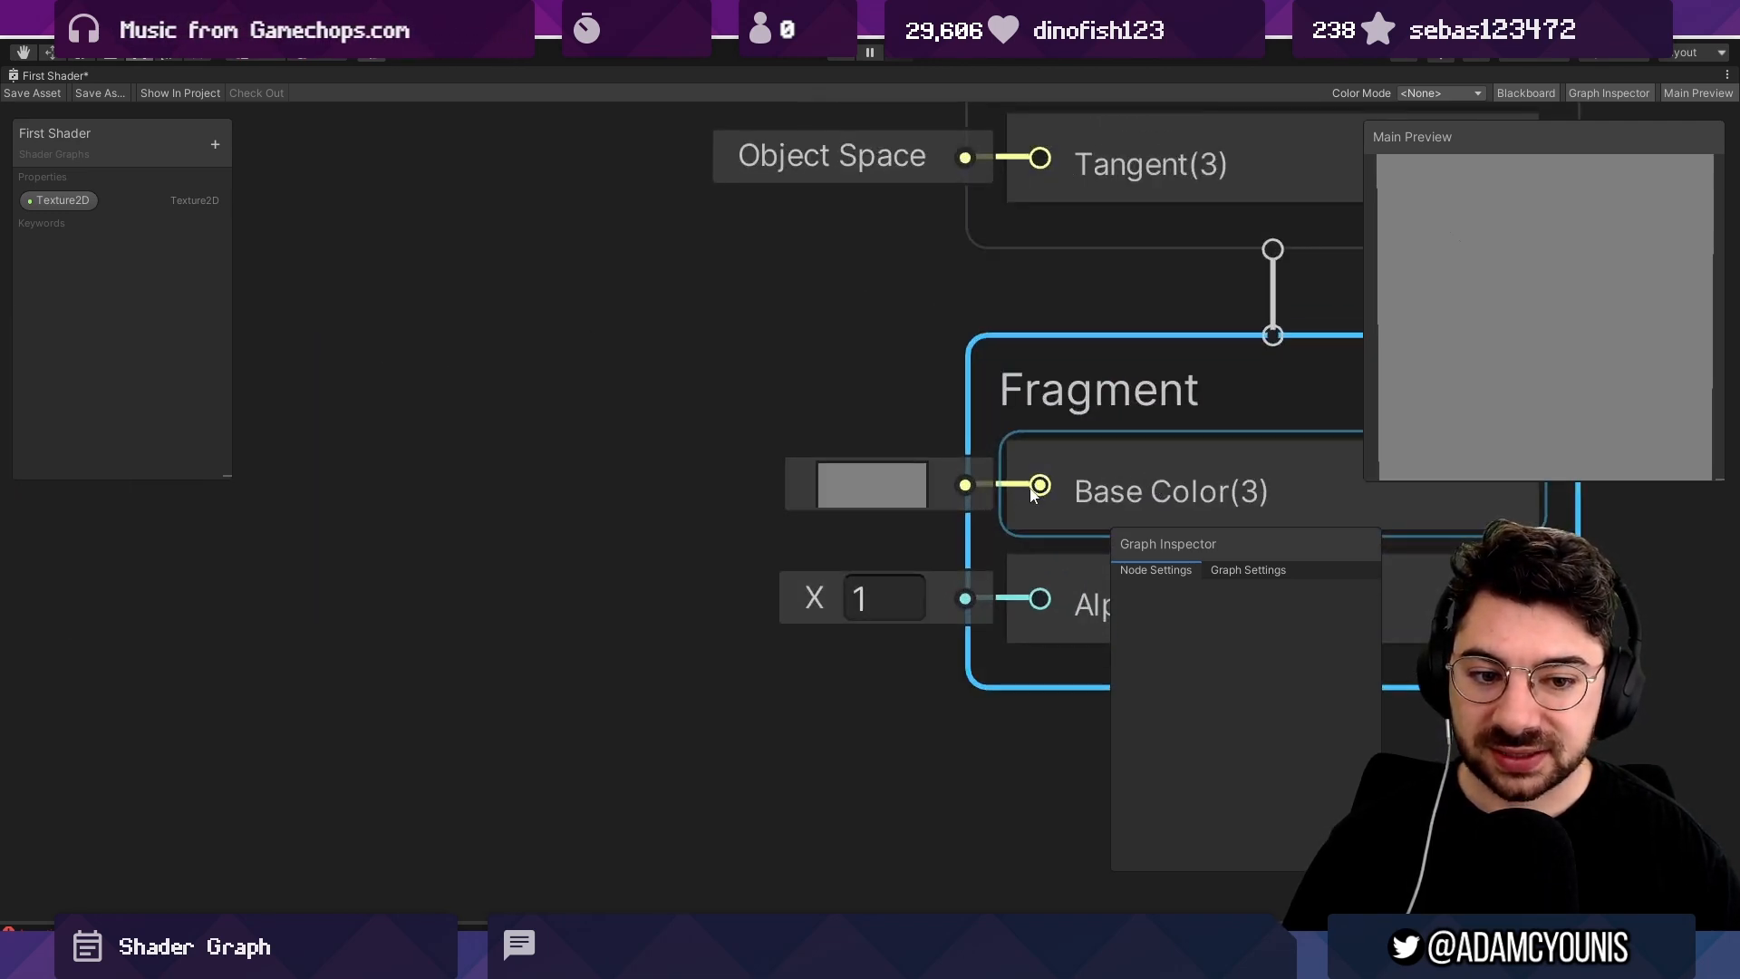
{"action": "scroll", "coordinate": [1031, 494], "scroll_direction": "down", "scroll_amount": 5}
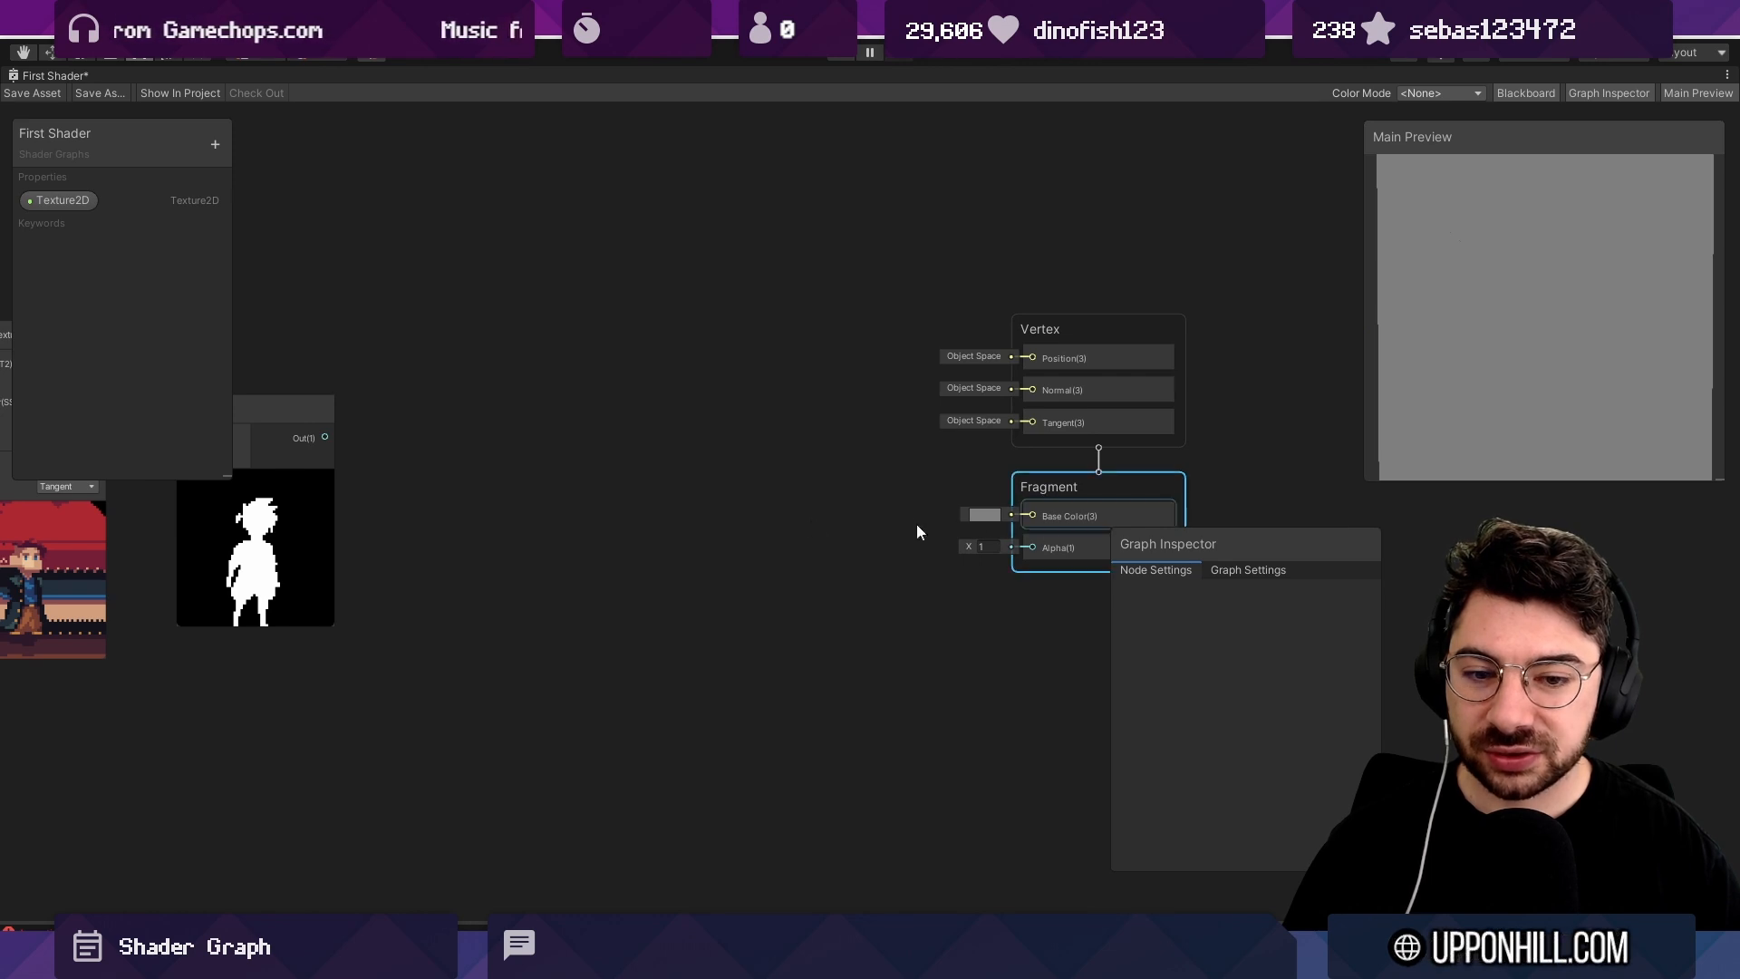
Return to the Sample Texture 2D and Add nodes and compare their color and alpha previews.
{"action": "middle_click_drag", "start_coordinate": [558, 493], "coordinate": [840, 480]}
{"action": "left_click", "coordinate": [496, 393]}
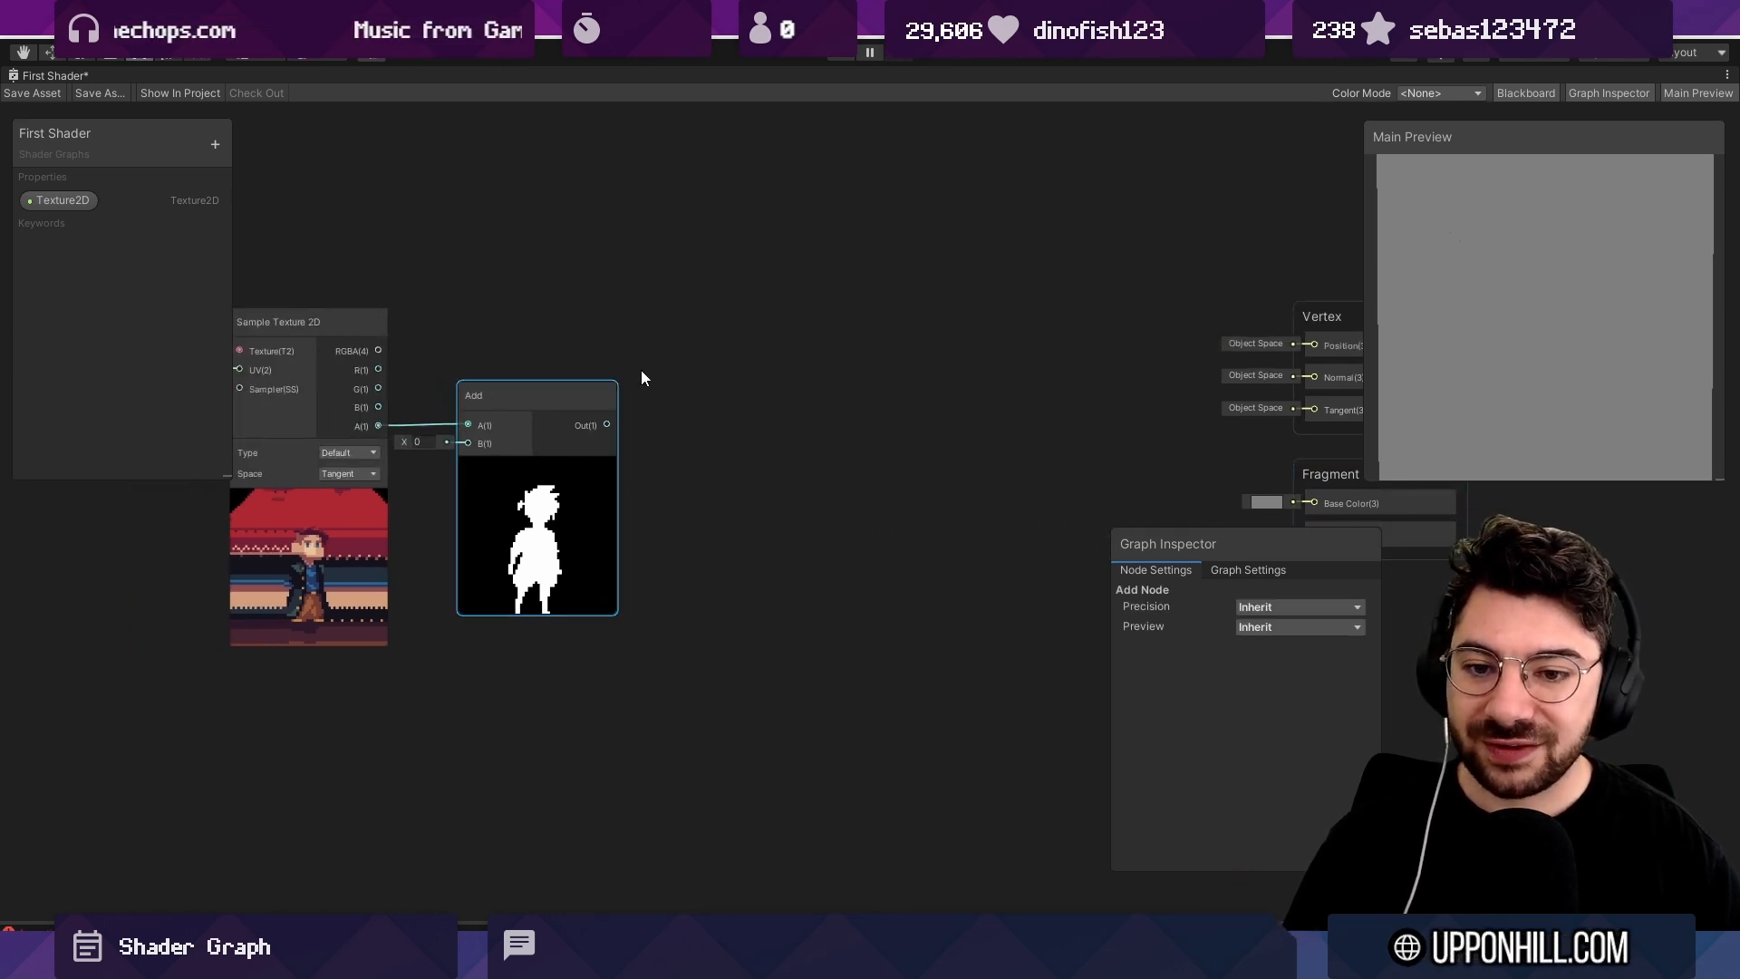
{"action": "left_click", "coordinate": [641, 374]}
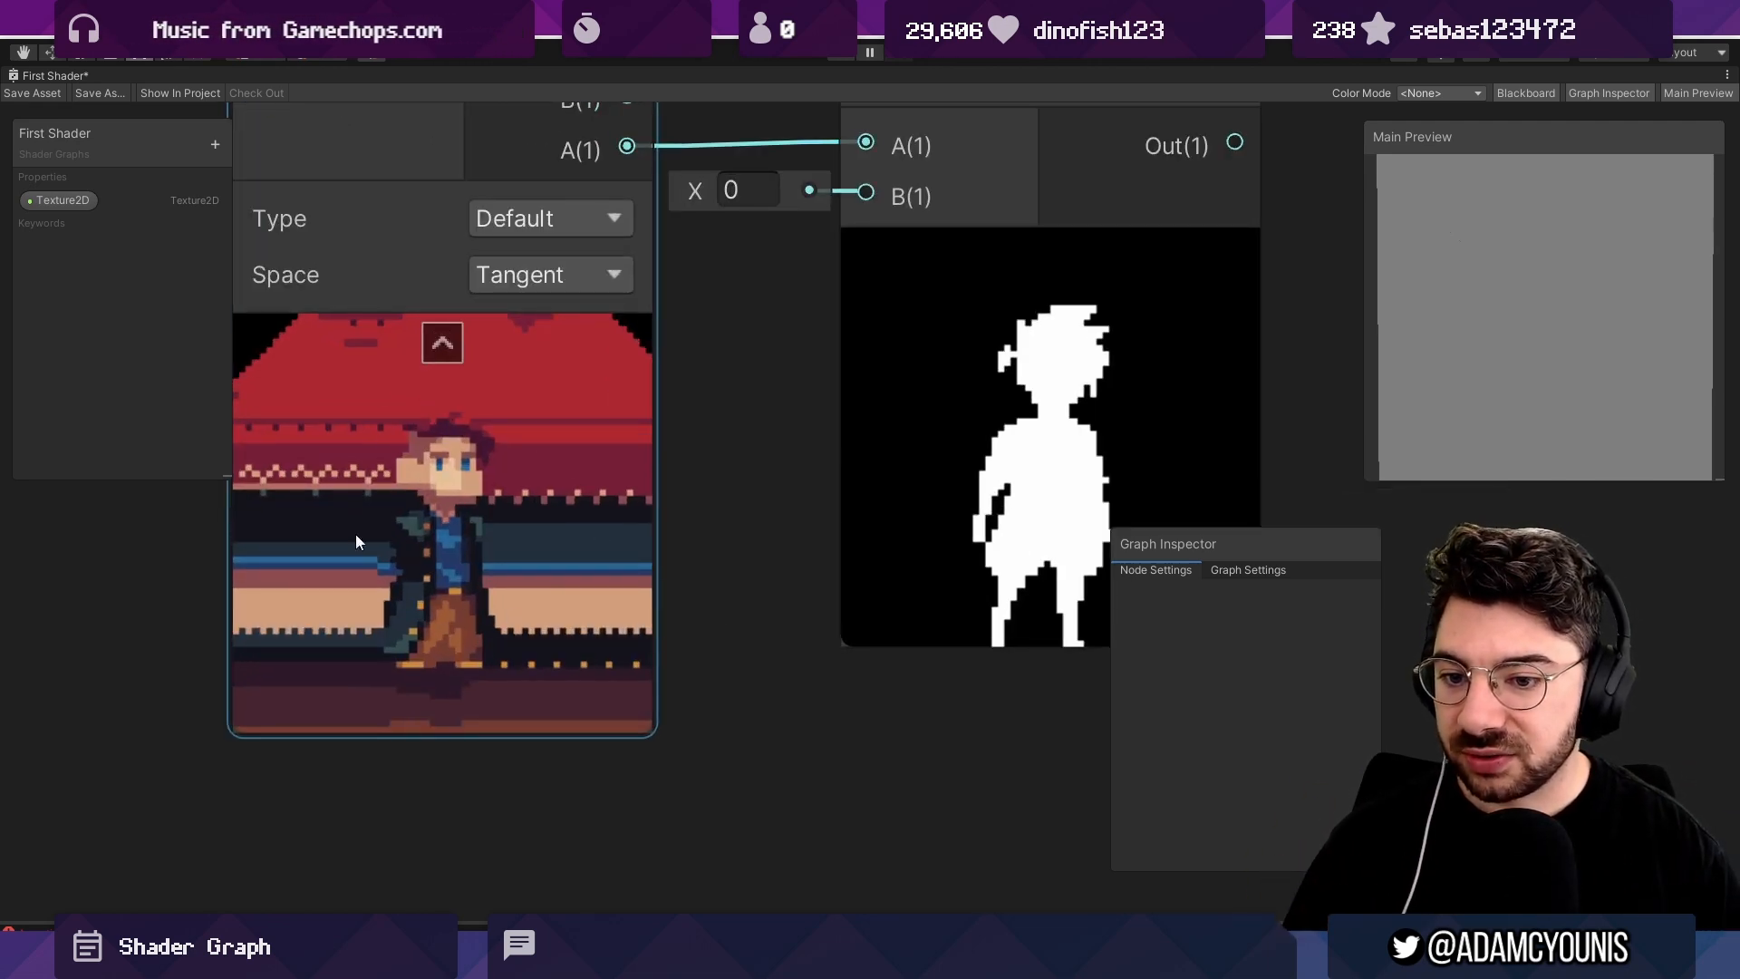
Connect the Add node's output to the Alpha input of the Fragment stack.
{"action": "scroll", "coordinate": [408, 498], "scroll_direction": "down", "scroll_amount": 4}
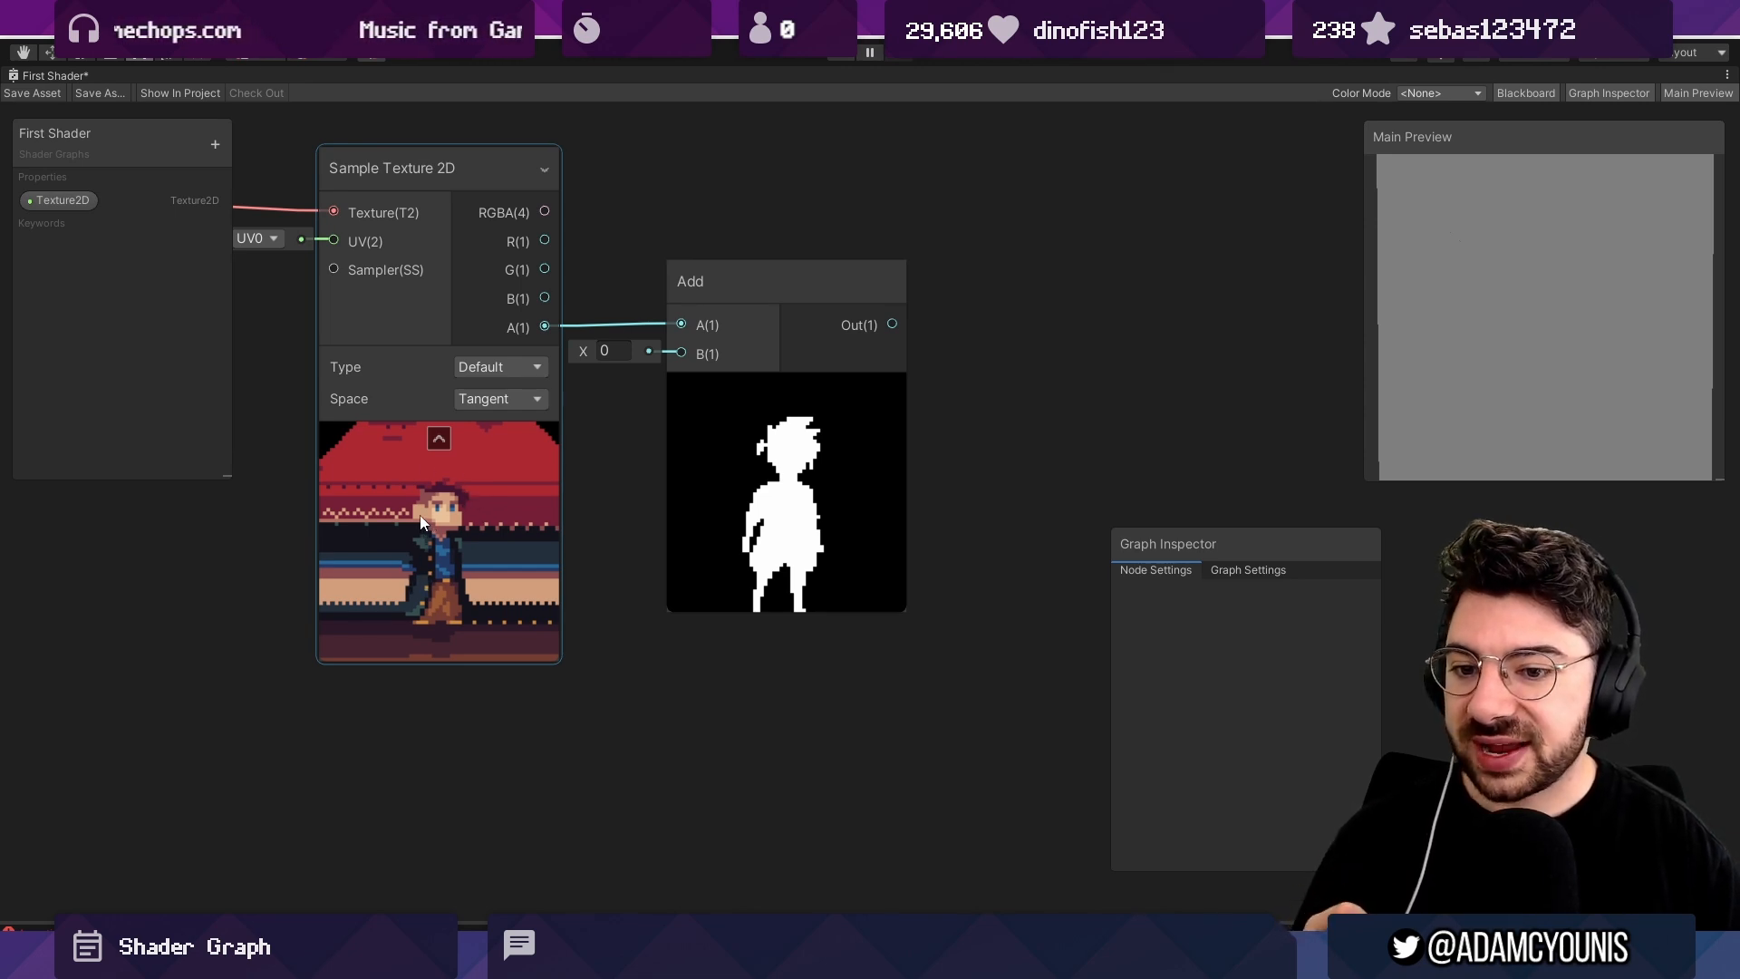
{"action": "middle_click_drag", "start_coordinate": [469, 433], "coordinate": [813, 480]}
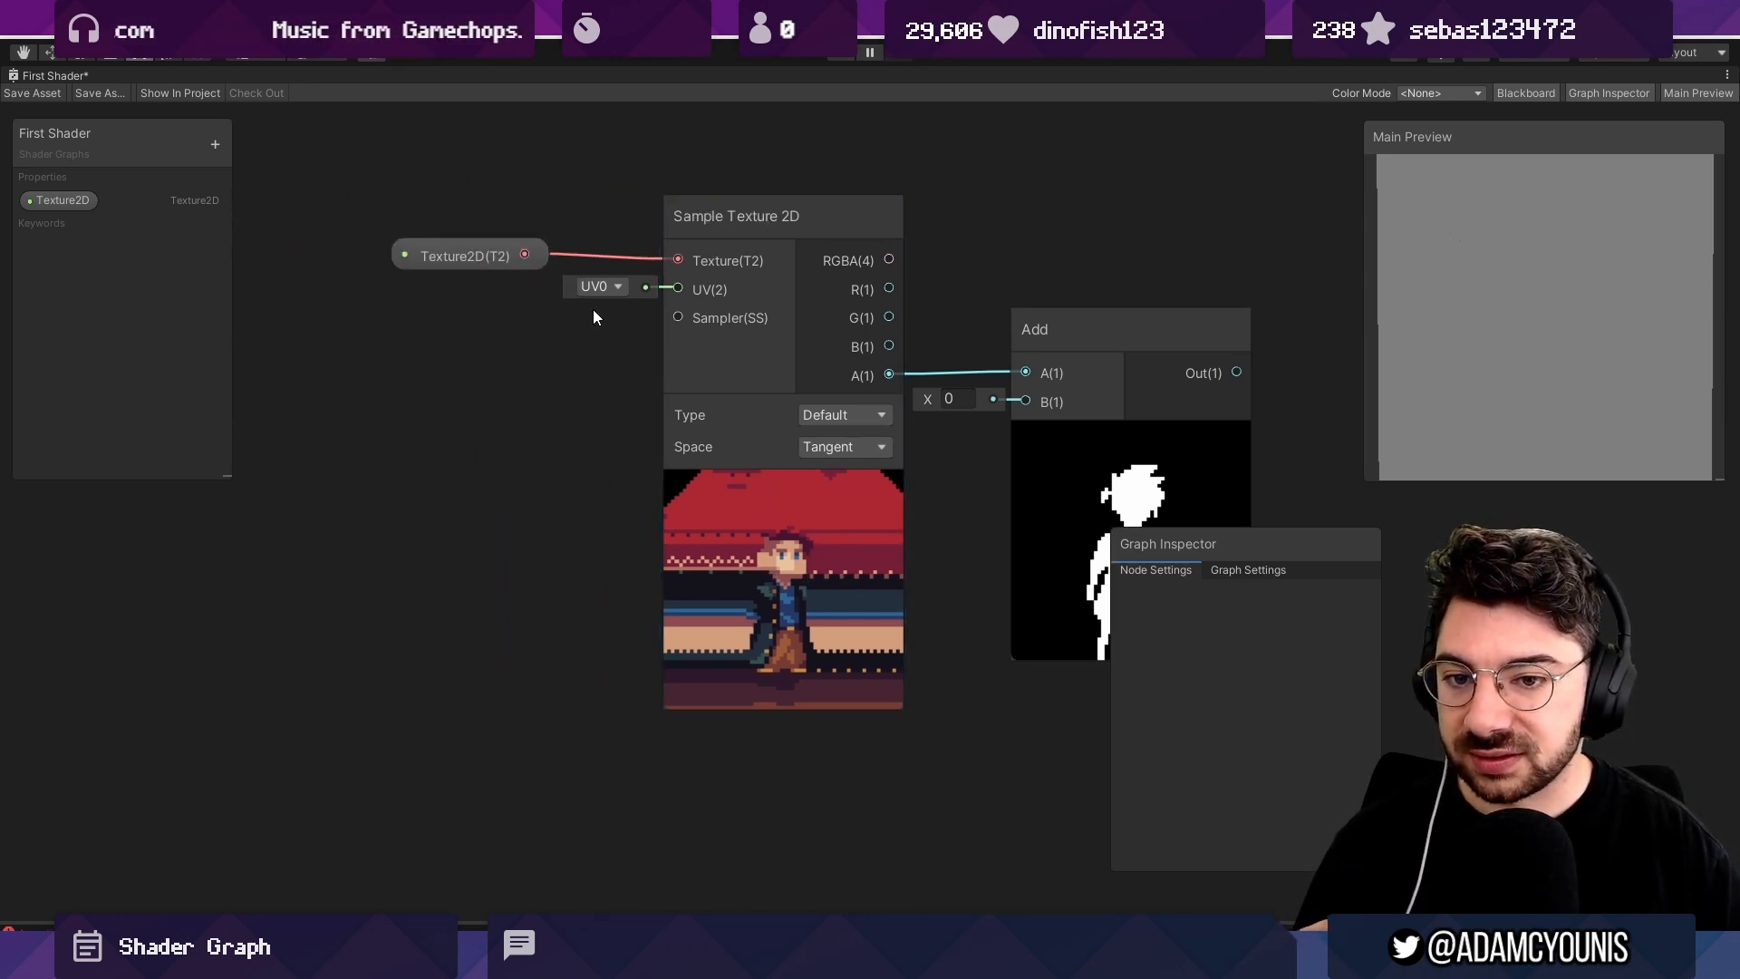
{"action": "middle_click_drag", "start_coordinate": [1084, 343], "coordinate": [752, 338]}
{"action": "scroll", "coordinate": [752, 384], "scroll_direction": "down", "scroll_amount": 4}
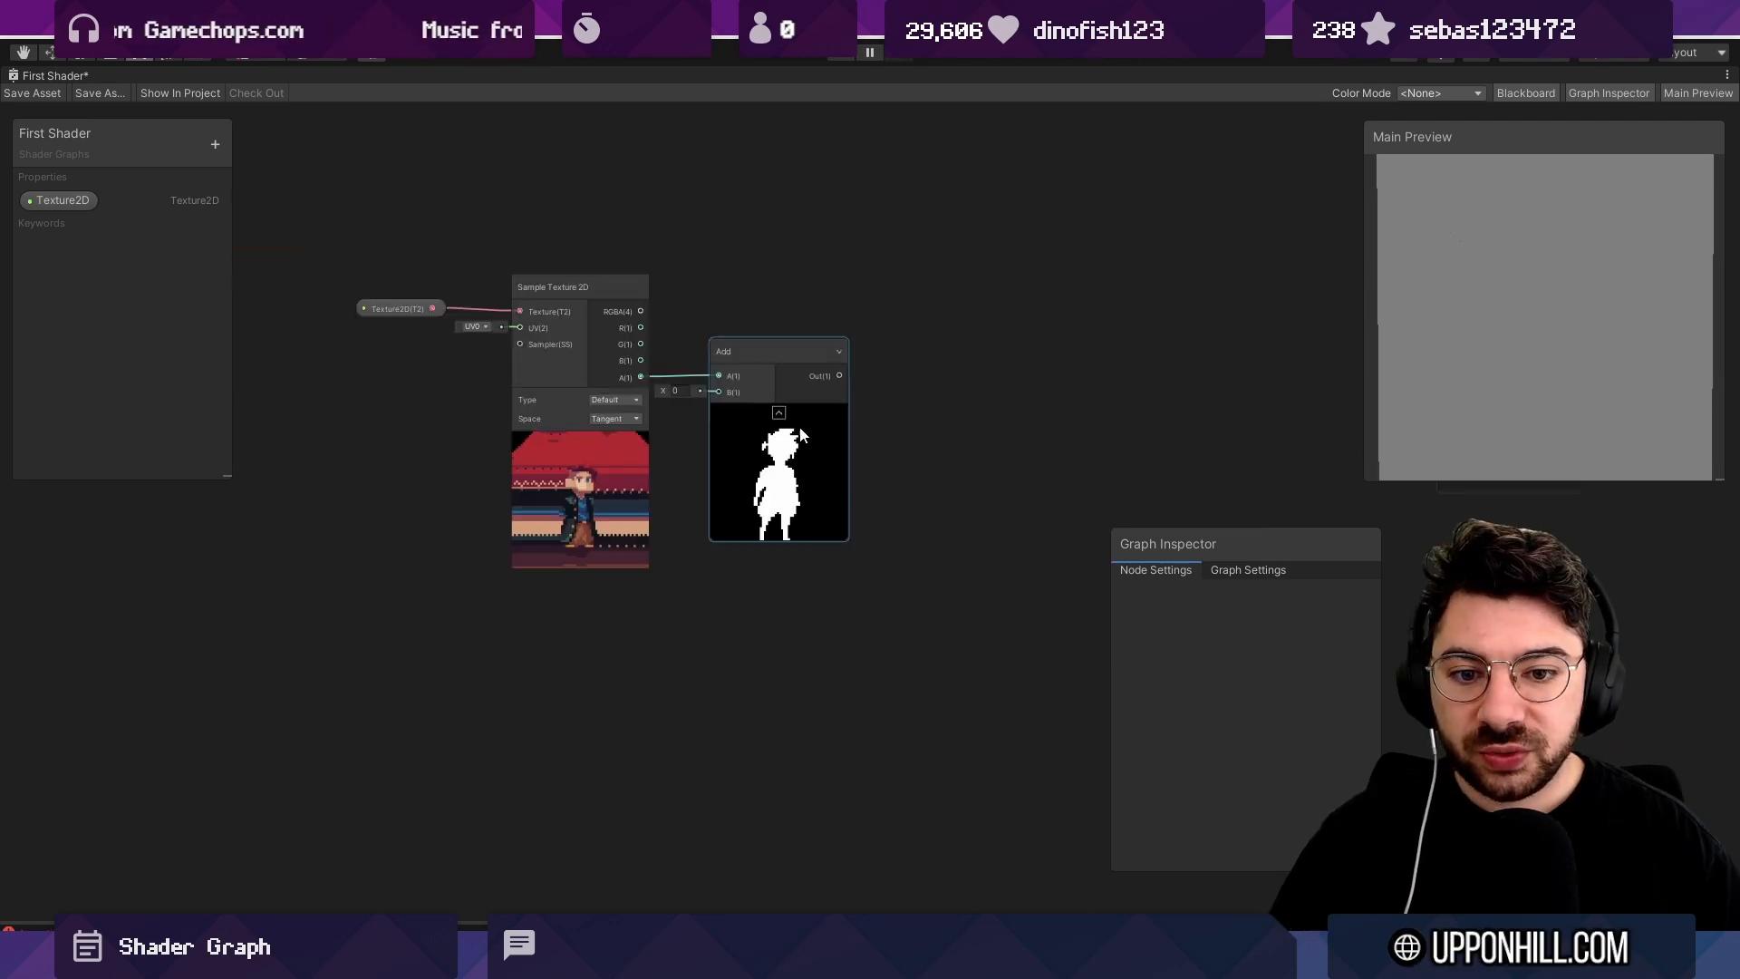
{"action": "middle_click_drag", "start_coordinate": [799, 428], "coordinate": [674, 455]}
{"action": "scroll", "coordinate": [730, 407], "scroll_direction": "down", "scroll_amount": 2}
{"action": "middle_click_drag", "start_coordinate": [902, 398], "coordinate": [763, 399]}
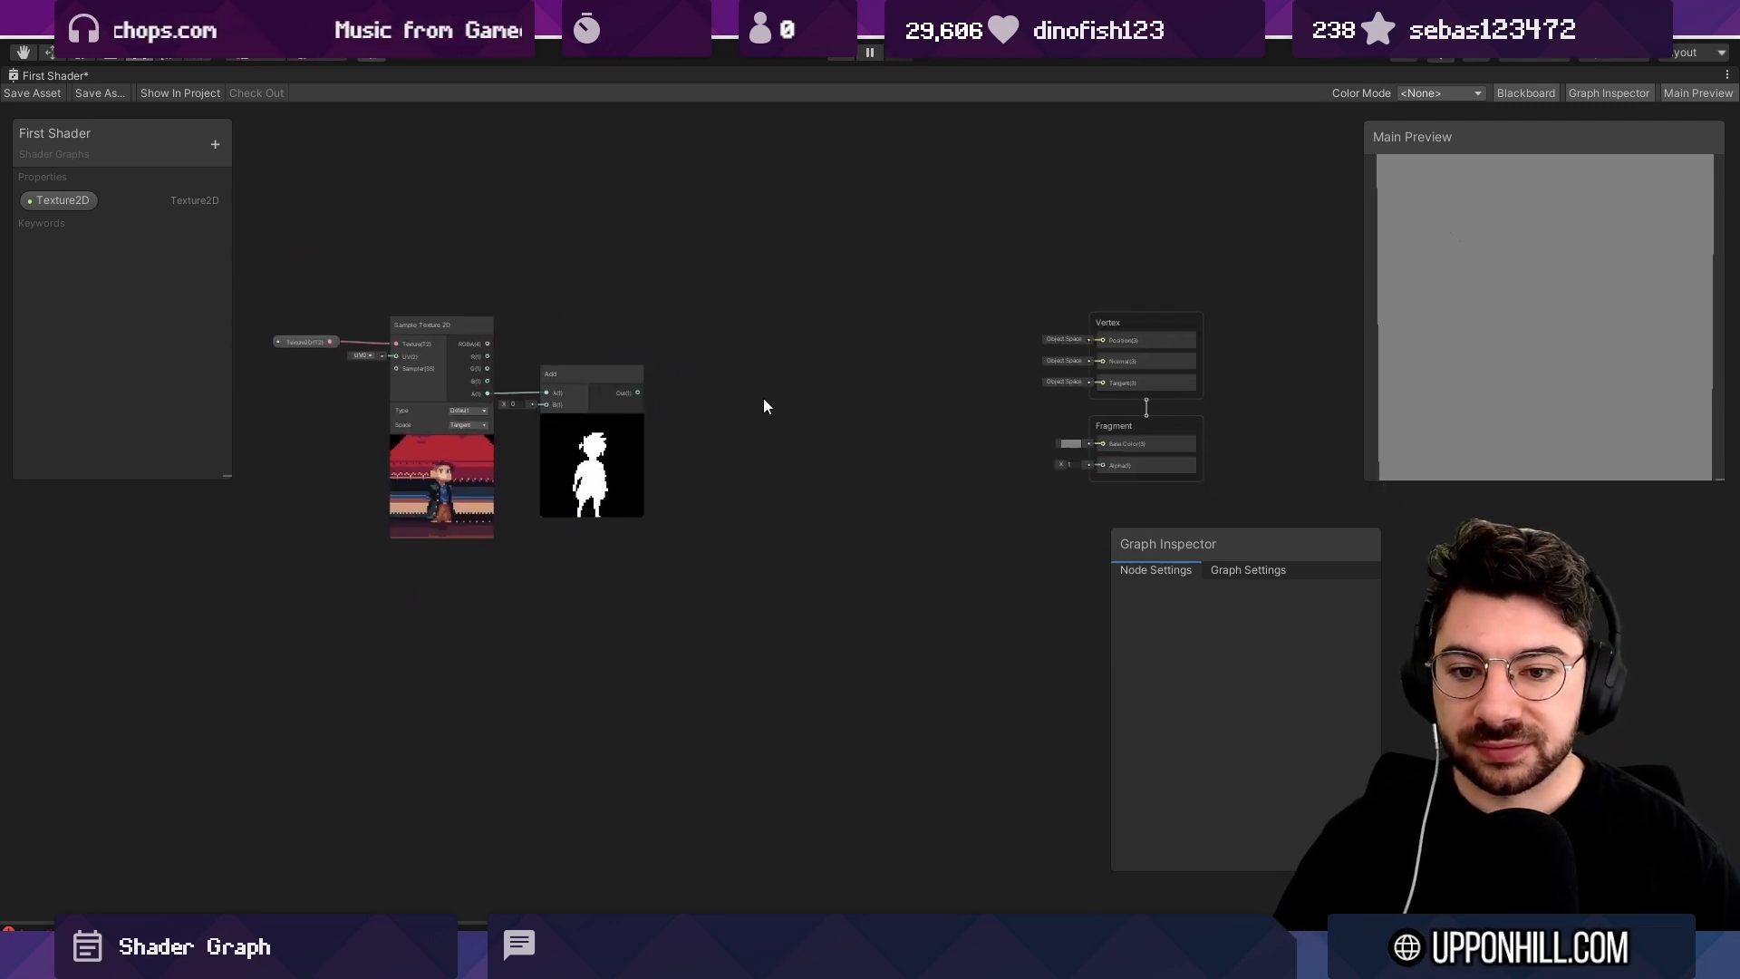
{"action": "scroll", "coordinate": [1105, 438], "scroll_direction": "up", "scroll_amount": 5}
{"action": "scroll", "coordinate": [635, 421], "scroll_direction": "down", "scroll_amount": 2}
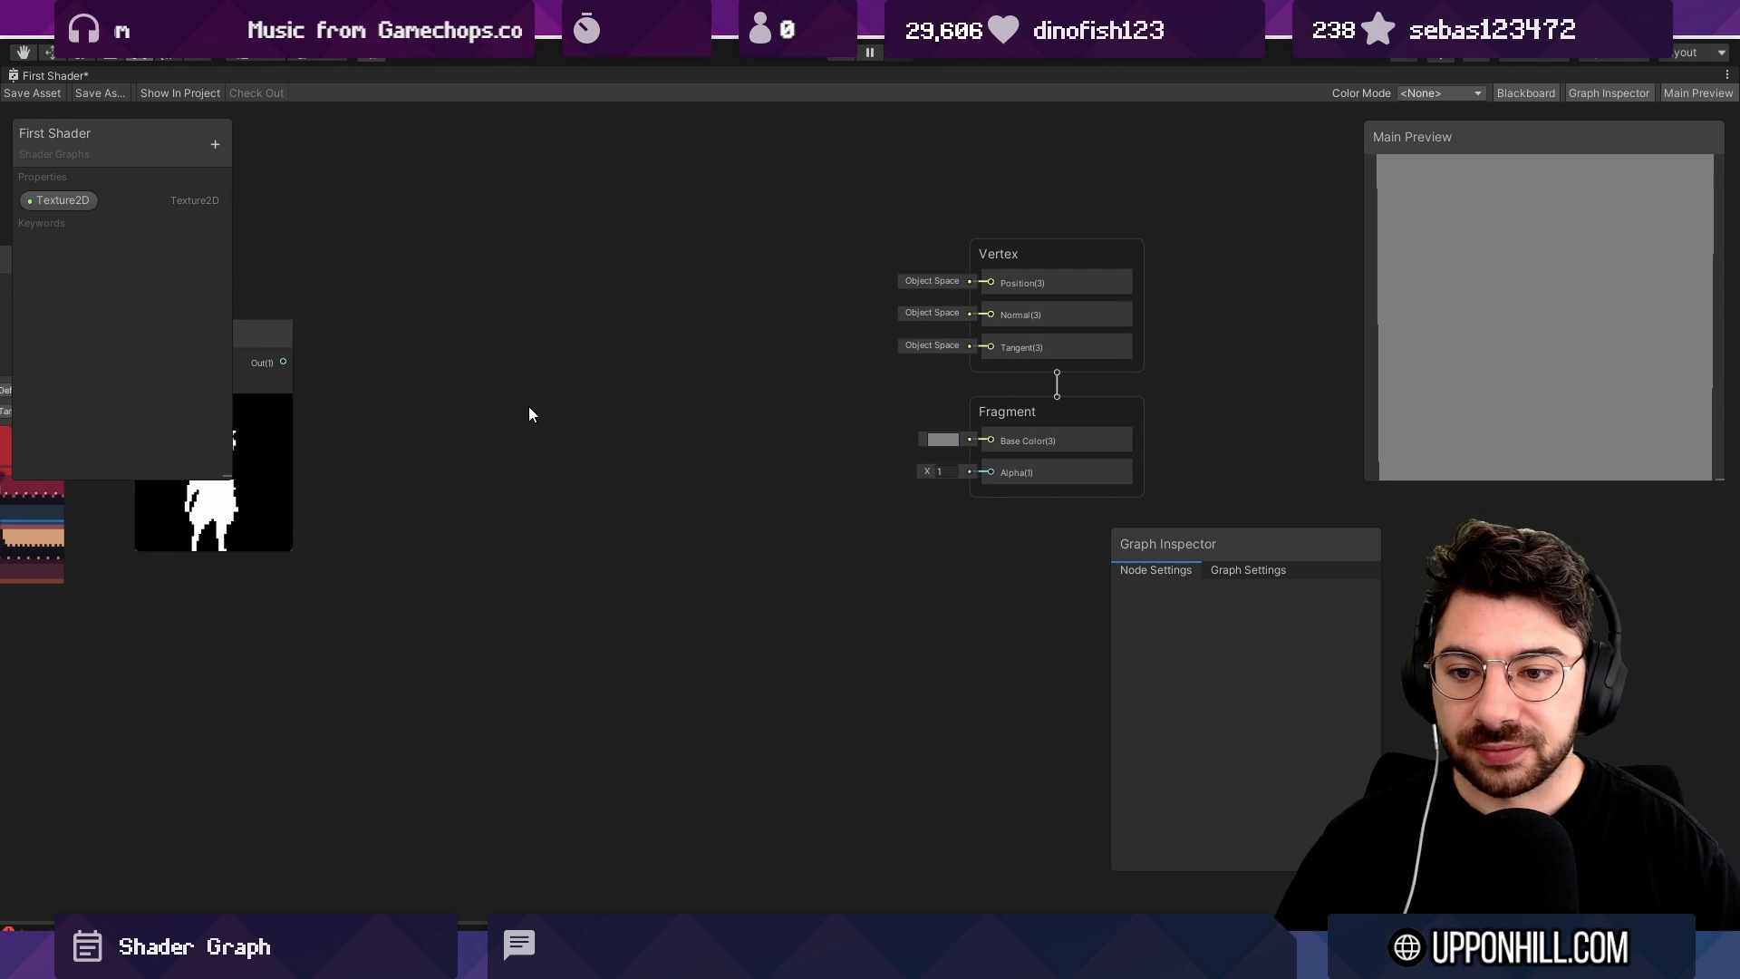
{"action": "middle_click_drag", "start_coordinate": [530, 414], "coordinate": [670, 394]}
{"action": "left_click_drag", "start_coordinate": [426, 342], "coordinate": [1131, 452]}
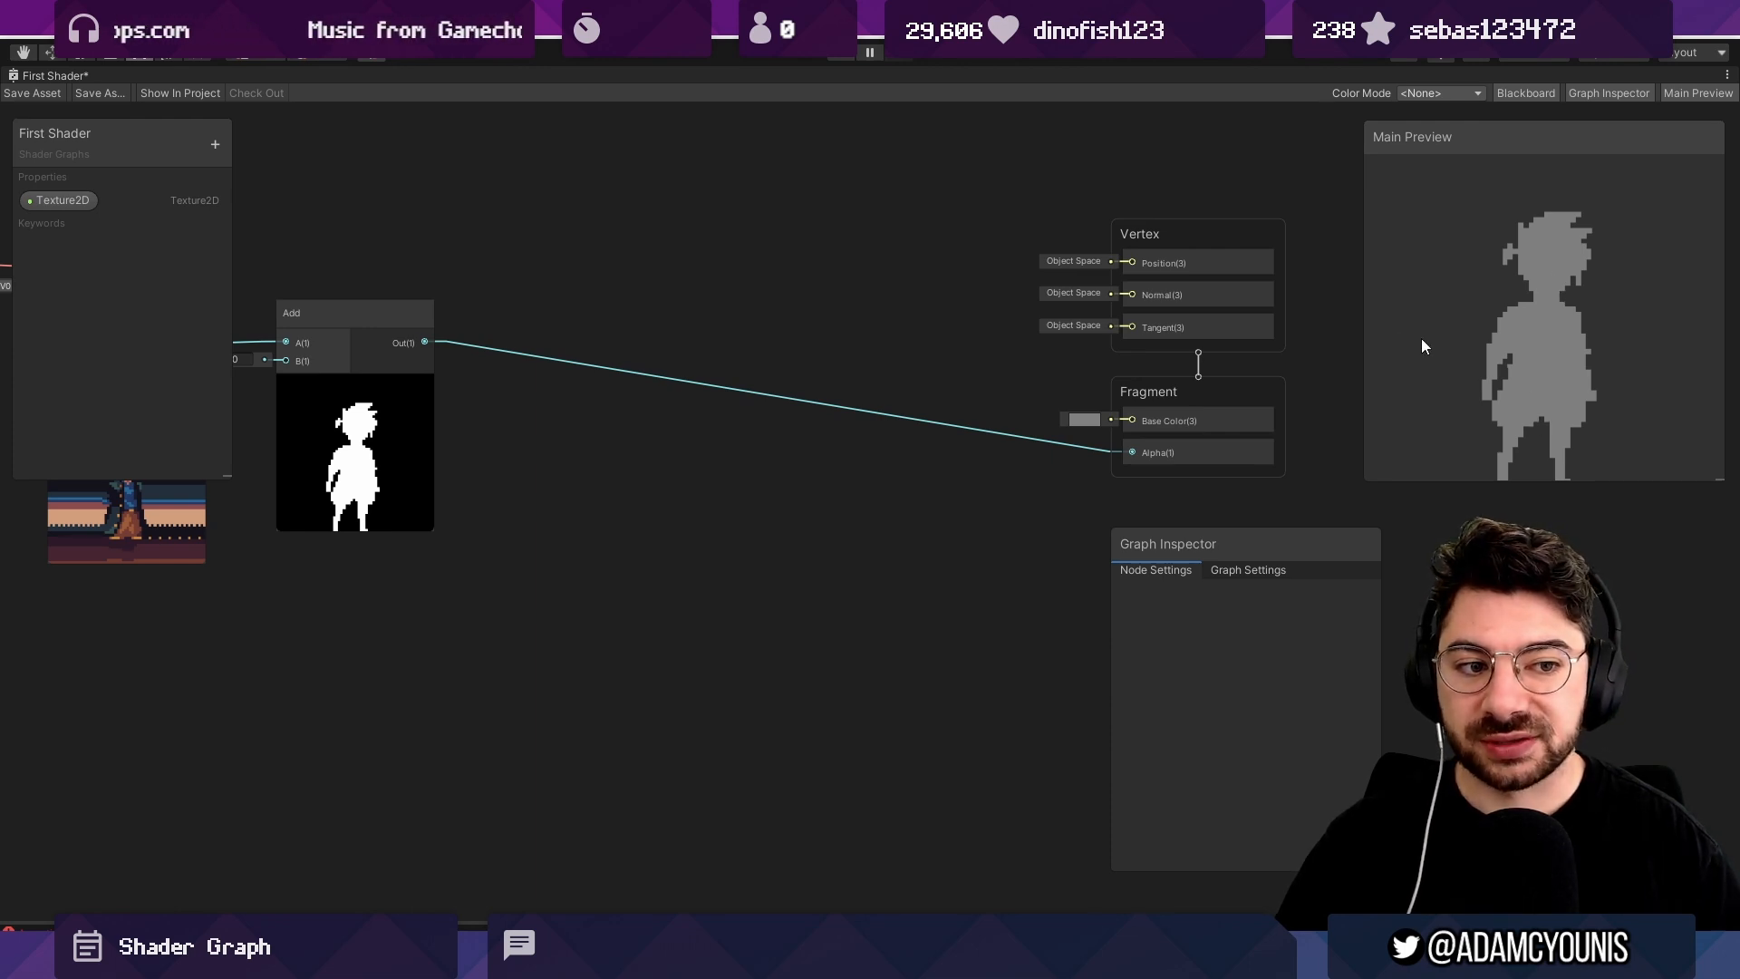
Connect the Sample Texture 2D node's RGBA output to the Fragment stack's Base Color and check the Main Preview.
{"action": "middle_click_drag", "start_coordinate": [634, 299], "coordinate": [789, 339]}
{"action": "left_click_drag", "start_coordinate": [350, 306], "coordinate": [1292, 463]}
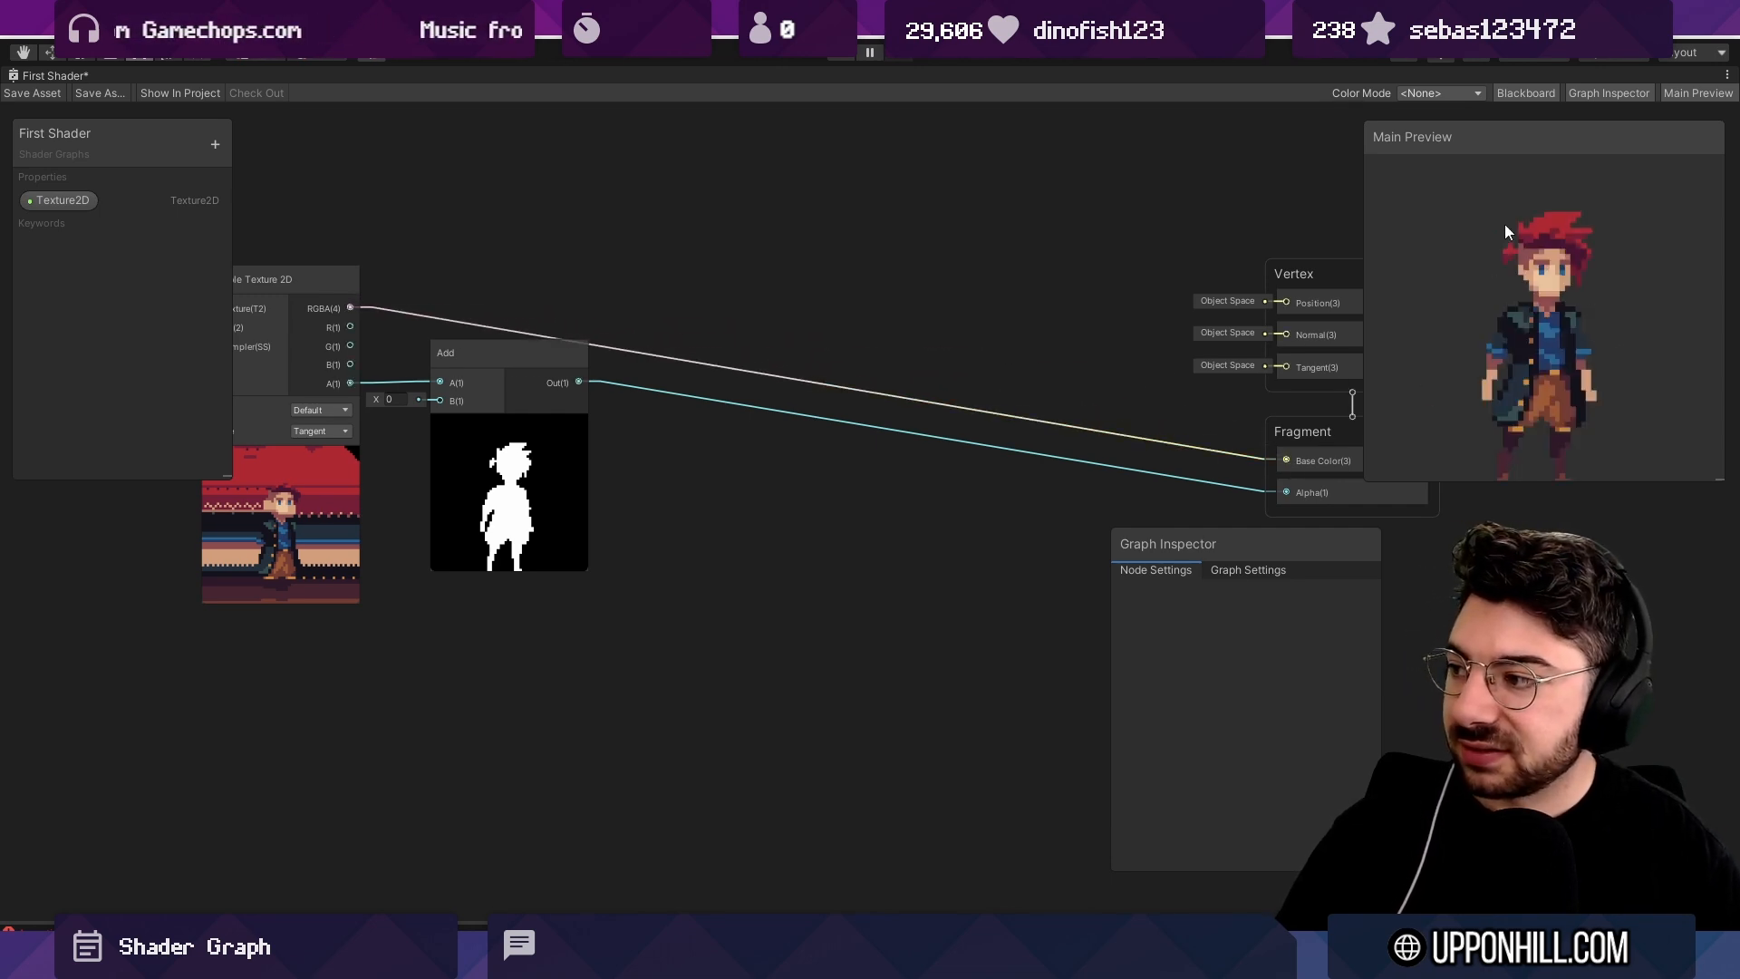
{"action": "mouse_move", "coordinate": [1546, 311]}
{"action": "left_mouse_down"}
{"action": "mouse_move", "coordinate": [1302, 287]}
{"action": "mouse_move", "coordinate": [1667, 326]}
{"action": "mouse_move", "coordinate": [1549, 297]}
{"action": "left_mouse_up"}
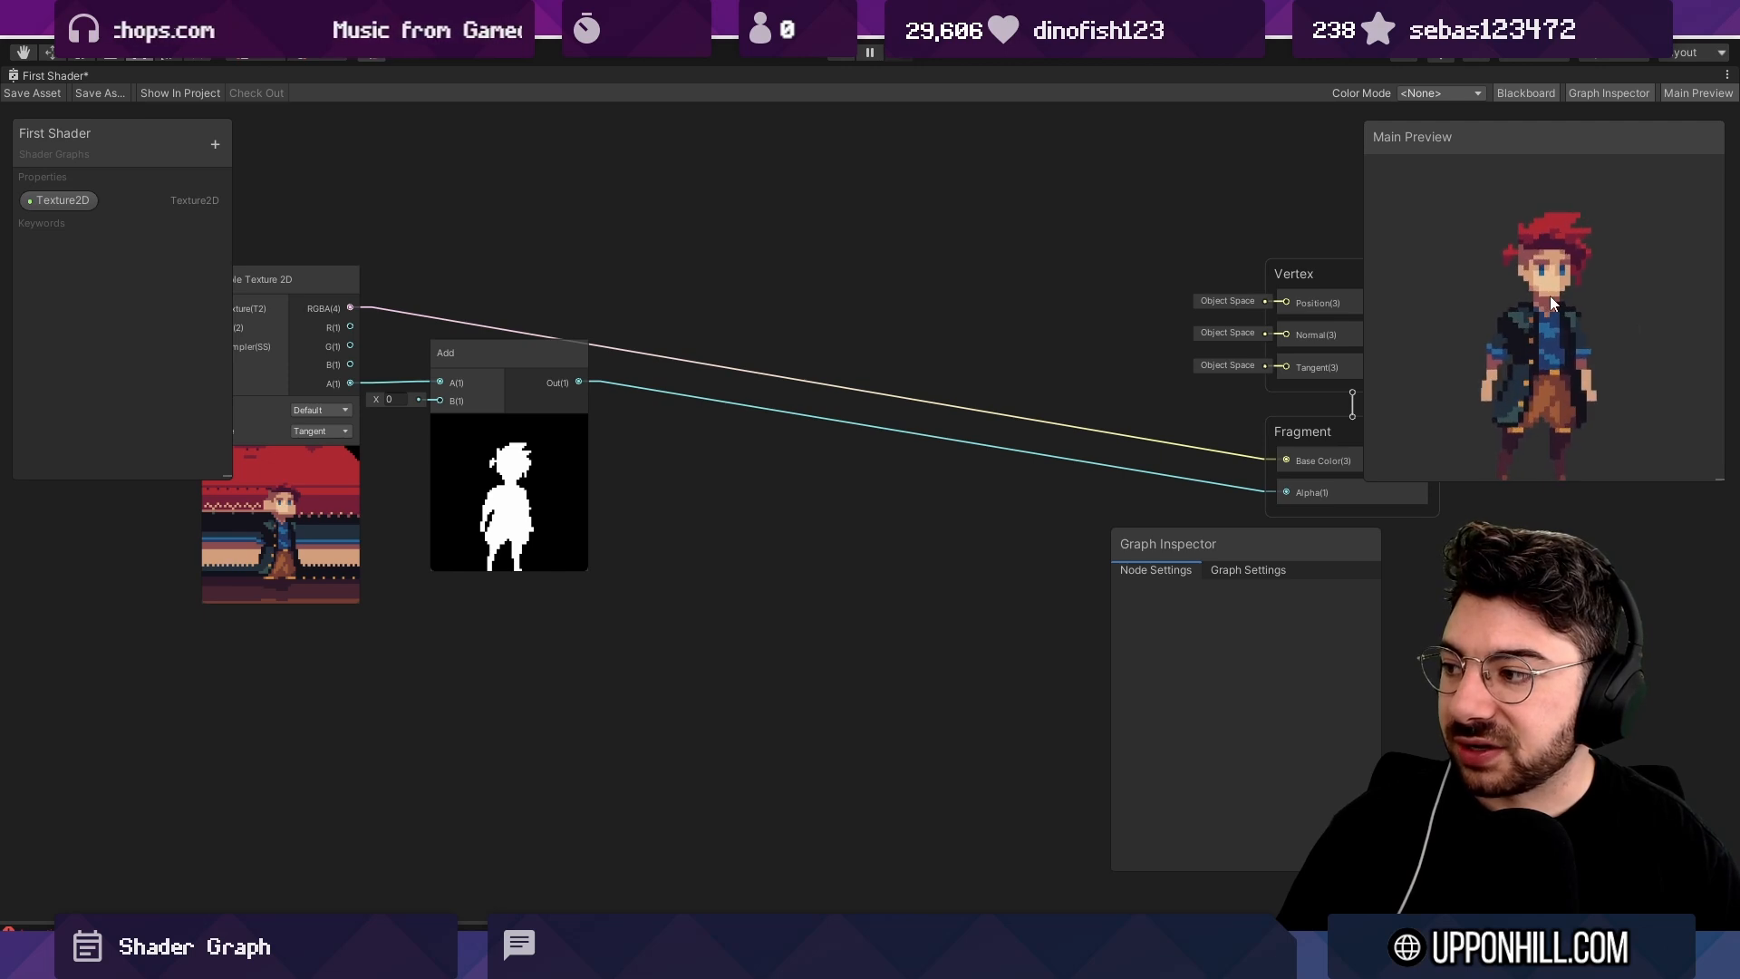
Try the Sphere mesh in the Main Preview and switch the preview back to Quad.
{"action": "right_click", "coordinate": [1560, 307]}
{"action": "left_click", "coordinate": [1581, 317]}
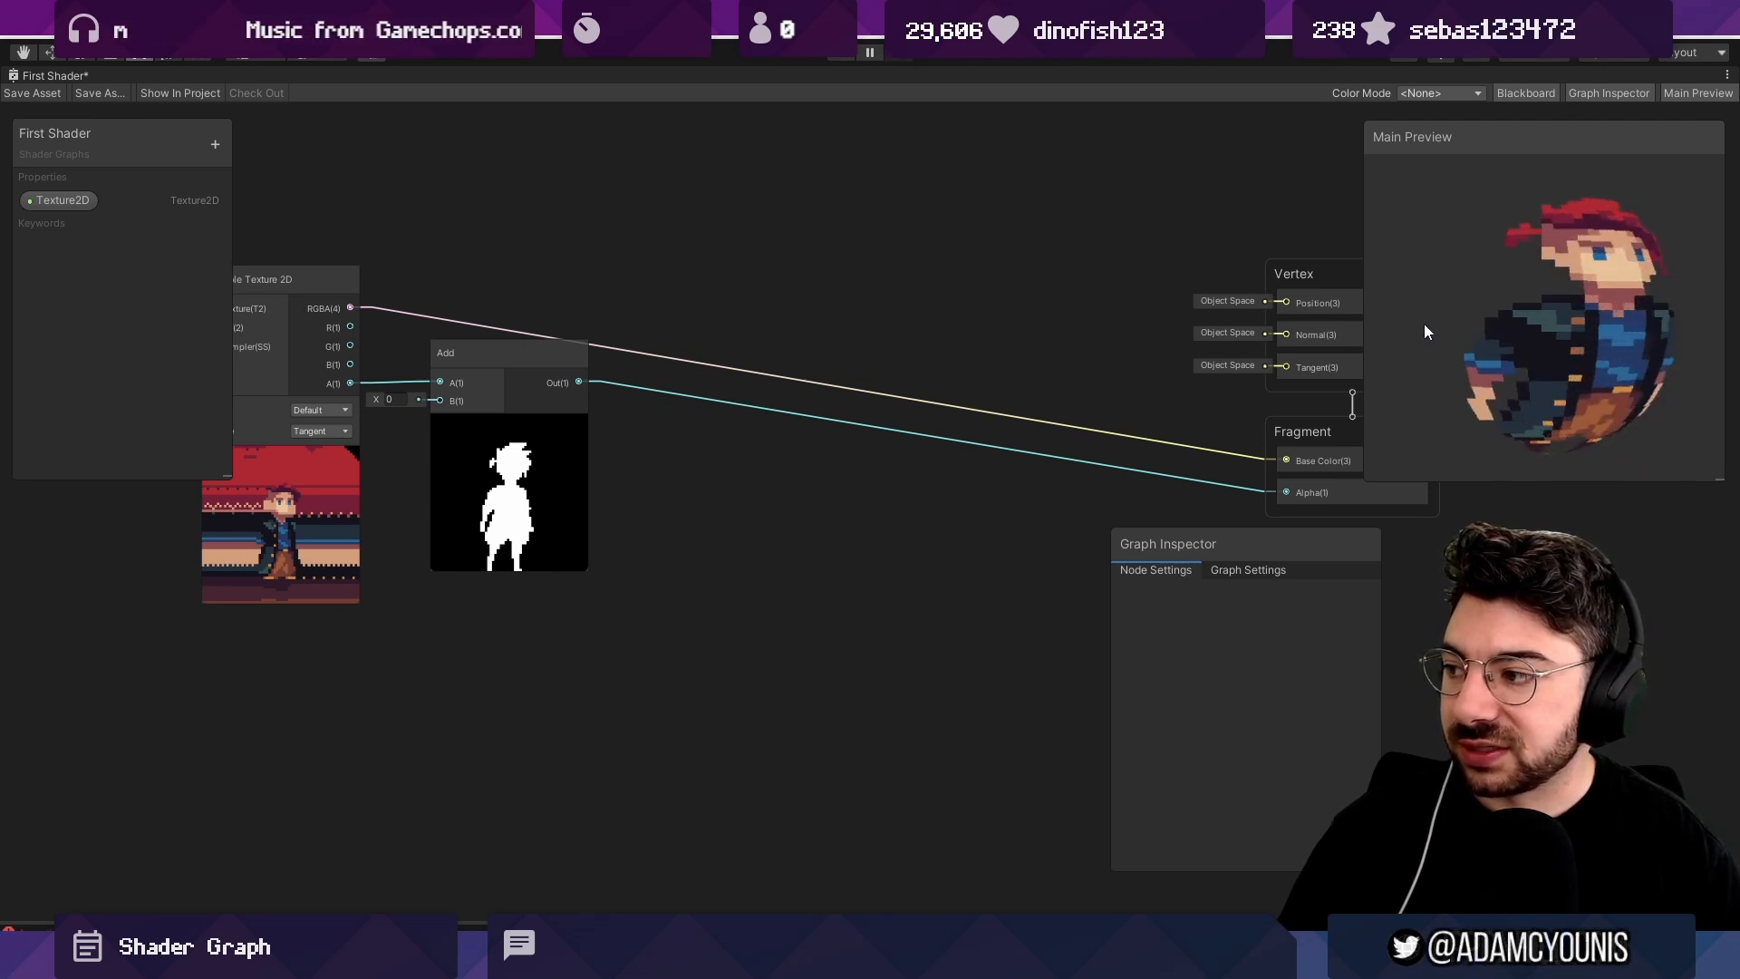
{"action": "right_click", "coordinate": [1514, 331]}
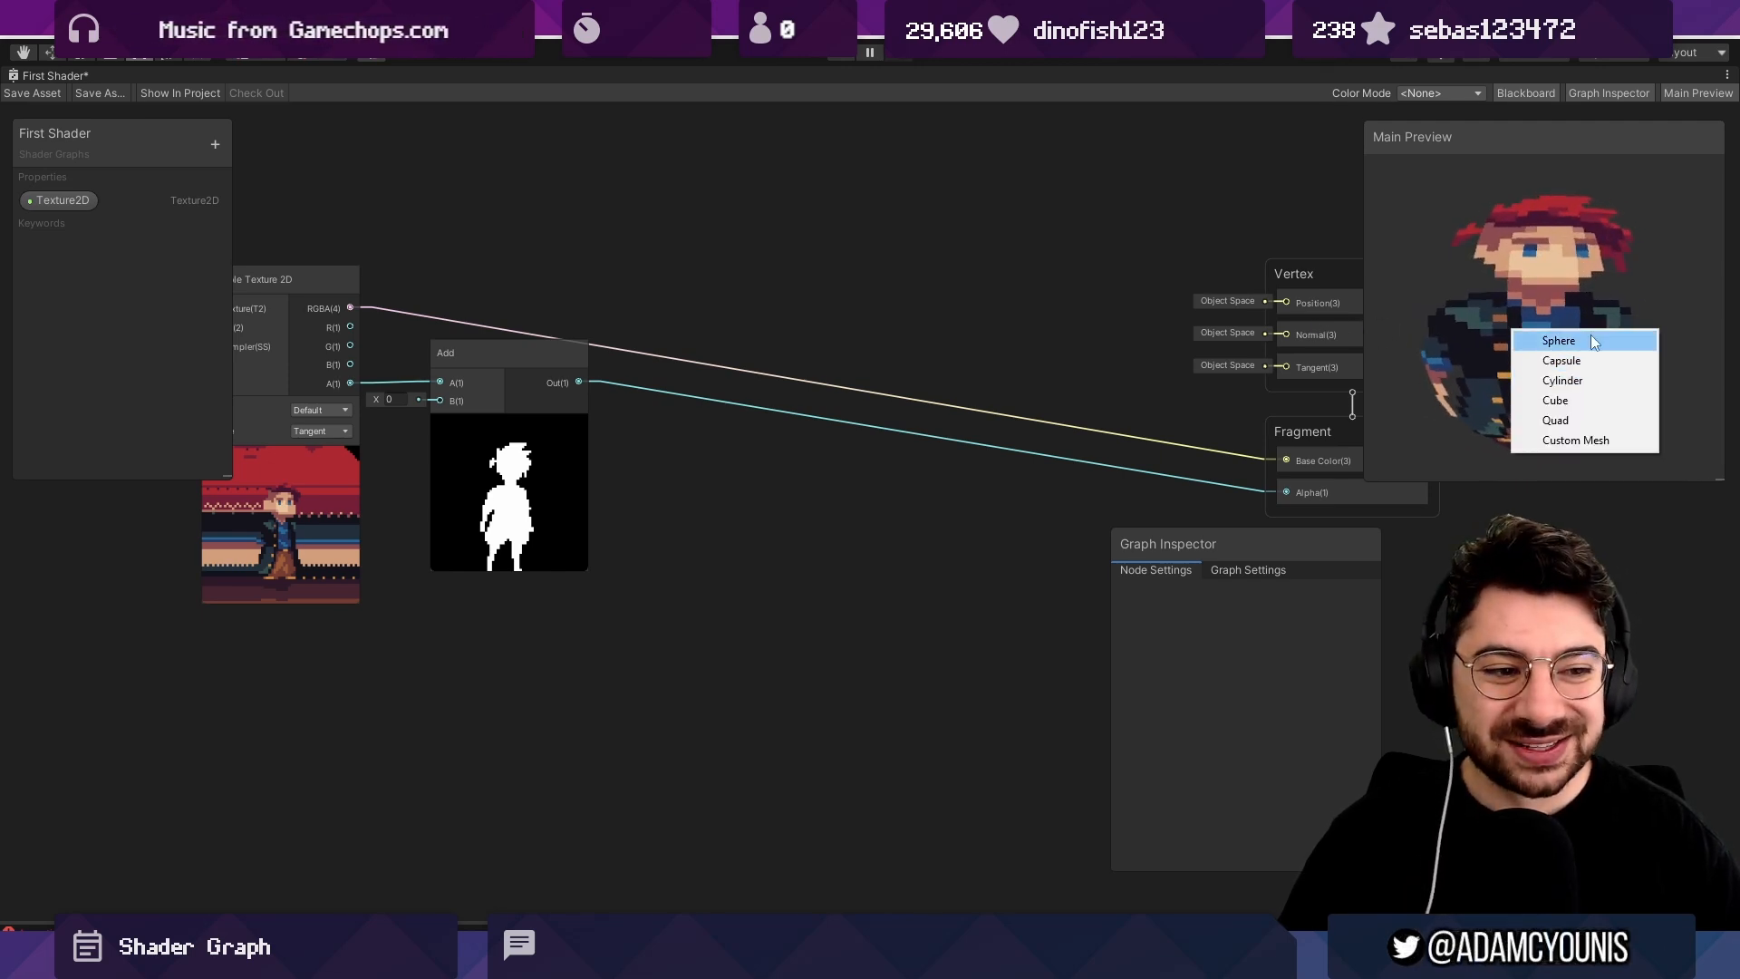
{"action": "left_click", "coordinate": [1569, 420]}
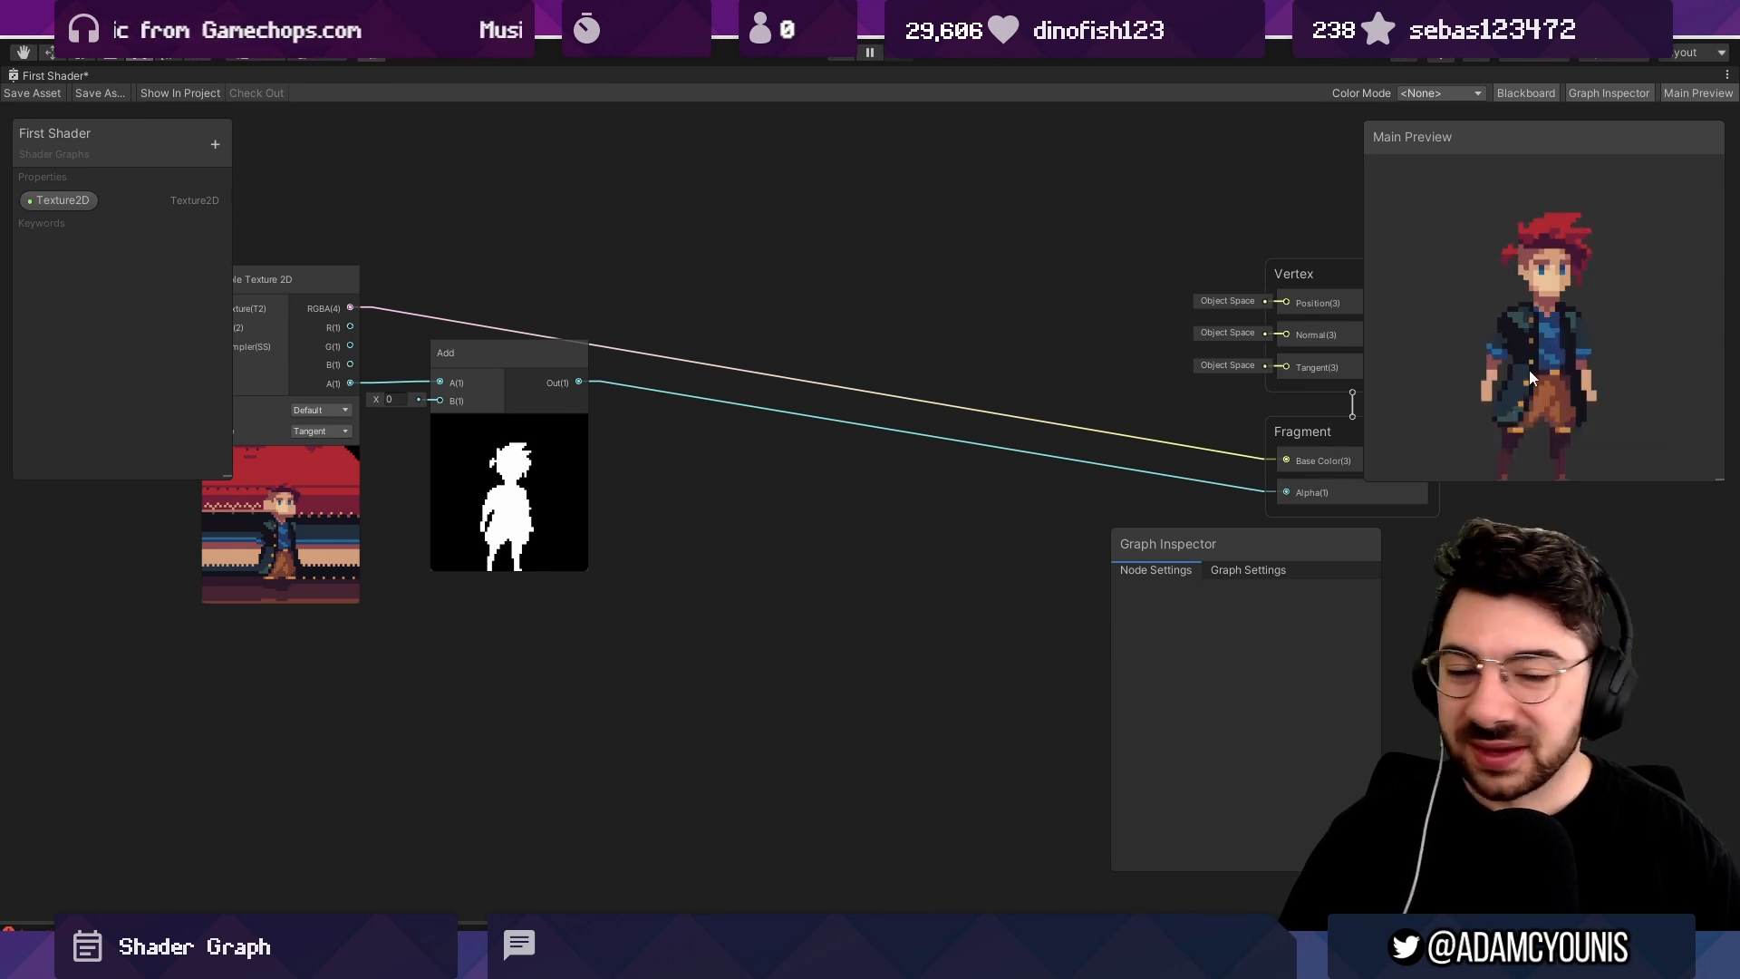
{"action": "mouse_move", "coordinate": [1529, 370]}
{"action": "left_mouse_down"}
{"action": "mouse_move", "coordinate": [1321, 368]}
{"action": "mouse_move", "coordinate": [1709, 378]}
{"action": "mouse_move", "coordinate": [1533, 369]}
{"action": "left_mouse_up"}
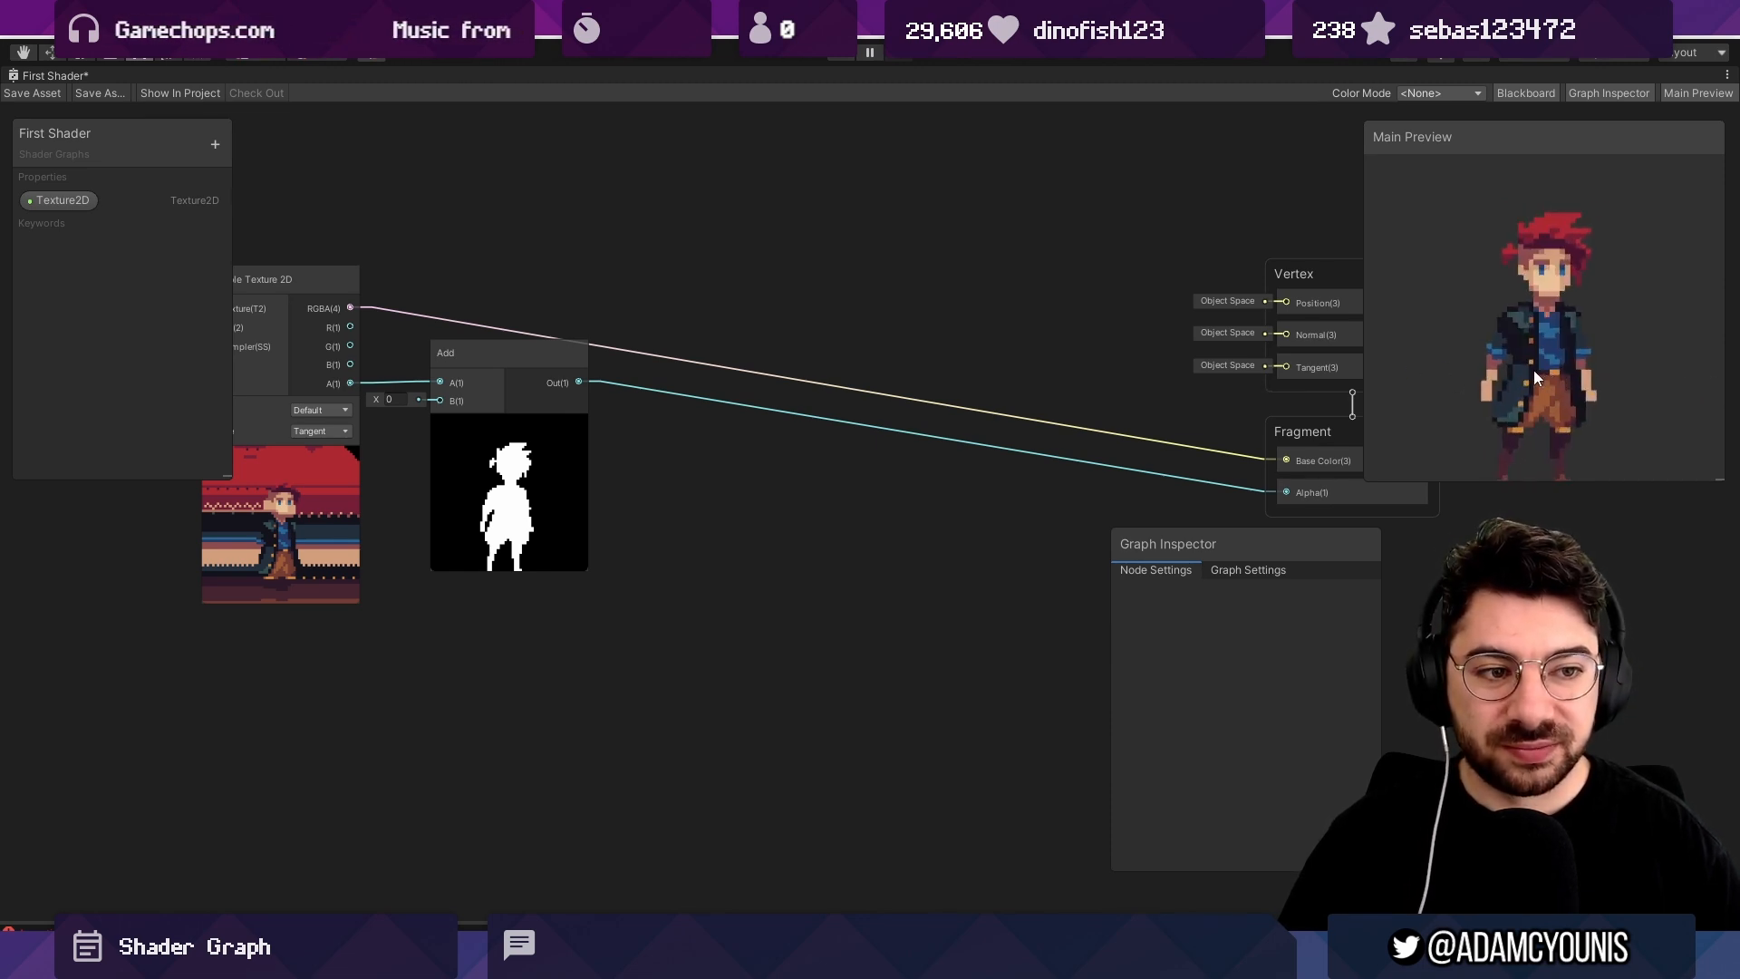
Tidy the graph by spacing out the Texture2D, Sample Texture 2D and Add nodes and bringing the Vertex and Fragment stacks closer.
{"action": "left_click_drag", "start_coordinate": [547, 361], "coordinate": [631, 417]}
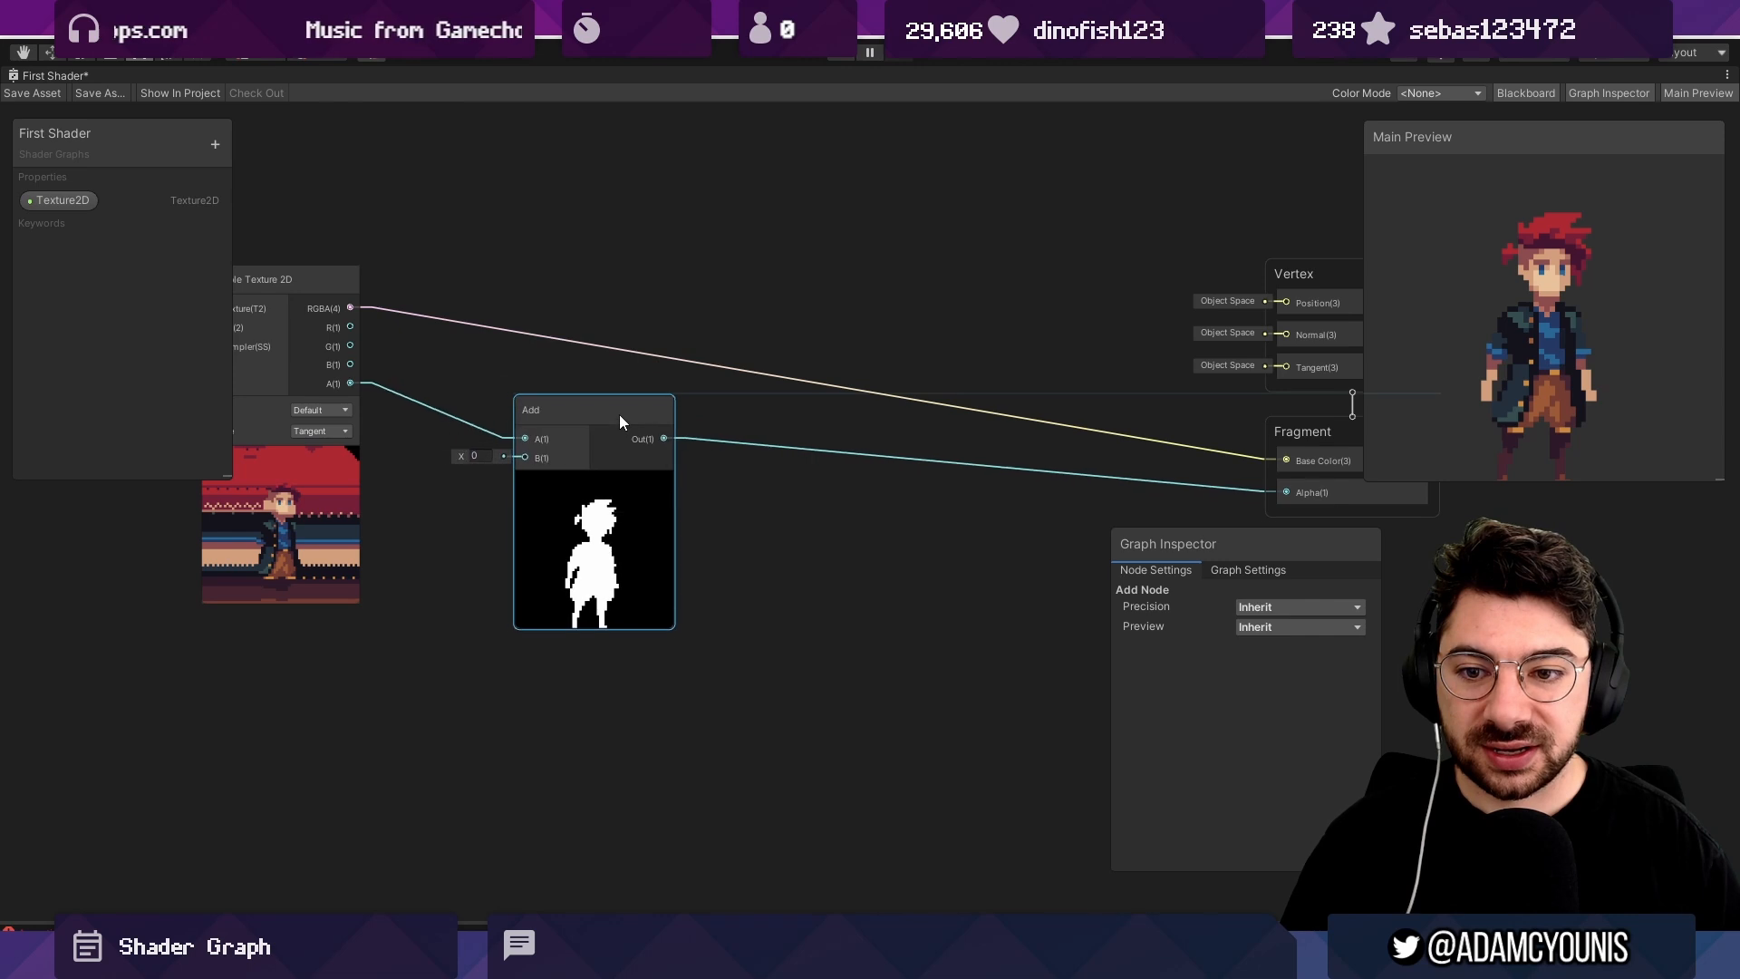
{"action": "left_click_drag", "start_coordinate": [283, 279], "coordinate": [371, 261]}
{"action": "left_click_drag", "start_coordinate": [598, 416], "coordinate": [706, 417]}
{"action": "scroll", "coordinate": [897, 405], "scroll_direction": "down", "scroll_amount": 3}
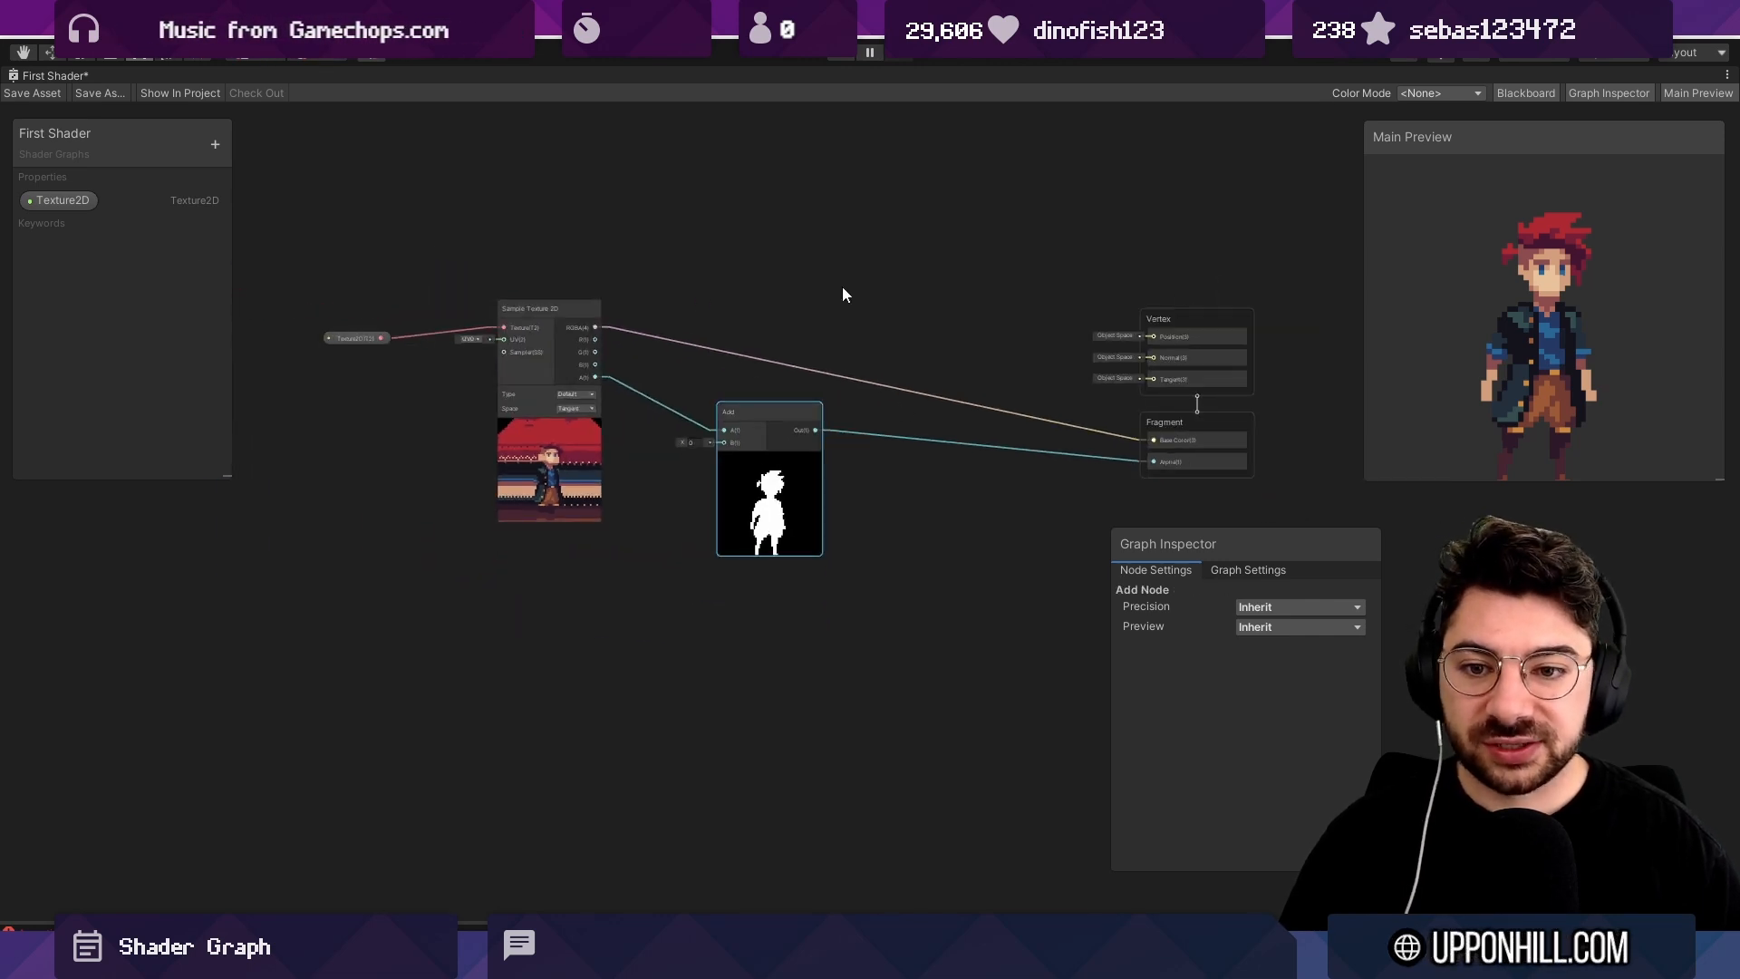
{"action": "left_click_drag", "start_coordinate": [328, 350], "coordinate": [356, 328]}
{"action": "left_click", "coordinate": [1220, 401]}
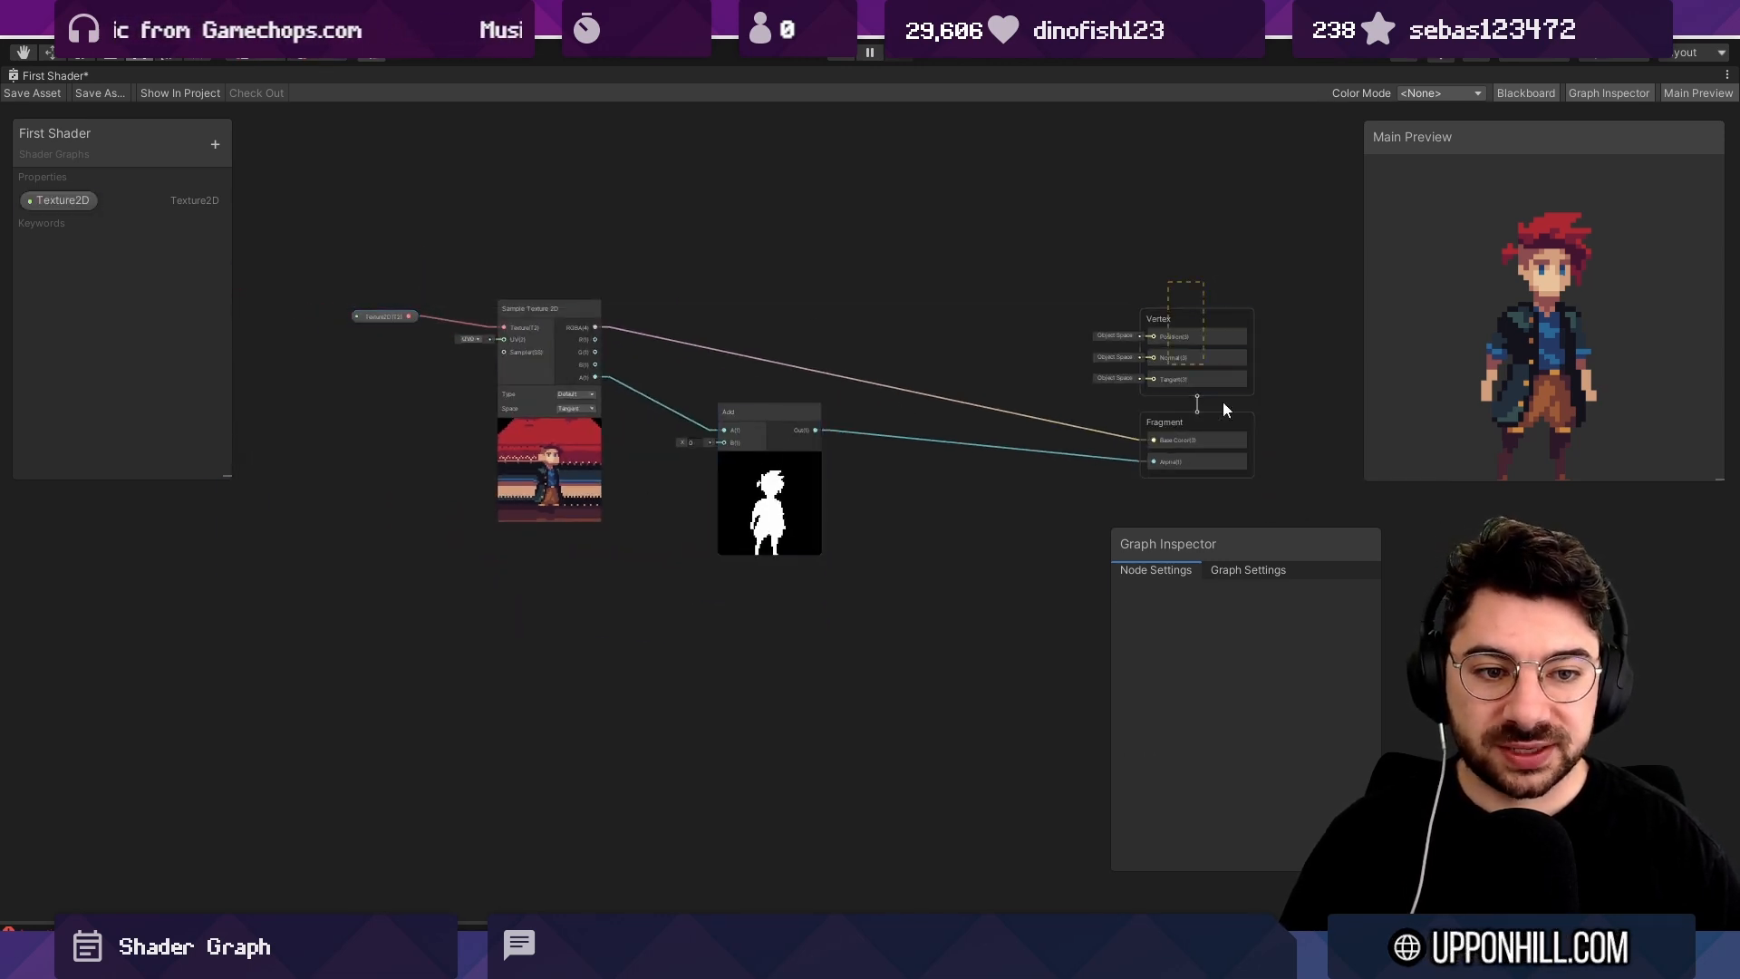
{"action": "left_click_drag", "start_coordinate": [1225, 331], "coordinate": [977, 288]}
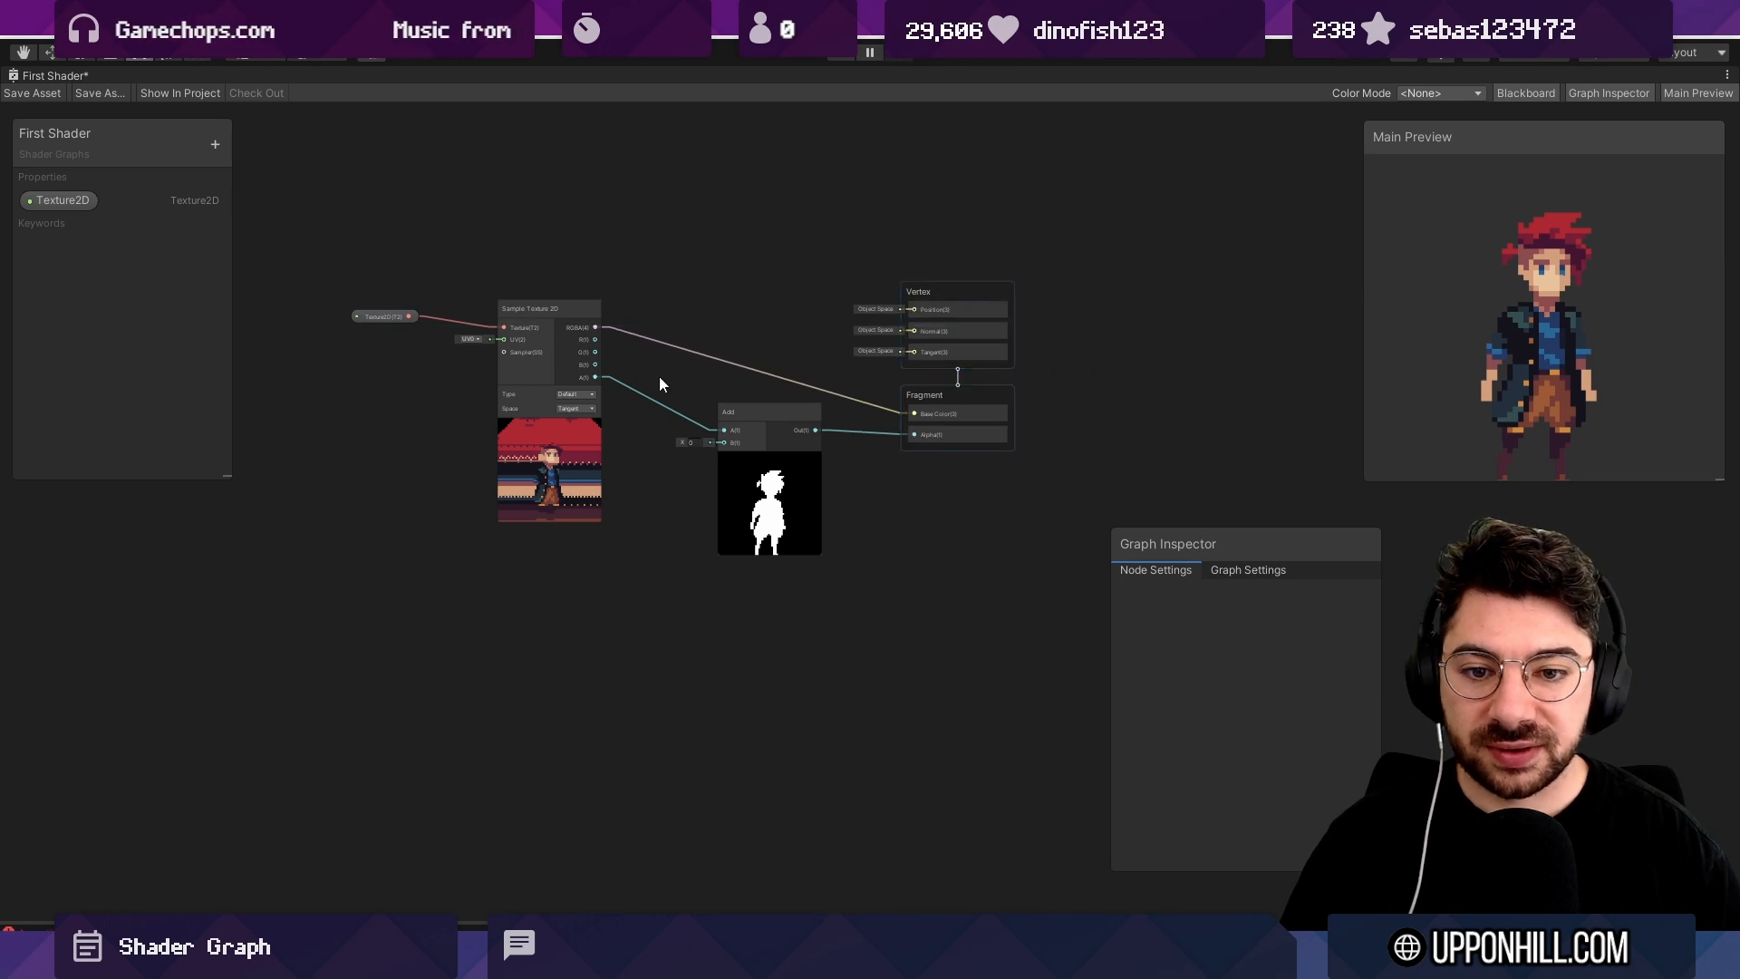
{"action": "scroll", "coordinate": [694, 373], "scroll_direction": "up", "scroll_amount": 2}
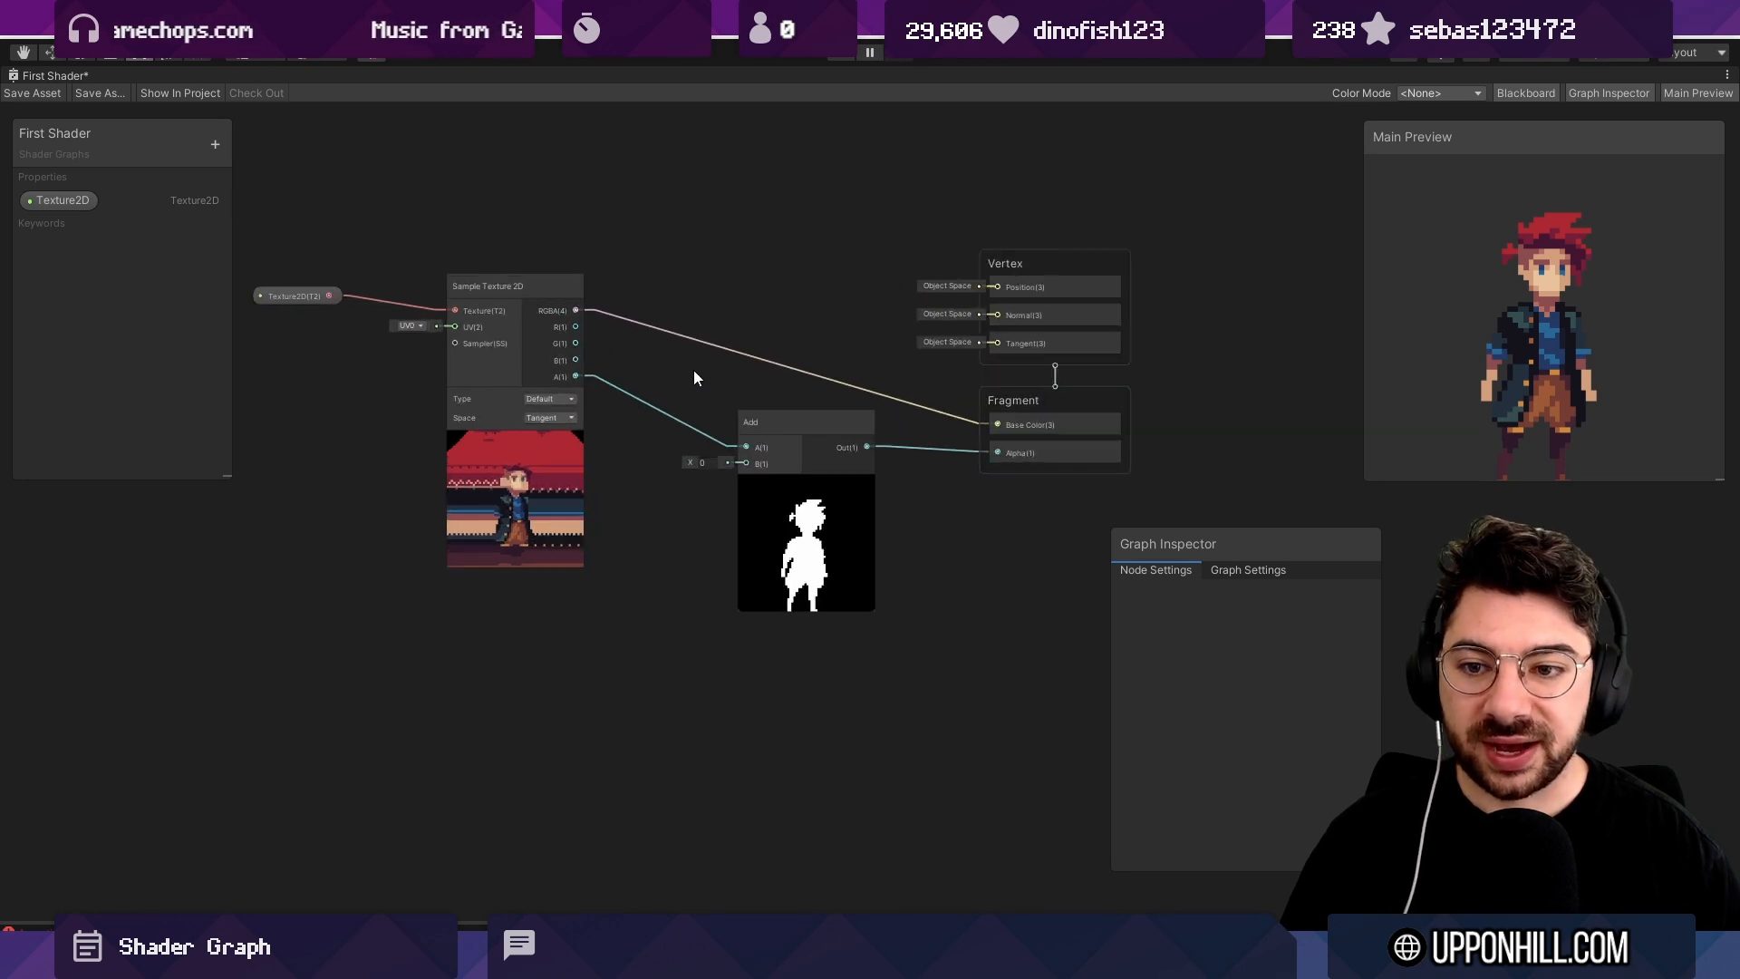
Save the shader graph asset and return from the maximized graph to the Scene view.
{"action": "right_click", "coordinate": [39, 75]}
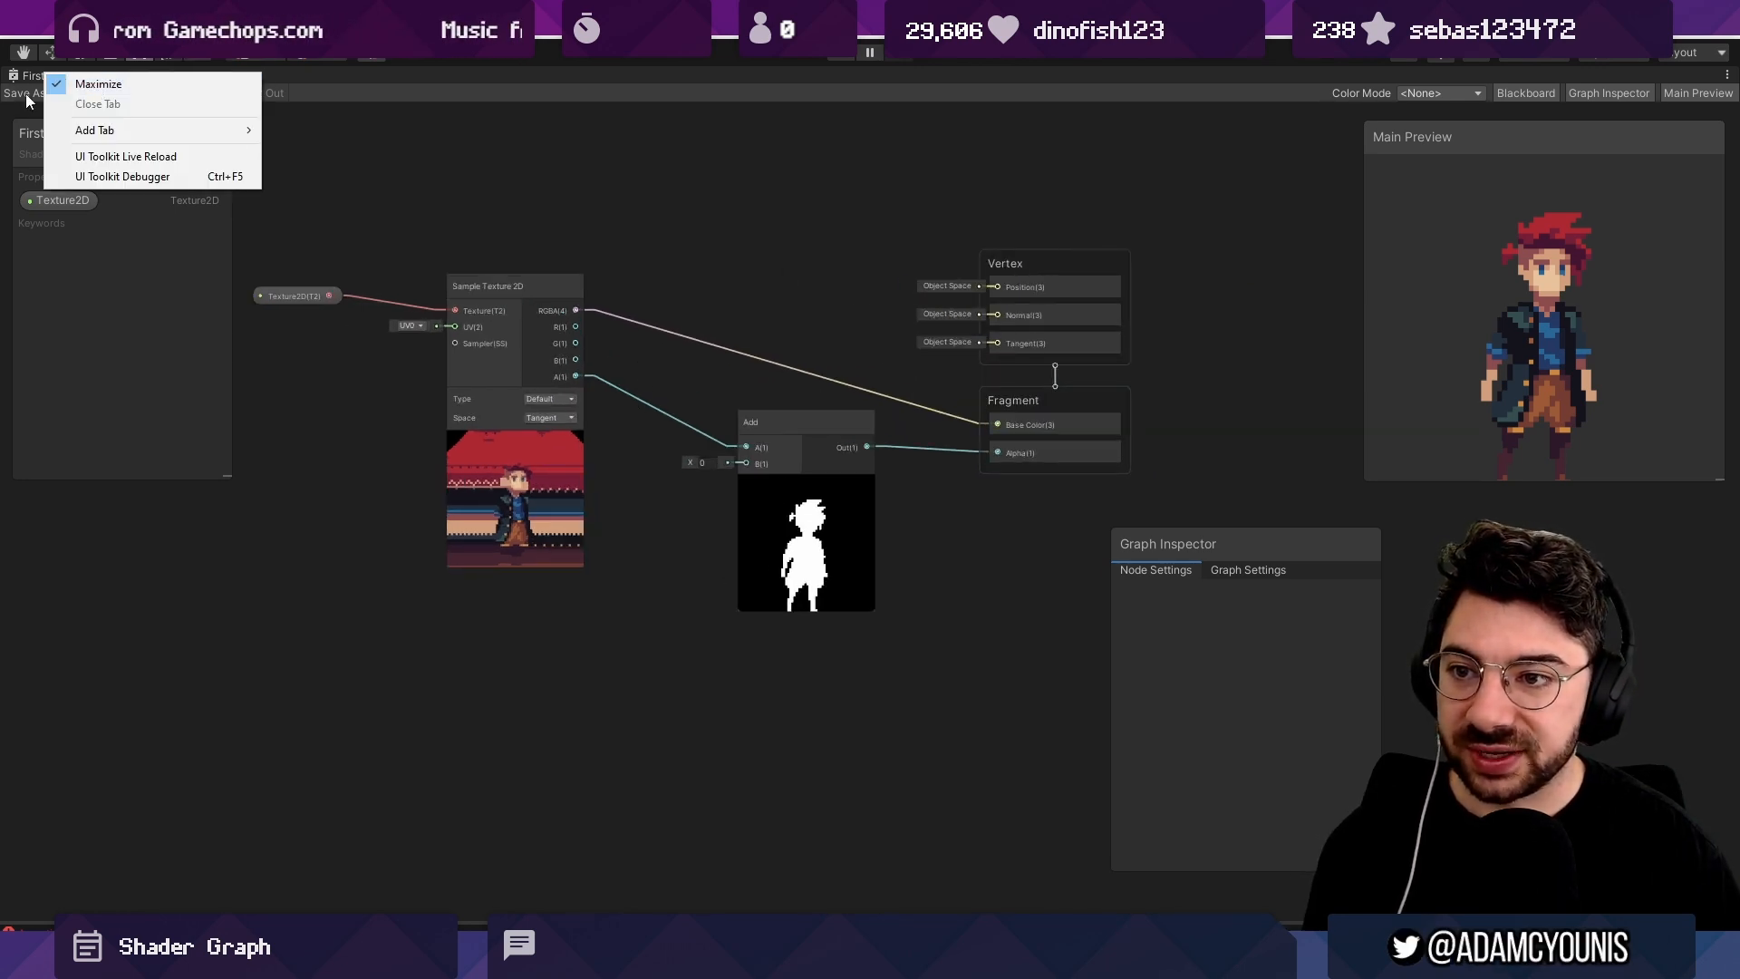
{"action": "left_click", "coordinate": [28, 95]}
{"action": "right_click", "coordinate": [35, 78]}
{"action": "left_click", "coordinate": [56, 86]}
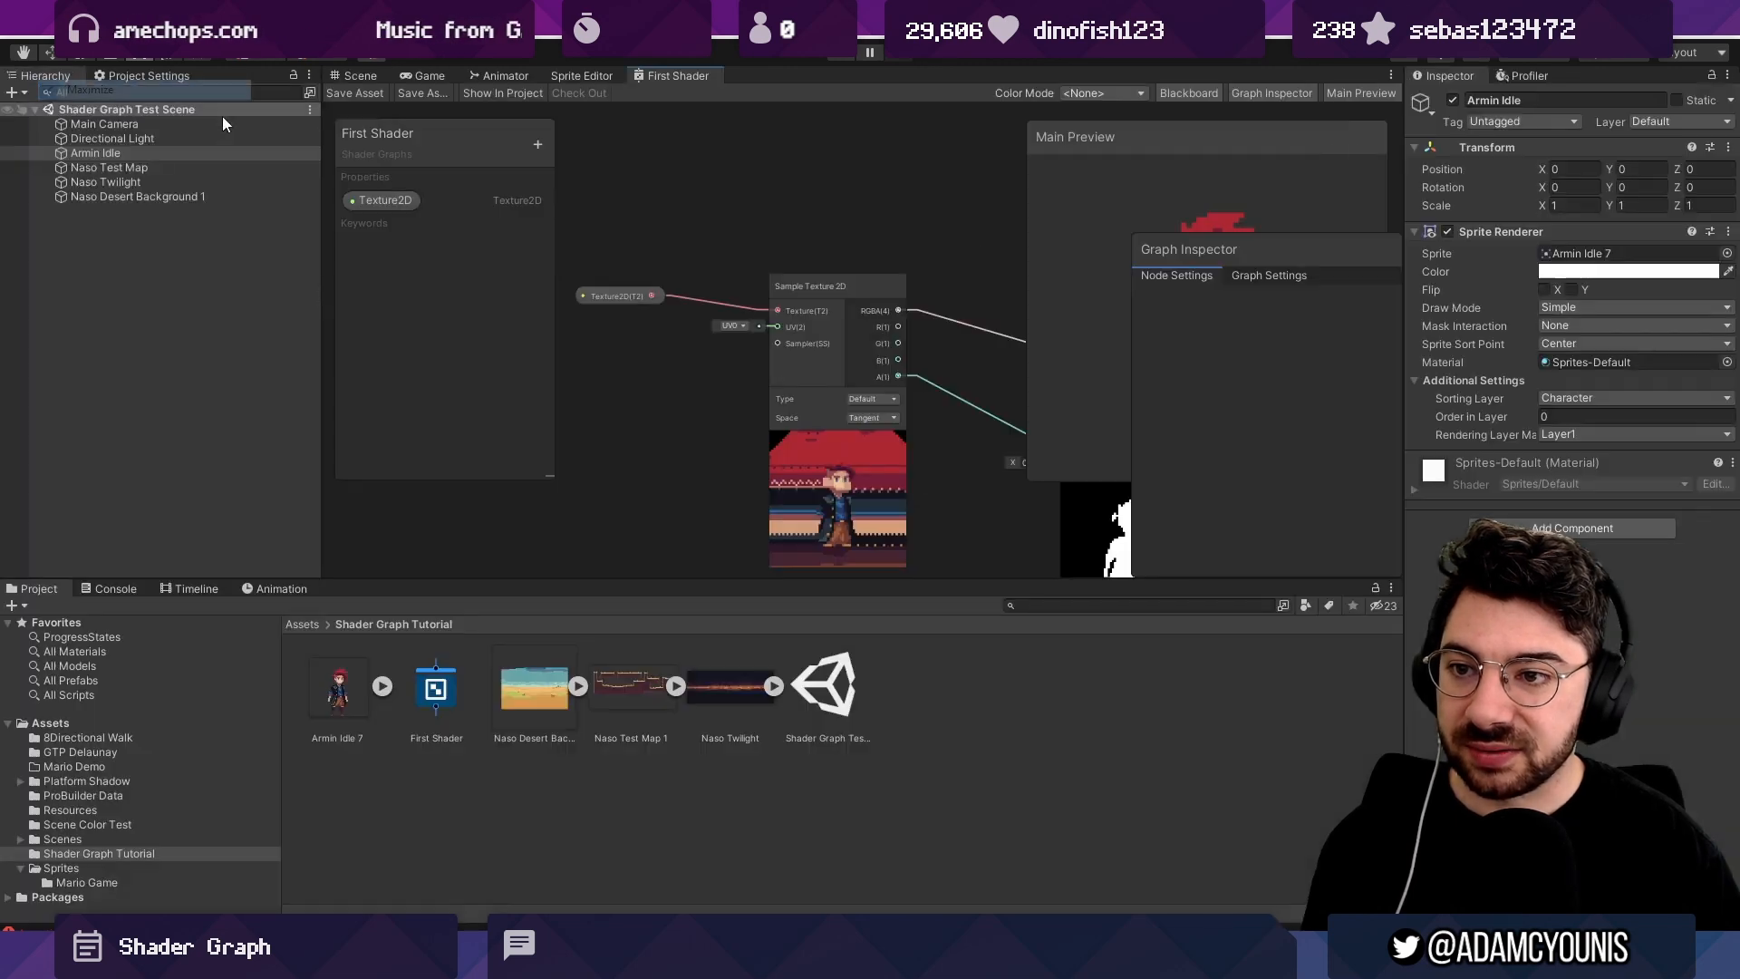
{"action": "left_click", "coordinate": [353, 76]}
{"action": "scroll", "coordinate": [734, 361], "scroll_direction": "up", "scroll_amount": 5}
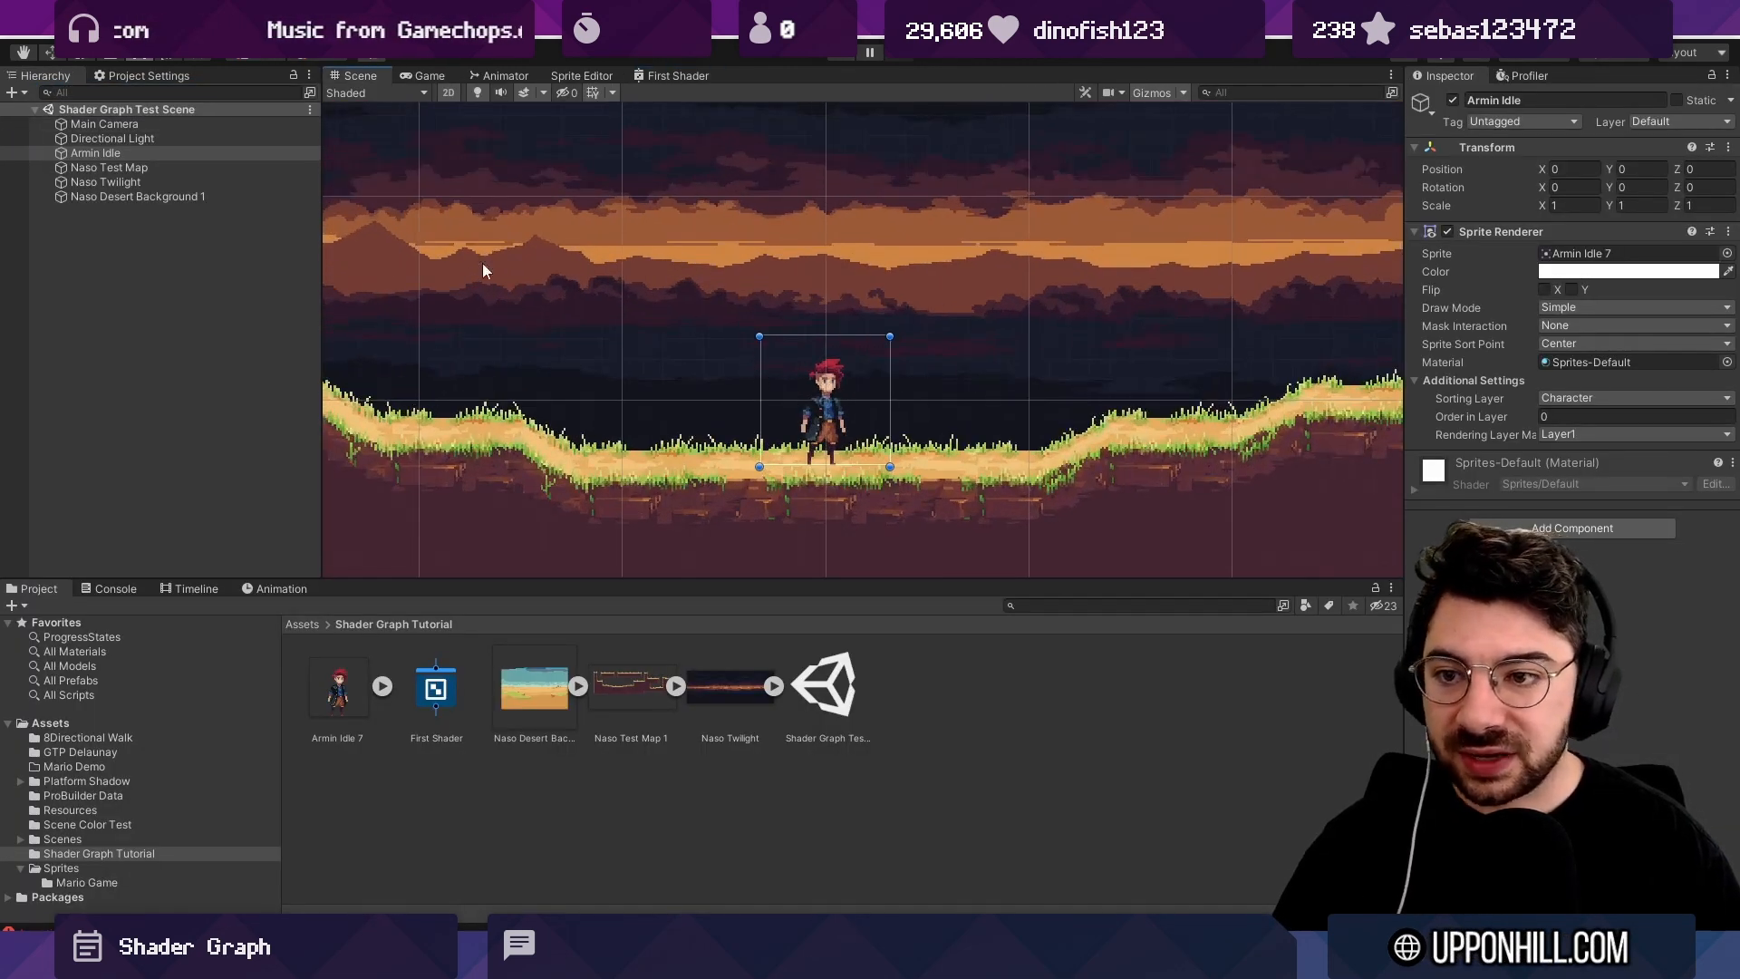
Inspect the First Shader asset and locate the Material setting on Armin Idle's Sprite Renderer.
{"action": "left_click", "coordinate": [436, 688]}
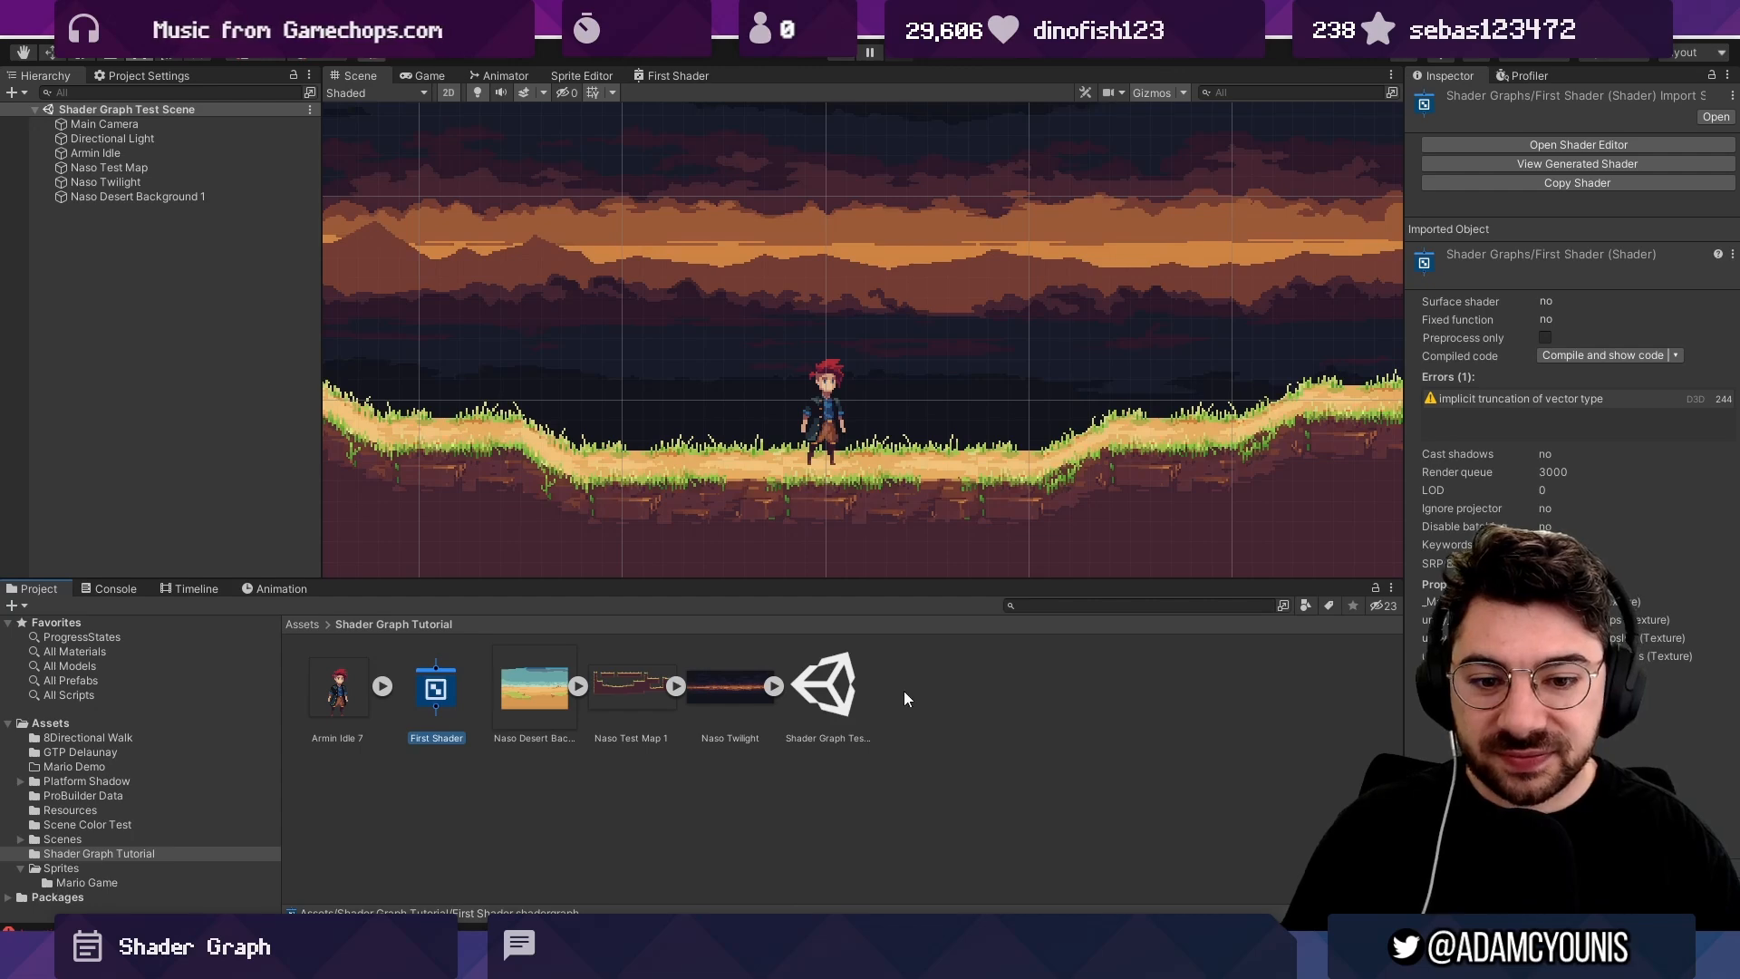
{"action": "left_click", "coordinate": [127, 154]}
{"action": "scroll", "coordinate": [828, 434], "scroll_direction": "up", "scroll_amount": 5}
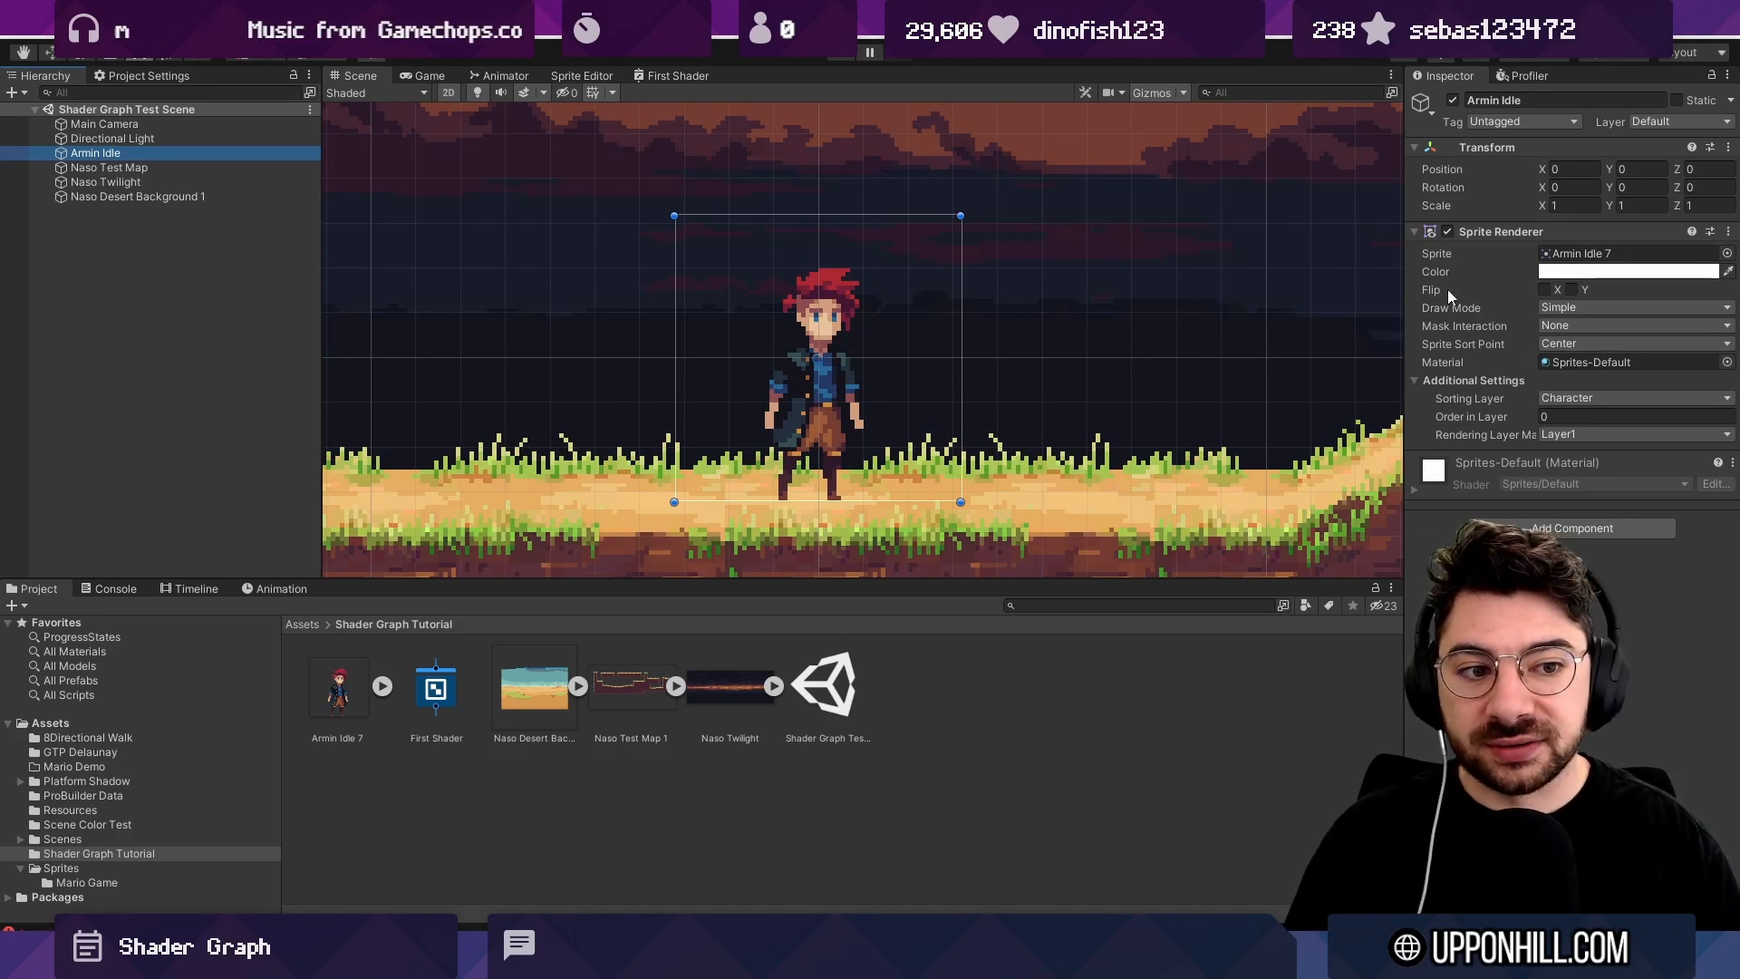
{"action": "left_click", "coordinate": [1500, 362]}
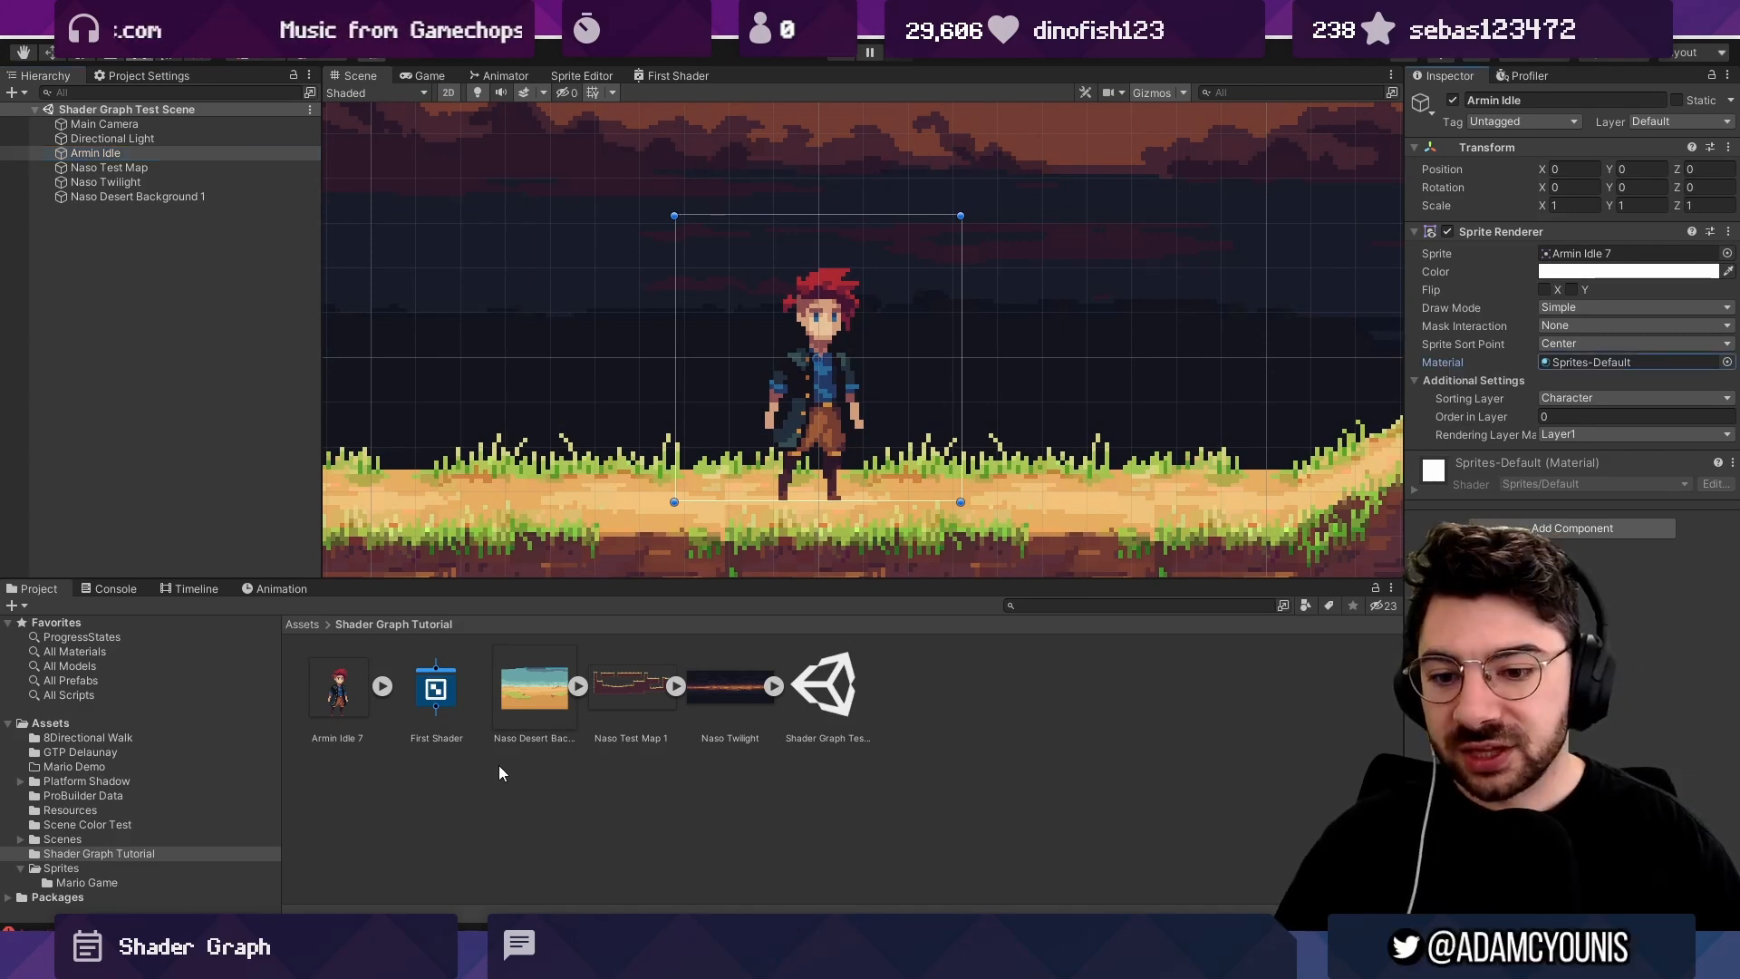
Create a material named Character Material in the Shader Graph Tutorial folder and apply First Shader to it.
{"action": "right_click", "coordinate": [922, 678]}
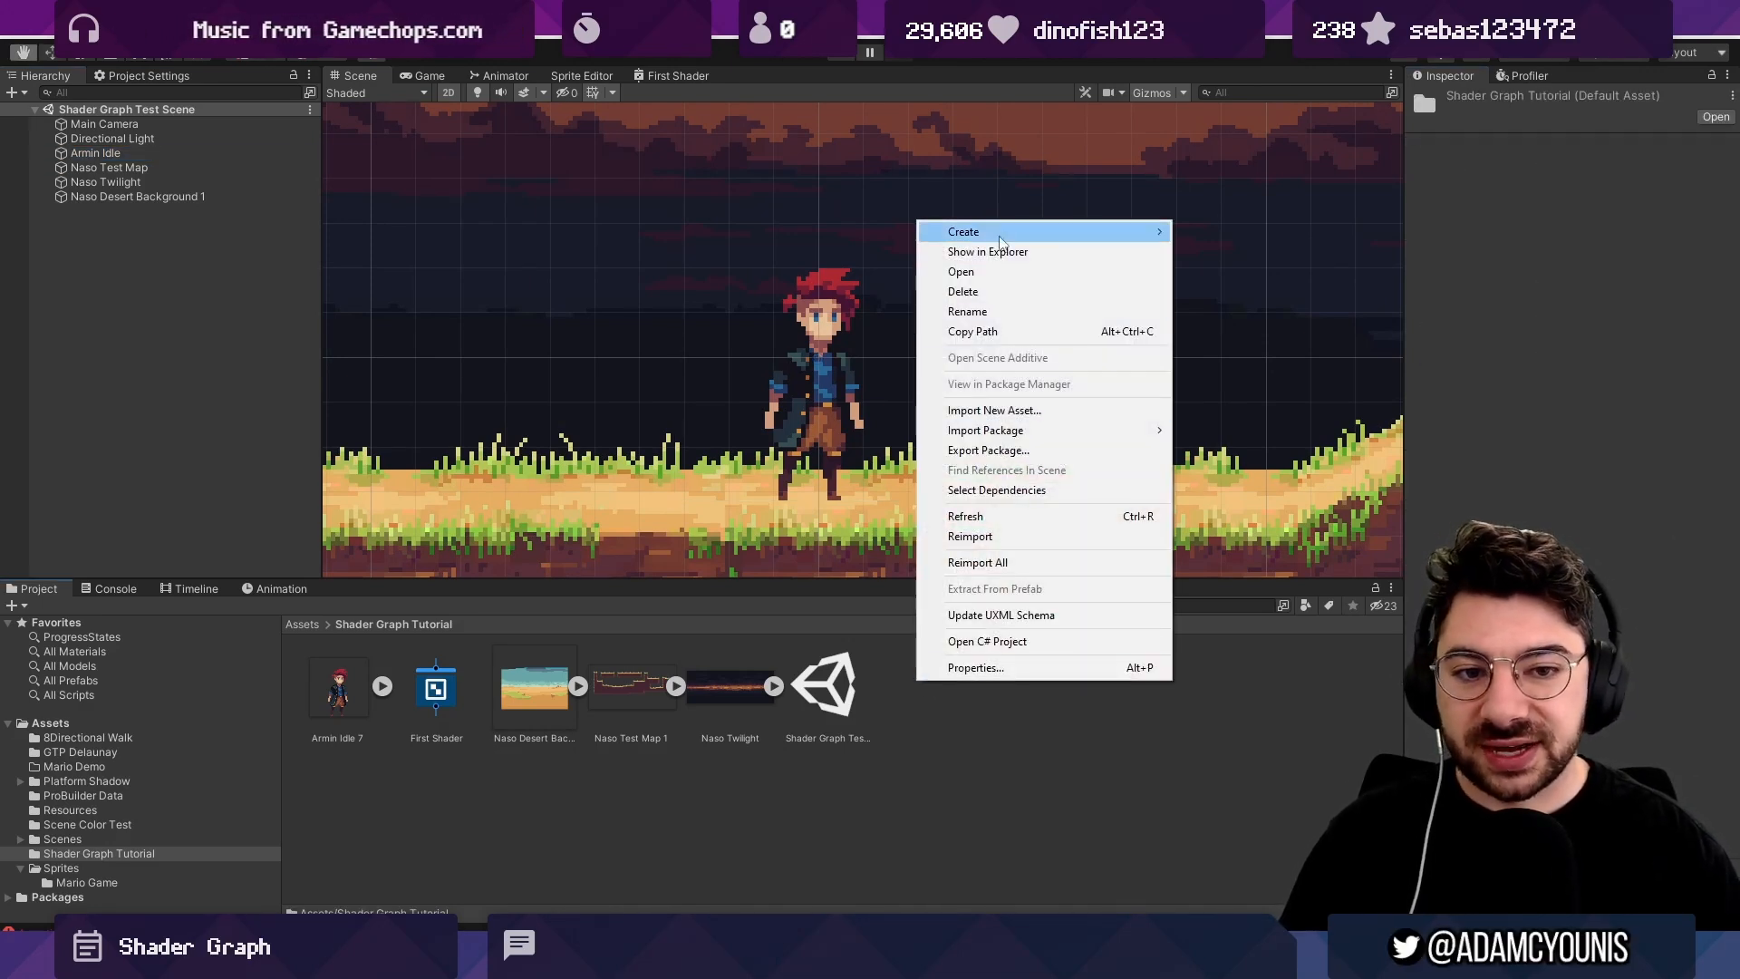
{"action": "mouse_move", "coordinate": [1042, 232]}
{"action": "left_click", "coordinate": [1234, 503]}
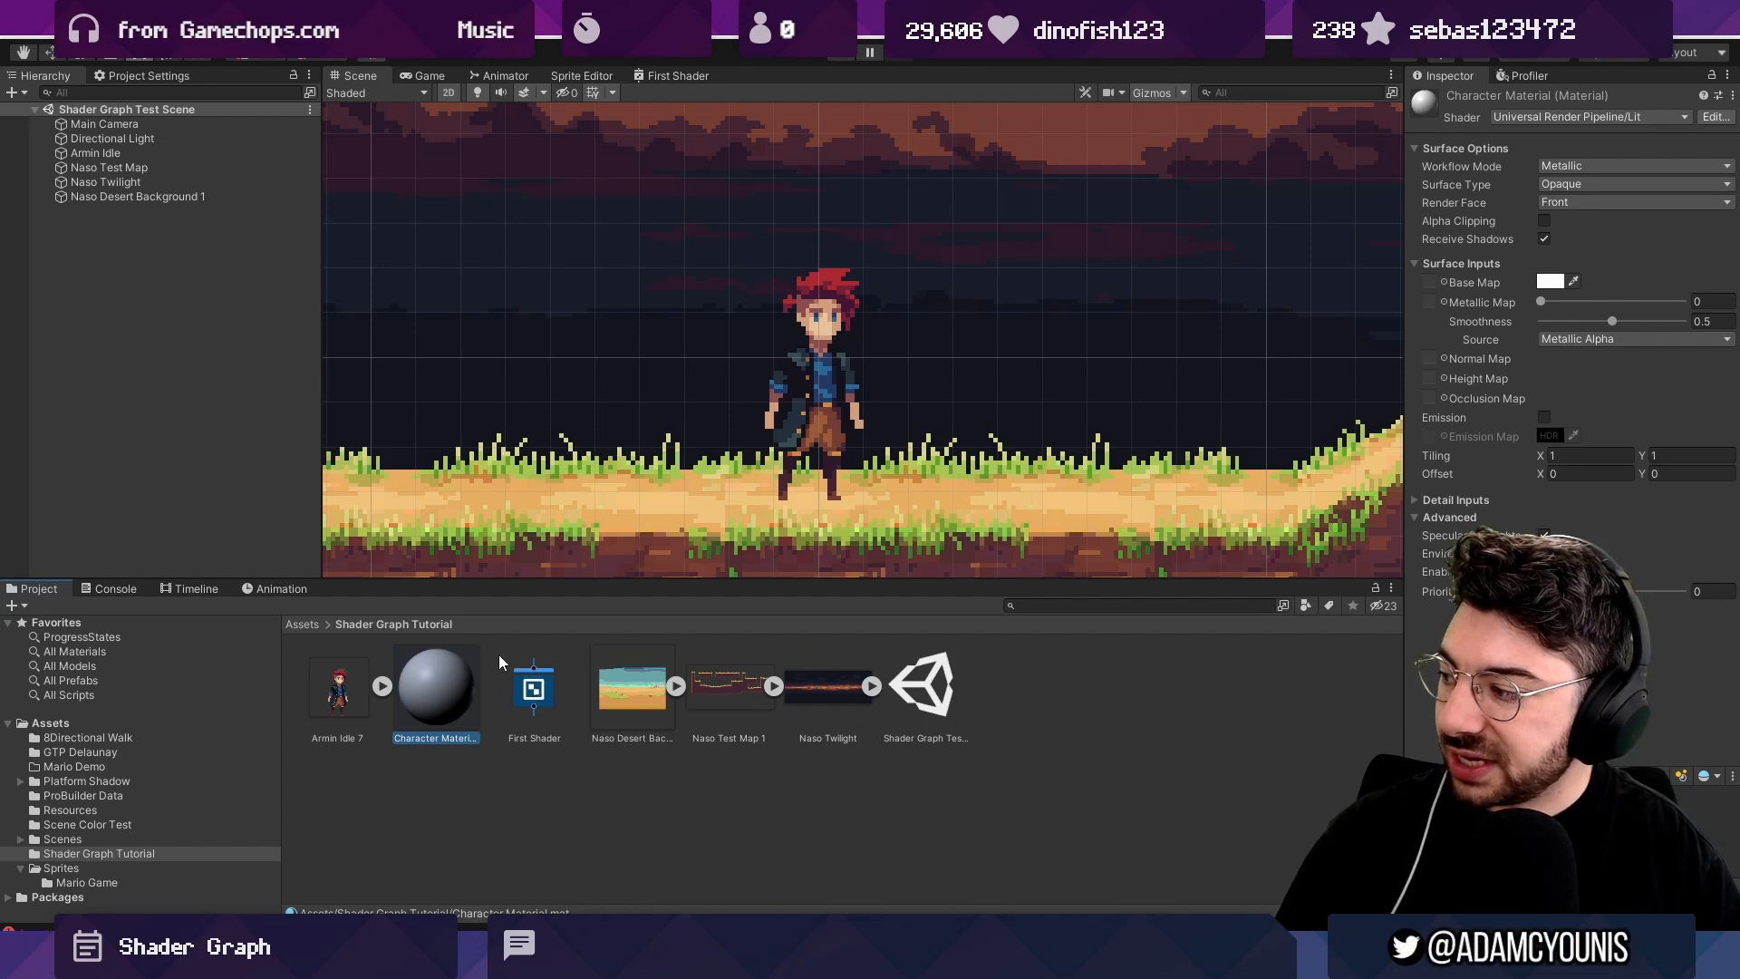
{"action": "left_click_drag", "start_coordinate": [549, 676], "coordinate": [438, 677]}
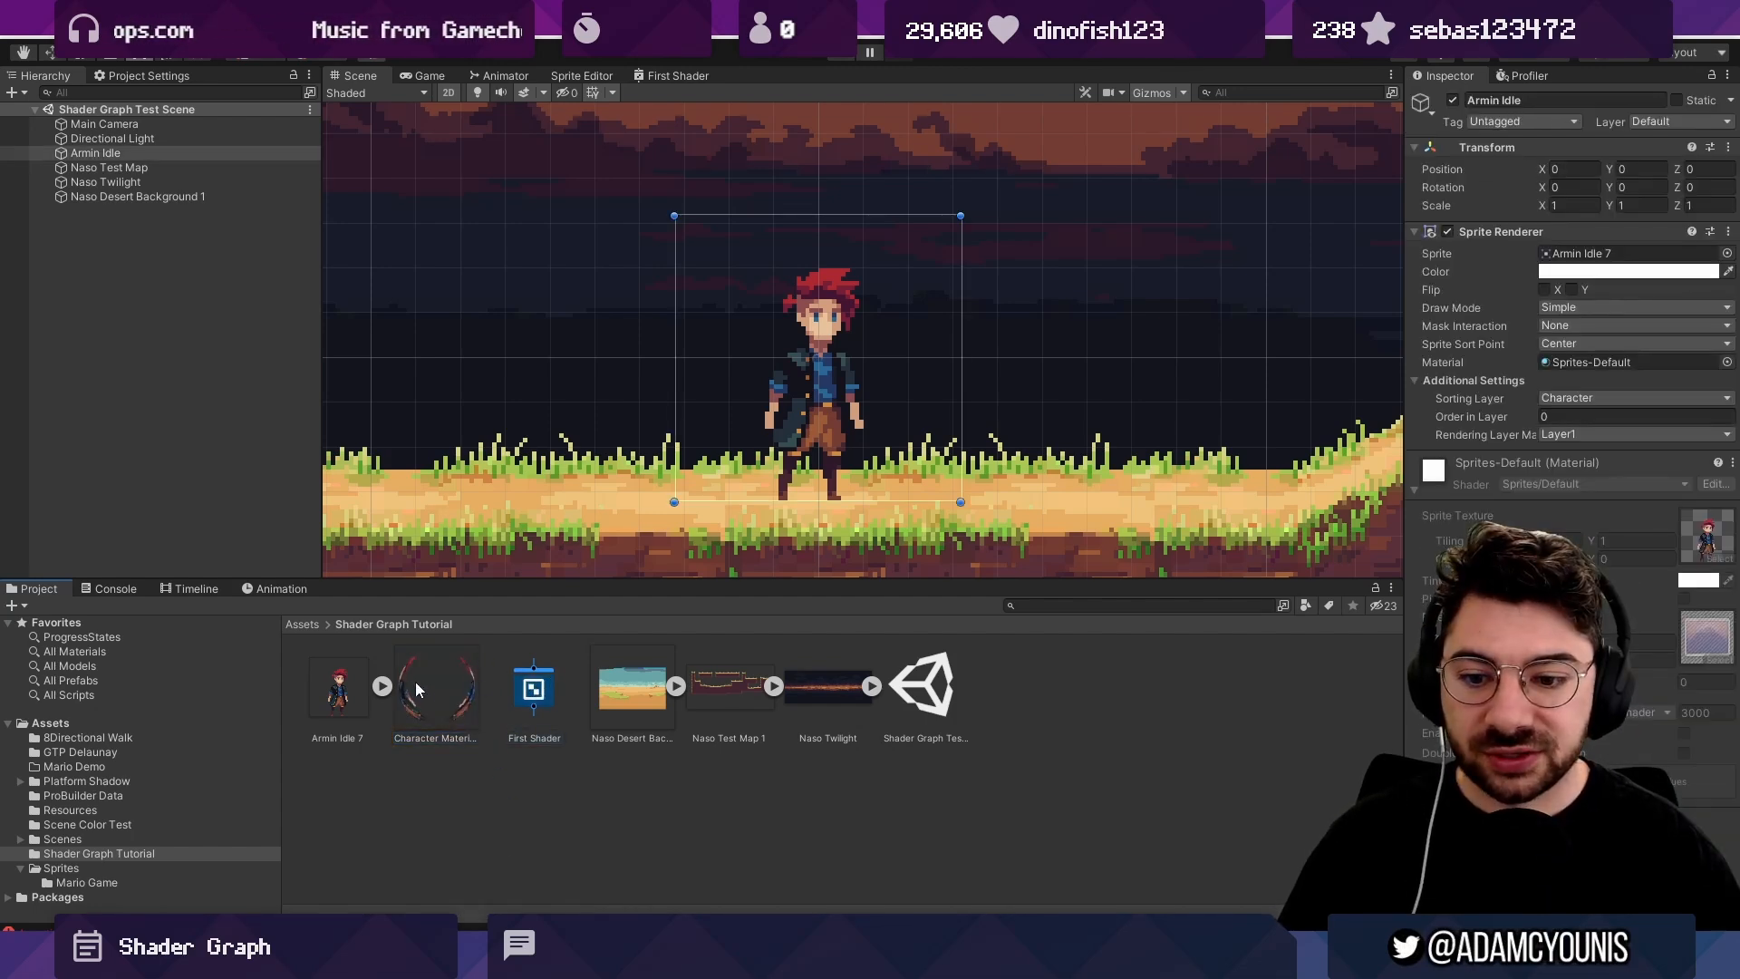
Assign Character Material to Armin Idle's Sprite Renderer, collapse Additional Settings and check the character in the scene.
{"action": "left_click_drag", "start_coordinate": [415, 681], "coordinate": [1584, 364]}
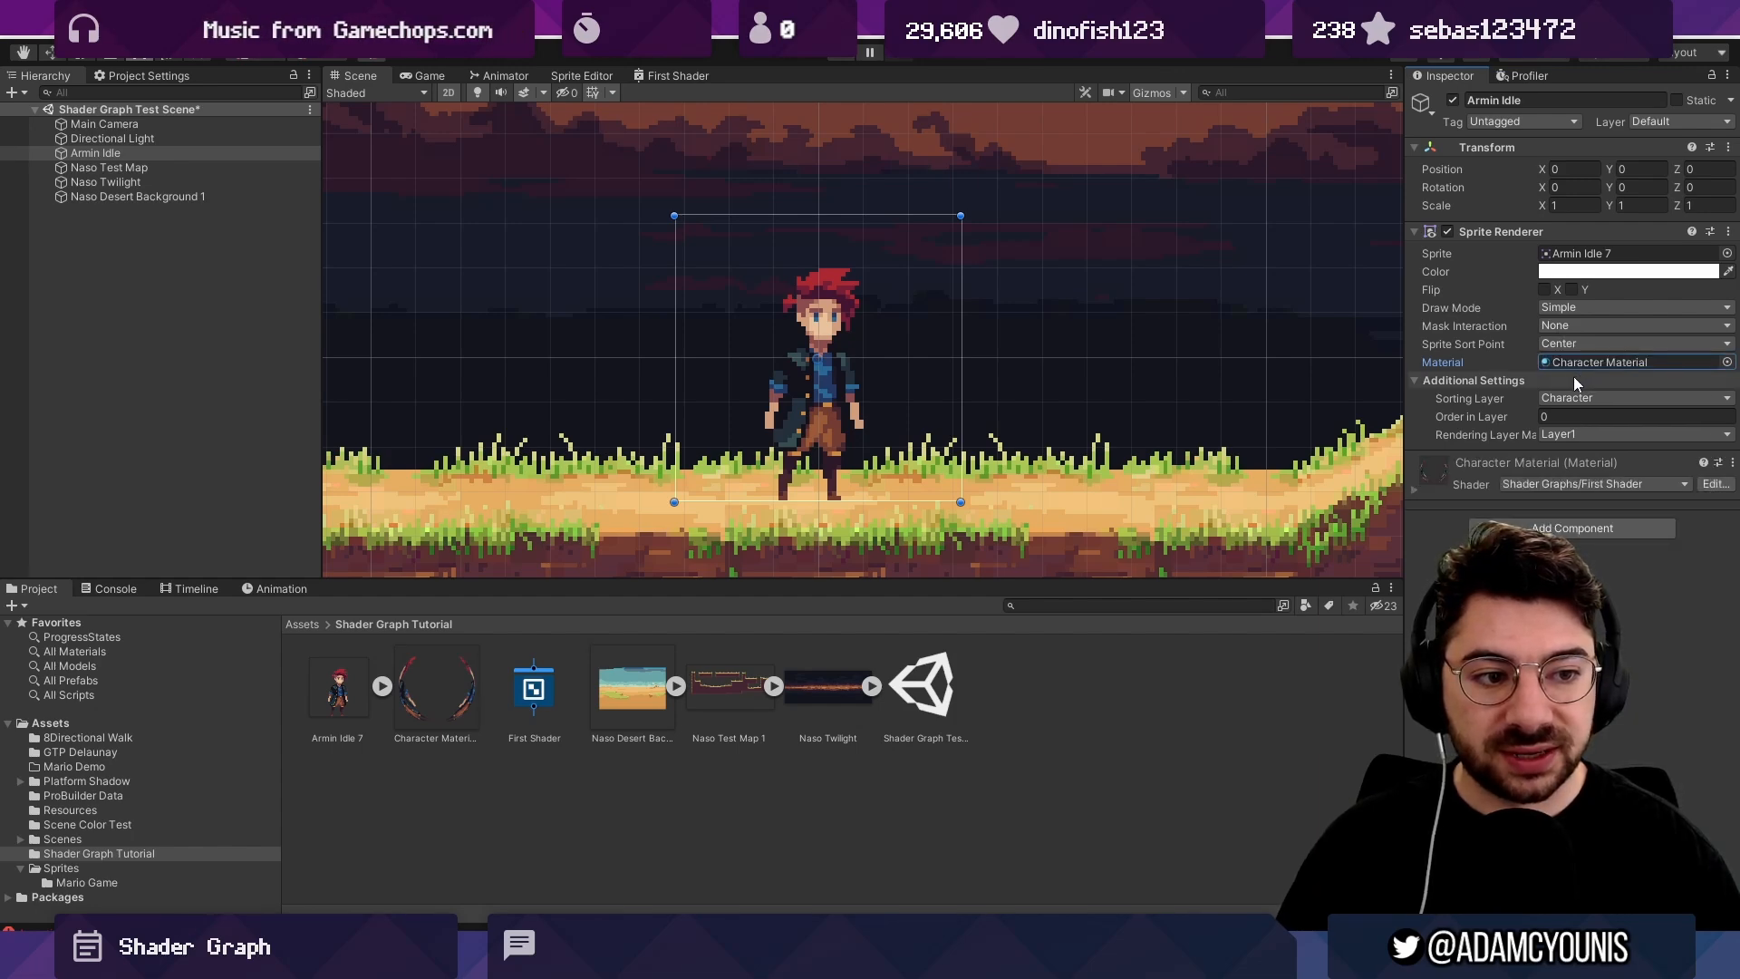
{"action": "left_click", "coordinate": [1418, 381]}
{"action": "scroll", "coordinate": [739, 401], "scroll_direction": "down", "scroll_amount": 5}
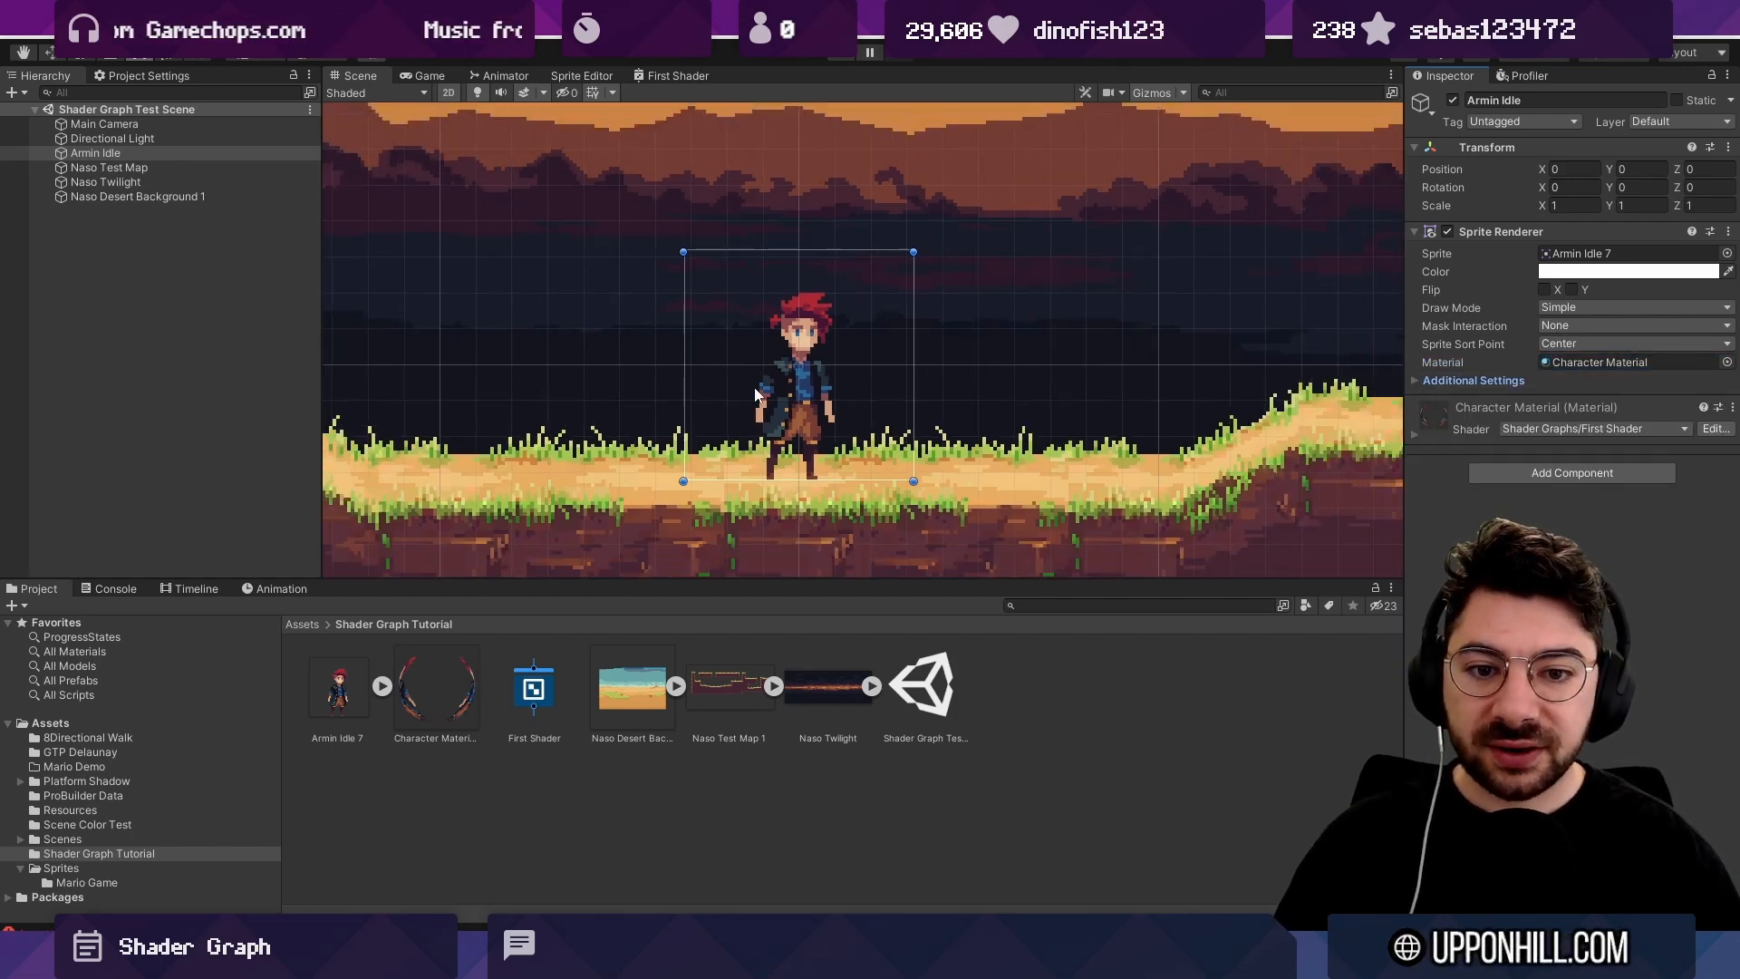
{"action": "middle_click_drag", "start_coordinate": [791, 377], "coordinate": [759, 373]}
{"action": "scroll", "coordinate": [760, 373], "scroll_direction": "up", "scroll_amount": 6}
{"action": "scroll", "coordinate": [760, 373], "scroll_direction": "up", "scroll_amount": 1}
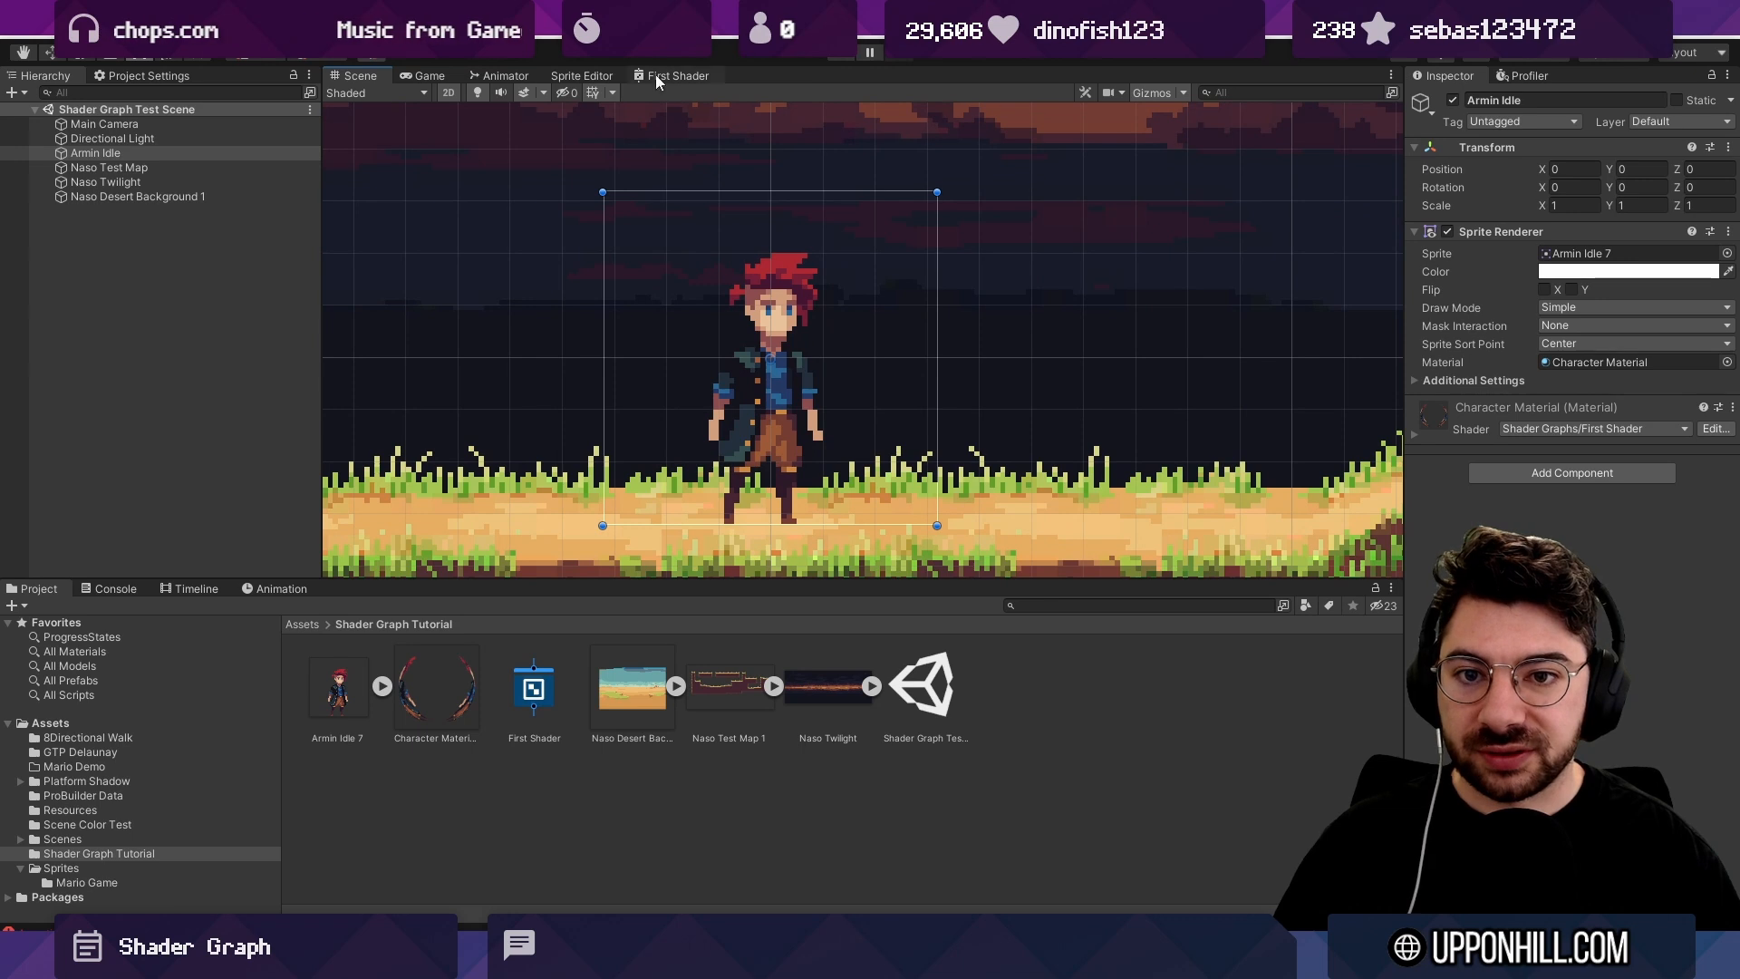
Dock the First Shader graph beside the Scene view and widen the Scene view toward the Hierarchy.
{"action": "left_click_drag", "start_coordinate": [649, 78], "coordinate": [531, 110]}
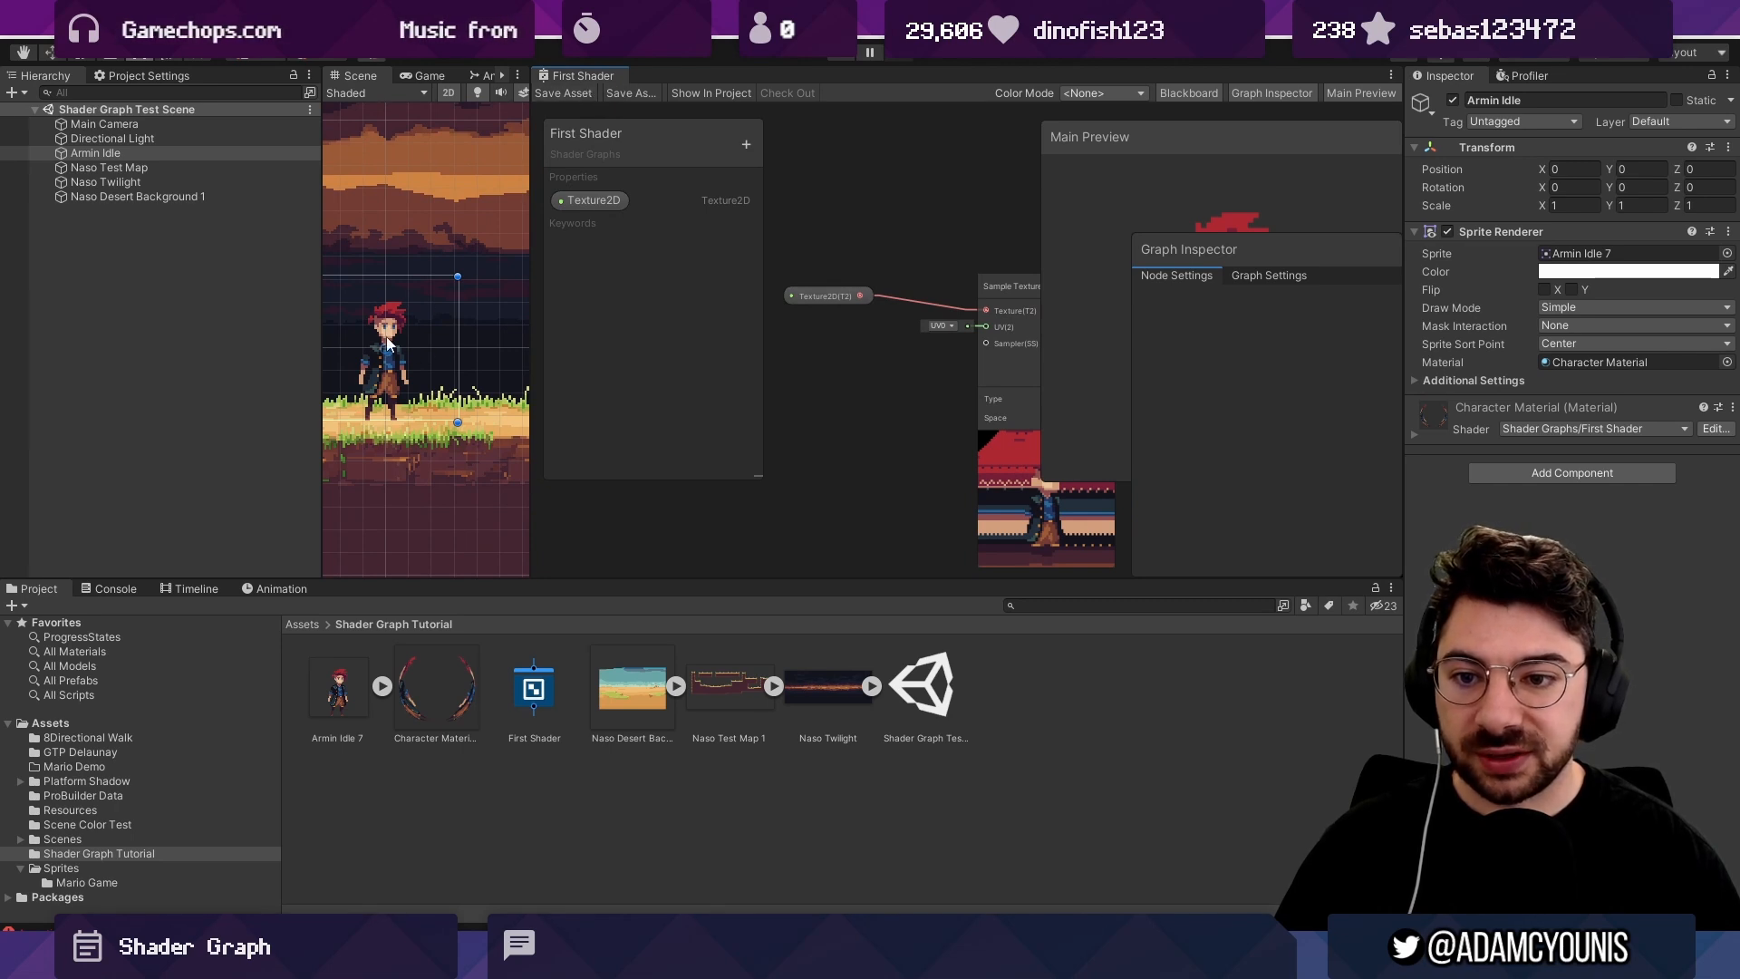
{"action": "left_click_drag", "start_coordinate": [323, 317], "coordinate": [252, 316]}
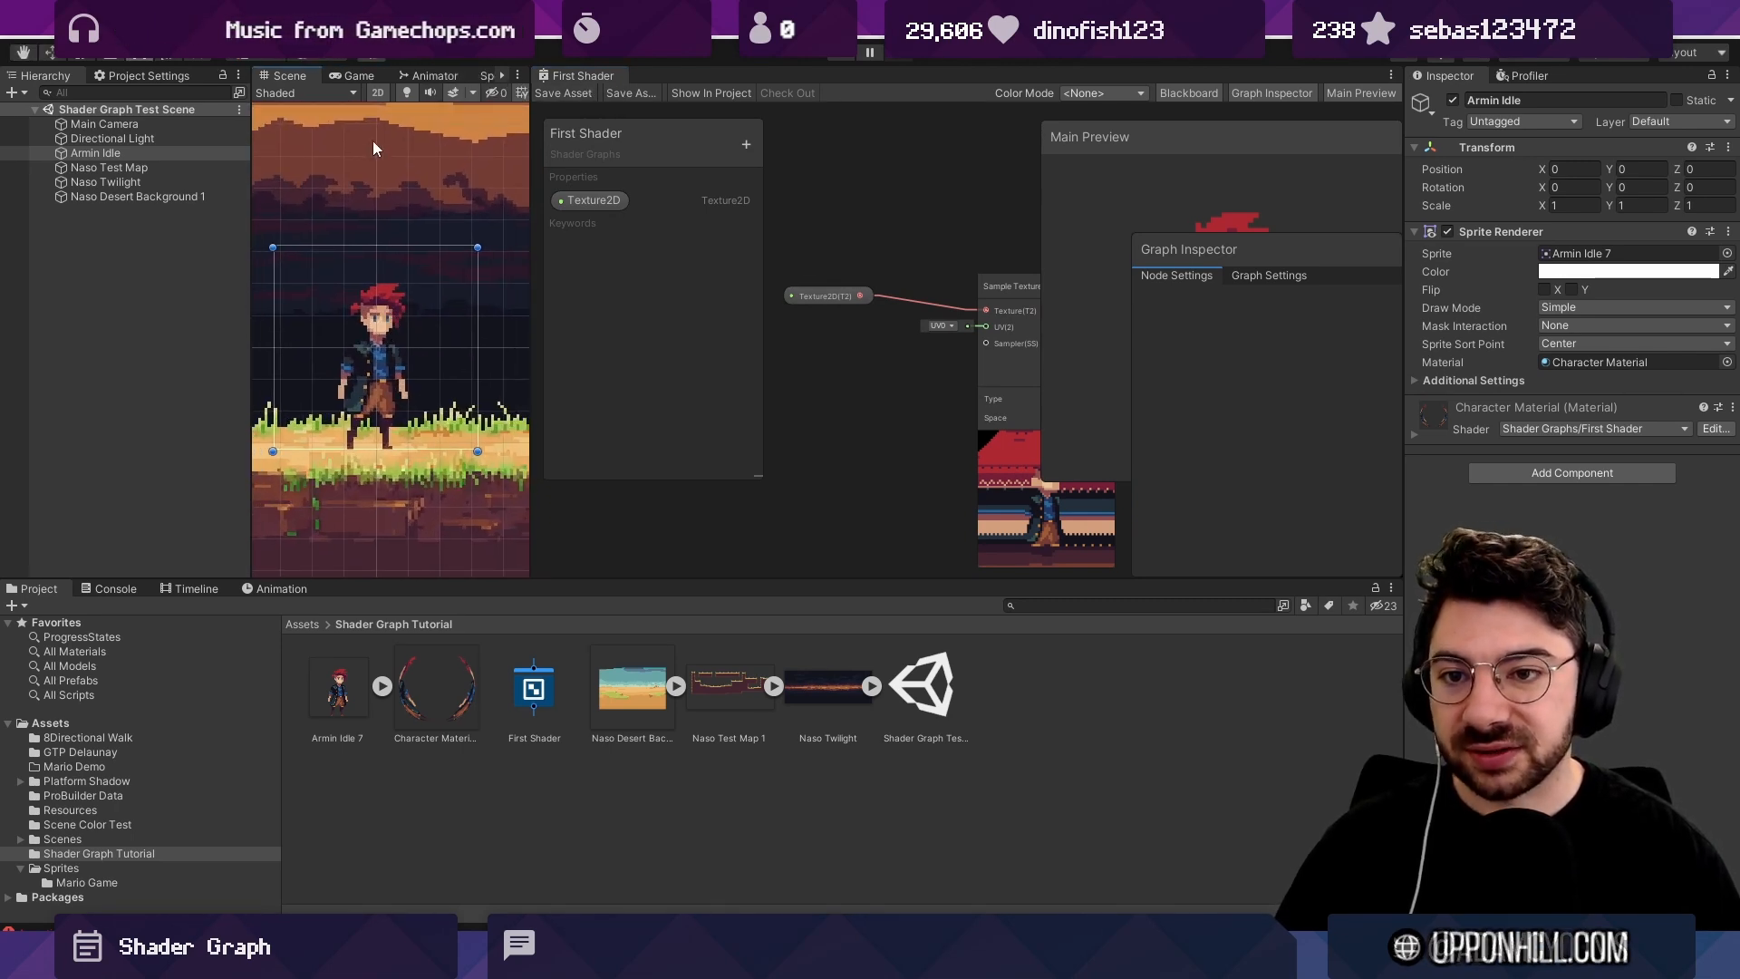
{"action": "middle_click_drag", "start_coordinate": [942, 223], "coordinate": [716, 165]}
{"action": "scroll", "coordinate": [777, 177], "scroll_direction": "up", "scroll_amount": 1}
{"action": "middle_click_drag", "start_coordinate": [1001, 183], "coordinate": [840, 158]}
Maximize the First Shader graph and add a Color node between the Sample Texture 2D node and the master stack.
{"action": "key", "text": "shift+space"}
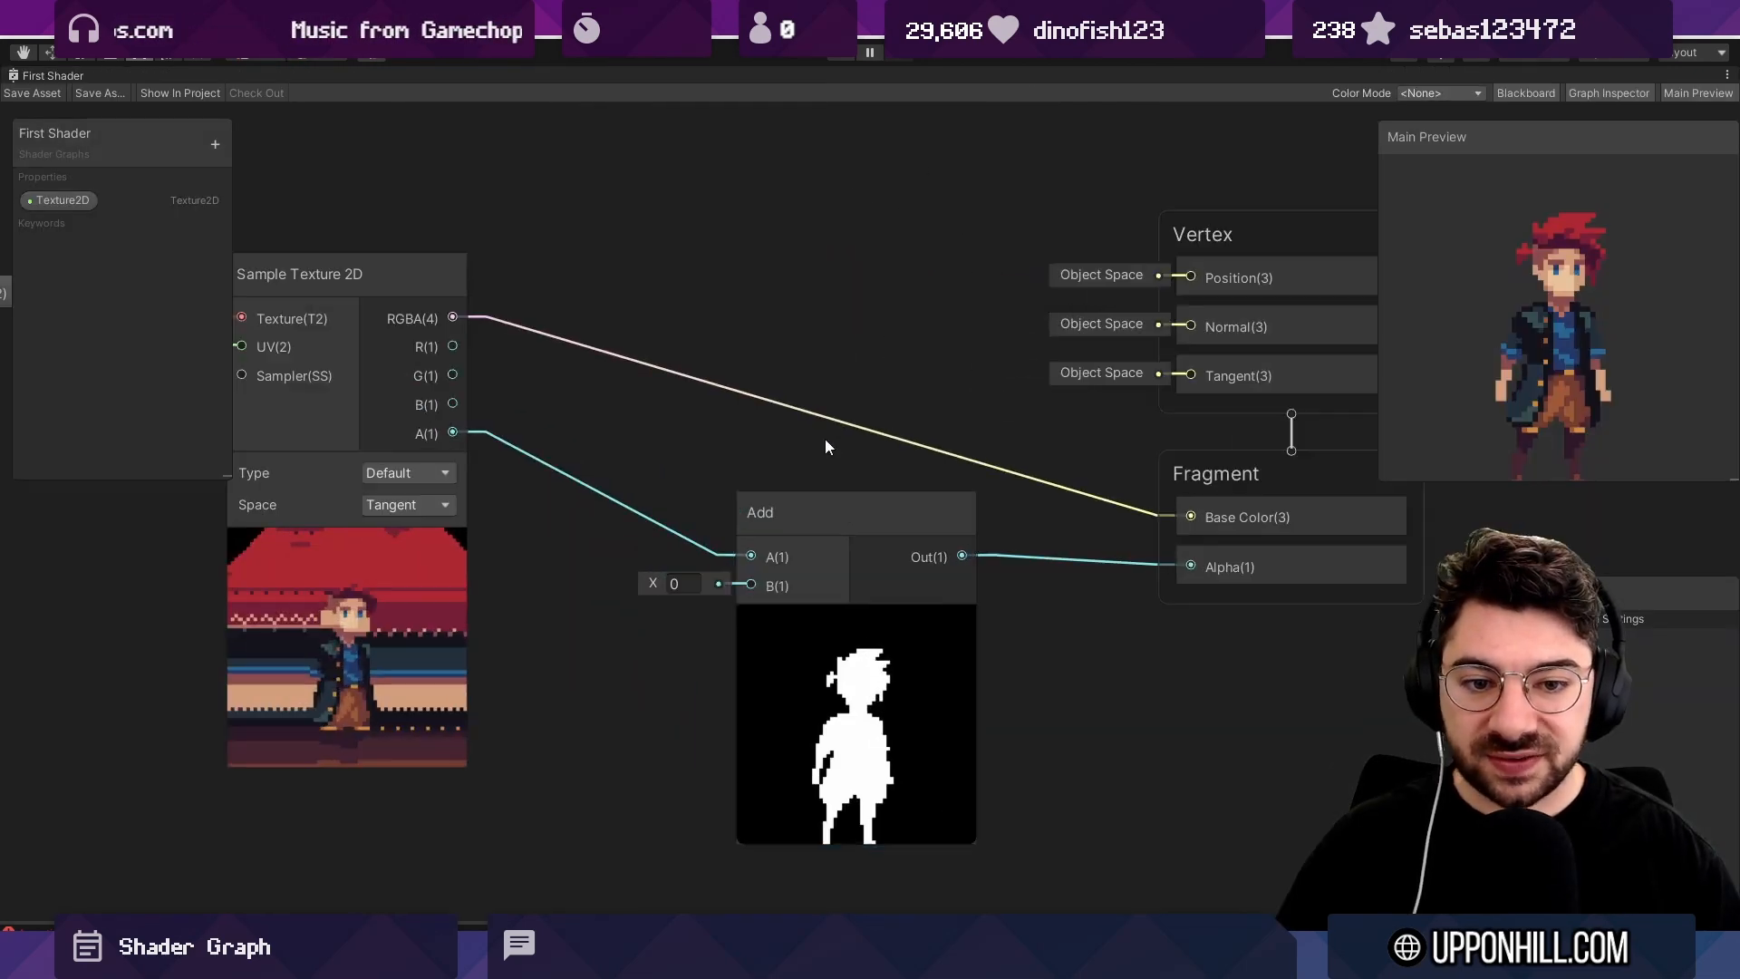
{"action": "right_click", "coordinate": [647, 255]}
{"action": "left_click", "coordinate": [688, 262]}
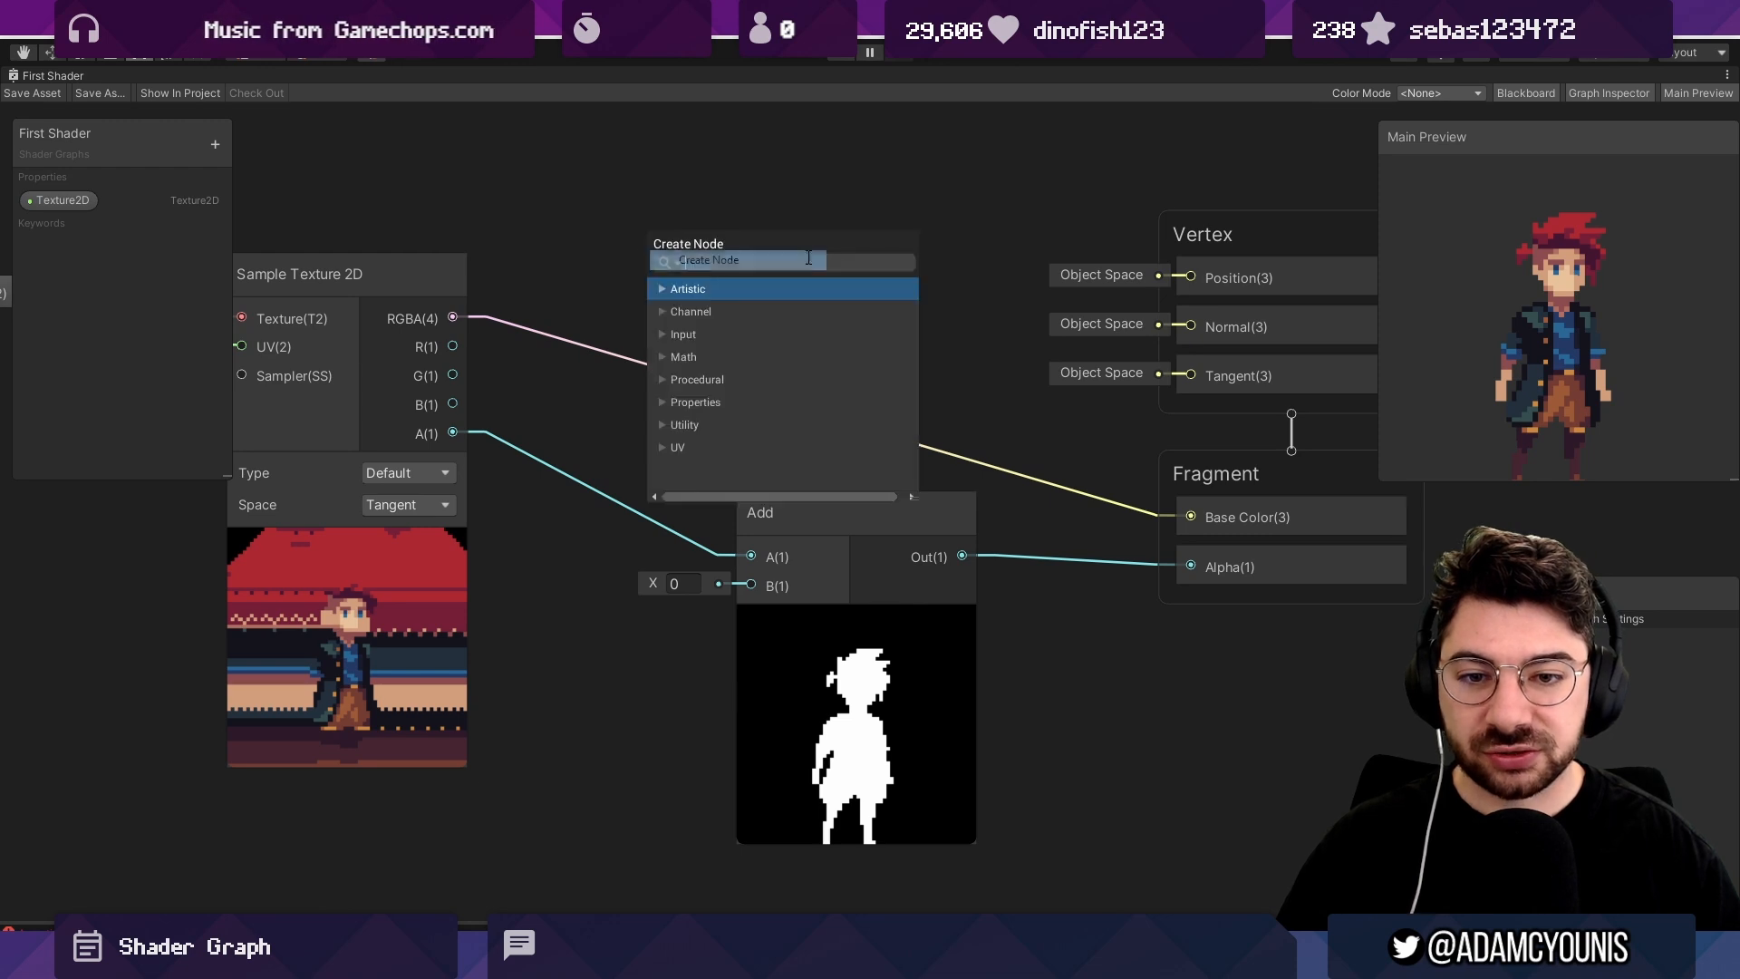
{"action": "type", "text": "color"}
{"action": "key", "text": "Return"}
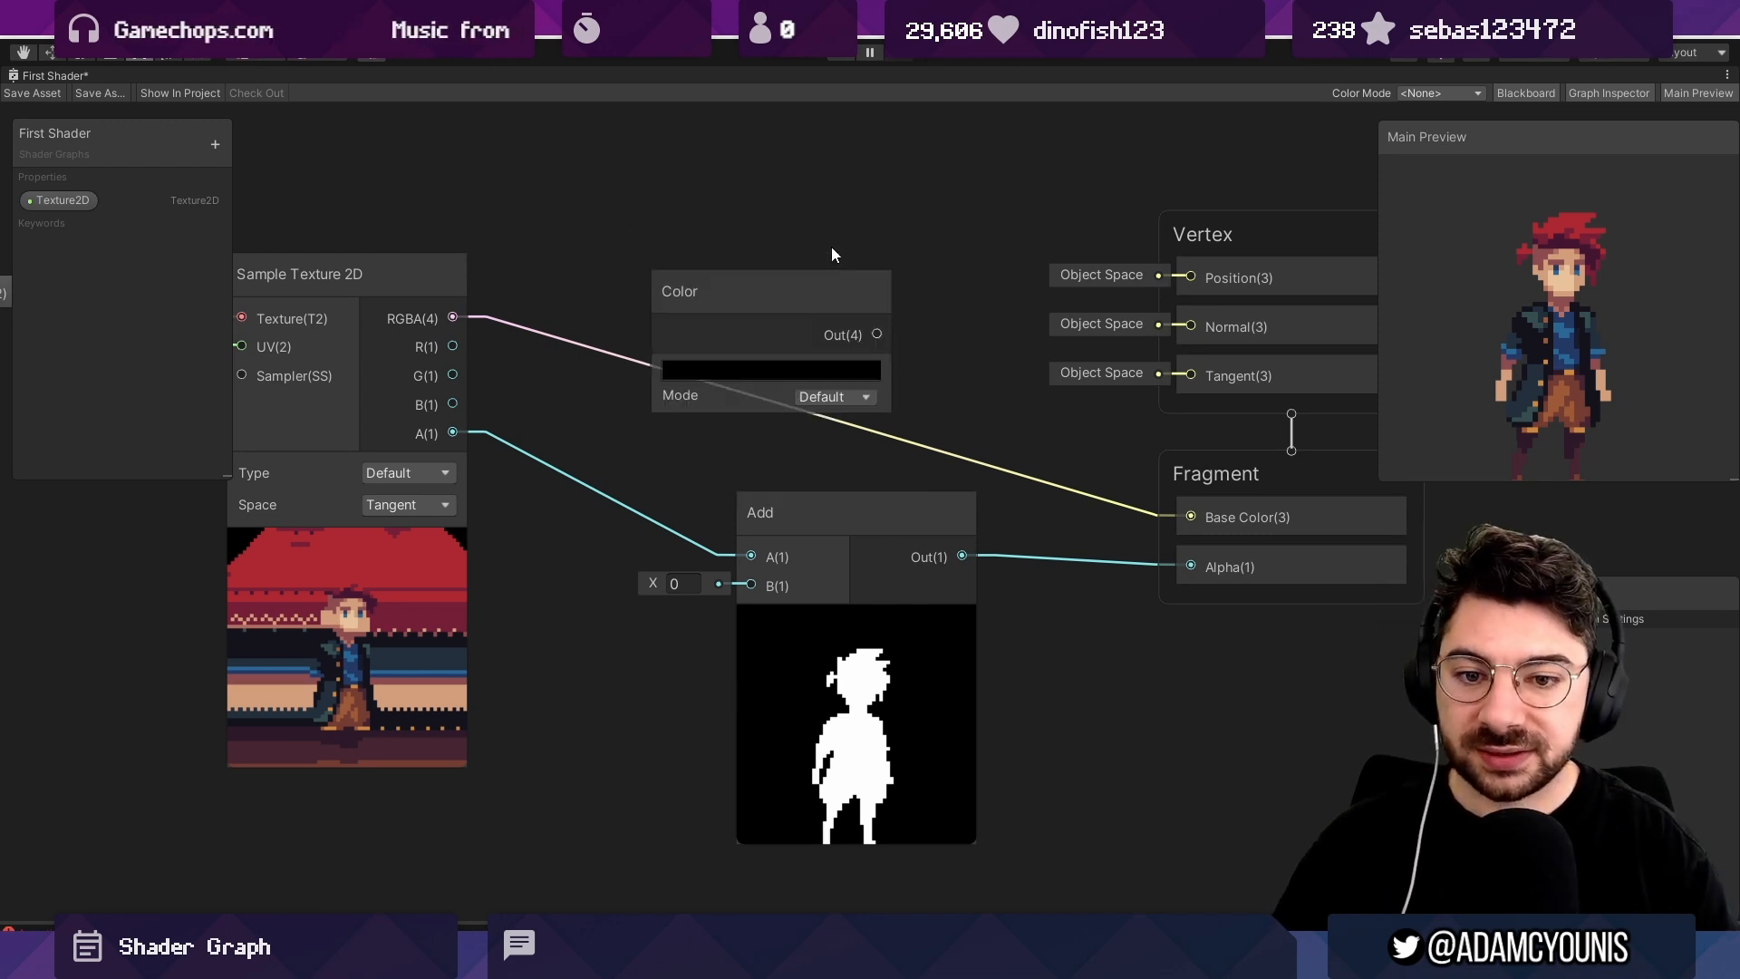
{"action": "left_click_drag", "start_coordinate": [794, 252], "coordinate": [786, 231]}
Set the Color node to opaque red and connect its output to the Fragment Base Color.
{"action": "left_click", "coordinate": [764, 323]}
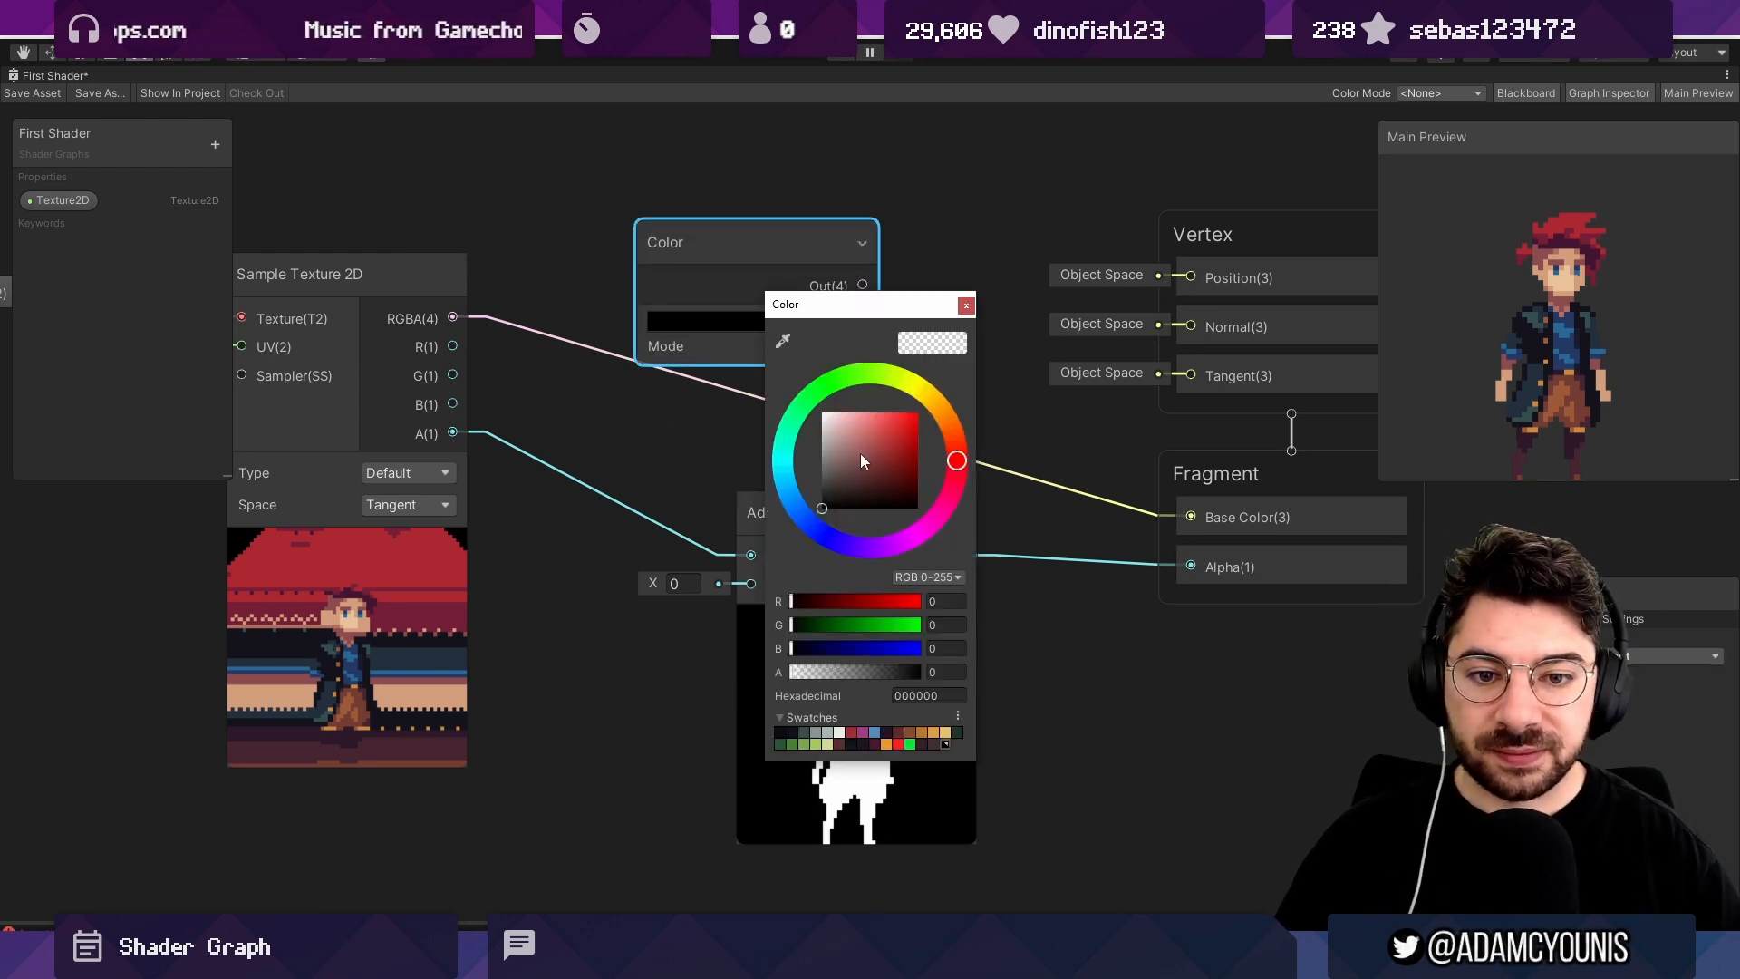
{"action": "left_click", "coordinate": [909, 416]}
{"action": "left_click", "coordinate": [967, 302]}
{"action": "left_click_drag", "start_coordinate": [862, 285], "coordinate": [1186, 519]}
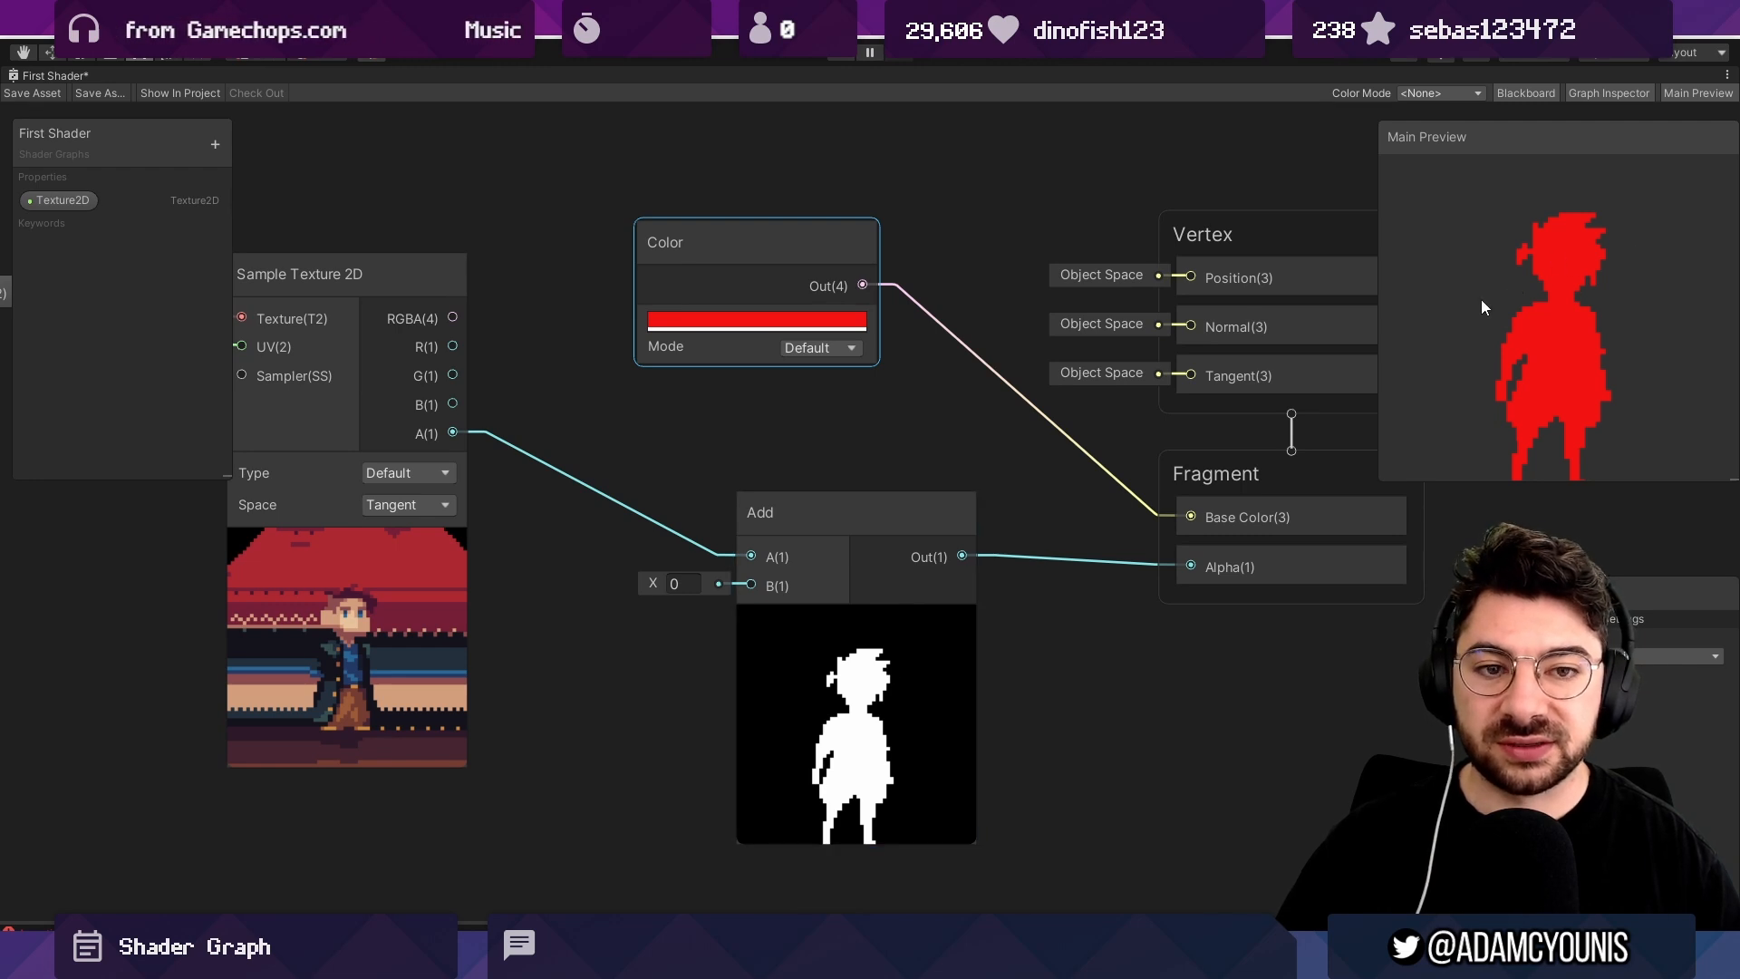
Restore the editor layout to check the character in the Scene view, and maximize the First Shader graph again.
{"action": "right_click", "coordinate": [47, 76]}
{"action": "left_click", "coordinate": [118, 91]}
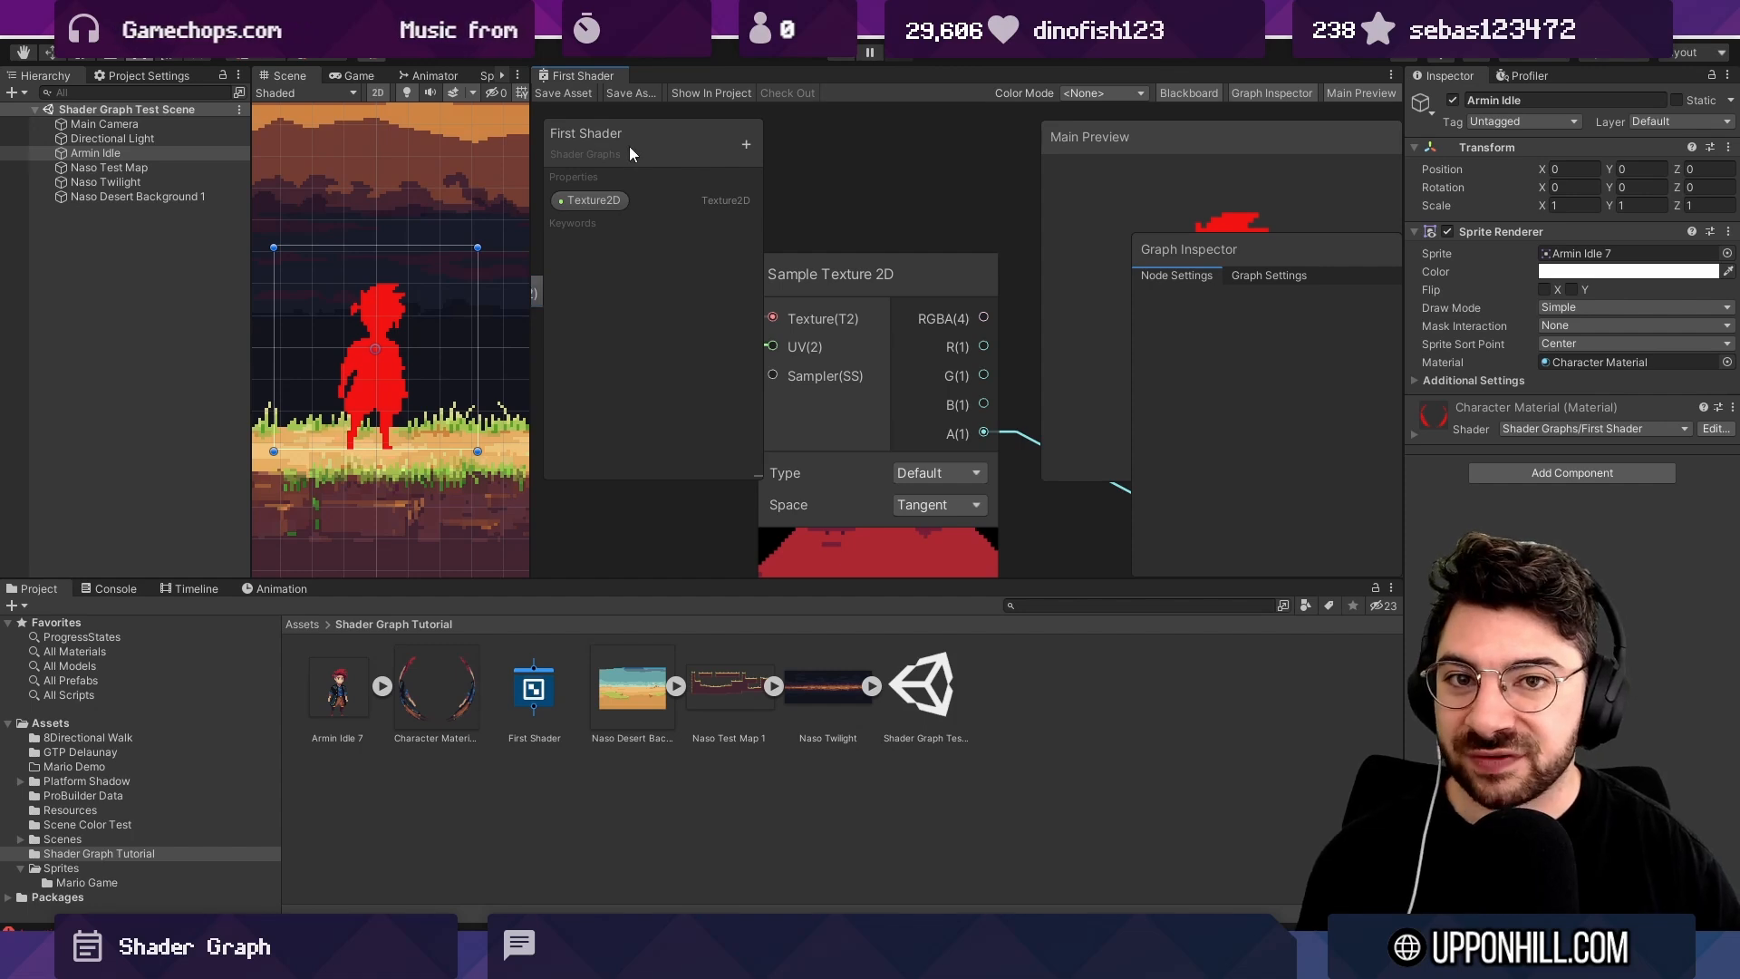
{"action": "right_click", "coordinate": [558, 76]}
{"action": "left_click", "coordinate": [598, 81]}
{"action": "scroll", "coordinate": [739, 247], "scroll_direction": "down", "scroll_amount": 5}
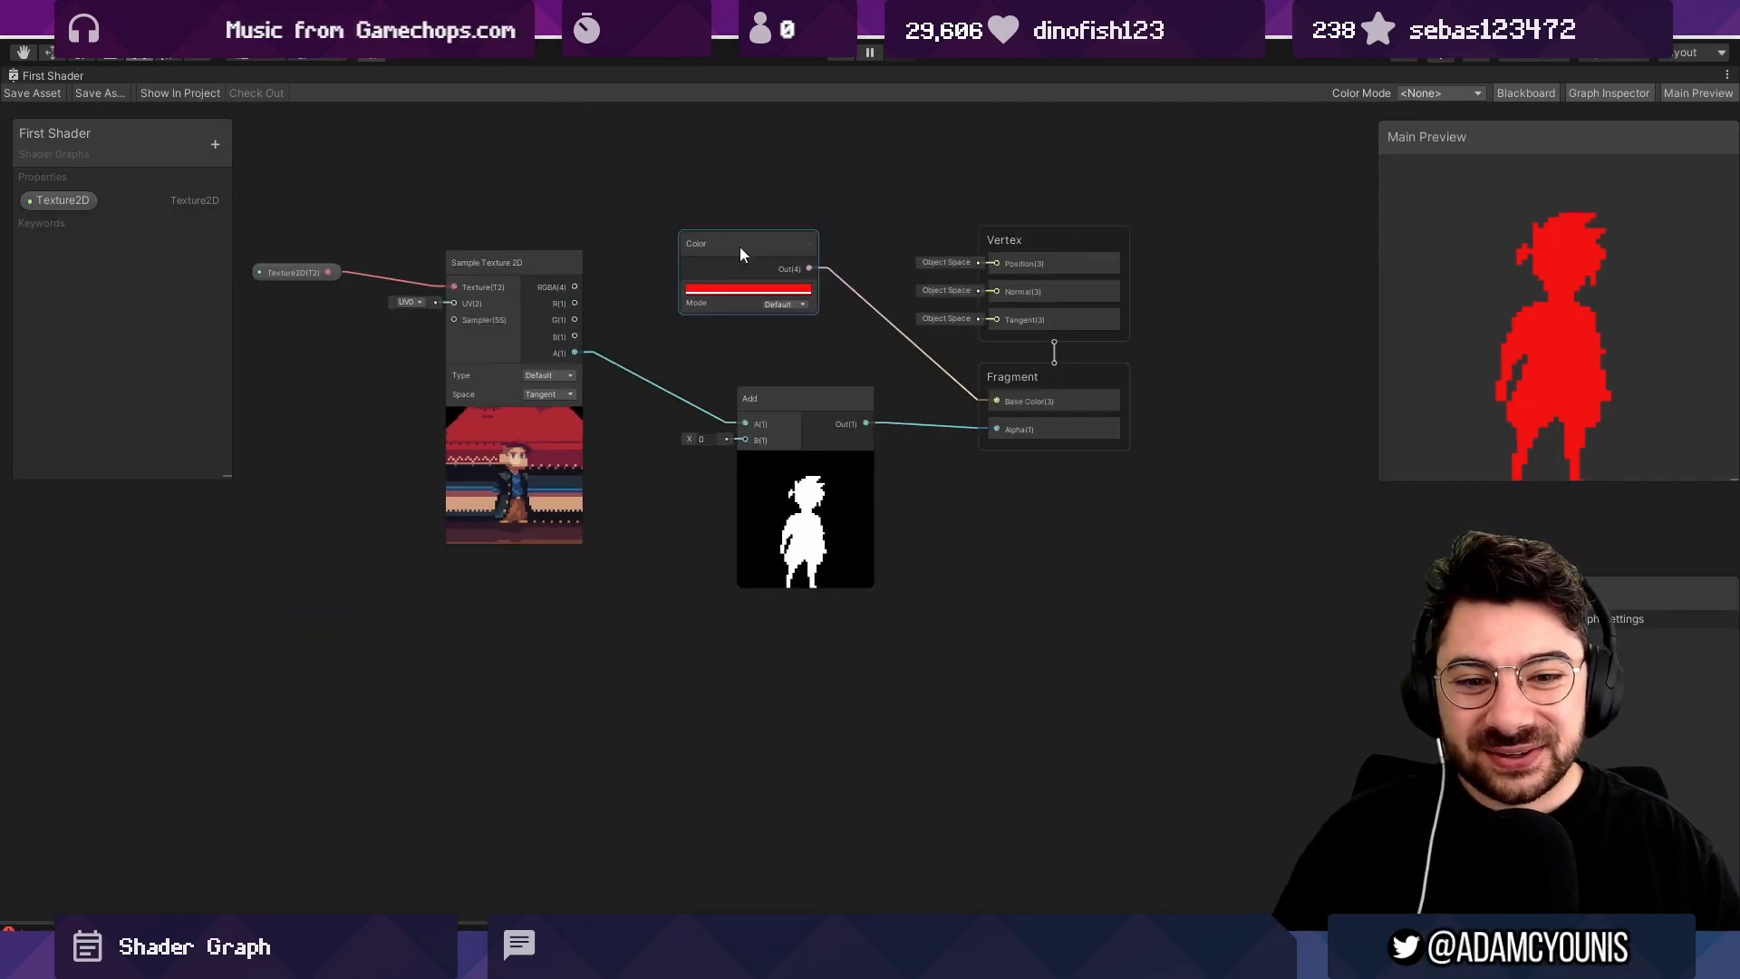
{"action": "scroll", "coordinate": [721, 346], "scroll_direction": "up", "scroll_amount": 3}
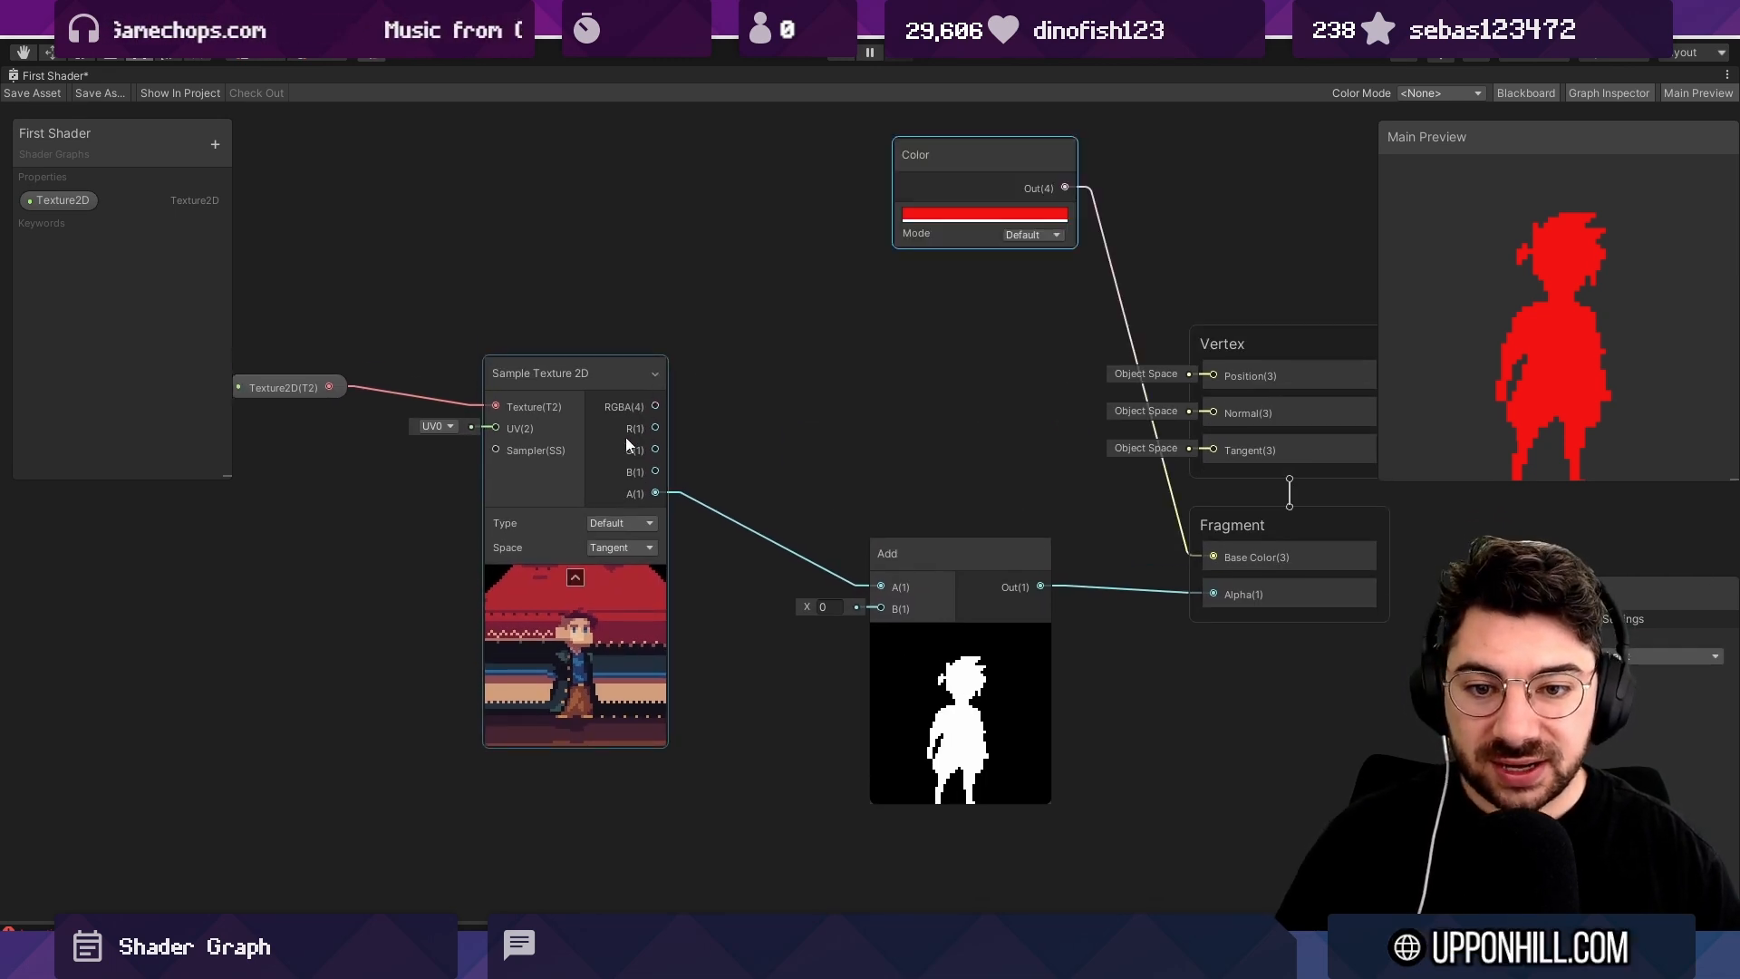
Create an Add node from Sample Texture 2D's RGBA output and connect its output to the Fragment Base Color.
{"action": "left_click_drag", "start_coordinate": [655, 406], "coordinate": [774, 345]}
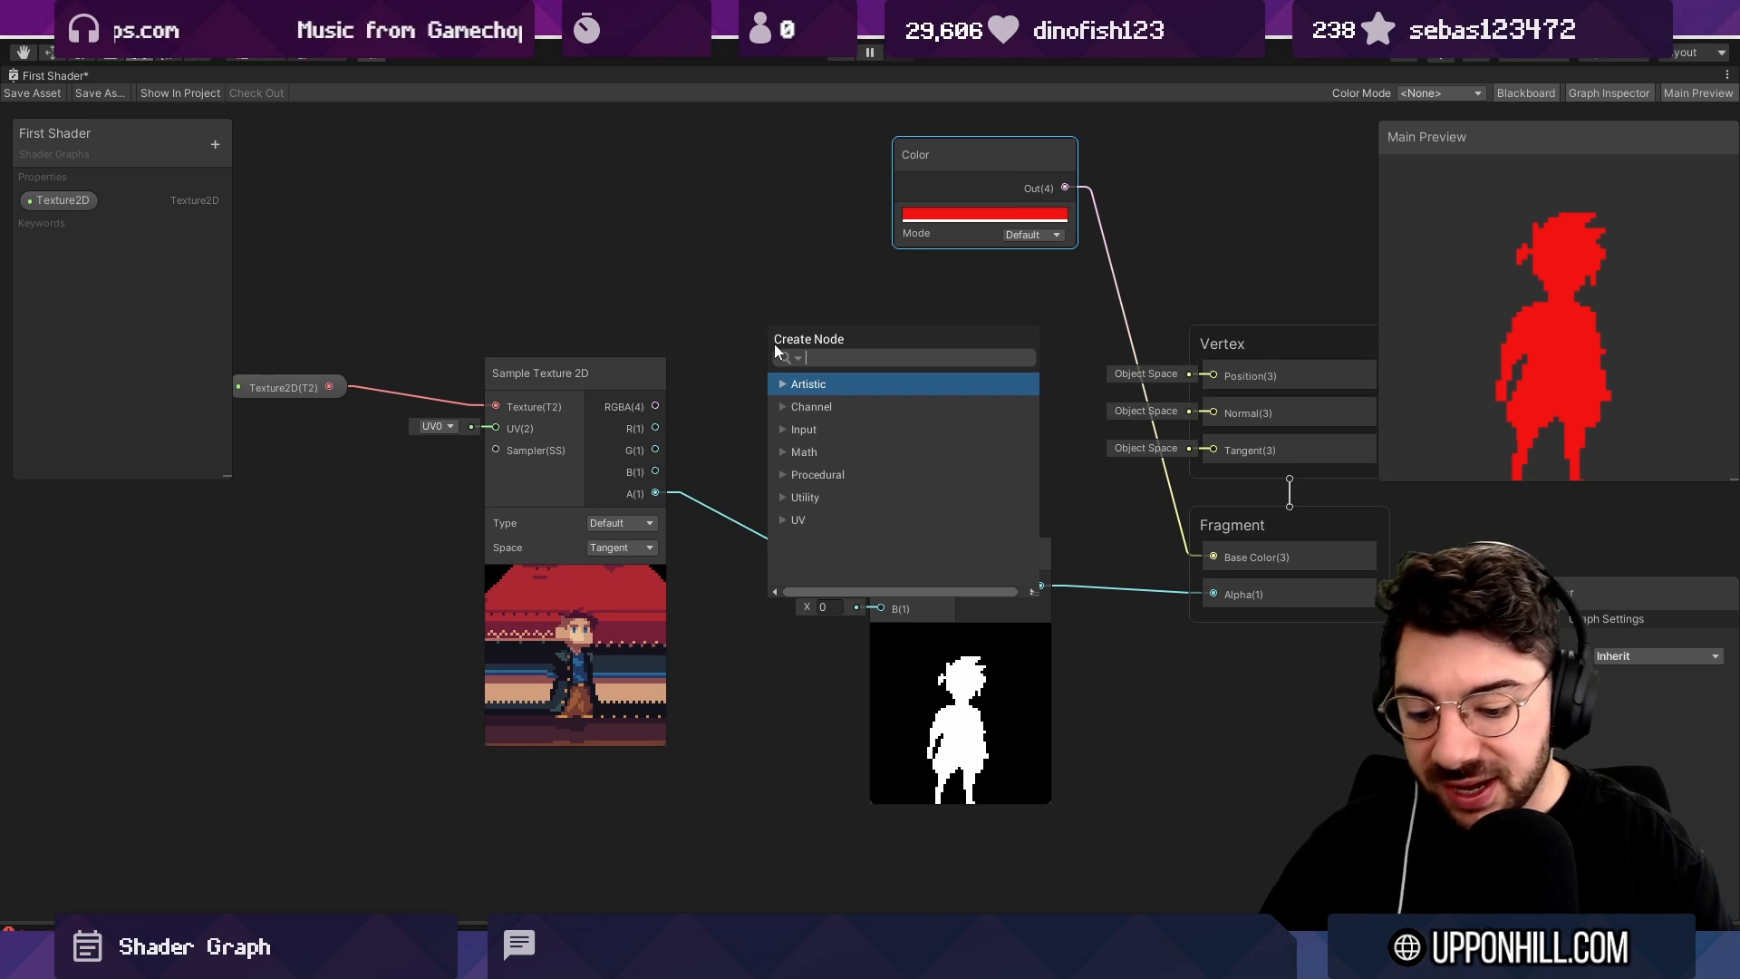
{"action": "type", "text": "add"}
{"action": "key", "text": "Return"}
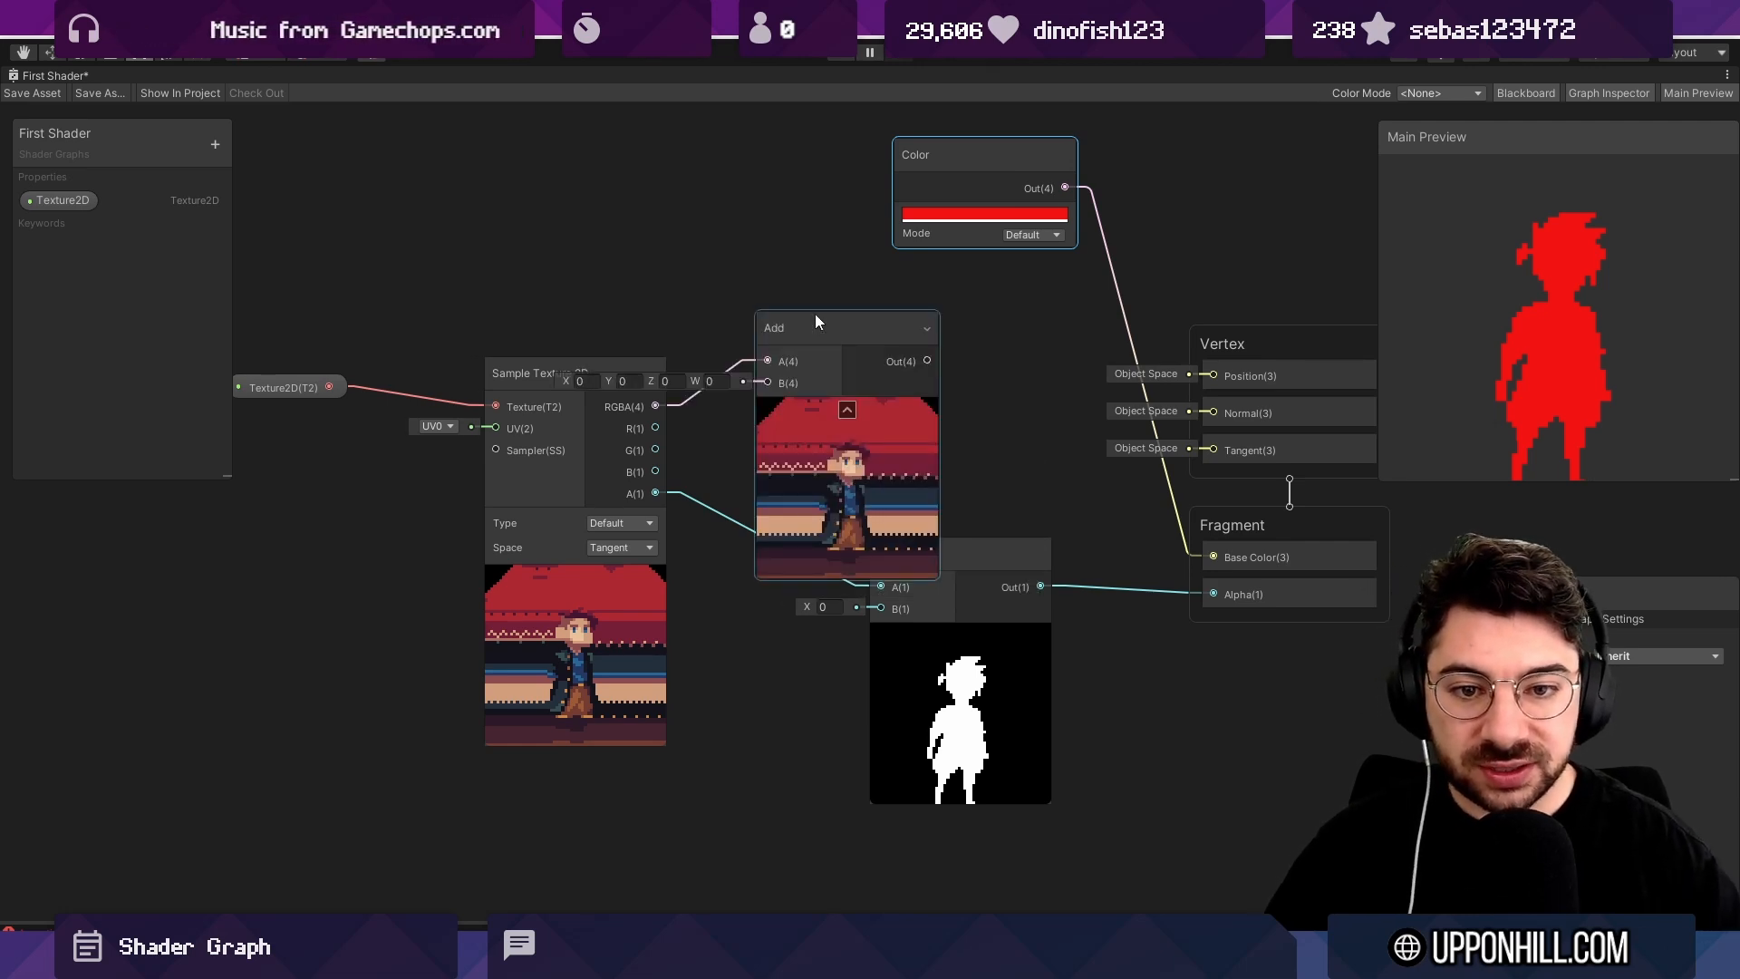
{"action": "left_click_drag", "start_coordinate": [816, 322], "coordinate": [877, 278]}
{"action": "left_click_drag", "start_coordinate": [989, 318], "coordinate": [1221, 553]}
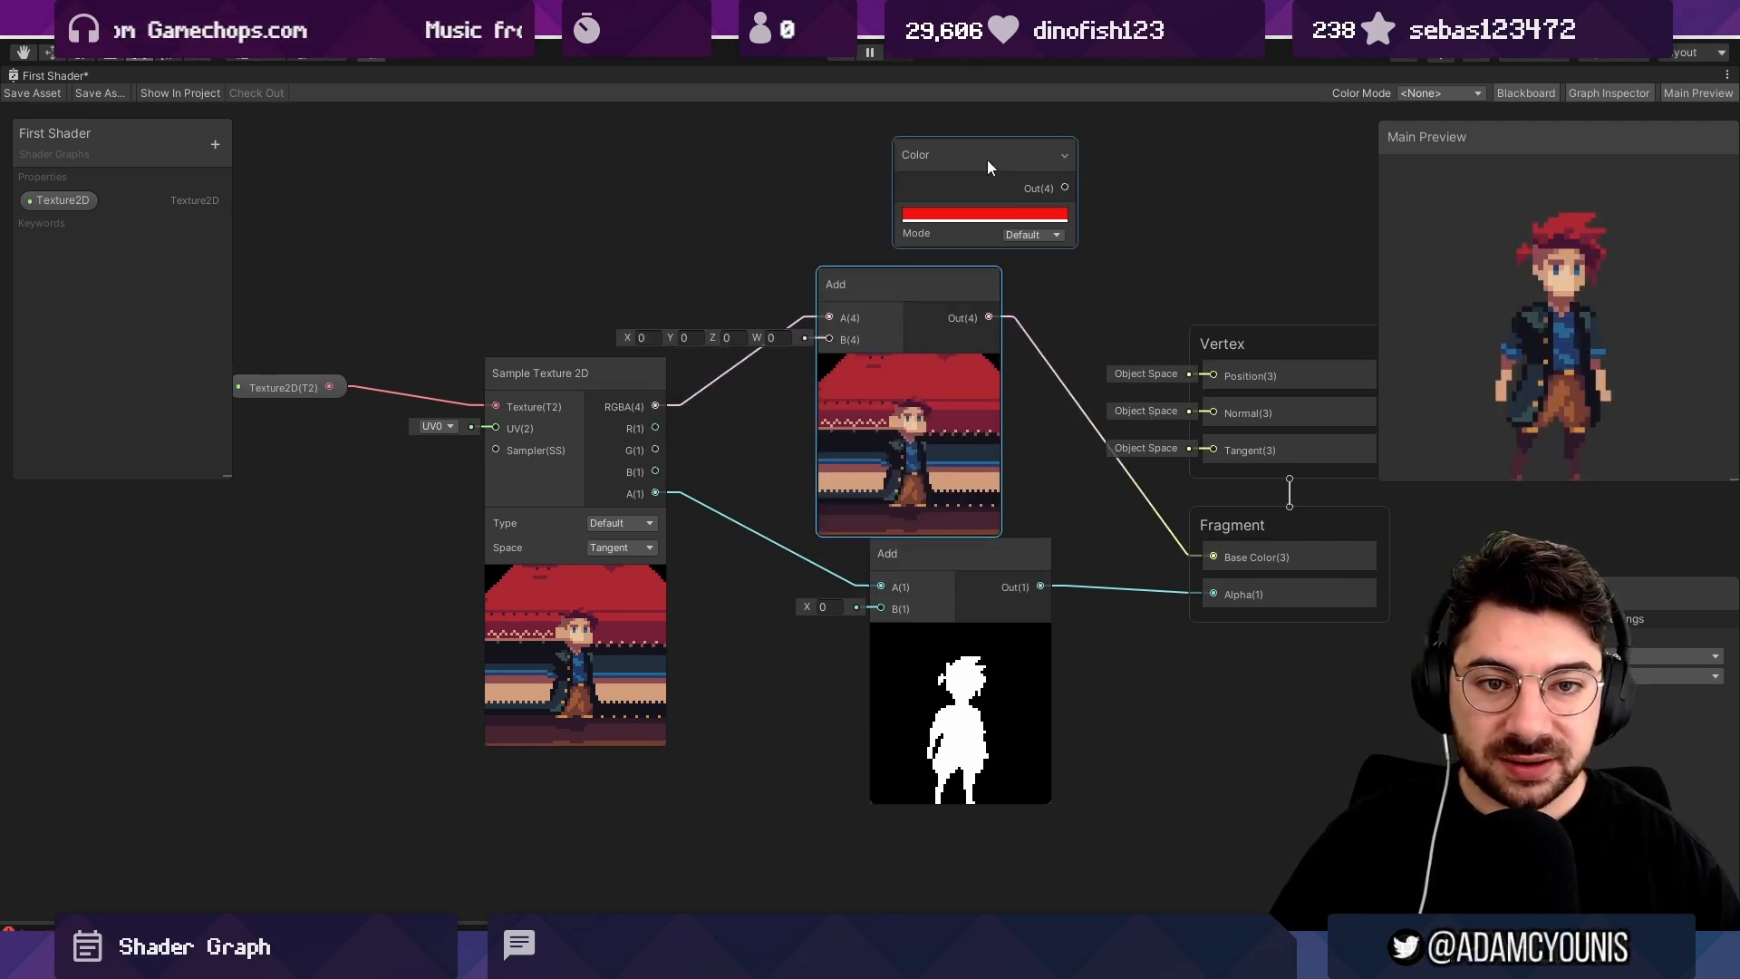
Connect the Color node to the new Add node's B input and line up Color above Sample Texture 2D.
{"action": "left_click_drag", "start_coordinate": [987, 159], "coordinate": [604, 215]}
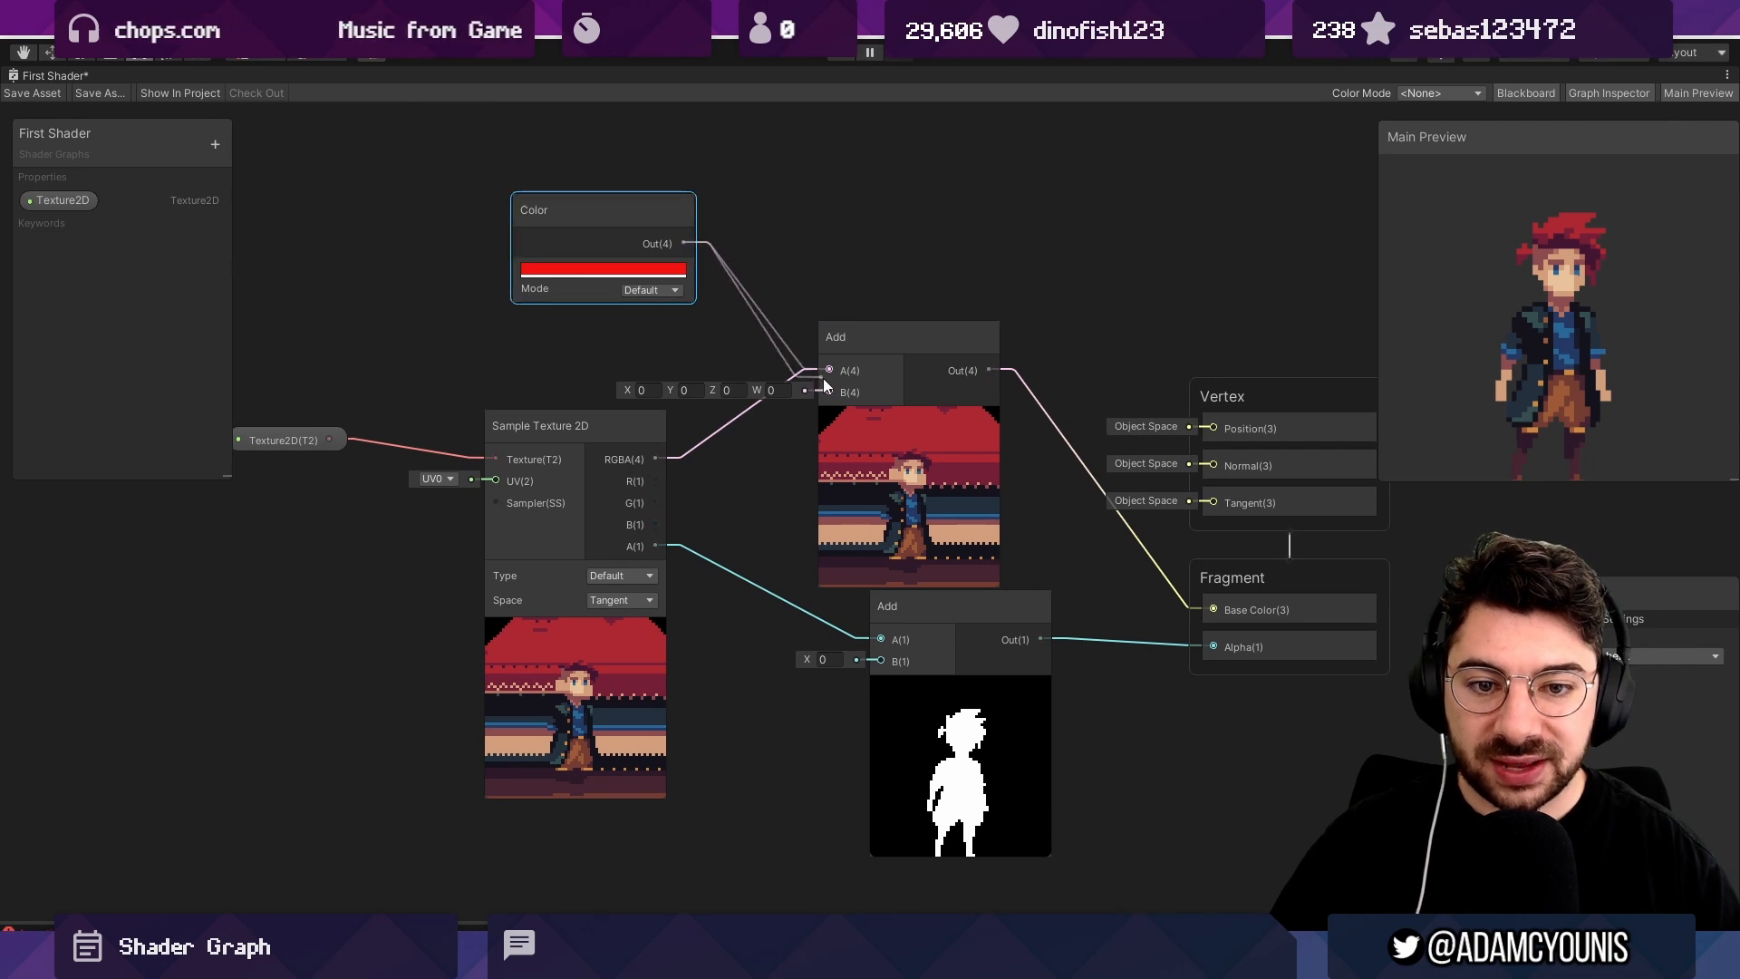
{"action": "left_click_drag", "start_coordinate": [824, 385], "coordinate": [829, 389]}
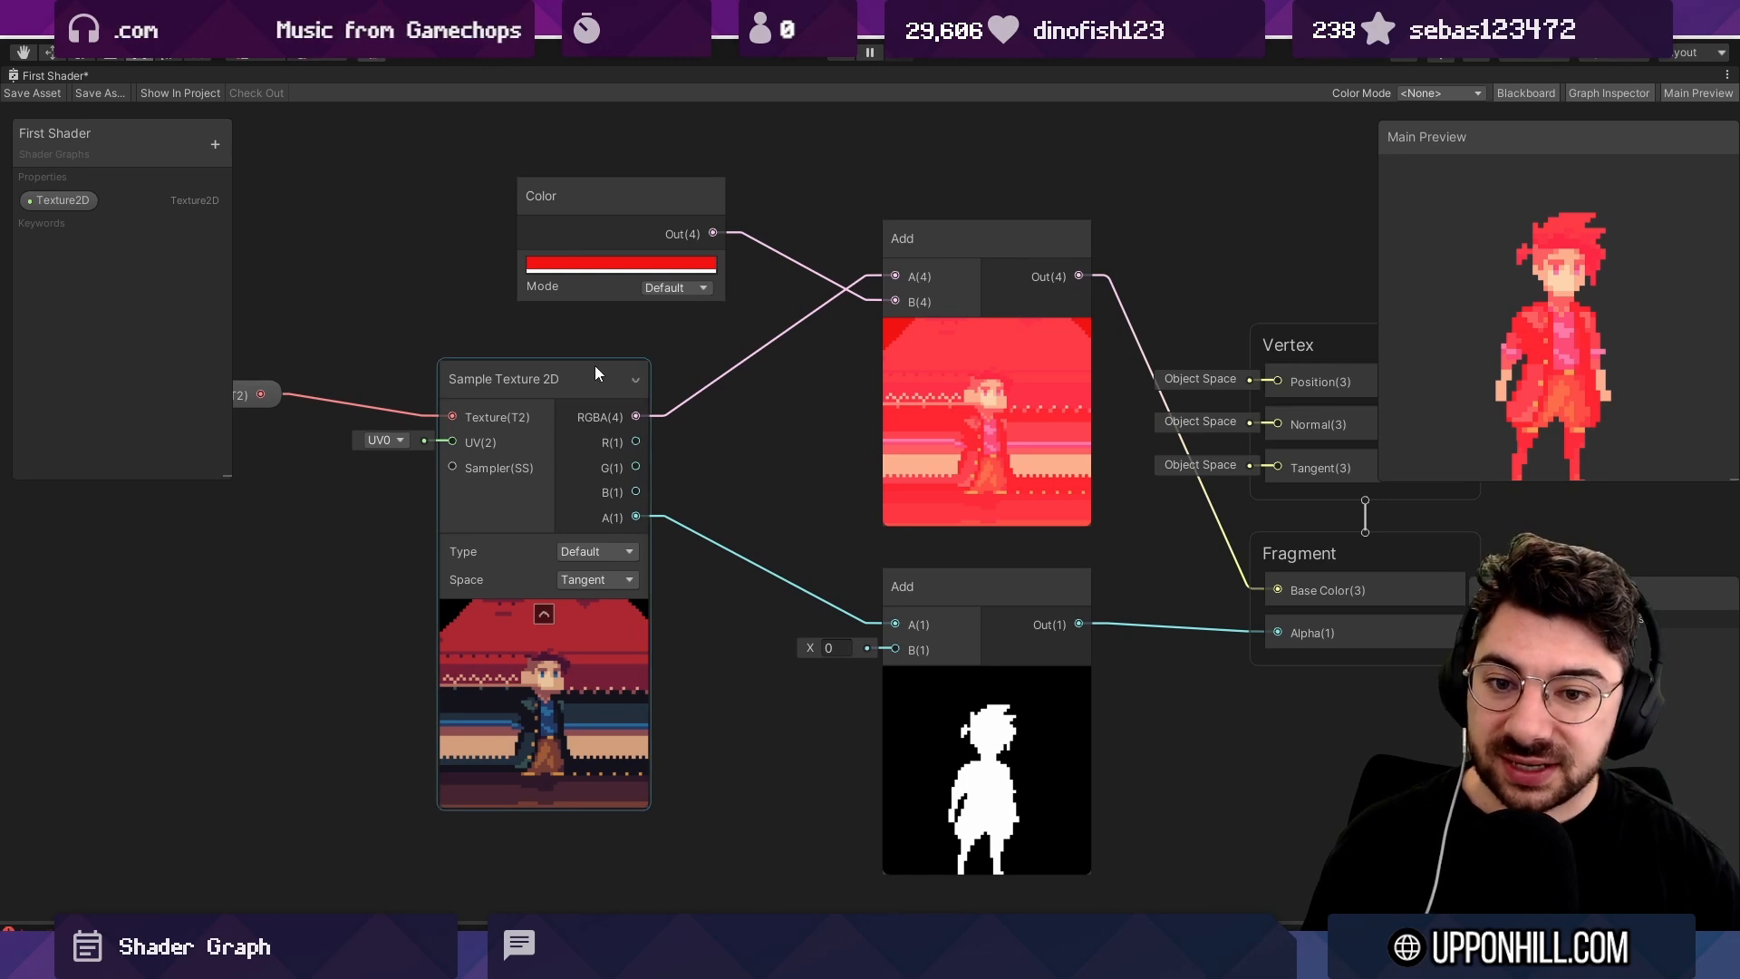
{"action": "left_click_drag", "start_coordinate": [594, 373], "coordinate": [671, 353]}
{"action": "left_click", "coordinate": [643, 326]}
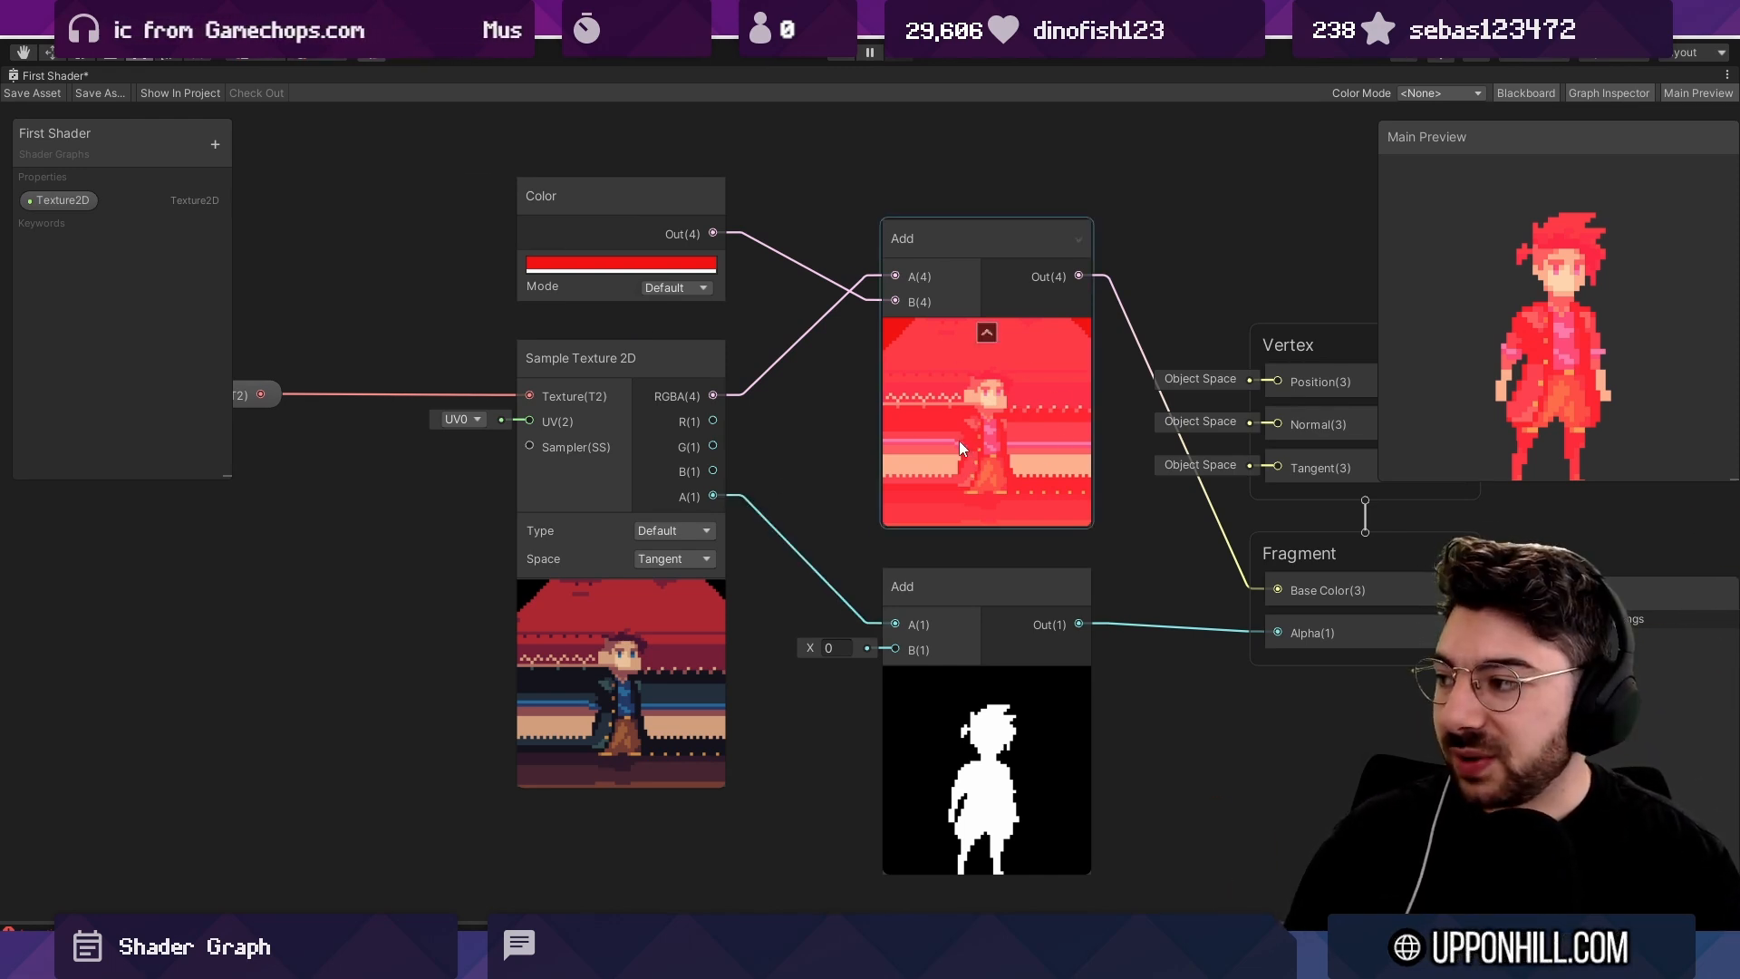
Create a Multiply node from the Color node's output and delete the Add node that combines the color and texture.
{"action": "scroll", "coordinate": [933, 433], "scroll_direction": "up", "scroll_amount": 1}
{"action": "middle_click_drag", "start_coordinate": [912, 358], "coordinate": [902, 555]}
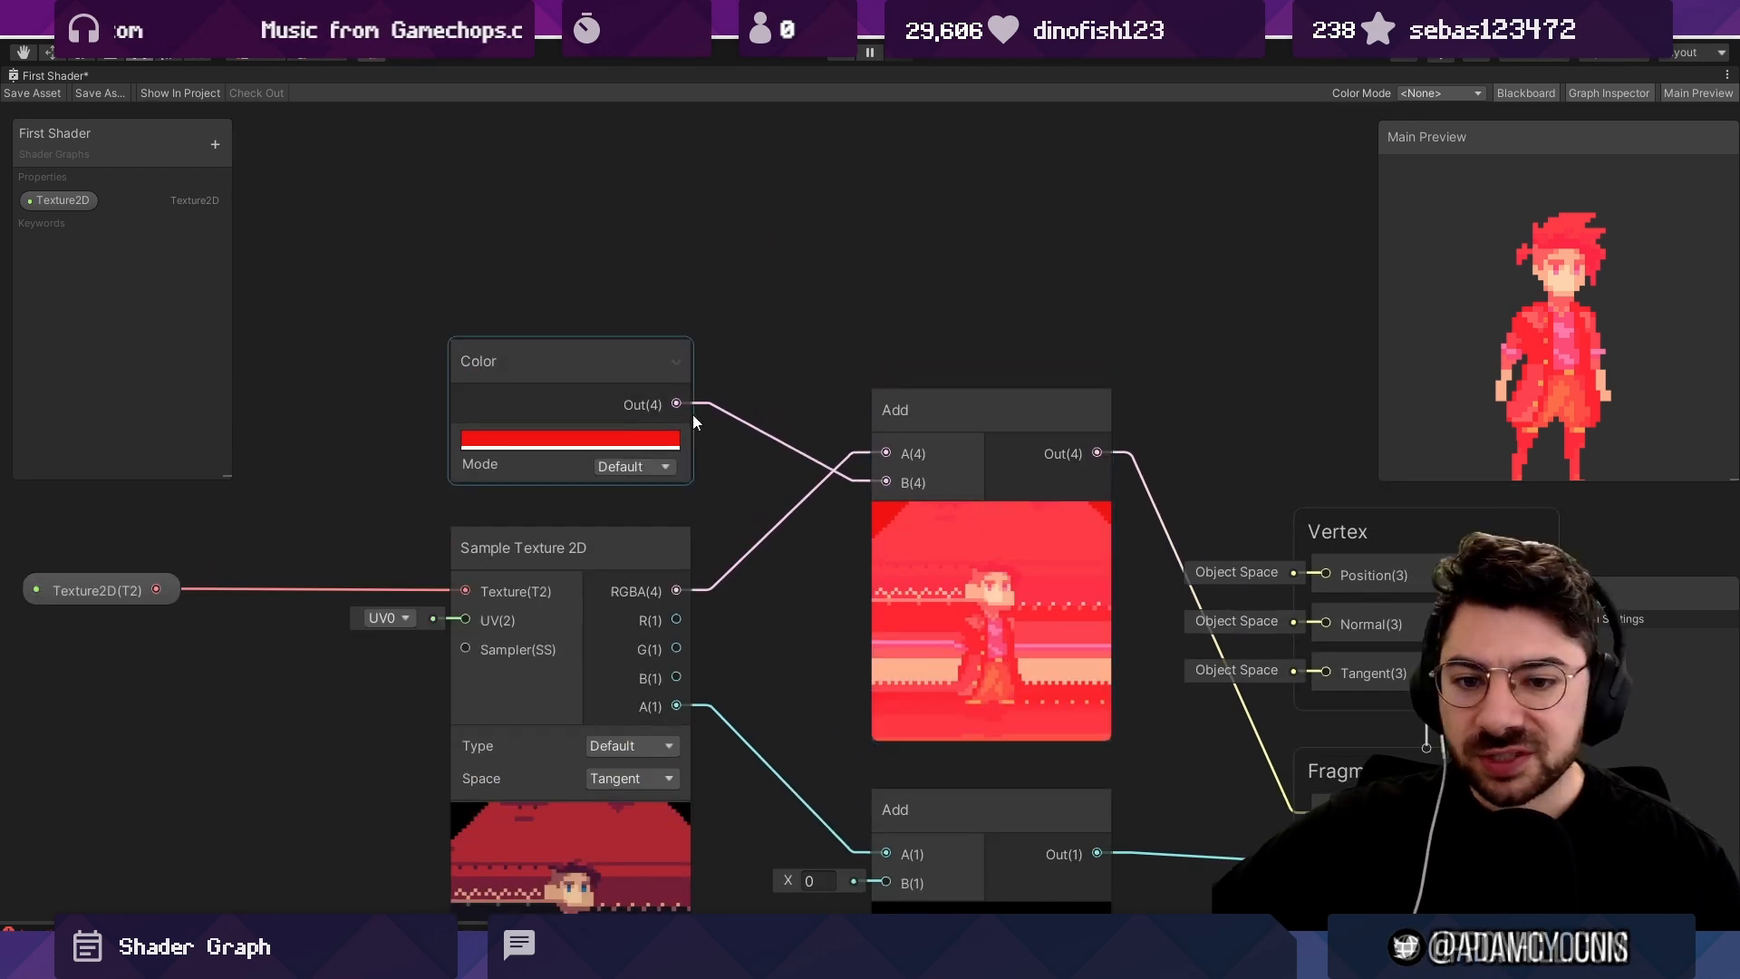
{"action": "left_click_drag", "start_coordinate": [680, 403], "coordinate": [883, 253]}
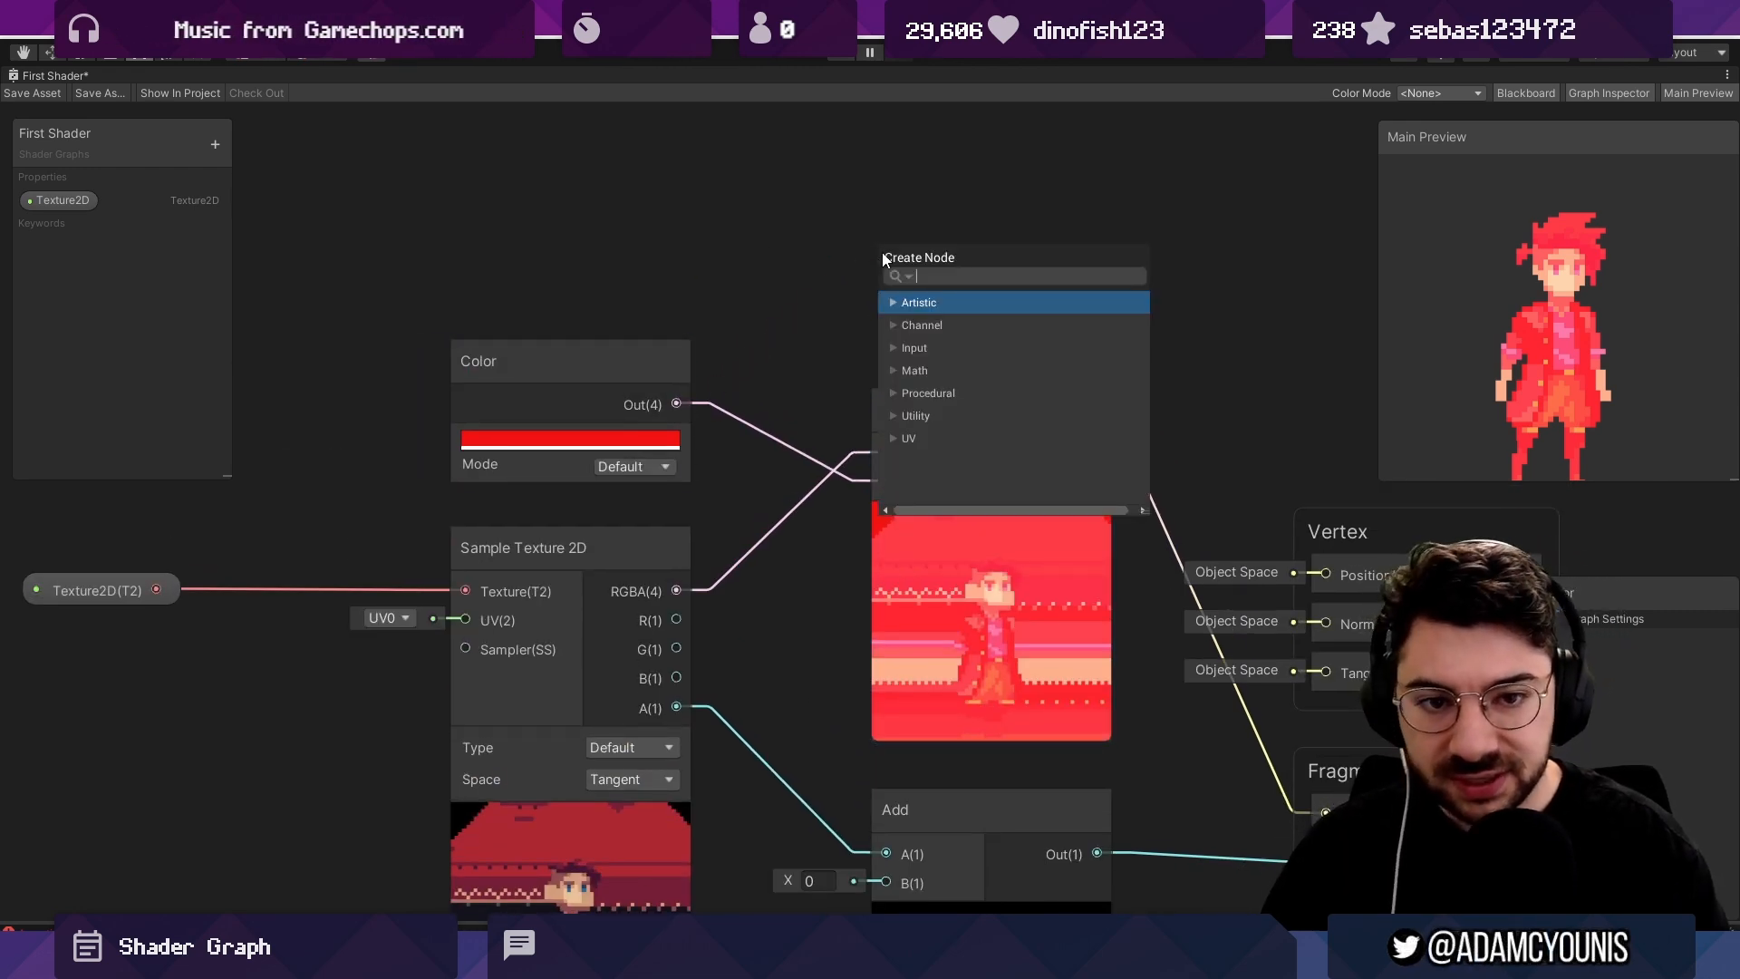
{"action": "type", "text": "mult"}
{"action": "key", "text": "Return"}
{"action": "left_click", "coordinate": [979, 634]}
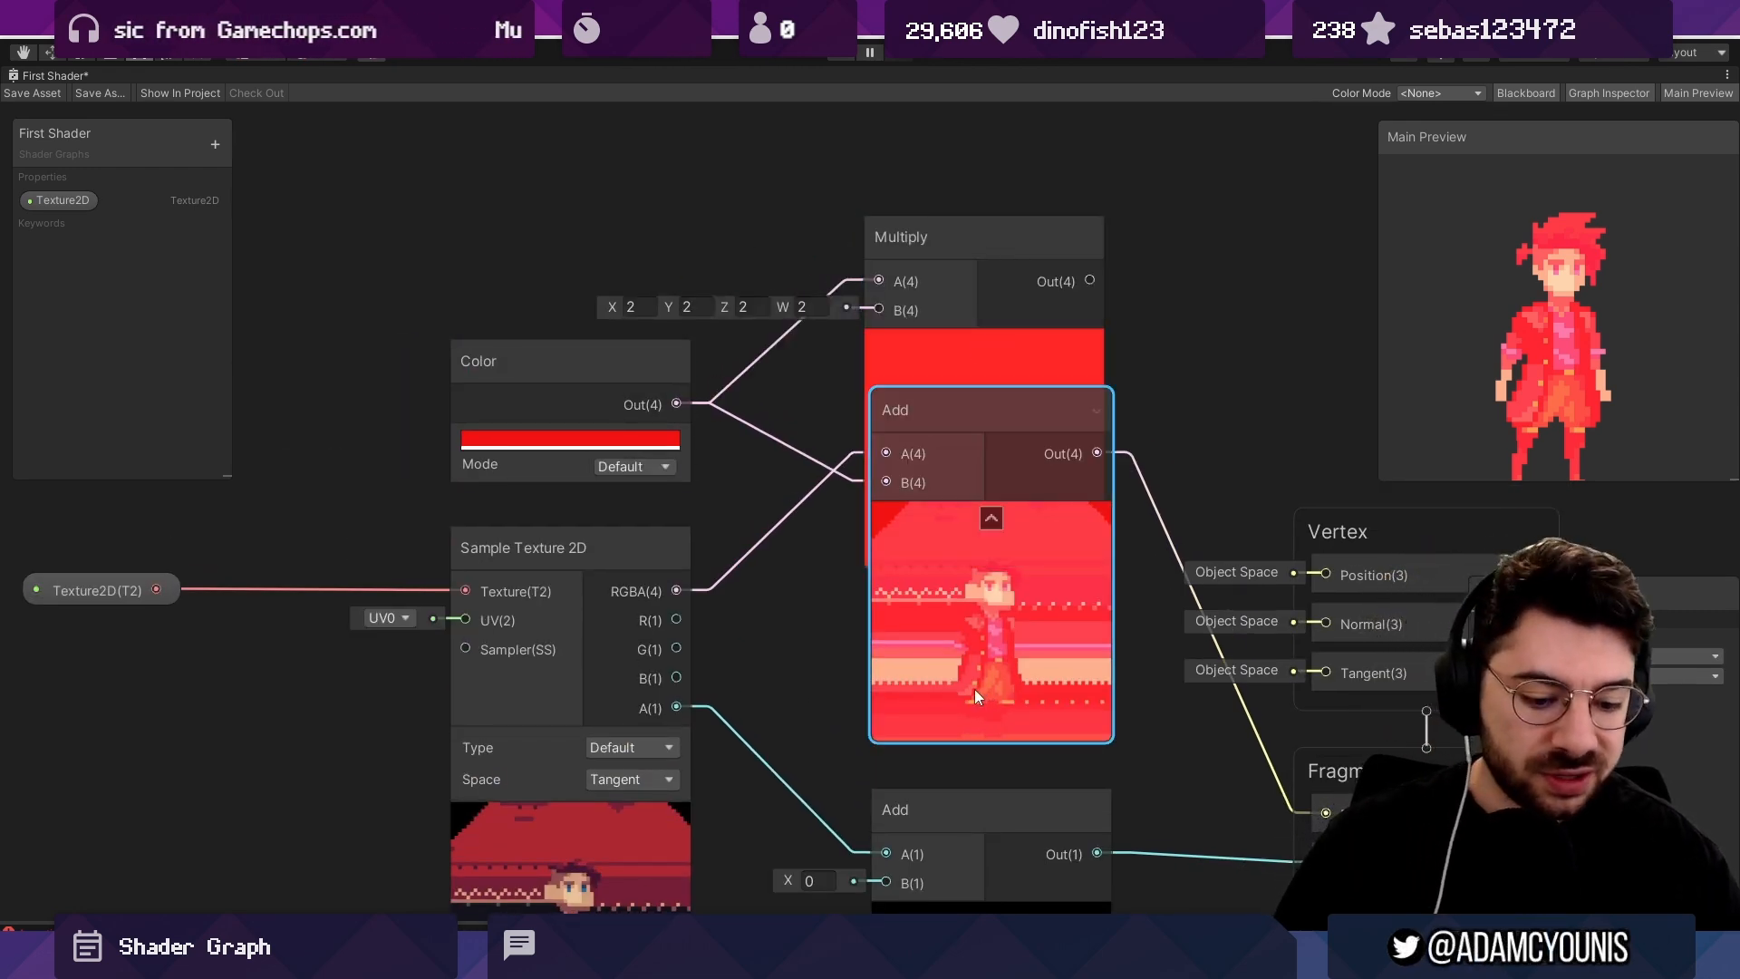
{"action": "key", "text": "Delete"}
Connect the Multiply node's output to Base Color and Sample Texture 2D's RGBA output to its B input.
{"action": "middle_click_drag", "start_coordinate": [949, 689], "coordinate": [844, 577]}
{"action": "left_click_drag", "start_coordinate": [986, 169], "coordinate": [1220, 704]}
{"action": "left_click_drag", "start_coordinate": [580, 485], "coordinate": [840, 480]}
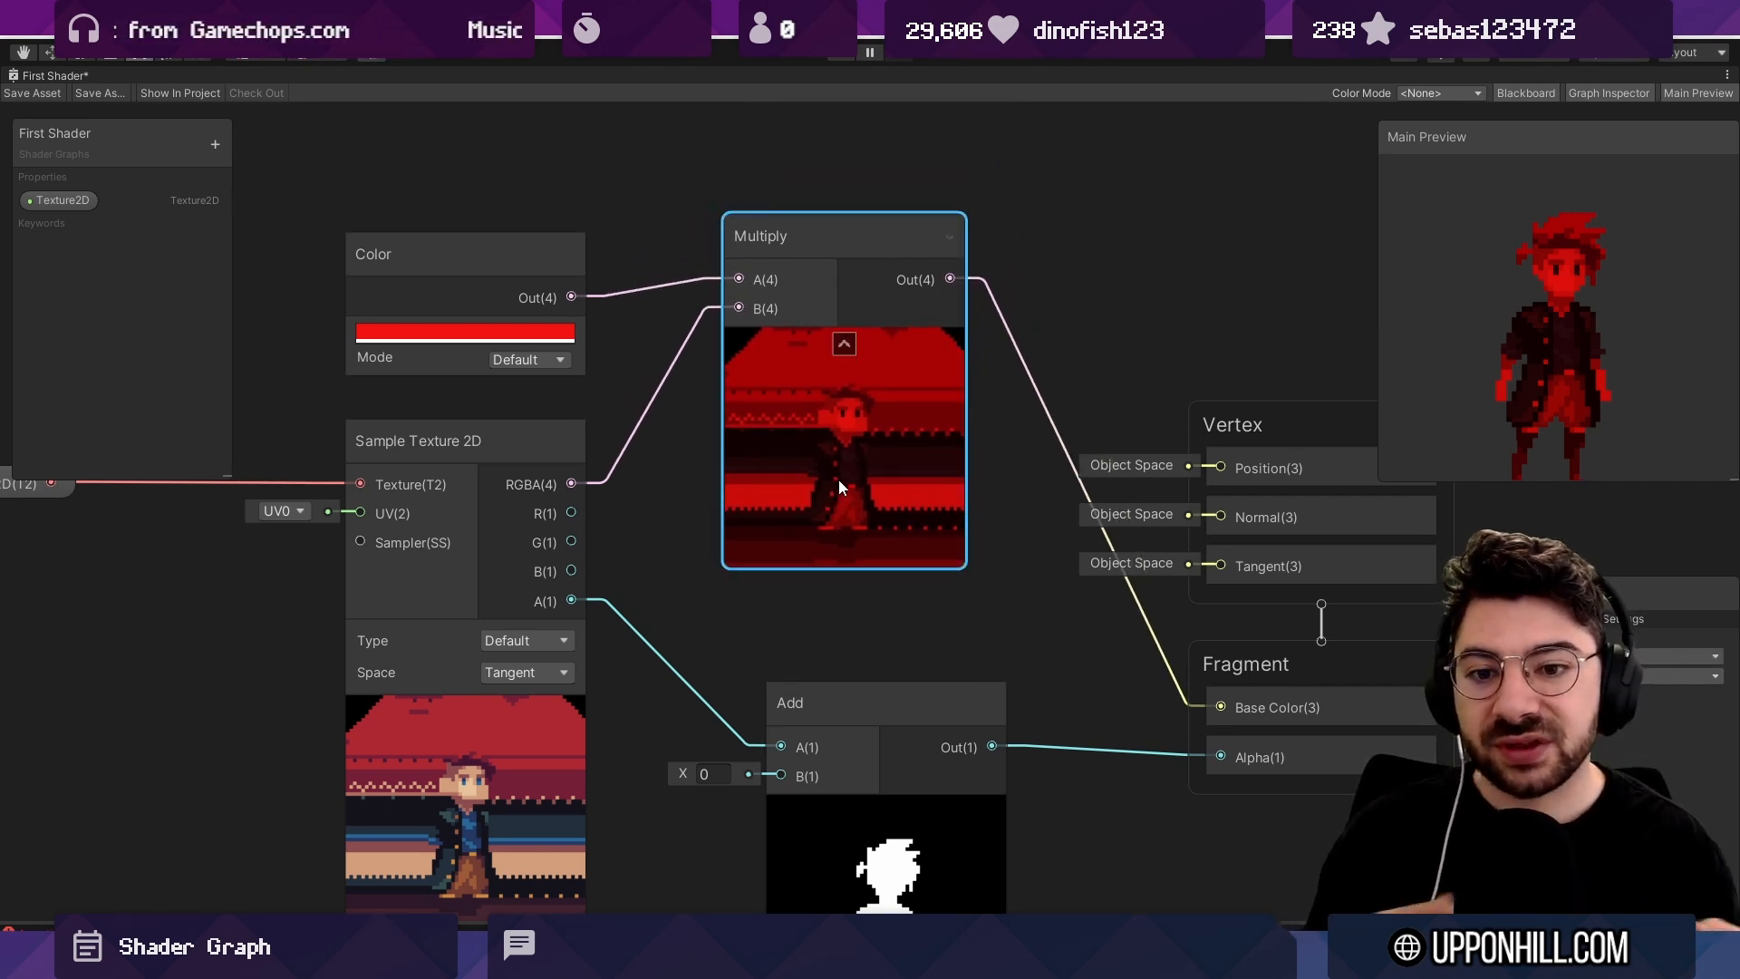
Replace the Multiply node with a Divide node taking Sample Texture 2D's RGBA as A and the Color node as B.
{"action": "middle_click_drag", "start_coordinate": [770, 524], "coordinate": [781, 384]}
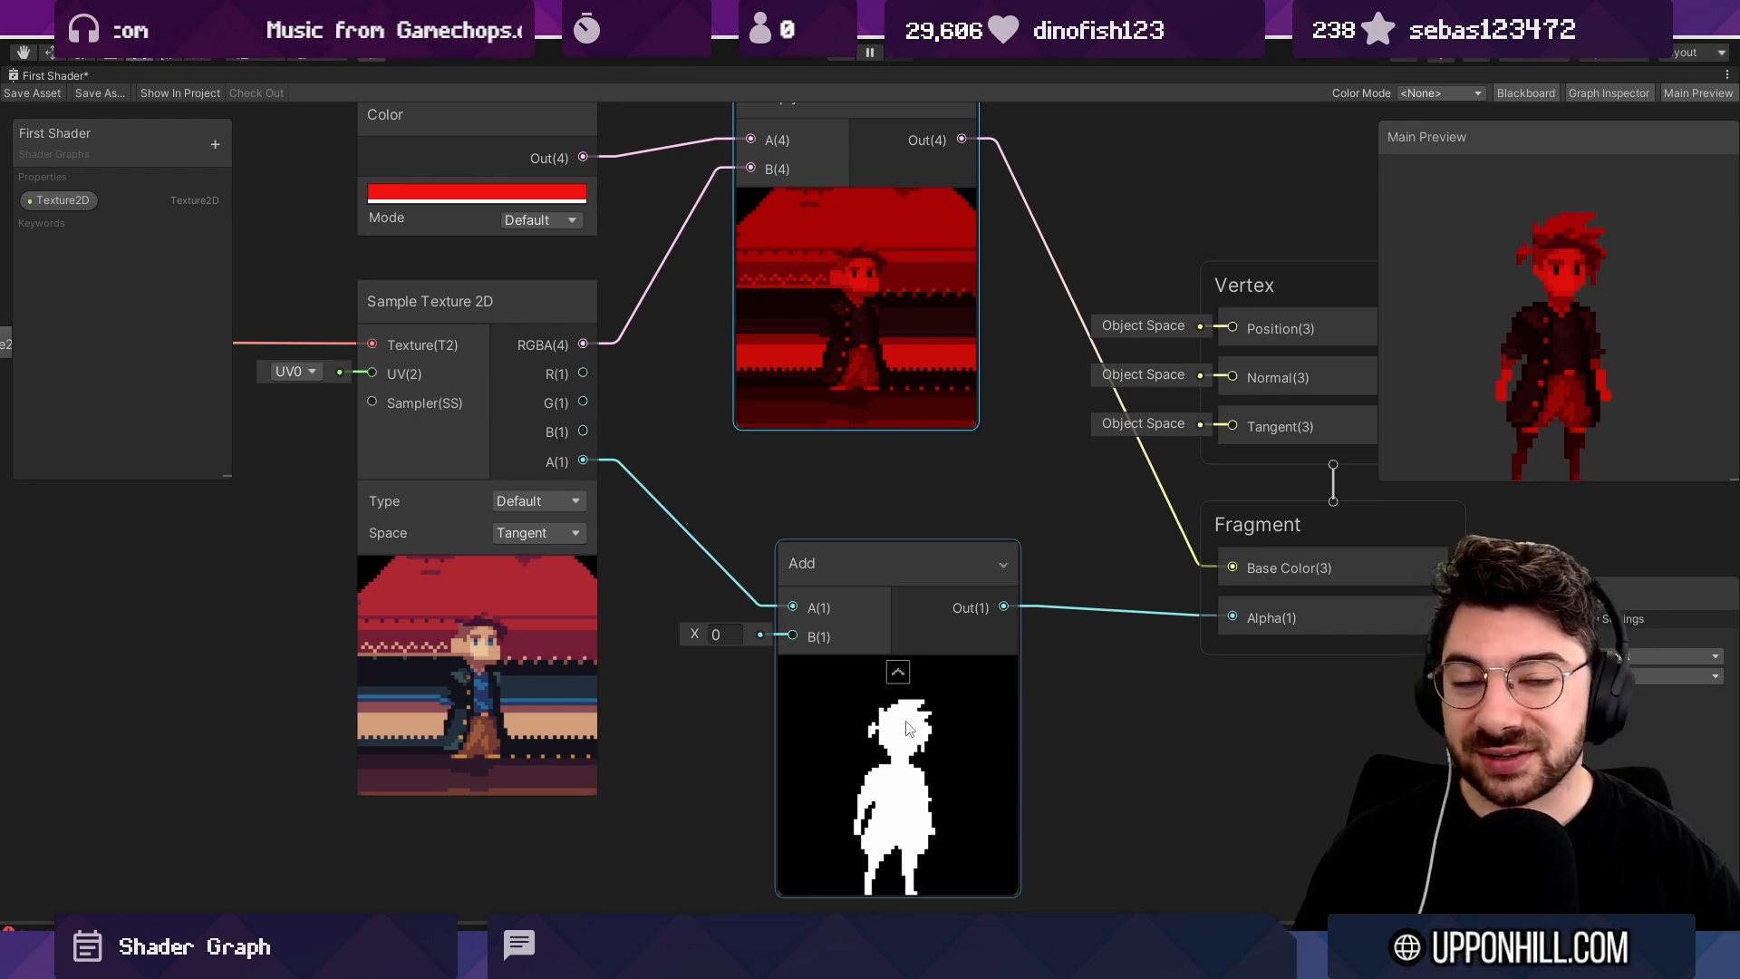
{"action": "middle_click_drag", "start_coordinate": [816, 245], "coordinate": [833, 317]}
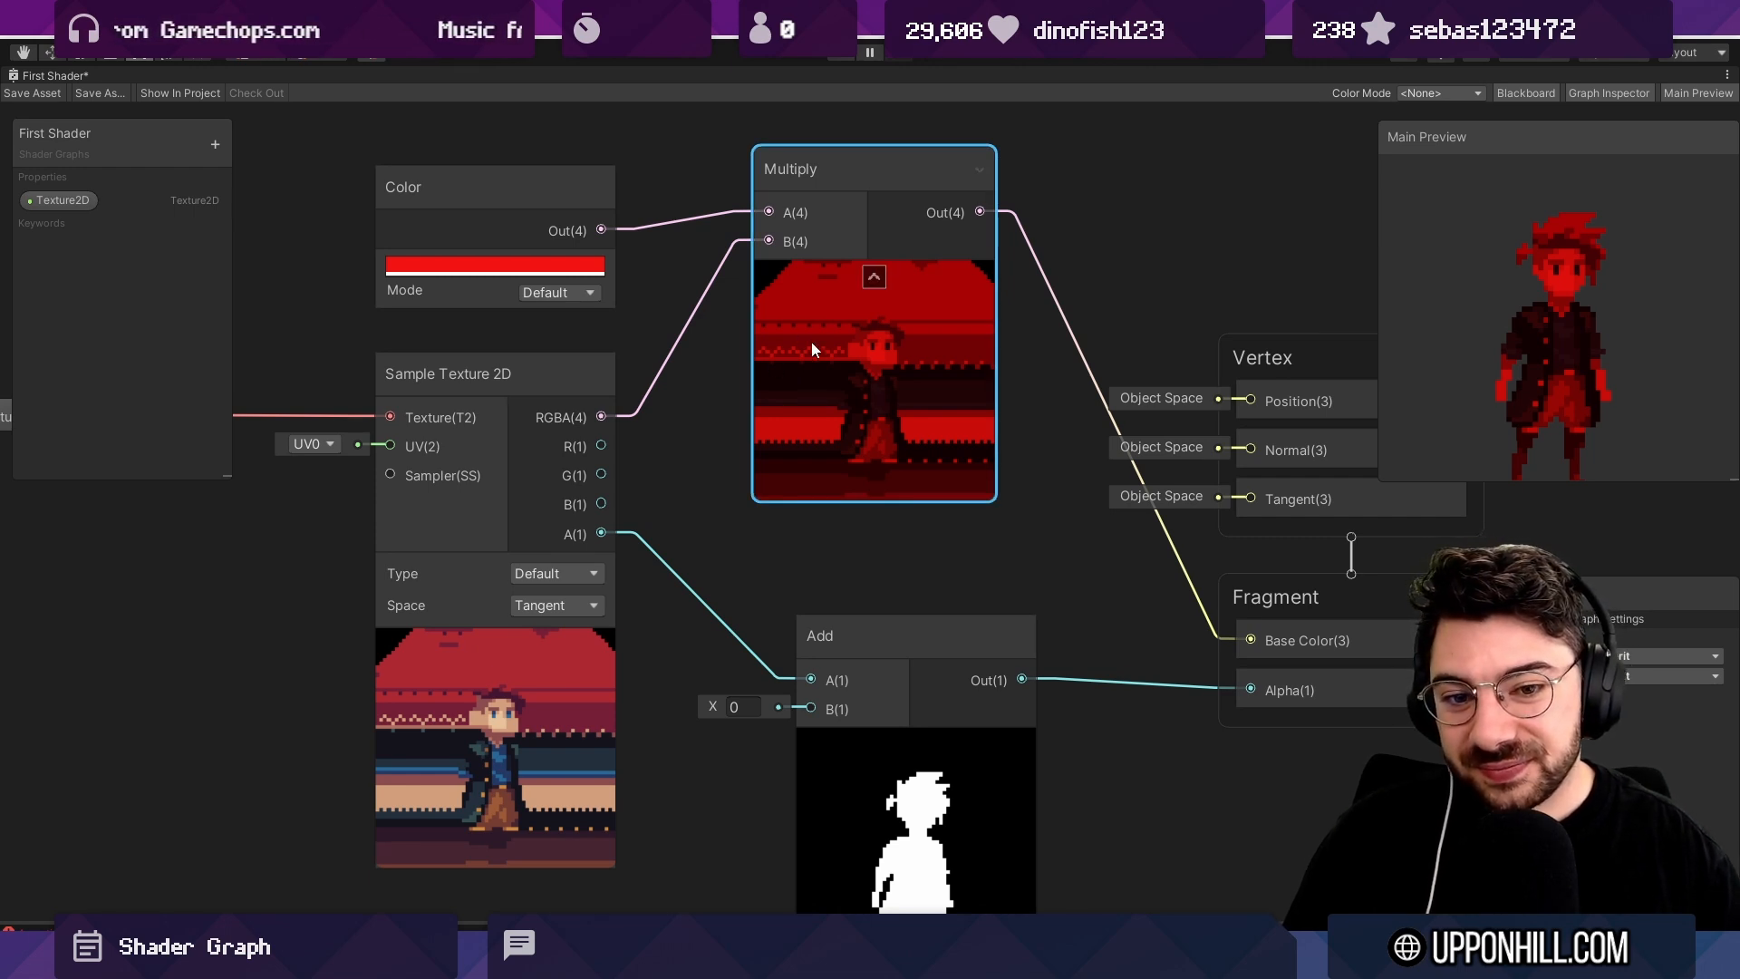
{"action": "key", "text": "Delete"}
{"action": "key", "text": "space"}
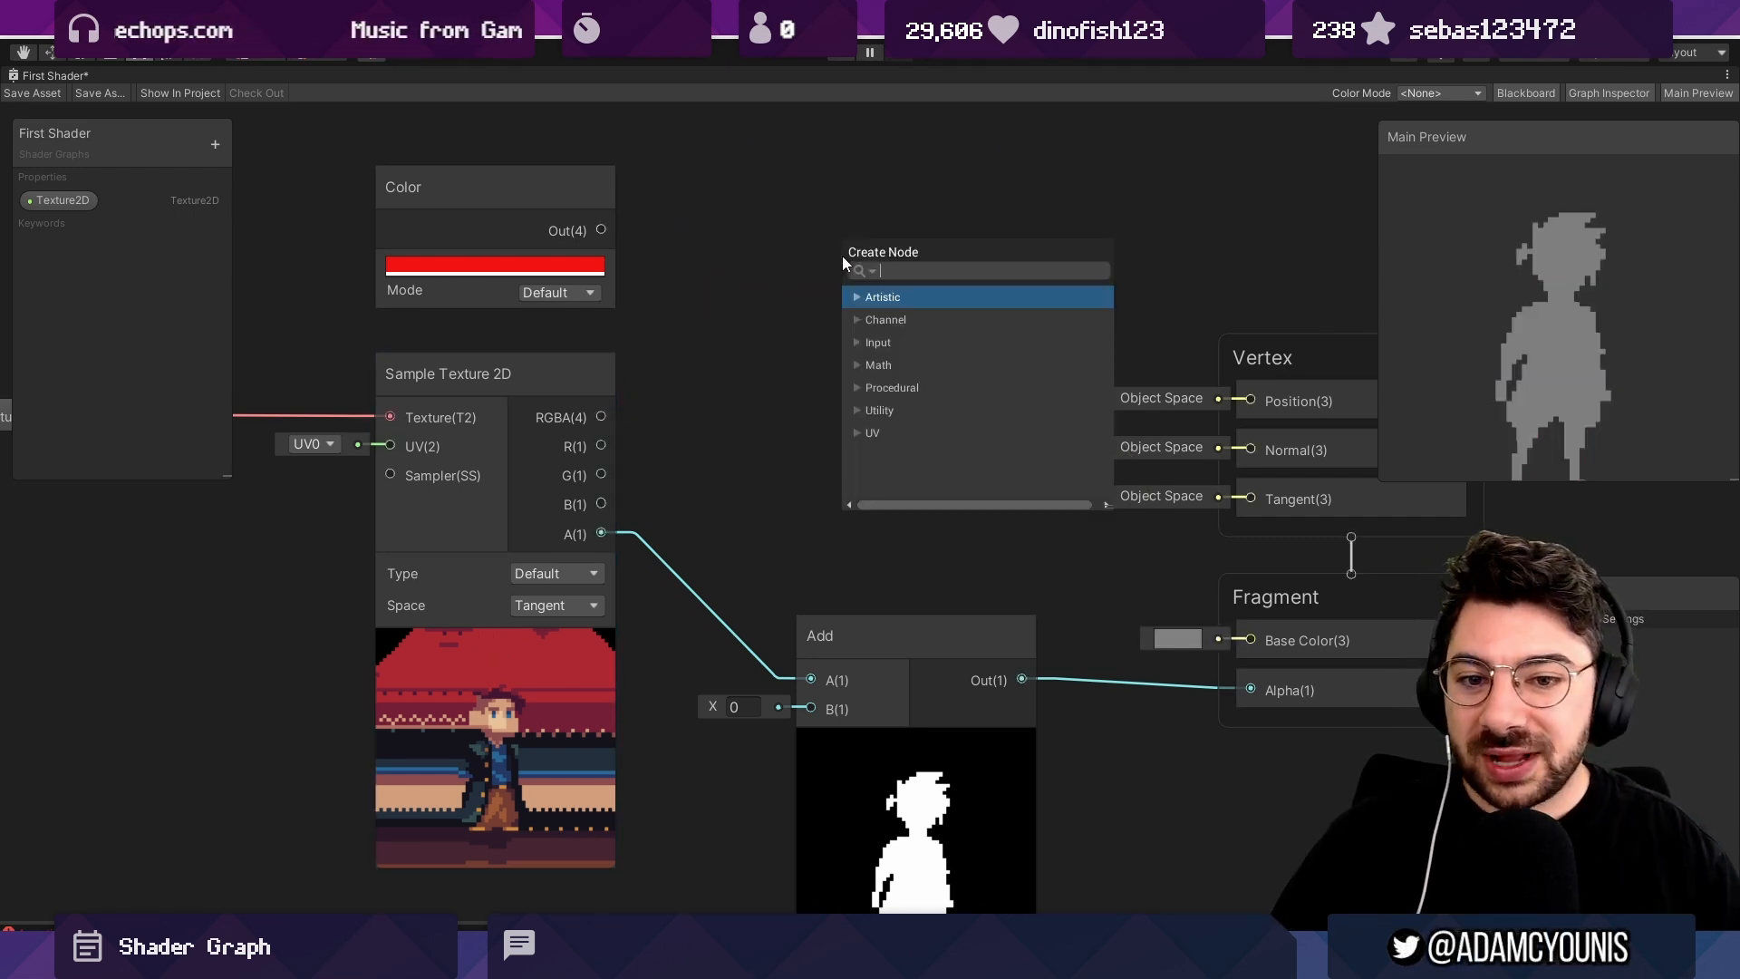
{"action": "type", "text": "divide"}
{"action": "key", "text": "Return"}
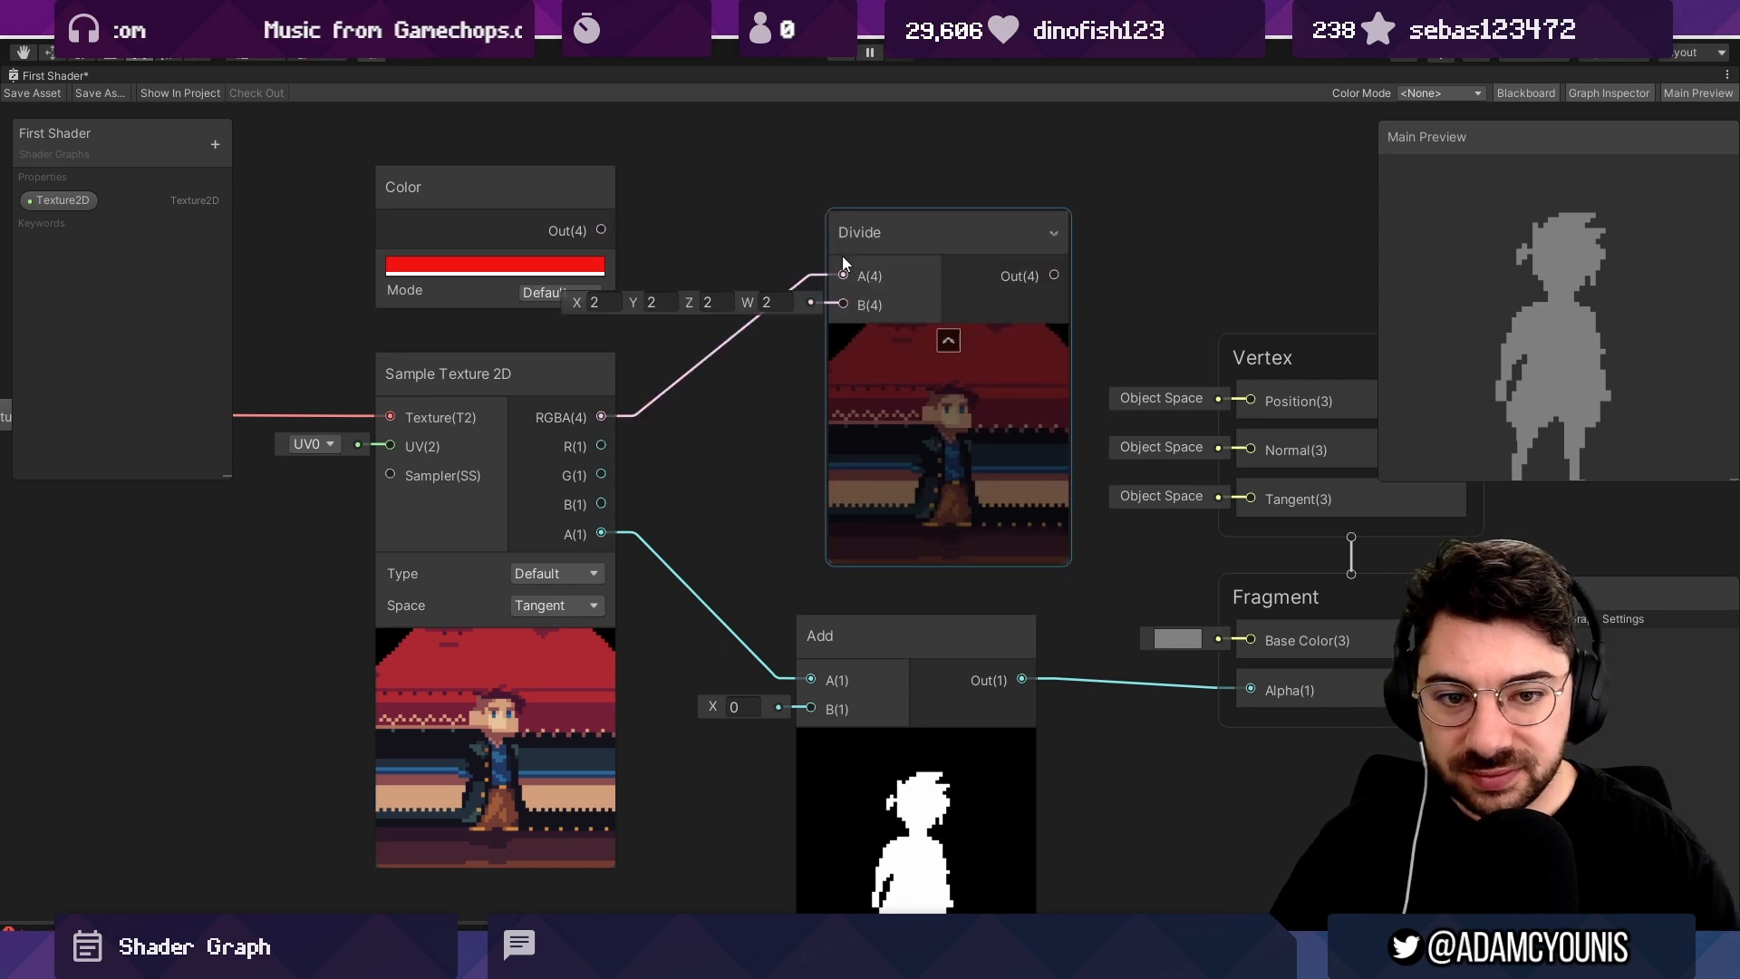
{"action": "left_click_drag", "start_coordinate": [599, 230], "coordinate": [856, 307]}
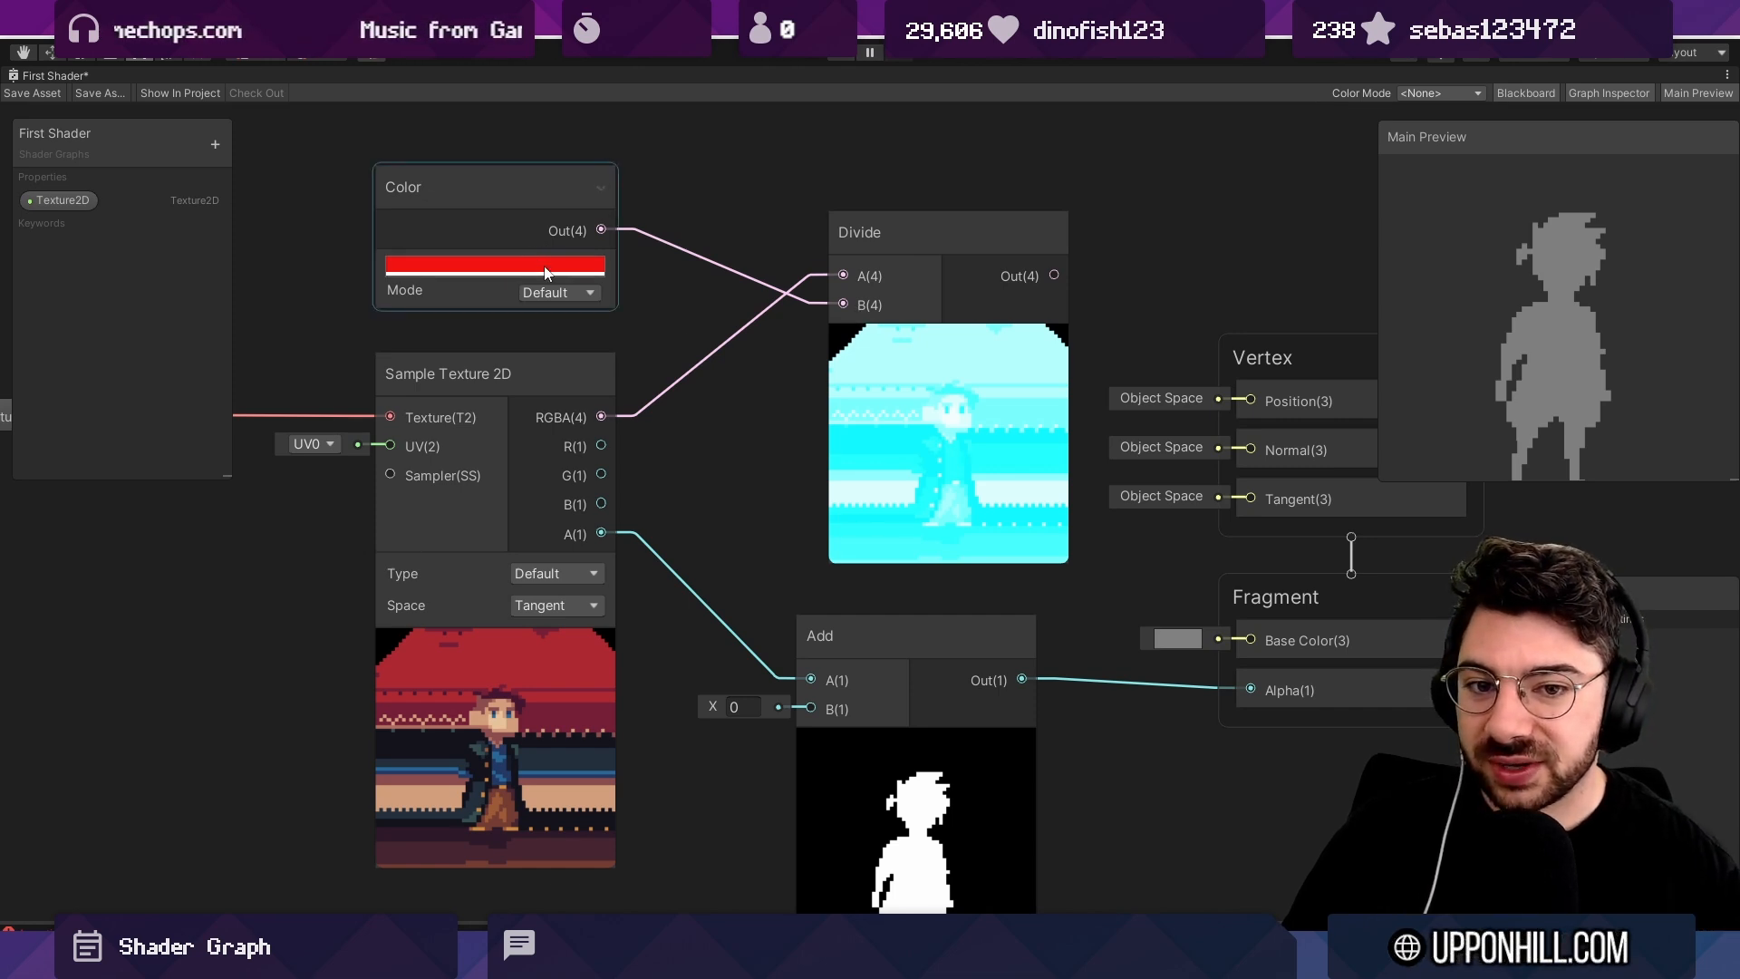
{"action": "left_click_drag", "start_coordinate": [601, 417], "coordinate": [855, 284]}
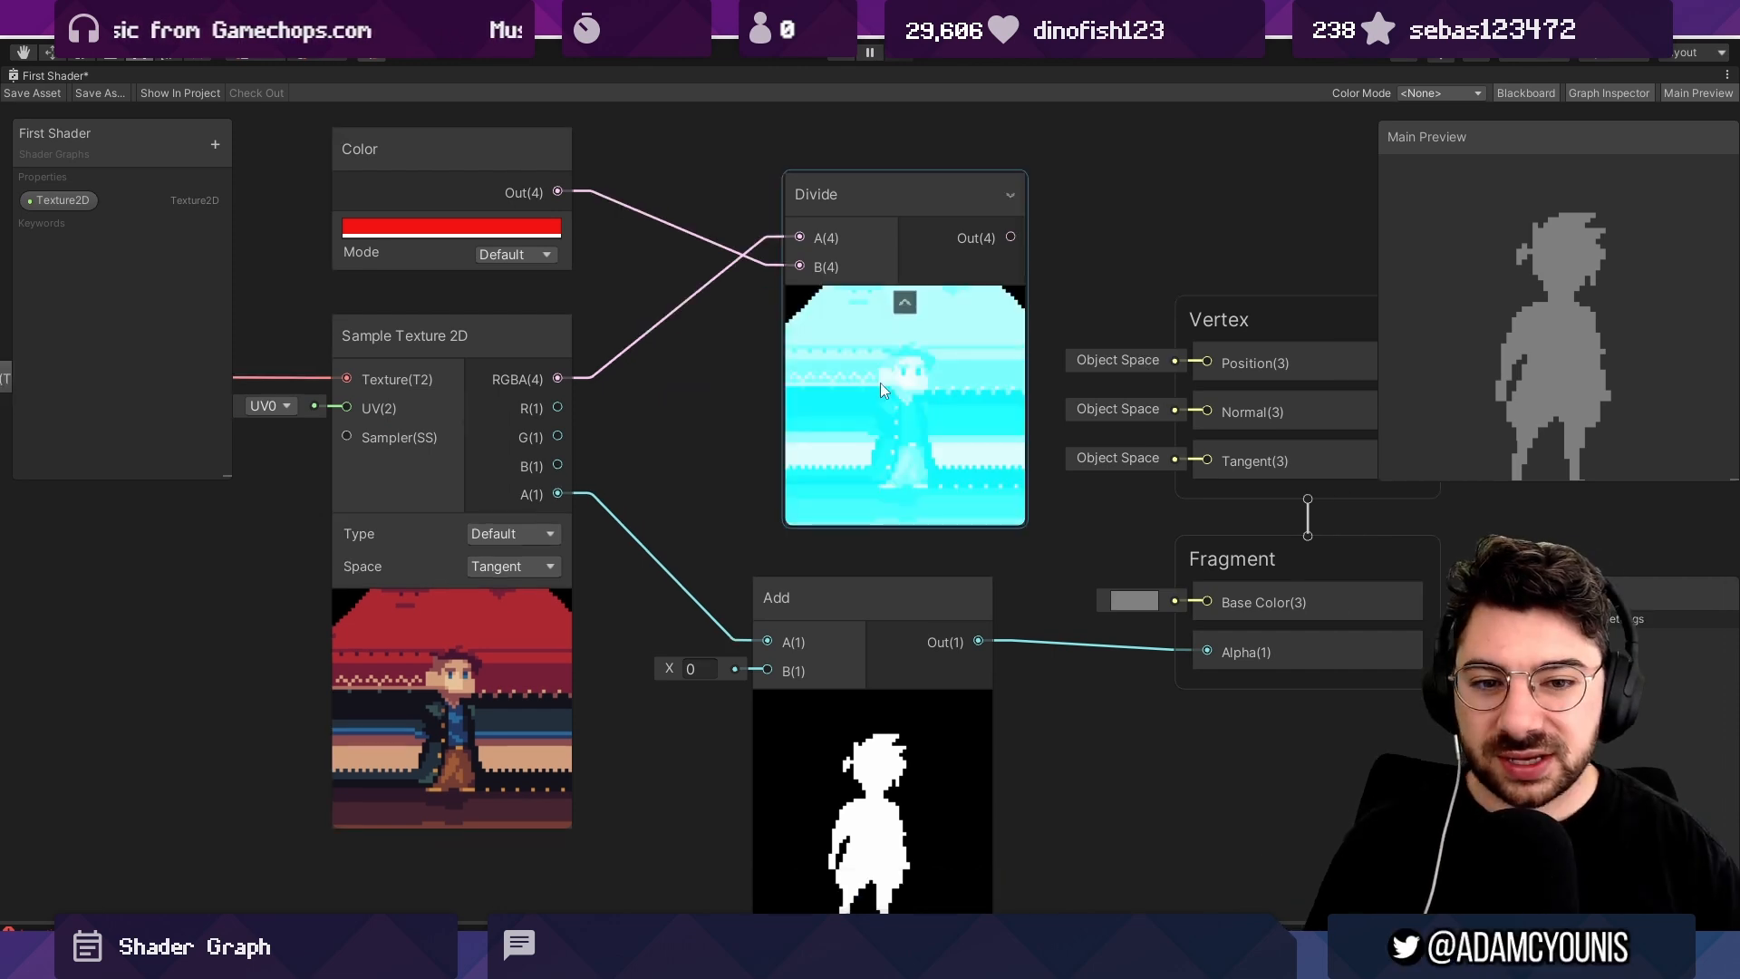
Save the First Shader asset and restore the editor layout with a wider Scene view.
{"action": "scroll", "coordinate": [879, 384], "scroll_direction": "down", "scroll_amount": 1}
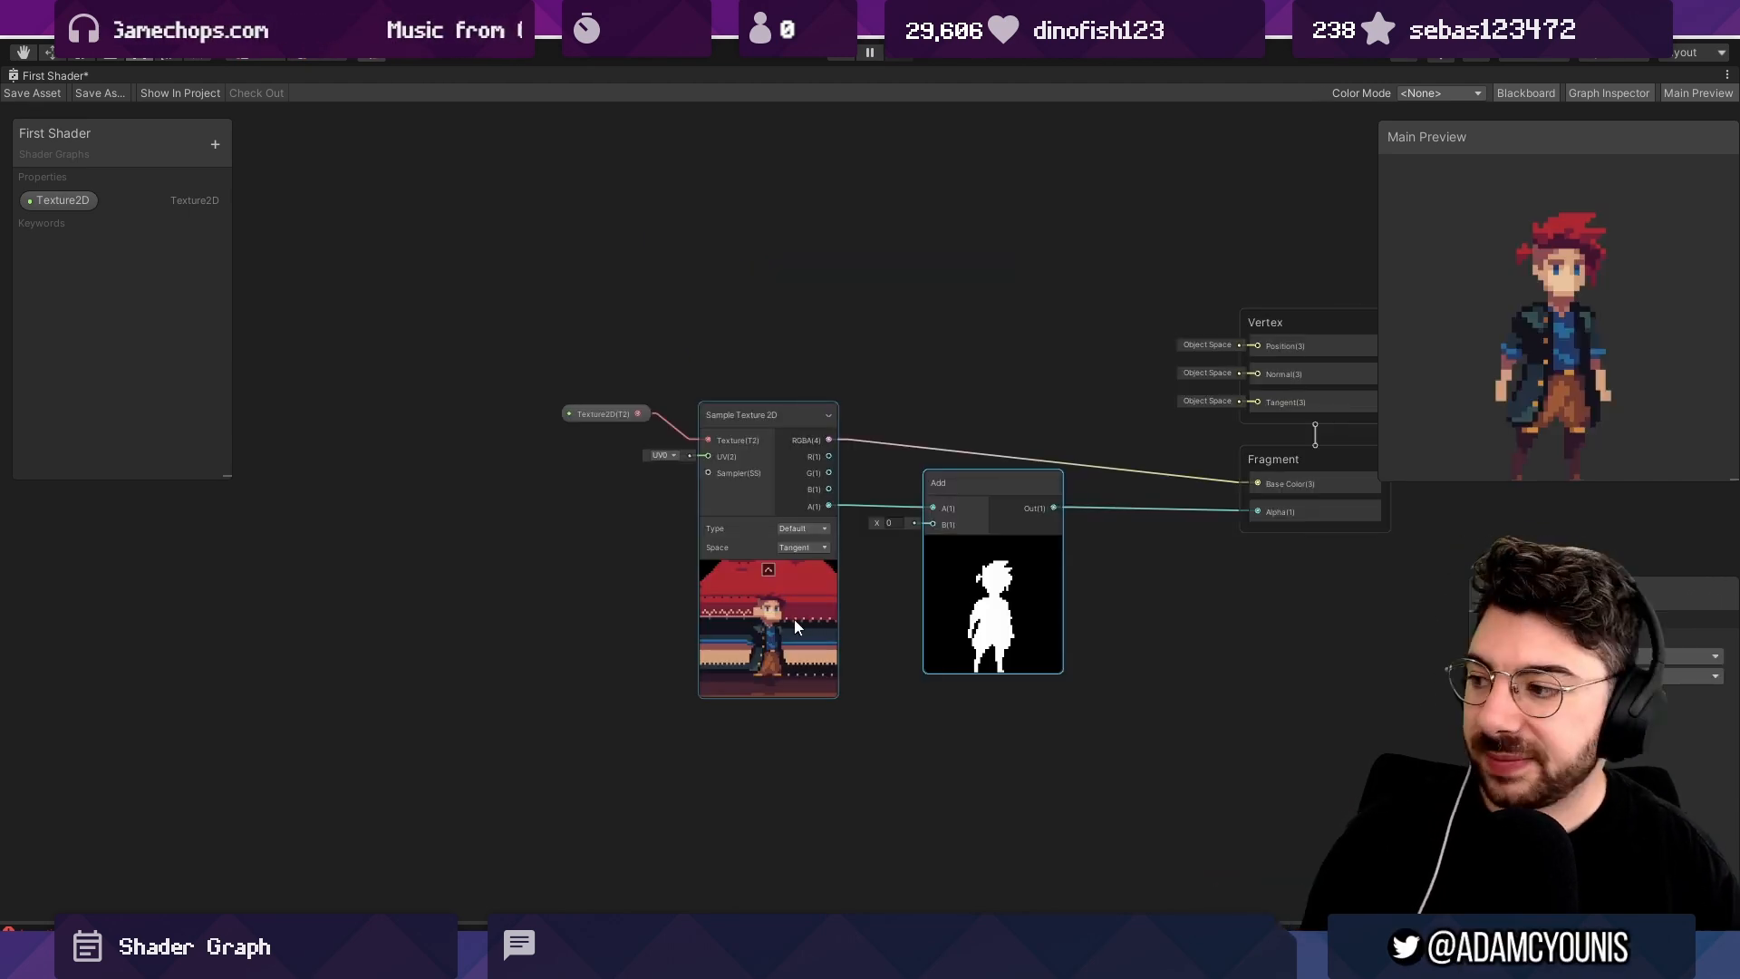
{"action": "scroll", "coordinate": [689, 489], "scroll_direction": "up", "scroll_amount": 3}
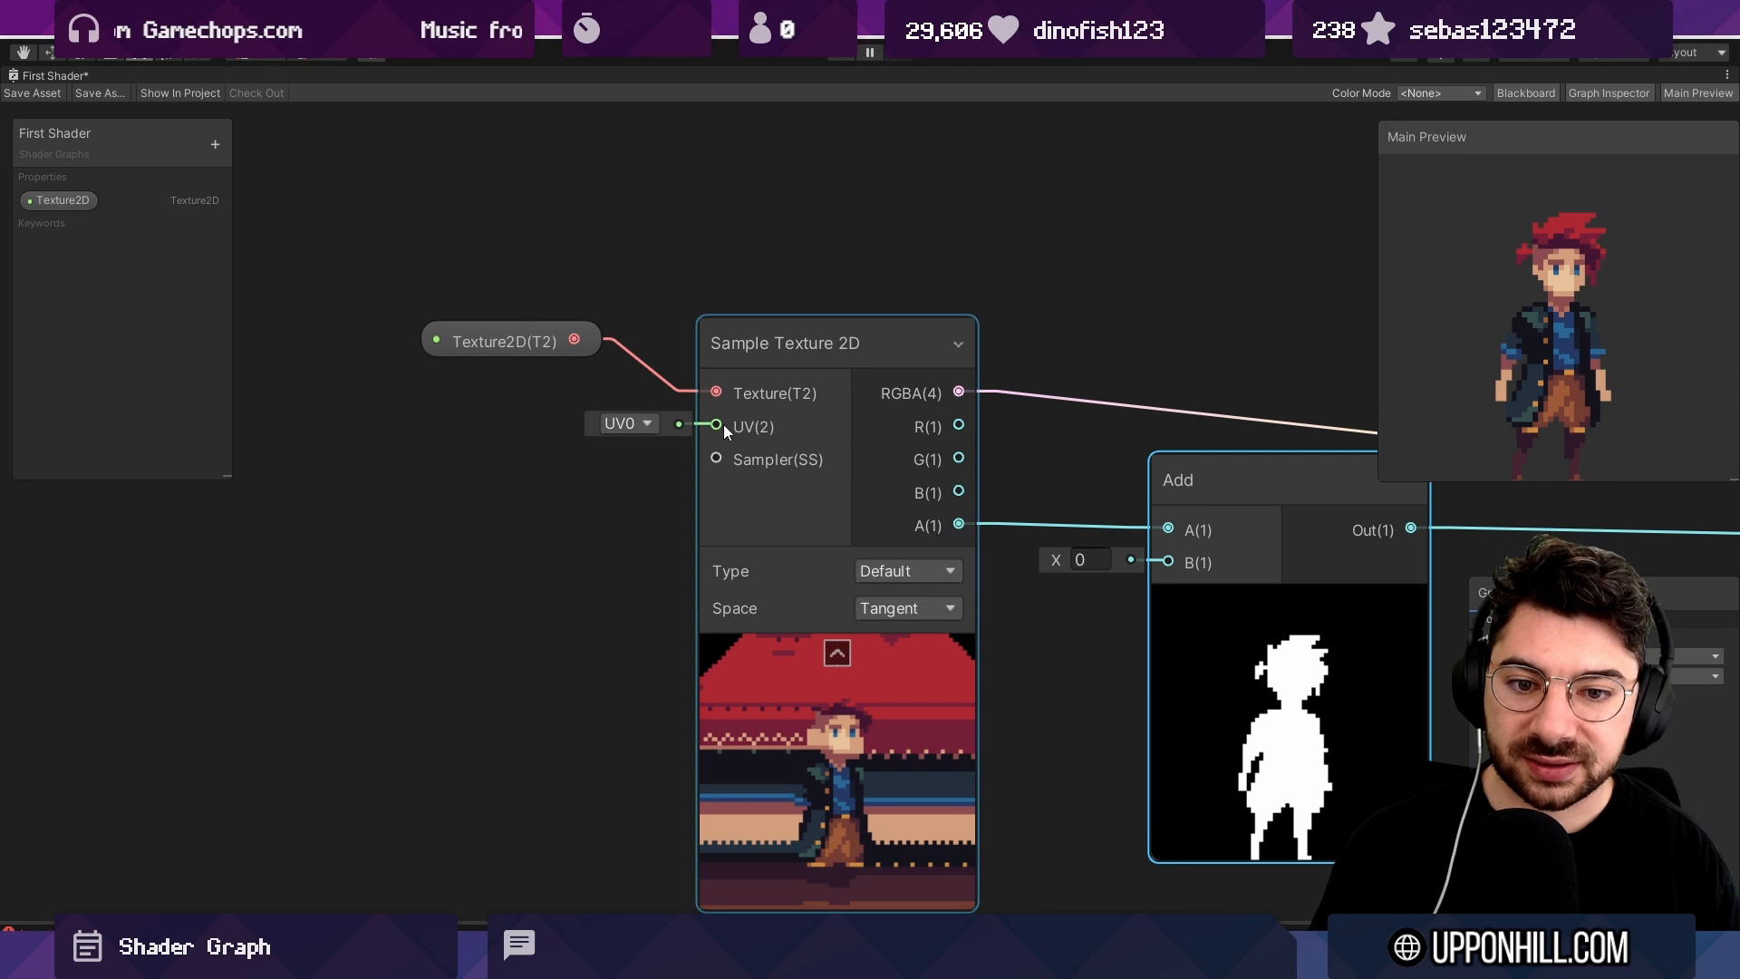
{"action": "left_click", "coordinate": [29, 91]}
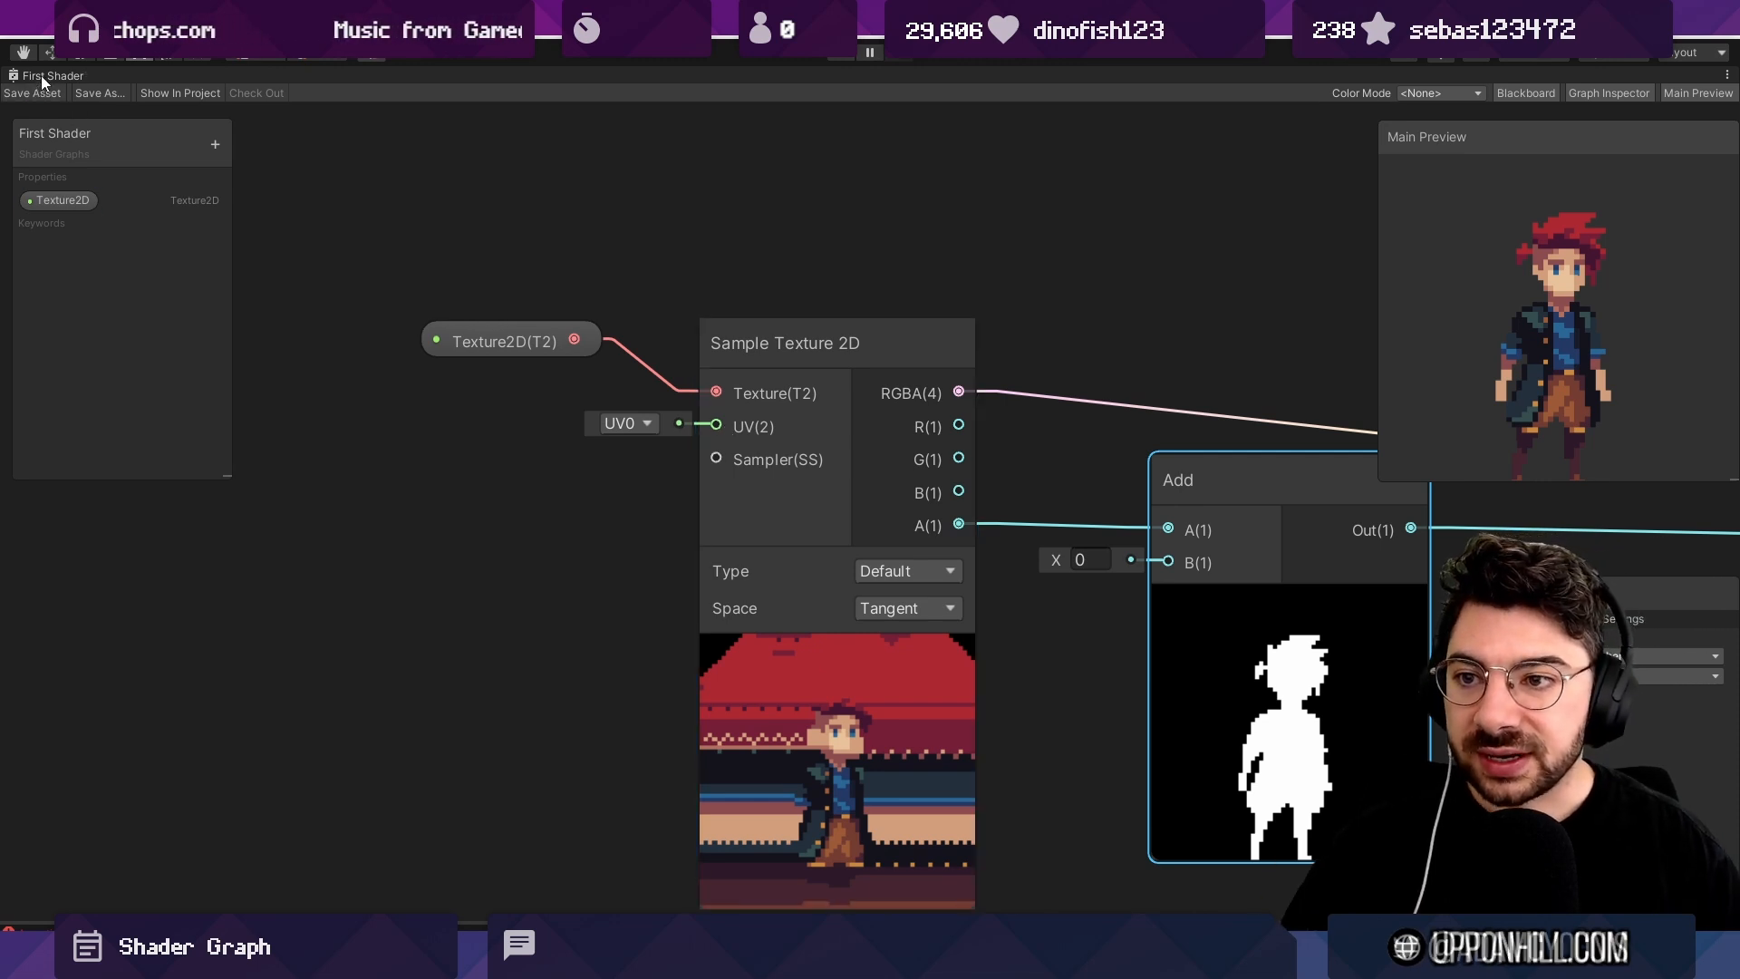
{"action": "right_click", "coordinate": [41, 74]}
{"action": "left_click", "coordinate": [81, 85]}
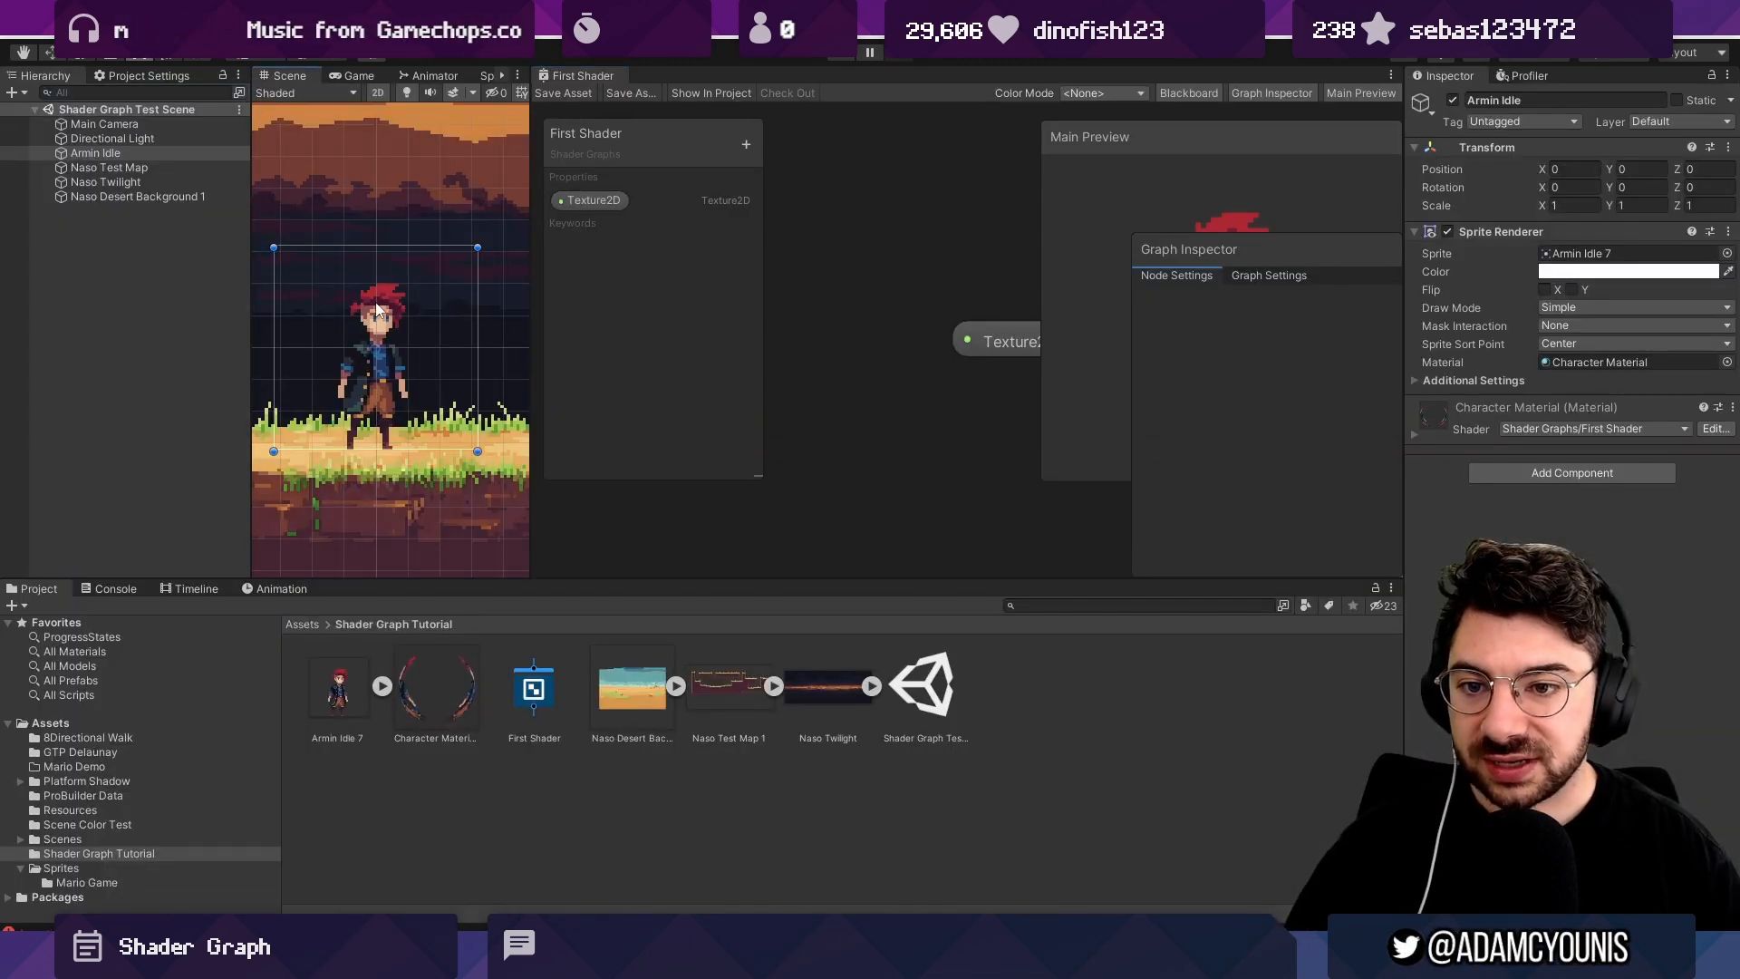
{"action": "left_click_drag", "start_coordinate": [530, 273], "coordinate": [721, 278]}
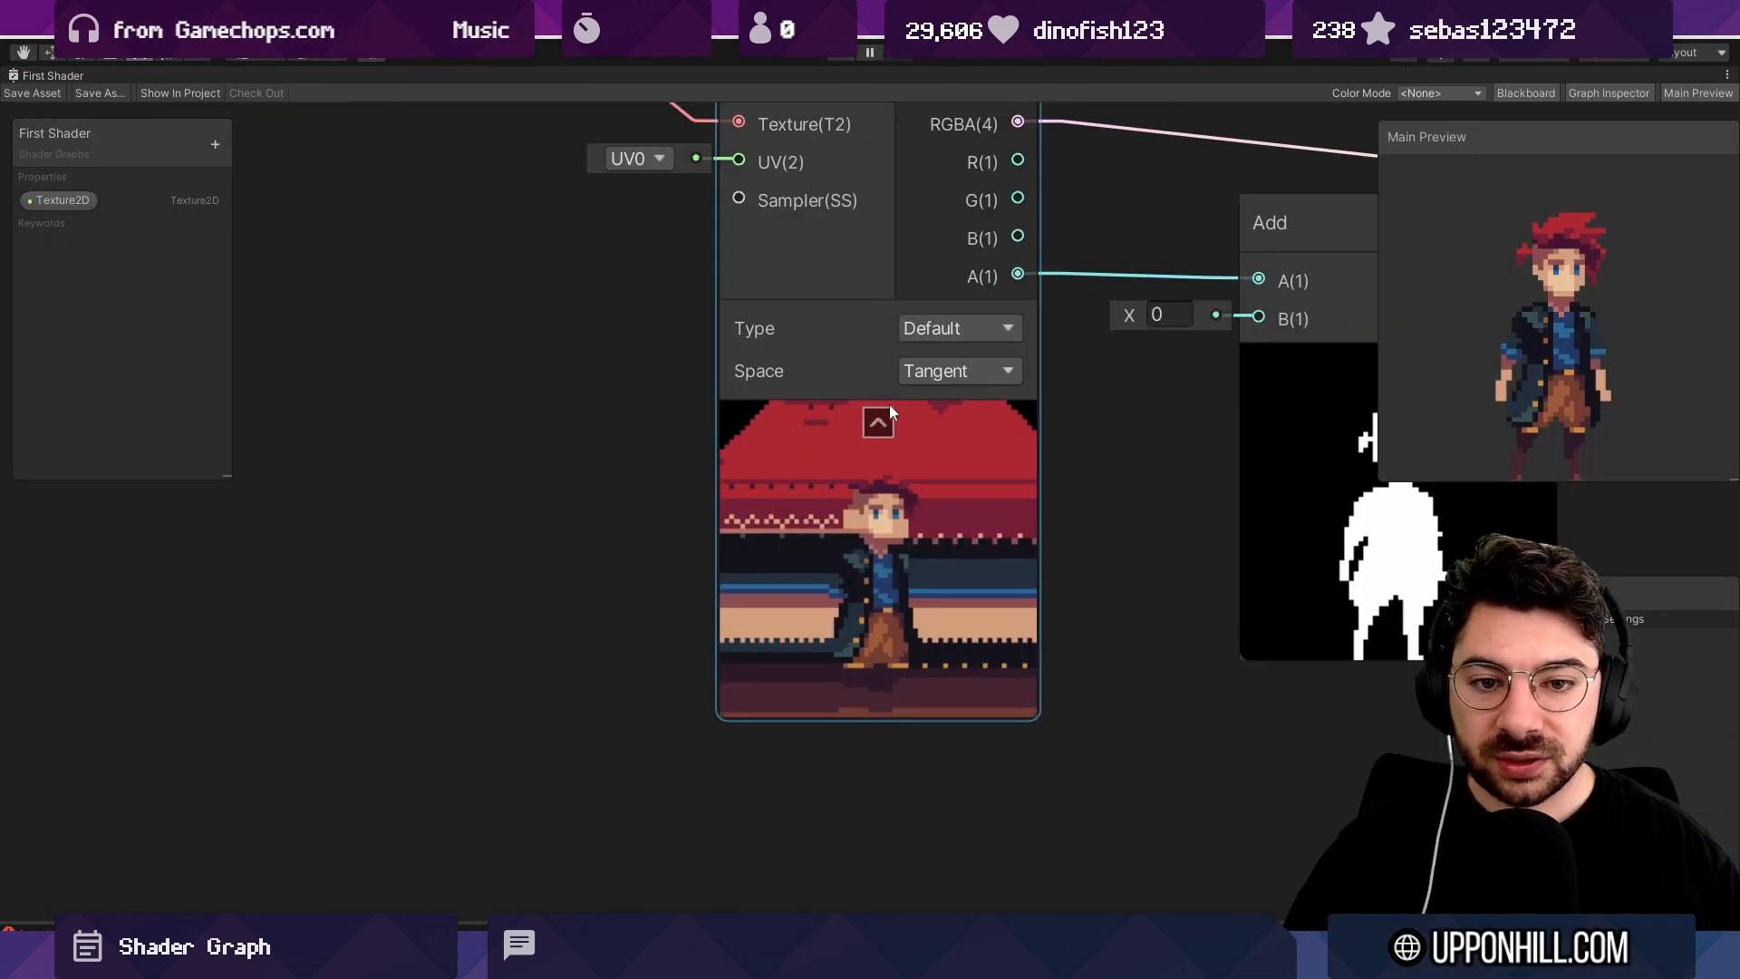
{"action": "middle_click_drag", "start_coordinate": [889, 405], "coordinate": [772, 505]}
{"action": "scroll", "coordinate": [311, 367], "scroll_direction": "down", "scroll_amount": 2}
{"action": "right_click", "coordinate": [311, 367]}
{"action": "left_click", "coordinate": [367, 377]}
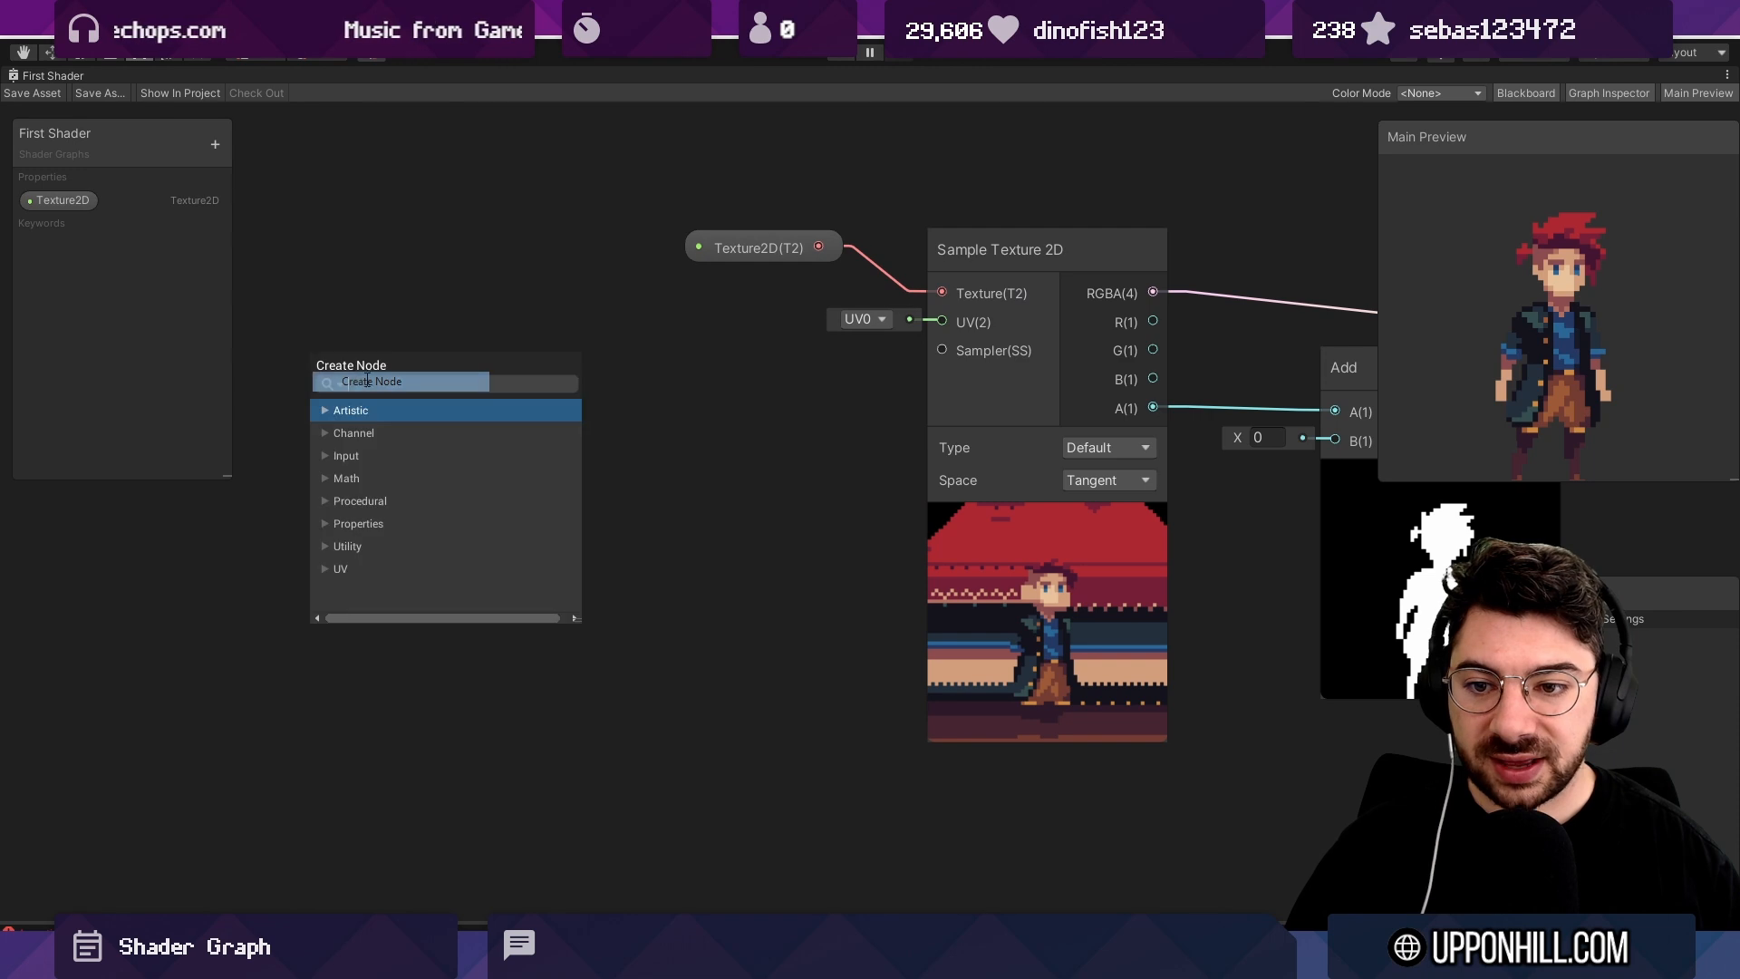
{"action": "type", "text": "uv"}
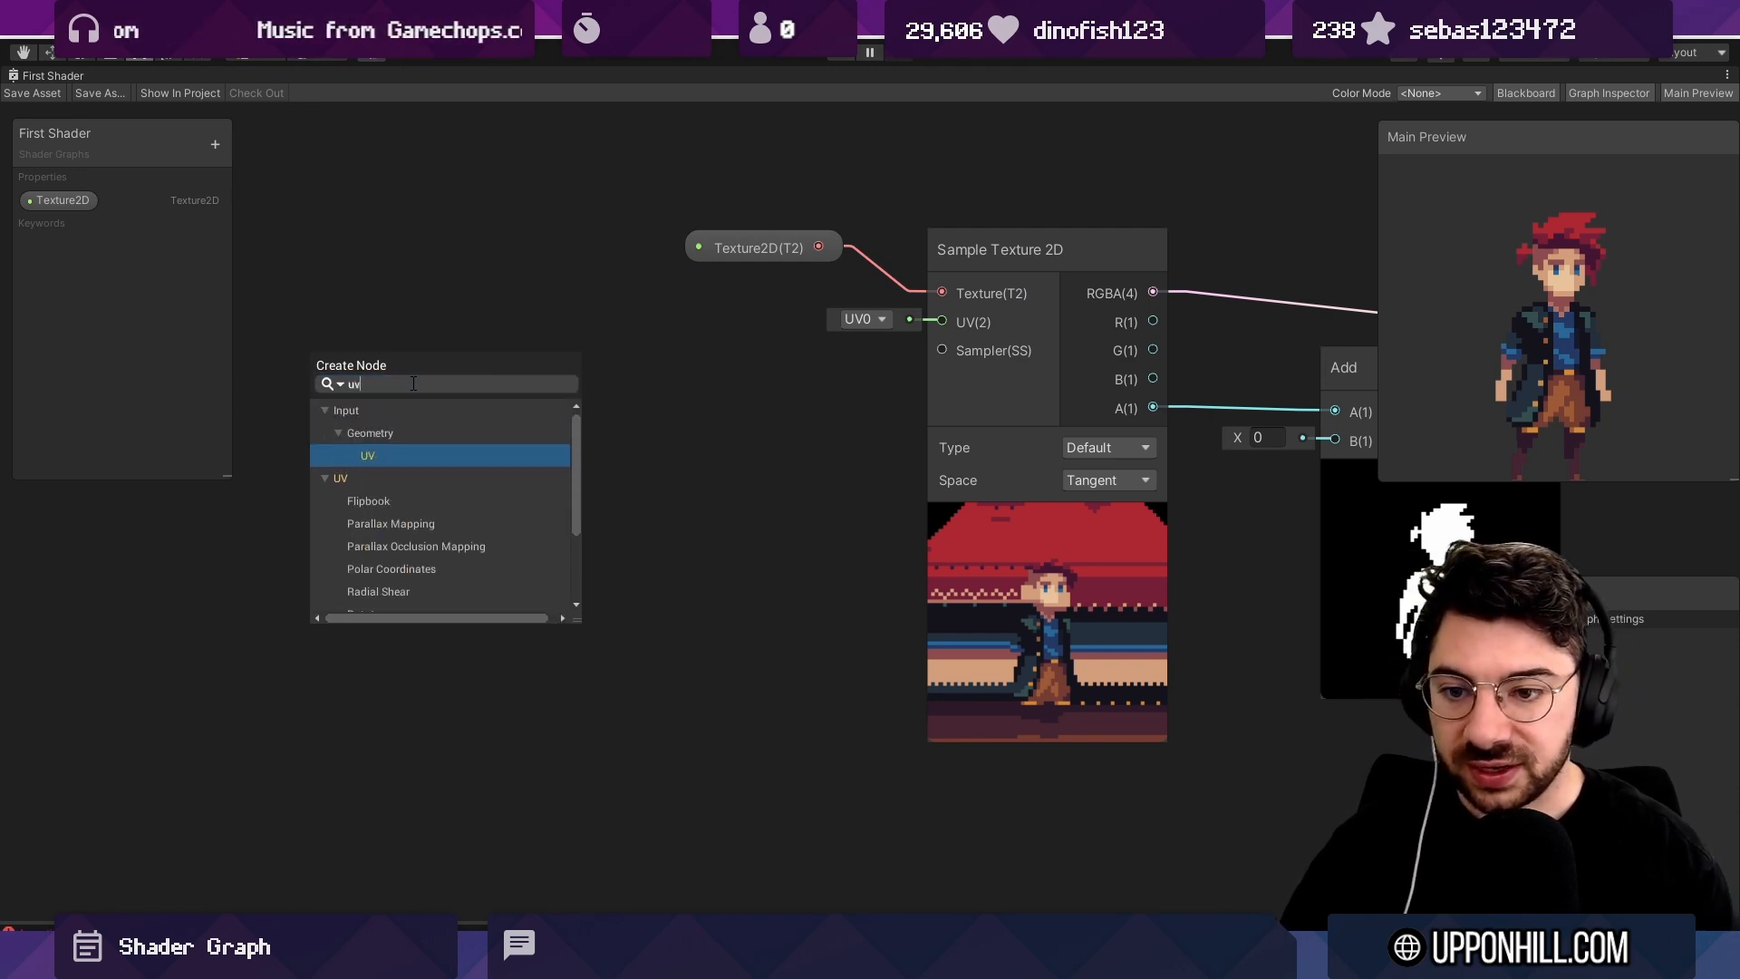
{"action": "key", "text": "Escape"}
Add a UV node before Sample Texture 2D and connect its output to that node's UV input.
{"action": "right_click", "coordinate": [336, 392]}
{"action": "left_click", "coordinate": [359, 399]}
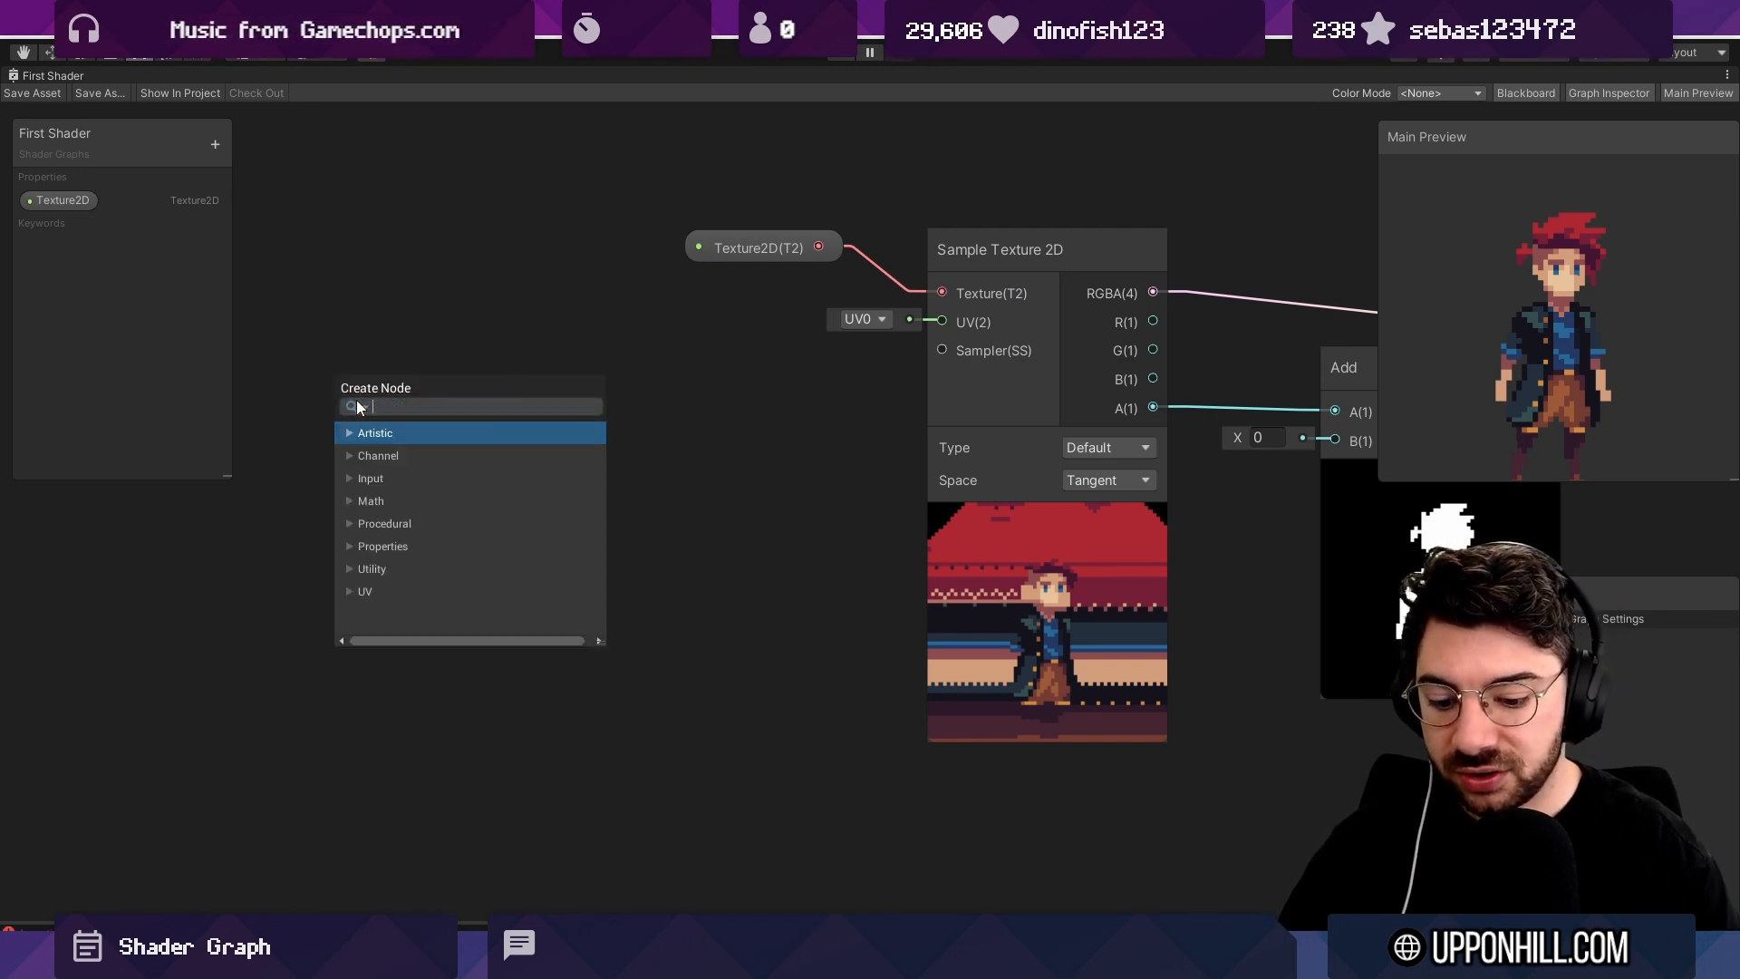
{"action": "type", "text": "uv"}
{"action": "key", "text": "Return"}
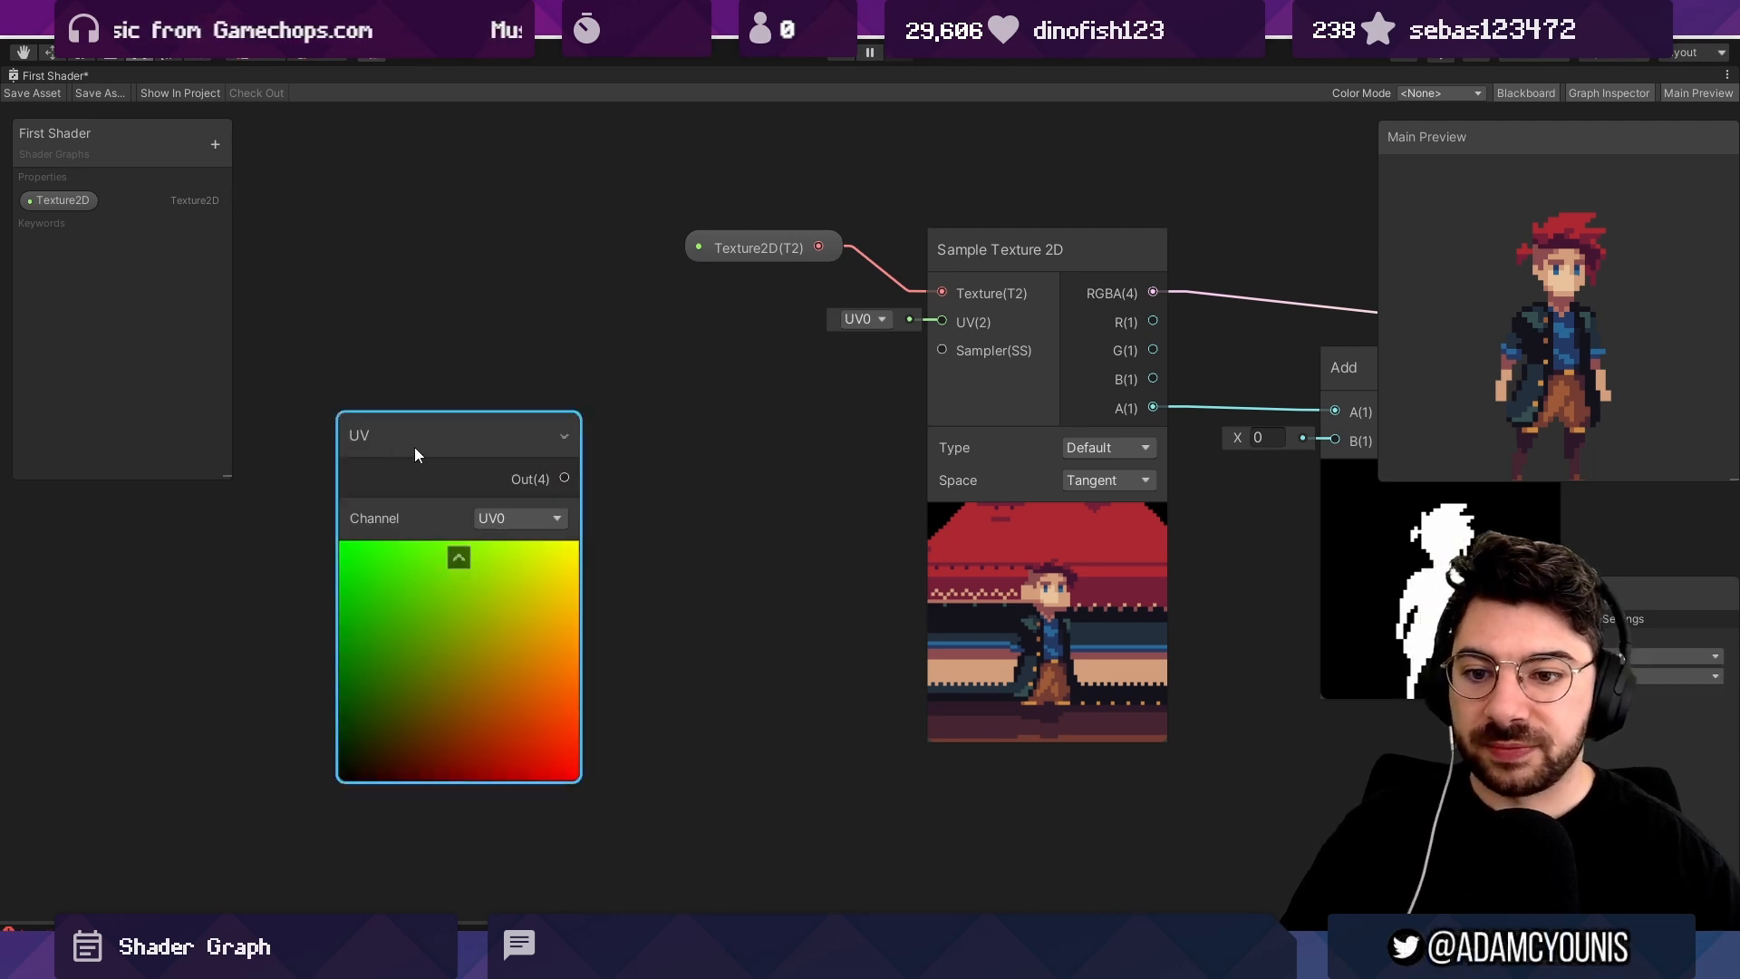
{"action": "left_click_drag", "start_coordinate": [415, 448], "coordinate": [411, 381]}
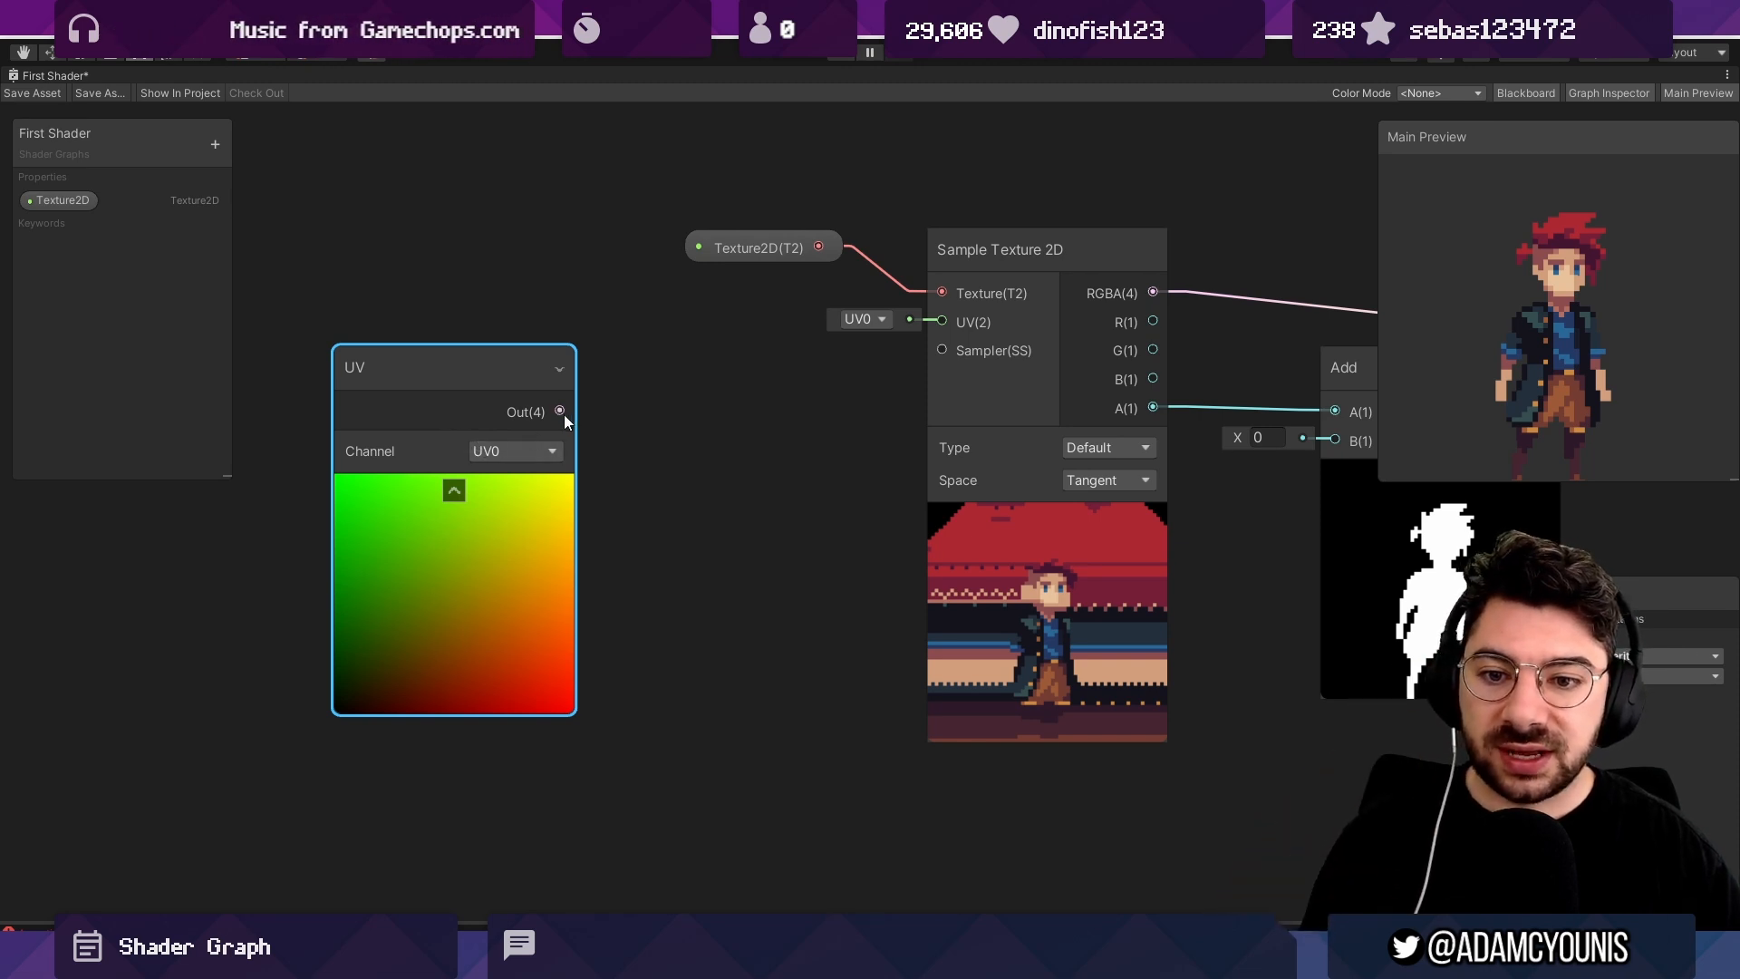
{"action": "left_click_drag", "start_coordinate": [570, 410], "coordinate": [941, 323]}
{"action": "middle_click_drag", "start_coordinate": [1032, 528], "coordinate": [983, 535]}
Try inserting an Add node between UV and Sample Texture 2D's UV input and varying the X value of its B input.
{"action": "left_click_drag", "start_coordinate": [511, 418], "coordinate": [578, 403]}
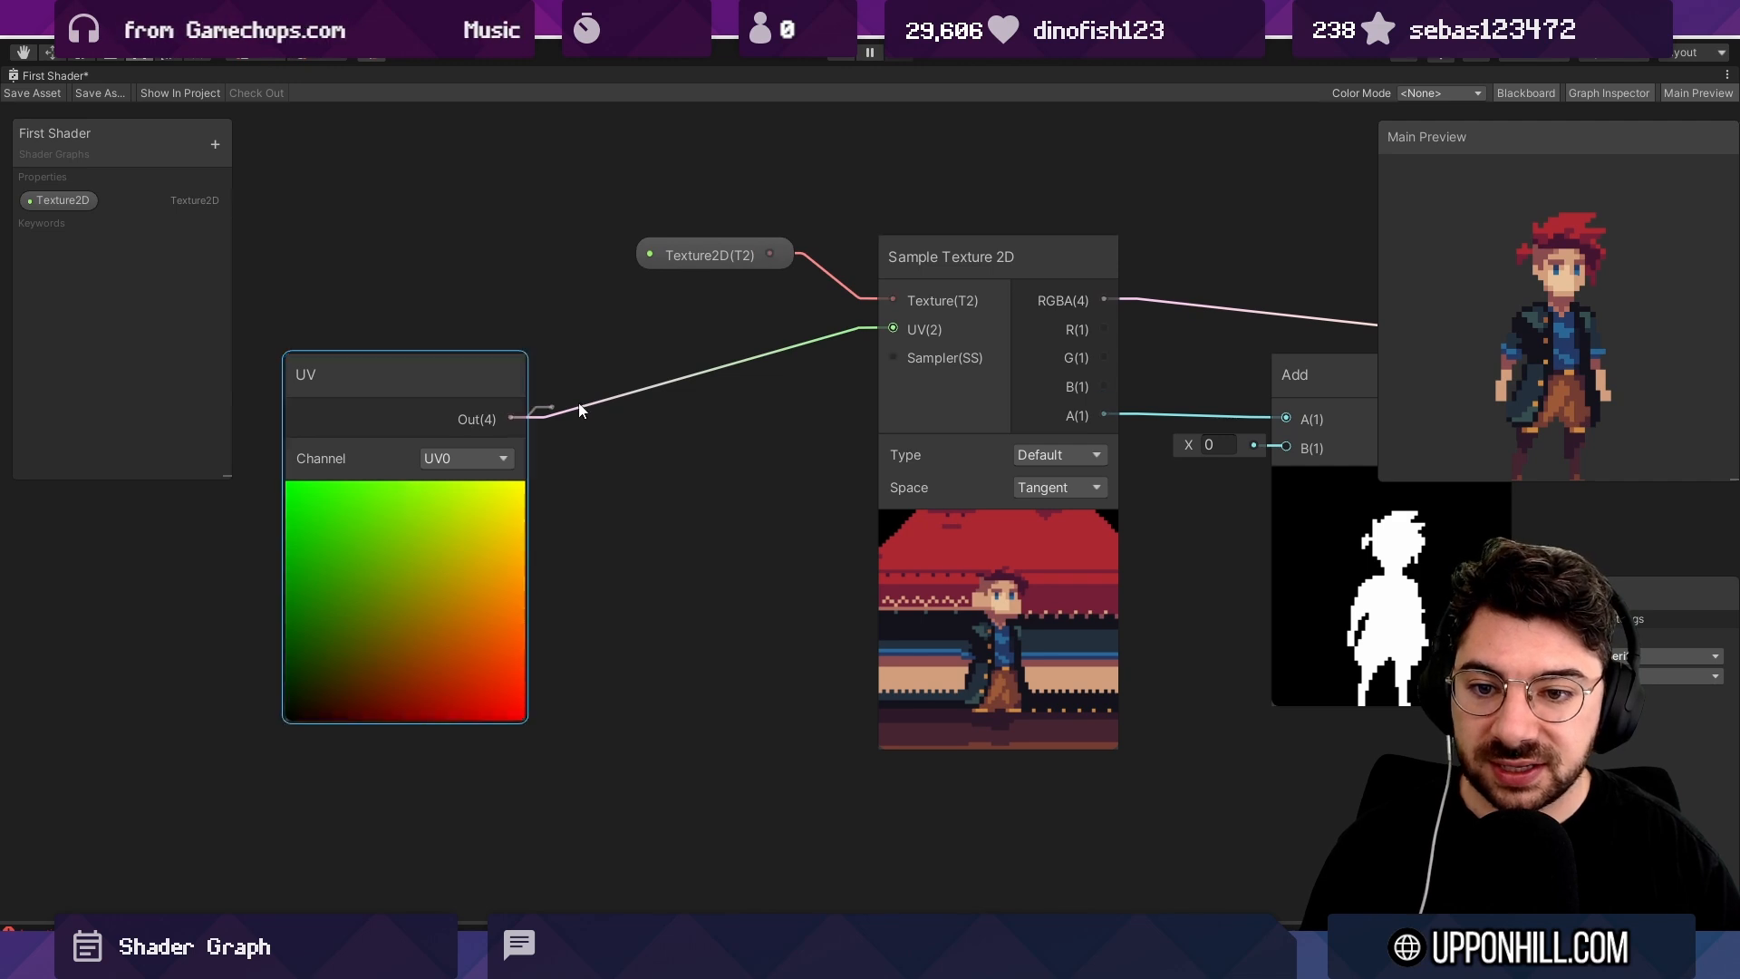
{"action": "left_click_drag", "start_coordinate": [880, 326], "coordinate": [885, 327]}
{"action": "mouse_move", "coordinate": [436, 380]}
{"action": "left_mouse_down"}
{"action": "mouse_move", "coordinate": [397, 405]}
{"action": "mouse_move", "coordinate": [419, 392]}
{"action": "left_mouse_up"}
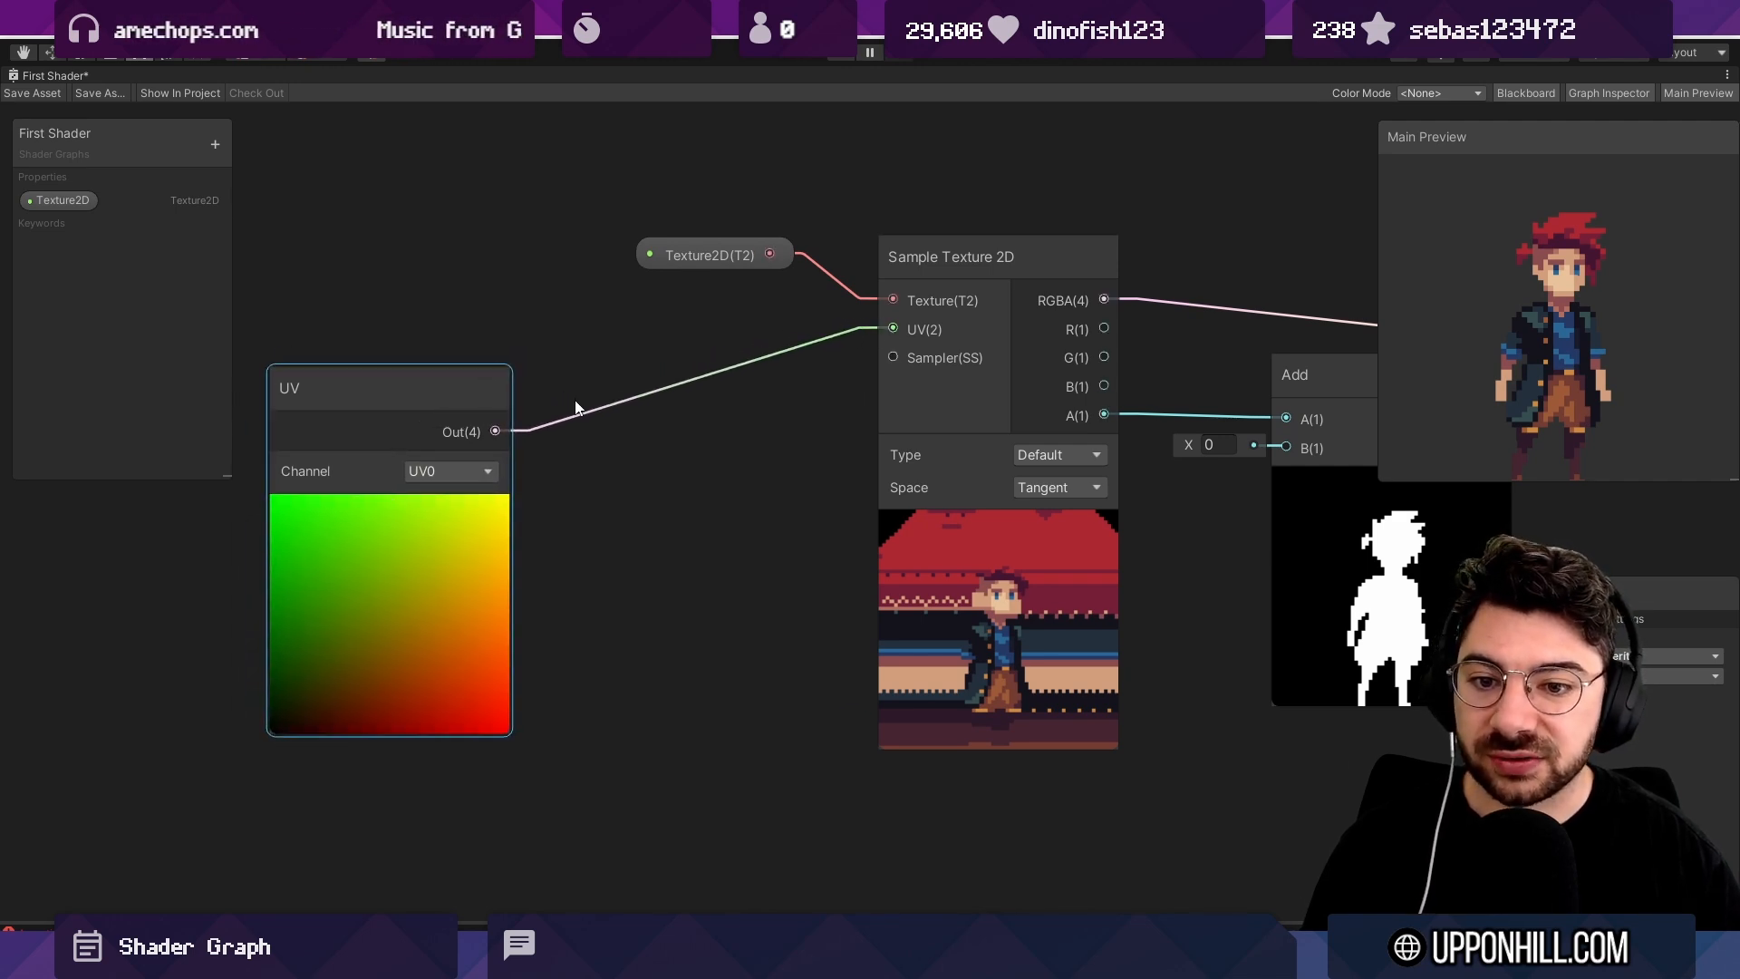
{"action": "left_click_drag", "start_coordinate": [511, 398], "coordinate": [628, 413]}
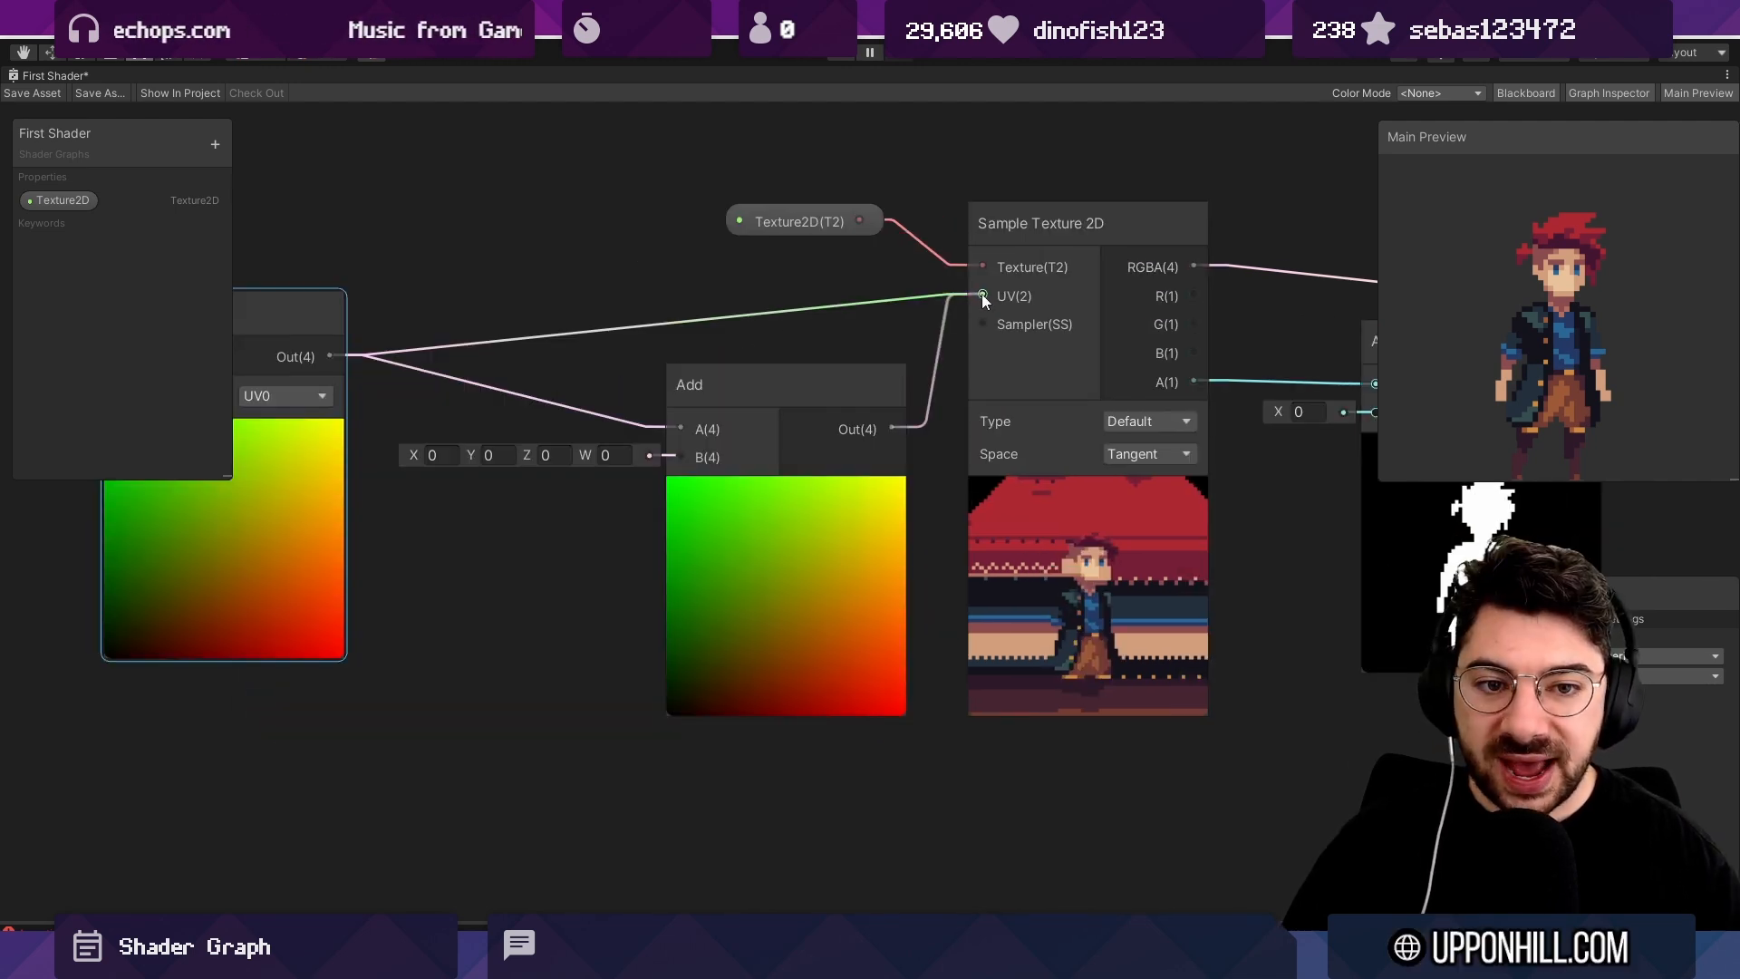
{"action": "left_click_drag", "start_coordinate": [981, 294], "coordinate": [981, 294]}
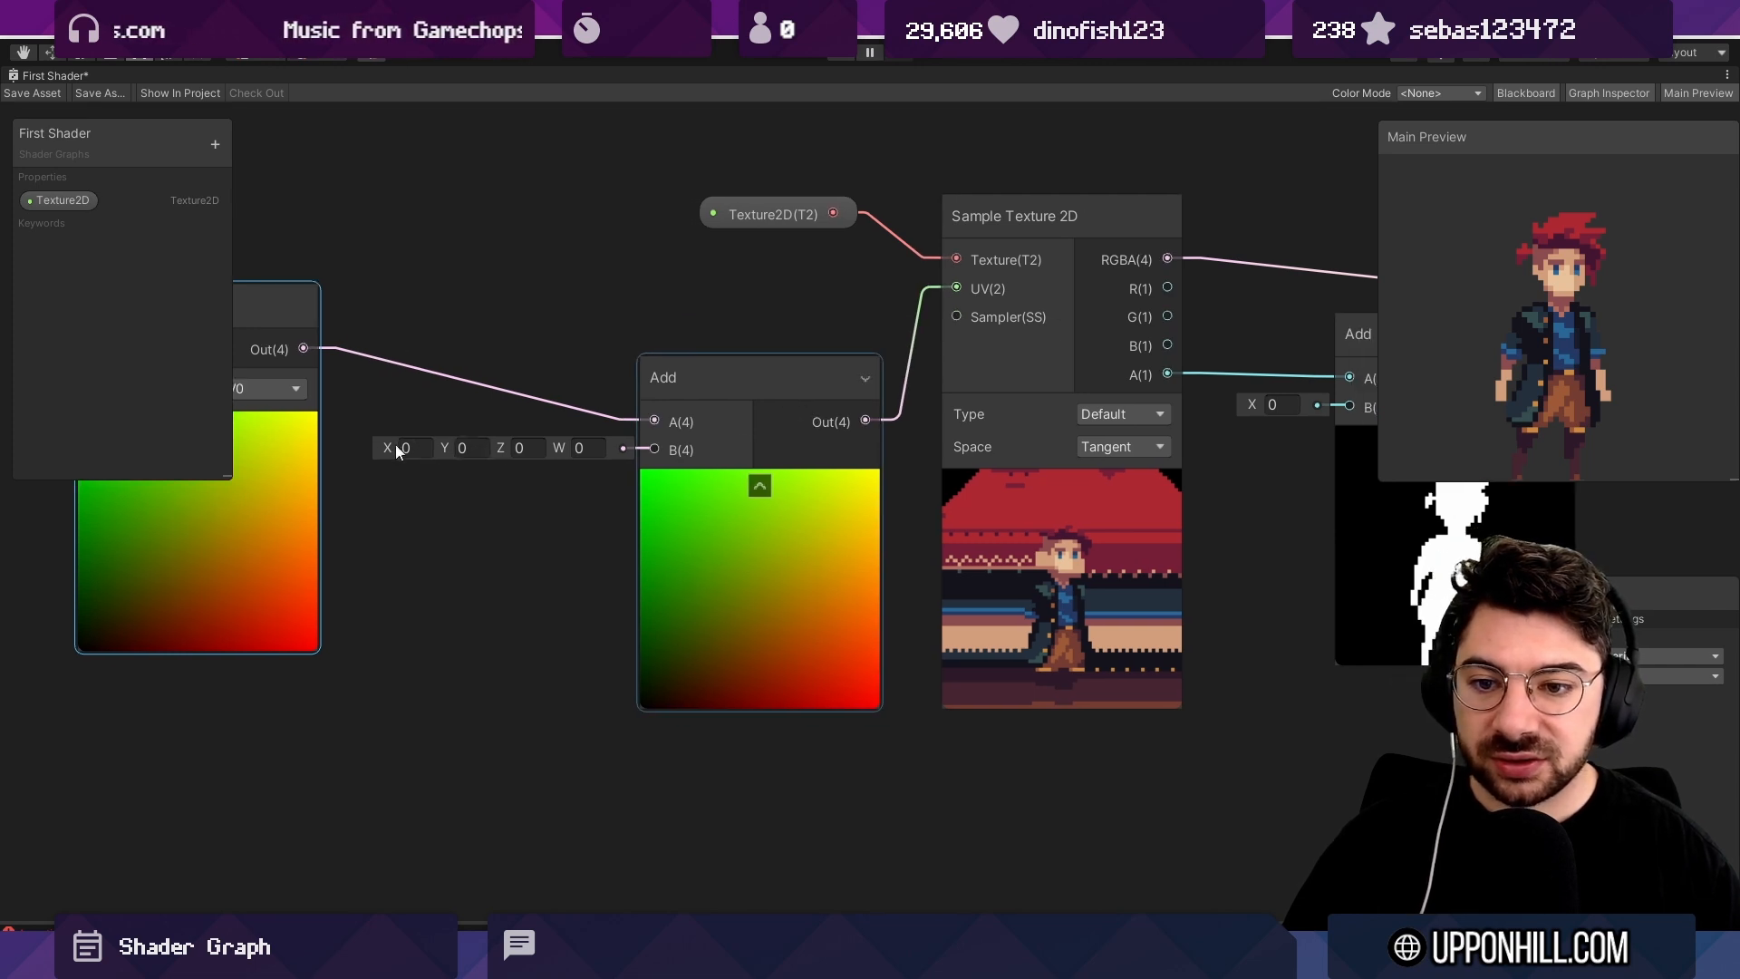
{"action": "mouse_move", "coordinate": [396, 452]}
{"action": "left_mouse_down"}
{"action": "mouse_move", "coordinate": [374, 444]}
{"action": "mouse_move", "coordinate": [395, 459]}
{"action": "left_mouse_up"}
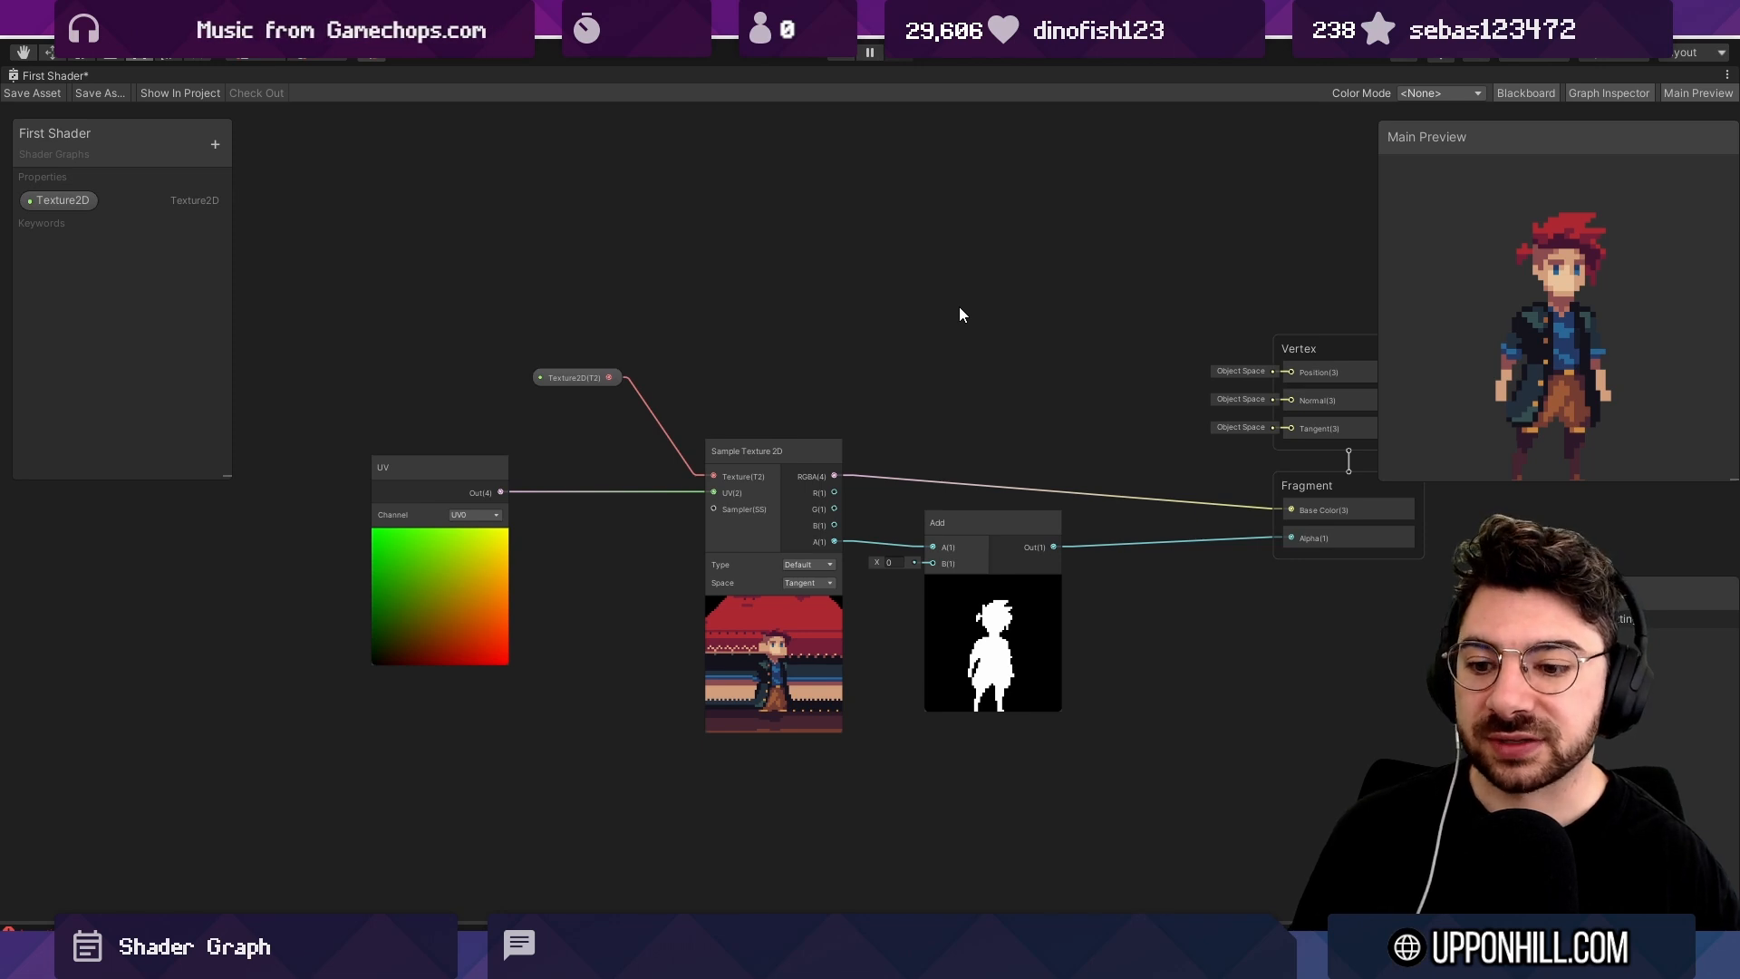
Add a Time node in the empty area above the Texture2D property node.
{"action": "right_click", "coordinate": [666, 260]}
{"action": "left_click", "coordinate": [649, 145]}
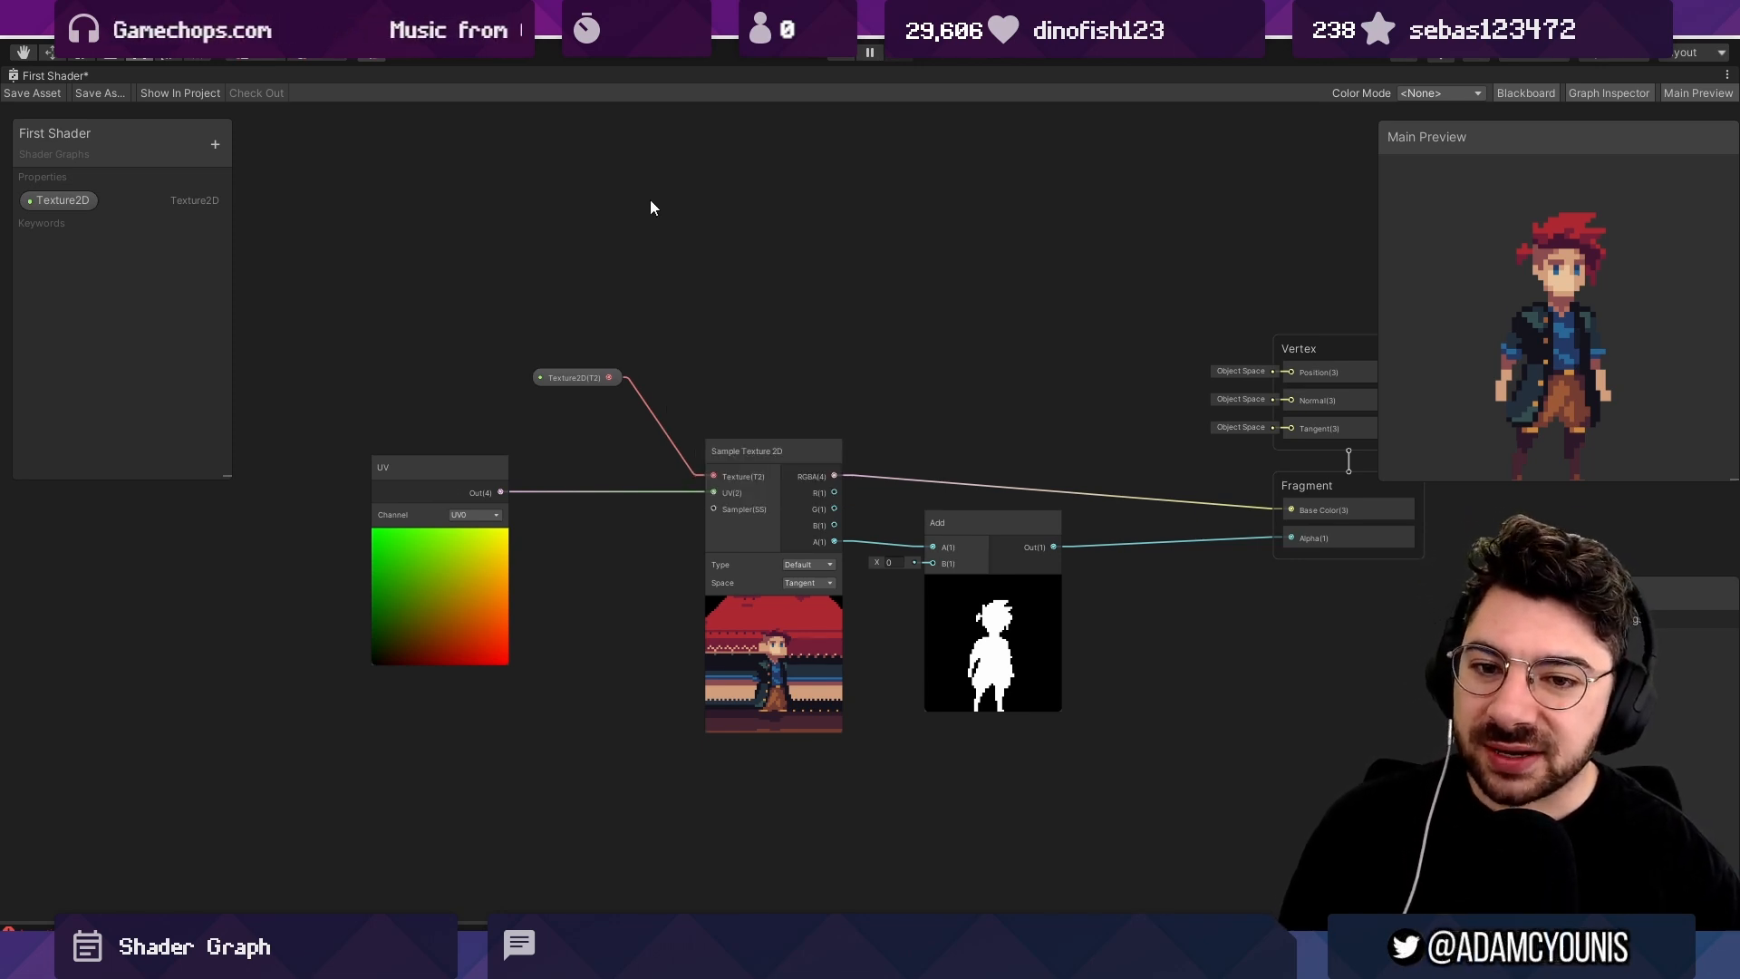
{"action": "key", "text": "space"}
{"action": "type", "text": "time"}
{"action": "key", "text": "Return"}
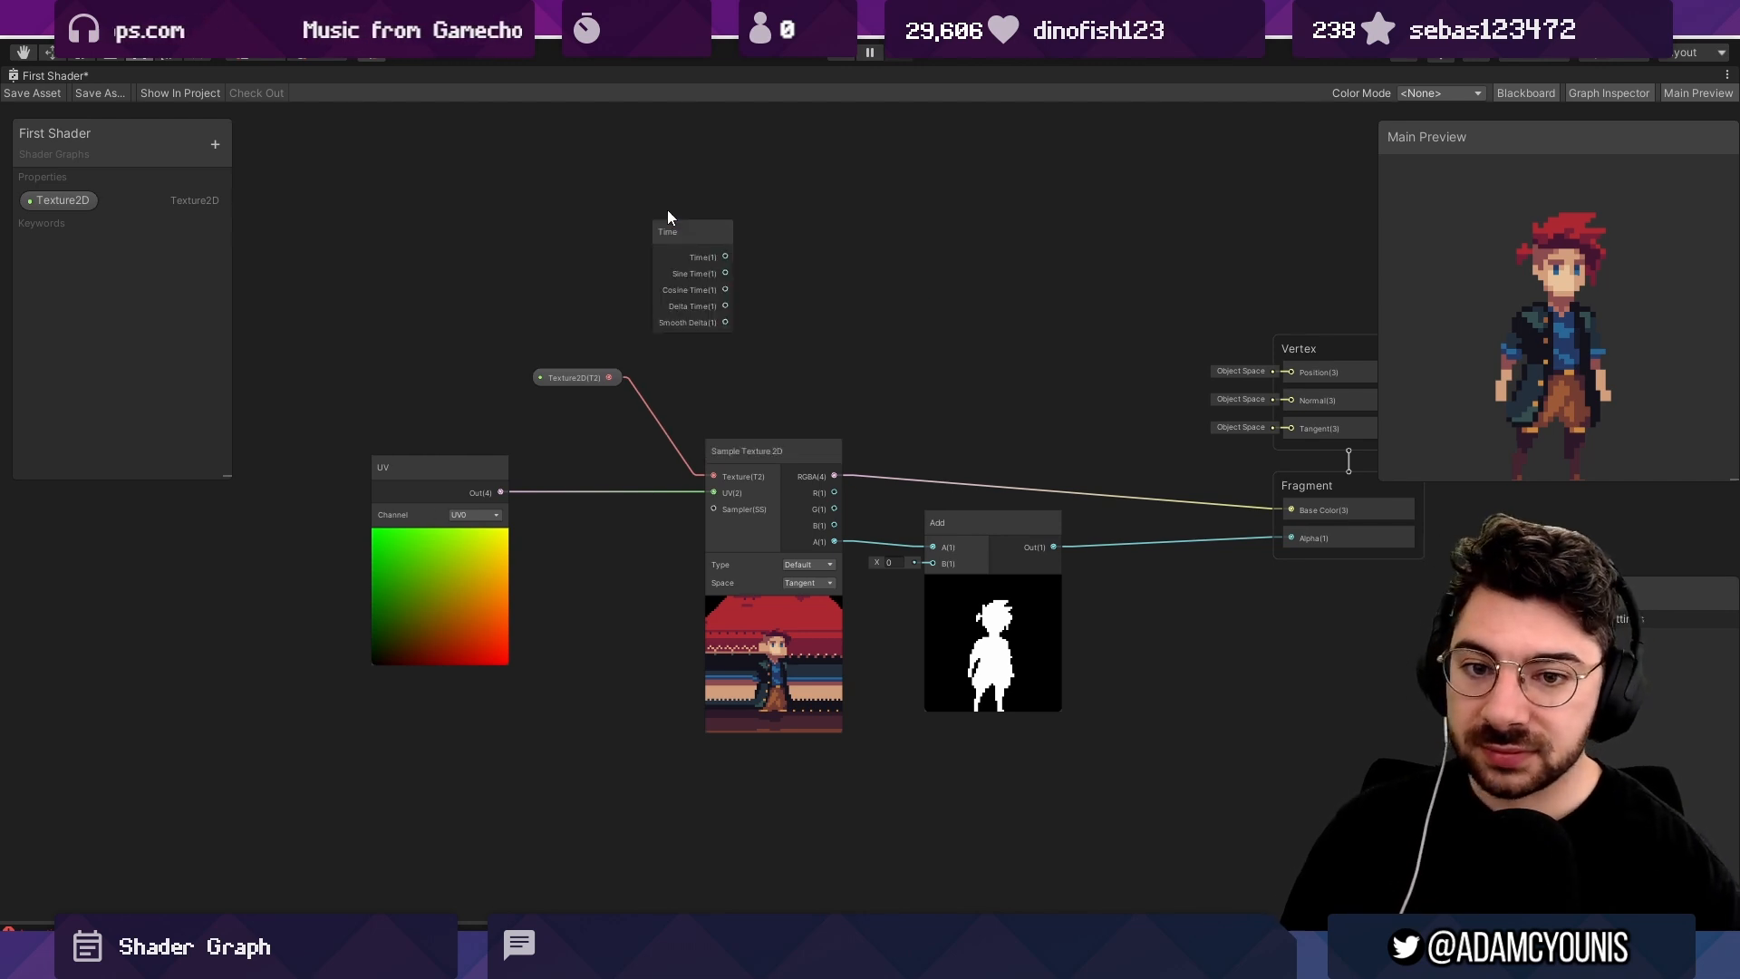
{"action": "scroll", "coordinate": [718, 286], "scroll_direction": "up", "scroll_amount": 1}
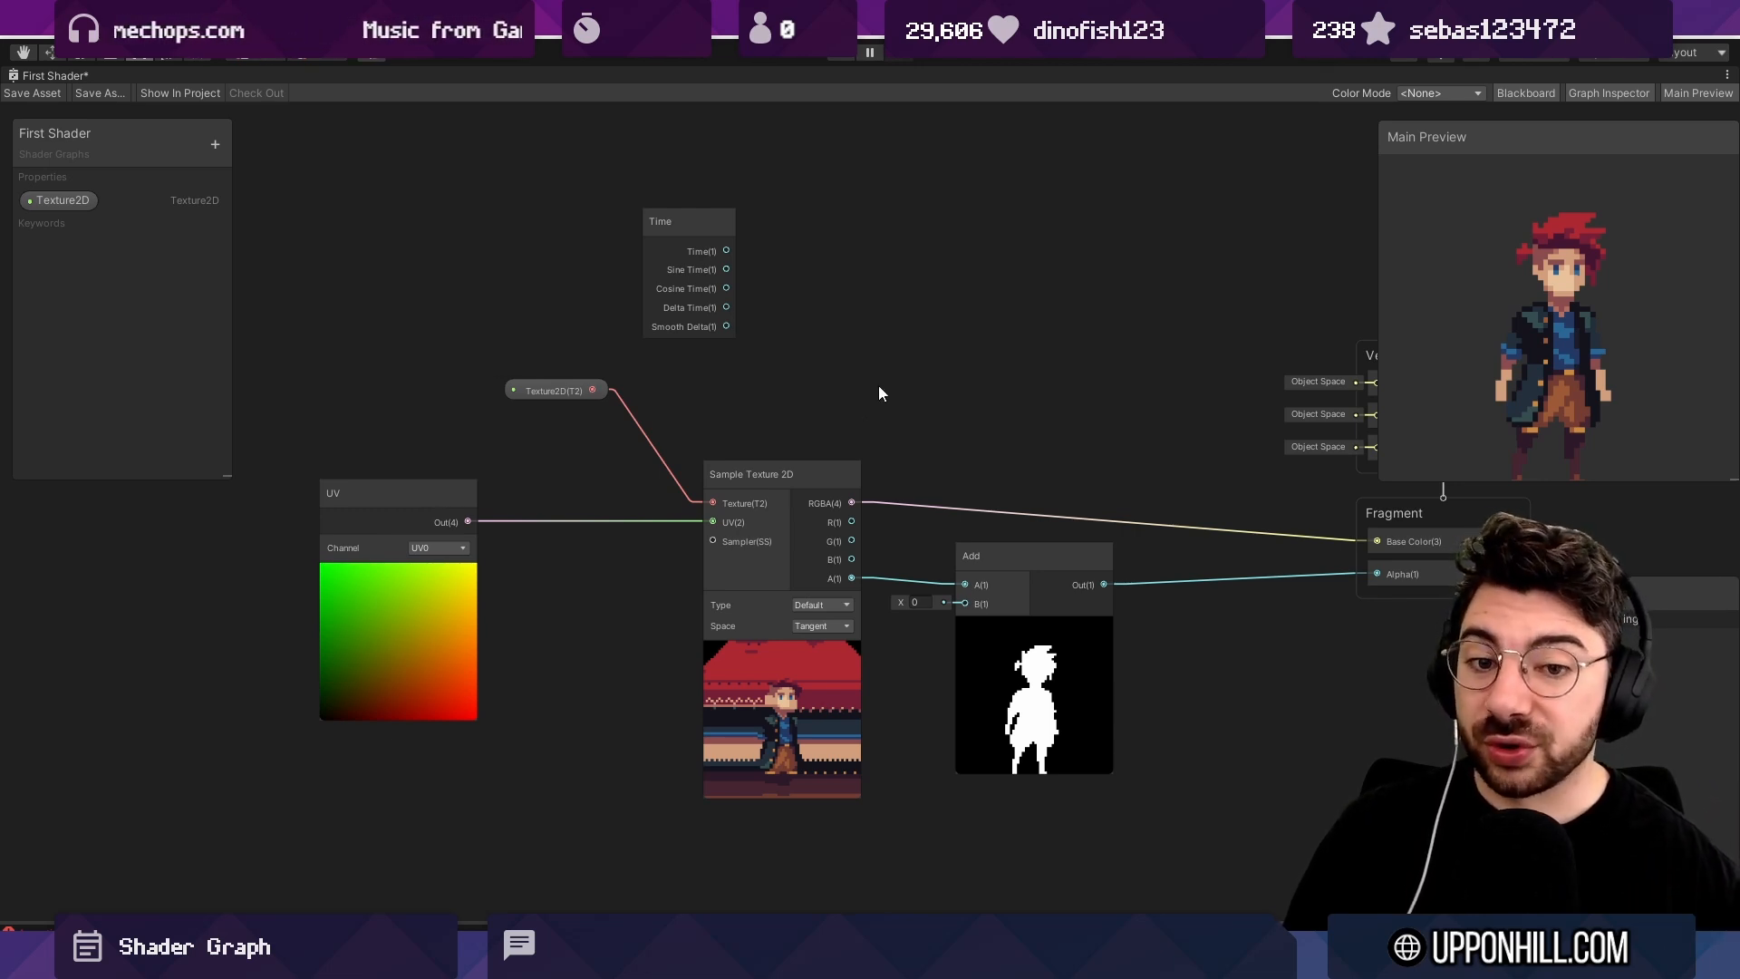
{"action": "right_click", "coordinate": [894, 332]}
{"action": "left_click", "coordinate": [933, 360]}
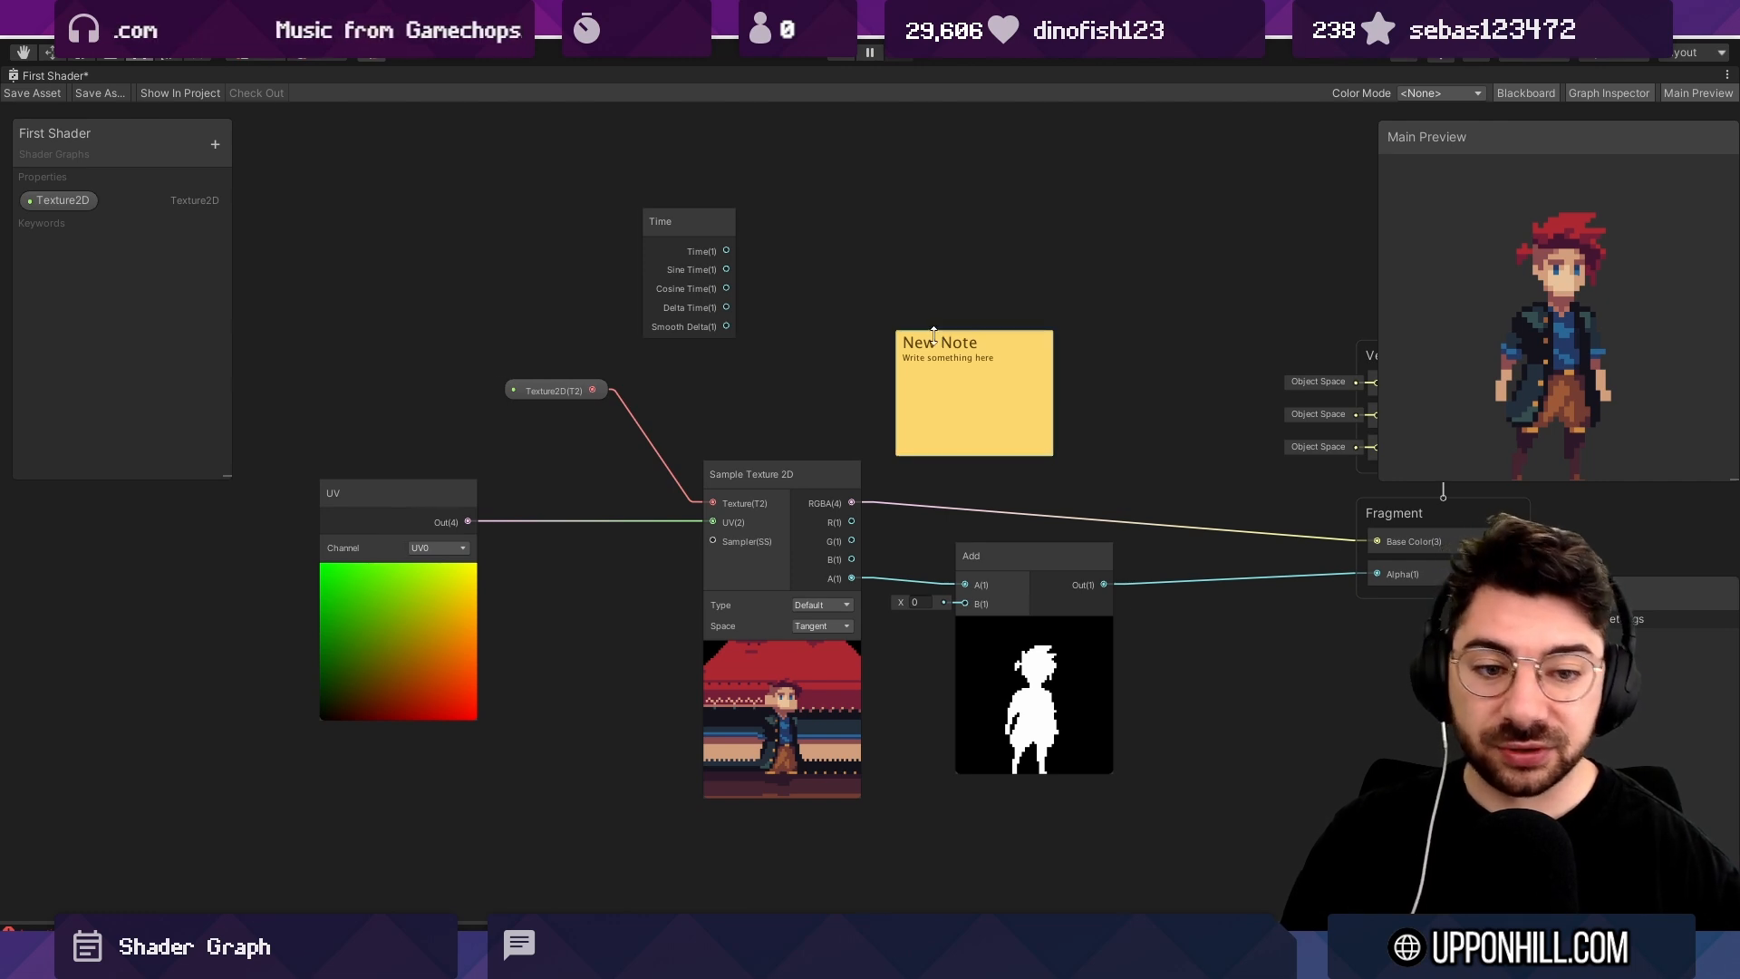
{"action": "key", "text": "Delete"}
Add a Gradient Noise node and place it beside the Time node, above Sample Texture 2D.
{"action": "right_click", "coordinate": [898, 254]}
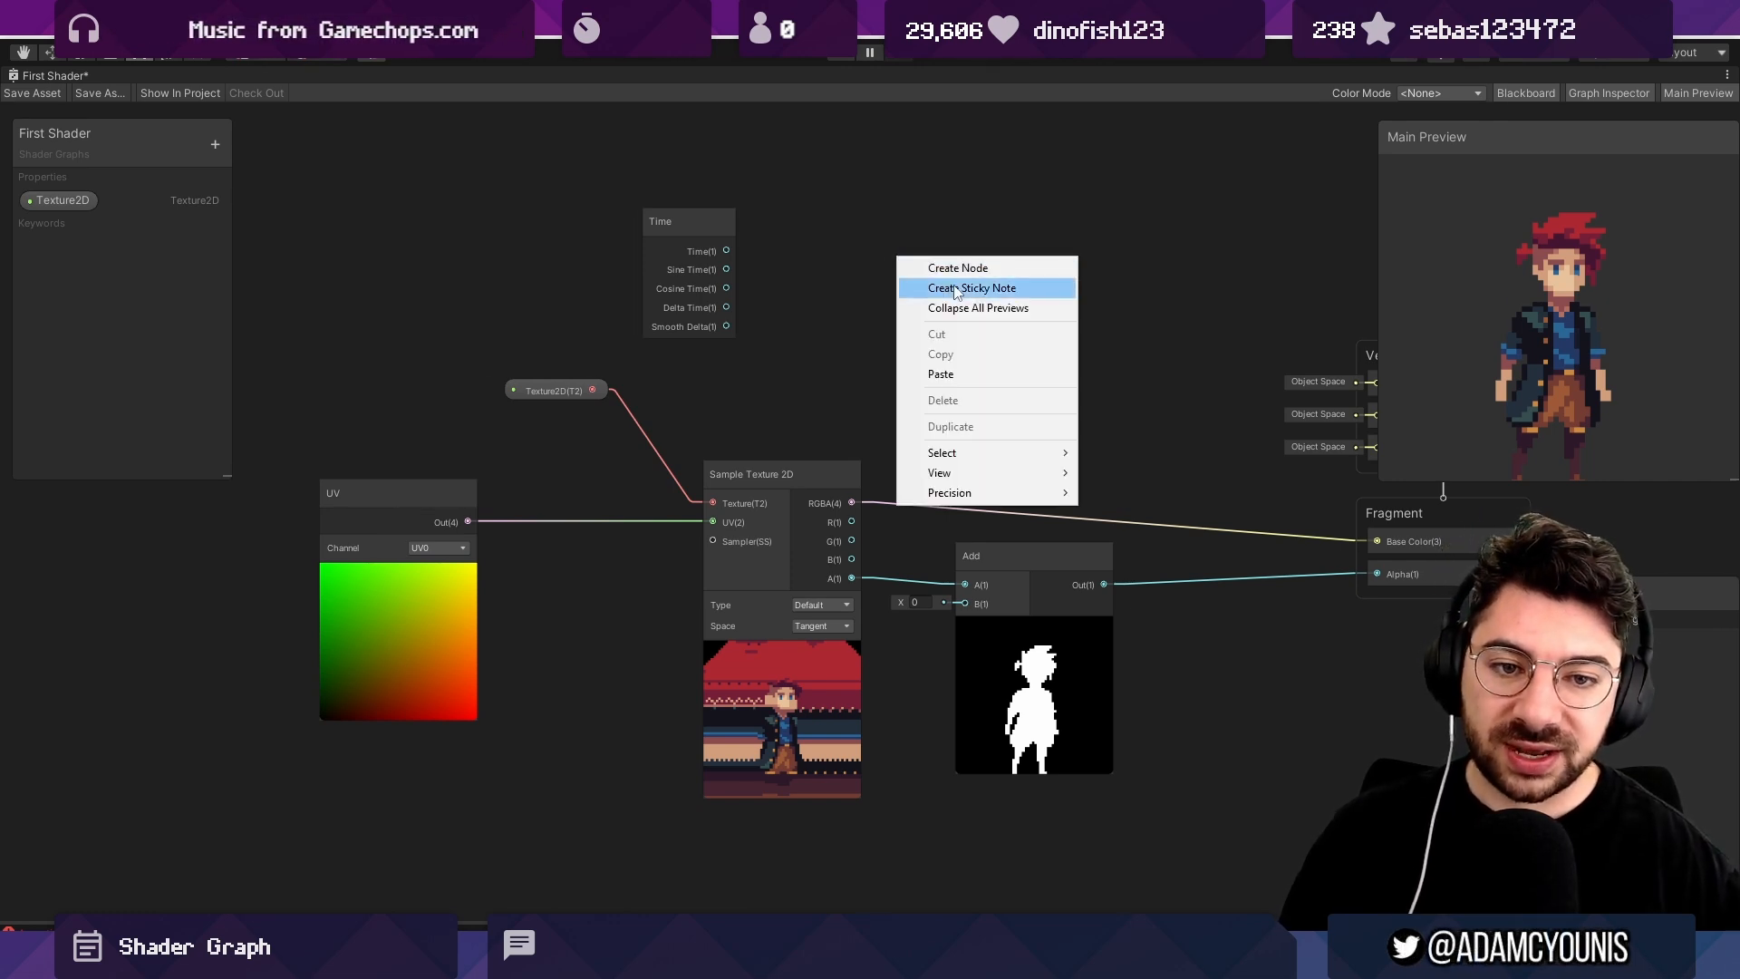
{"action": "left_click", "coordinate": [946, 268]}
{"action": "type", "text": "noise"}
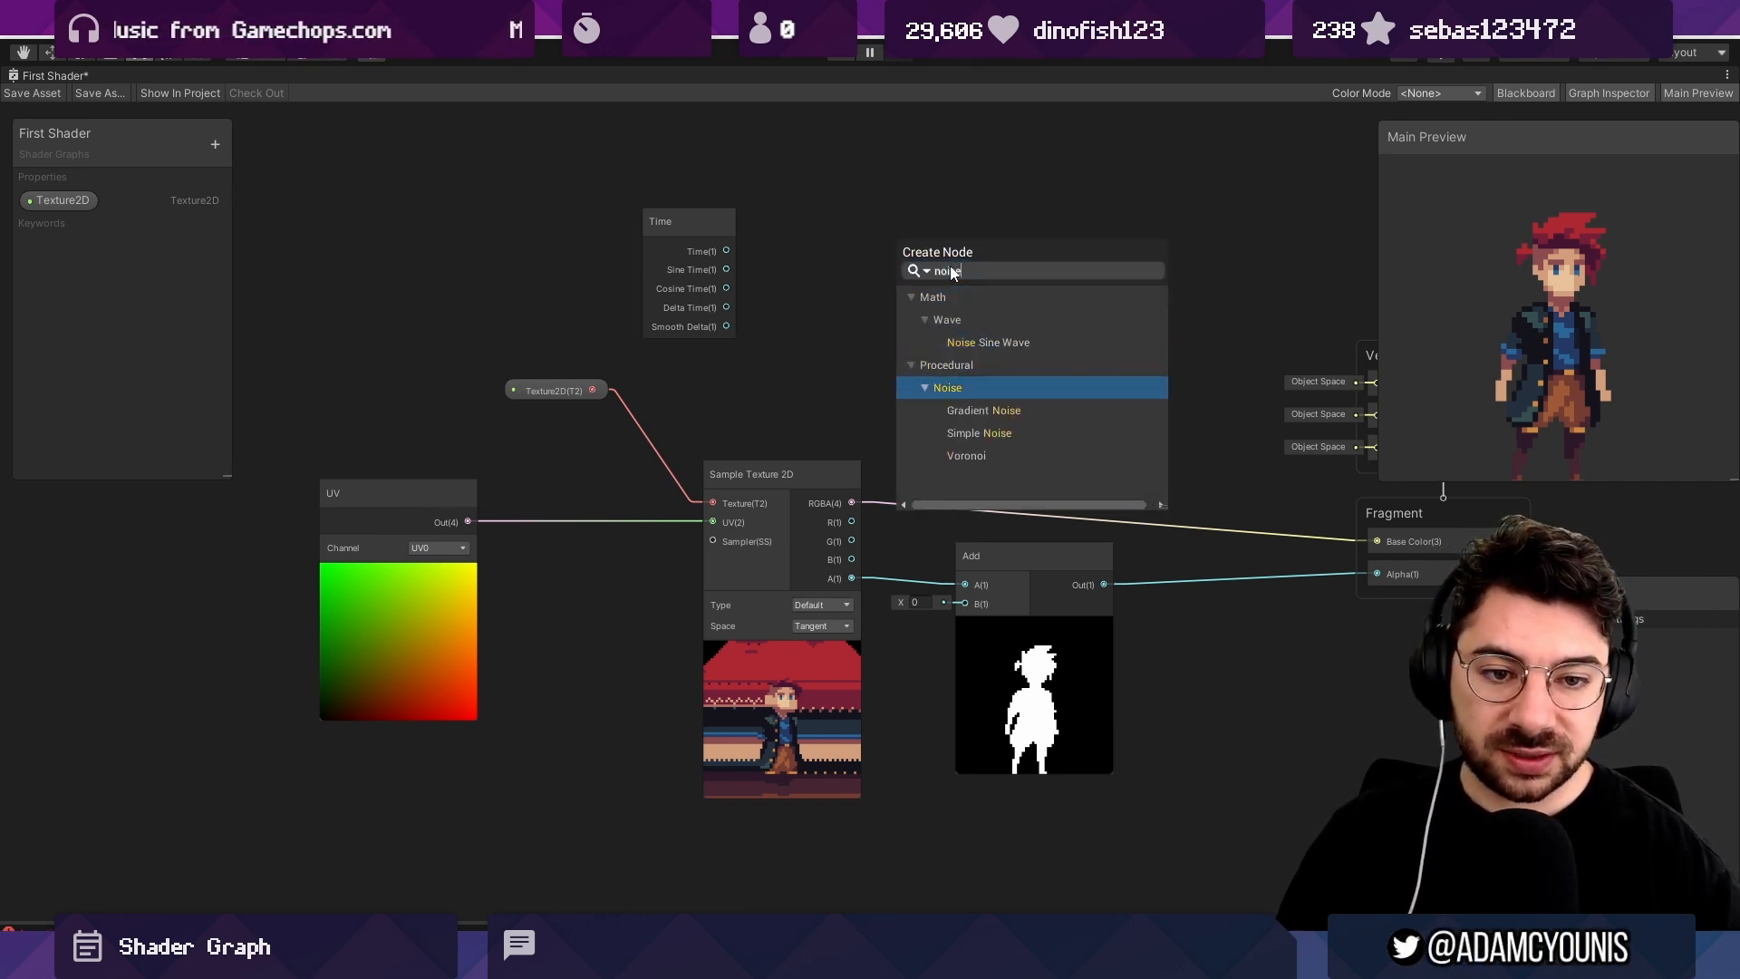
{"action": "key", "text": "Down"}
{"action": "key", "text": "Down"}
{"action": "key", "text": "Up"}
{"action": "key", "text": "Return"}
{"action": "left_click_drag", "start_coordinate": [954, 274], "coordinate": [905, 197]}
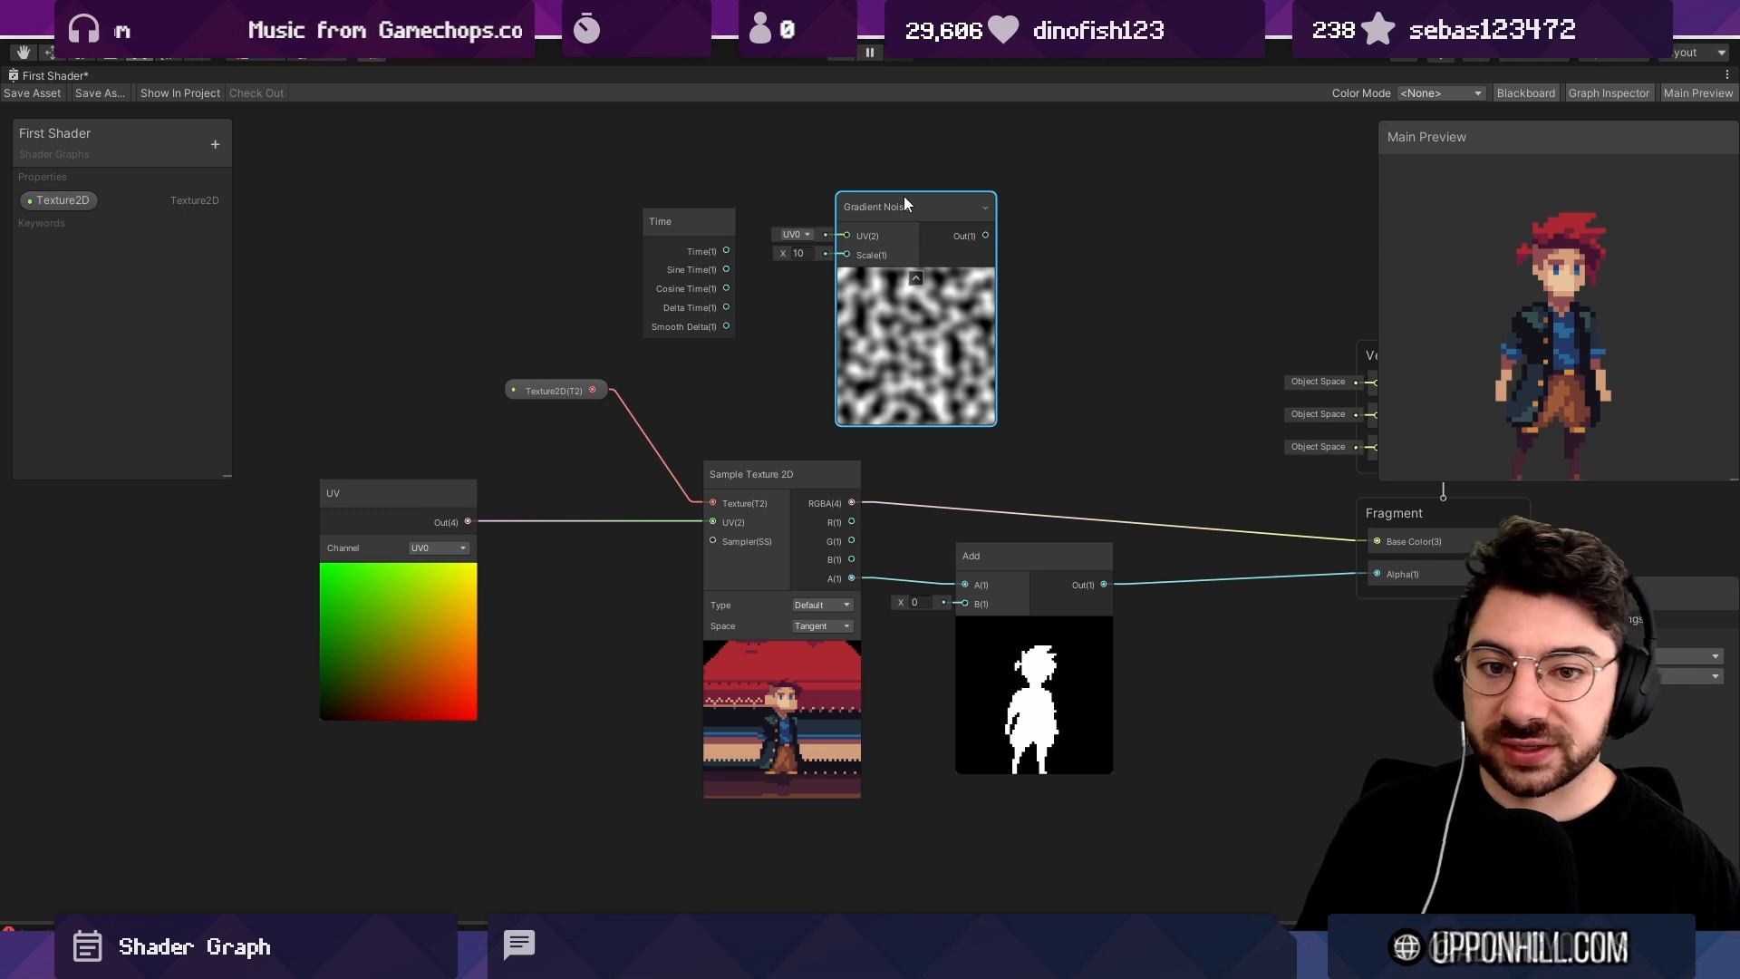
Move the Time node farther away from Gradient Noise to make room between them.
{"action": "left_click", "coordinate": [727, 183]}
{"action": "scroll", "coordinate": [727, 183], "scroll_direction": "up", "scroll_amount": 3}
{"action": "left_click_drag", "start_coordinate": [709, 227], "coordinate": [281, 242]}
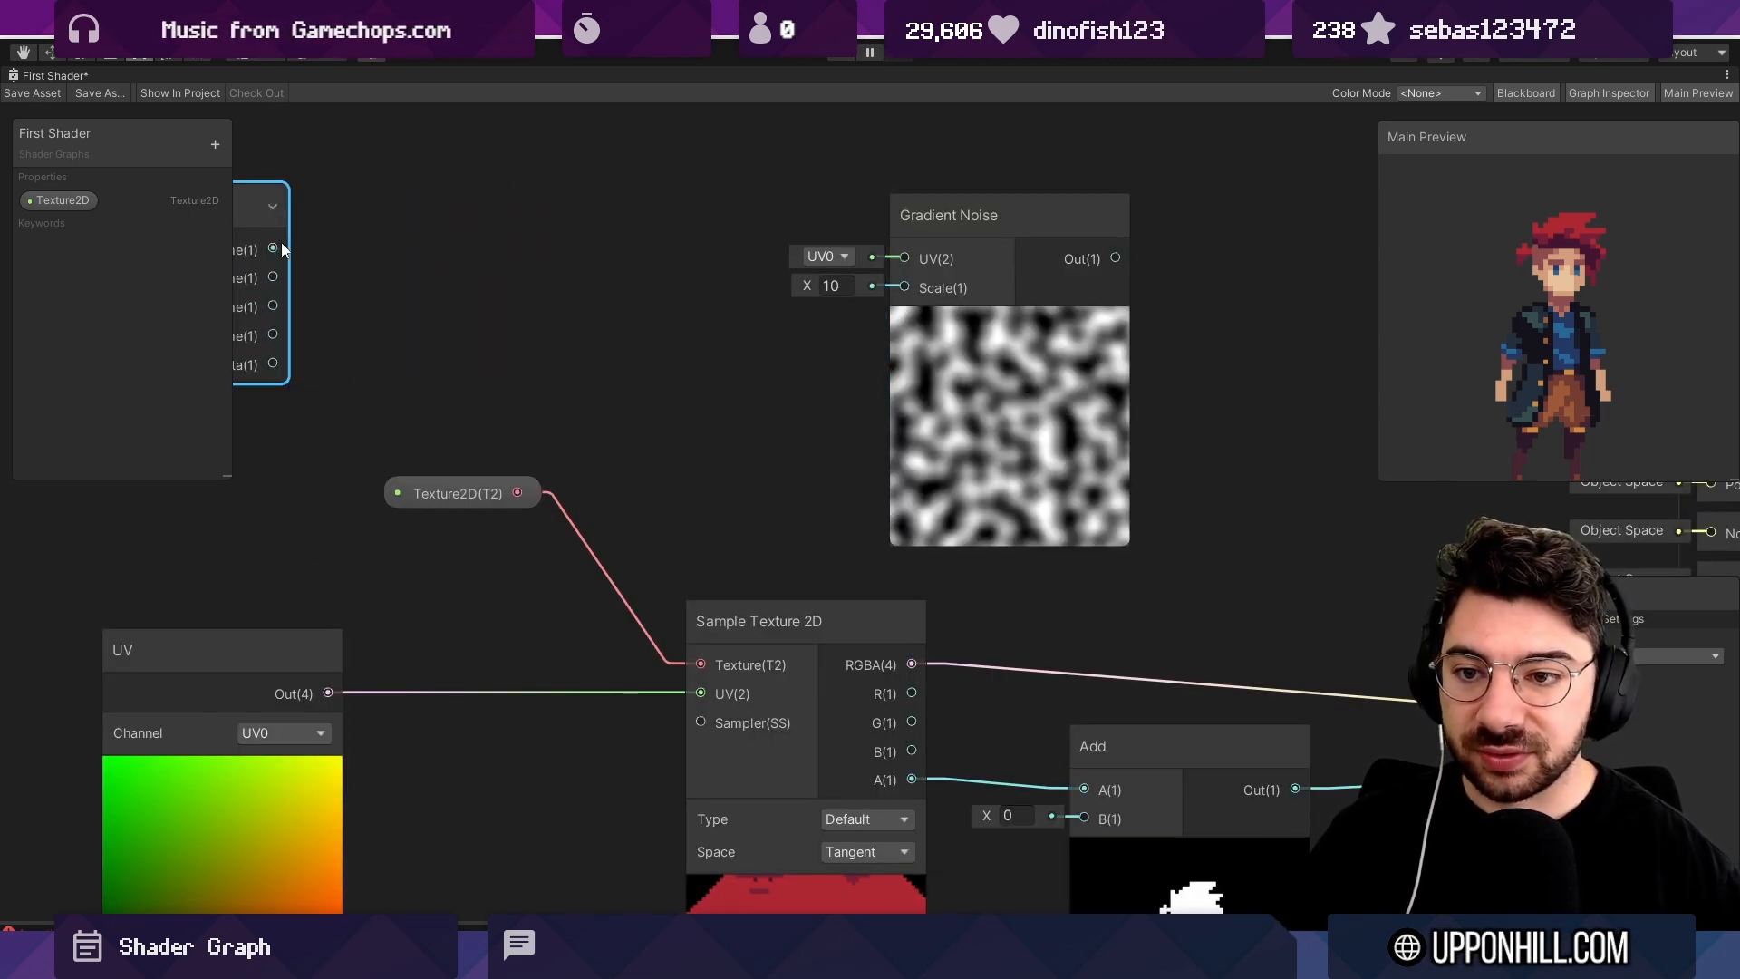
{"action": "key", "text": "space"}
{"action": "key", "text": "Escape"}
Add a second UV node ahead of Gradient Noise and move the Time node clear of it.
{"action": "middle_click_drag", "start_coordinate": [453, 154], "coordinate": [779, 228]}
{"action": "right_click", "coordinate": [700, 246]}
{"action": "left_click", "coordinate": [729, 257]}
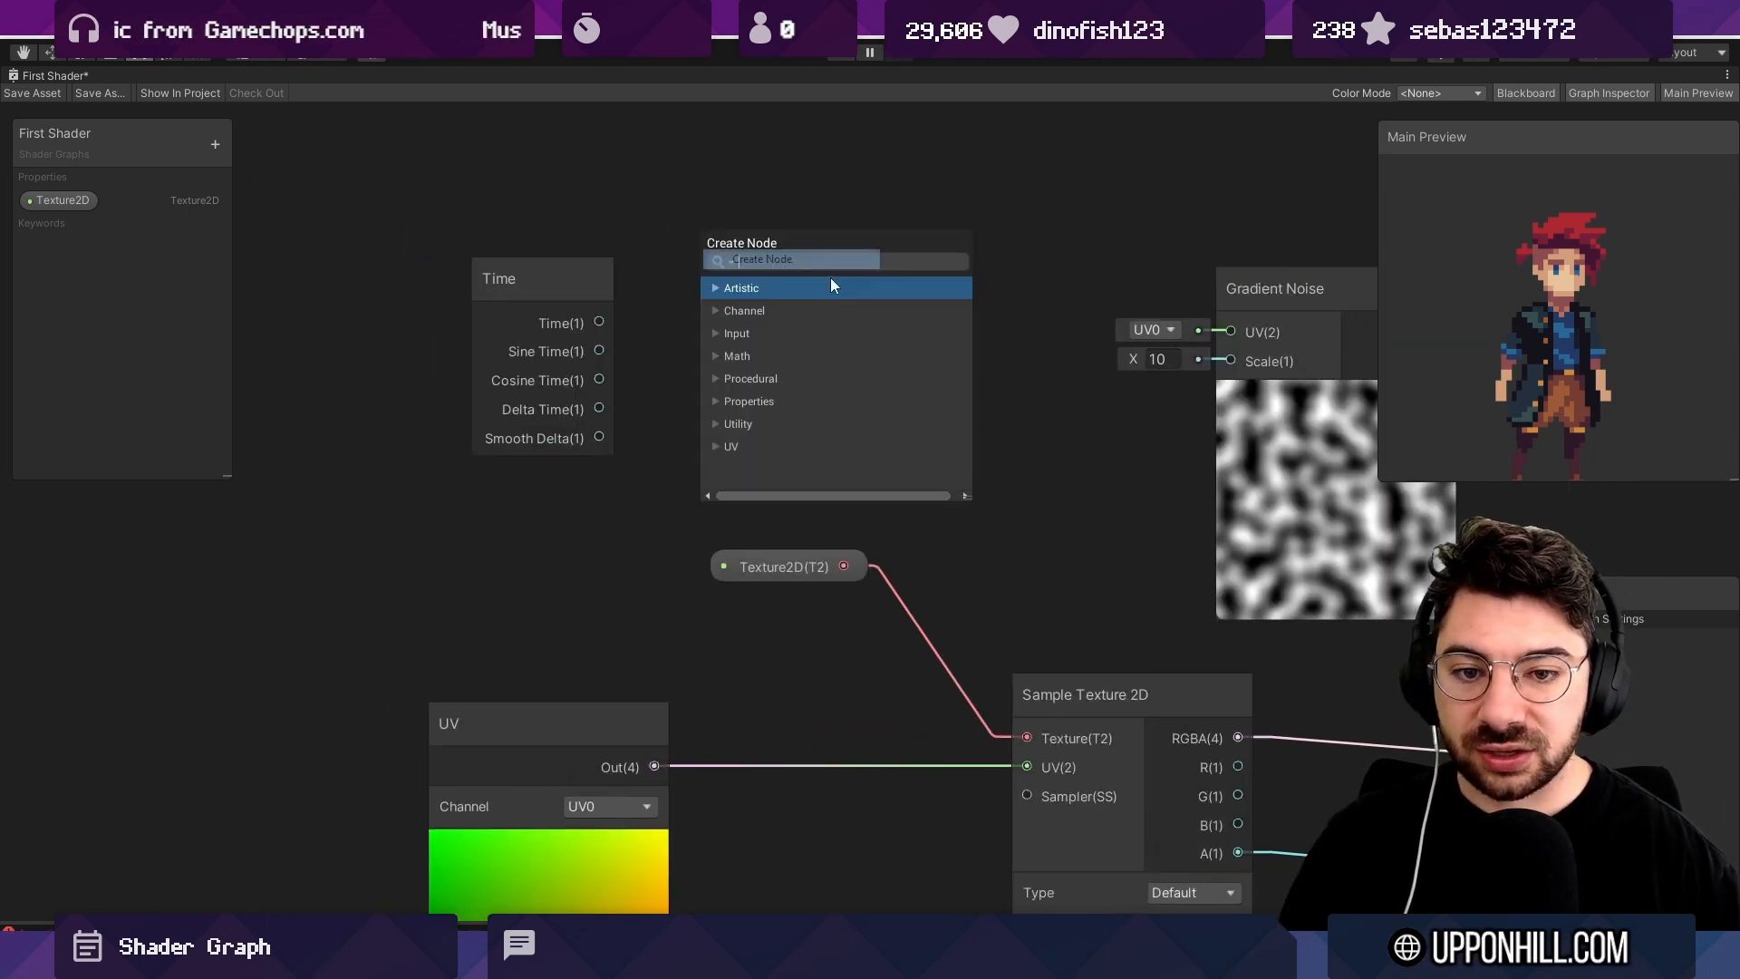
{"action": "type", "text": "uv"}
{"action": "key", "text": "Return"}
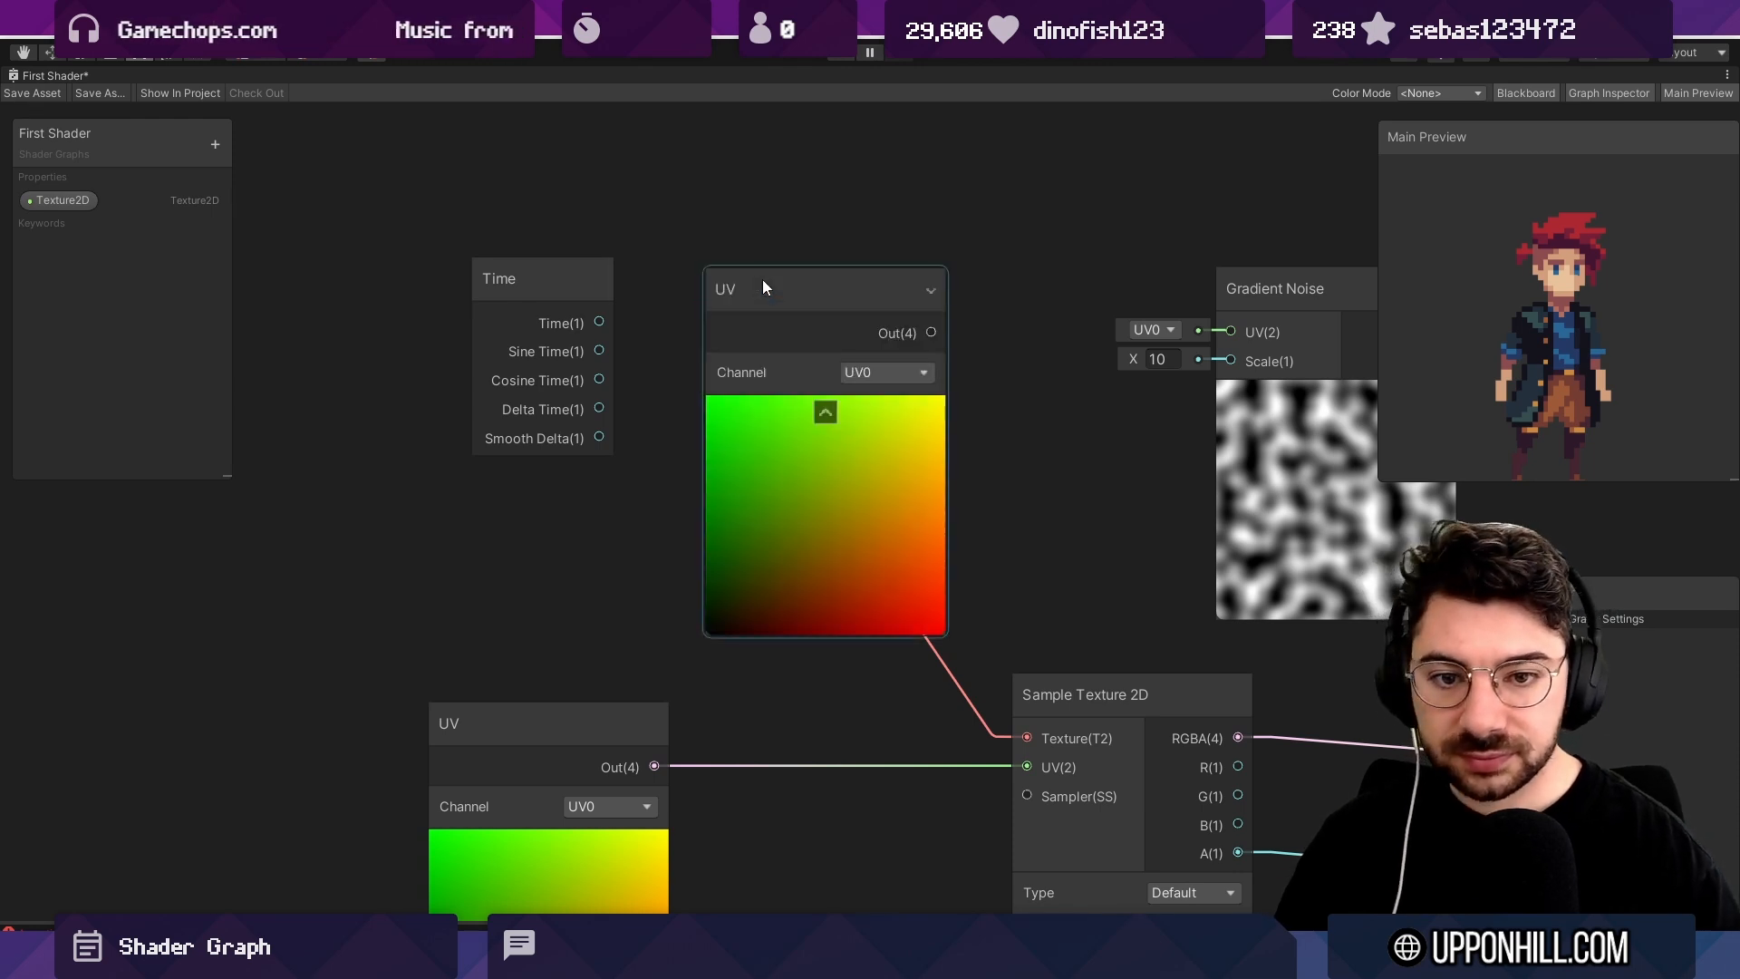
{"action": "left_click_drag", "start_coordinate": [775, 288], "coordinate": [499, 262]}
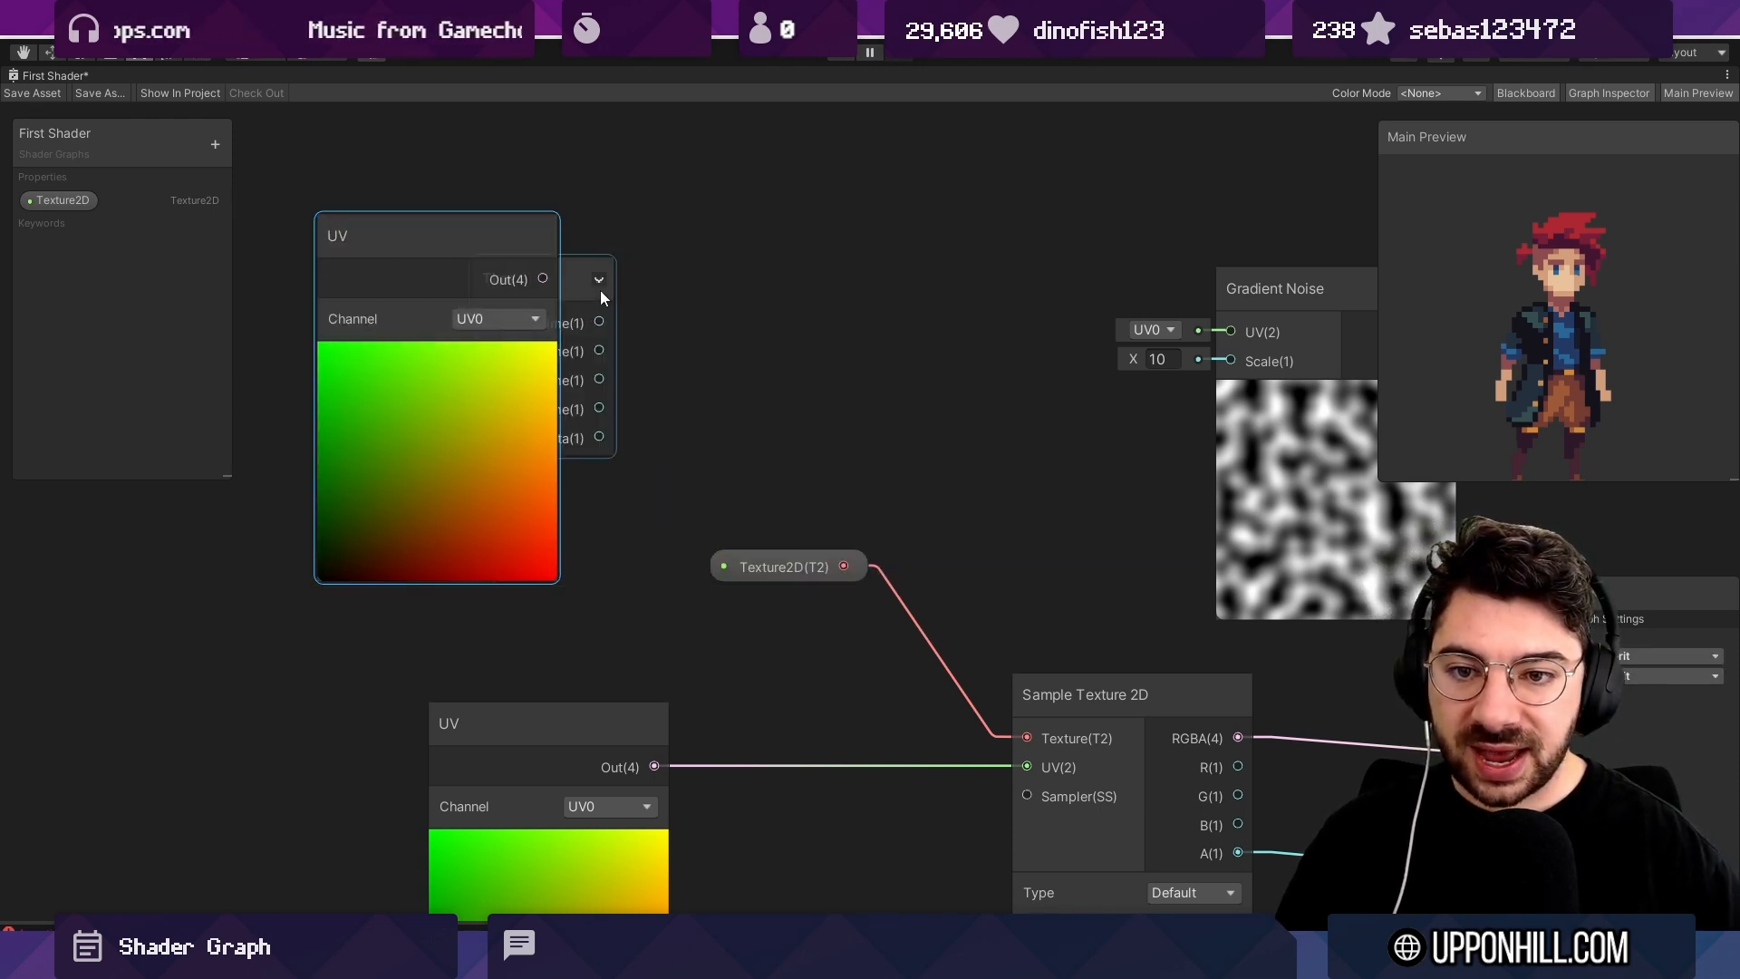
{"action": "left_click_drag", "start_coordinate": [599, 290], "coordinate": [827, 137]}
Feed the new UV node's output into a new Add node's A input and Time's Time output into its B input.
{"action": "left_click_drag", "start_coordinate": [541, 290], "coordinate": [757, 318]}
{"action": "type", "text": "add"}
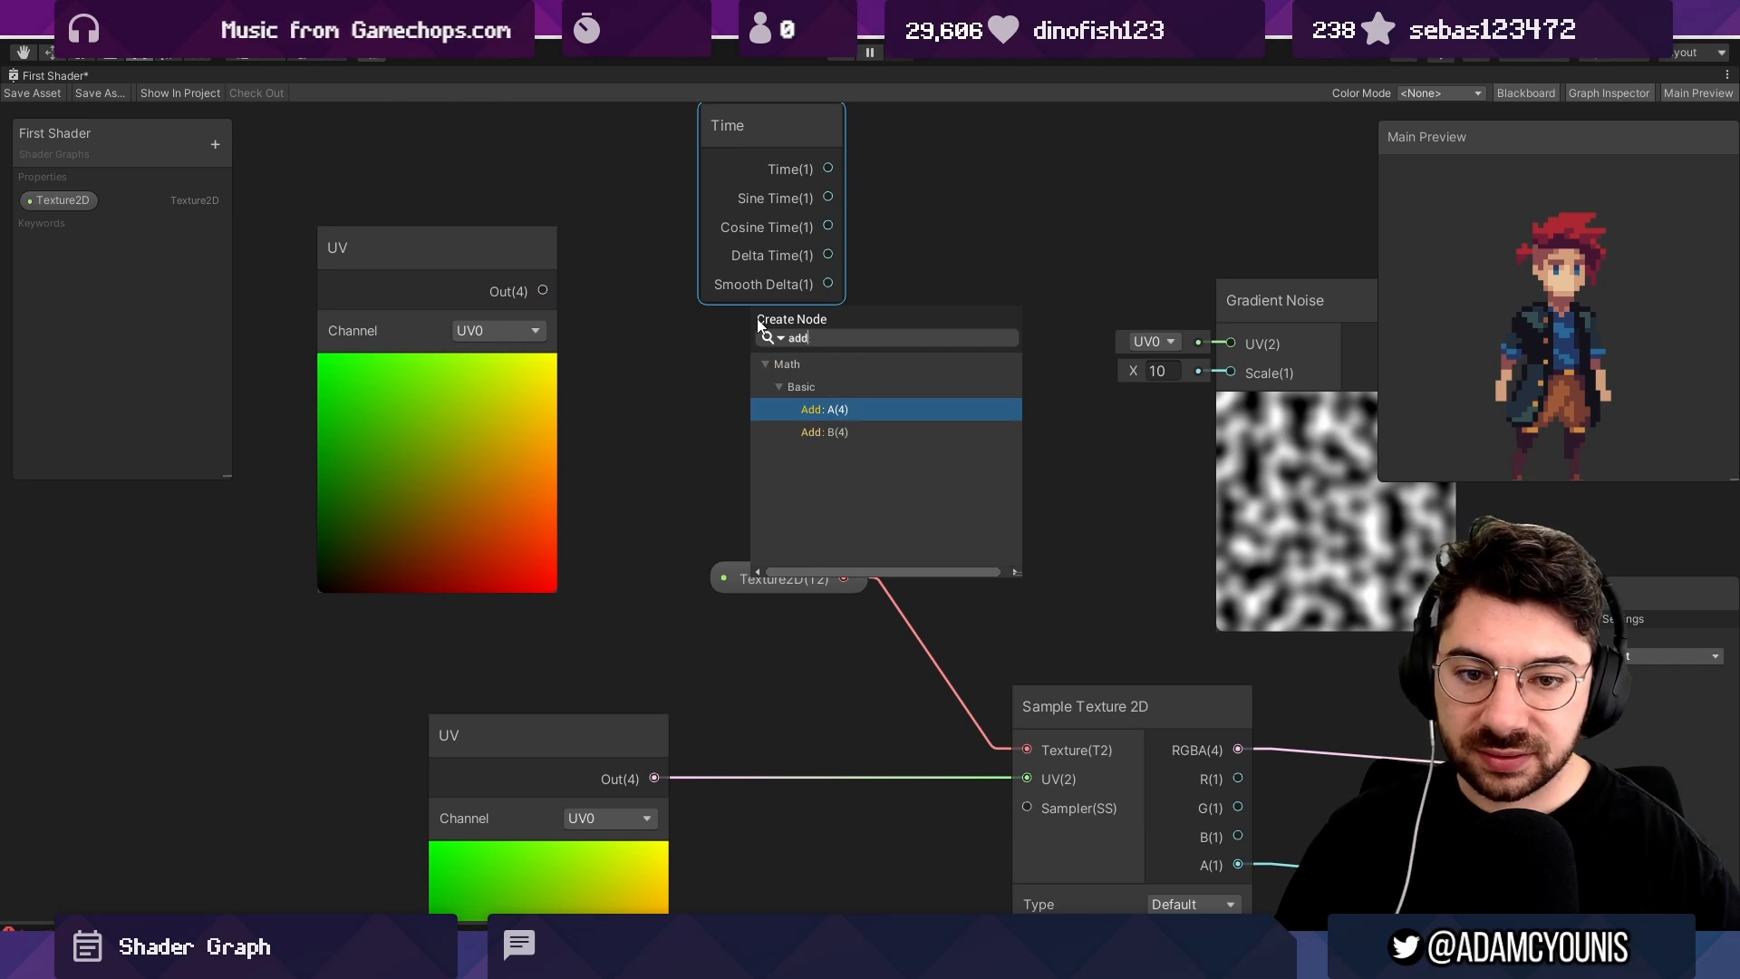
{"action": "key", "text": "Return"}
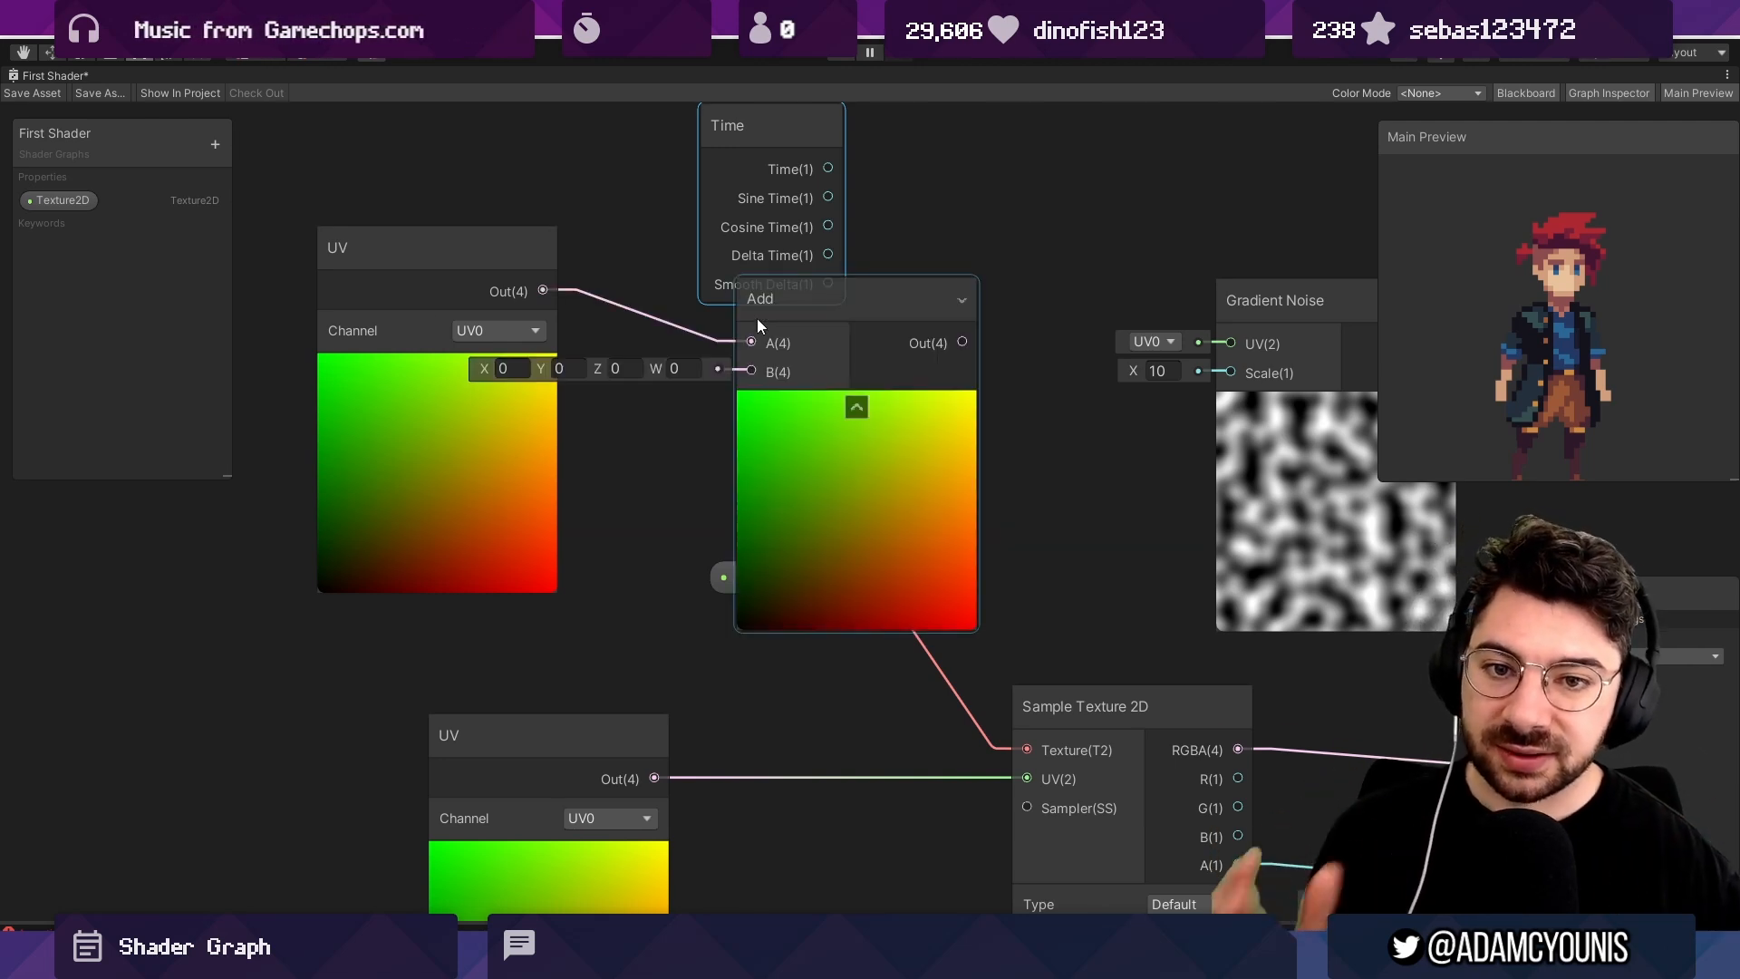
{"action": "left_click_drag", "start_coordinate": [828, 169], "coordinate": [753, 374]}
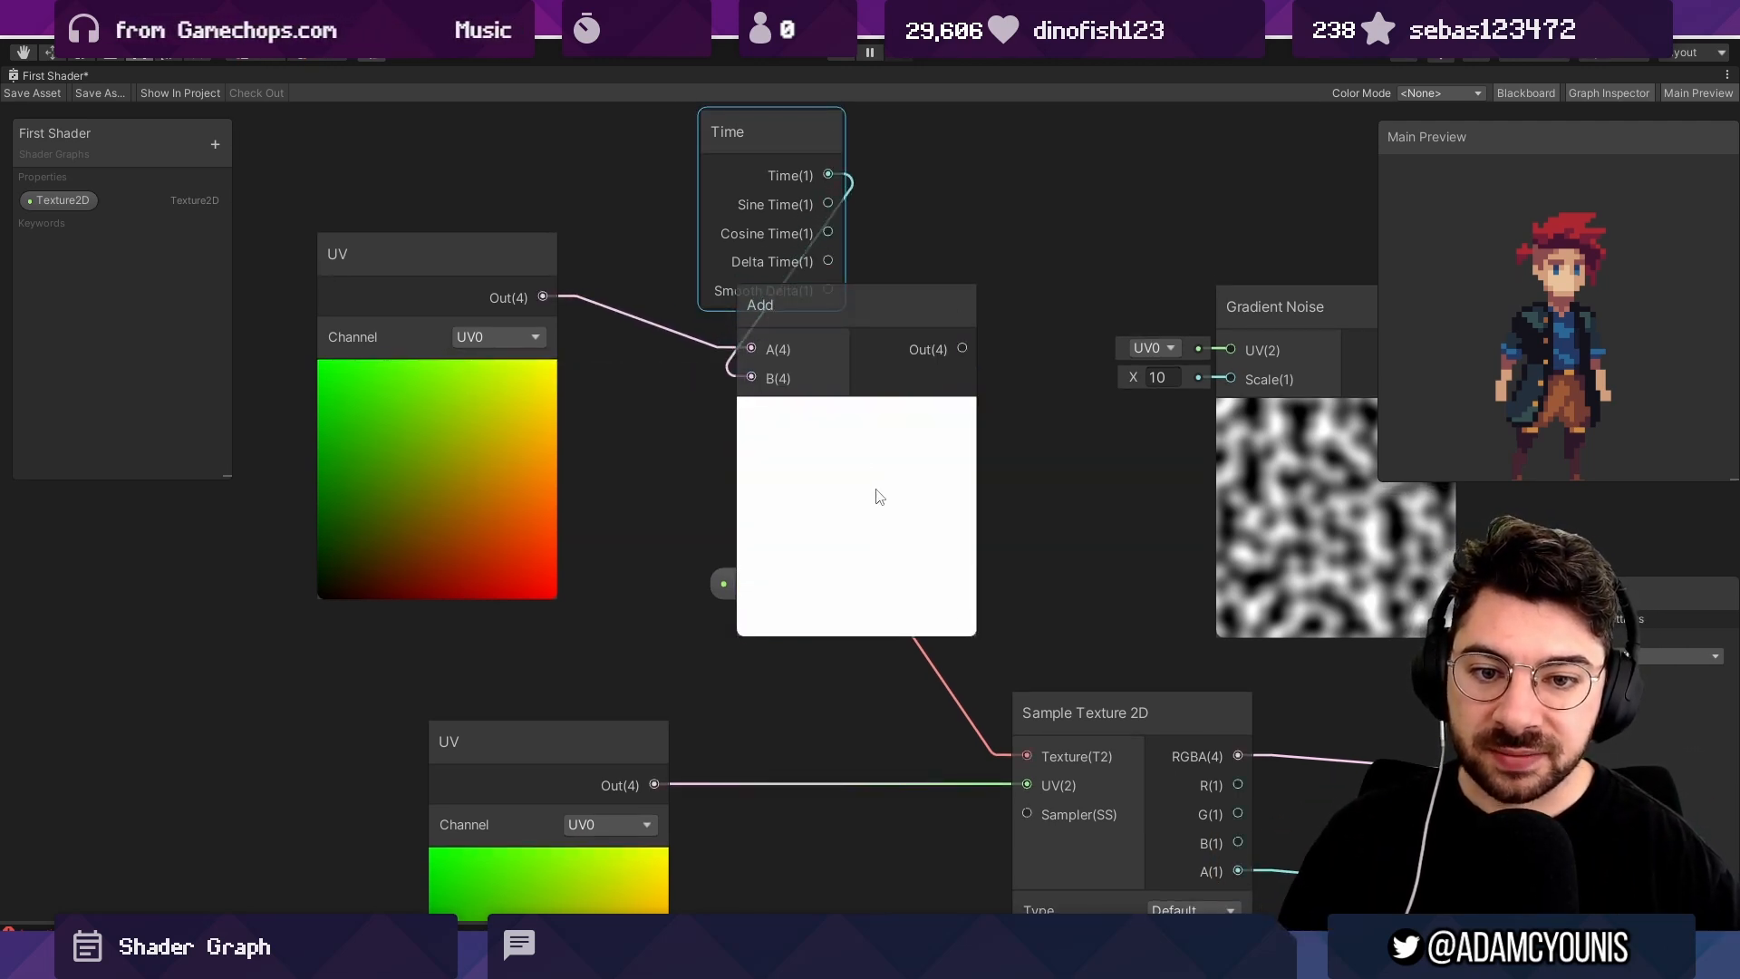
{"action": "left_click_drag", "start_coordinate": [907, 496], "coordinate": [981, 416]}
{"action": "middle_click_drag", "start_coordinate": [982, 416], "coordinate": [1069, 455]}
{"action": "left_click_drag", "start_coordinate": [823, 208], "coordinate": [587, 184]}
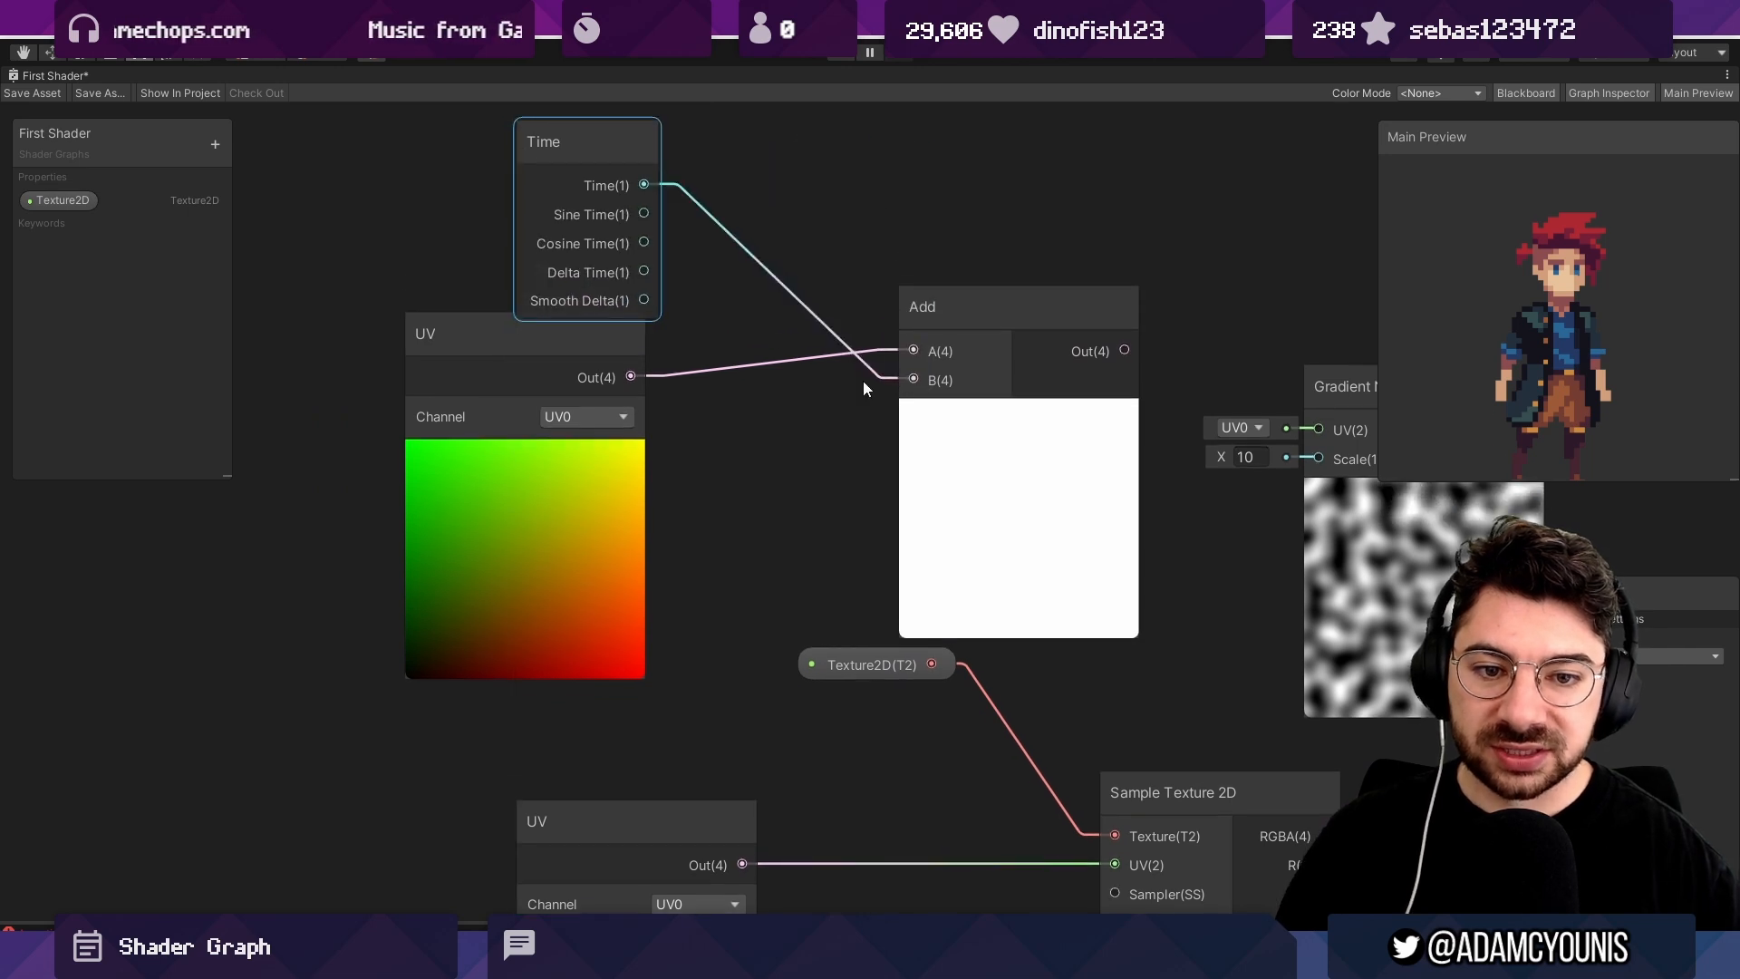
Insert a Vector 2 node between Time and the Add node's B input, feeding Time into X only.
{"action": "left_click_drag", "start_coordinate": [871, 375], "coordinate": [817, 215]}
{"action": "type", "text": "vector 2"}
{"action": "key", "text": "Return"}
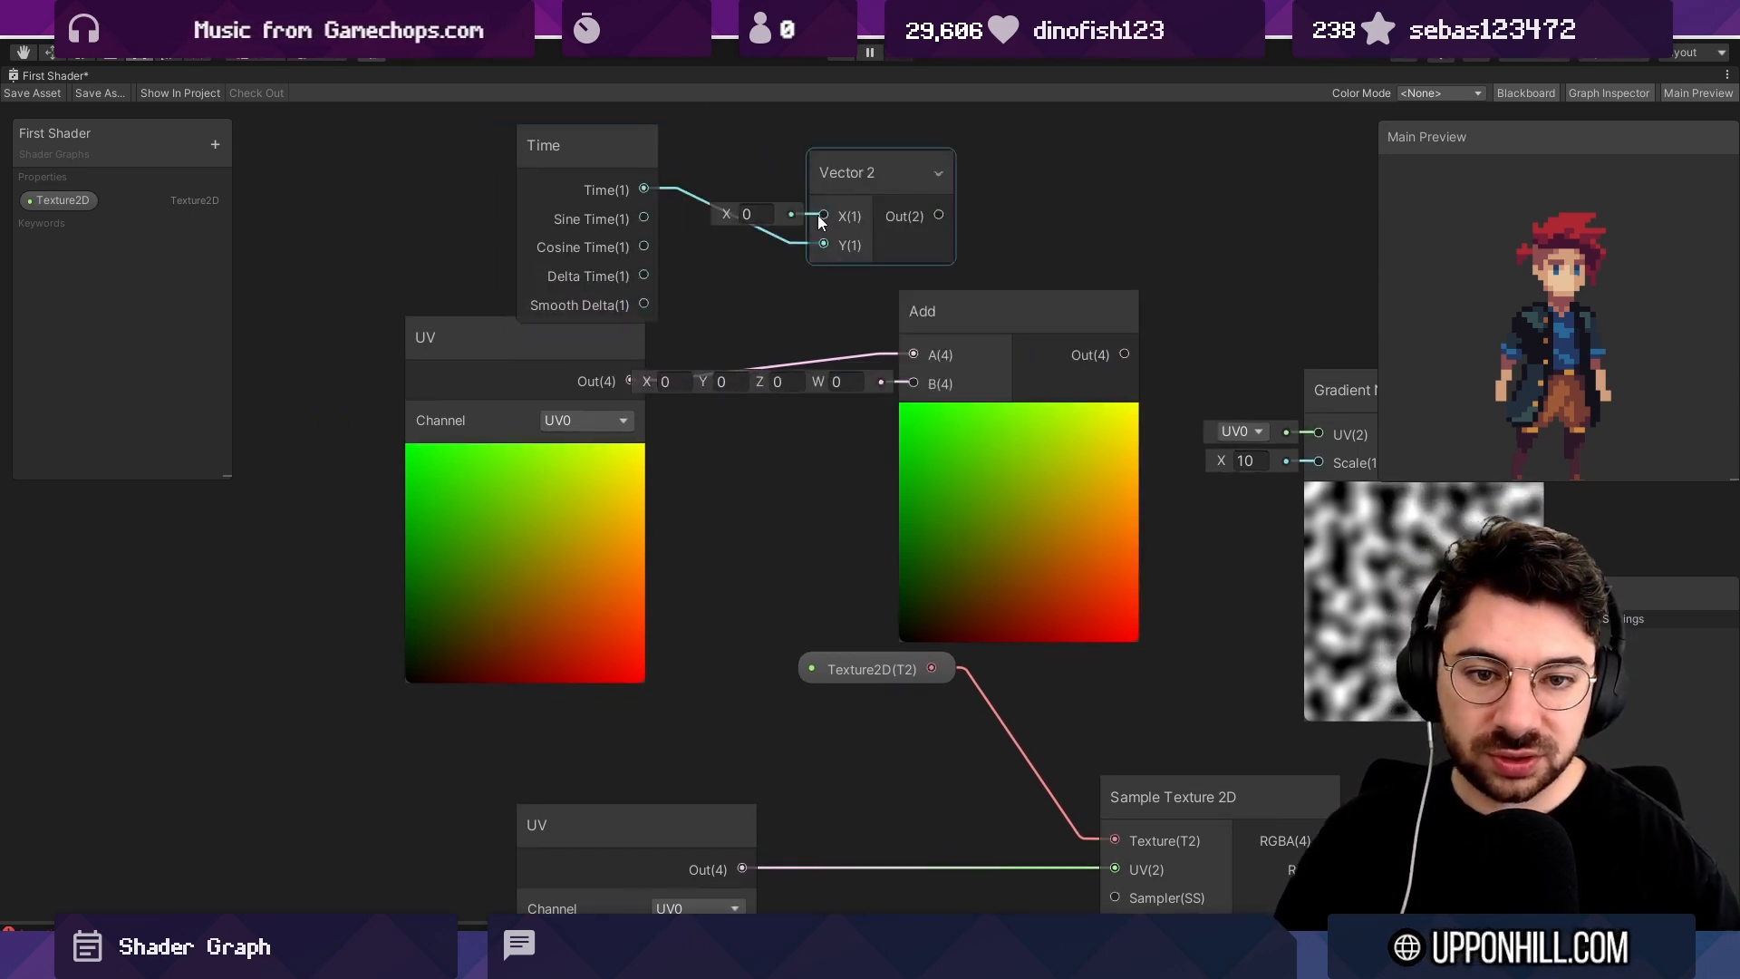
{"action": "left_click_drag", "start_coordinate": [645, 188], "coordinate": [750, 147]}
{"action": "key", "text": "Delete"}
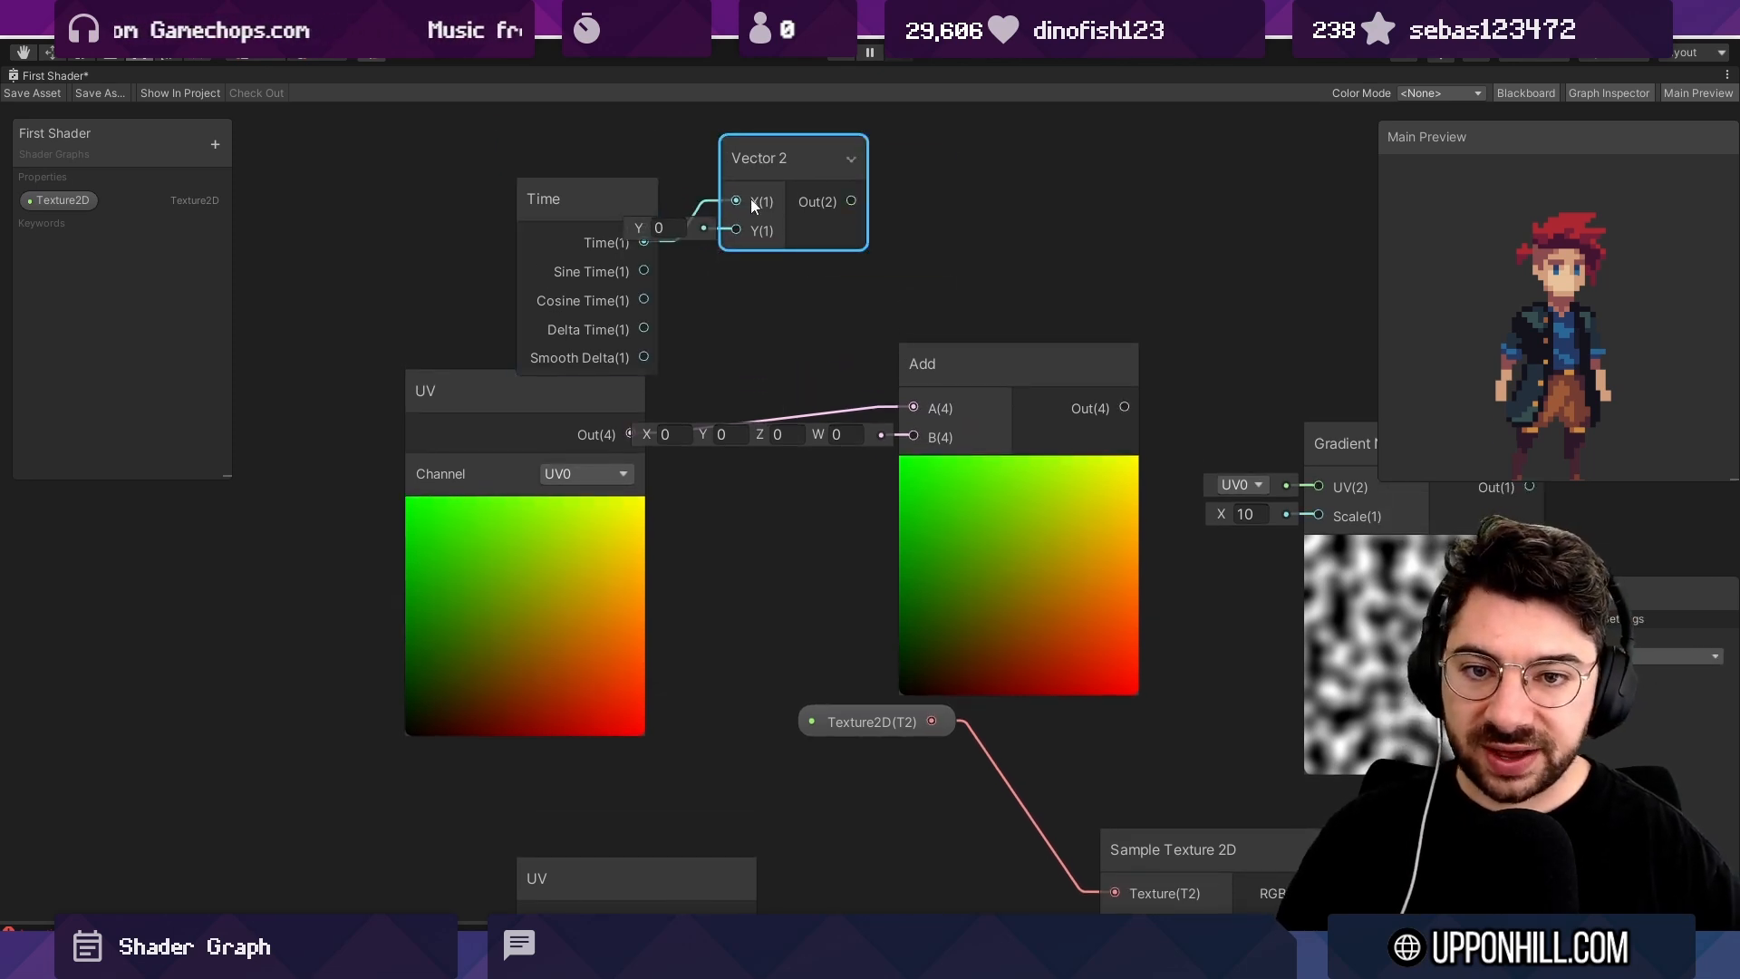
{"action": "left_click_drag", "start_coordinate": [752, 206], "coordinate": [773, 338]}
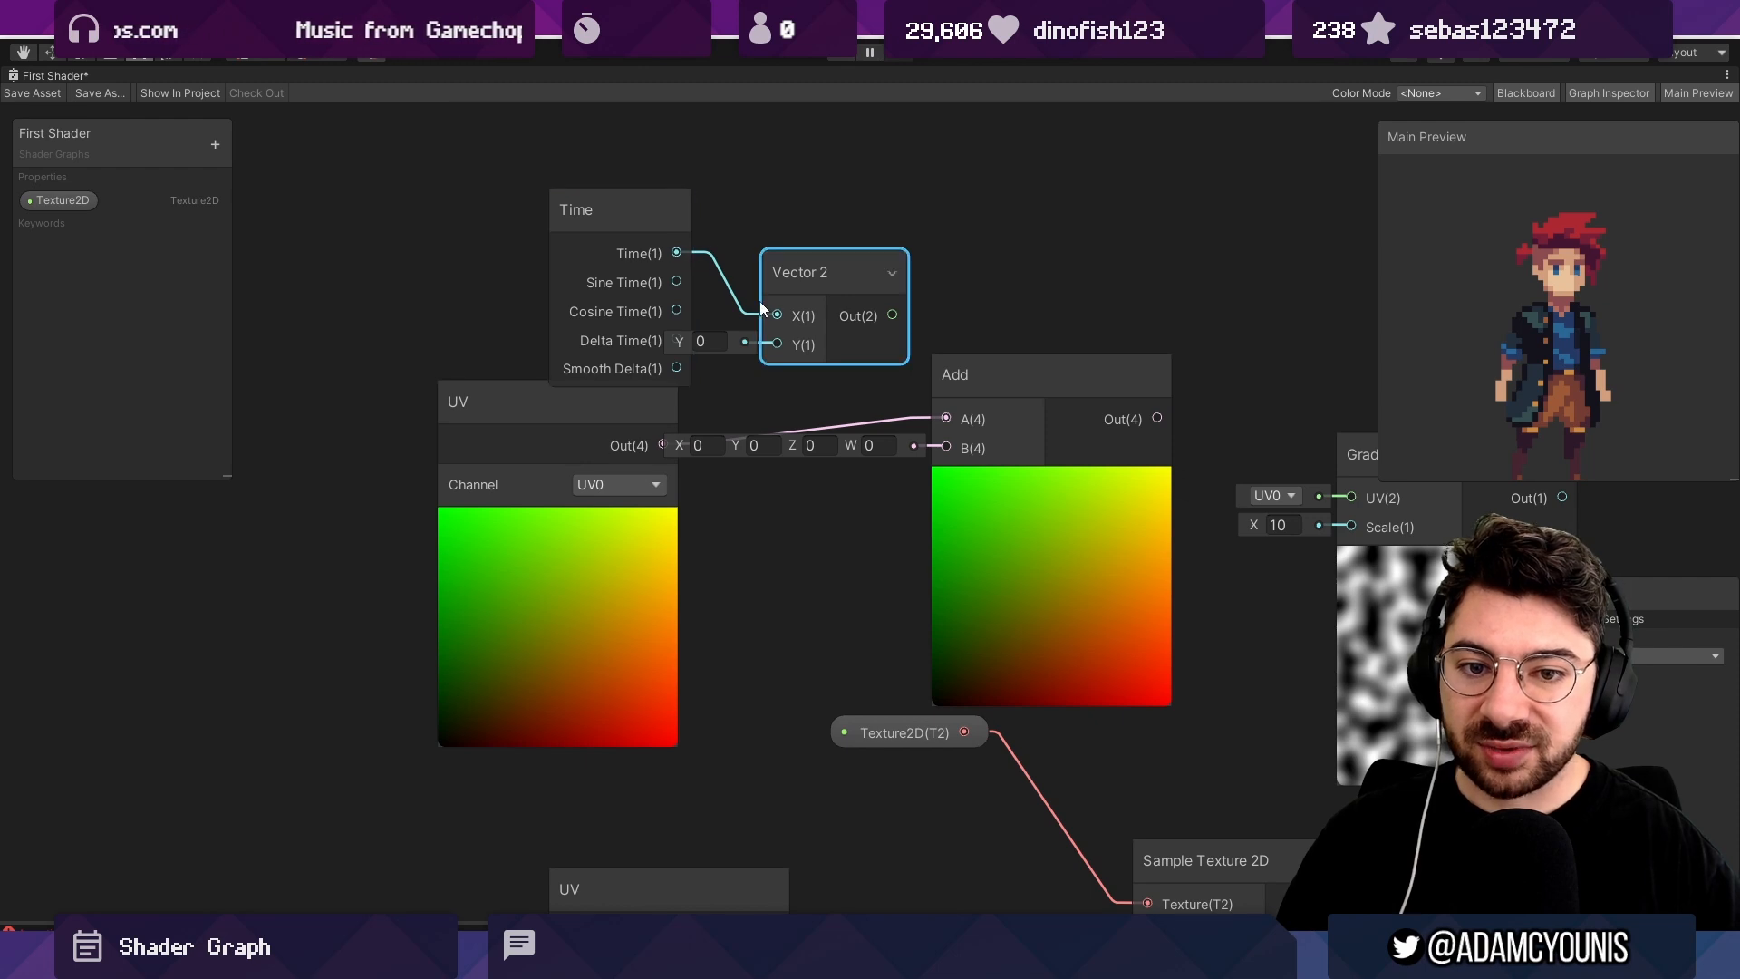
{"action": "left_click_drag", "start_coordinate": [892, 315], "coordinate": [946, 448]}
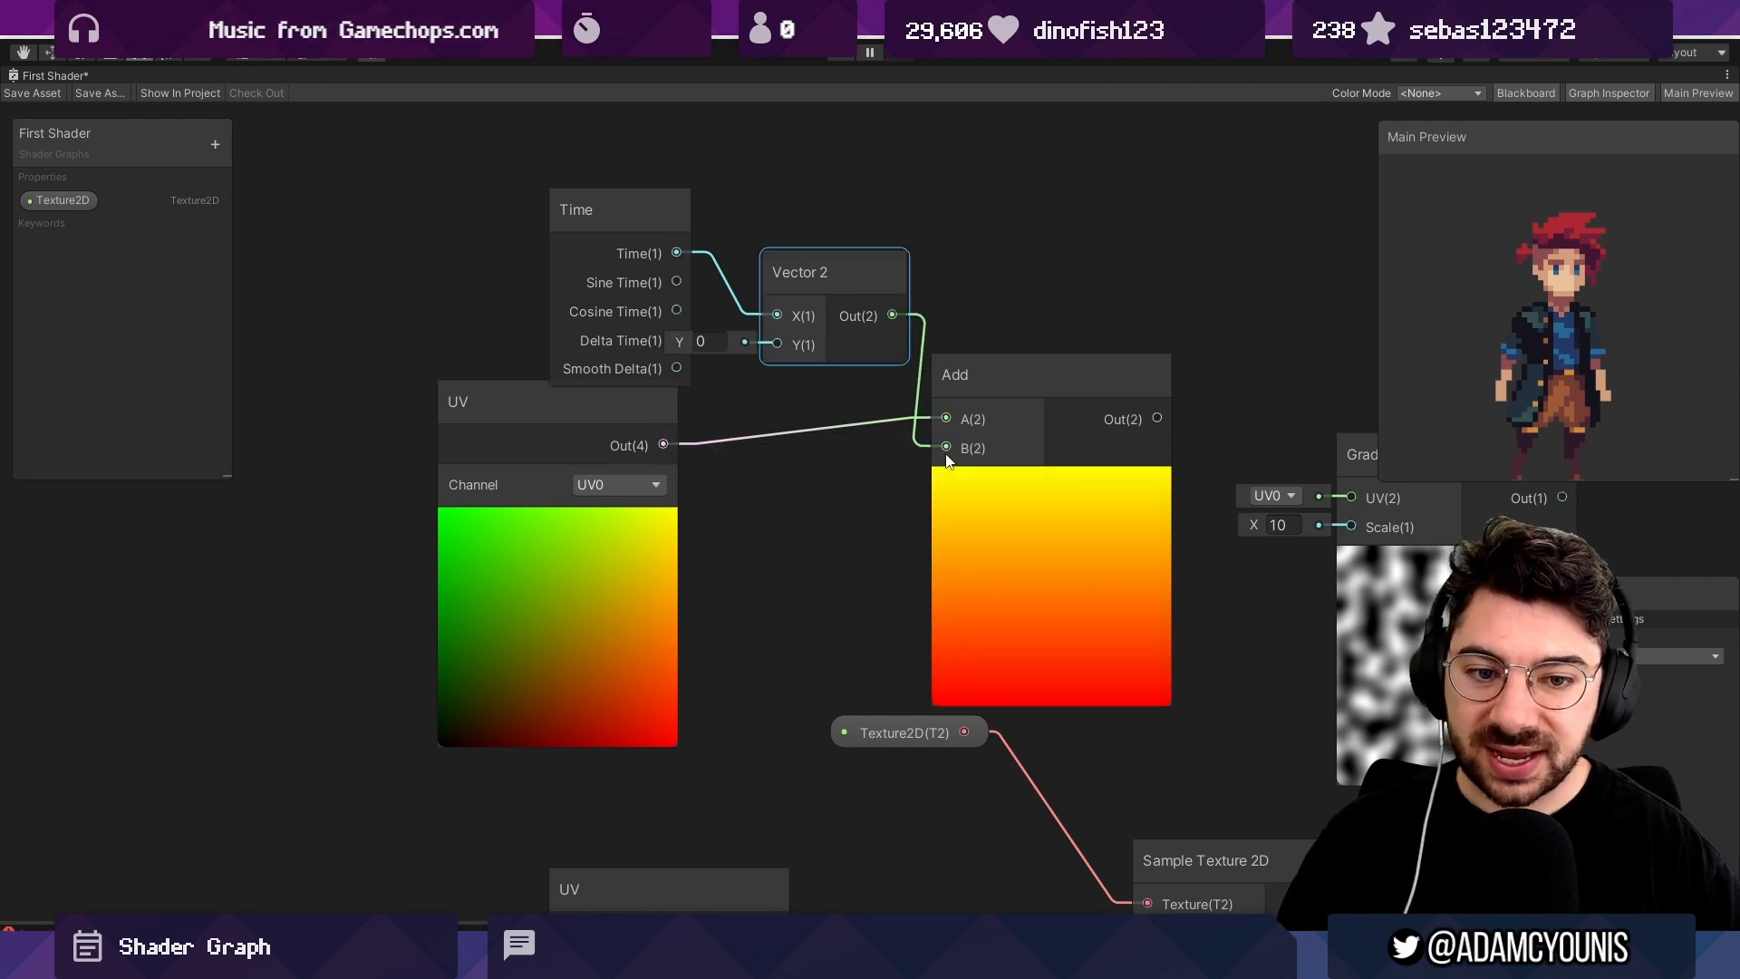
Connect the Add node's output to Gradient Noise's UV input and spread the Time, Vector 2, Add and Gradient Noise nodes into a tidy chain.
{"action": "middle_click_drag", "start_coordinate": [985, 503], "coordinate": [604, 401]}
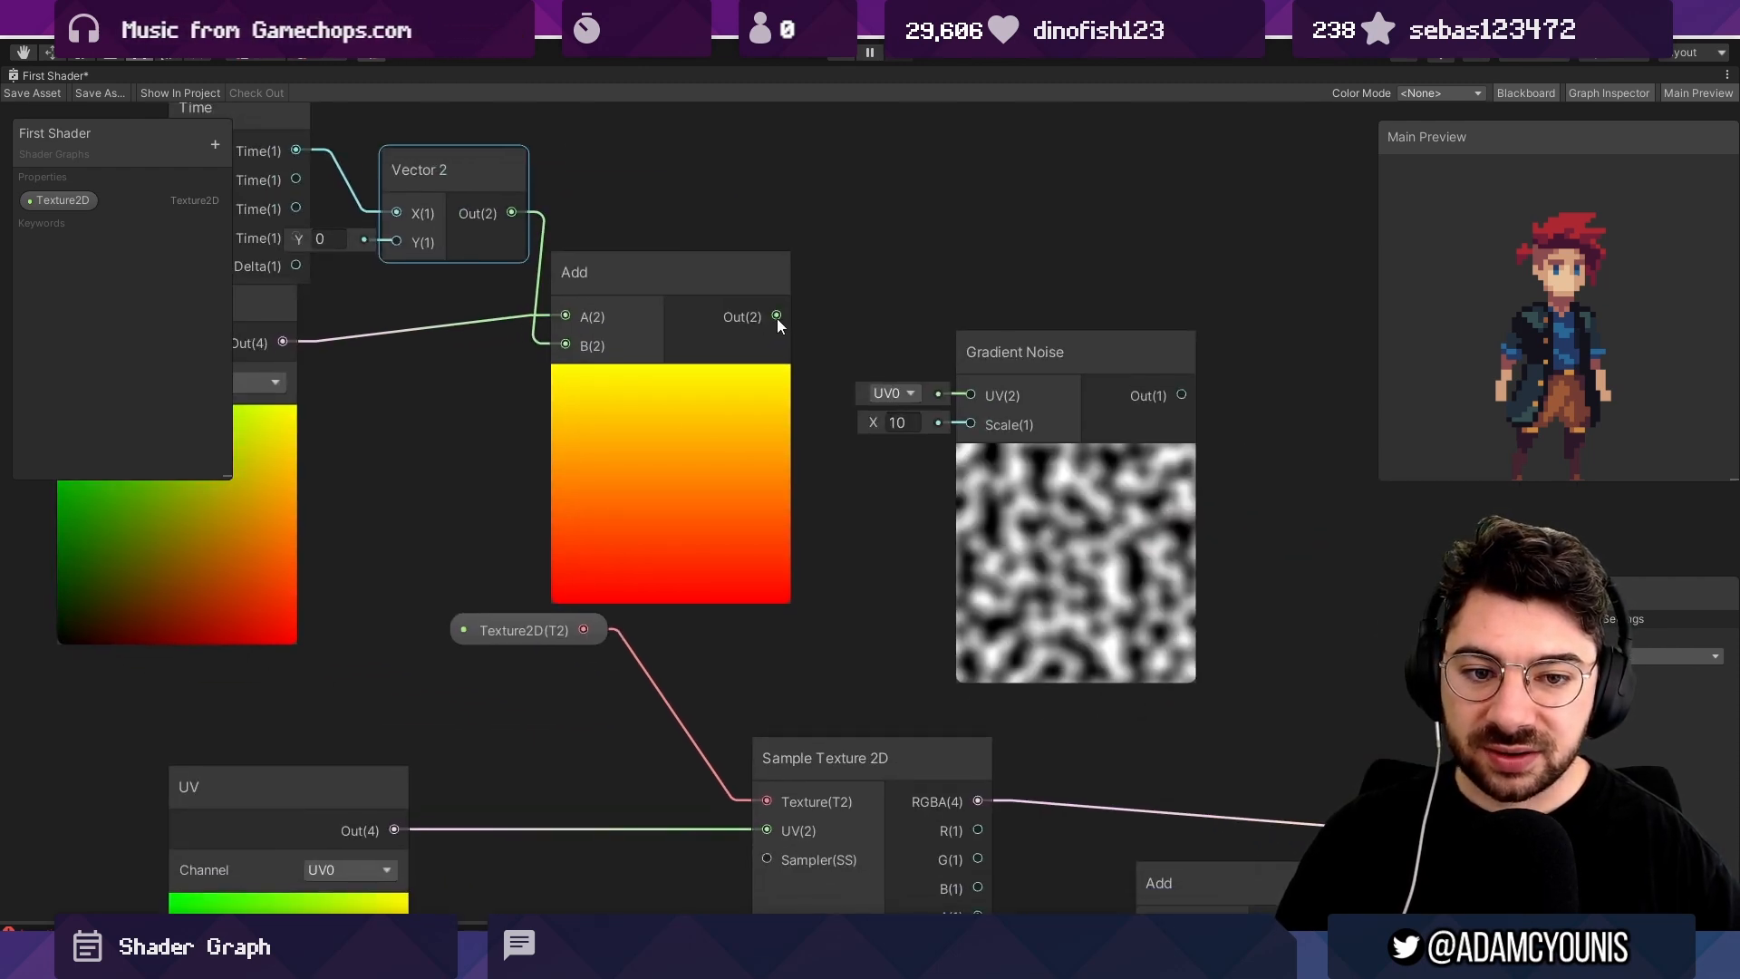
{"action": "left_click_drag", "start_coordinate": [776, 316], "coordinate": [964, 397]}
{"action": "scroll", "coordinate": [996, 456], "scroll_direction": "down", "scroll_amount": 3}
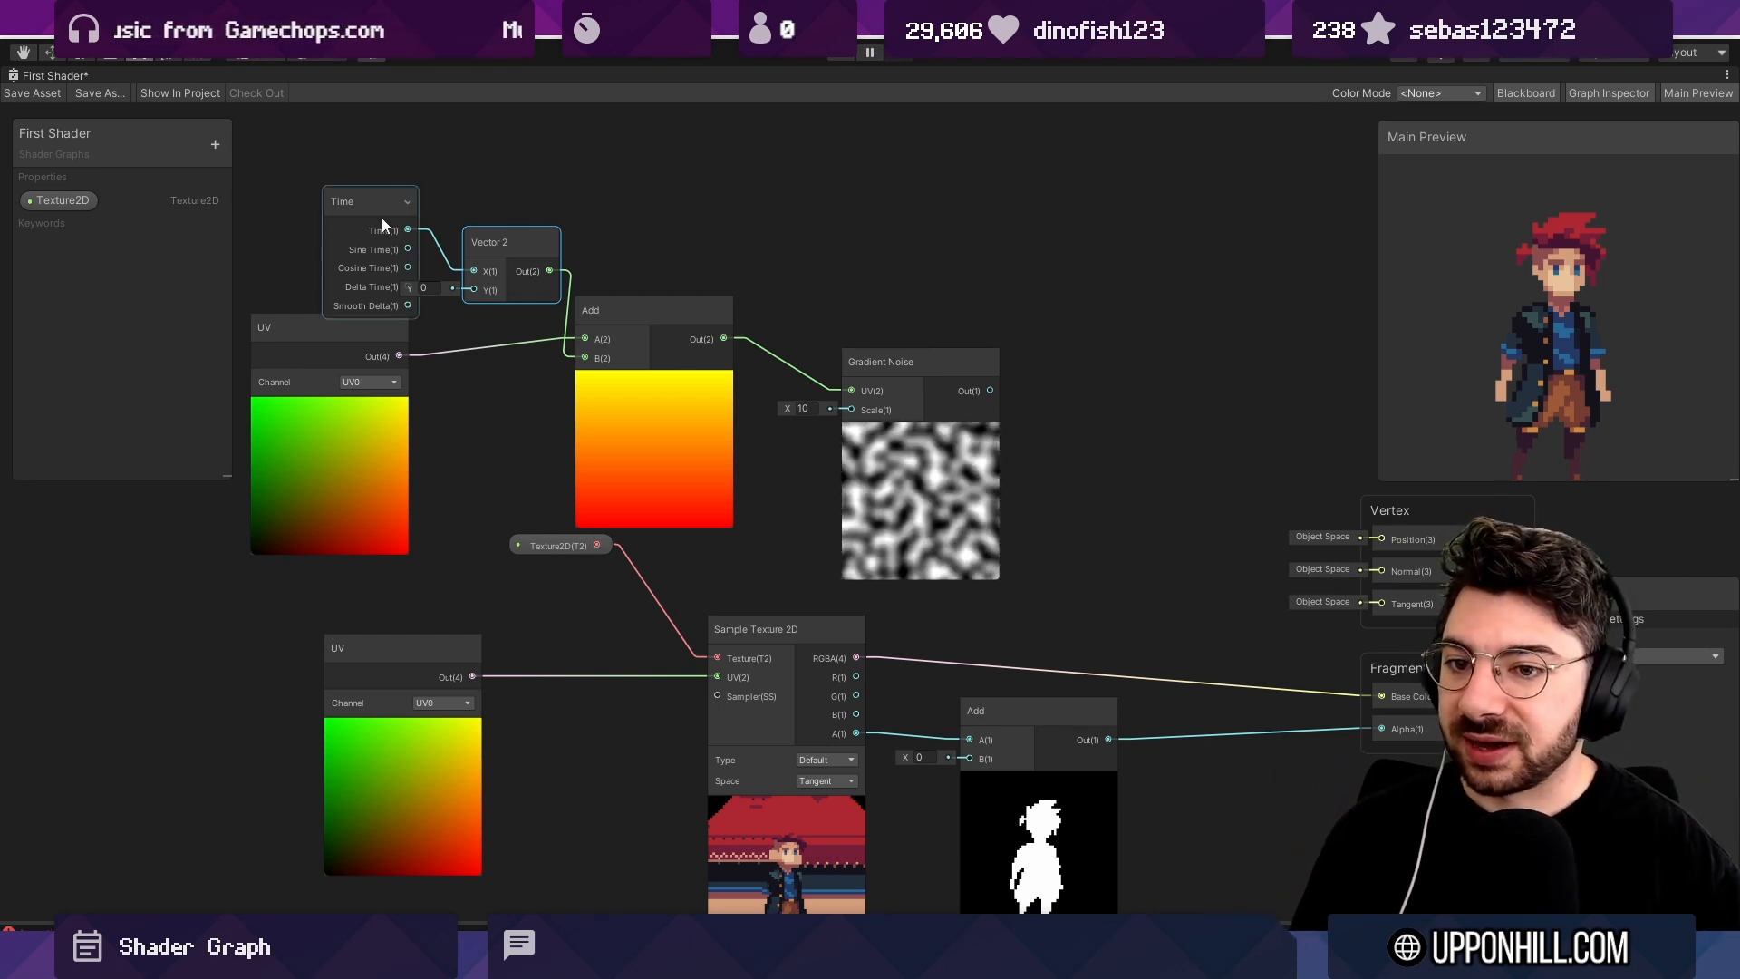
{"action": "left_click_drag", "start_coordinate": [363, 213], "coordinate": [332, 172]}
{"action": "left_click_drag", "start_coordinate": [495, 253], "coordinate": [489, 230]}
{"action": "left_click_drag", "start_coordinate": [639, 324], "coordinate": [660, 333]}
{"action": "left_click_drag", "start_coordinate": [876, 379], "coordinate": [862, 335]}
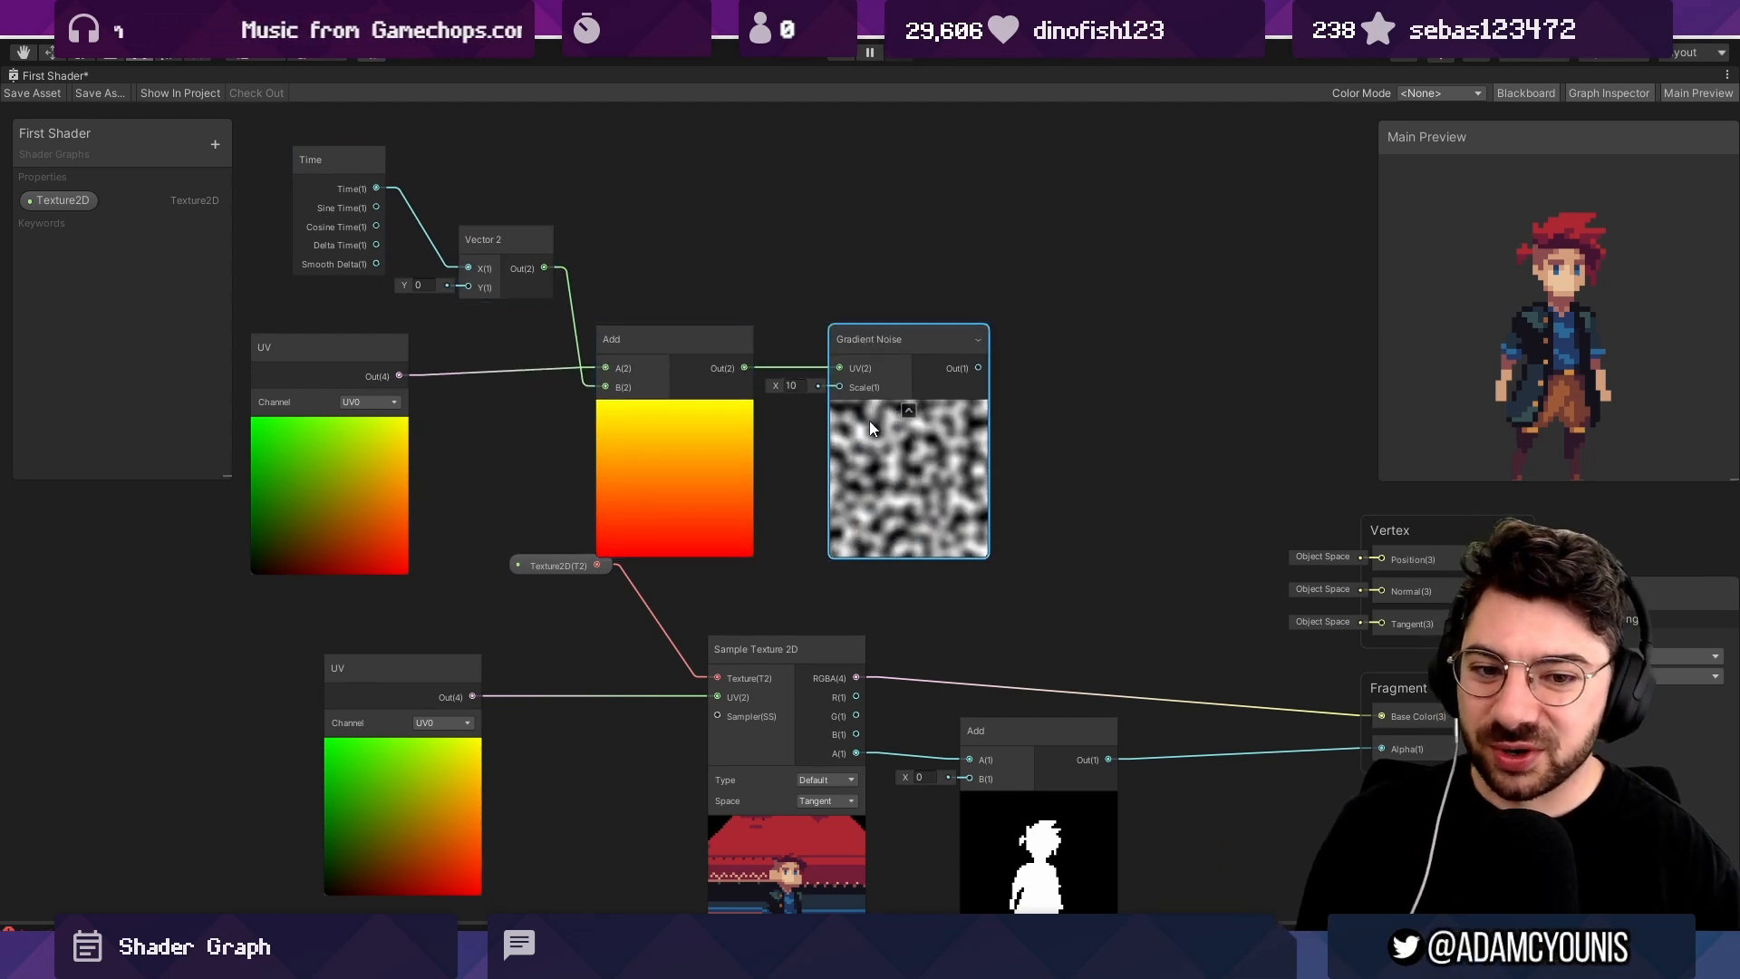
Move the whole noise node chain ahead of the texture nodes and connect Gradient Noise's output to Sample Texture 2D's UV input.
{"action": "scroll", "coordinate": [867, 420], "scroll_direction": "down", "scroll_amount": 4}
{"action": "left_click_drag", "start_coordinate": [749, 440], "coordinate": [710, 491]}
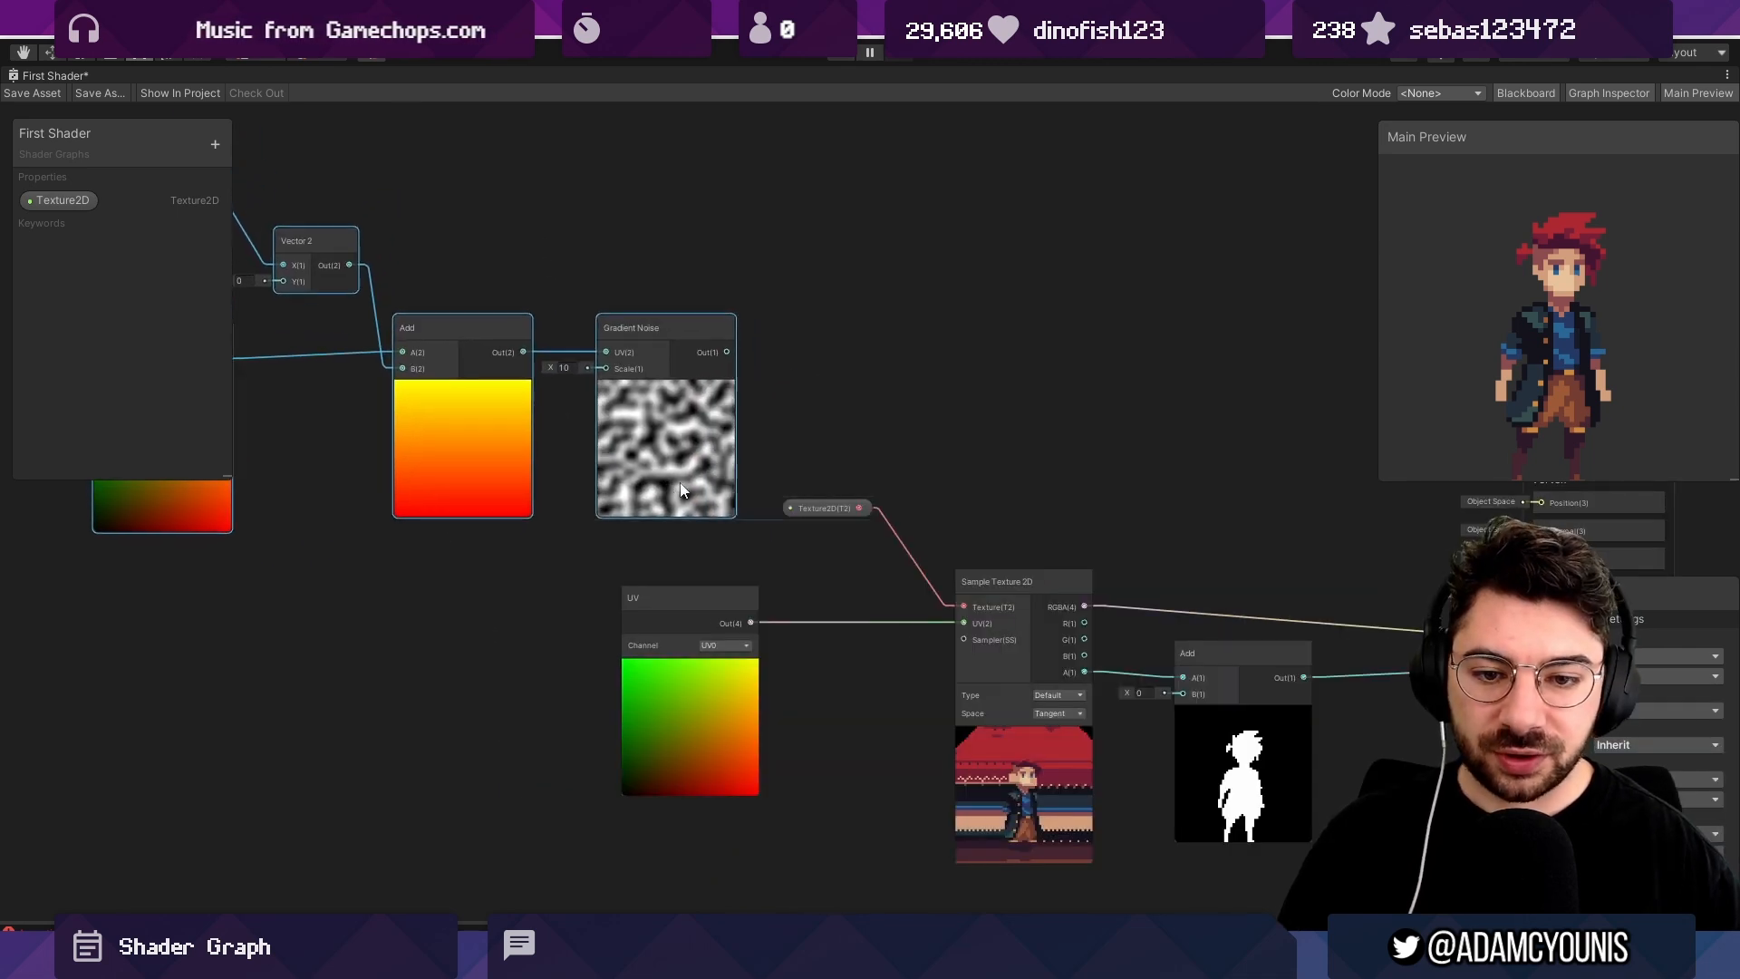
{"action": "middle_click_drag", "start_coordinate": [709, 491], "coordinate": [742, 448]}
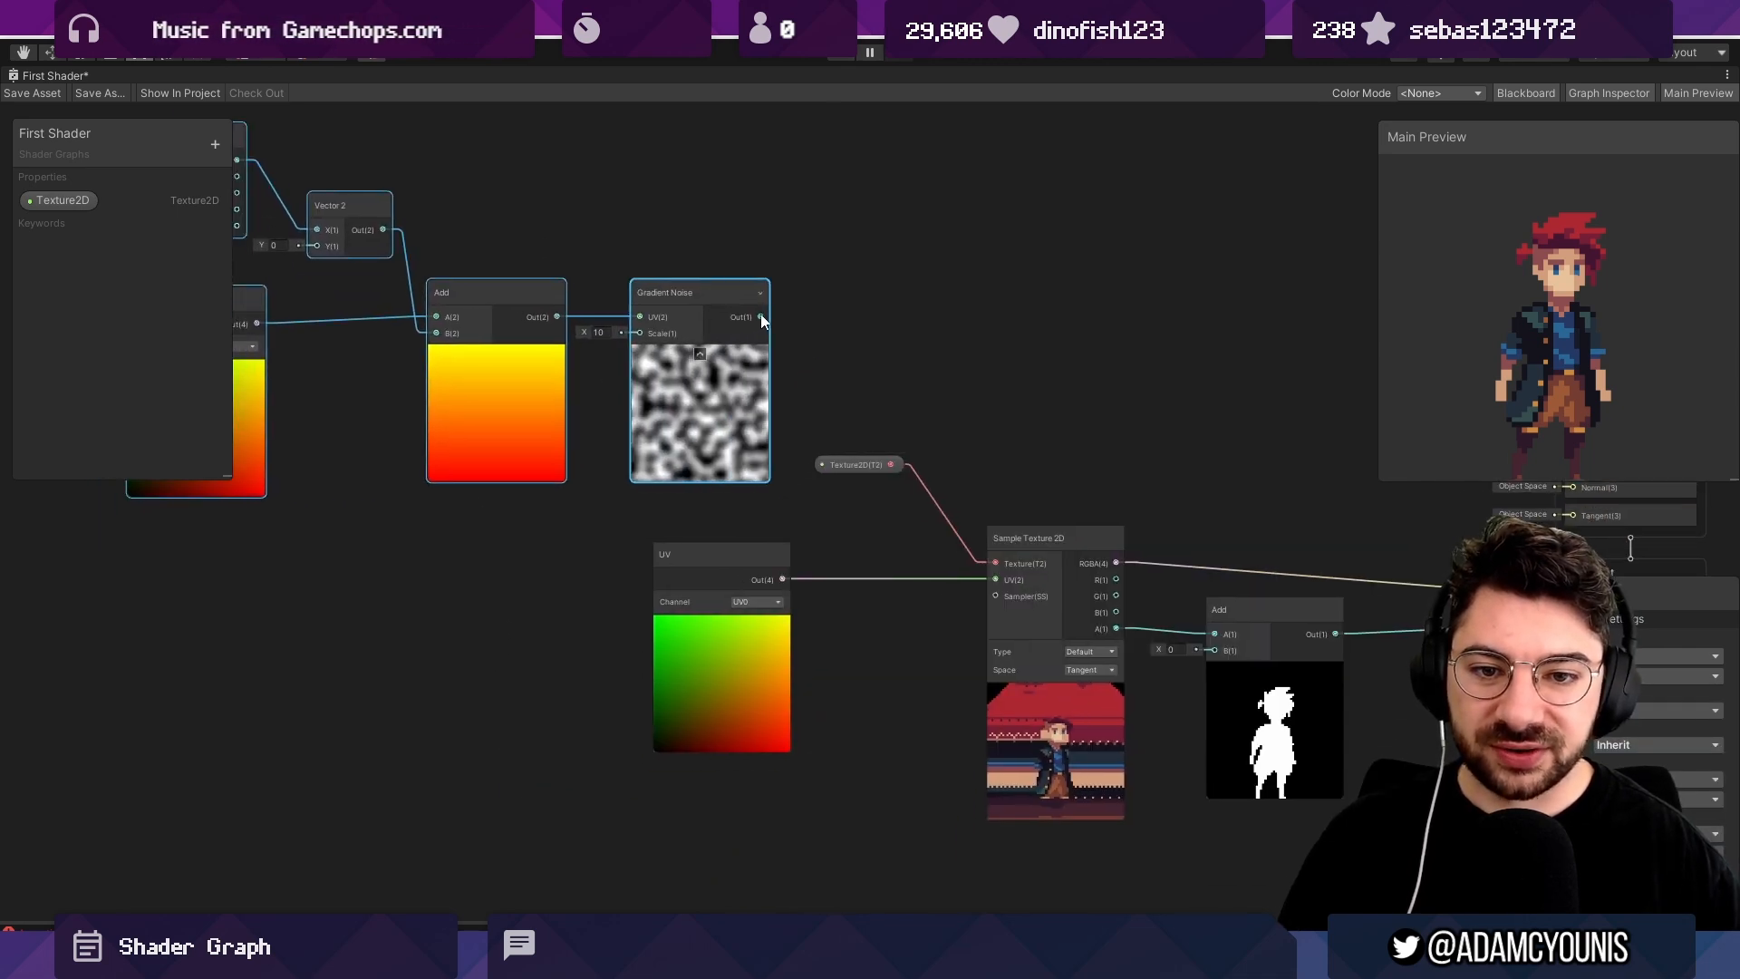
{"action": "left_click_drag", "start_coordinate": [759, 316], "coordinate": [997, 582]}
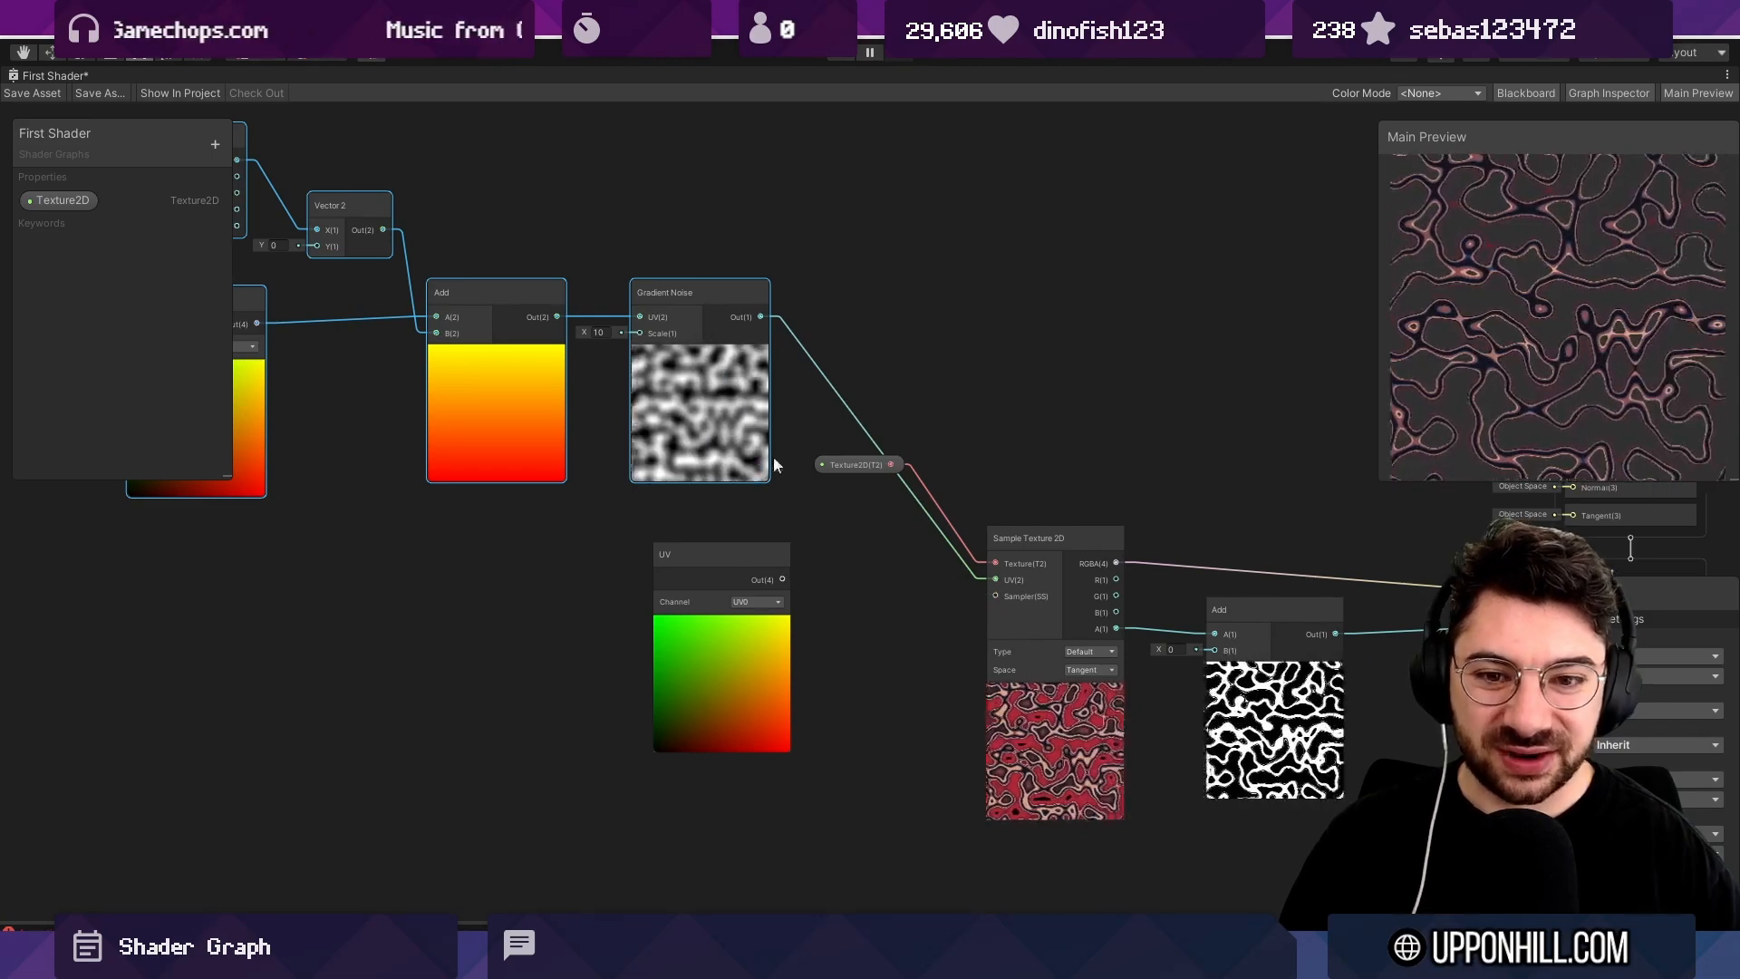
Lower the Gradient Noise node's Scale to 1.14.
{"action": "left_click_drag", "start_coordinate": [583, 339], "coordinate": [512, 342]}
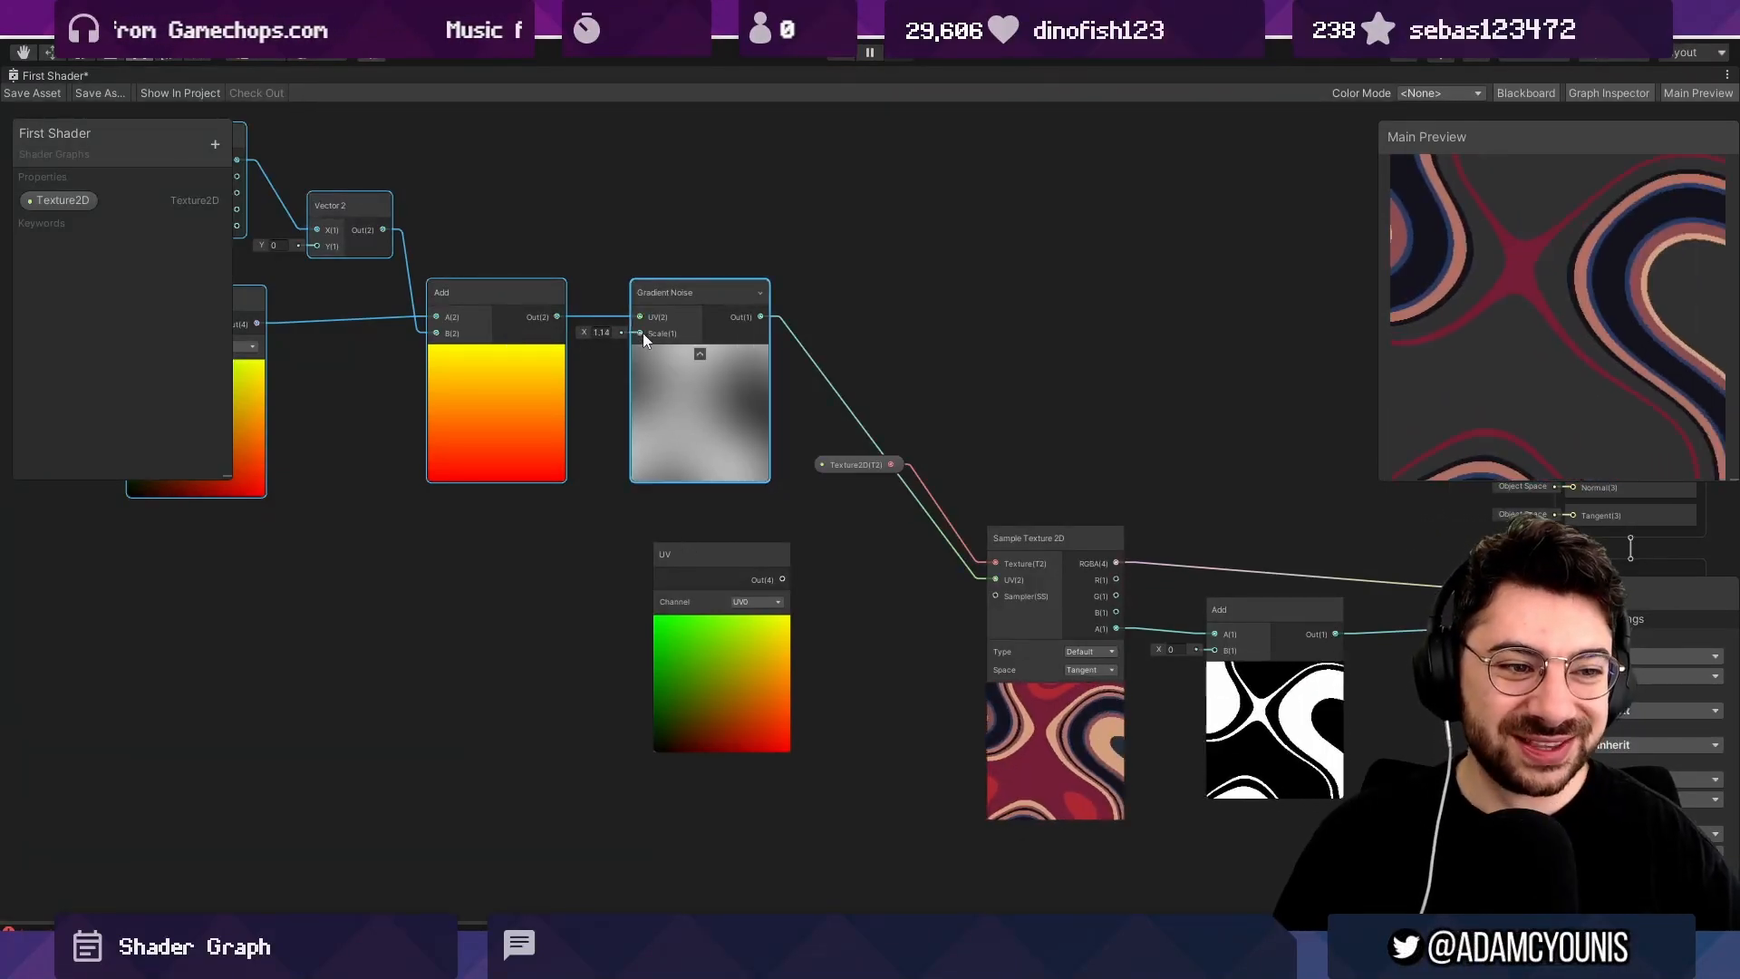
{"action": "scroll", "coordinate": [678, 335], "scroll_direction": "down", "scroll_amount": 1}
{"action": "scroll", "coordinate": [660, 366], "scroll_direction": "up", "scroll_amount": 1}
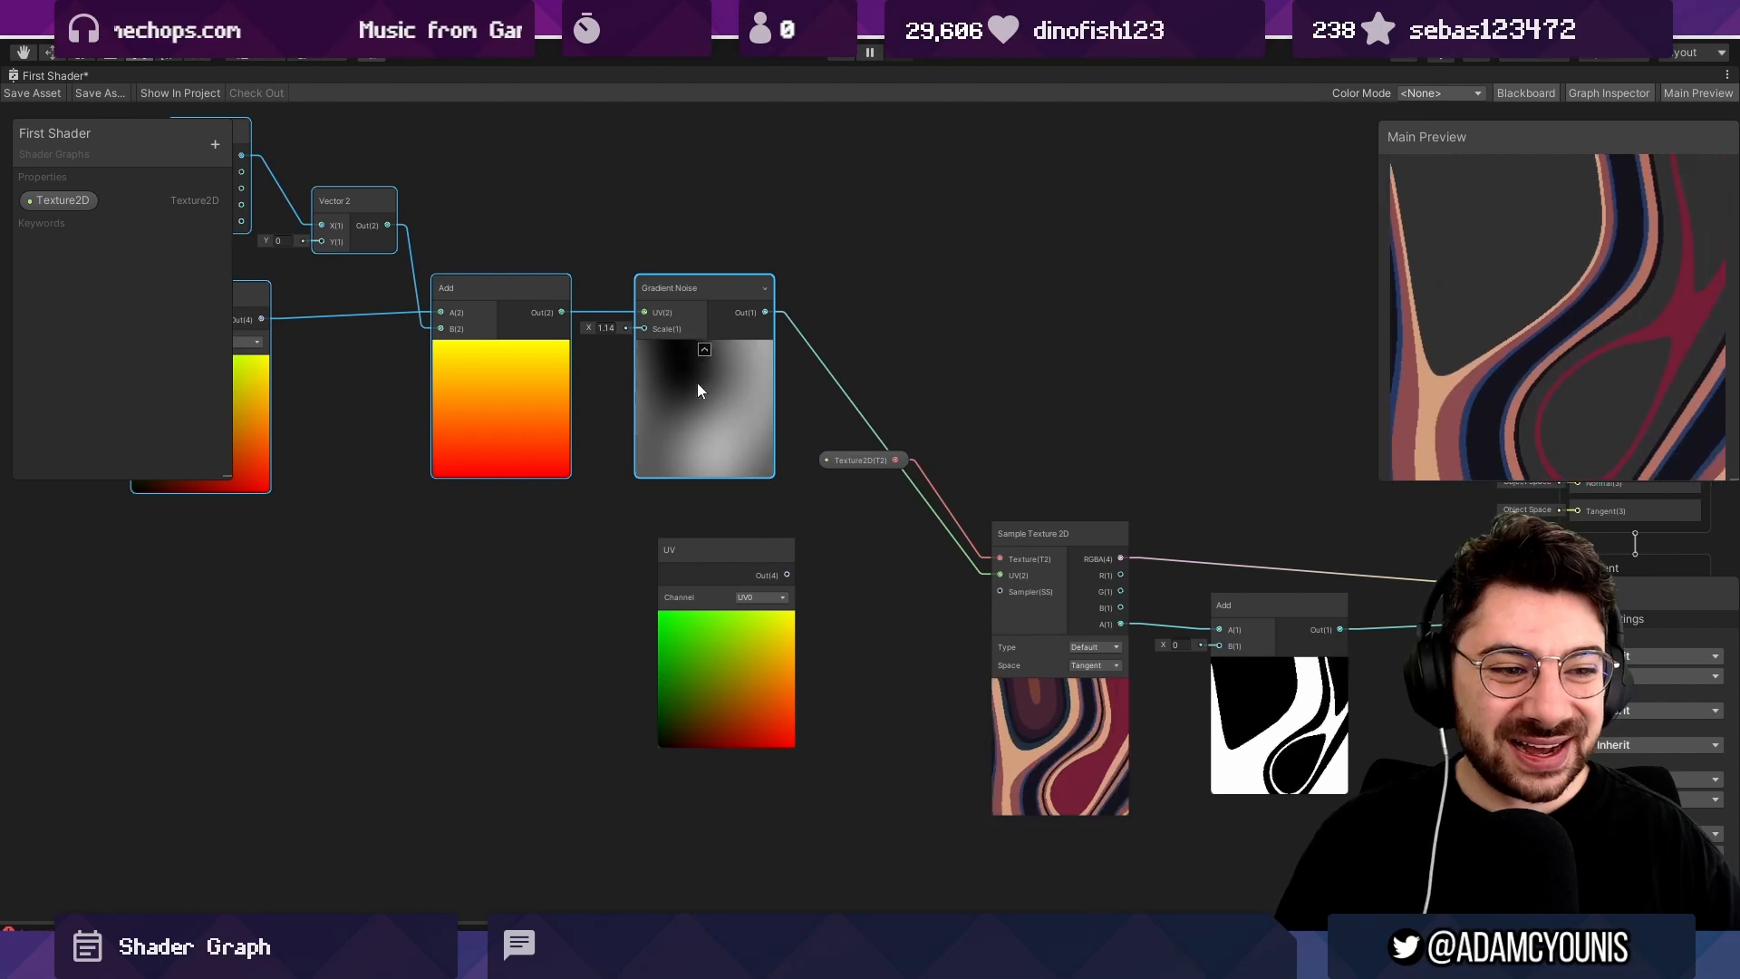
Feed Gradient Noise's output into the A input of a new Multiply node and set its B value to 0.1.
{"action": "key", "text": "space"}
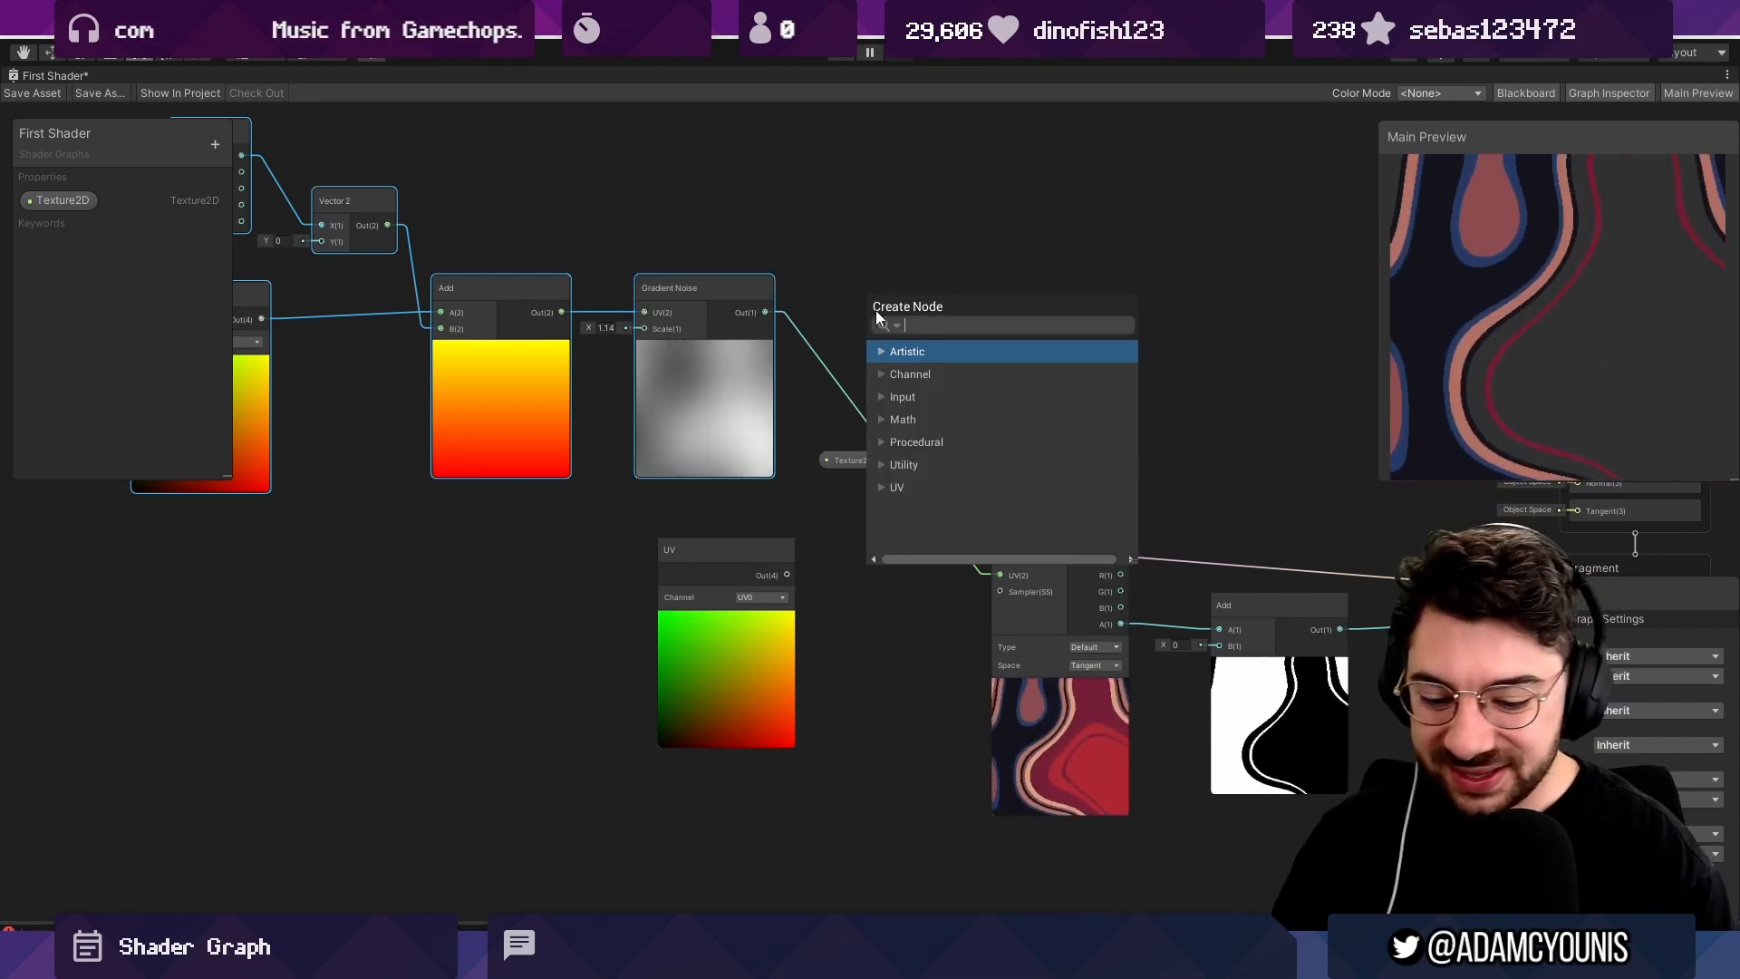
{"action": "type", "text": "multiply"}
{"action": "key", "text": "Return"}
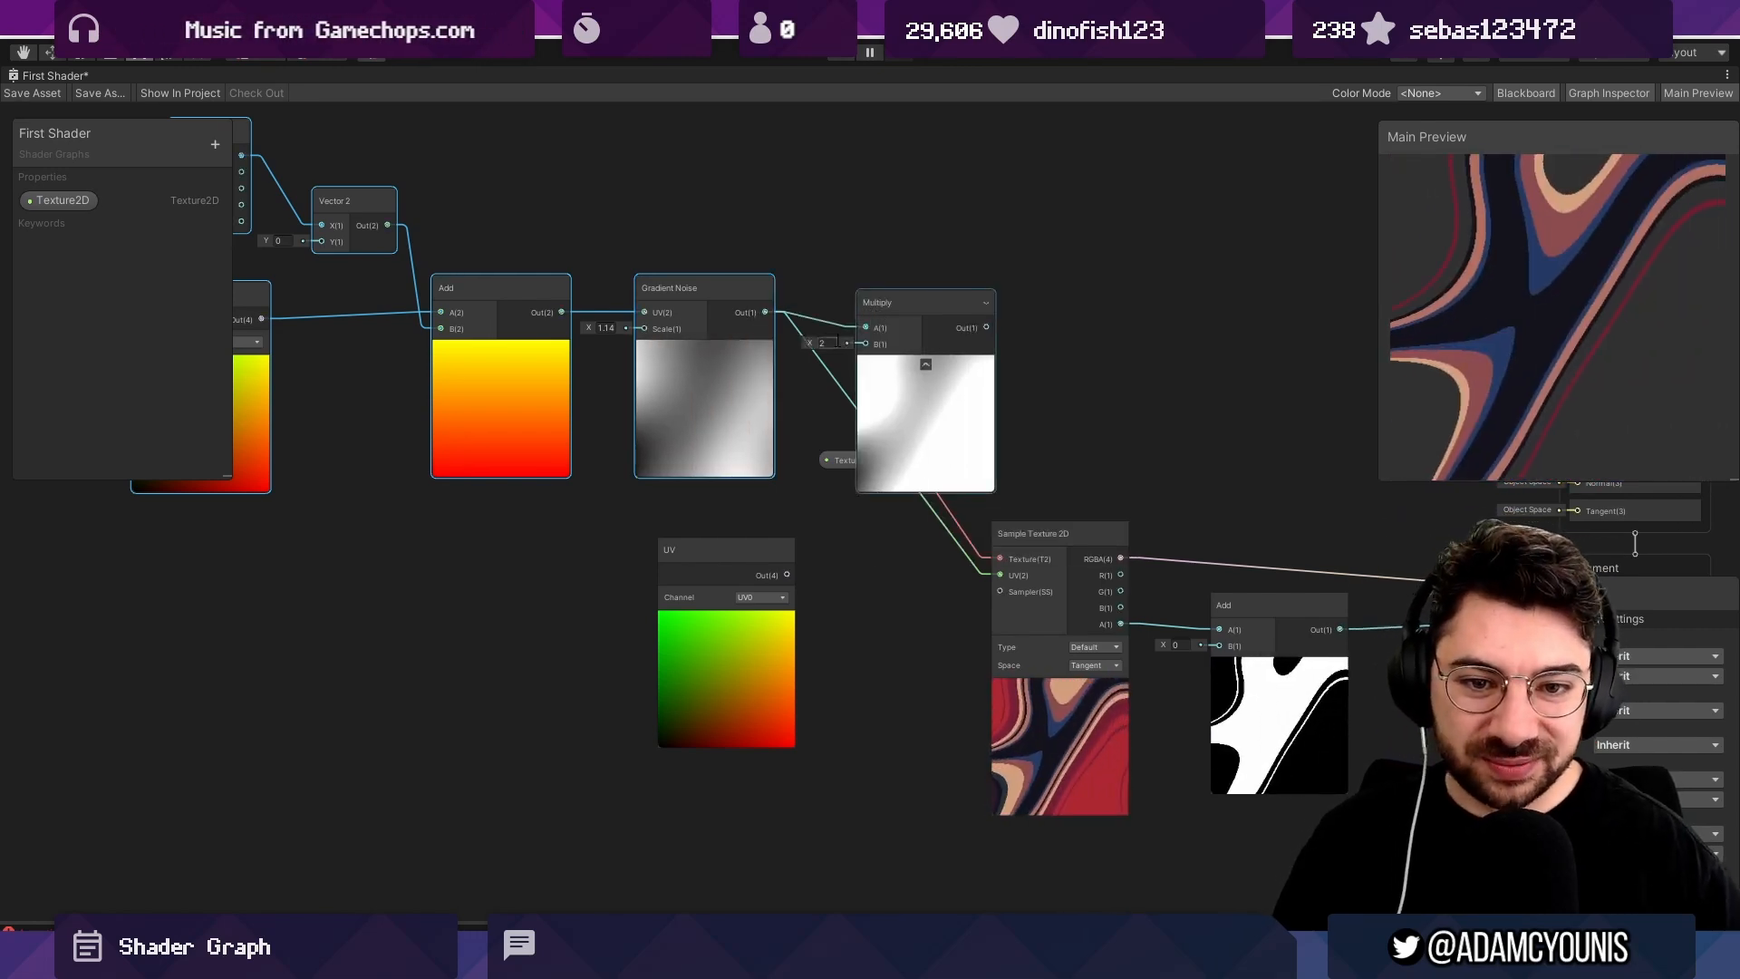
{"action": "left_click", "coordinate": [824, 342]}
{"action": "type", "text": "0.1"}
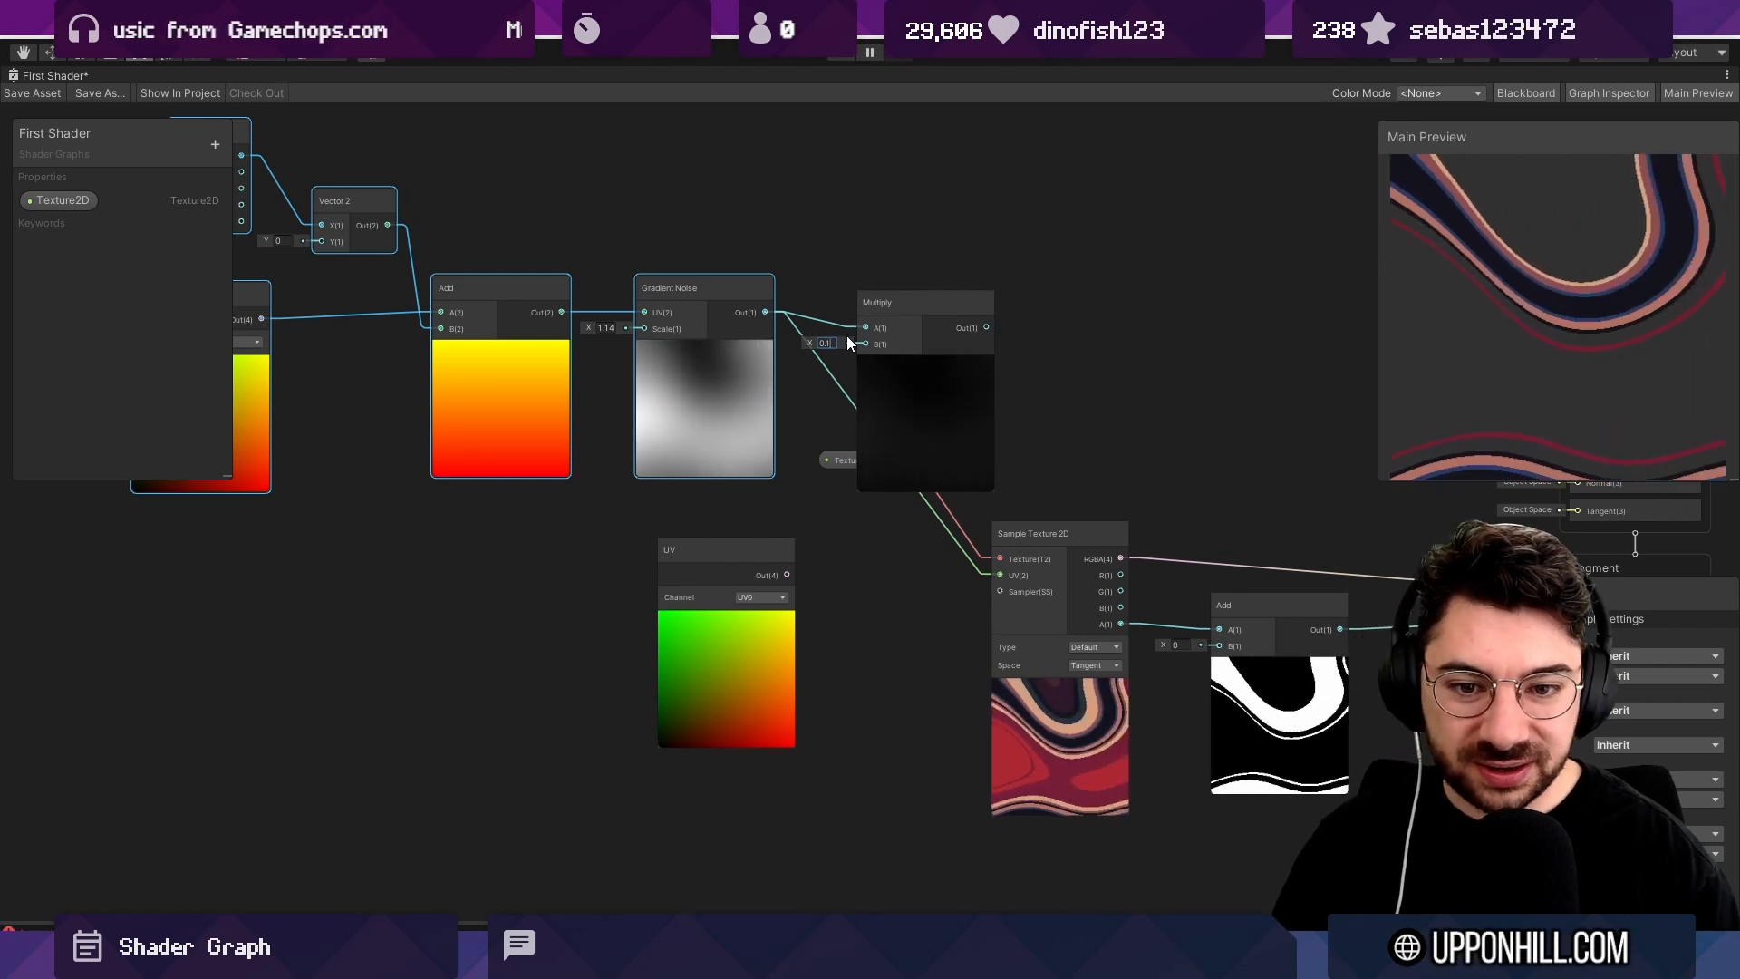
Sum the UV and Multiply outputs in a new Add node feeding Sample Texture 2D's UV input, and raise Gradient Noise's Scale.
{"action": "key", "text": "space"}
{"action": "type", "text": "add"}
{"action": "key", "text": "Return"}
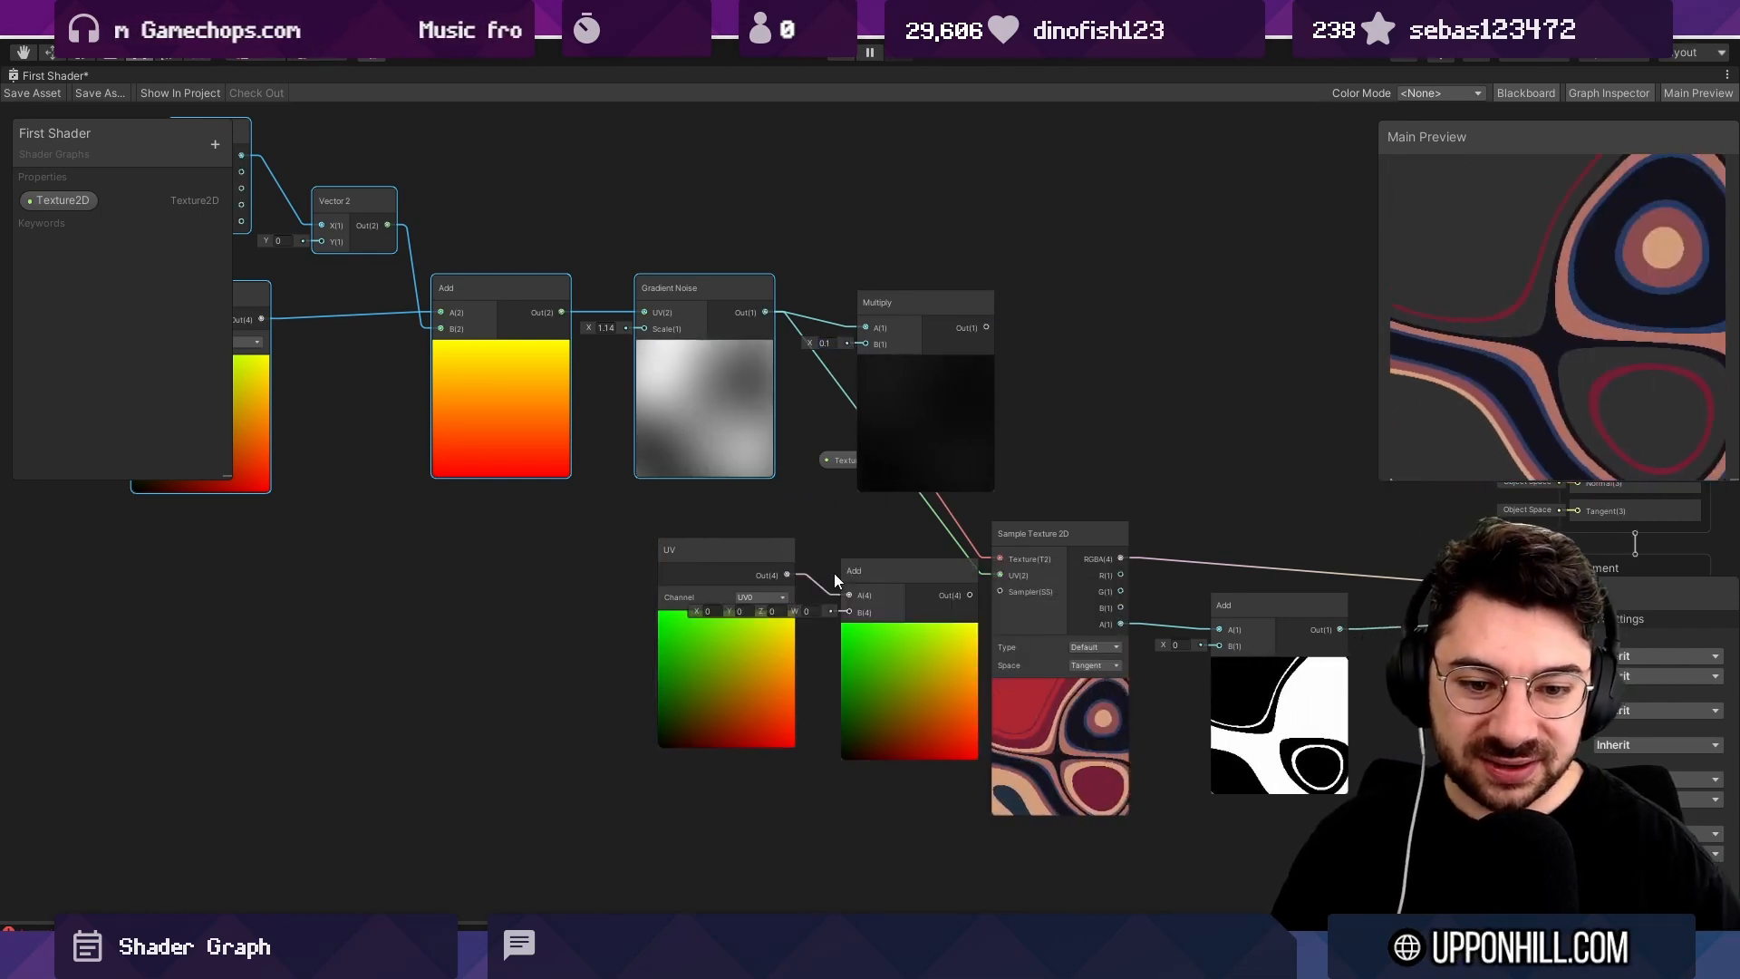
{"action": "left_click_drag", "start_coordinate": [986, 327], "coordinate": [850, 615]}
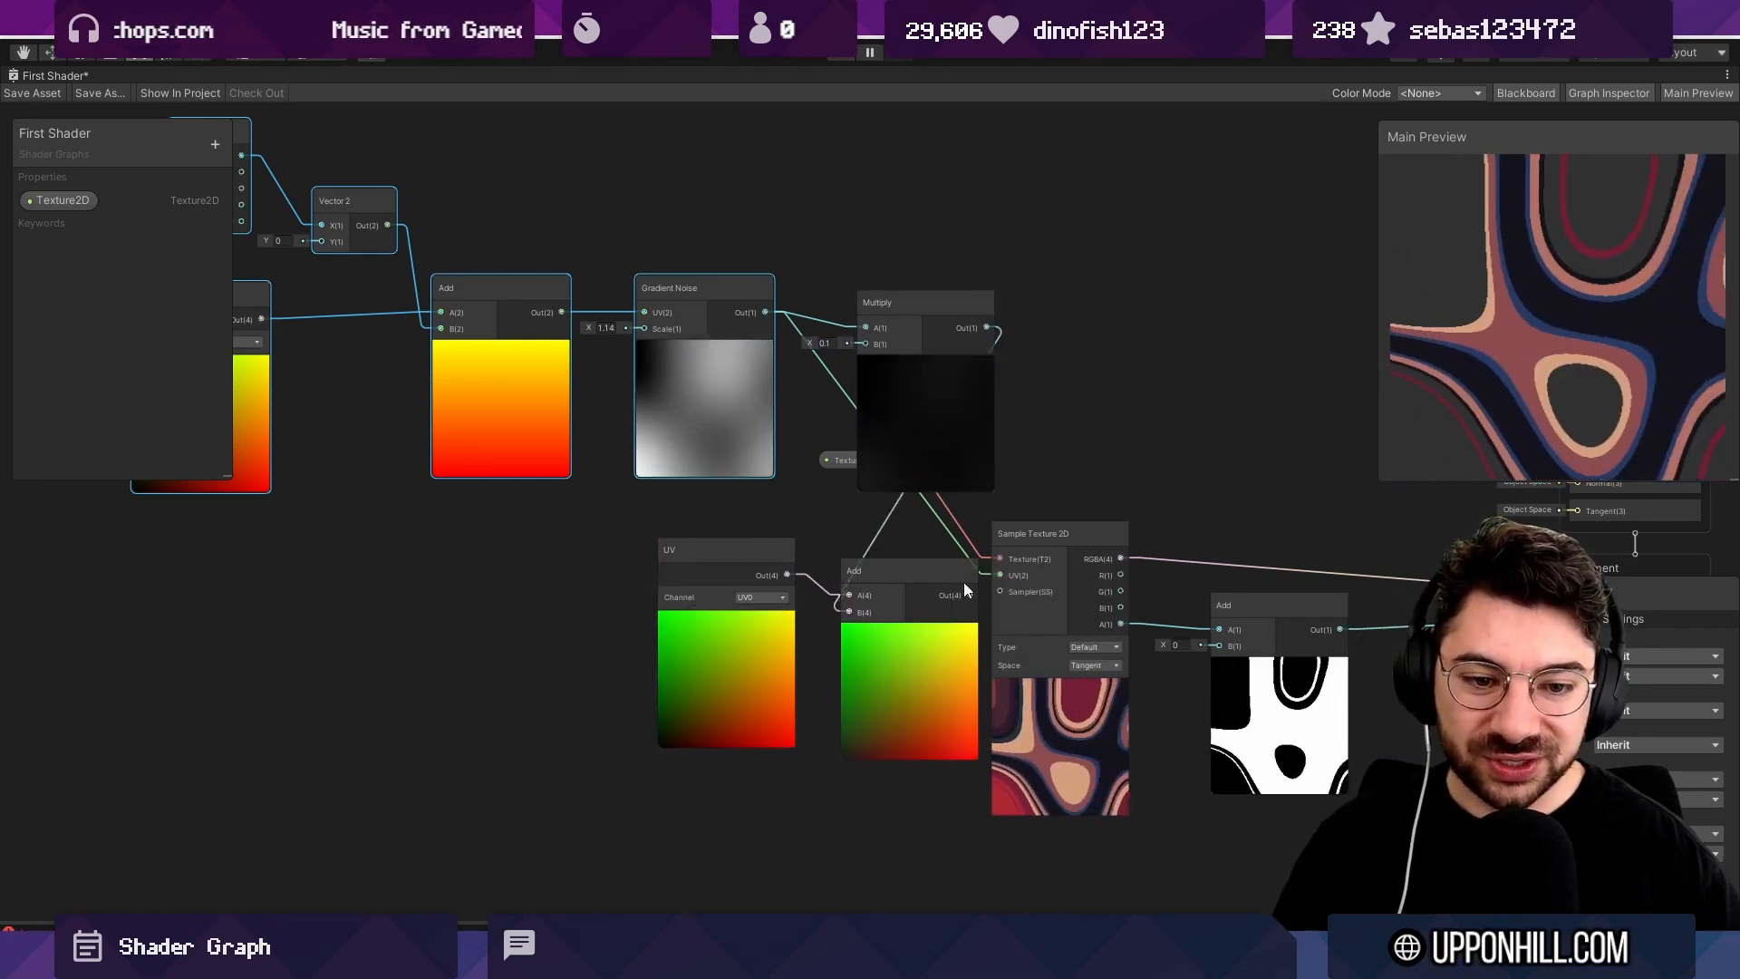
{"action": "left_click_drag", "start_coordinate": [976, 596], "coordinate": [998, 579]}
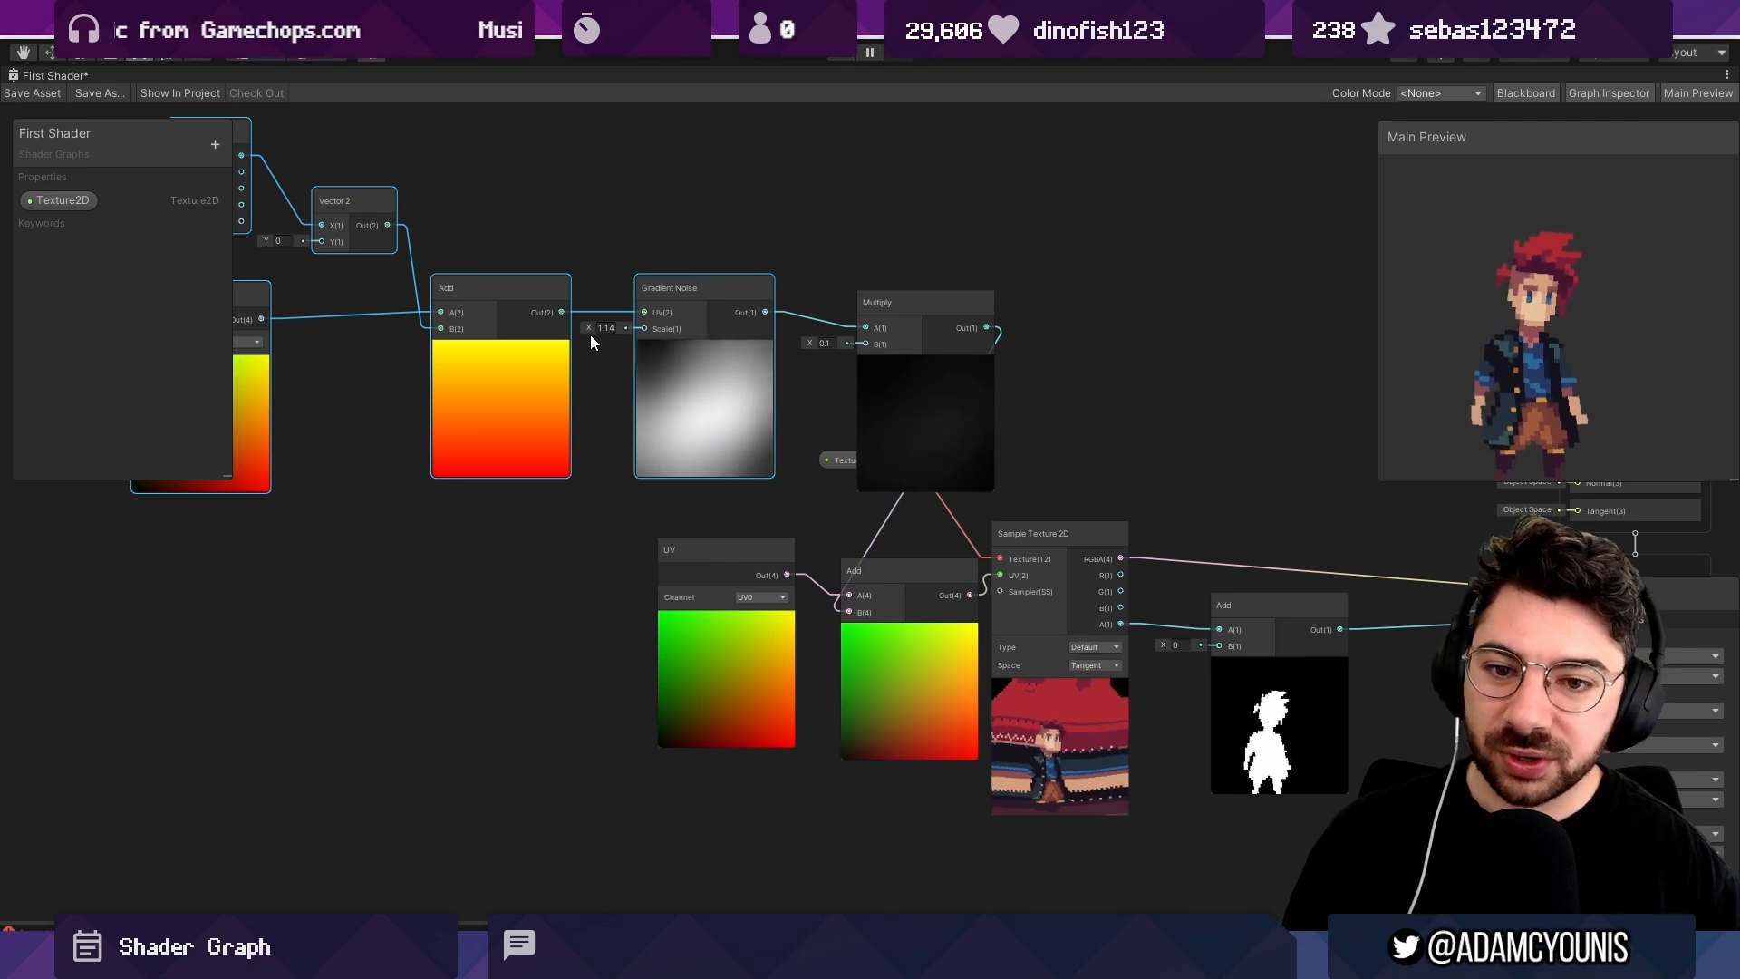
{"action": "left_click_drag", "start_coordinate": [589, 328], "coordinate": [681, 337]}
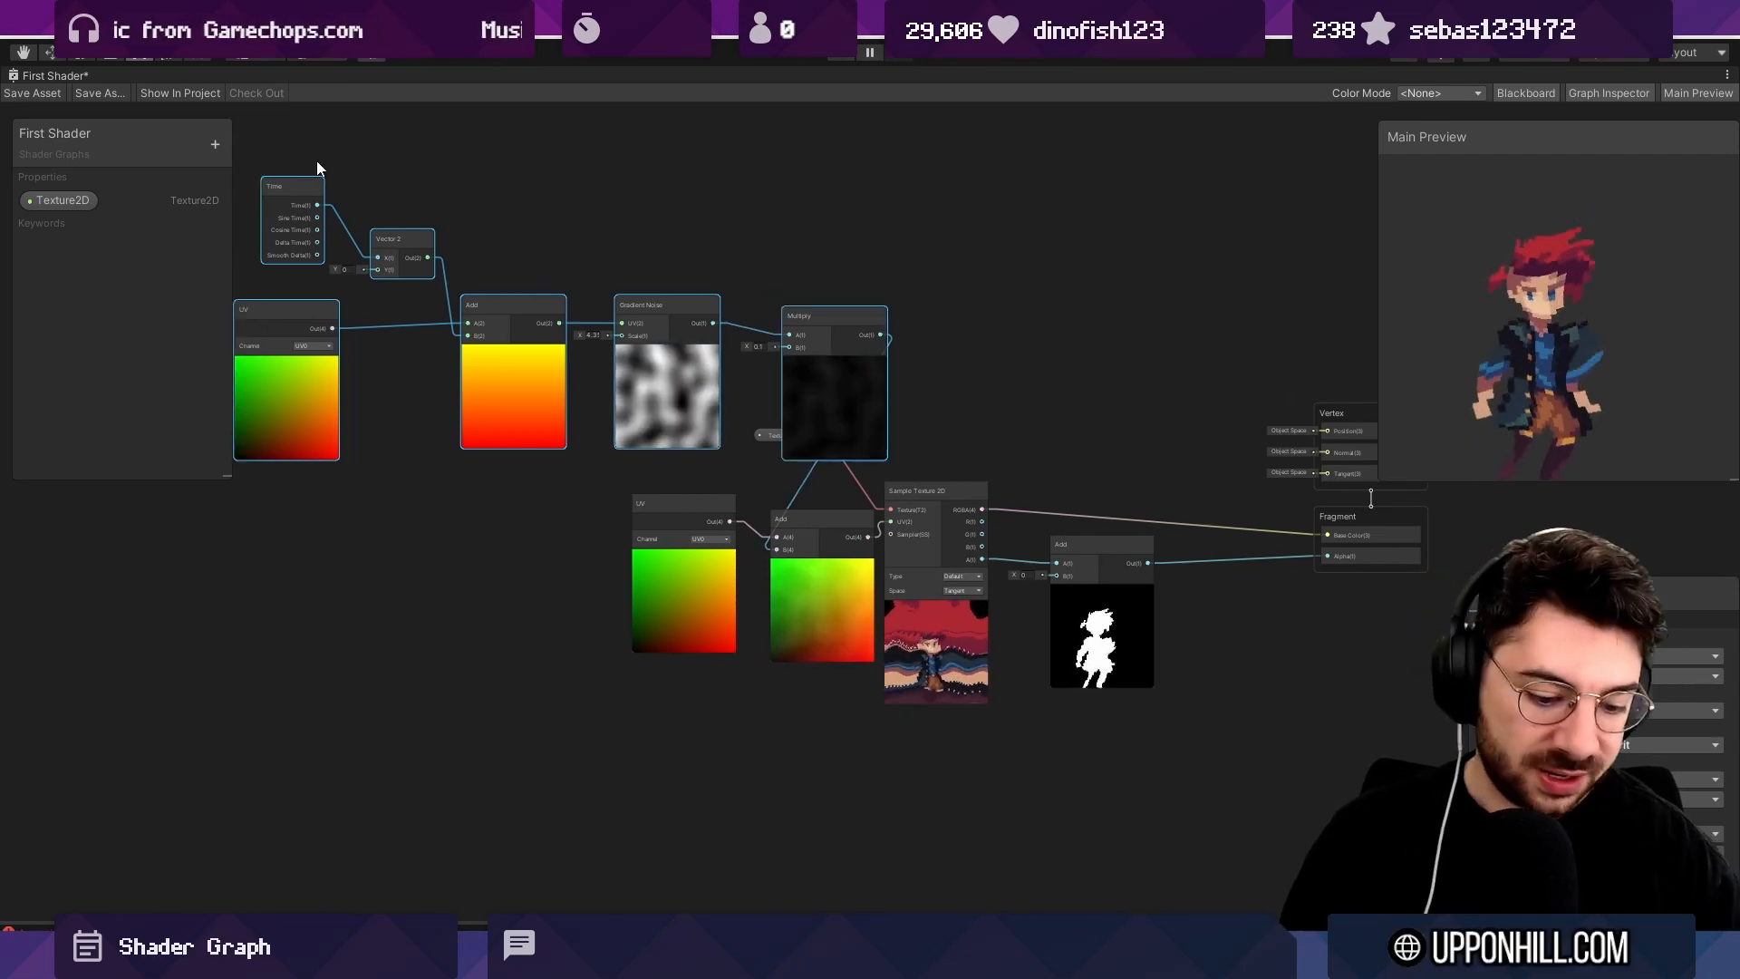
Delete the noise node chain and its UV Add node, and connect the remaining UV node directly to Sample Texture 2D's UV input.
{"action": "key", "text": "Delete"}
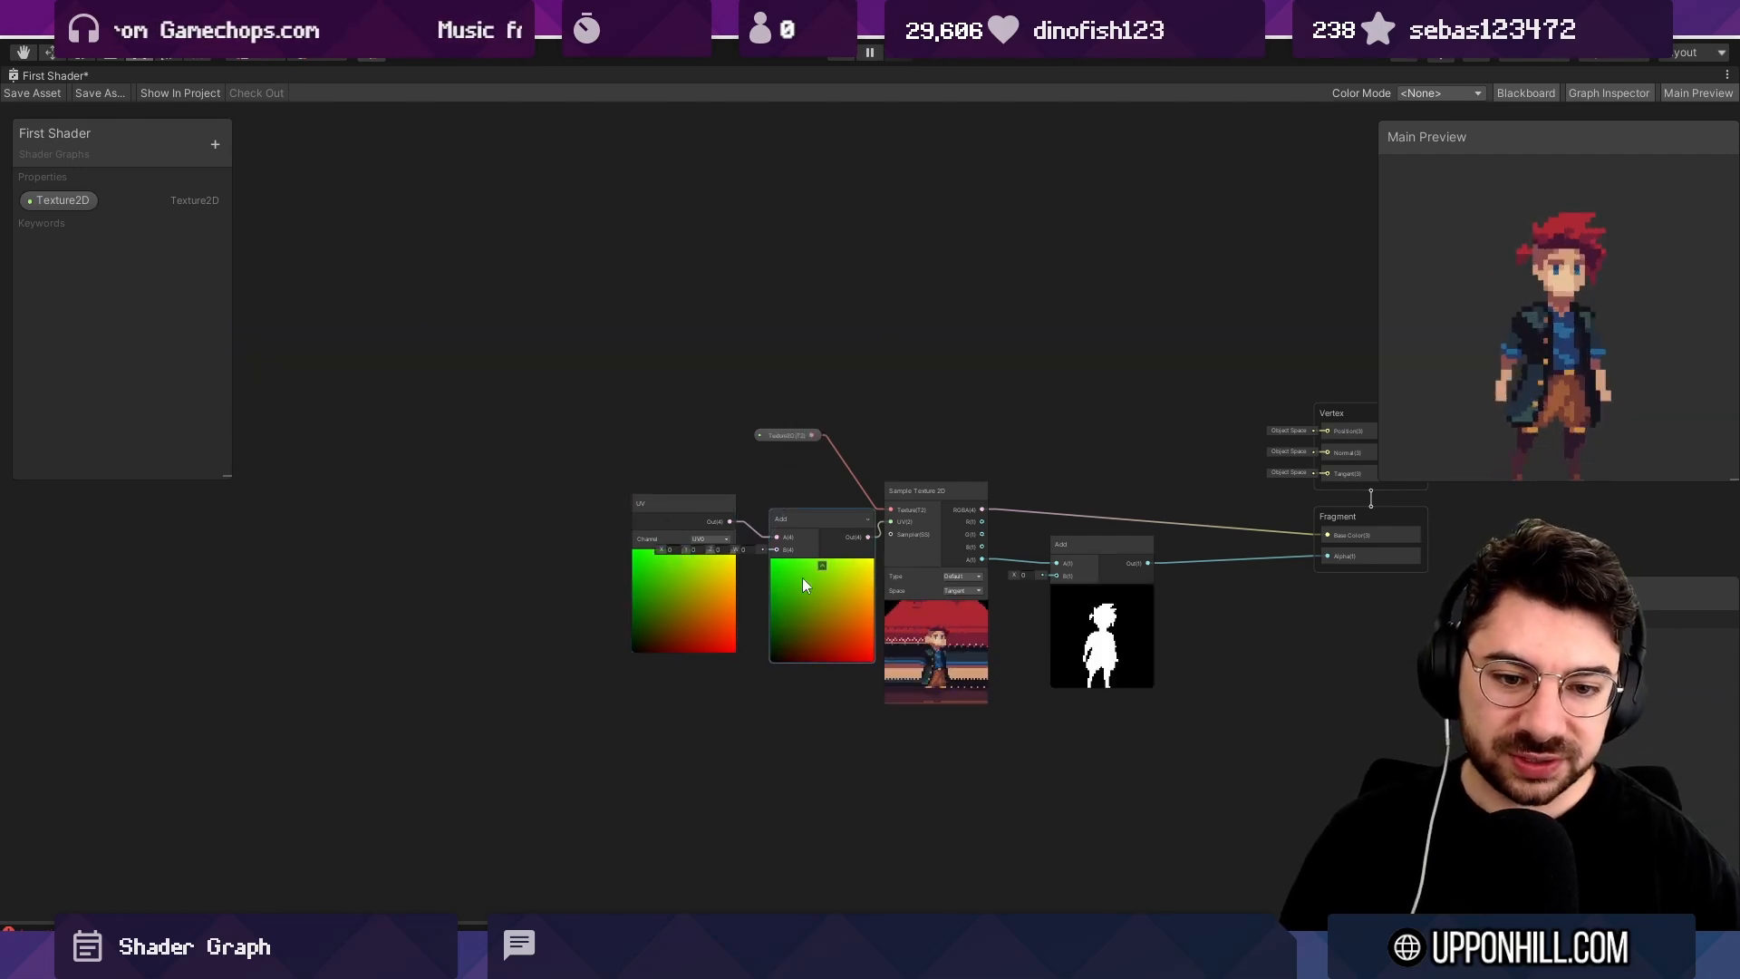
{"action": "left_click", "coordinate": [822, 602]}
{"action": "key", "text": "Delete"}
{"action": "left_click_drag", "start_coordinate": [727, 526], "coordinate": [888, 523]}
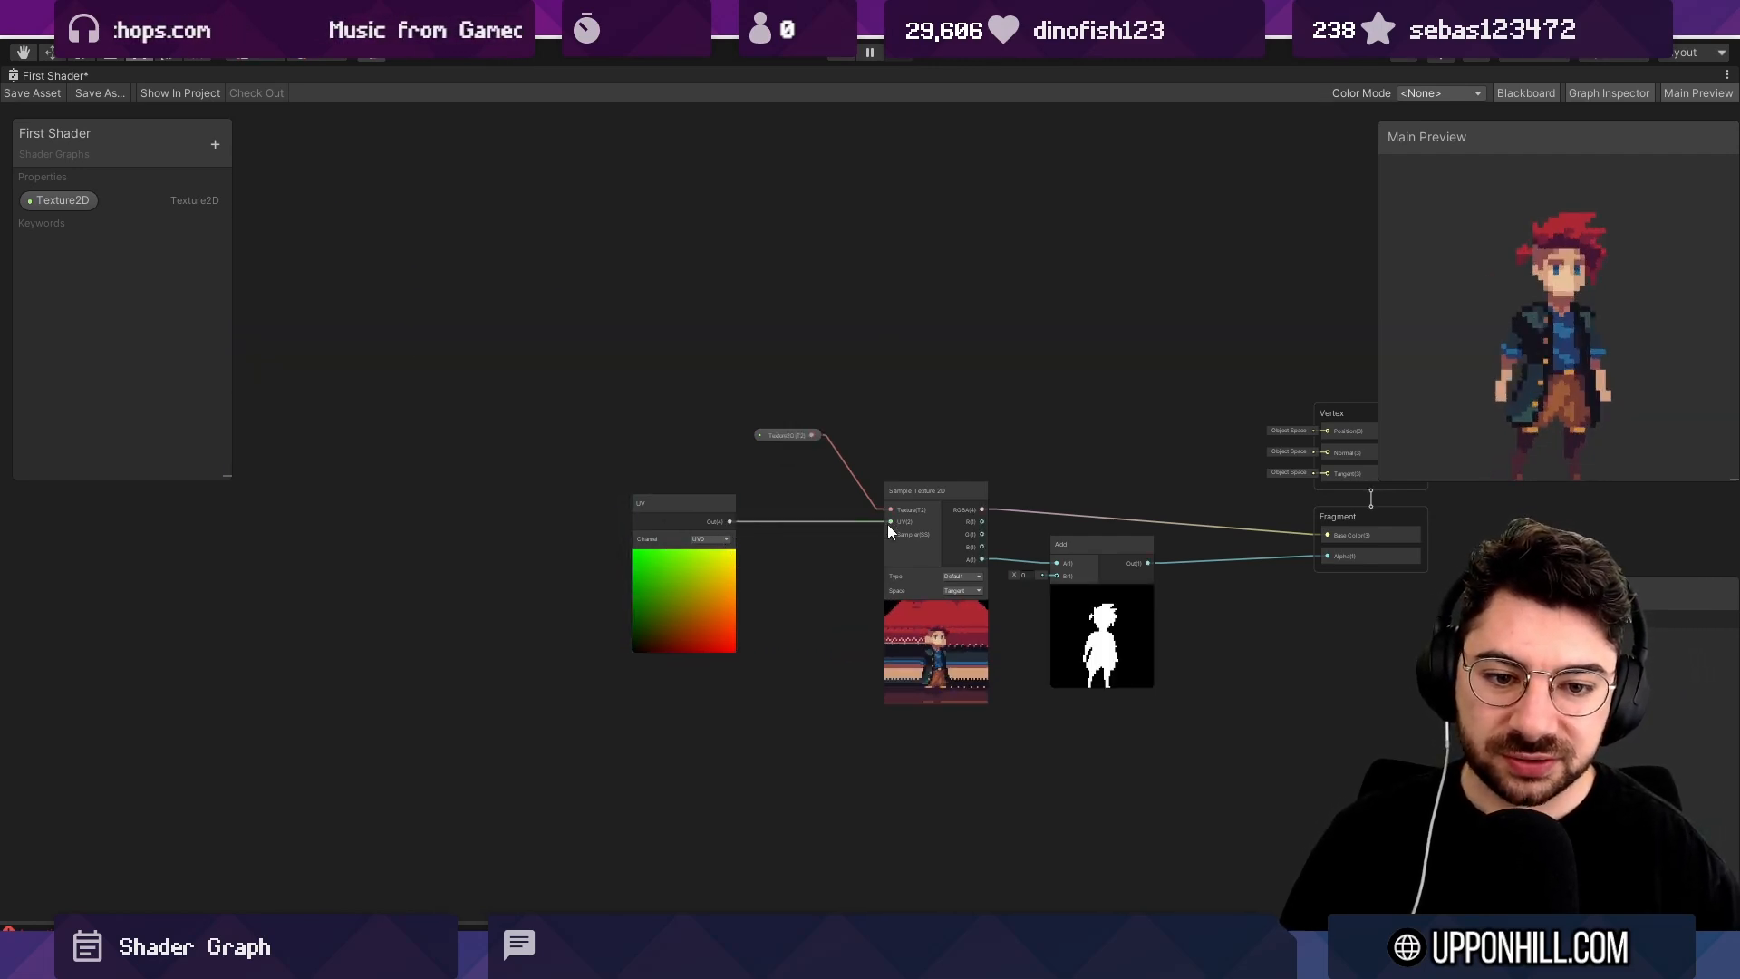
Restore the maximized shader graph to the normal layout and hide the Naso Twilight background in the scene.
{"action": "right_click", "coordinate": [47, 75]}
{"action": "left_click", "coordinate": [74, 82]}
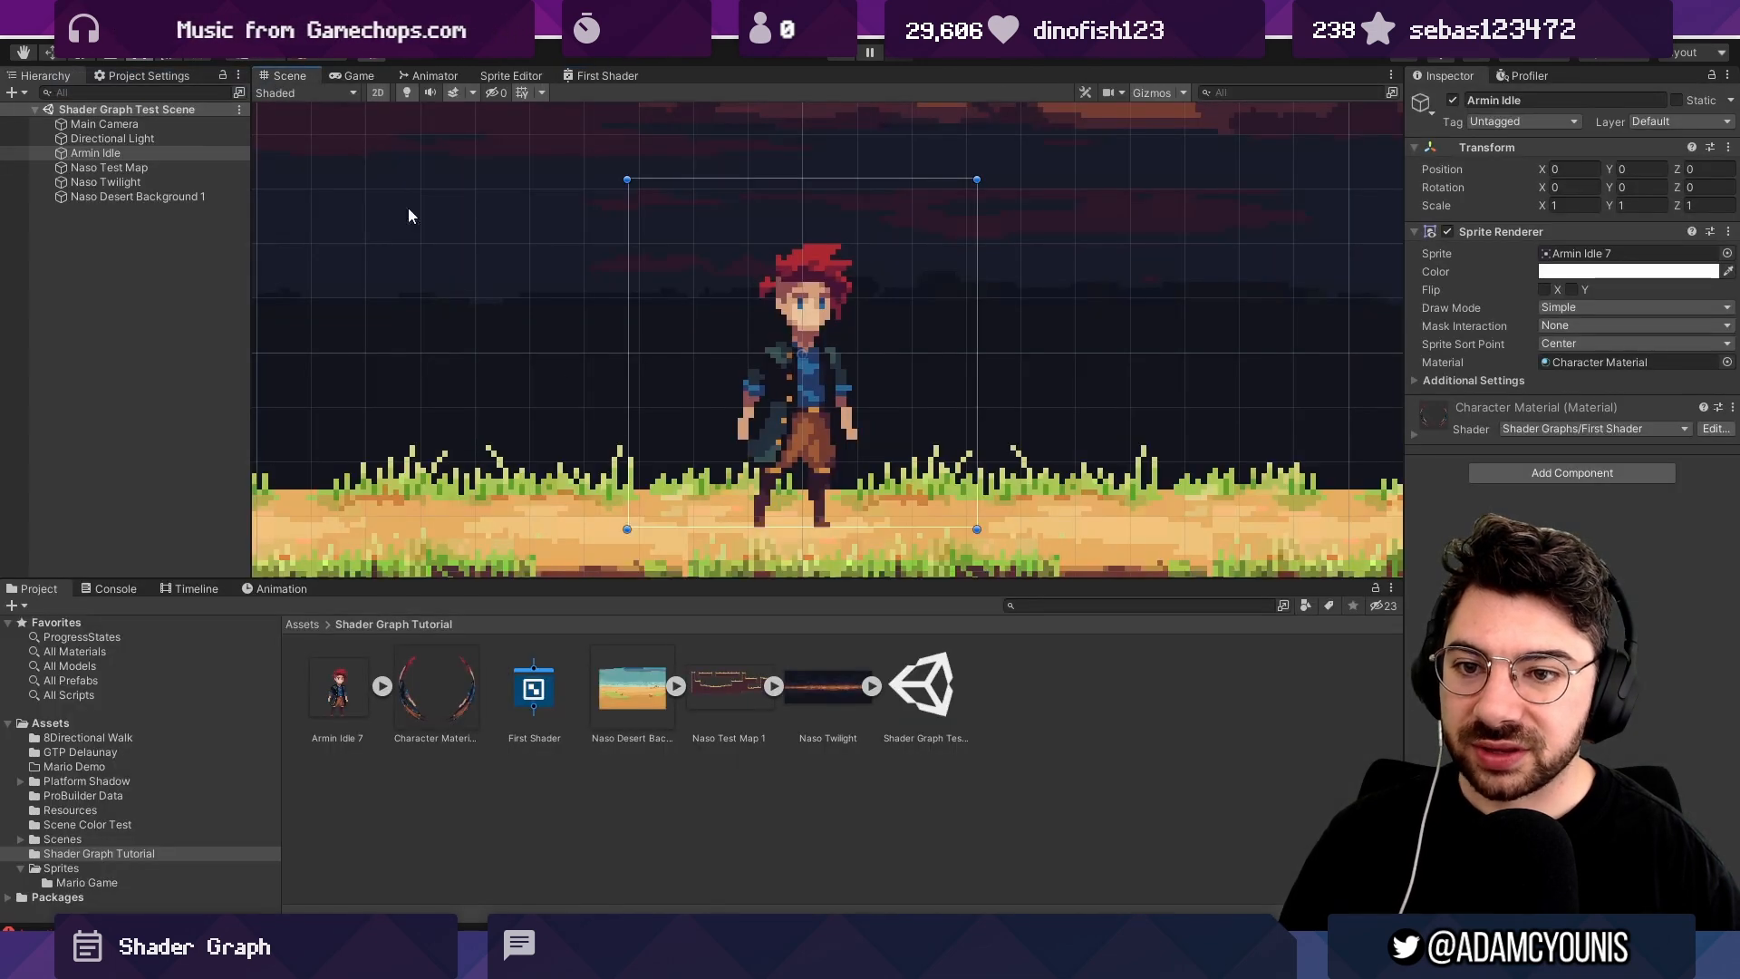
{"action": "scroll", "coordinate": [731, 312], "scroll_direction": "down", "scroll_amount": 10}
{"action": "scroll", "coordinate": [709, 349], "scroll_direction": "up", "scroll_amount": 5}
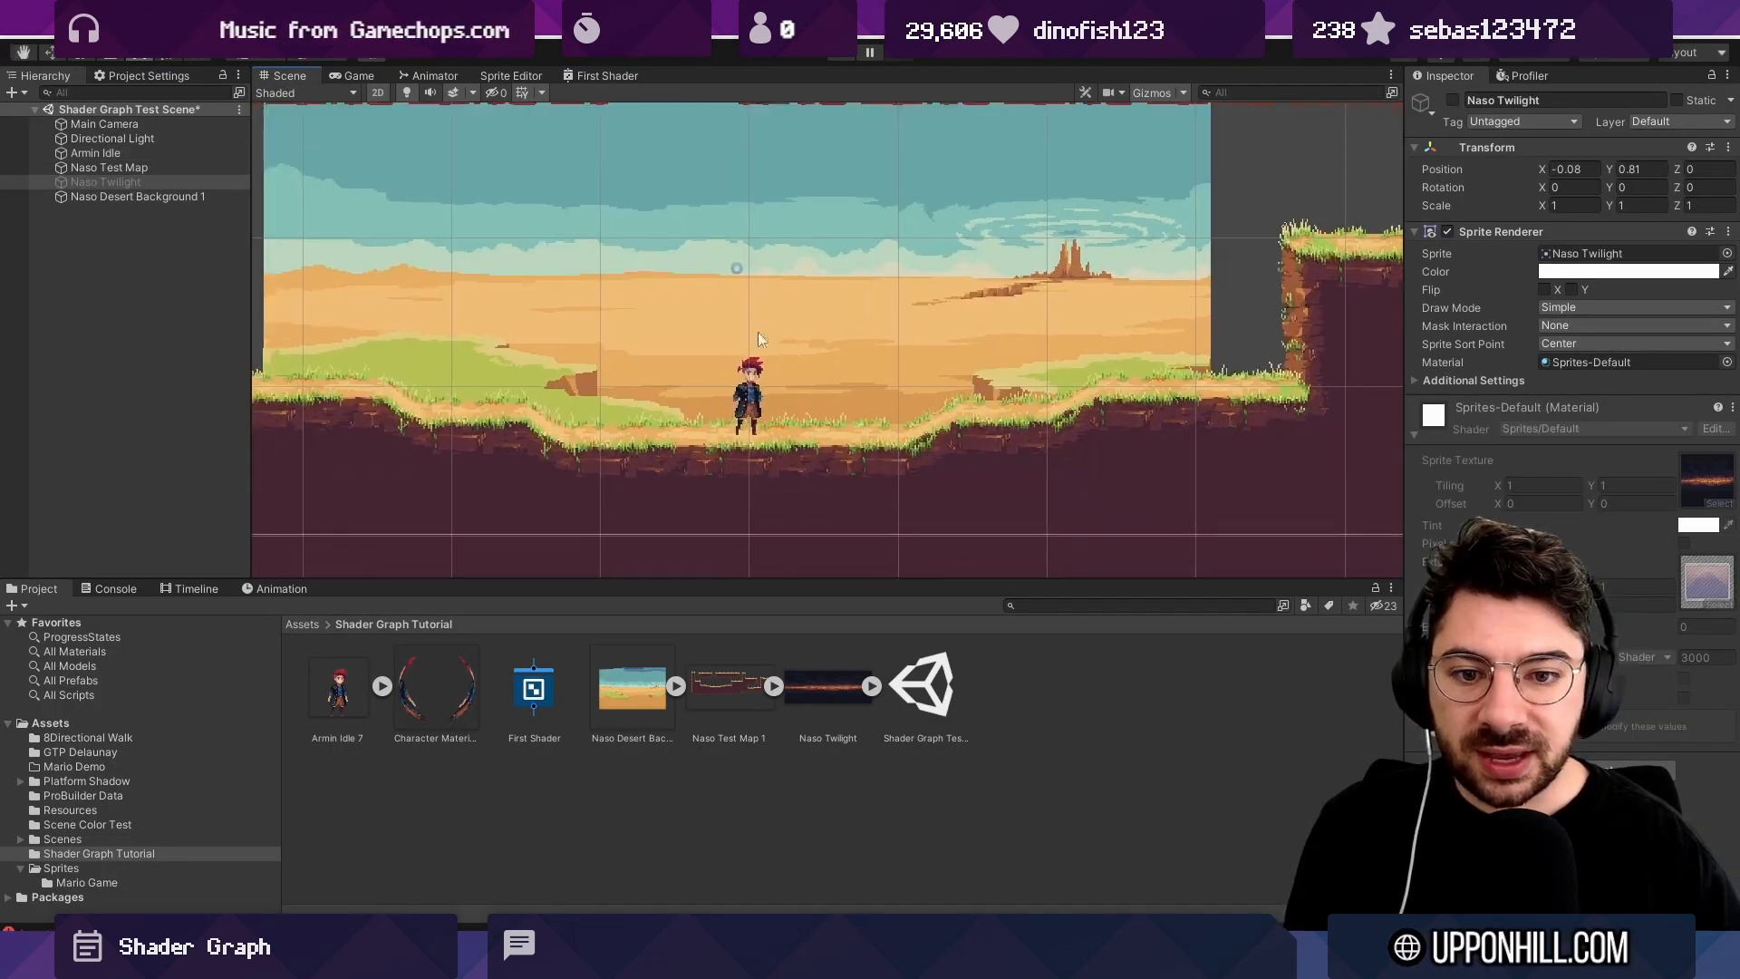
{"action": "scroll", "coordinate": [758, 337], "scroll_direction": "up", "scroll_amount": 5}
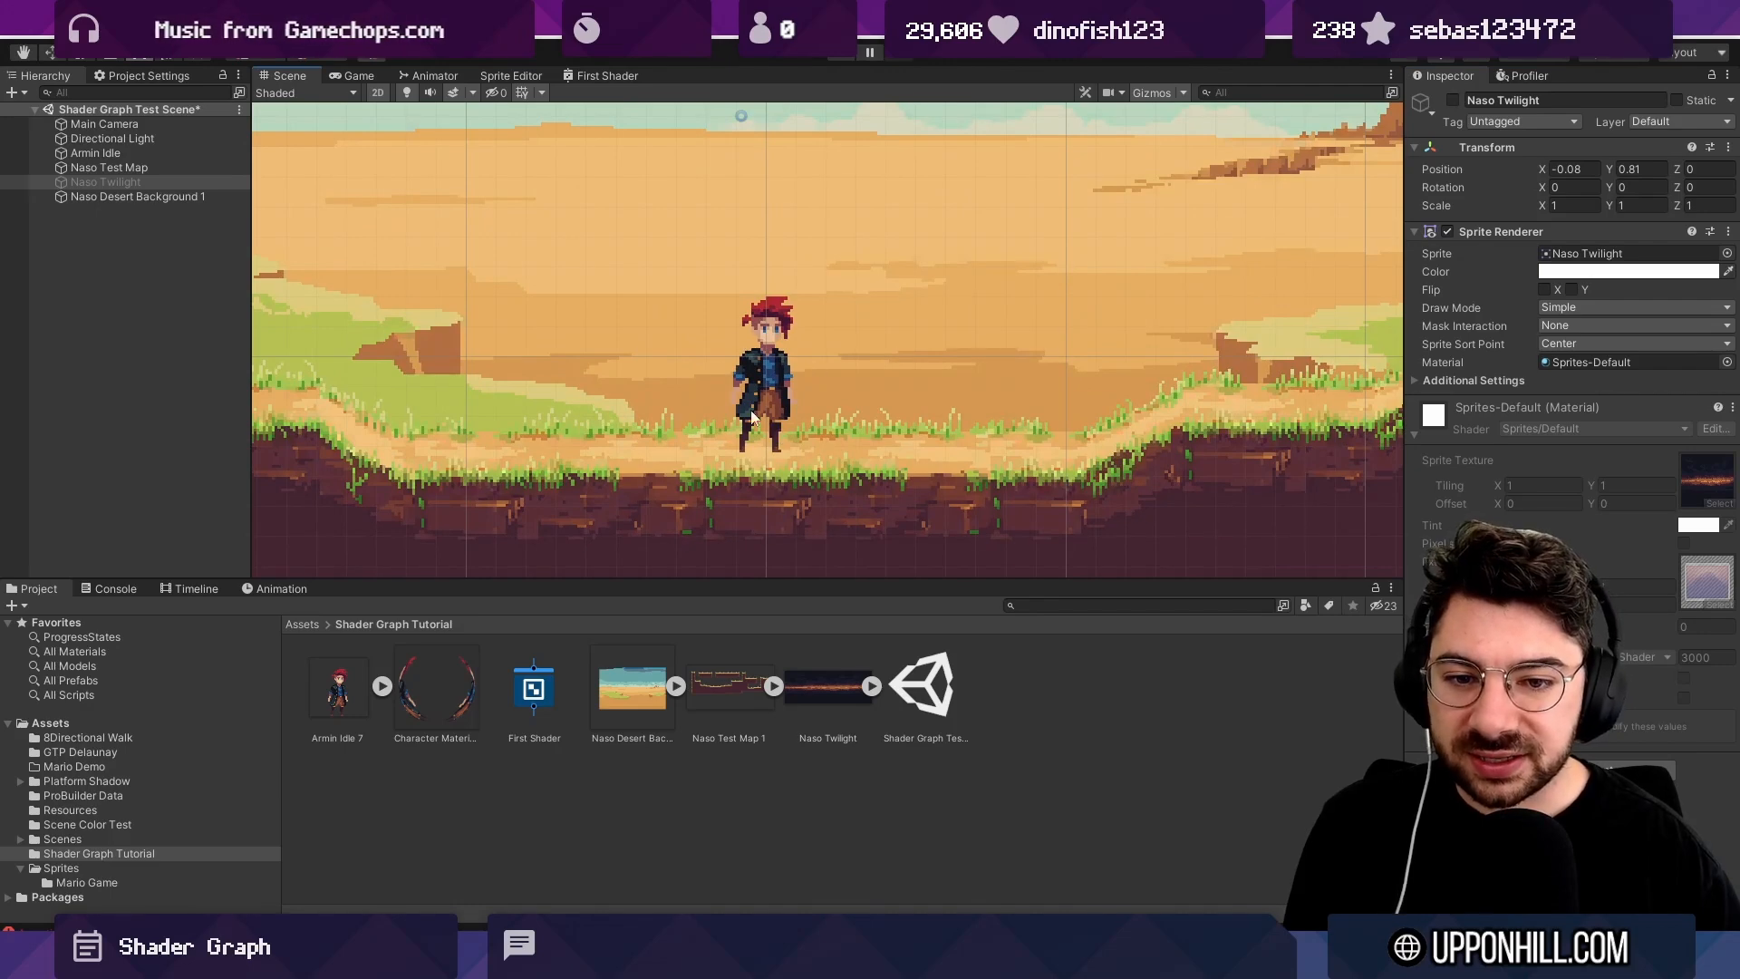
Reopen the First Shader graph maximized and move the texture nodes farther away from the Vertex and Fragment blocks.
{"action": "left_click", "coordinate": [573, 75]}
{"action": "right_click", "coordinate": [573, 75]}
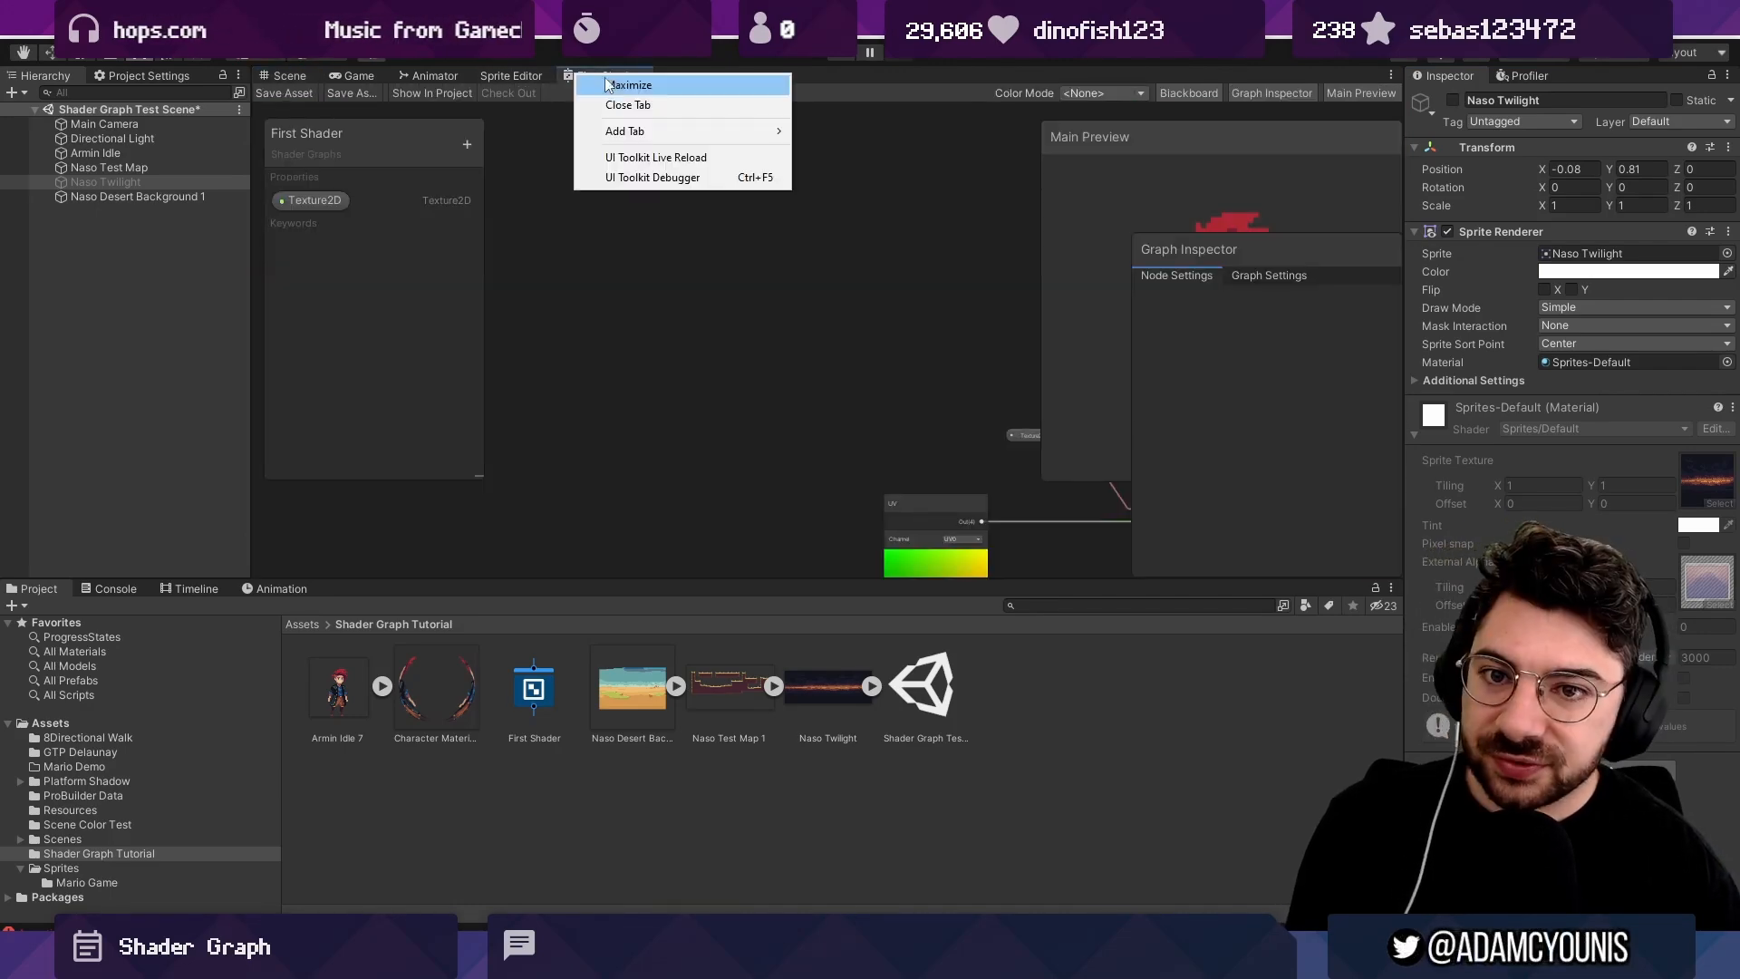
{"action": "left_click", "coordinate": [628, 85]}
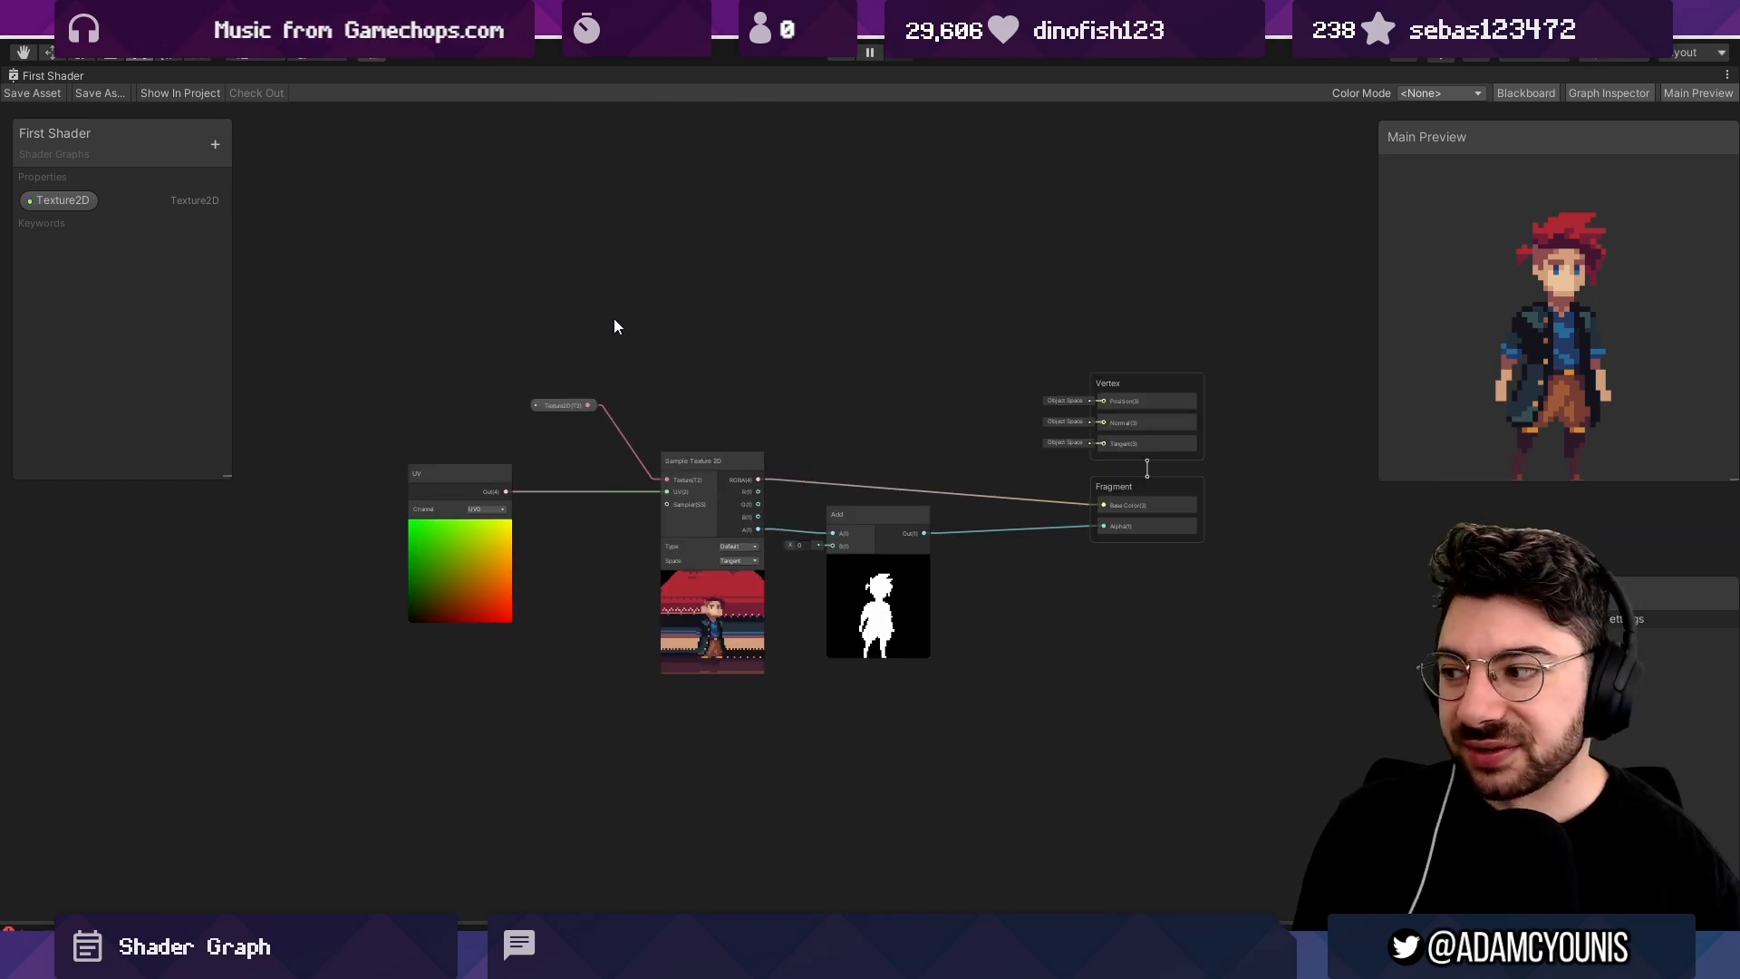
{"action": "left_click_drag", "start_coordinate": [785, 603], "coordinate": [850, 625]}
{"action": "left_click_drag", "start_coordinate": [832, 511], "coordinate": [647, 520]}
{"action": "left_click", "coordinate": [635, 417]}
{"action": "middle_click_drag", "start_coordinate": [634, 415], "coordinate": [806, 457]}
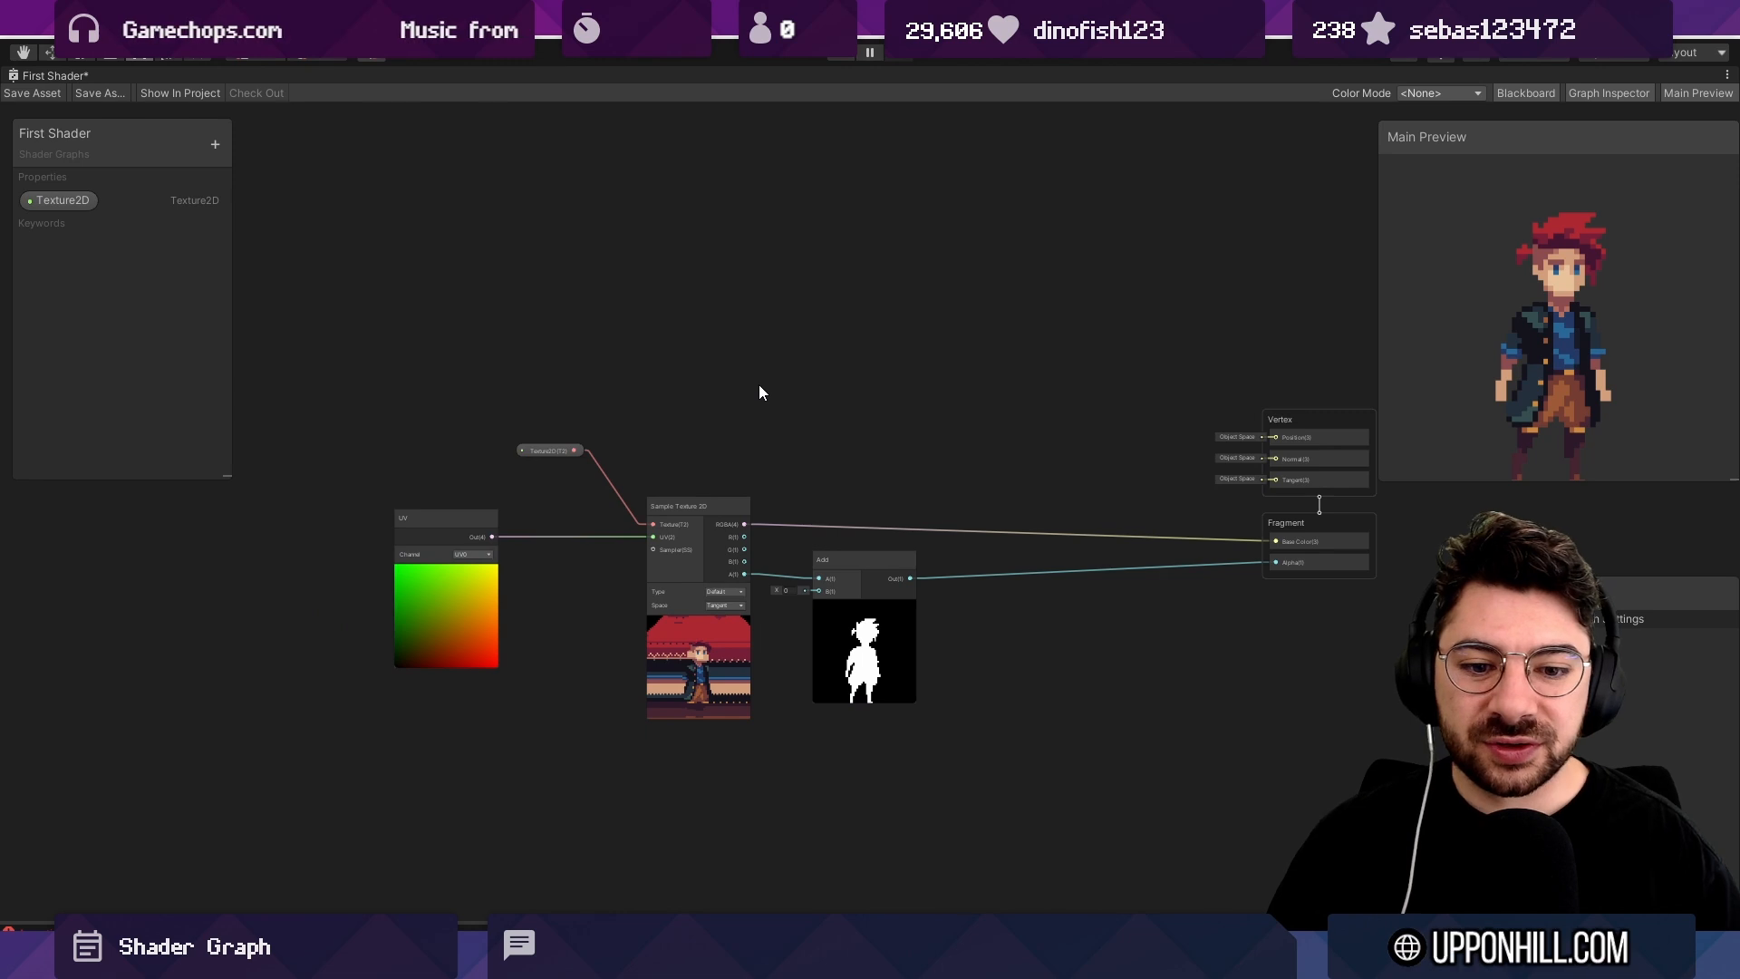
Switch to Aseprite and bring up the character sprite document.
{"action": "left_click", "coordinate": [467, 959]}
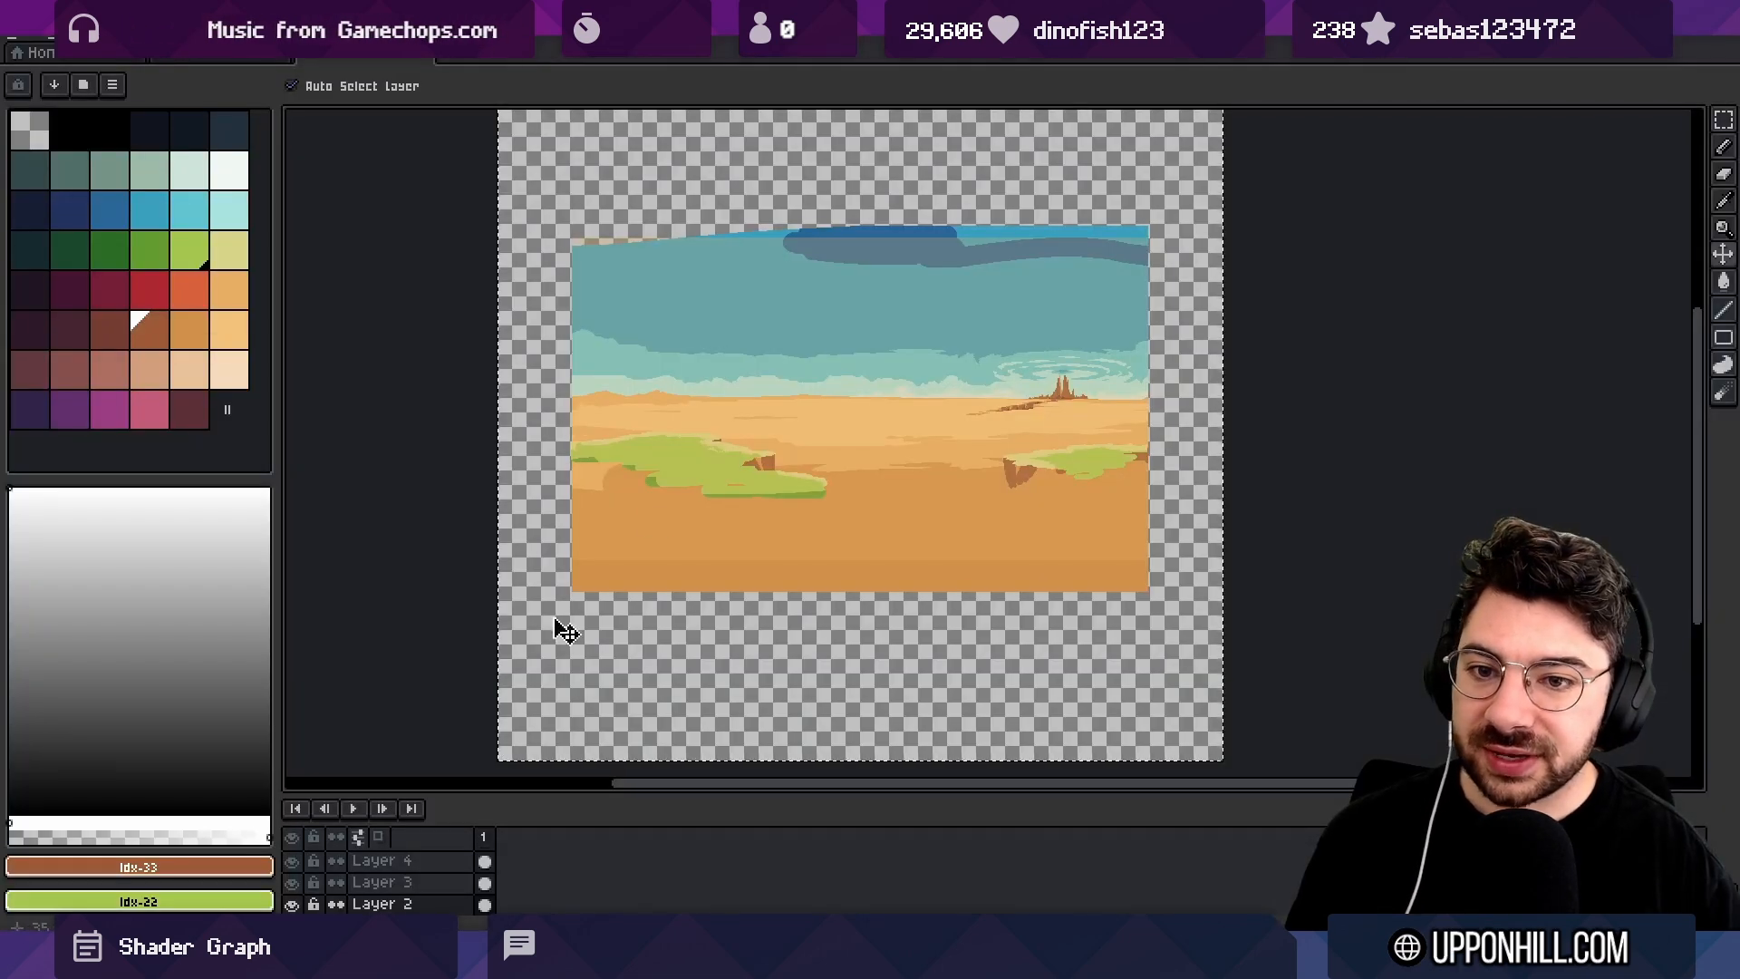
{"action": "left_click", "coordinate": [222, 54]}
{"action": "scroll", "coordinate": [832, 444], "scroll_direction": "down", "scroll_amount": 1}
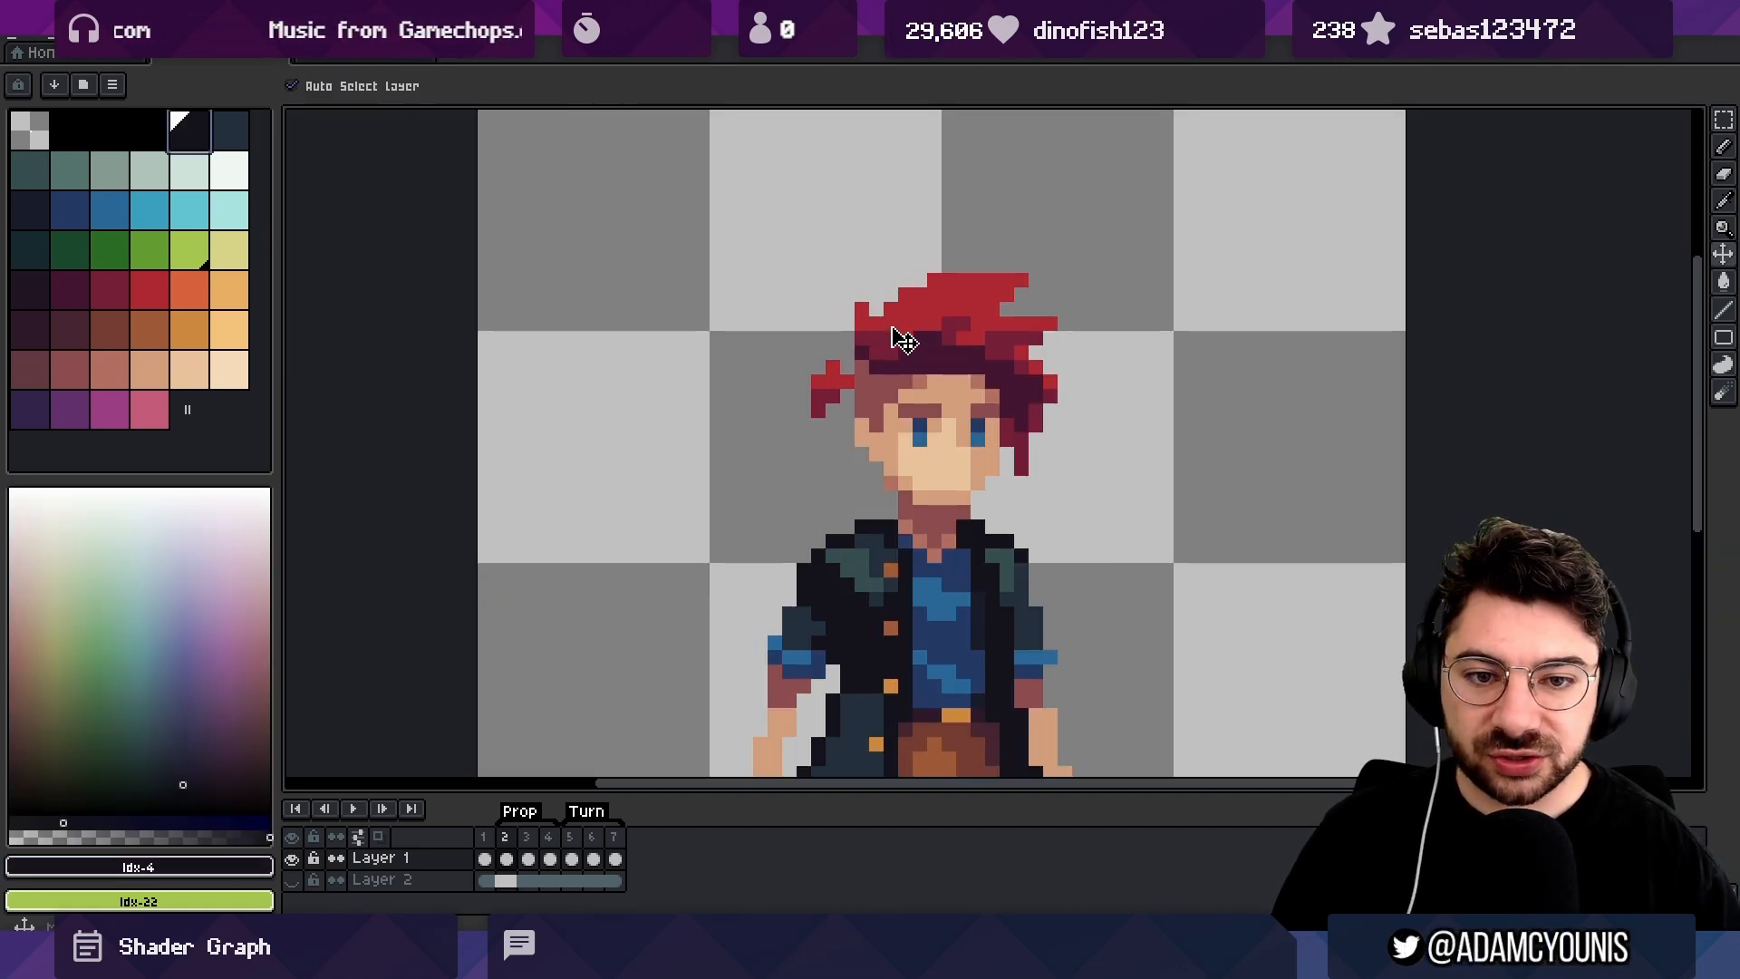
Draw a one-pixel dark outline in colour Idx-4 around the character's hair with the Pencil tool.
{"action": "scroll", "coordinate": [890, 327], "scroll_direction": "up", "scroll_amount": 3, "text": "ctrl"}
{"action": "mouse_move", "coordinate": [886, 235]}
{"action": "left_mouse_down"}
{"action": "mouse_move", "coordinate": [1282, 145]}
{"action": "mouse_move", "coordinate": [1370, 357]}
{"action": "left_mouse_up"}
{"action": "right_click", "coordinate": [1414, 275]}
{"action": "middle_click_drag", "start_coordinate": [1435, 276], "coordinate": [1209, 236]}
{"action": "left_click", "coordinate": [1142, 392]}
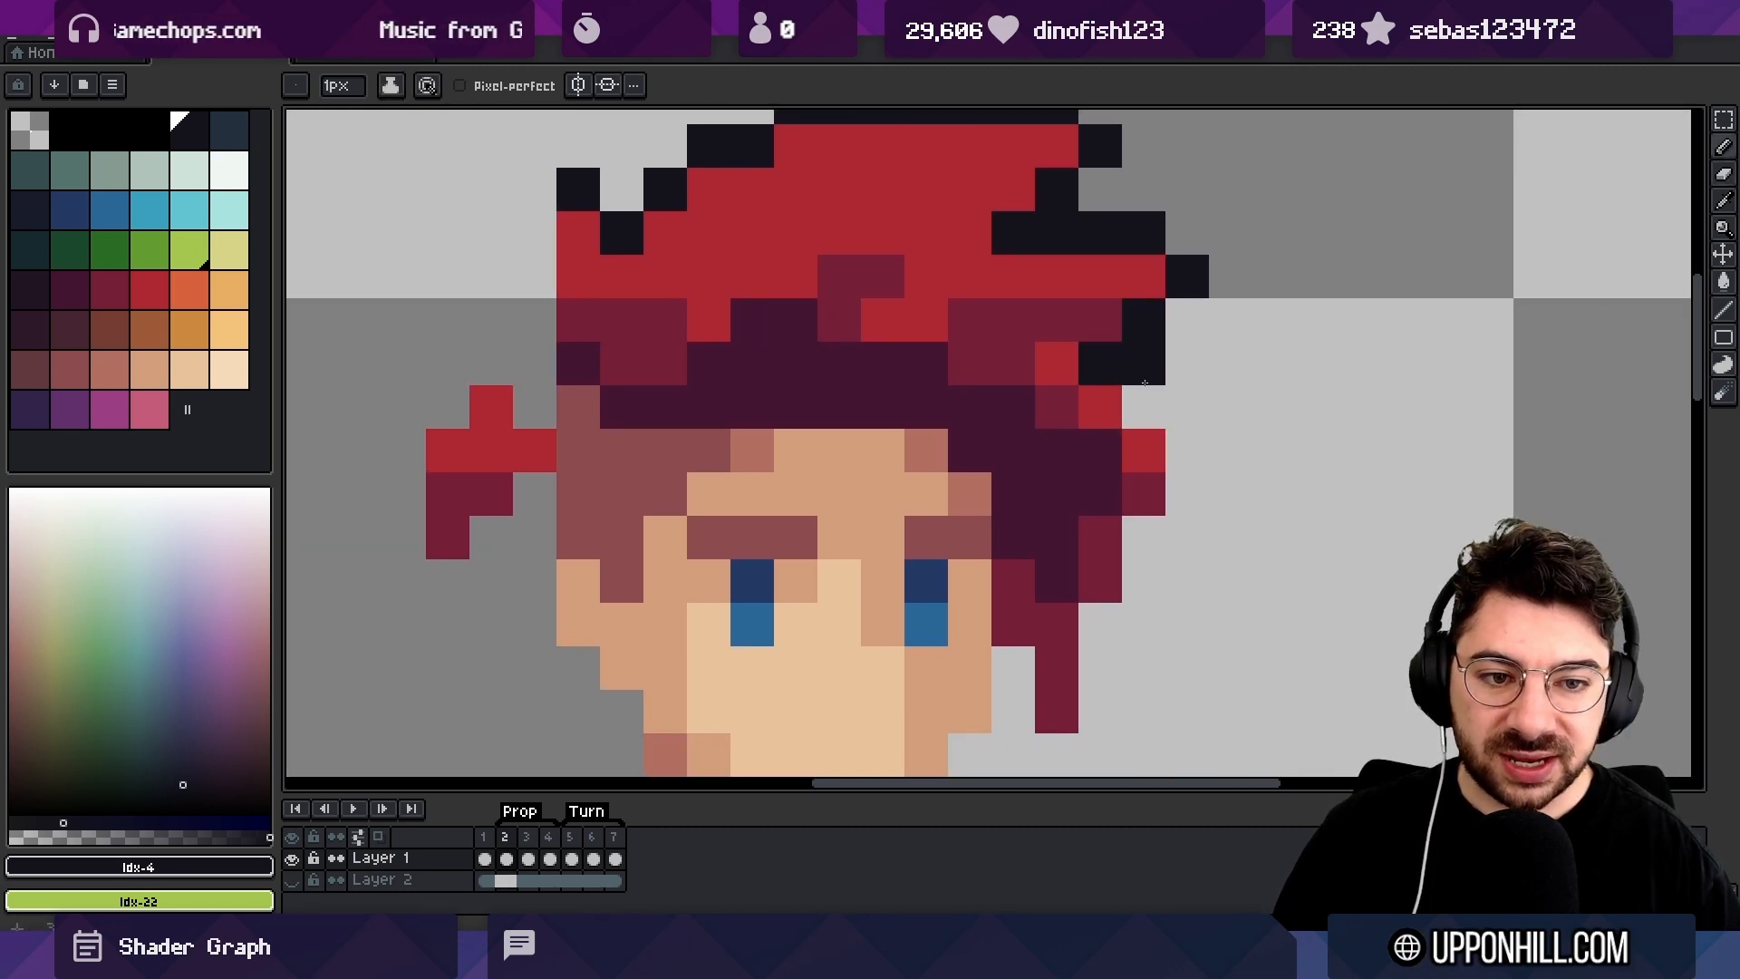
{"action": "left_click_drag", "start_coordinate": [1144, 383], "coordinate": [1152, 535]}
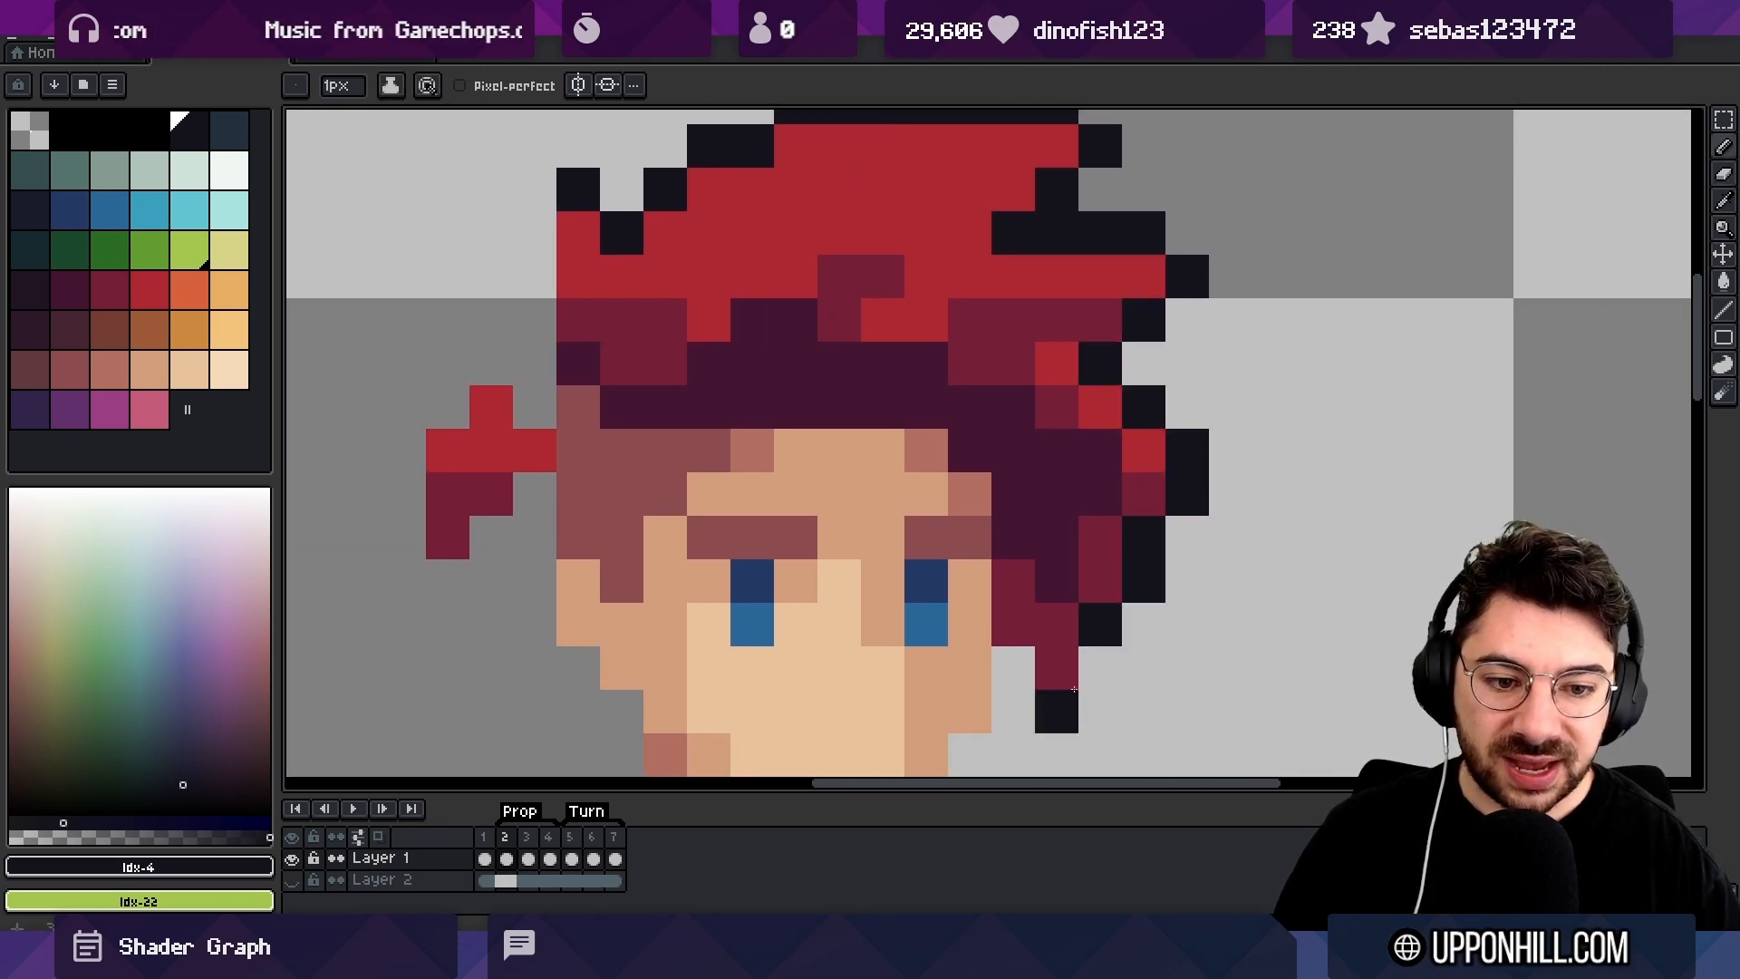
{"action": "left_click", "coordinate": [1100, 671]}
{"action": "left_click_drag", "start_coordinate": [1100, 712], "coordinate": [1059, 754]}
{"action": "left_click_drag", "start_coordinate": [1013, 711], "coordinate": [1011, 668]}
Undo all the hand-drawn outline pixels around the character's hair.
{"action": "scroll", "coordinate": [783, 457], "scroll_direction": "down", "scroll_amount": 6}
{"action": "scroll", "coordinate": [829, 494], "scroll_direction": "up", "scroll_amount": 3}
{"action": "key", "text": "ctrl+z"}
{"action": "key", "text": "ctrl+z"}
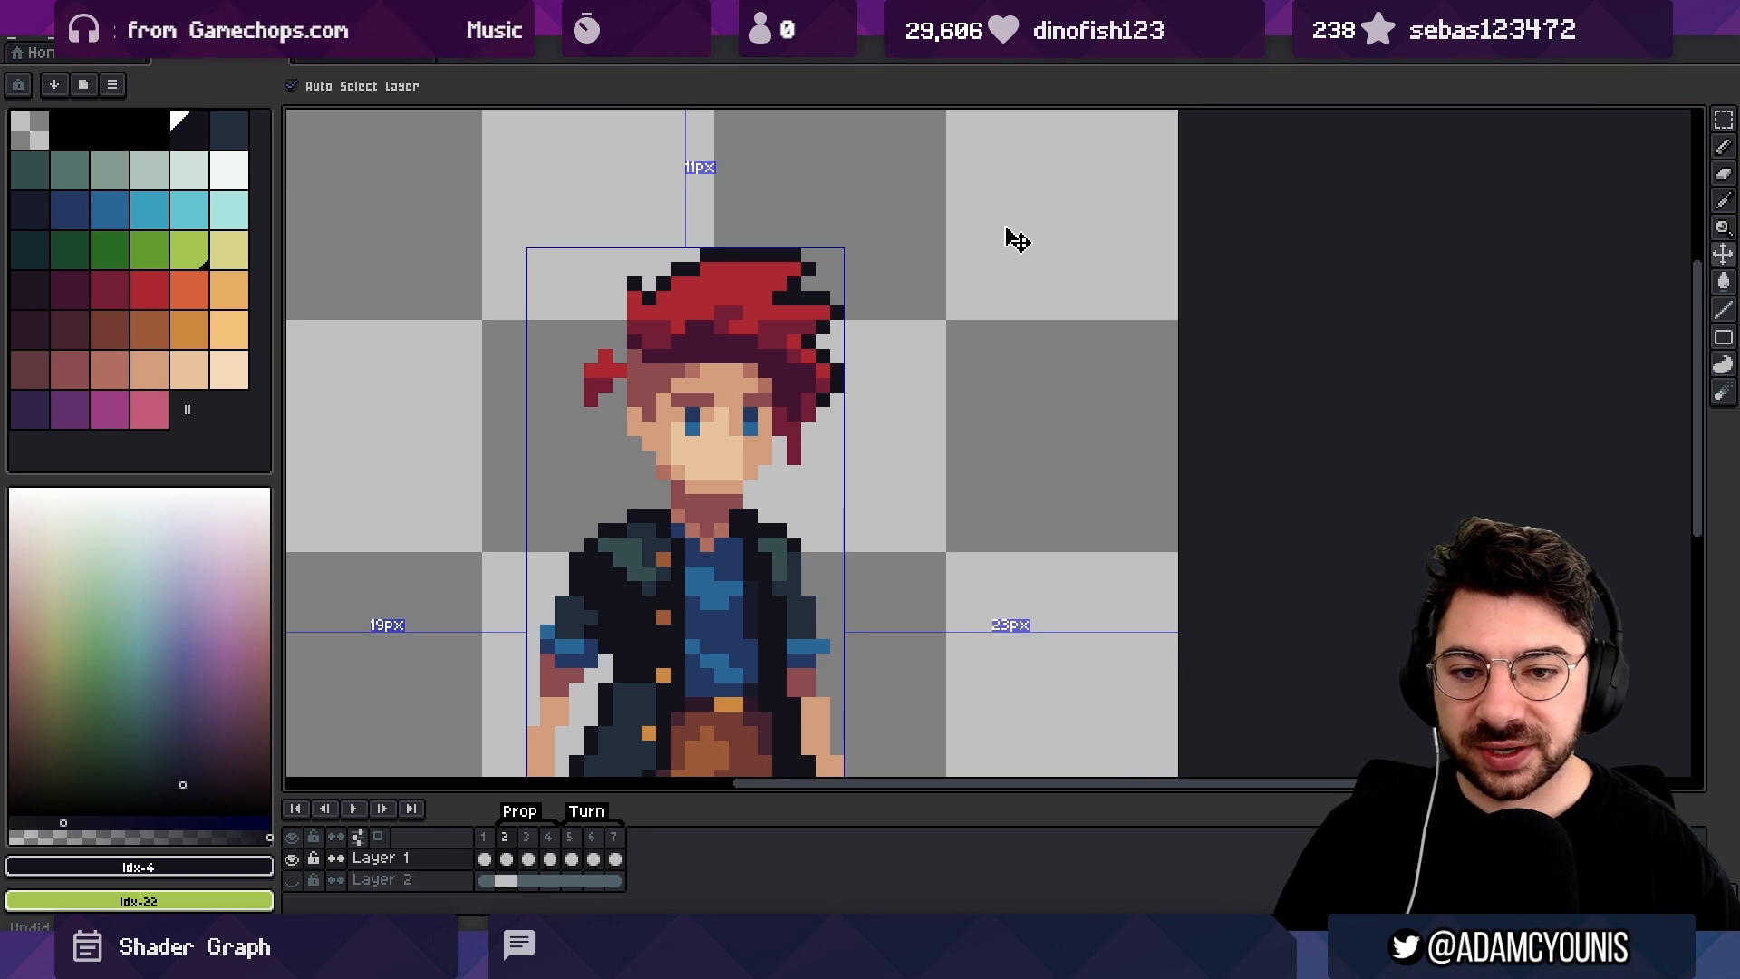
{"action": "key", "text": "ctrl+z"}
{"action": "key", "text": "ctrl+z"}
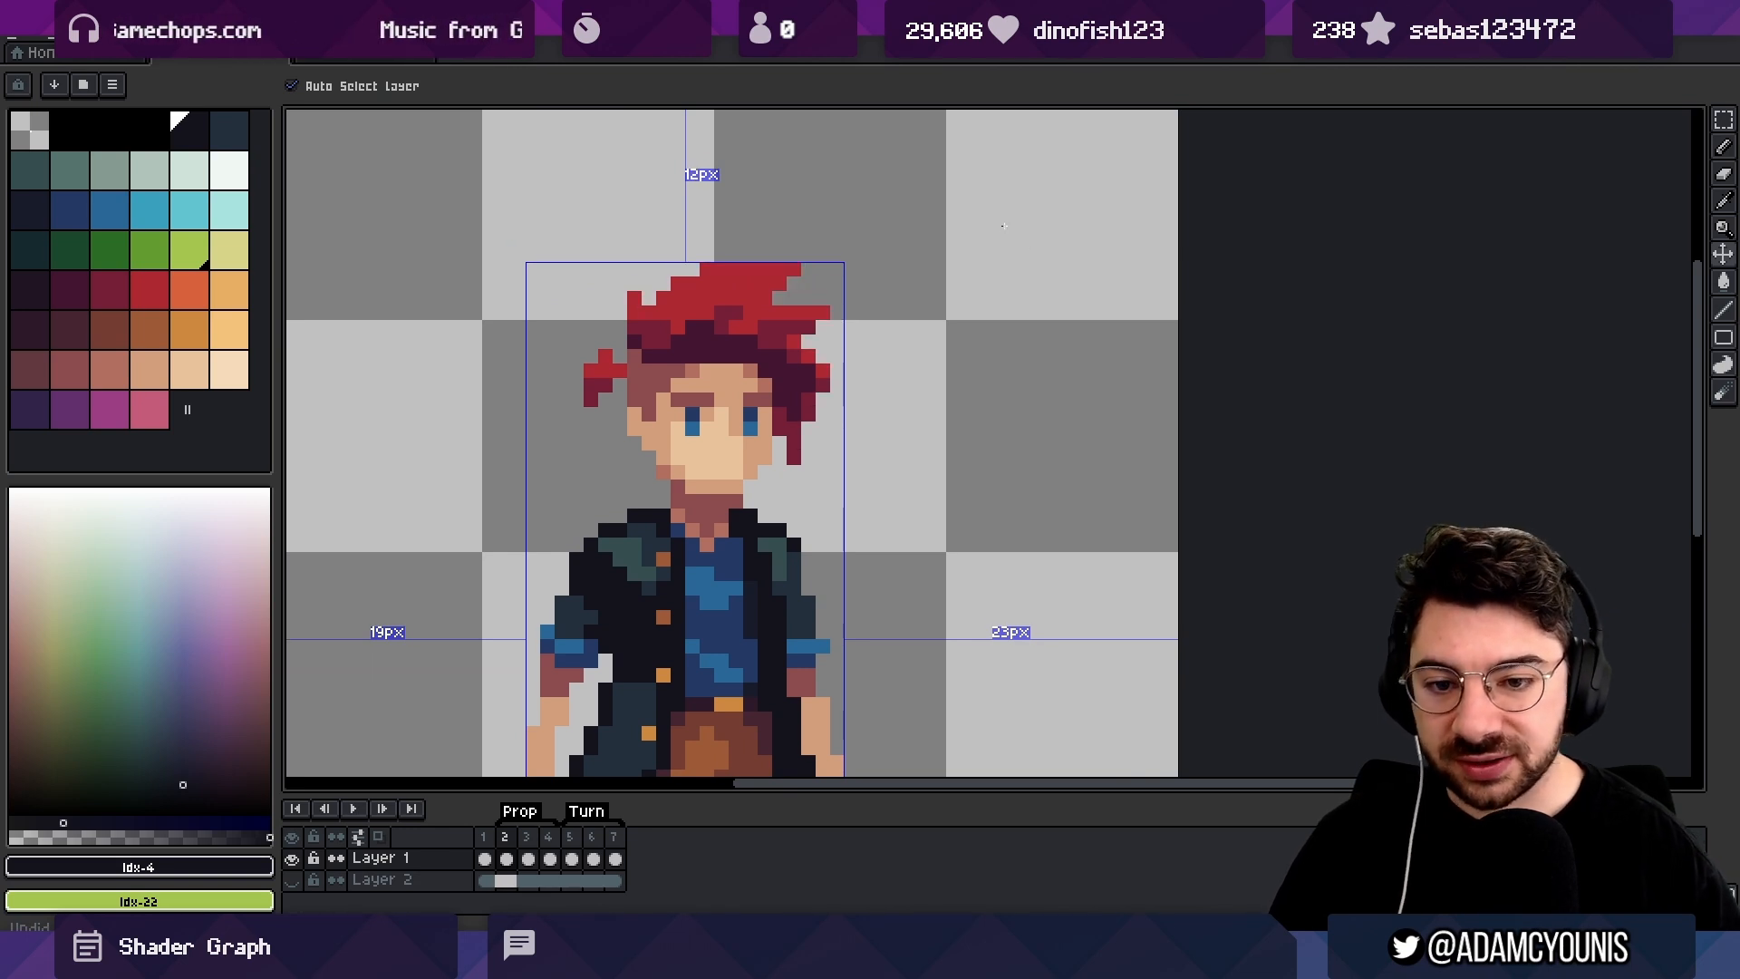
Preview an Idx-4 Outline effect on the character, comparing the circle and square matrices and individual directions, without applying it.
{"action": "key", "text": "shift+o"}
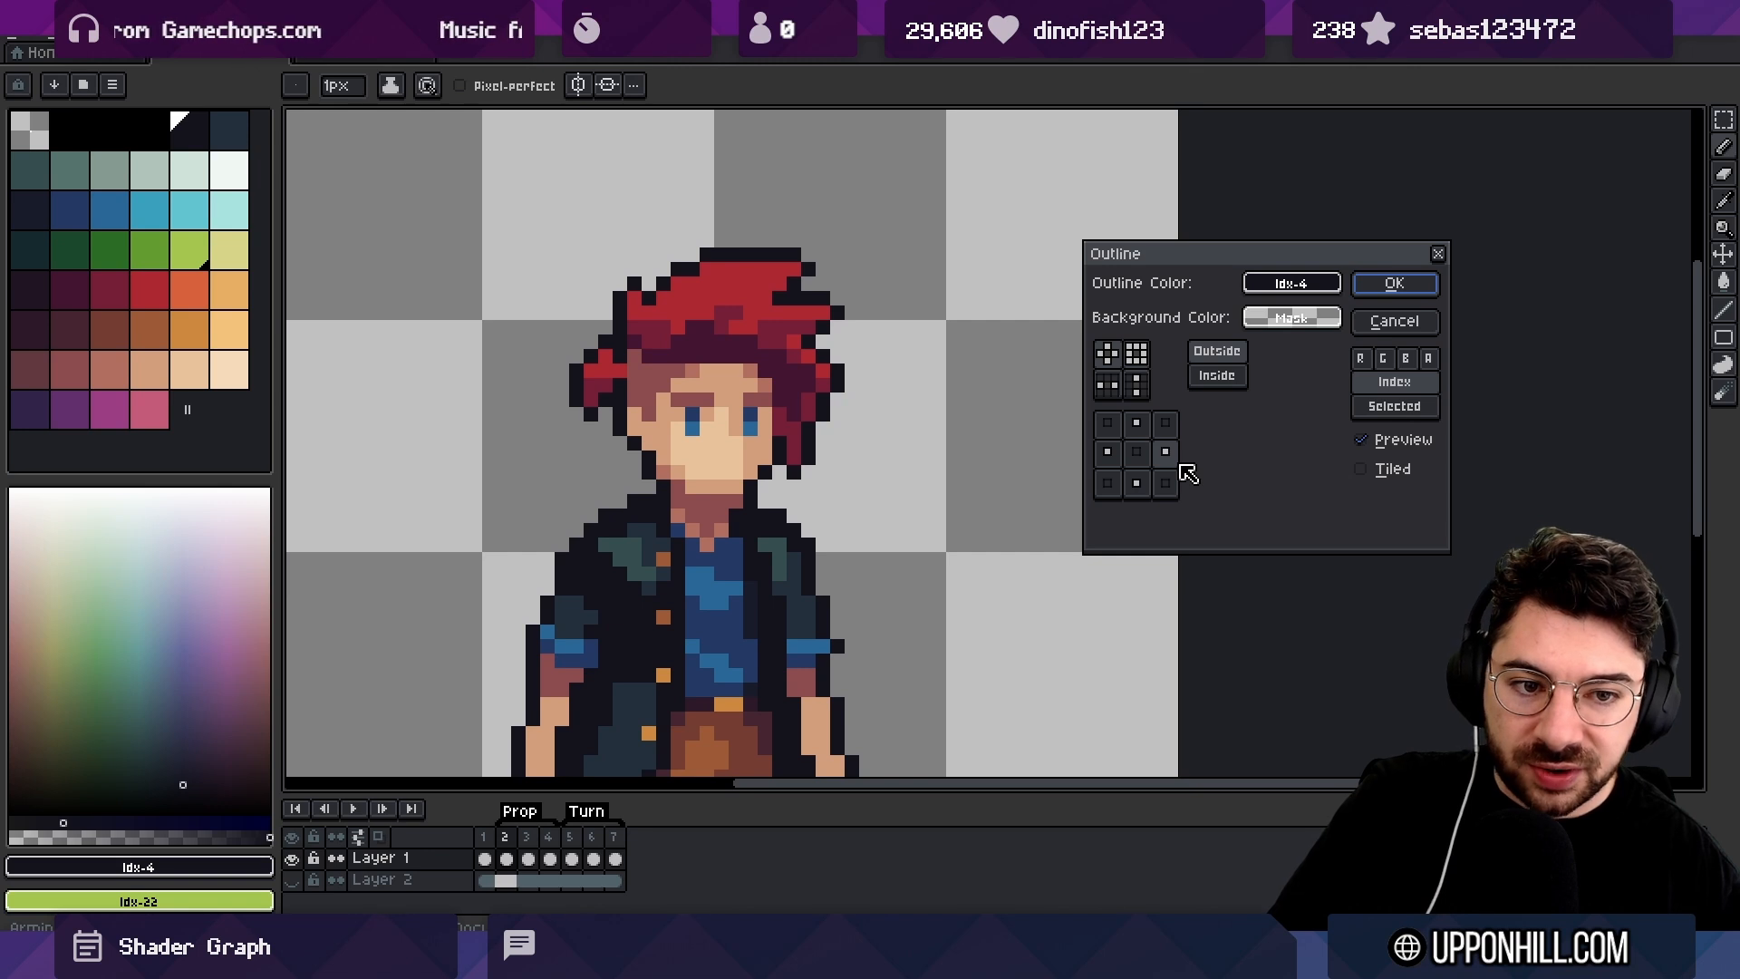
{"action": "left_click", "coordinate": [1139, 354]}
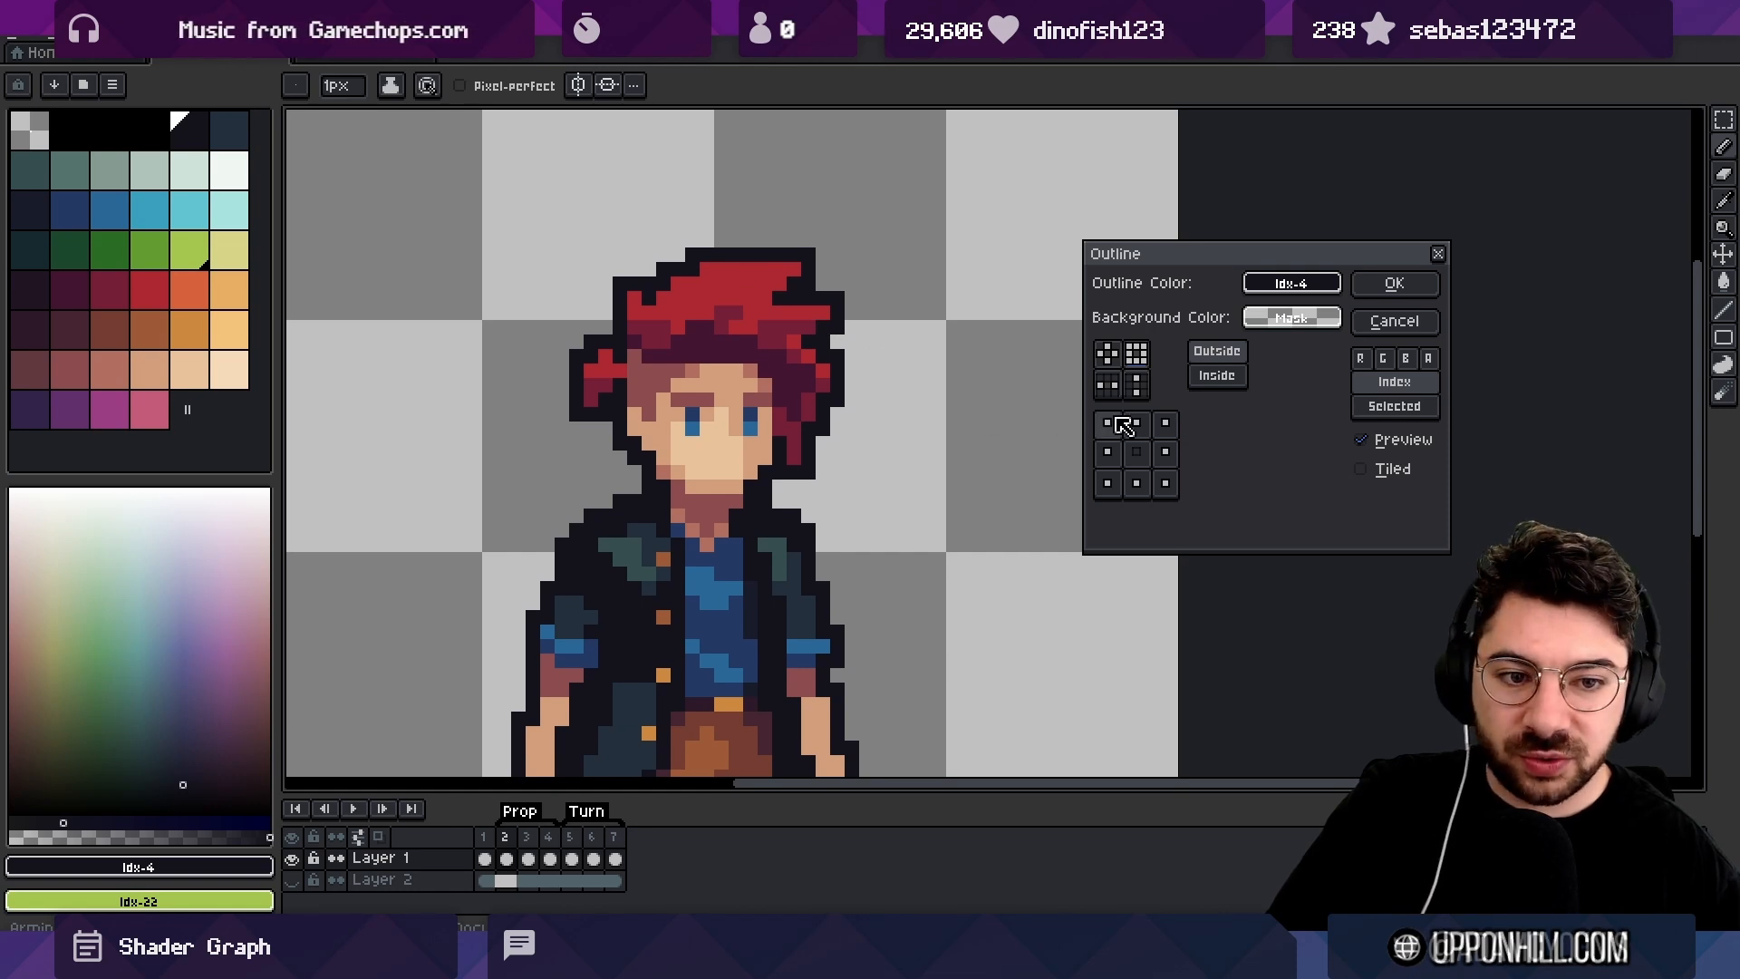
{"action": "left_click", "coordinate": [1107, 355]}
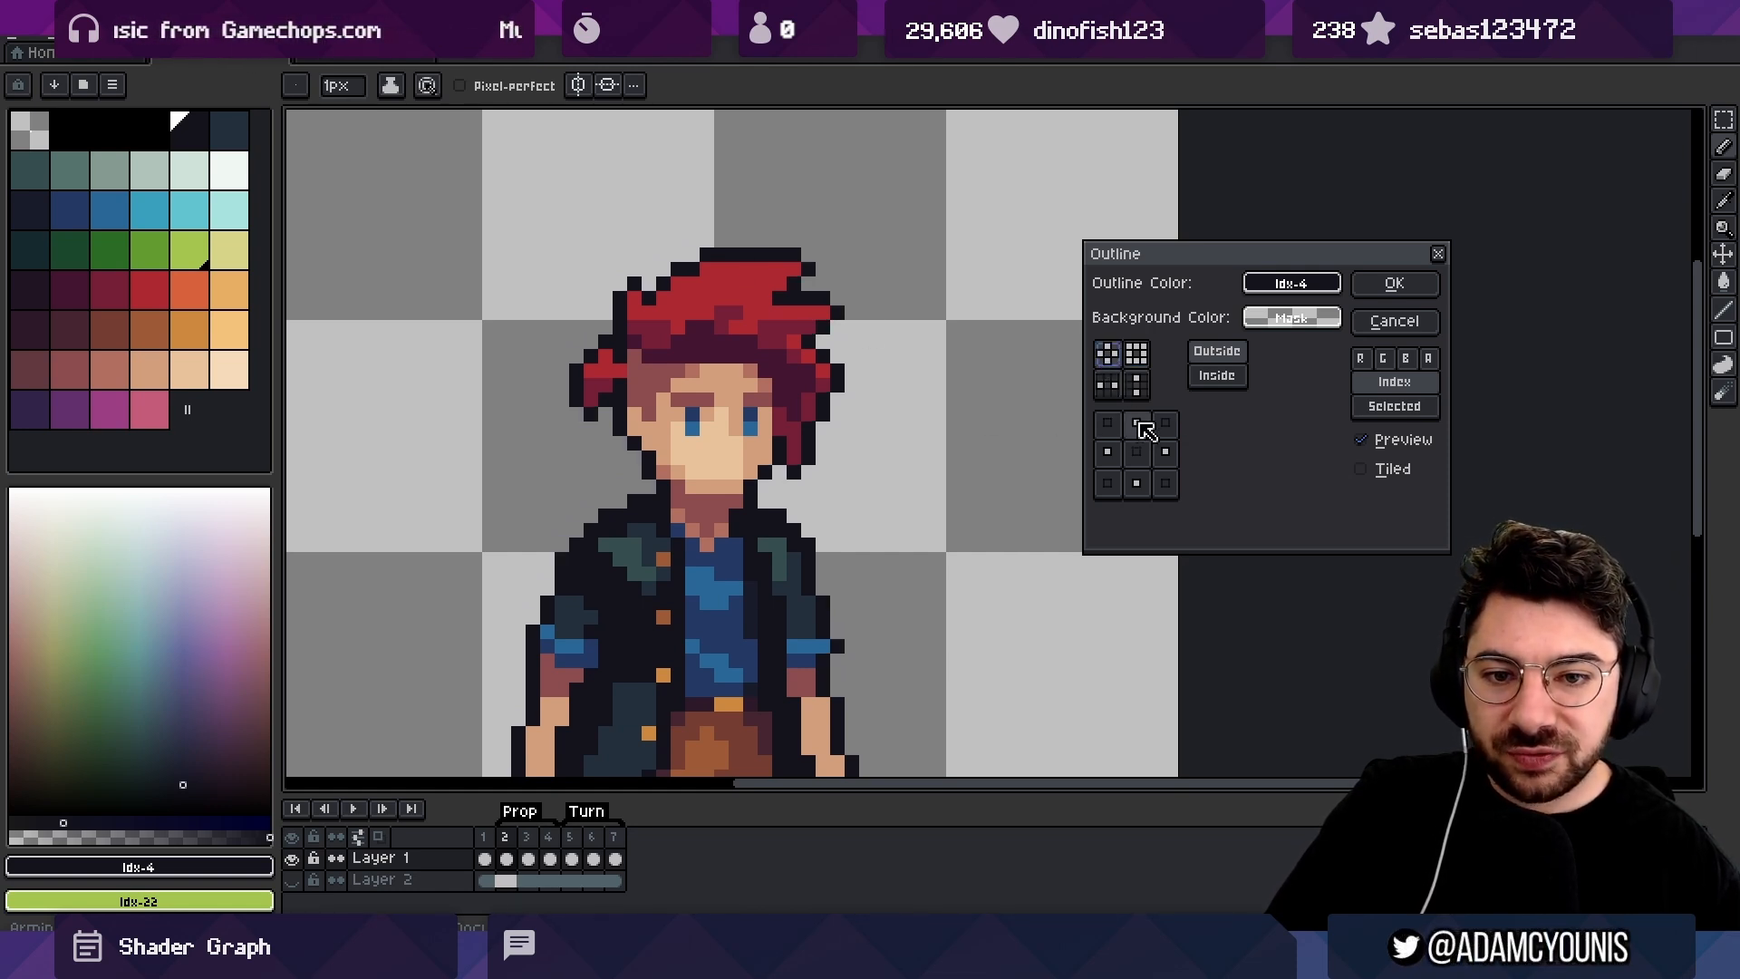
{"action": "left_click", "coordinate": [1108, 453]}
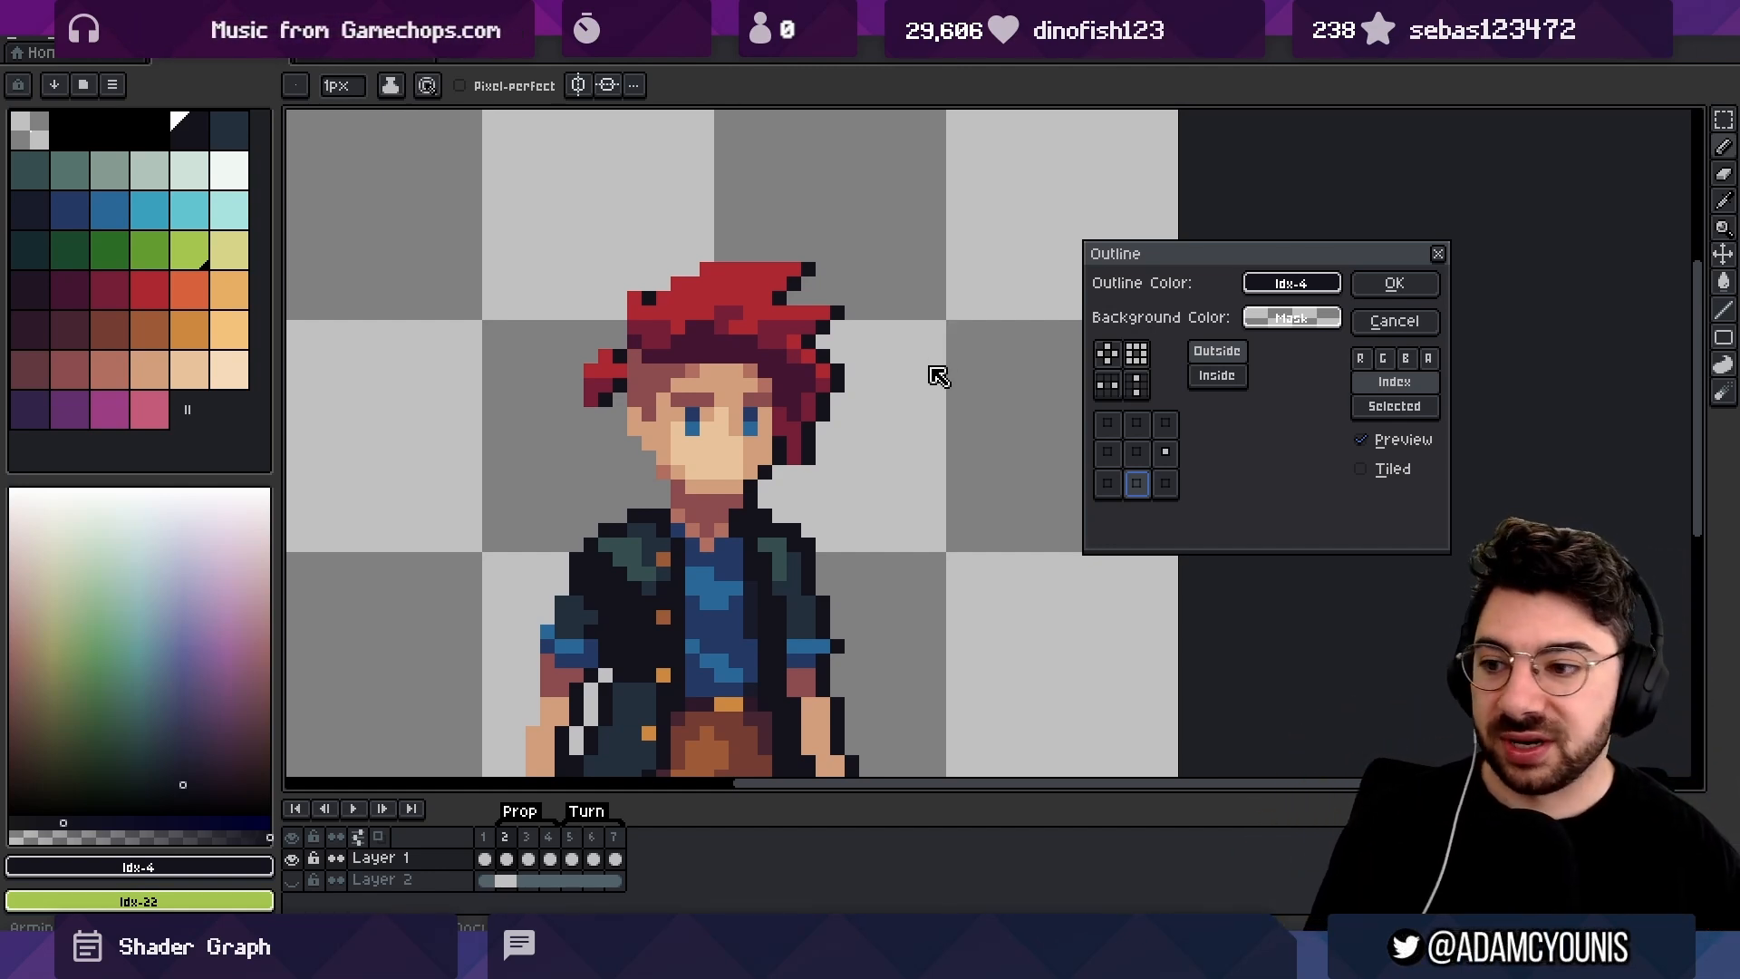
{"action": "left_click", "coordinate": [1108, 455]}
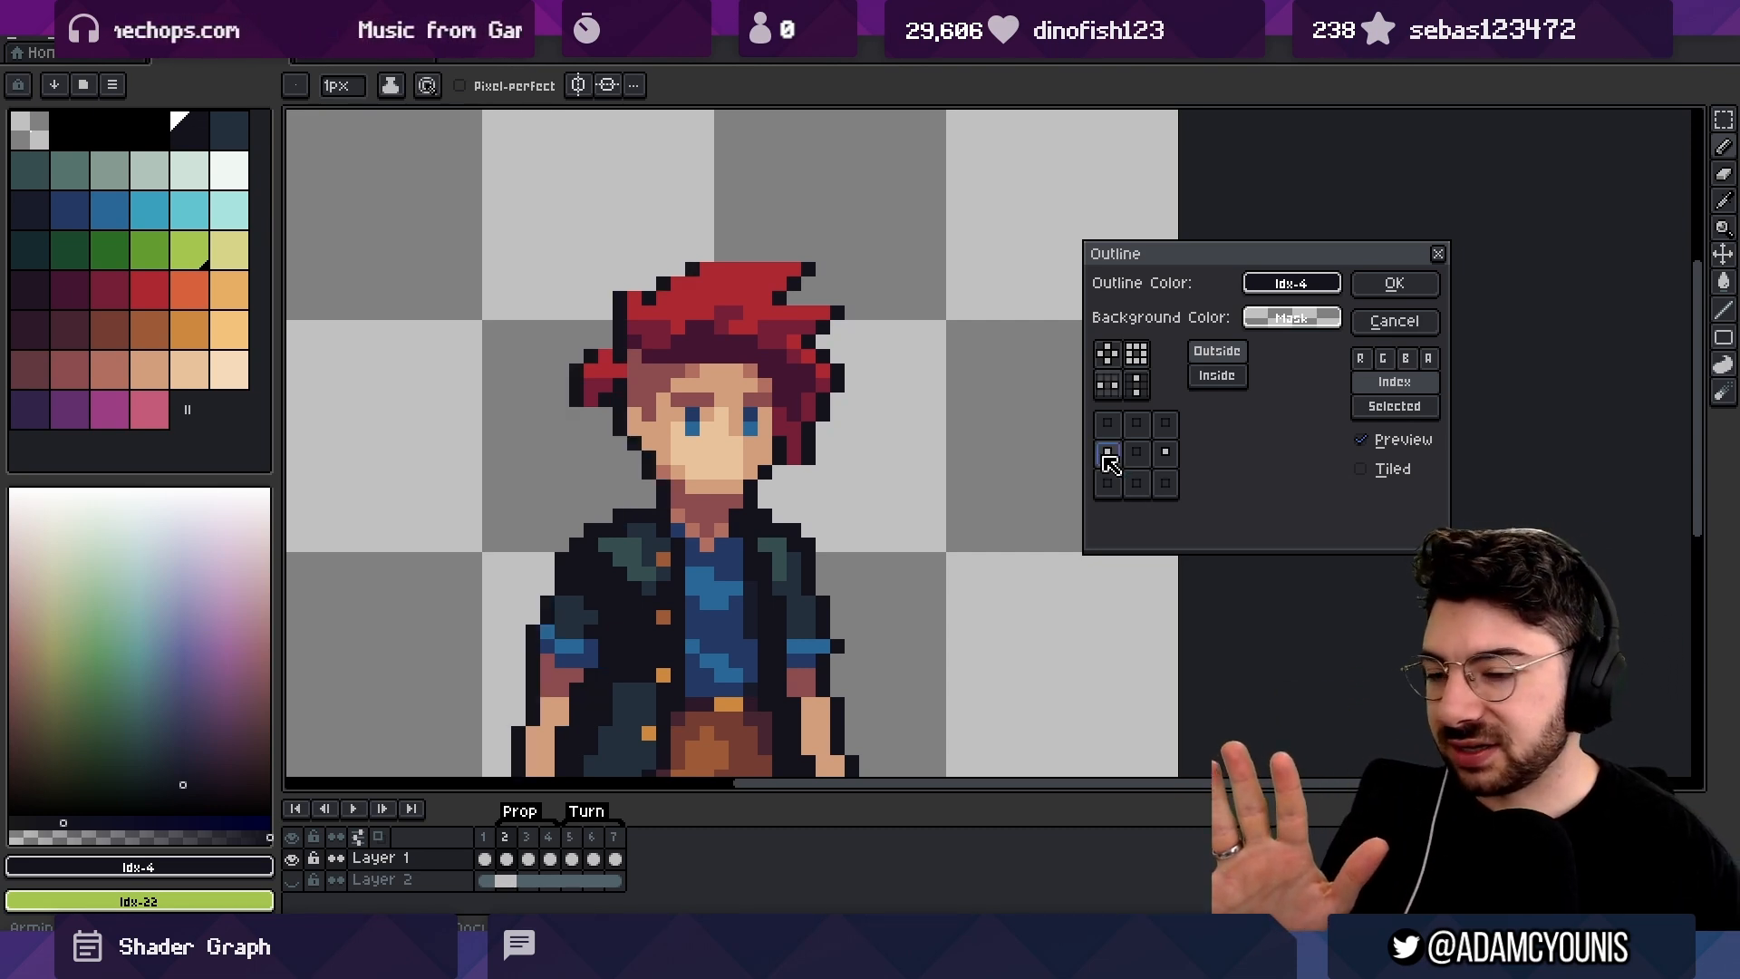
{"action": "left_click", "coordinate": [1136, 424]}
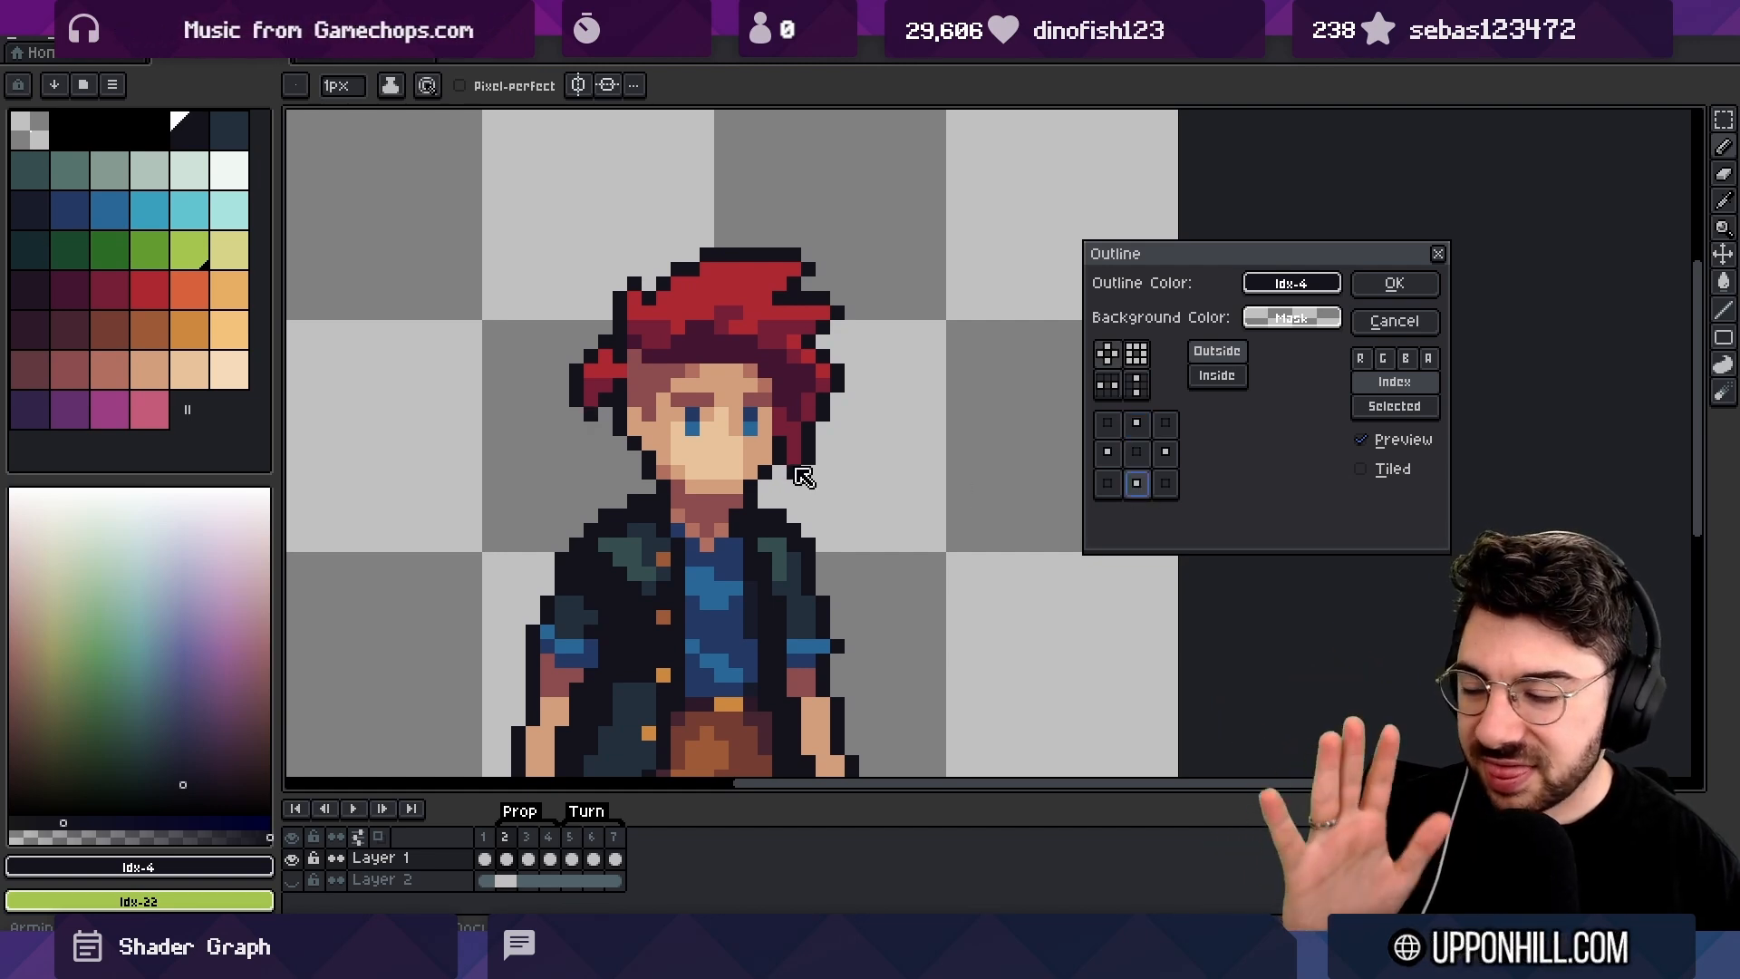
{"action": "left_click", "coordinate": [1393, 321]}
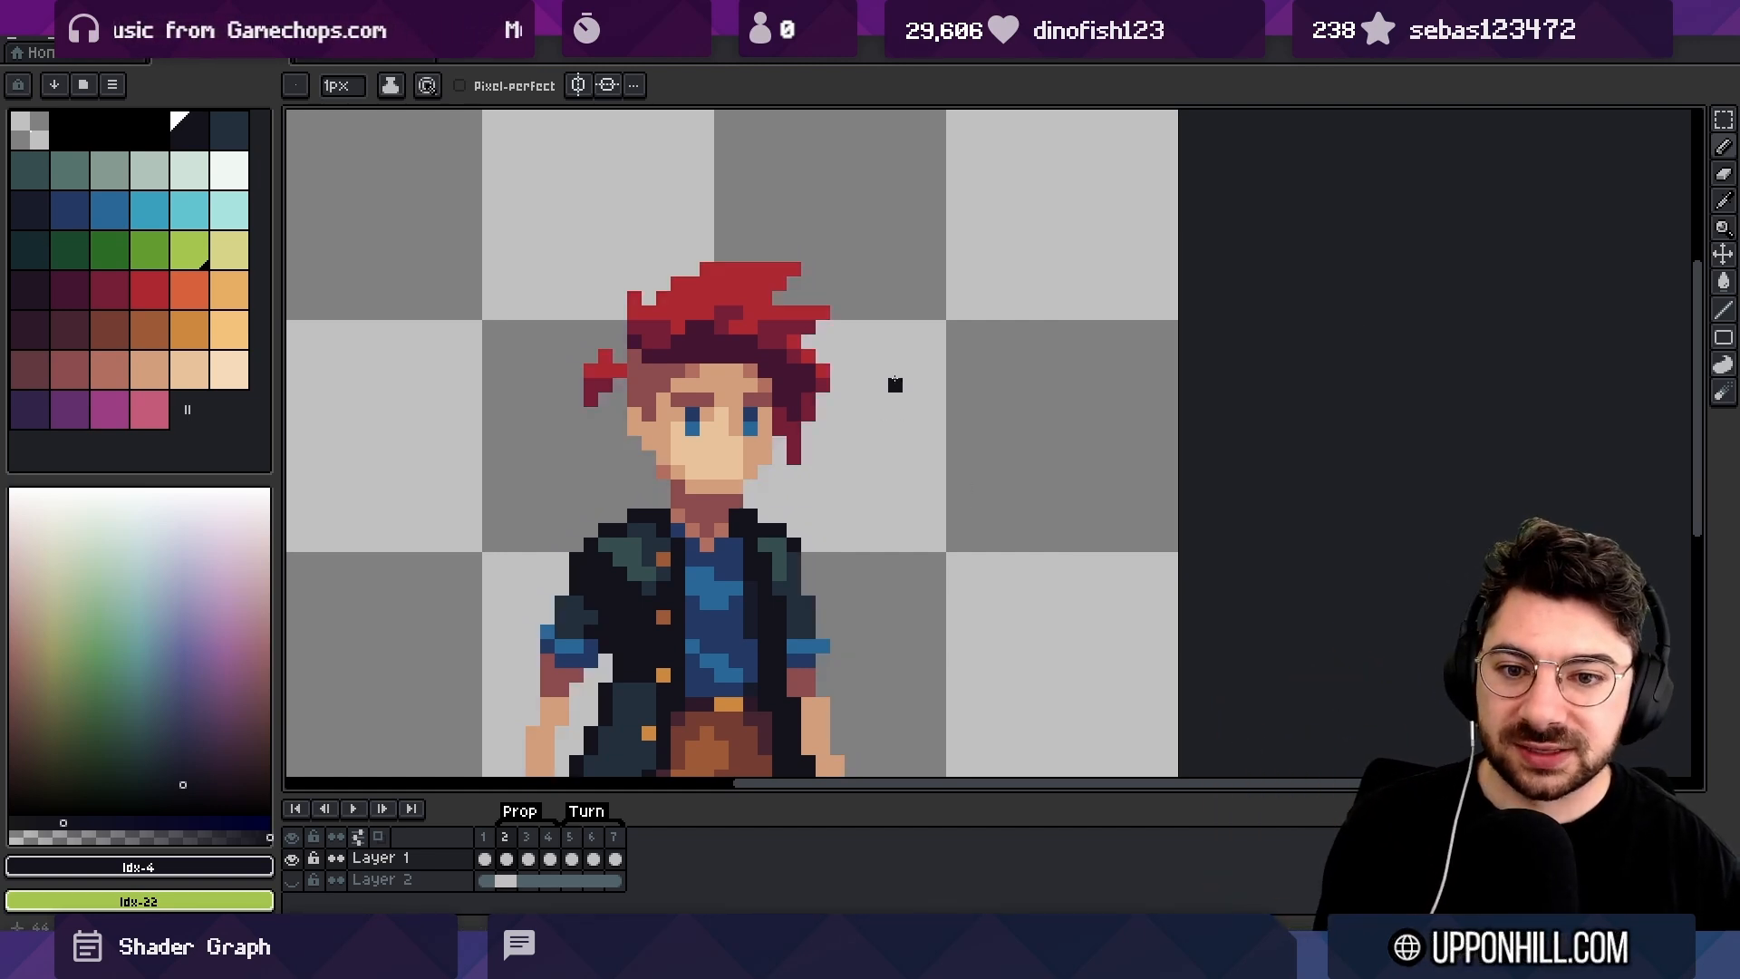
Preview the Outline effect once more with the whole character in view, and dismiss it without applying.
{"action": "scroll", "coordinate": [887, 379], "scroll_direction": "down", "scroll_amount": 4}
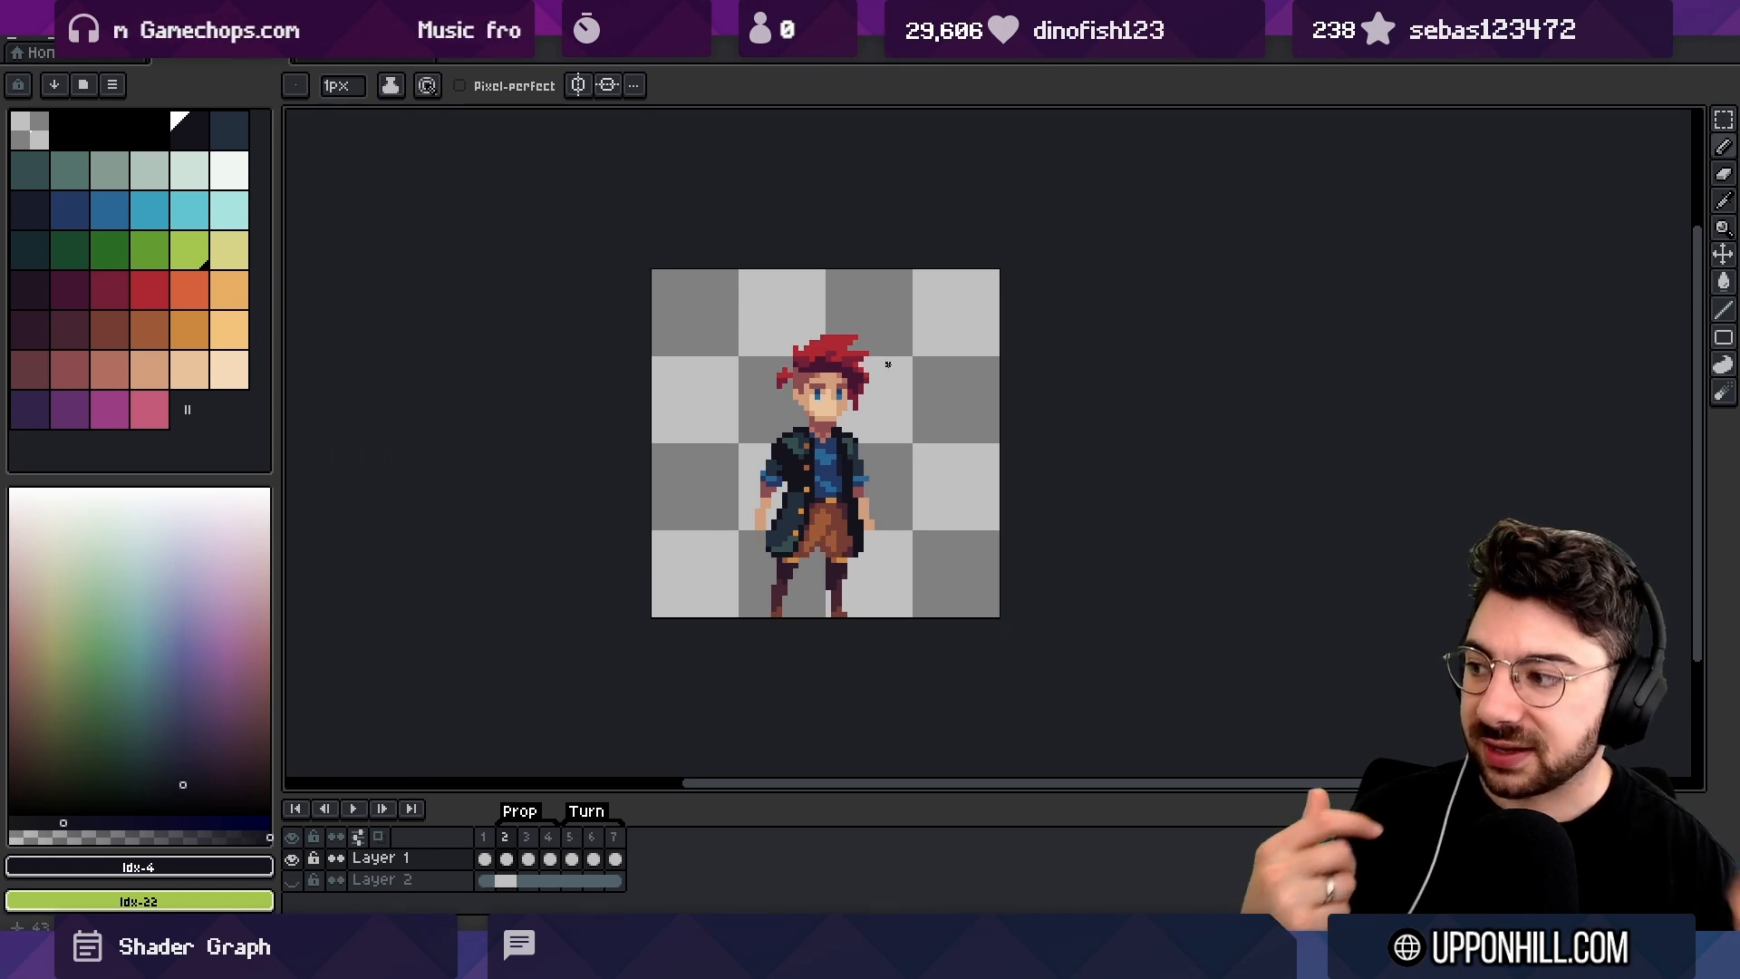
{"action": "key", "text": "shift+o"}
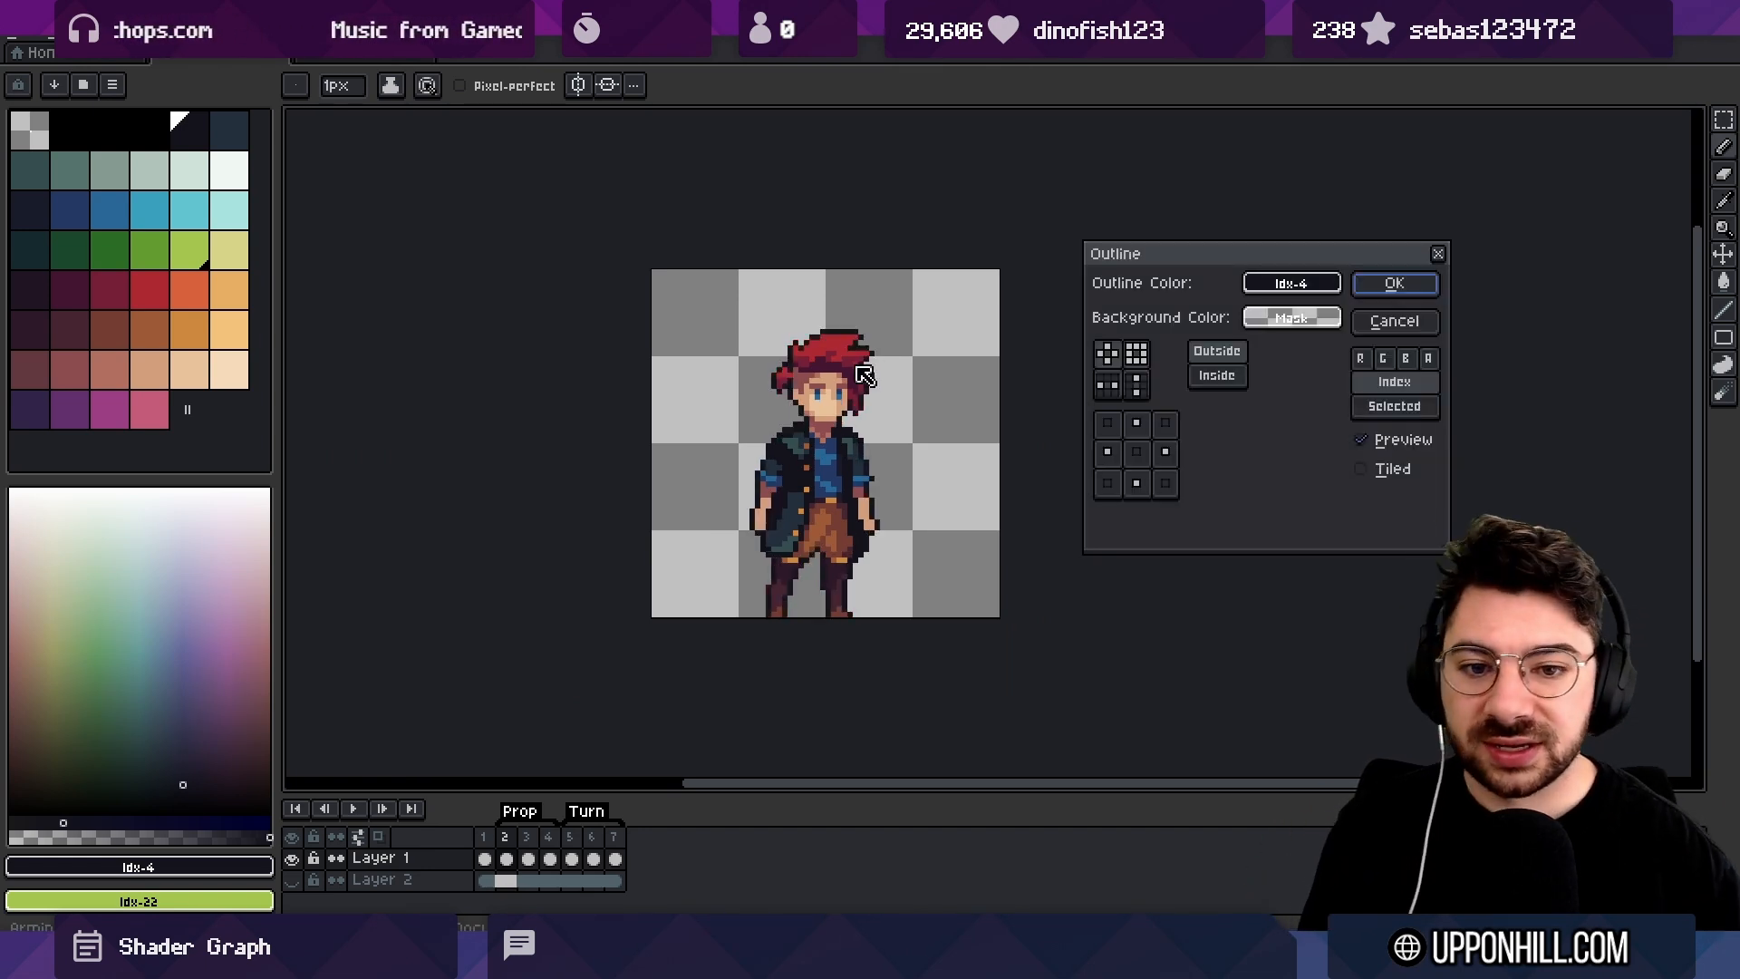
{"action": "left_click", "coordinate": [1393, 322]}
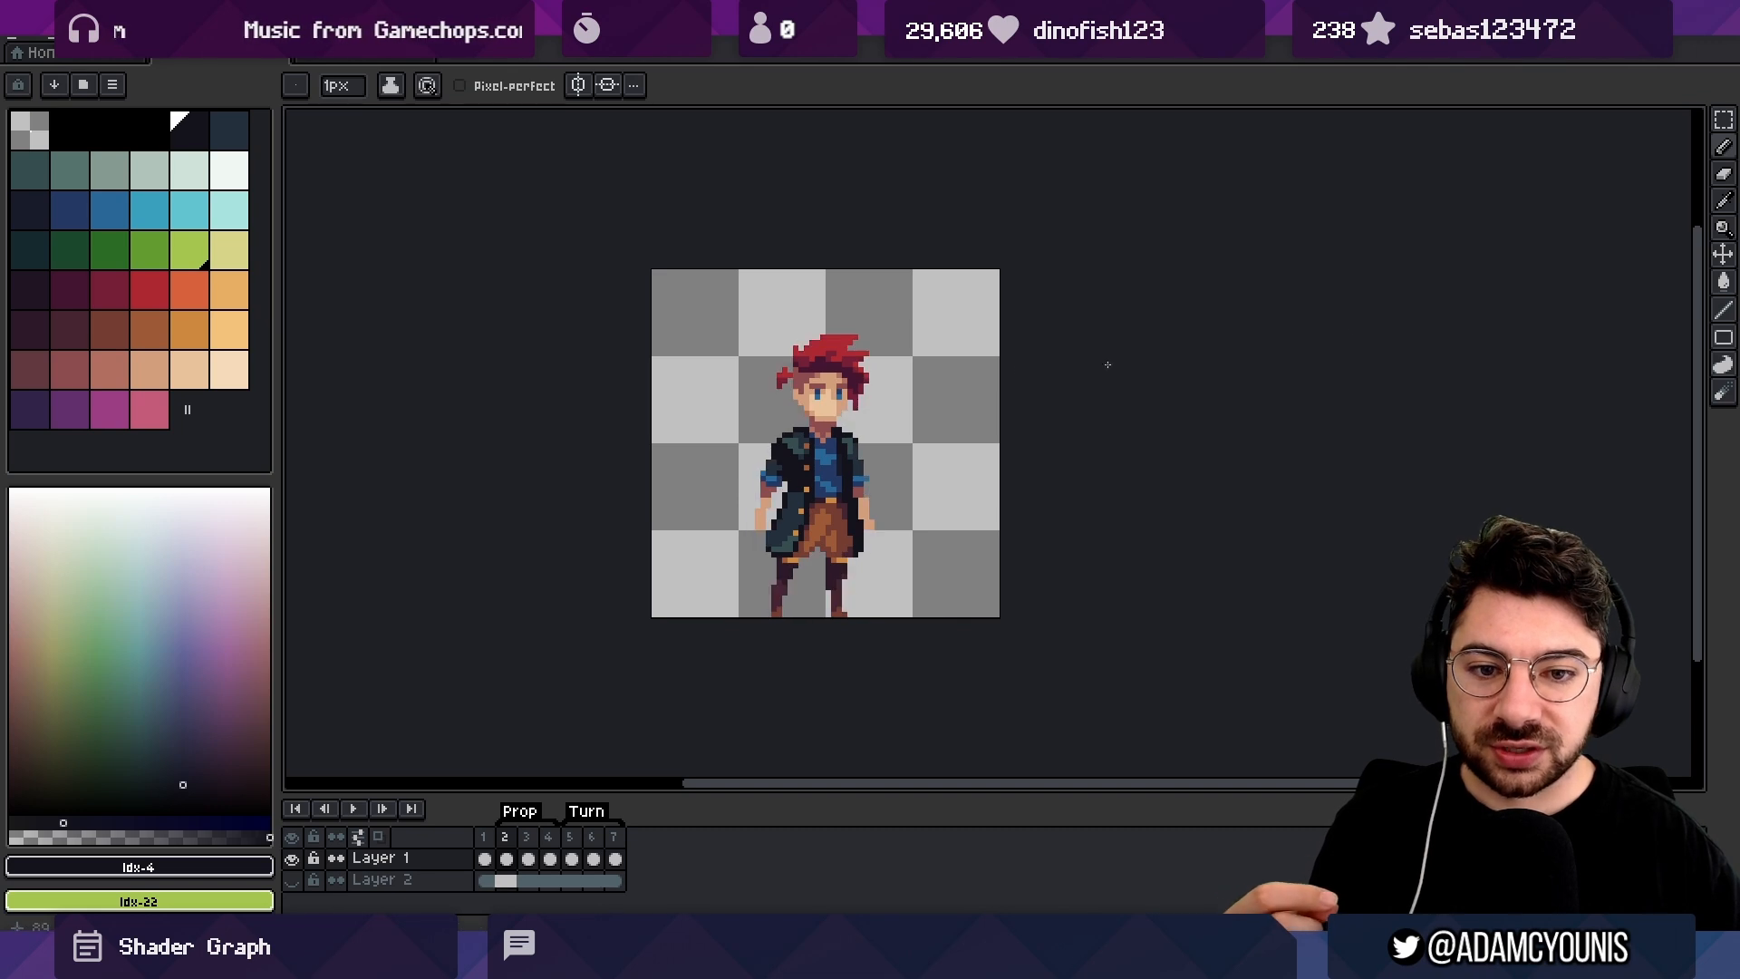
{"action": "scroll", "coordinate": [847, 370], "scroll_direction": "up", "scroll_amount": 3}
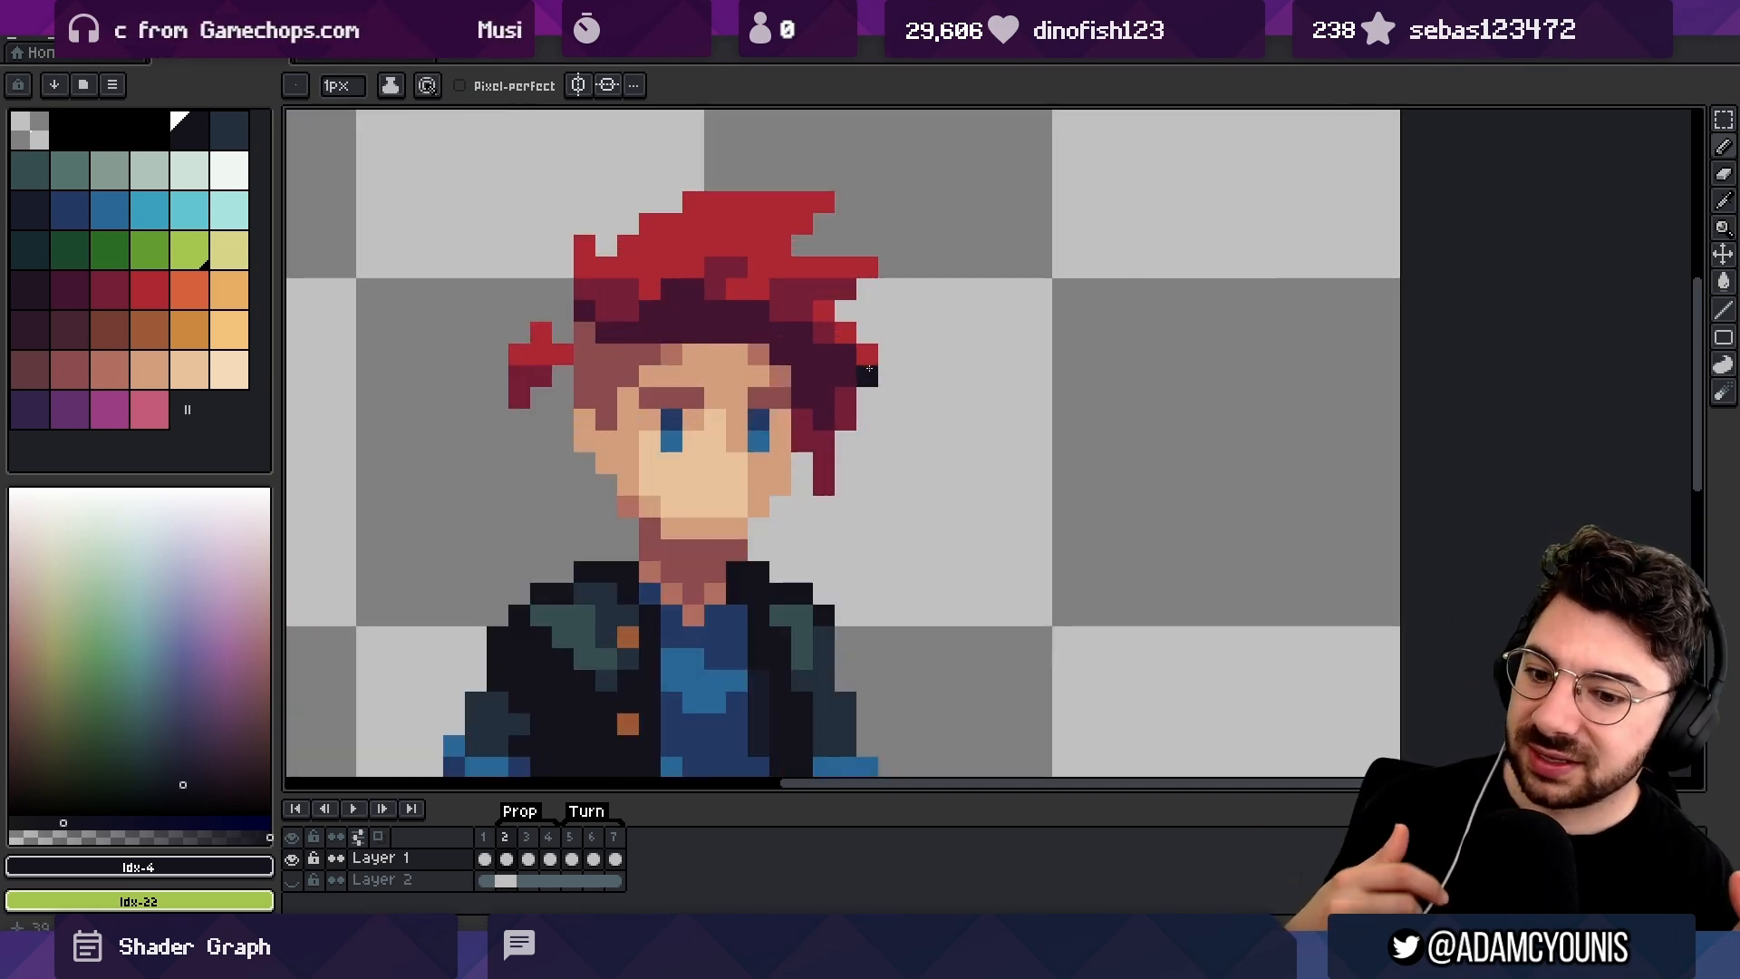
Switch back to Unity, duplicate the Sample Texture 2D node below the original, and place the UV node midway between both.
{"action": "key", "text": "alt+Tab"}
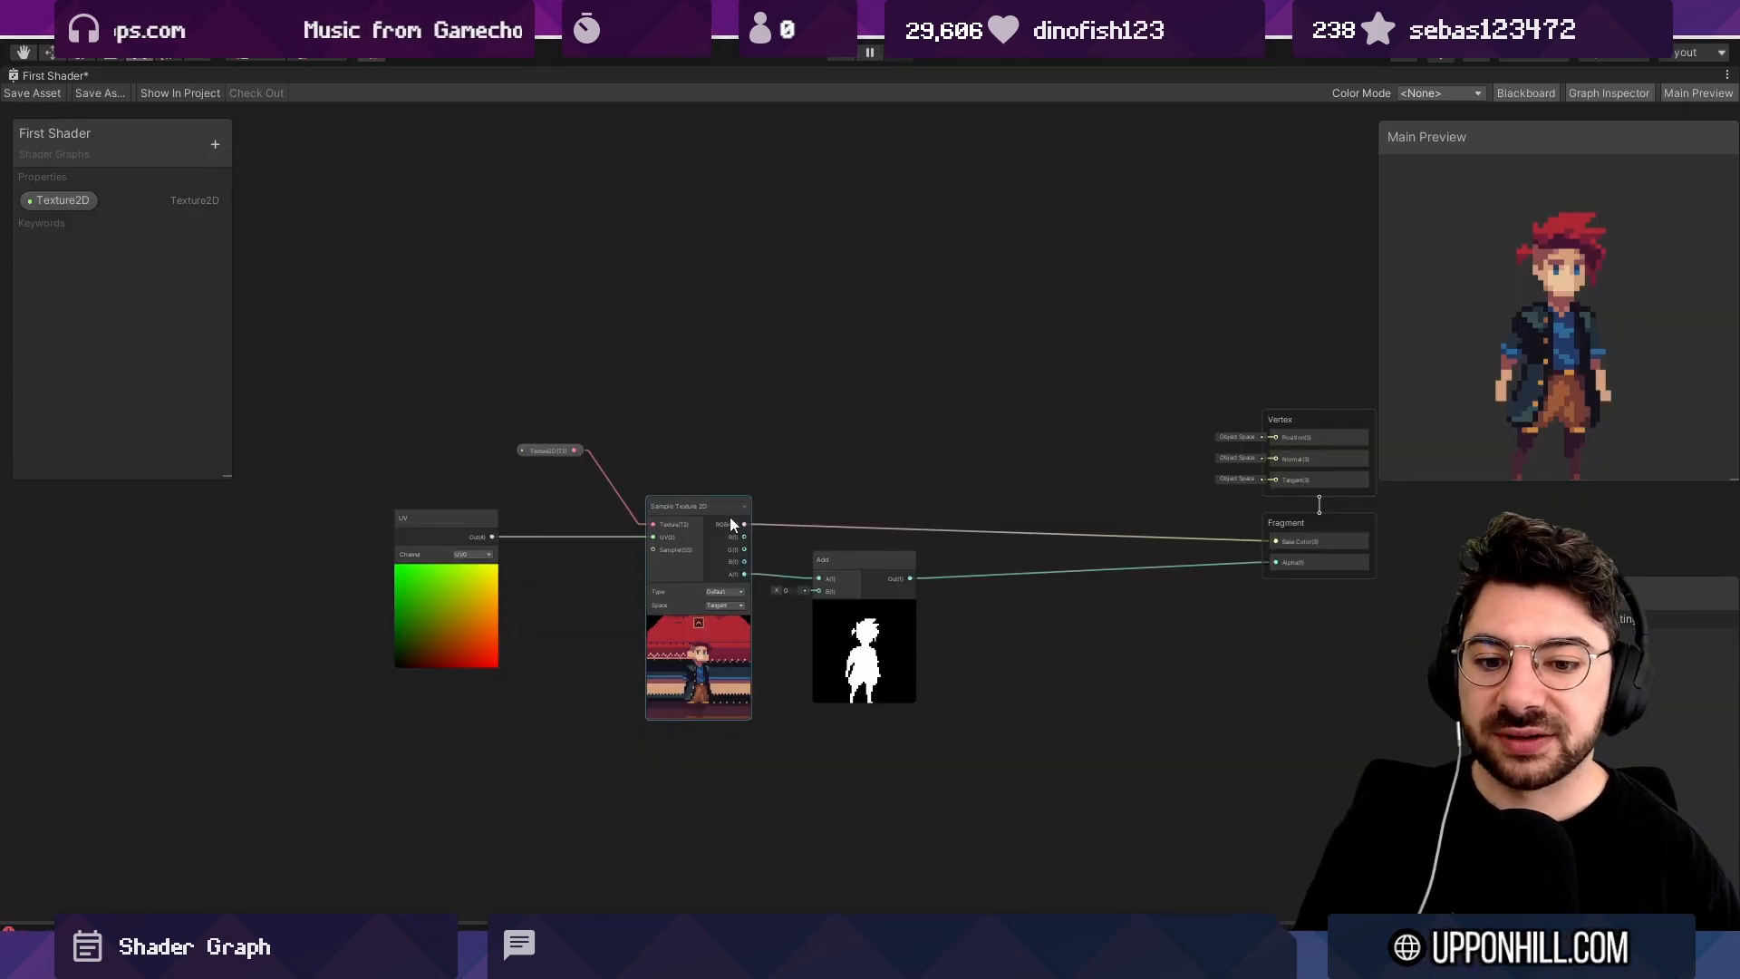
{"action": "scroll", "coordinate": [730, 517], "scroll_direction": "up", "scroll_amount": 5}
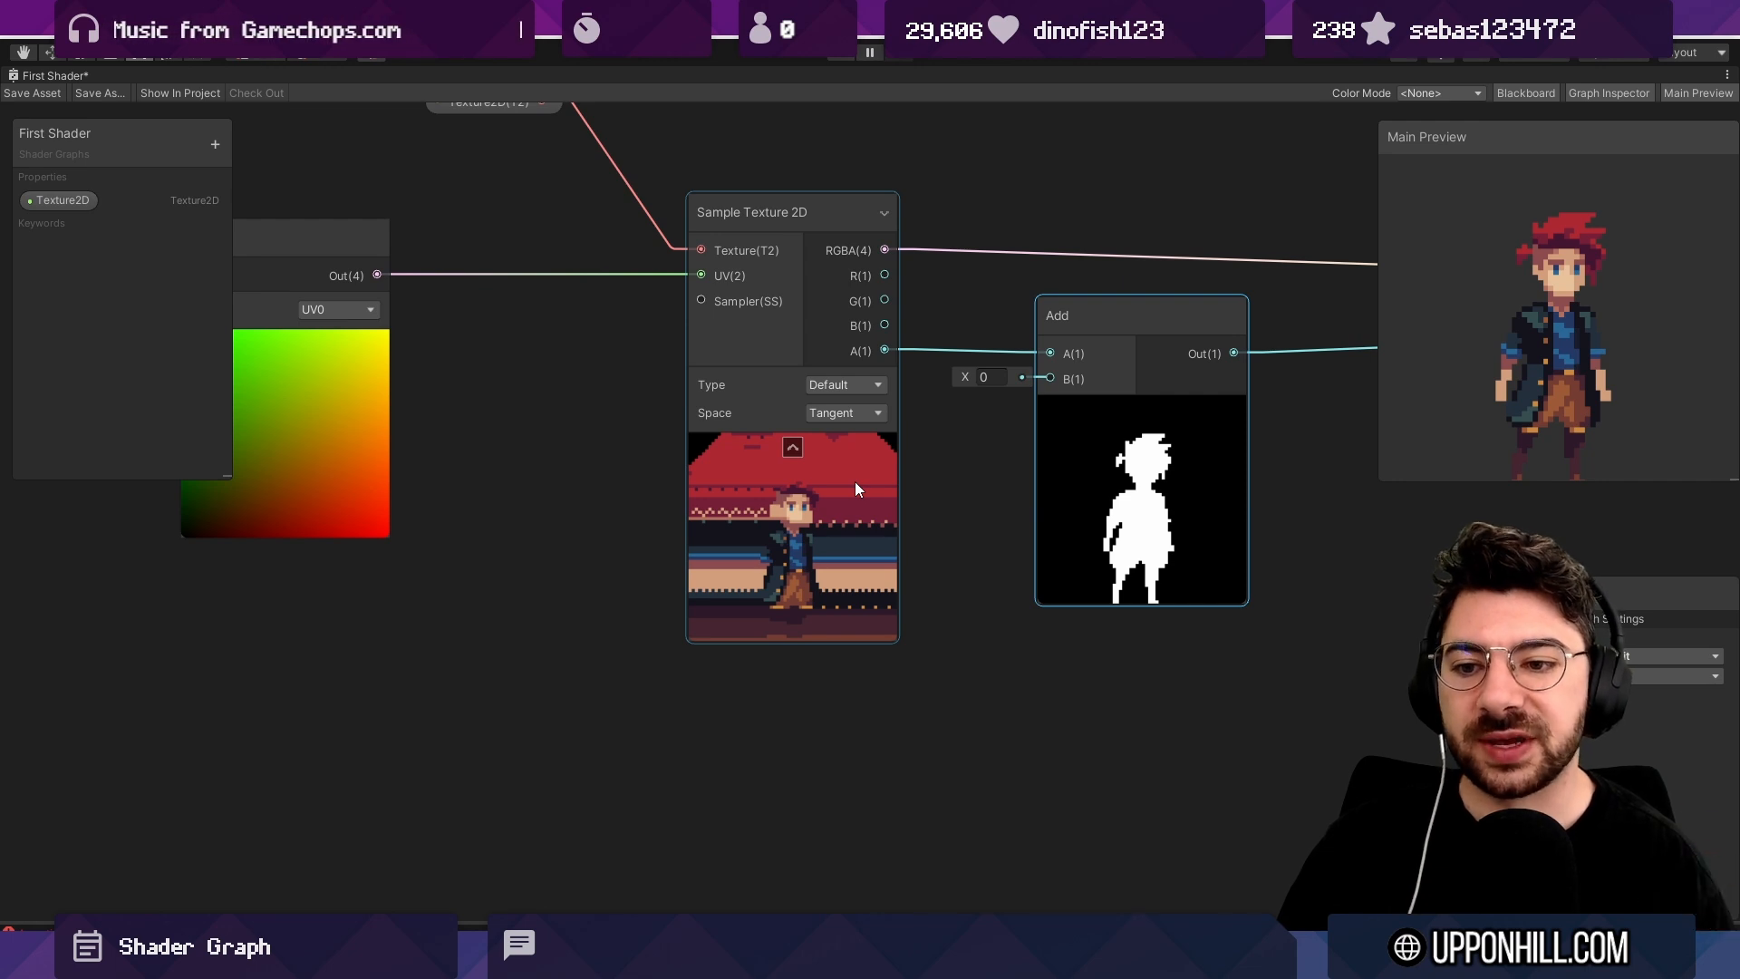
{"action": "scroll", "coordinate": [897, 290], "scroll_direction": "down", "scroll_amount": 3}
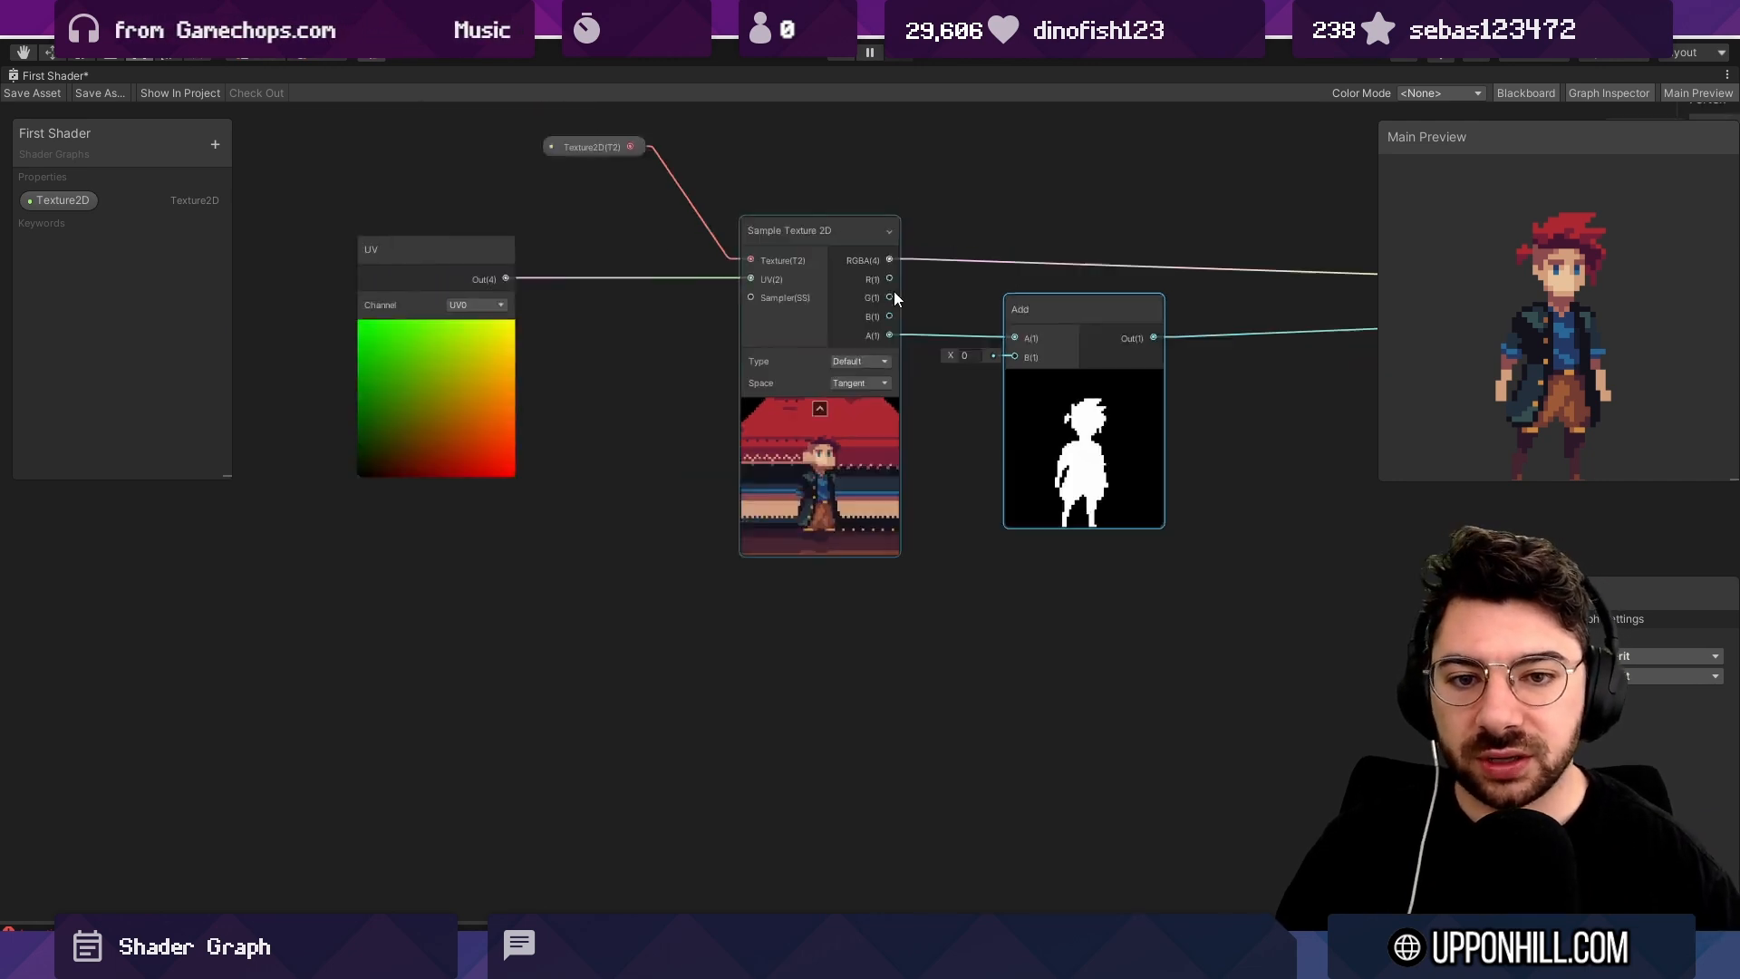
{"action": "left_click", "coordinate": [815, 246]}
{"action": "middle_click_drag", "start_coordinate": [830, 254], "coordinate": [824, 214]}
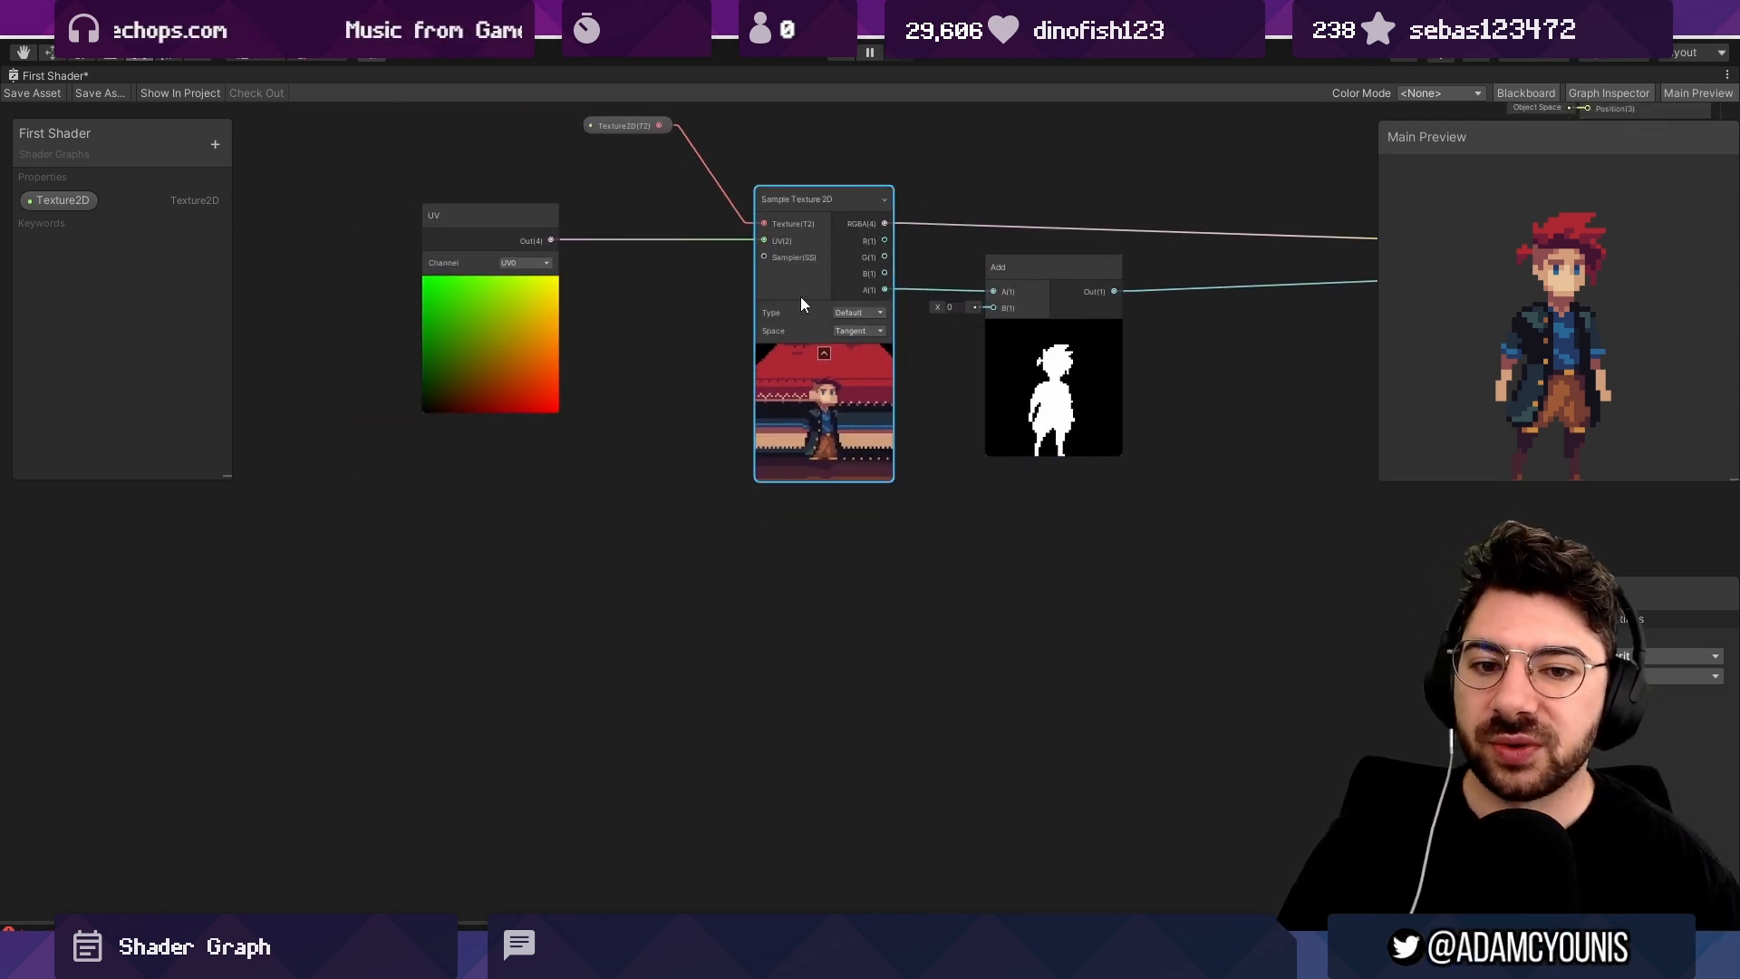
{"action": "mouse_move", "coordinate": [801, 297]}
{"action": "middle_mouse_down"}
{"action": "mouse_move", "coordinate": [824, 522]}
{"action": "mouse_move", "coordinate": [811, 299]}
{"action": "middle_mouse_up"}
{"action": "key", "text": "ctrl+d"}
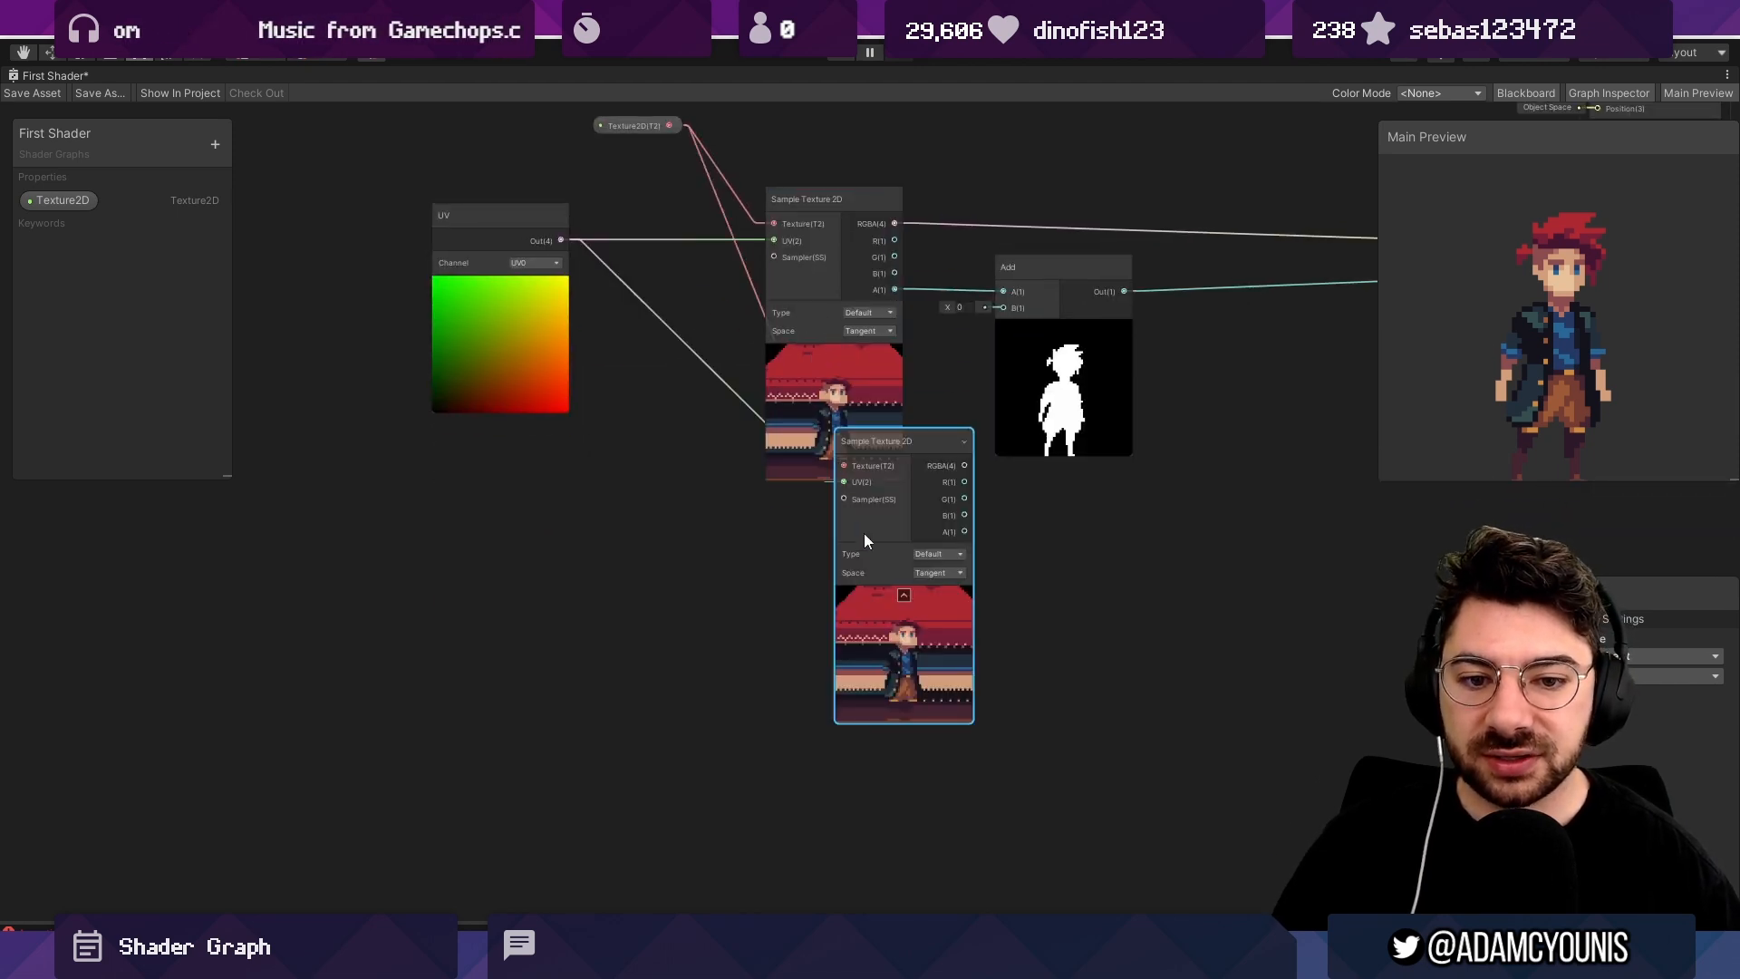
{"action": "left_click_drag", "start_coordinate": [865, 541], "coordinate": [774, 618]}
{"action": "middle_click_drag", "start_coordinate": [774, 618], "coordinate": [1001, 482]}
{"action": "left_click_drag", "start_coordinate": [685, 221], "coordinate": [681, 388]}
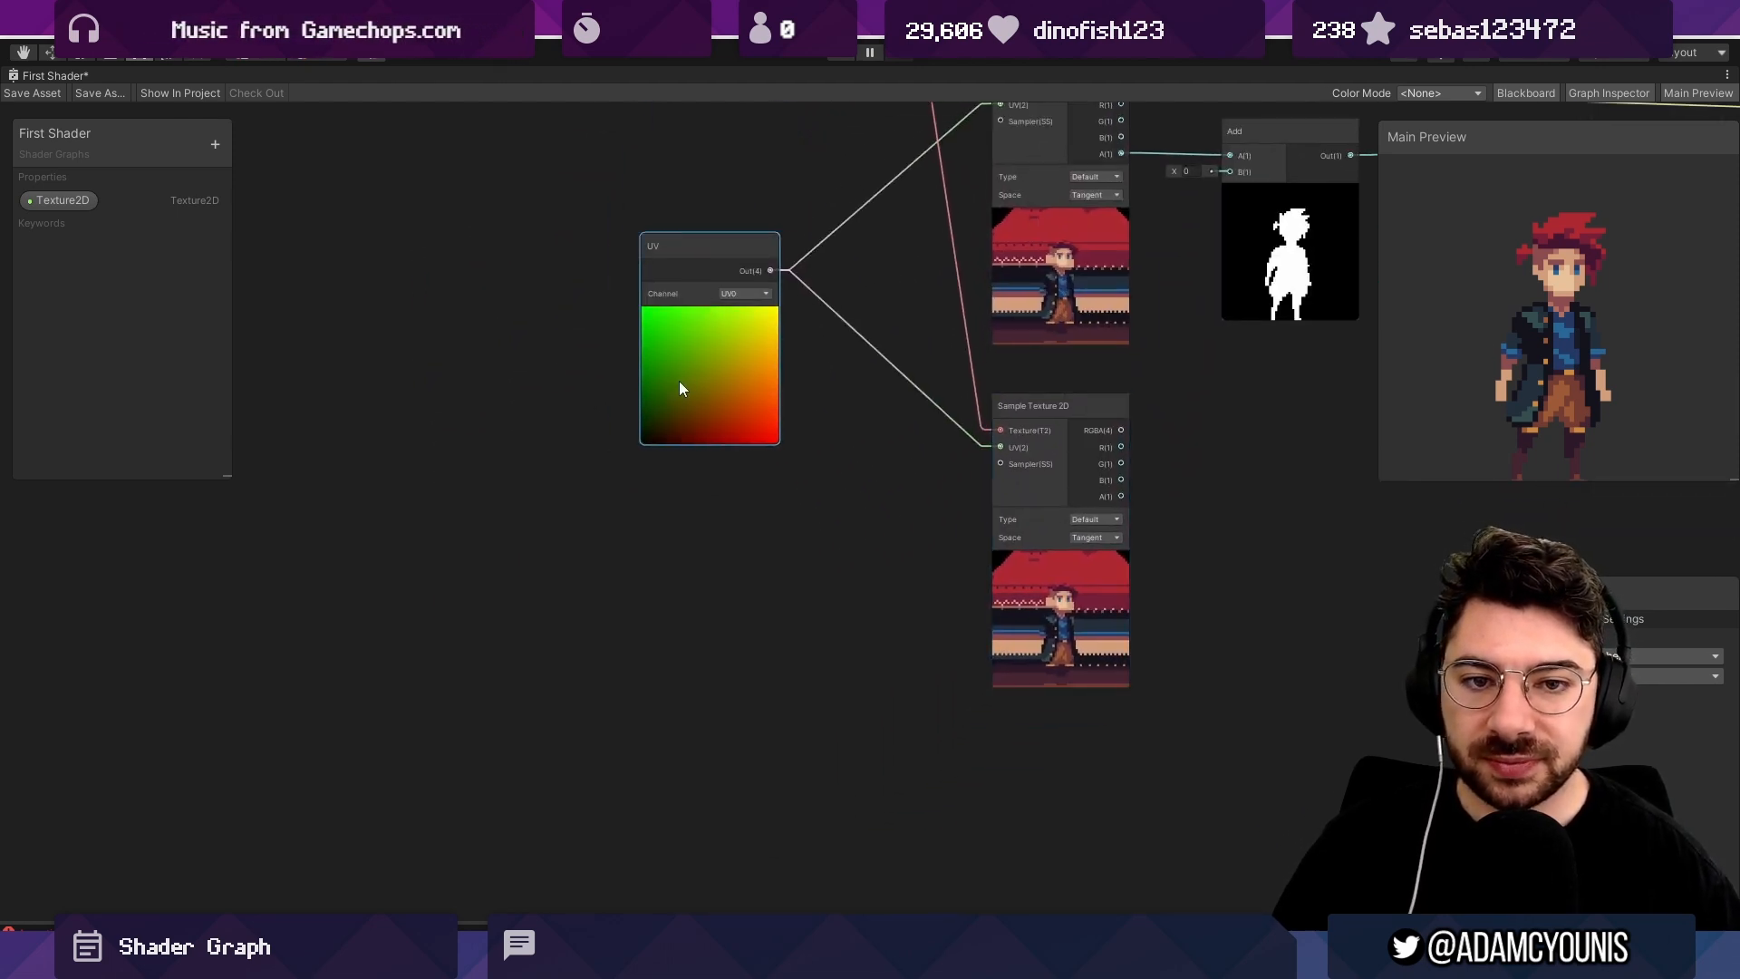
Move the UV node up level with the upper Sample Texture 2D and place a duplicate of it beside the lower one.
{"action": "middle_click_drag", "start_coordinate": [681, 388], "coordinate": [734, 562]}
{"action": "left_click_drag", "start_coordinate": [734, 561], "coordinate": [723, 357]}
{"action": "key", "text": "ctrl+d"}
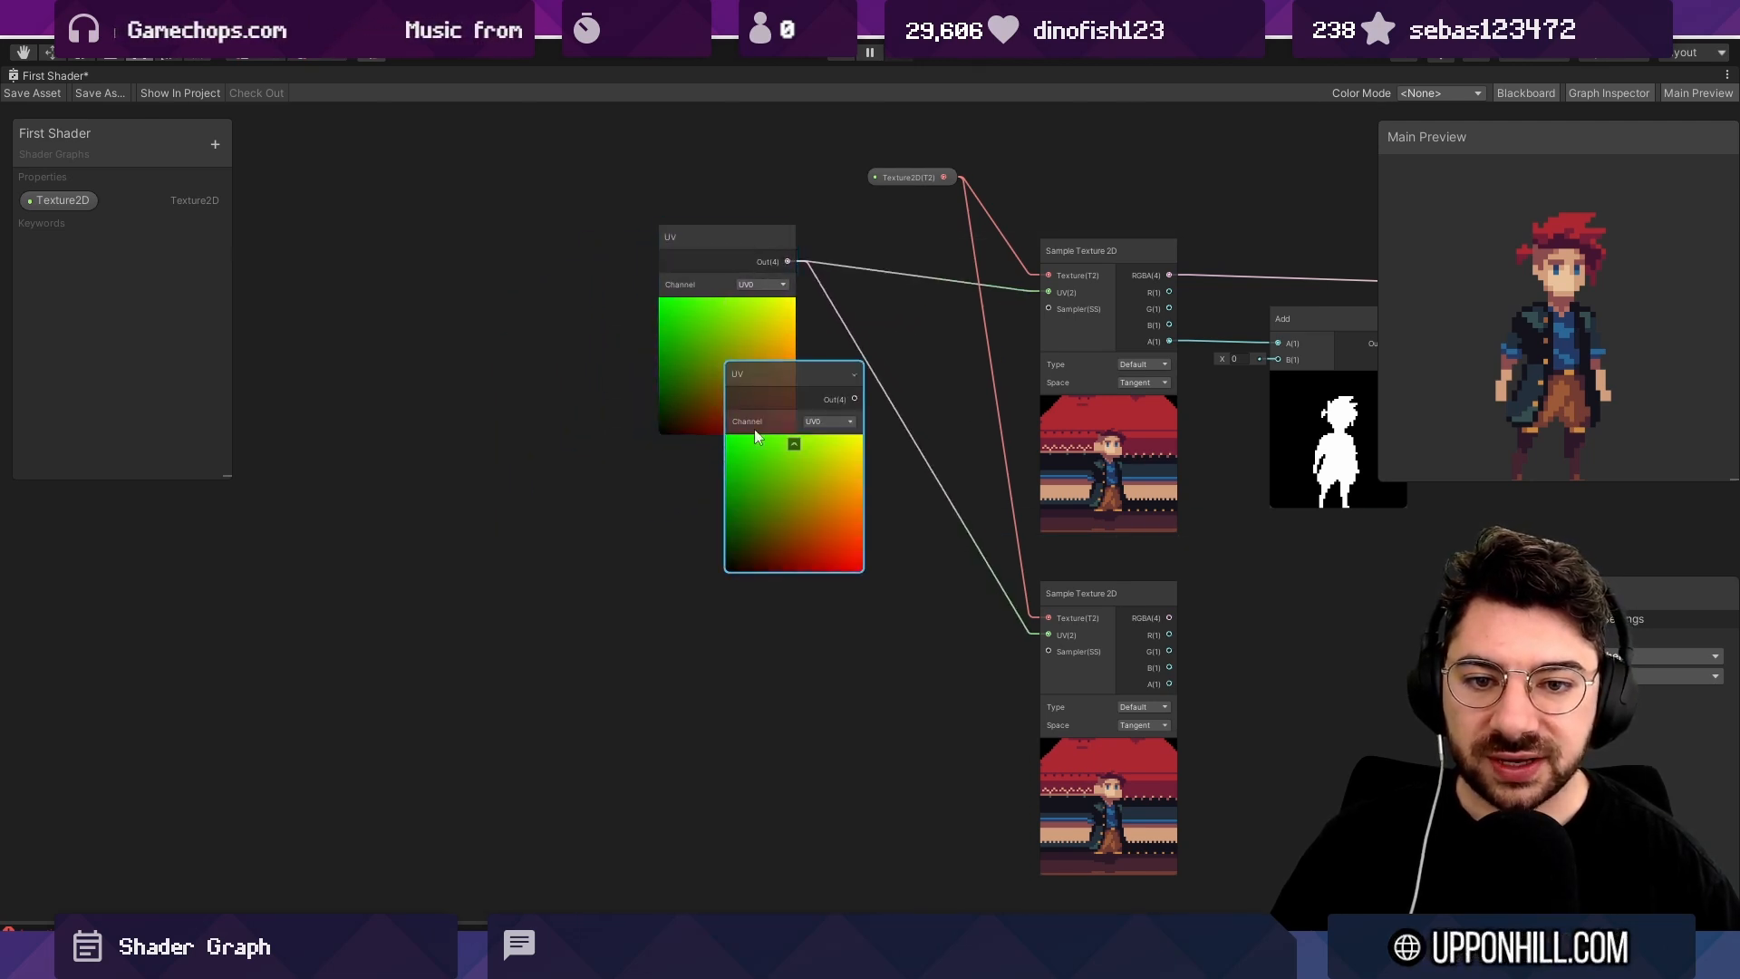
{"action": "left_click_drag", "start_coordinate": [757, 437], "coordinate": [704, 656]}
Create an Add node that takes the duplicated UV as input A and feeds the lower Sample Texture 2D's UV input.
{"action": "key", "text": "space"}
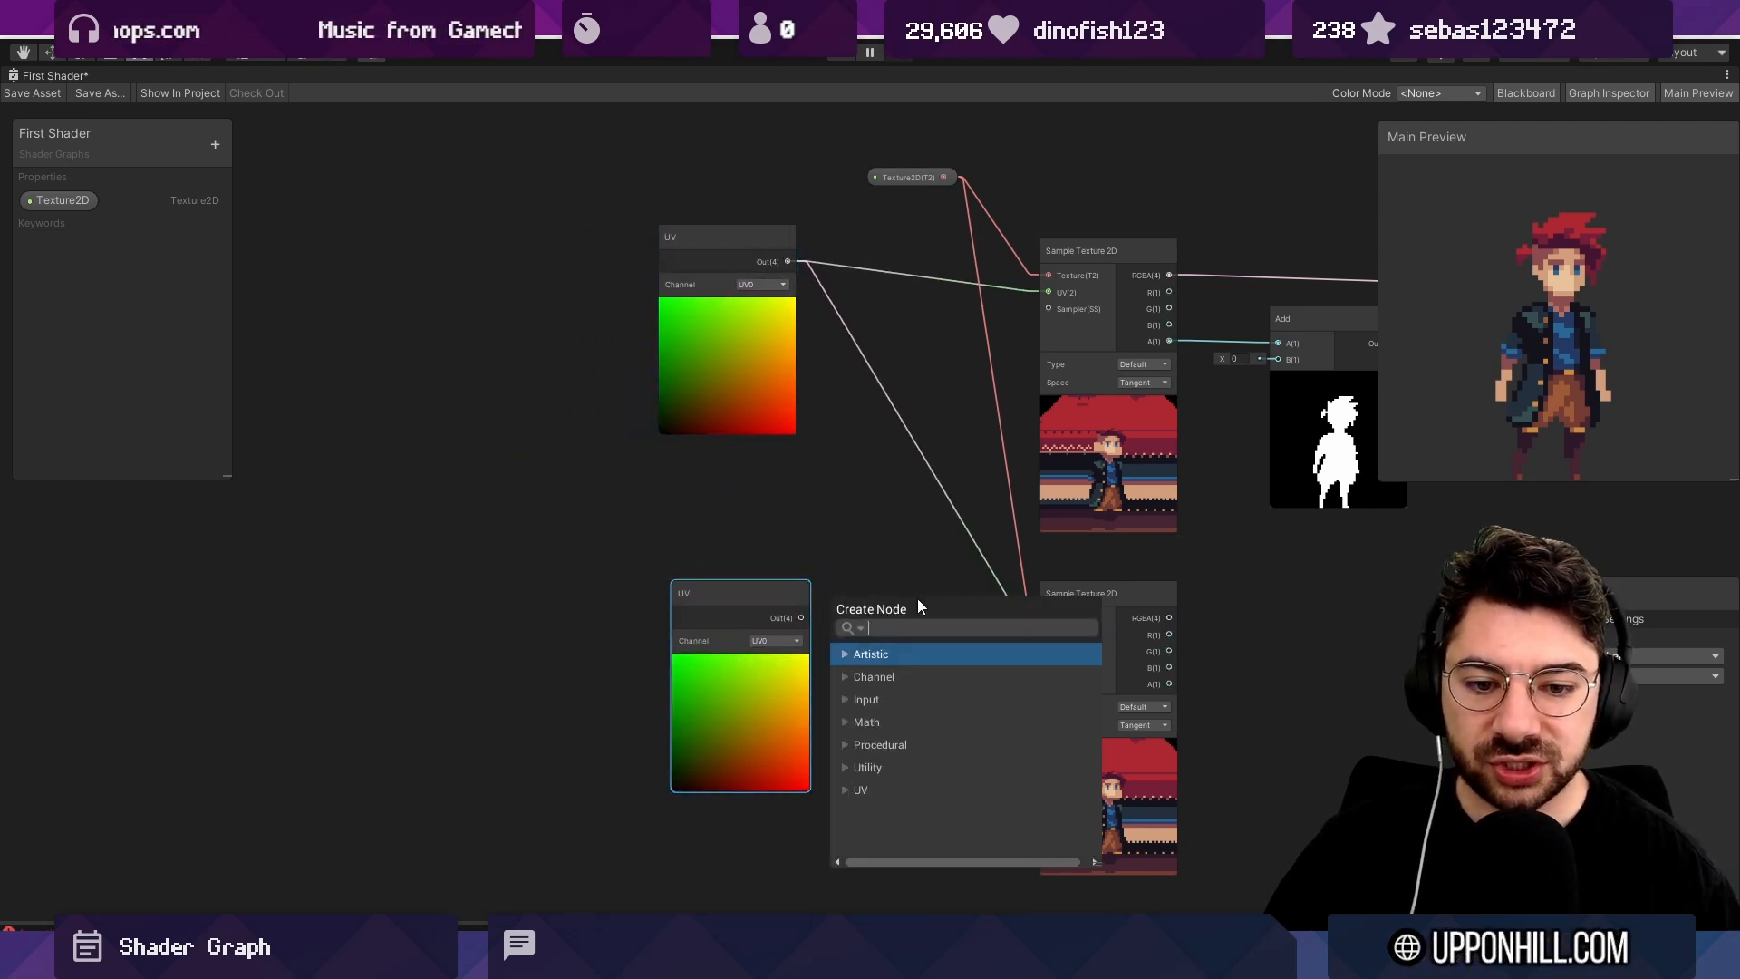
{"action": "type", "text": "add"}
{"action": "key", "text": "Return"}
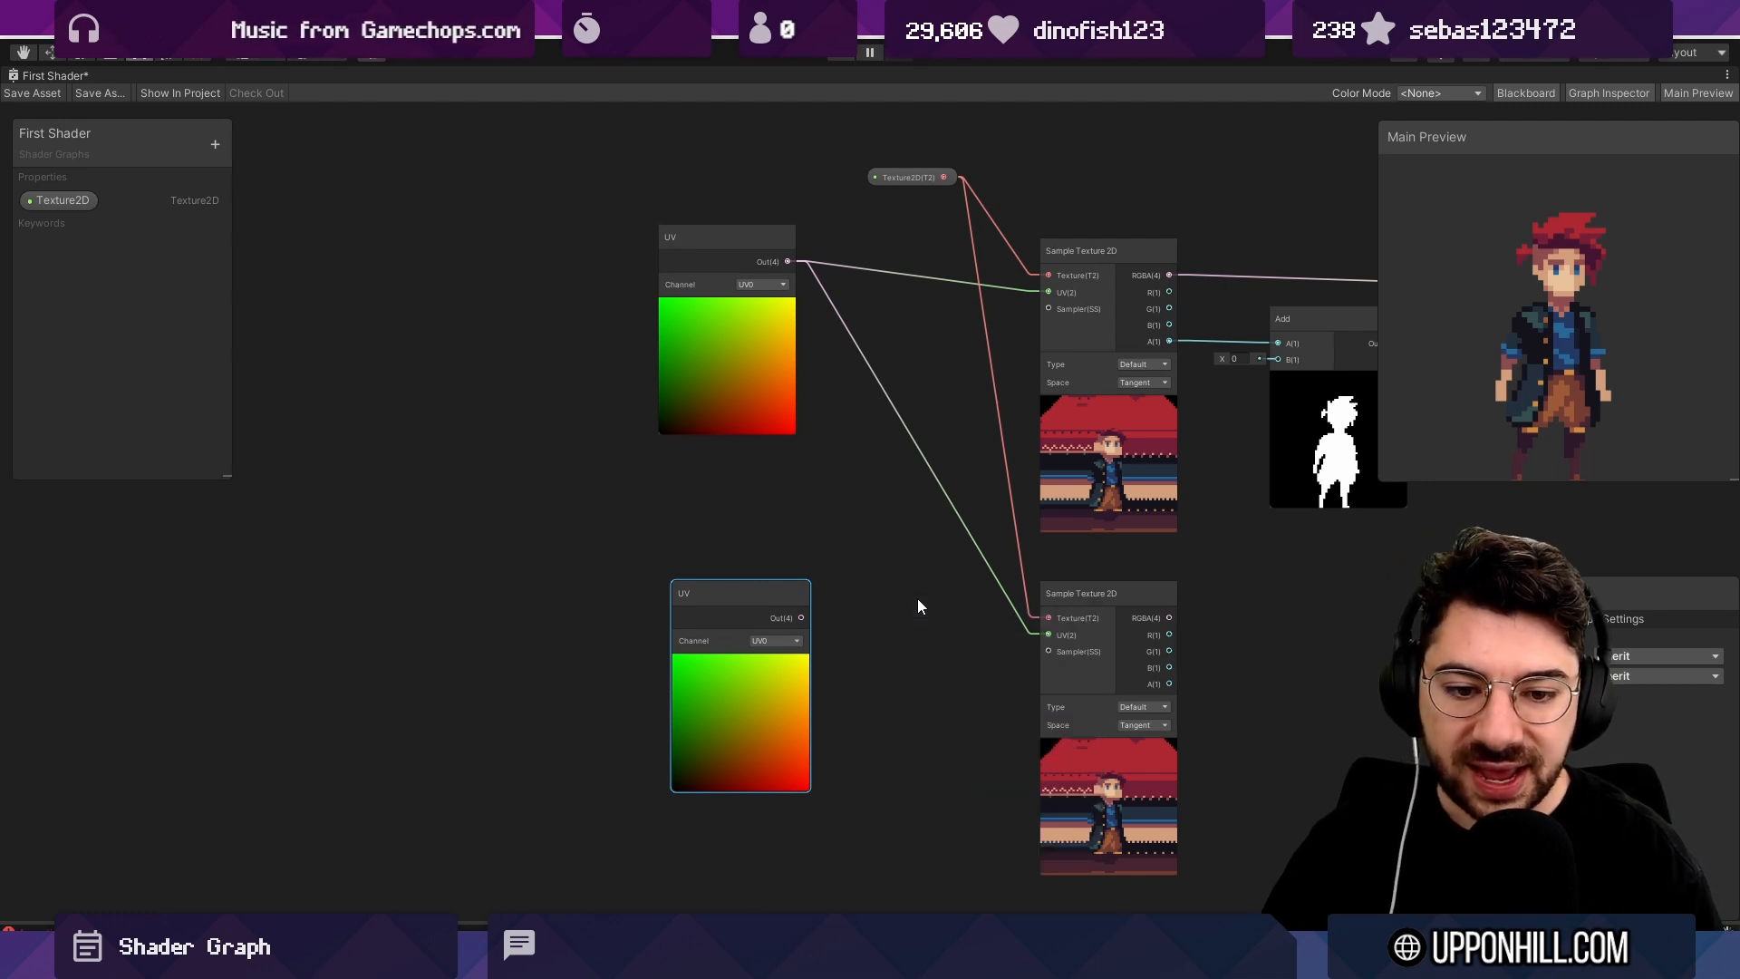
{"action": "left_click_drag", "start_coordinate": [717, 721], "coordinate": [623, 710]}
{"action": "scroll", "coordinate": [802, 690], "scroll_direction": "up", "scroll_amount": 5}
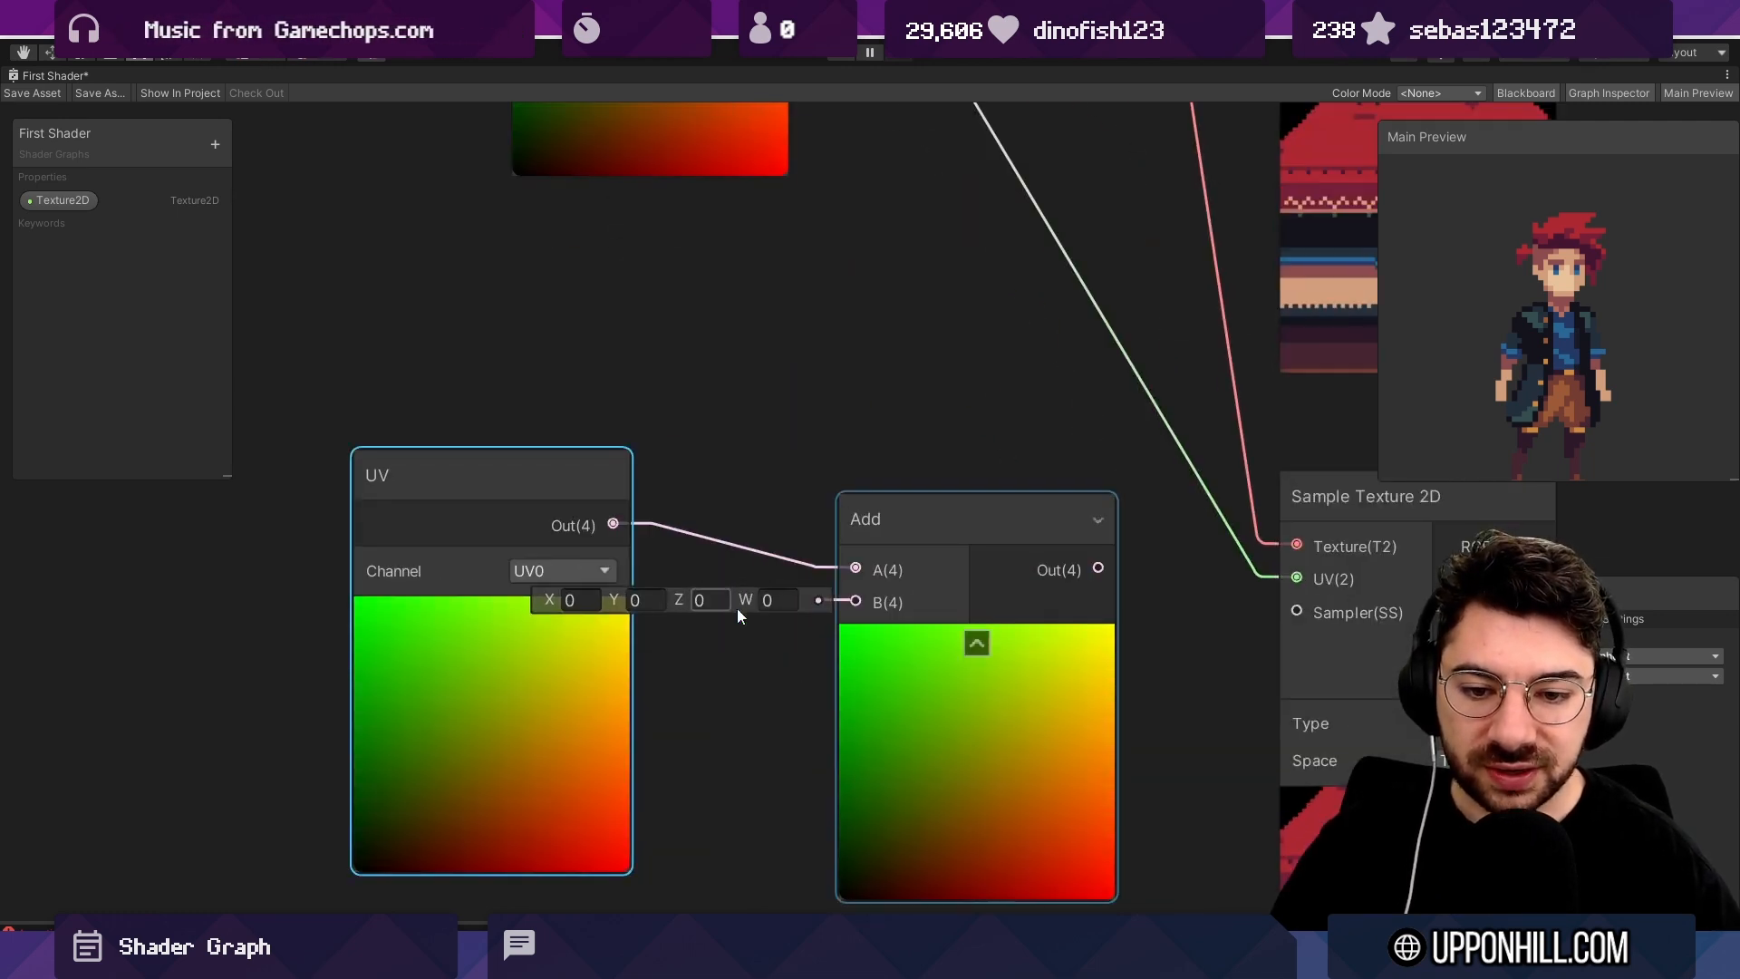
{"action": "middle_click_drag", "start_coordinate": [738, 609], "coordinate": [673, 542]}
{"action": "left_click_drag", "start_coordinate": [1033, 501], "coordinate": [1231, 512]}
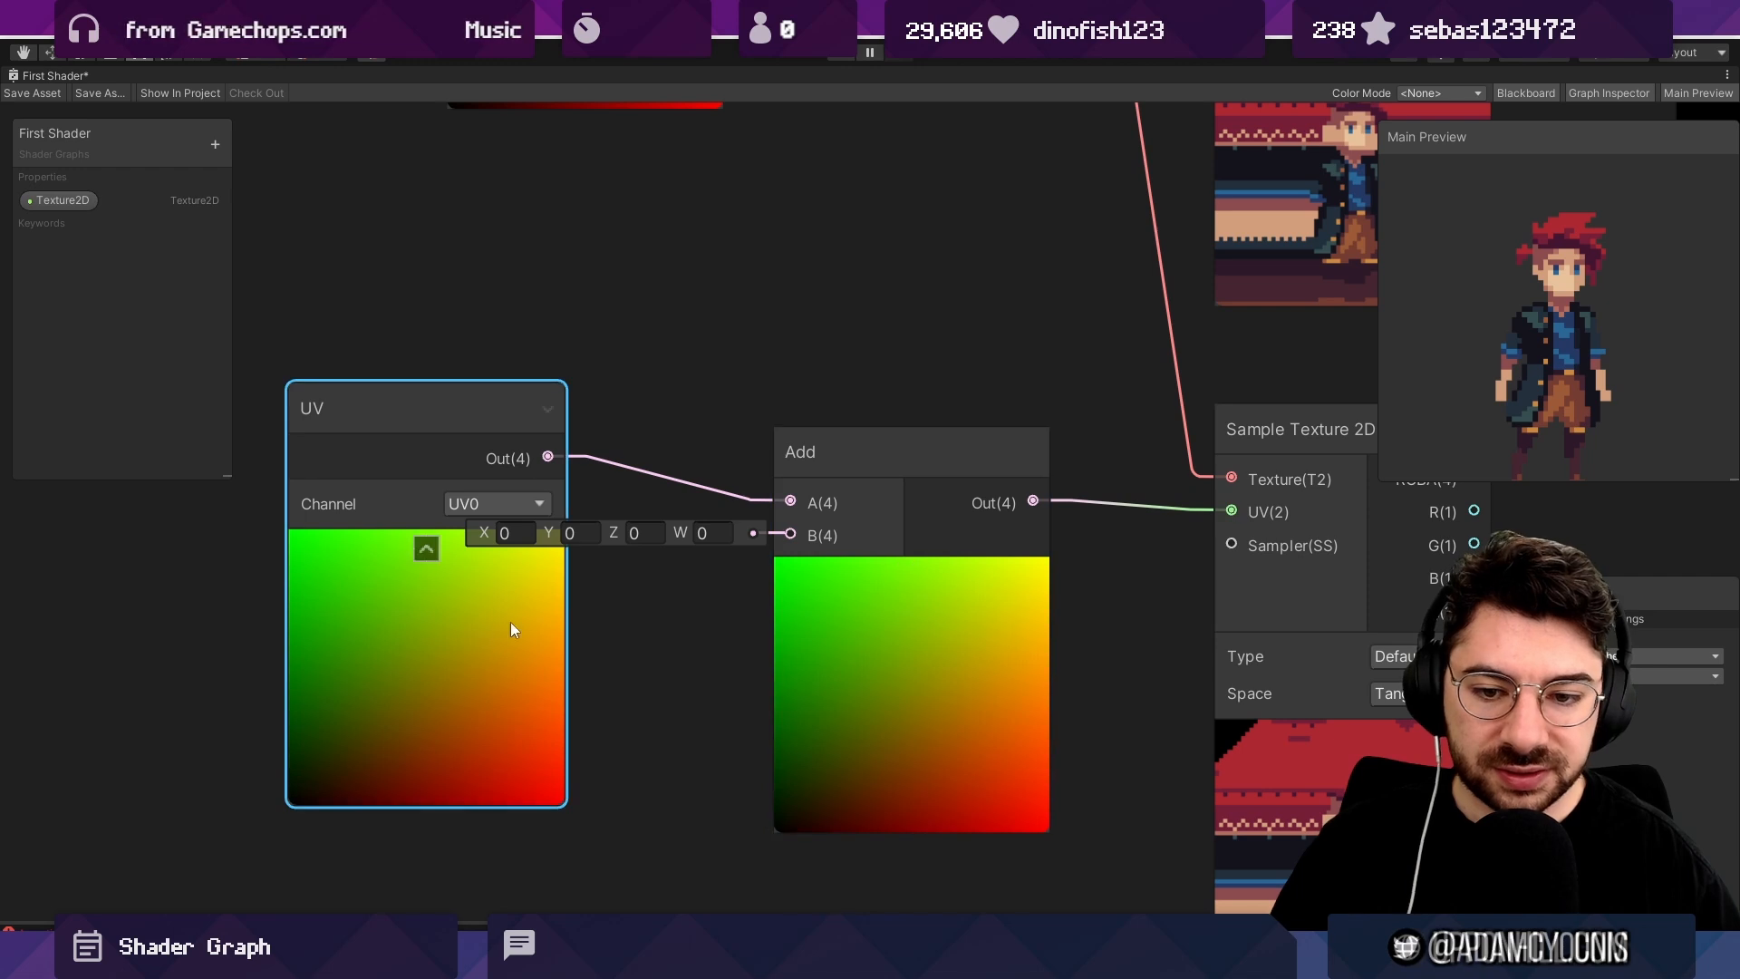
Move the lower UV node clear of the Add node's value fields and set the X component of B to 0.01.
{"action": "left_click_drag", "start_coordinate": [513, 628], "coordinate": [386, 619]}
{"action": "left_click_drag", "start_coordinate": [481, 535], "coordinate": [484, 537]}
{"action": "scroll", "coordinate": [813, 584], "scroll_direction": "down", "scroll_amount": 4}
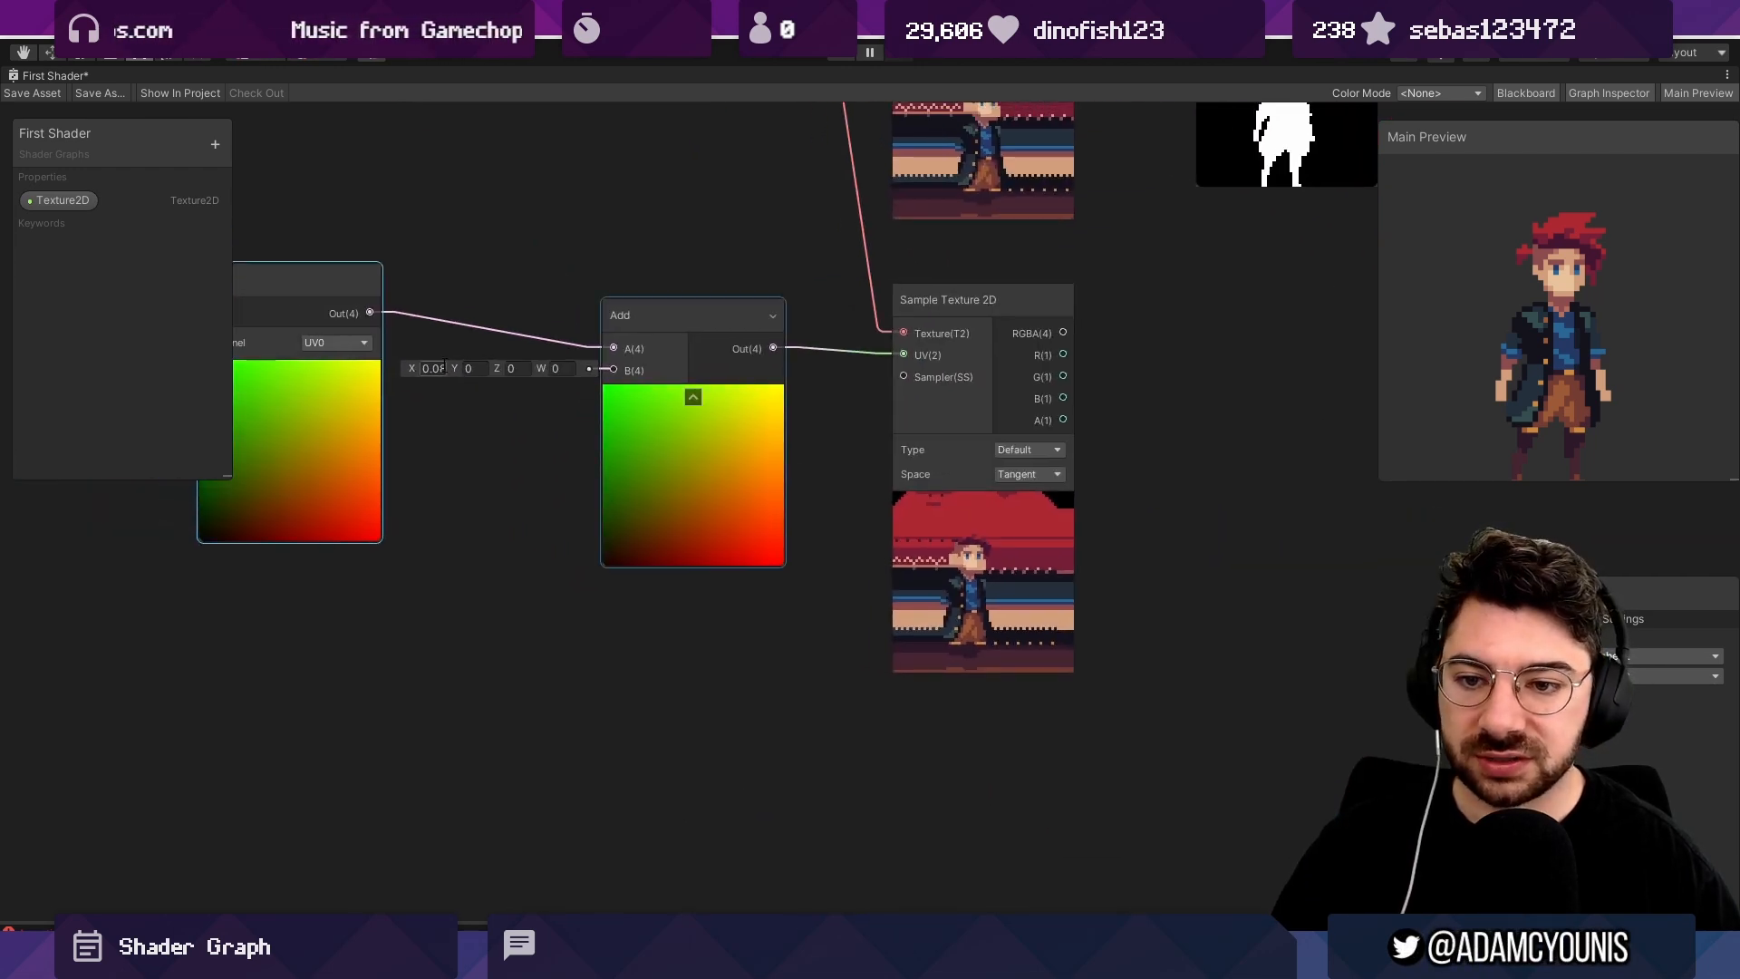
{"action": "left_click", "coordinate": [443, 369]}
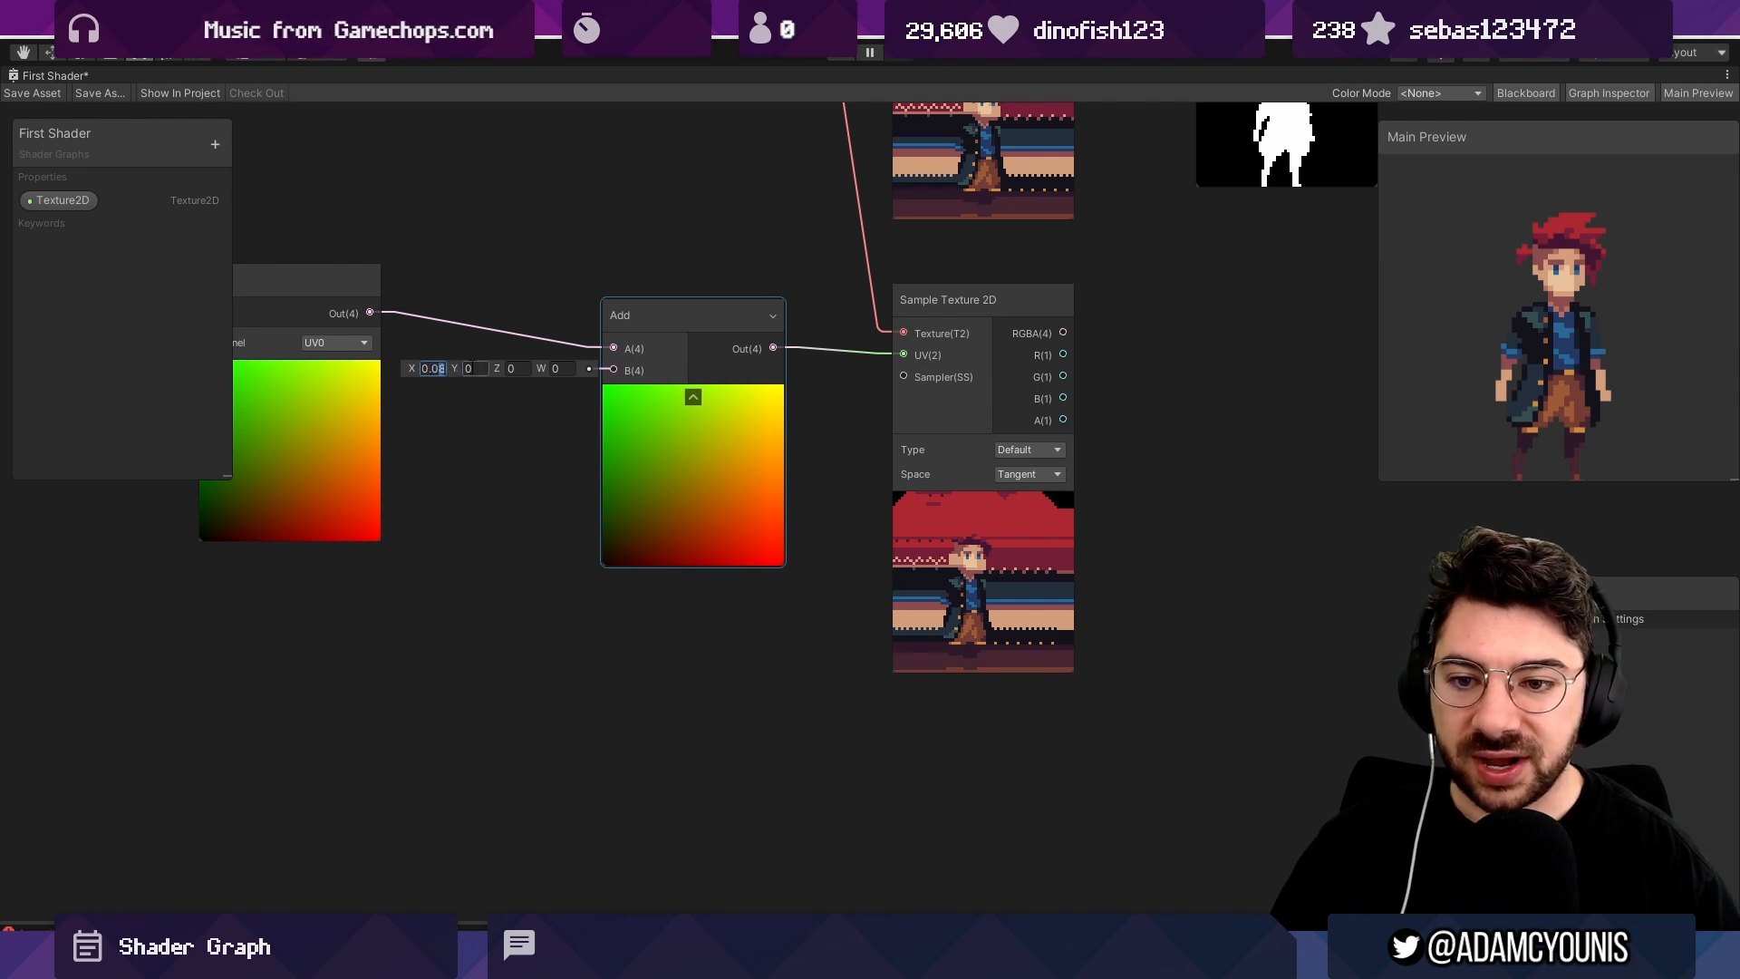
{"action": "type", "text": "0.0"}
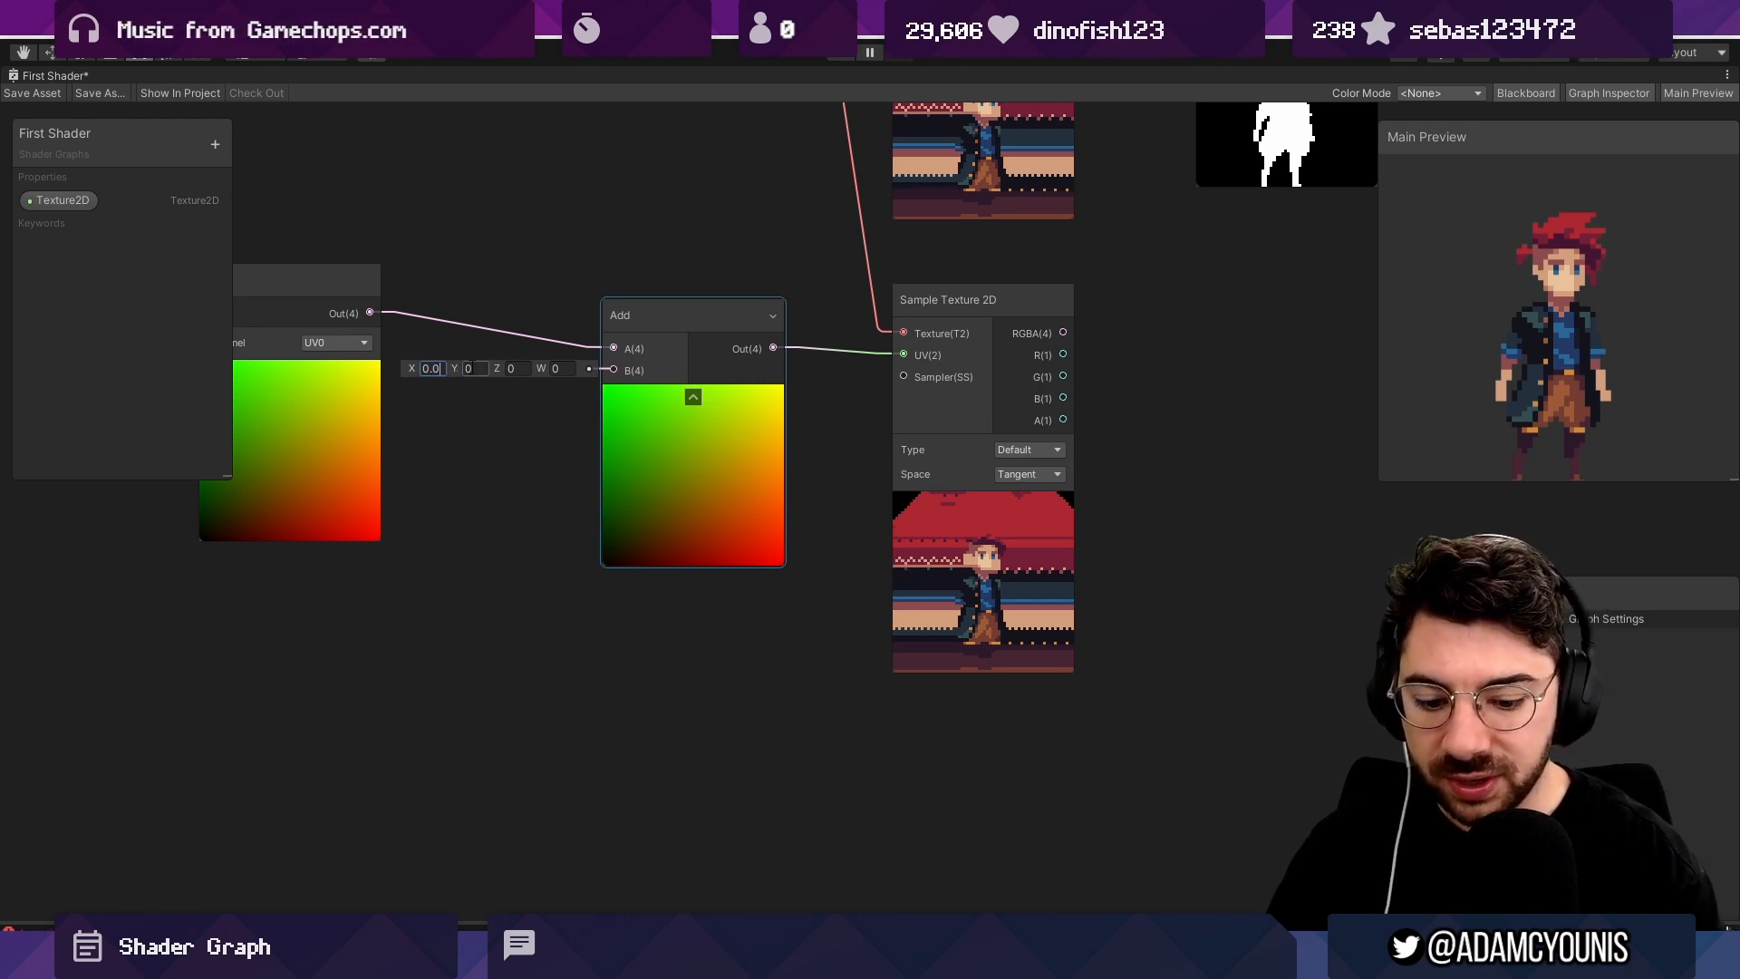
{"action": "type", "text": "1"}
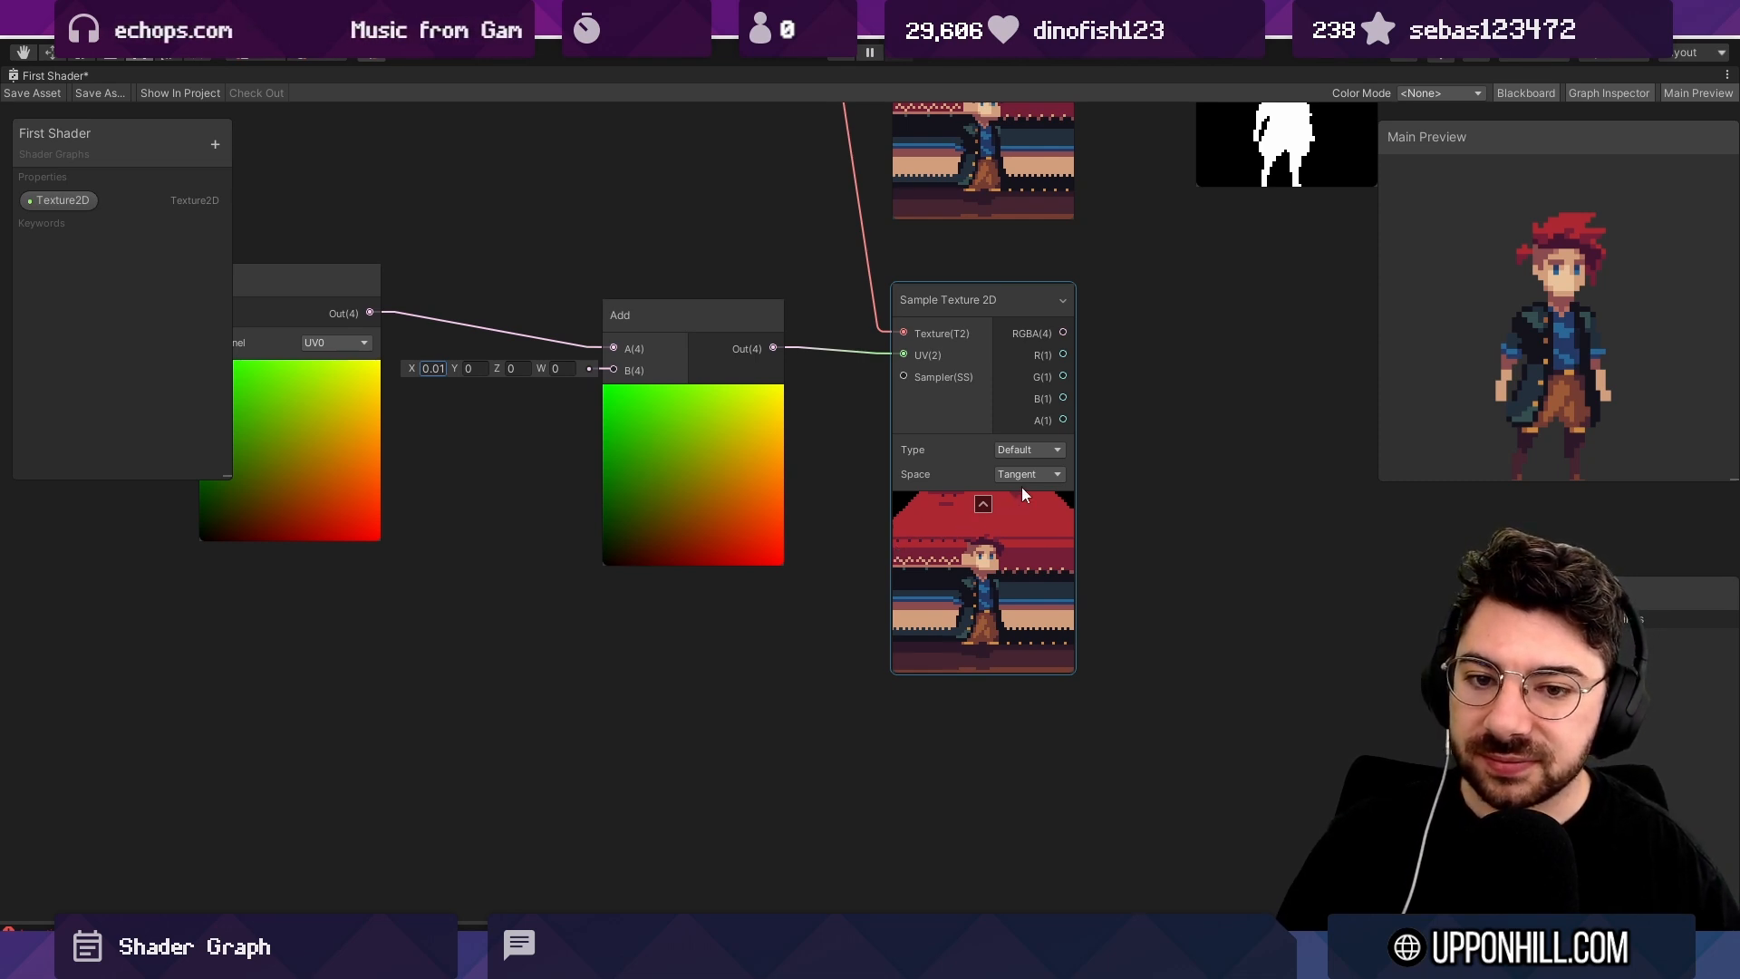
Create an Add node fed by the lower Sample Texture 2D's alpha output and place it below the upper alpha Add node.
{"action": "middle_click_drag", "start_coordinate": [1023, 487], "coordinate": [706, 650]}
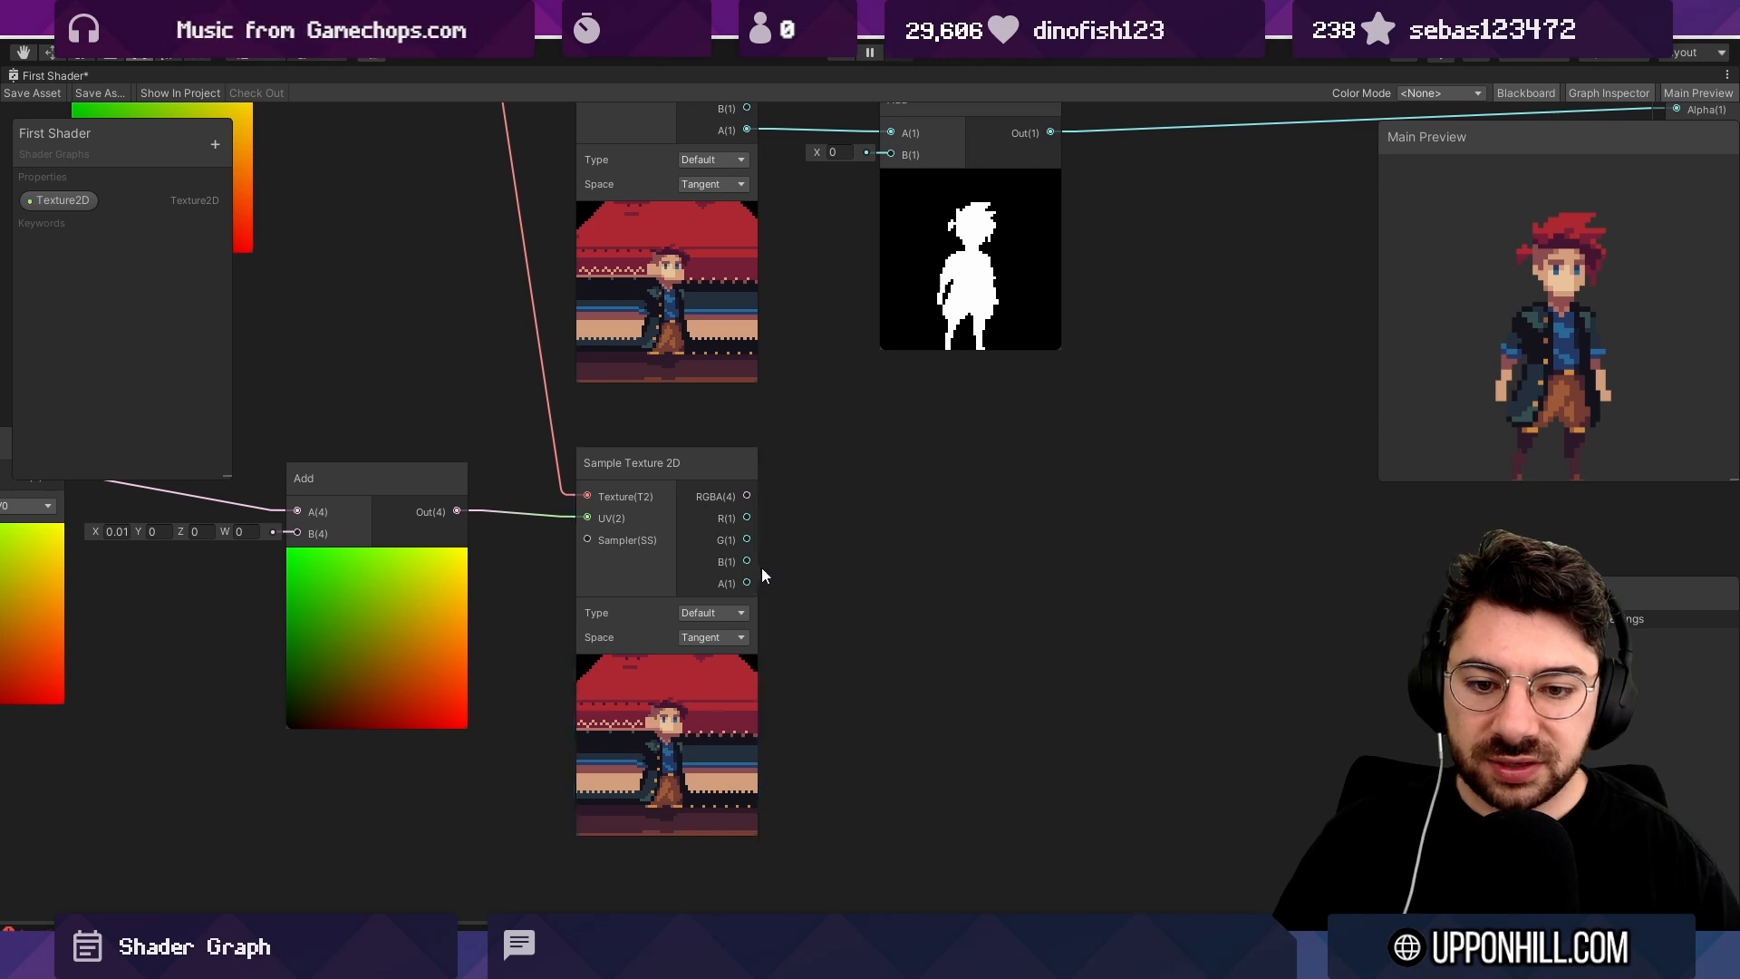
{"action": "key", "text": "space"}
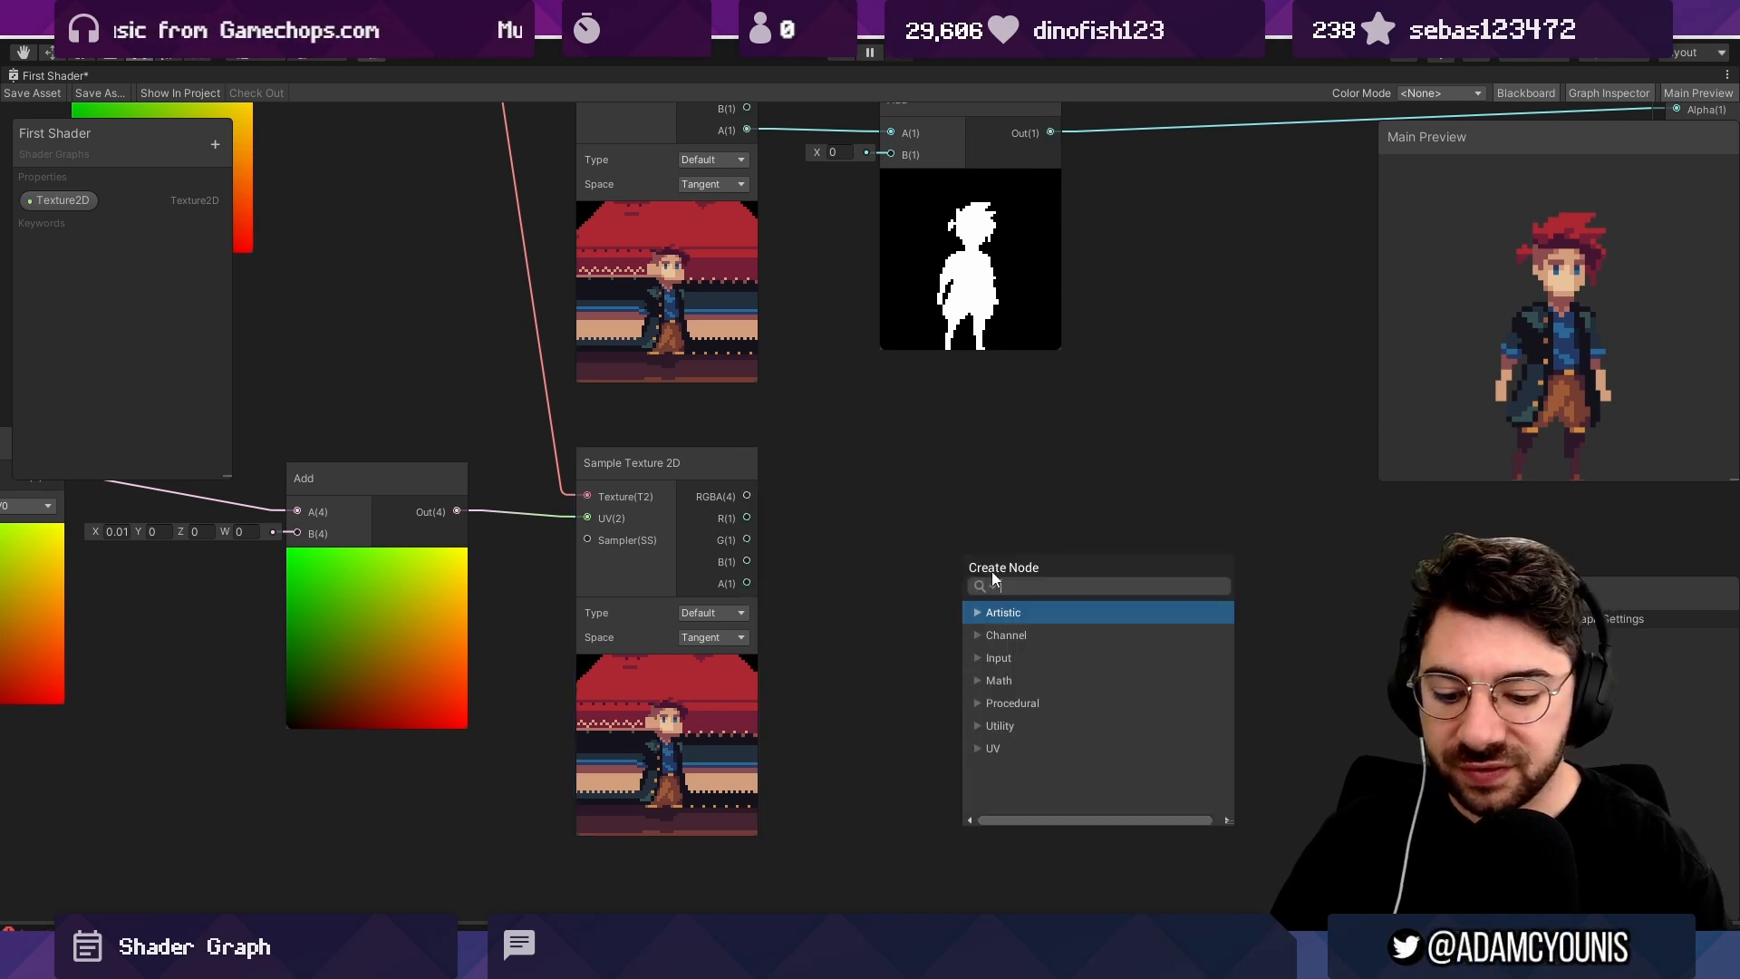
{"action": "left_click_drag", "start_coordinate": [775, 592], "coordinate": [723, 524]}
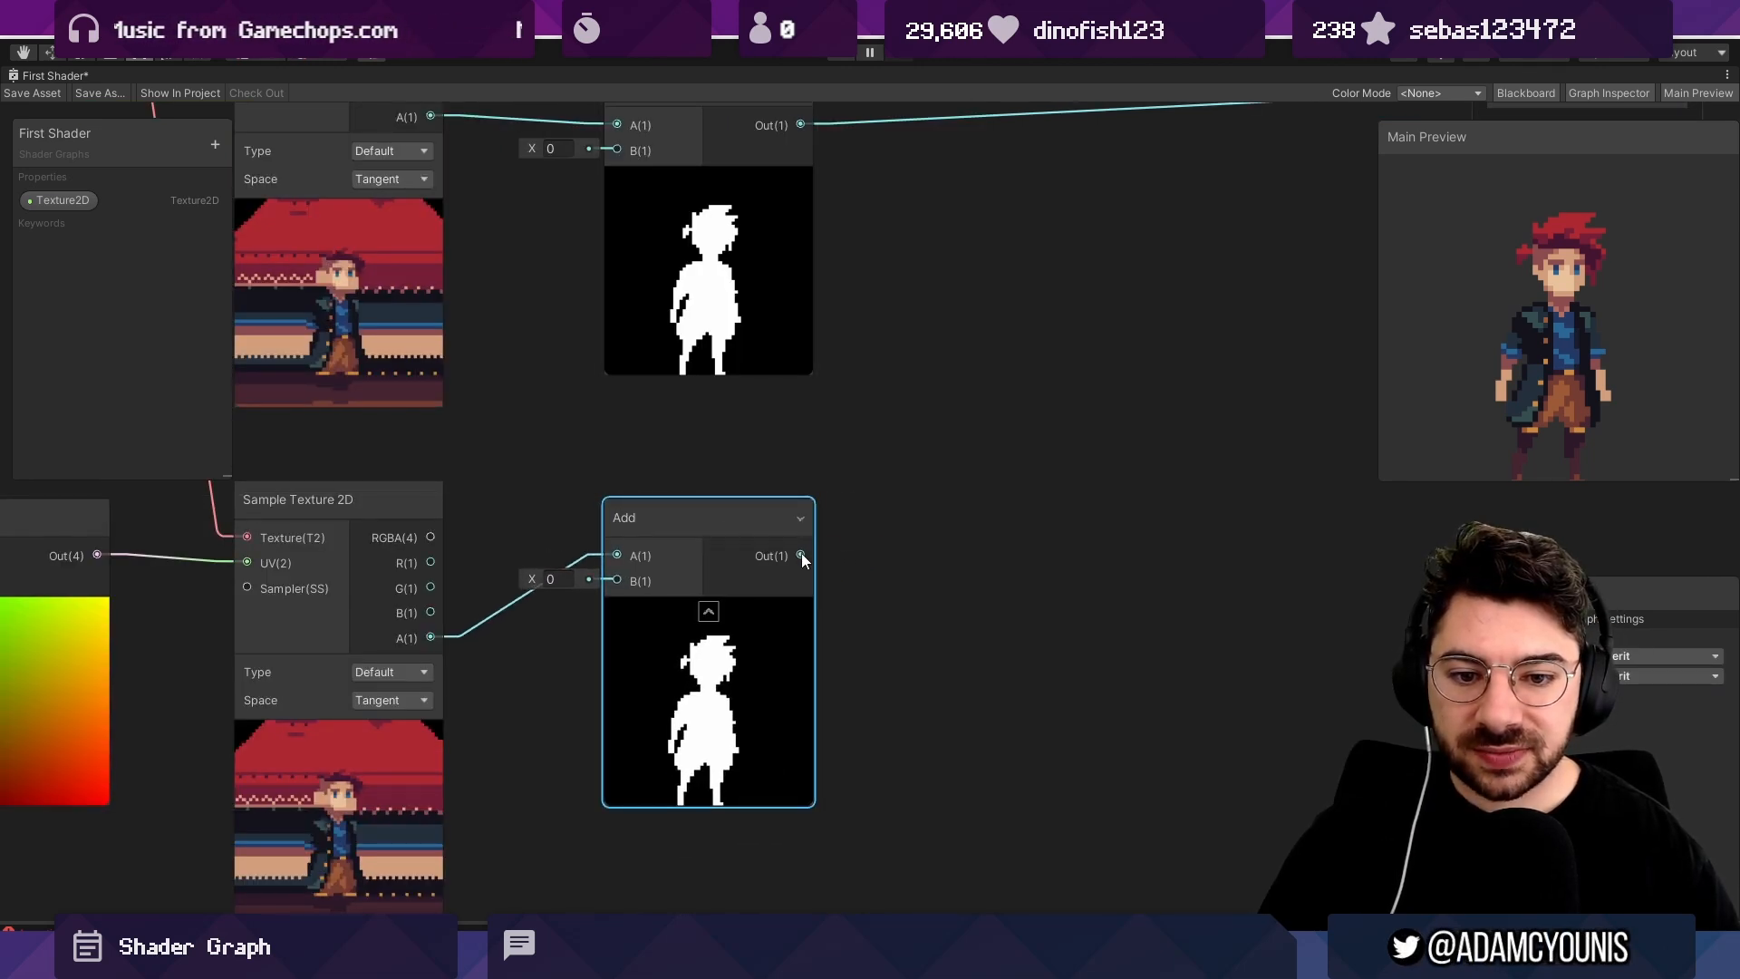
Create another Add node combining the lower alpha Add output as A with the upper alpha Add output as B.
{"action": "key", "text": "space"}
{"action": "type", "text": "add"}
{"action": "key", "text": "Escape"}
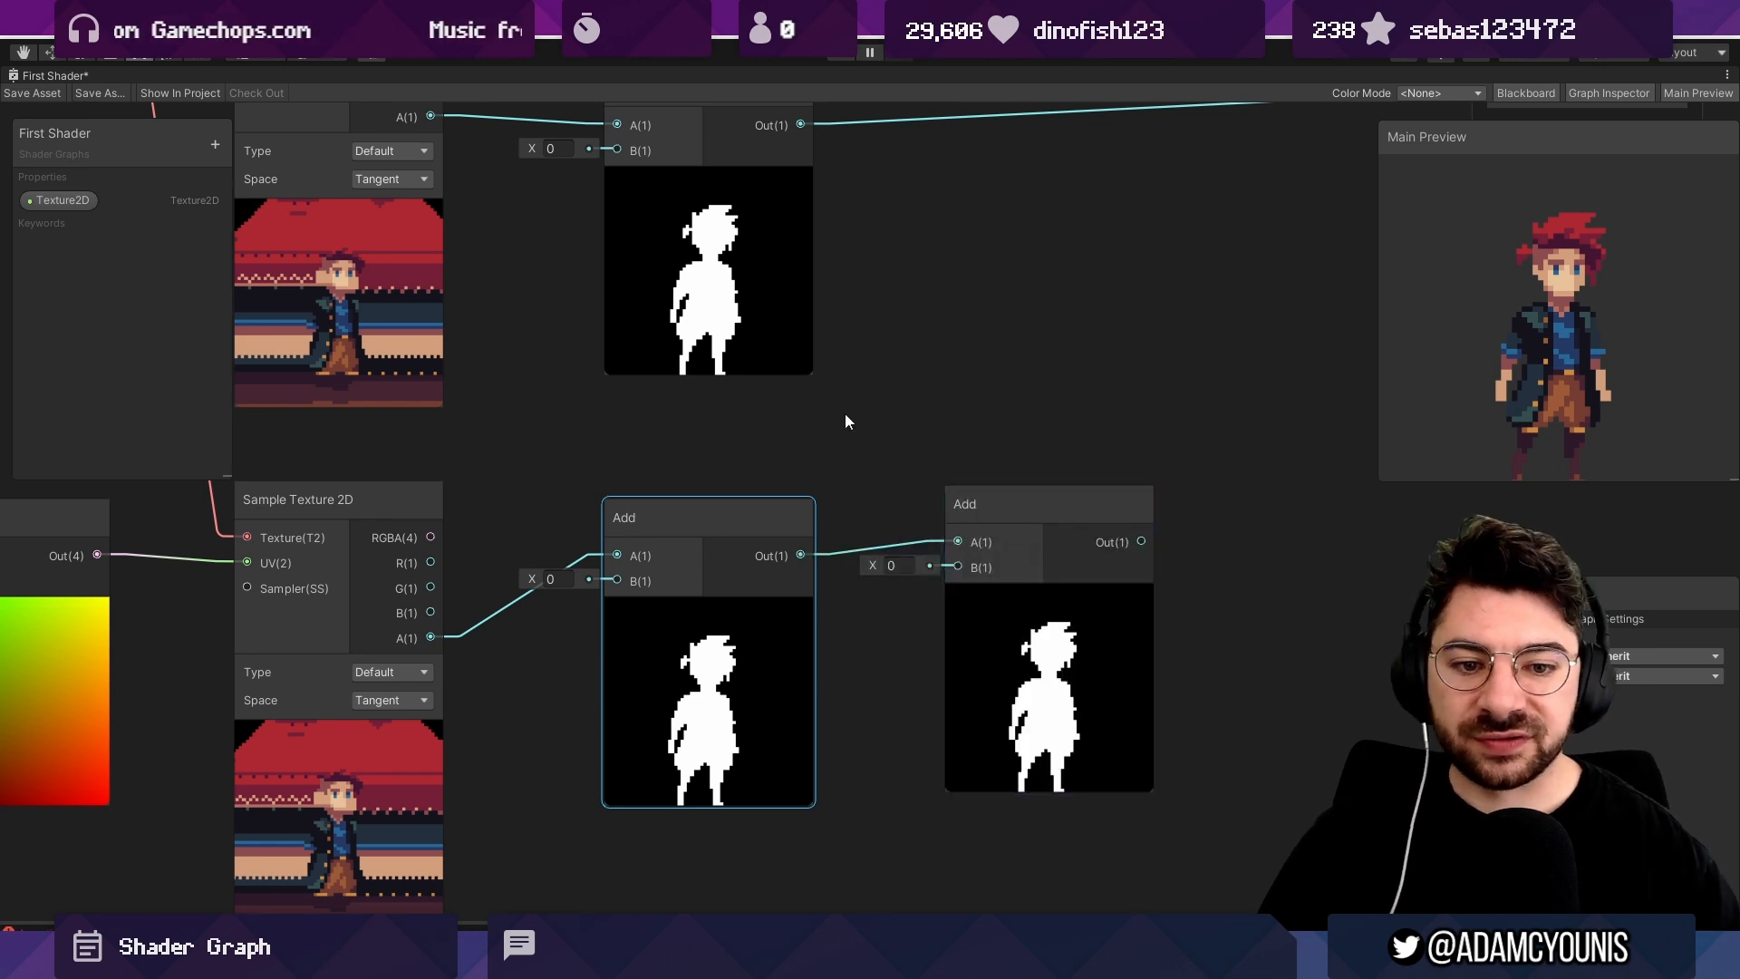
{"action": "left_click_drag", "start_coordinate": [800, 124], "coordinate": [950, 584]}
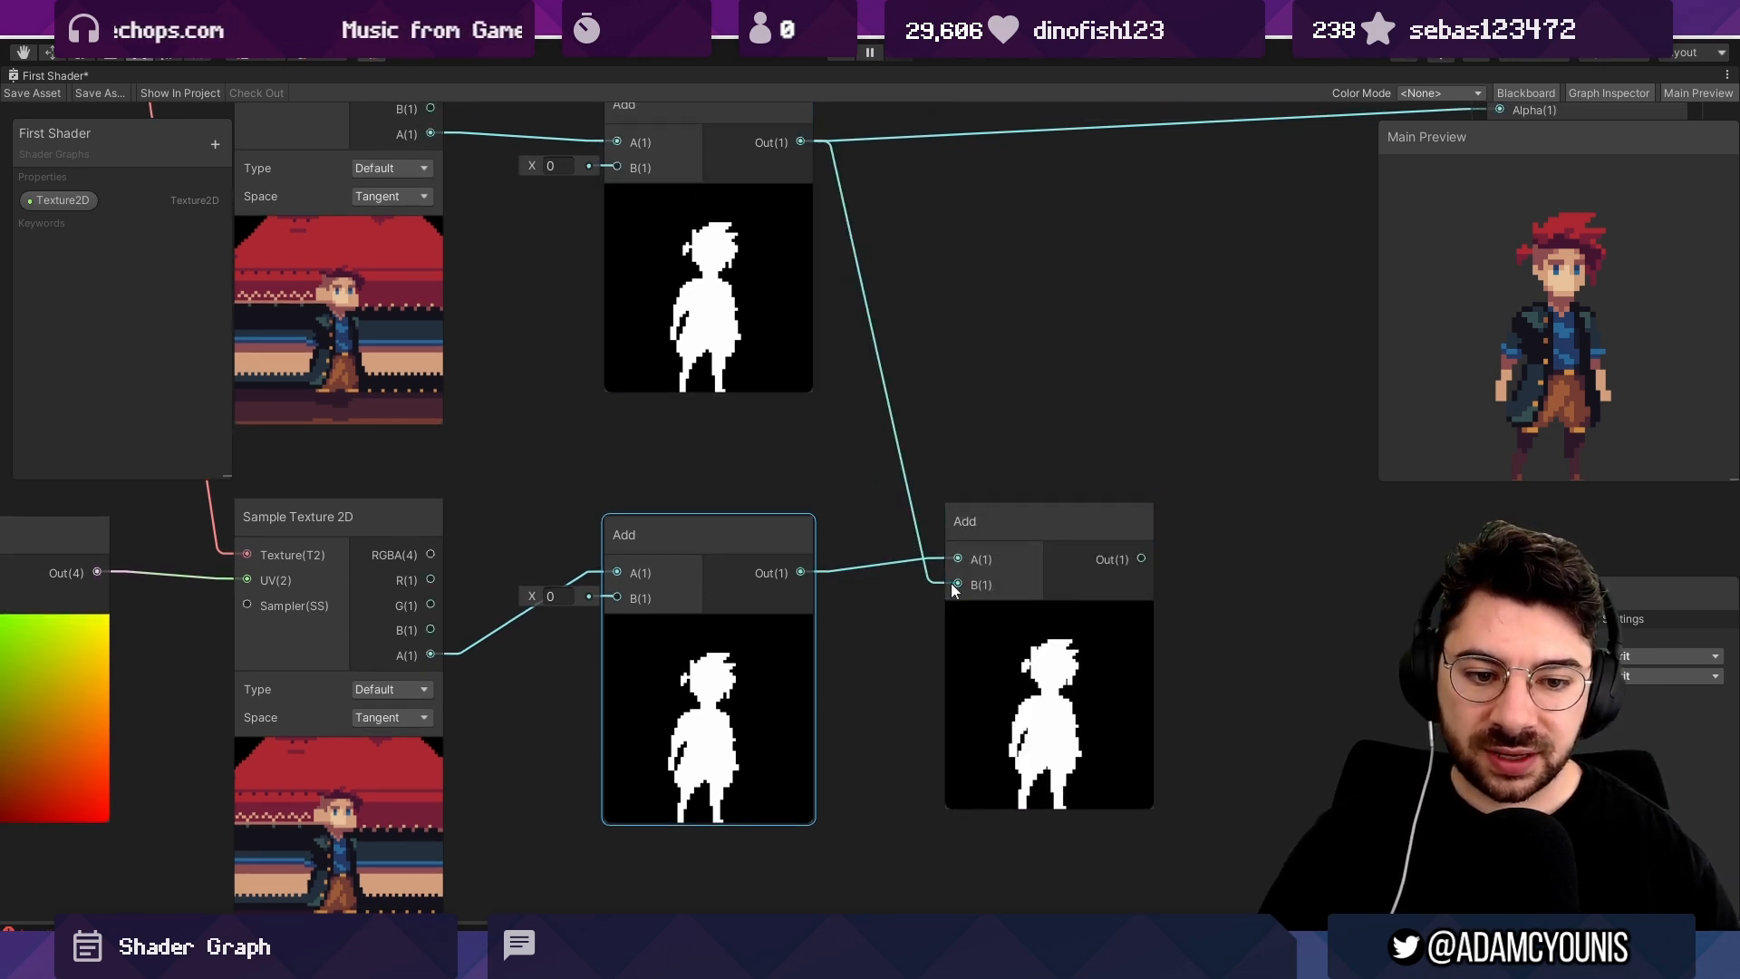
Examine the combined silhouette preview up close, then inspect the X offset on the lower UV's Add node.
{"action": "left_click", "coordinate": [1078, 722]}
{"action": "scroll", "coordinate": [1079, 722], "scroll_direction": "up", "scroll_amount": 7}
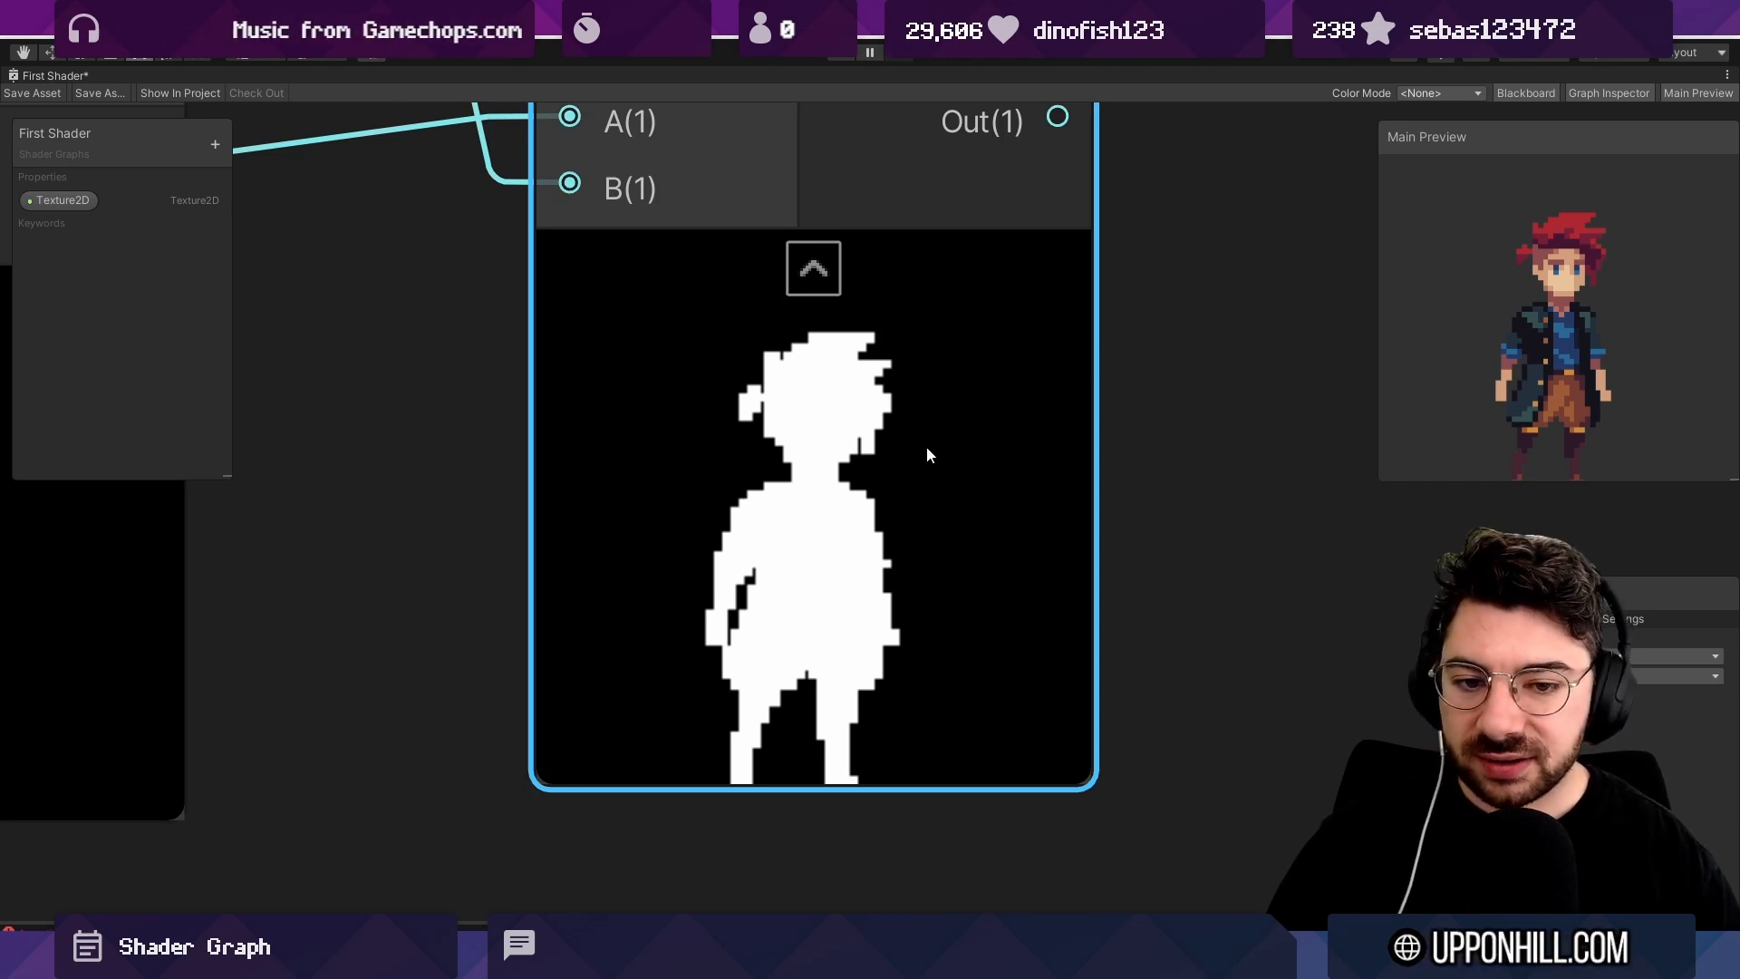
{"action": "scroll", "coordinate": [794, 624], "scroll_direction": "up", "scroll_amount": 5}
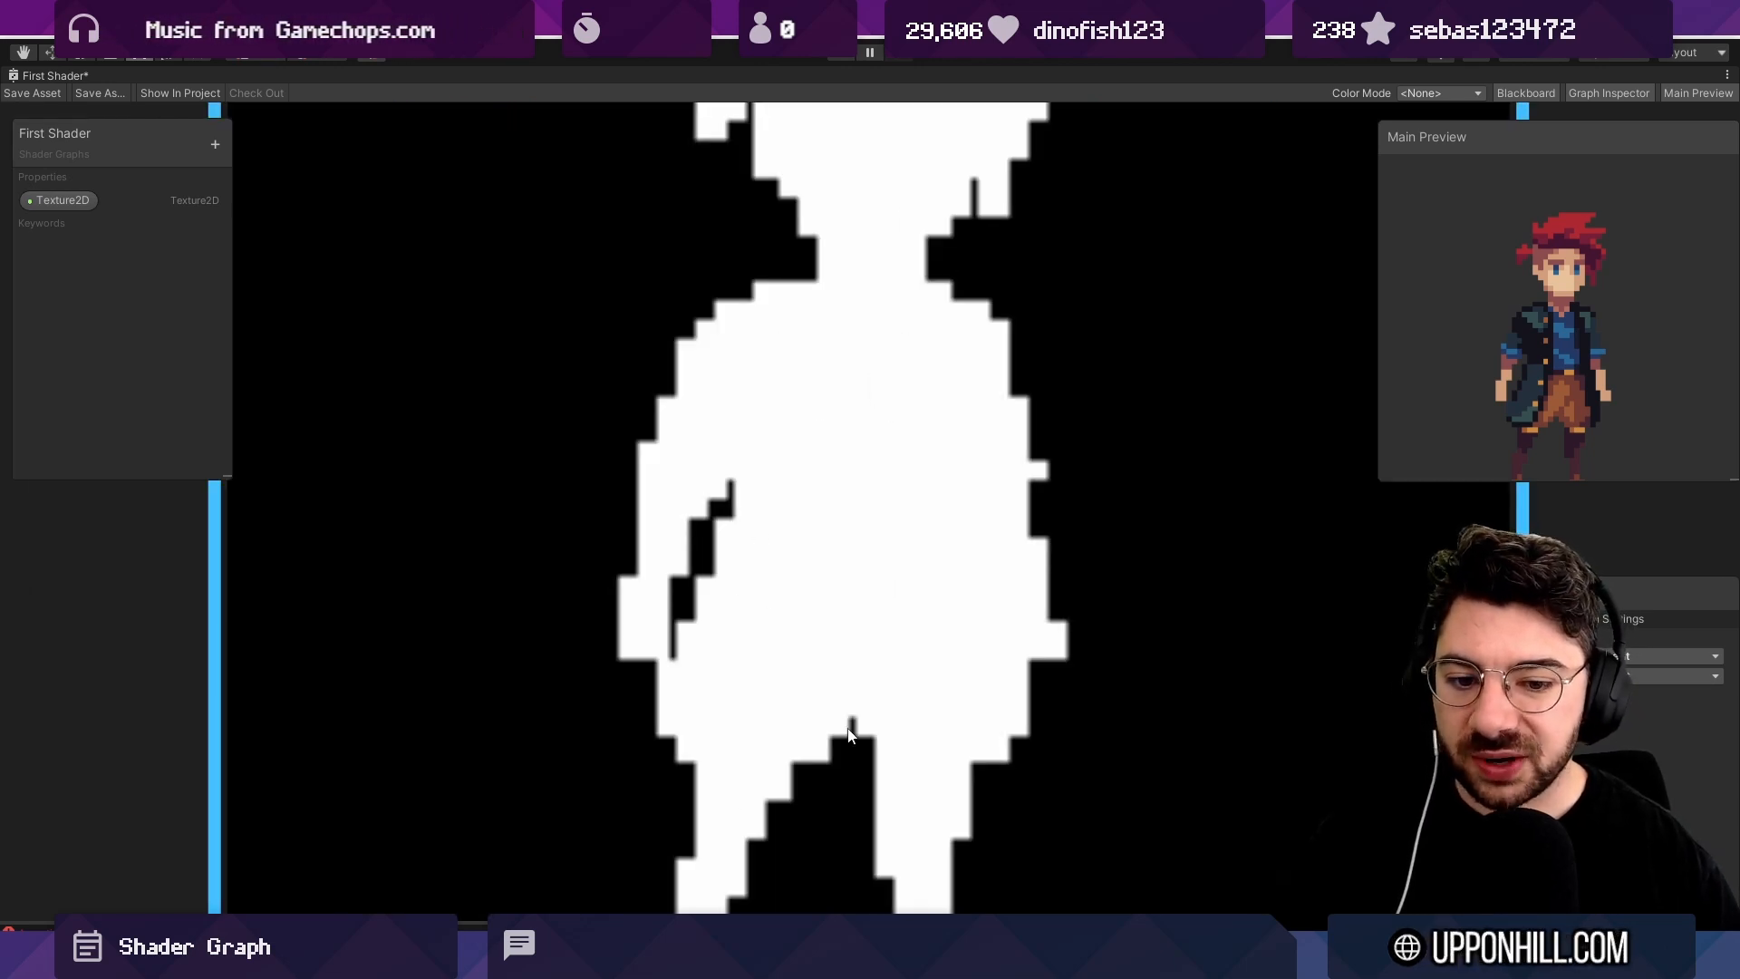
{"action": "scroll", "coordinate": [979, 195], "scroll_direction": "down", "scroll_amount": 5}
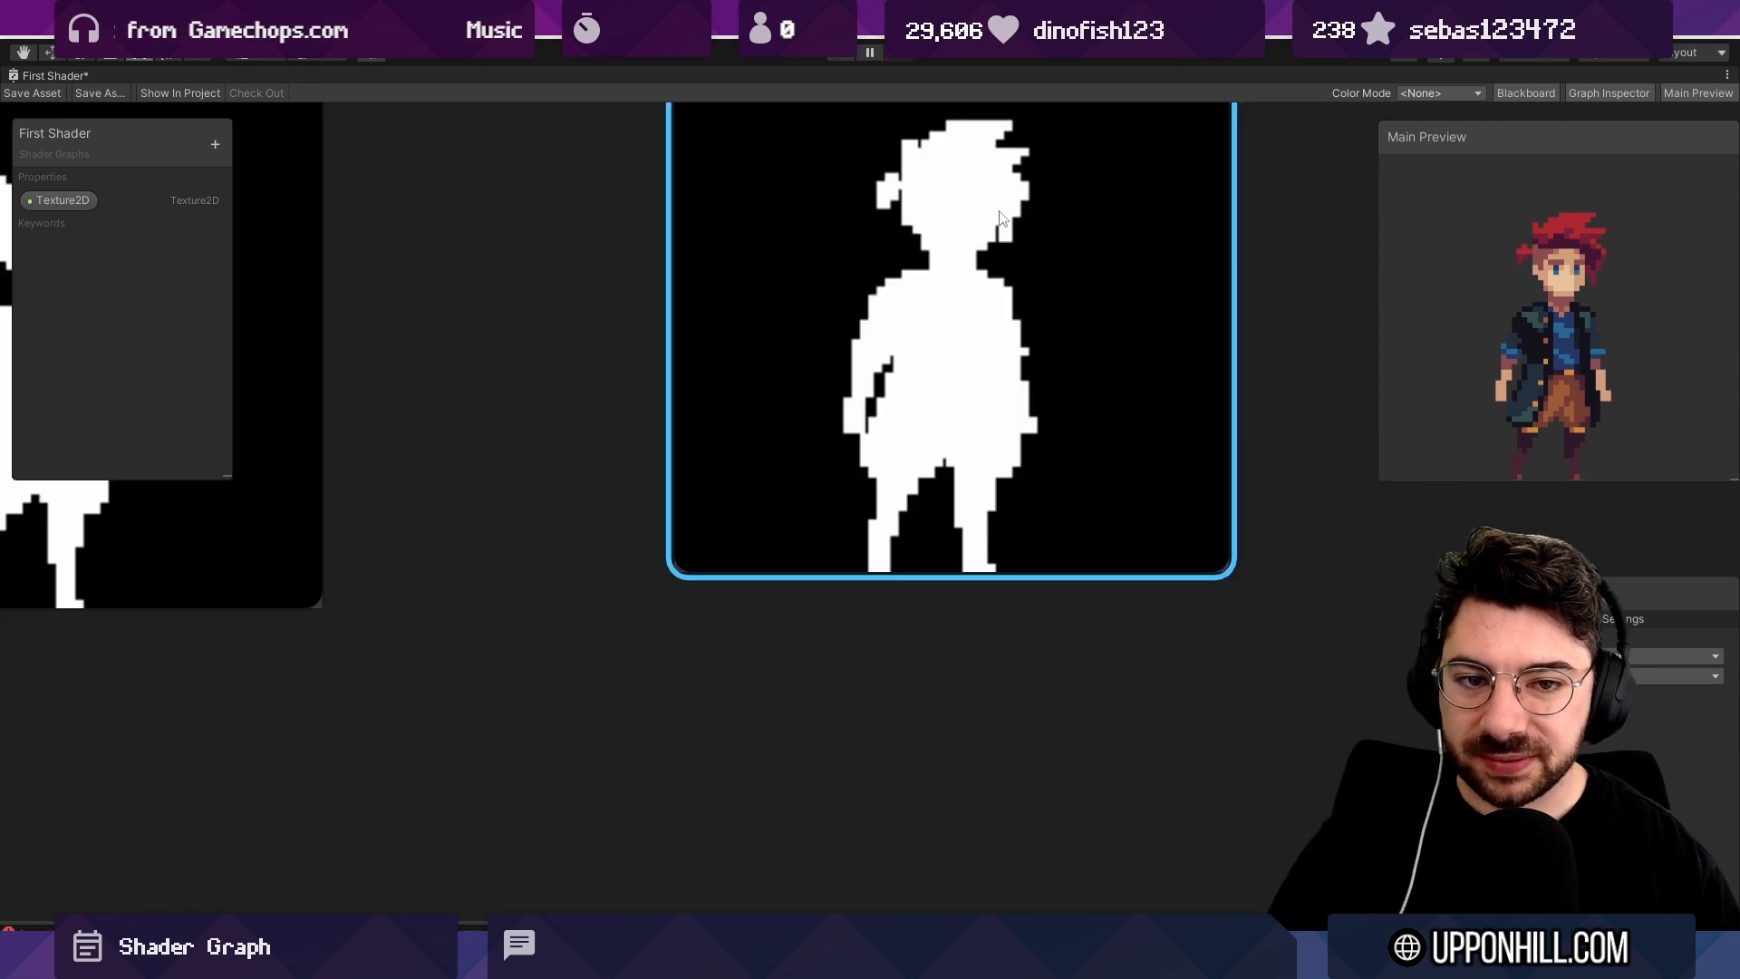
{"action": "scroll", "coordinate": [1035, 429], "scroll_direction": "down", "scroll_amount": 9}
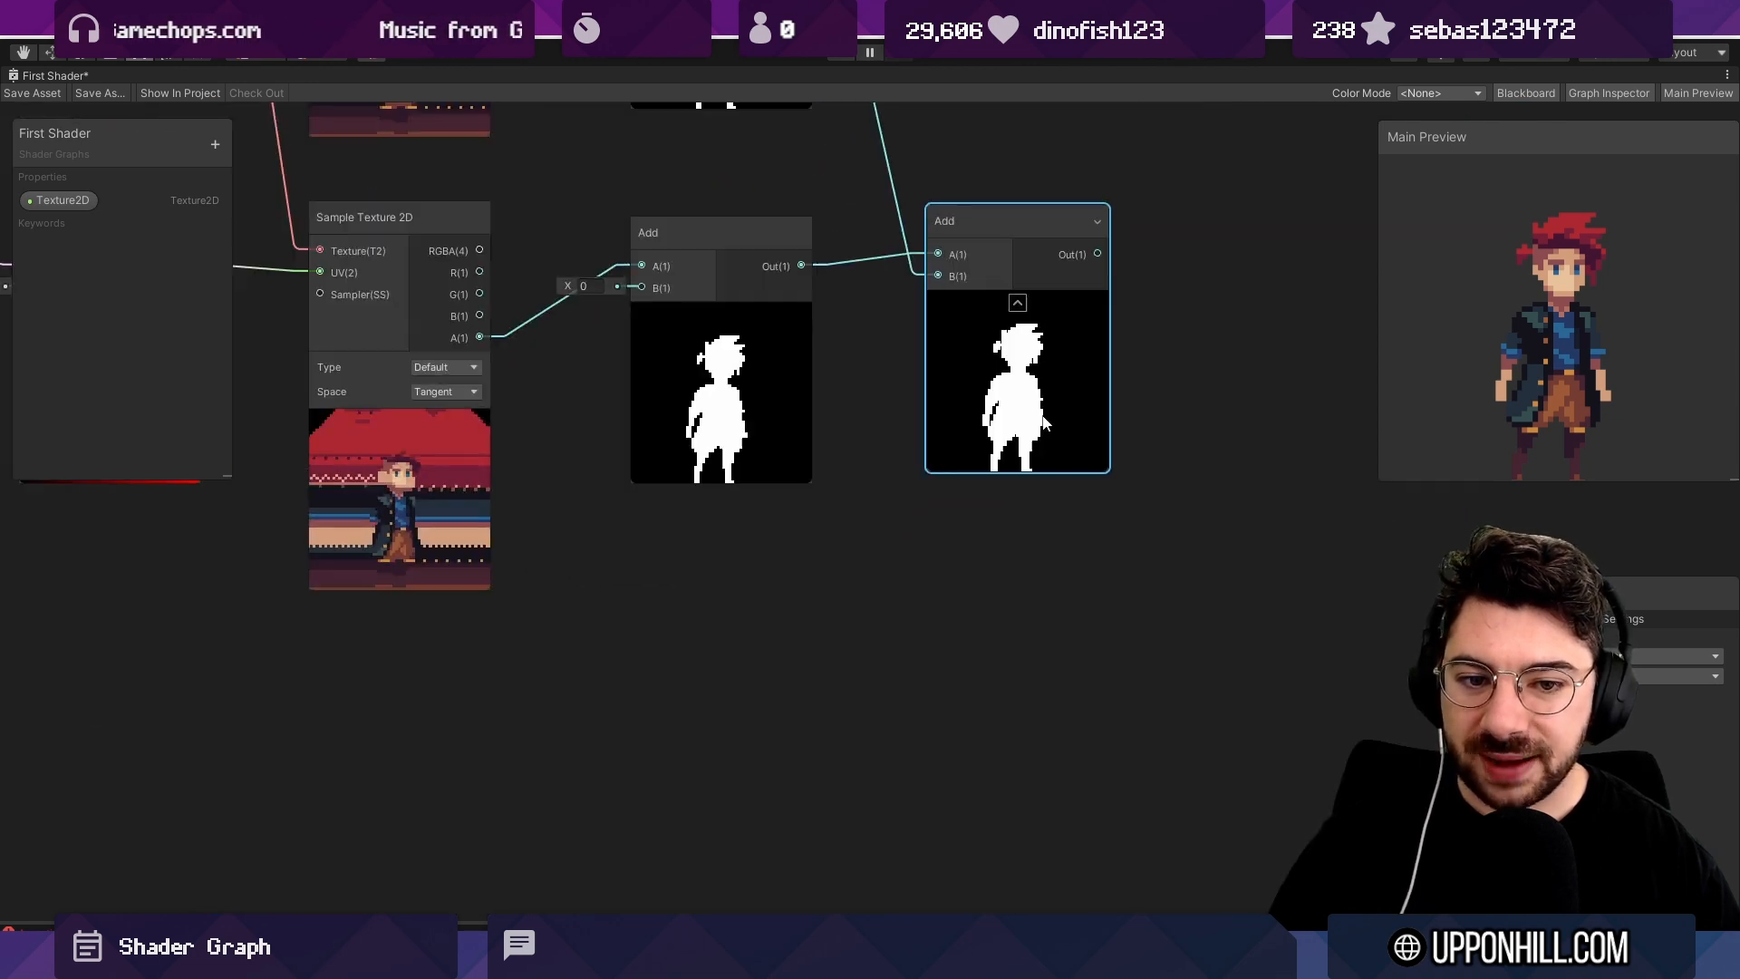
{"action": "middle_click_drag", "start_coordinate": [508, 372], "coordinate": [1015, 412]}
{"action": "scroll", "coordinate": [496, 347], "scroll_direction": "up", "scroll_amount": 10}
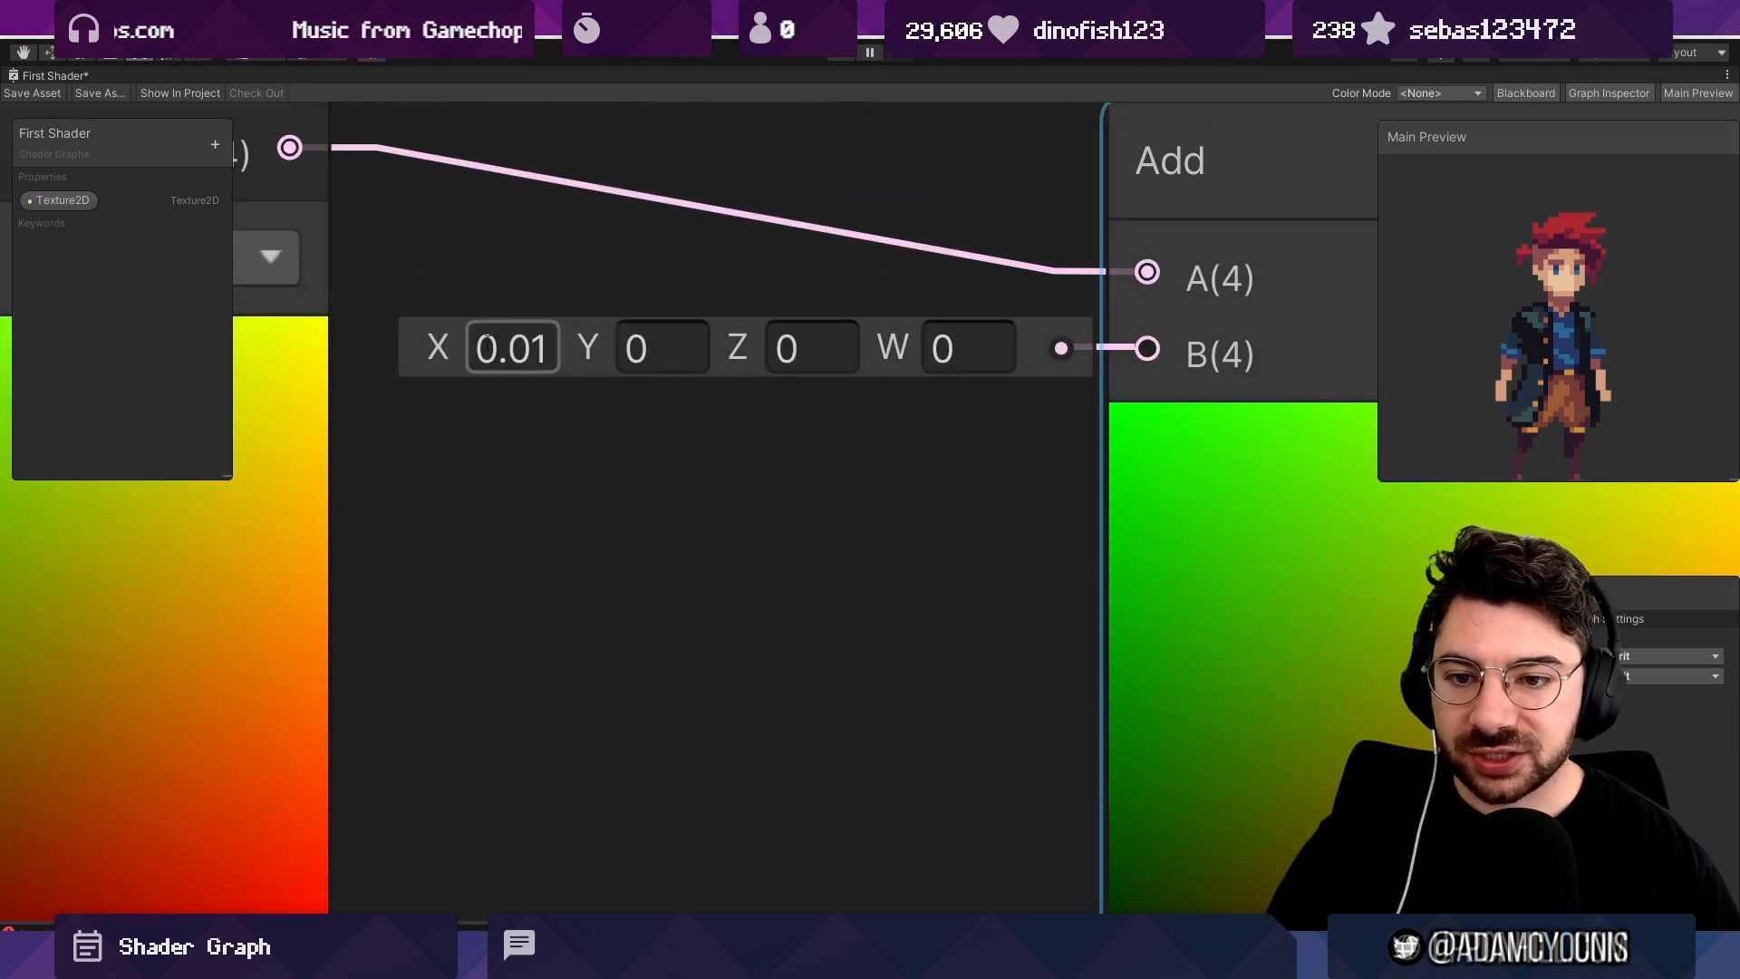
{"action": "left_click", "coordinate": [480, 347]}
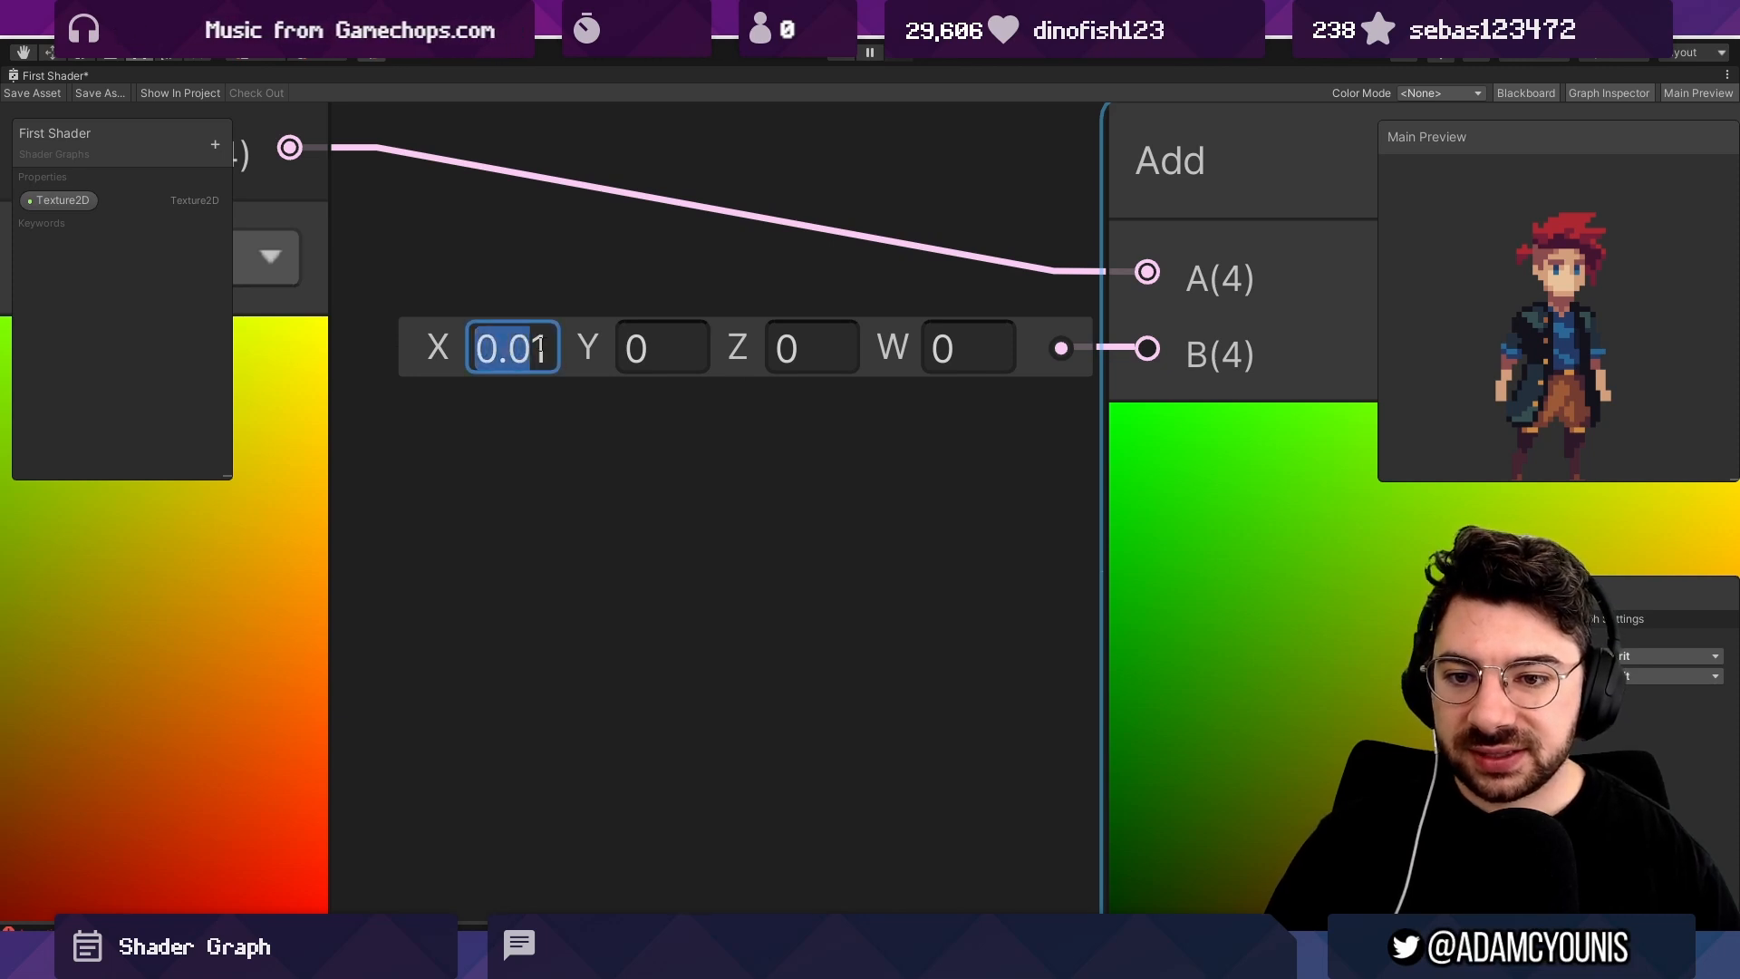
{"action": "scroll", "coordinate": [529, 397], "scroll_direction": "down", "scroll_amount": 5}
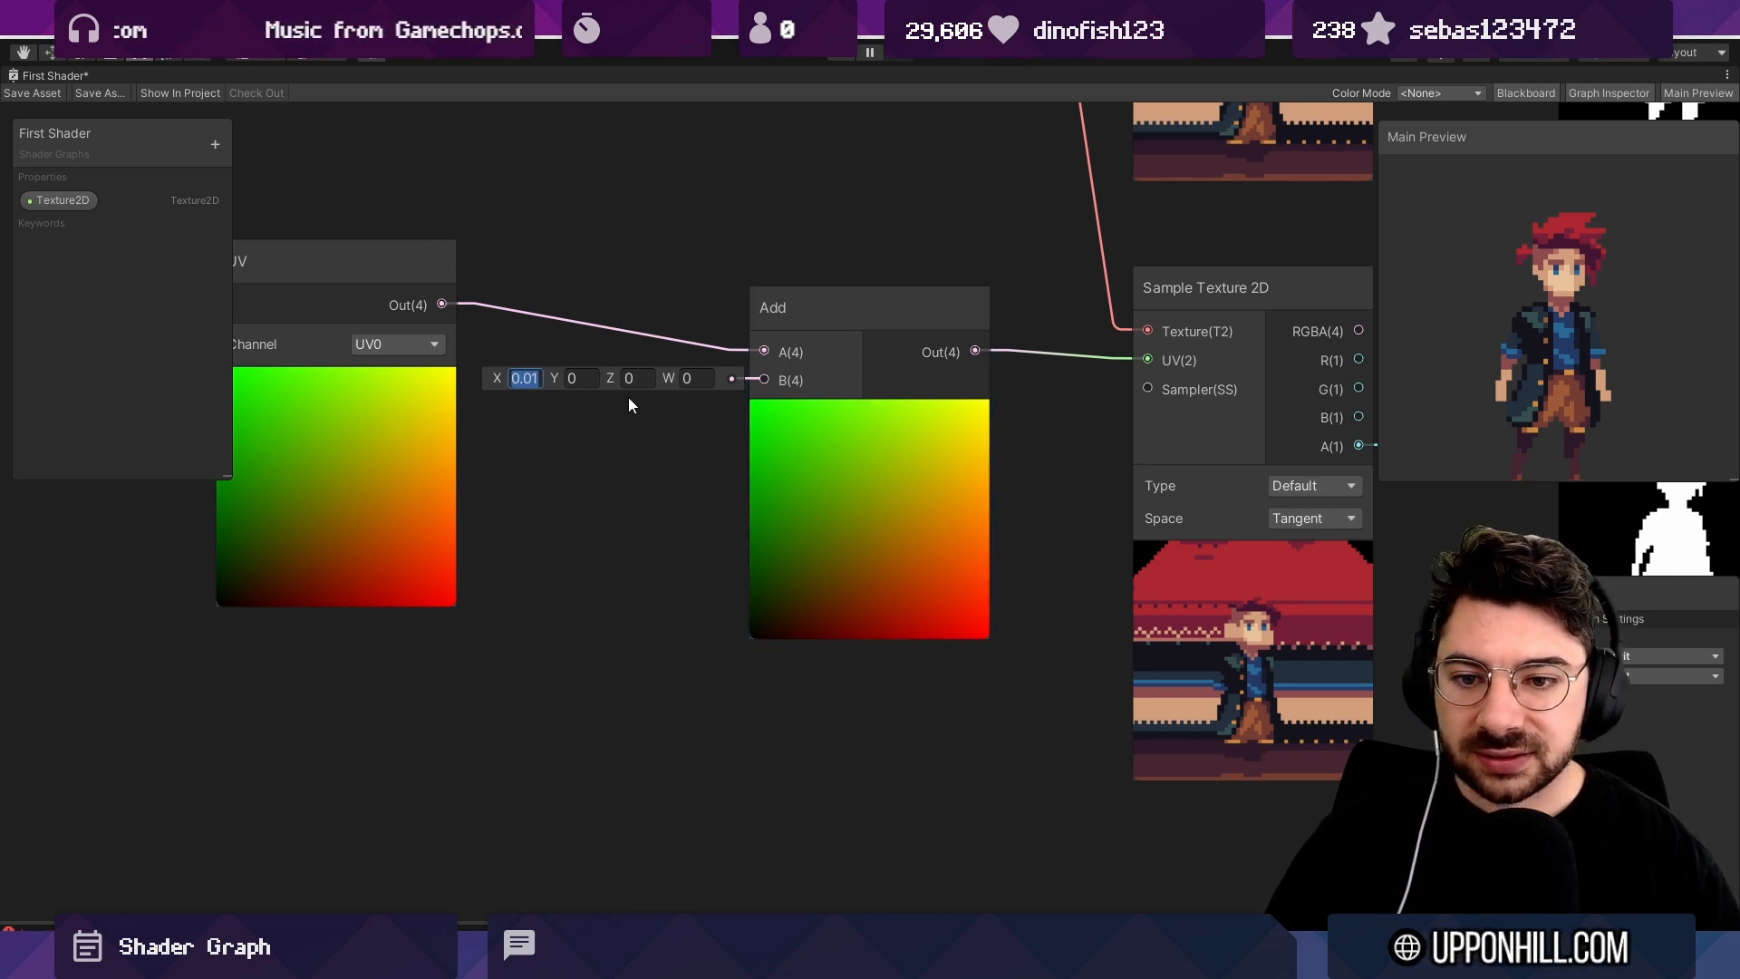
Add a Texel Size node below the lower UV node.
{"action": "scroll", "coordinate": [524, 379], "scroll_direction": "up", "scroll_amount": 5}
{"action": "left_click", "coordinate": [545, 373]}
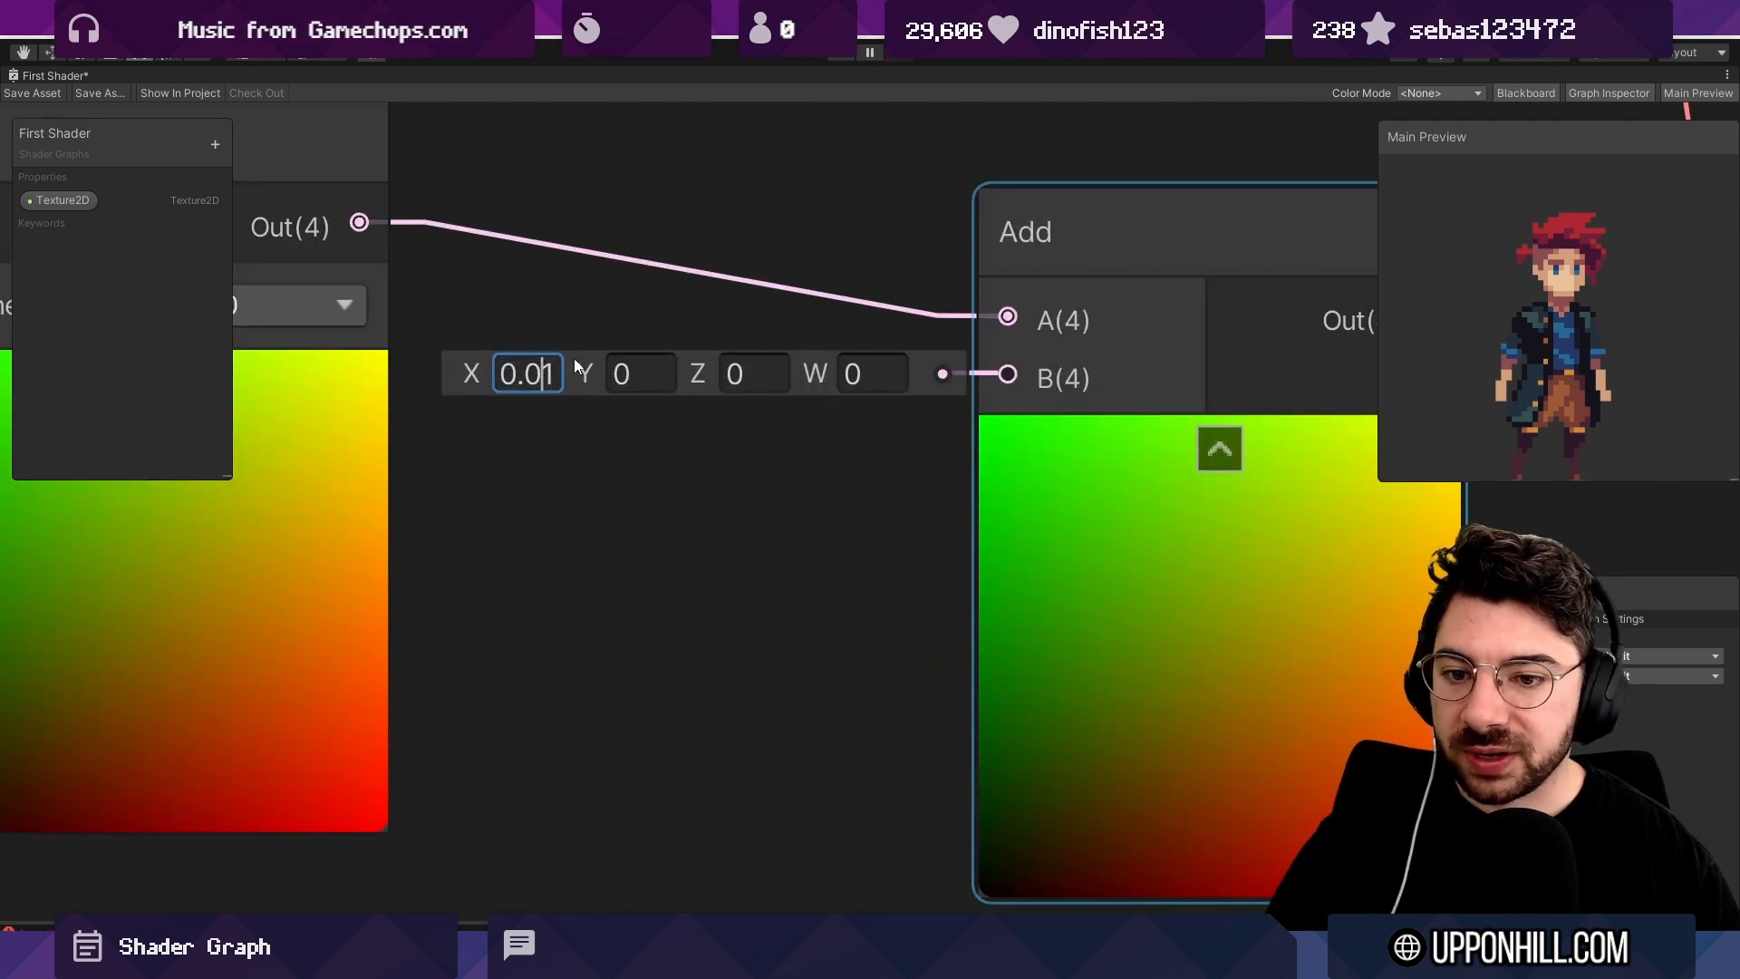
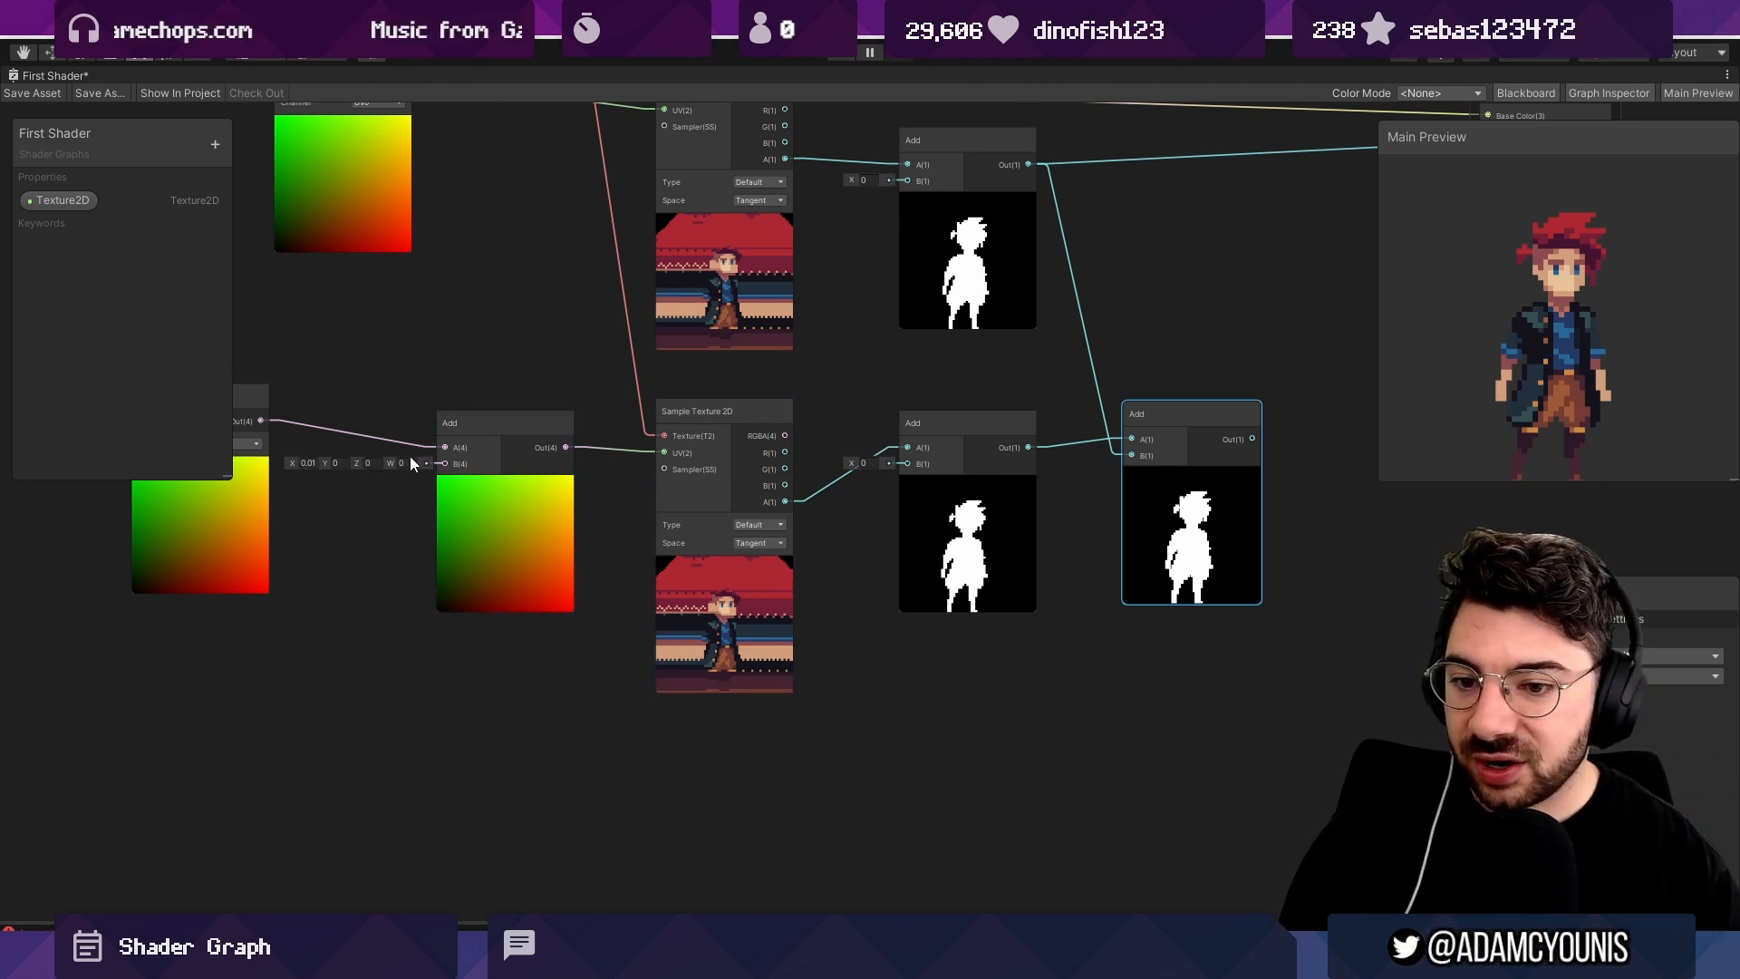
{"action": "middle_click_drag", "start_coordinate": [366, 498], "coordinate": [502, 478]}
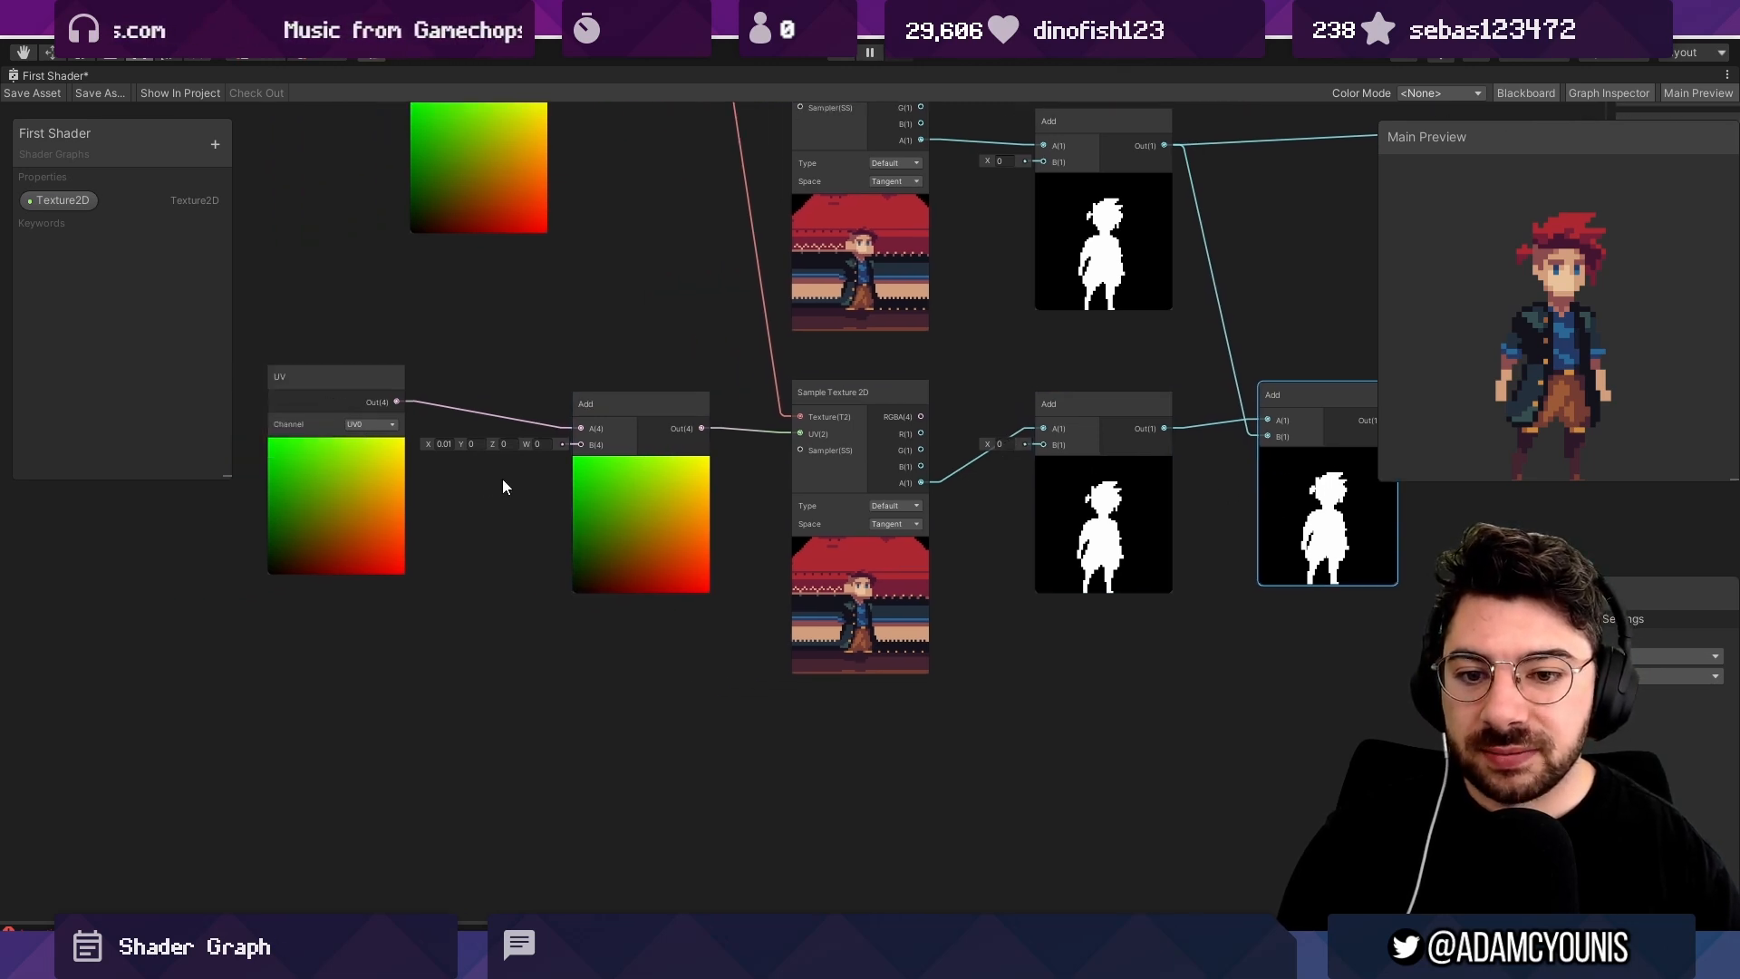
{"action": "middle_click_drag", "start_coordinate": [429, 552], "coordinate": [548, 509]}
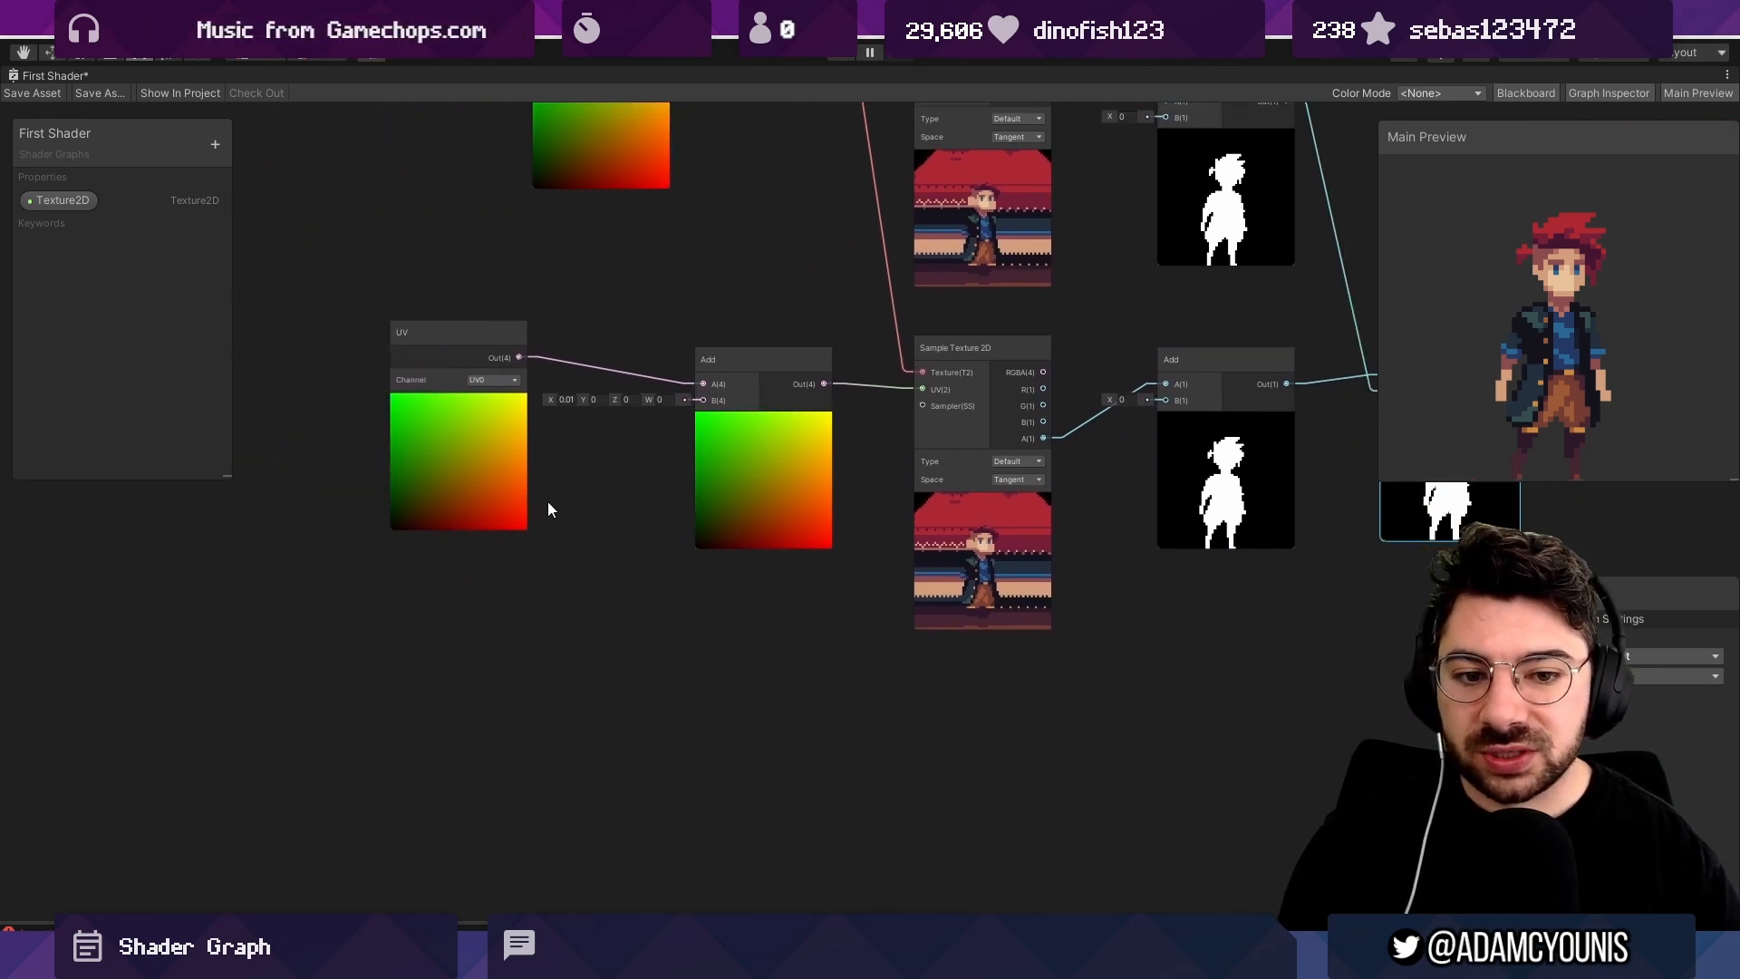
{"action": "key", "text": "space"}
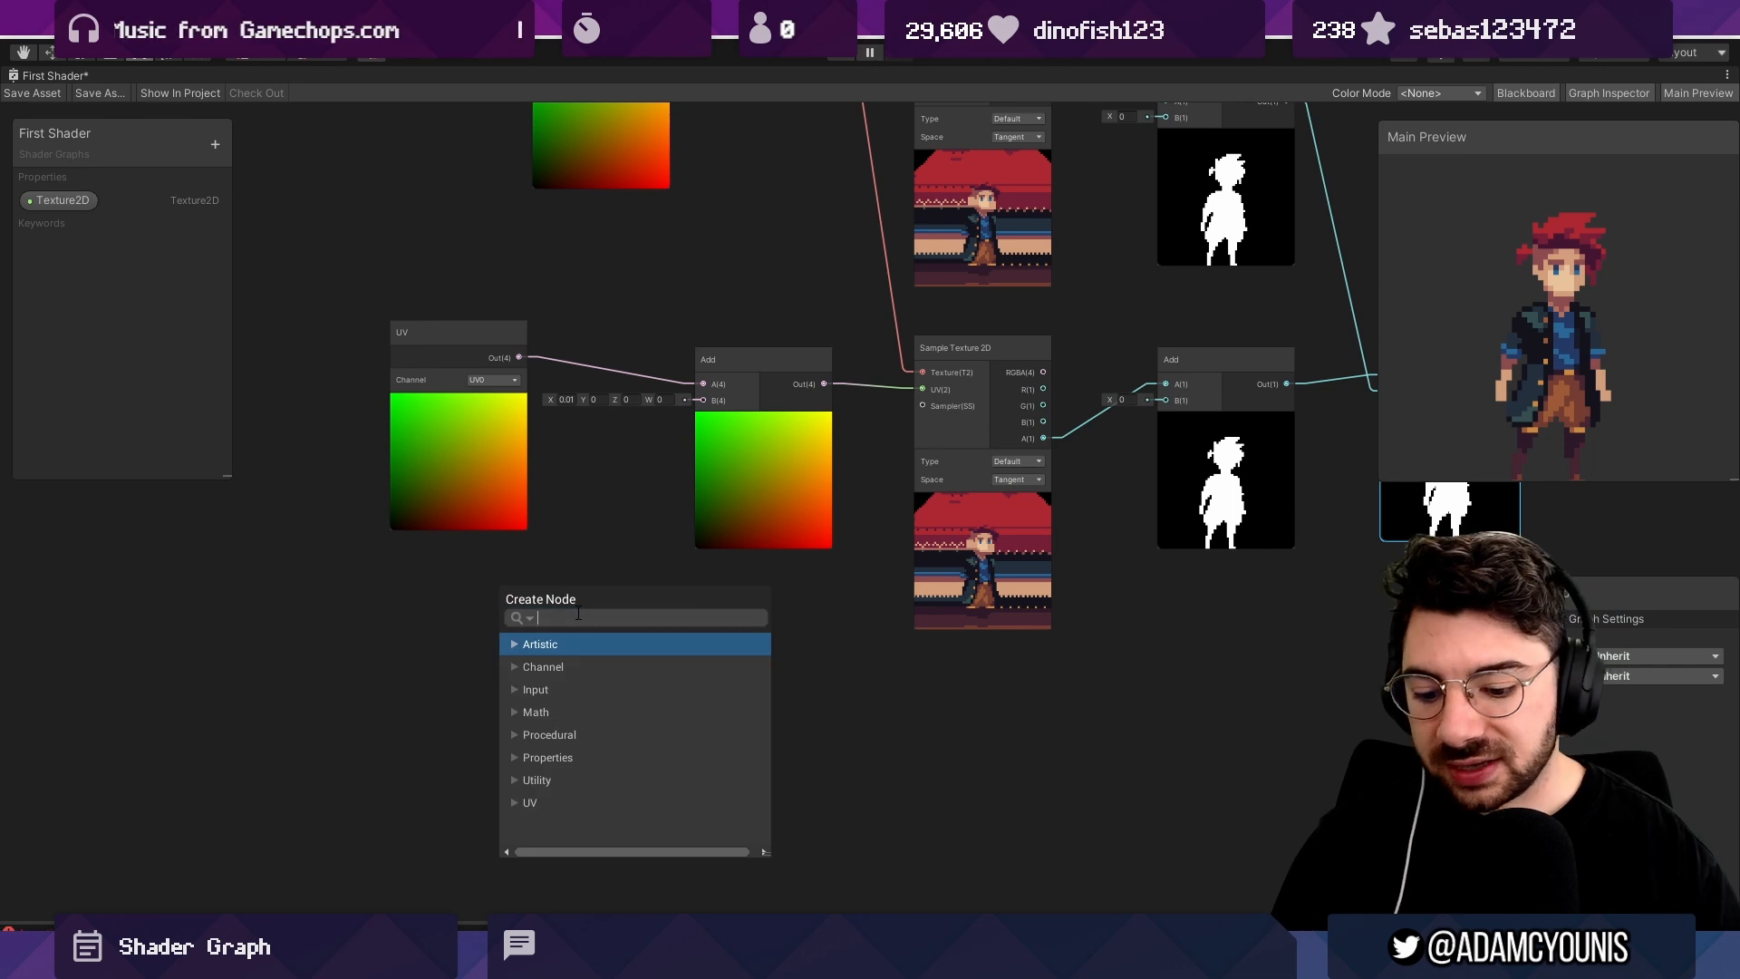
{"action": "type", "text": "texel"}
{"action": "key", "text": "Return"}
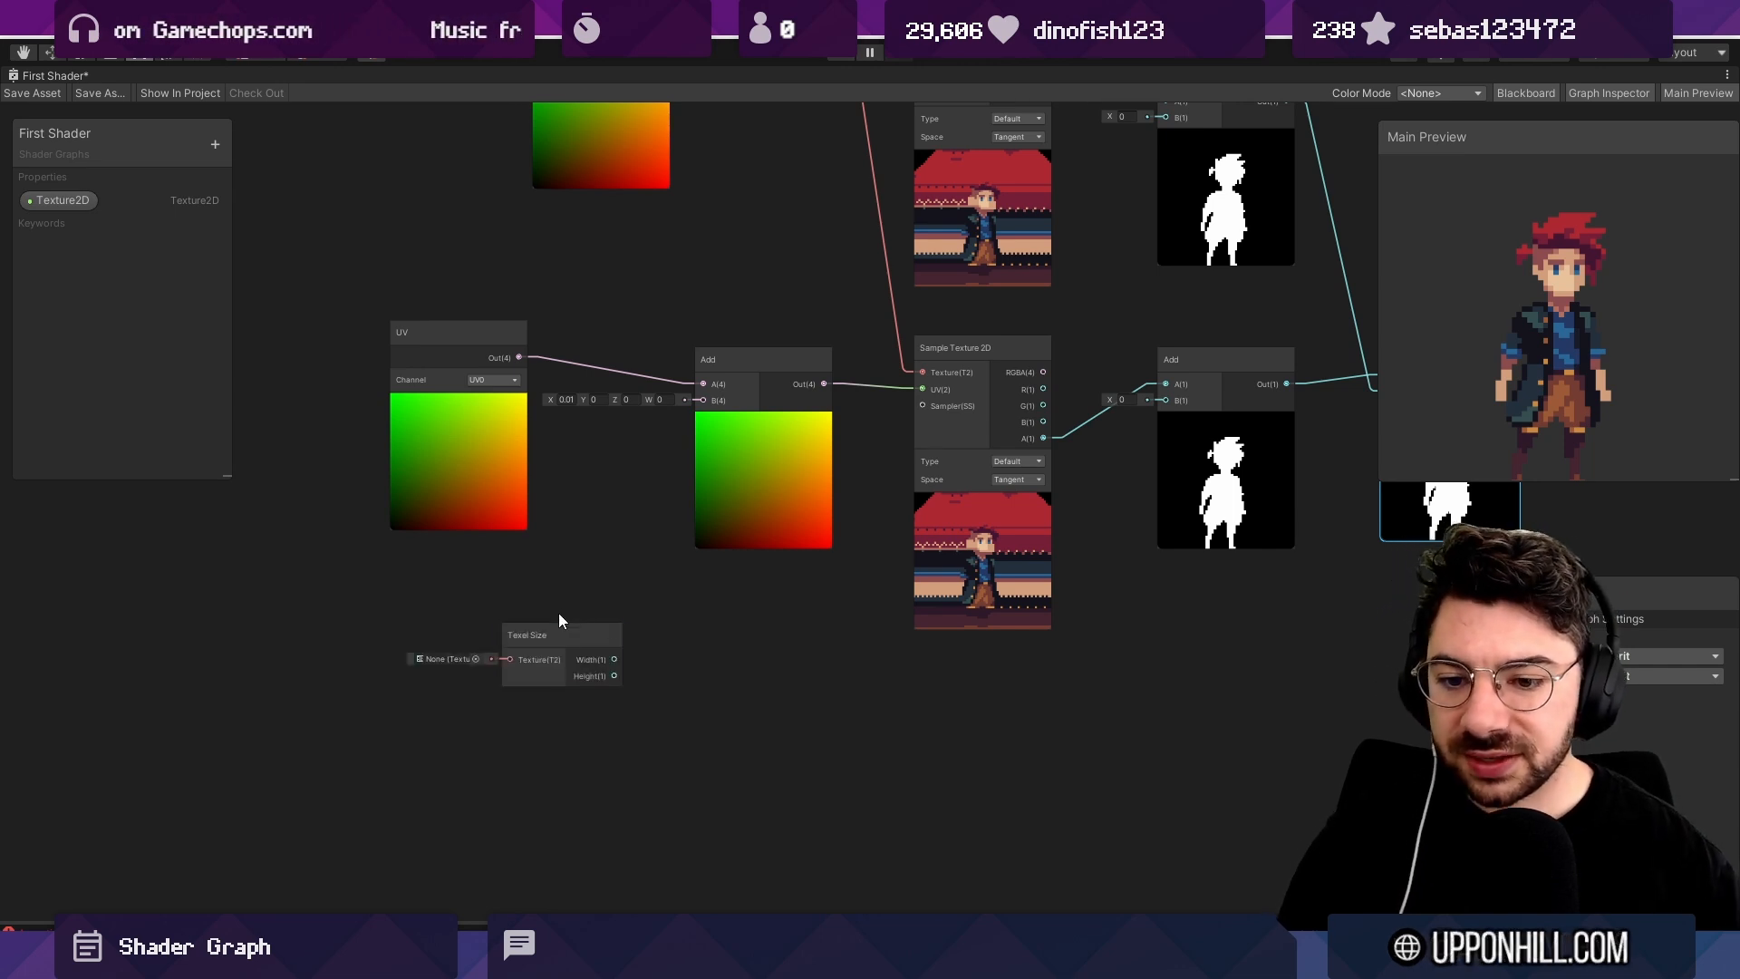
Reposition the Texel Size node and connect the Texture2D property to its Texture input.
{"action": "scroll", "coordinate": [558, 613], "scroll_direction": "up", "scroll_amount": 5}
{"action": "left_click_drag", "start_coordinate": [502, 623], "coordinate": [532, 520]}
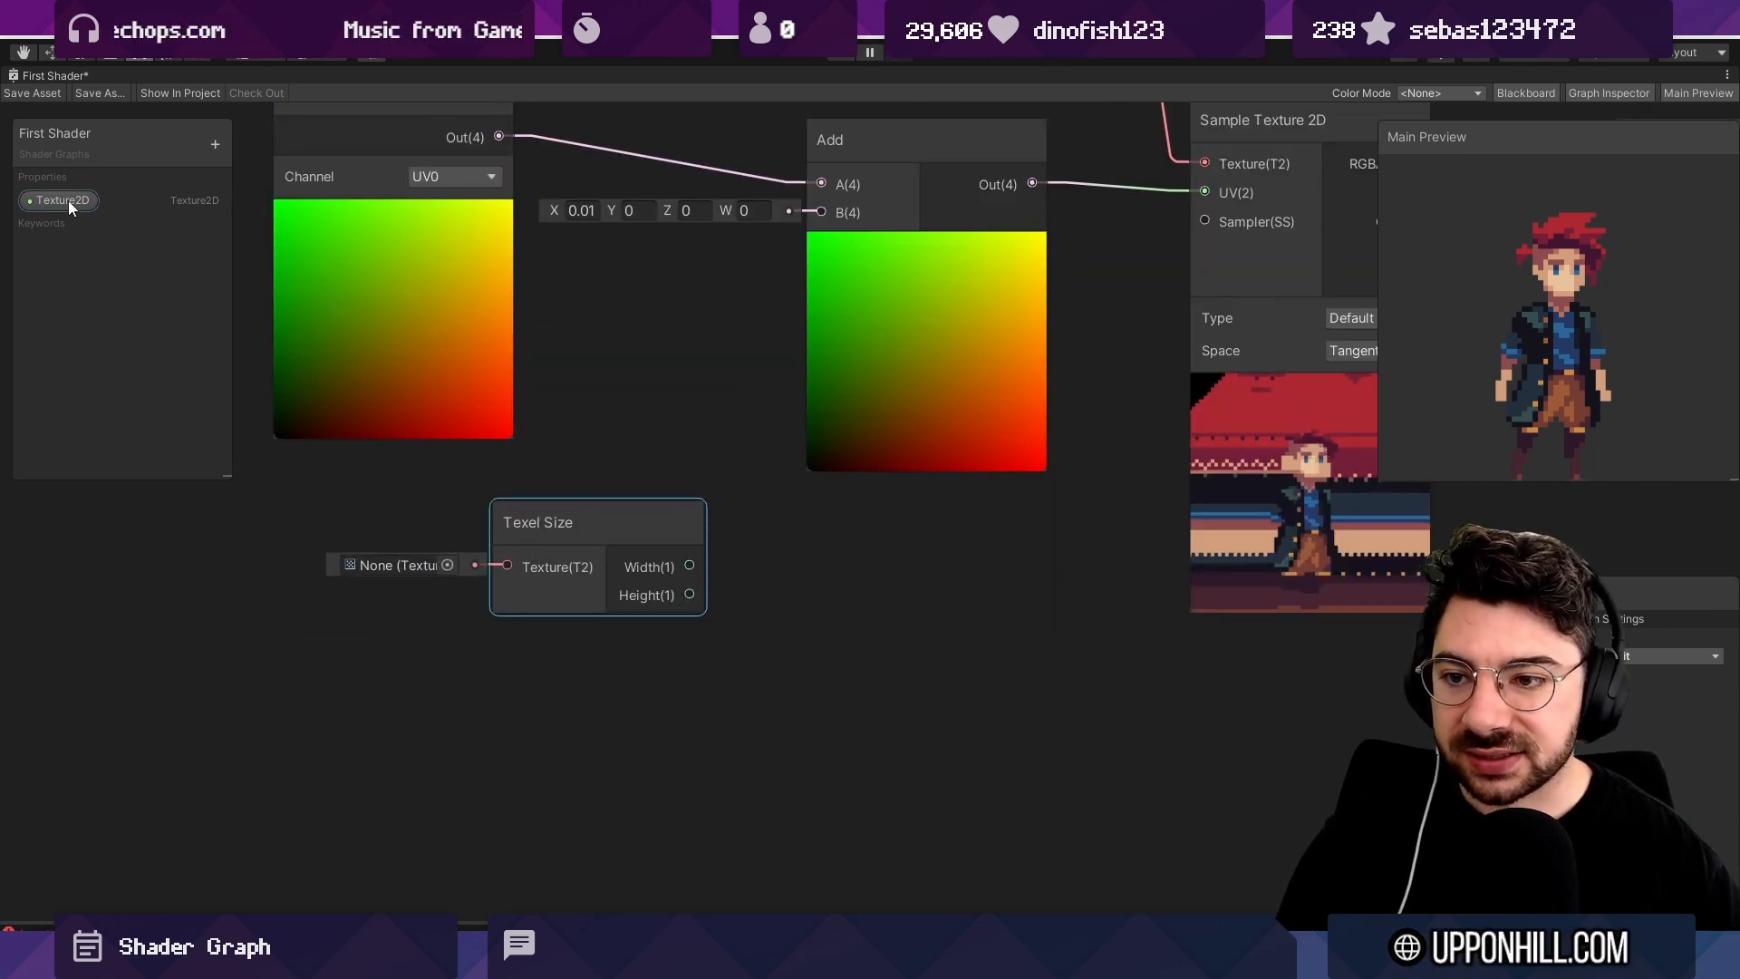
{"action": "left_click_drag", "start_coordinate": [68, 199], "coordinate": [504, 602]}
{"action": "scroll", "coordinate": [534, 600], "scroll_direction": "down", "scroll_amount": 3}
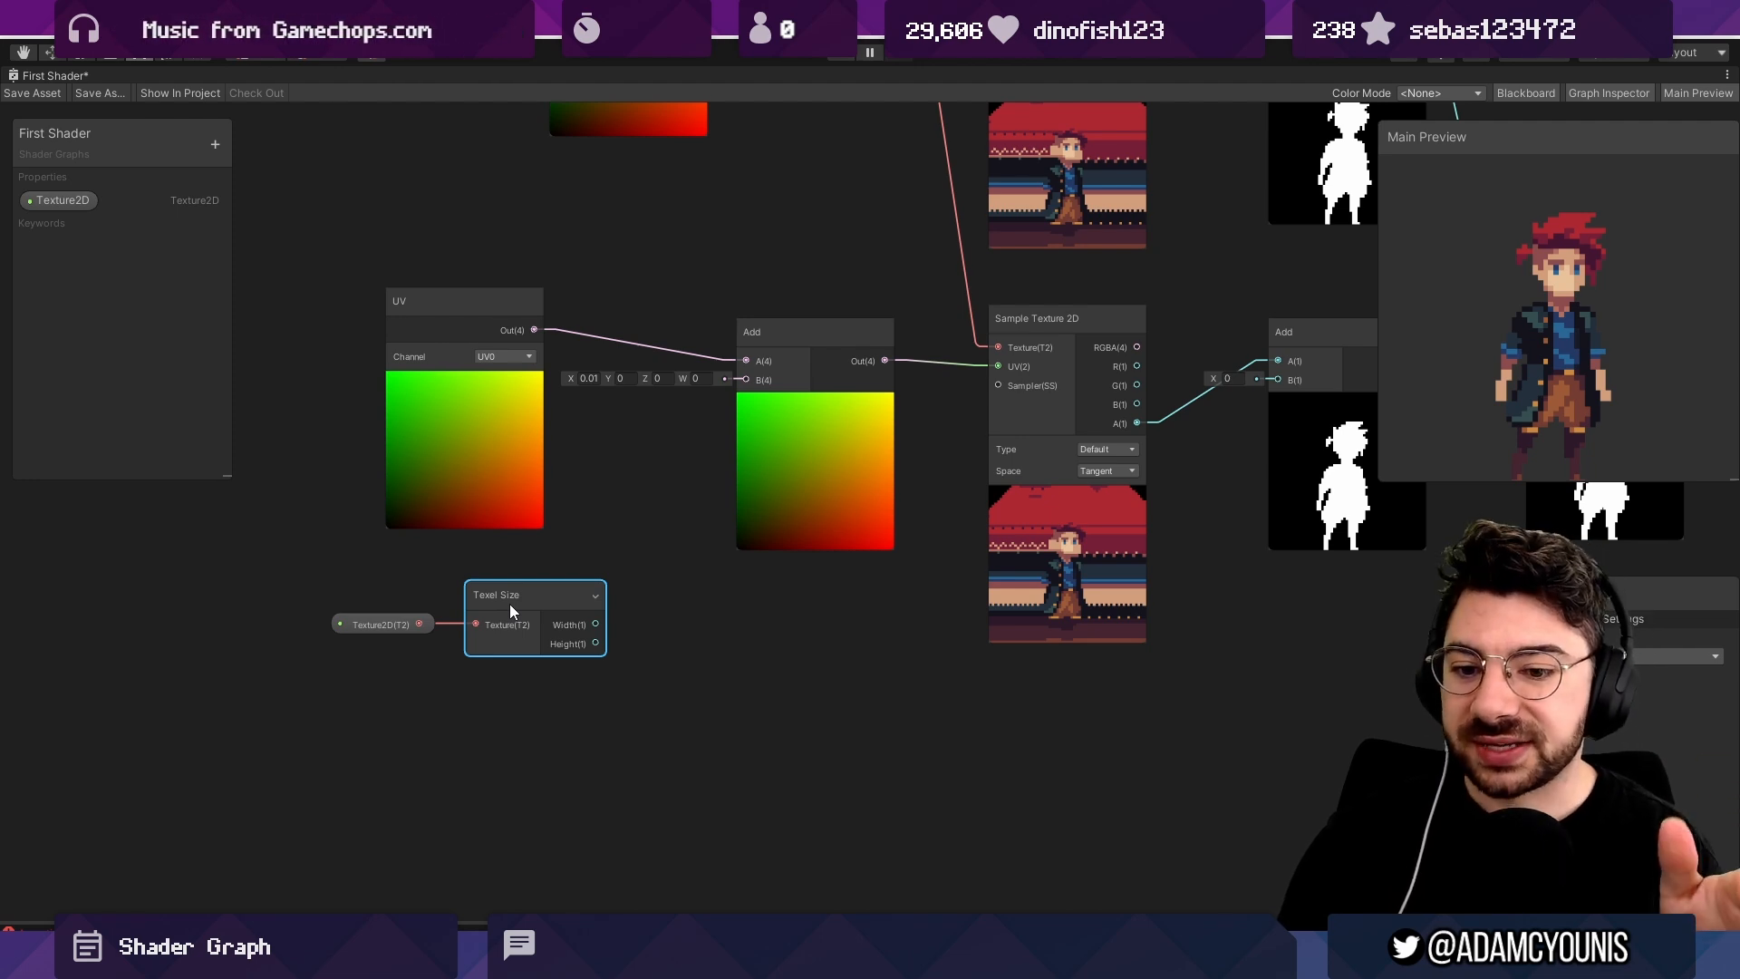
Add a Vector 4 node and connect its output to the B input of the Add node after the lower UV.
{"action": "scroll", "coordinate": [578, 580], "scroll_direction": "up", "scroll_amount": 5}
{"action": "scroll", "coordinate": [583, 673], "scroll_direction": "down", "scroll_amount": 4}
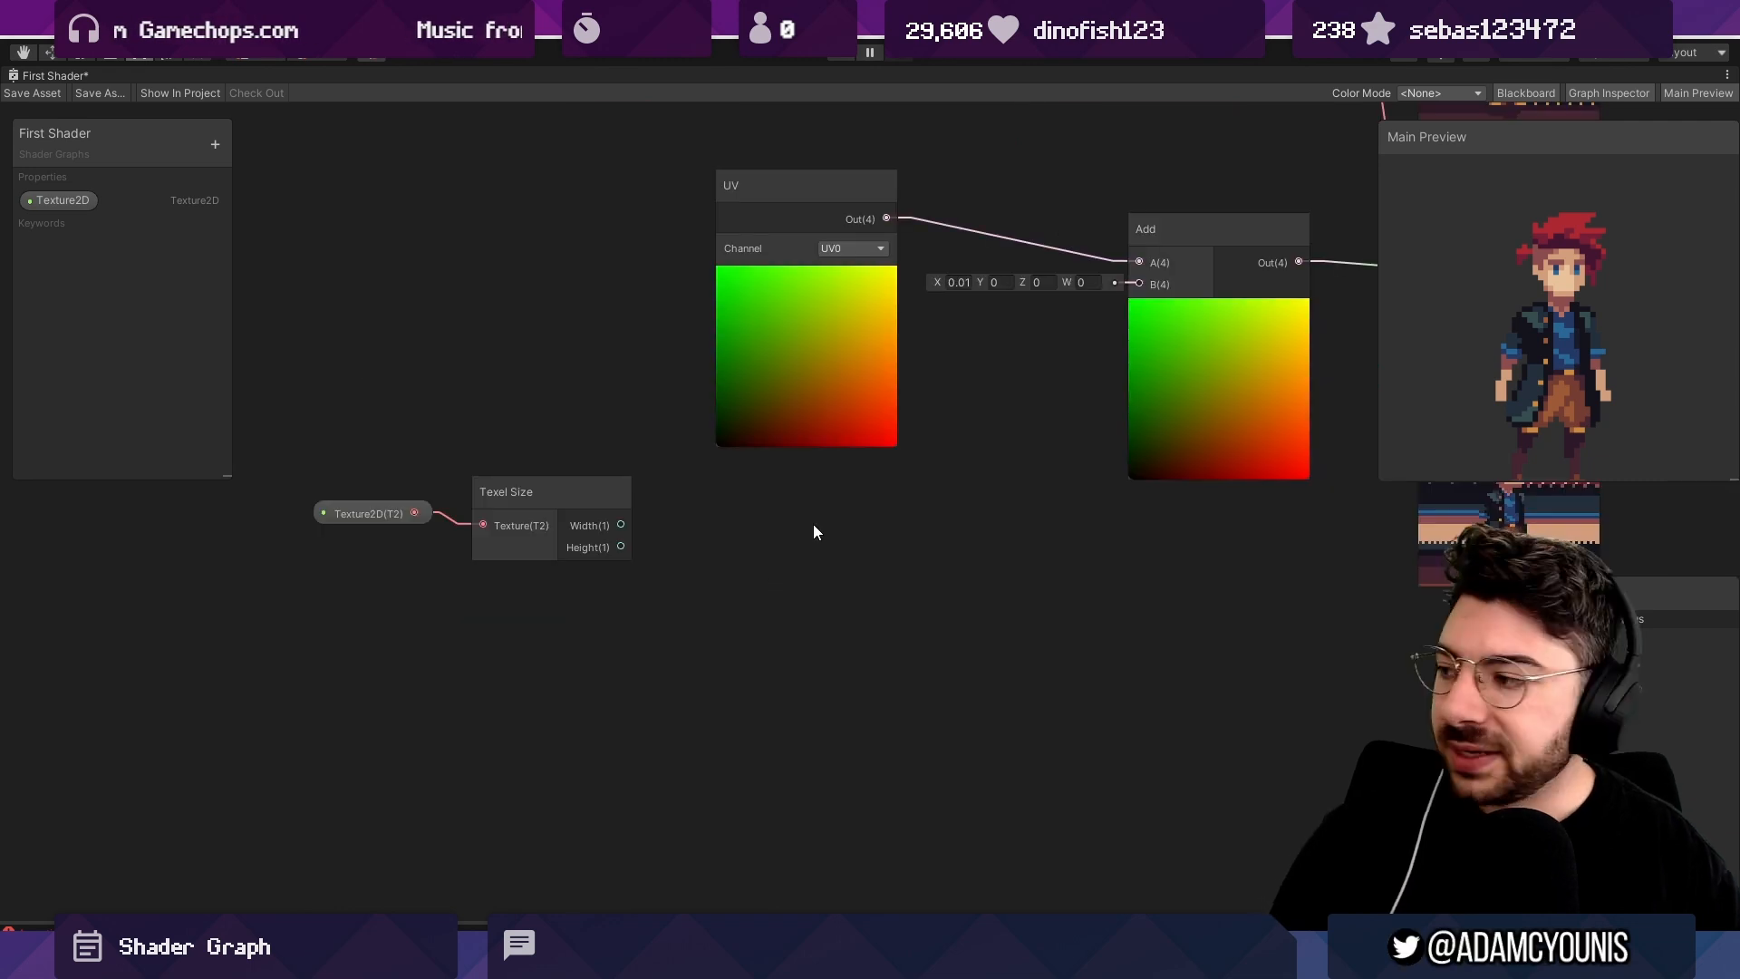
{"action": "right_click", "coordinate": [992, 536]}
{"action": "left_click", "coordinate": [1022, 540]}
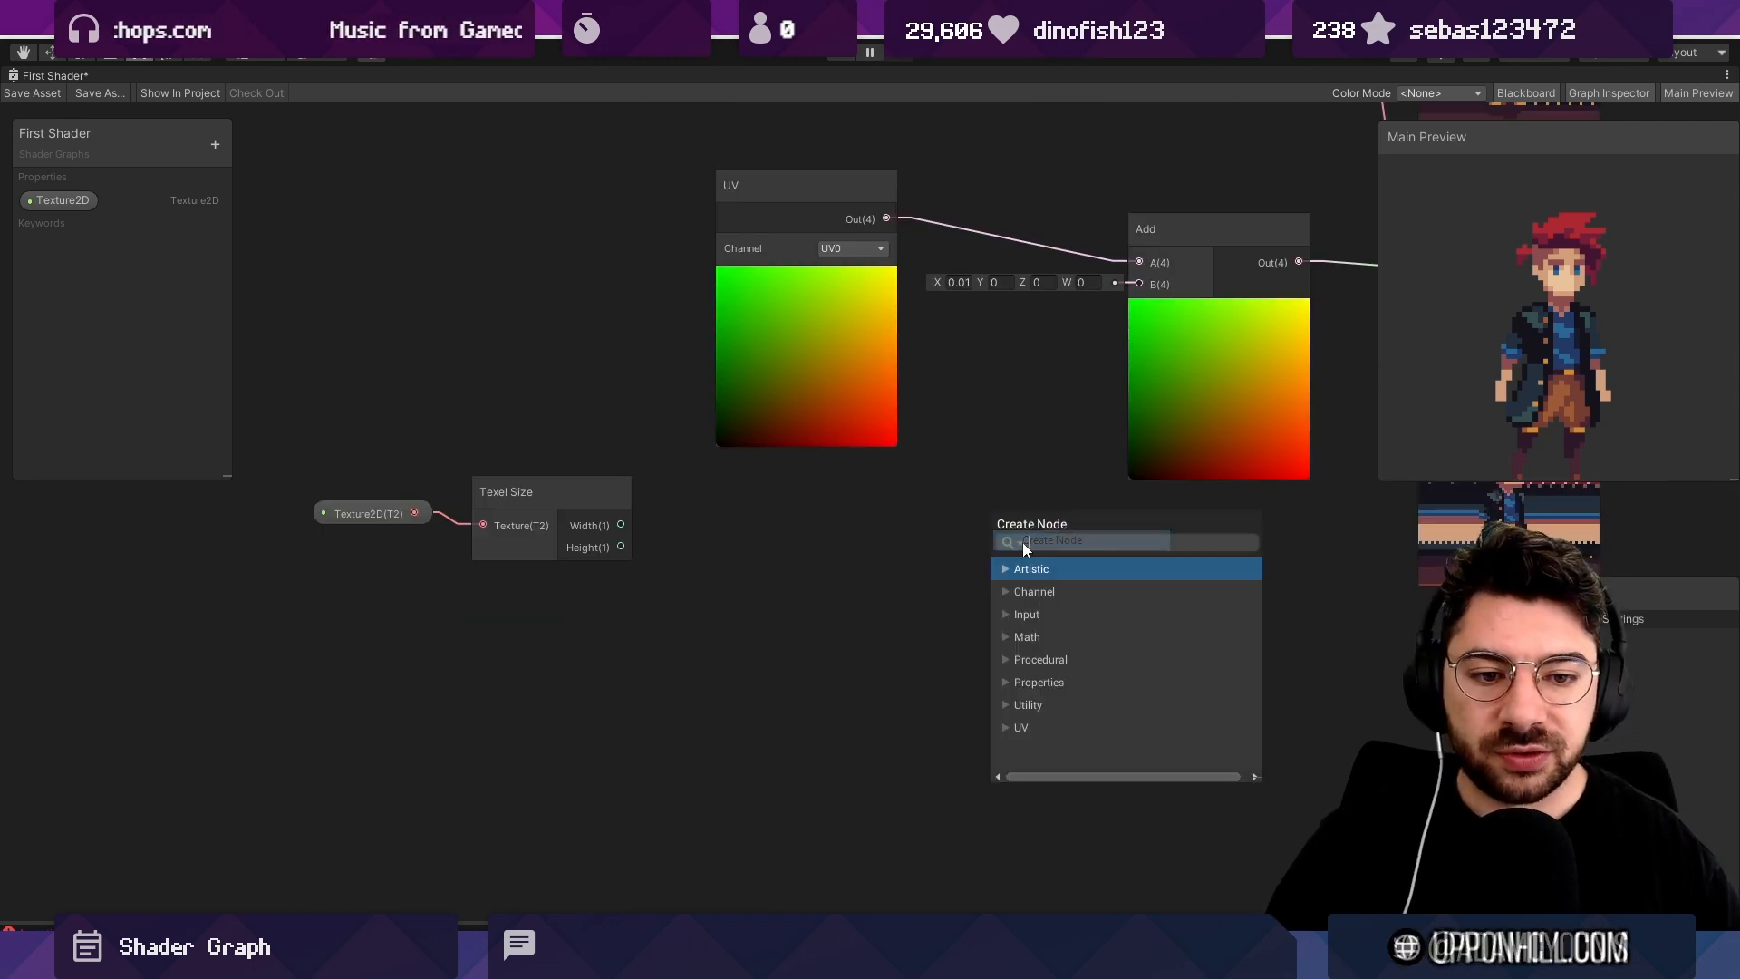
{"action": "type", "text": "vec"}
{"action": "key", "text": "Down"}
{"action": "key", "text": "Down"}
{"action": "key", "text": "Down"}
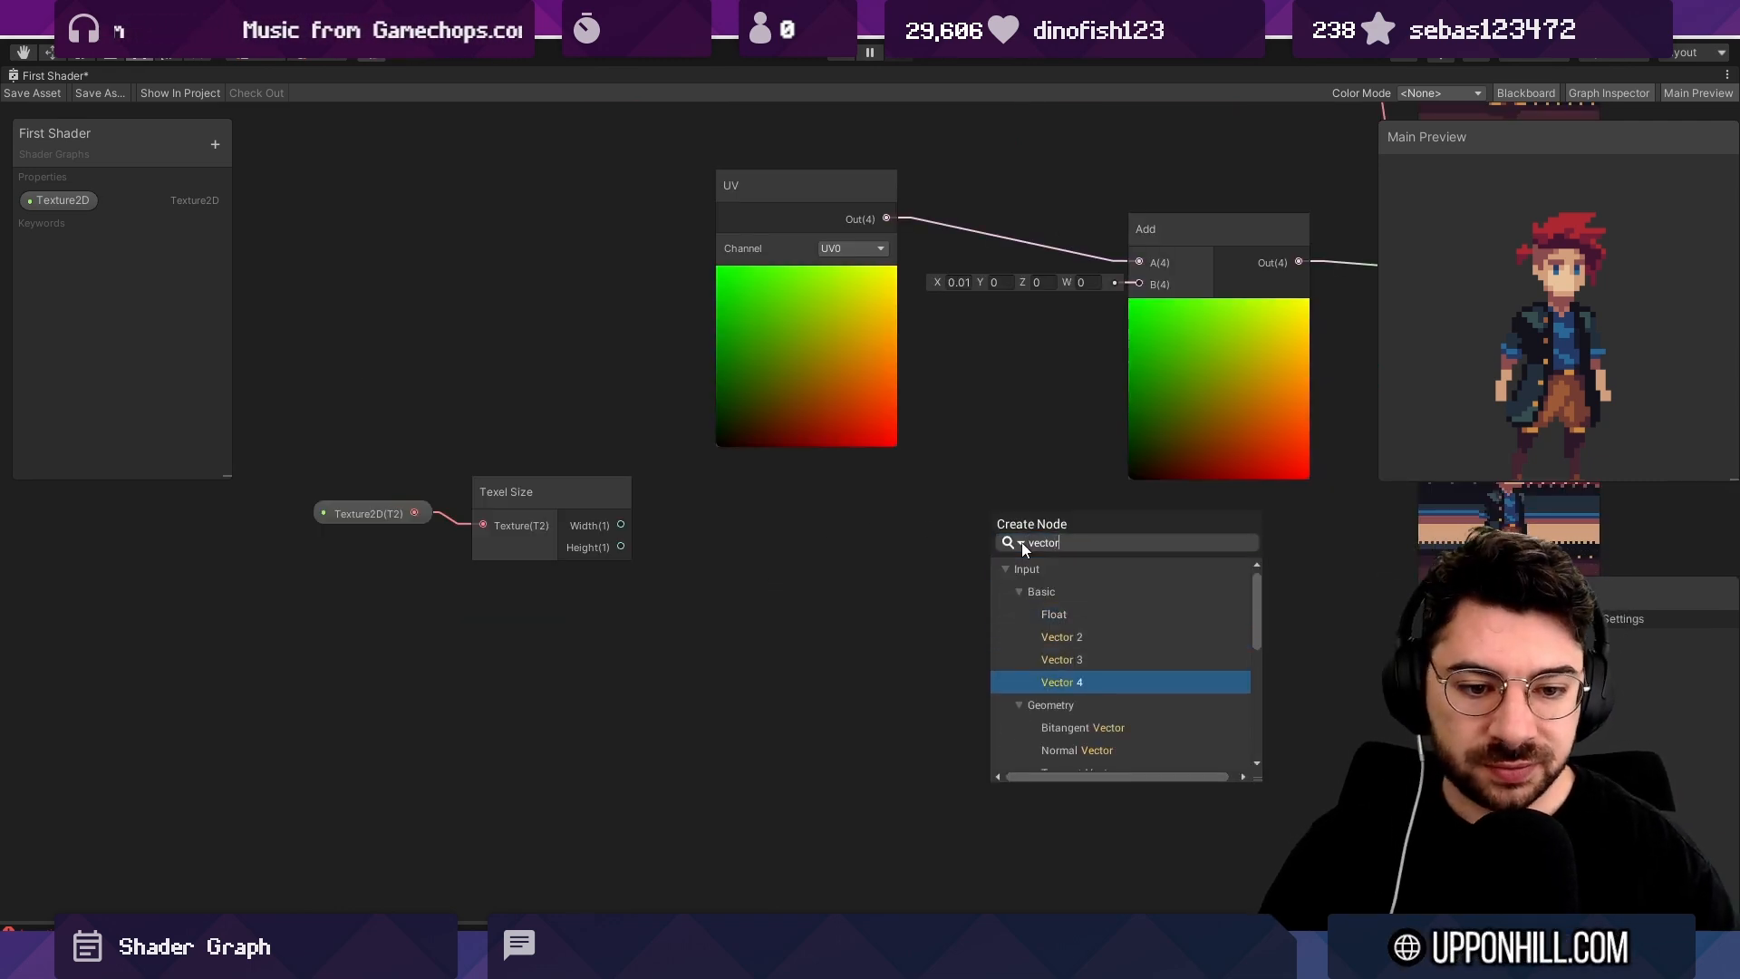
{"action": "key", "text": "Return"}
{"action": "left_click", "coordinate": [1066, 566]}
{"action": "left_click_drag", "start_coordinate": [1065, 566], "coordinate": [1139, 283]}
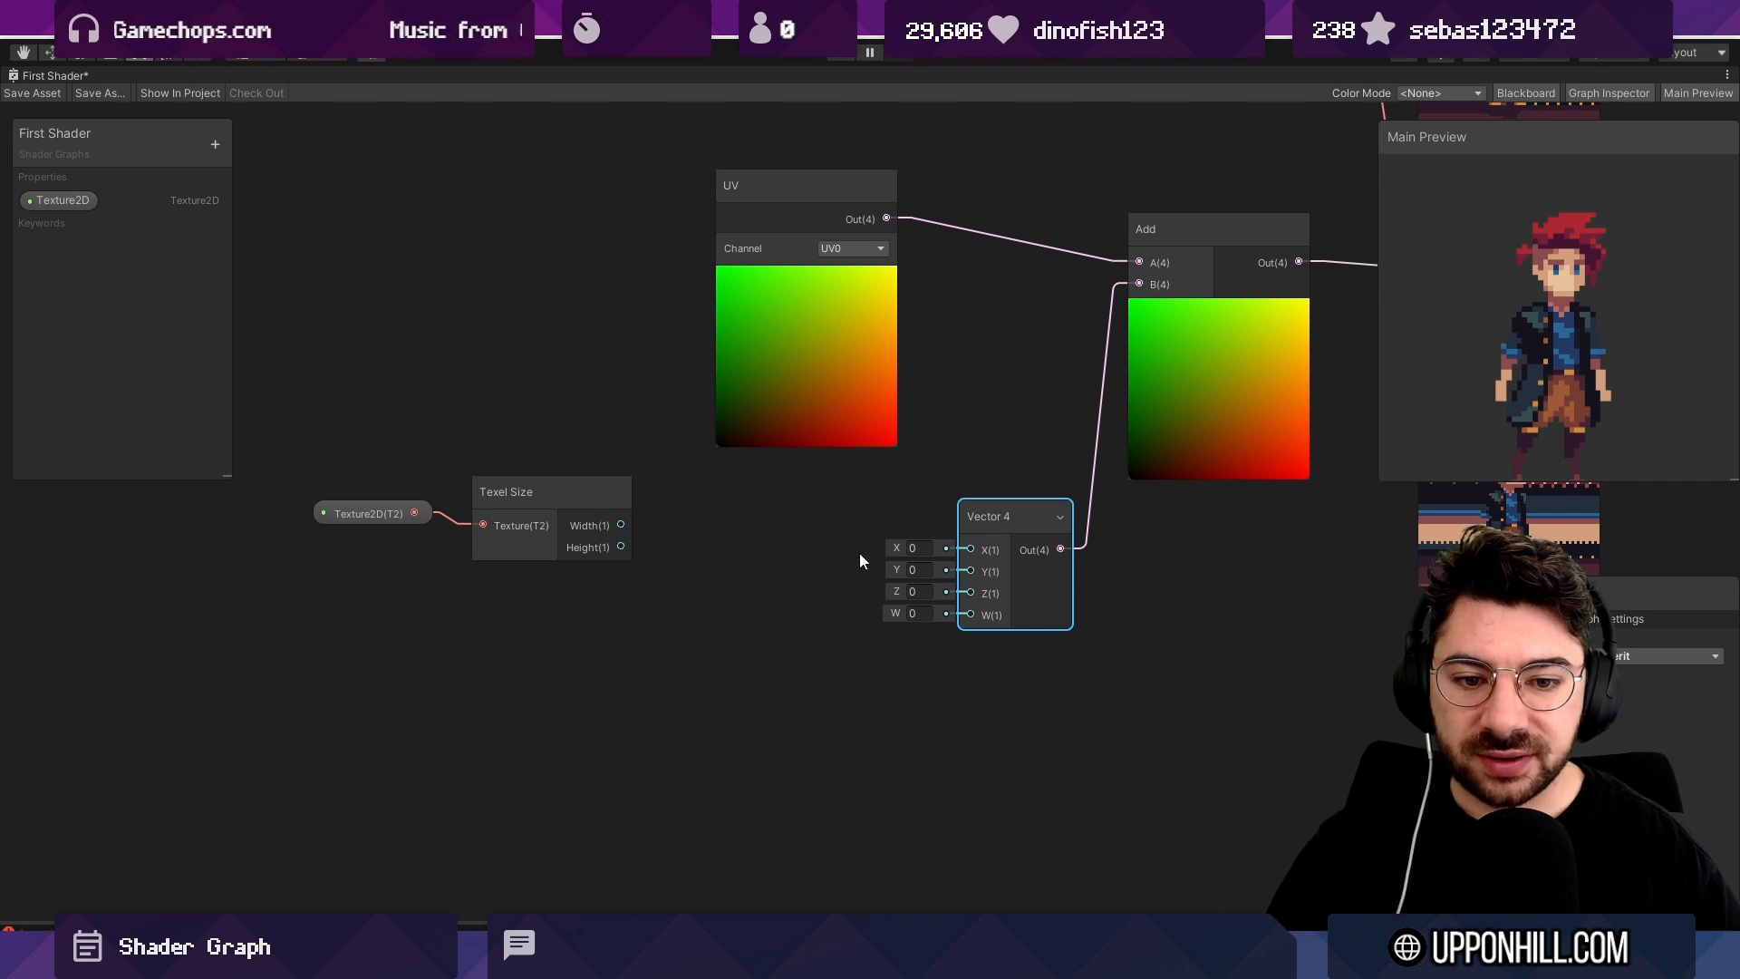
Move the Texture2D and Texel Size nodes farther from Vector 4 and combine Width and Height in a new Vector 2 node.
{"action": "left_click_drag", "start_coordinate": [376, 463], "coordinate": [518, 547]}
{"action": "left_click_drag", "start_coordinate": [528, 500], "coordinate": [362, 525]}
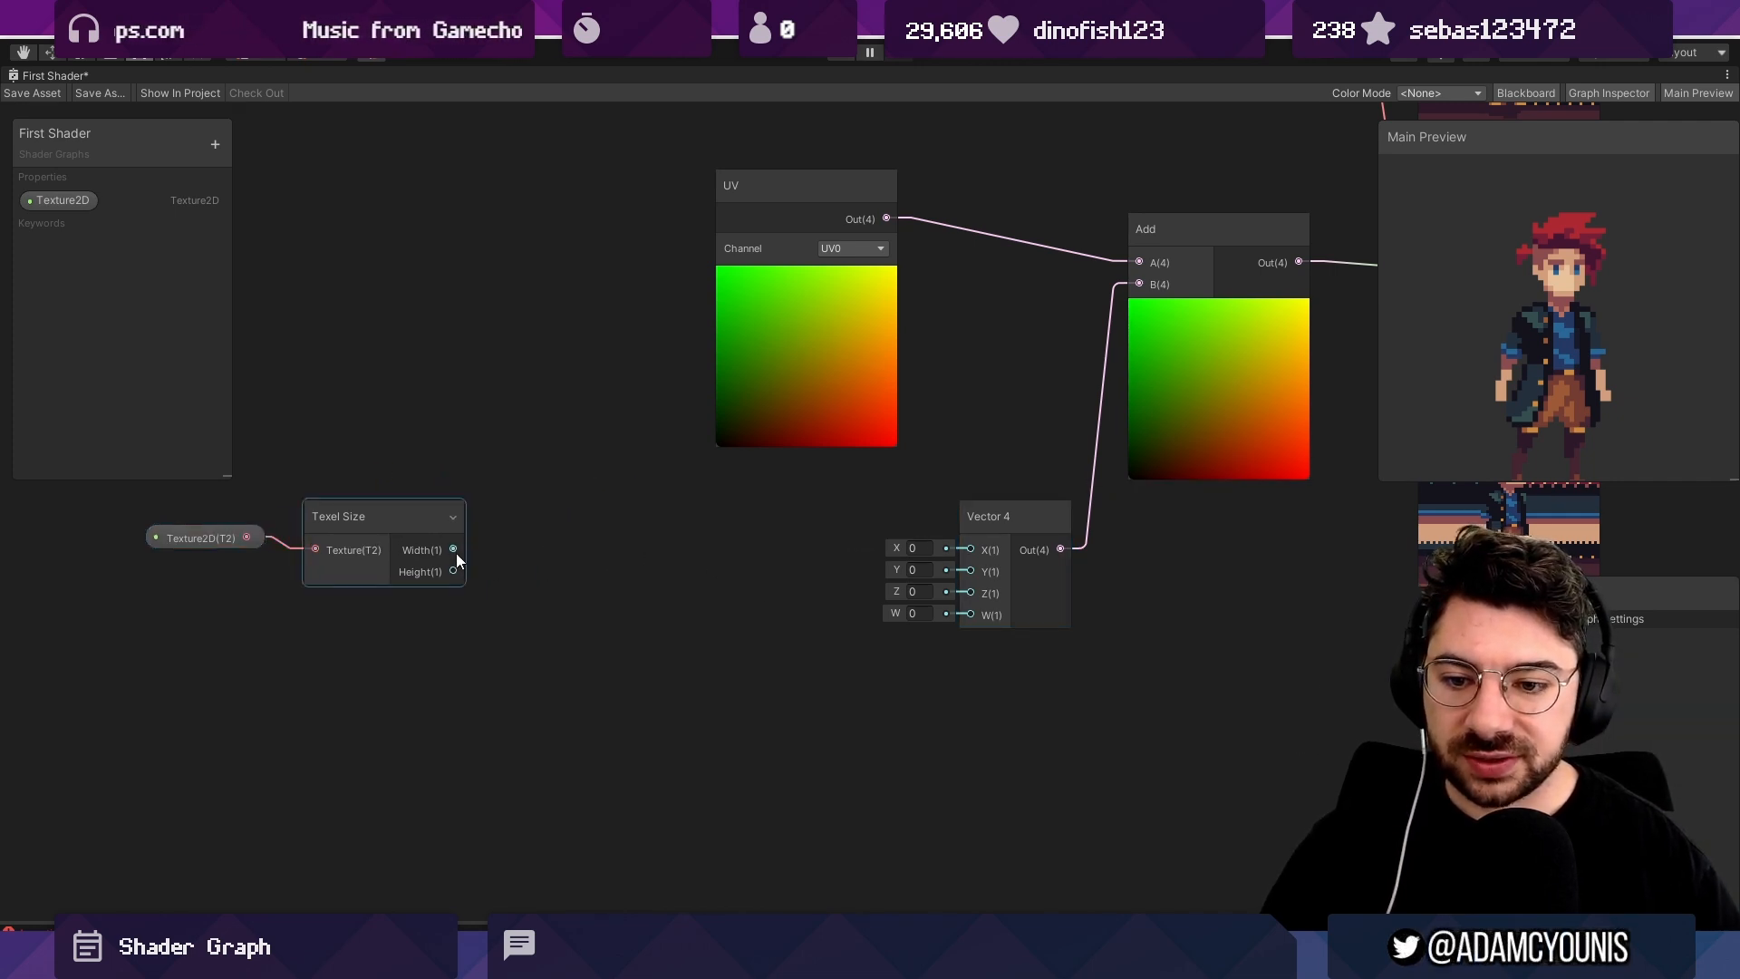
{"action": "key", "text": "space"}
{"action": "type", "text": "vec"}
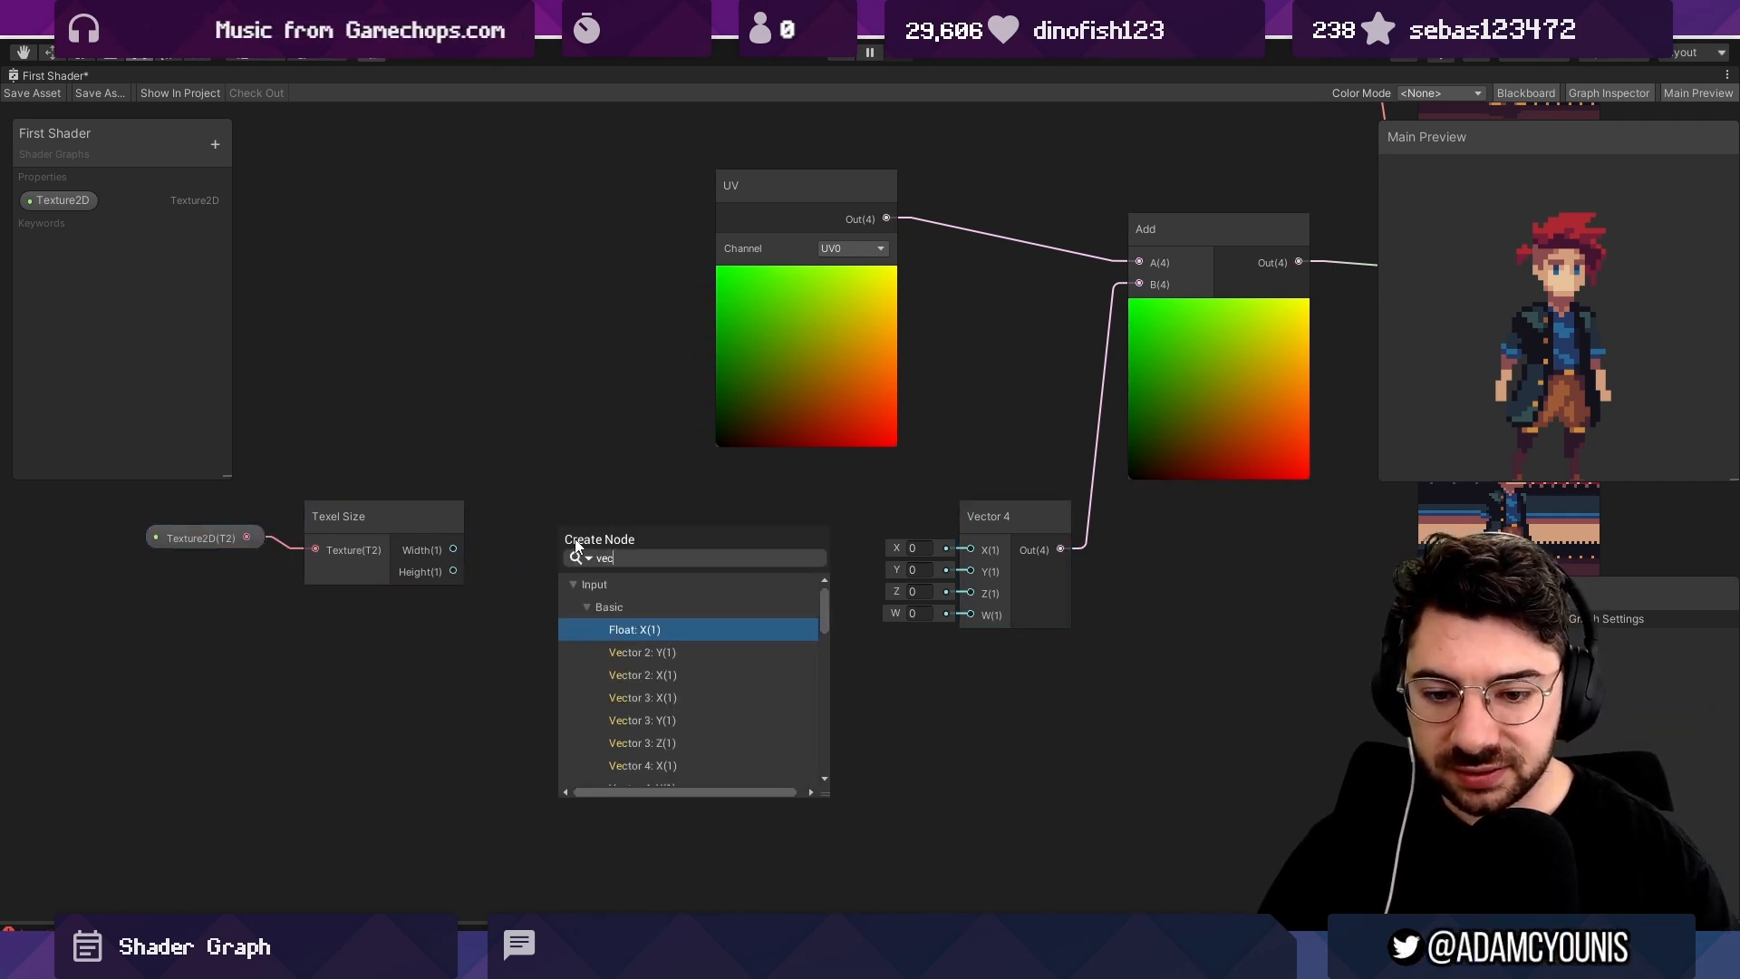
{"action": "key", "text": "Down"}
{"action": "key", "text": "Return"}
{"action": "left_click_drag", "start_coordinate": [575, 539], "coordinate": [641, 577]}
{"action": "left_click", "coordinate": [435, 530]}
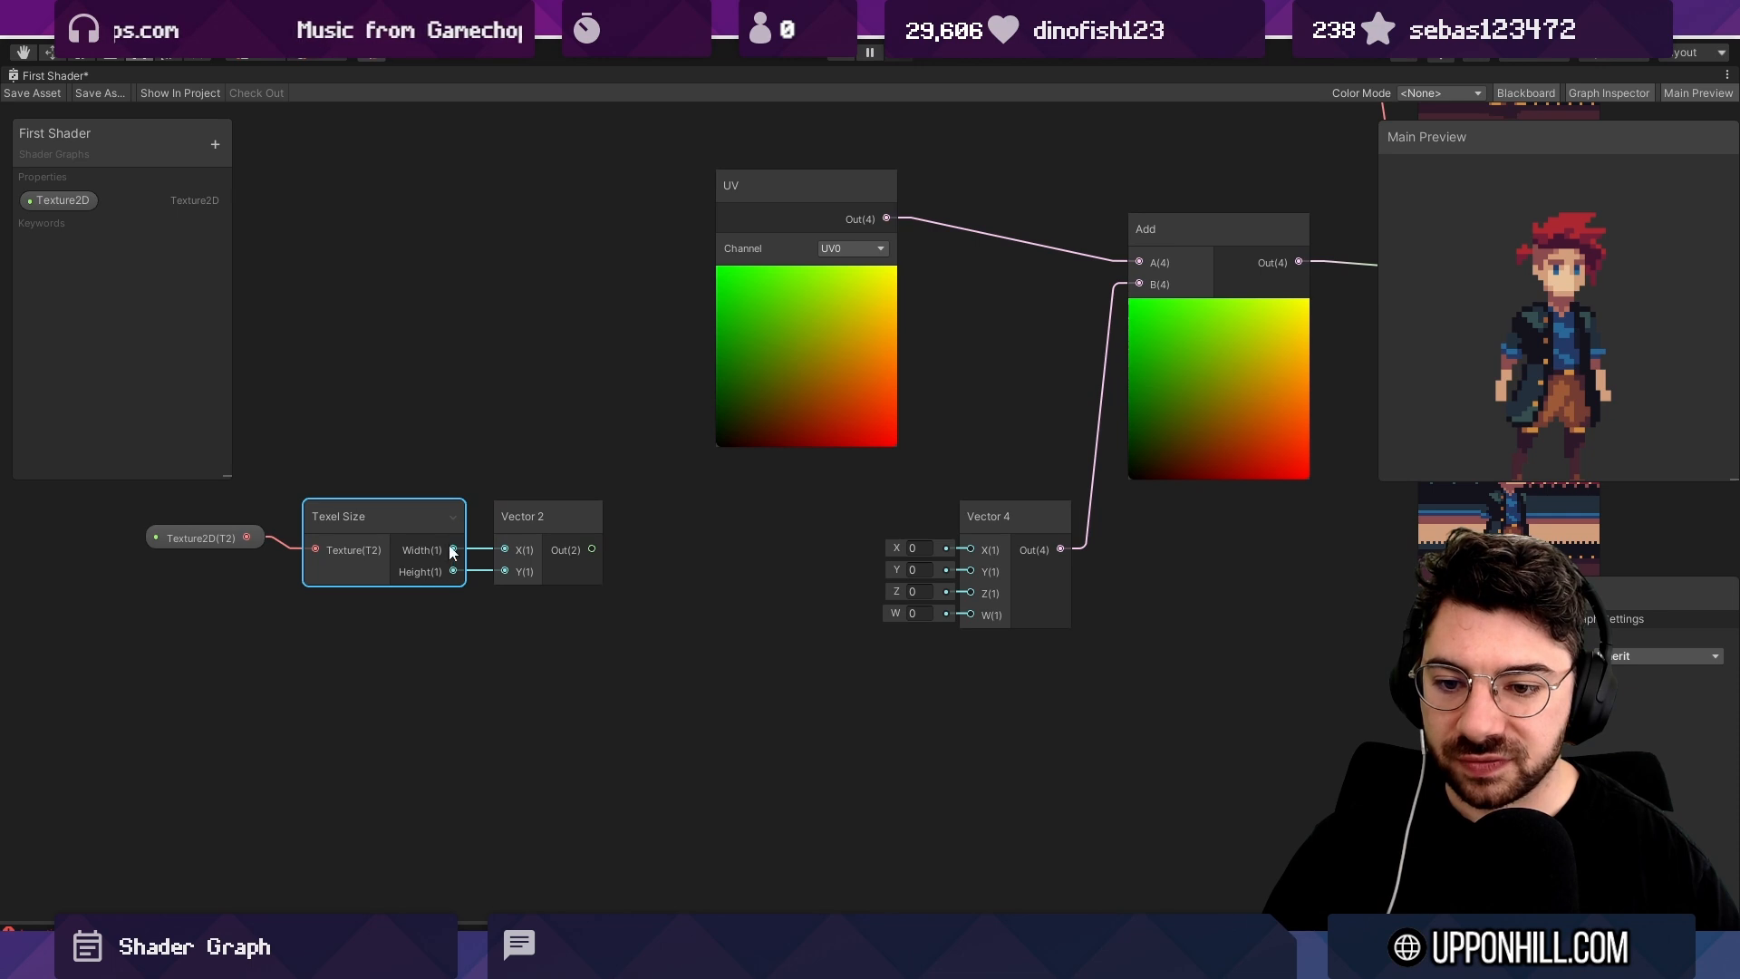
Add a Divide node with the texel-size Vector 2 feeding its B input, placed below the existing nodes.
{"action": "left_click_drag", "start_coordinate": [593, 549], "coordinate": [645, 586]}
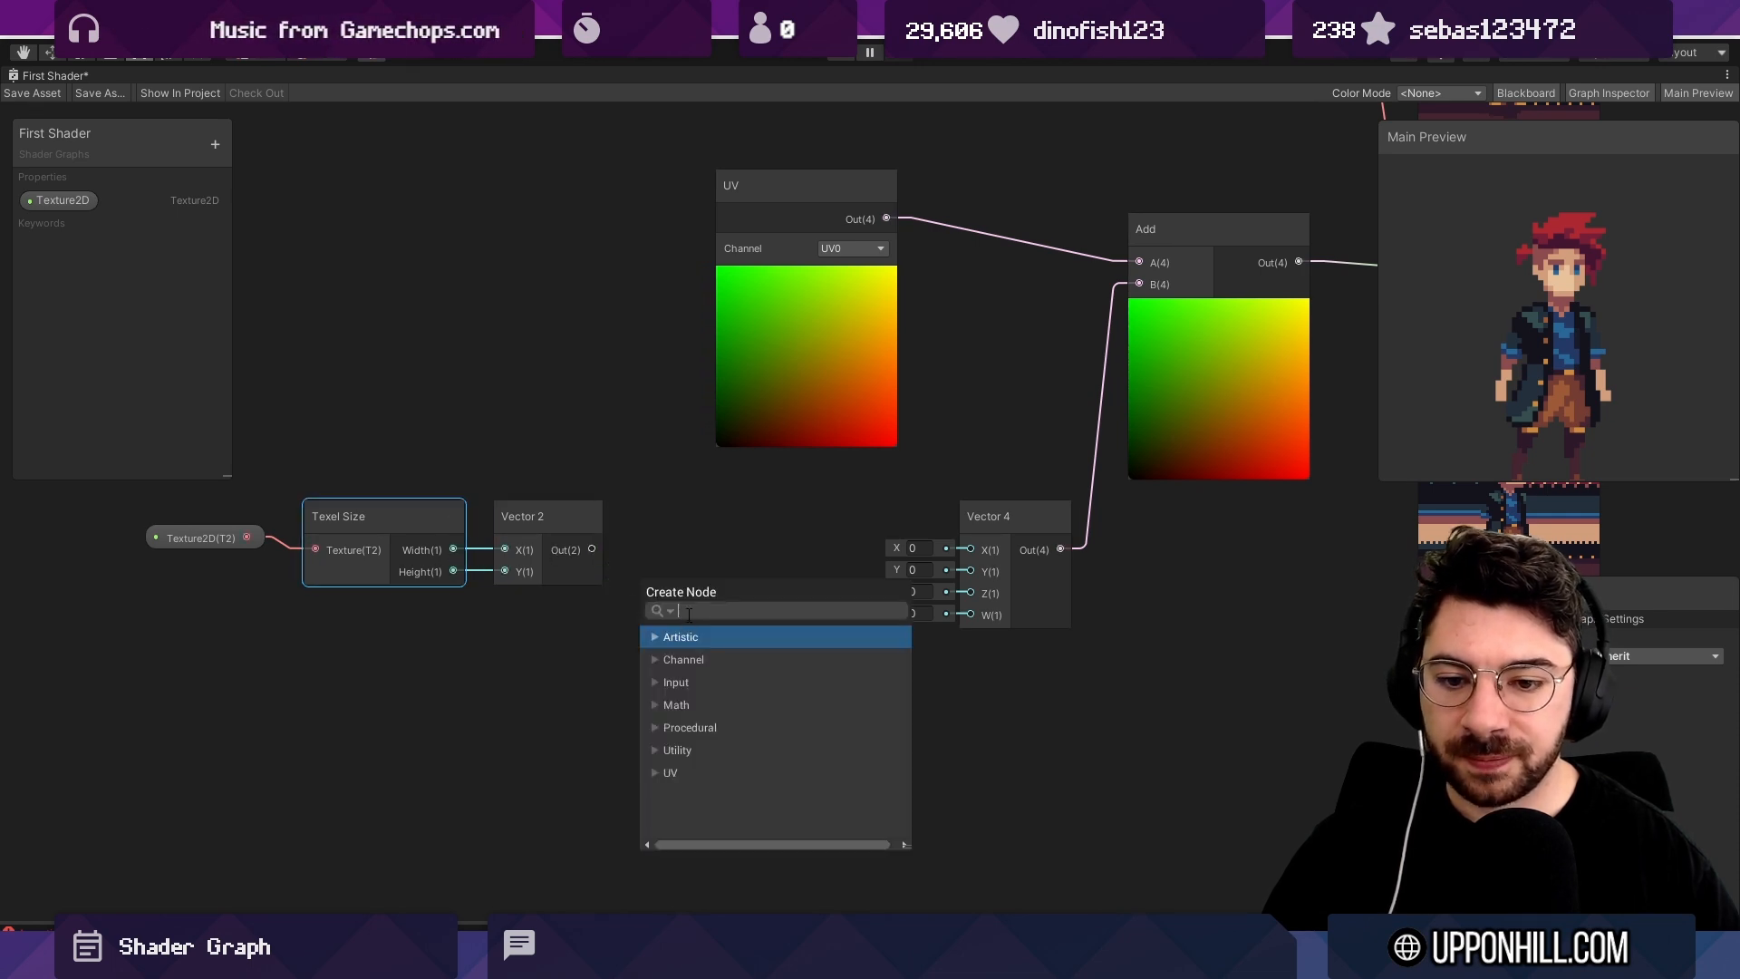
{"action": "type", "text": "div"}
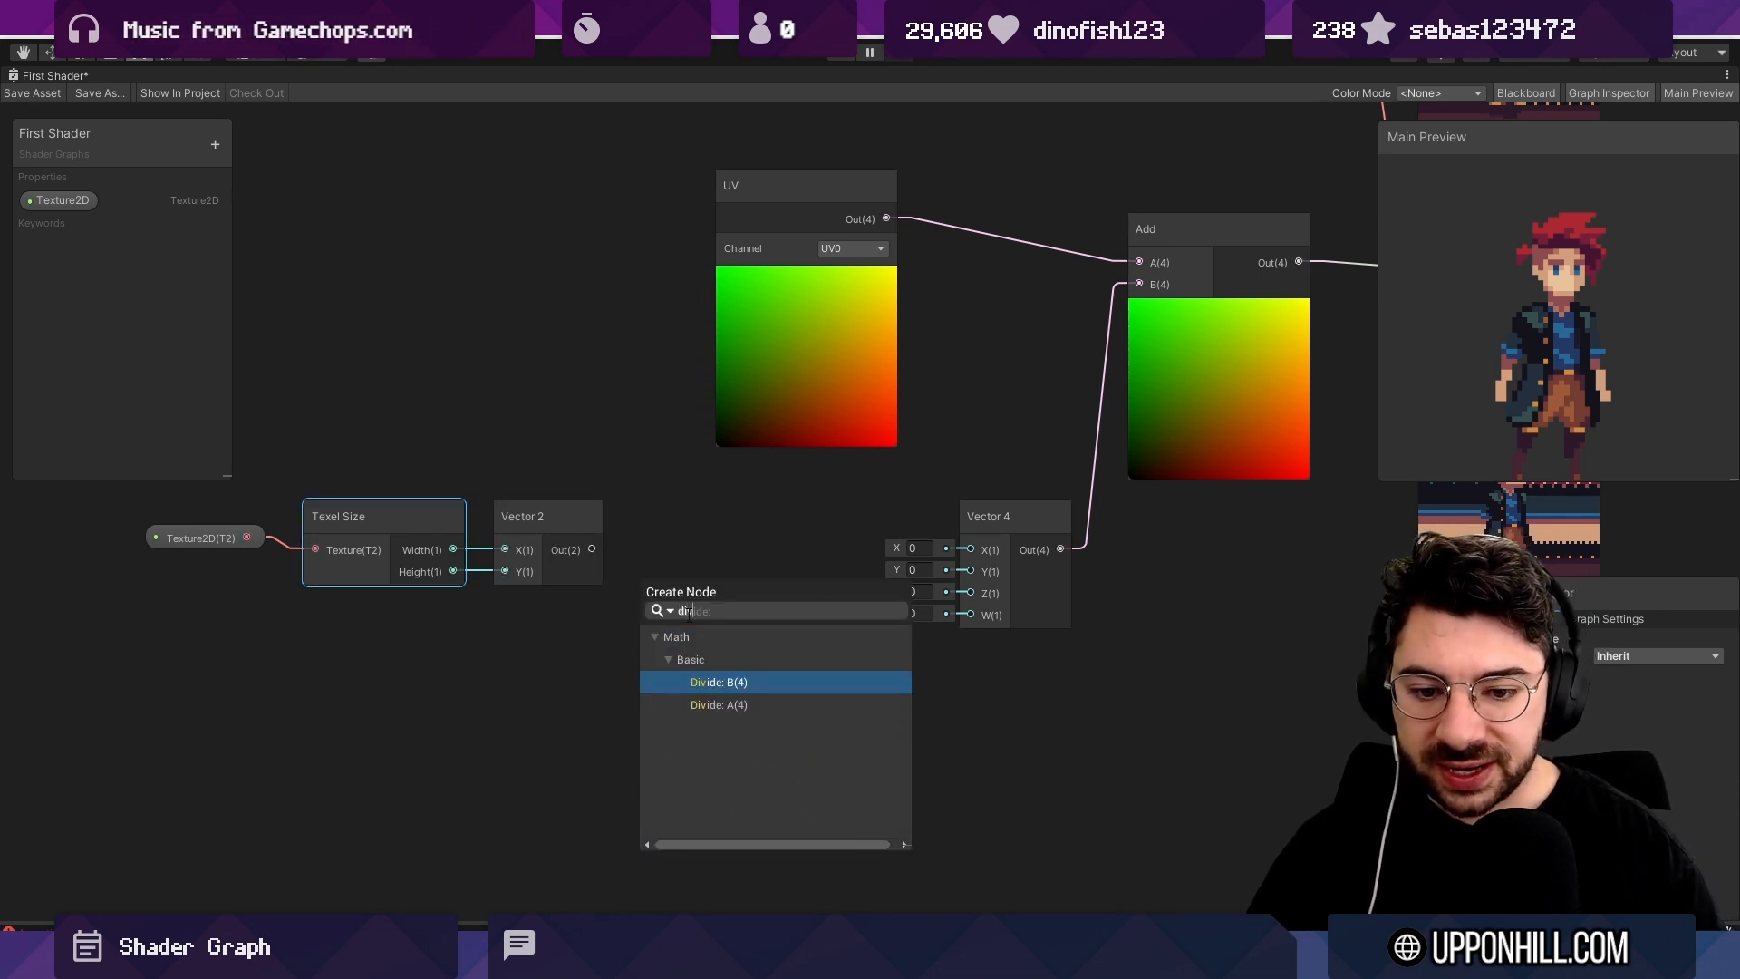
{"action": "key", "text": "Return"}
{"action": "left_click_drag", "start_coordinate": [737, 590], "coordinate": [737, 656]}
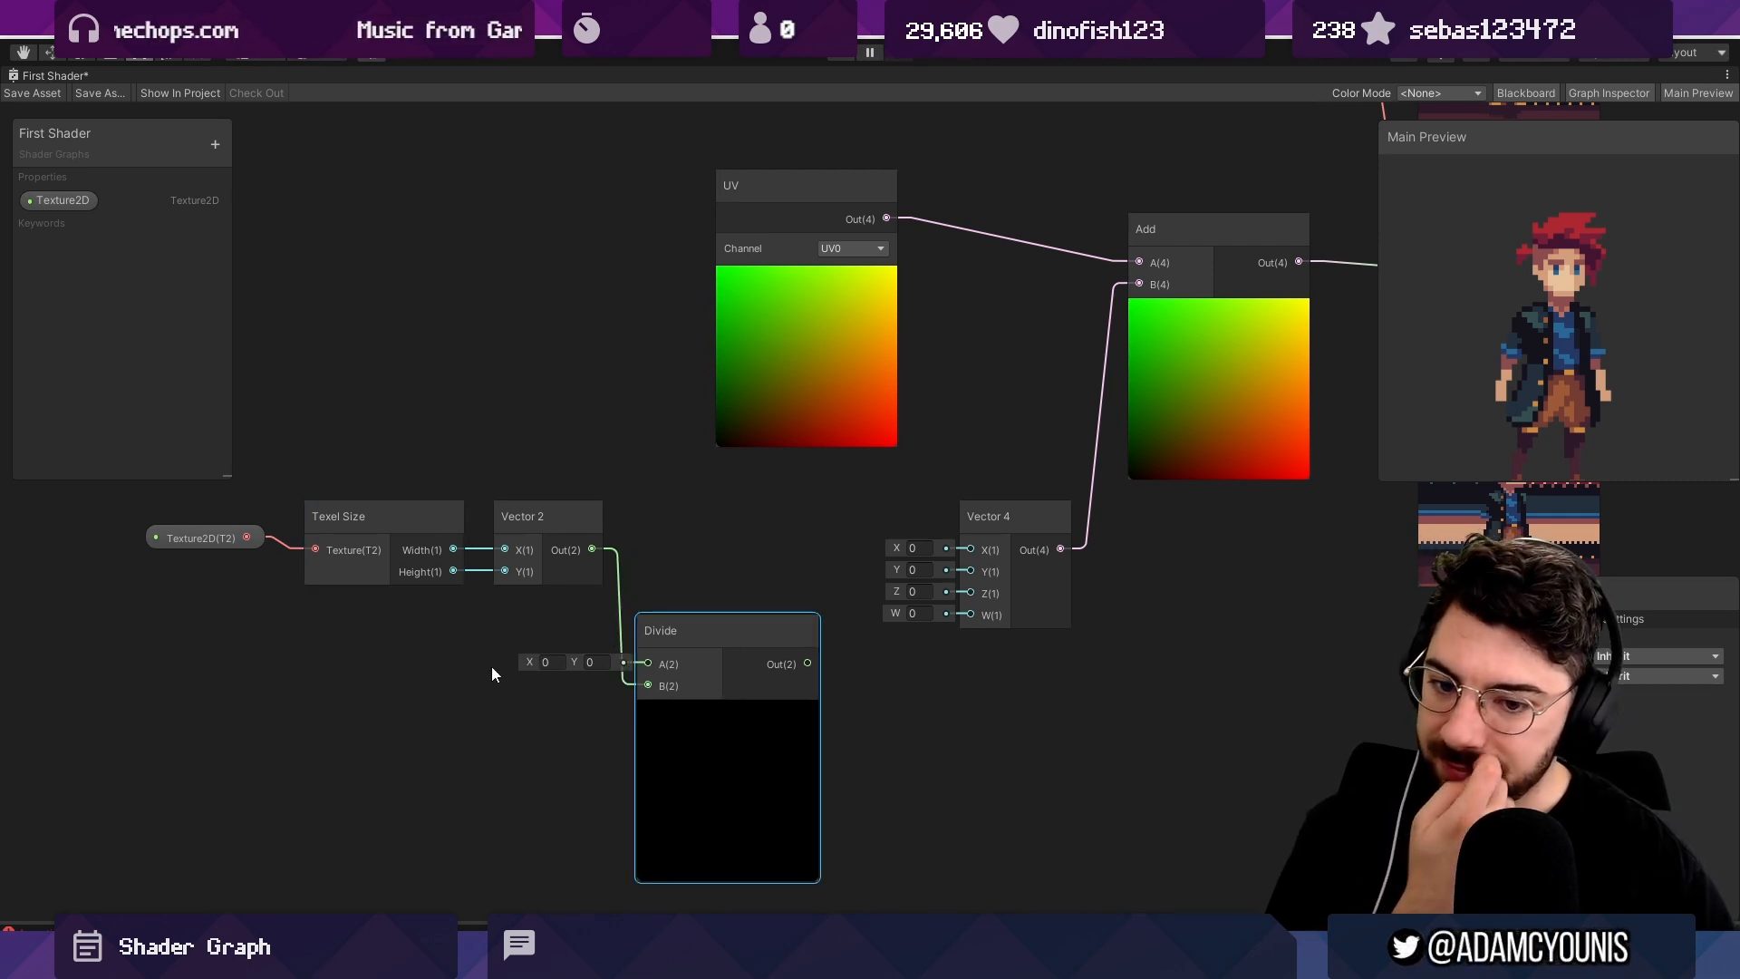
Add a second Vector 2 node below Texel Size and connect its output to the Divide node's A input.
{"action": "right_click", "coordinate": [422, 639]}
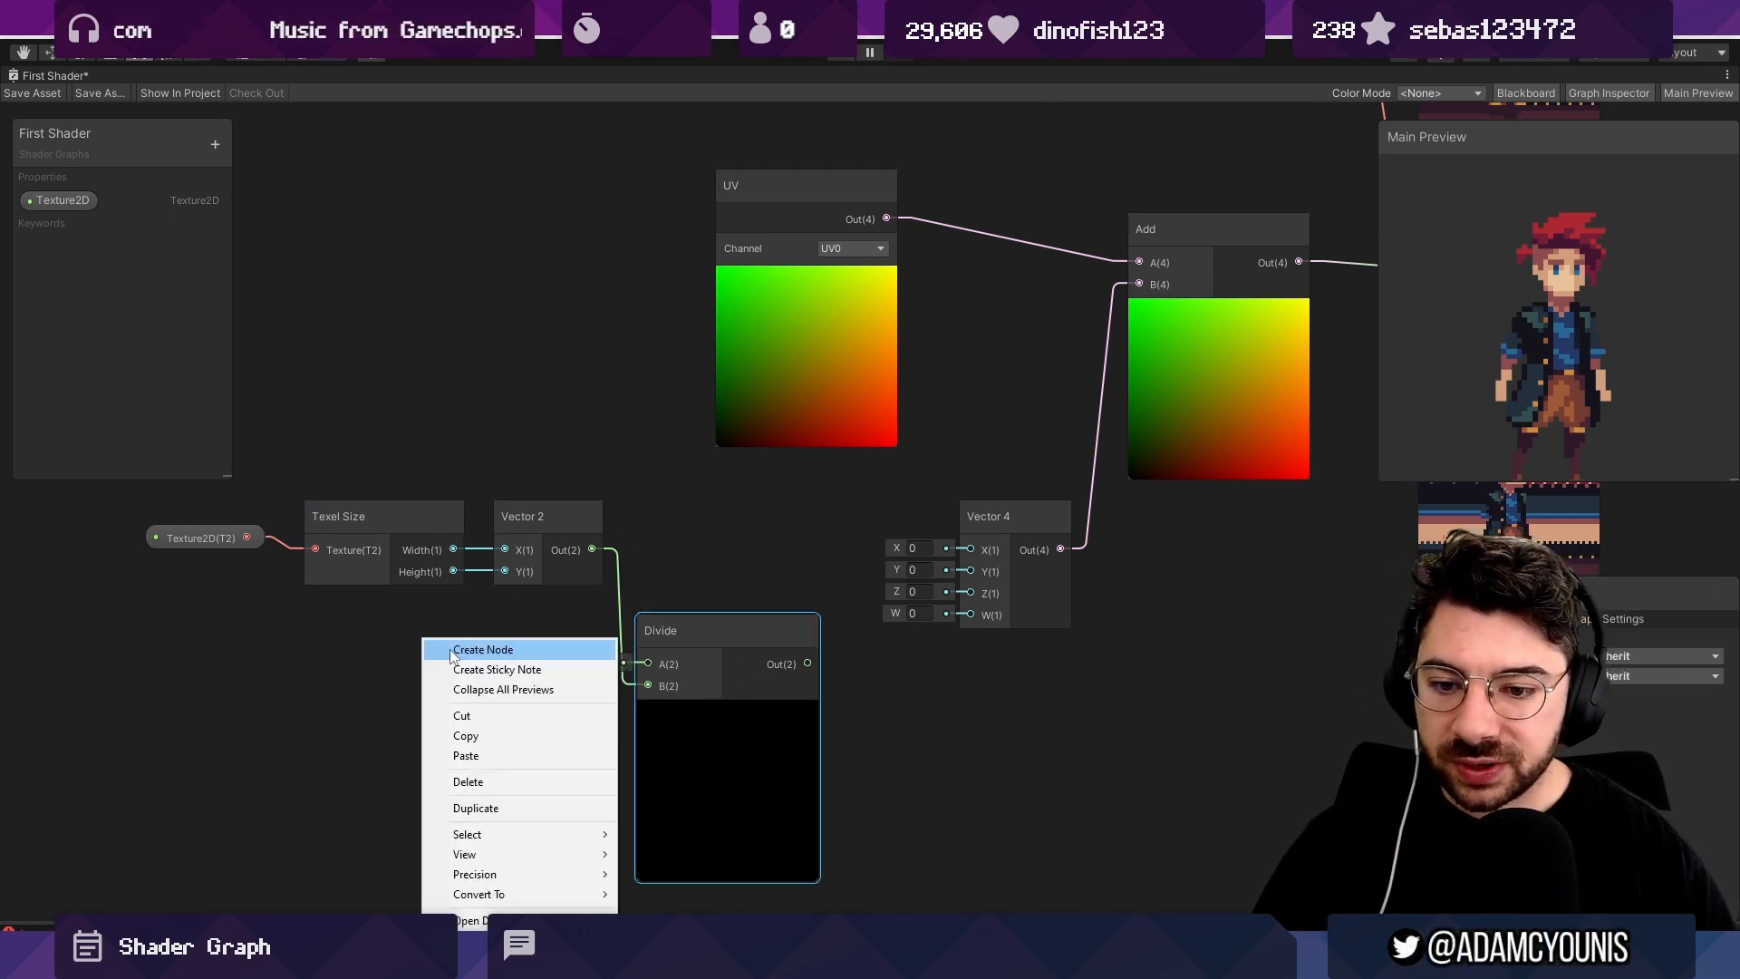
{"action": "left_click", "coordinate": [453, 654]}
{"action": "type", "text": "vector"}
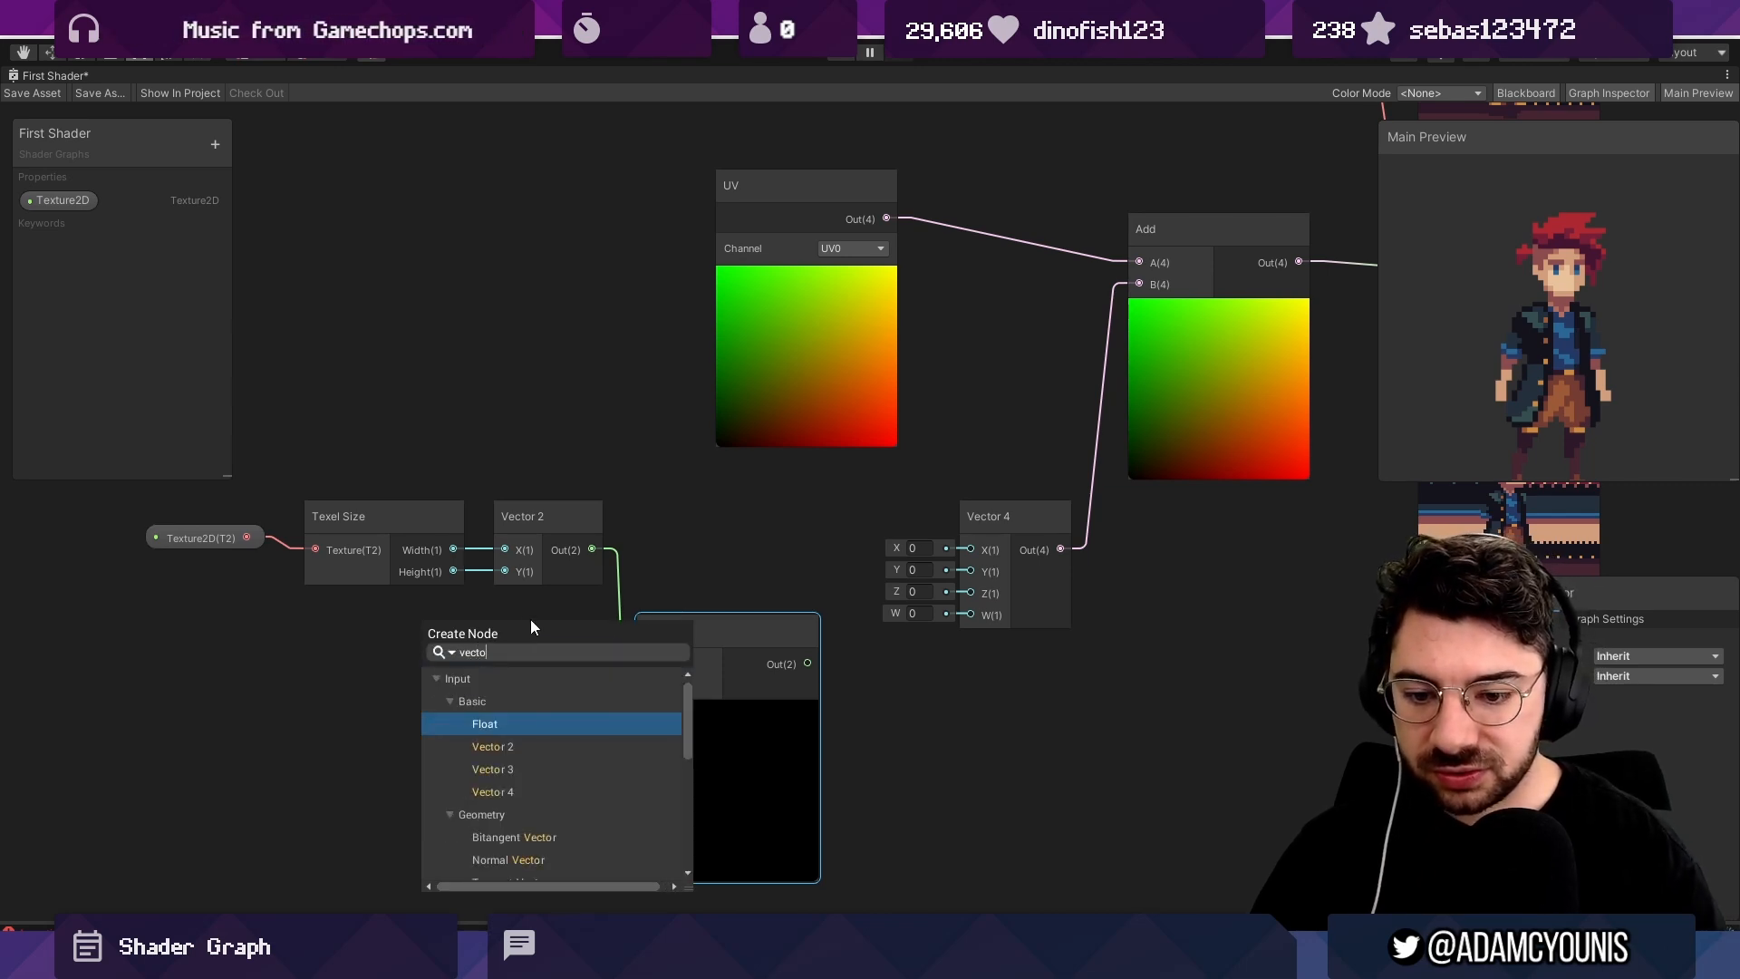
{"action": "key", "text": "Down"}
{"action": "key", "text": "Return"}
{"action": "left_click_drag", "start_coordinate": [484, 678], "coordinate": [450, 657]}
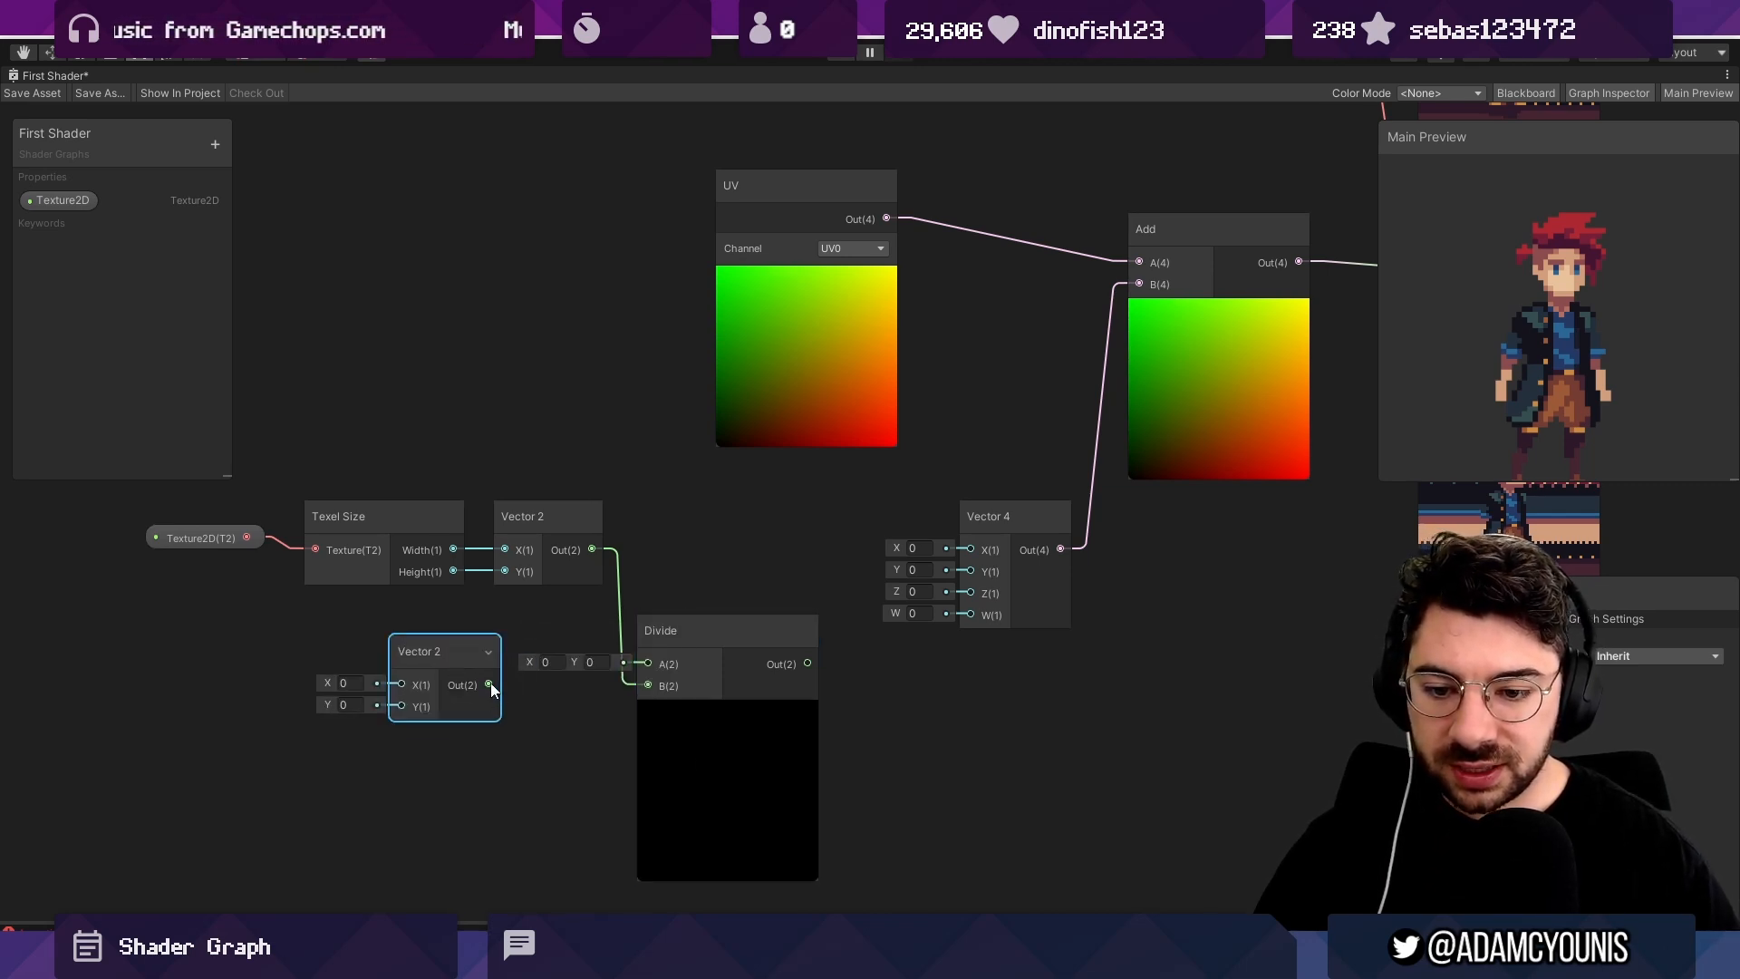
{"action": "left_click_drag", "start_coordinate": [638, 661], "coordinate": [644, 662]}
Set the second Vector 2 node's X value to 1.
{"action": "left_click", "coordinate": [344, 682]}
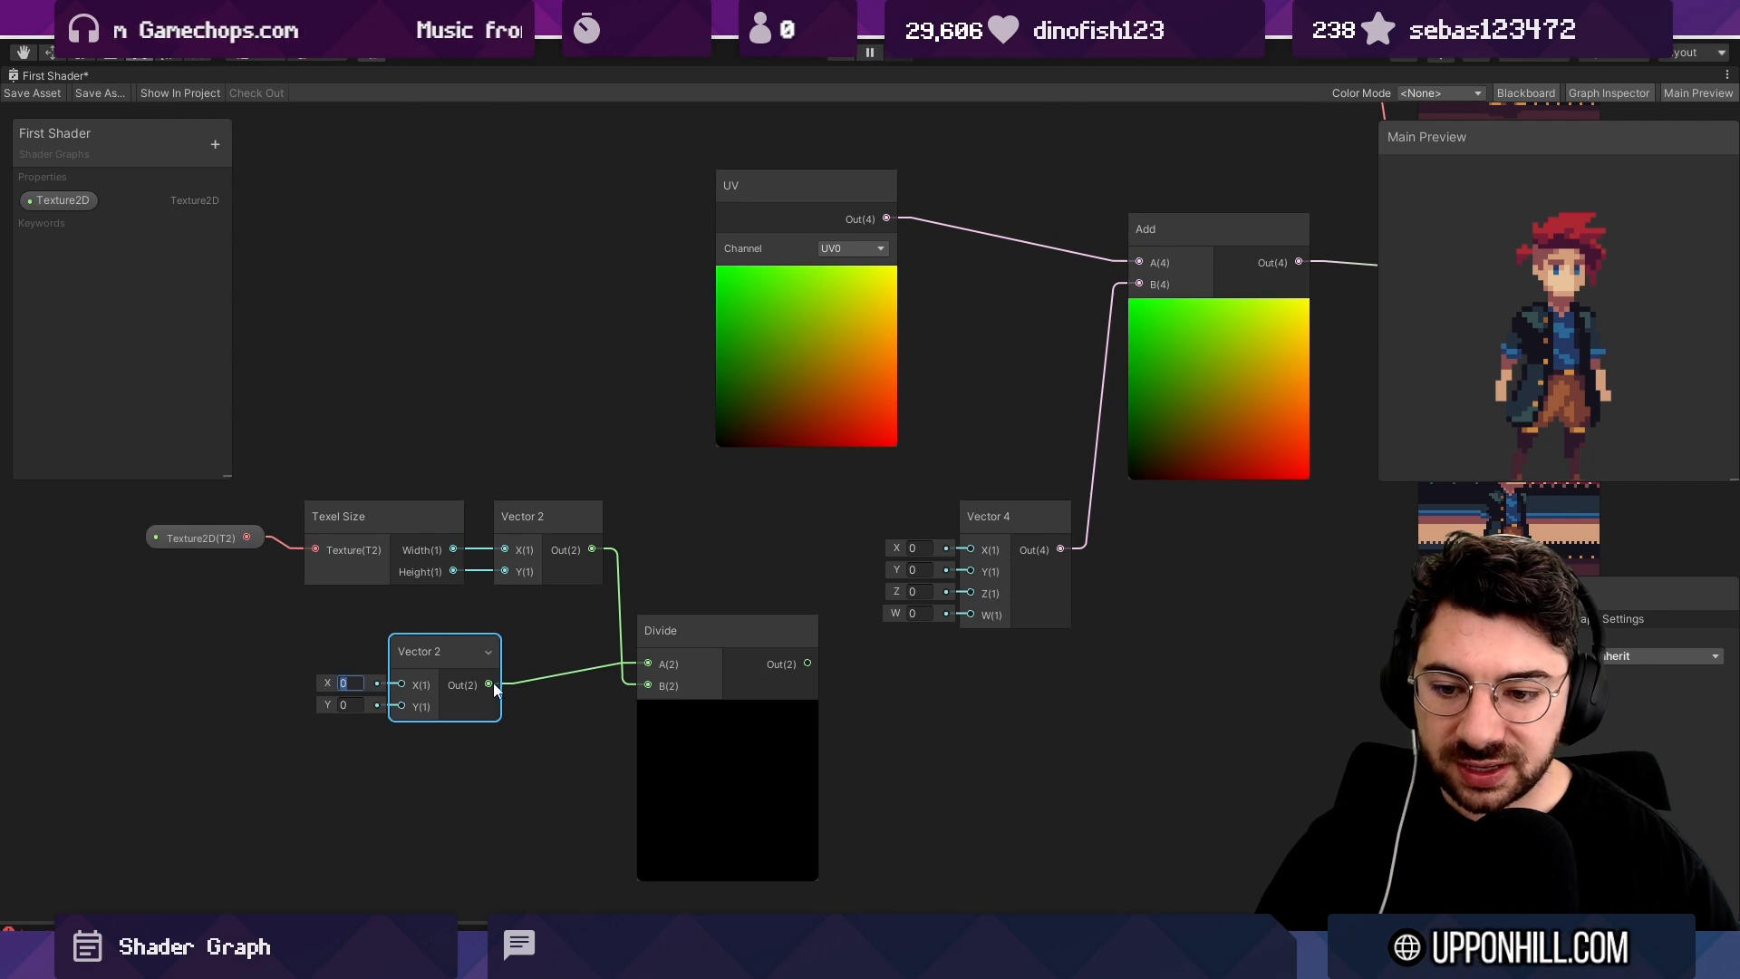
{"action": "scroll", "coordinate": [308, 691], "scroll_direction": "up", "scroll_amount": 10}
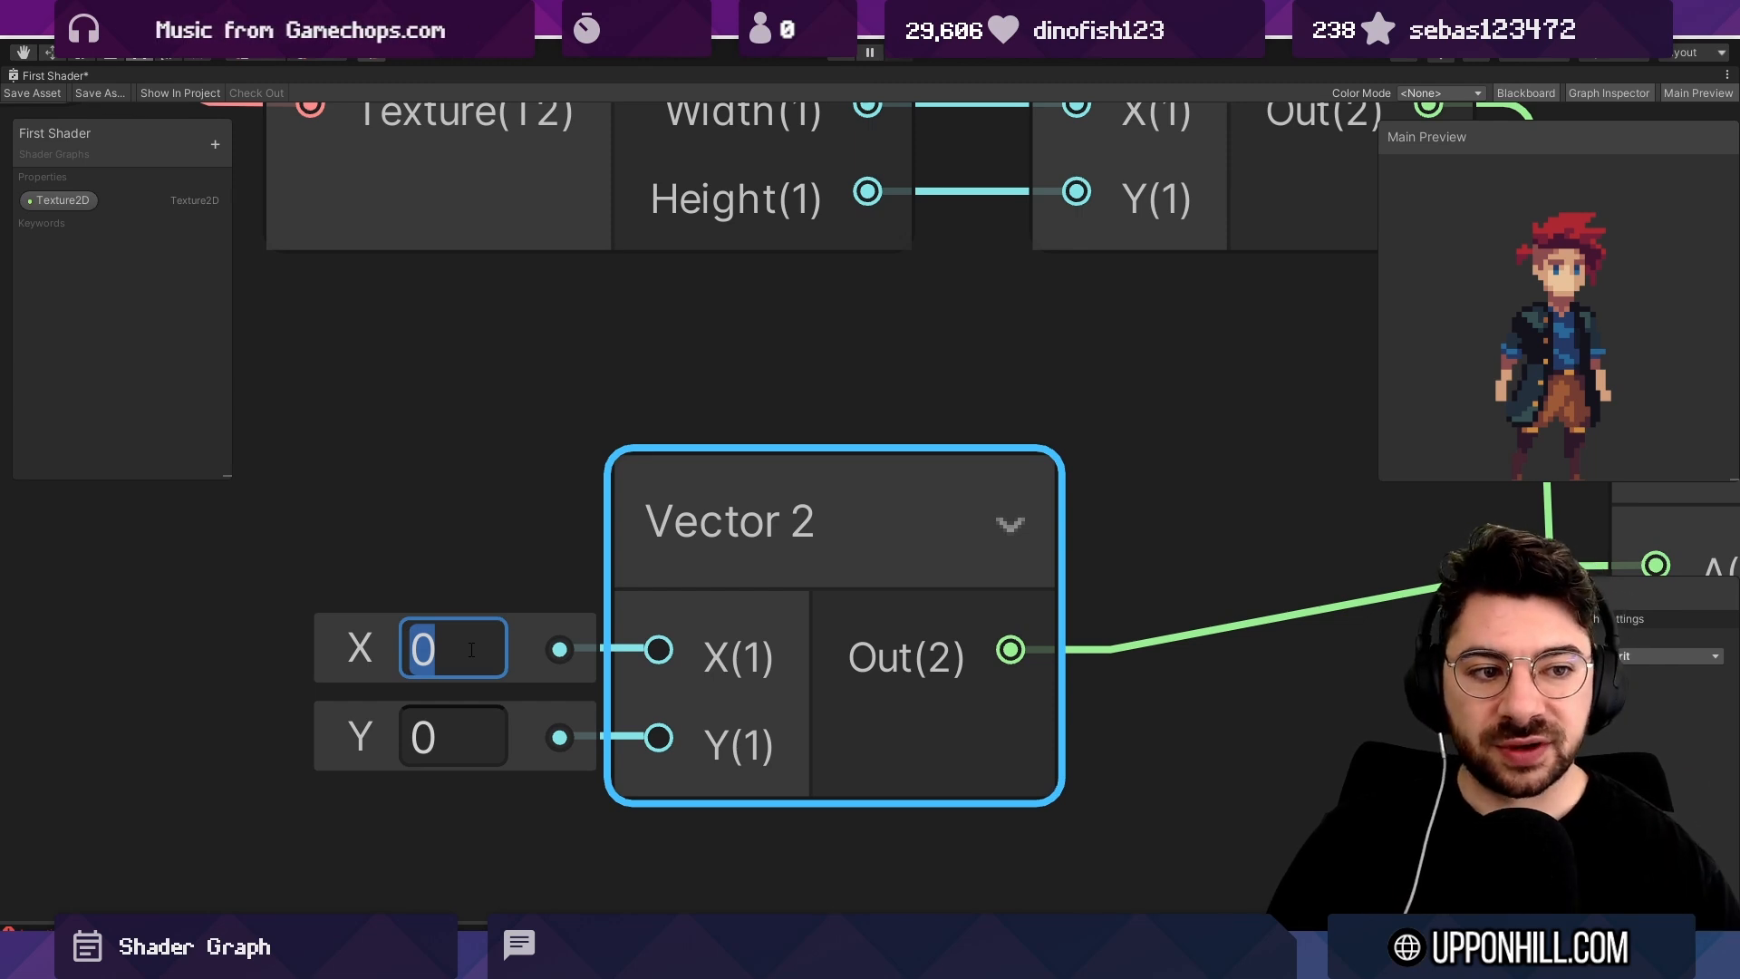
{"action": "scroll", "coordinate": [399, 645], "scroll_direction": "down", "scroll_amount": 10}
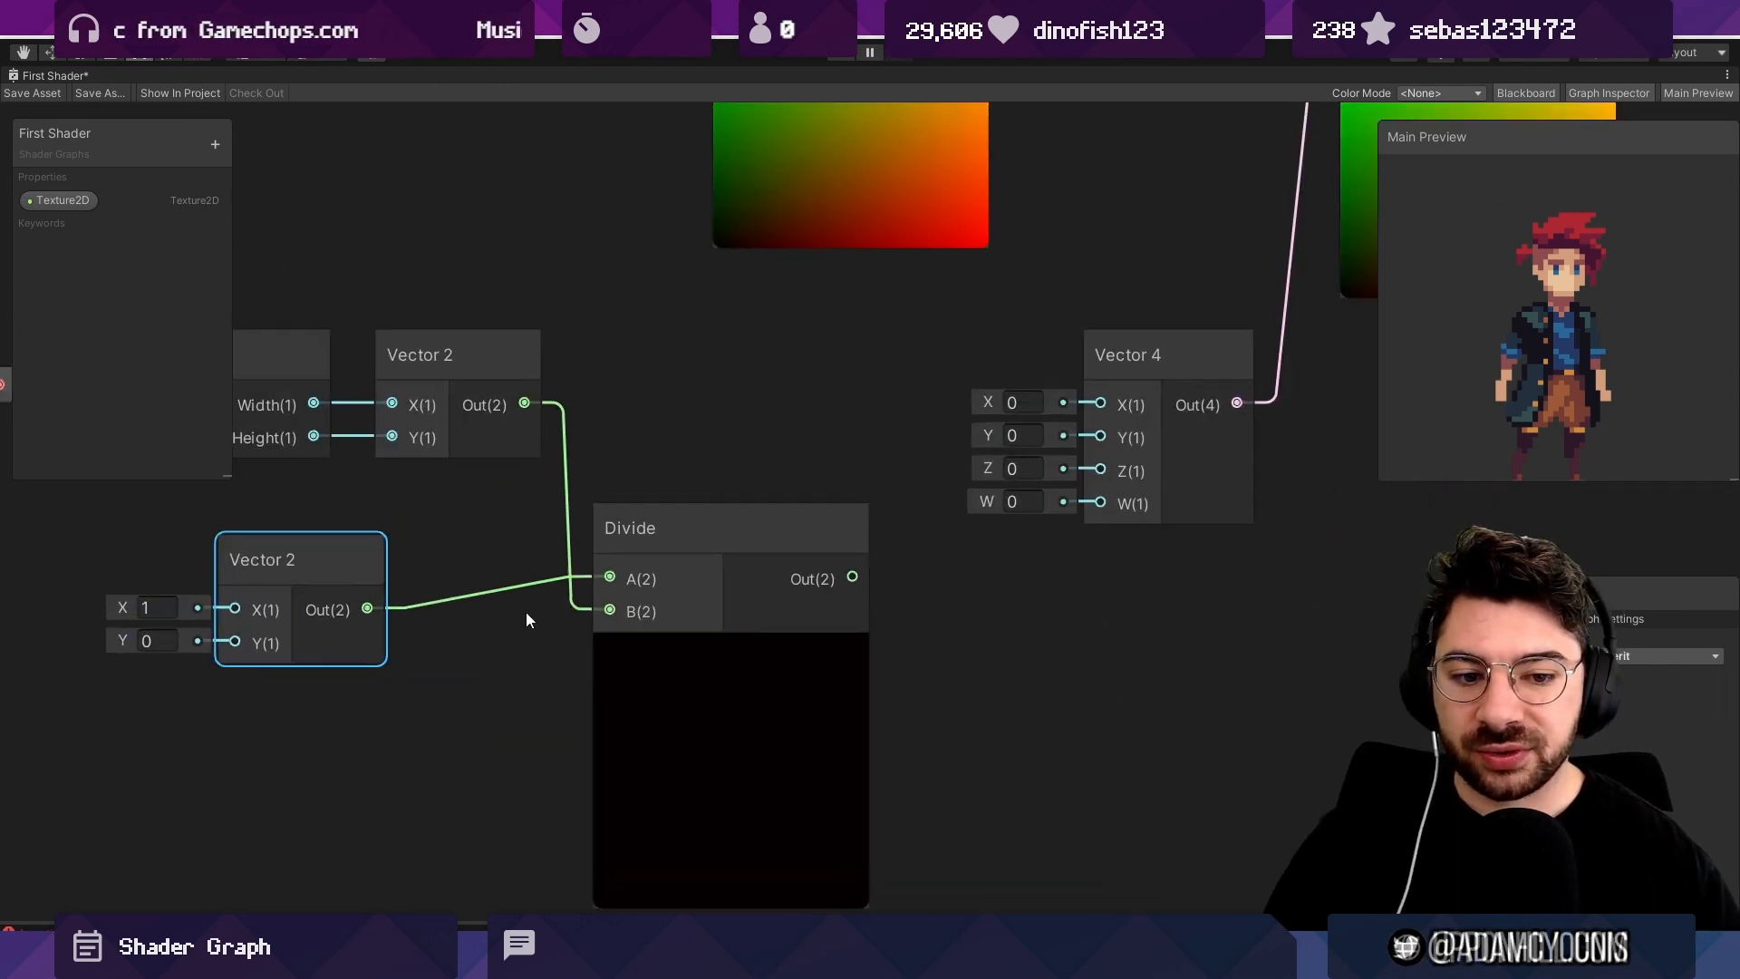
Replace the Vector 4 node with the Divide node, connecting the Divide output to the UV Add node's B input.
{"action": "scroll", "coordinate": [821, 563], "scroll_direction": "down", "scroll_amount": 2}
{"action": "left_click_drag", "start_coordinate": [708, 623], "coordinate": [790, 503]}
{"action": "middle_click_drag", "start_coordinate": [876, 485], "coordinate": [921, 556]}
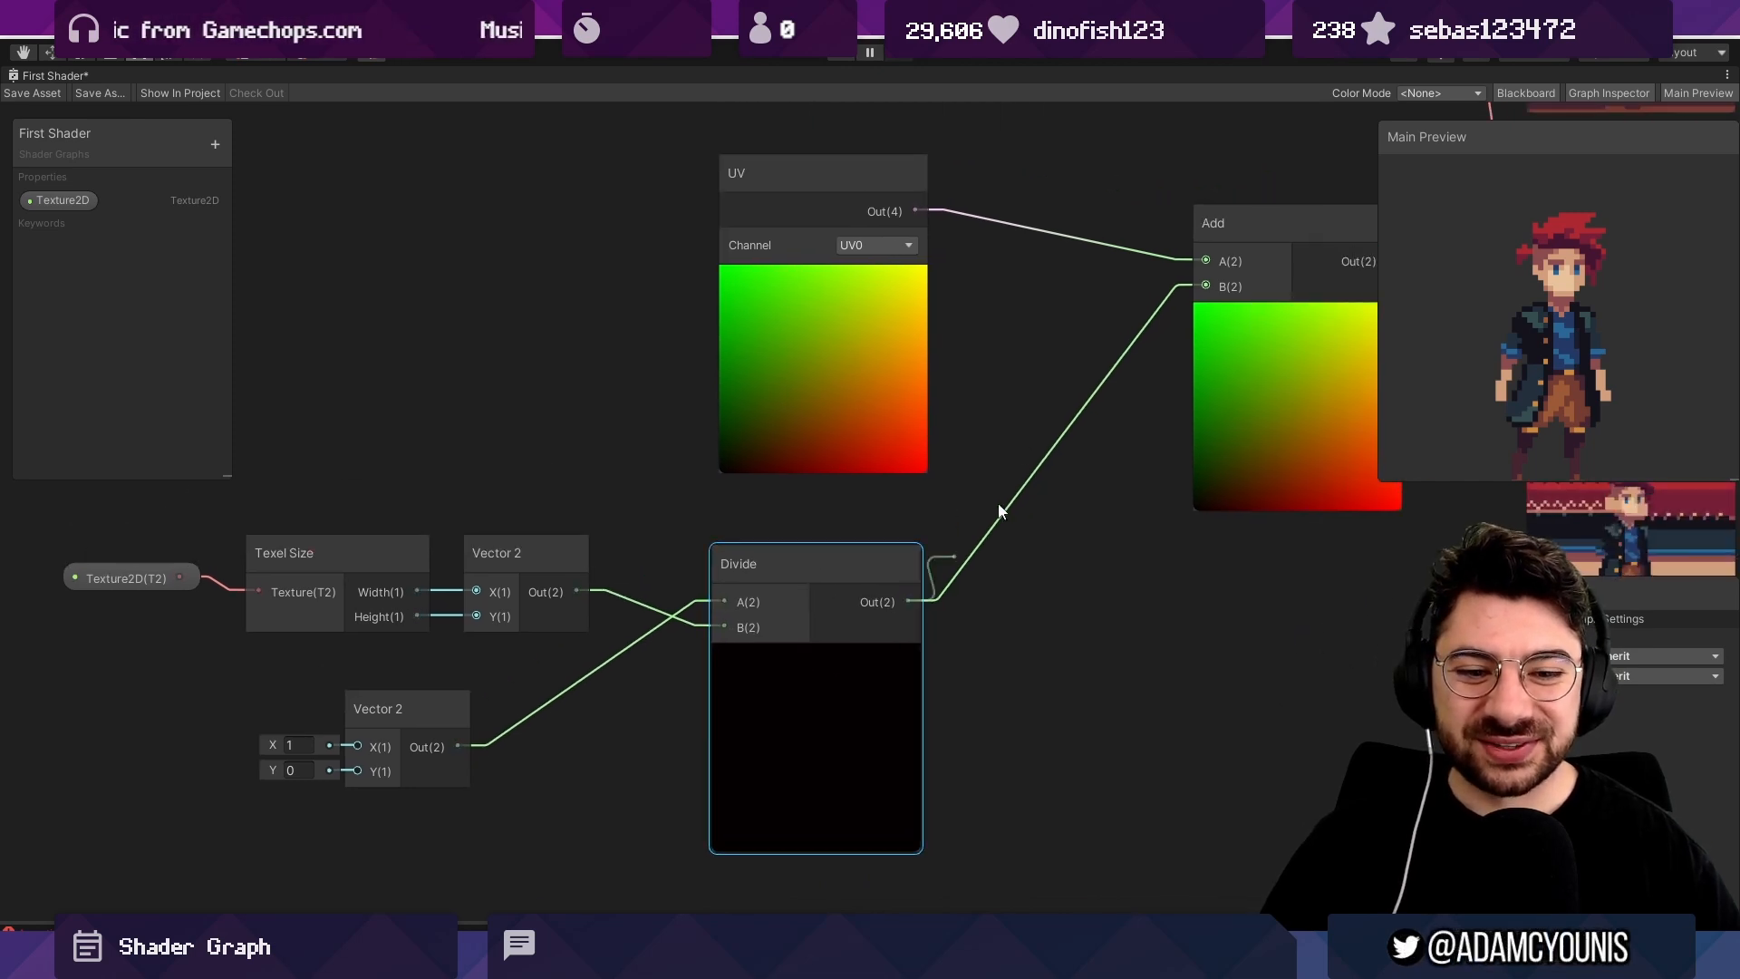
Try X values such as 2 and 3 in the offset Vector 2 and examine the last Add node's preview.
{"action": "scroll", "coordinate": [217, 750], "scroll_direction": "up", "scroll_amount": 3}
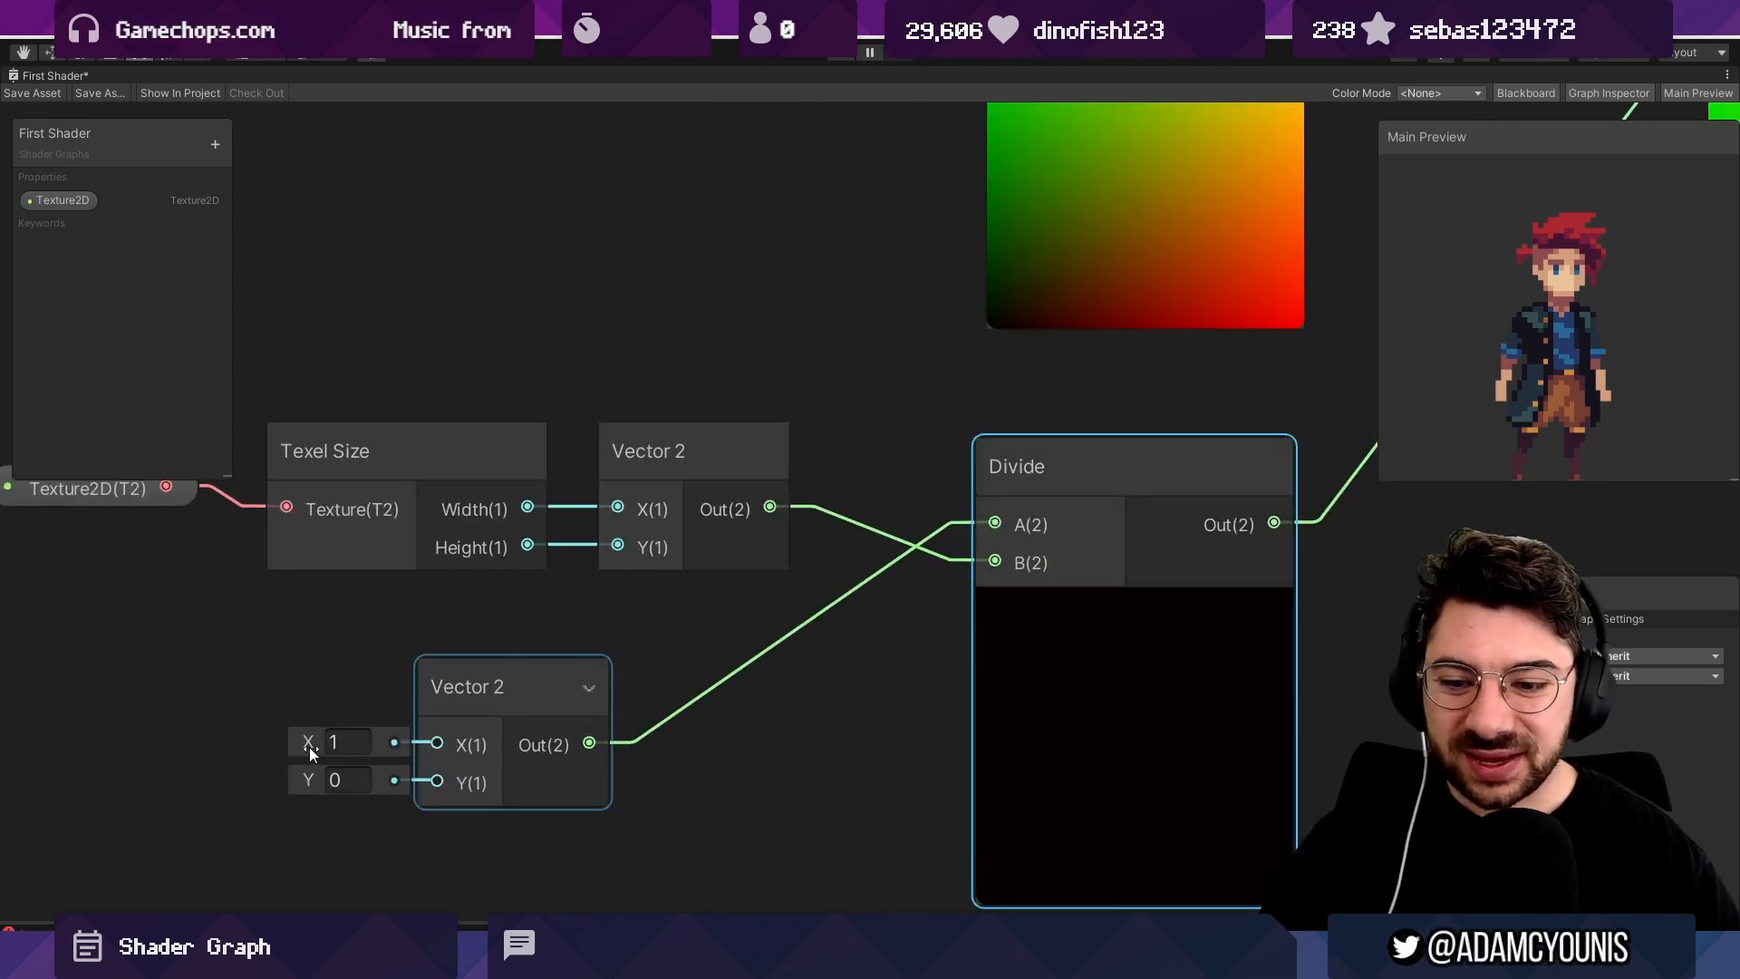
{"action": "scroll", "coordinate": [118, 725], "scroll_direction": "down", "scroll_amount": 3}
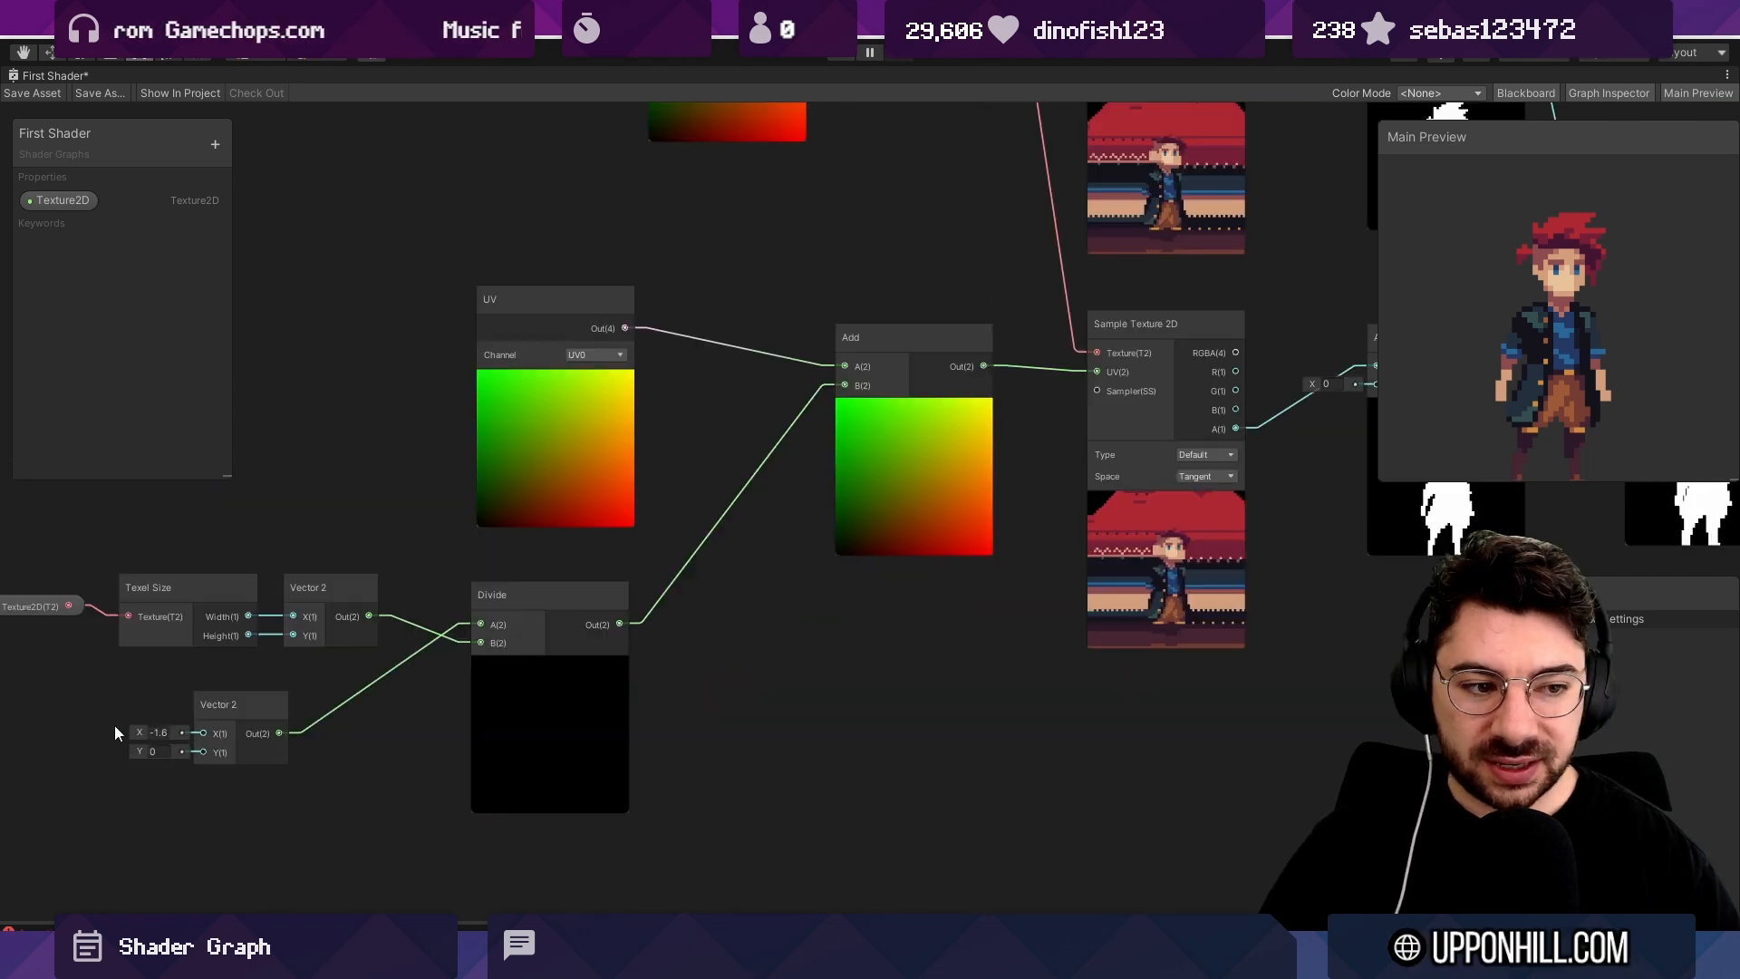
{"action": "left_click_drag", "start_coordinate": [127, 731], "coordinate": [180, 737]}
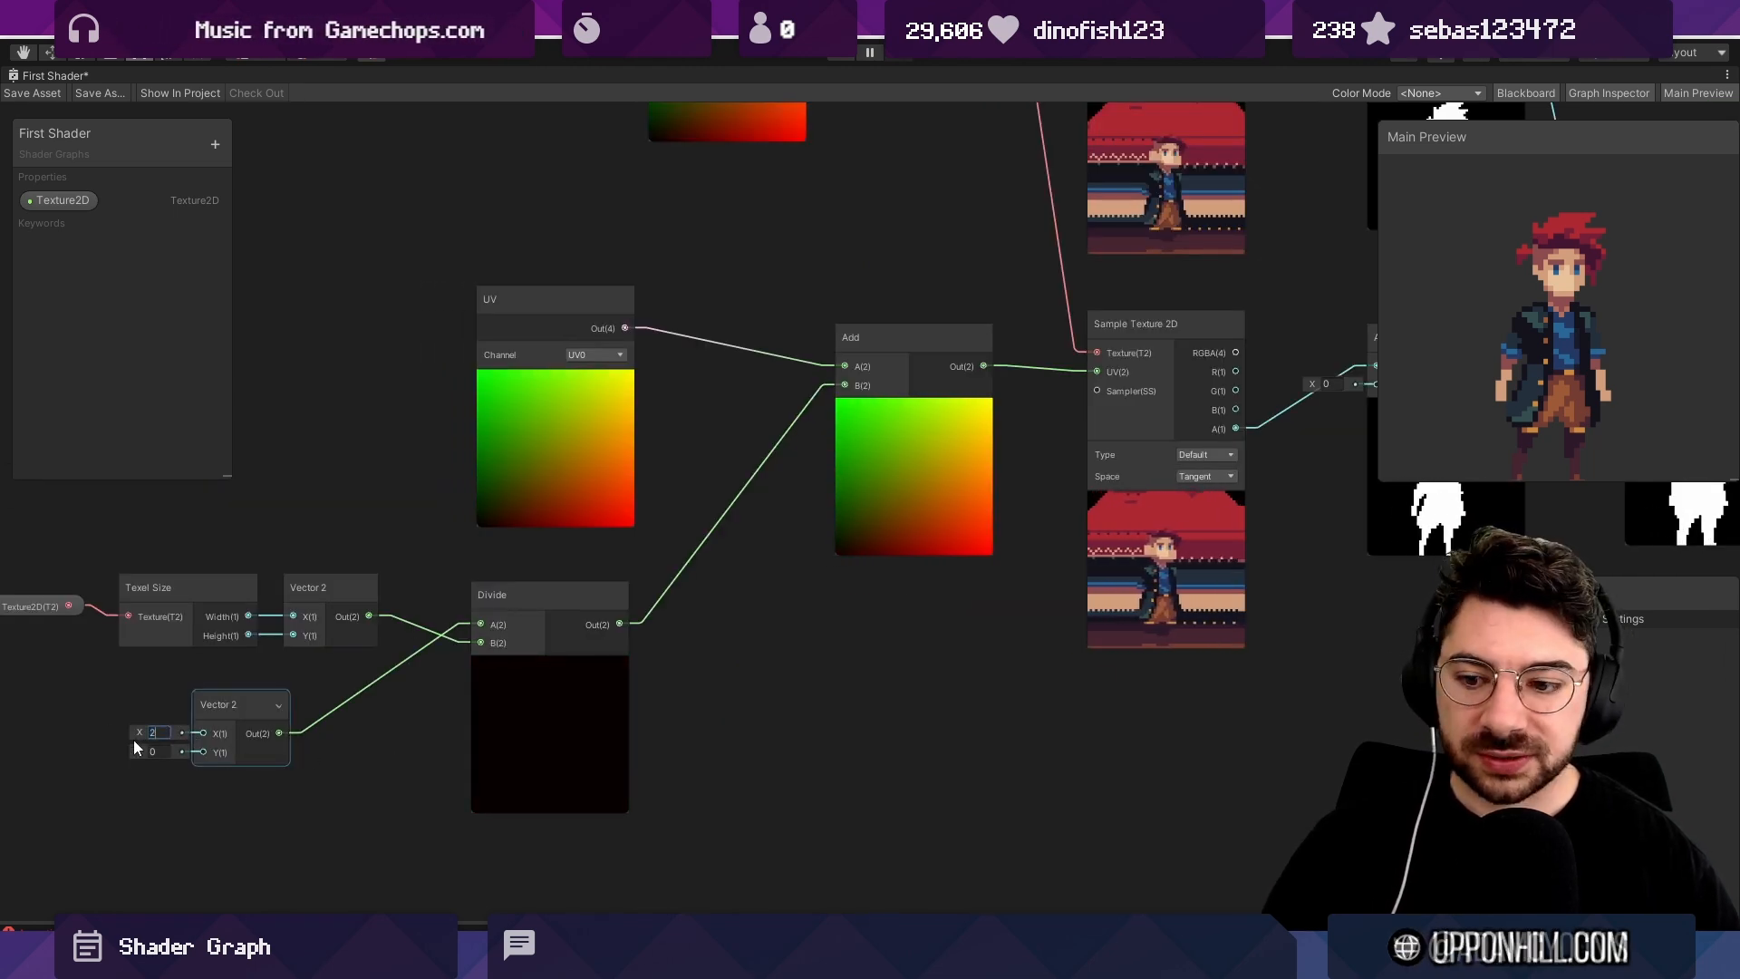
{"action": "type", "text": "3"}
{"action": "middle_click_drag", "start_coordinate": [1108, 673], "coordinate": [270, 691]}
{"action": "scroll", "coordinate": [937, 498], "scroll_direction": "up", "scroll_amount": 9}
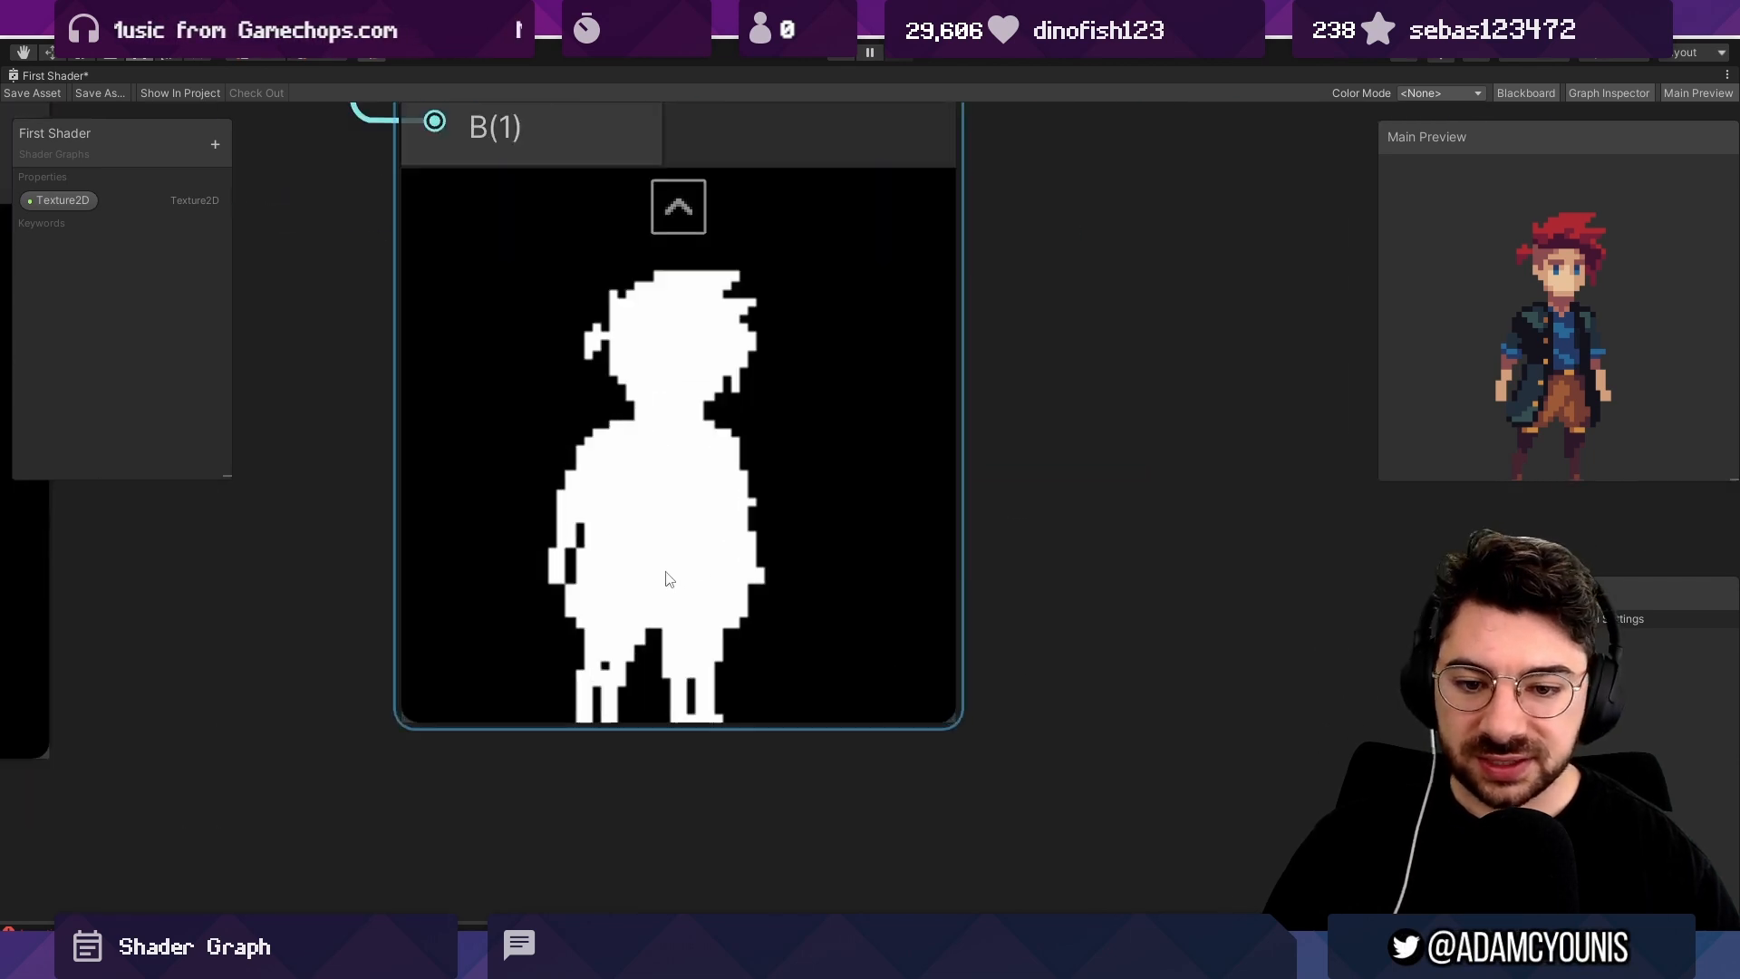
{"action": "scroll", "coordinate": [576, 563], "scroll_direction": "up", "scroll_amount": 4}
{"action": "scroll", "coordinate": [581, 532], "scroll_direction": "down", "scroll_amount": 5}
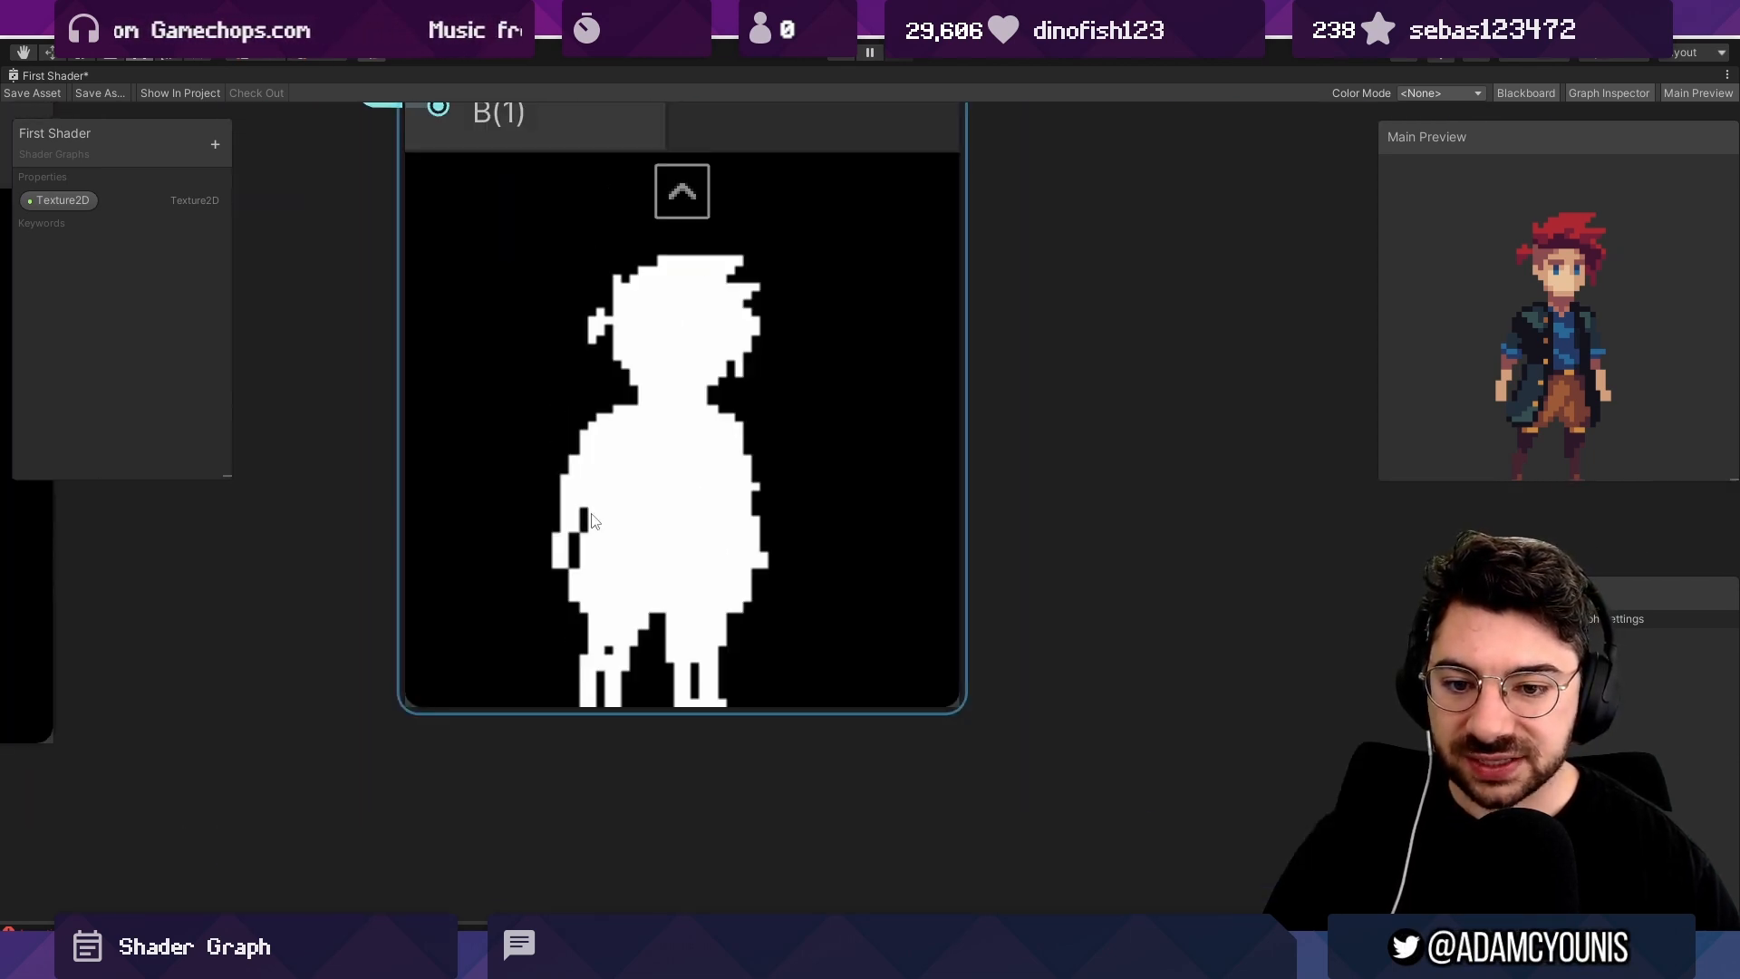
{"action": "scroll", "coordinate": [879, 478], "scroll_direction": "down", "scroll_amount": 5}
{"action": "scroll", "coordinate": [787, 488], "scroll_direction": "down", "scroll_amount": 1}
Return the offset Vector 2's X value to 1 and examine the silhouette in the last Add node's preview.
{"action": "left_click", "coordinate": [668, 562]}
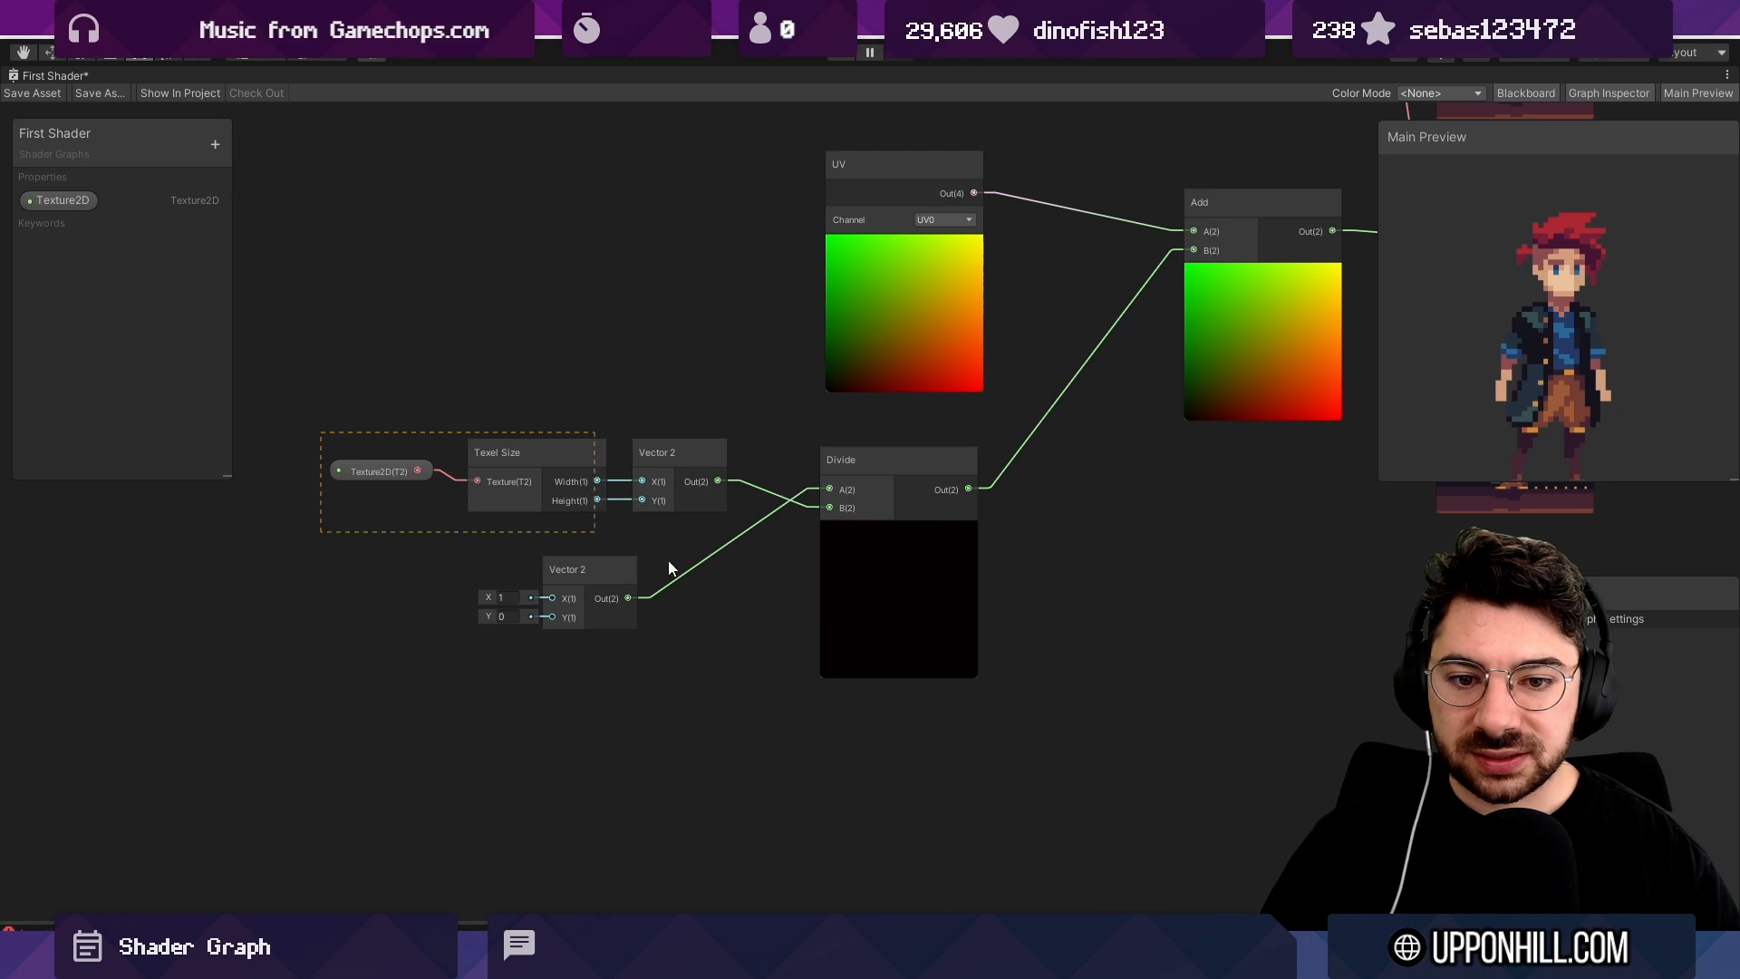
{"action": "left_click_drag", "start_coordinate": [669, 561], "coordinate": [942, 647]}
{"action": "left_click_drag", "start_coordinate": [942, 648], "coordinate": [1078, 608]}
{"action": "middle_click_drag", "start_coordinate": [953, 511], "coordinate": [655, 571]}
{"action": "scroll", "coordinate": [655, 571], "scroll_direction": "down", "scroll_amount": 4}
{"action": "middle_click_drag", "start_coordinate": [1146, 528], "coordinate": [807, 559]}
{"action": "scroll", "coordinate": [964, 513], "scroll_direction": "up", "scroll_amount": 5}
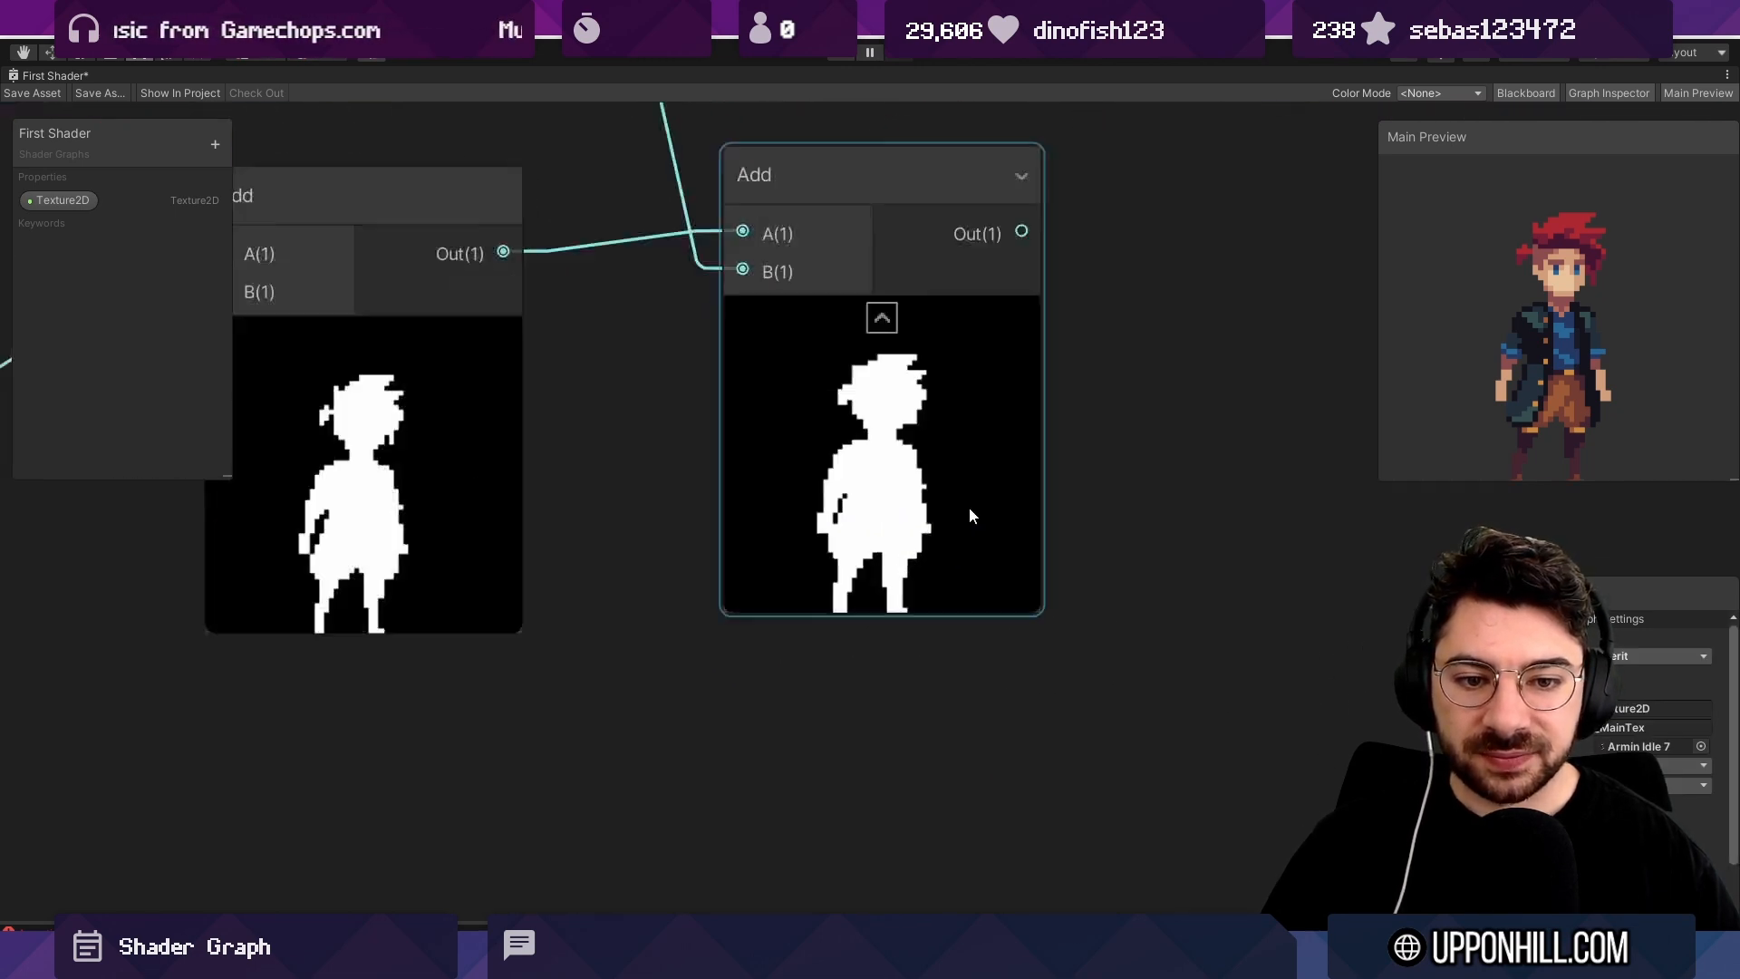
Move the lower UV node closer to its Add node and select all nodes of the offset branch.
{"action": "scroll", "coordinate": [963, 513], "scroll_direction": "down", "scroll_amount": 6}
{"action": "left_click_drag", "start_coordinate": [500, 437], "coordinate": [585, 448]}
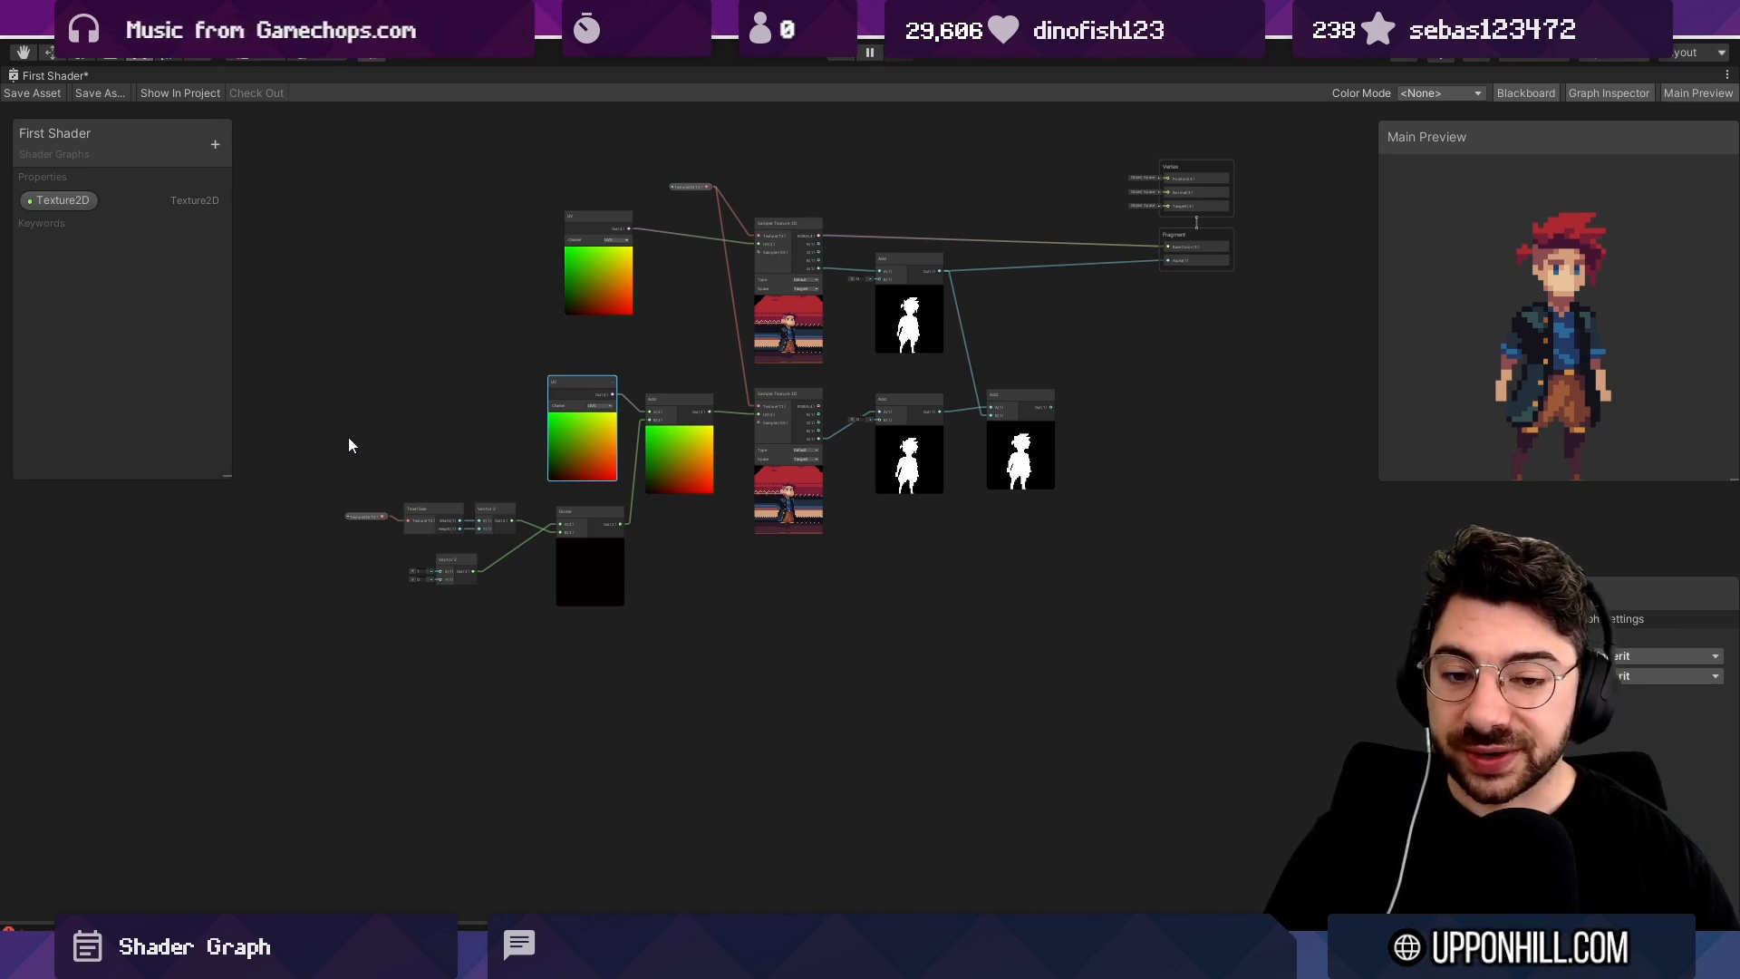
{"action": "left_click_drag", "start_coordinate": [348, 444], "coordinate": [1084, 643]}
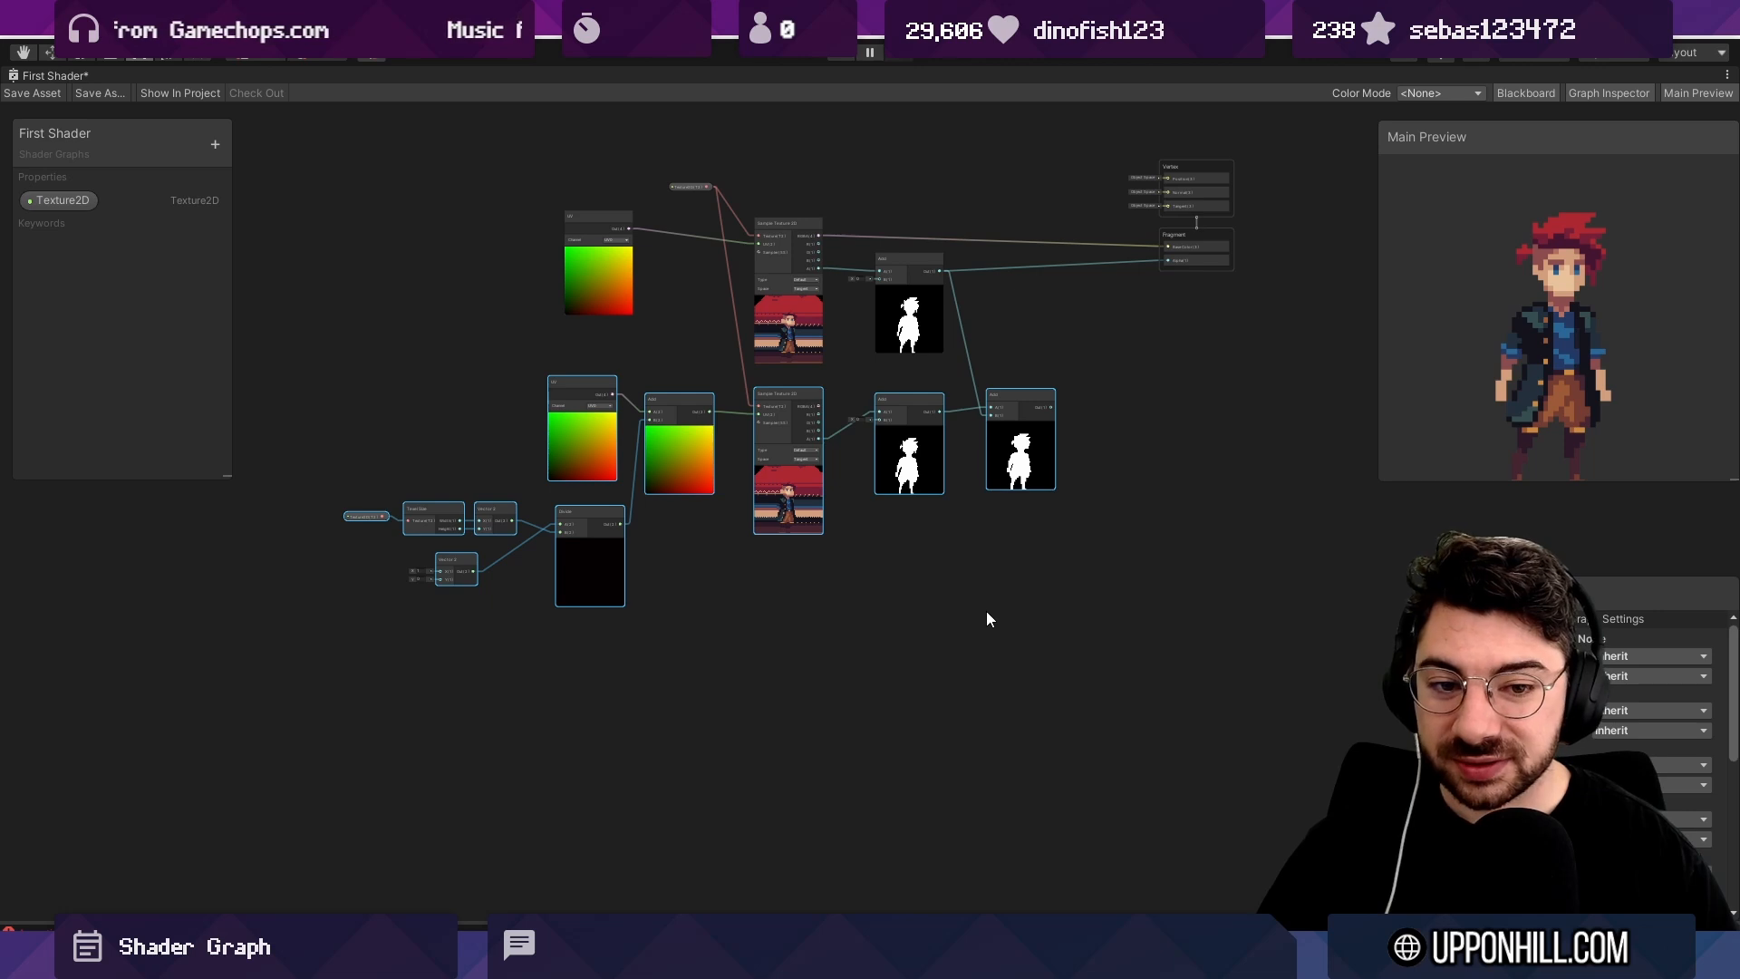
{"action": "key", "text": "f"}
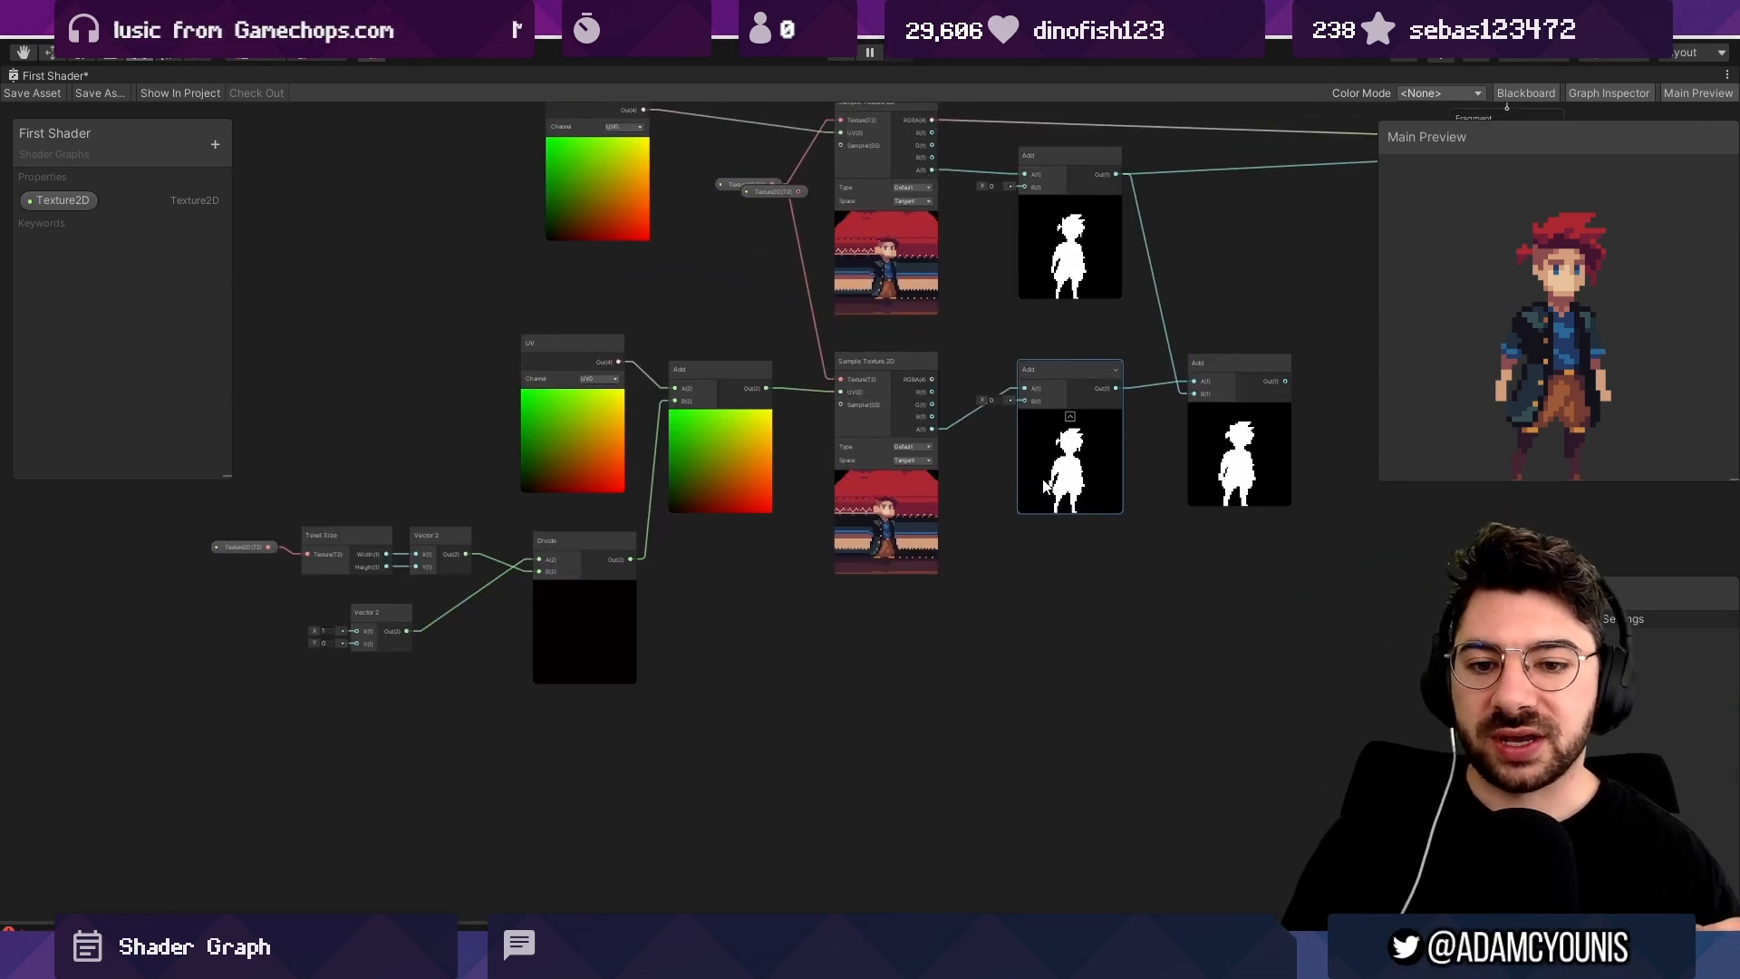
Select all the offset branch nodes and convert them to a sub-graph saved as Outline Offset Component.
{"action": "left_click_drag", "start_coordinate": [259, 398], "coordinate": [1084, 718]}
{"action": "left_click_drag", "start_coordinate": [303, 428], "coordinate": [982, 676]}
{"action": "left_click_drag", "start_coordinate": [257, 416], "coordinate": [856, 647]}
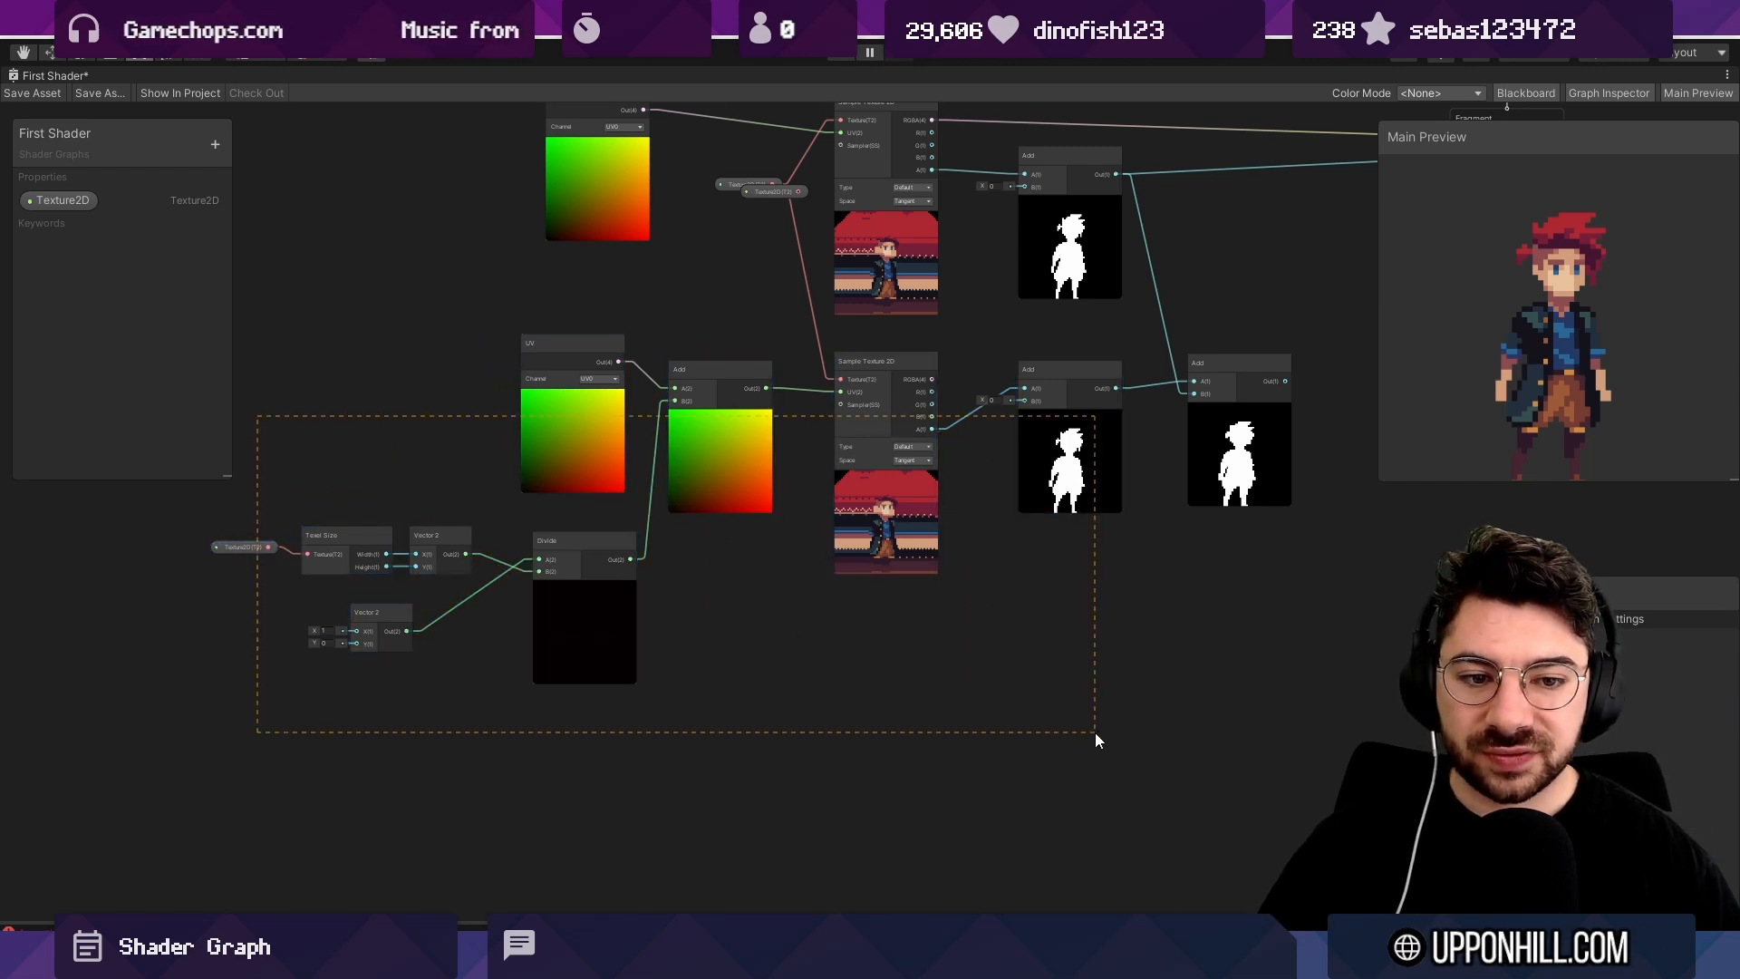
{"action": "left_click_drag", "start_coordinate": [1094, 733], "coordinate": [1095, 733]}
{"action": "right_click", "coordinate": [1043, 464]}
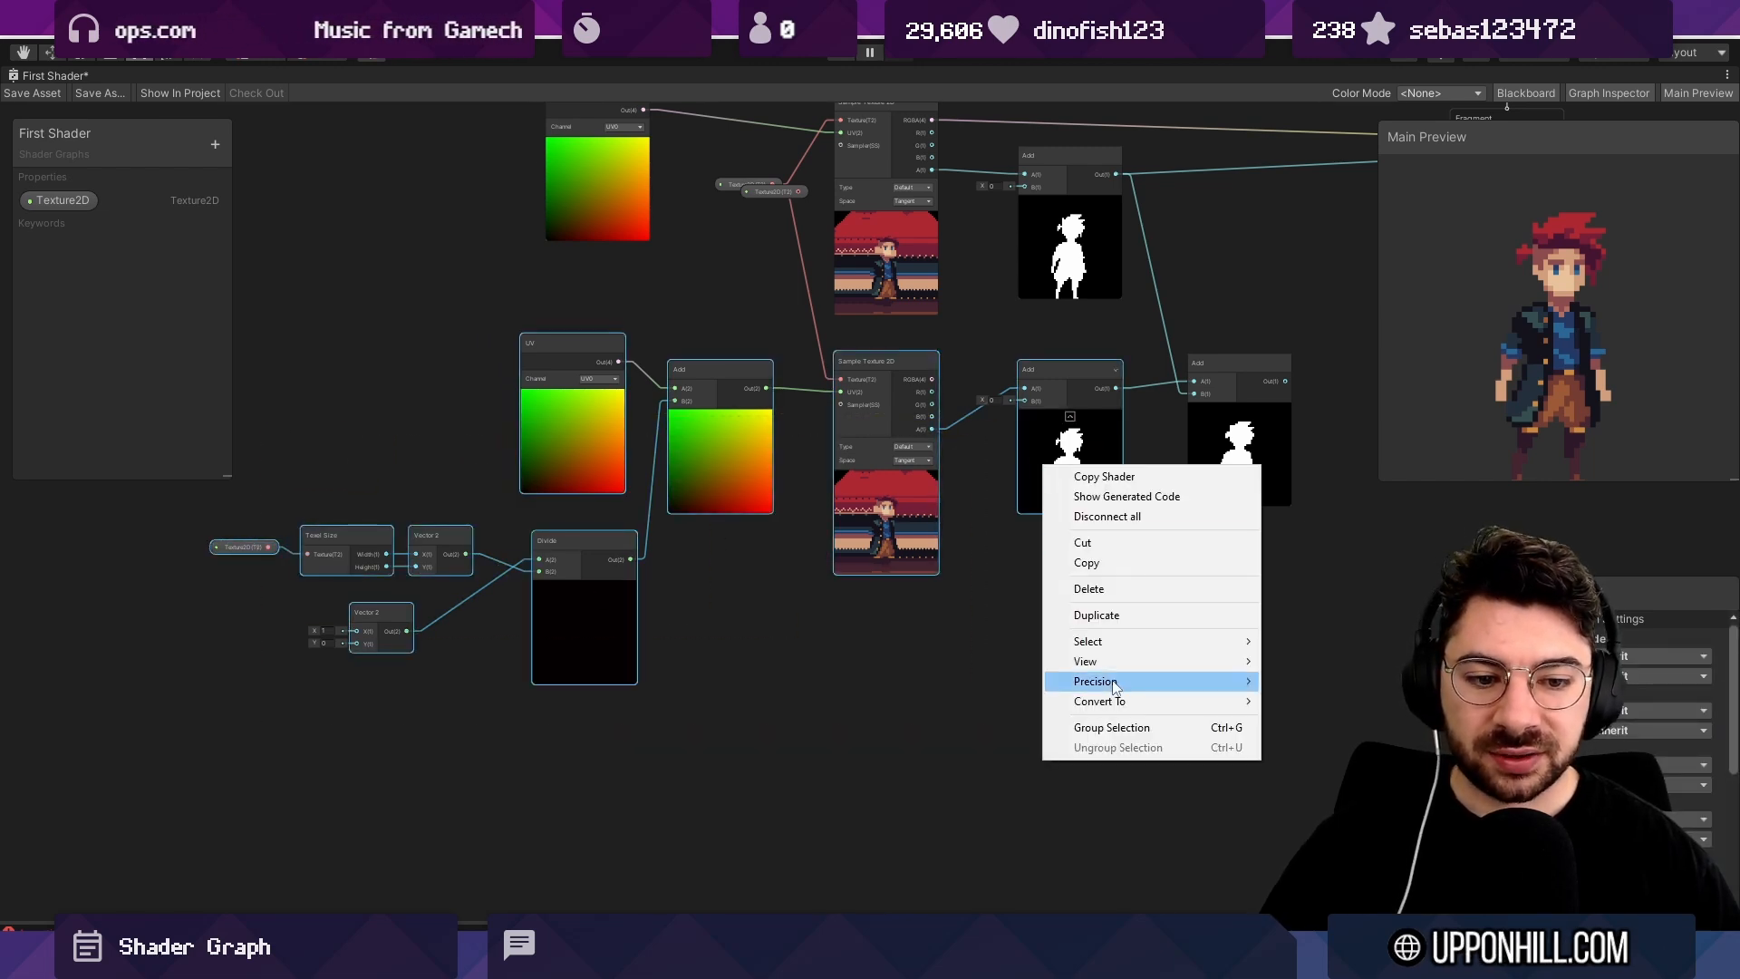
{"action": "mouse_move", "coordinate": [1119, 701]}
{"action": "left_click", "coordinate": [1293, 702]}
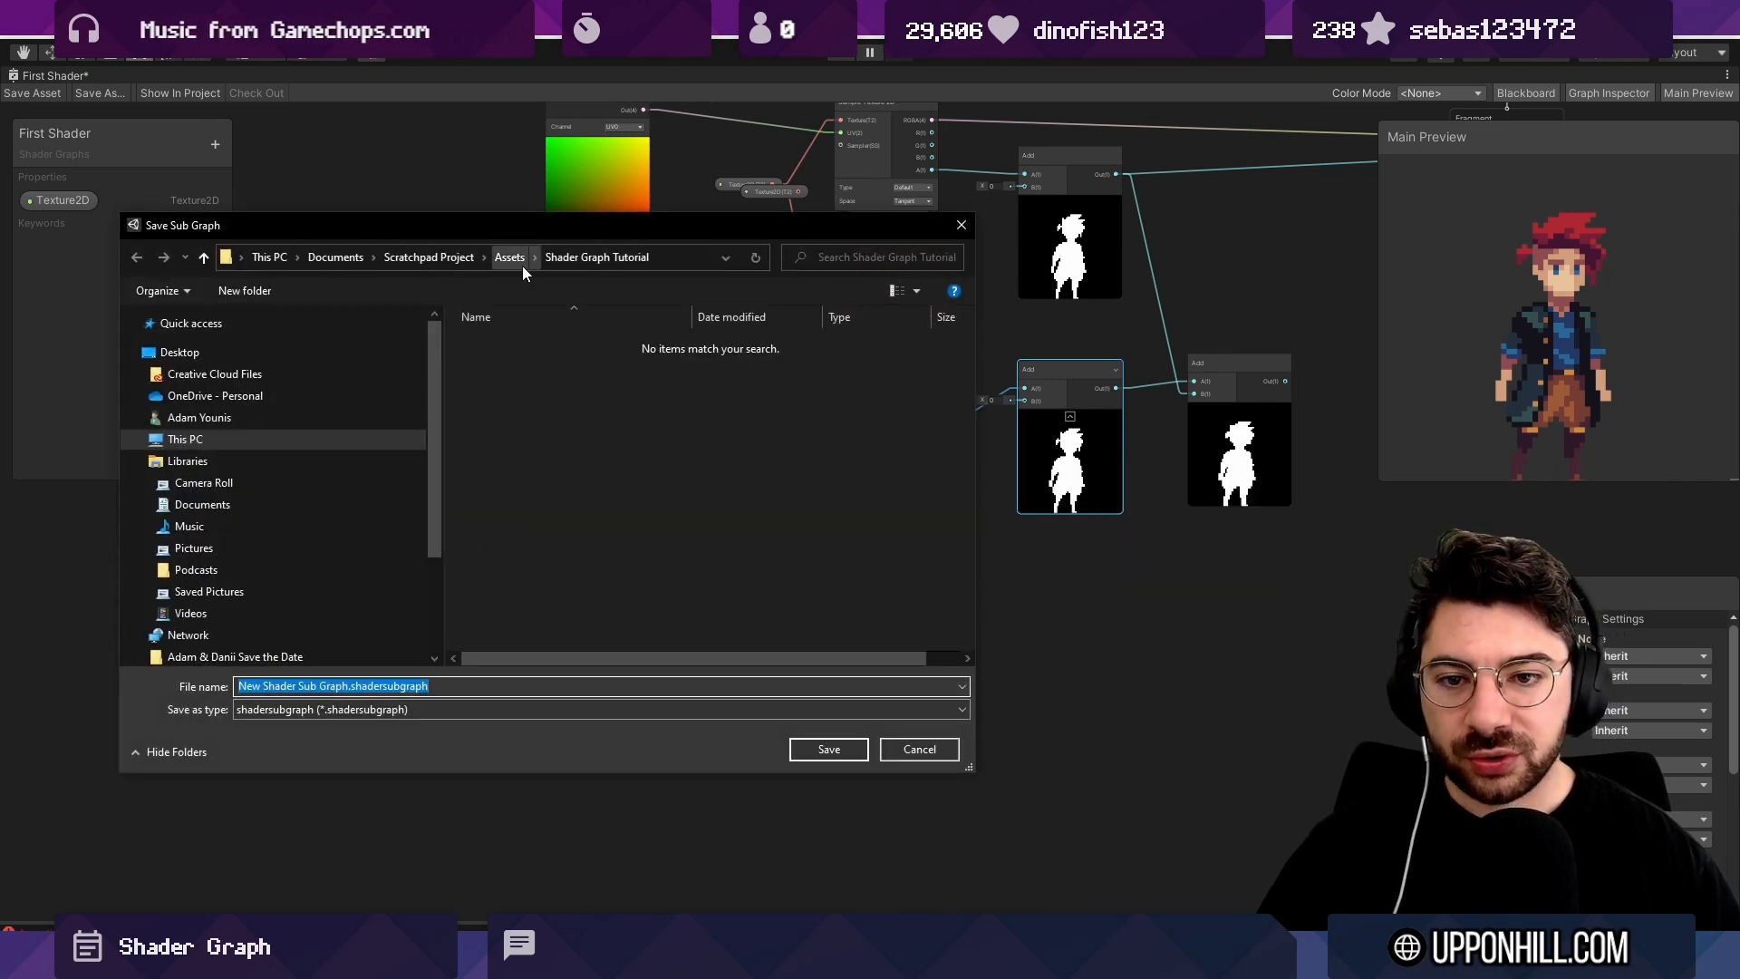
{"action": "type", "text": "Outline Component"}
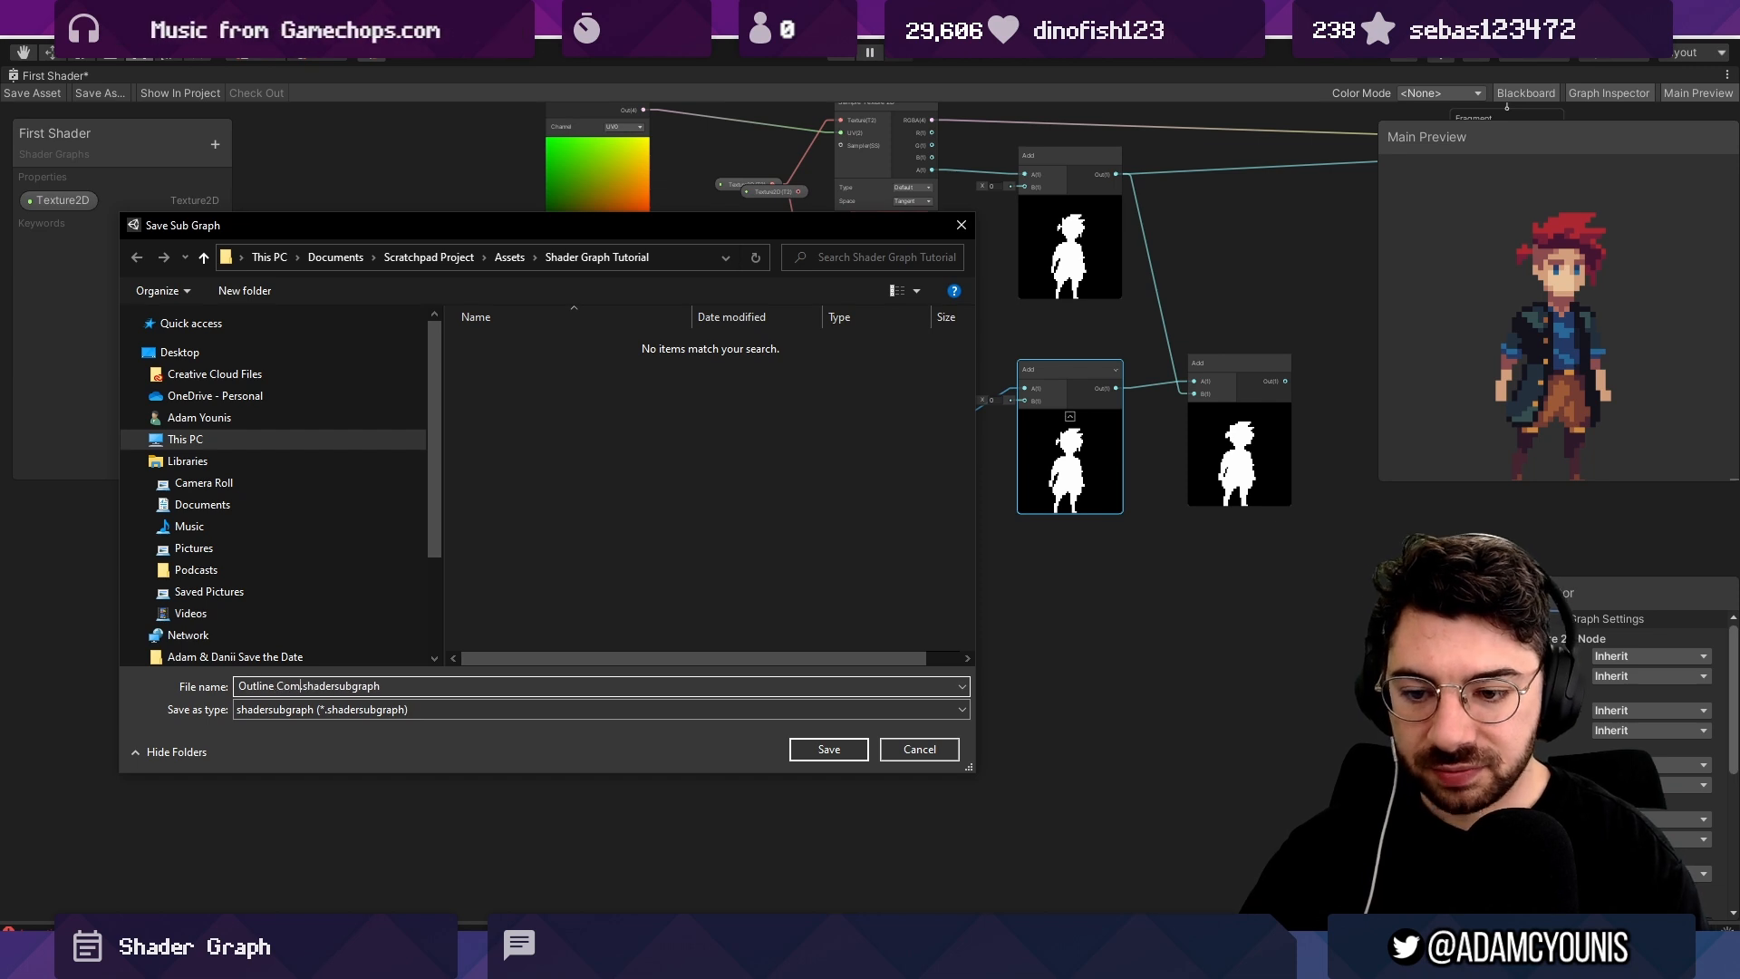
{"action": "type", "text": "Offset"}
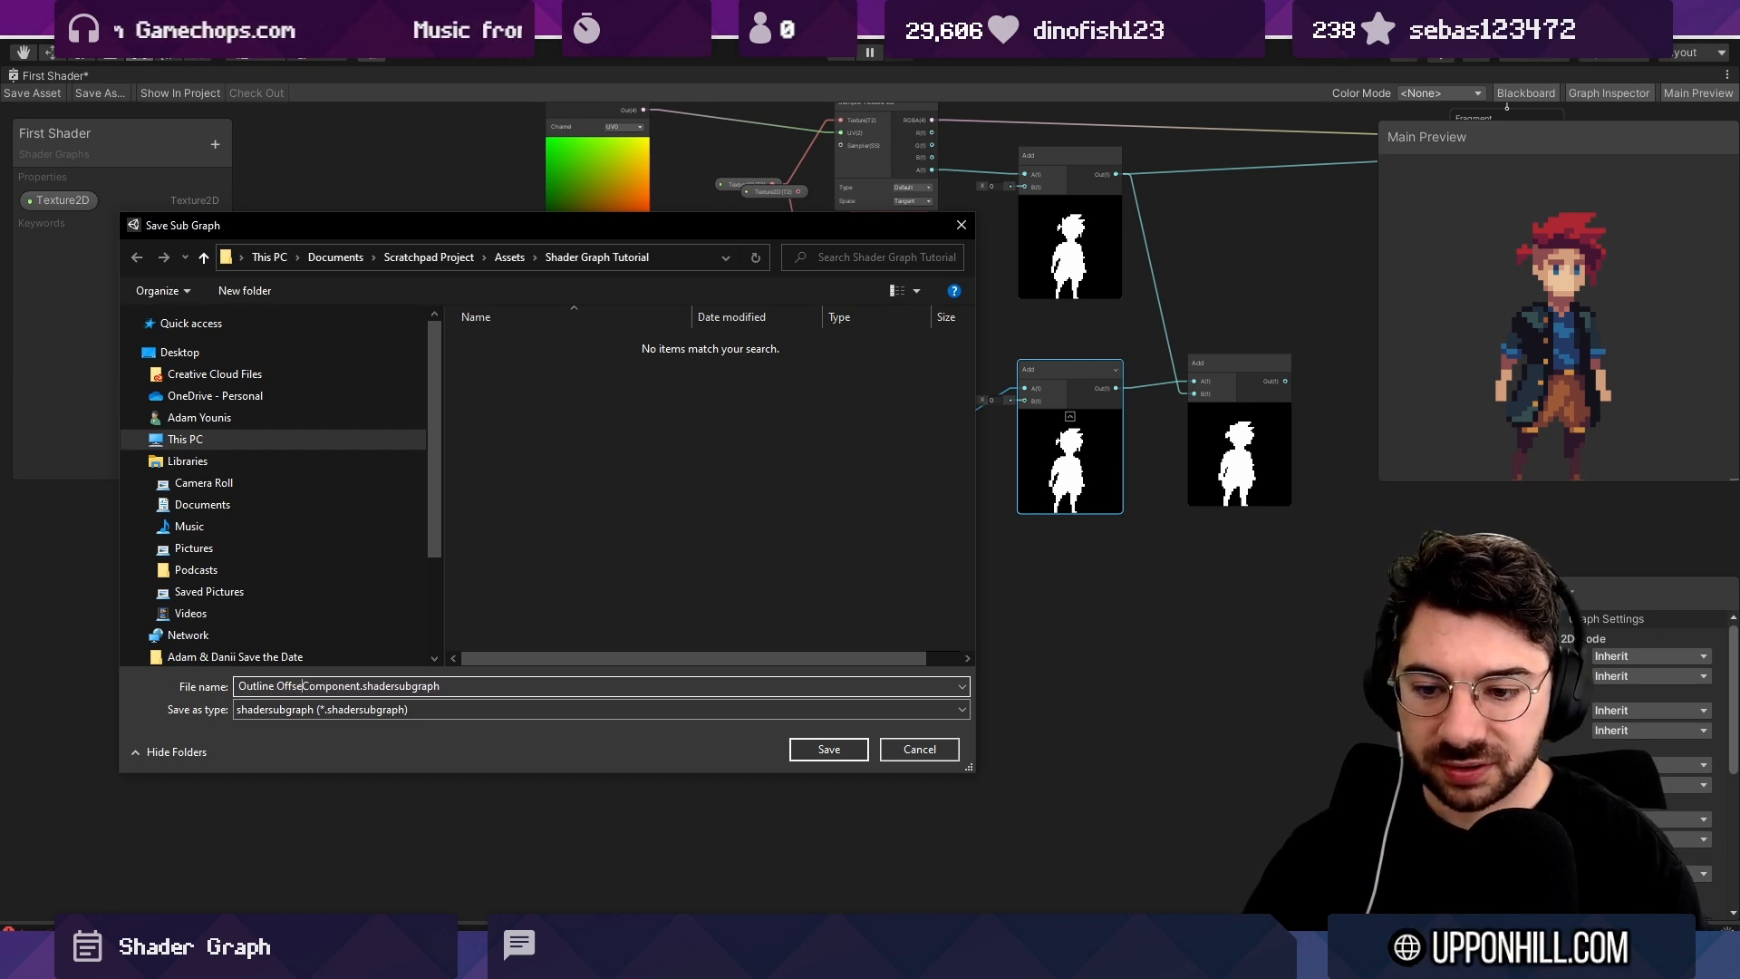
{"action": "key", "text": "Return"}
Open the Outline Offset Component sub-graph and examine its node network.
{"action": "double_click", "coordinate": [666, 475]}
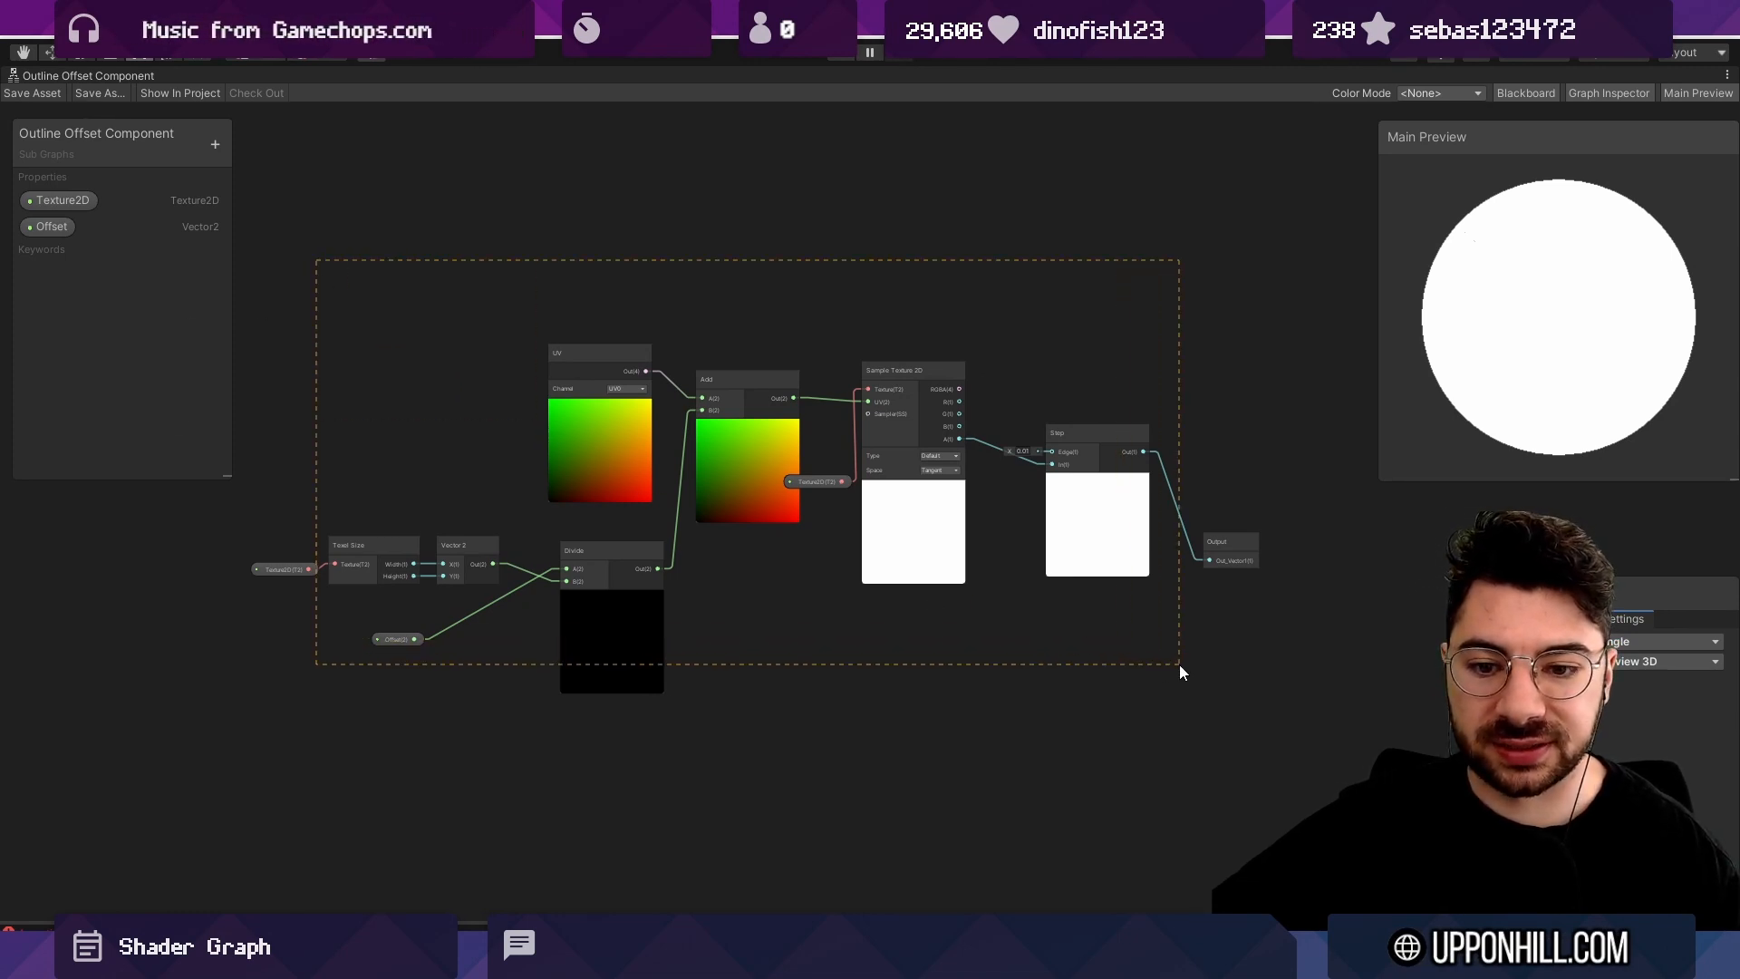
{"action": "scroll", "coordinate": [863, 390], "scroll_direction": "down", "scroll_amount": 4}
{"action": "scroll", "coordinate": [866, 562], "scroll_direction": "down", "scroll_amount": 1}
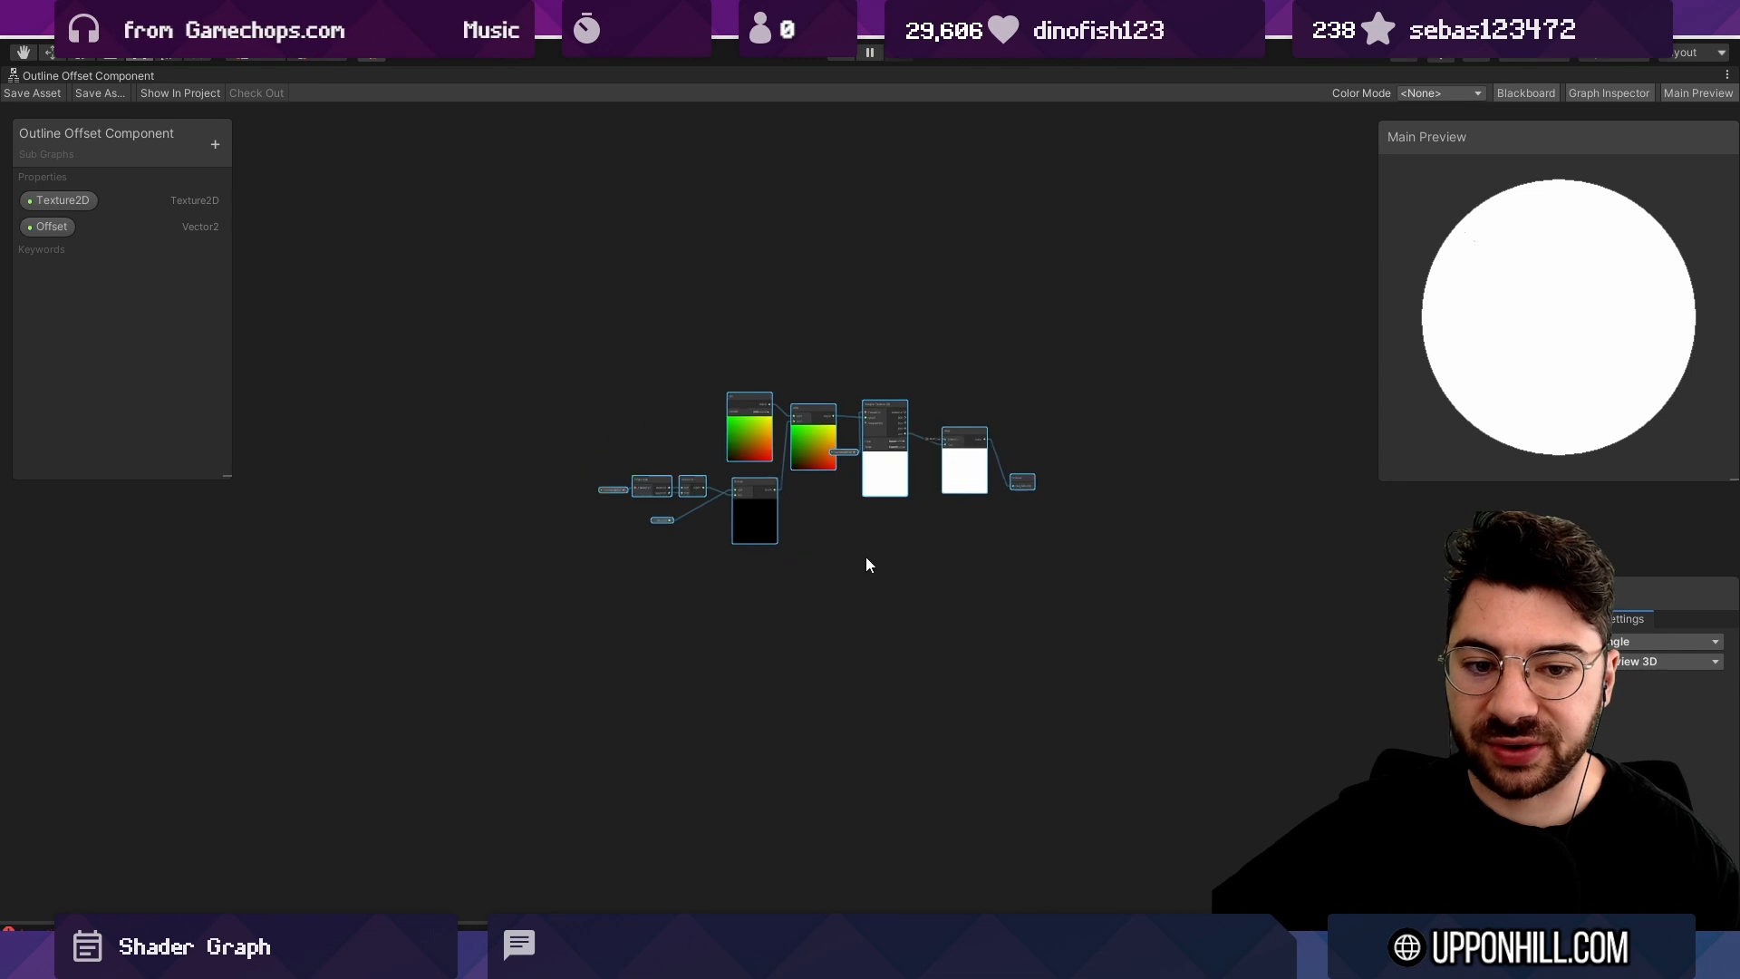
{"action": "scroll", "coordinate": [865, 544], "scroll_direction": "up", "scroll_amount": 5}
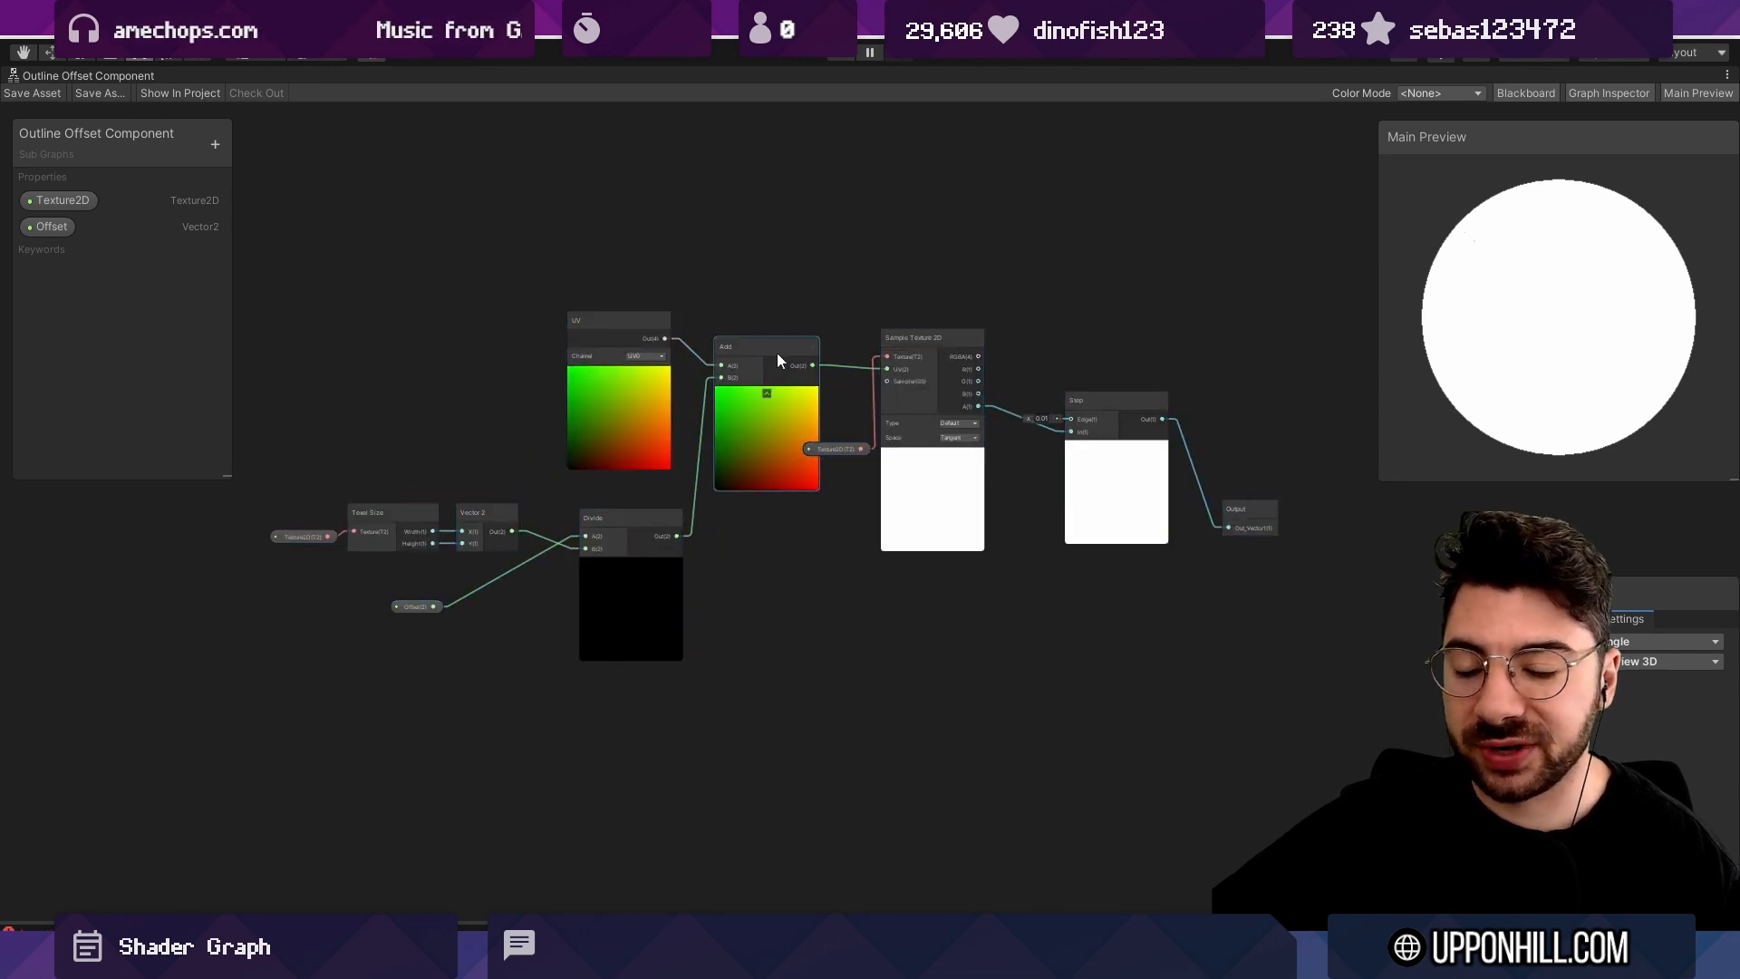
{"action": "left_click_drag", "start_coordinate": [834, 449], "coordinate": [814, 309]}
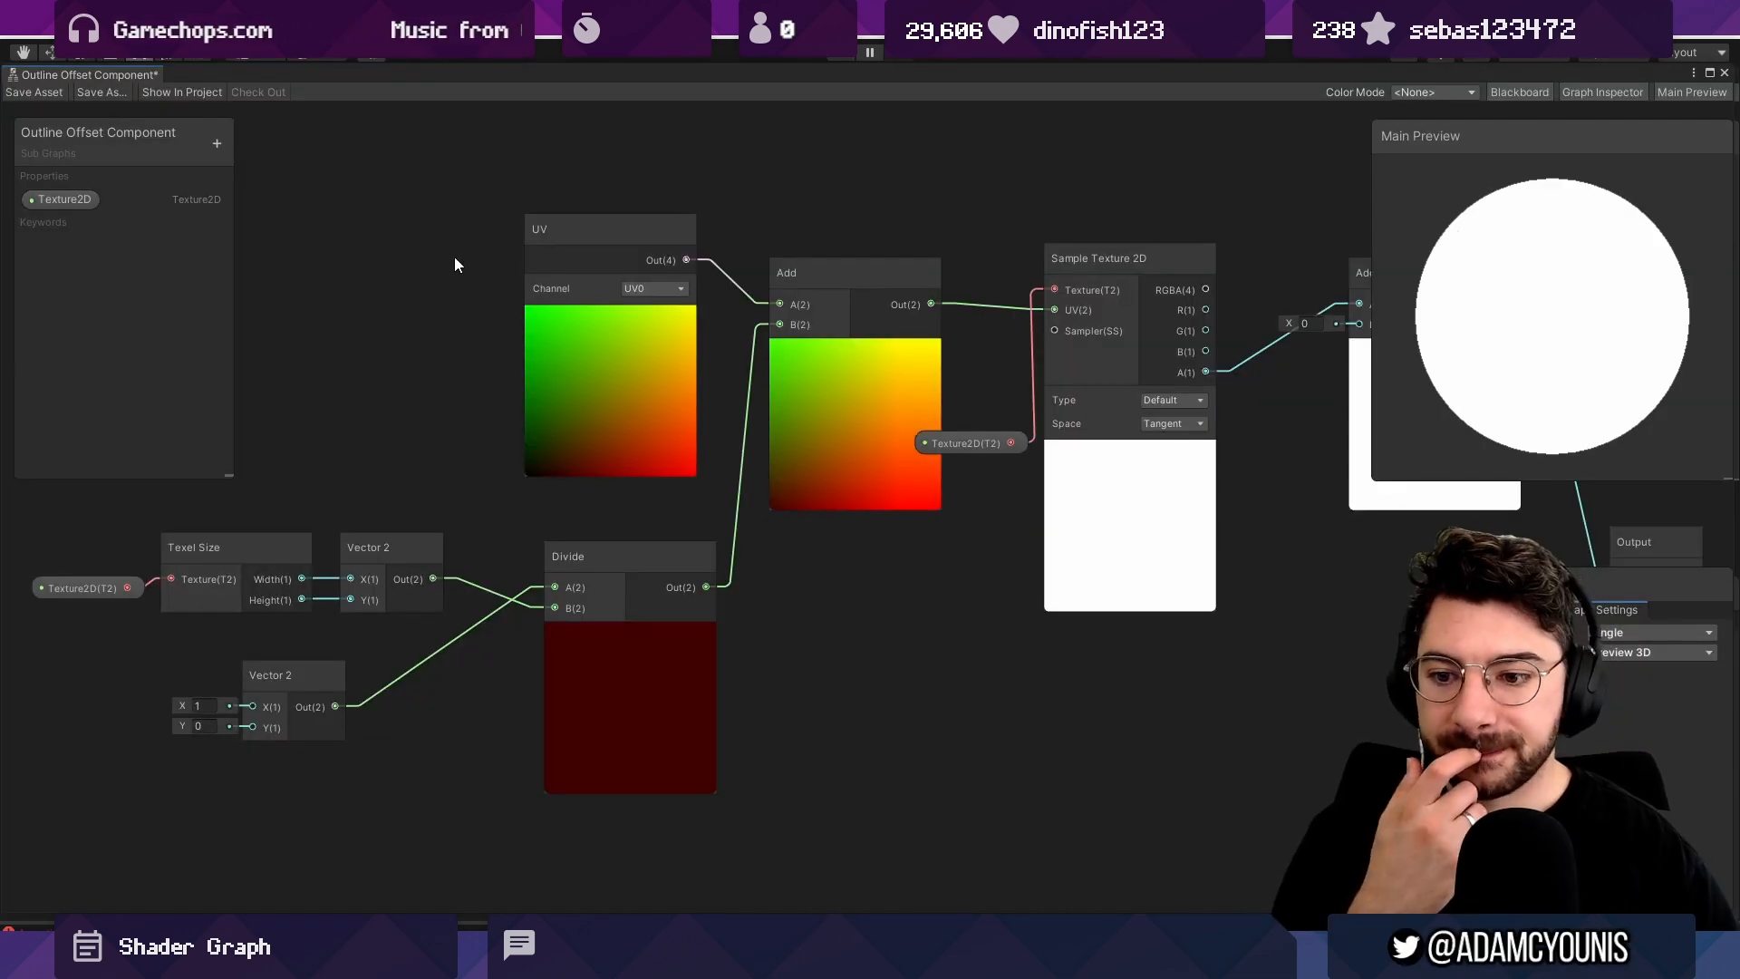
Add a Vector 2 property to the sub-graph and name it Offset.
{"action": "middle_click_drag", "start_coordinate": [248, 664], "coordinate": [472, 600]}
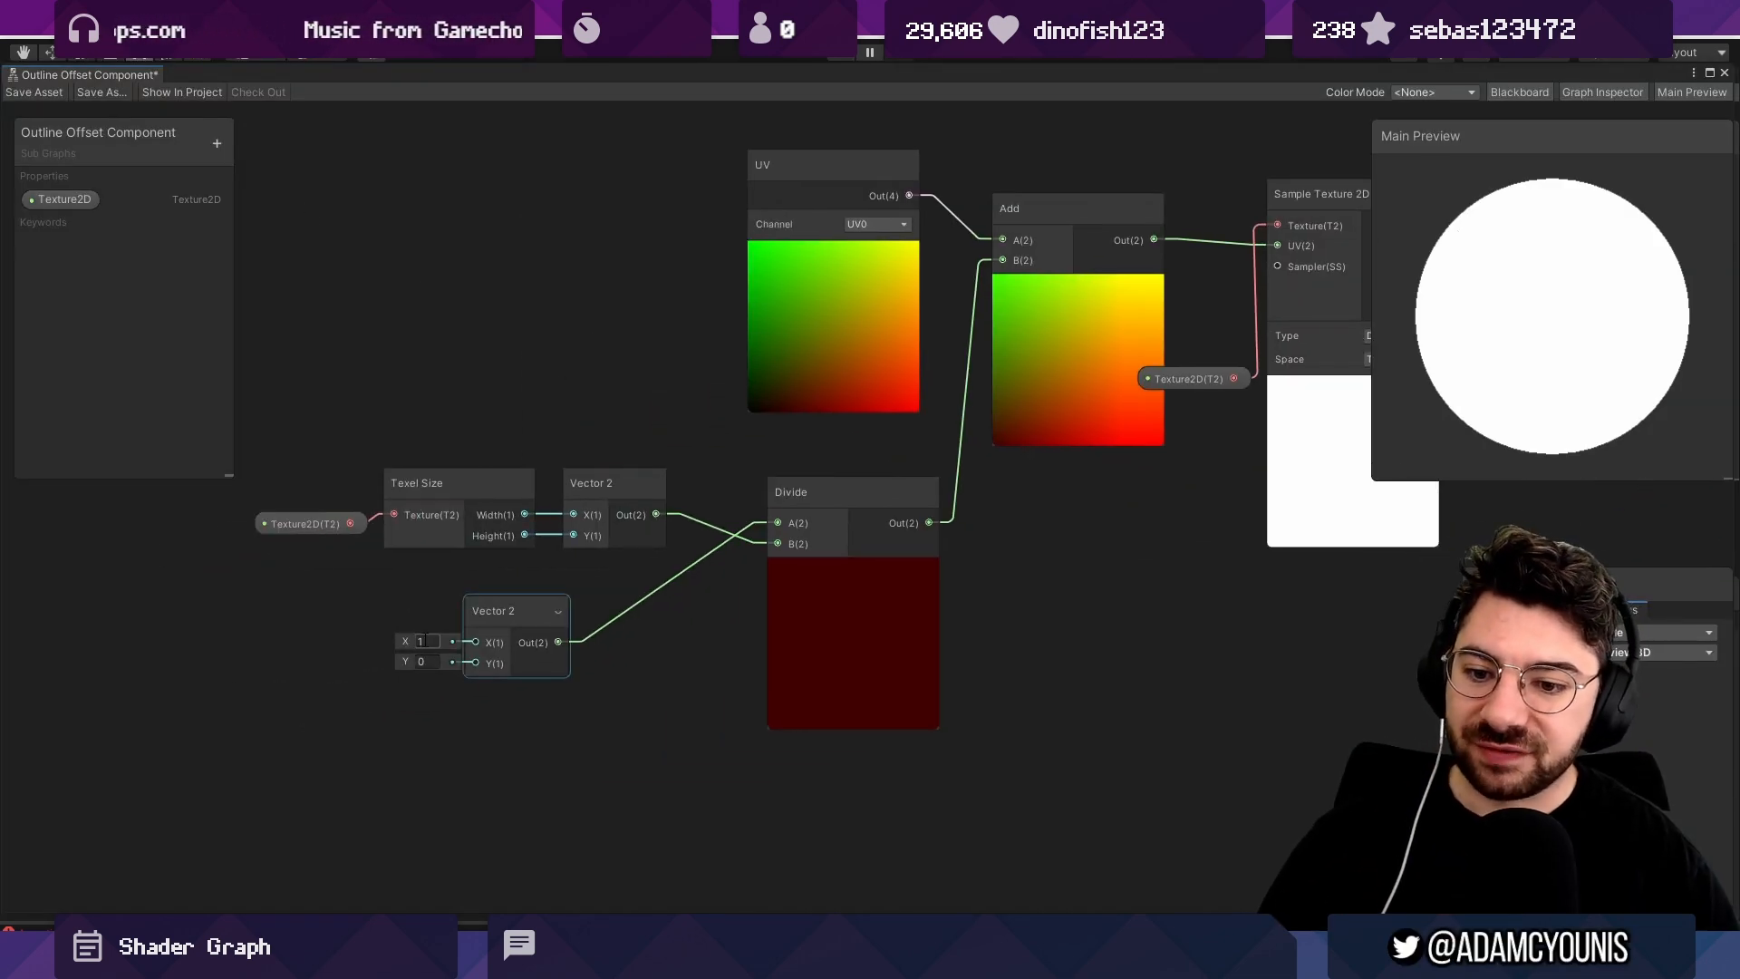
{"action": "left_click", "coordinate": [335, 596]}
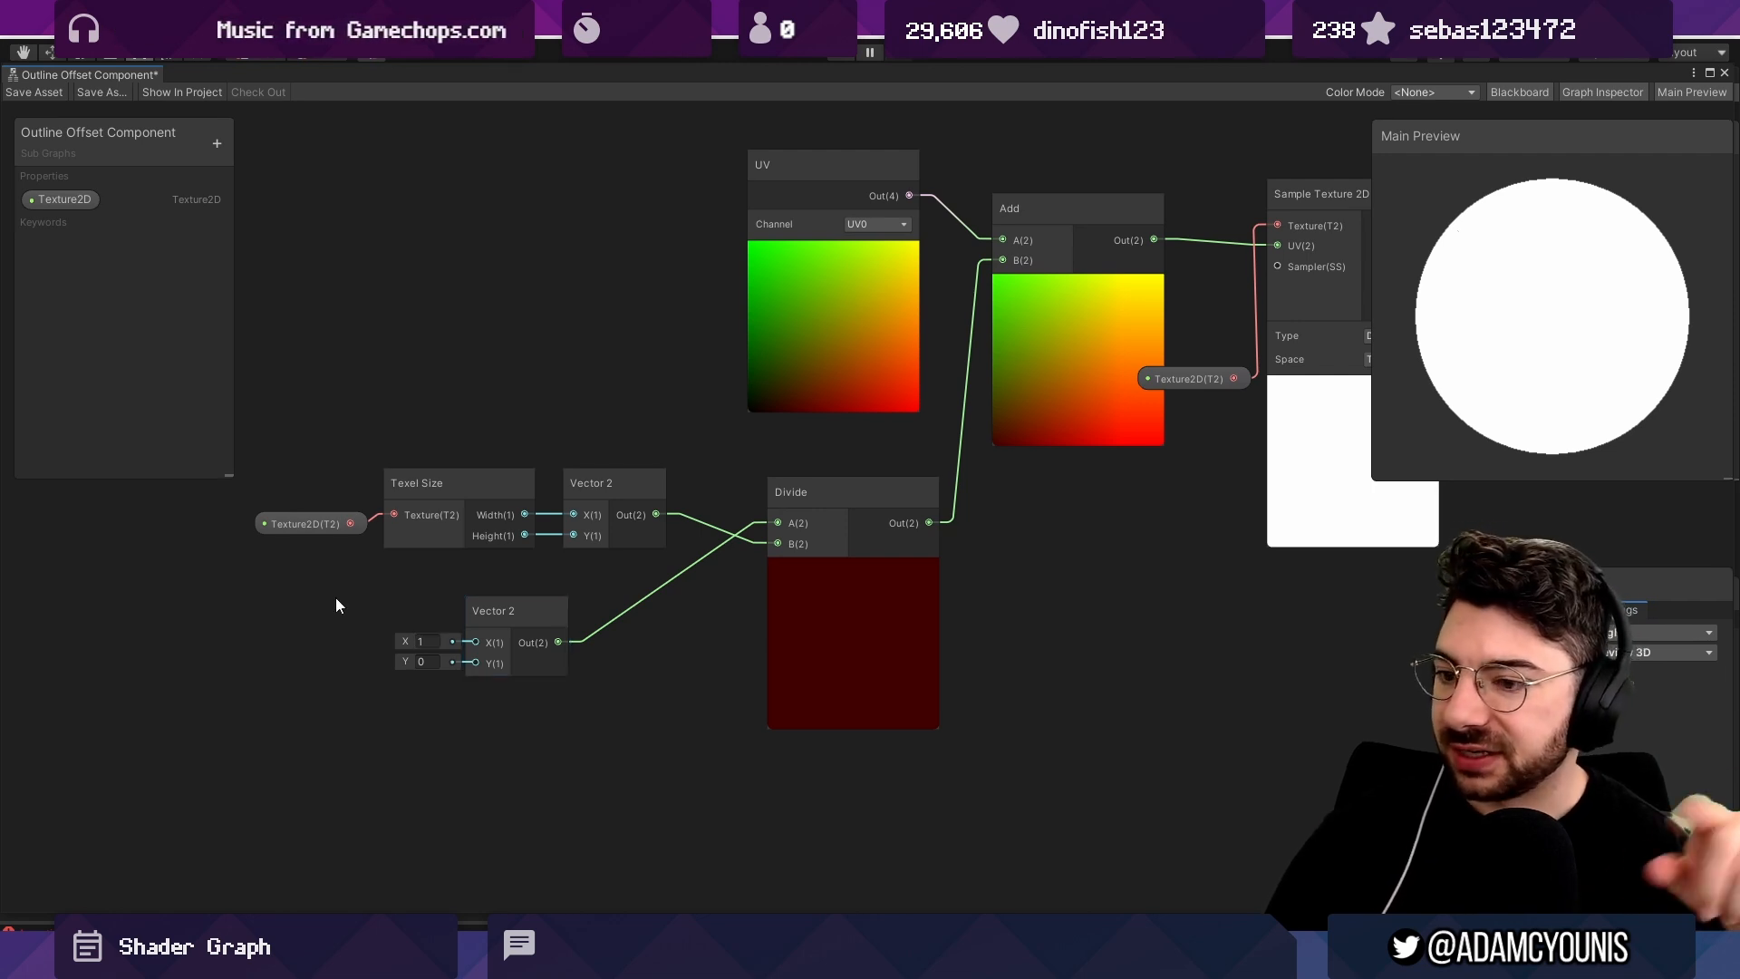
{"action": "left_click", "coordinate": [216, 143]}
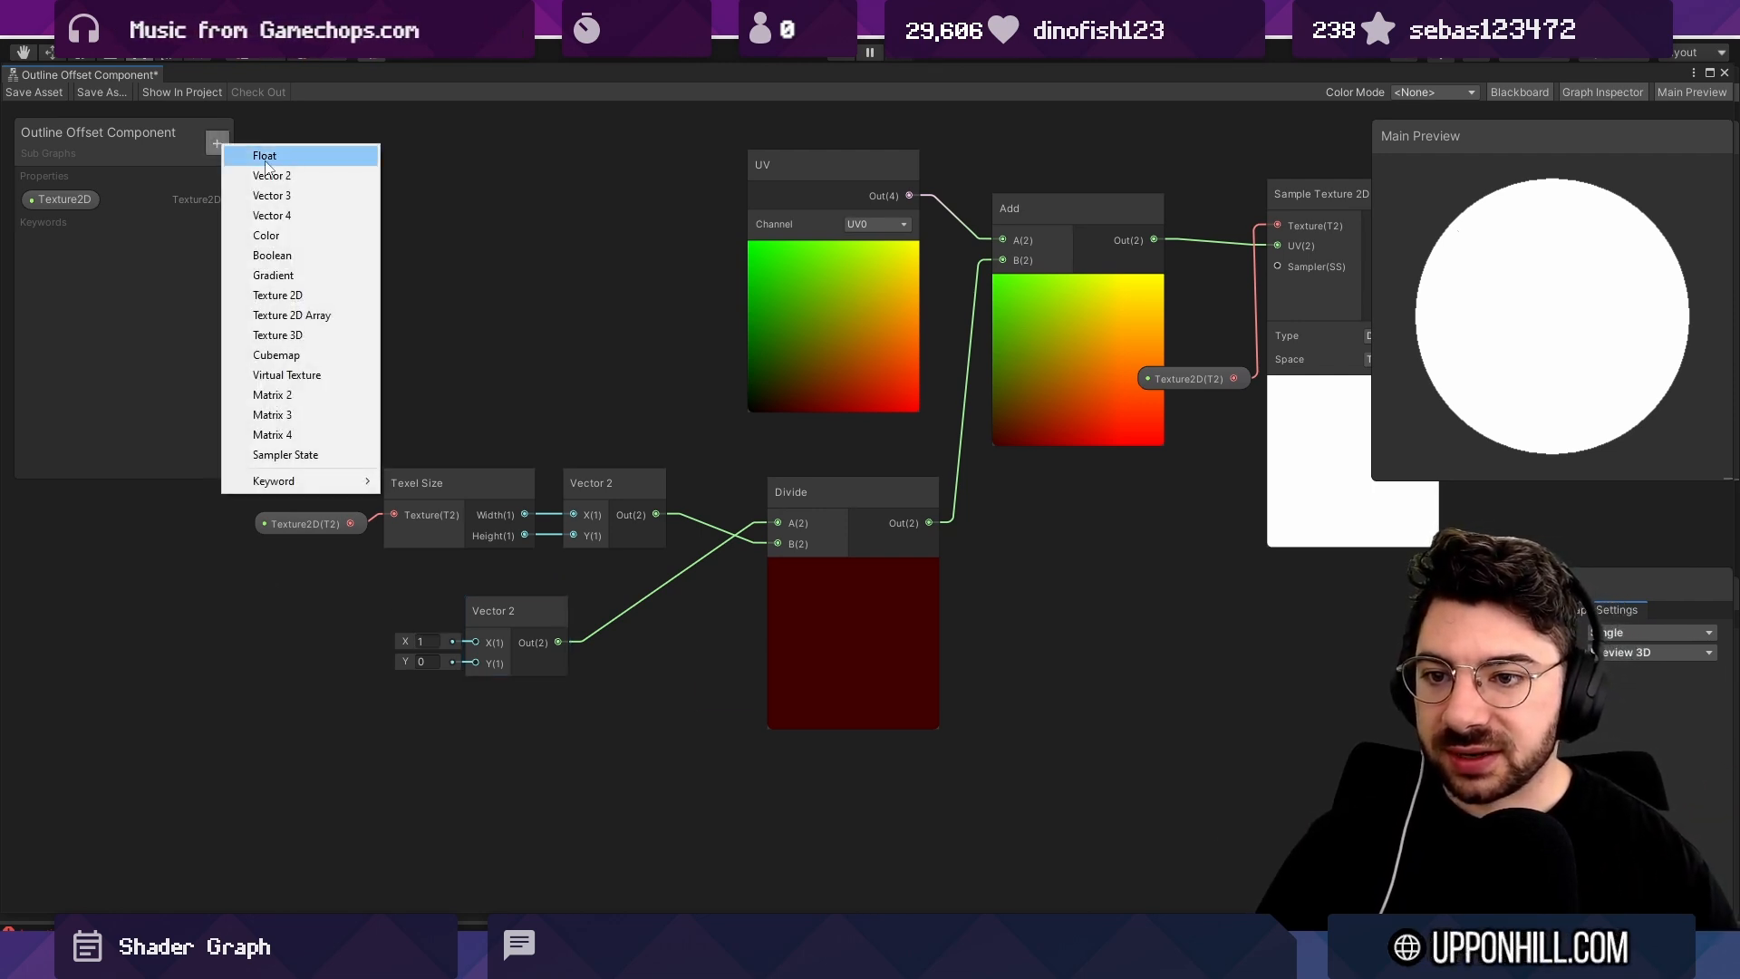
{"action": "left_click", "coordinate": [318, 175]}
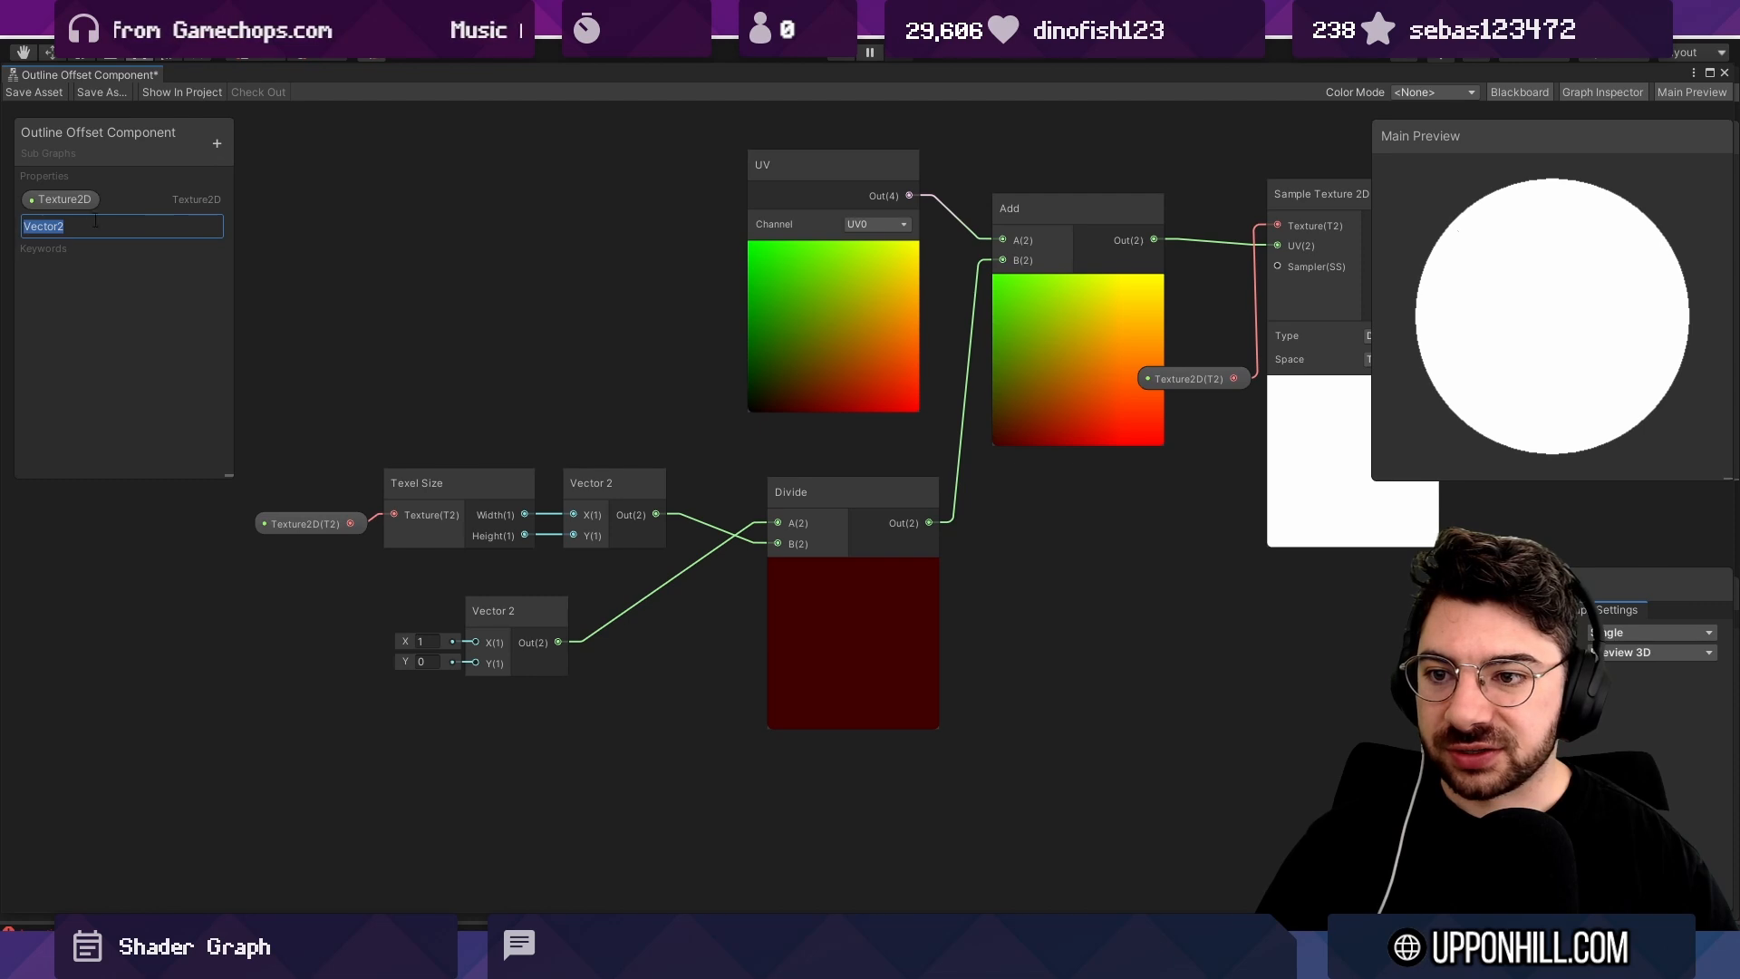
{"action": "key", "text": "Return"}
{"action": "double_click", "coordinate": [73, 229]}
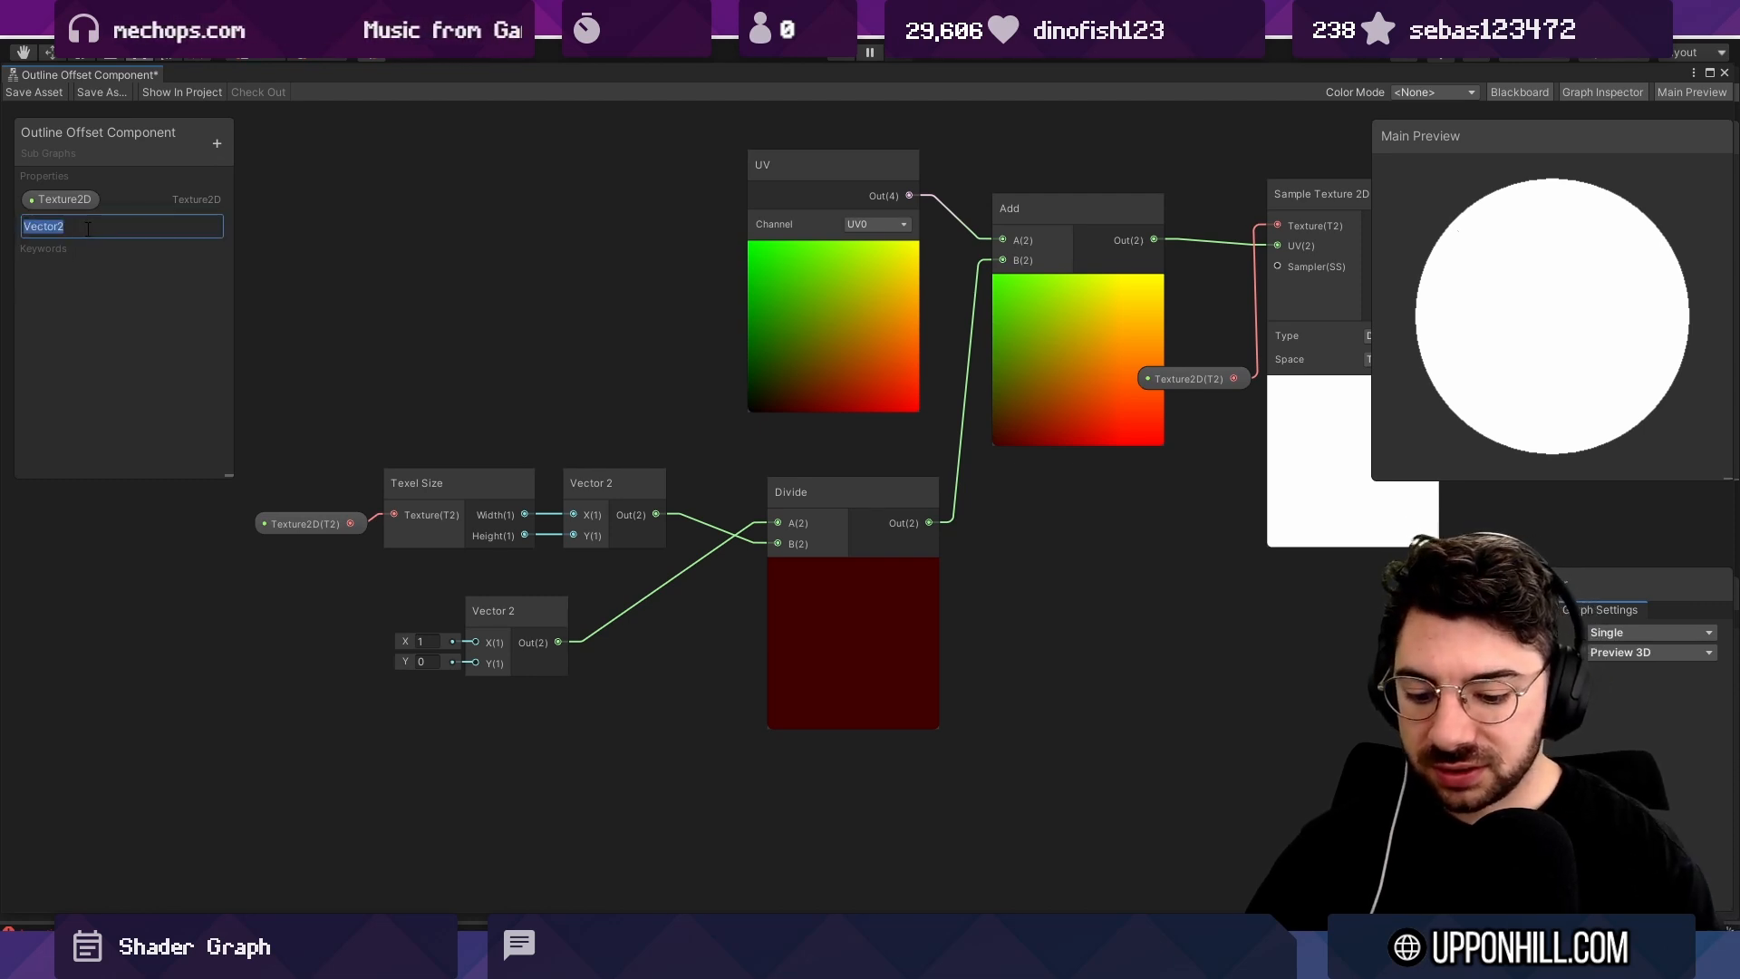
{"action": "type", "text": "Offsewt"}
{"action": "key", "text": "BackSpace"}
{"action": "key", "text": "BackSpace"}
{"action": "type", "text": "t"}
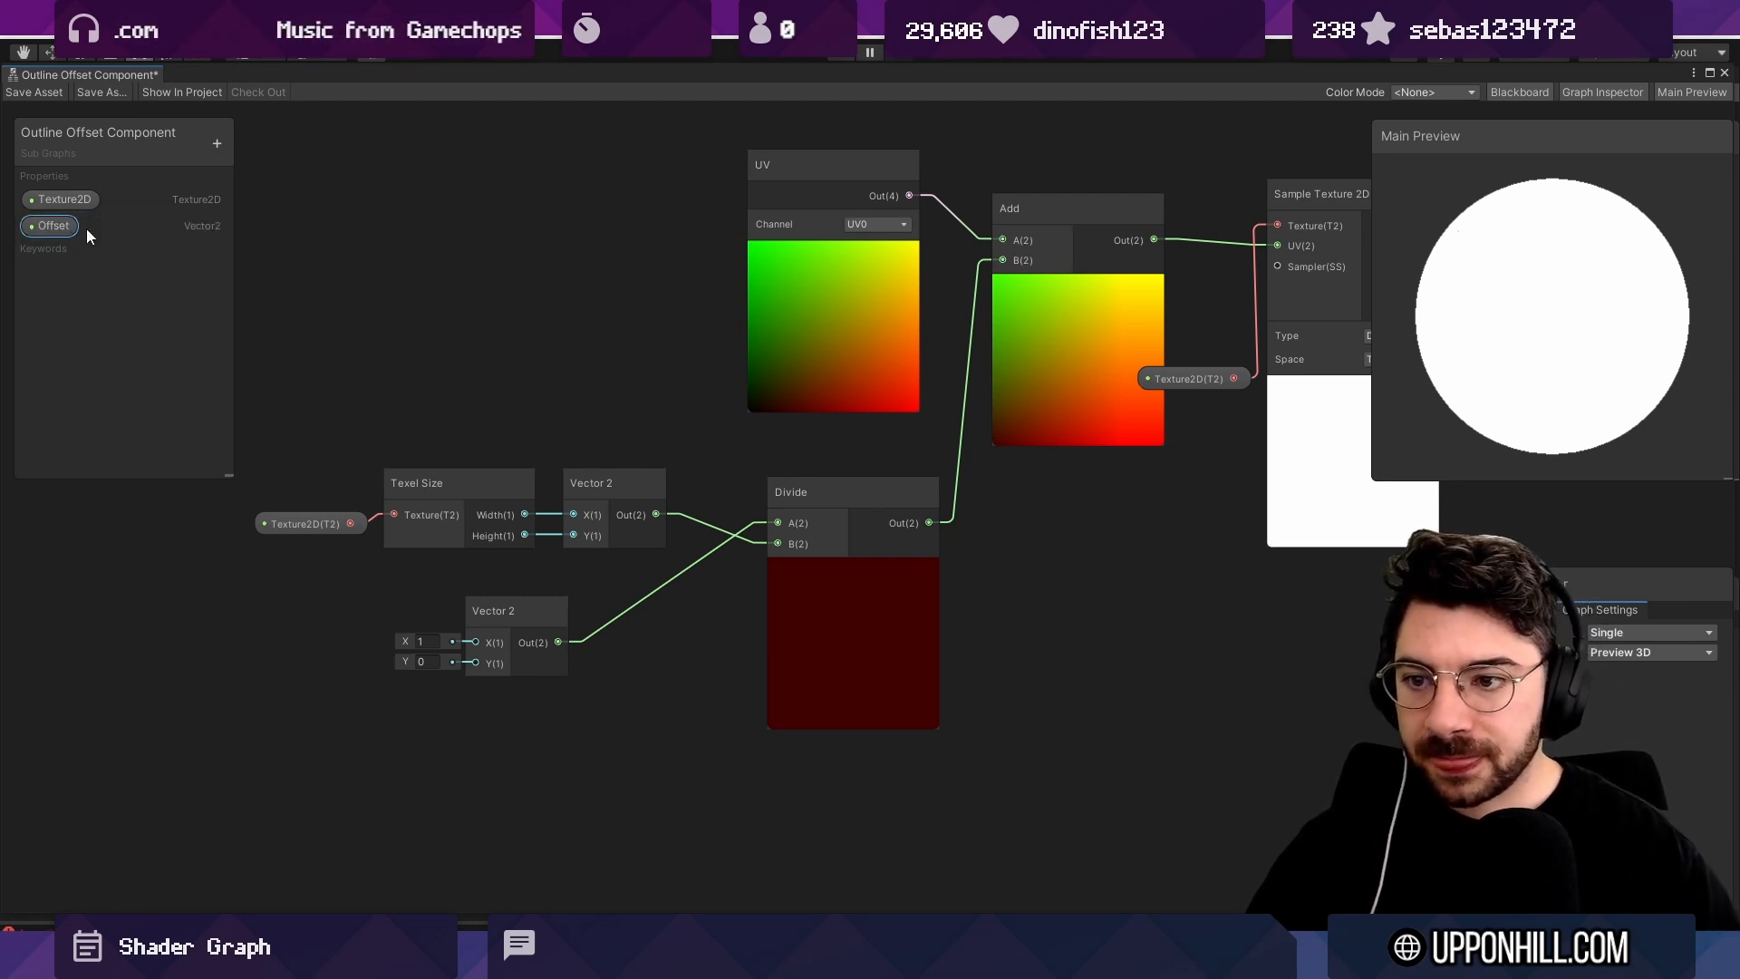
{"action": "key", "text": "Return"}
Place the Offset property in the sub-graph and connect it to the Divide node's A input, replacing the hard-coded Vector 2 node.
{"action": "left_click_drag", "start_coordinate": [57, 226], "coordinate": [970, 474]}
{"action": "scroll", "coordinate": [291, 645], "scroll_direction": "up", "scroll_amount": 2}
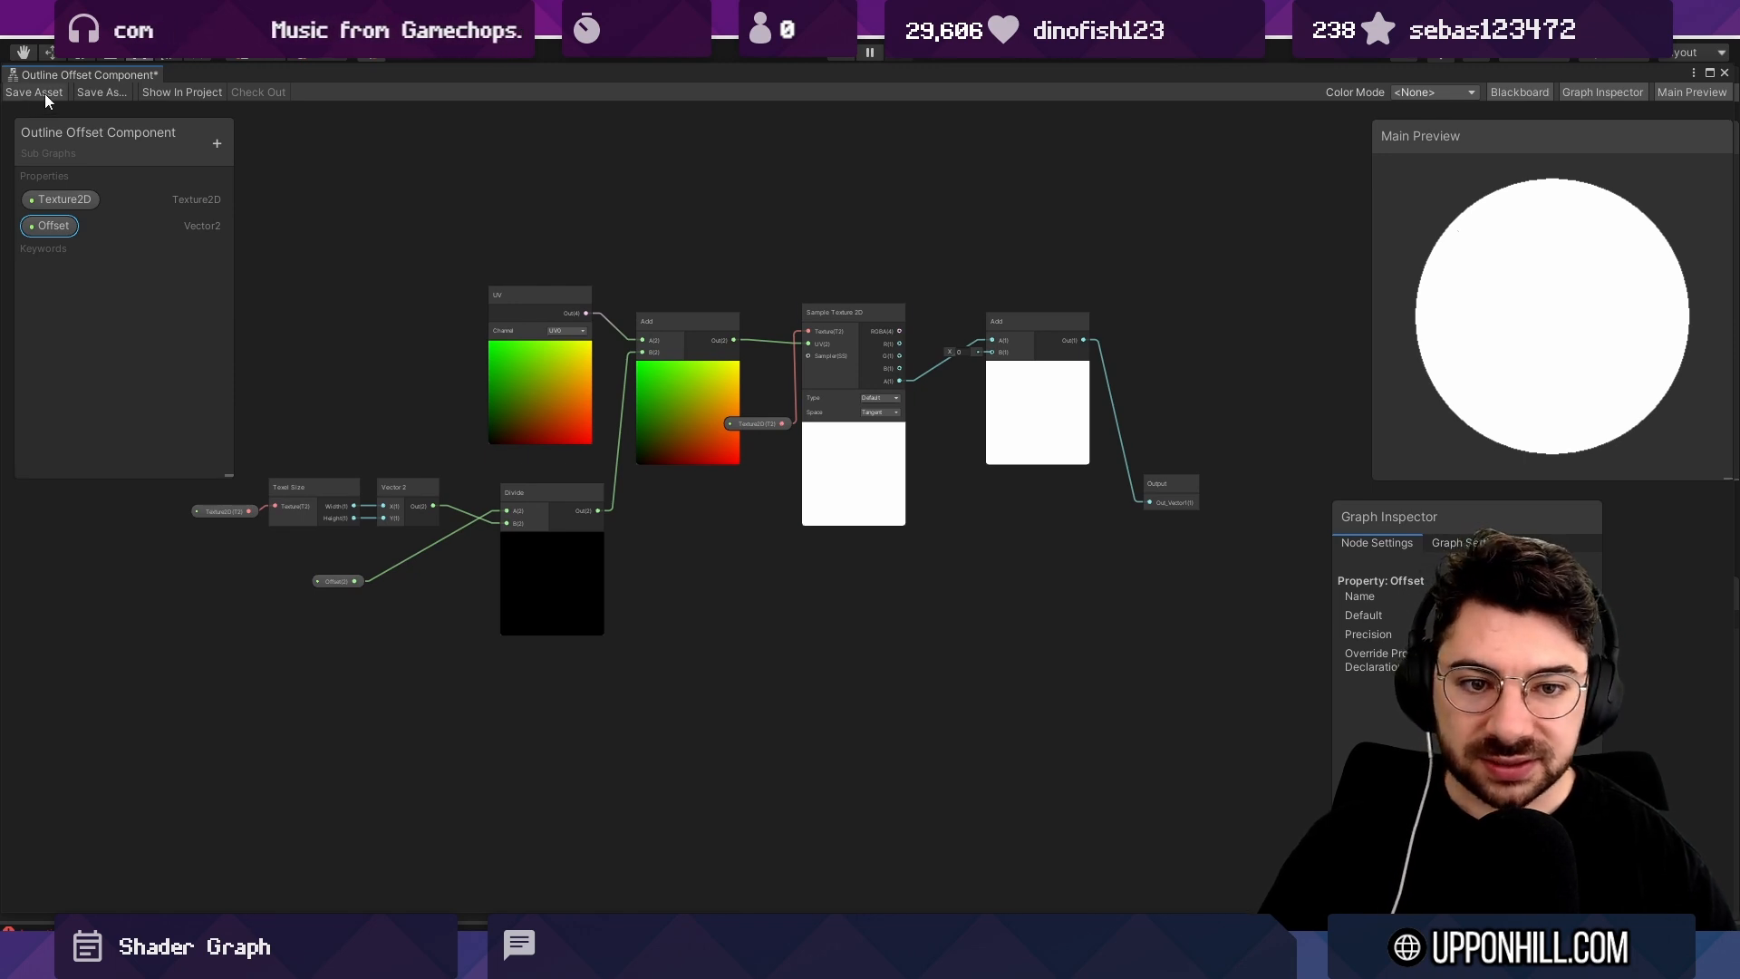
Connect Sample Texture 2D's alpha output directly to the Output node and delete the redundant Add node between them.
{"action": "scroll", "coordinate": [970, 389], "scroll_direction": "up", "scroll_amount": 4}
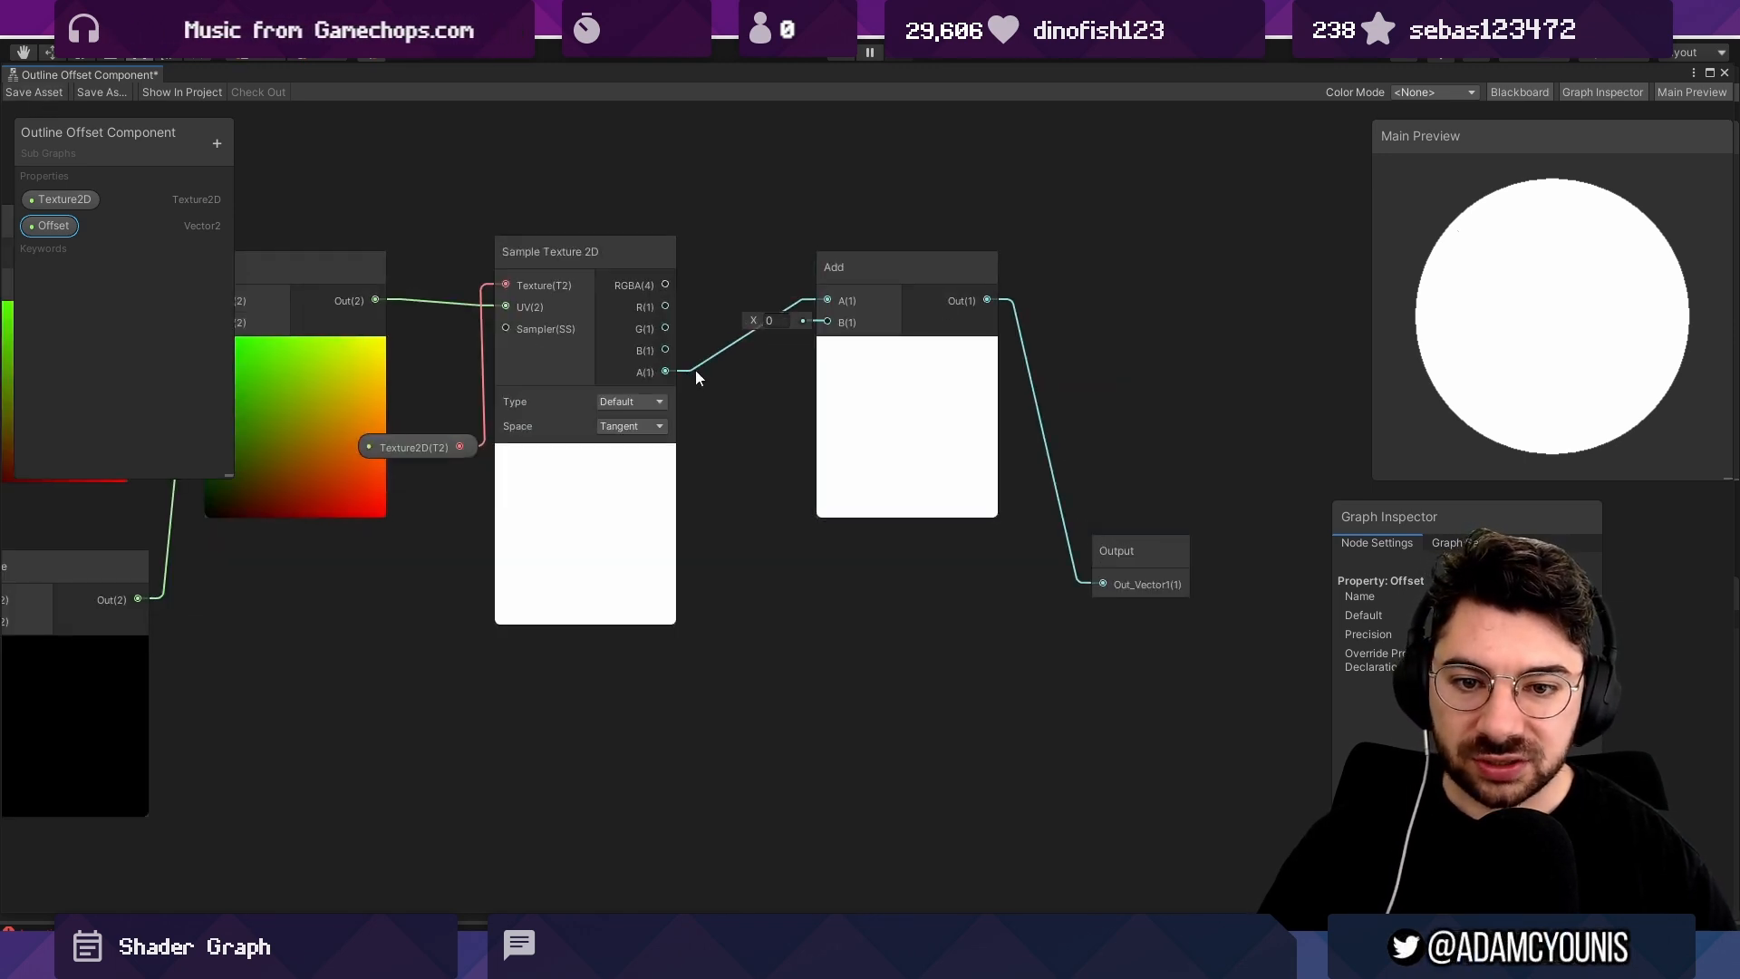
{"action": "left_click_drag", "start_coordinate": [665, 368], "coordinate": [1120, 569]}
{"action": "left_click", "coordinate": [909, 416]}
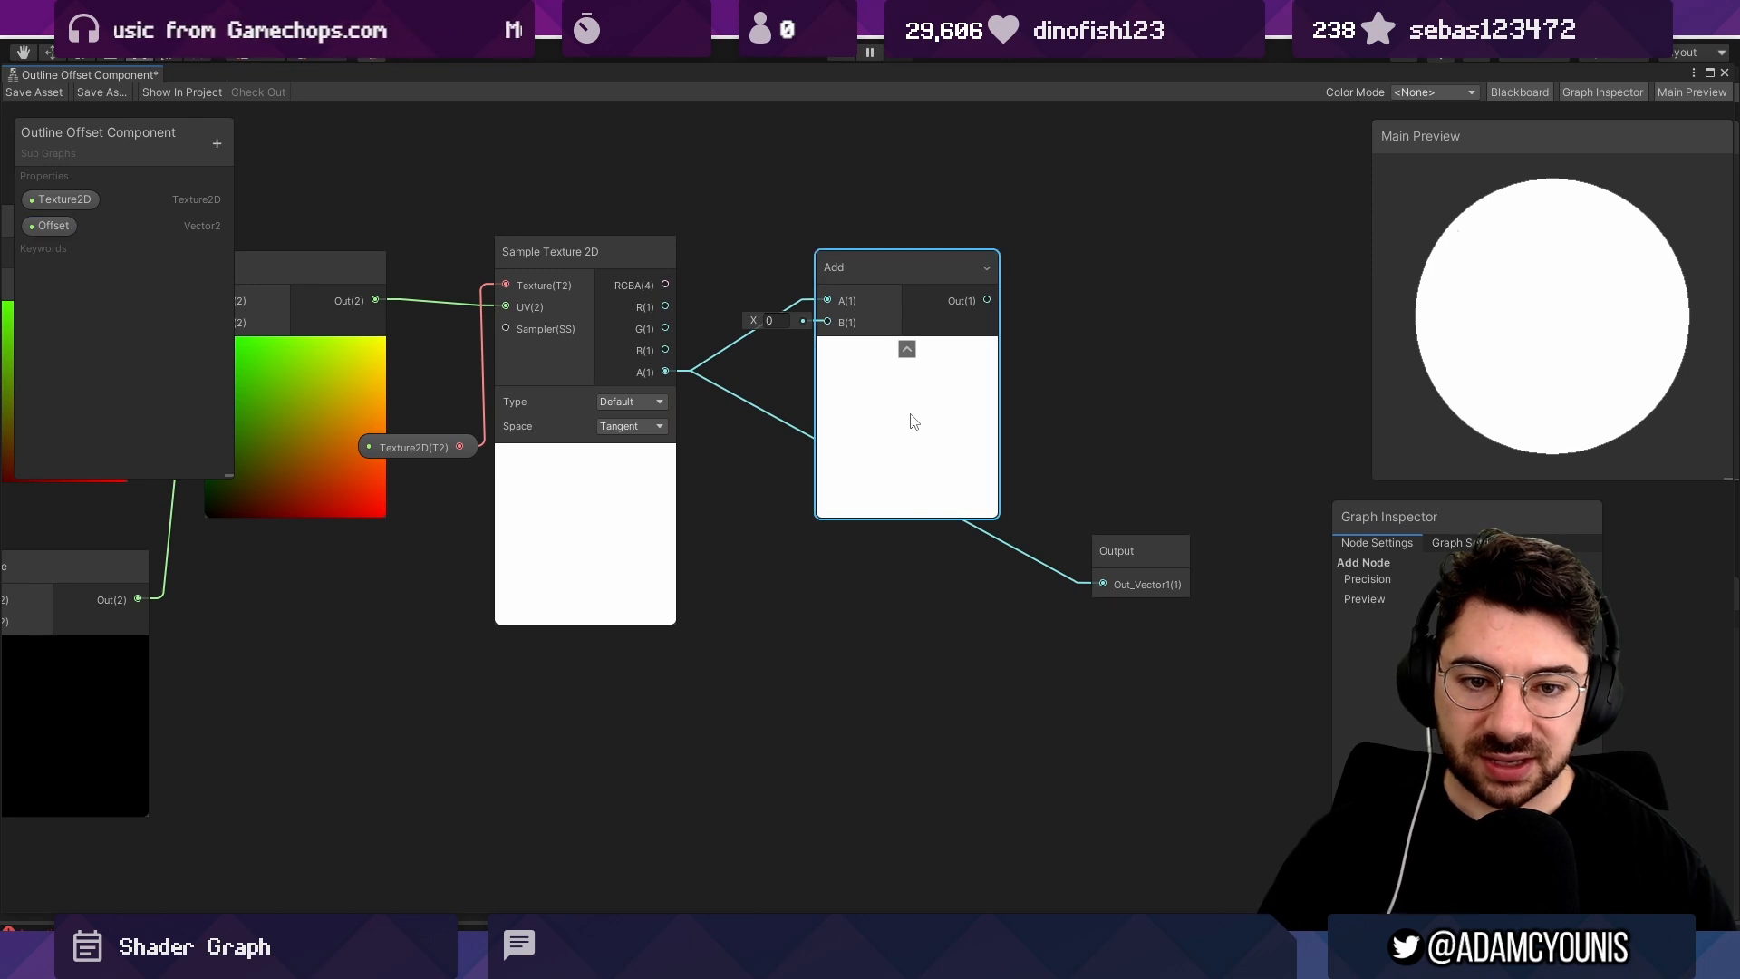
{"action": "key", "text": "Delete"}
Save the Outline Offset Component sub-graph and close it, returning to the First Shader graph.
{"action": "scroll", "coordinate": [1085, 362], "scroll_direction": "down", "scroll_amount": 3}
{"action": "middle_click_drag", "start_coordinate": [1086, 357], "coordinate": [1107, 349]}
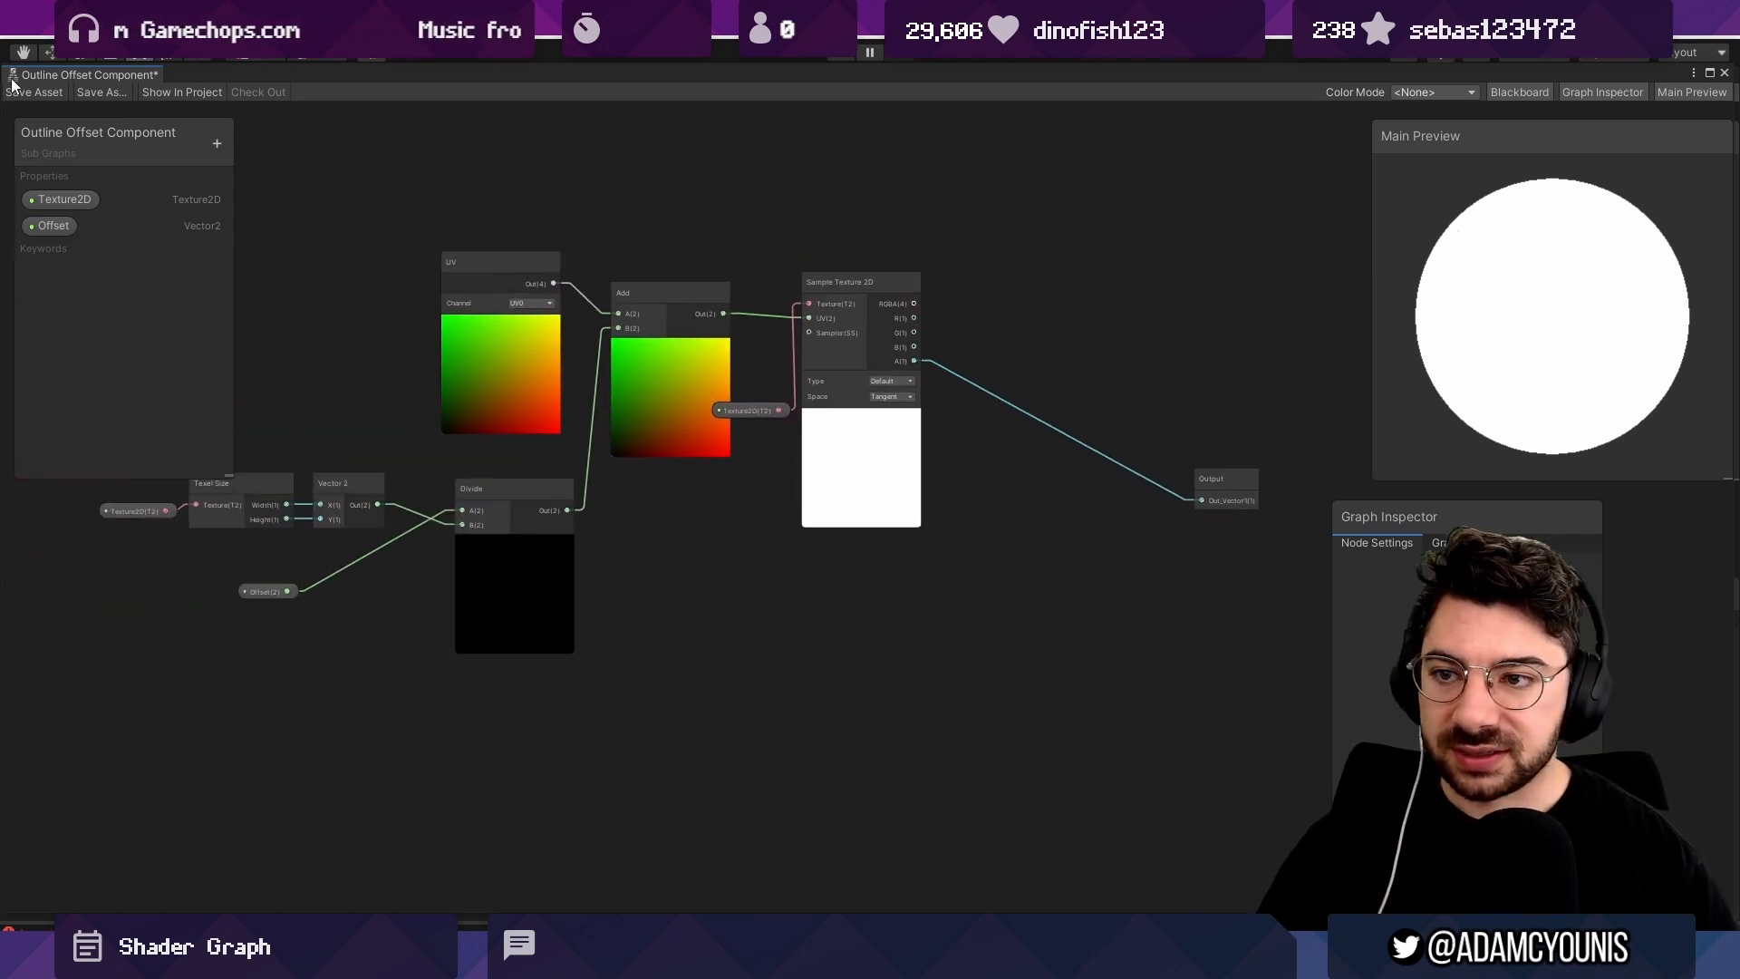
{"action": "right_click", "coordinate": [50, 76]}
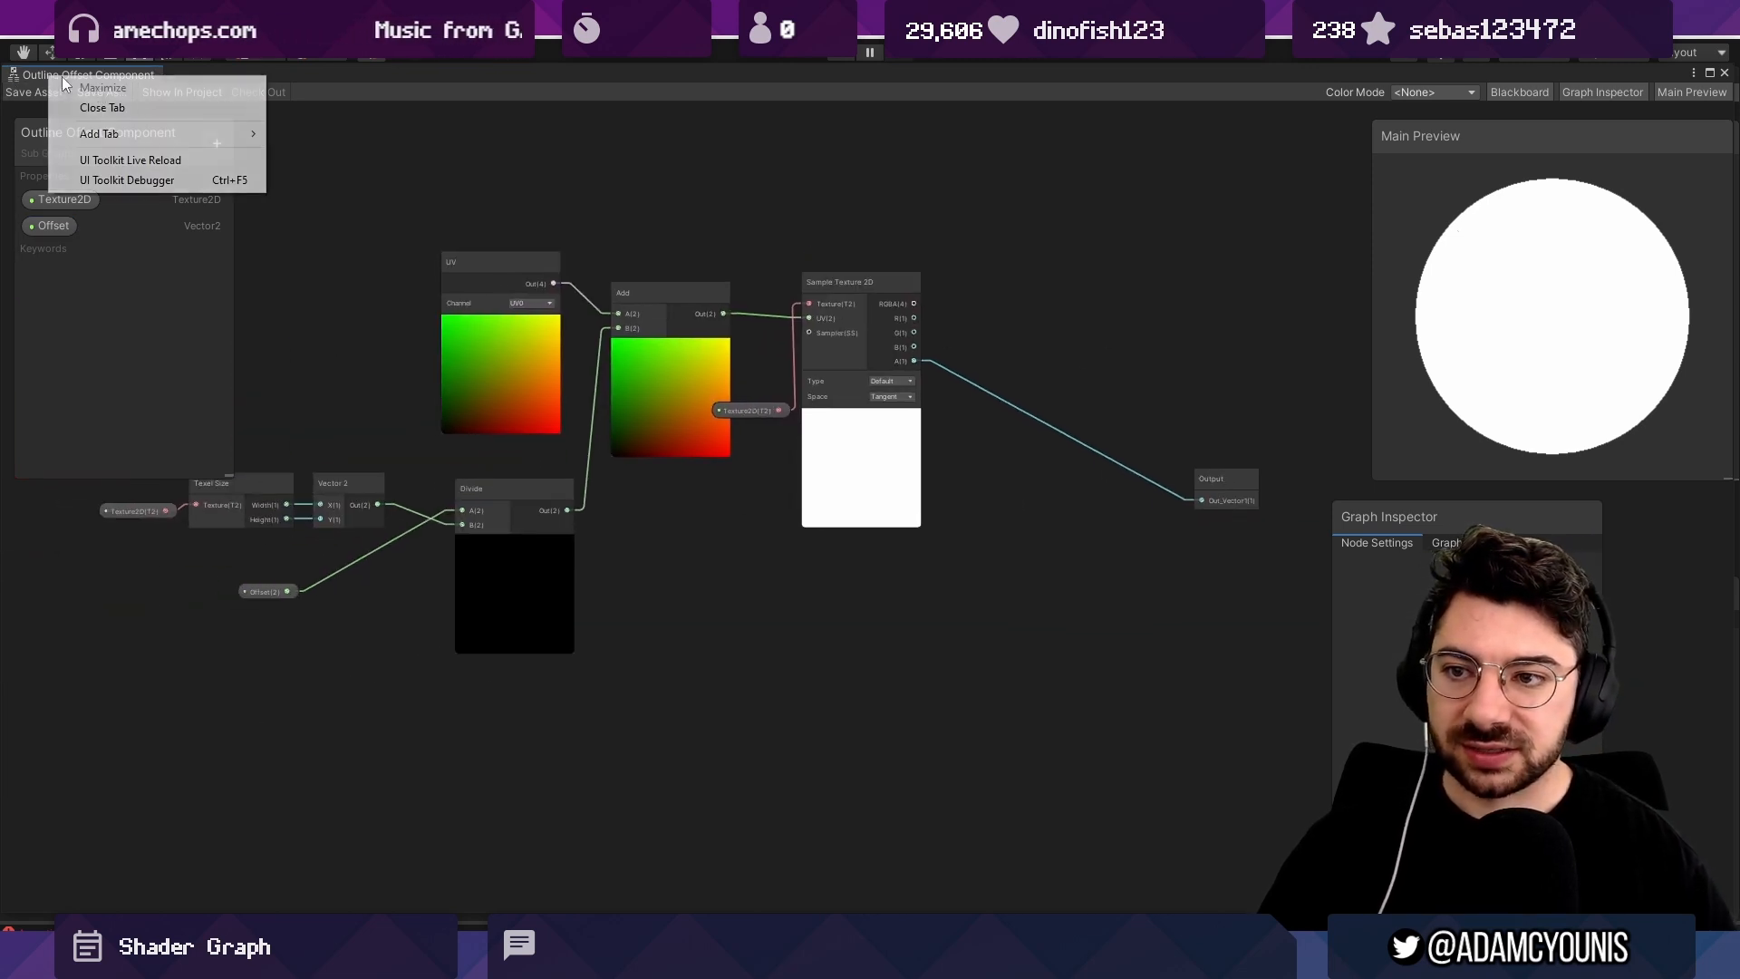
{"action": "left_click", "coordinate": [107, 108]}
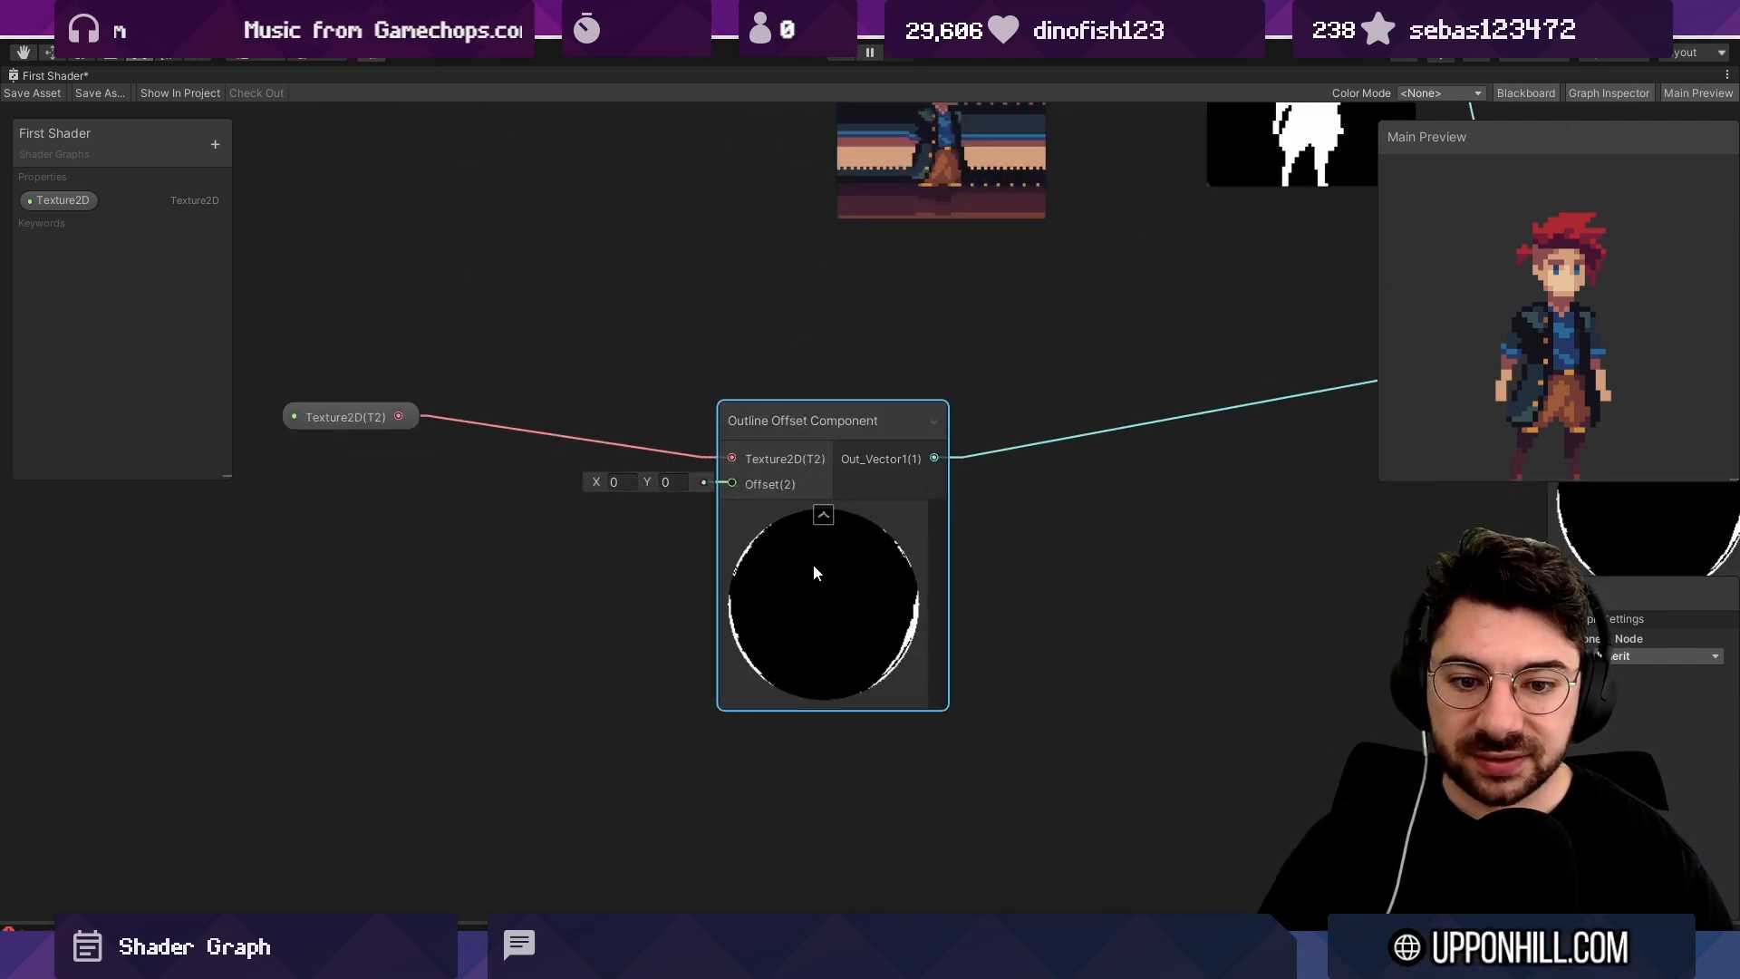
Set the Outline Offset Component node's X offset to 1.
{"action": "scroll", "coordinate": [813, 564], "scroll_direction": "up", "scroll_amount": 3}
{"action": "type", "text": "1"}
{"action": "scroll", "coordinate": [627, 531], "scroll_direction": "down", "scroll_amount": 3}
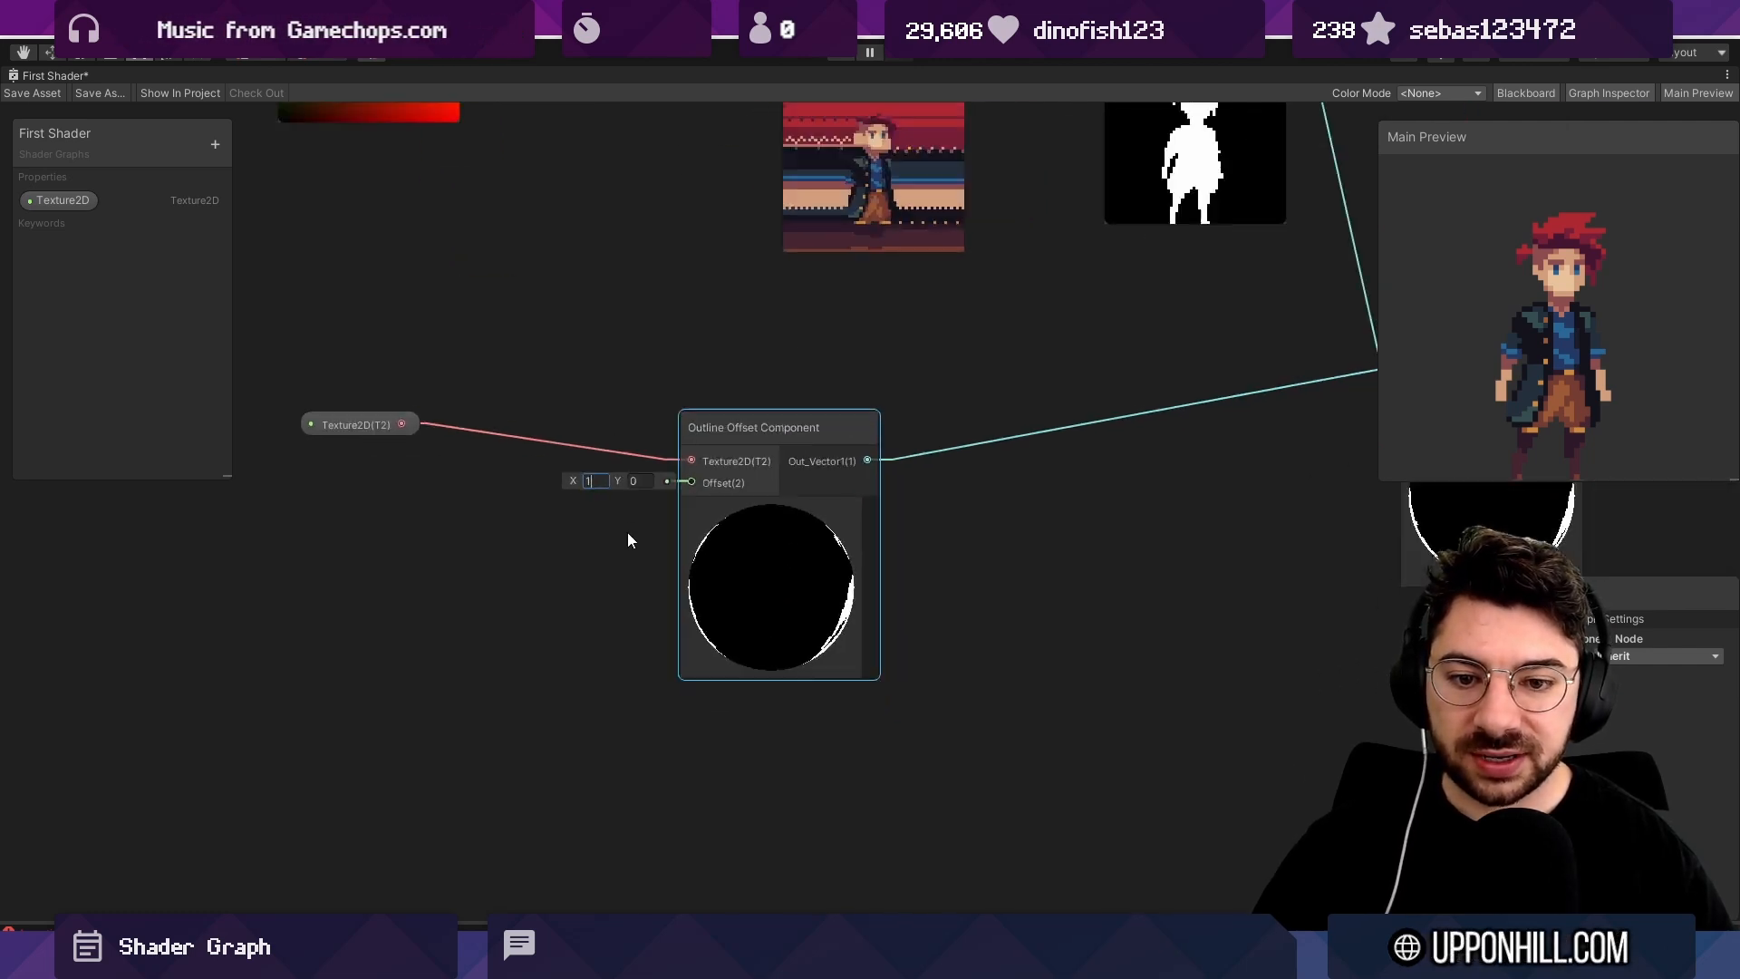
Duplicate the Outline Offset Component into four nodes sharing one Texture2D input, and collapse their previews.
{"action": "left_click", "coordinate": [423, 459]}
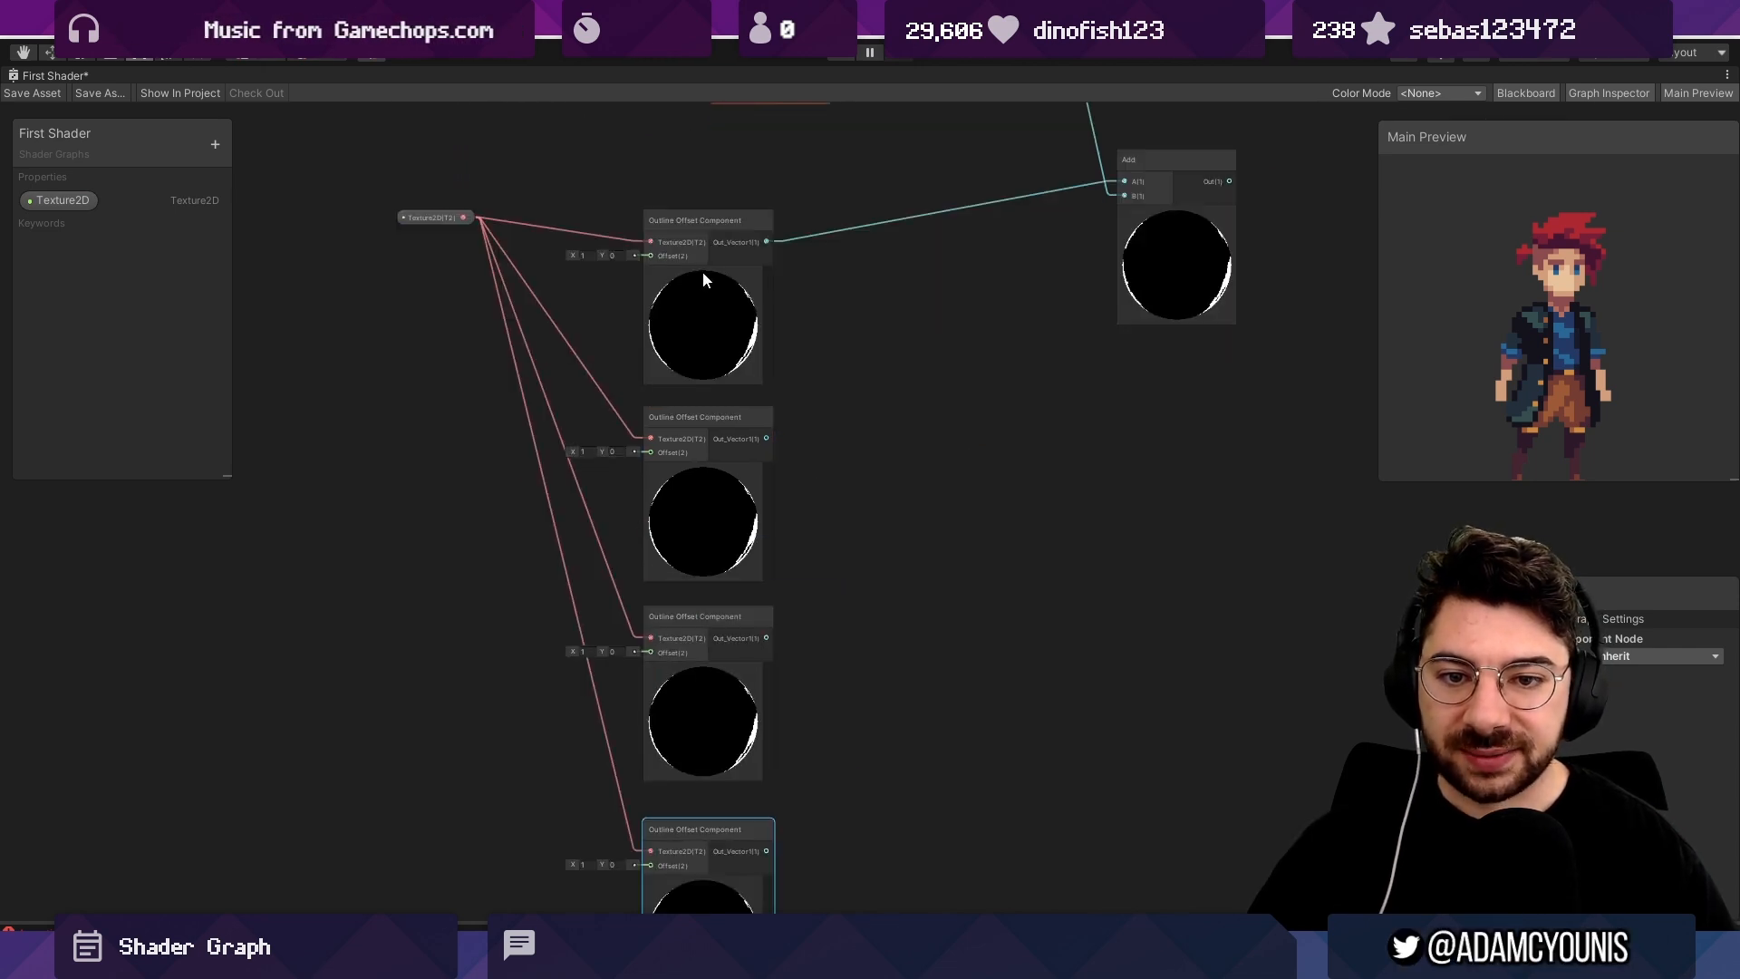
{"action": "scroll", "coordinate": [716, 281], "scroll_direction": "up", "scroll_amount": 3}
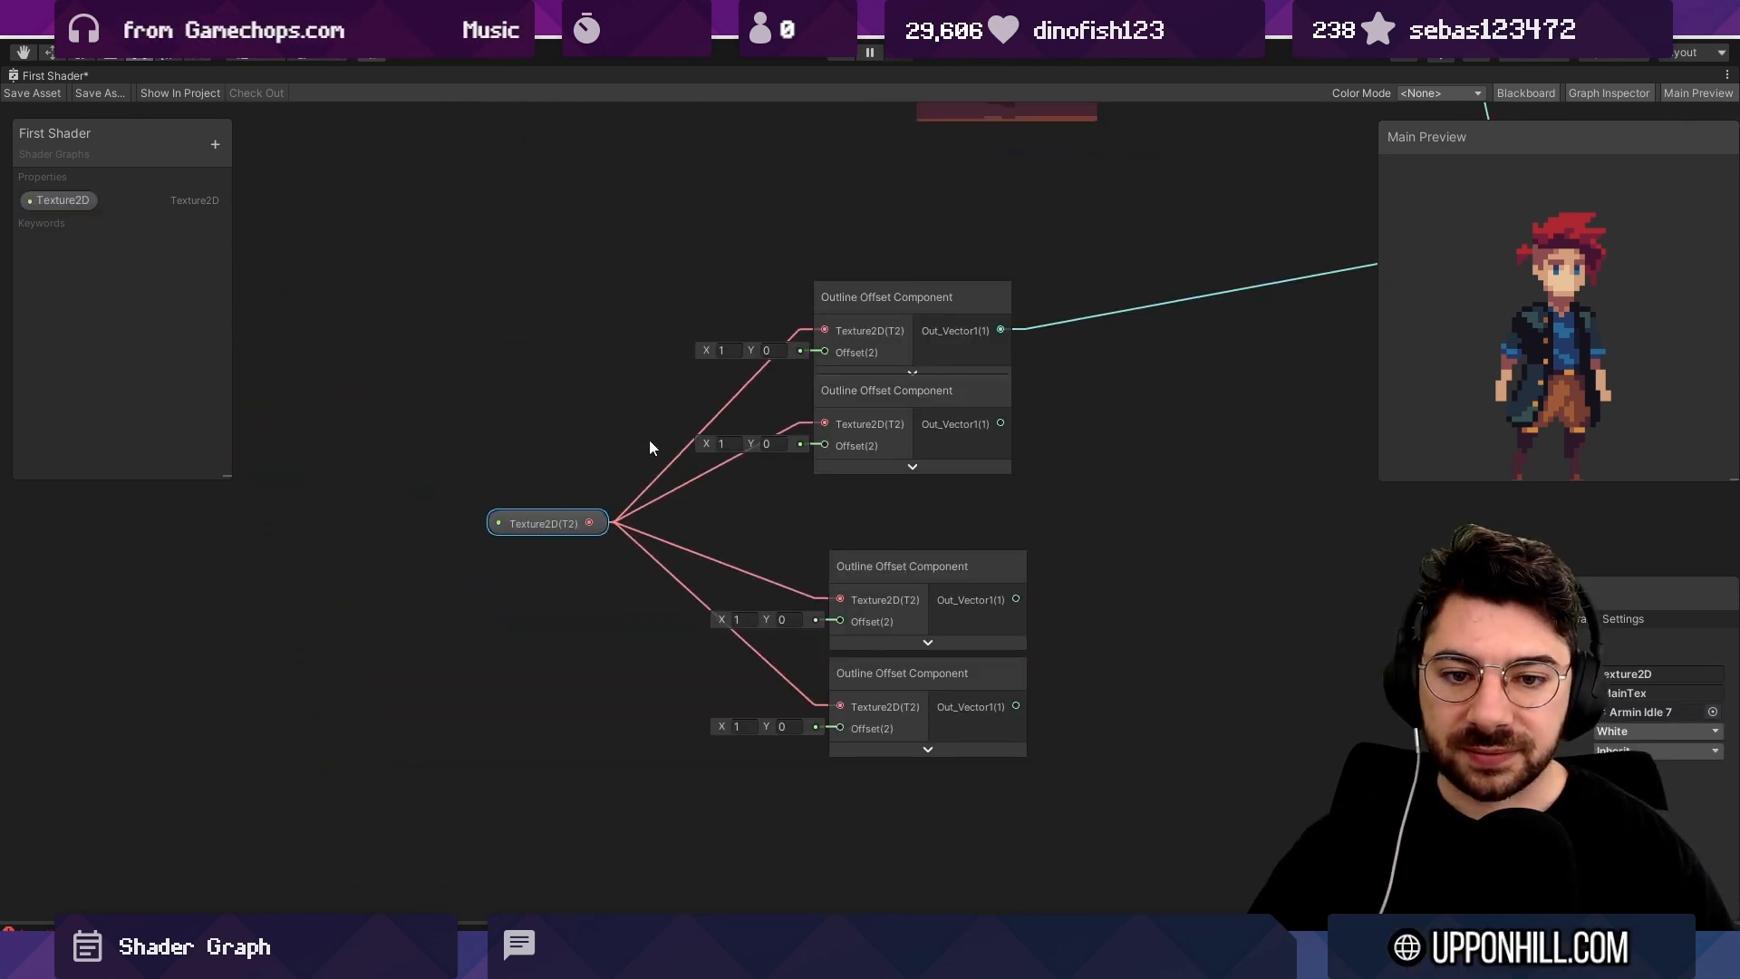
Set the second, third and fourth Outline Offset Component offsets to (-1, 0), (0, 1) and (0, -1).
{"action": "scroll", "coordinate": [595, 317], "scroll_direction": "up", "scroll_amount": 1}
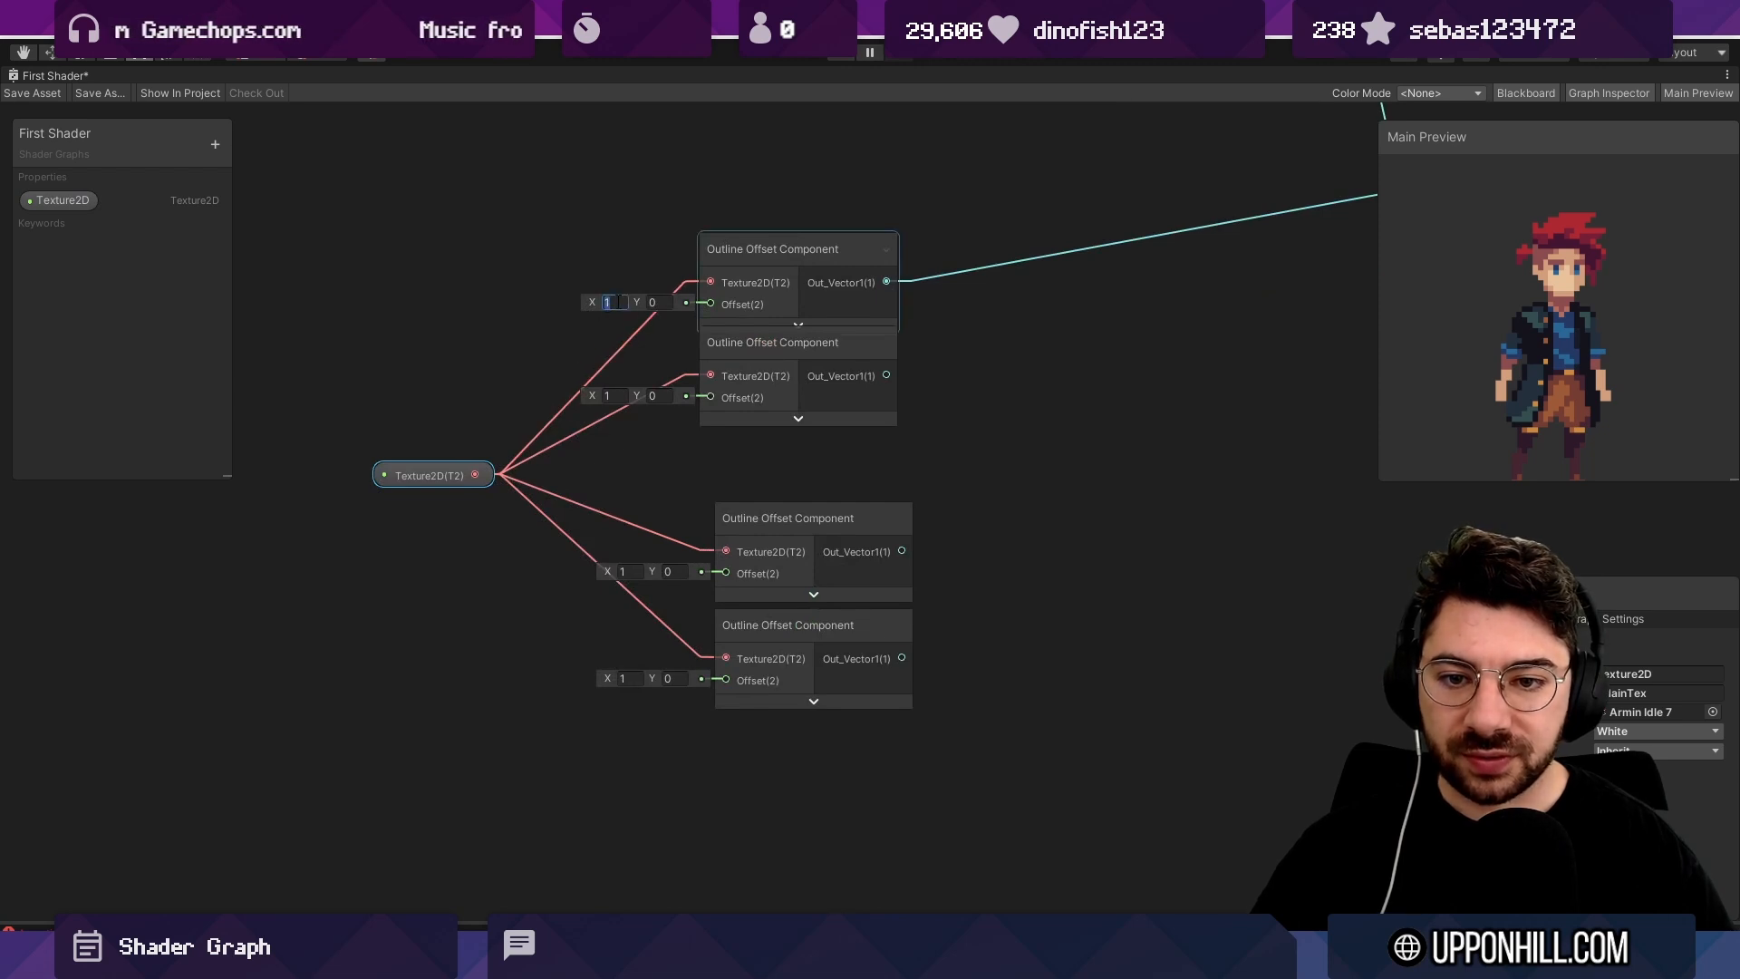
{"action": "left_click", "coordinate": [620, 393]}
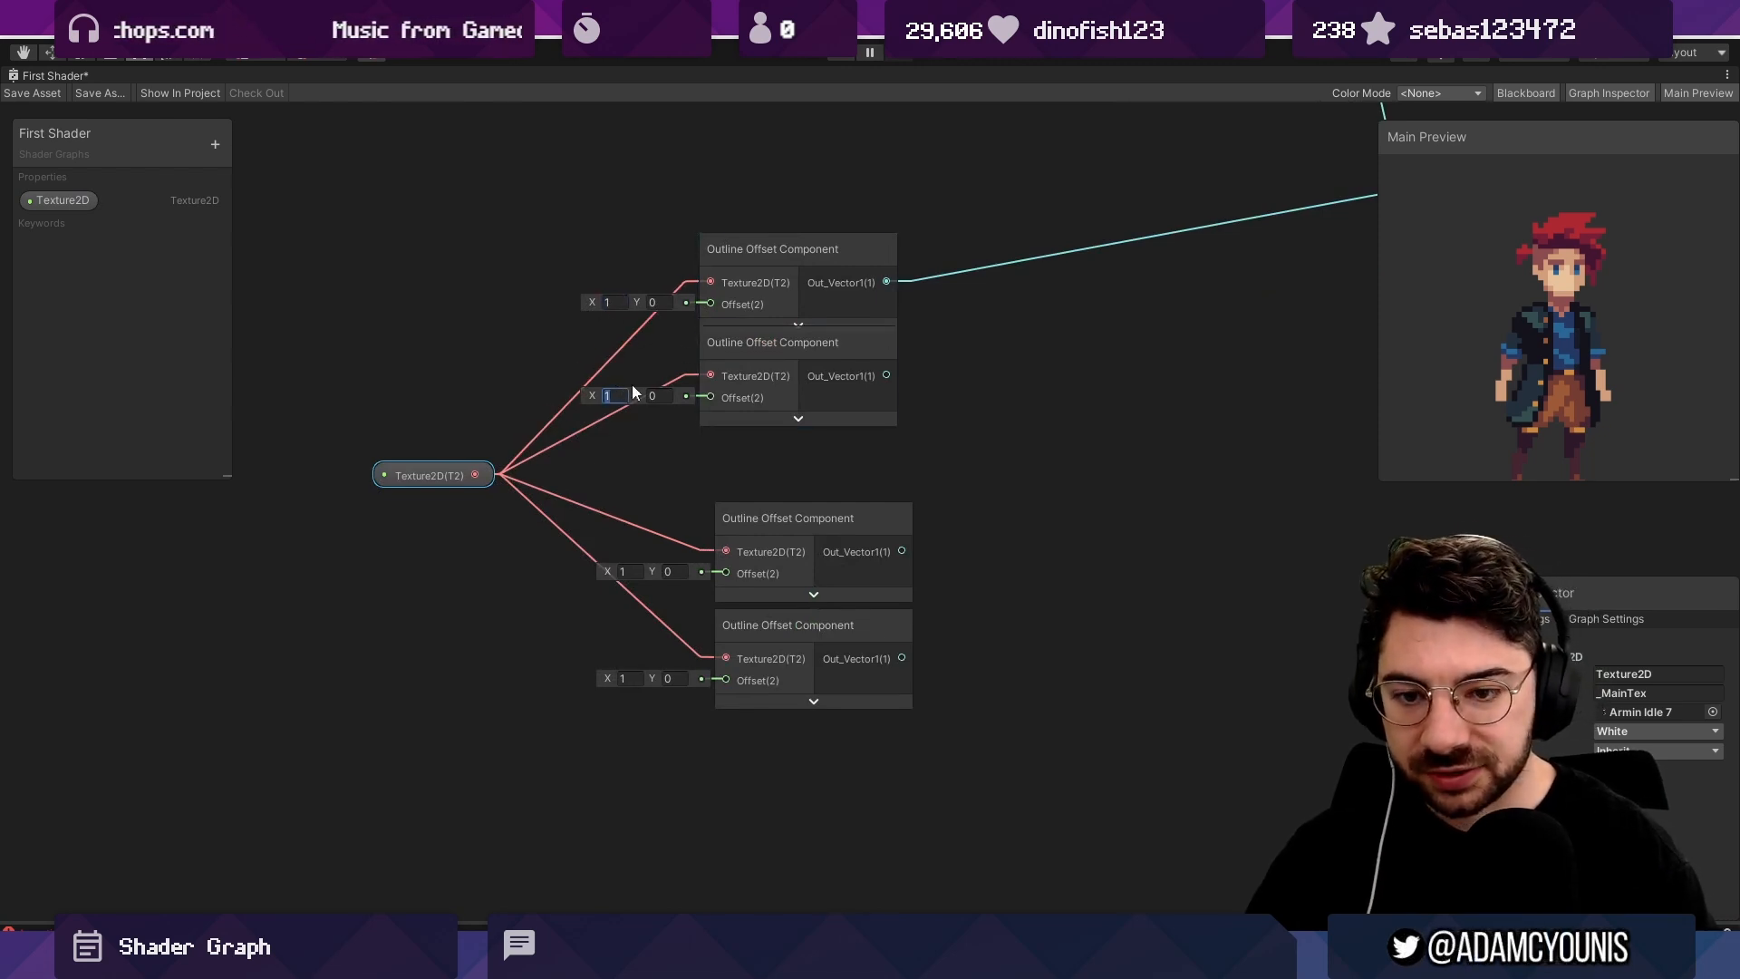
{"action": "type", "text": "-1"}
{"action": "left_click", "coordinate": [626, 571]}
{"action": "type", "text": "0"}
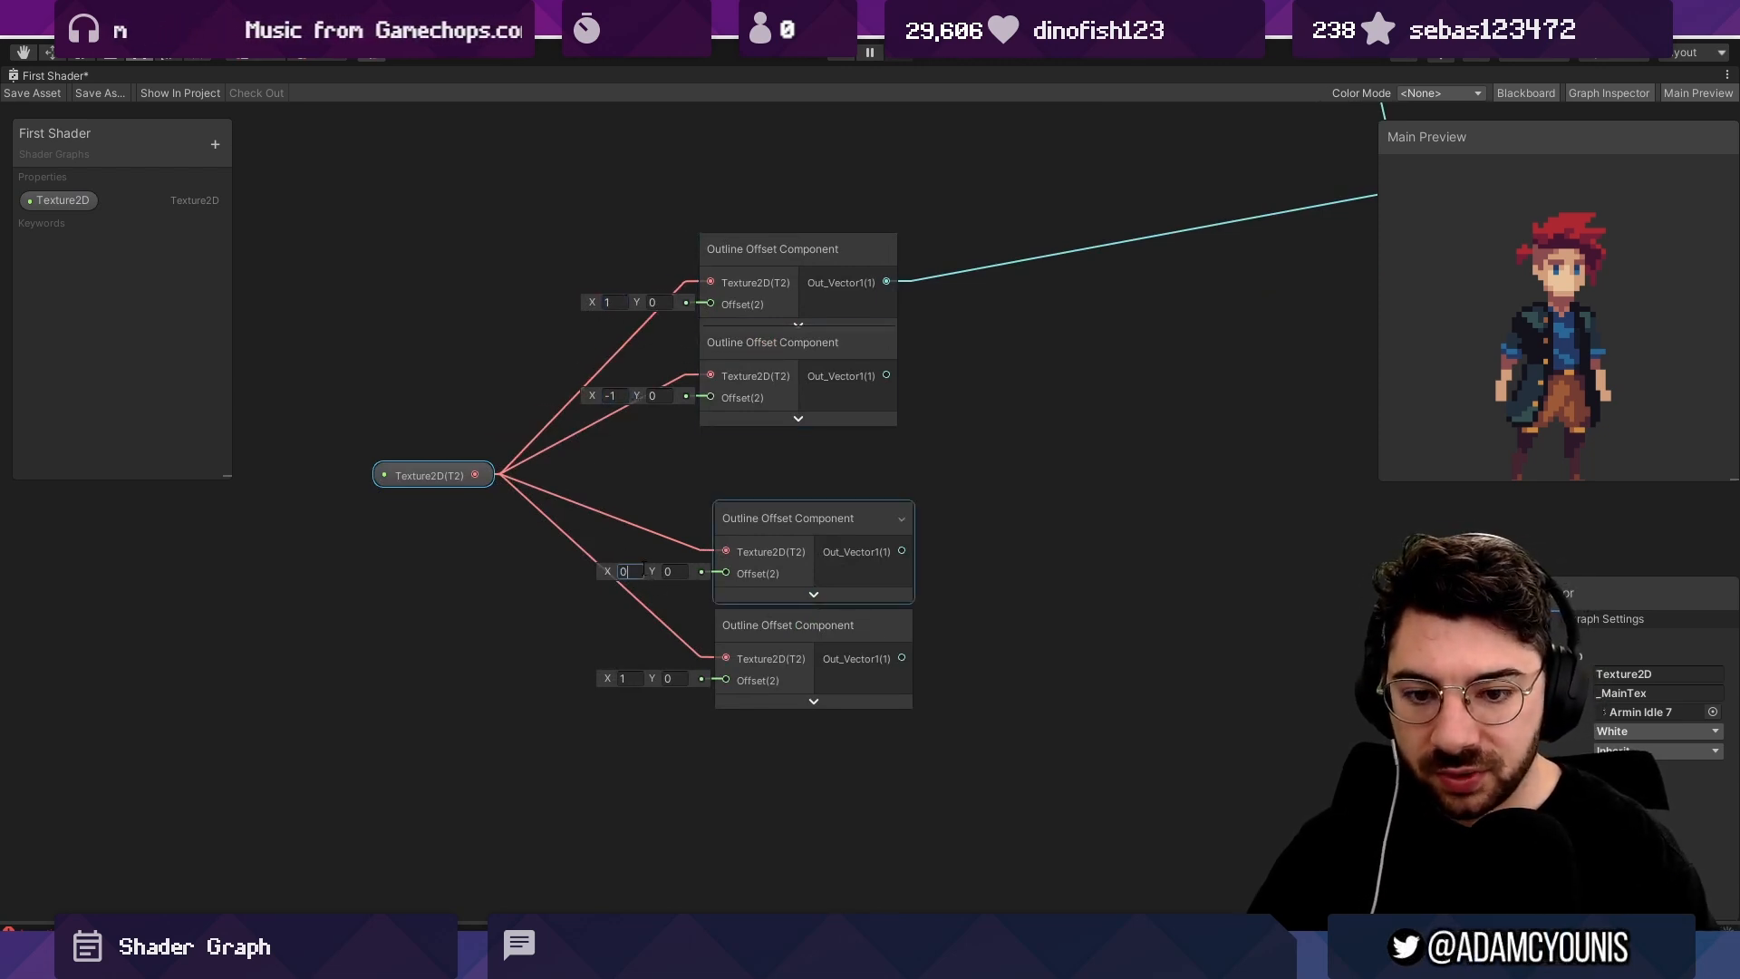
{"action": "left_click", "coordinate": [675, 571]}
{"action": "type", "text": "1"}
{"action": "left_click", "coordinate": [675, 679]}
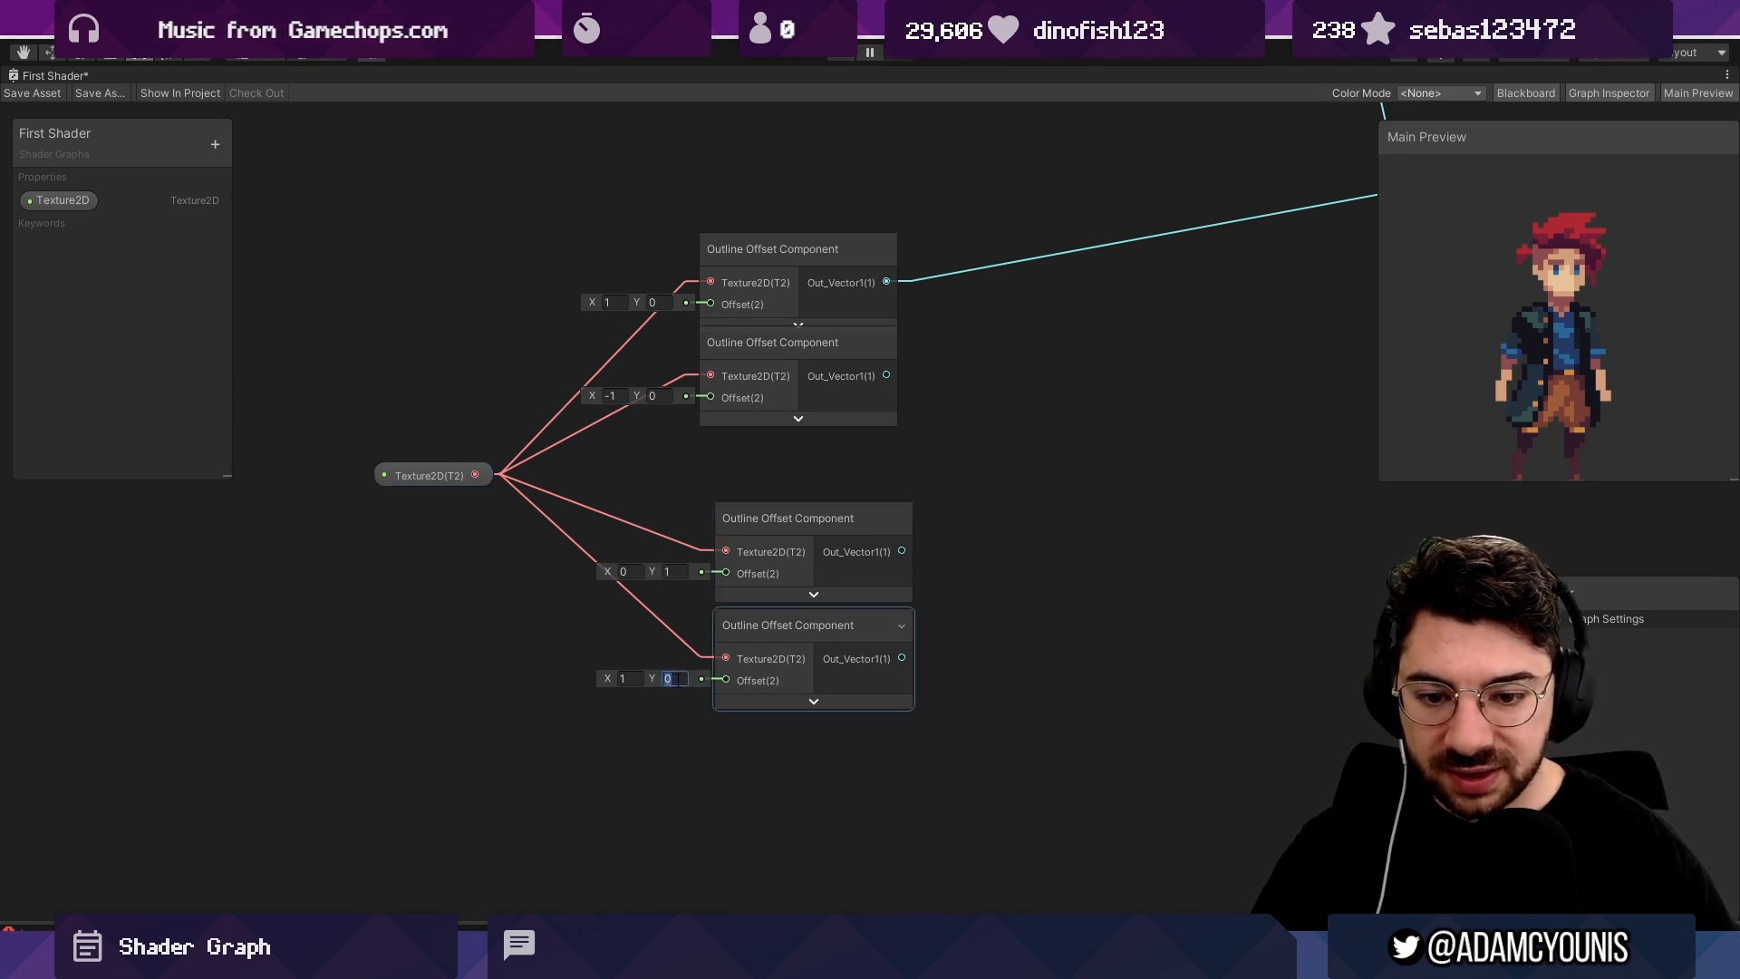
{"action": "type", "text": "-1"}
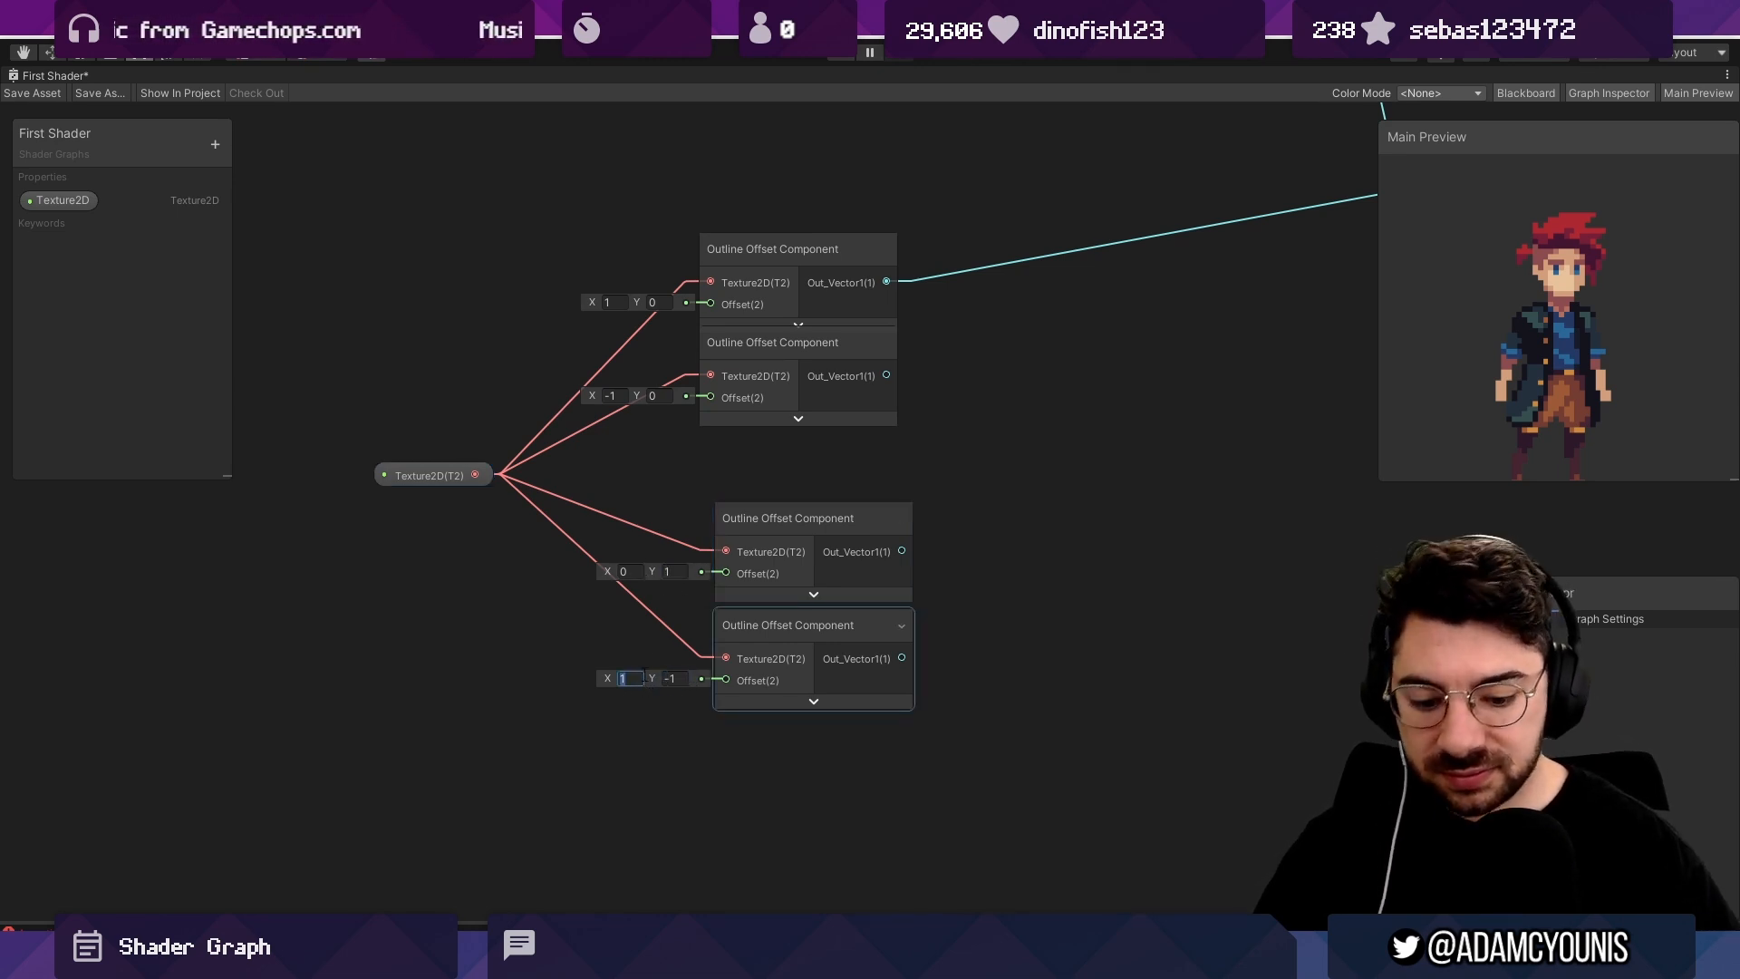
{"action": "type", "text": "0"}
Arrange the four Outline Offset Component nodes in one aligned, evenly spaced column.
{"action": "left_click", "coordinate": [1008, 482]}
{"action": "left_click_drag", "start_coordinate": [824, 514], "coordinate": [812, 465]}
{"action": "left_click_drag", "start_coordinate": [800, 616], "coordinate": [765, 578]}
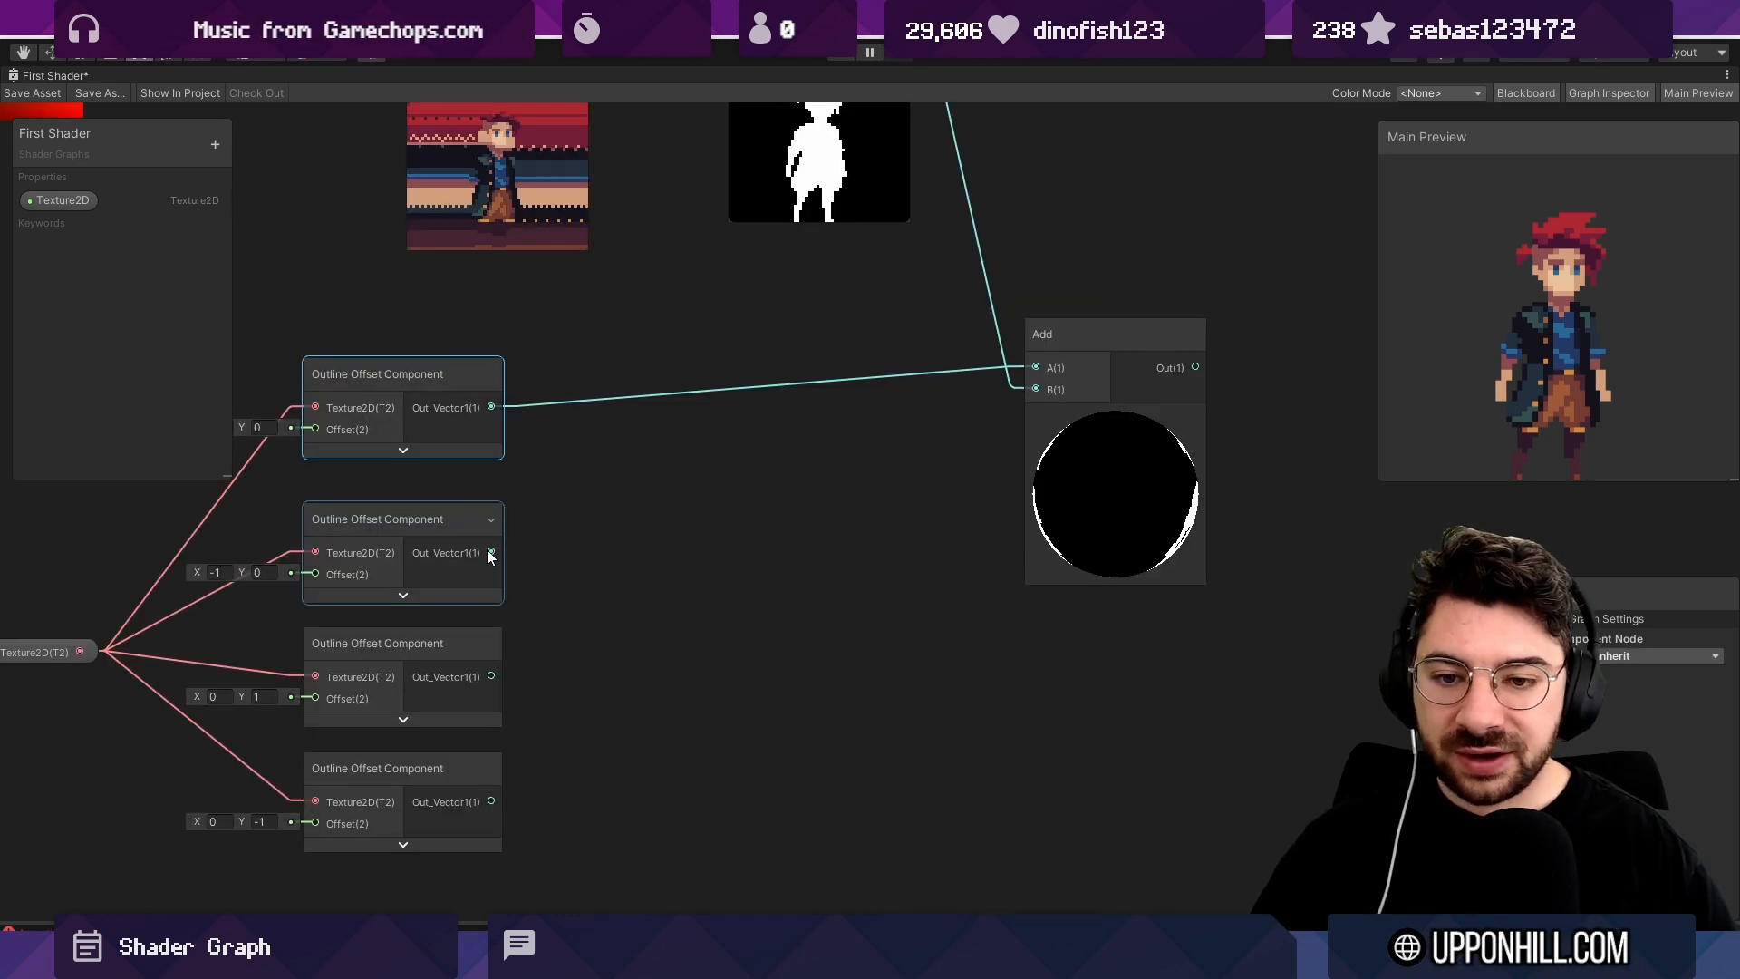
Combine the lower three component outputs through two chained Add nodes and feed the result into the last Add node's B input.
{"action": "left_click_drag", "start_coordinate": [489, 551], "coordinate": [716, 513]}
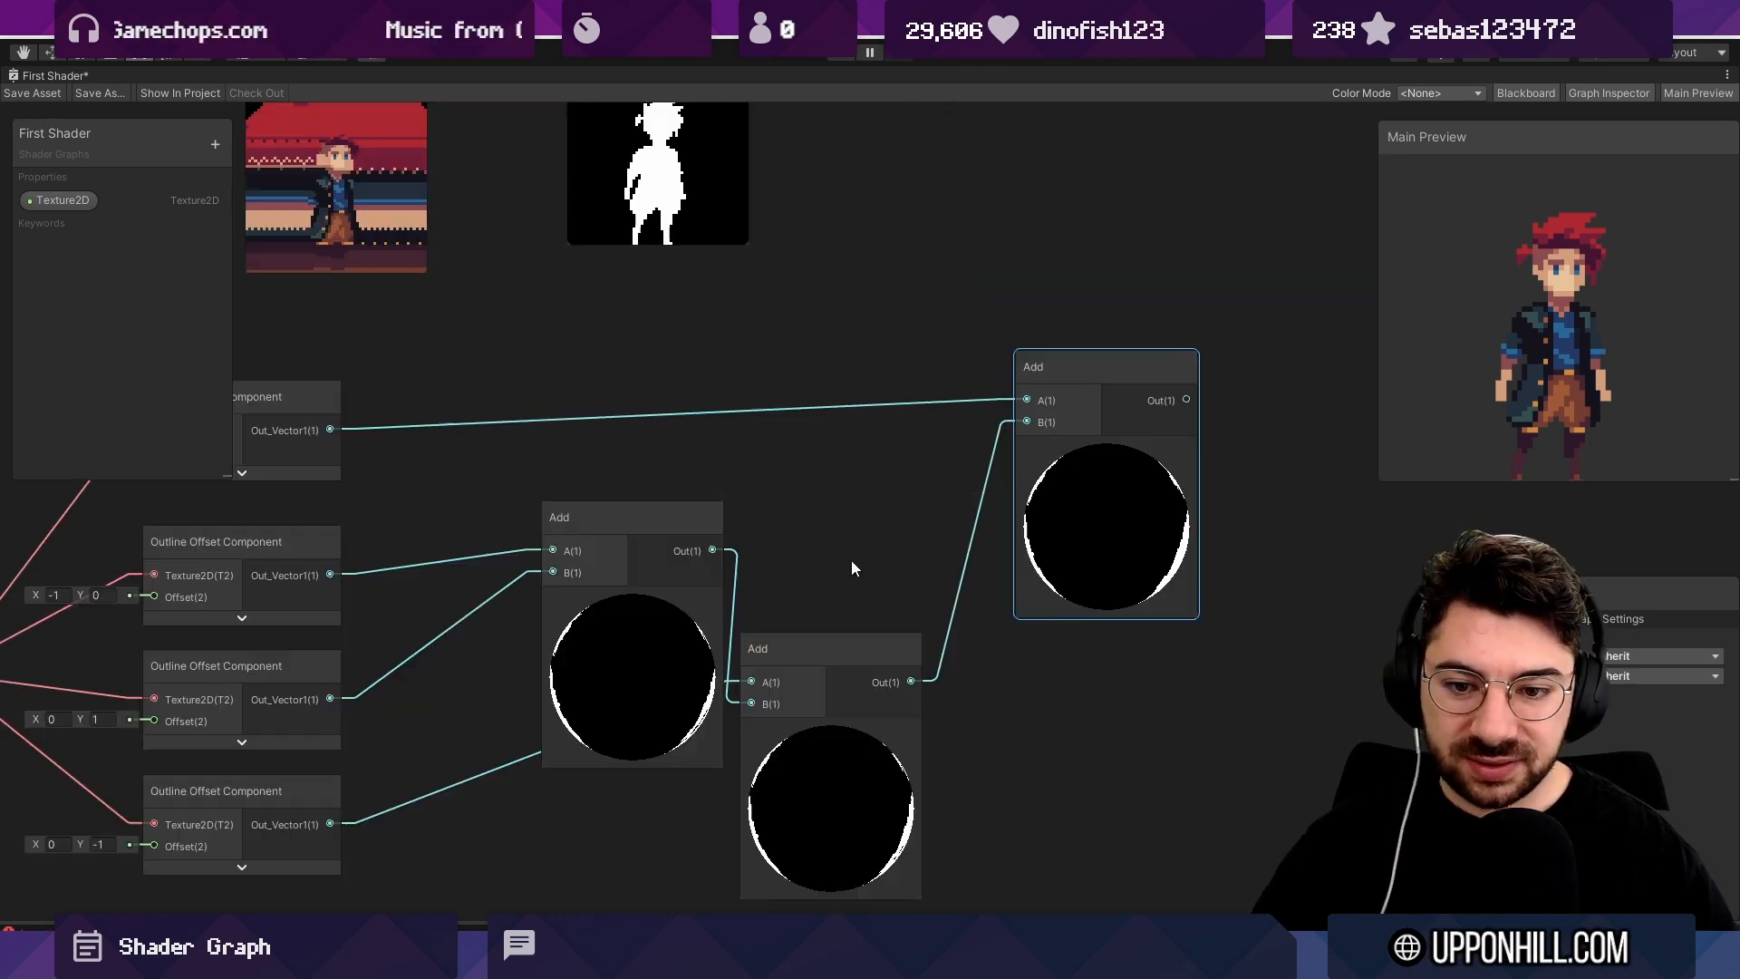
{"action": "middle_click_drag", "start_coordinate": [489, 752], "coordinate": [567, 730]}
{"action": "middle_click_drag", "start_coordinate": [982, 596], "coordinate": [719, 541]}
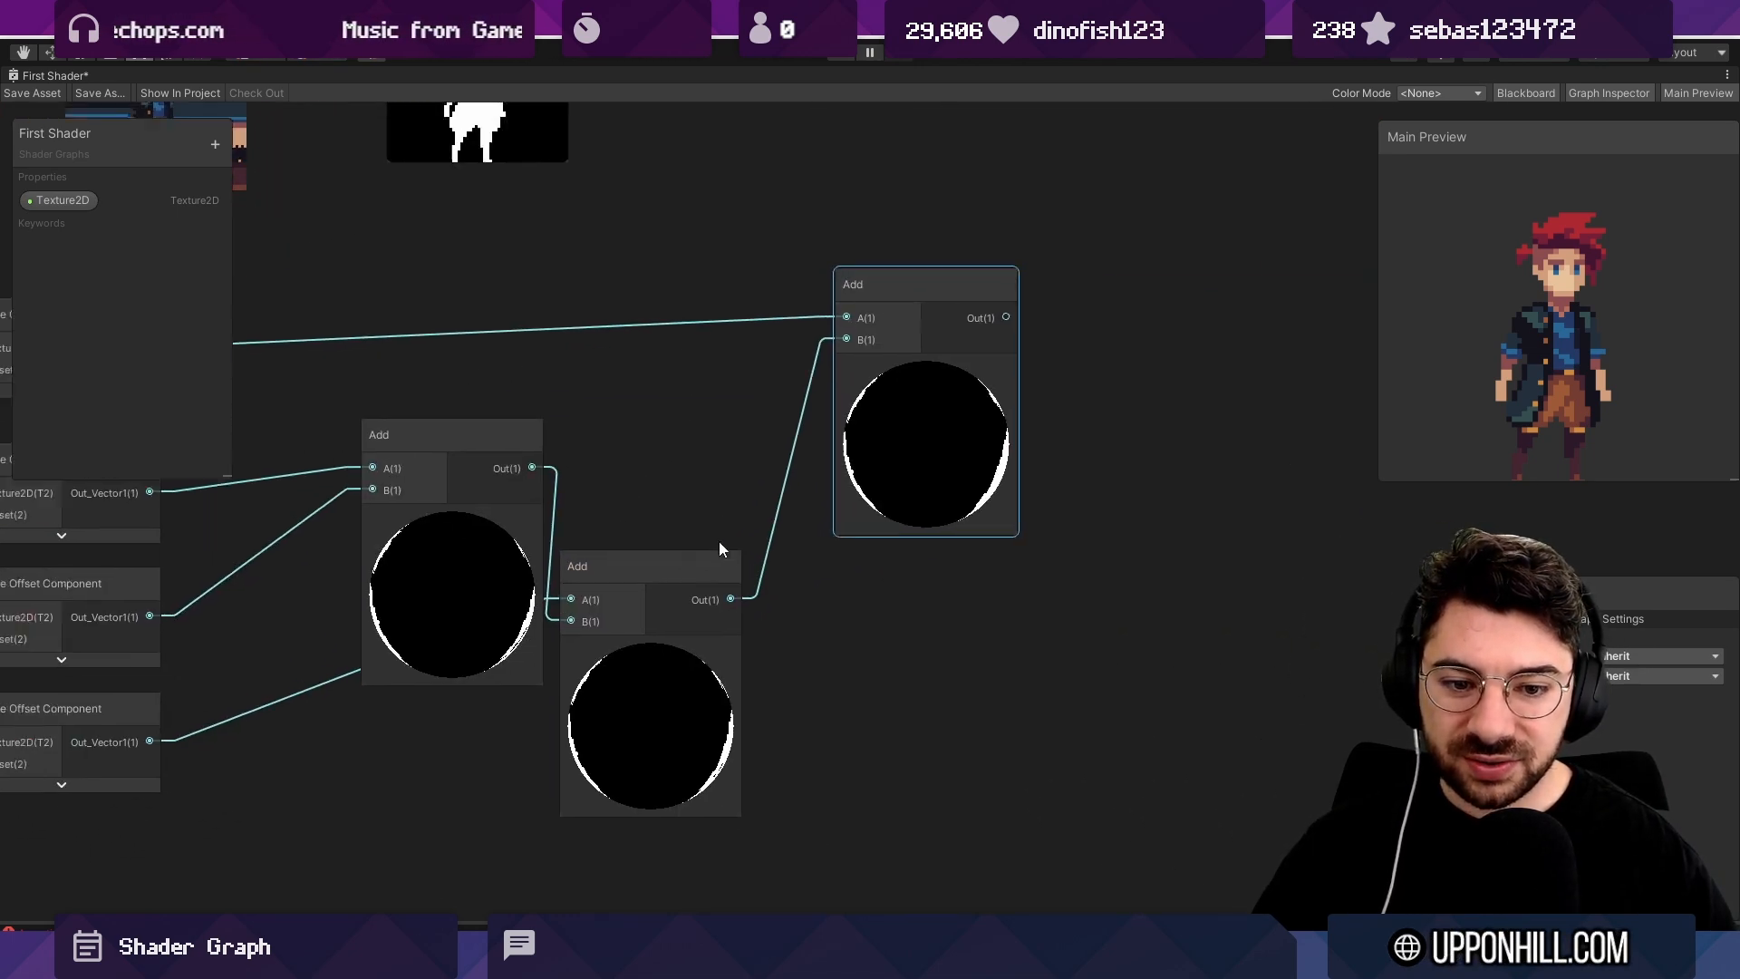
{"action": "scroll", "coordinate": [719, 547], "scroll_direction": "down", "scroll_amount": 3}
{"action": "left_click_drag", "start_coordinate": [930, 347], "coordinate": [1057, 366]}
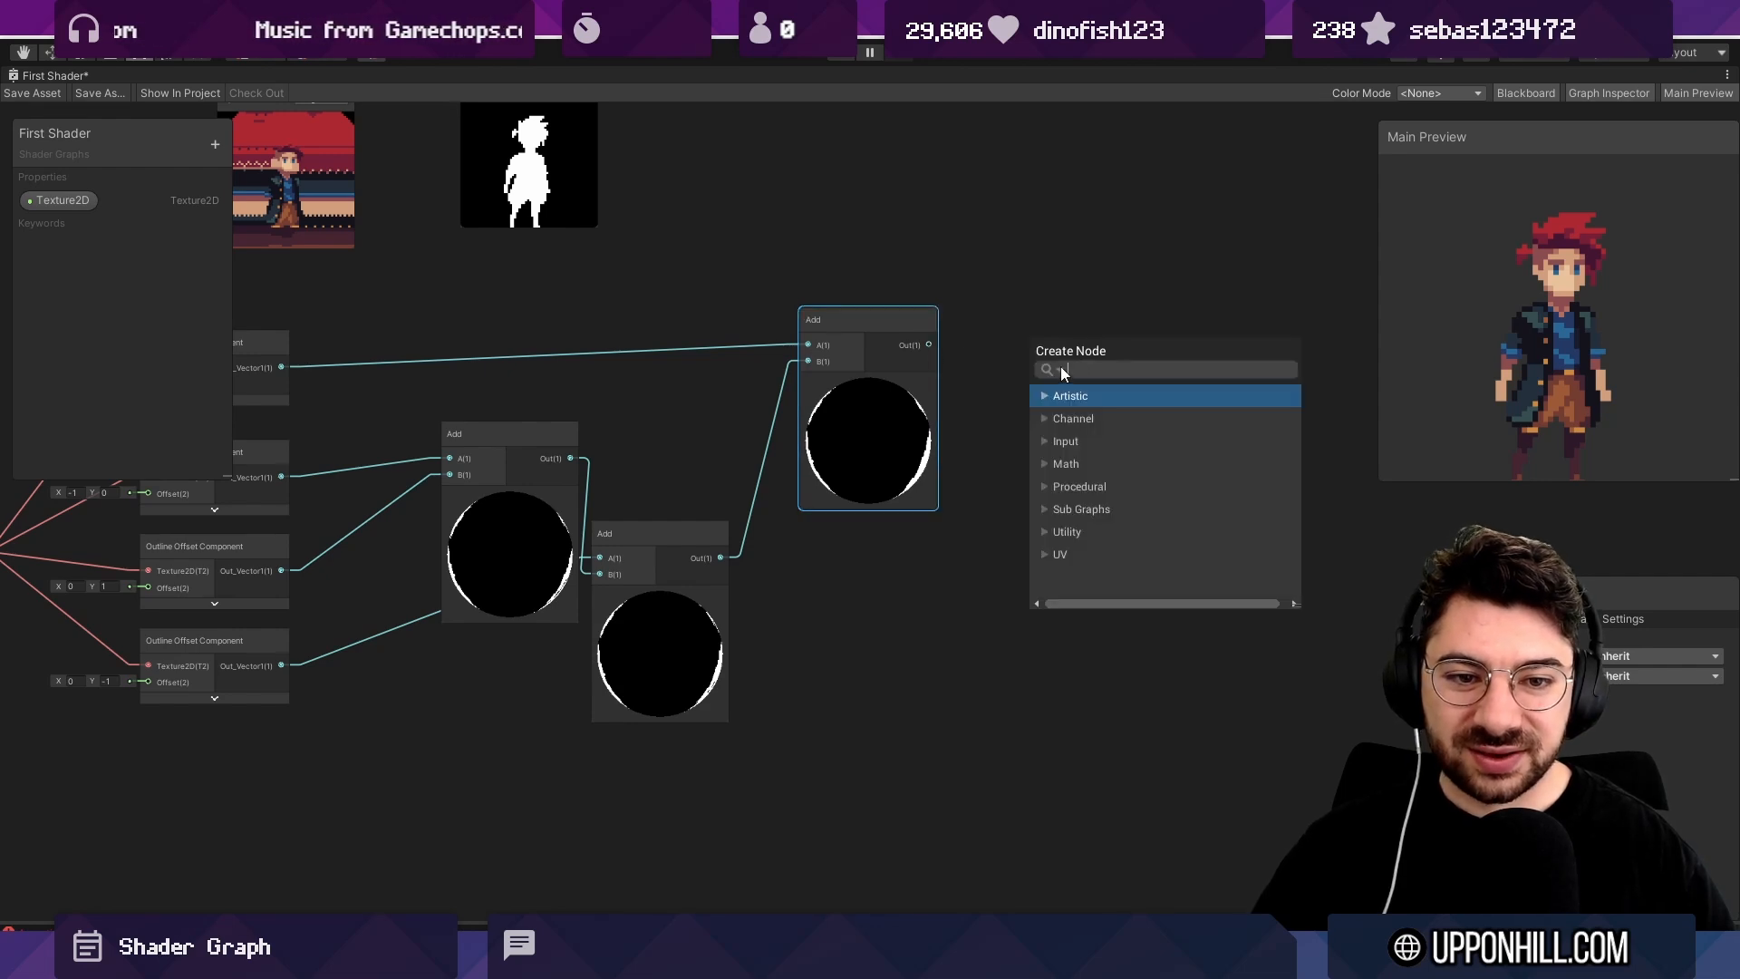
{"action": "type", "text": "add"}
{"action": "key", "text": "Return"}
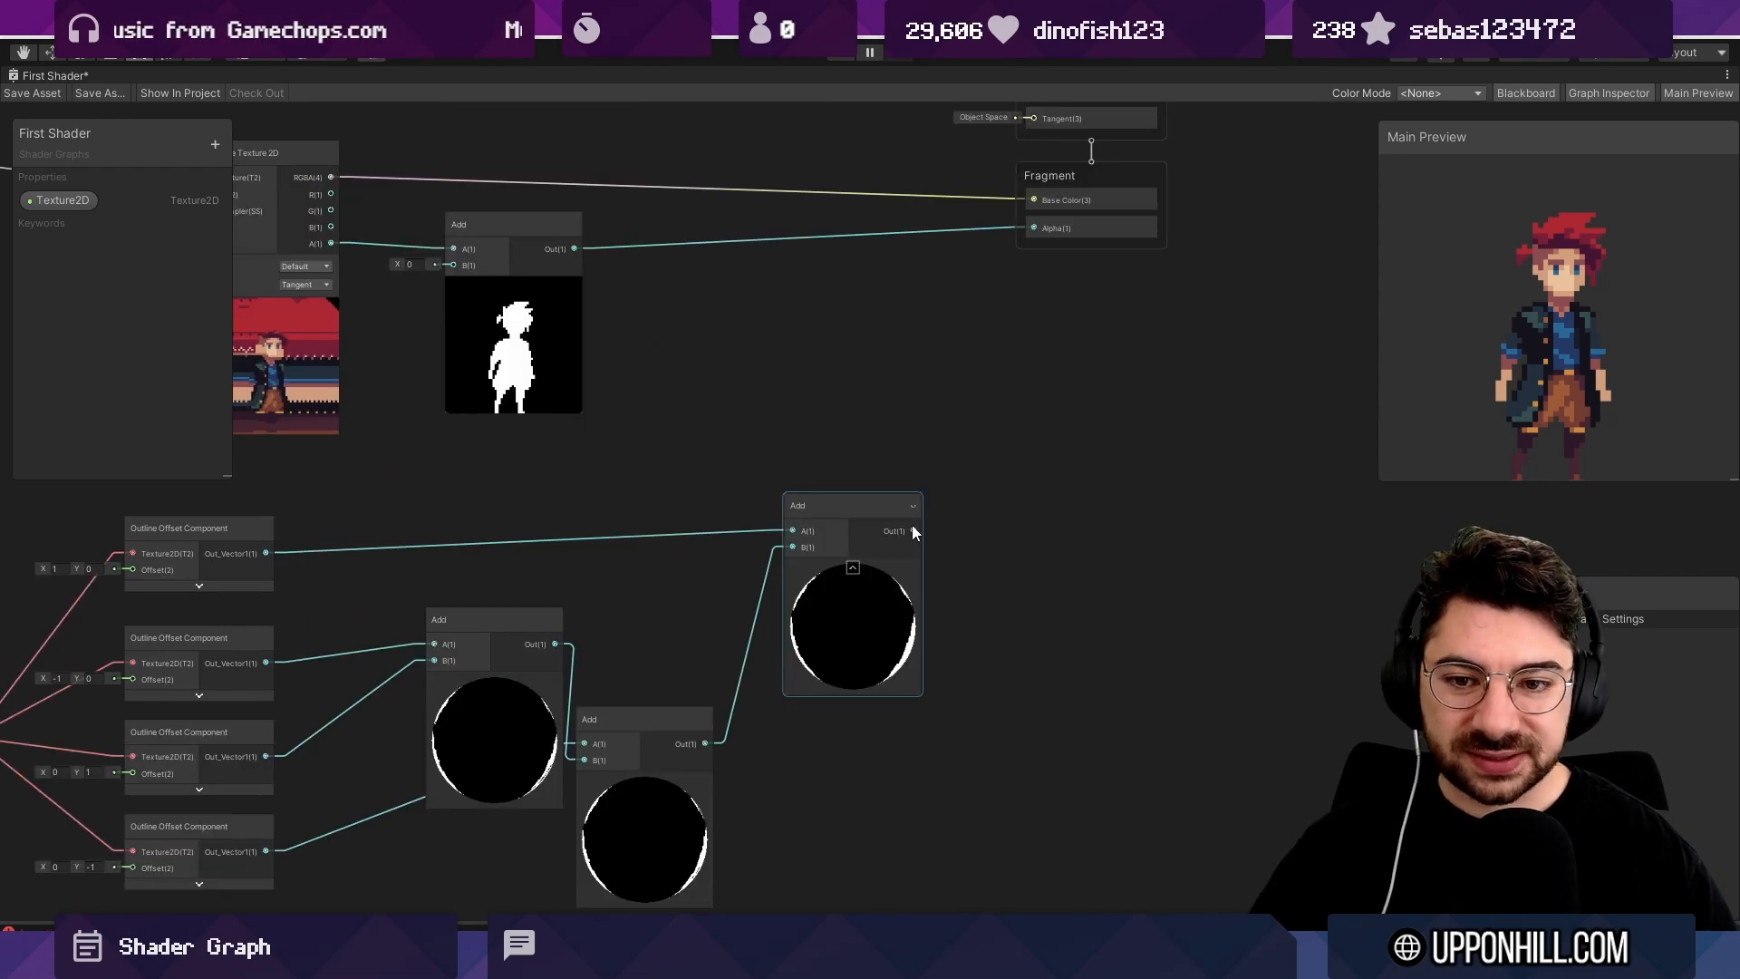
Move the first Add node of the chain closer to the component nodes, clear of the second Add node.
{"action": "middle_click_drag", "start_coordinate": [568, 568], "coordinate": [741, 489]}
{"action": "left_click_drag", "start_coordinate": [676, 574], "coordinate": [632, 541]}
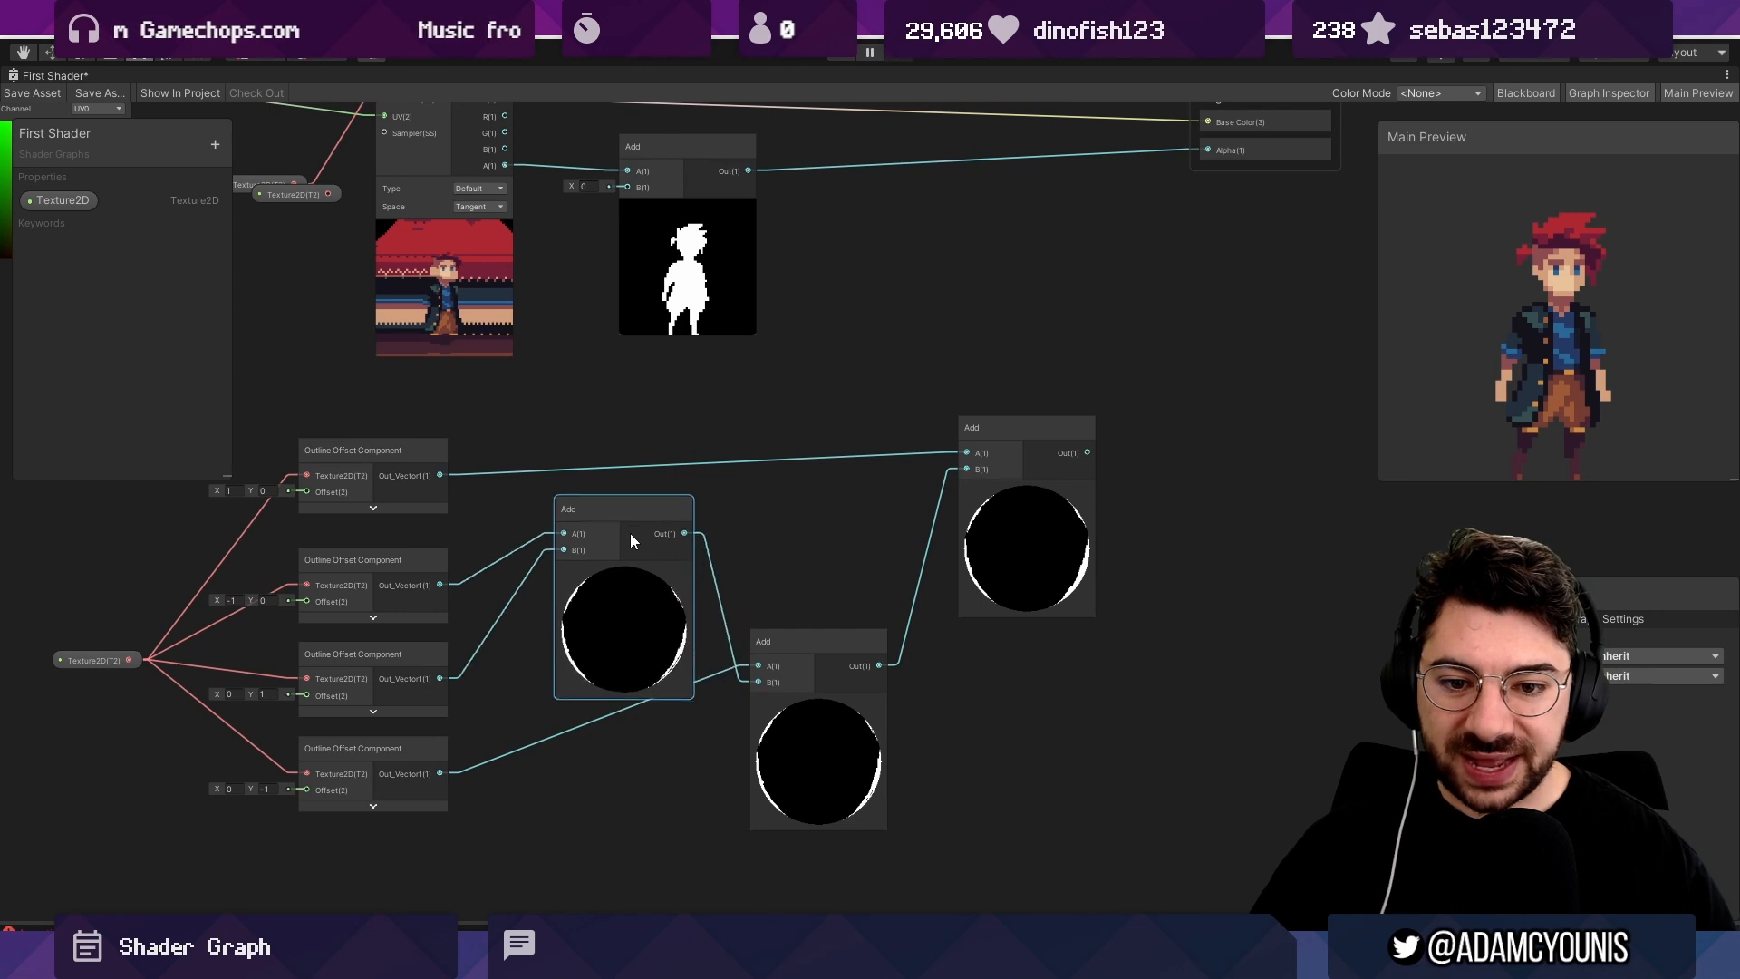
Move the last Add node of the chain closer to the other Add nodes, level with the first Outline Offset Component.
{"action": "left_click_drag", "start_coordinate": [1024, 503], "coordinate": [949, 444]}
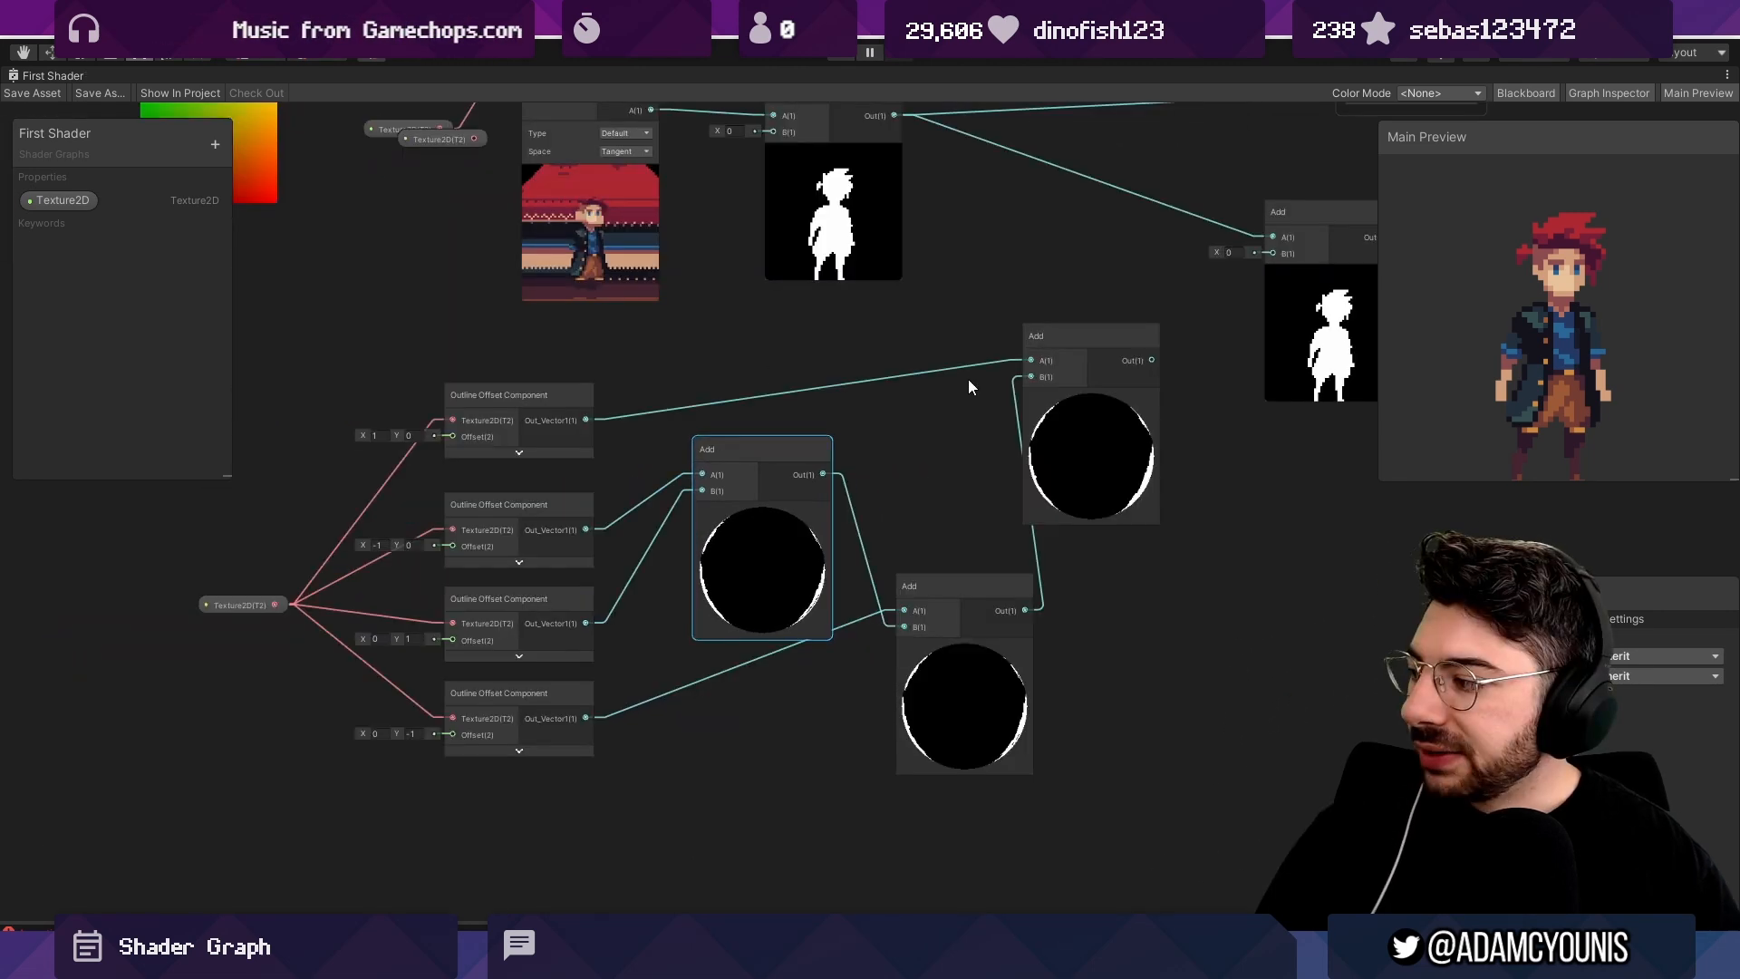
{"action": "scroll", "coordinate": [1026, 430], "scroll_direction": "up", "scroll_amount": 2}
{"action": "middle_click_drag", "start_coordinate": [937, 493], "coordinate": [773, 442]}
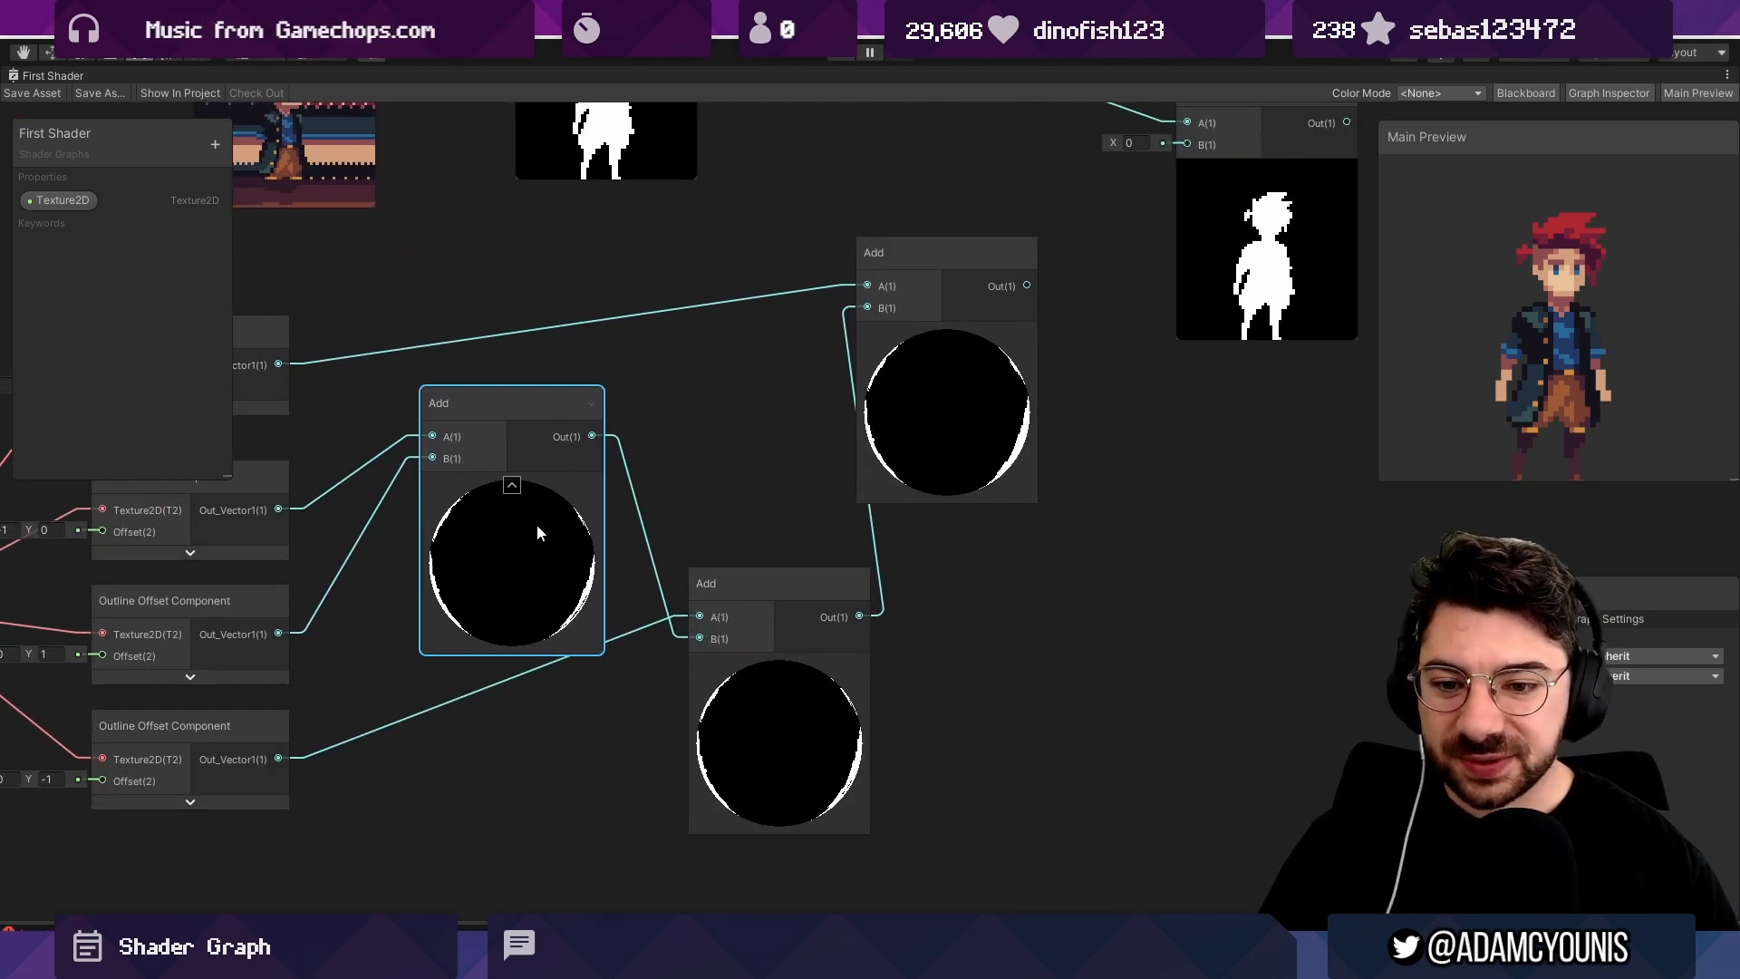
{"action": "left_click", "coordinate": [511, 489]}
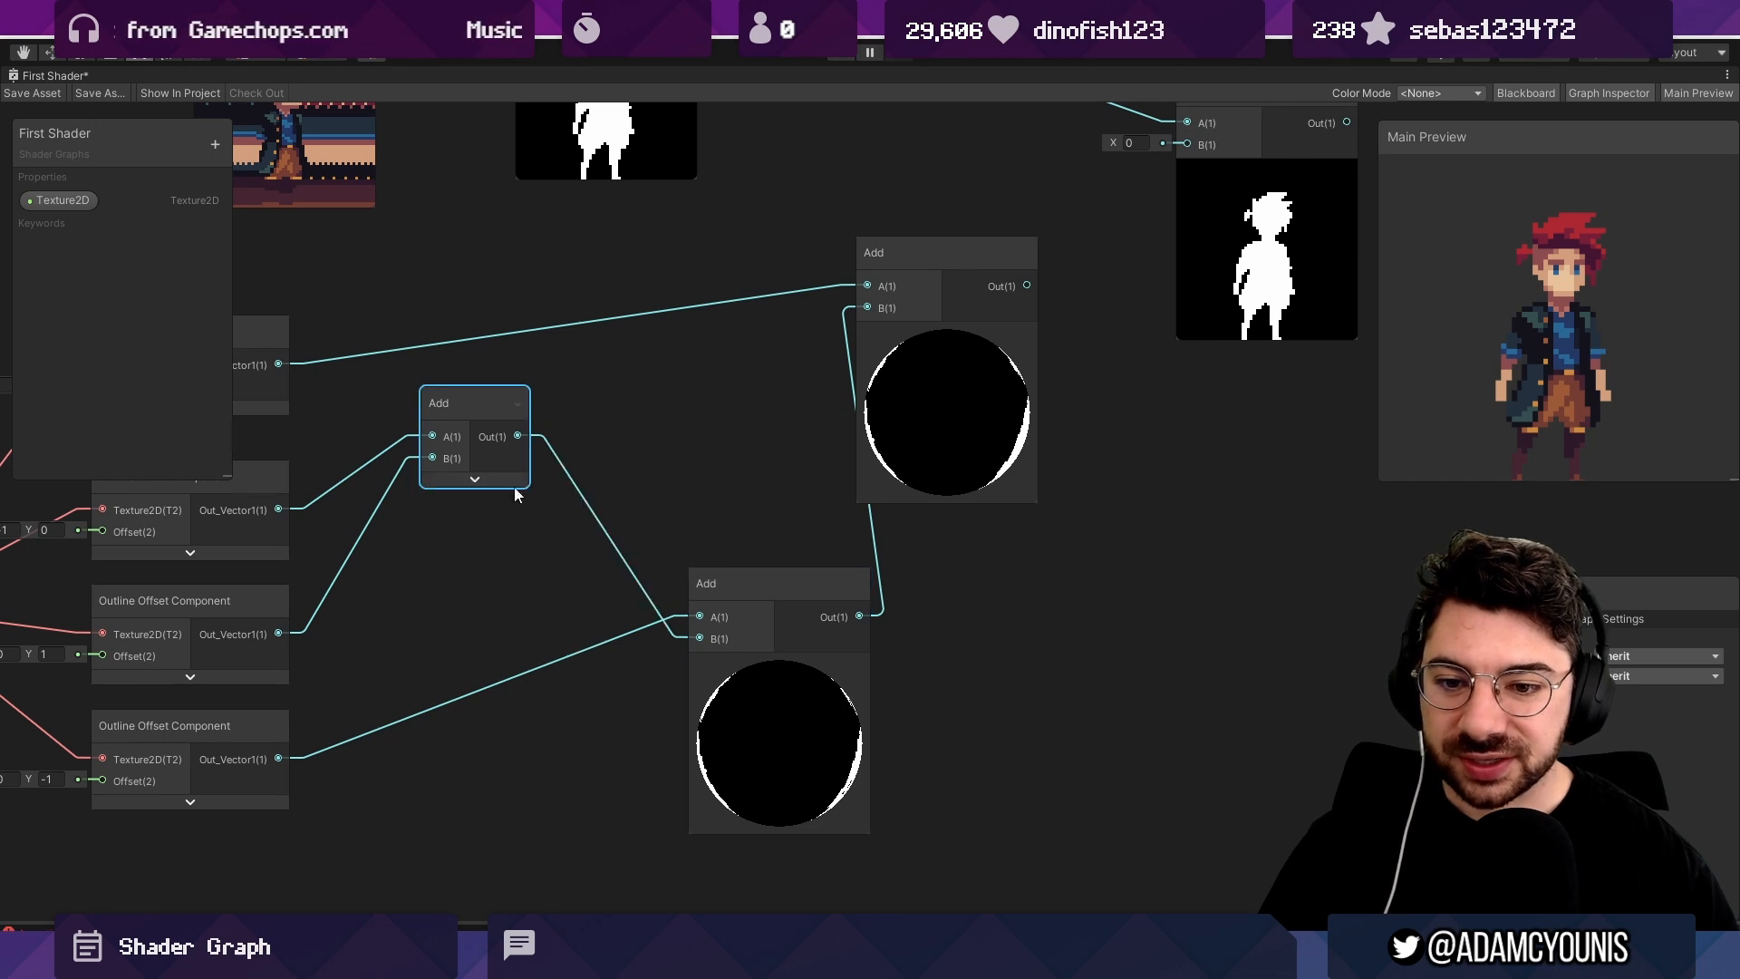
{"action": "left_click", "coordinate": [474, 479]}
{"action": "middle_click_drag", "start_coordinate": [558, 486], "coordinate": [497, 571]}
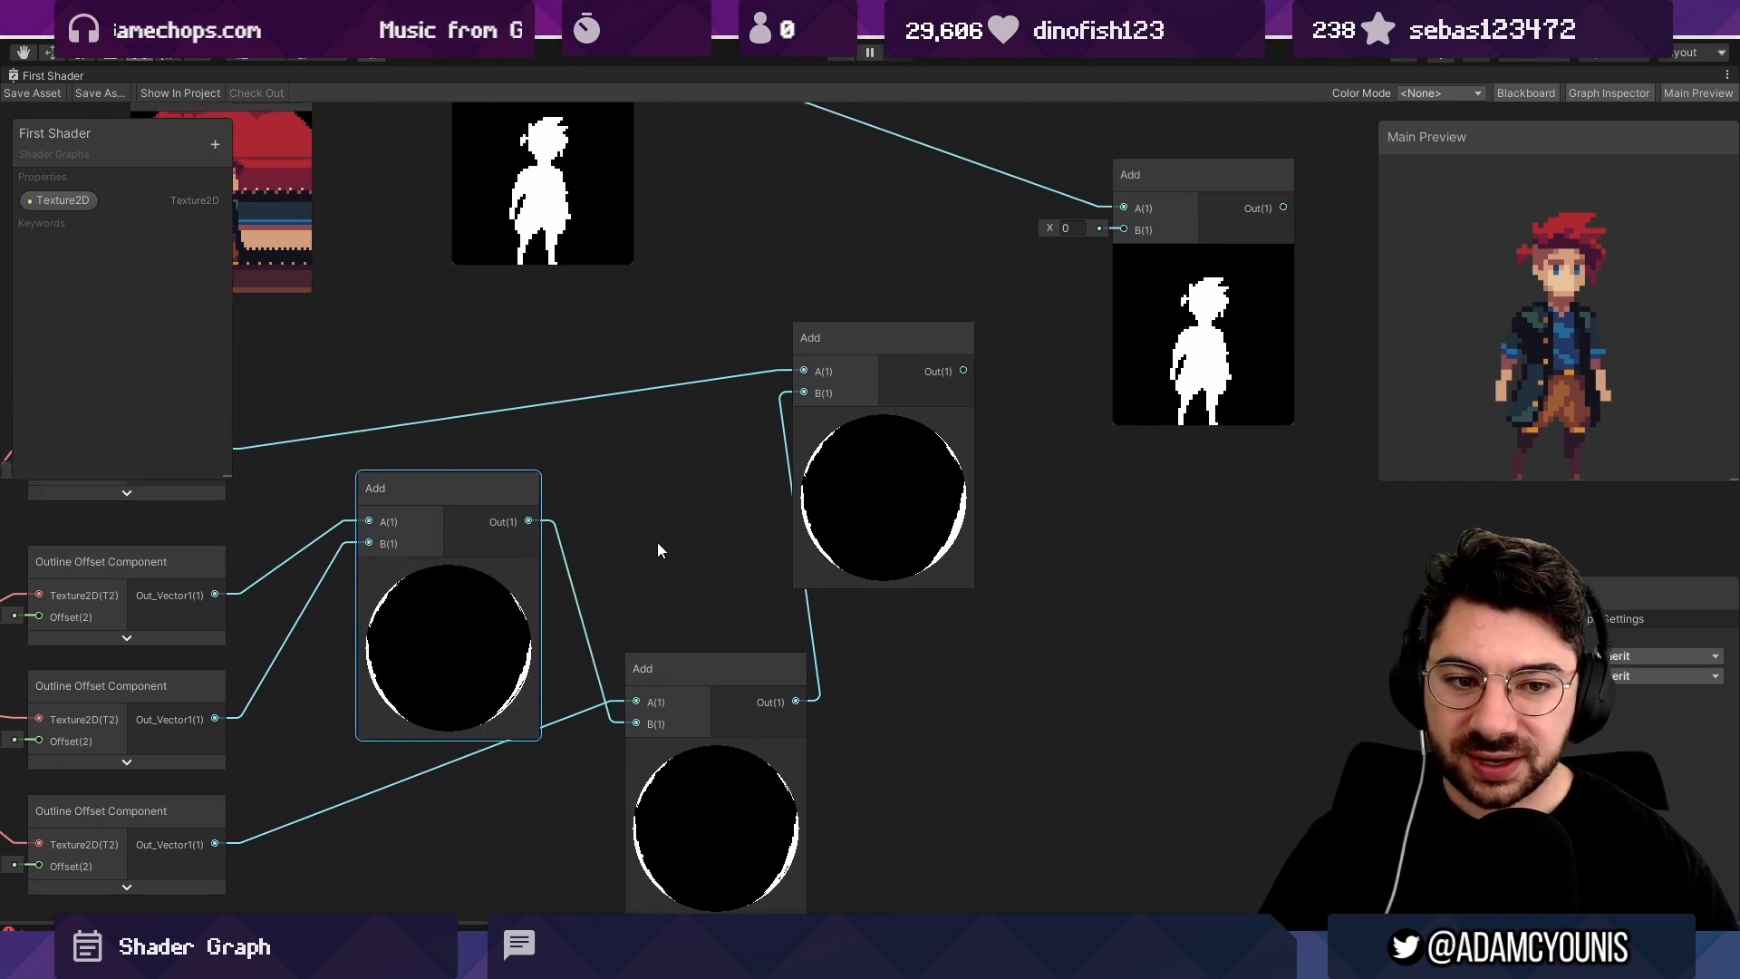
{"action": "left_click_drag", "start_coordinate": [925, 505], "coordinate": [981, 590]}
{"action": "scroll", "coordinate": [982, 590], "scroll_direction": "down", "scroll_amount": 4}
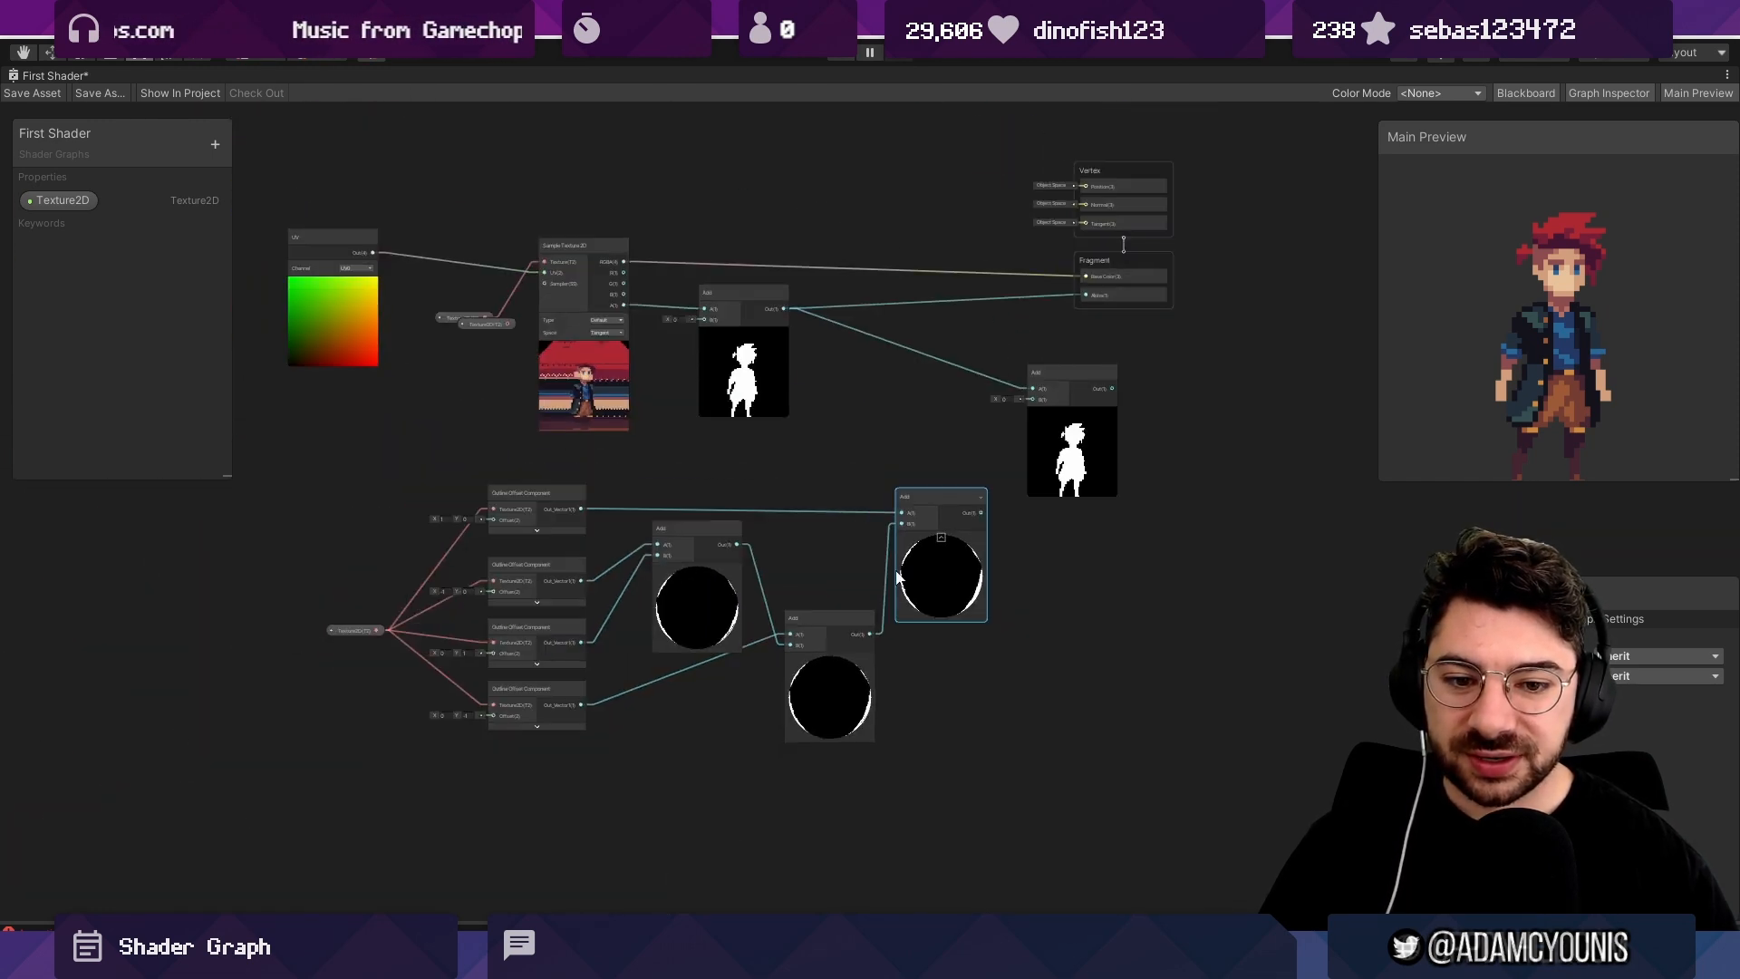
{"action": "scroll", "coordinate": [698, 613], "scroll_direction": "up", "scroll_amount": 3}
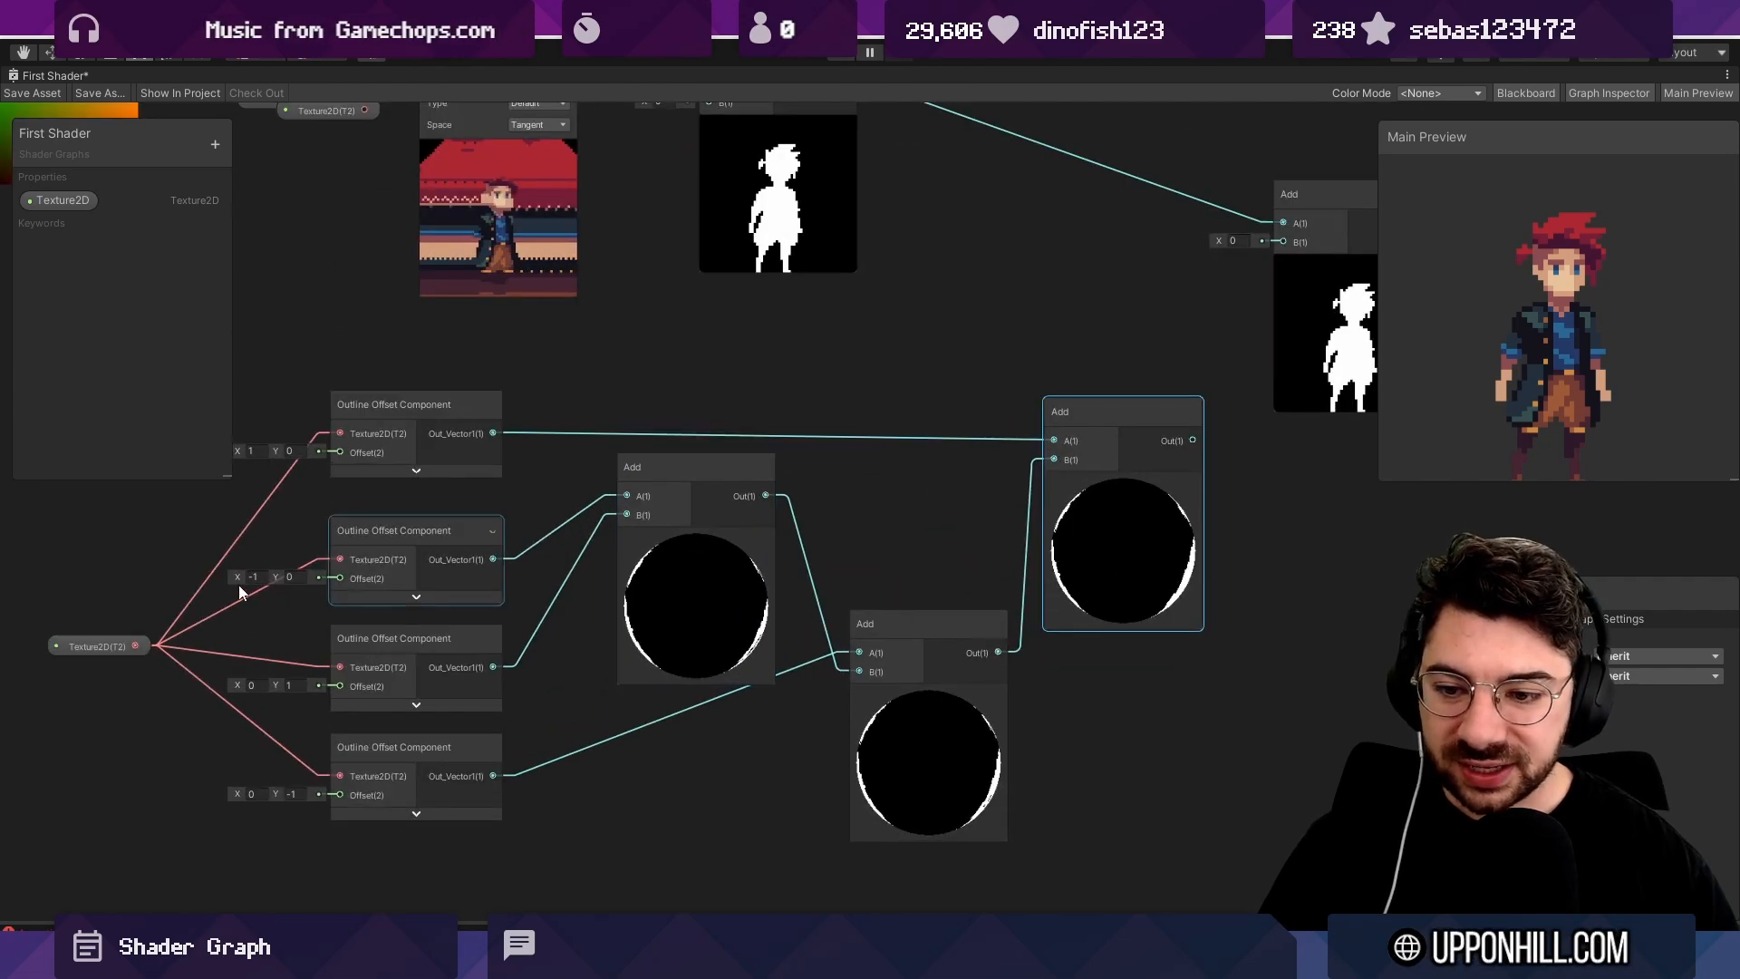
Move the Fragment block down near the last Add node and connect that node's output to the Fragment's Alpha input.
{"action": "left_click_drag", "start_coordinate": [237, 578], "coordinate": [461, 584]}
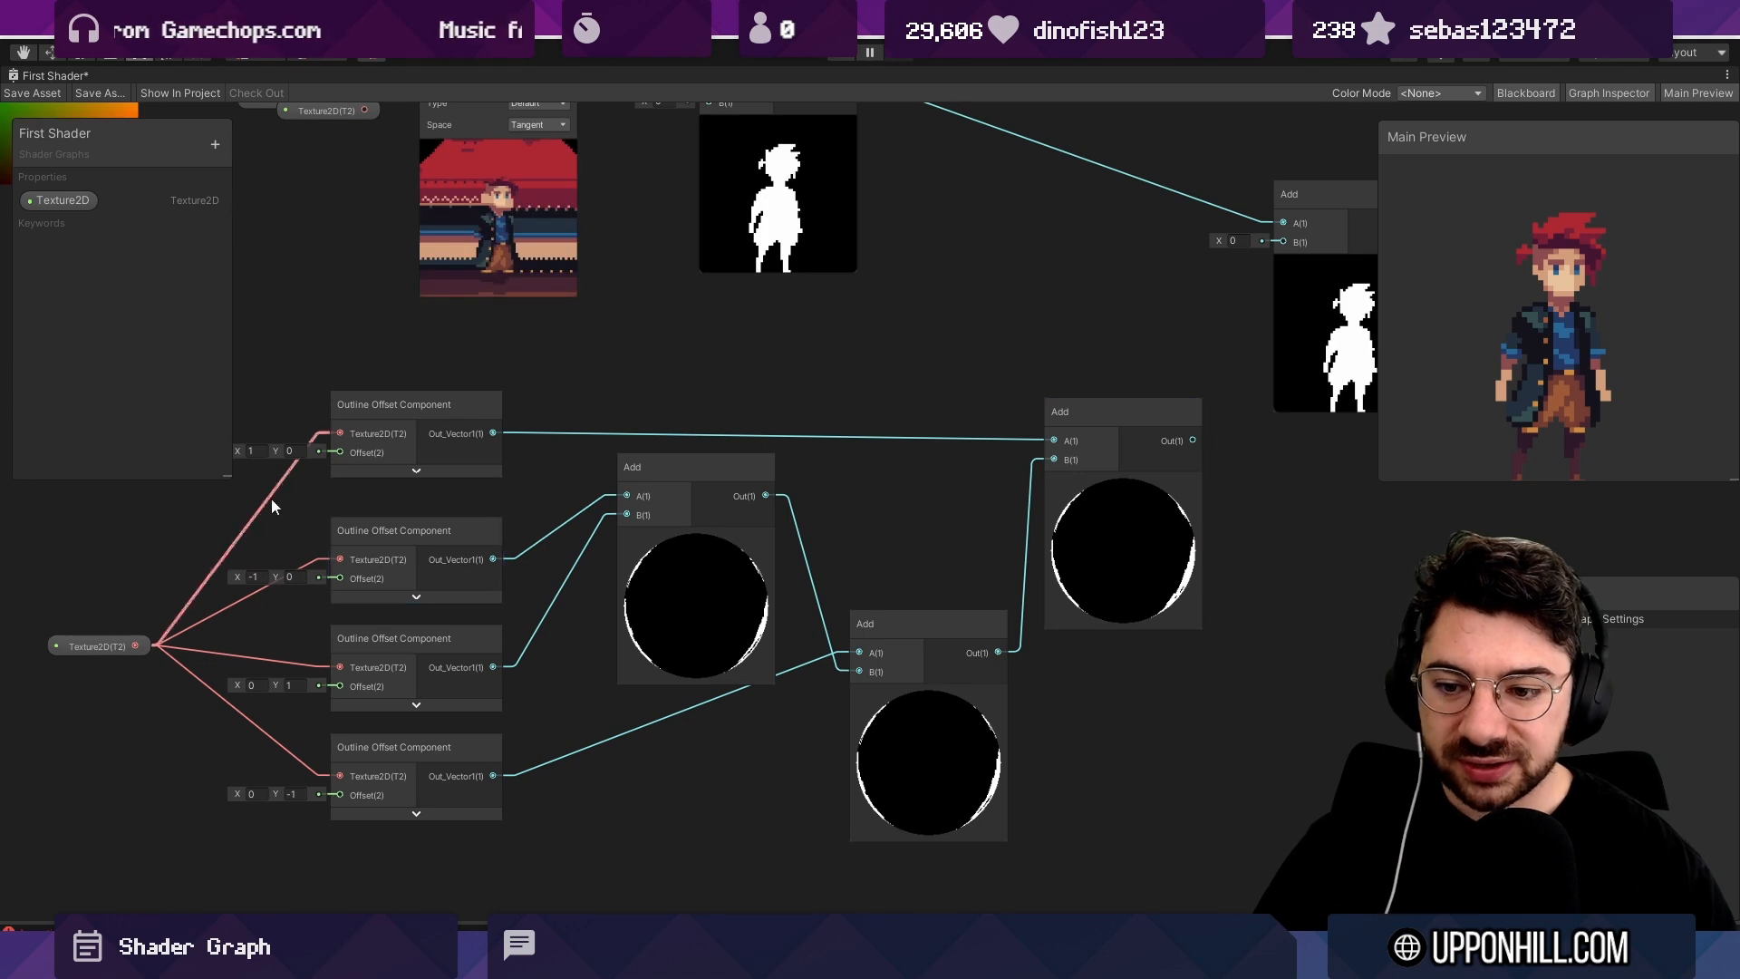
{"action": "left_click", "coordinate": [379, 686]}
{"action": "middle_click_drag", "start_coordinate": [999, 497], "coordinate": [547, 616]}
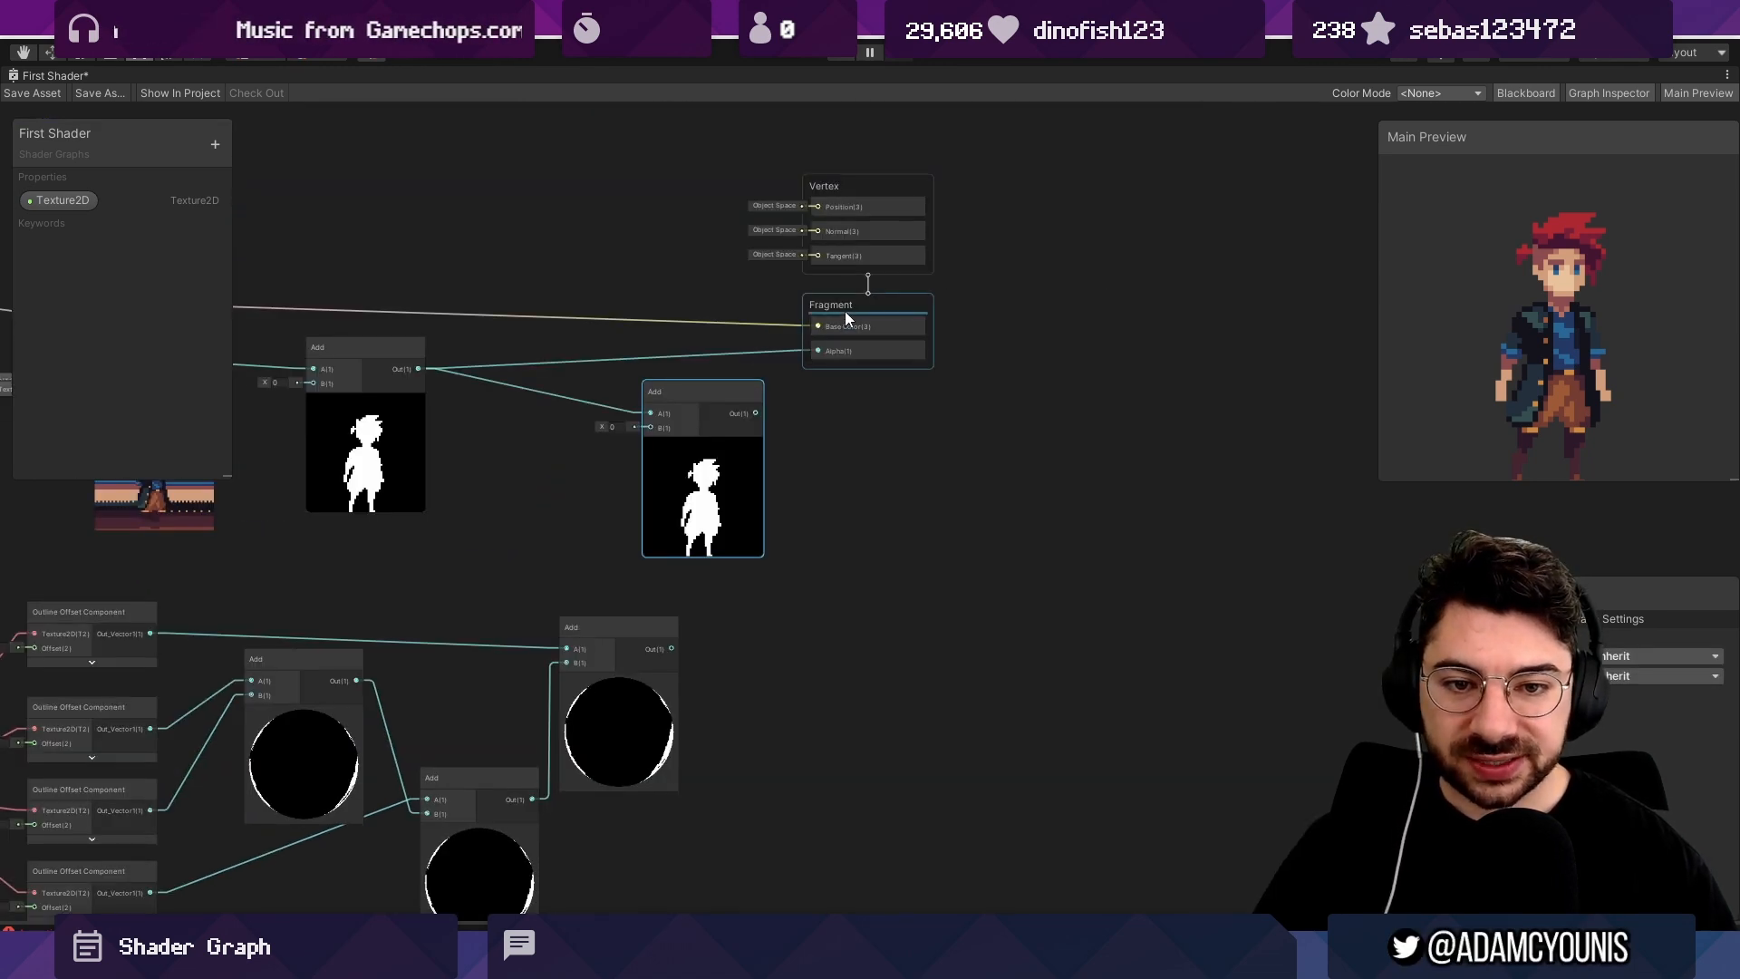
{"action": "left_click_drag", "start_coordinate": [846, 313], "coordinate": [876, 503]}
{"action": "scroll", "coordinate": [725, 598], "scroll_direction": "up", "scroll_amount": 4}
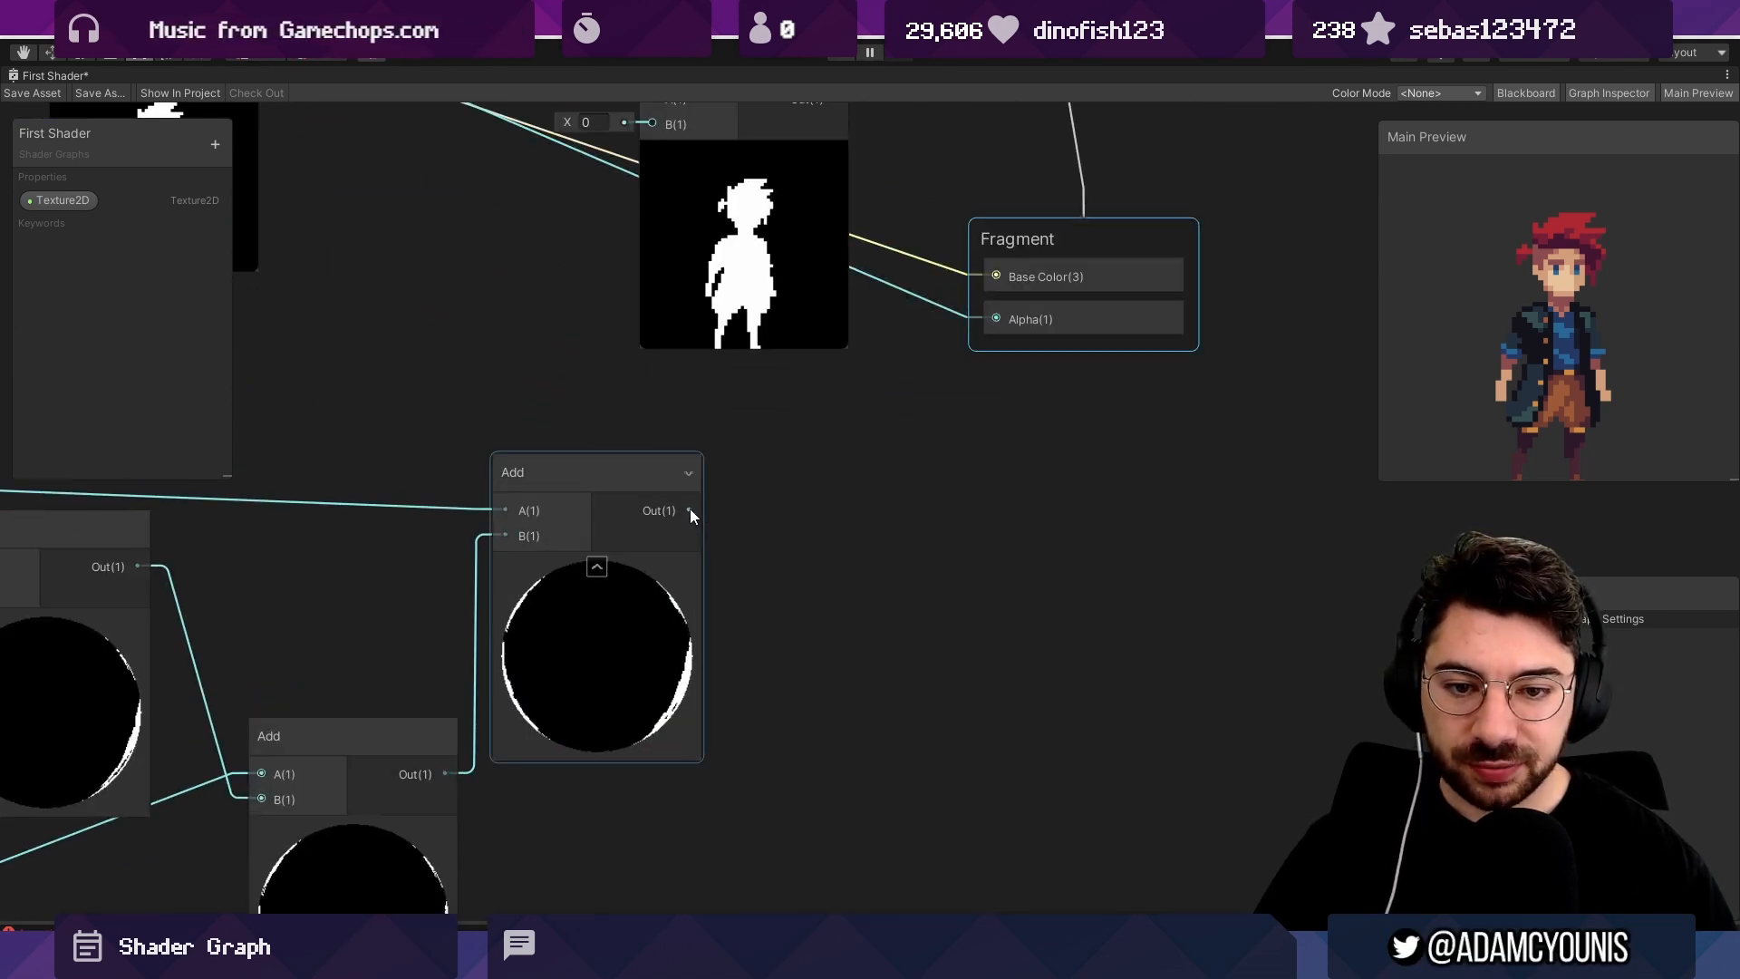
{"action": "left_click_drag", "start_coordinate": [688, 508], "coordinate": [997, 323]}
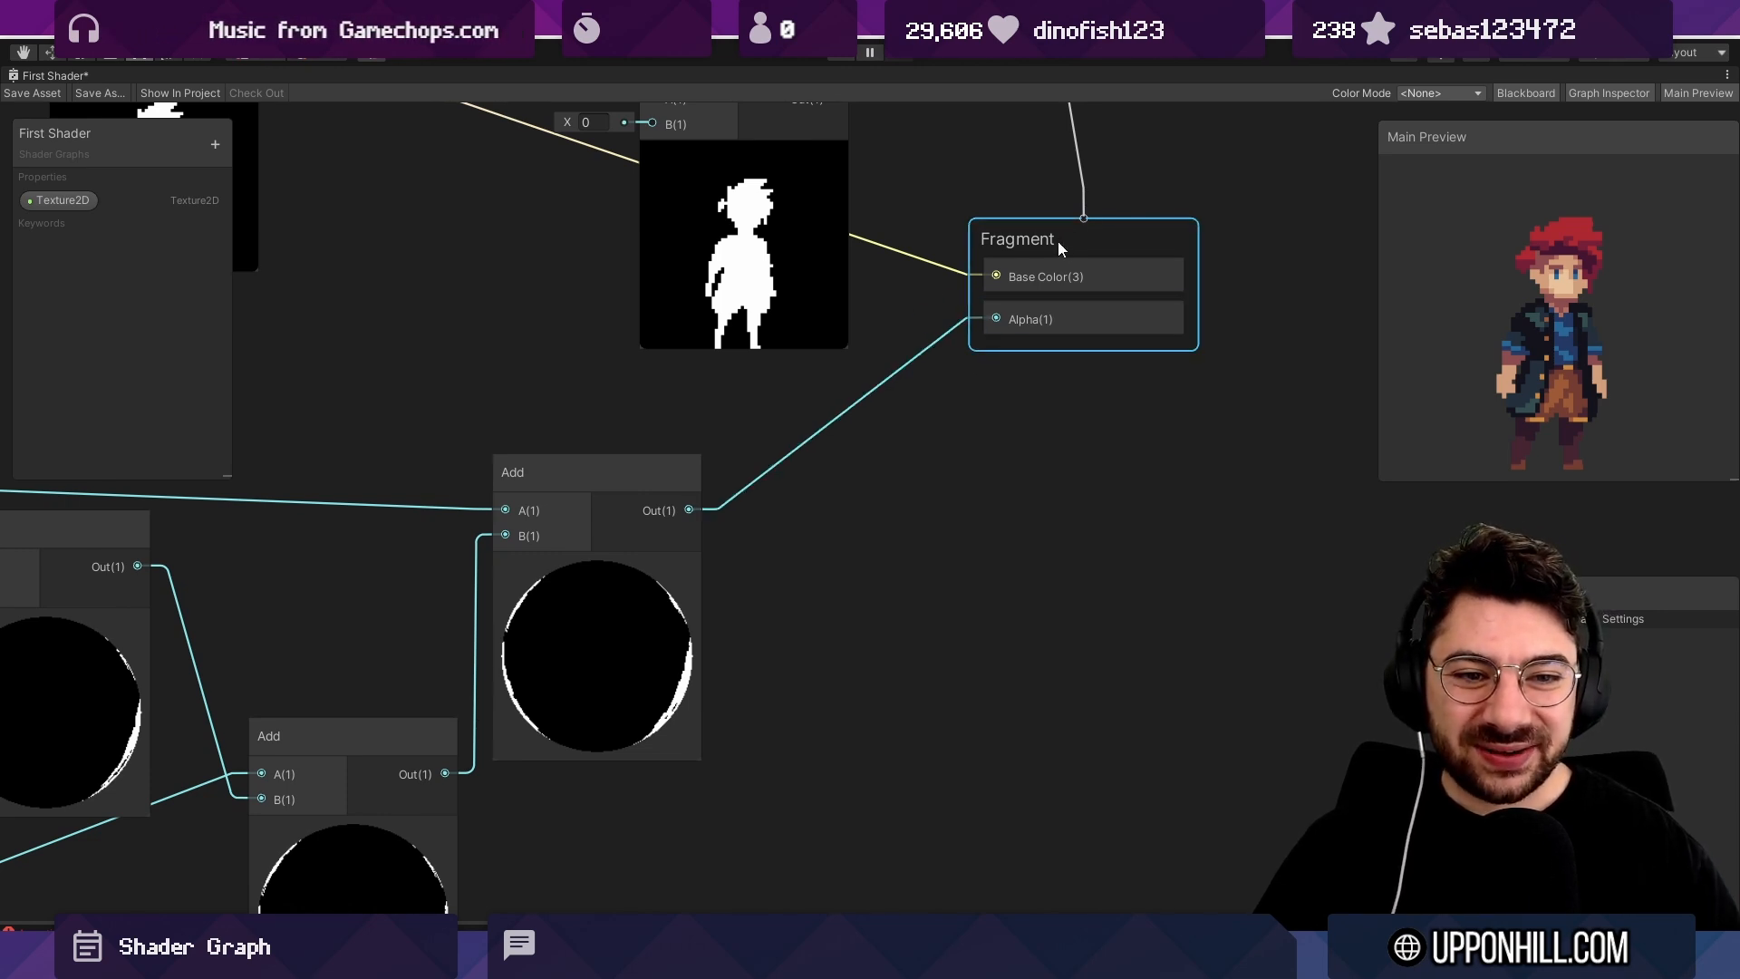
Remove the texture color connection from the Fragment's Base Color and connect the last Add node's output there instead.
{"action": "middle_click_drag", "start_coordinate": [934, 247], "coordinate": [1044, 391]}
{"action": "left_click", "coordinate": [1025, 404]}
{"action": "key", "text": "Delete"}
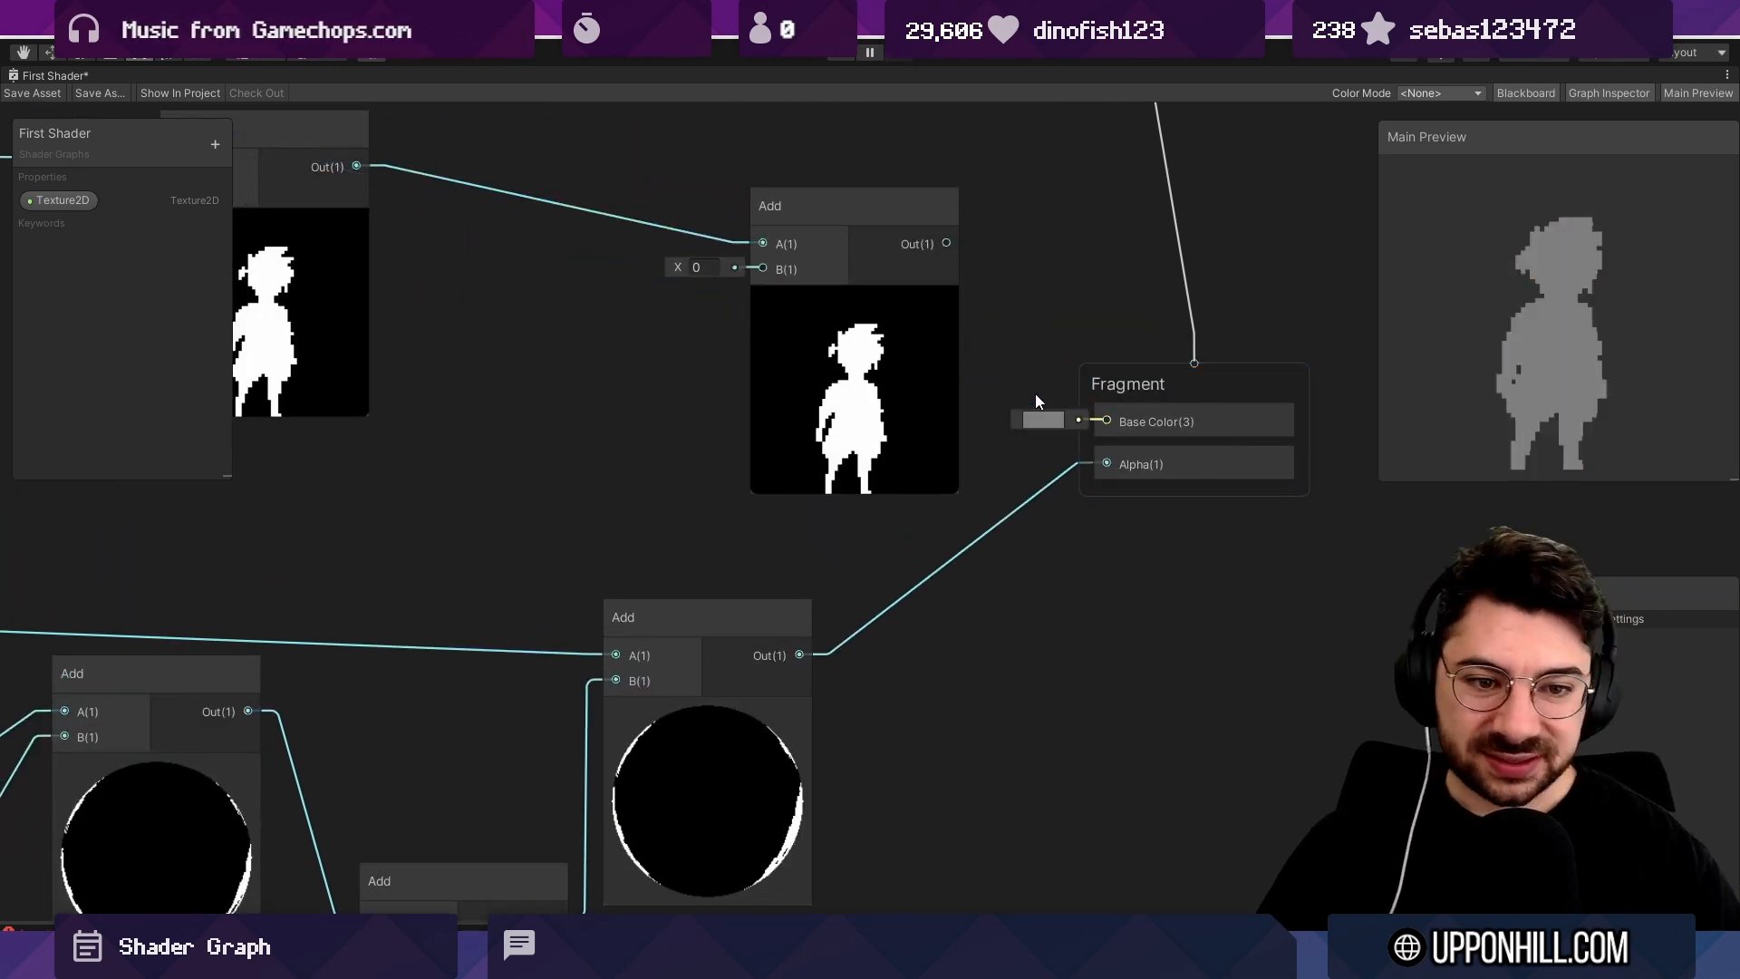
{"action": "scroll", "coordinate": [1035, 393], "scroll_direction": "down", "scroll_amount": 3}
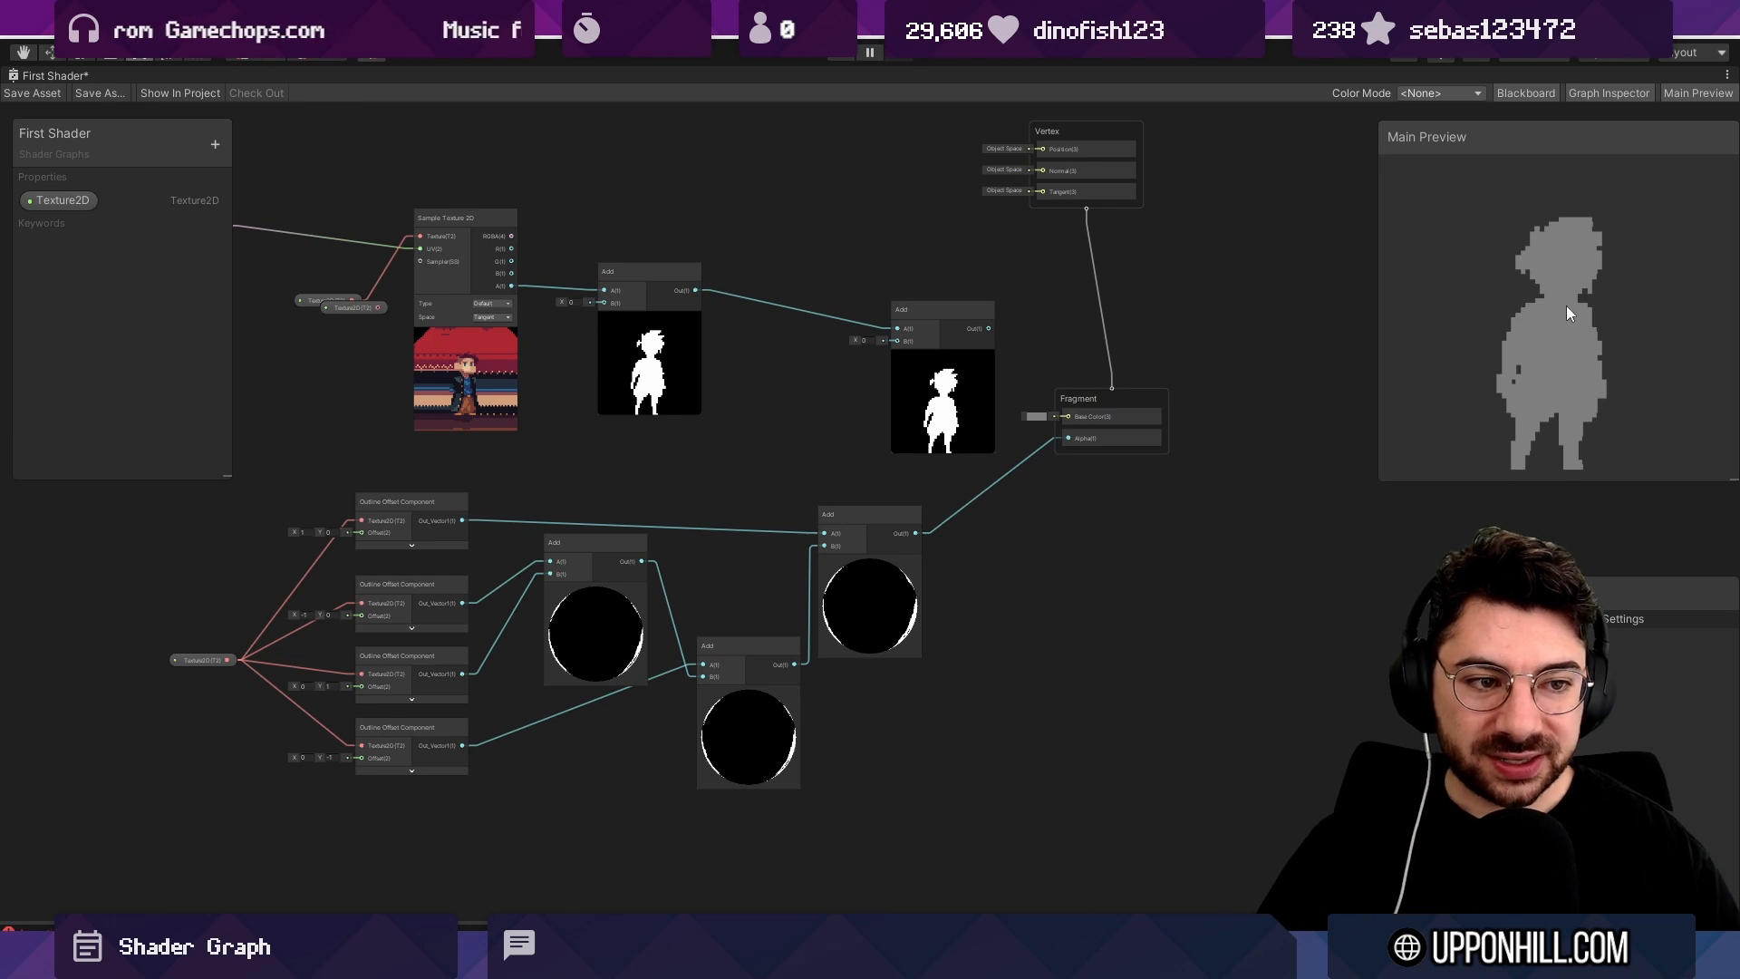
{"action": "scroll", "coordinate": [1595, 331], "scroll_direction": "up", "scroll_amount": 2}
{"action": "scroll", "coordinate": [867, 552], "scroll_direction": "up", "scroll_amount": 2}
{"action": "left_click_drag", "start_coordinate": [933, 528], "coordinate": [1164, 350]}
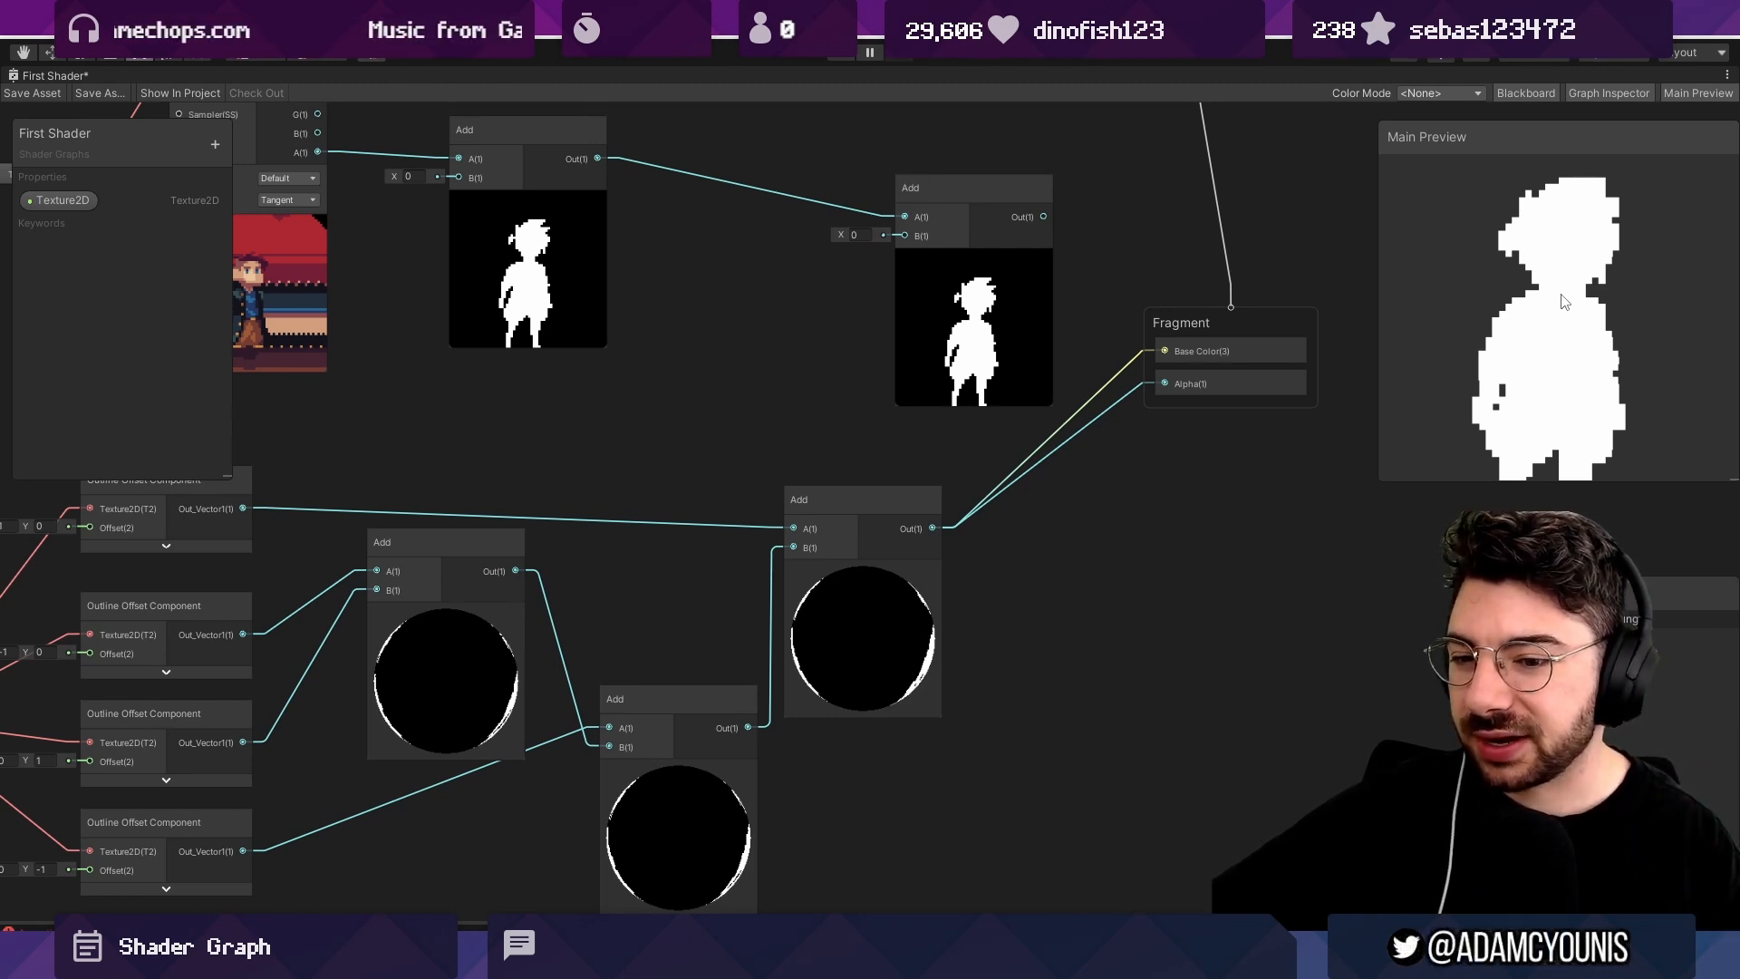
Add a Subtract node with the last Add node's output wired into its A input.
{"action": "middle_click_drag", "start_coordinate": [558, 580], "coordinate": [697, 432]}
{"action": "left_click", "coordinate": [751, 452]}
{"action": "left_click", "coordinate": [899, 346]}
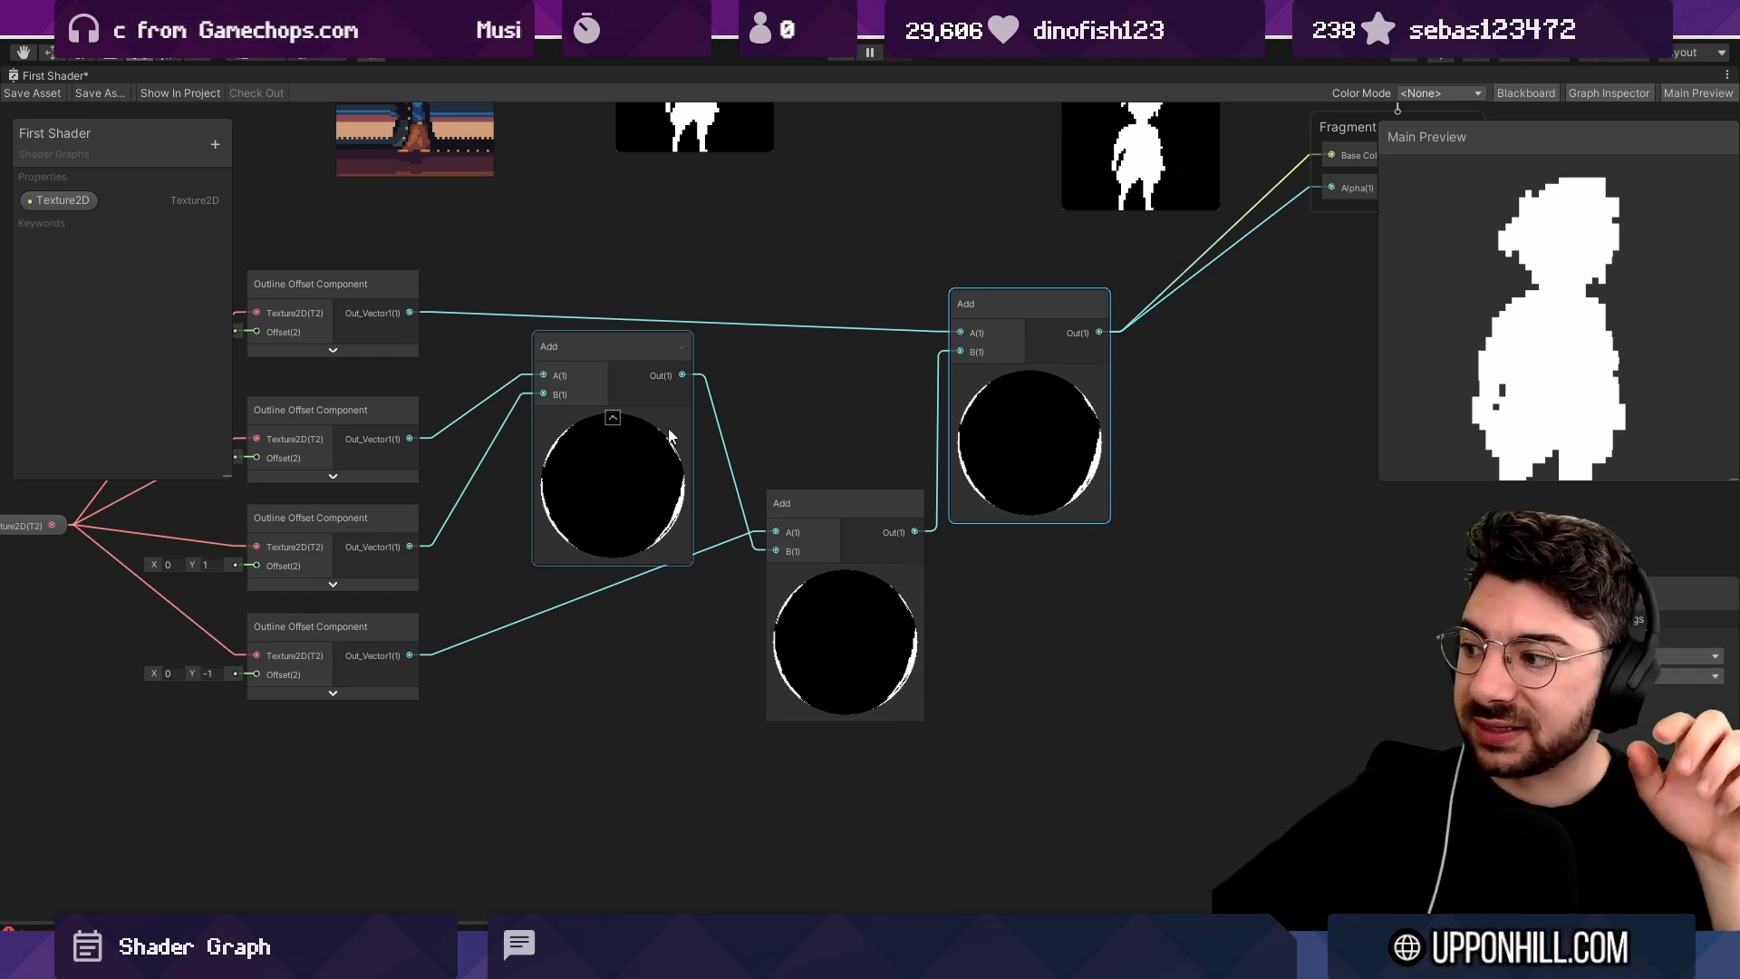
{"action": "scroll", "coordinate": [770, 431], "scroll_direction": "down", "scroll_amount": 3}
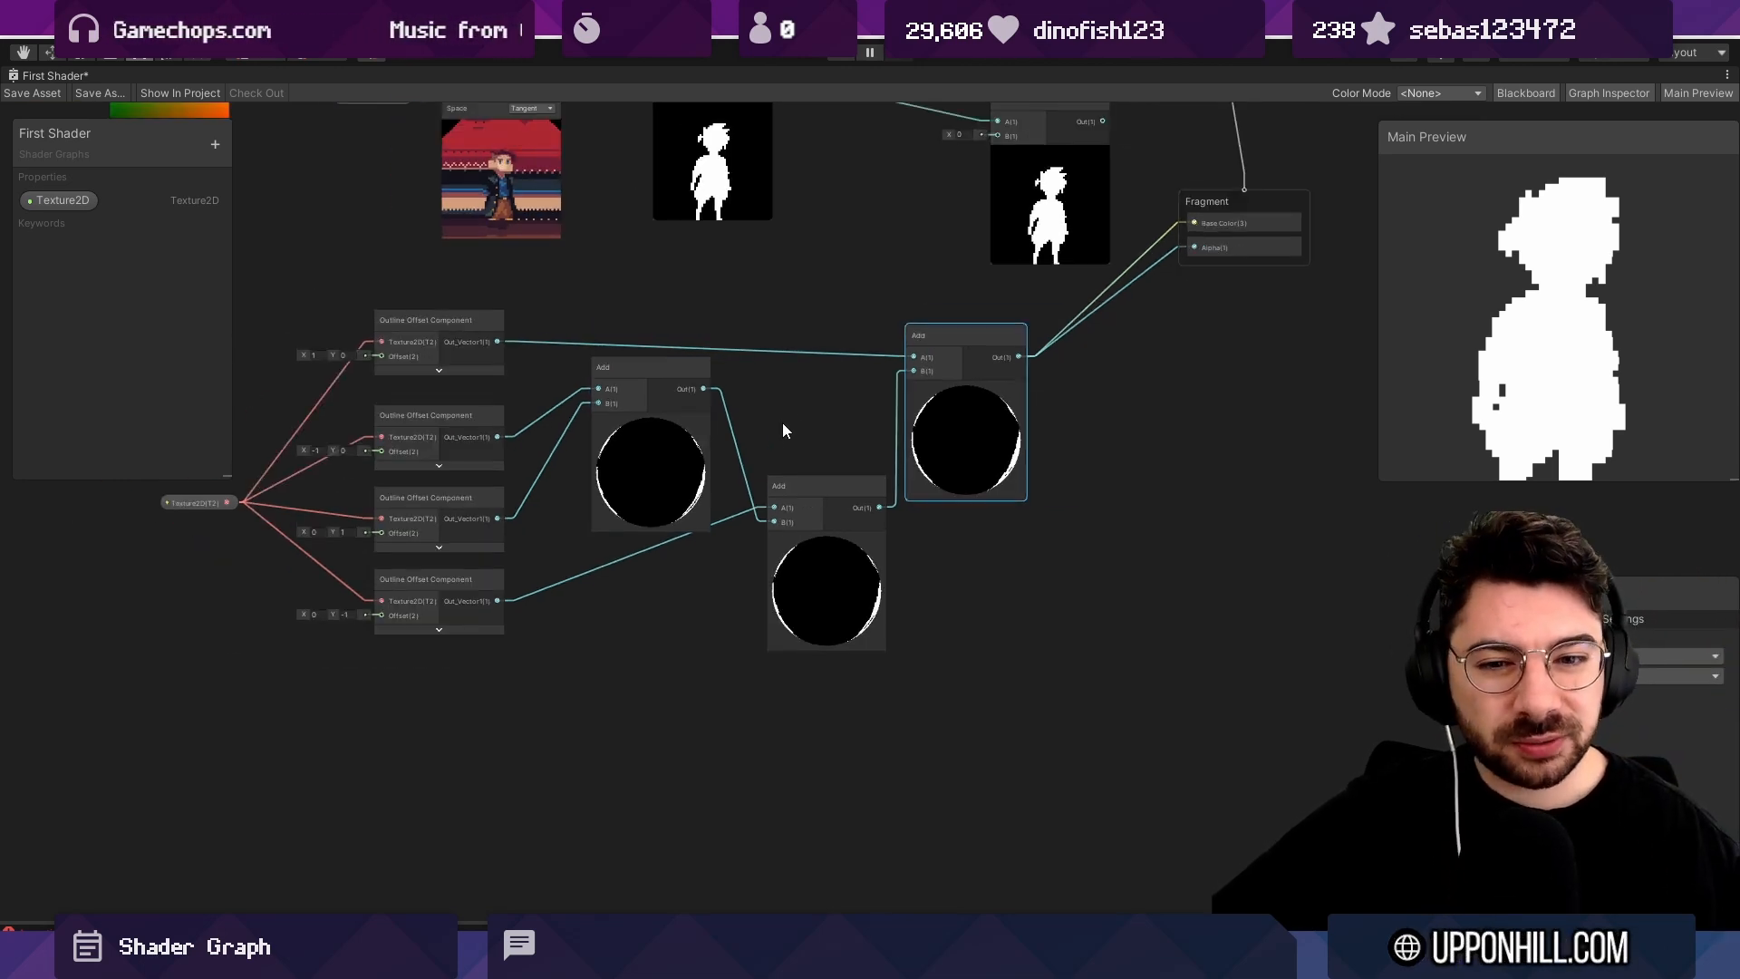
{"action": "middle_click_drag", "start_coordinate": [844, 441], "coordinate": [815, 442]}
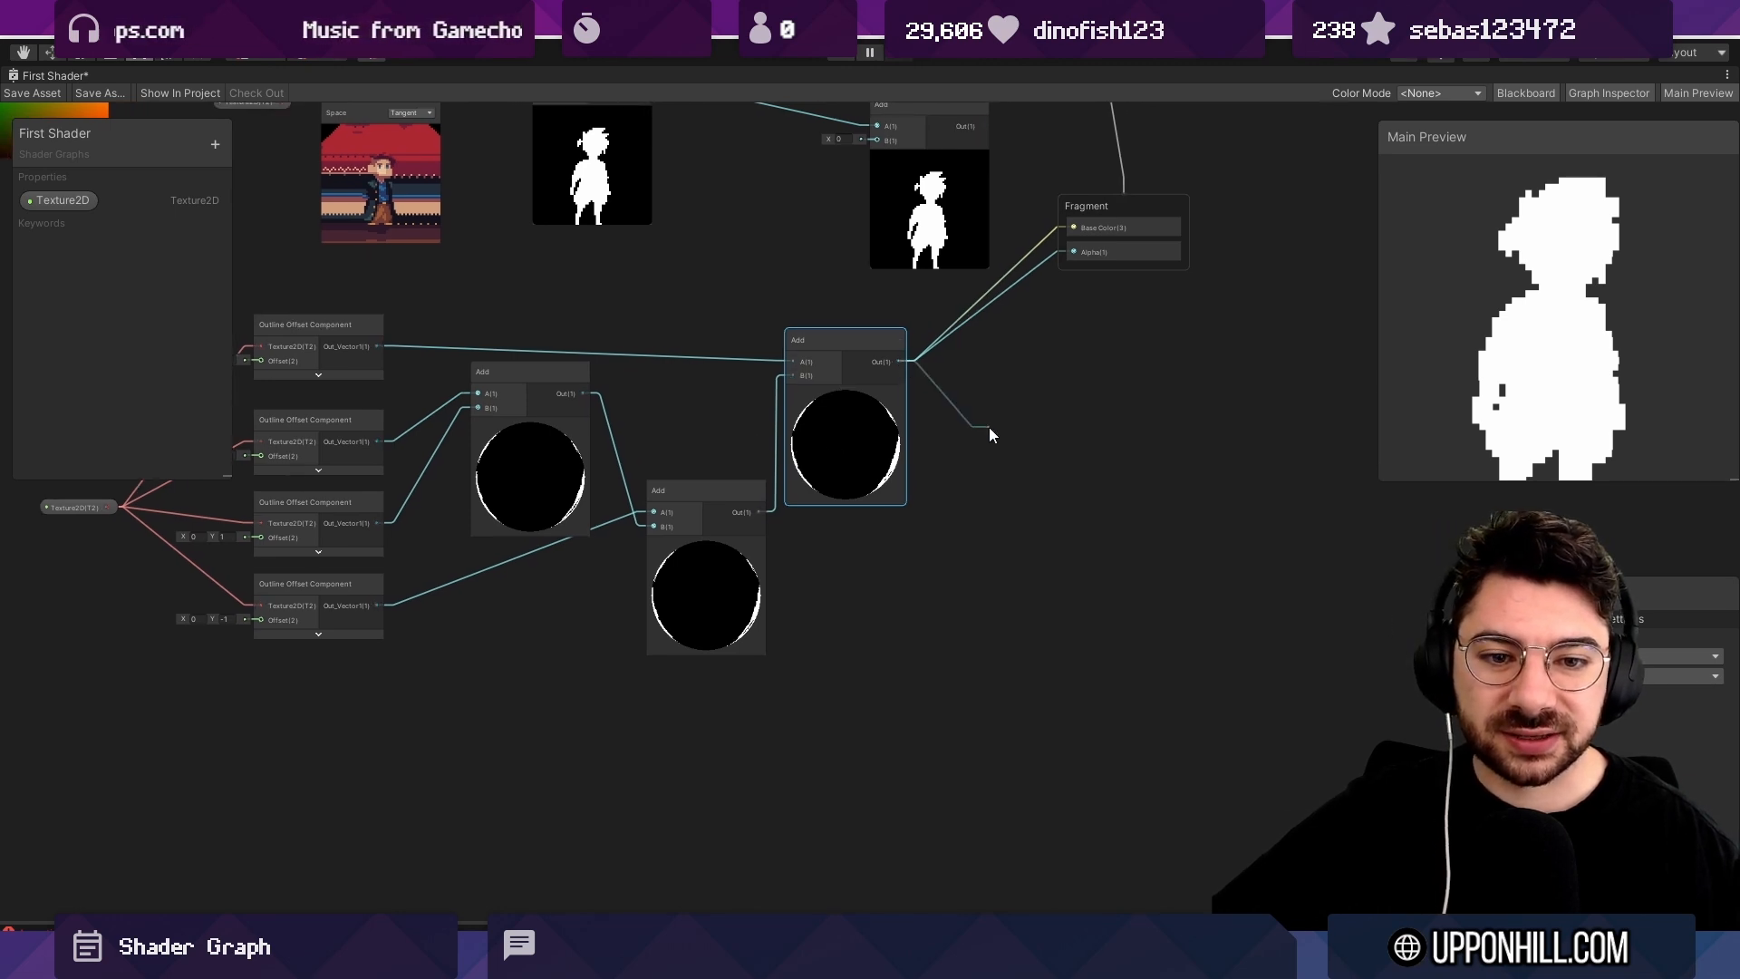
{"action": "left_click_drag", "start_coordinate": [989, 429], "coordinate": [993, 429]}
{"action": "type", "text": "sub"}
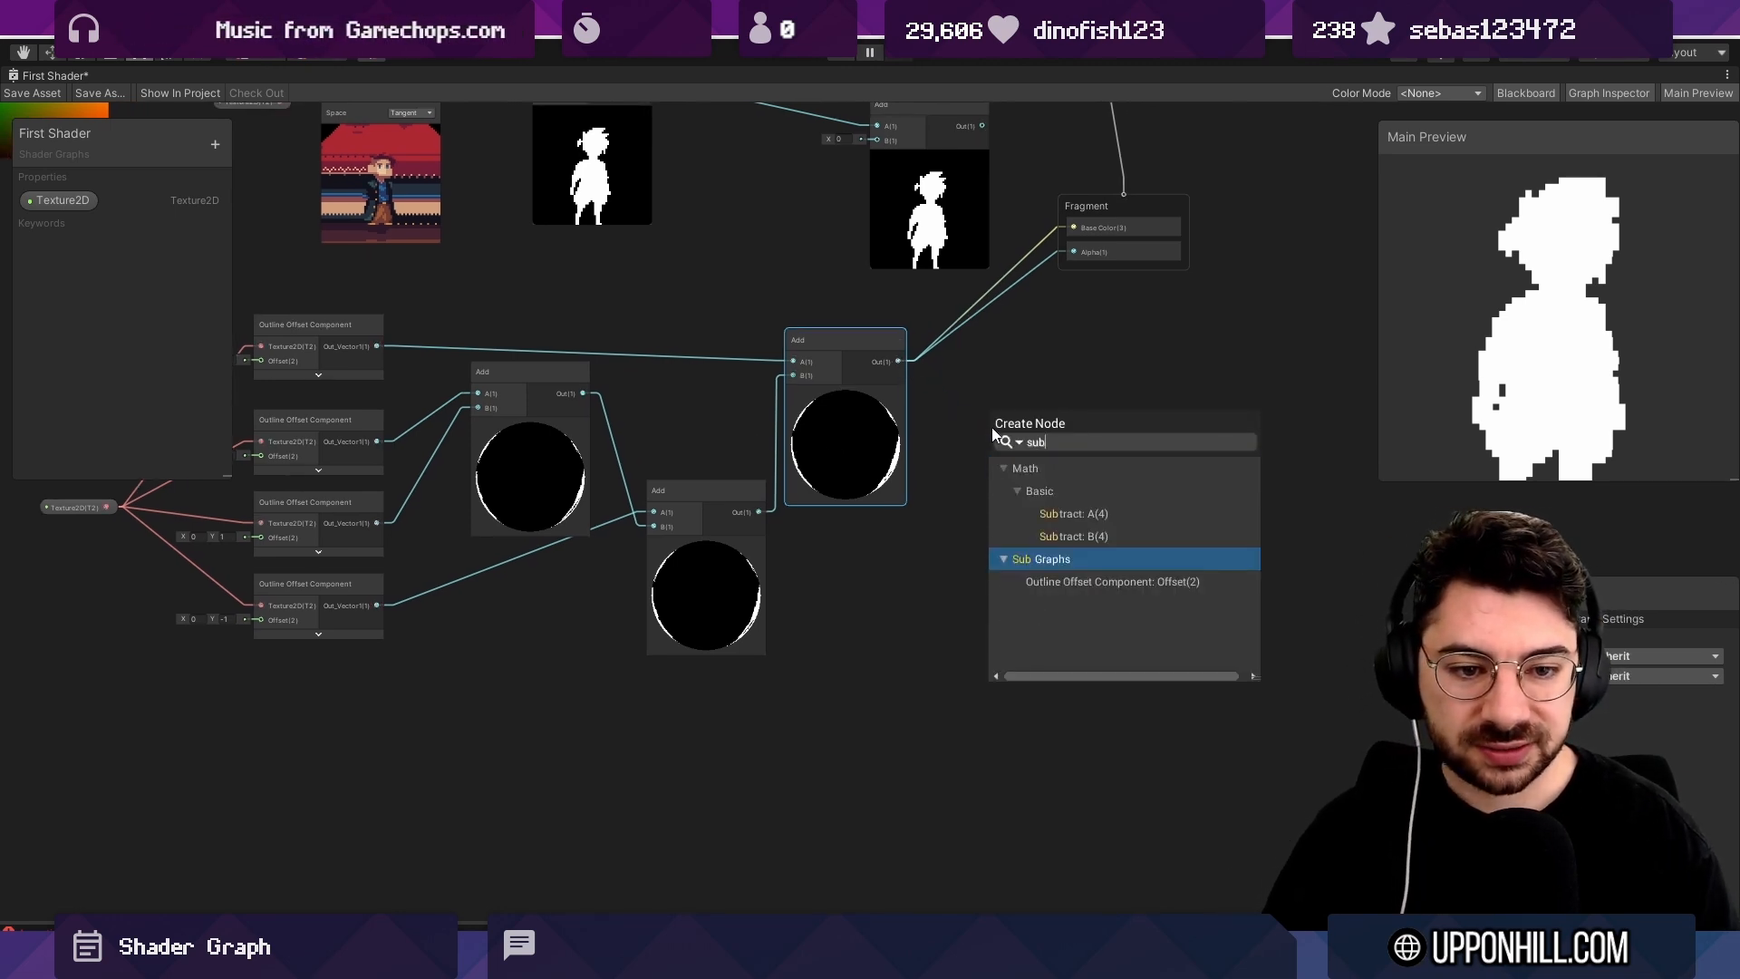
{"action": "key", "text": "Up"}
{"action": "key", "text": "Up"}
{"action": "key", "text": "Return"}
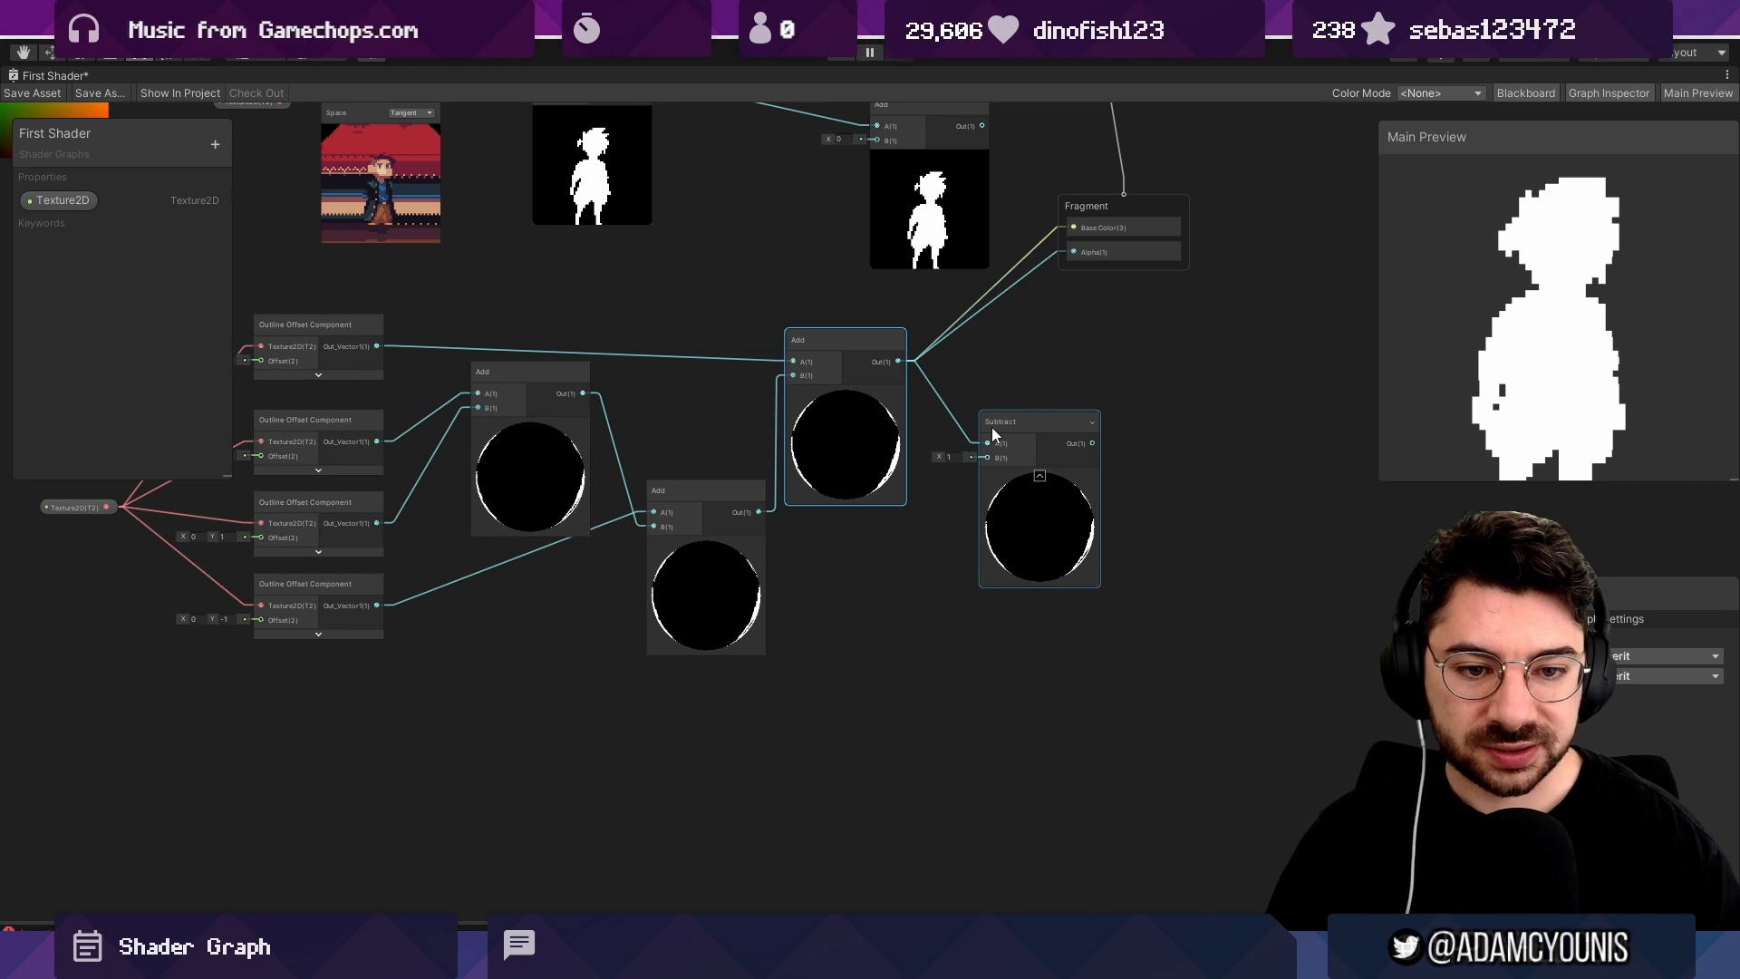
Set the Subtract node's B value to 3 and route its output into the Fragment's Base Color and Alpha.
{"action": "left_click", "coordinate": [949, 458]}
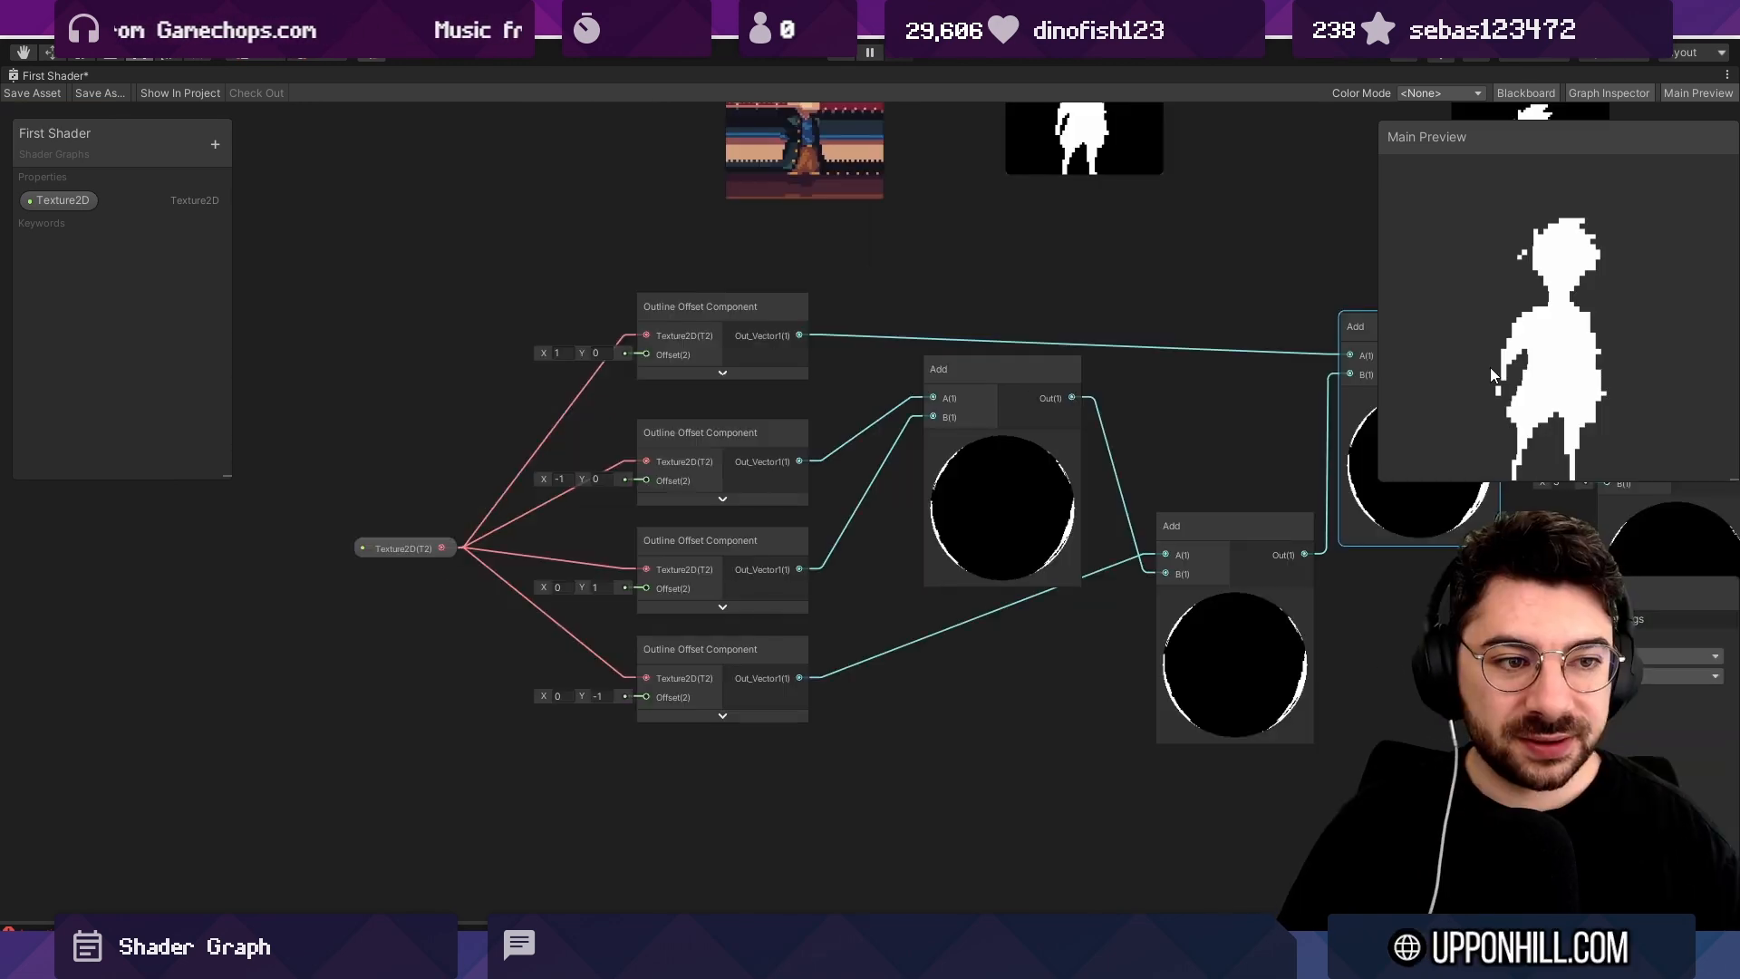
{"action": "middle_click_drag", "start_coordinate": [1151, 391], "coordinate": [690, 375]}
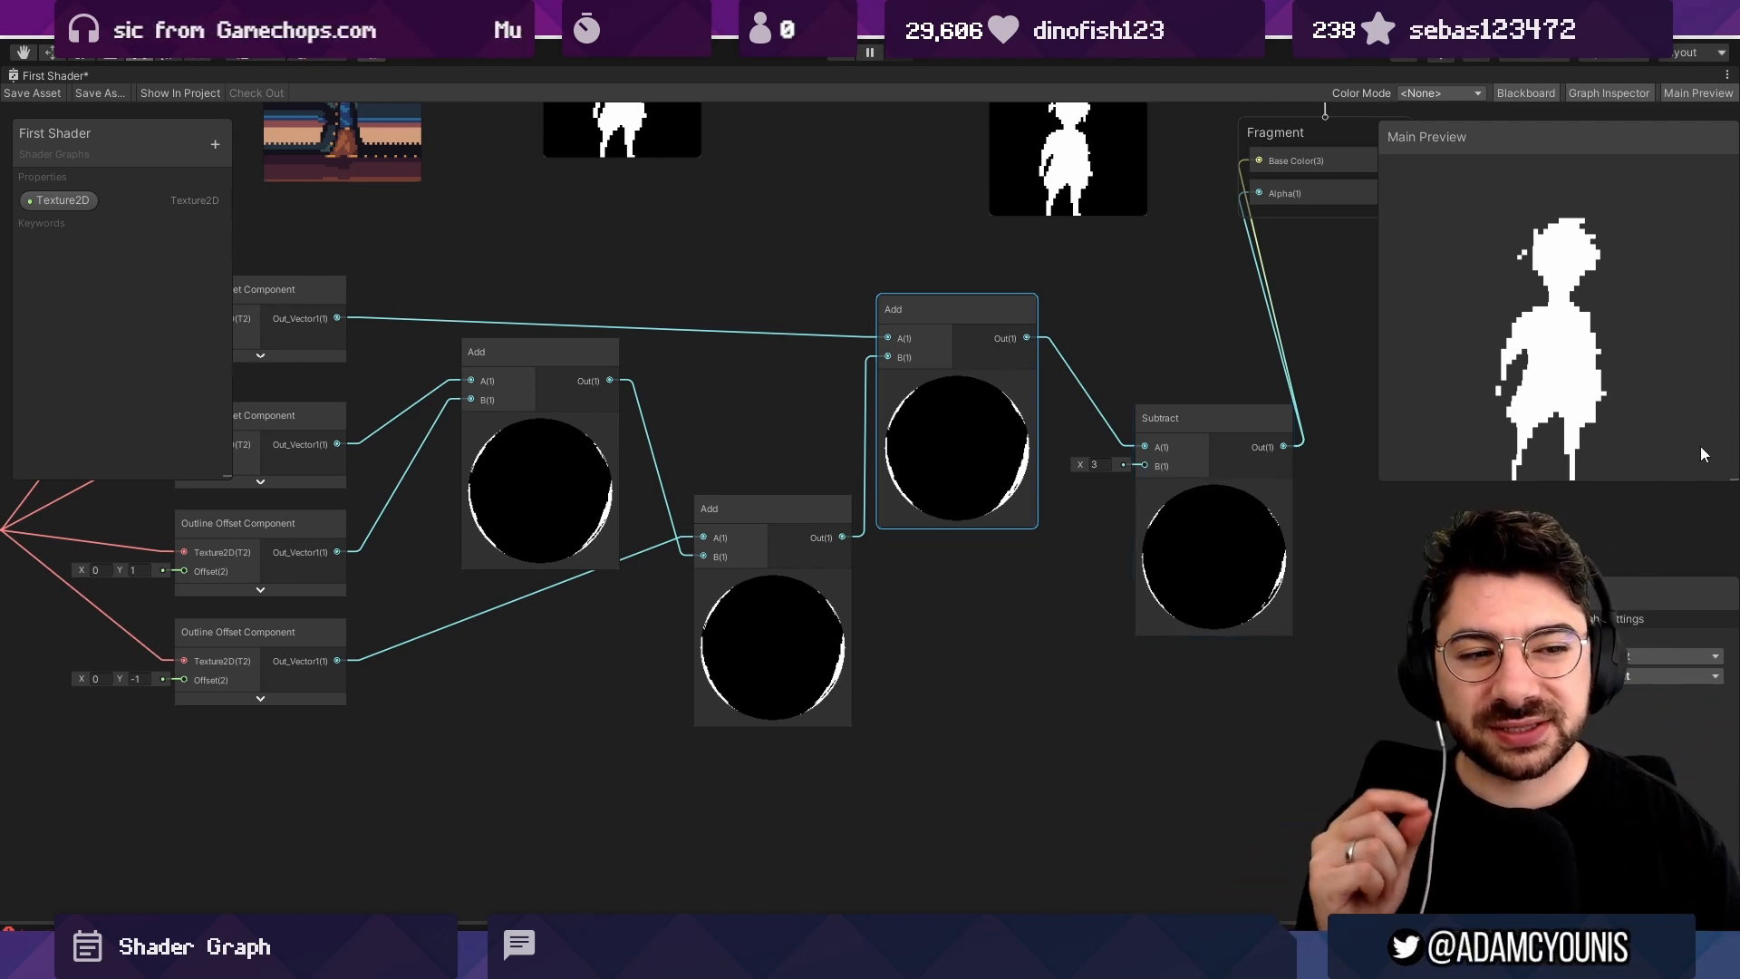
{"action": "mouse_move", "coordinate": [1129, 399]}
{"action": "middle_mouse_down"}
{"action": "mouse_move", "coordinate": [1210, 405]}
{"action": "mouse_move", "coordinate": [1112, 391]}
{"action": "middle_mouse_up"}
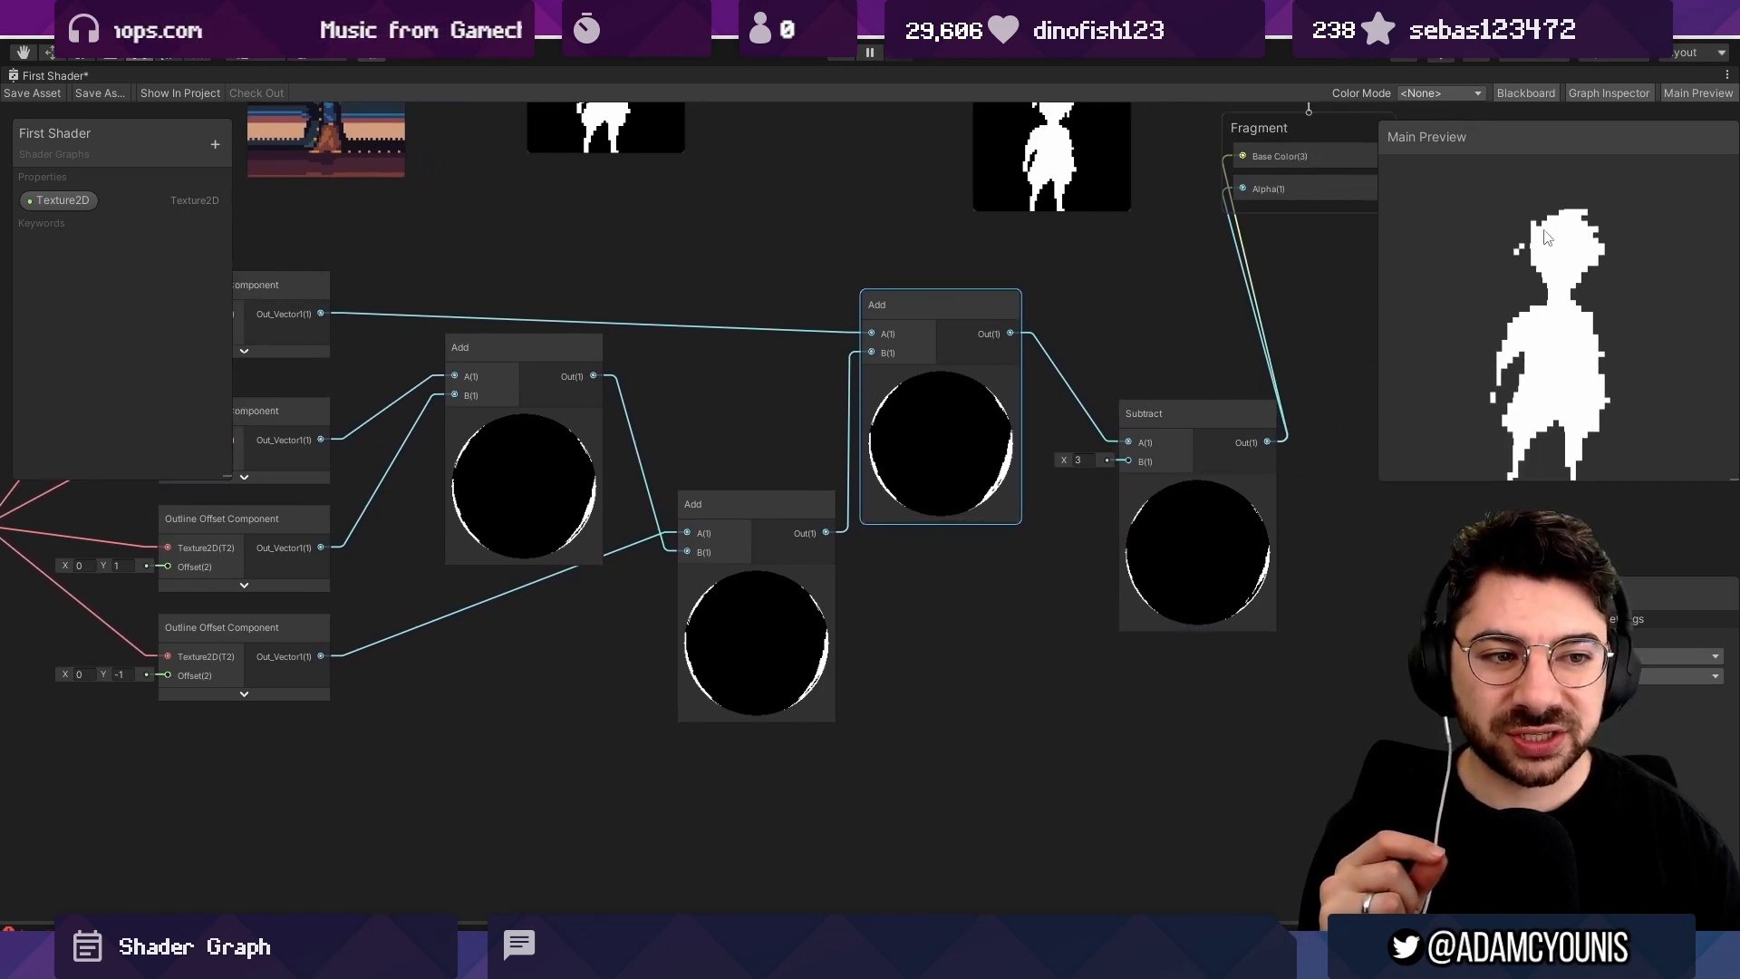
{"action": "scroll", "coordinate": [1537, 417], "scroll_direction": "down", "scroll_amount": 2}
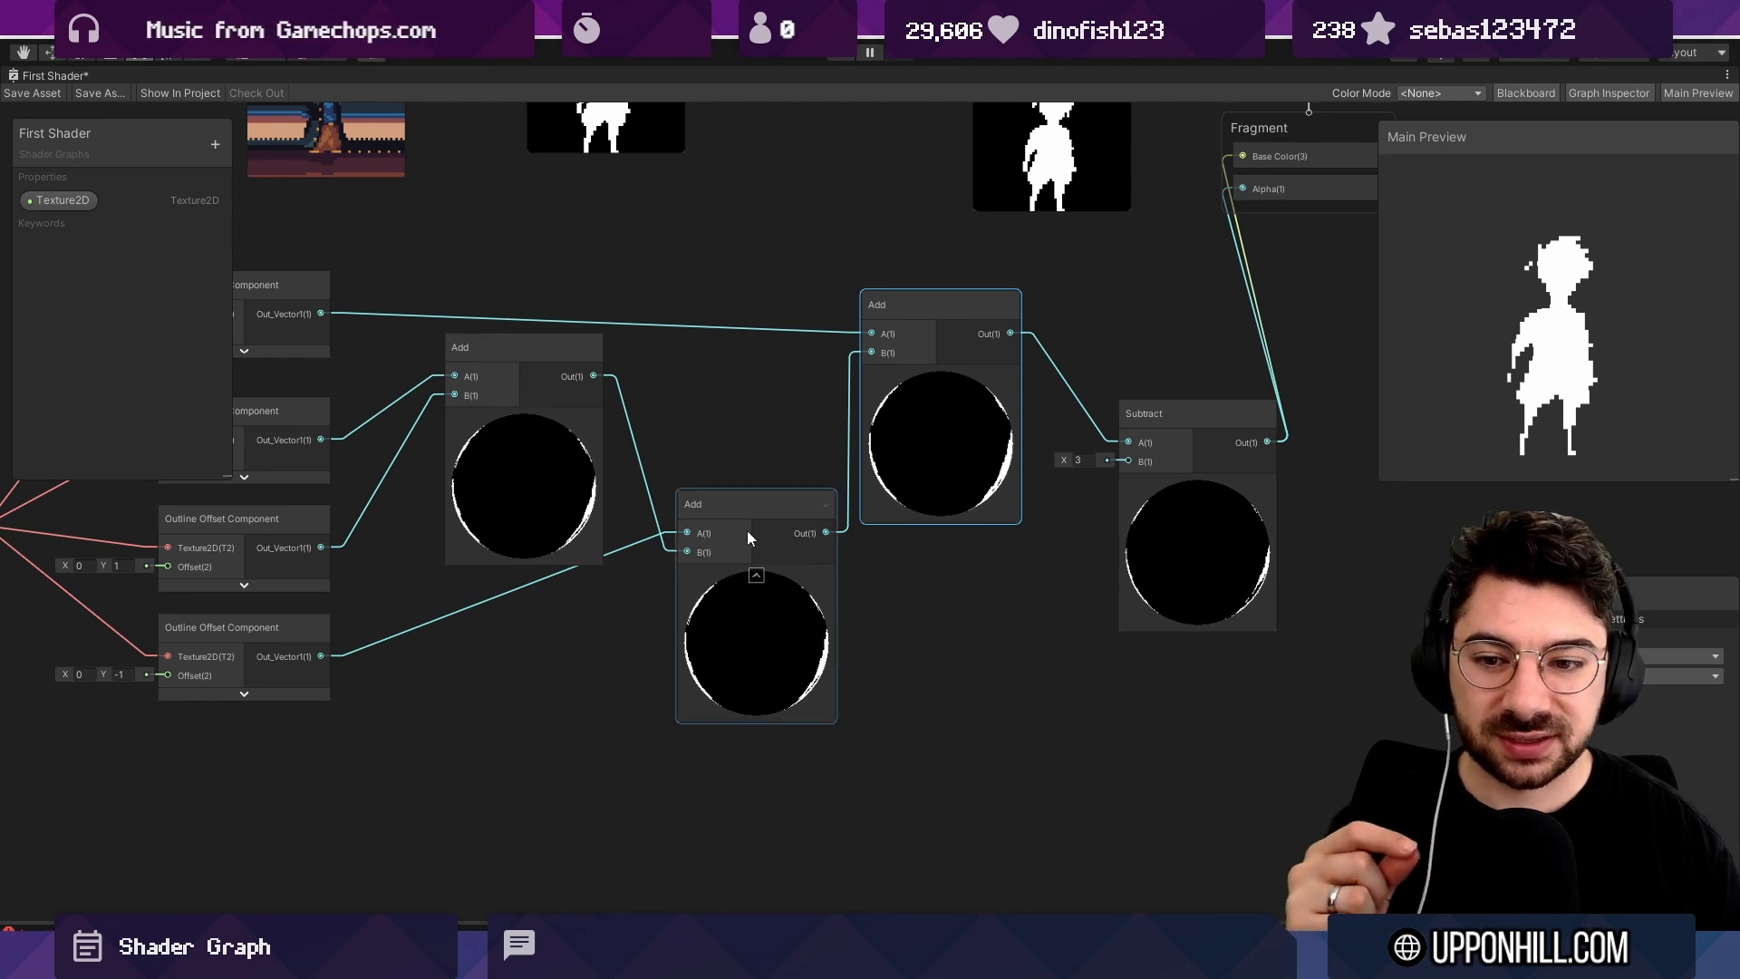
In the Outline Offset Component sub-graph, insert a Step node between the Sample Texture 2D alpha output and the Output node, using its In input.
{"action": "middle_click_drag", "start_coordinate": [749, 539], "coordinate": [1189, 521]}
{"action": "double_click", "coordinate": [725, 321]}
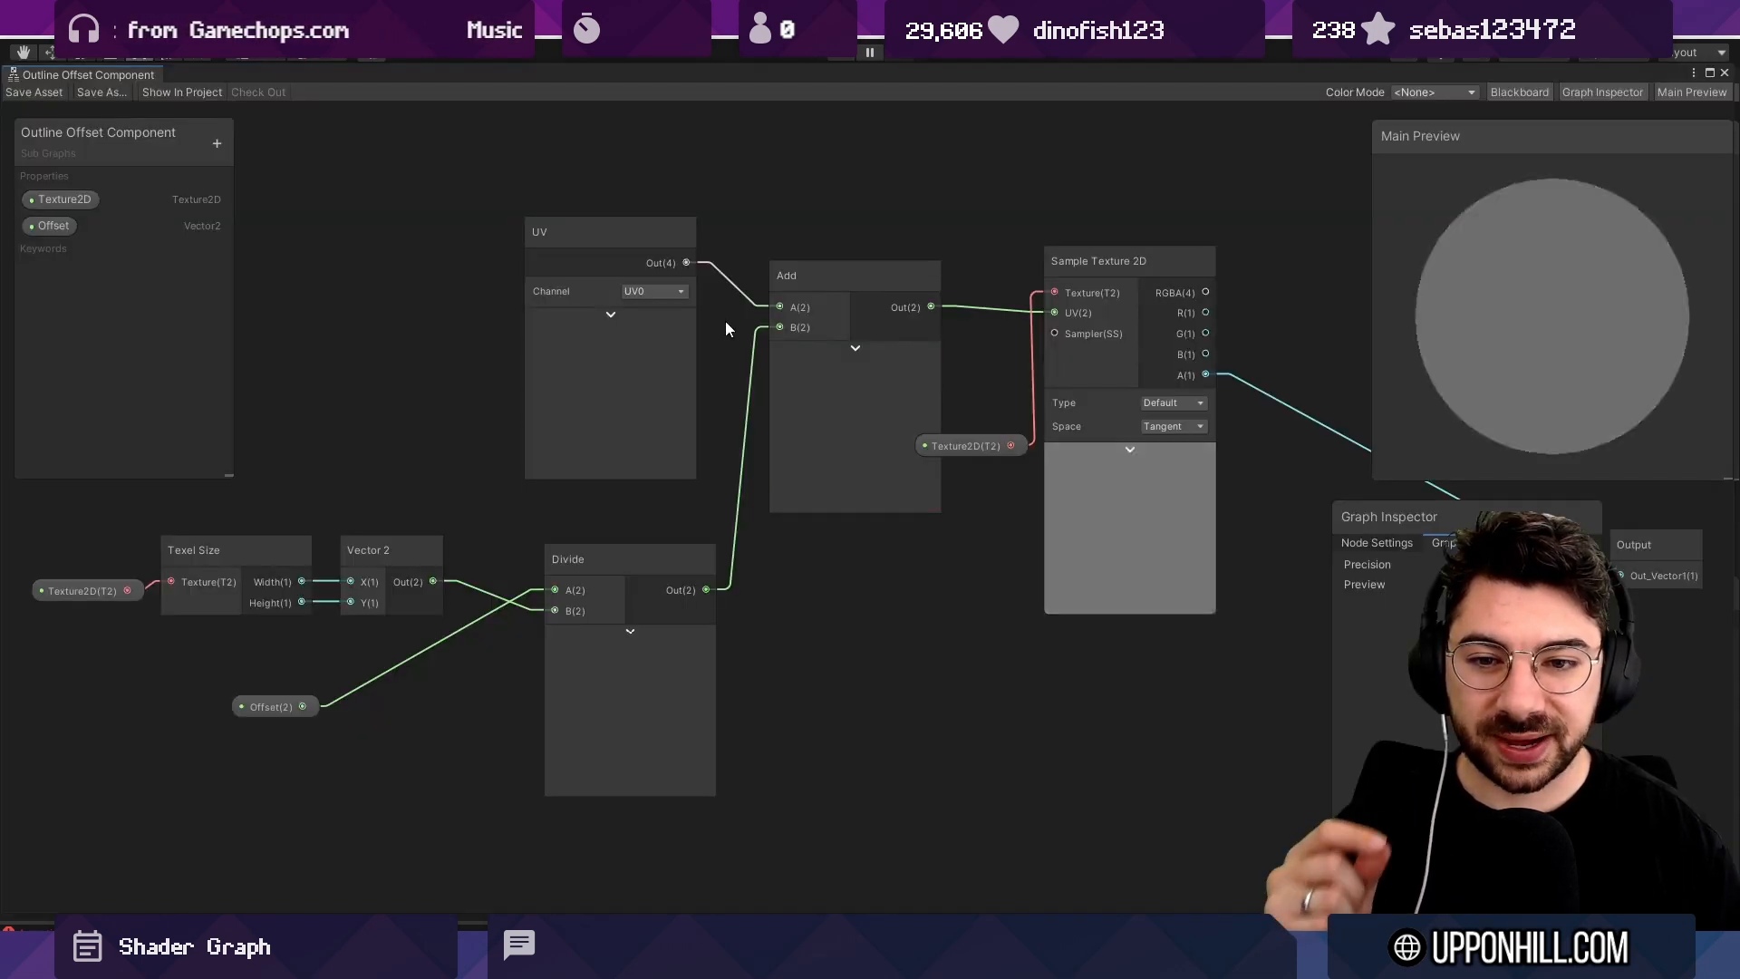
{"action": "middle_click_drag", "start_coordinate": [1299, 410], "coordinate": [687, 355]}
{"action": "scroll", "coordinate": [688, 355], "scroll_direction": "up", "scroll_amount": 1}
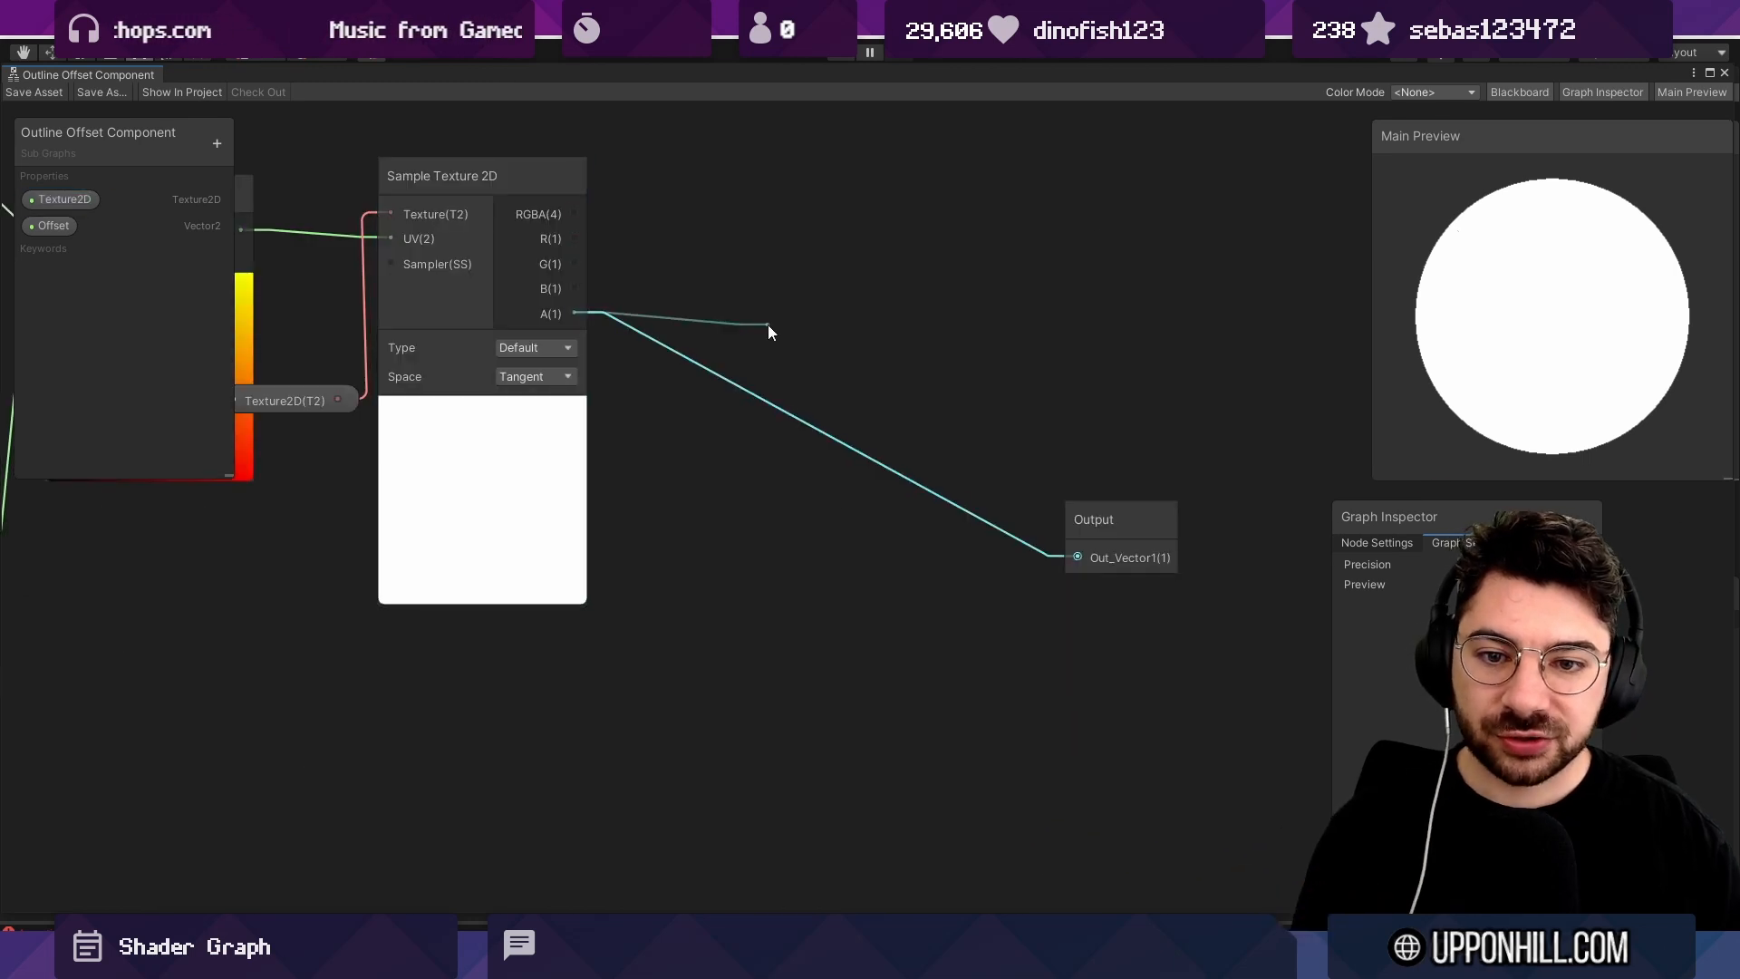
{"action": "key", "text": "space"}
{"action": "type", "text": "edge"}
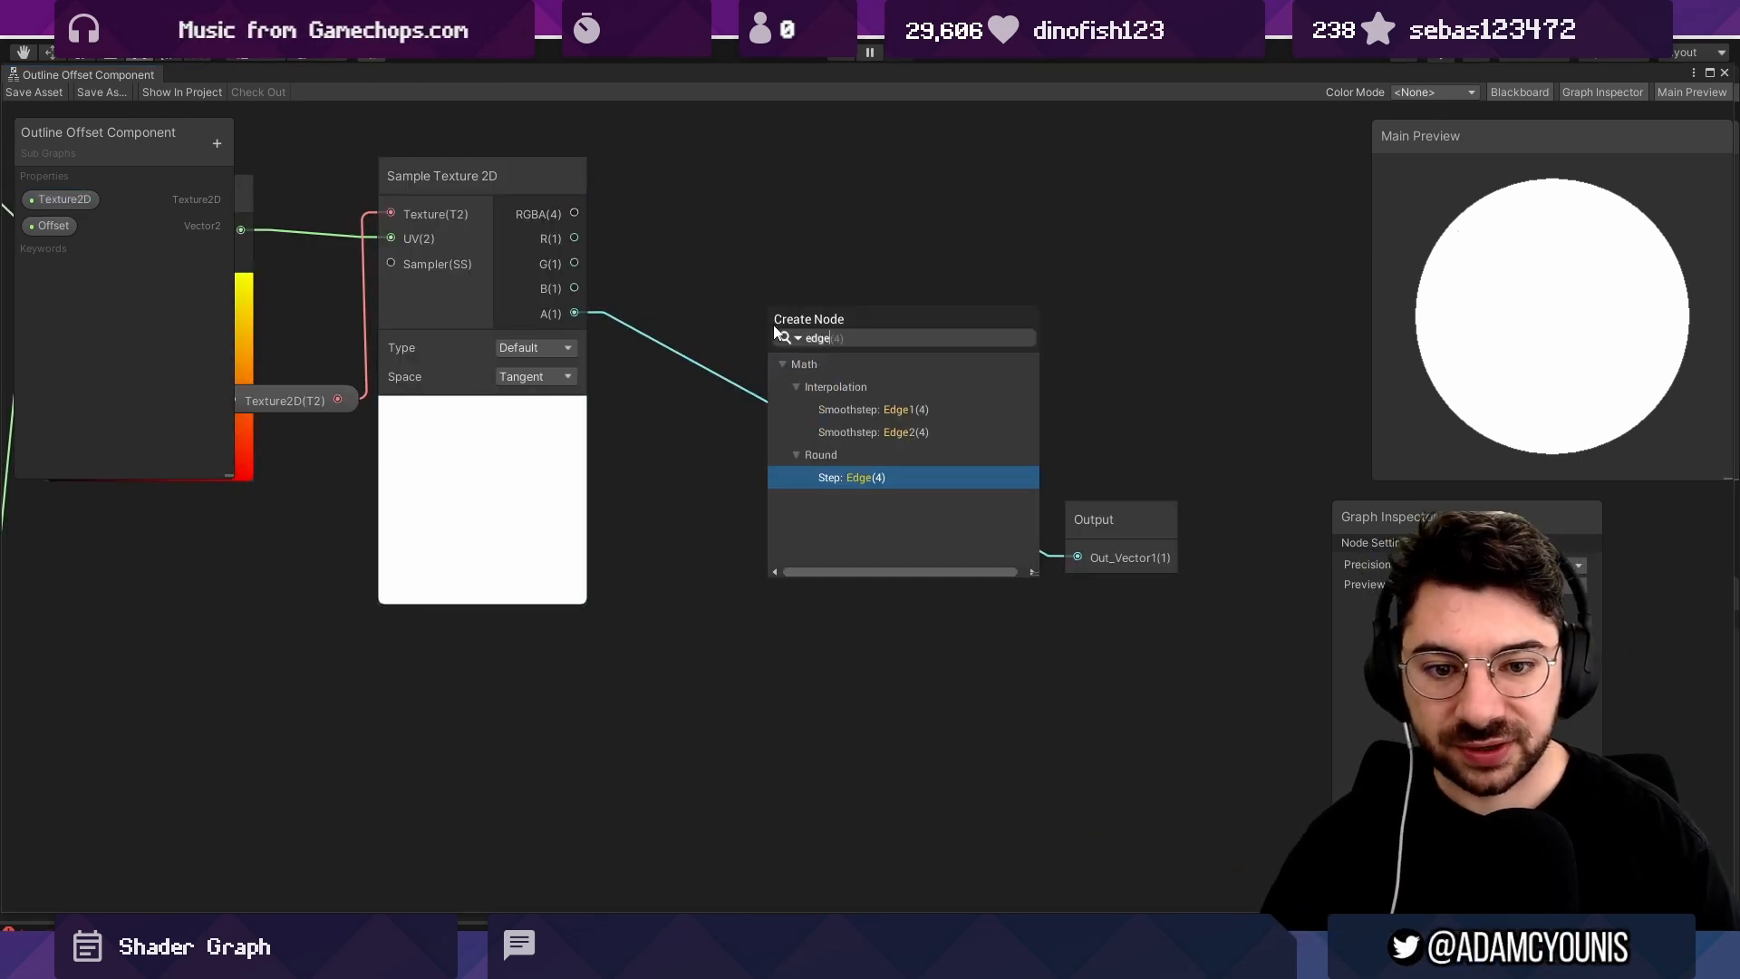
{"action": "key", "text": "Return"}
{"action": "scroll", "coordinate": [591, 323], "scroll_direction": "up", "scroll_amount": 1}
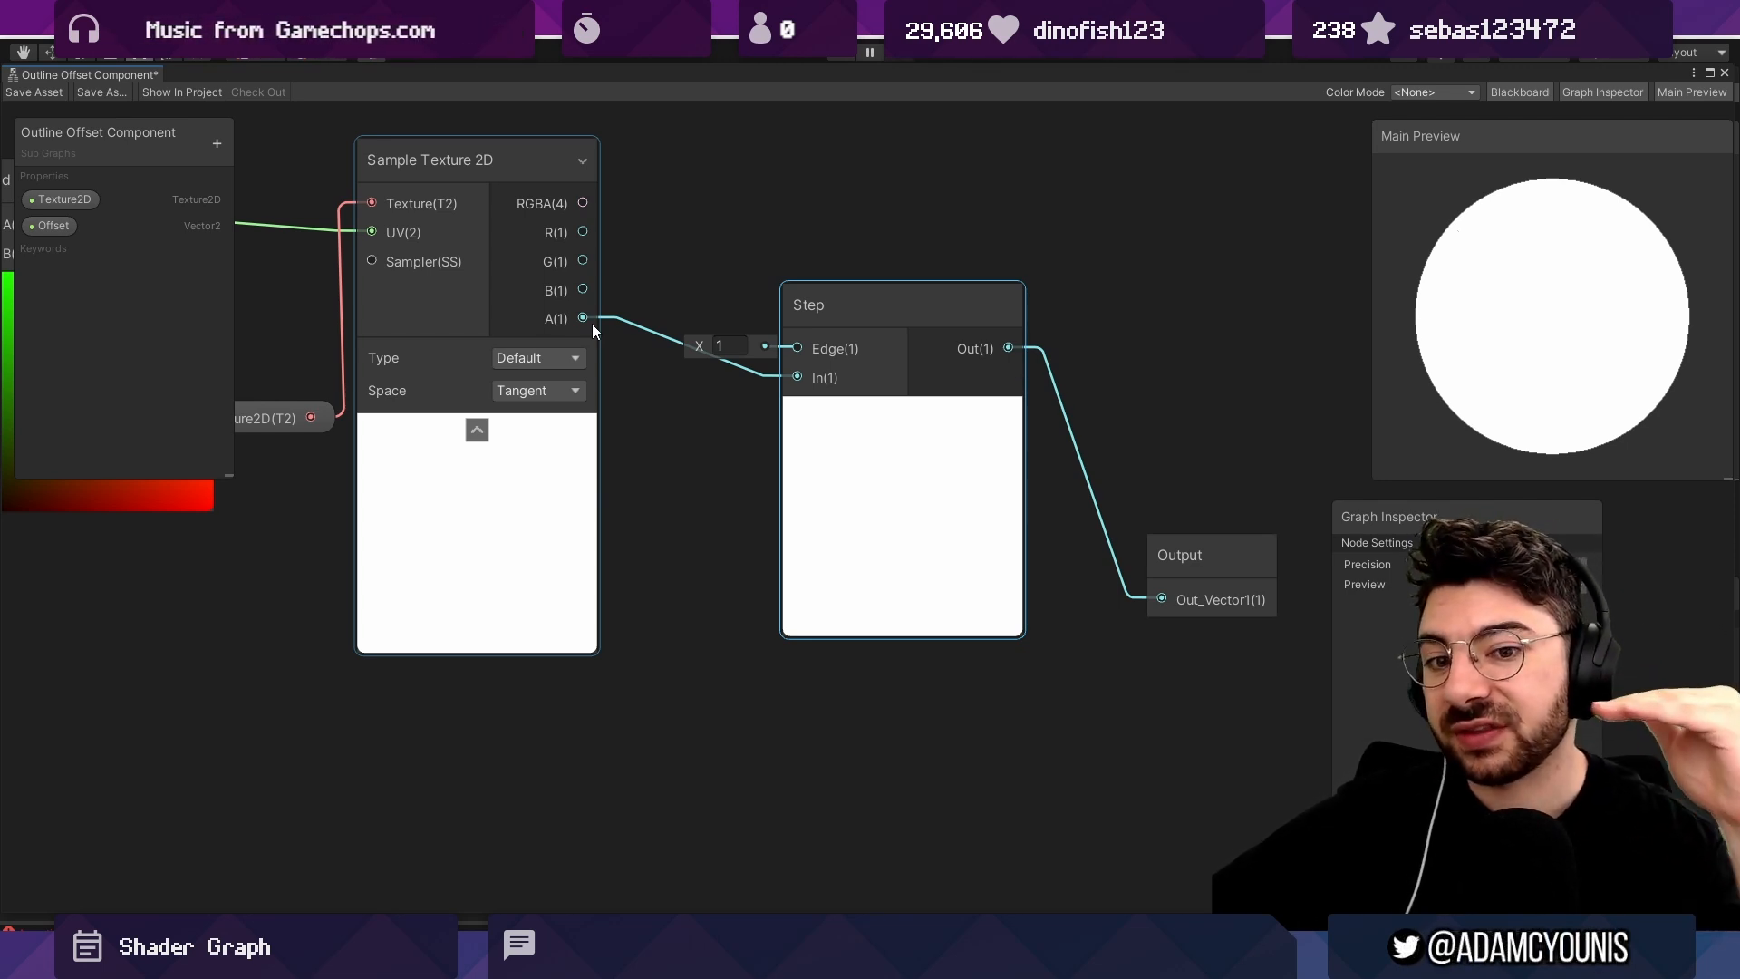
Switch to the browser to read how In and Edge are compared in the Step Node documentation, and return to Unity.
{"action": "left_click", "coordinate": [471, 958]}
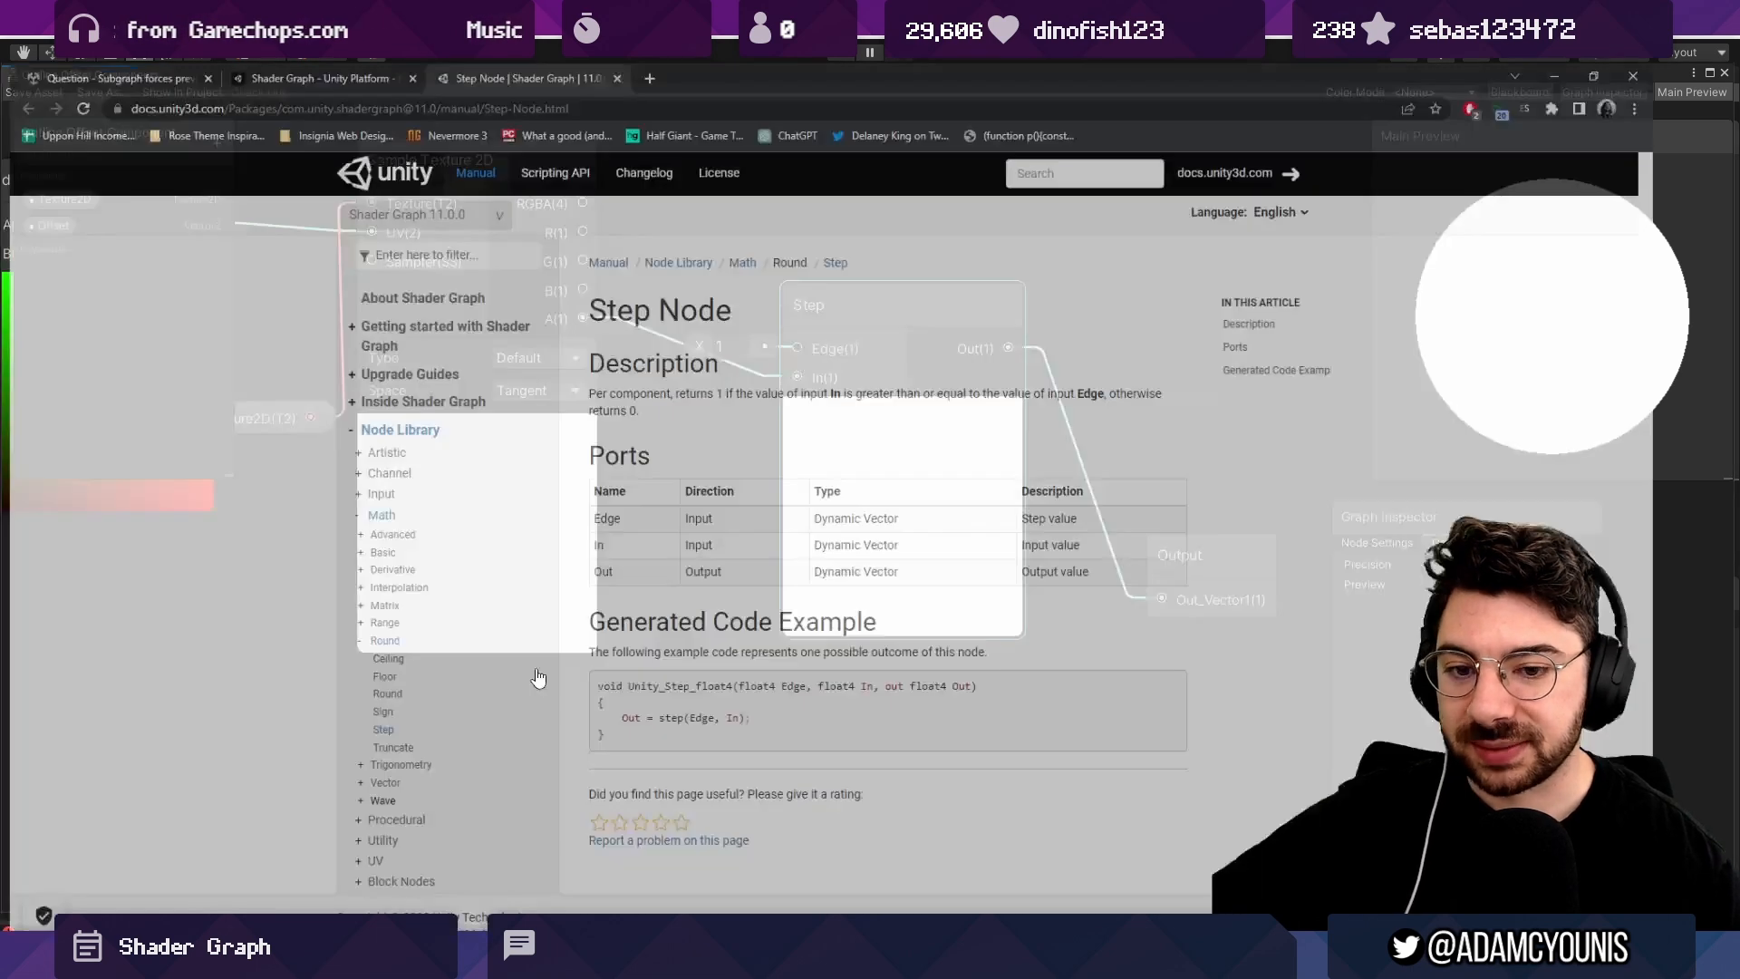
{"action": "left_click_drag", "start_coordinate": [714, 352], "coordinate": [766, 352]}
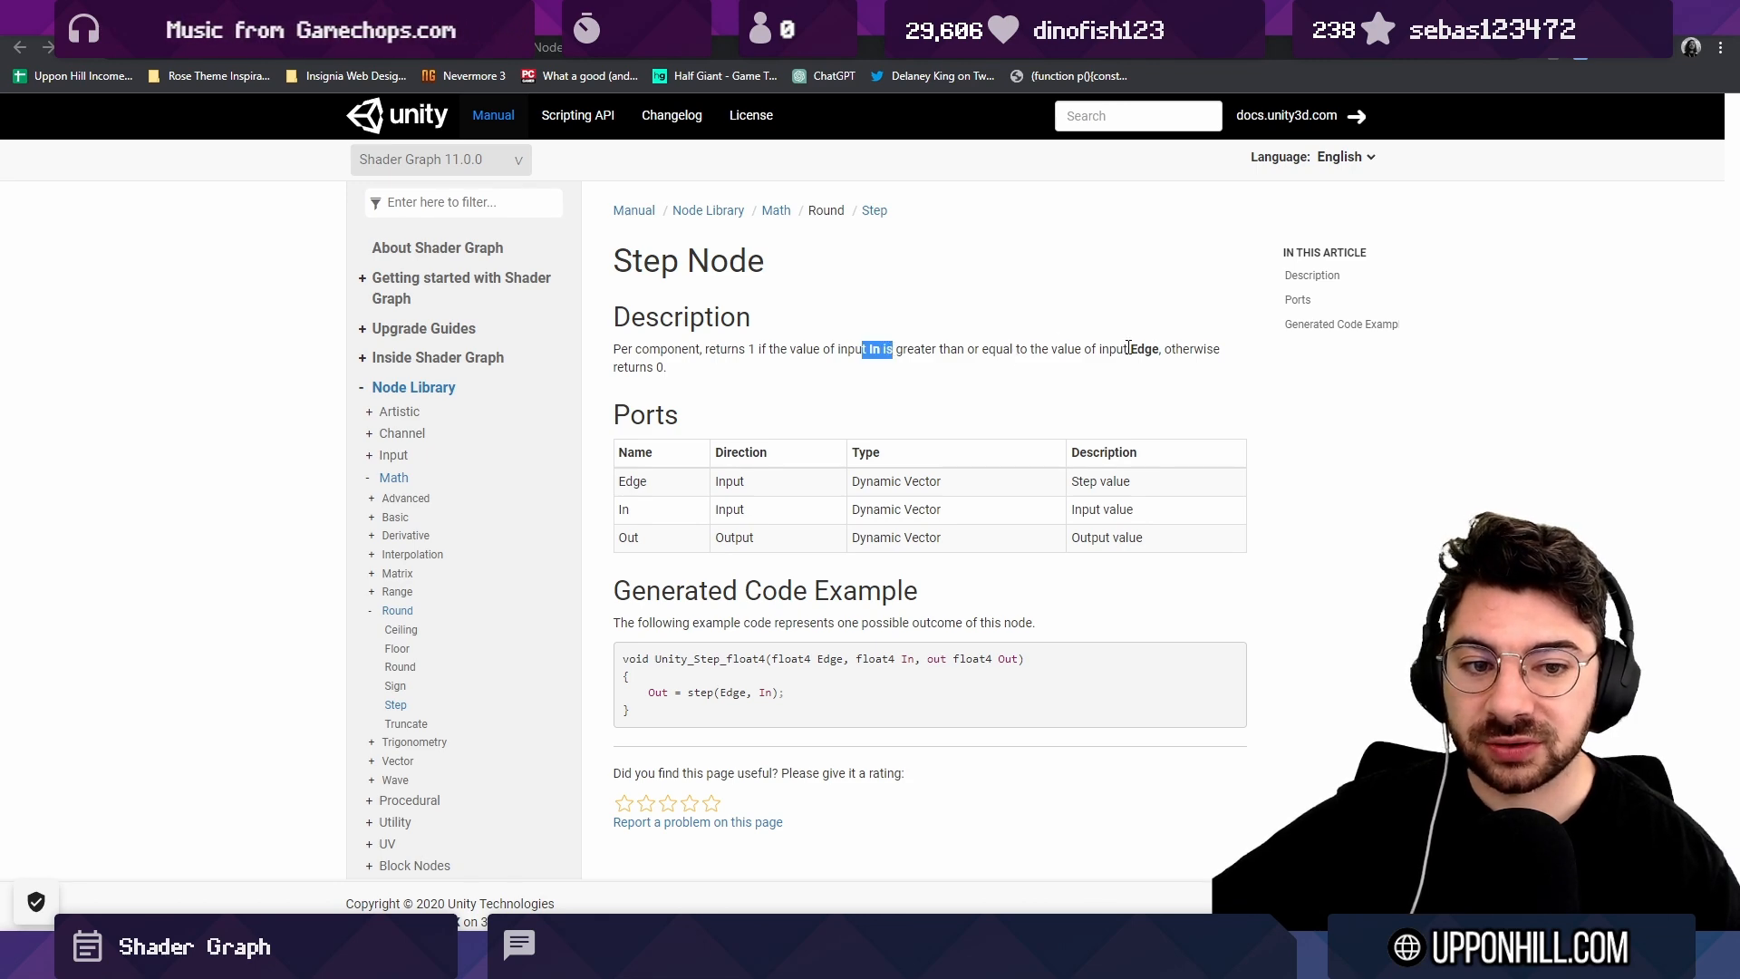
{"action": "key", "text": "alt+Tab"}
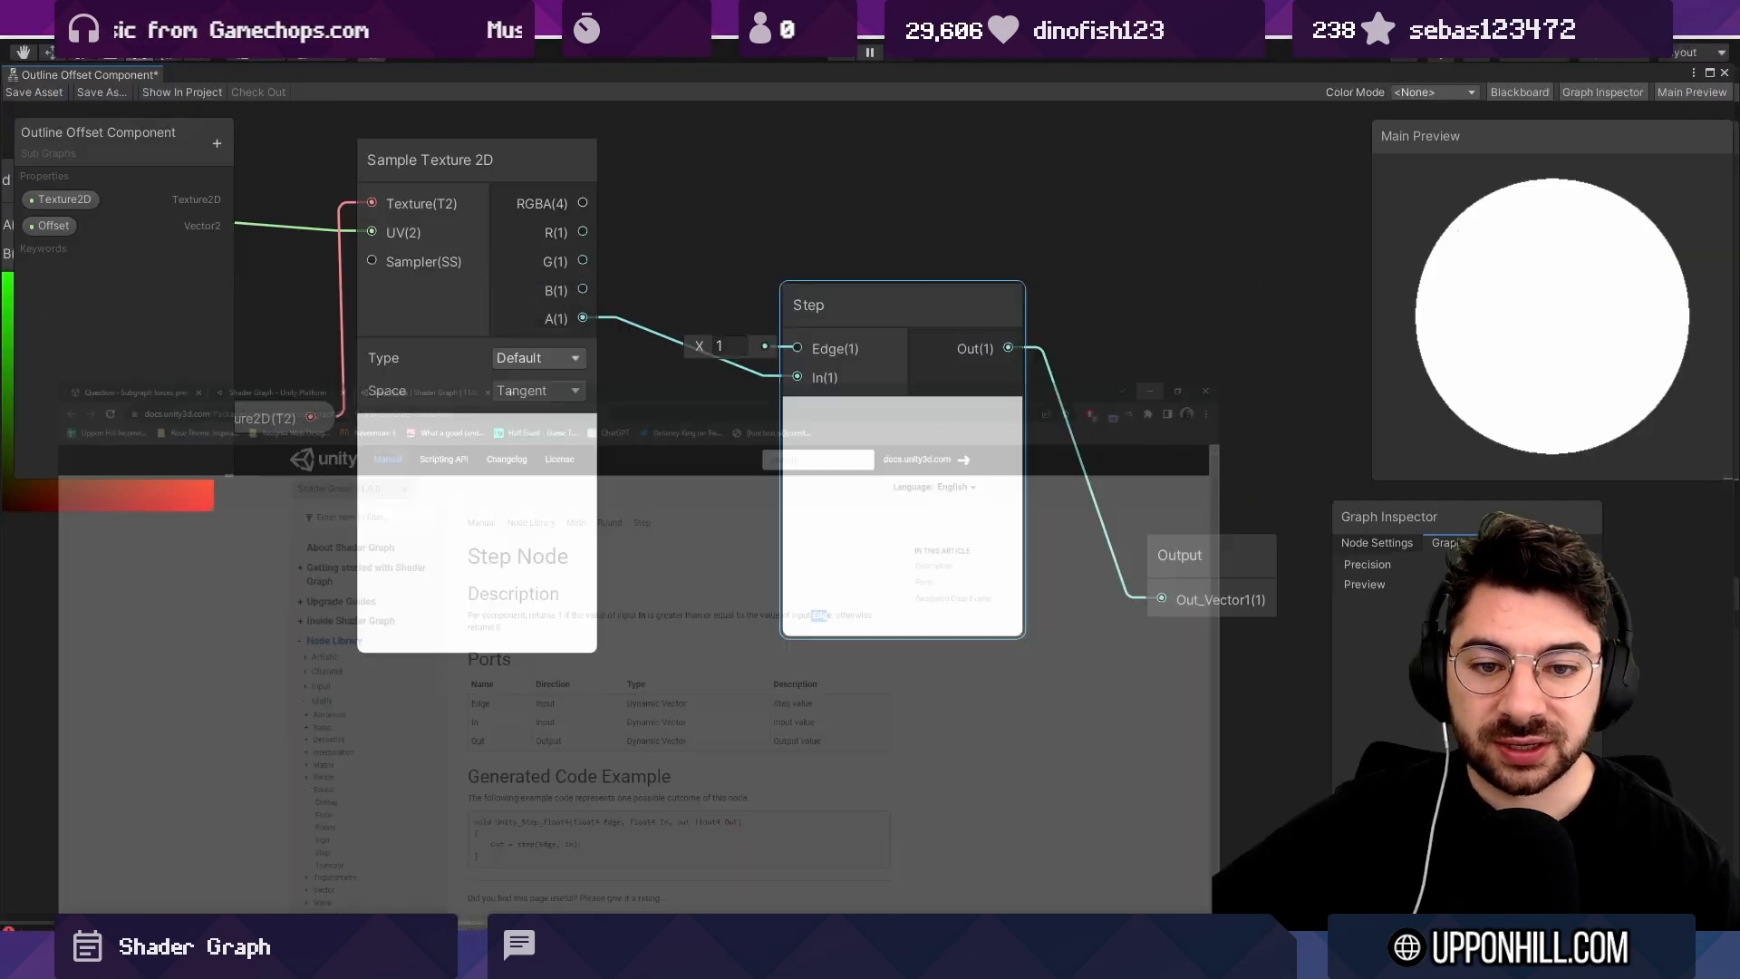
Set the Step node's Edge value to 0.01 and save the Outline Offset Component sub-graph.
{"action": "left_click", "coordinate": [730, 345]}
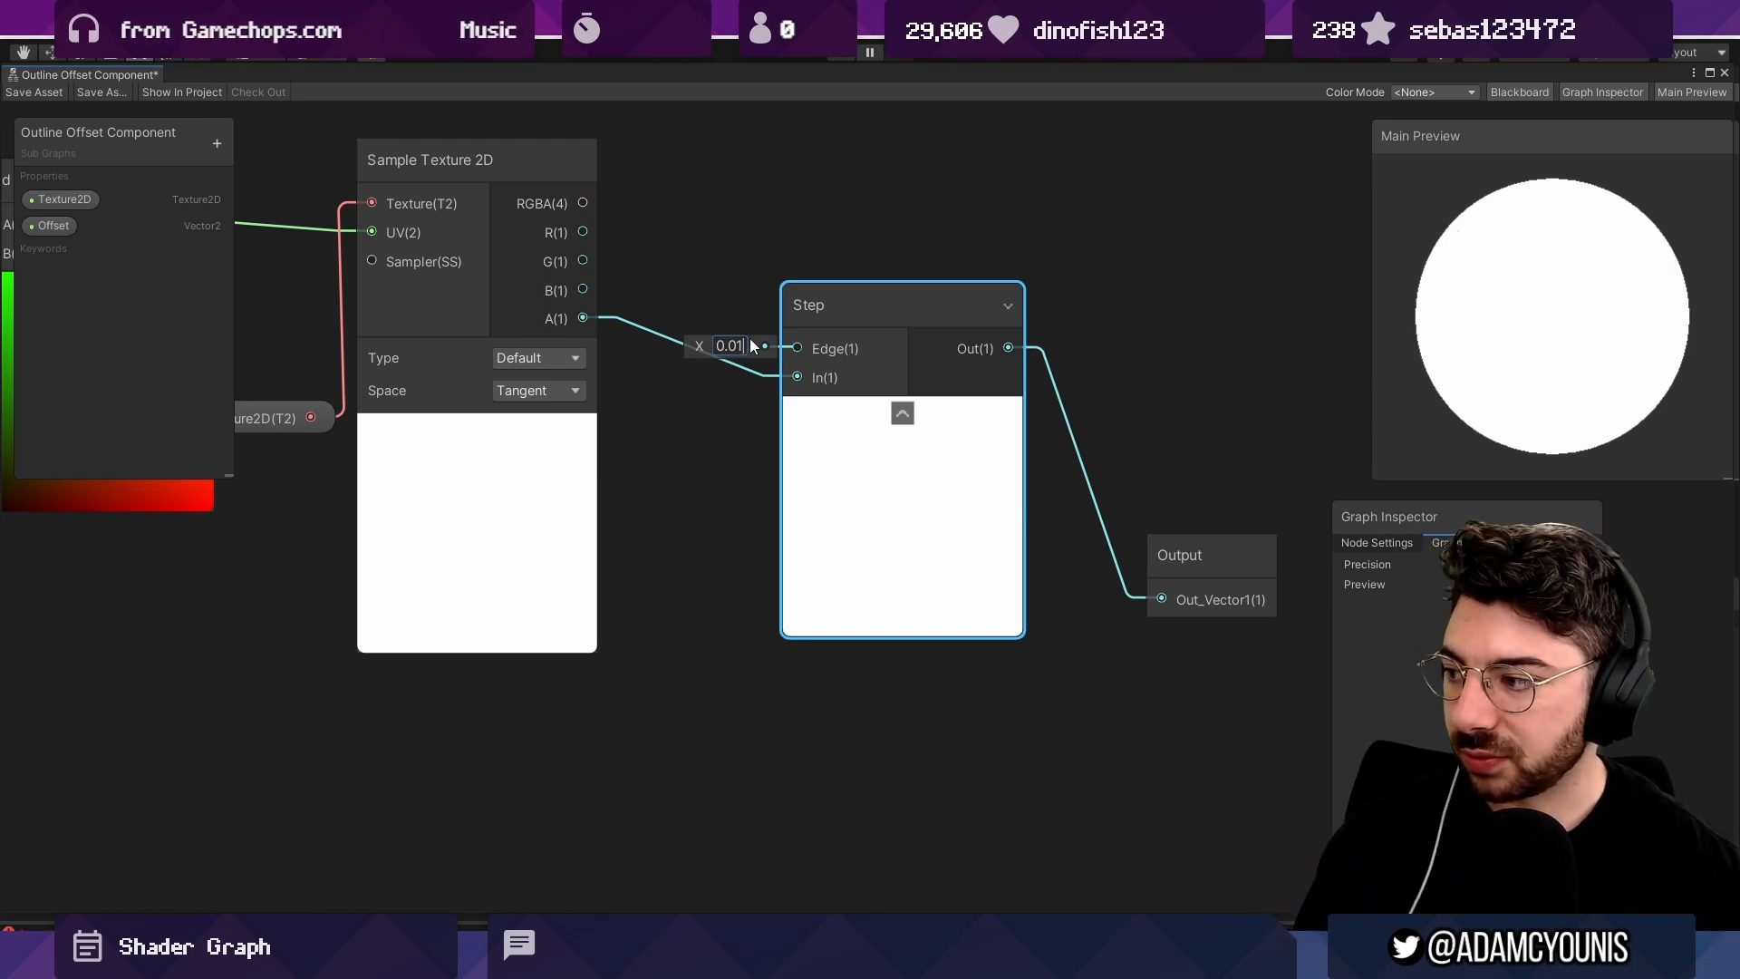
{"action": "left_click", "coordinate": [701, 336]}
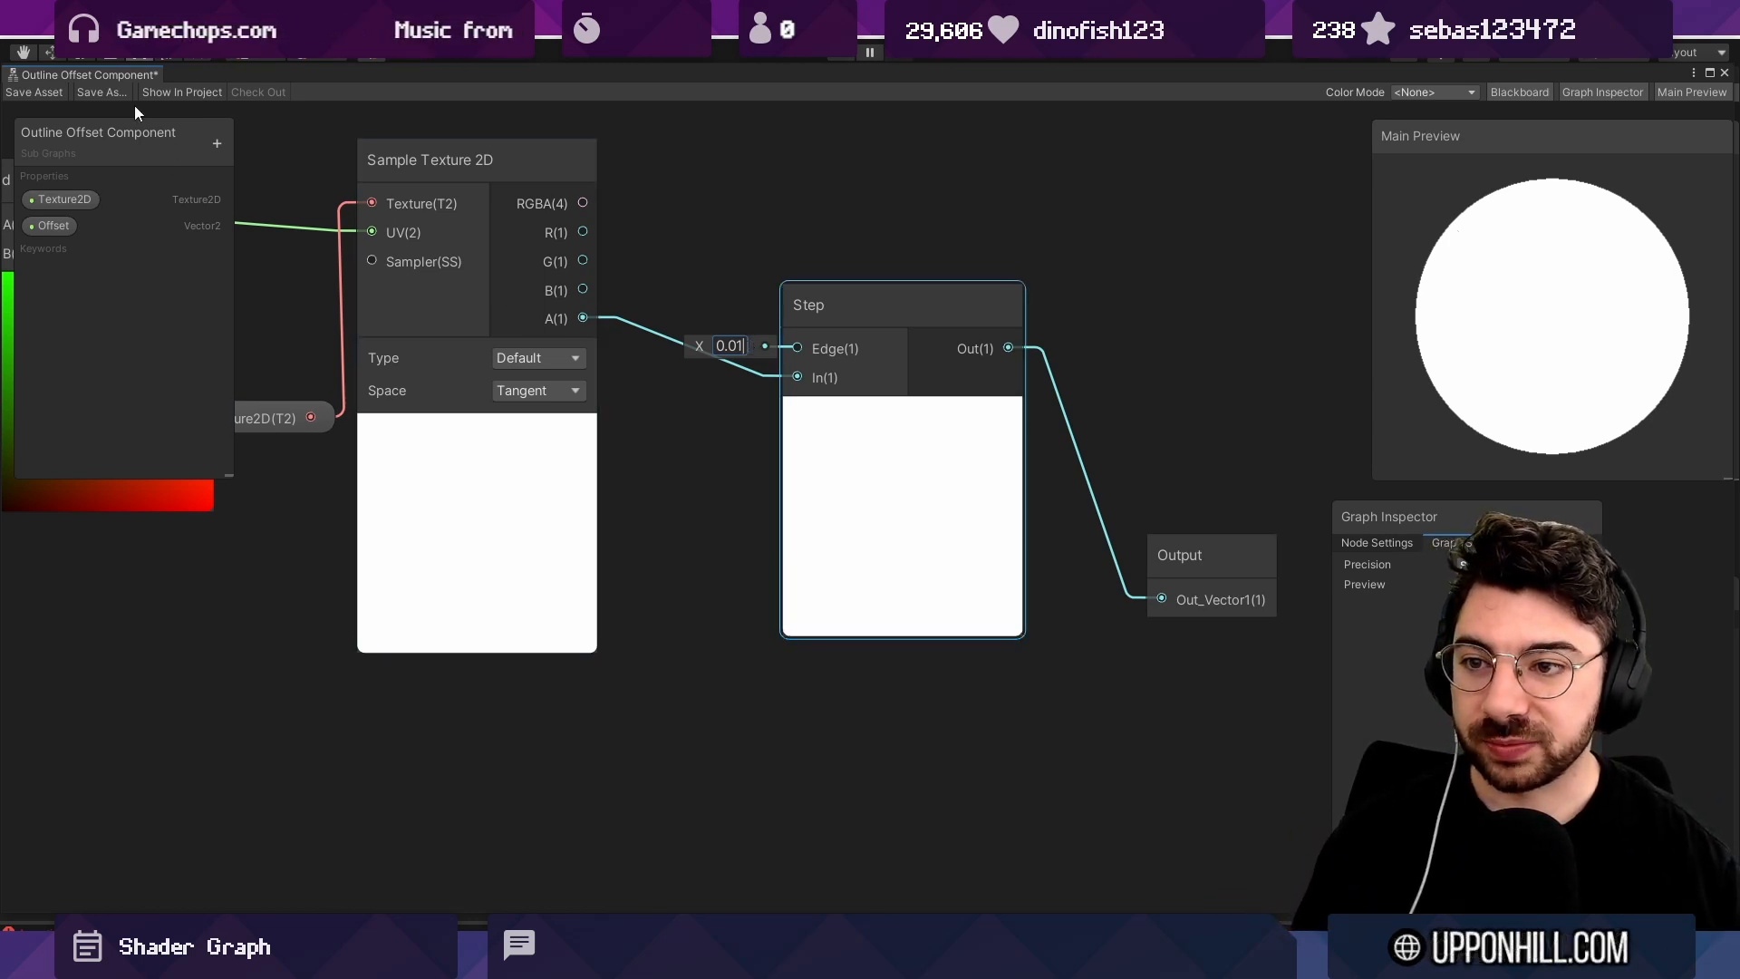
{"action": "left_click", "coordinate": [42, 87]}
{"action": "left_click", "coordinate": [975, 472]}
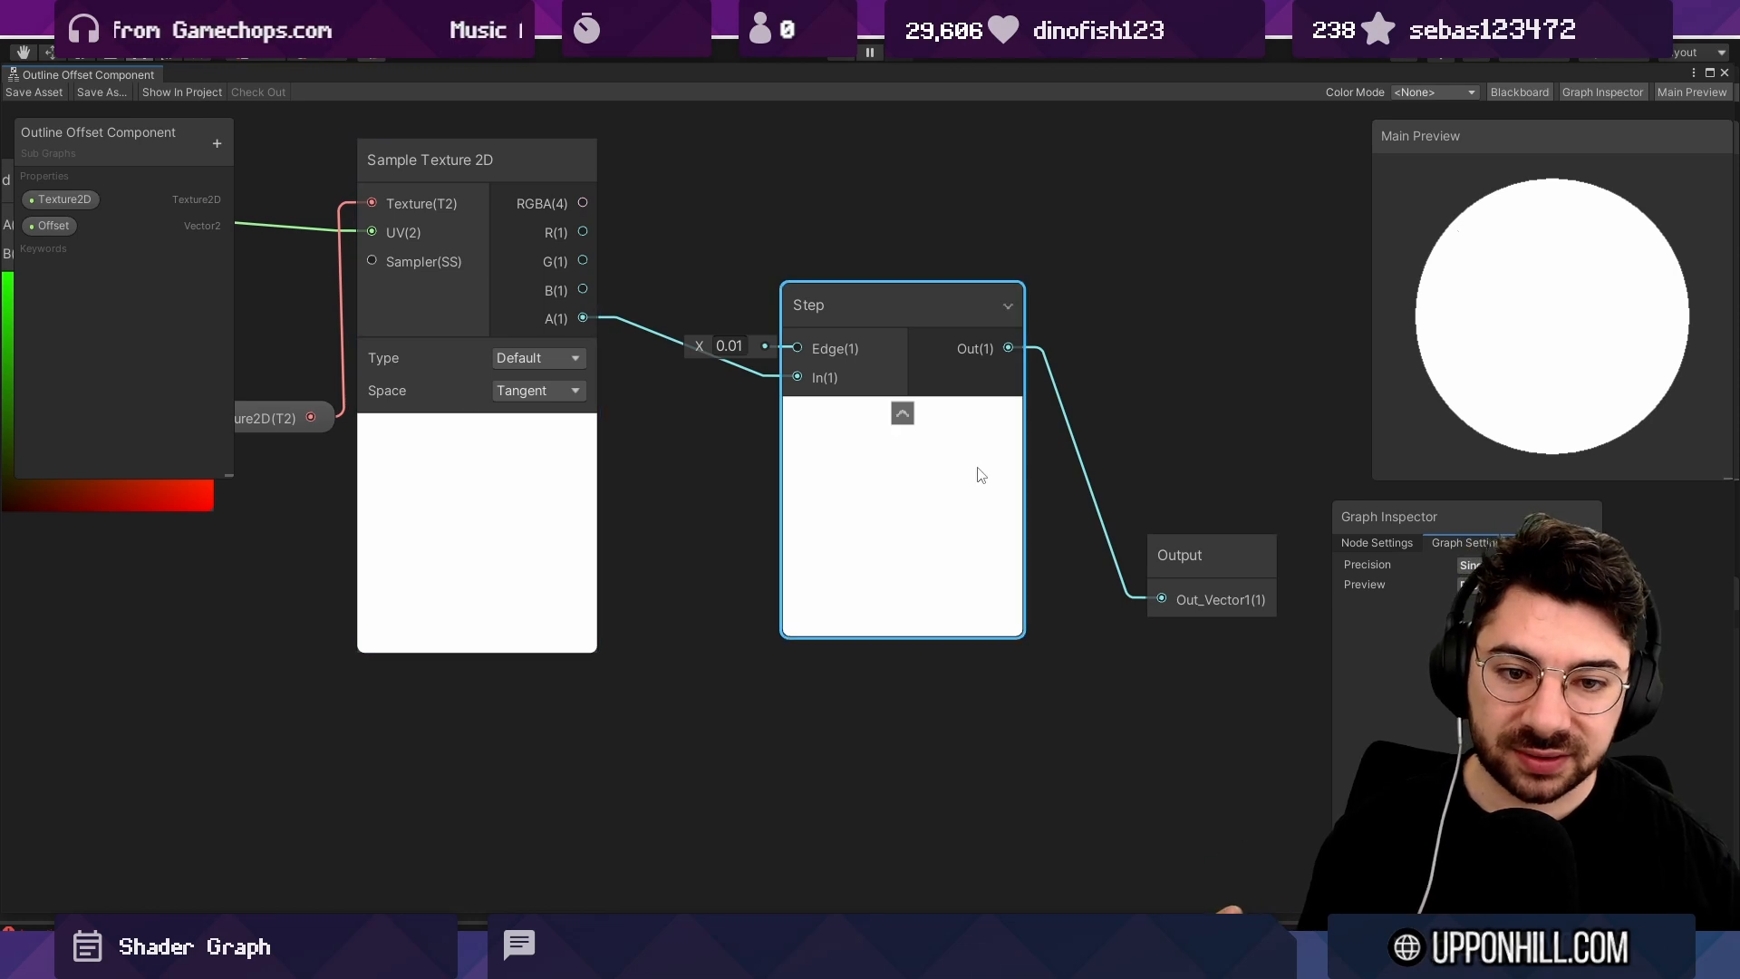
{"action": "middle_click_drag", "start_coordinate": [975, 472], "coordinate": [934, 471]}
Close the Outline Offset Component sub-graph and save the First Shader graph.
{"action": "right_click", "coordinate": [92, 76]}
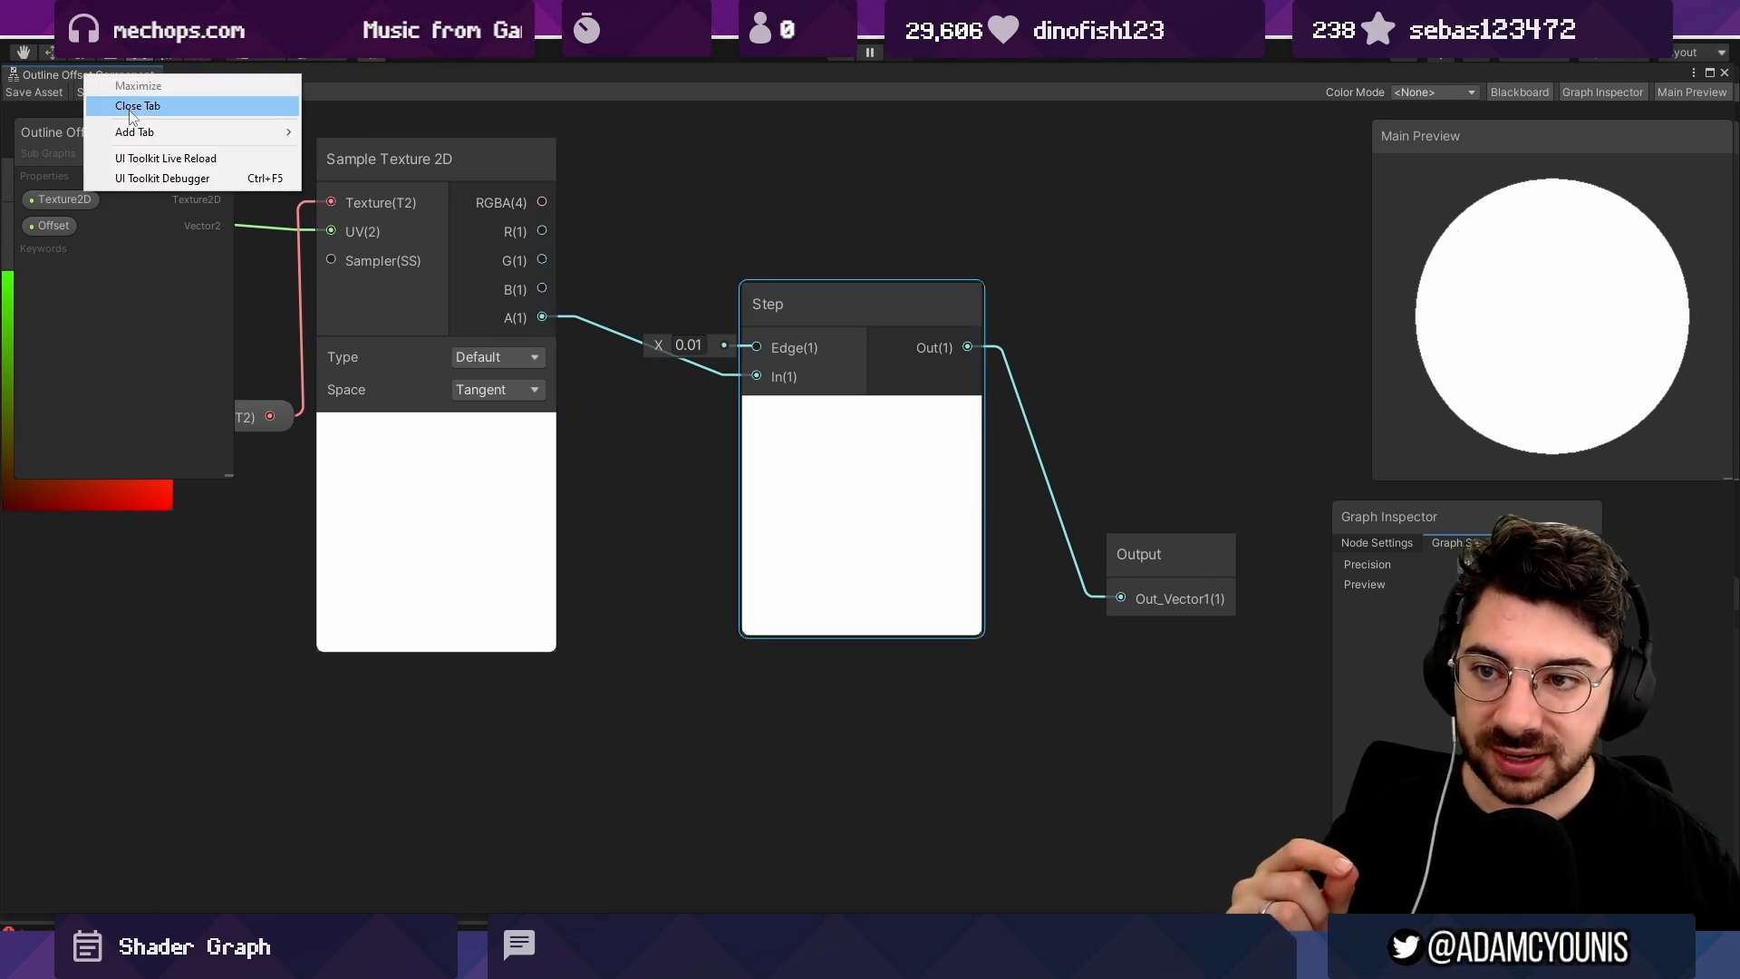
{"action": "left_click", "coordinate": [127, 99]}
{"action": "middle_click_drag", "start_coordinate": [916, 333], "coordinate": [673, 287]}
{"action": "middle_click_drag", "start_coordinate": [420, 245], "coordinate": [482, 248]}
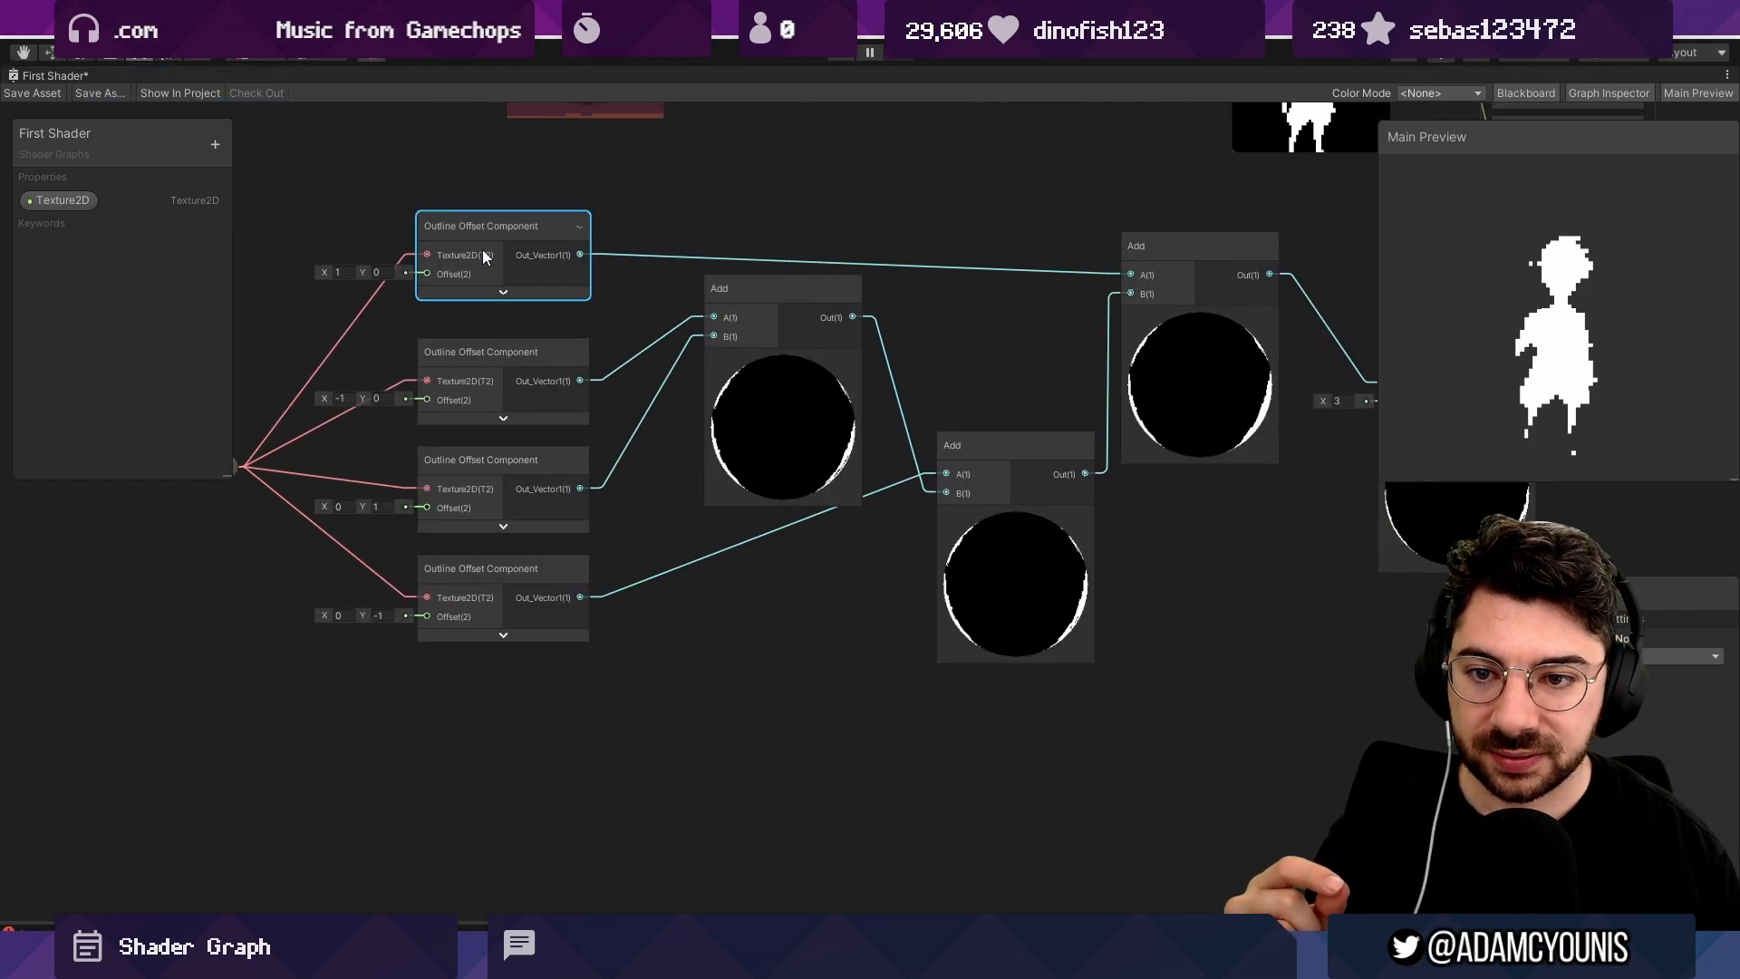
{"action": "scroll", "coordinate": [481, 247], "scroll_direction": "down", "scroll_amount": 1}
{"action": "left_click", "coordinate": [31, 94]}
{"action": "middle_click_drag", "start_coordinate": [1029, 379], "coordinate": [649, 360]}
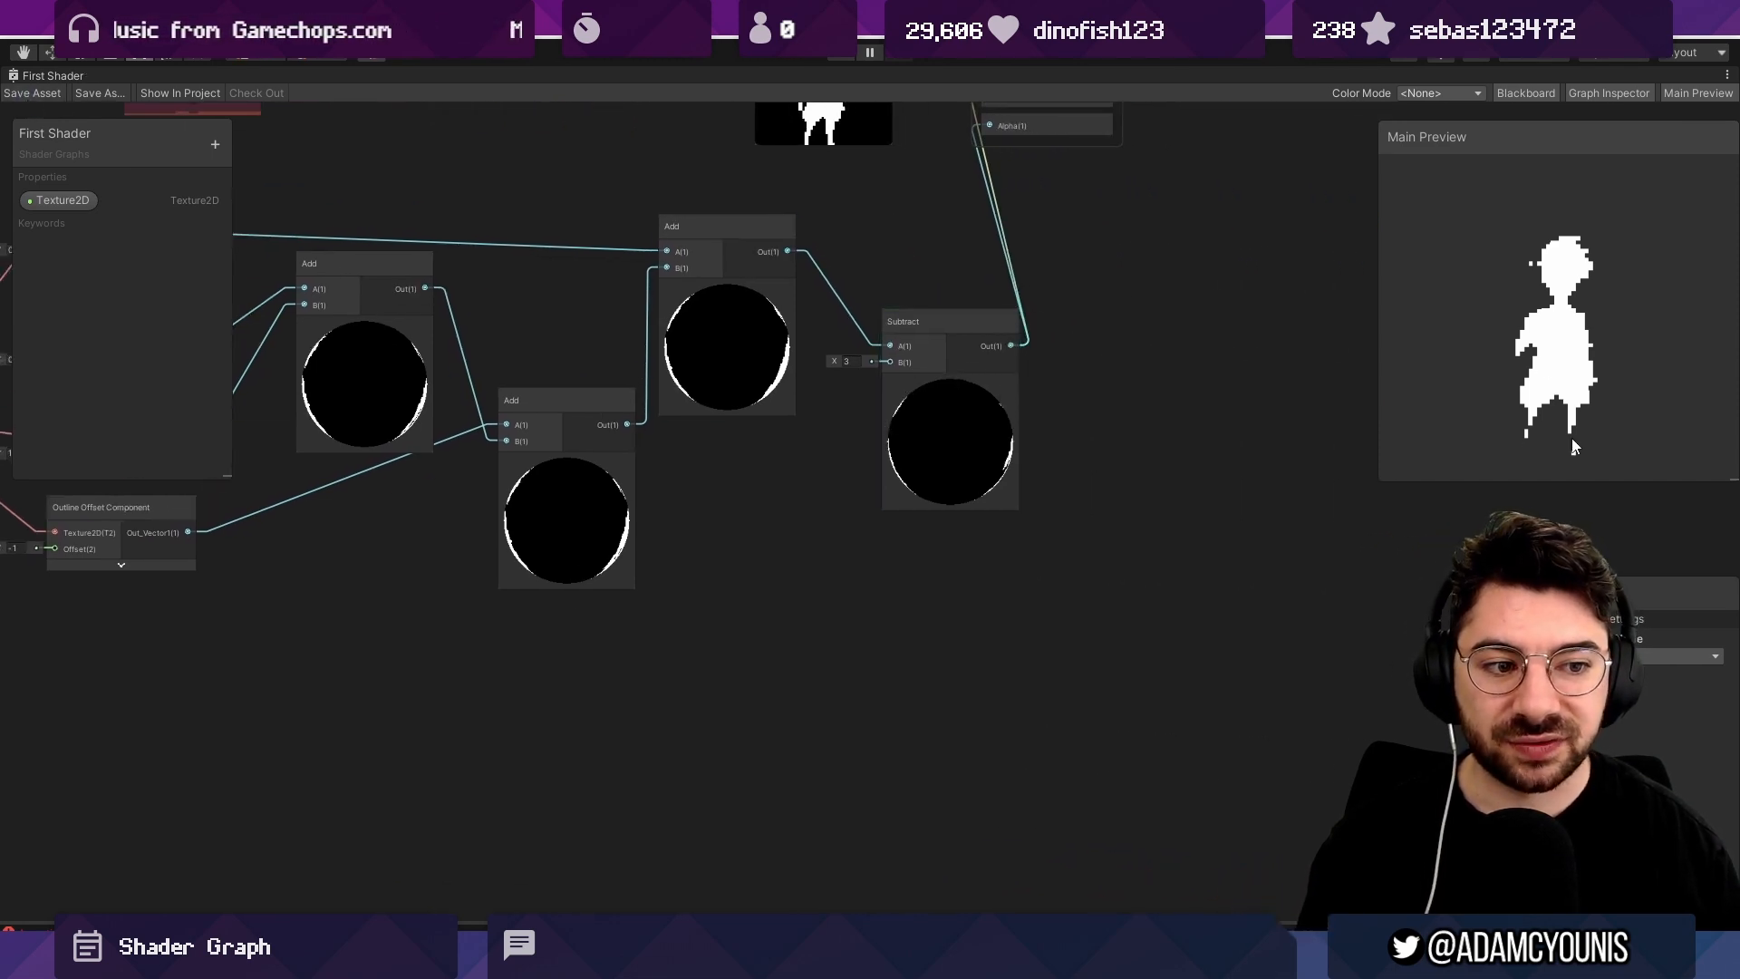
Set the Subtract node's B value to 1.65 and move the node farther from the final Add node.
{"action": "scroll", "coordinate": [1575, 467], "scroll_direction": "up", "scroll_amount": 2}
{"action": "scroll", "coordinate": [1575, 464], "scroll_direction": "down", "scroll_amount": 1}
{"action": "scroll", "coordinate": [1568, 444], "scroll_direction": "down", "scroll_amount": 1}
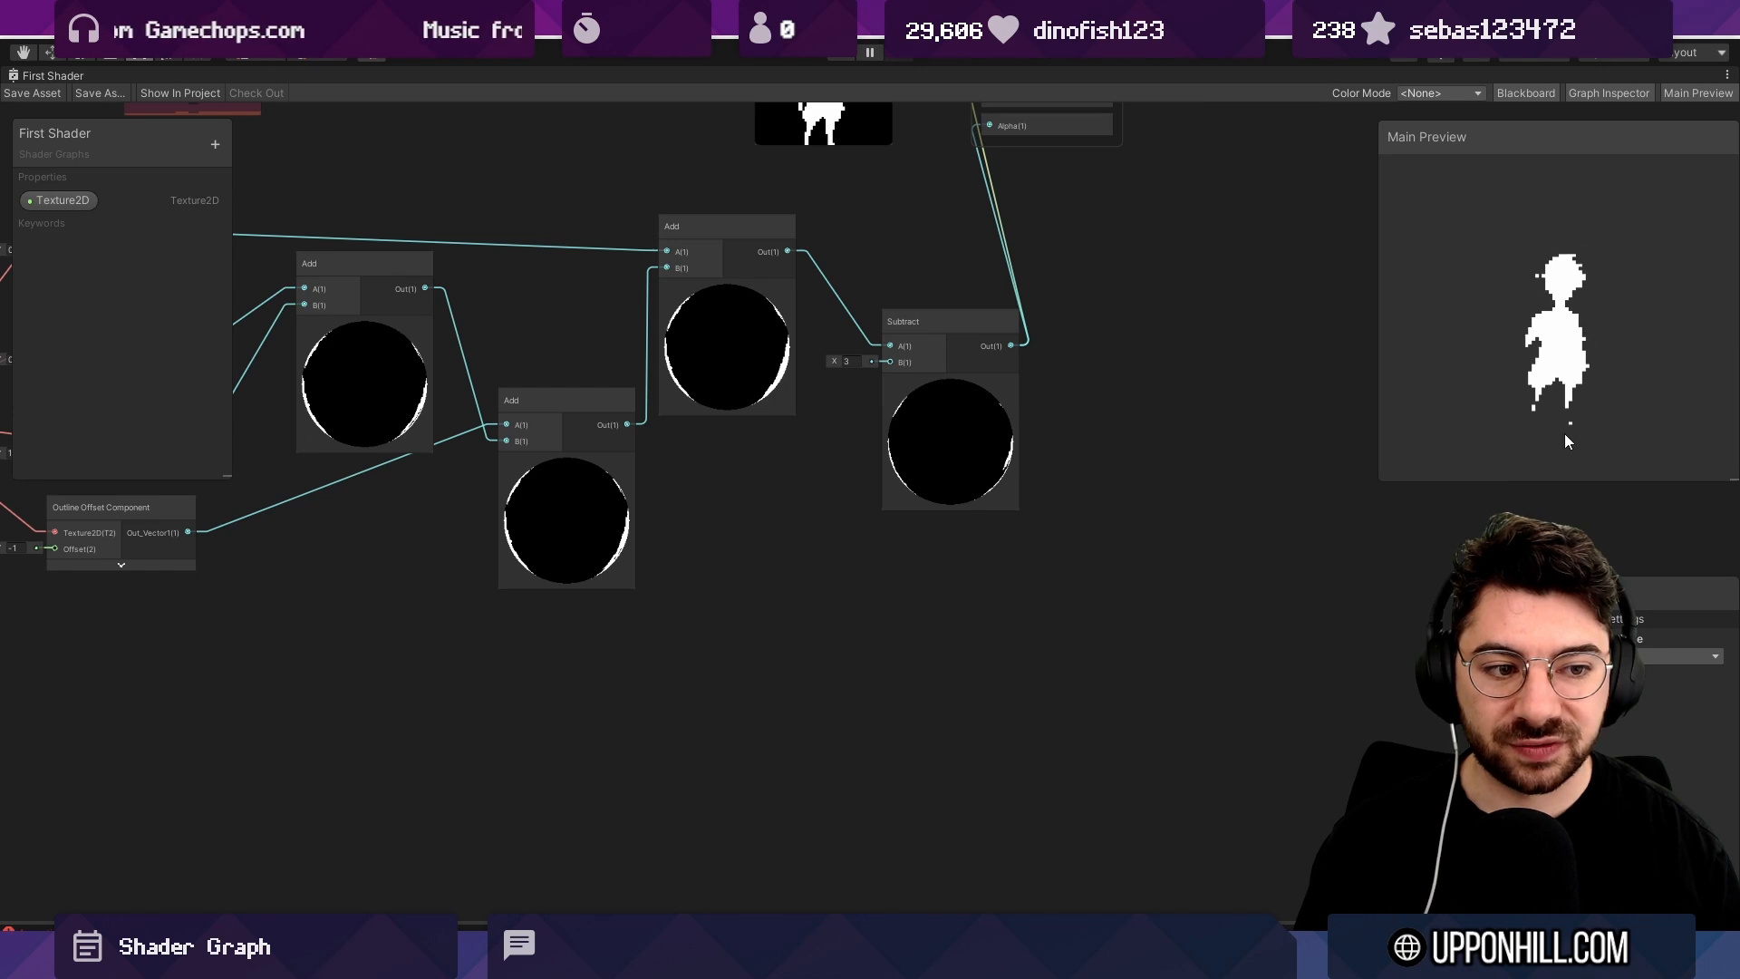
{"action": "middle_click_drag", "start_coordinate": [903, 427], "coordinate": [906, 616]}
{"action": "scroll", "coordinate": [906, 616], "scroll_direction": "up", "scroll_amount": 1}
{"action": "mouse_move", "coordinate": [830, 556]}
{"action": "left_mouse_down"}
{"action": "mouse_move", "coordinate": [770, 557]}
{"action": "mouse_move", "coordinate": [806, 558]}
{"action": "left_mouse_up"}
{"action": "left_click_drag", "start_coordinate": [987, 585], "coordinate": [1103, 518]}
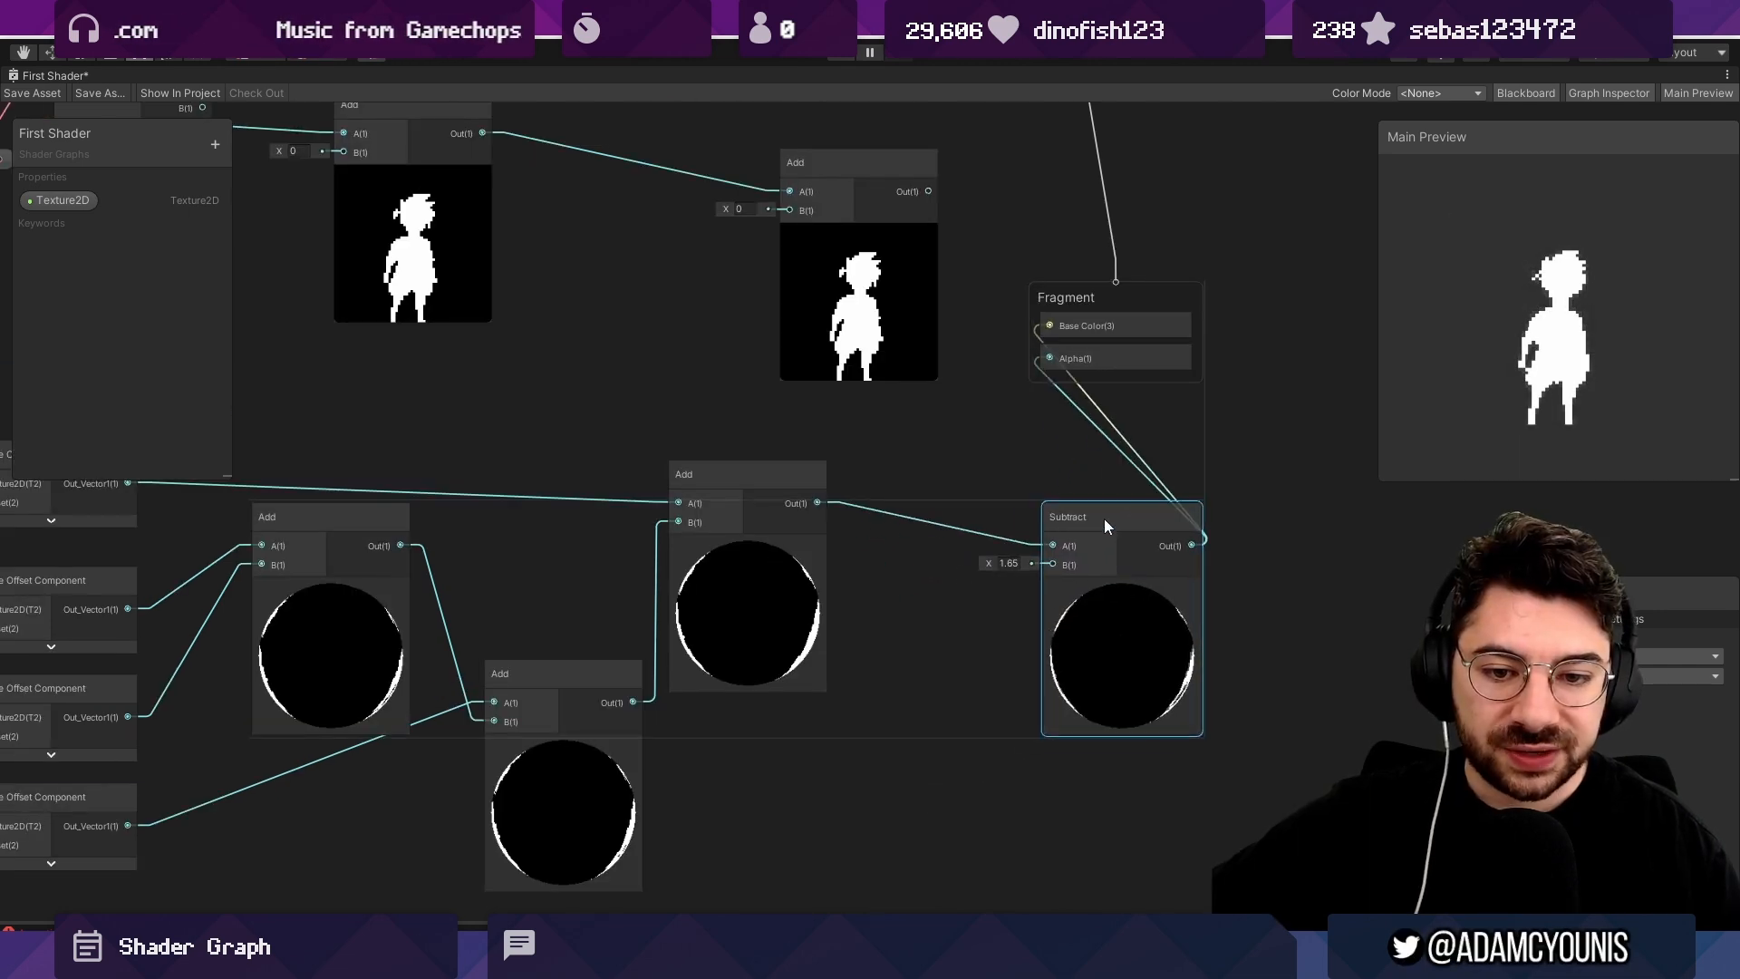
Create a Clamp node from the final Add node's output, using its In input.
{"action": "middle_click_drag", "start_coordinate": [685, 576], "coordinate": [845, 499]}
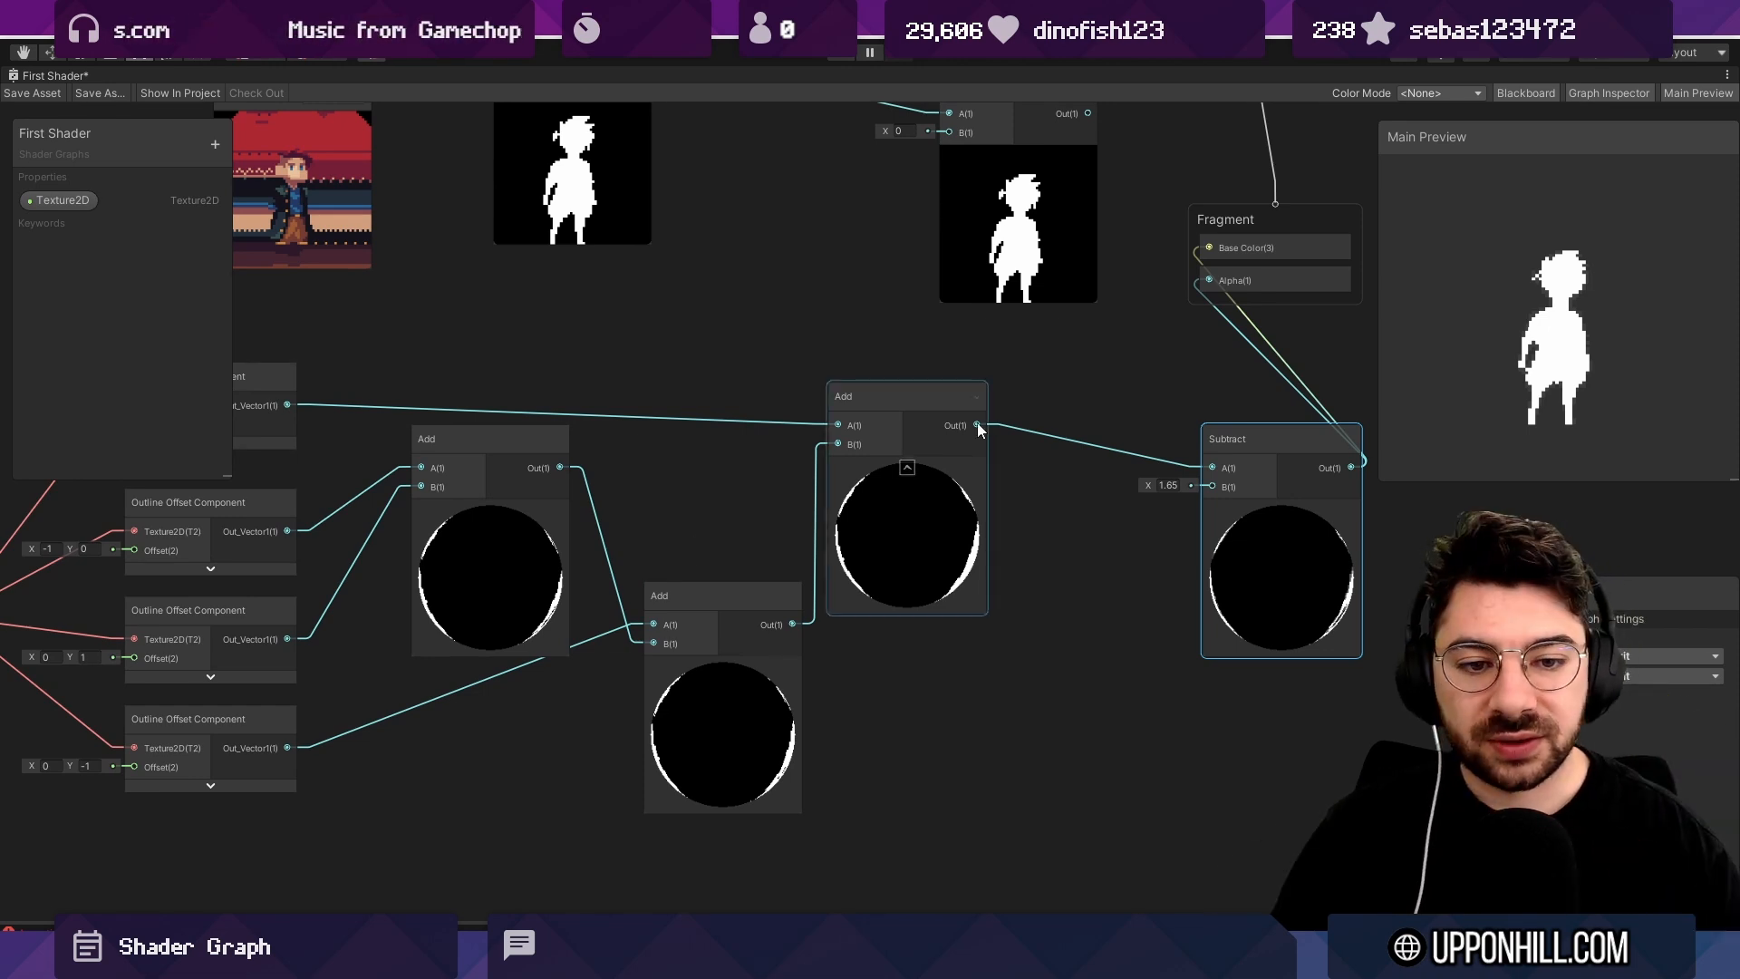
{"action": "left_click_drag", "start_coordinate": [976, 424], "coordinate": [1044, 414]}
{"action": "type", "text": "clamp"}
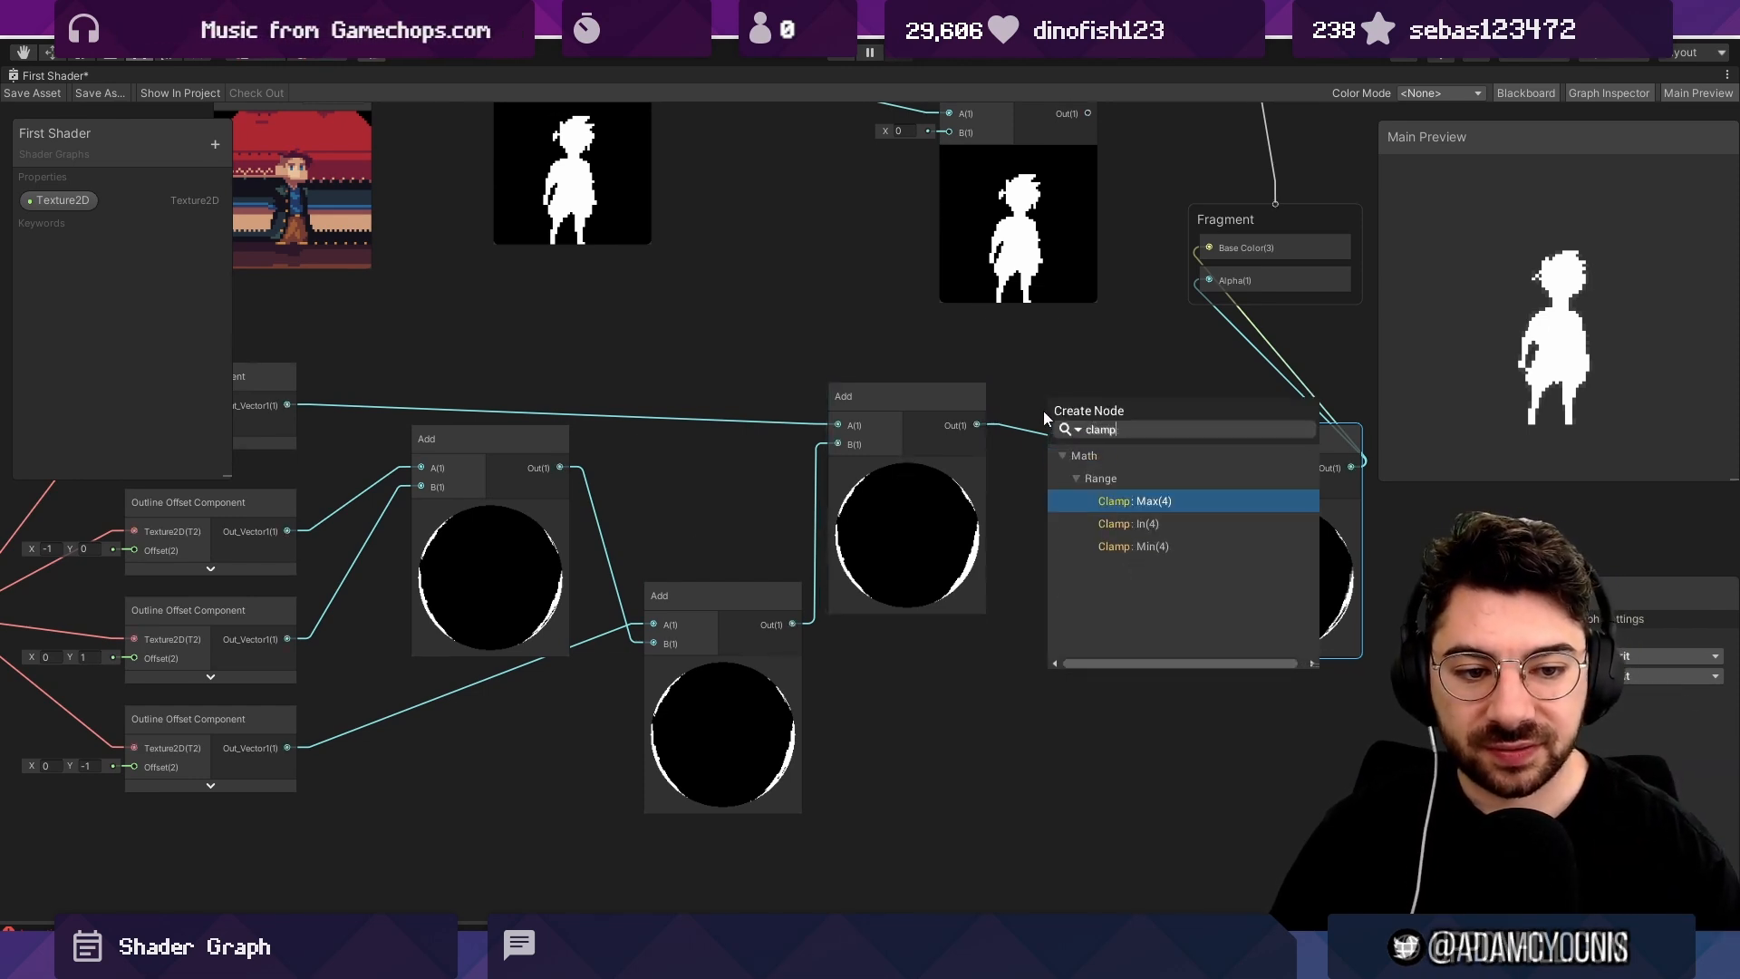
{"action": "key", "text": "Down"}
{"action": "key", "text": "Return"}
Delete the Subtract node and connect the Clamp output to the Fragment Base Color input.
{"action": "middle_click_drag", "start_coordinate": [1318, 542], "coordinate": [1154, 541]}
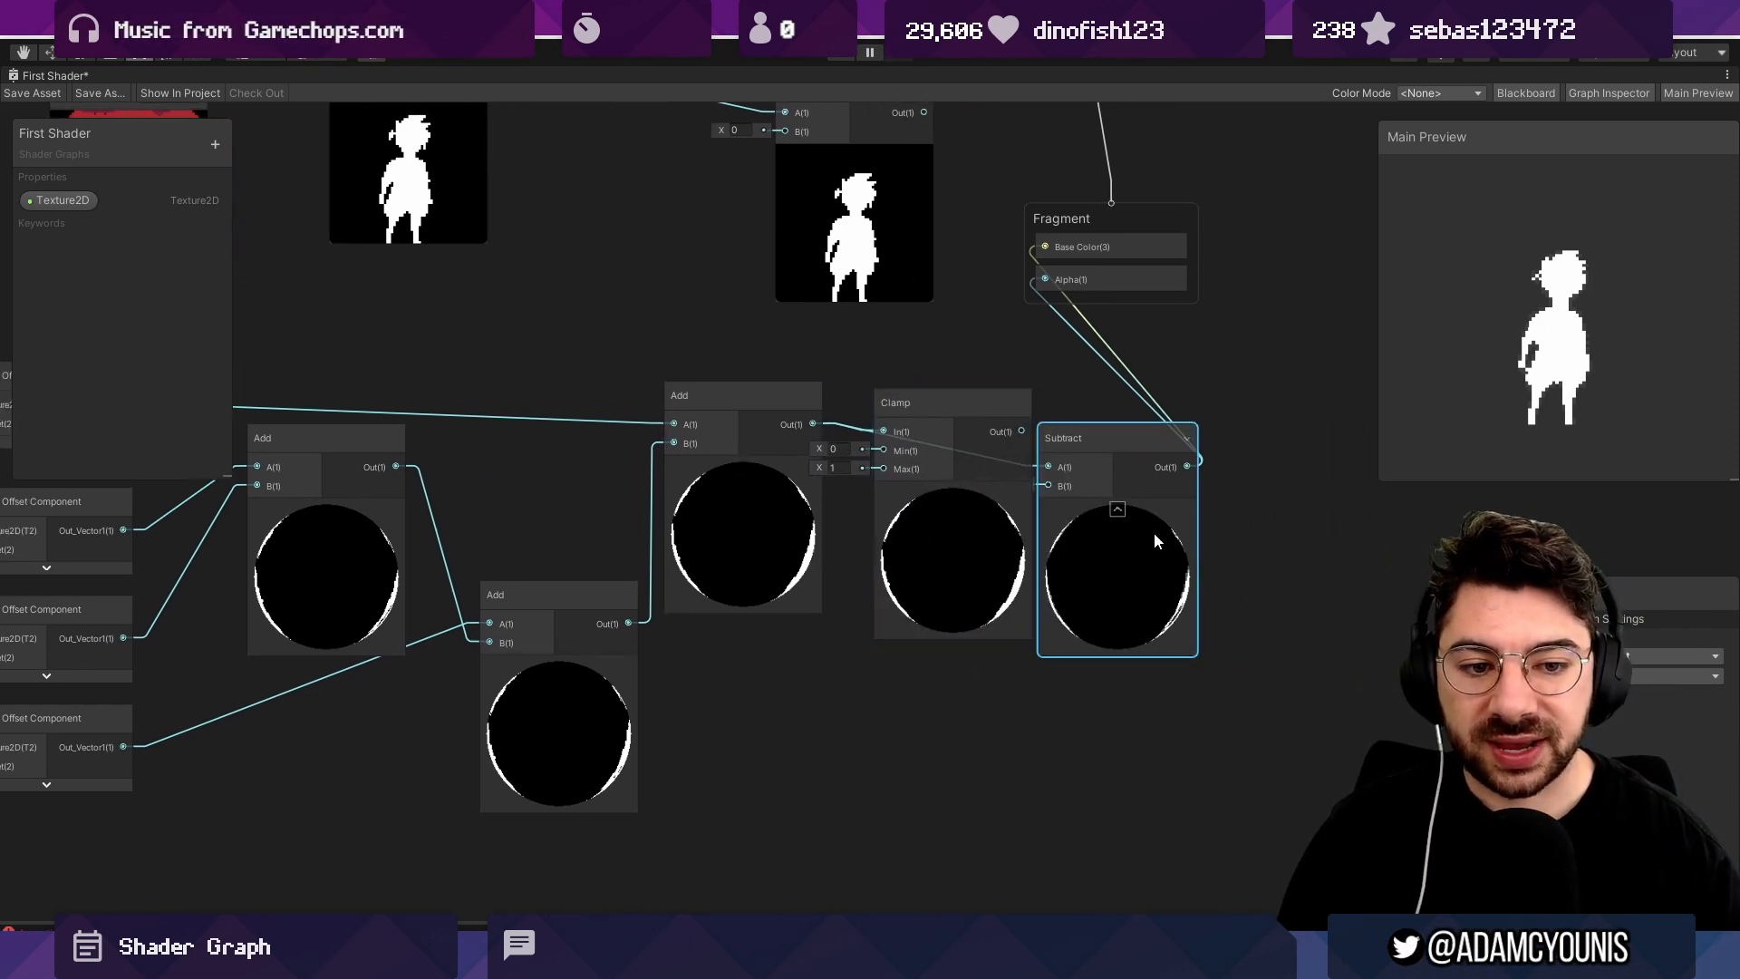
{"action": "key", "text": "Delete"}
{"action": "left_click_drag", "start_coordinate": [1023, 432], "coordinate": [1046, 252]}
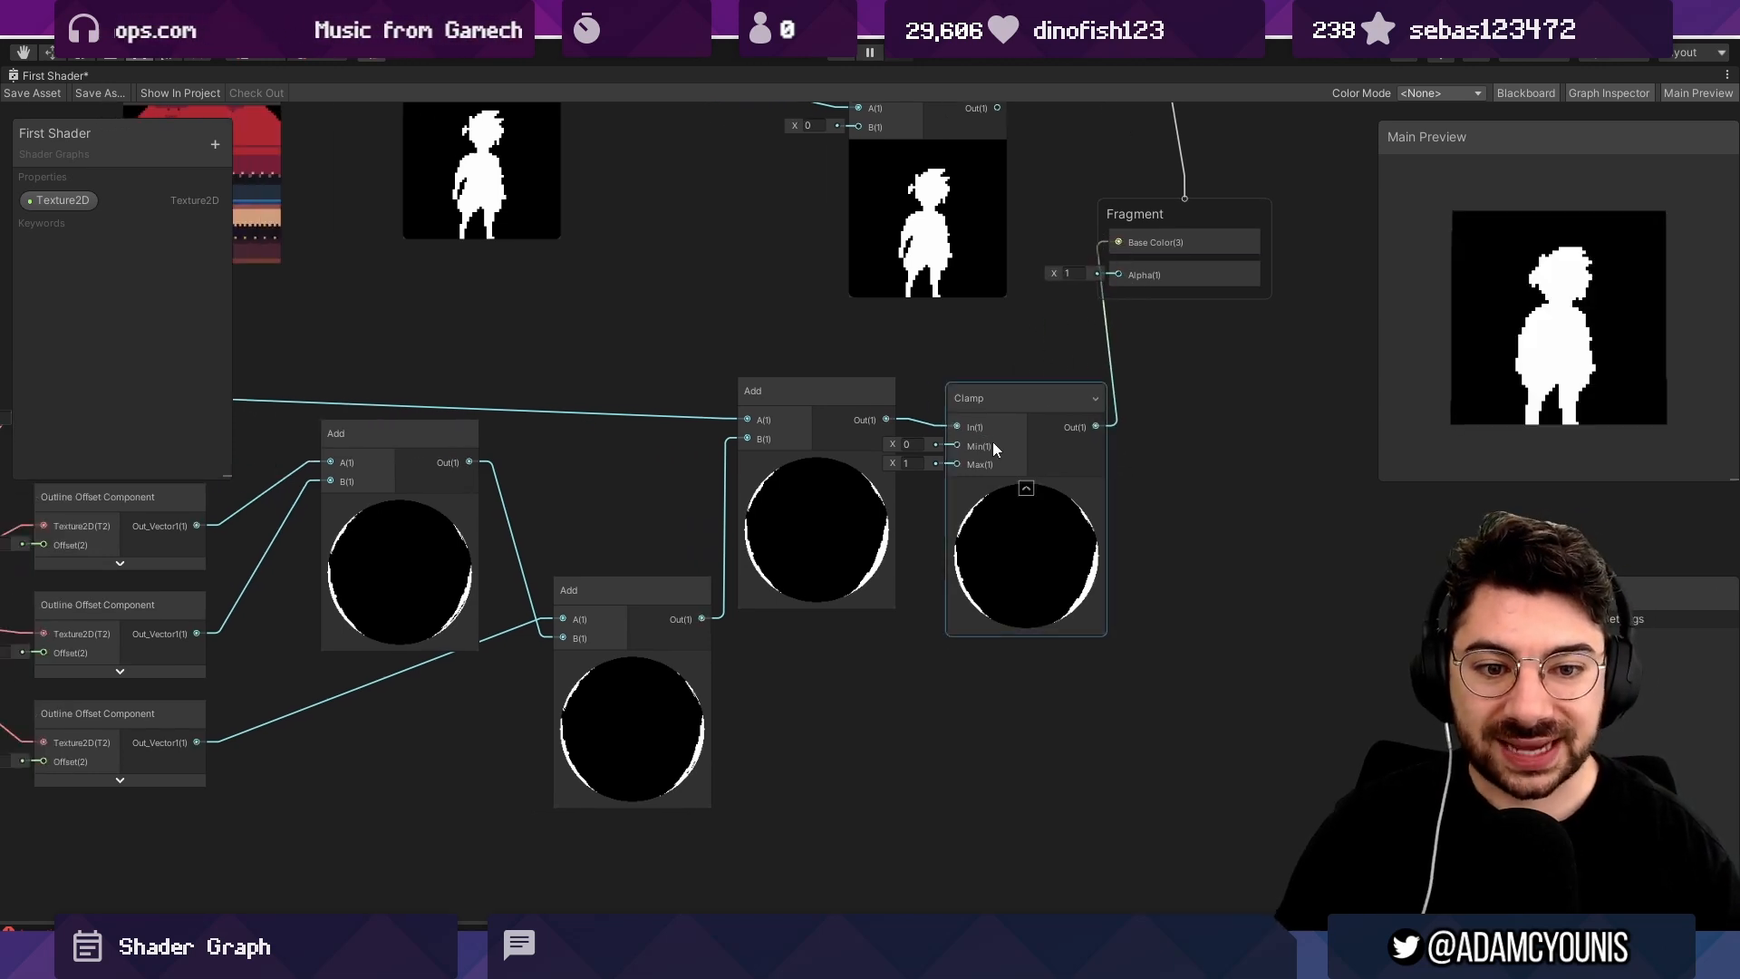
Reposition the Clamp node and connect its output to the Fragment Alpha input as well.
{"action": "scroll", "coordinate": [877, 501], "scroll_direction": "up", "scroll_amount": 3}
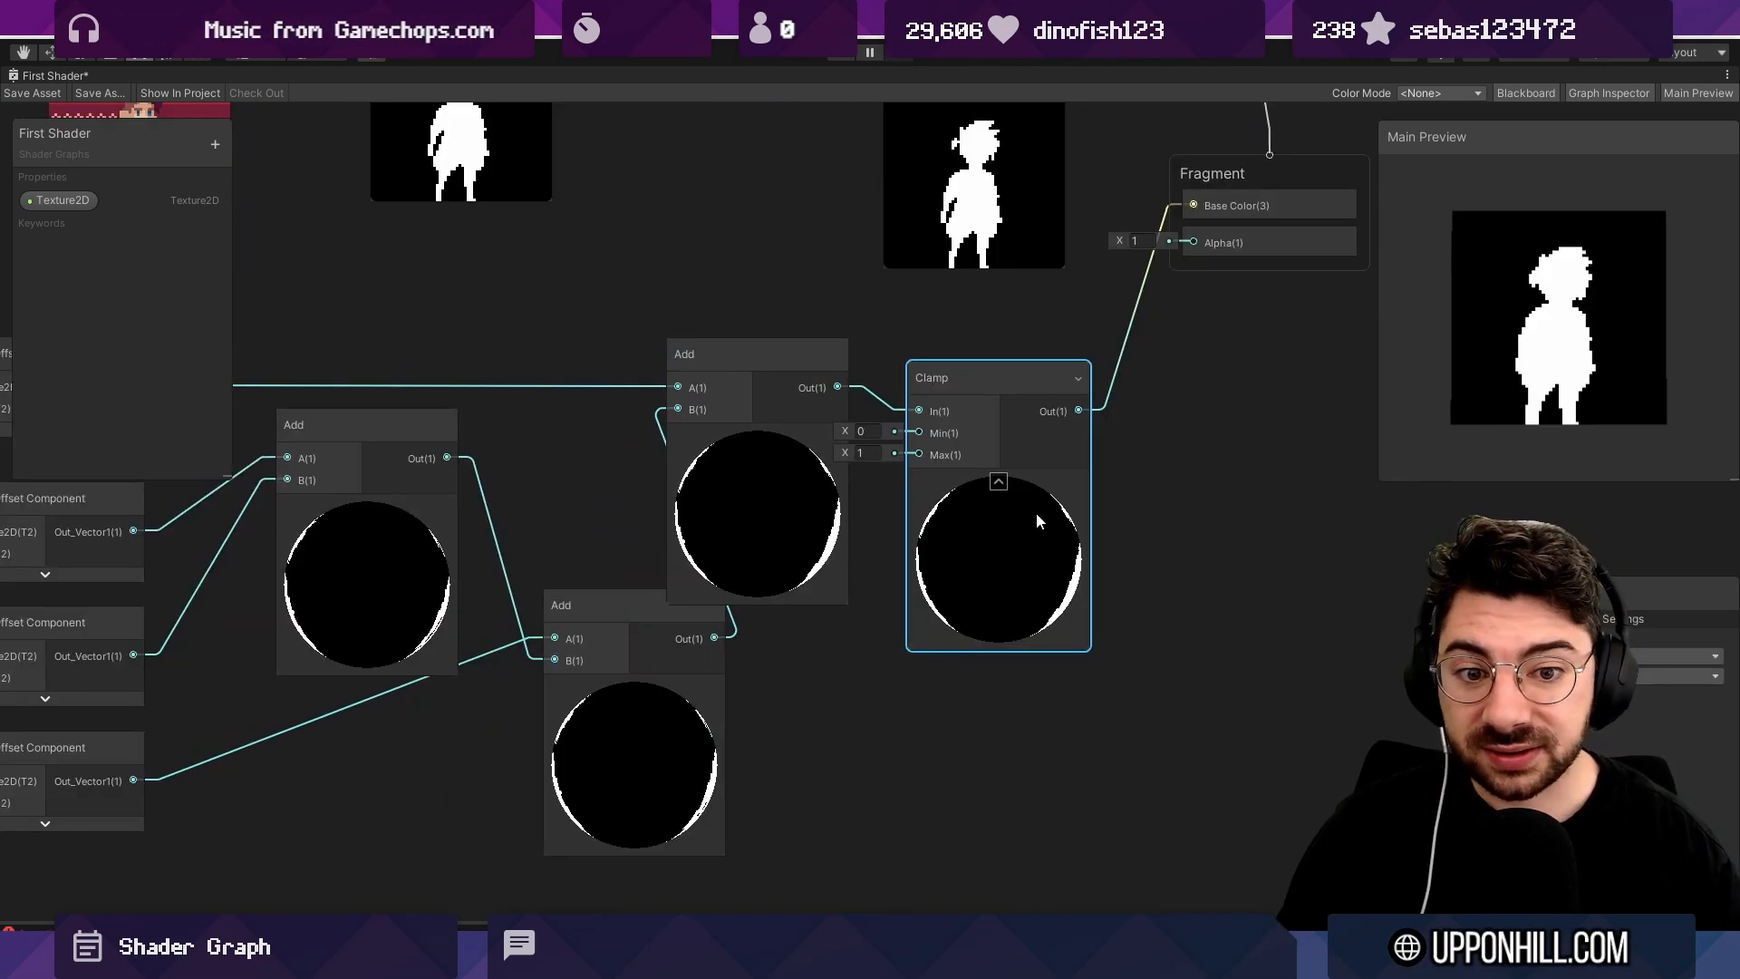
{"action": "middle_click_drag", "start_coordinate": [1035, 513], "coordinate": [1032, 569]}
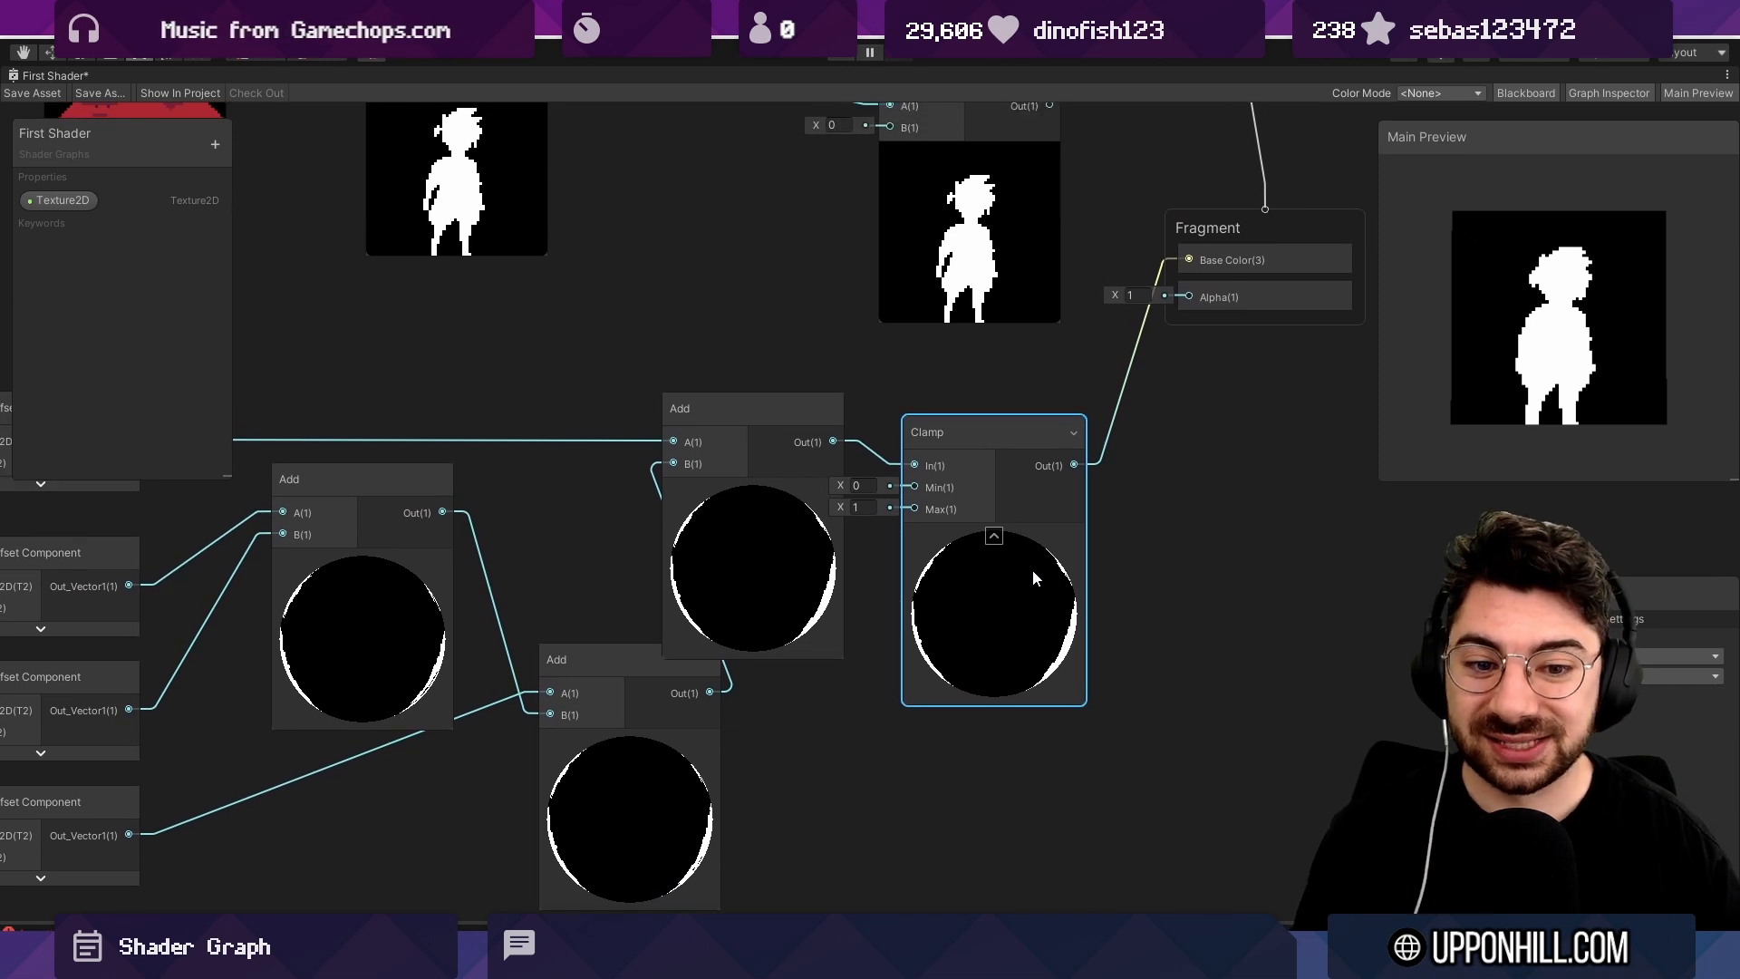
{"action": "scroll", "coordinate": [916, 573], "scroll_direction": "down", "scroll_amount": 3}
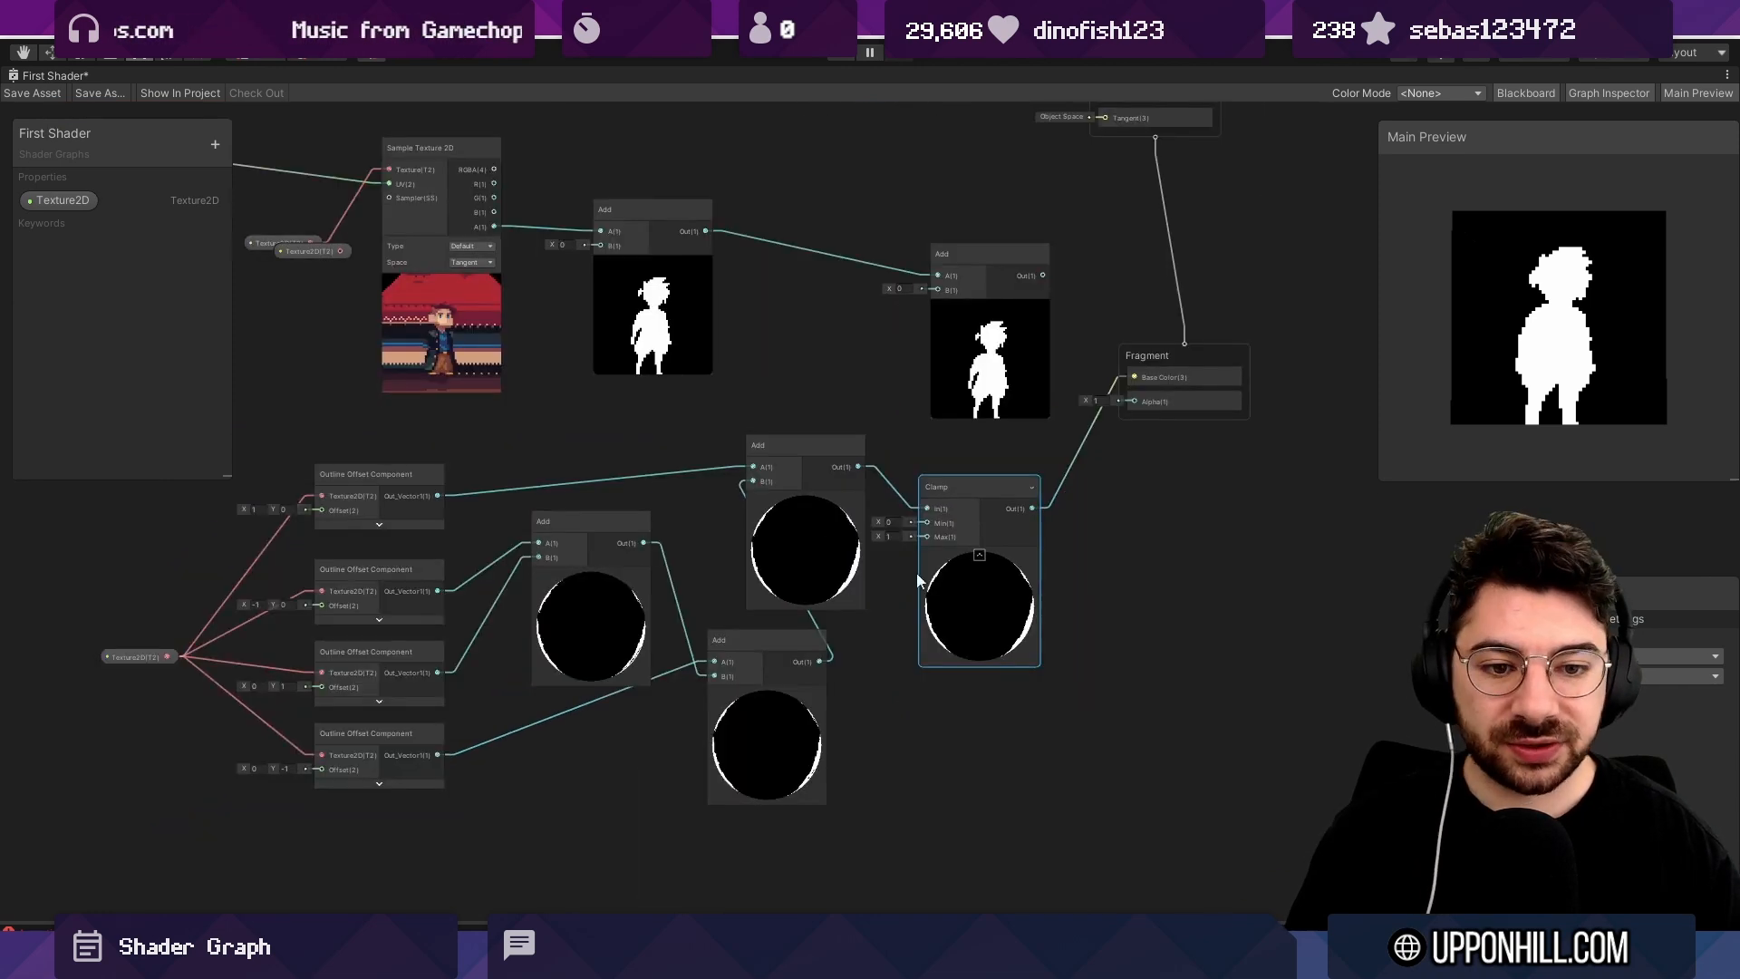
{"action": "scroll", "coordinate": [983, 580], "scroll_direction": "up", "scroll_amount": 4}
{"action": "left_click_drag", "start_coordinate": [943, 595], "coordinate": [1003, 563]}
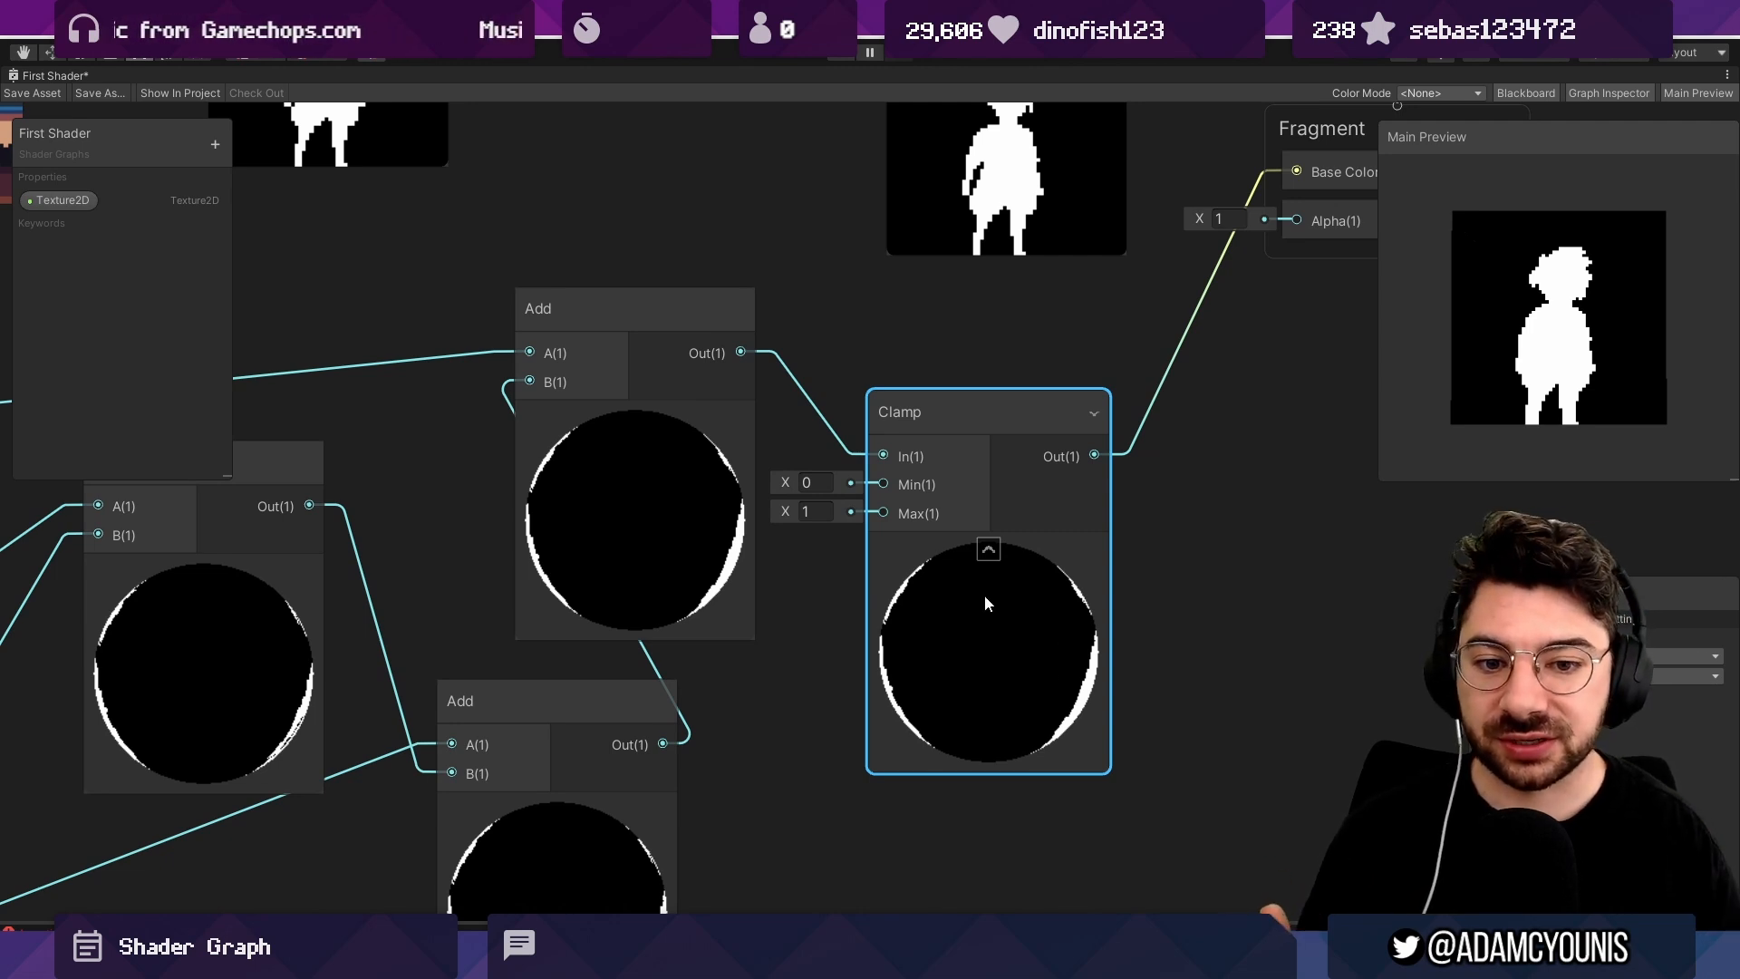
{"action": "left_click_drag", "start_coordinate": [1094, 454], "coordinate": [1297, 221]}
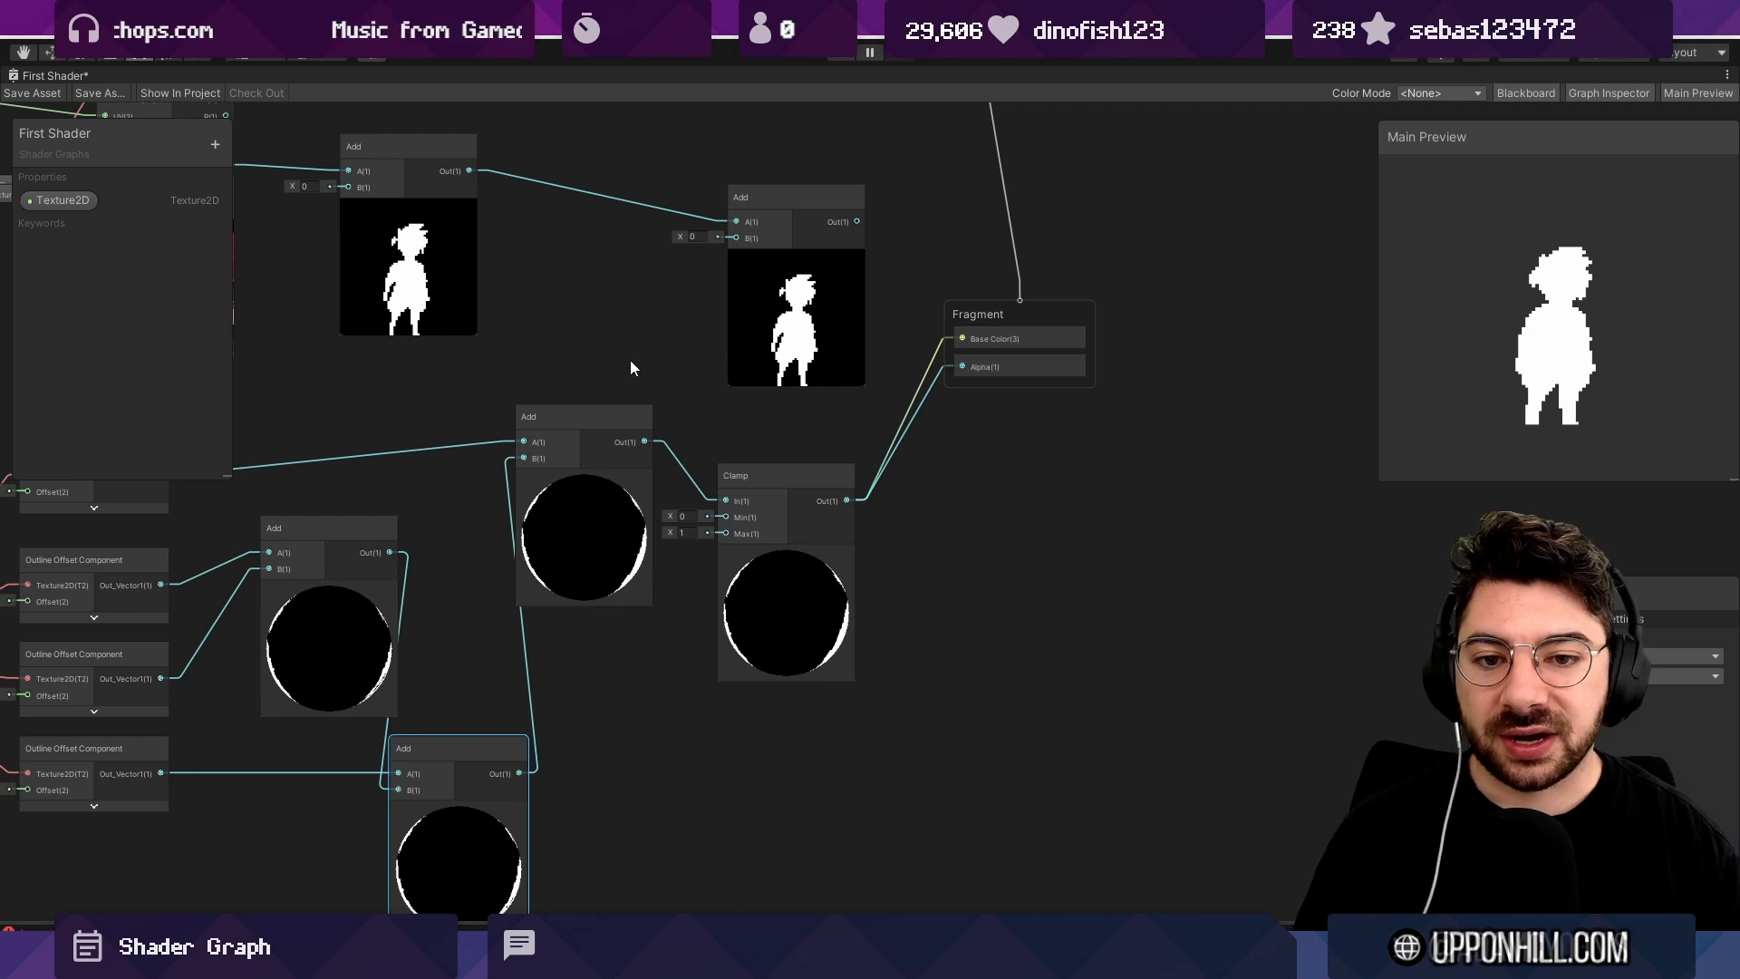
Try combining the Sample Texture 2D RGBA and Clamp outputs in an Add node feeding Fragment Base Color and Alpha.
{"action": "middle_click_drag", "start_coordinate": [698, 367], "coordinate": [729, 373]}
{"action": "middle_click_drag", "start_coordinate": [883, 384], "coordinate": [897, 394]}
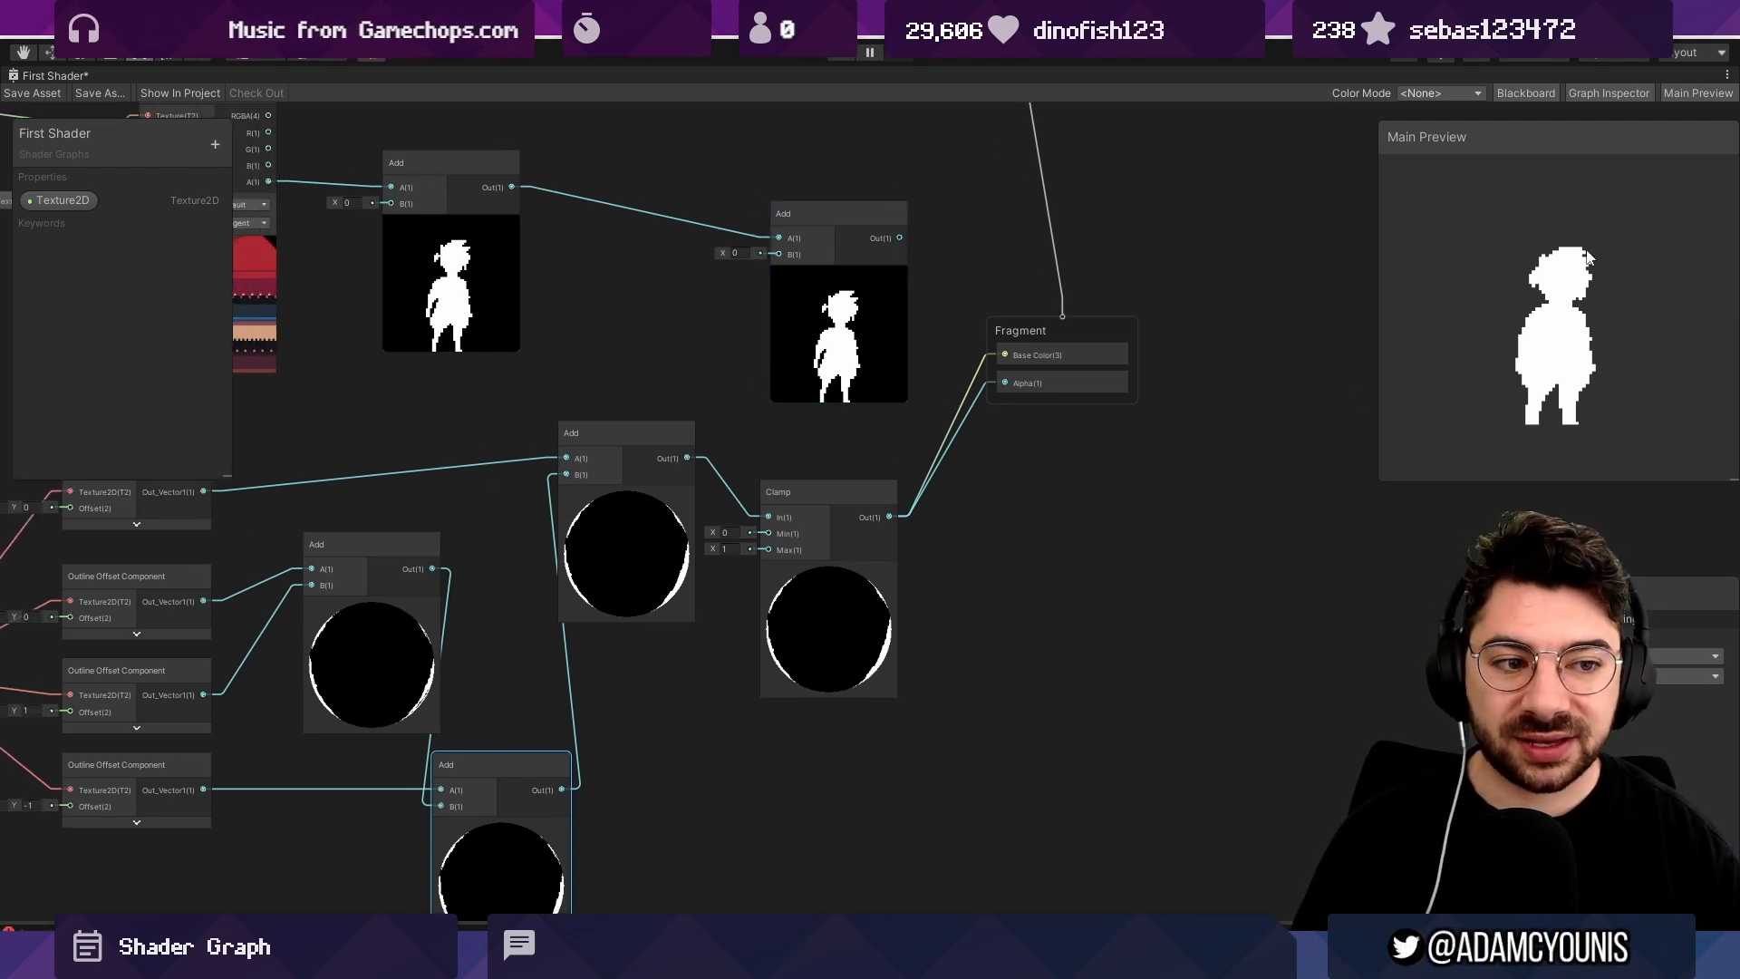
{"action": "middle_click_drag", "start_coordinate": [877, 334], "coordinate": [1142, 385]}
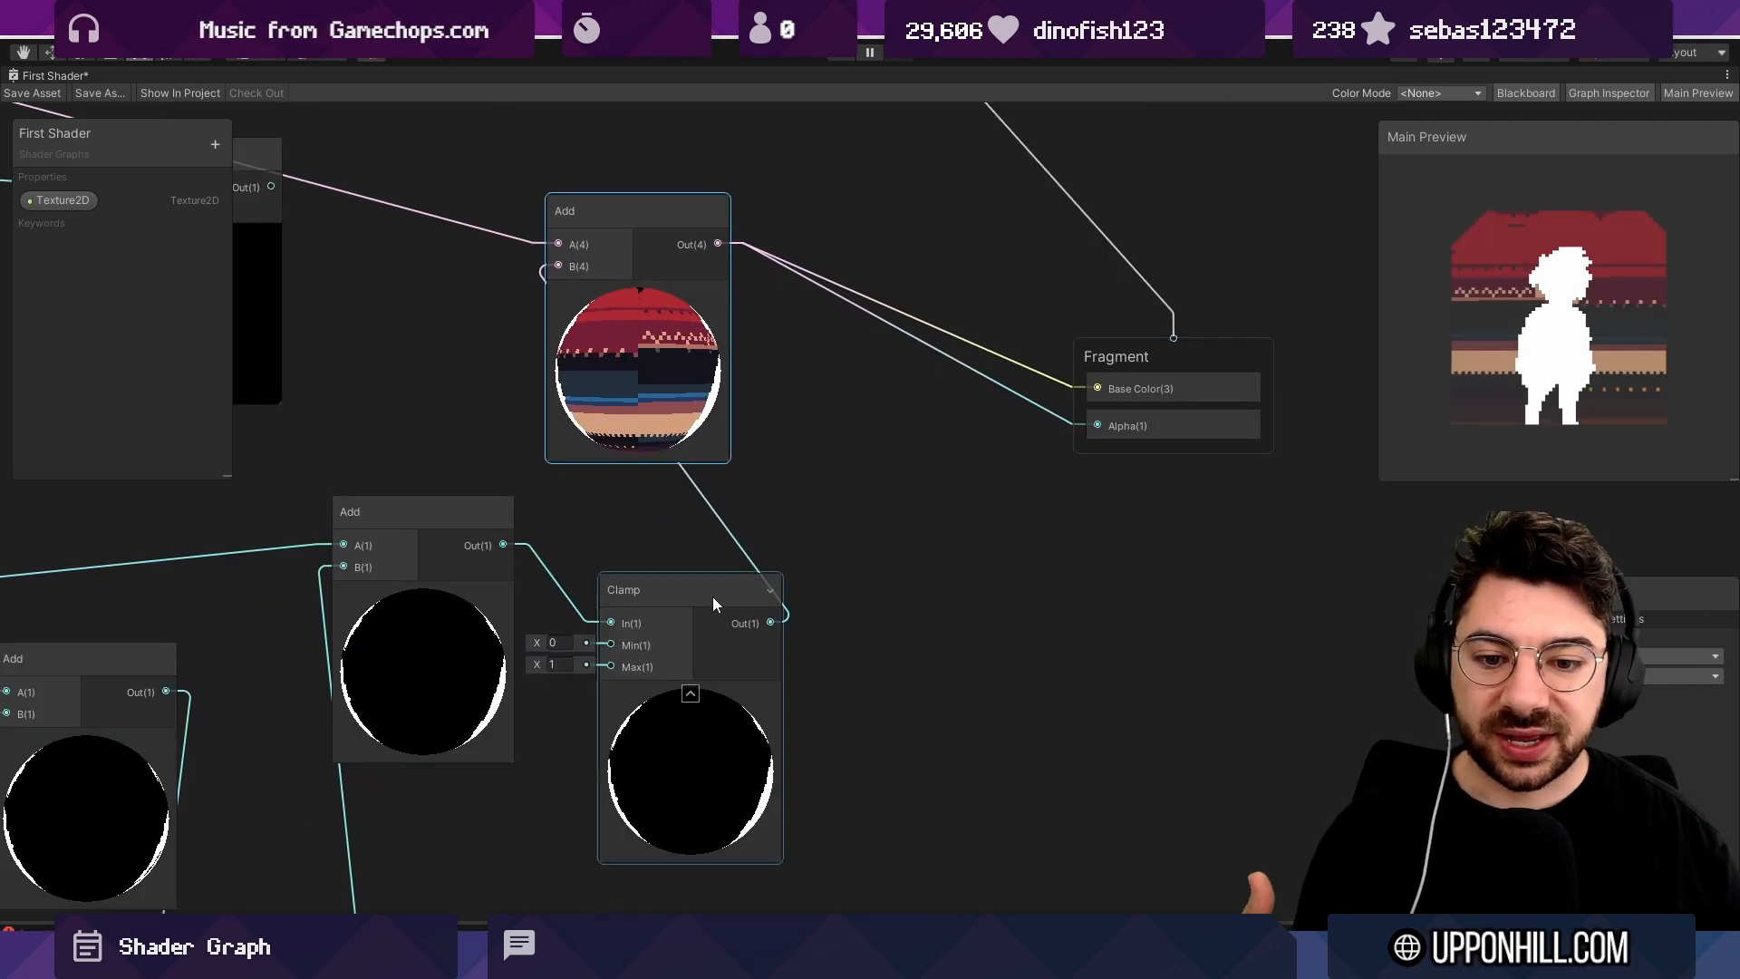
{"action": "middle_click_drag", "start_coordinate": [733, 538], "coordinate": [1022, 544]}
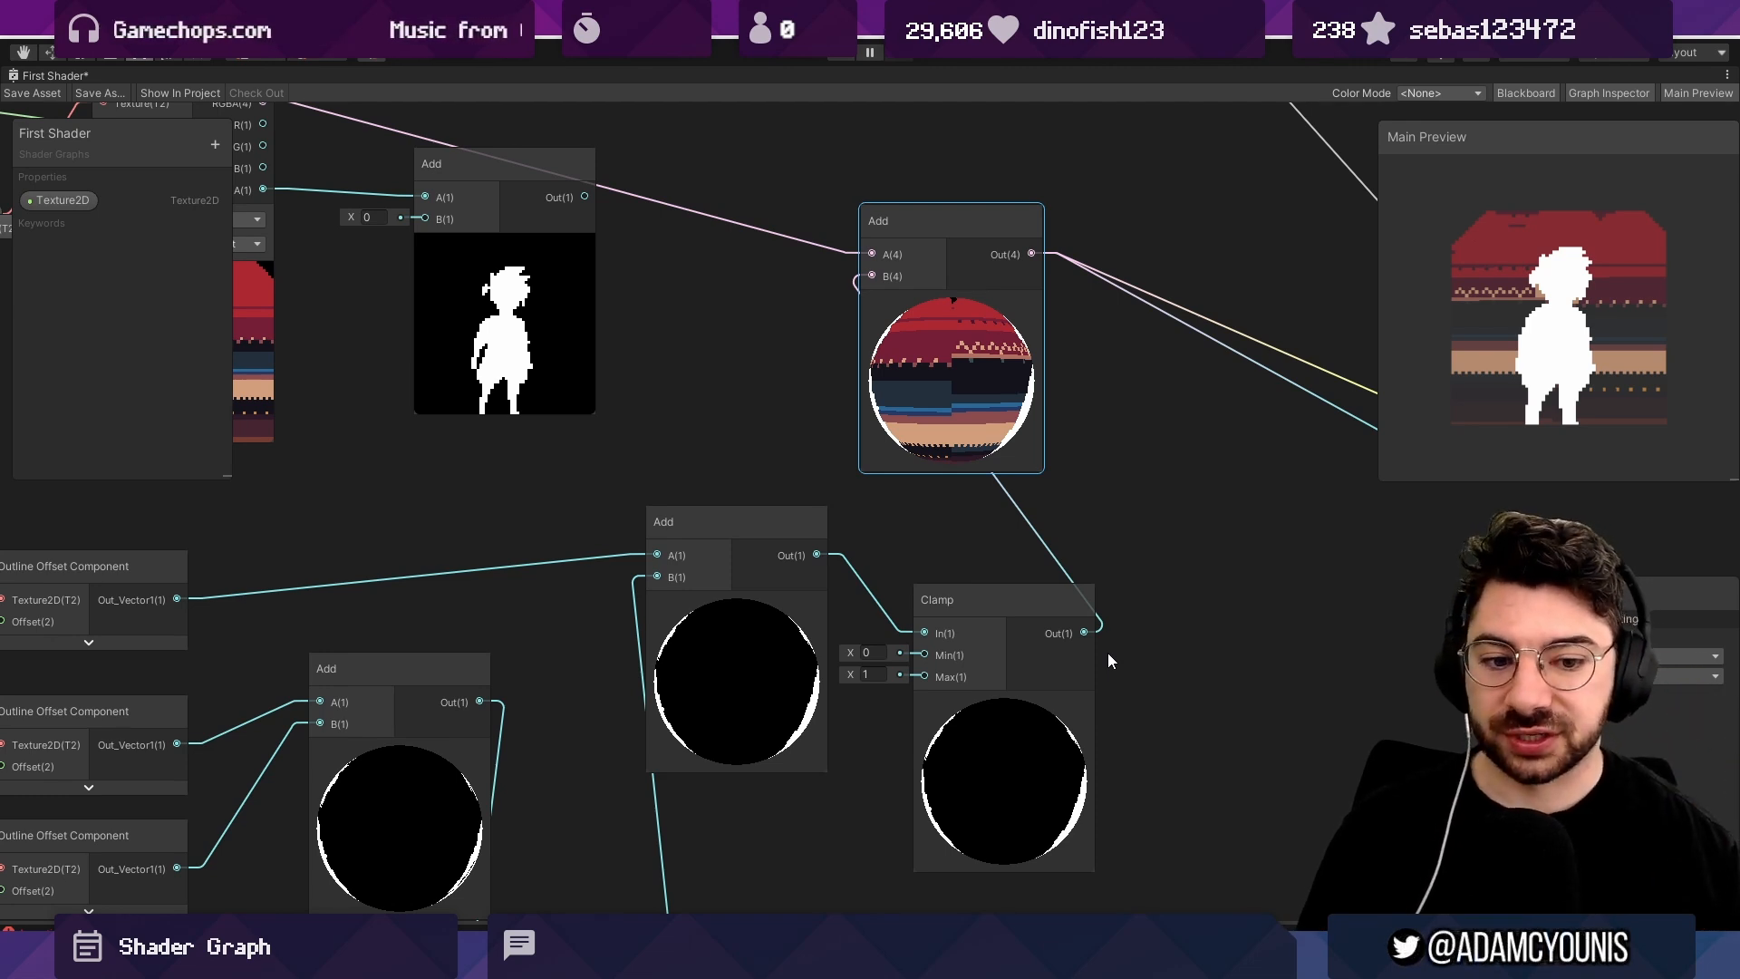
Move the Clamp node into line with the final silhouette Add node and connect its output directly to Fragment Base Color and Alpha.
{"action": "left_click_drag", "start_coordinate": [978, 608], "coordinate": [989, 554]}
{"action": "middle_click_drag", "start_coordinate": [1130, 575], "coordinate": [933, 562]}
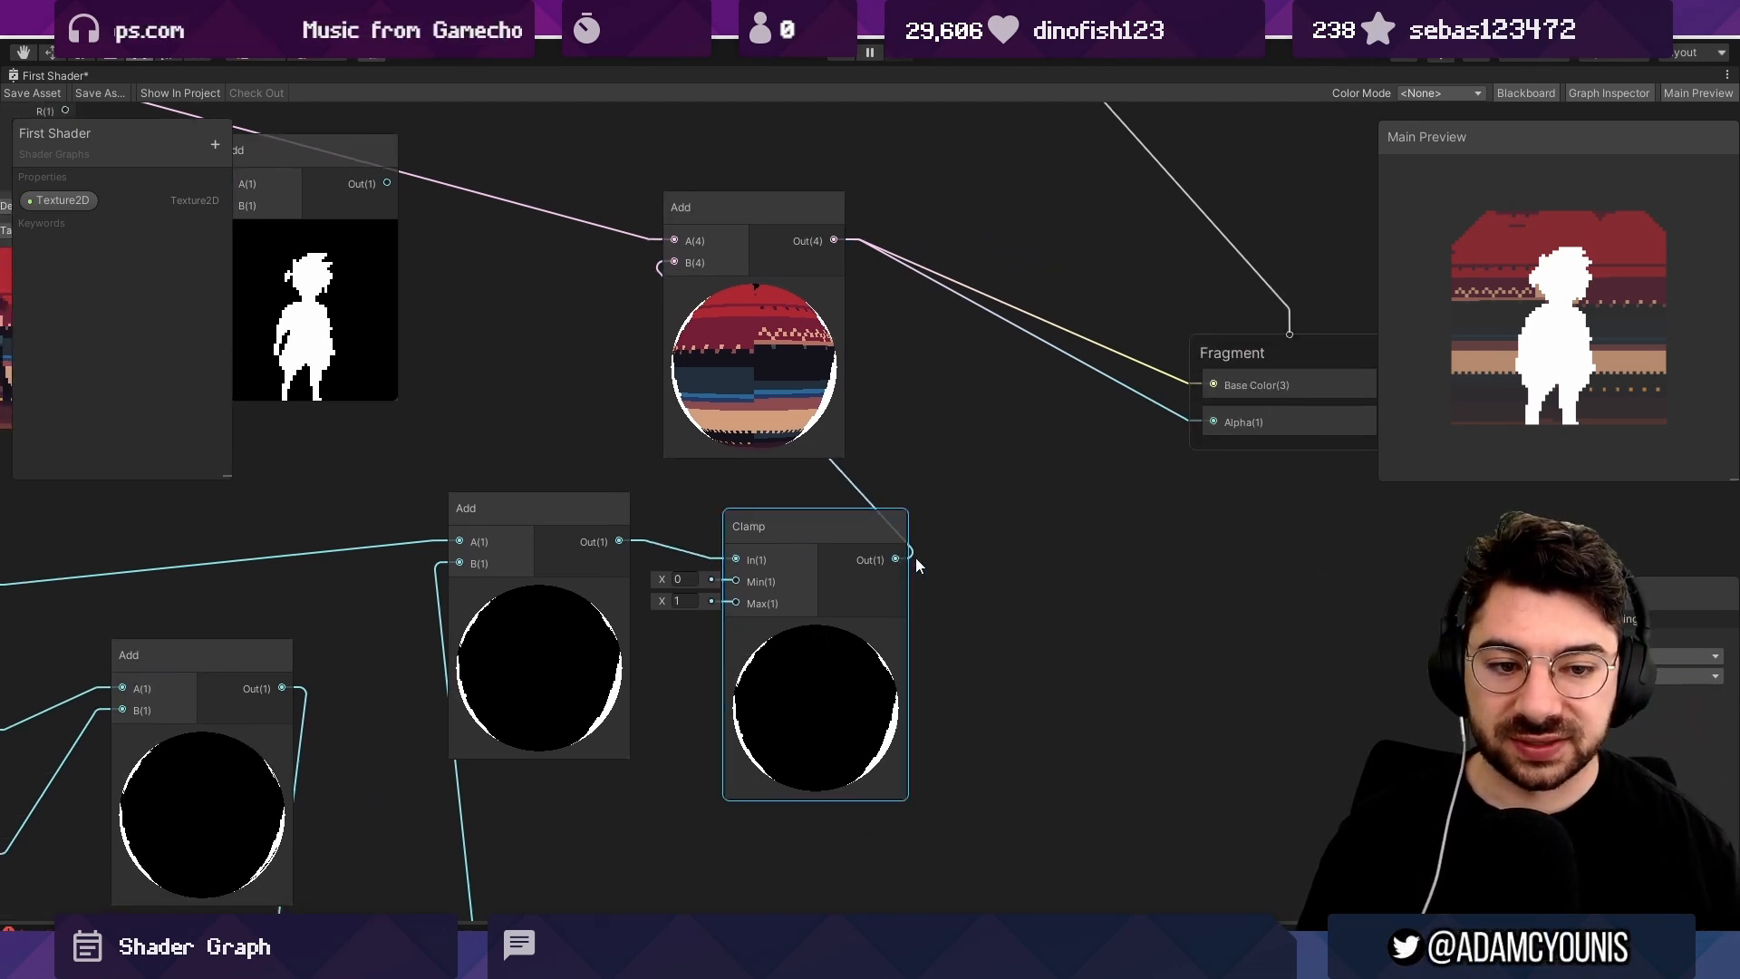
{"action": "mouse_move", "coordinate": [915, 557]}
{"action": "left_mouse_down"}
{"action": "mouse_move", "coordinate": [959, 542]}
{"action": "mouse_move", "coordinate": [933, 557]}
{"action": "left_mouse_up"}
{"action": "left_click_drag", "start_coordinate": [1211, 386], "coordinate": [1214, 422]}
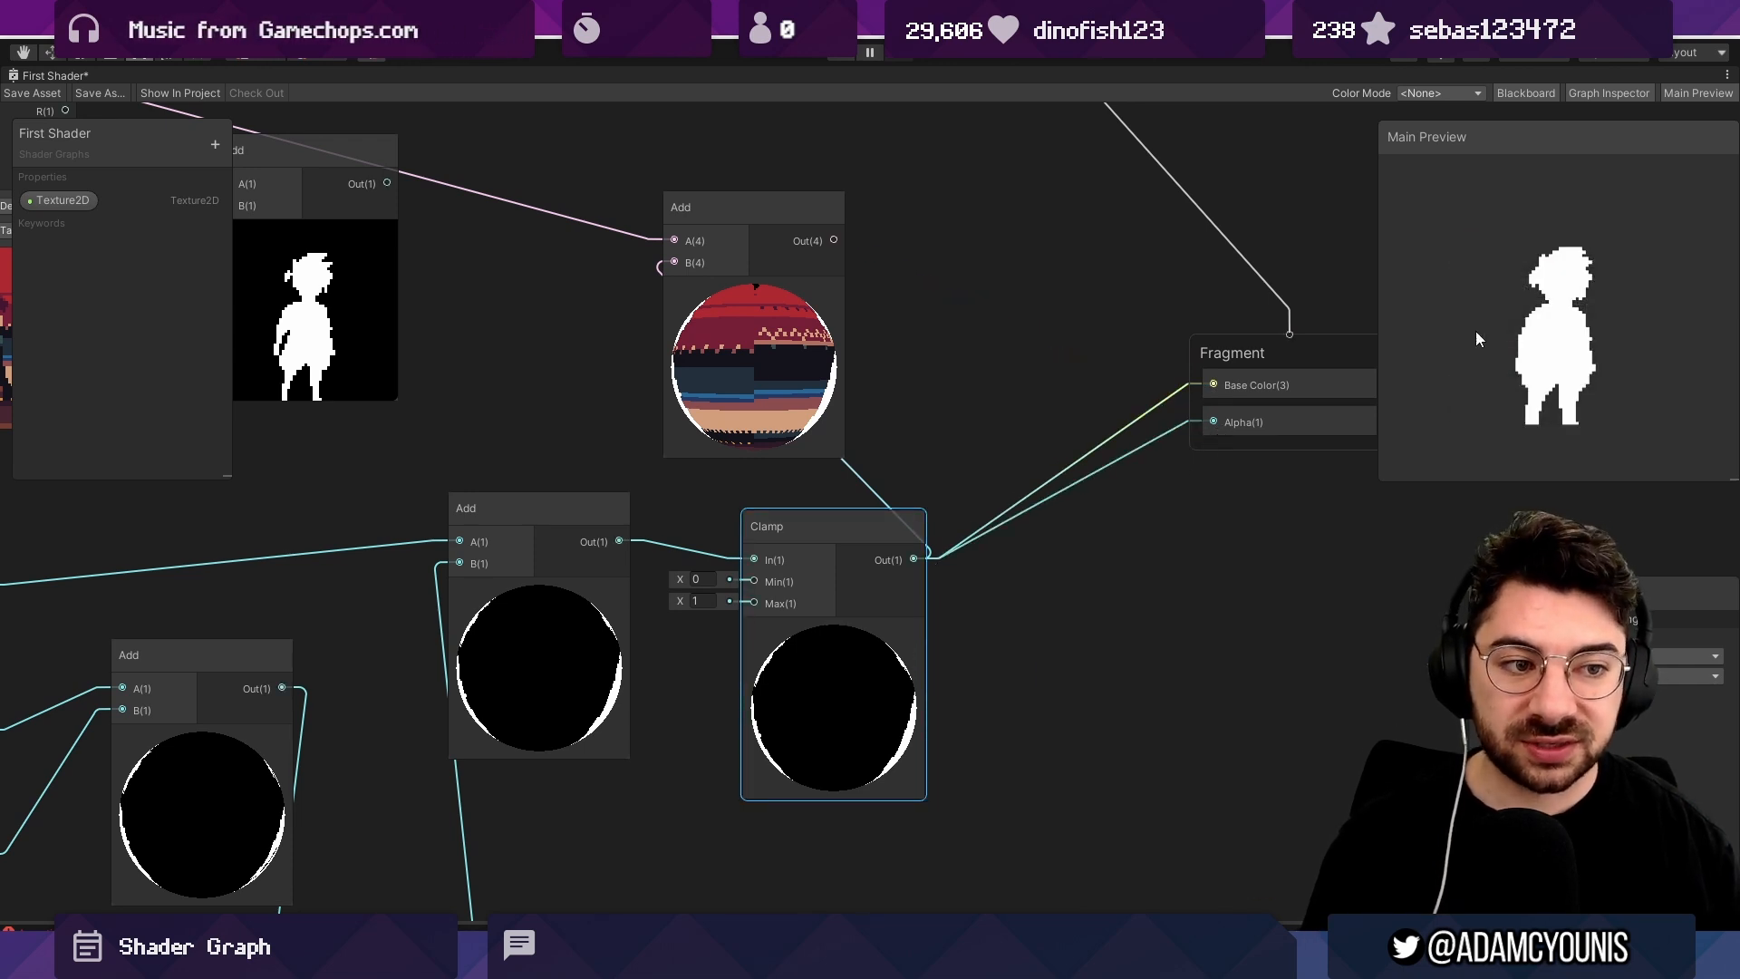
Subtract the original alpha silhouette from the Clamp output with a Subtract node and connect the result to Fragment Base Color and Alpha.
{"action": "middle_click_drag", "start_coordinate": [355, 317], "coordinate": [577, 344]}
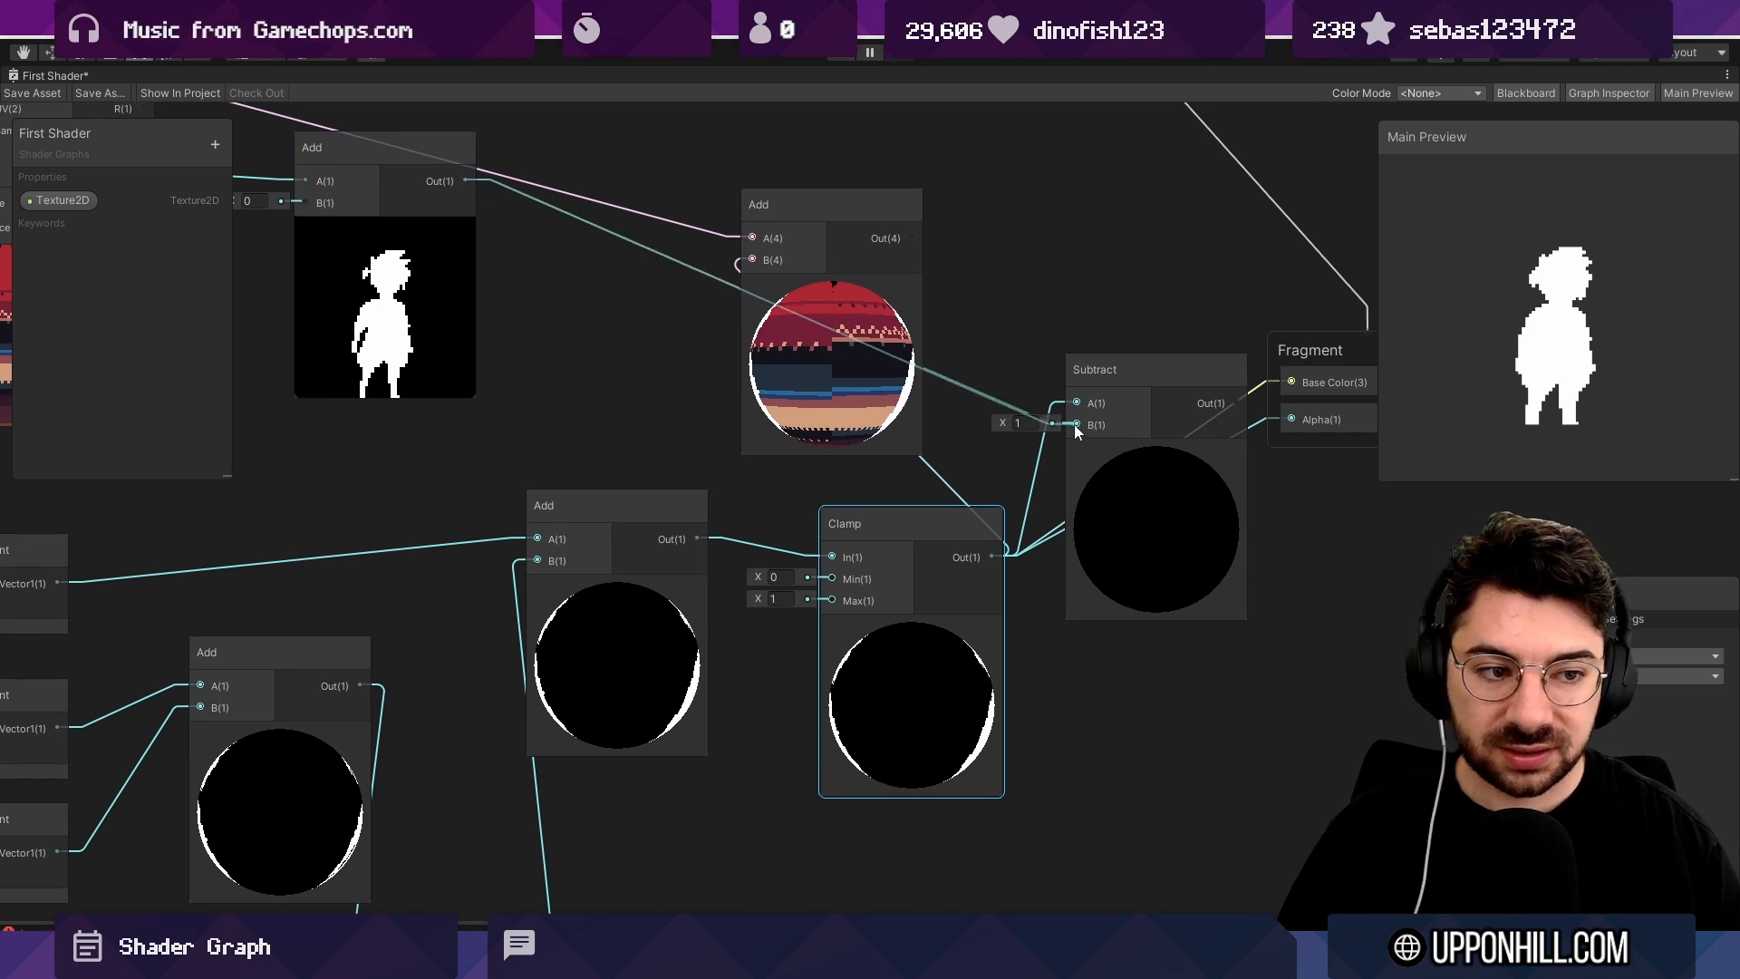
{"action": "left_click_drag", "start_coordinate": [1073, 424], "coordinate": [1074, 424]}
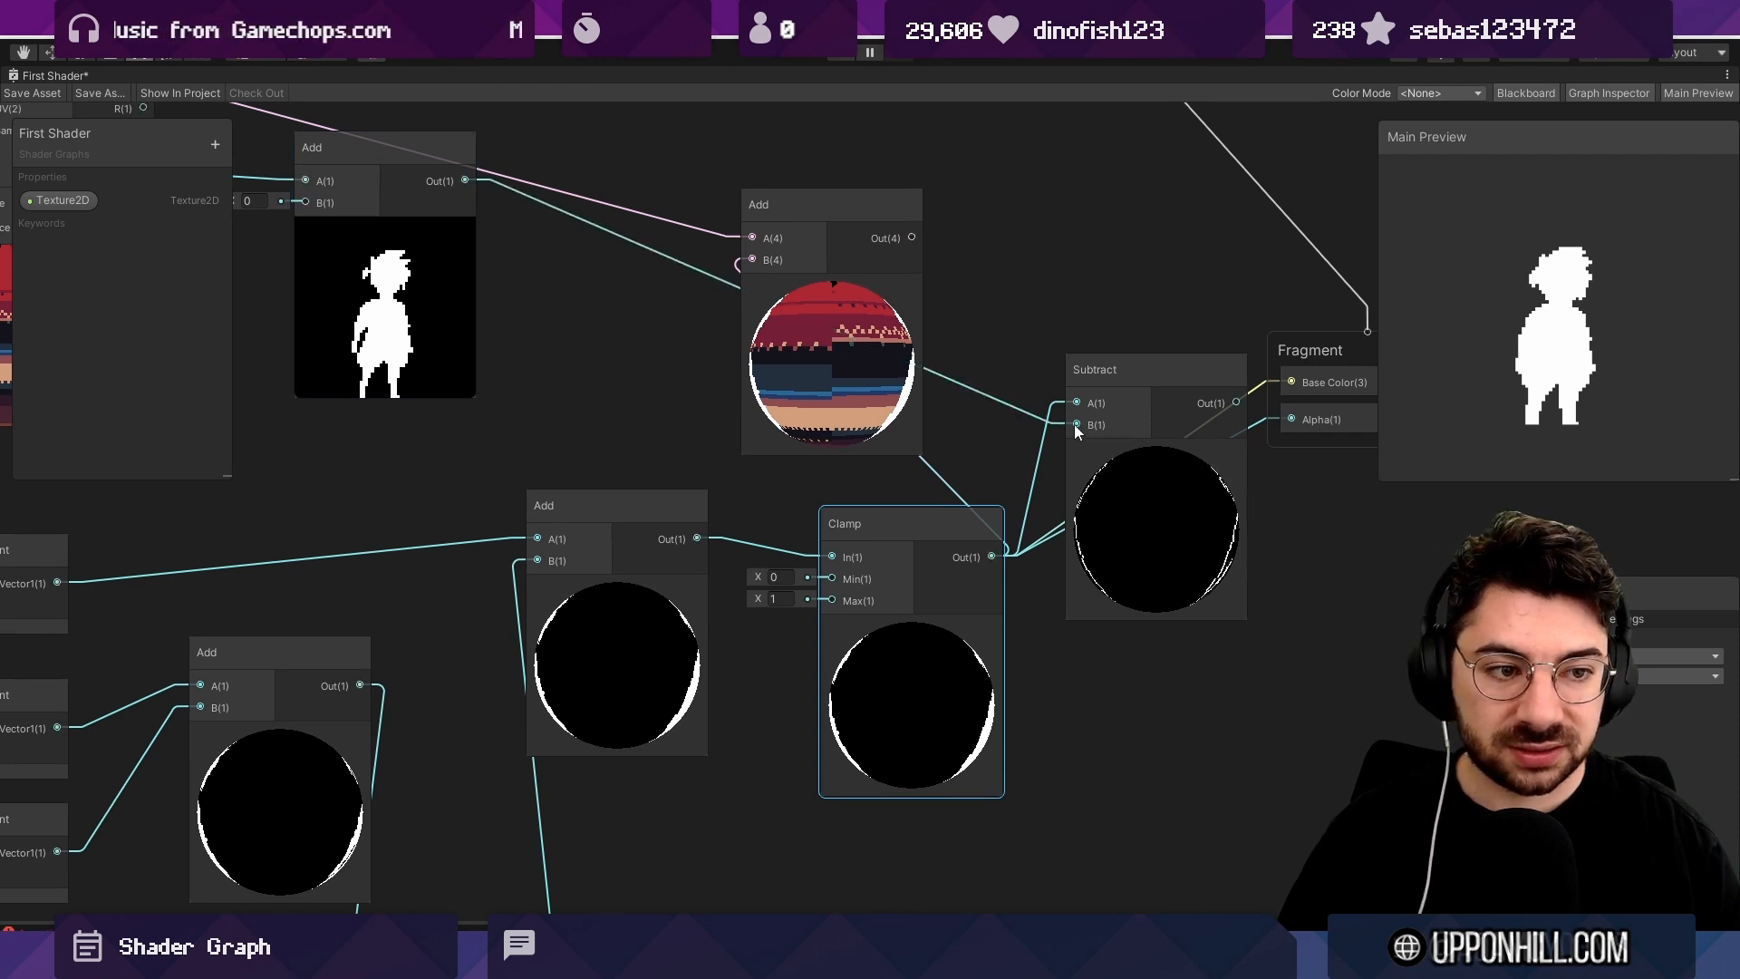
{"action": "middle_click_drag", "start_coordinate": [1160, 496], "coordinate": [1055, 500]}
{"action": "left_click_drag", "start_coordinate": [1178, 390], "coordinate": [1186, 424]}
{"action": "left_click_drag", "start_coordinate": [1070, 531], "coordinate": [1051, 684]}
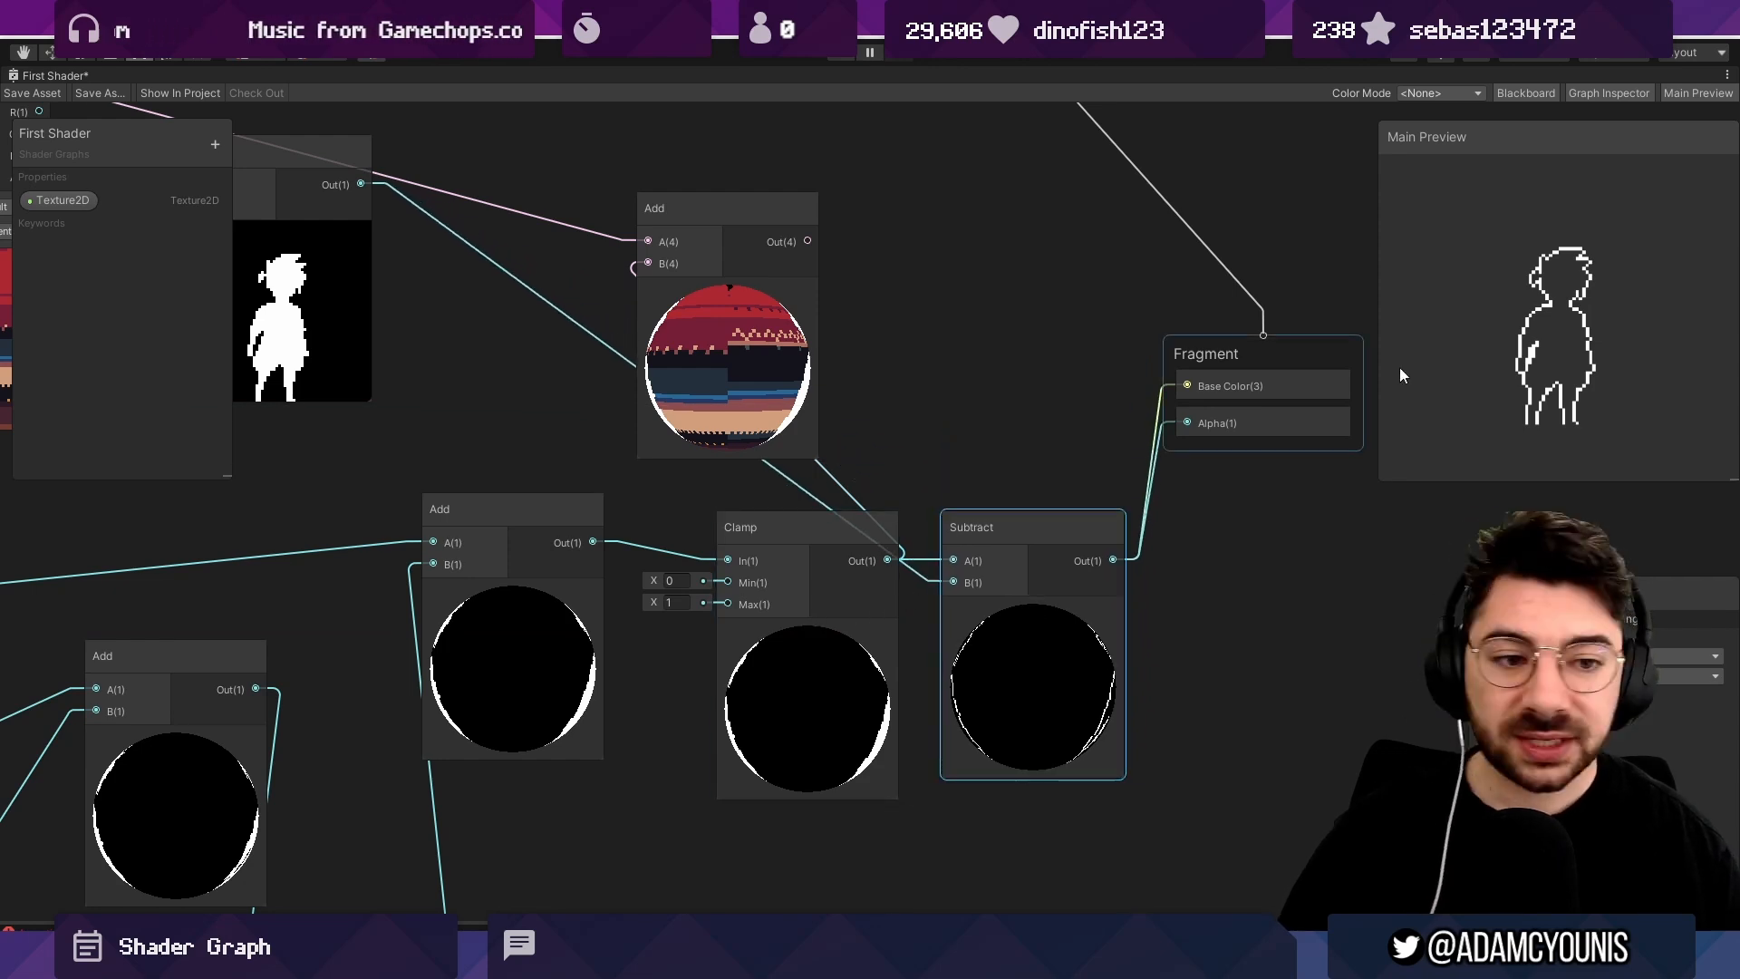
Switch to Aseprite, move the character up one pixel so the feet clear the canvas's bottom edge, and return to Unity.
{"action": "key", "text": "alt+Tab"}
{"action": "scroll", "coordinate": [741, 507], "scroll_direction": "down", "scroll_amount": 5}
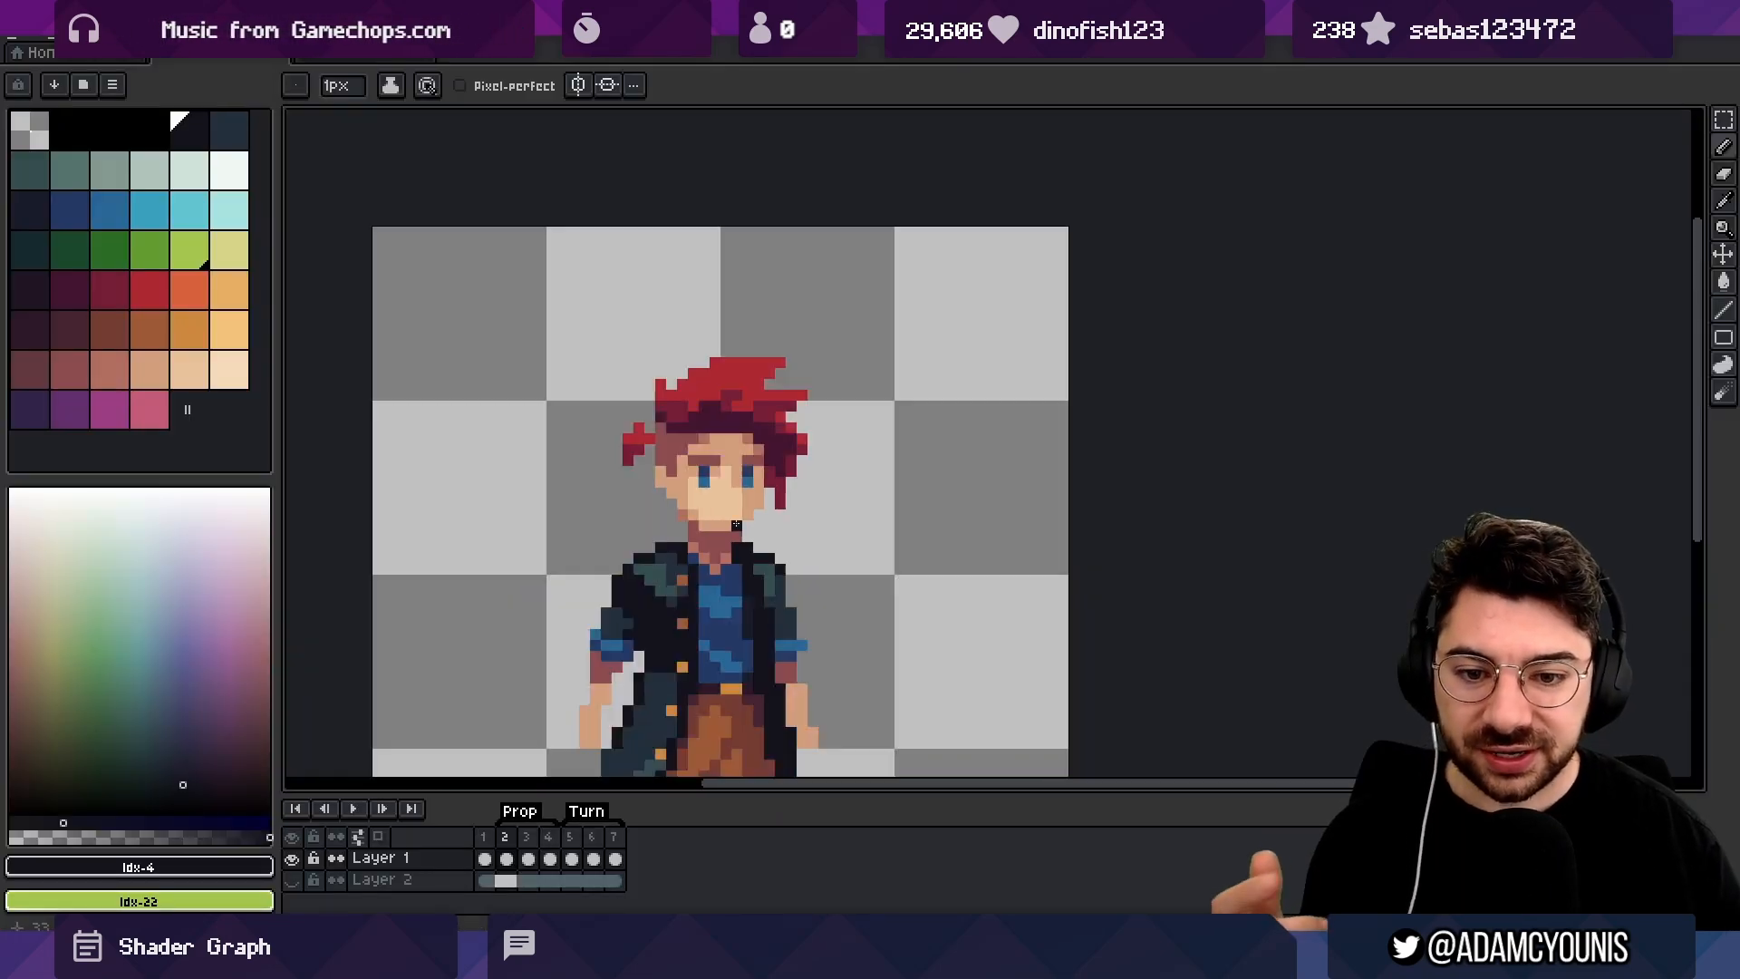
{"action": "scroll", "coordinate": [700, 604], "scroll_direction": "up", "scroll_amount": 2}
{"action": "key", "text": "v"}
{"action": "scroll", "coordinate": [718, 605], "scroll_direction": "up", "scroll_amount": 3}
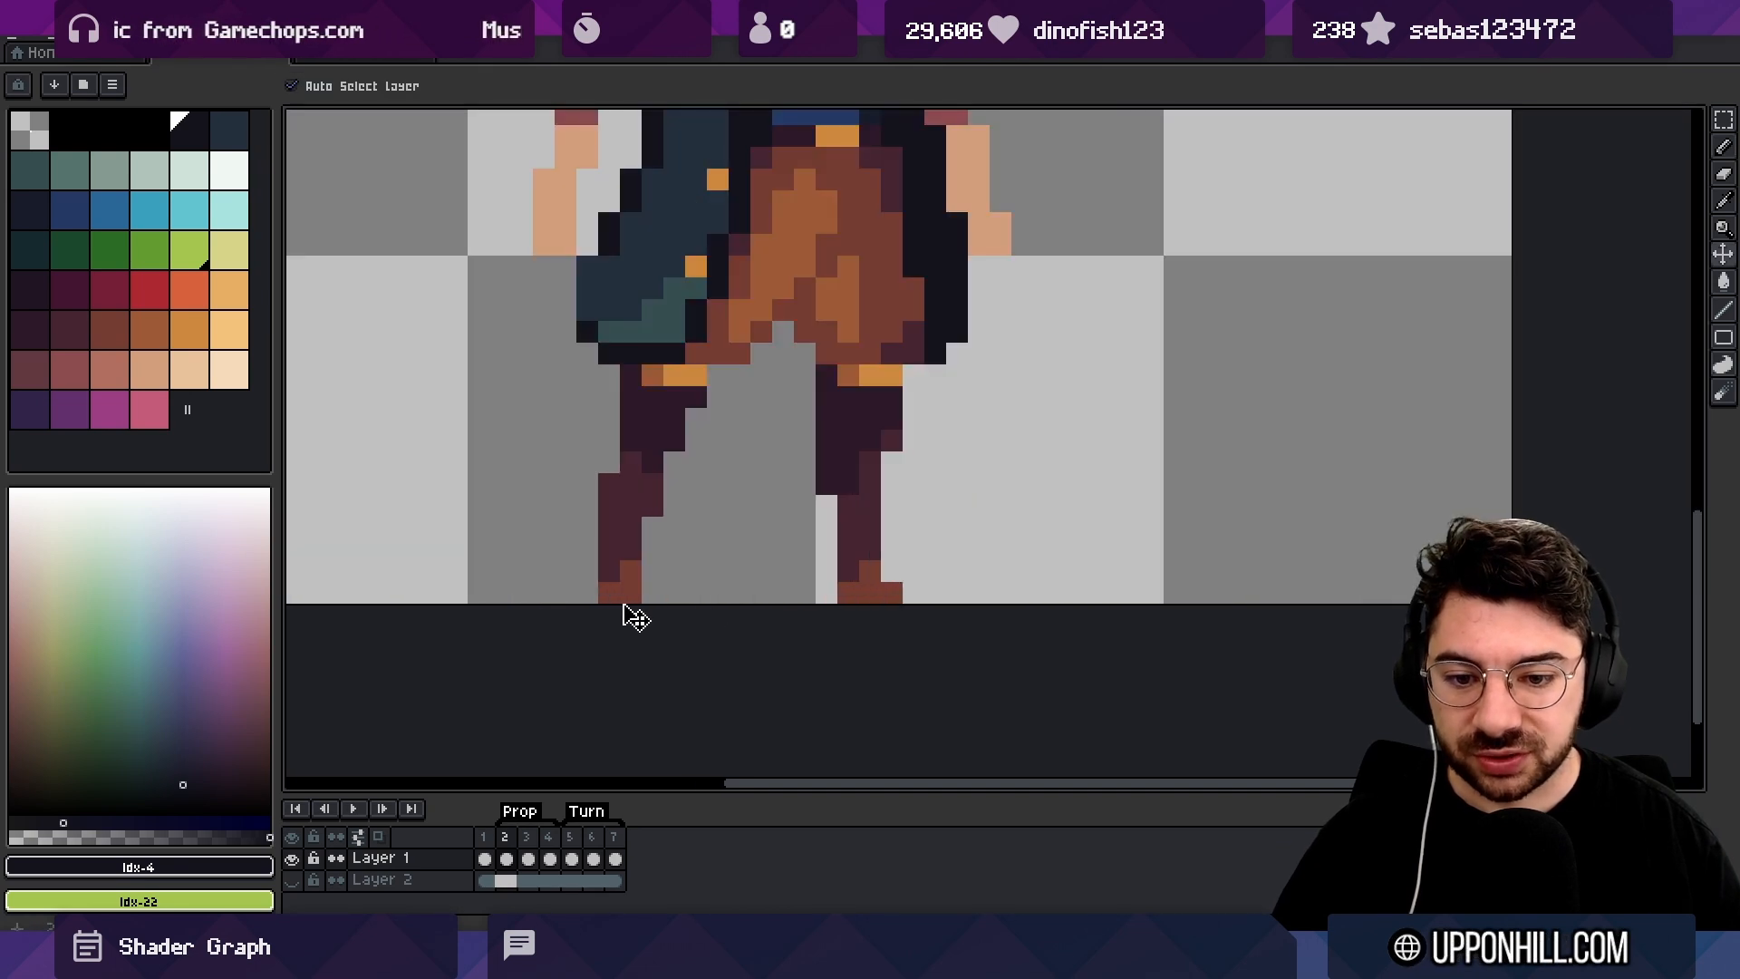
{"action": "scroll", "coordinate": [628, 621], "scroll_direction": "up", "scroll_amount": 1}
{"action": "scroll", "coordinate": [637, 640], "scroll_direction": "down", "scroll_amount": 3}
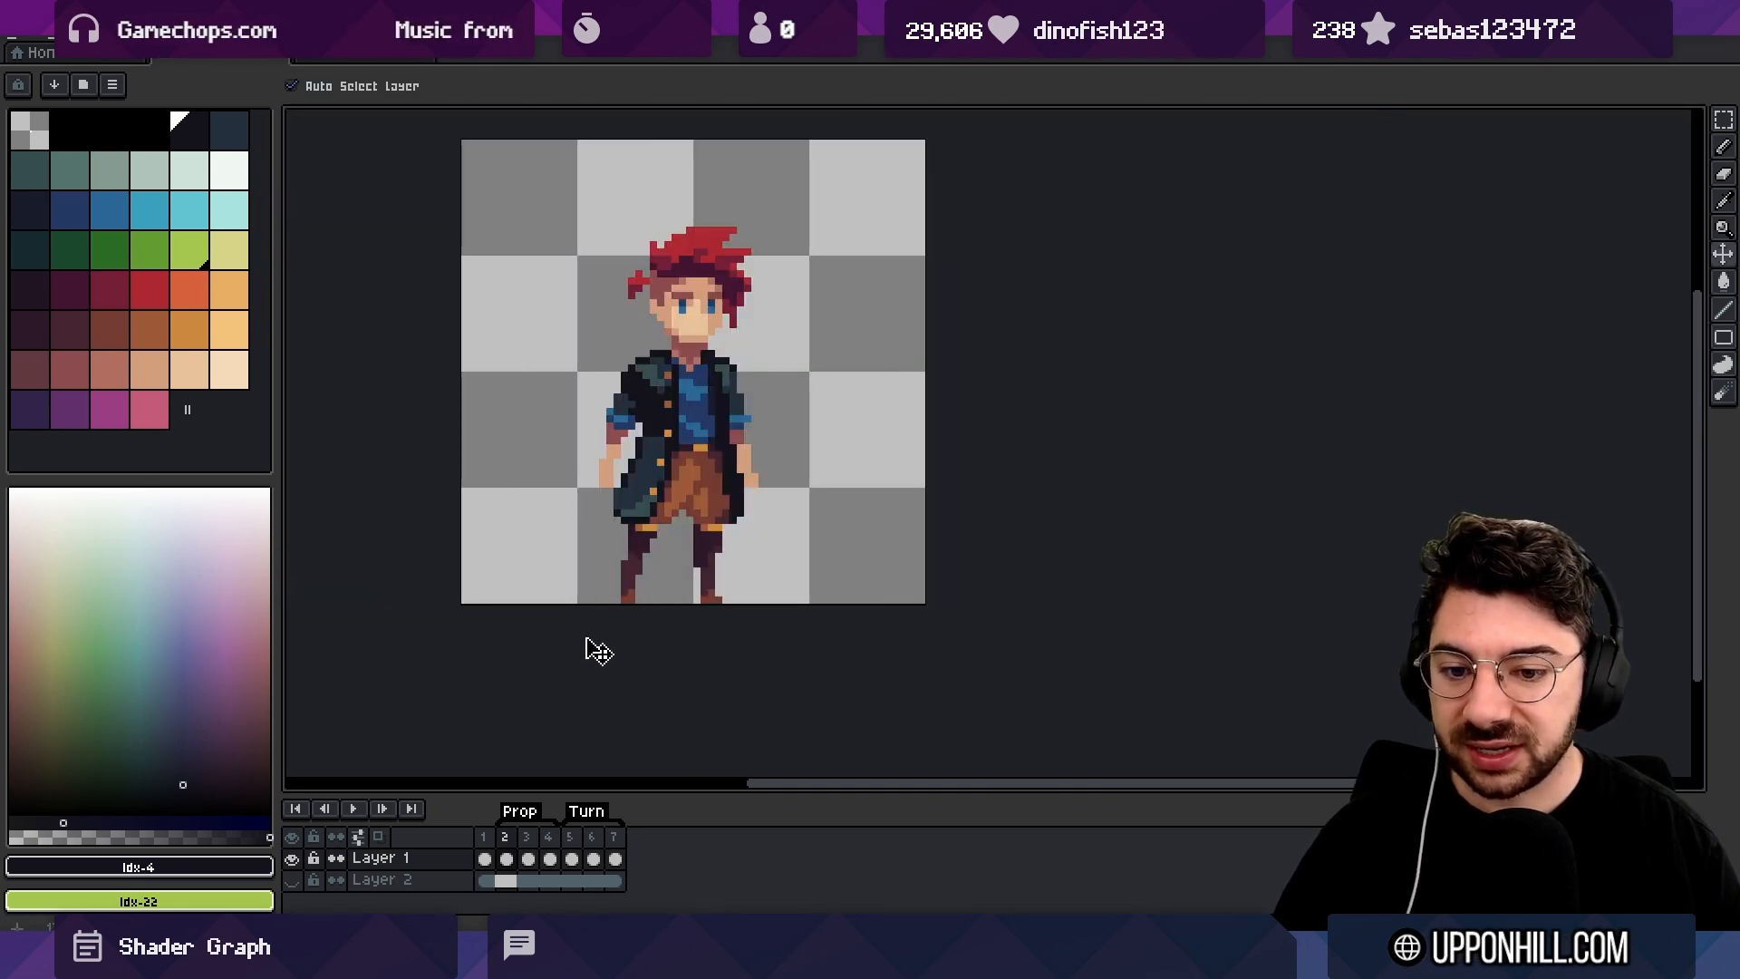
{"action": "scroll", "coordinate": [623, 643], "scroll_direction": "up", "scroll_amount": 3}
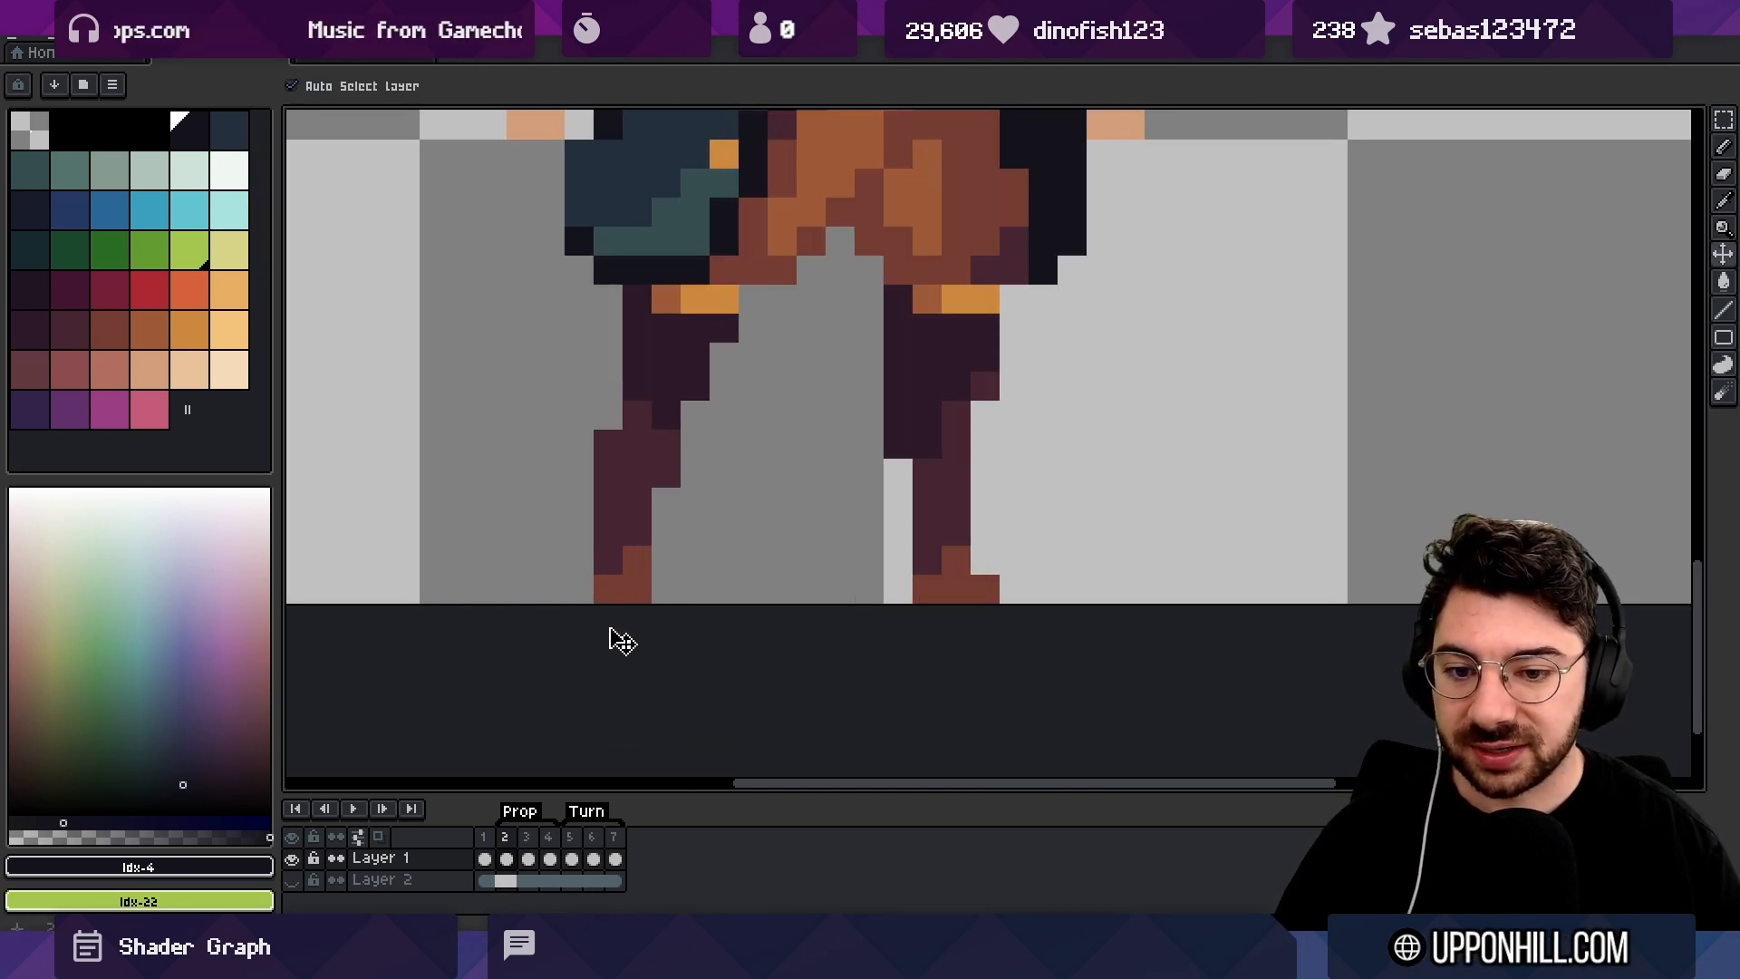
{"action": "scroll", "coordinate": [622, 642], "scroll_direction": "down", "scroll_amount": 3}
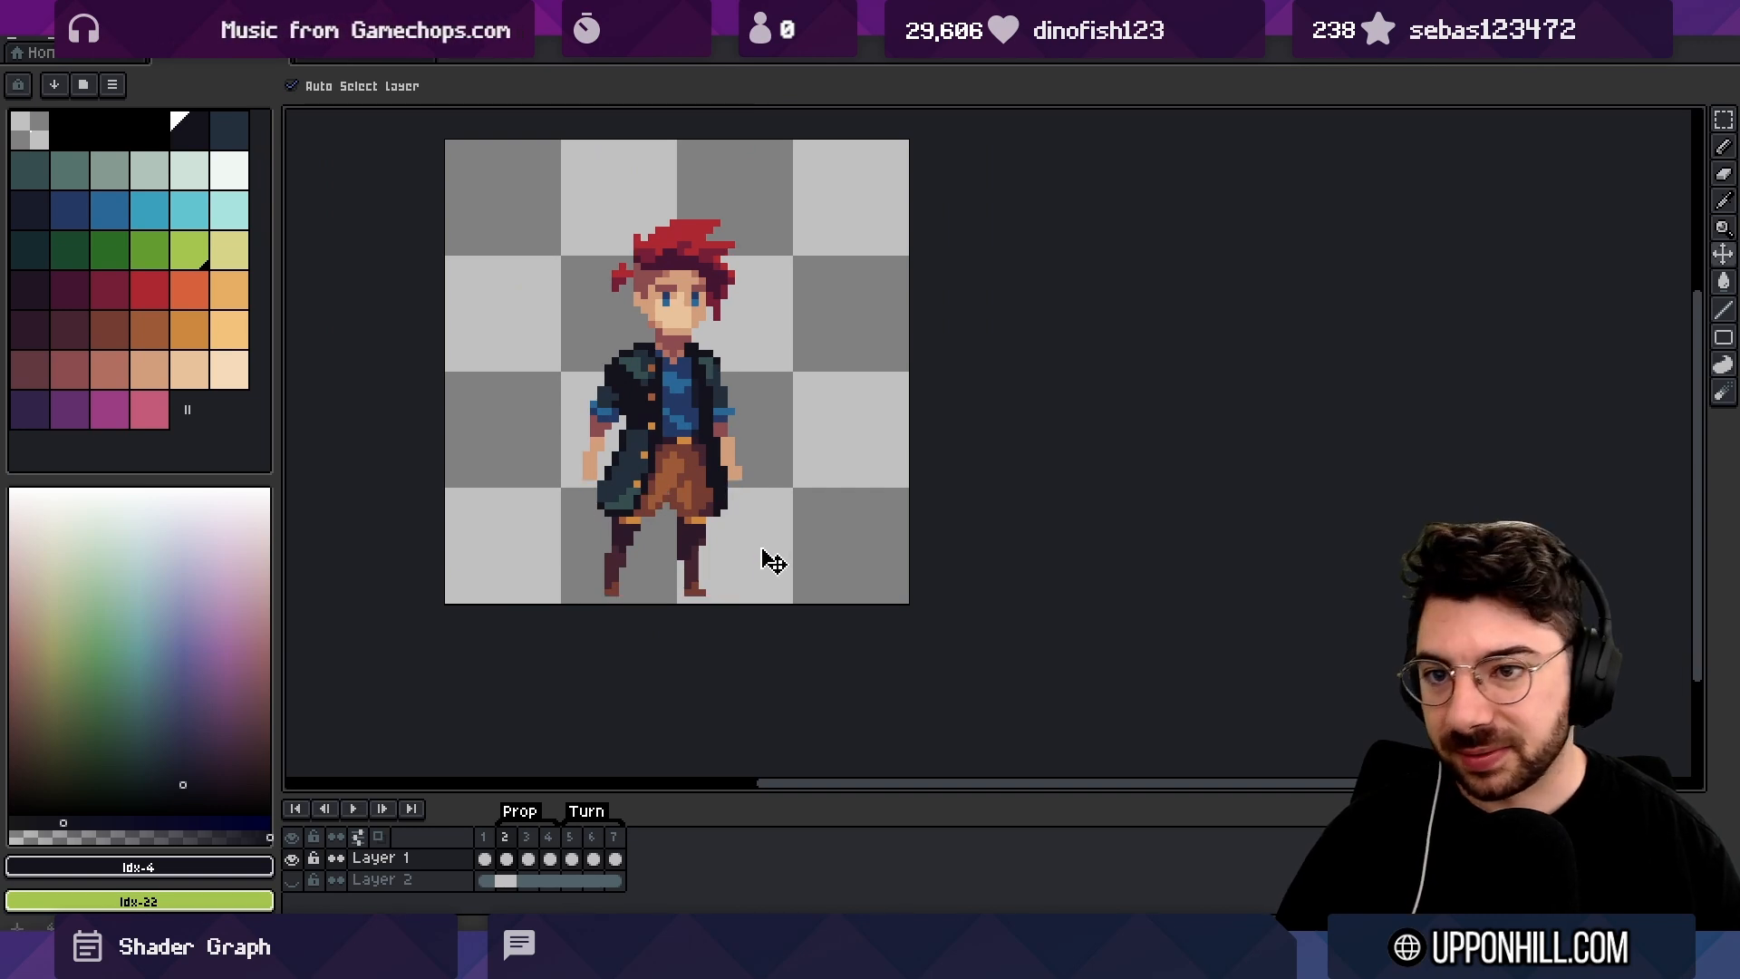
{"action": "key", "text": "alt+Tab"}
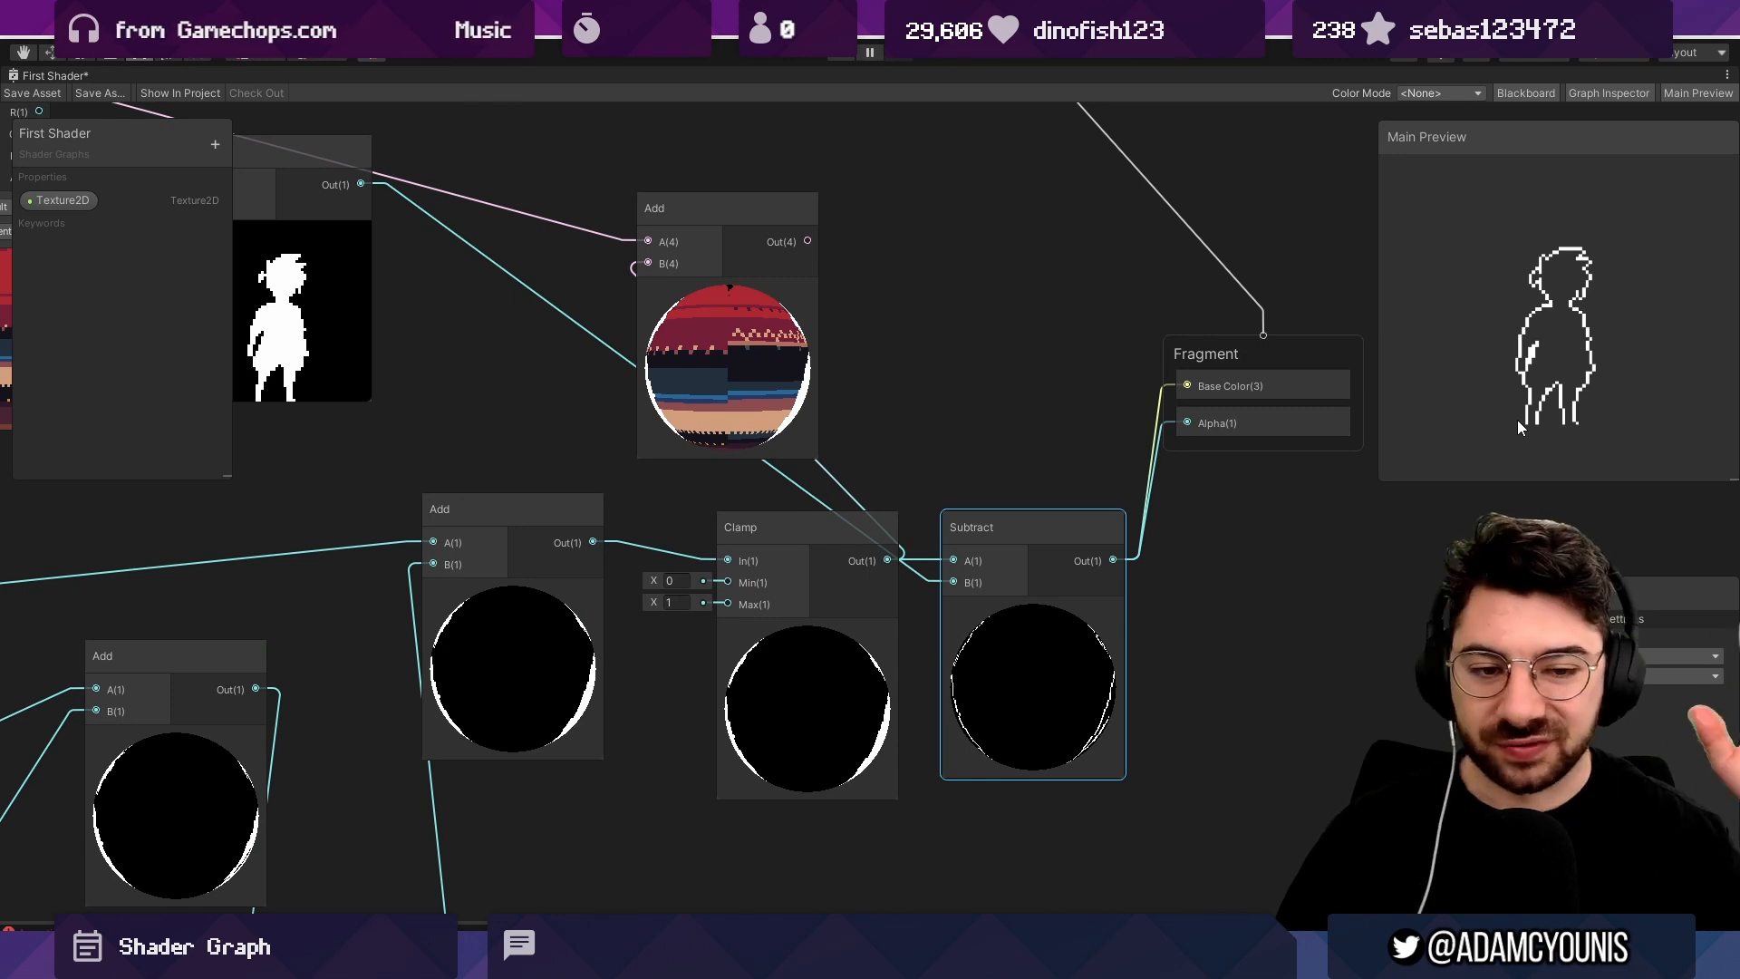
Select the outline branch from the Outline Offset Component nodes through Subtract and move it together away from the Fragment node.
{"action": "scroll", "coordinate": [1058, 643], "scroll_direction": "up", "scroll_amount": 3}
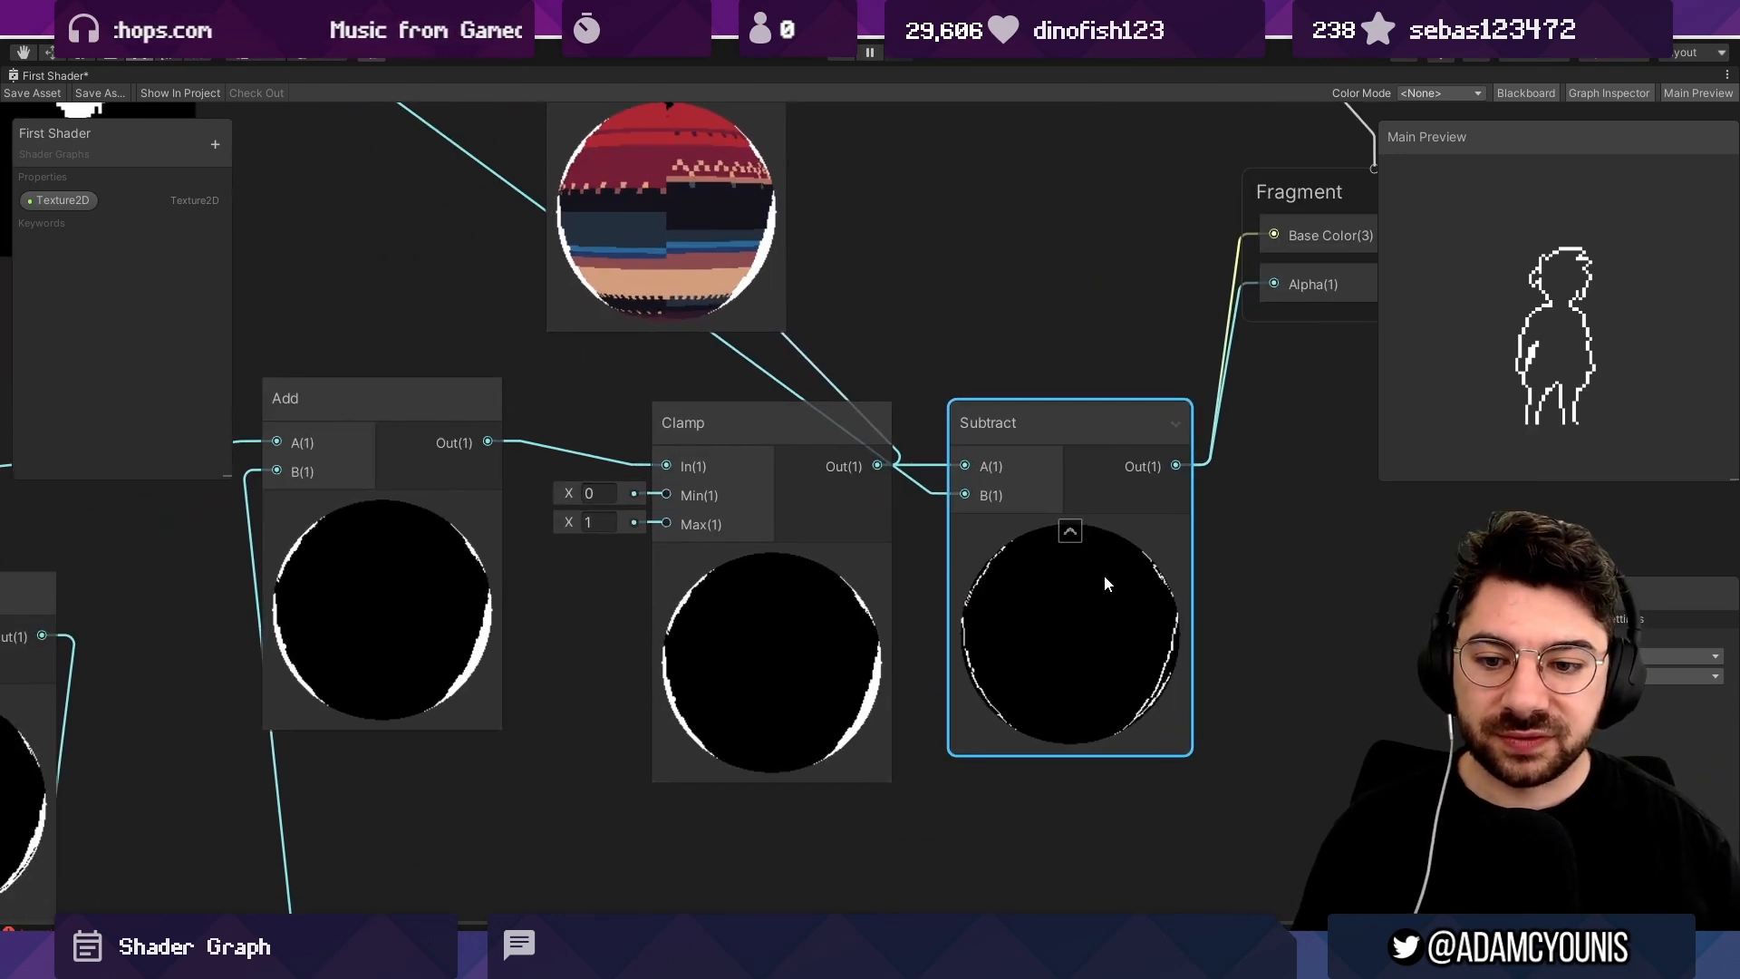
{"action": "scroll", "coordinate": [1582, 326], "scroll_direction": "up", "scroll_amount": 2}
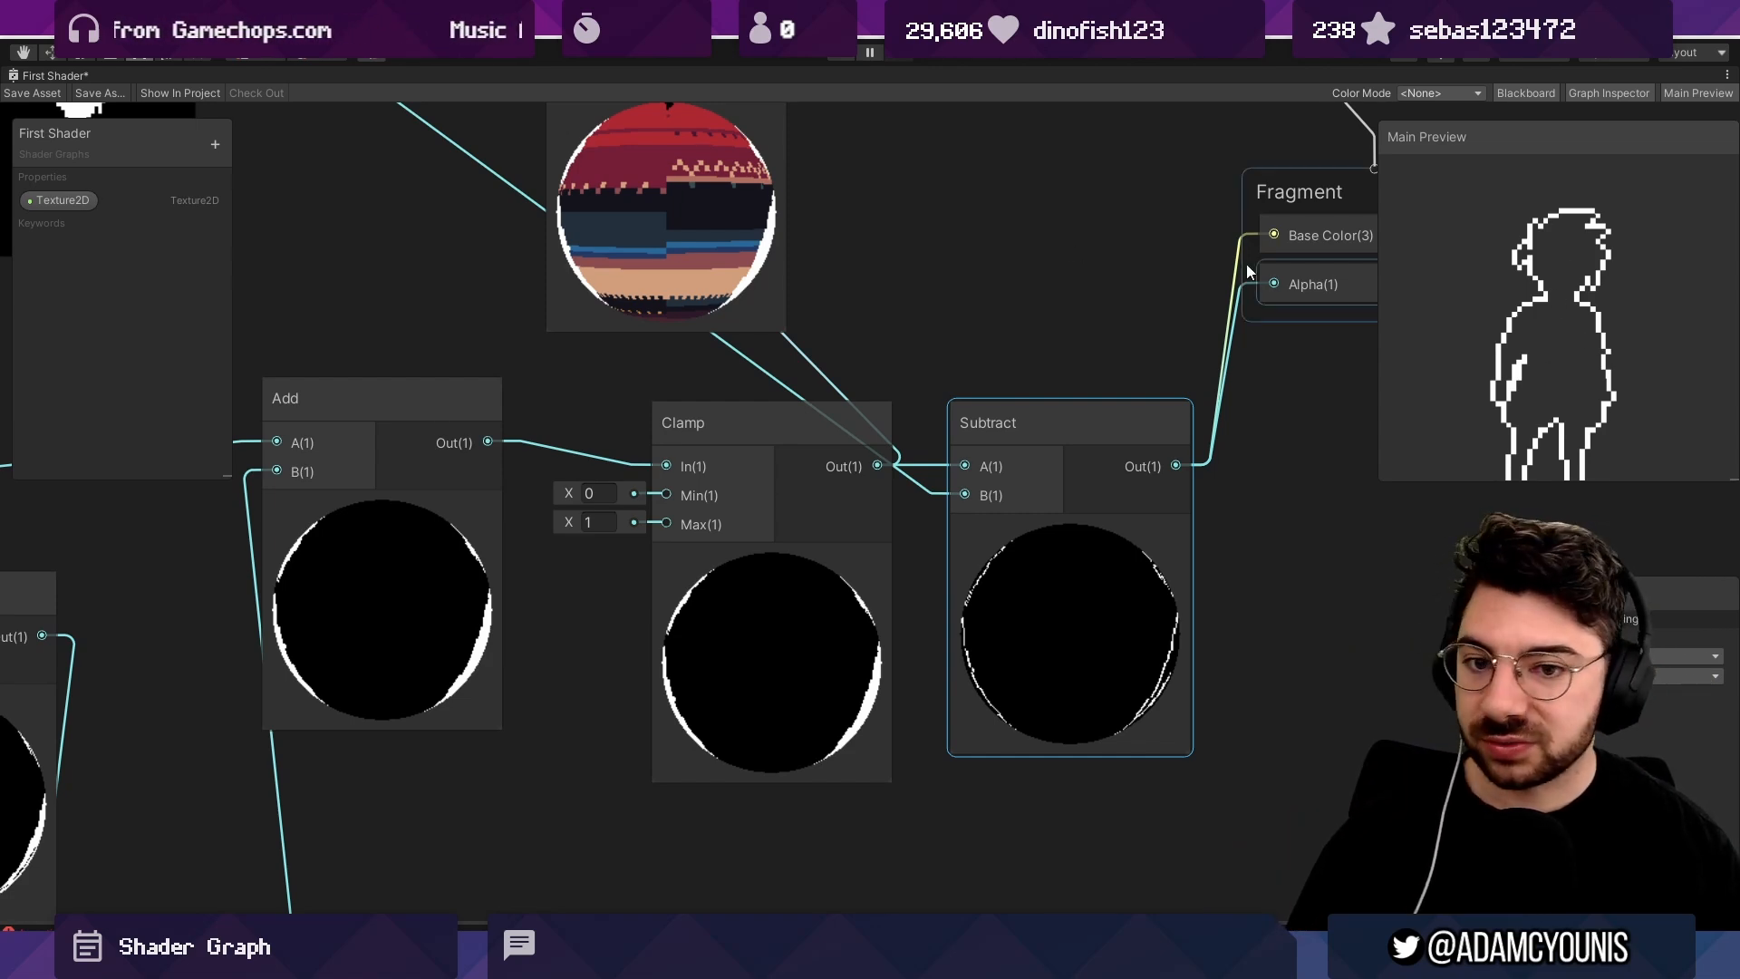
{"action": "middle_click_drag", "start_coordinate": [799, 226], "coordinate": [1277, 374]}
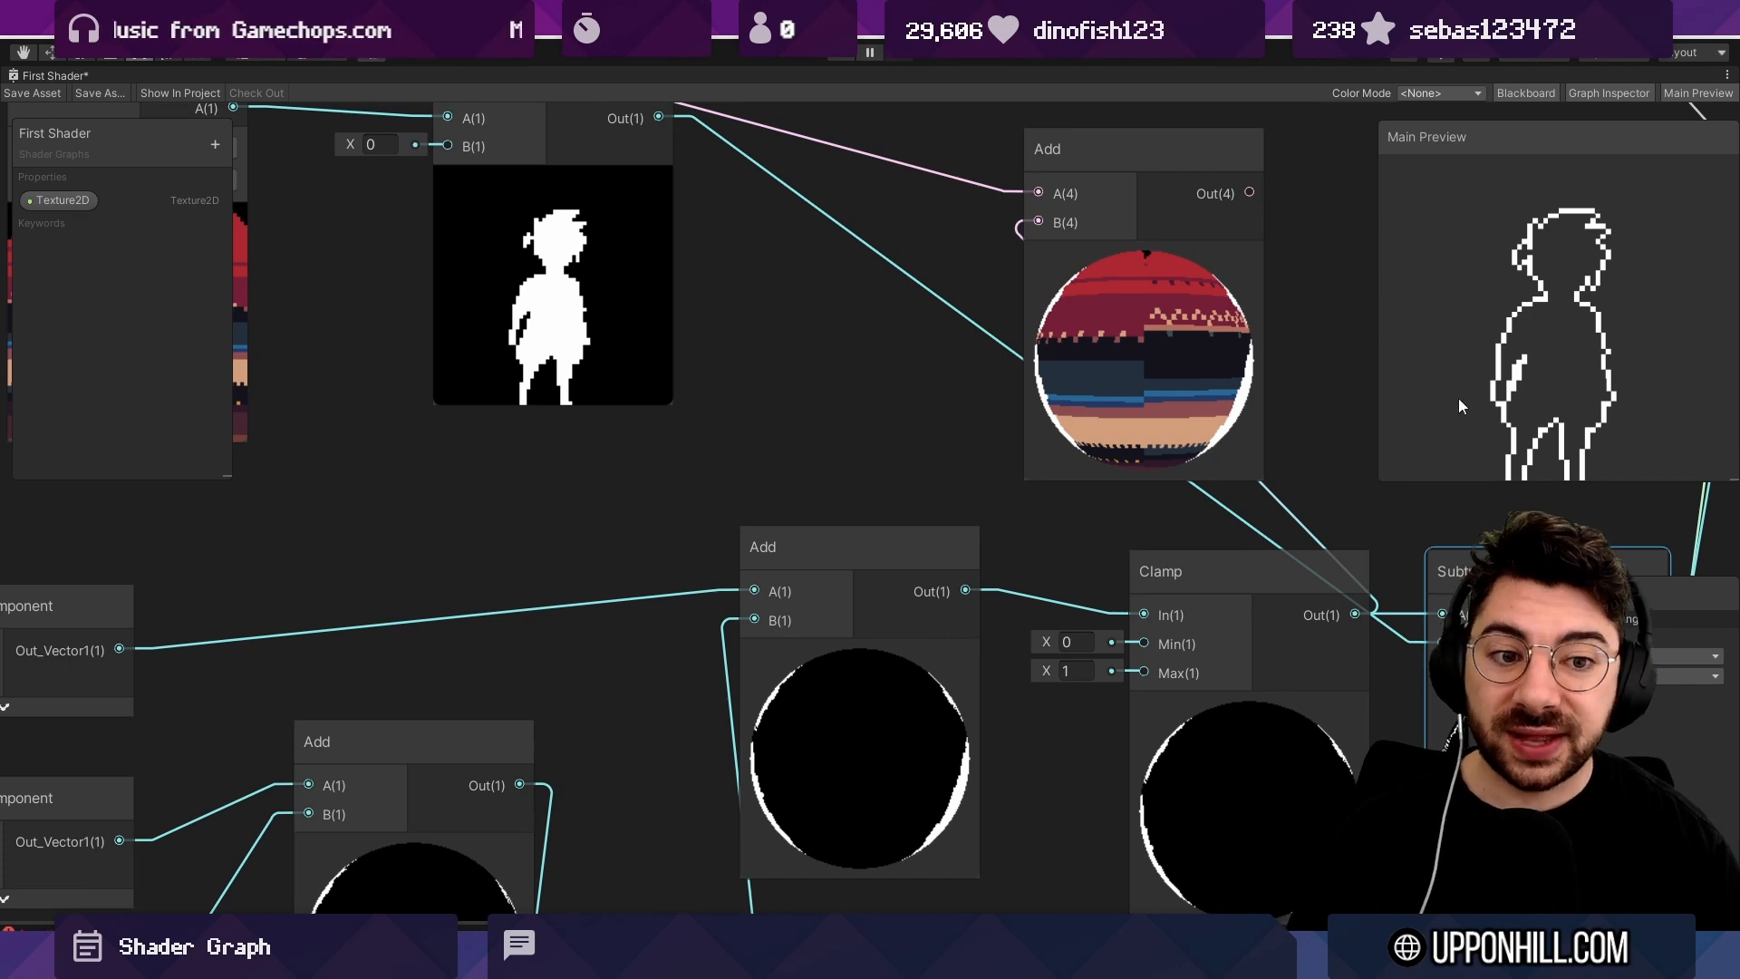
{"action": "scroll", "coordinate": [1288, 420], "scroll_direction": "down", "scroll_amount": 6}
{"action": "middle_click_drag", "start_coordinate": [1298, 435], "coordinate": [1017, 424]}
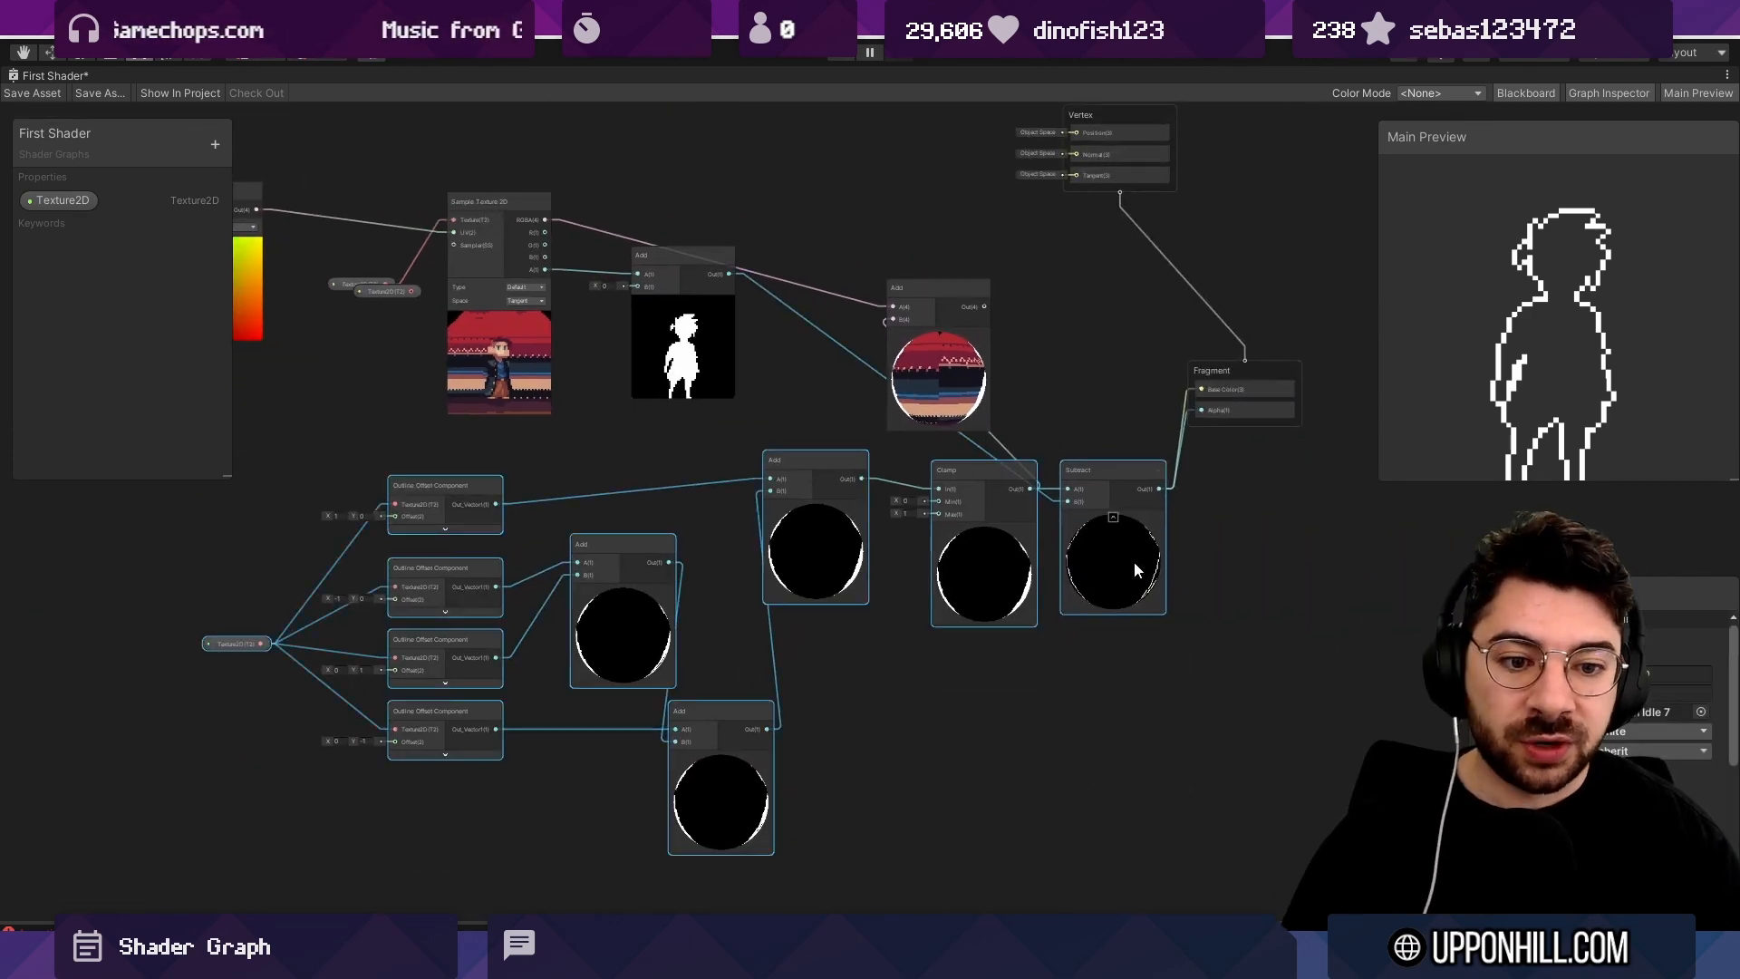
{"action": "left_click_drag", "start_coordinate": [1131, 562], "coordinate": [1025, 465]}
Create a new Add node from the Subtract node's output, between Subtract and Fragment.
{"action": "scroll", "coordinate": [884, 476], "scroll_direction": "up", "scroll_amount": 5}
{"action": "type", "text": "add"}
{"action": "key", "text": "Return"}
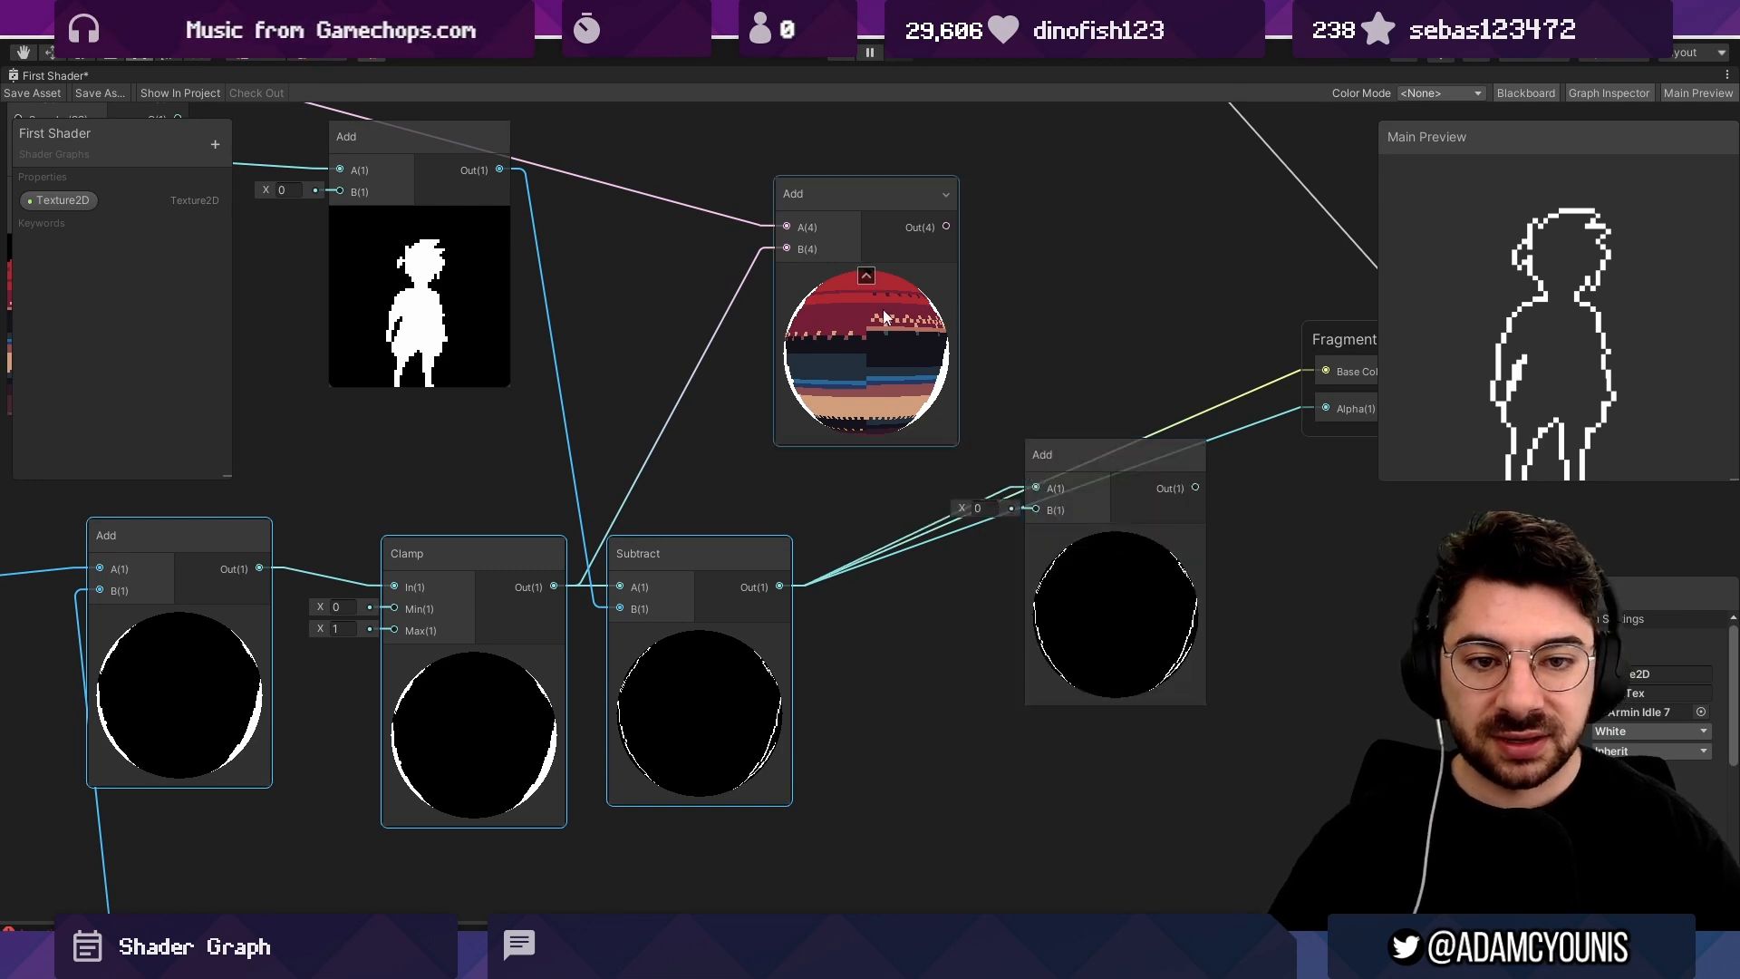
Delete the old texture-and-Clamp Add node and connect the Sample Texture 2D RGBA output to the new Add node's A input.
{"action": "scroll", "coordinate": [885, 314], "scroll_direction": "down", "scroll_amount": 6}
{"action": "scroll", "coordinate": [906, 353], "scroll_direction": "up", "scroll_amount": 1}
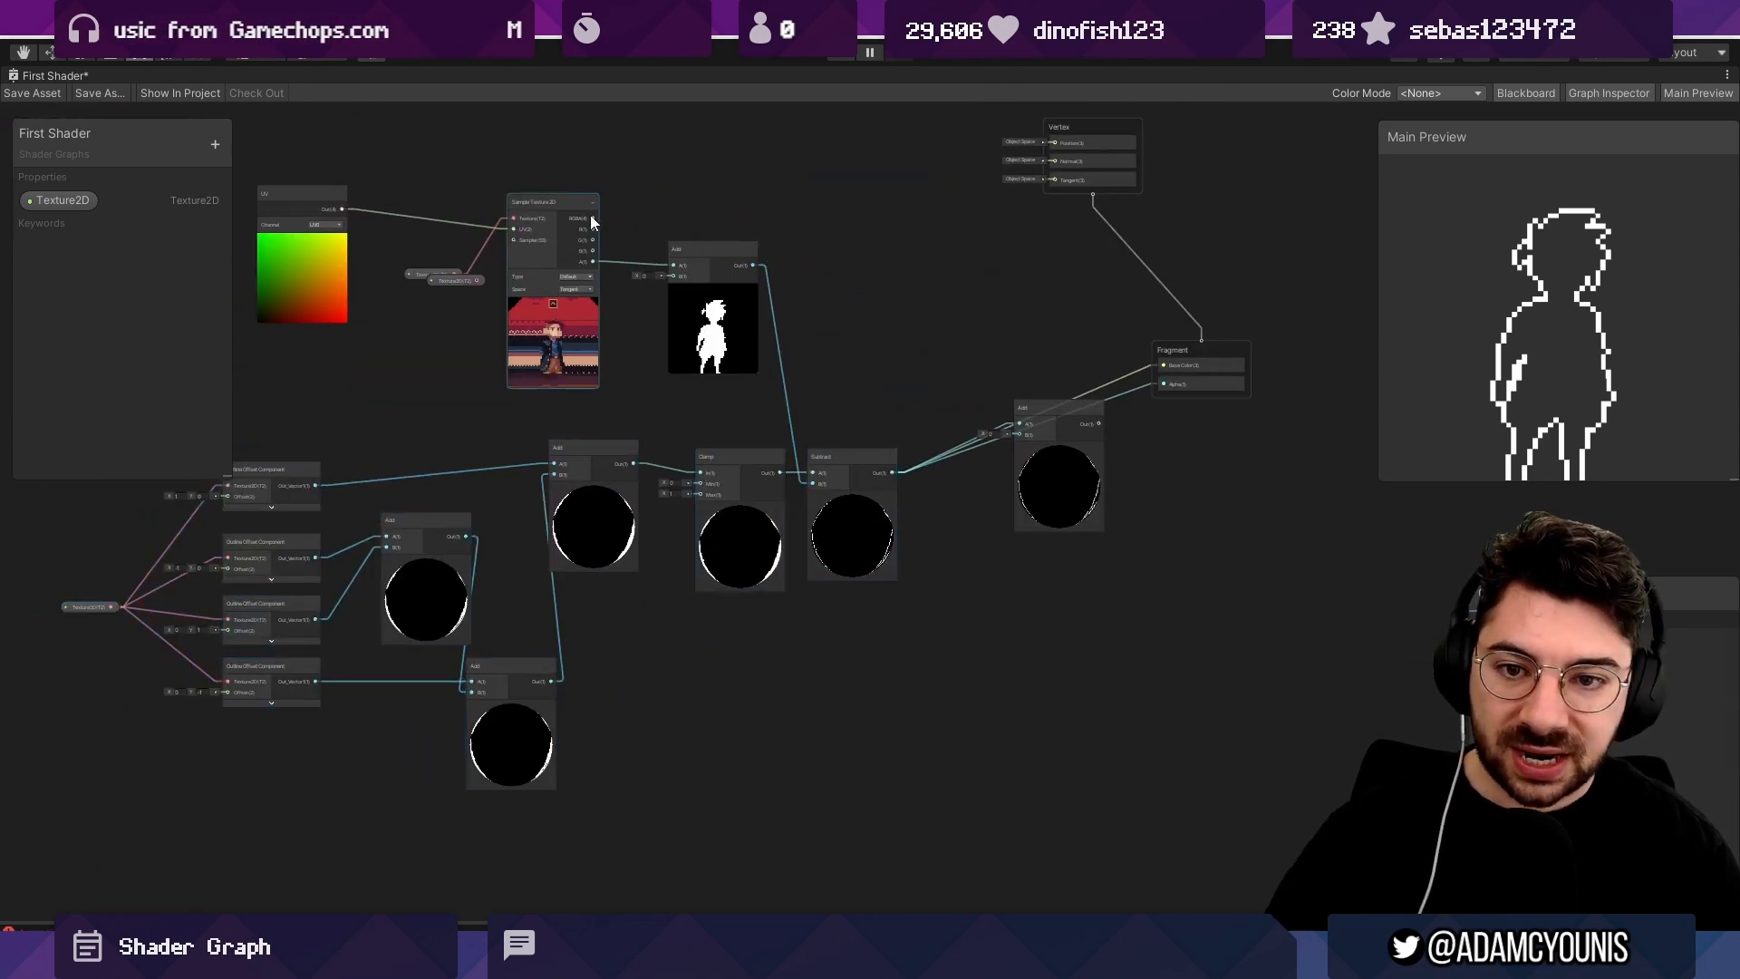
{"action": "left_click_drag", "start_coordinate": [591, 217], "coordinate": [768, 239]}
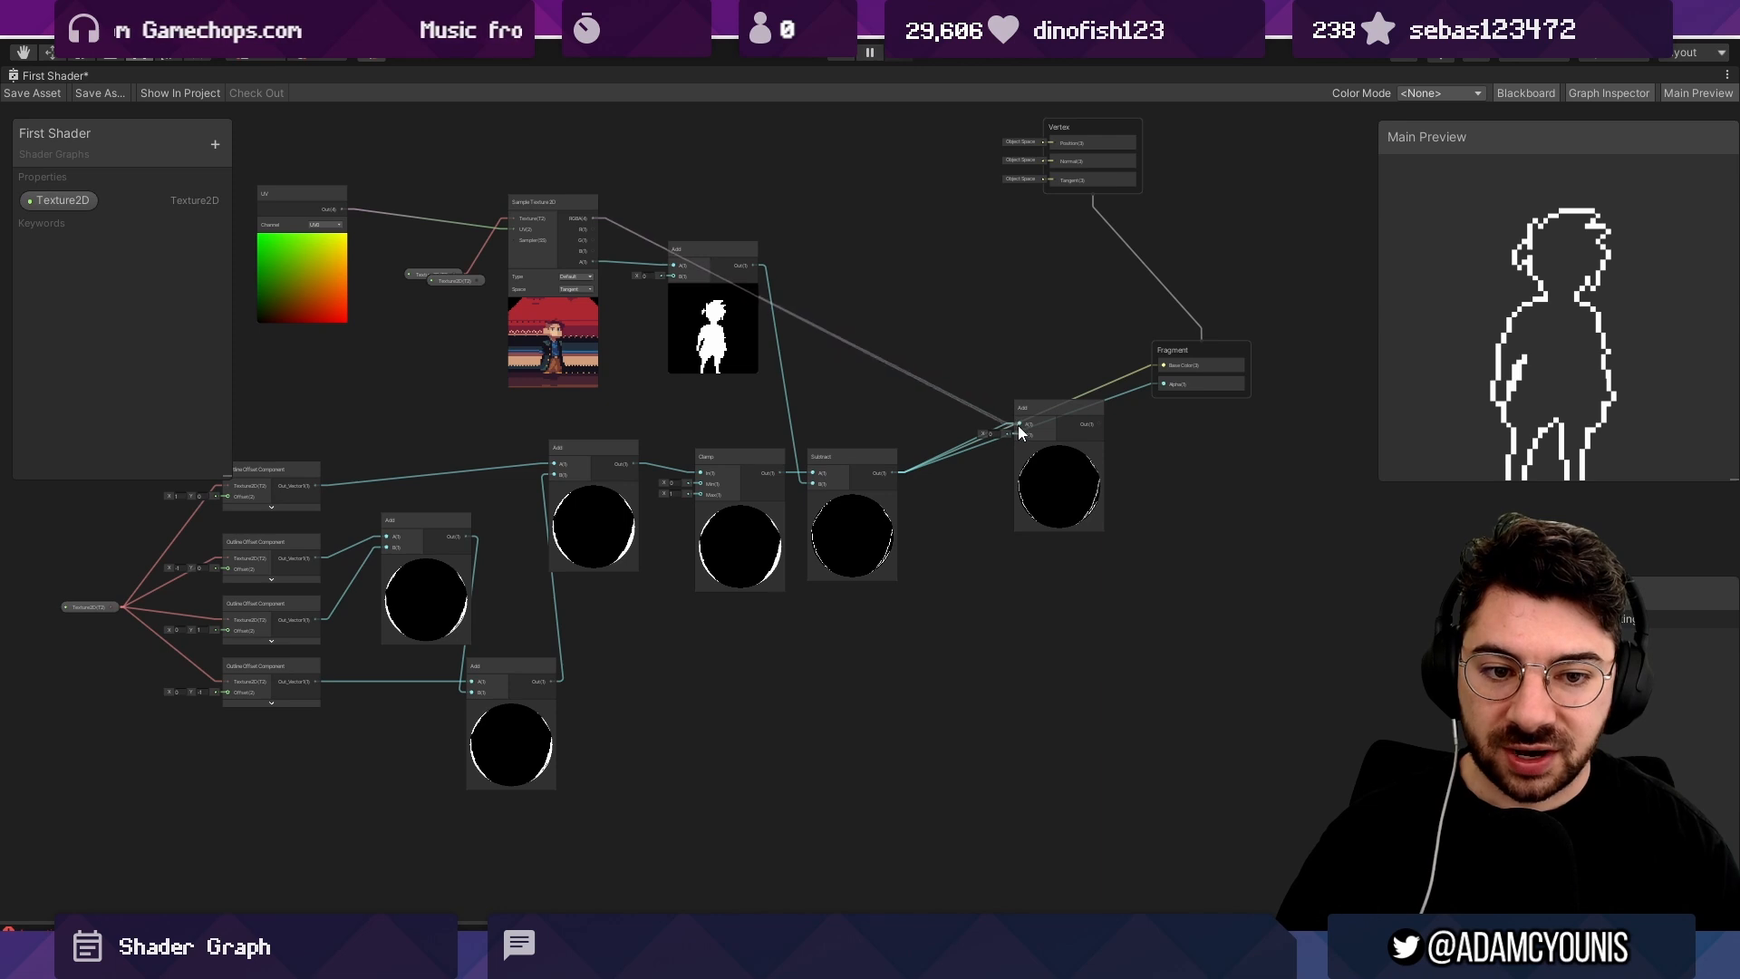
{"action": "left_click_drag", "start_coordinate": [1019, 426], "coordinate": [1020, 426]}
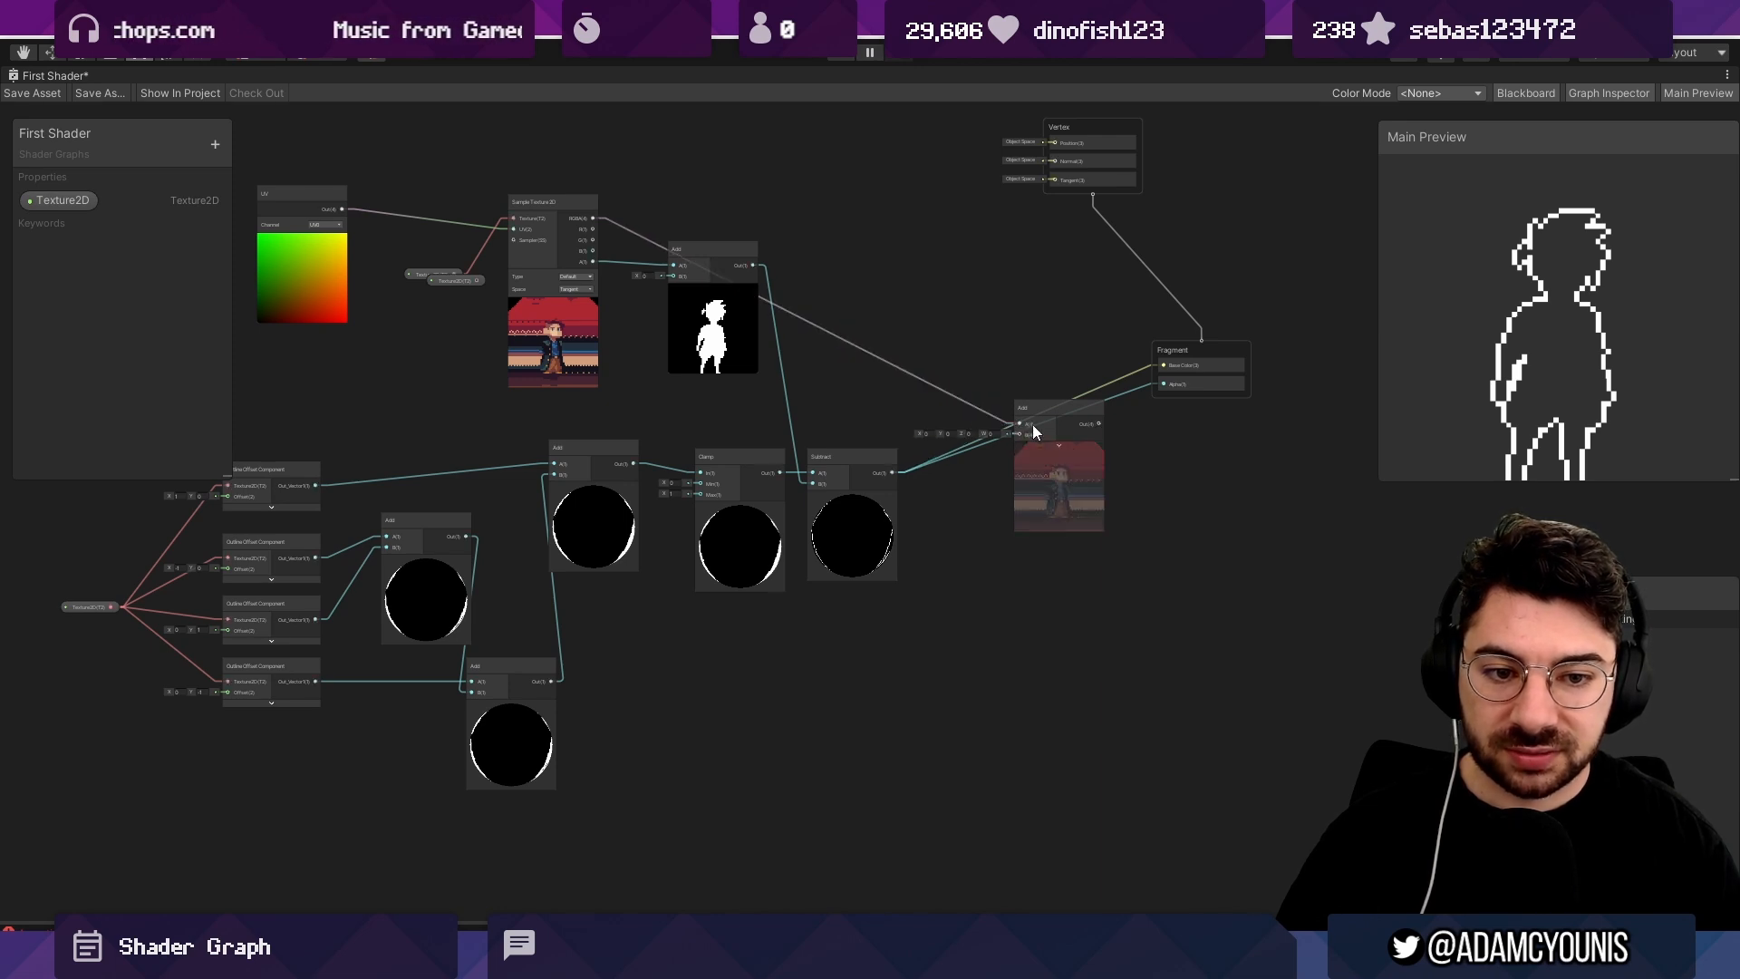
Connect the Subtract output to the new Add node's B input.
{"action": "scroll", "coordinate": [1037, 435], "scroll_direction": "up", "scroll_amount": 3}
{"action": "left_click_drag", "start_coordinate": [948, 448], "coordinate": [990, 434]}
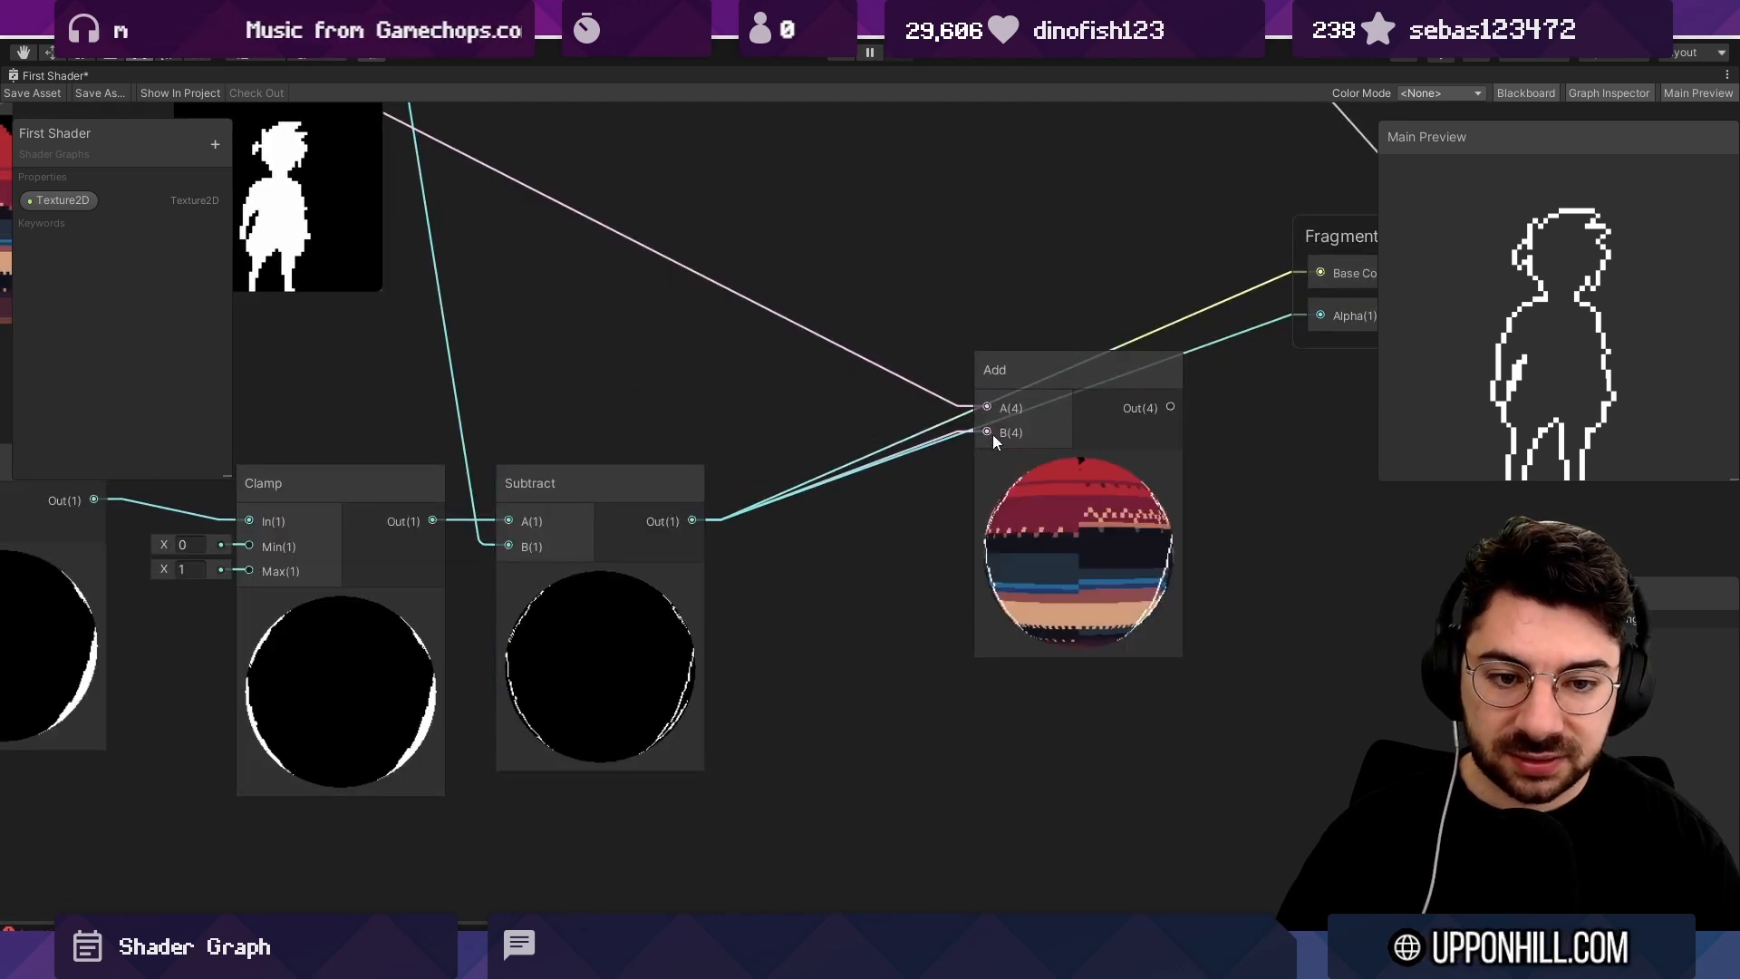
{"action": "middle_click_drag", "start_coordinate": [1105, 466], "coordinate": [1013, 542]}
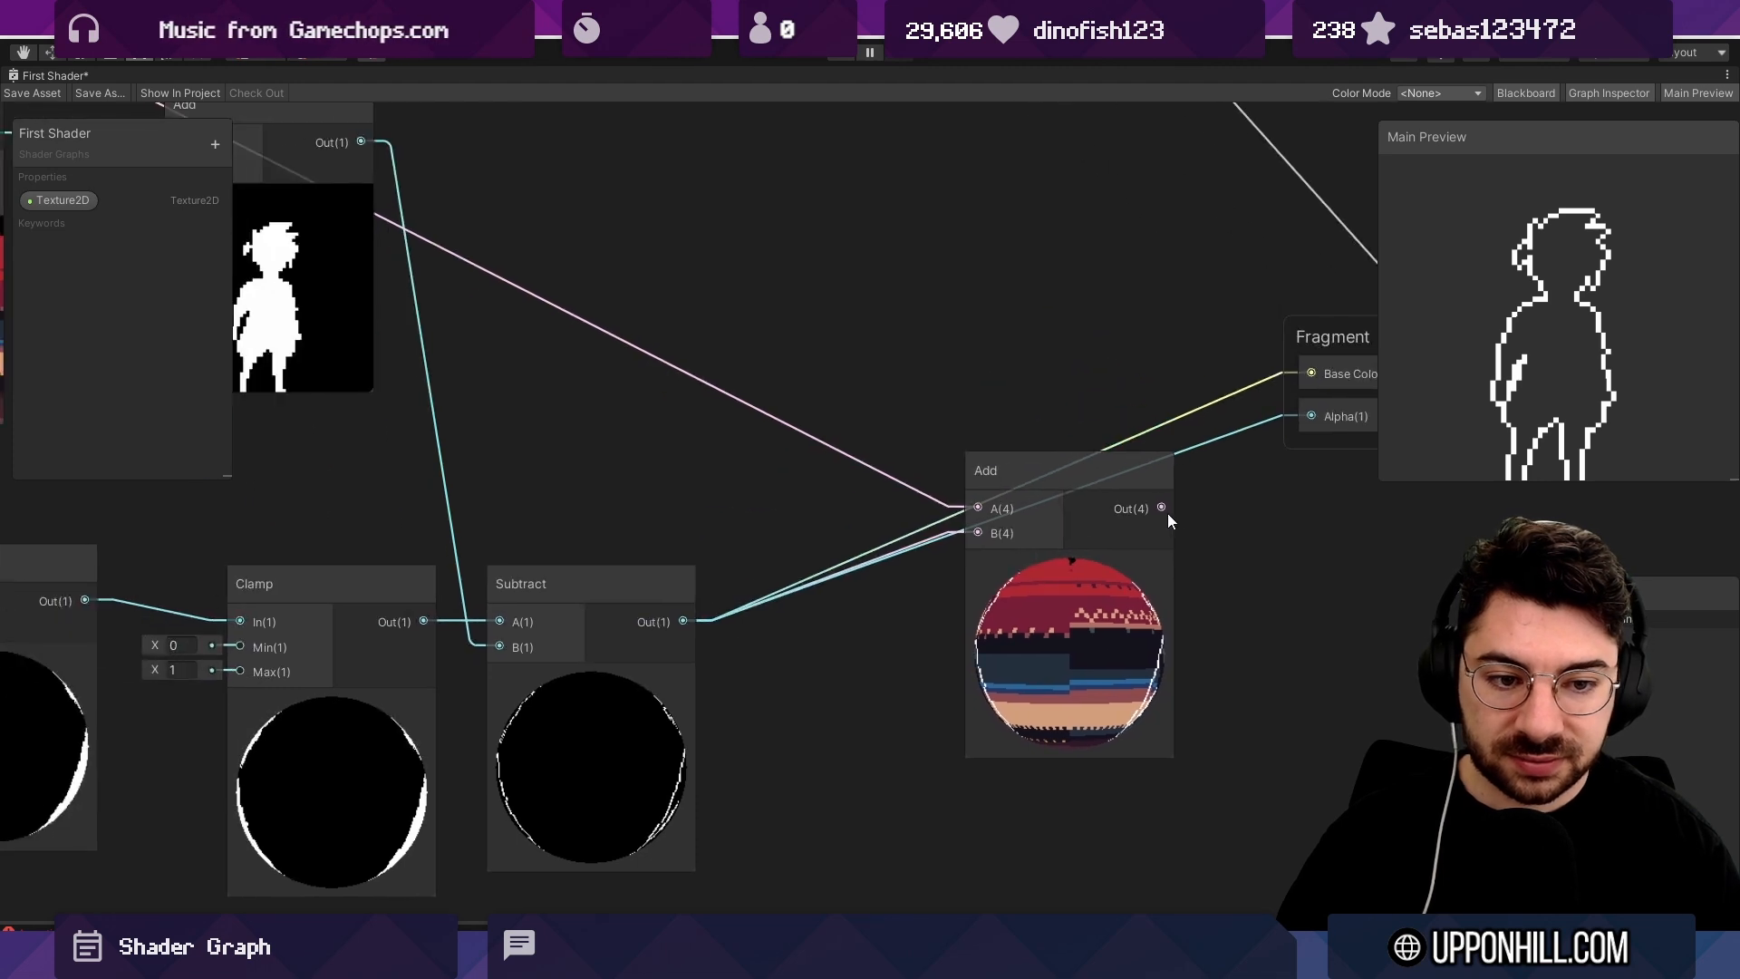
Connect the new Add node's output to Fragment's Base Color and the Clamp output to Fragment's Alpha.
{"action": "scroll", "coordinate": [734, 475], "scroll_direction": "down", "scroll_amount": 3}
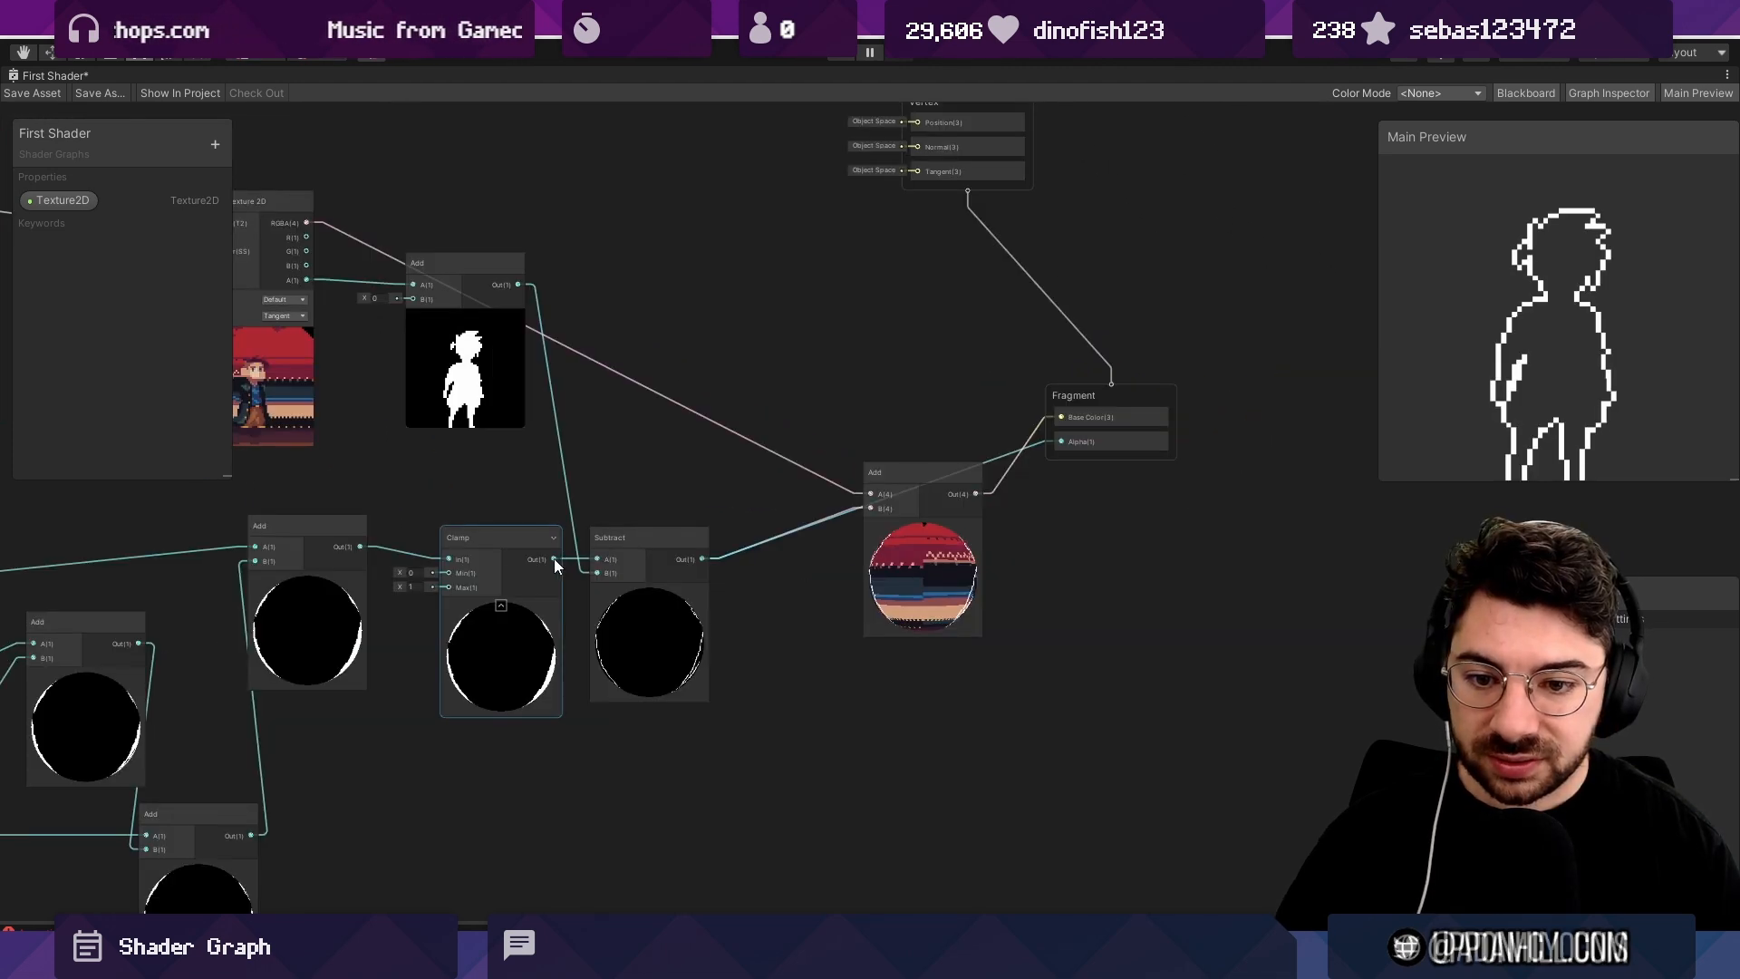
{"action": "left_click_drag", "start_coordinate": [584, 551], "coordinate": [1061, 441]}
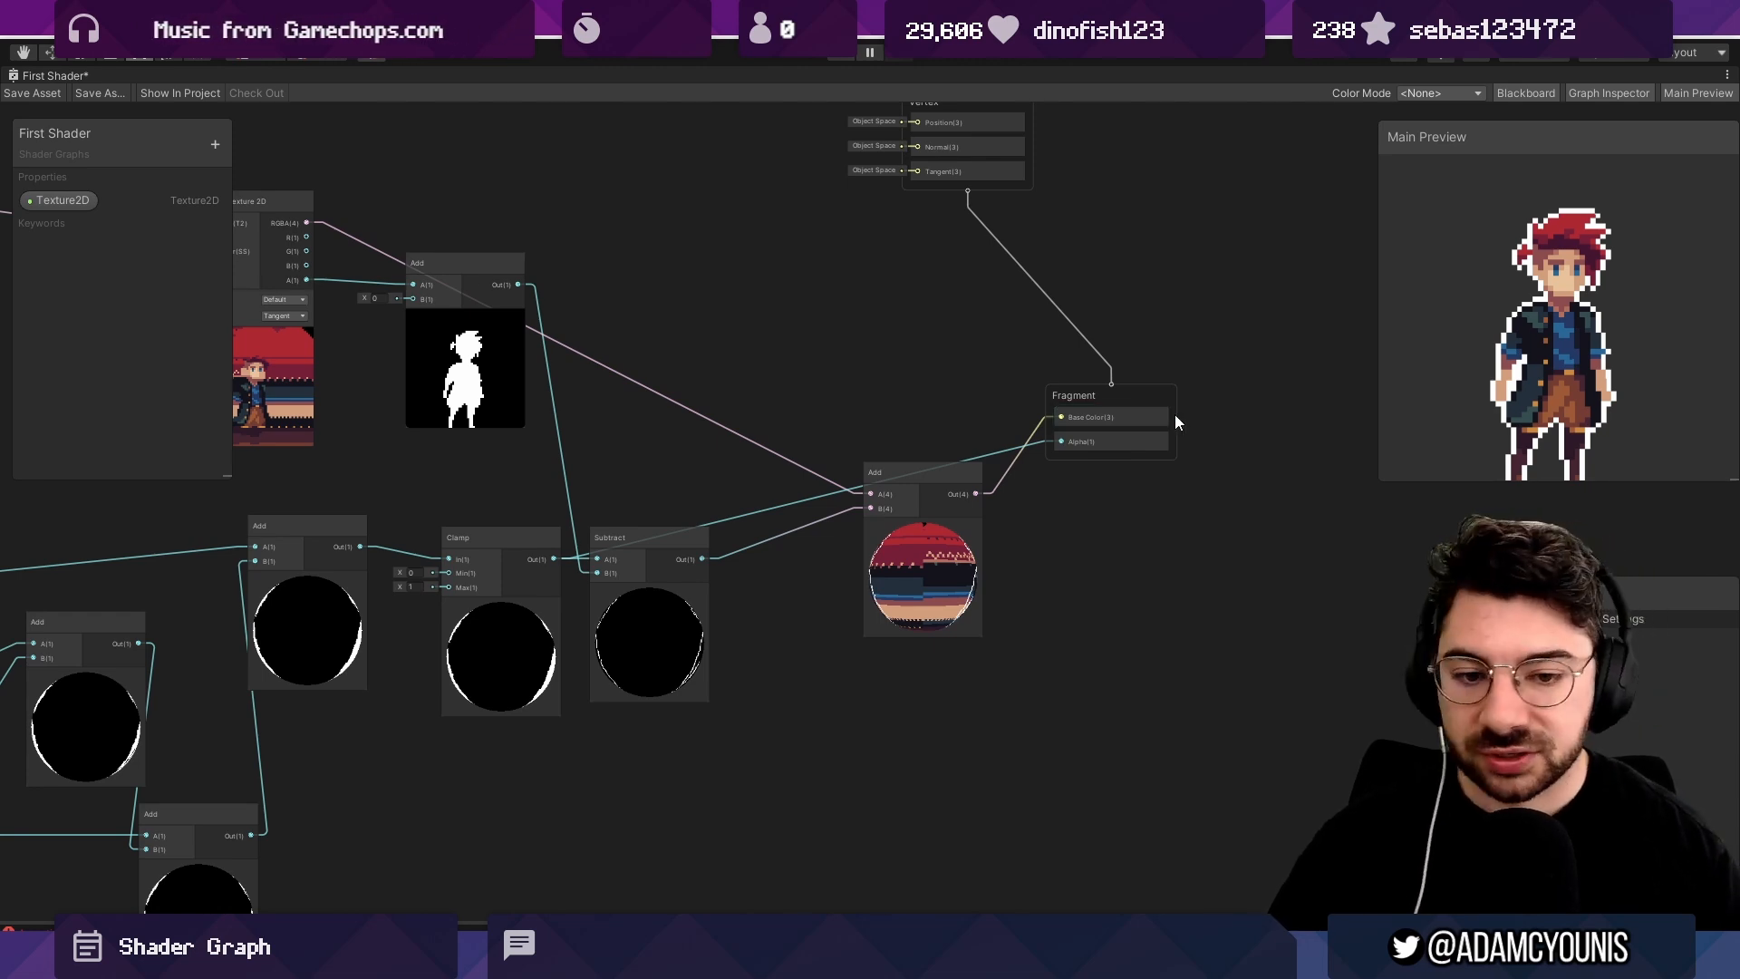
Space the Clamp and Subtract nodes further apart so the Clamp connection to Alpha is easy to follow.
{"action": "scroll", "coordinate": [453, 643], "scroll_direction": "up", "scroll_amount": 3}
{"action": "left_click_drag", "start_coordinate": [541, 540], "coordinate": [501, 475]}
{"action": "left_click_drag", "start_coordinate": [816, 651], "coordinate": [957, 518]}
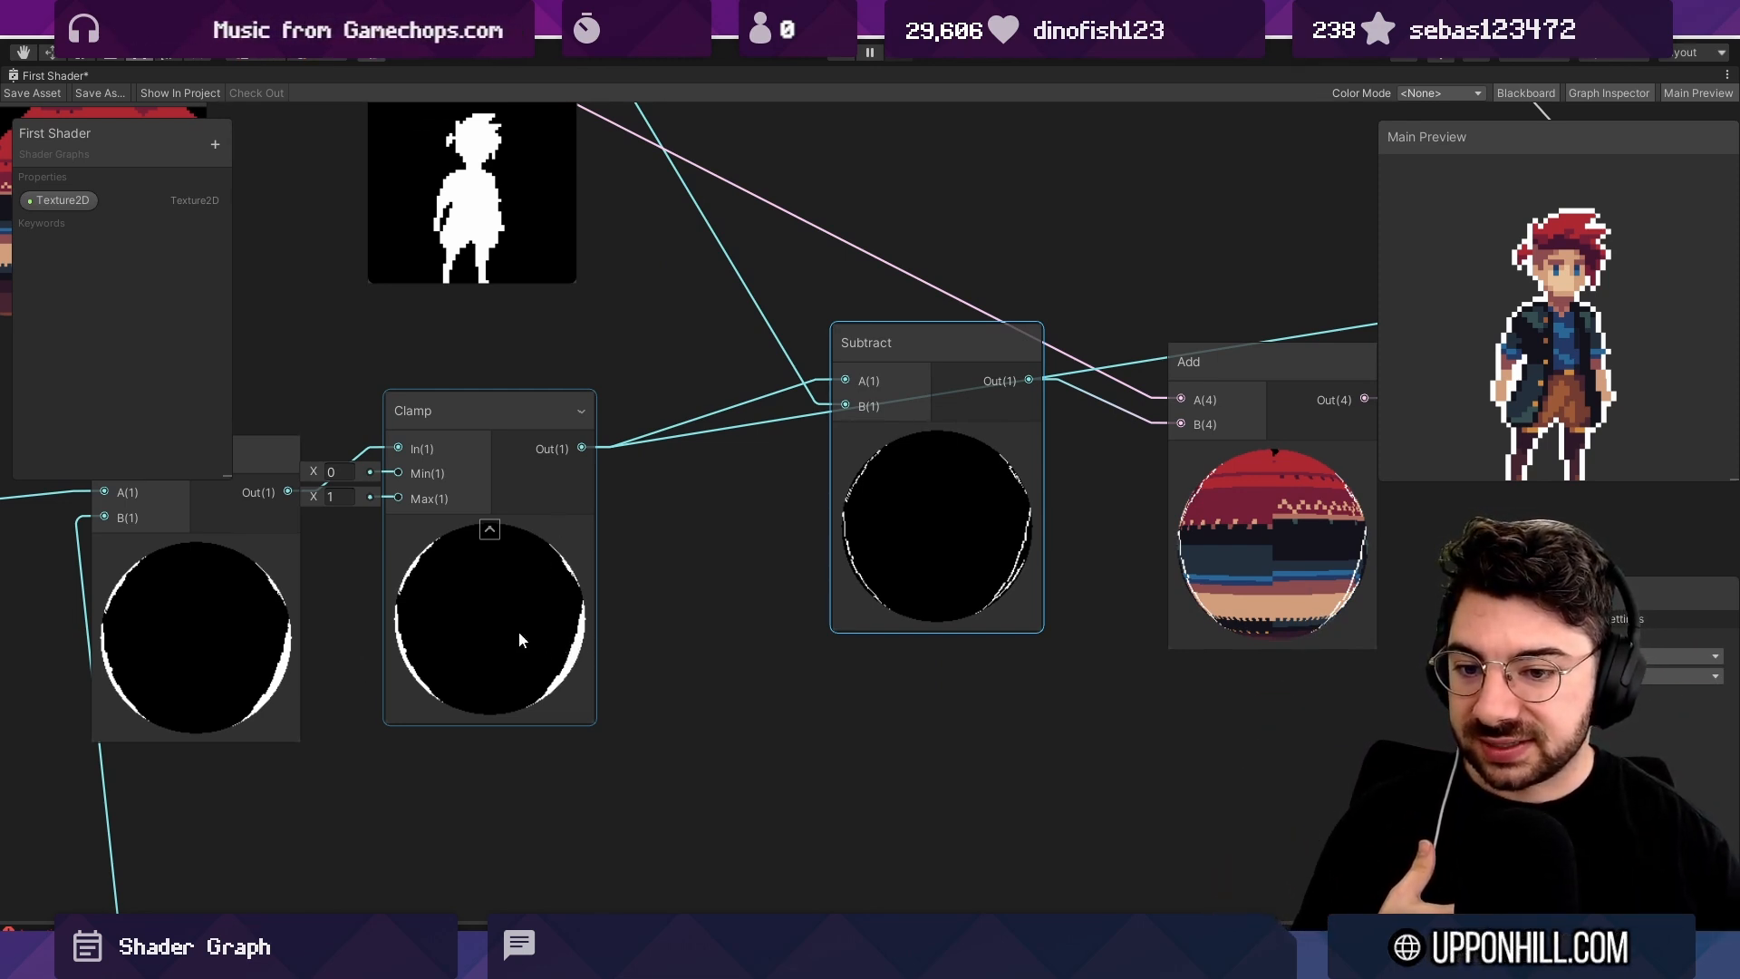
{"action": "left_click", "coordinate": [487, 612]}
{"action": "scroll", "coordinate": [487, 612], "scroll_direction": "down", "scroll_amount": 3}
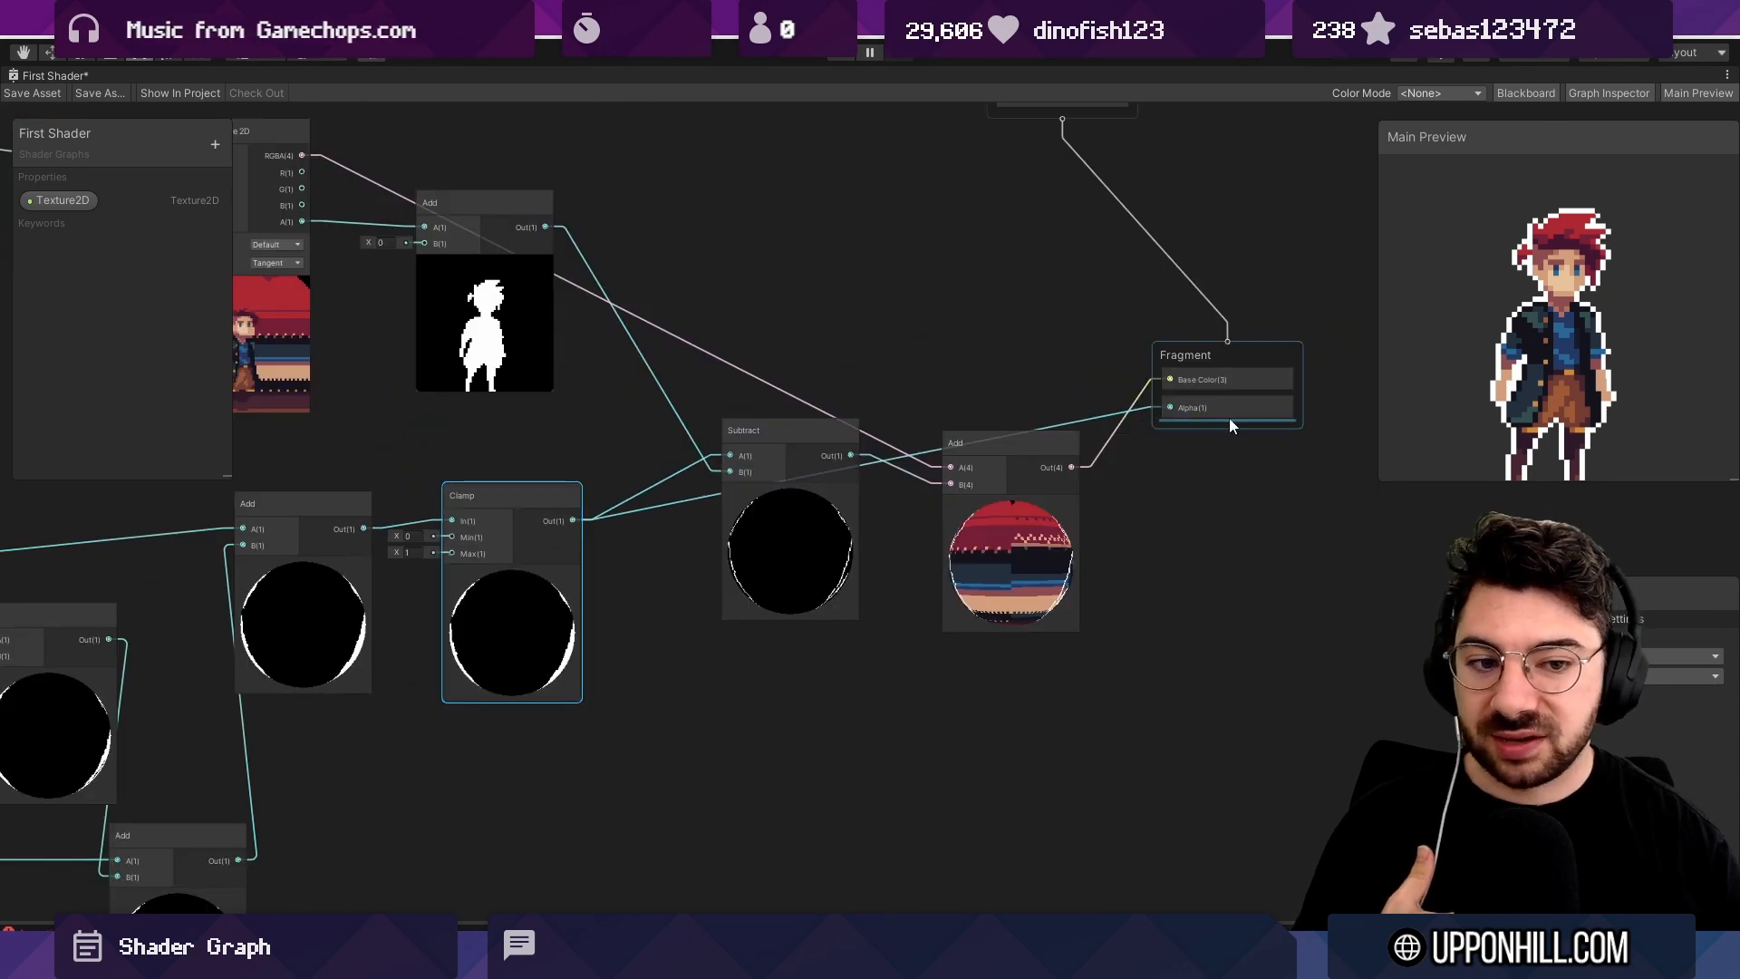
{"action": "scroll", "coordinate": [1228, 426], "scroll_direction": "up", "scroll_amount": 3}
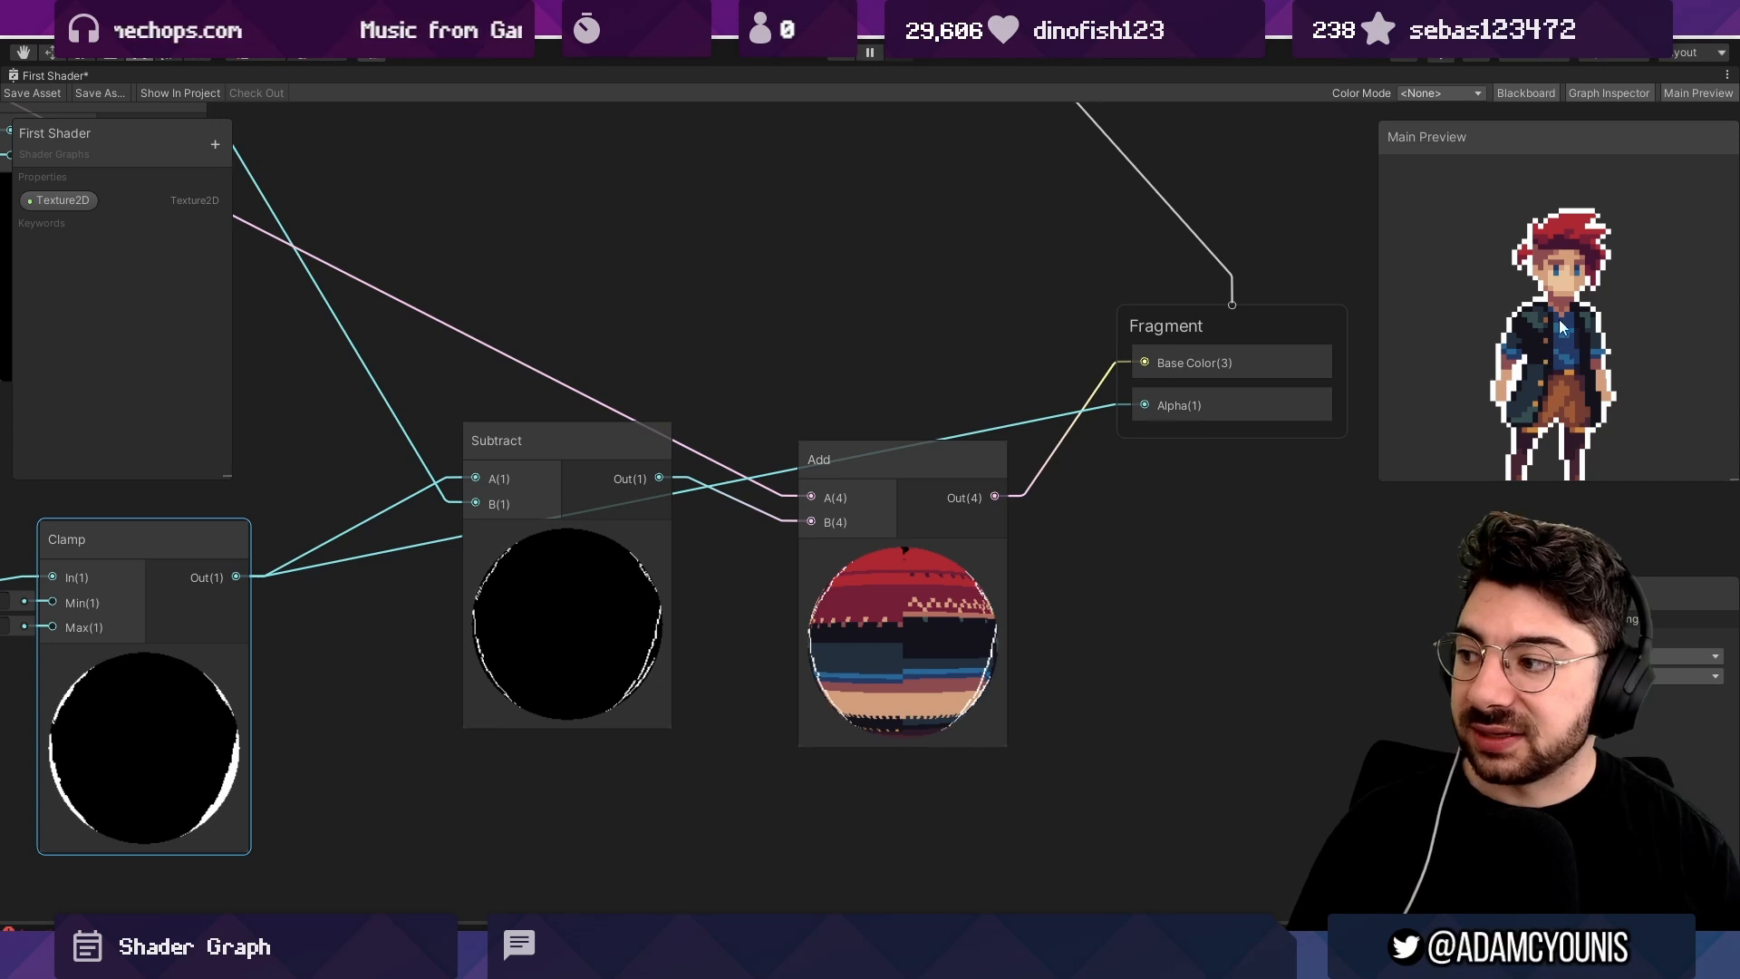
{"action": "middle_click_drag", "start_coordinate": [57, 589], "coordinate": [470, 568]}
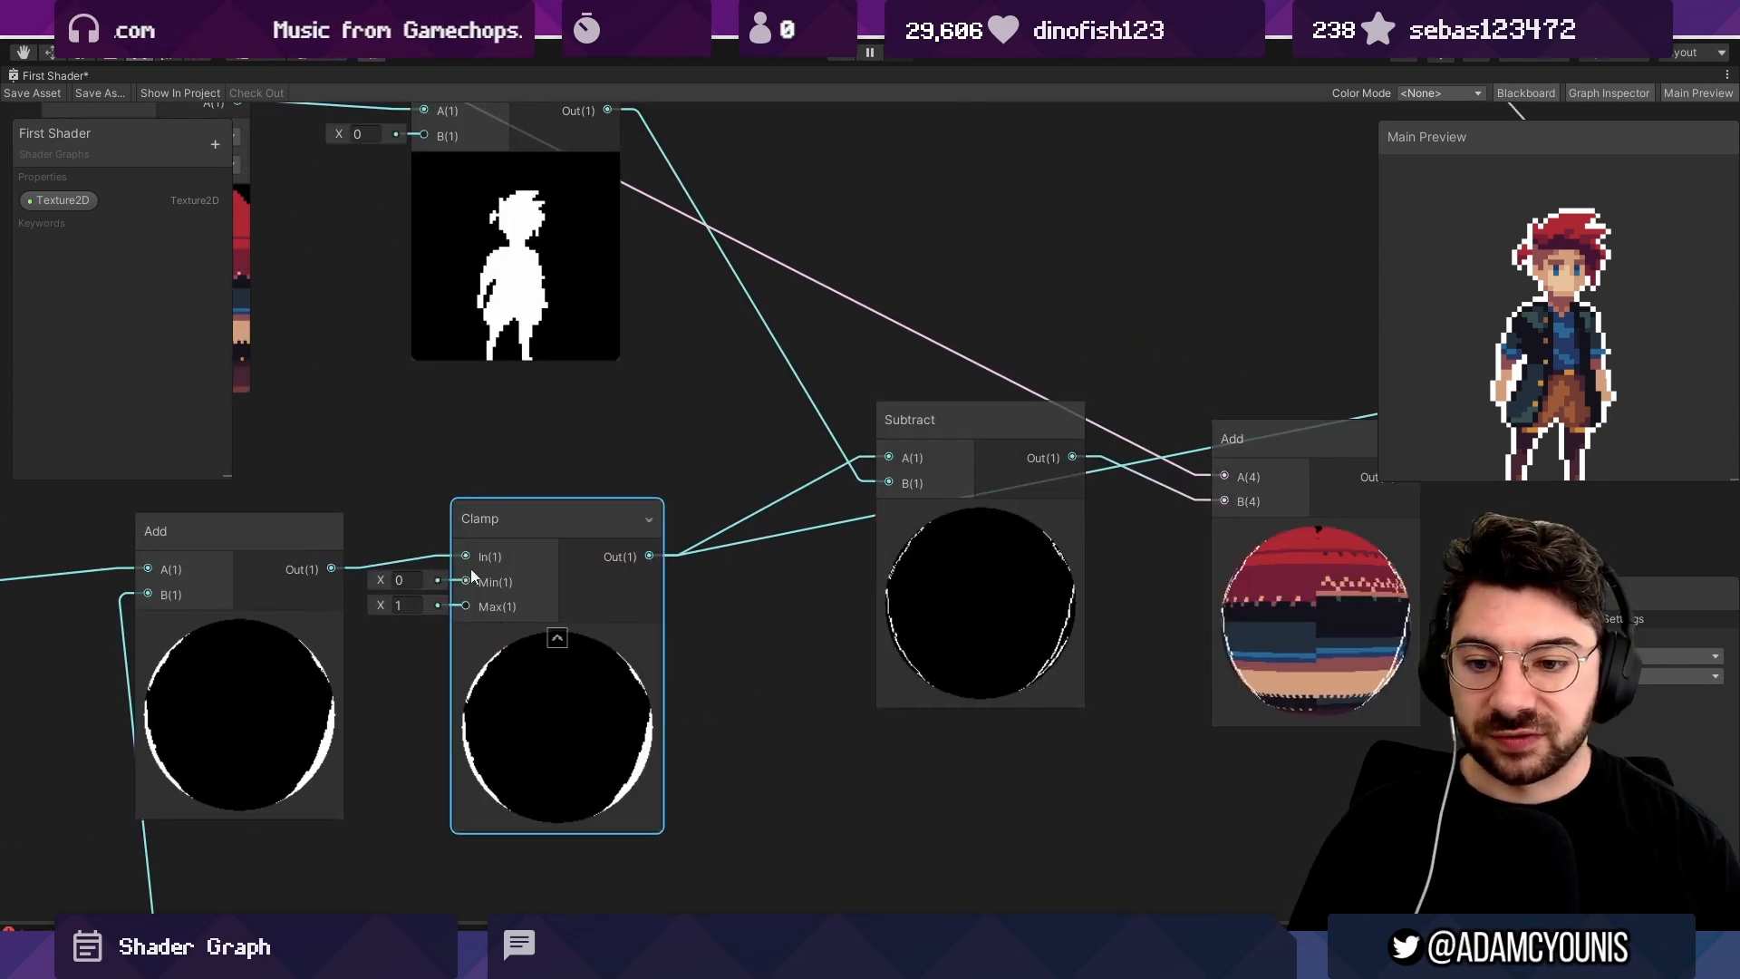
Move the Subtract node and the final Add node up into line with the silhouette Add node.
{"action": "scroll", "coordinate": [569, 621], "scroll_direction": "down", "scroll_amount": 2}
{"action": "middle_click_drag", "start_coordinate": [569, 622], "coordinate": [404, 636]}
{"action": "left_click_drag", "start_coordinate": [696, 643], "coordinate": [746, 466]}
{"action": "left_click_drag", "start_coordinate": [959, 617], "coordinate": [582, 346]}
{"action": "left_click_drag", "start_coordinate": [763, 459], "coordinate": [884, 360]}
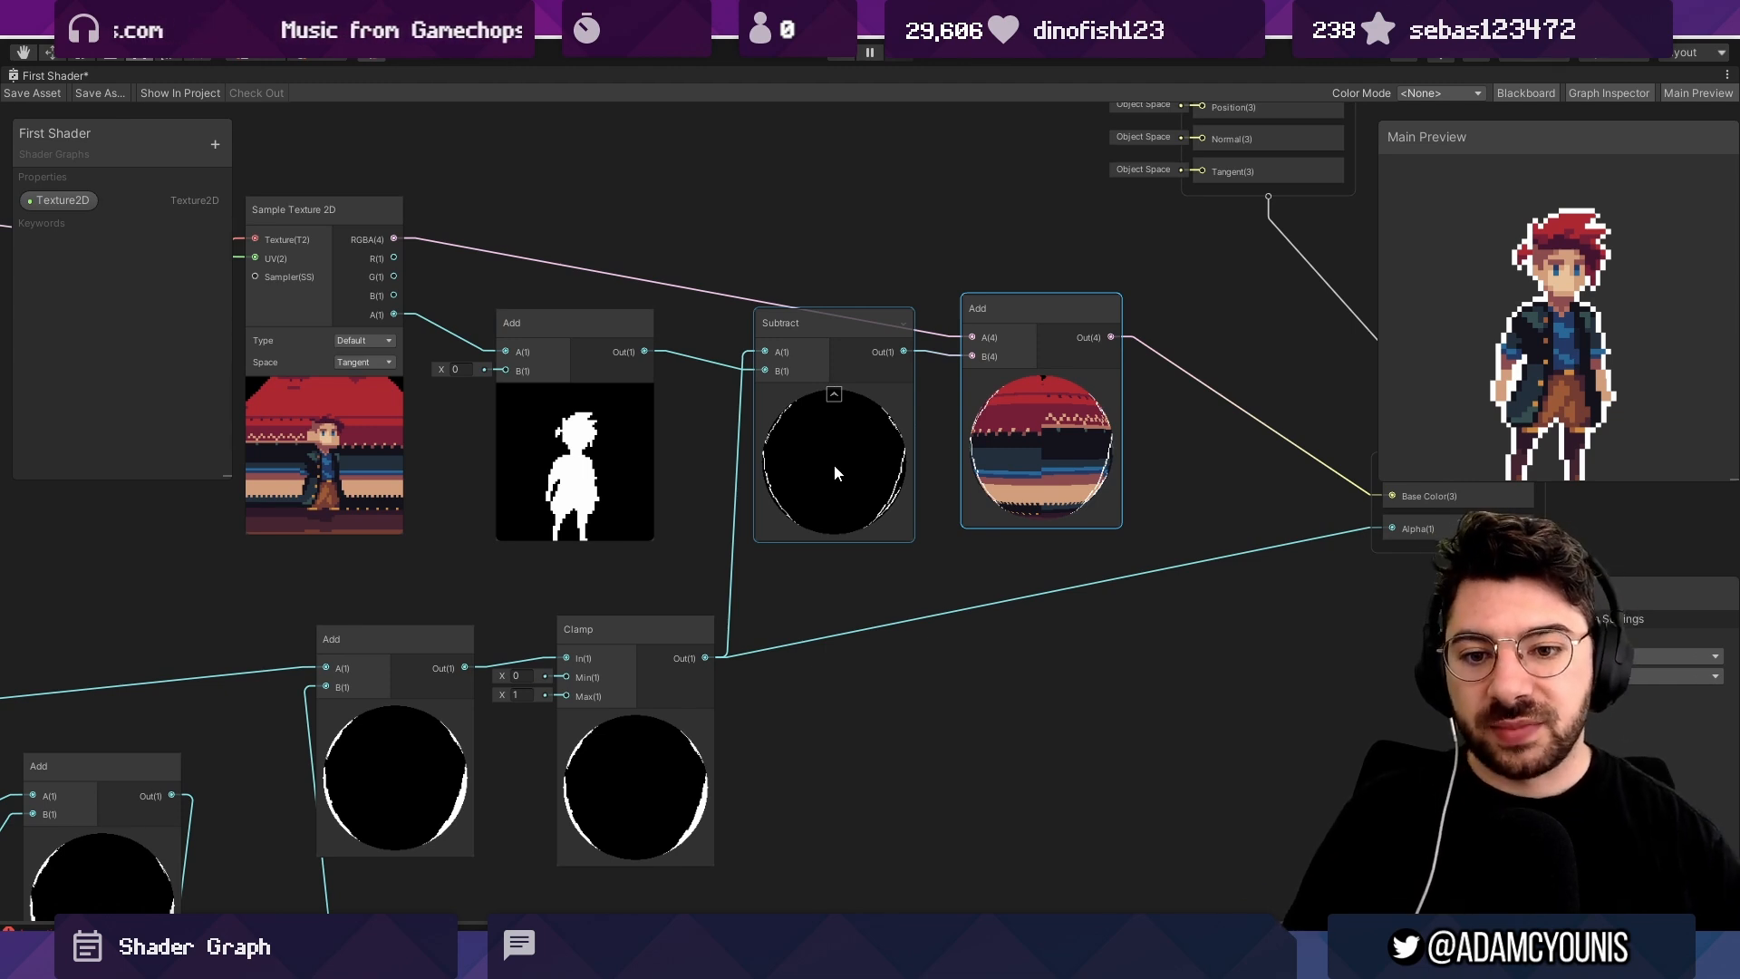
Line up the three summing Add nodes and the Clamp node in a row beside the Outline Offset Component nodes.
{"action": "scroll", "coordinate": [834, 471], "scroll_direction": "down", "scroll_amount": 5}
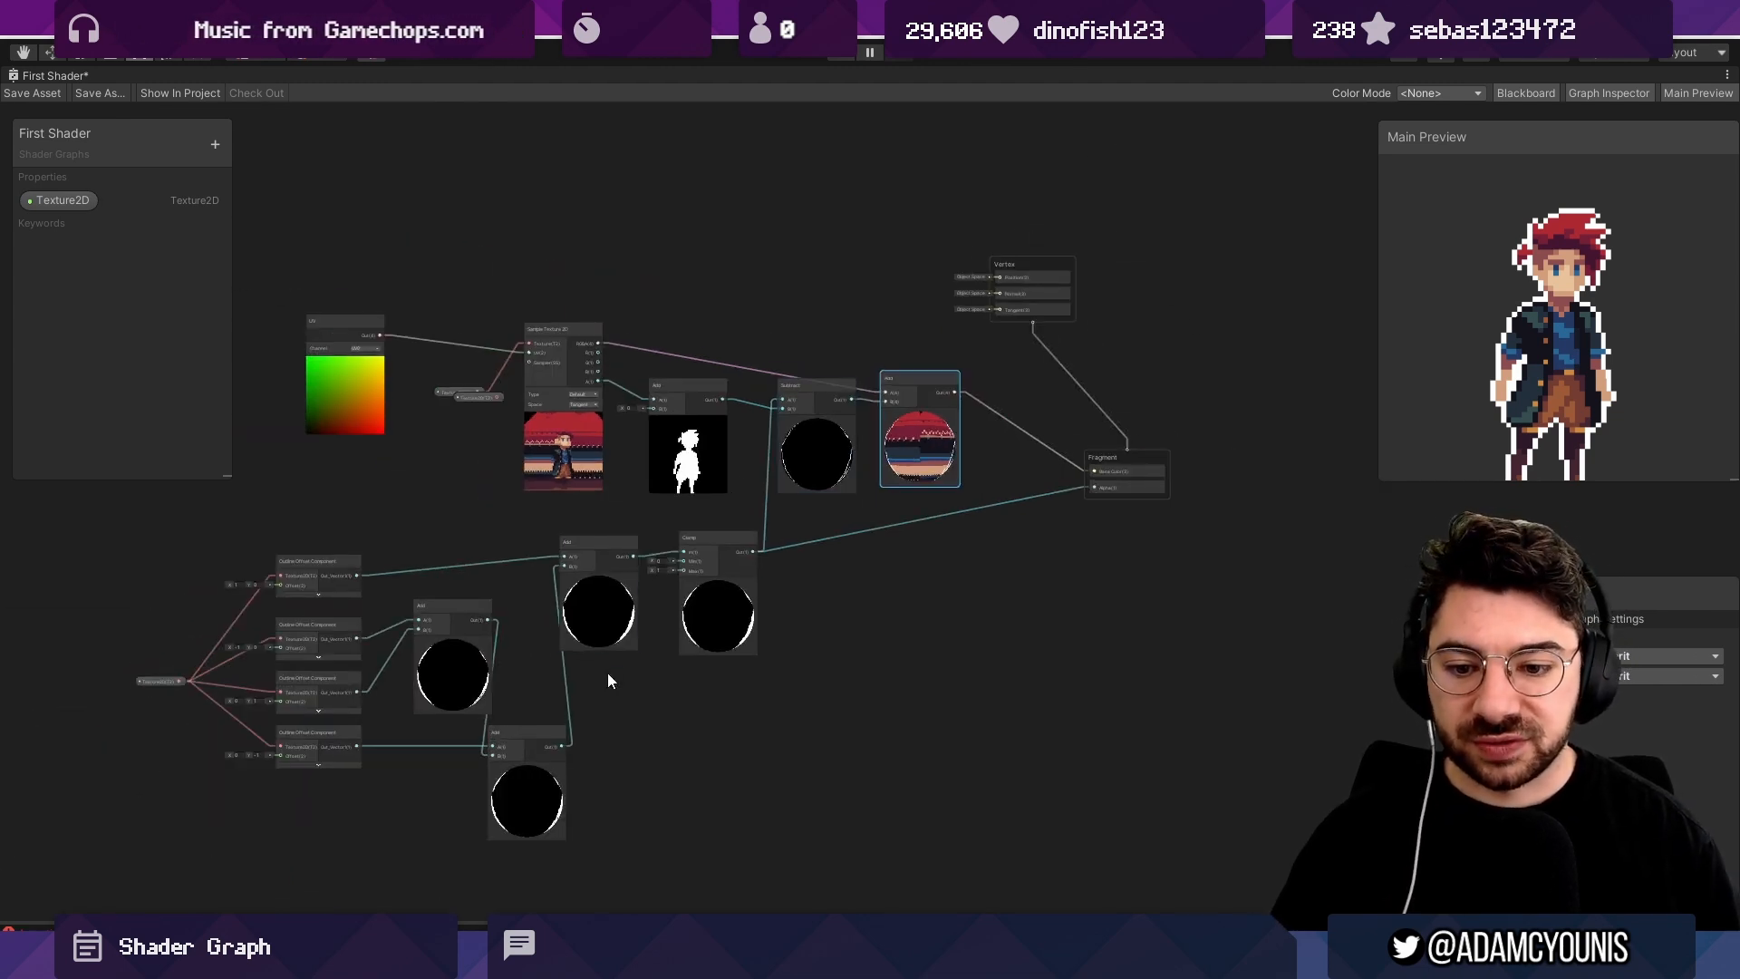
{"action": "middle_click_drag", "start_coordinate": [297, 591], "coordinate": [569, 571]}
{"action": "left_click_drag", "start_coordinate": [665, 816], "coordinate": [716, 811]}
{"action": "left_click_drag", "start_coordinate": [722, 687], "coordinate": [631, 683]}
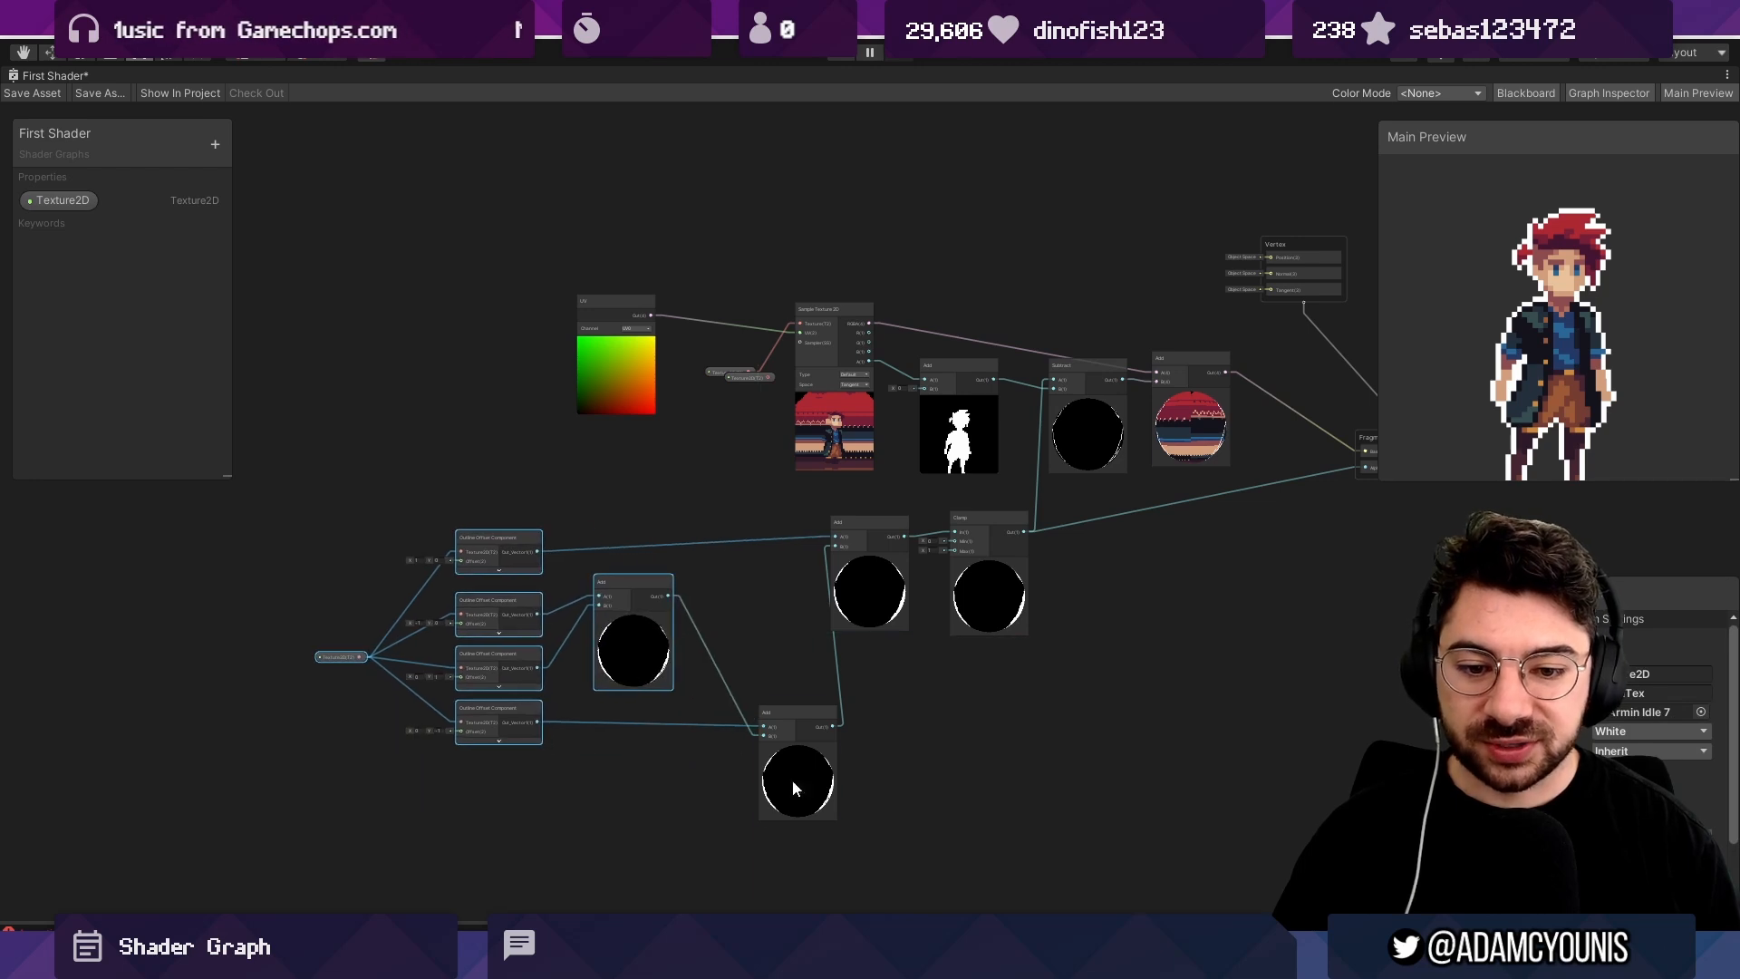
{"action": "left_click_drag", "start_coordinate": [792, 779], "coordinate": [732, 650]}
{"action": "left_click_drag", "start_coordinate": [869, 616], "coordinate": [846, 647]}
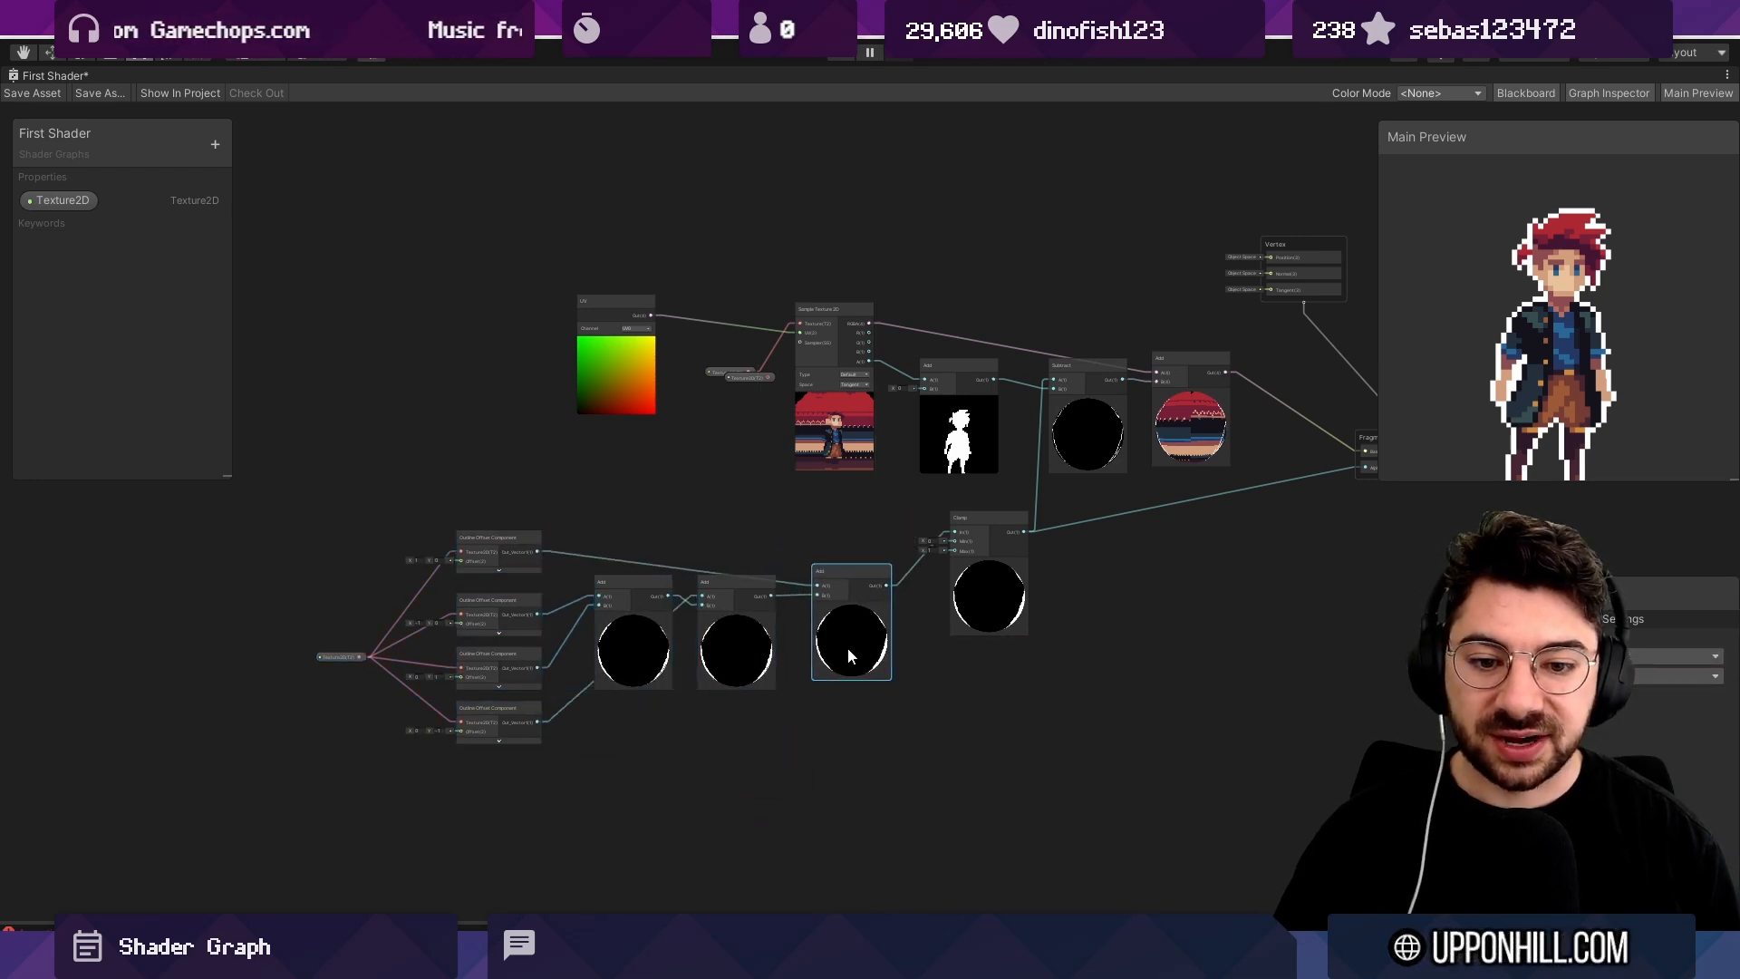
{"action": "left_click_drag", "start_coordinate": [981, 621], "coordinate": [971, 659]}
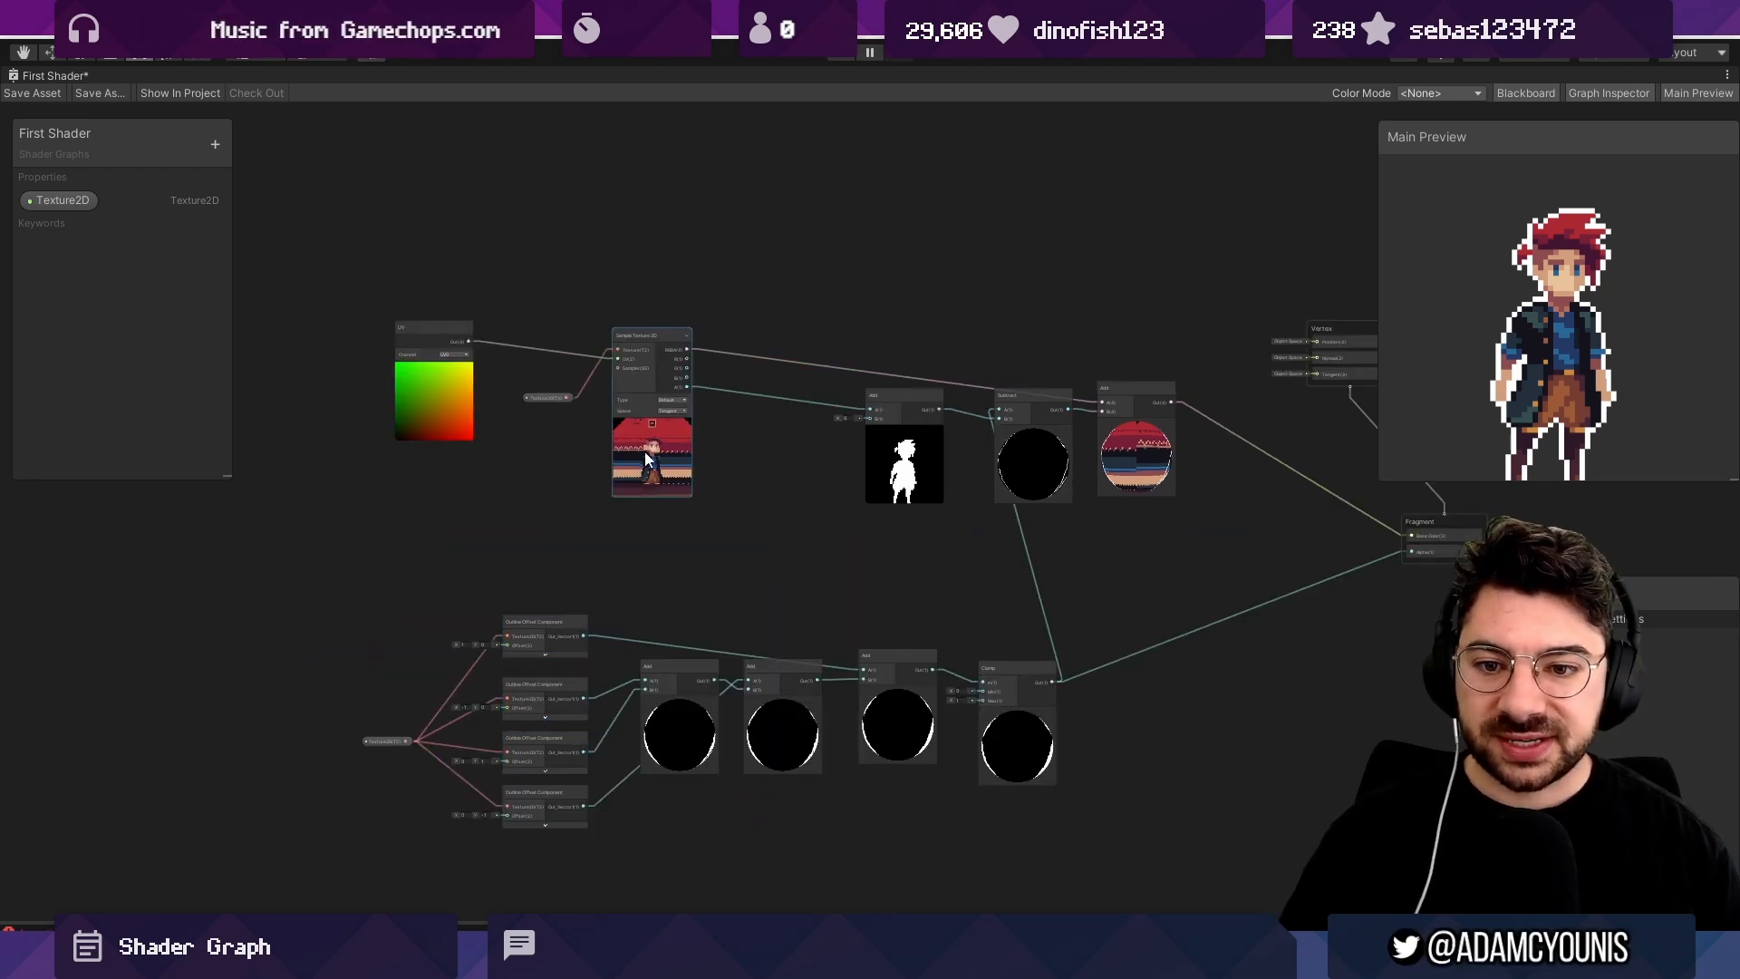
Group the texture sampling nodes as "Sample the original Sprite" and title the offset nodes' group "Offset the Silhouette in all four directions".
{"action": "left_click", "coordinate": [460, 345]}
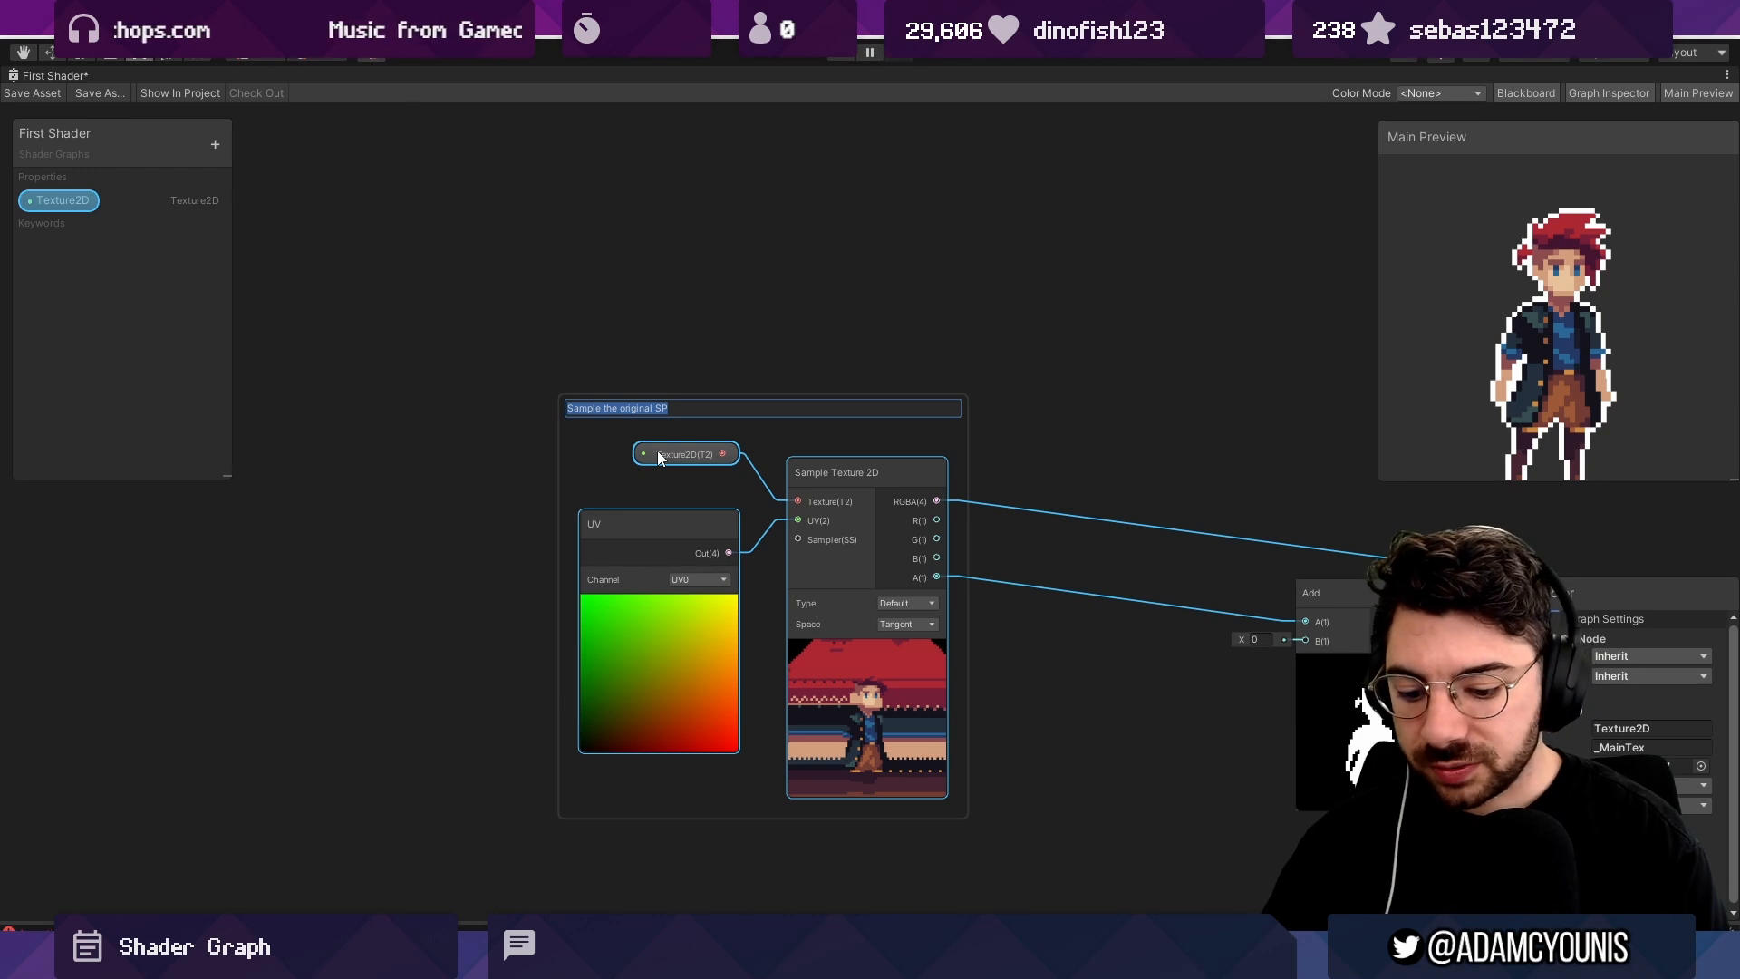
{"action": "type", "text": "Sample the original S"}
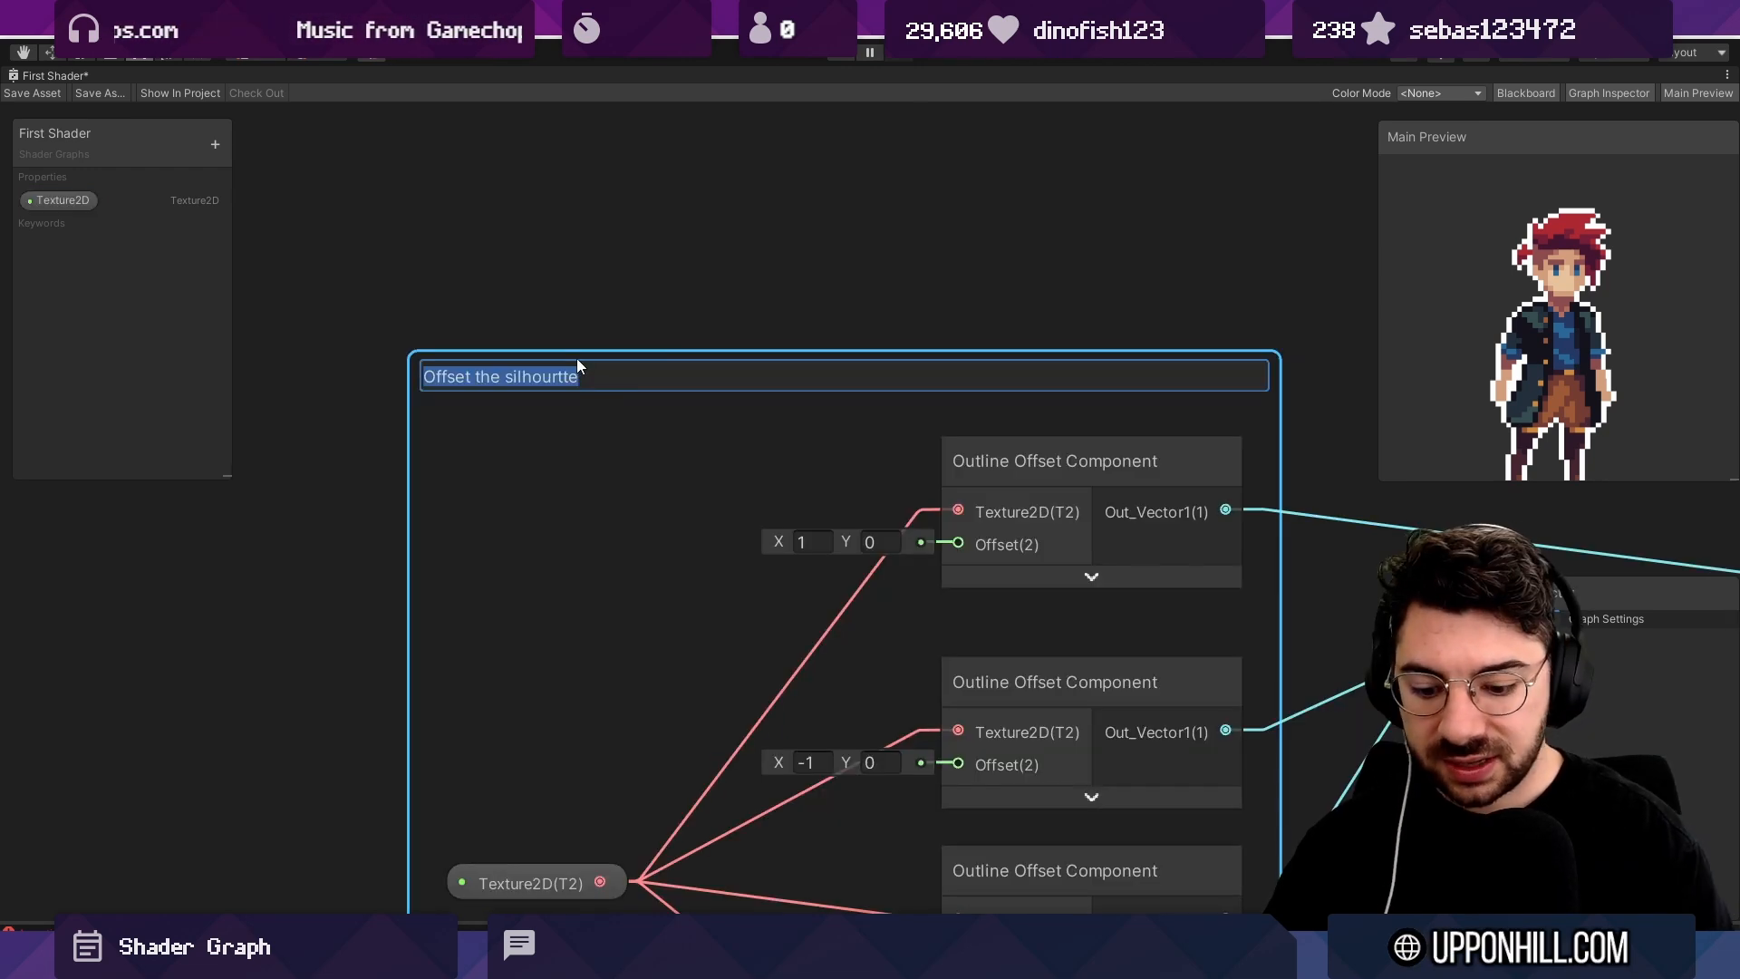
{"action": "type", "text": "Offset th"}
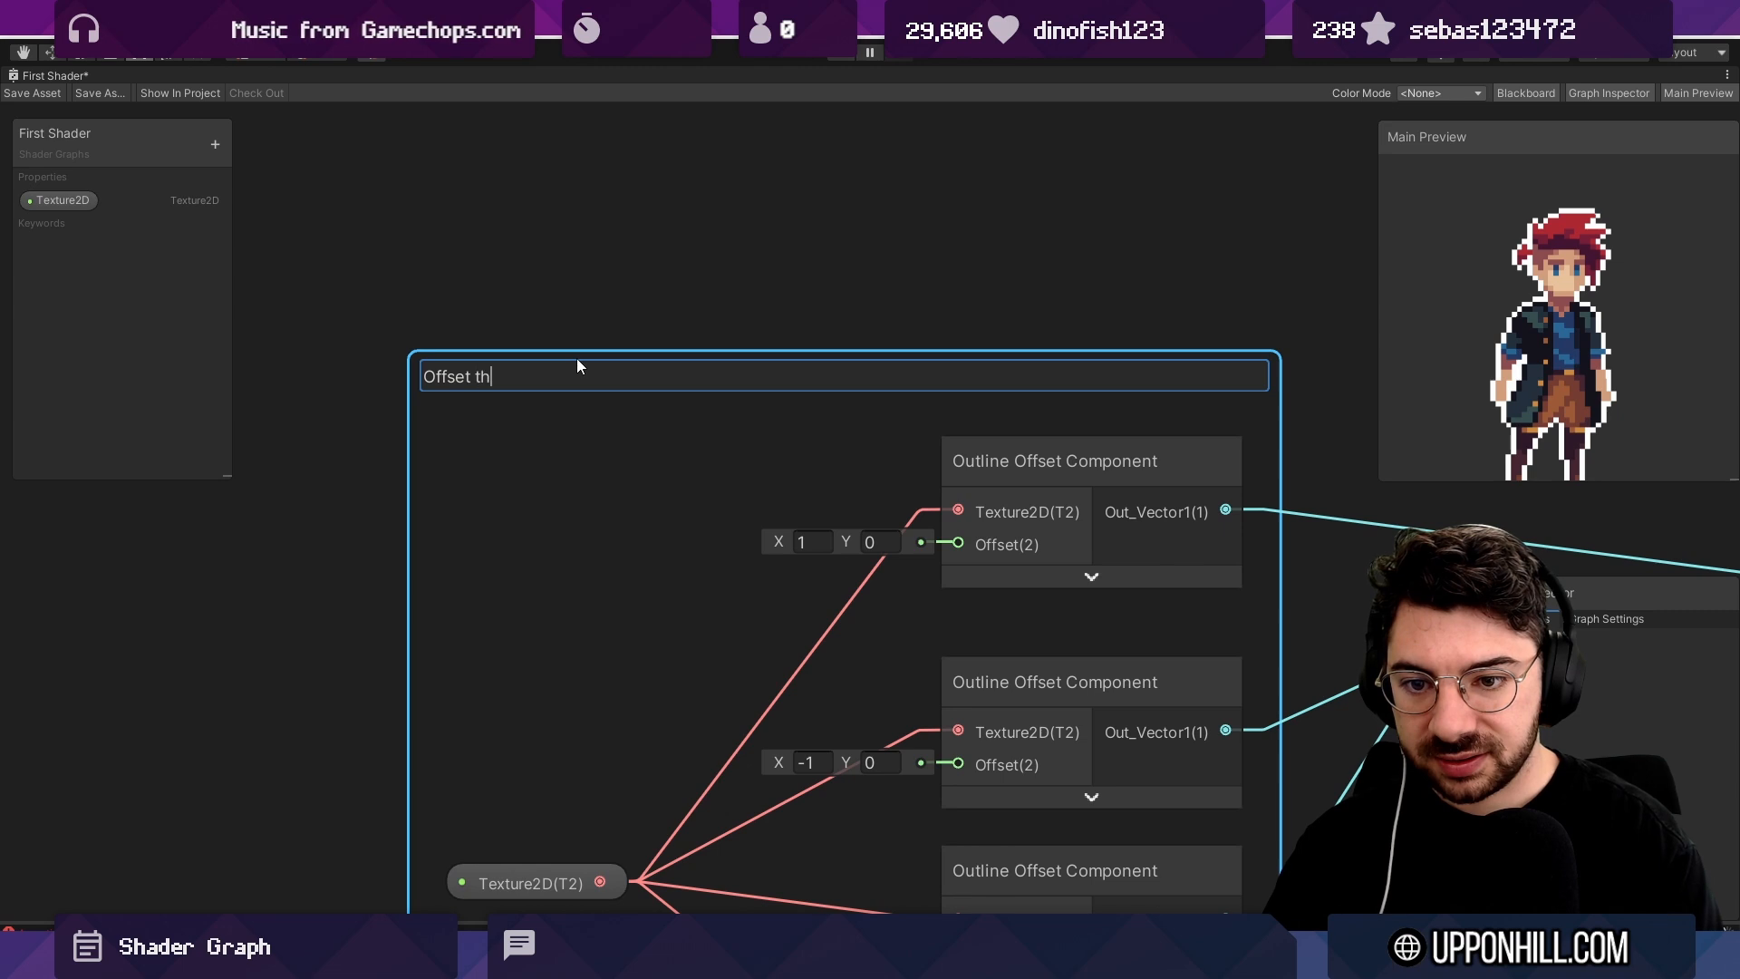
{"action": "type", "text": "e Silhouette in all four dira"}
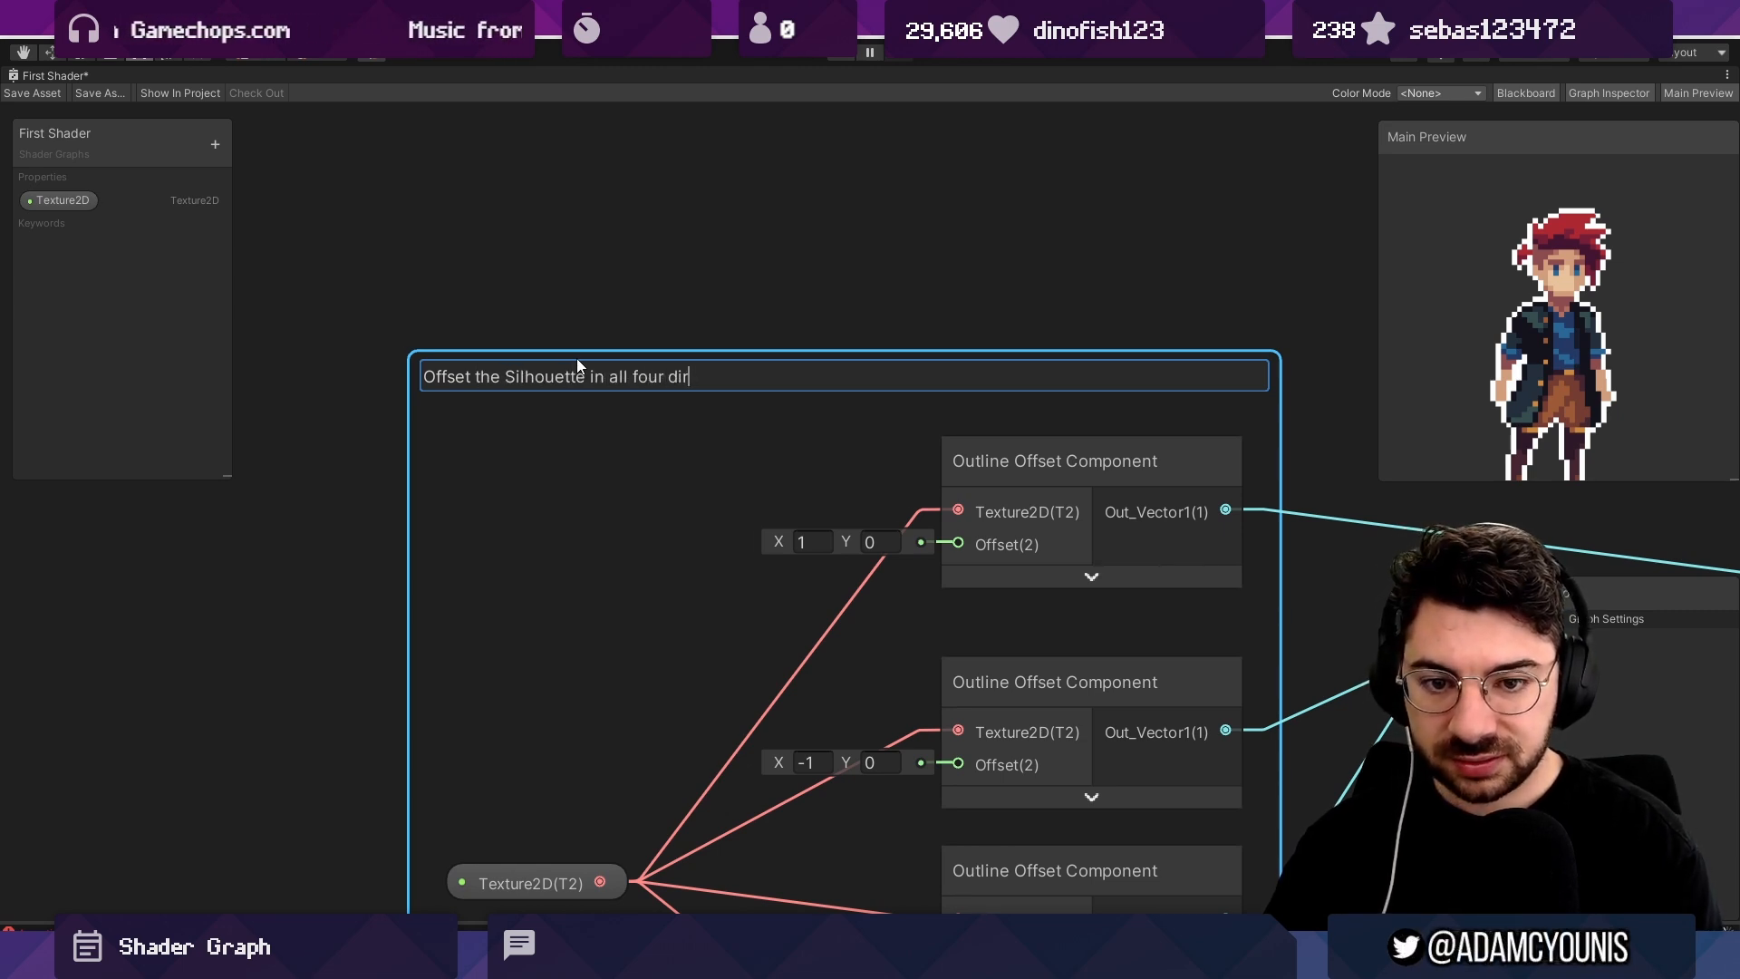
{"action": "key", "text": "BackSpace"}
{"action": "type", "text": "ections"}
{"action": "key", "text": "Return"}
Group the three summing Add nodes under the title "Add all of the offsets together".
{"action": "scroll", "coordinate": [407, 247], "scroll_direction": "down", "scroll_amount": 3}
{"action": "left_click_drag", "start_coordinate": [527, 281], "coordinate": [897, 603]}
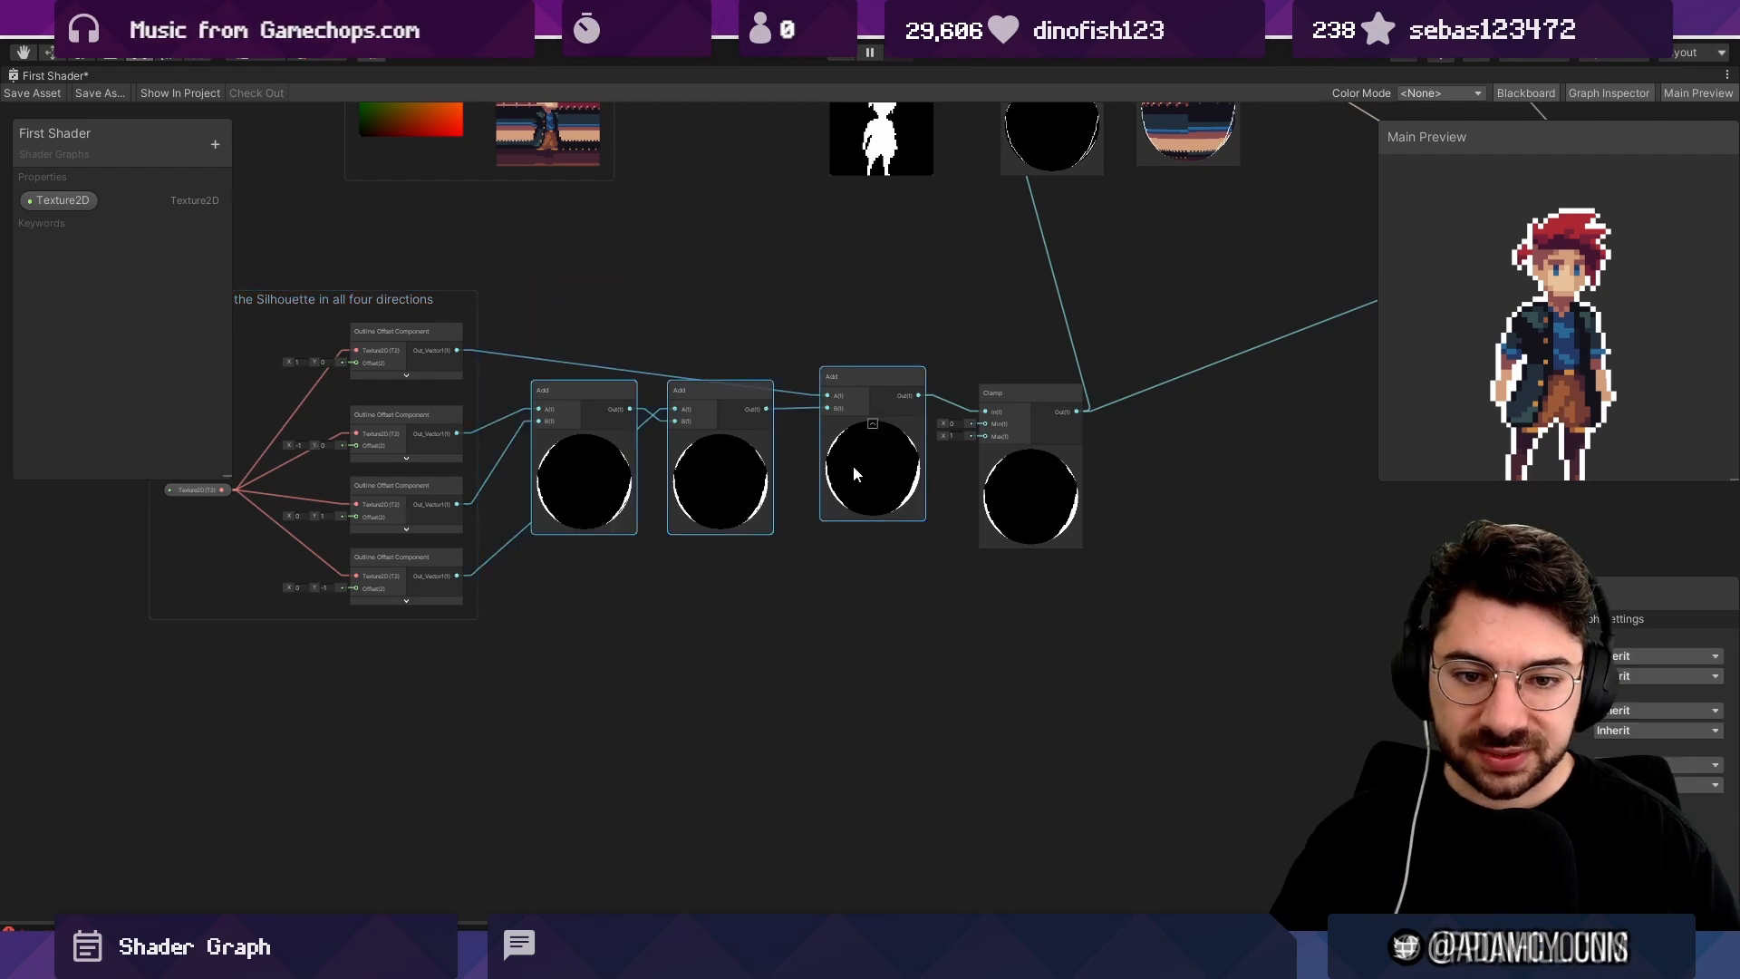
{"action": "right_click", "coordinate": [852, 462]}
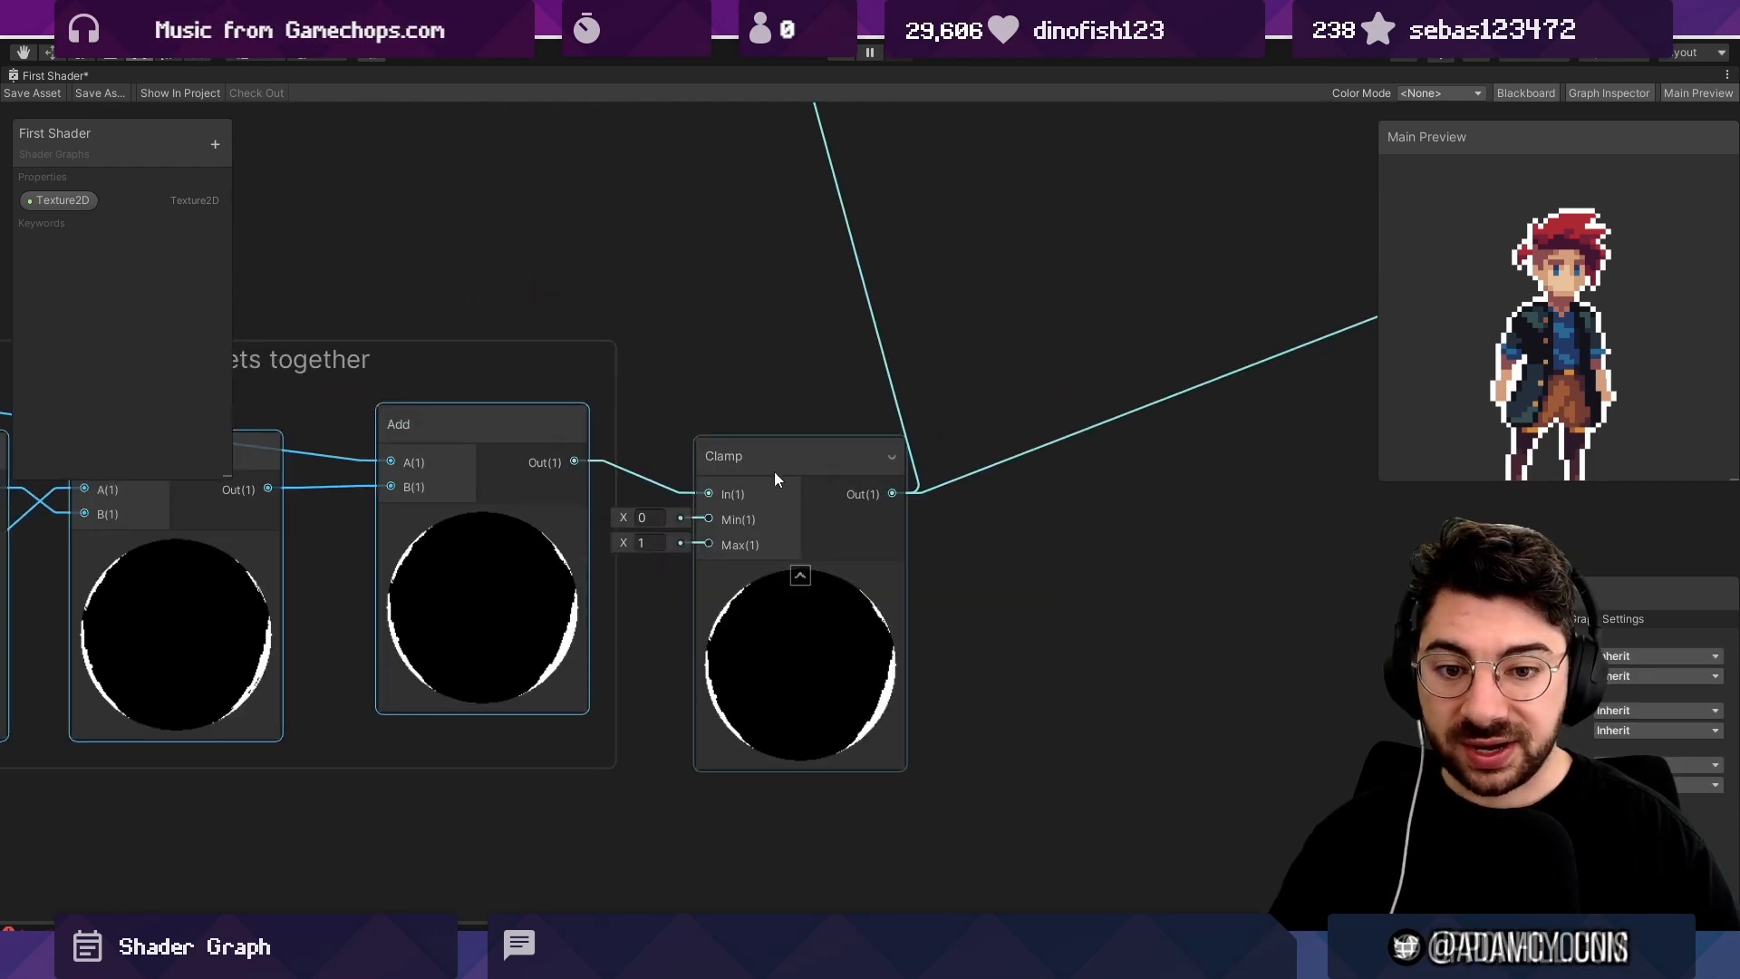
{"action": "left_click", "coordinate": [804, 433]}
{"action": "scroll", "coordinate": [802, 426], "scroll_direction": "down", "scroll_amount": 4}
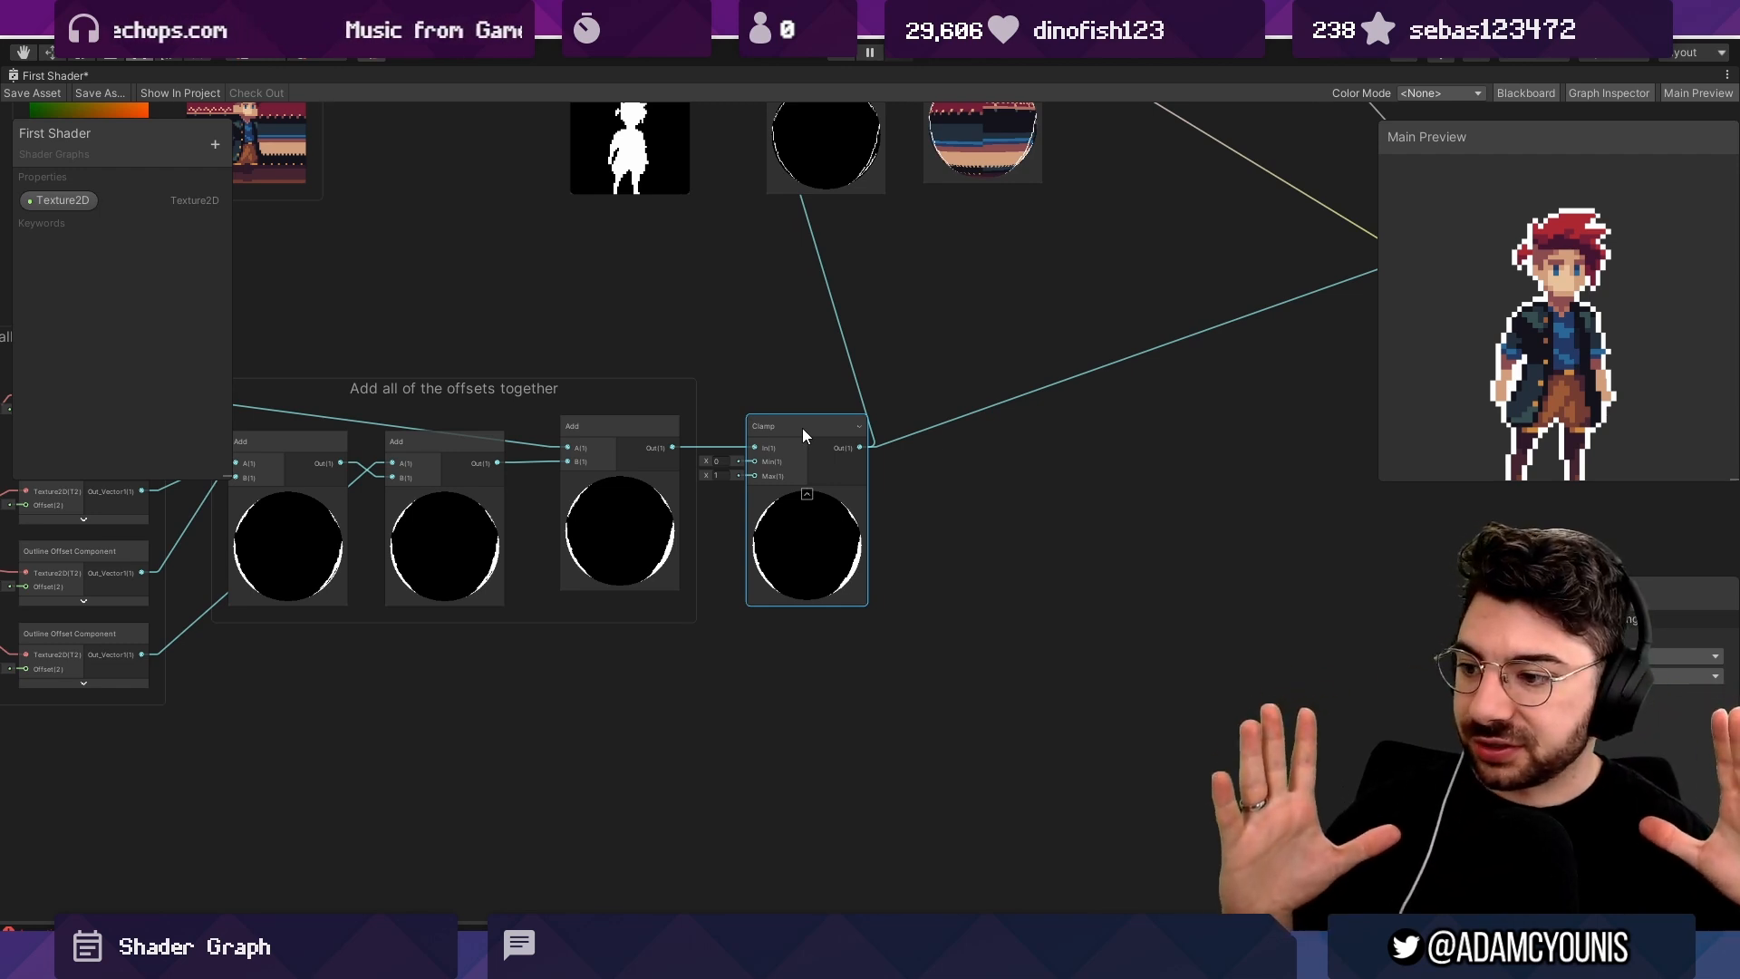
Move the silhouette Add node and the Subtract node lower, clear of the texture connection to the final Add node.
{"action": "middle_click_drag", "start_coordinate": [780, 357], "coordinate": [795, 440]}
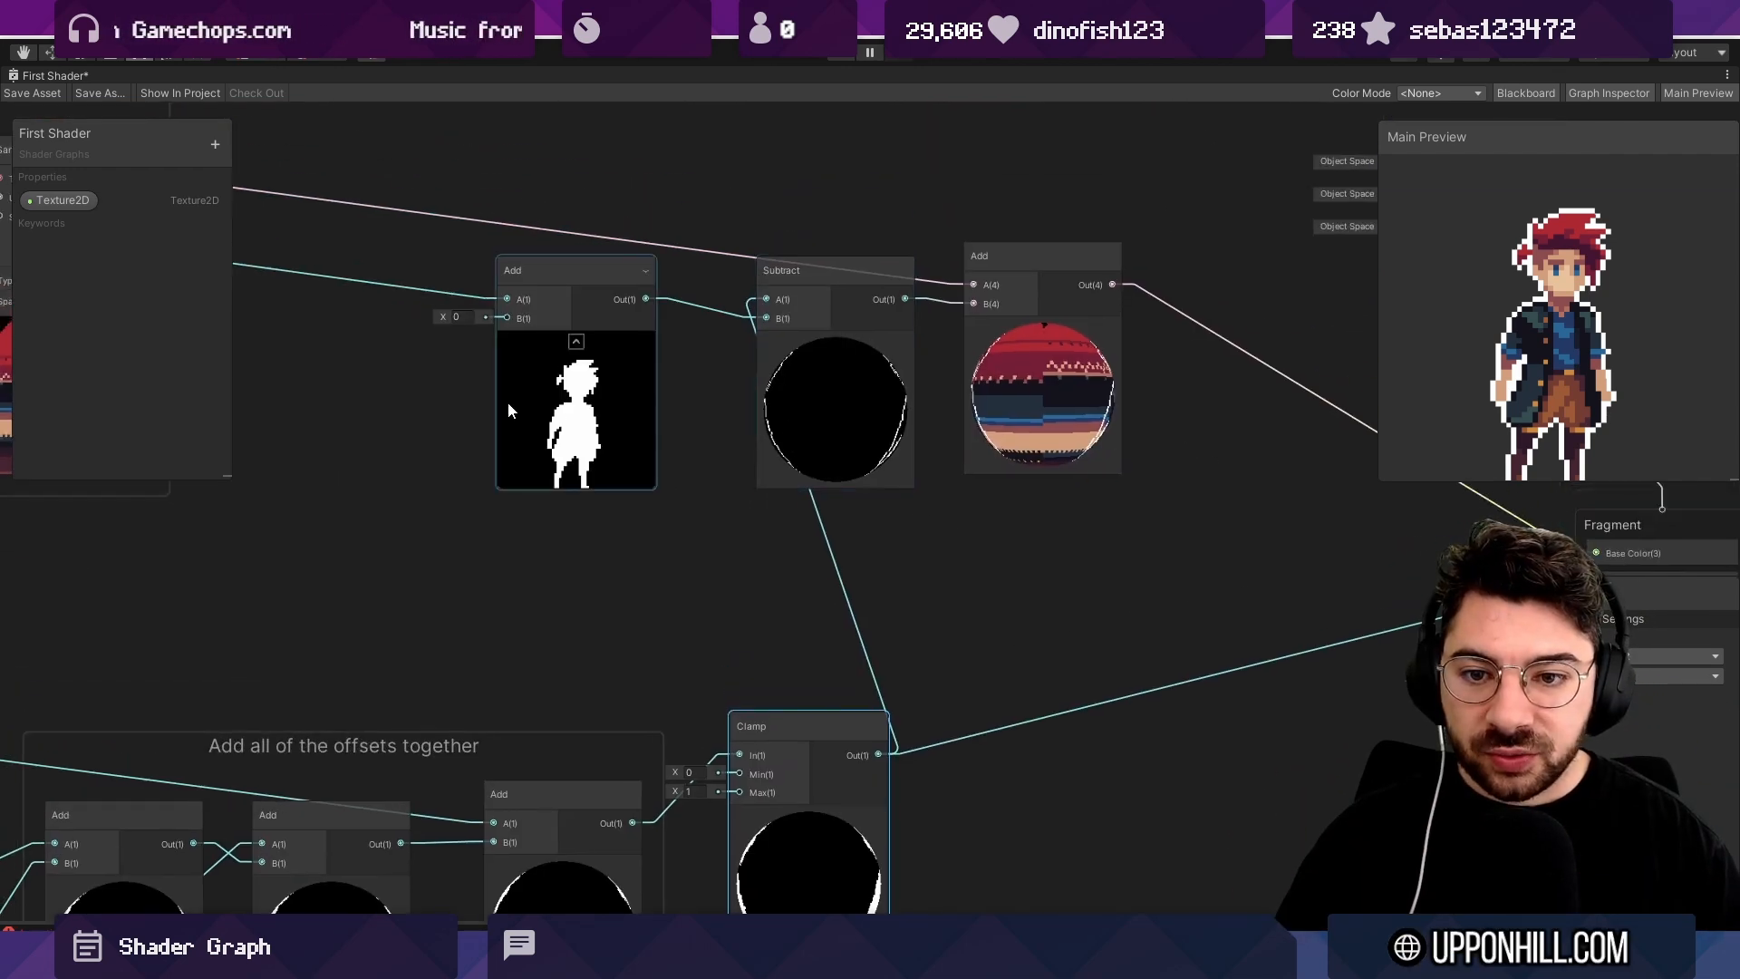
{"action": "left_click_drag", "start_coordinate": [542, 419], "coordinate": [551, 464]}
{"action": "middle_click_drag", "start_coordinate": [712, 412], "coordinate": [883, 522]}
{"action": "left_click_drag", "start_coordinate": [988, 513], "coordinate": [960, 619]}
{"action": "left_click_drag", "start_coordinate": [775, 544], "coordinate": [768, 611]}
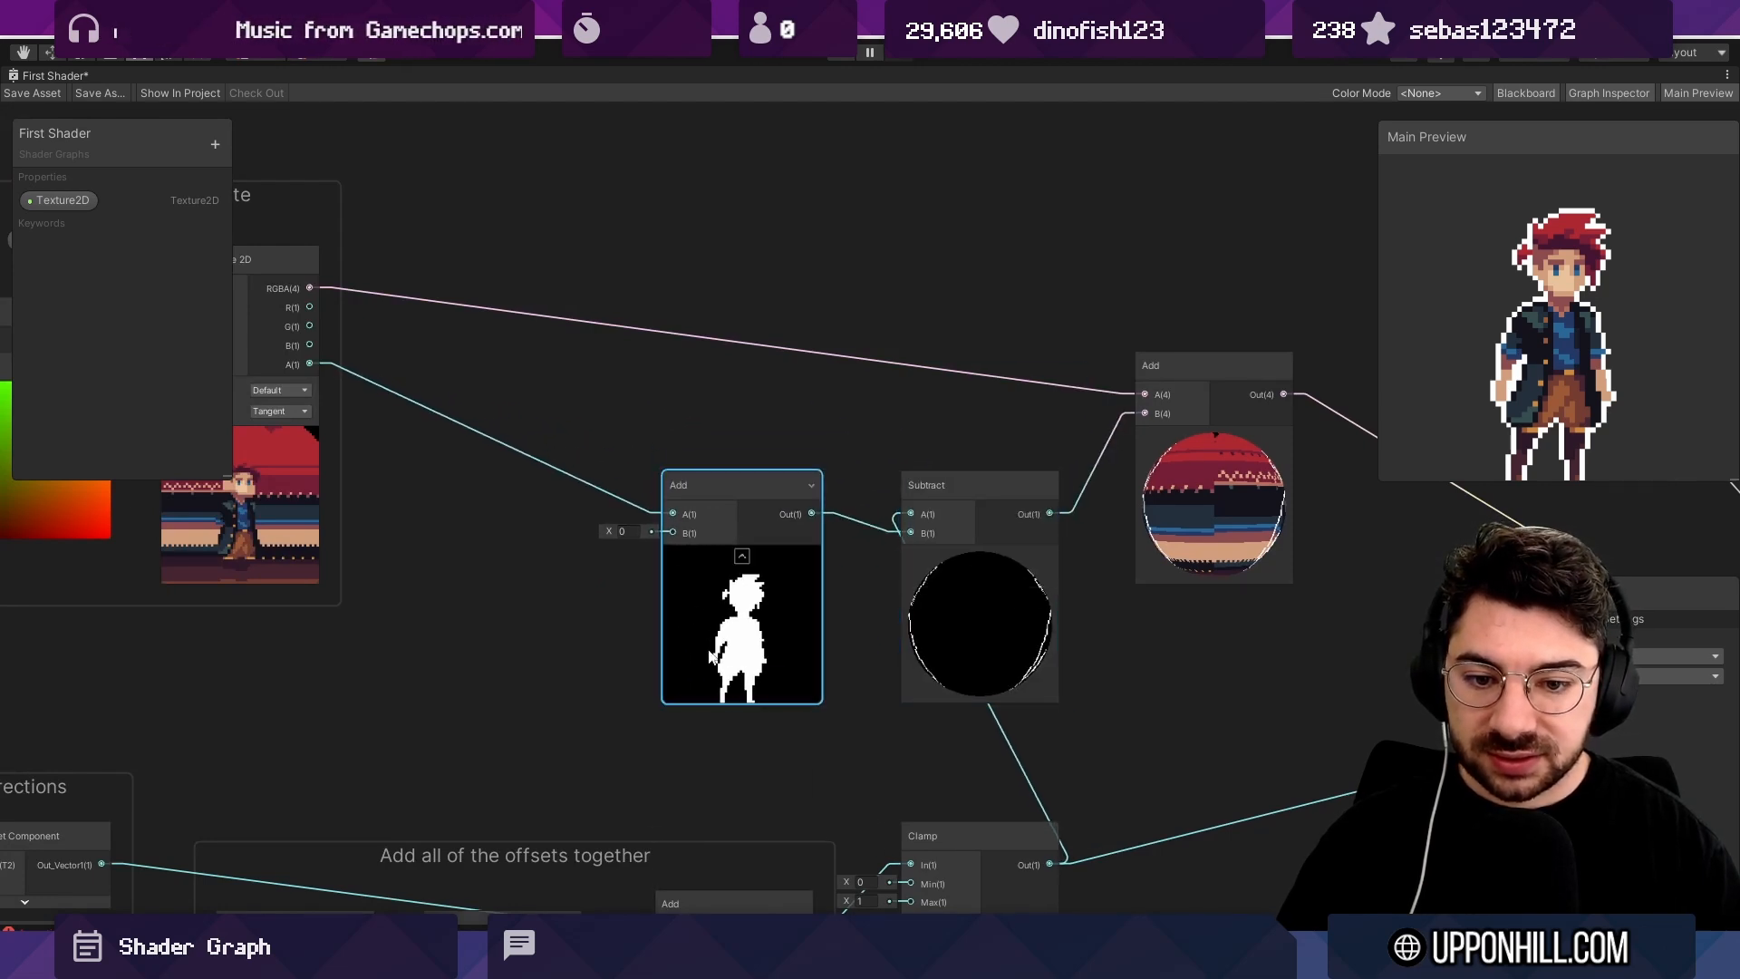
Group the silhouette Add and Subtract nodes under the title "Subtract armin's original silhouette from the fat offset version".
{"action": "middle_click_drag", "start_coordinate": [985, 621], "coordinate": [938, 517]}
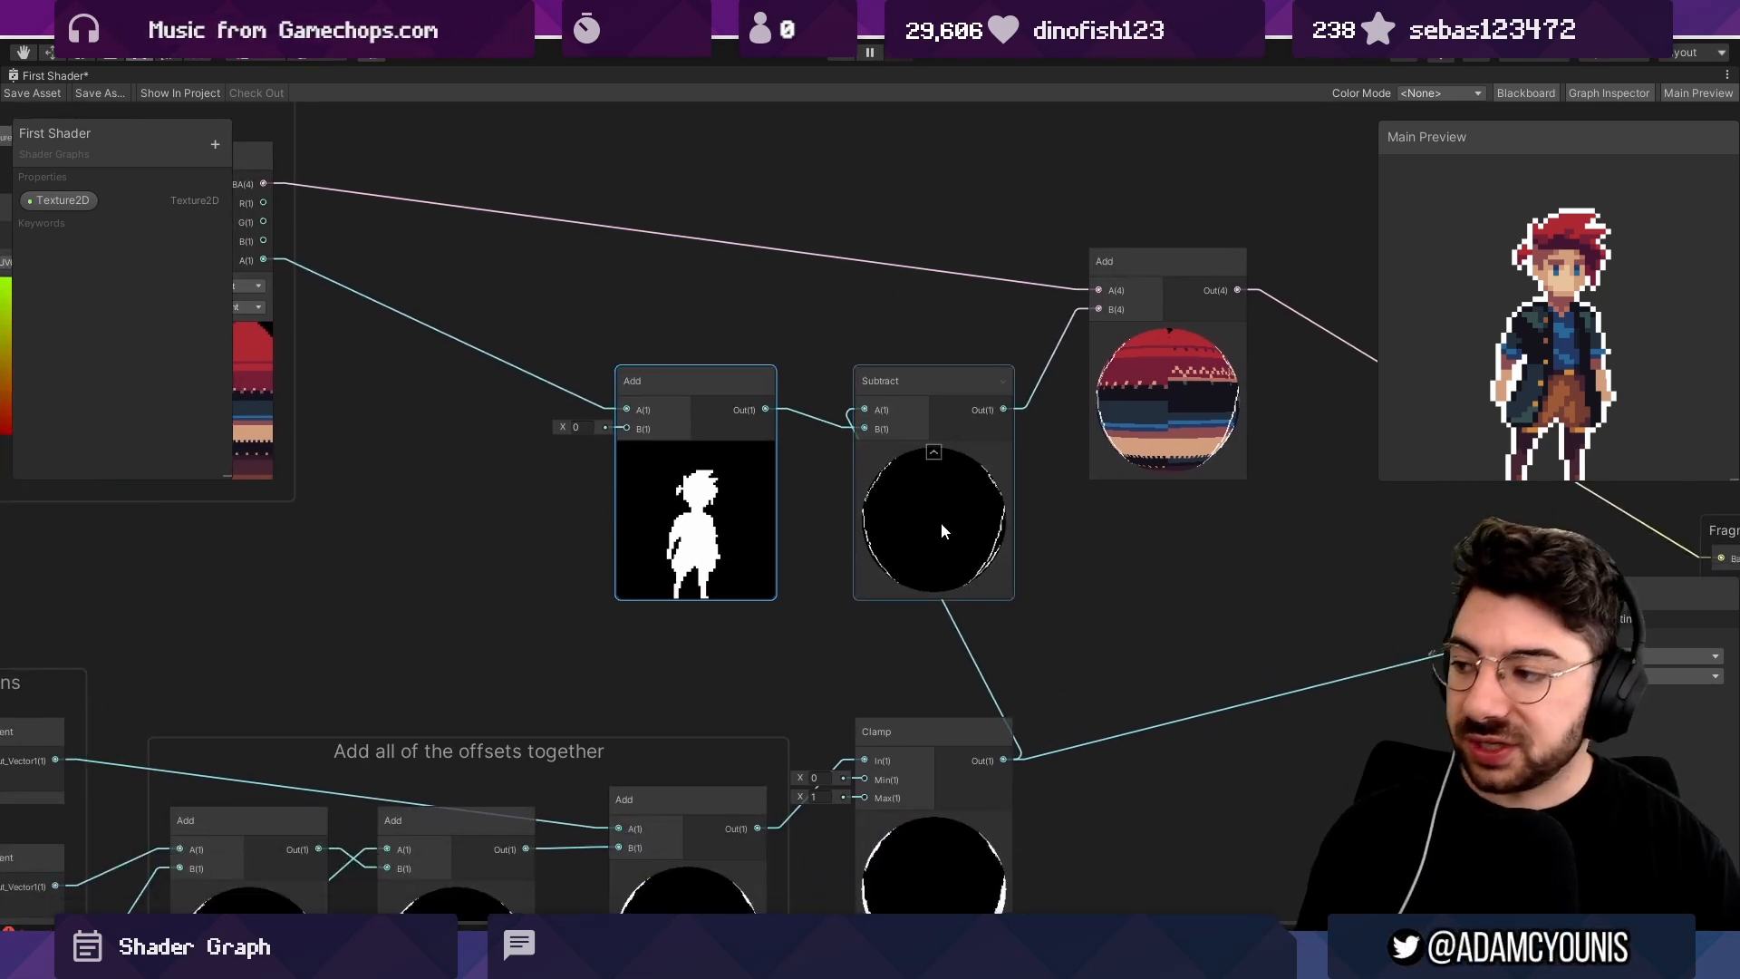
{"action": "left_click", "coordinate": [623, 297]}
{"action": "left_click_drag", "start_coordinate": [624, 297], "coordinate": [916, 538]}
{"action": "right_click", "coordinate": [916, 538]}
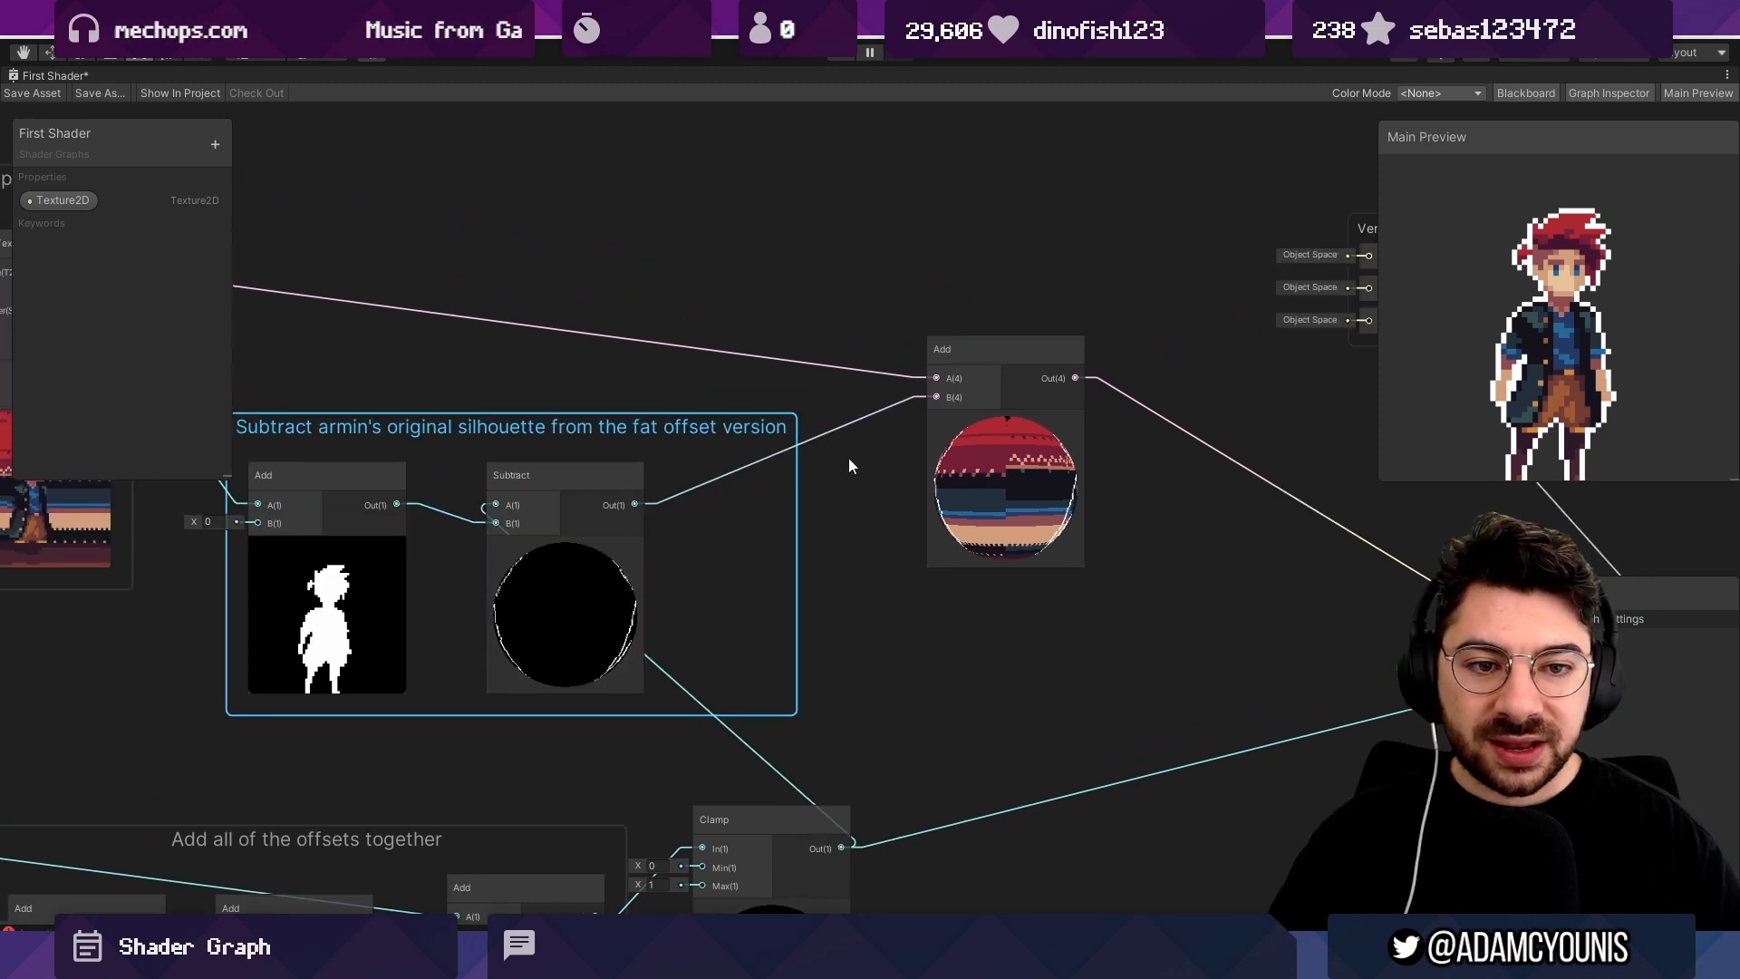
{"action": "scroll", "coordinate": [934, 384], "scroll_direction": "down", "scroll_amount": 3}
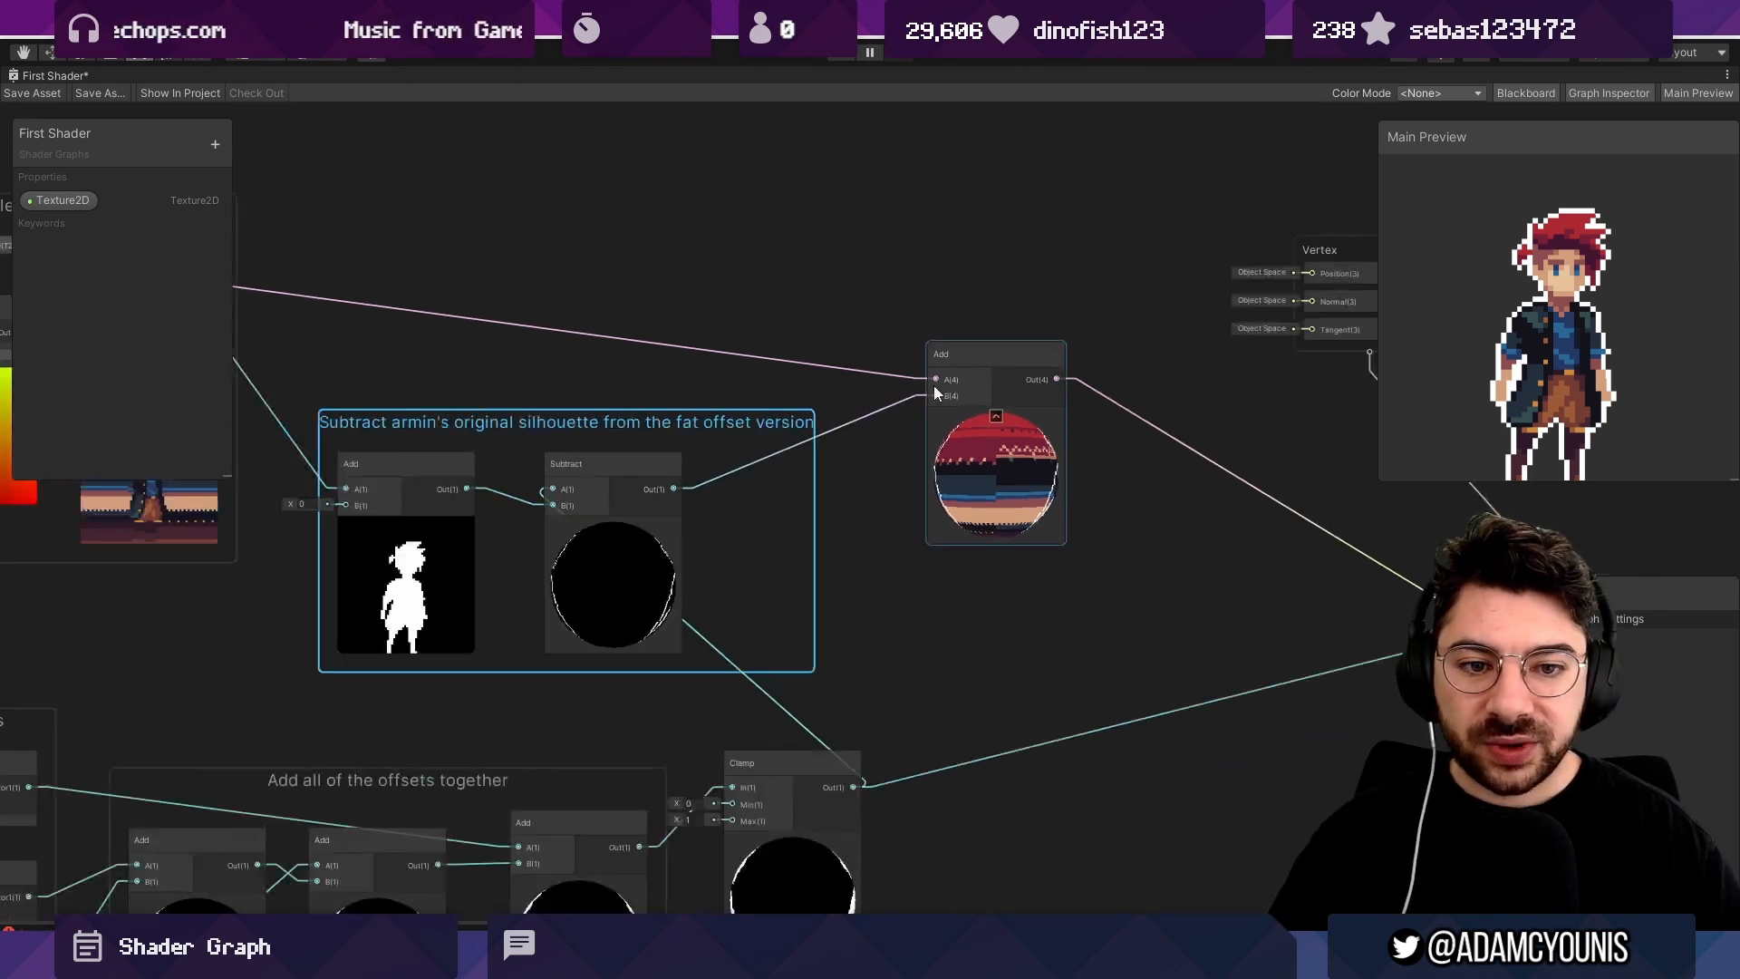
Add a new Color property to the shader, keeping the name Color.
{"action": "middle_click_drag", "start_coordinate": [378, 269], "coordinate": [601, 285]}
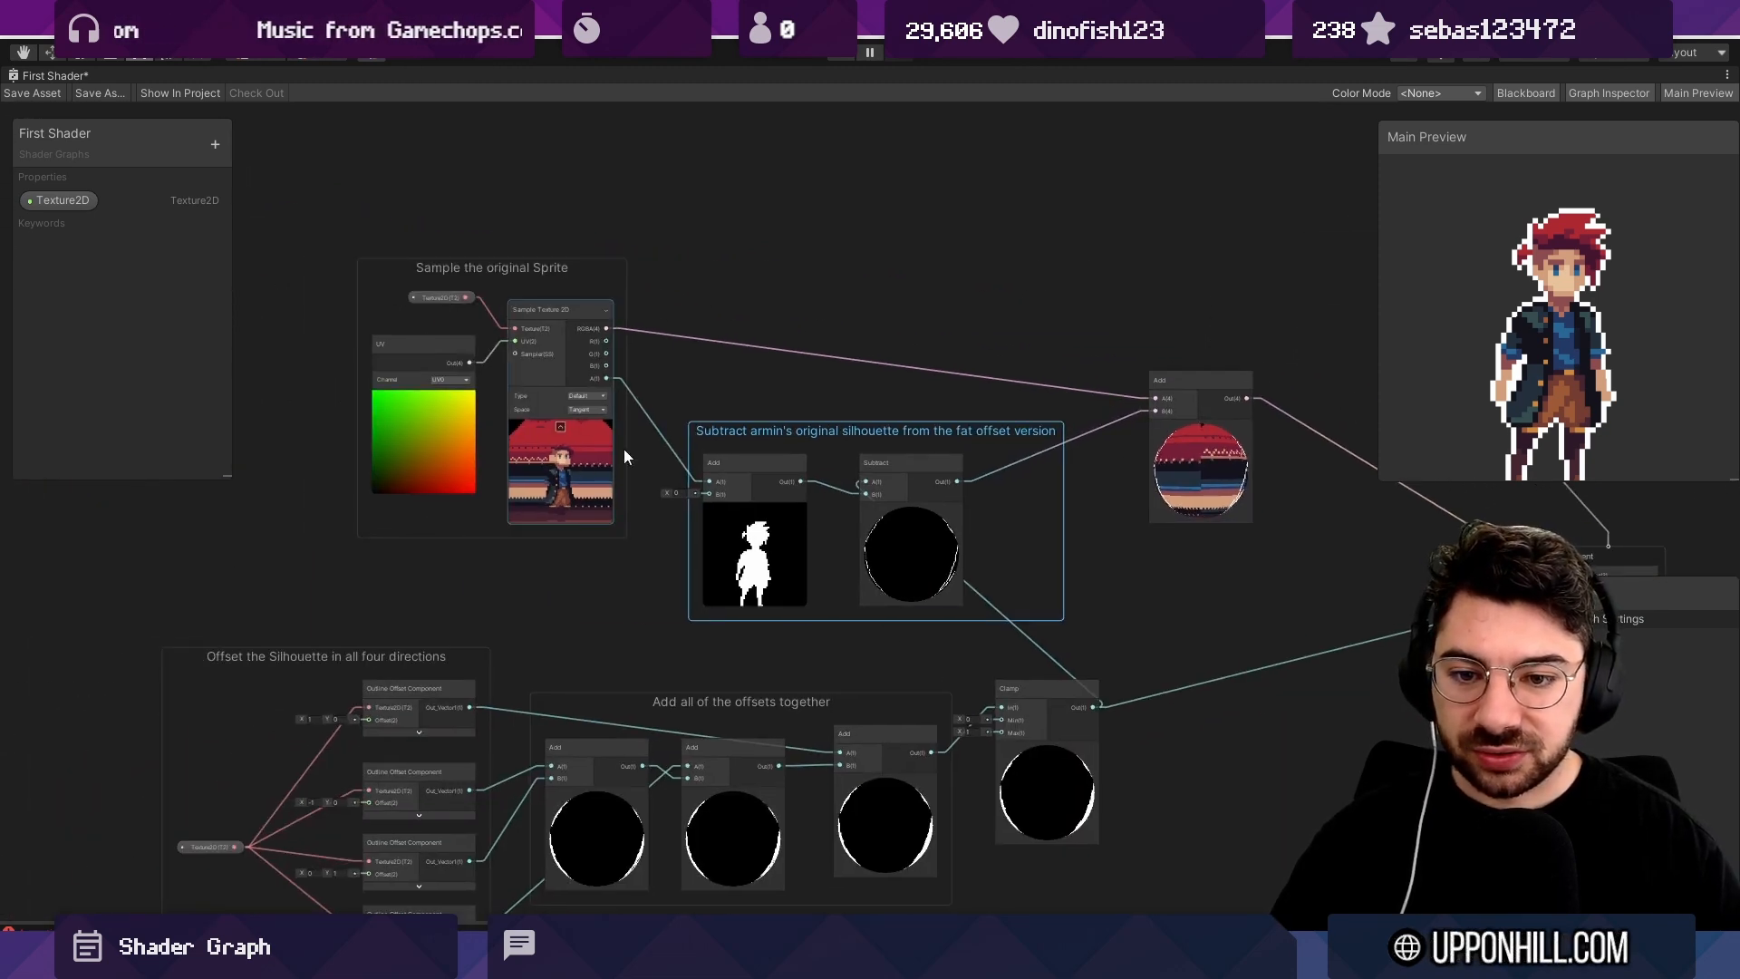
{"action": "middle_click_drag", "start_coordinate": [1165, 436], "coordinate": [810, 403]}
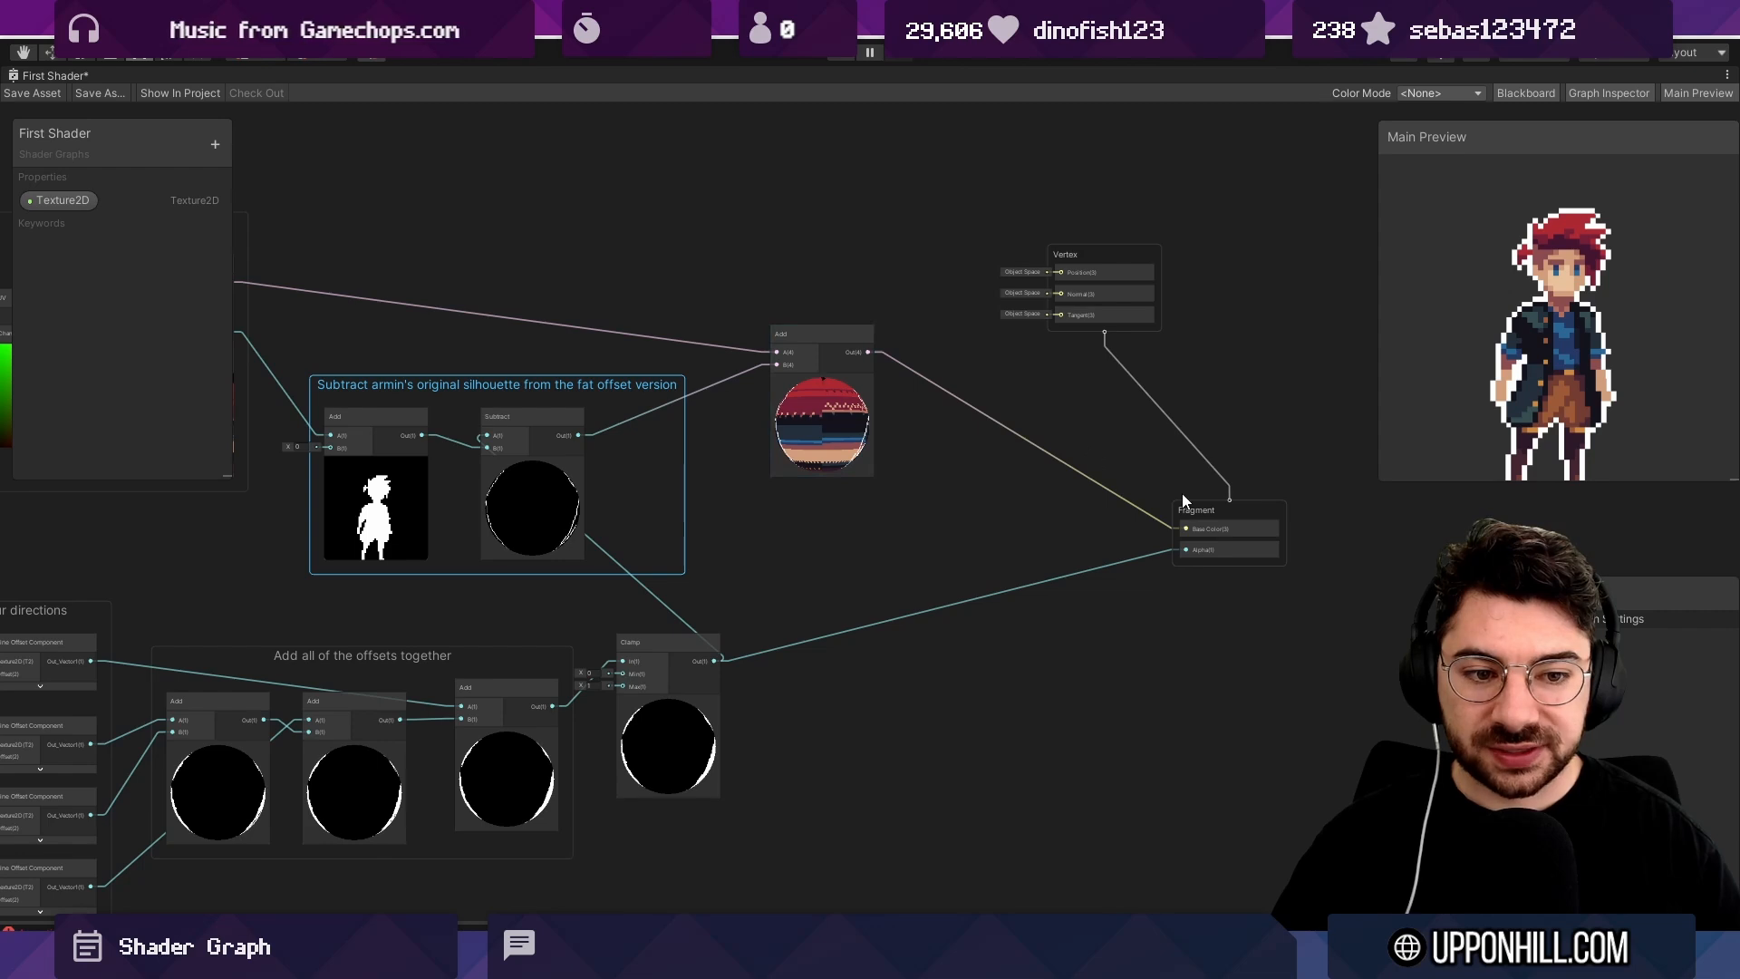
{"action": "scroll", "coordinate": [644, 519], "scroll_direction": "up", "scroll_amount": 3}
{"action": "scroll", "coordinate": [635, 493], "scroll_direction": "up", "scroll_amount": 3}
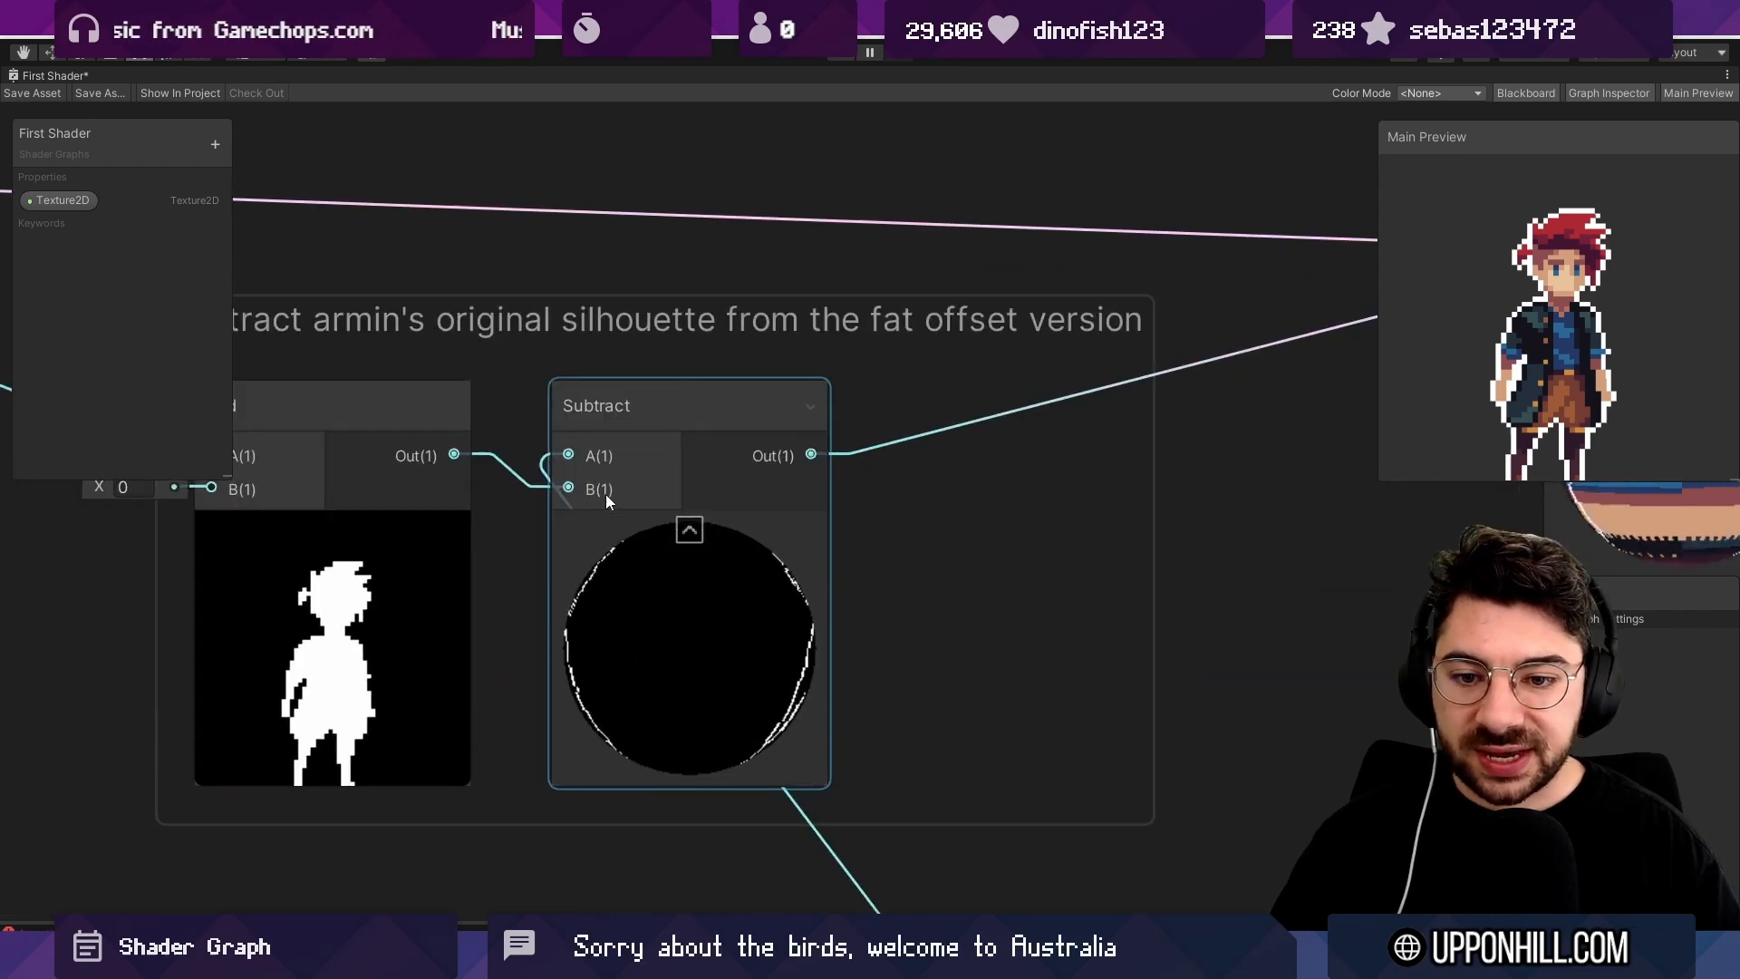
{"action": "scroll", "coordinate": [672, 439], "scroll_direction": "down", "scroll_amount": 3}
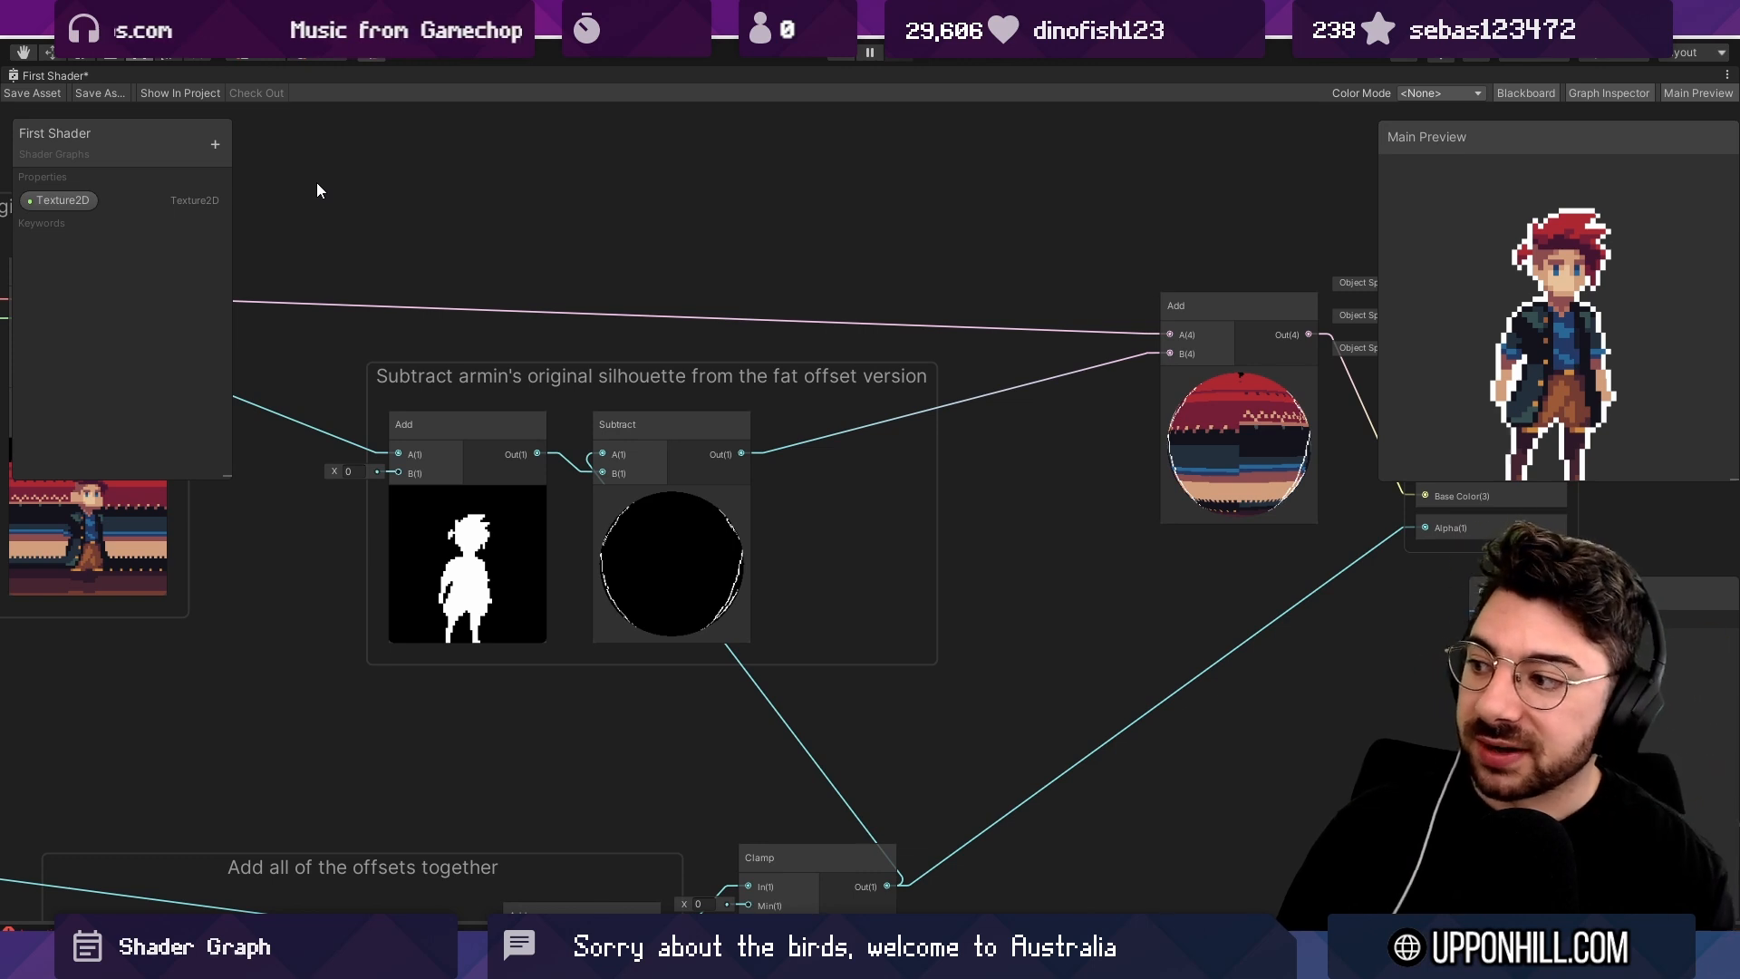
{"action": "left_click", "coordinate": [215, 144]}
{"action": "left_click", "coordinate": [260, 235]}
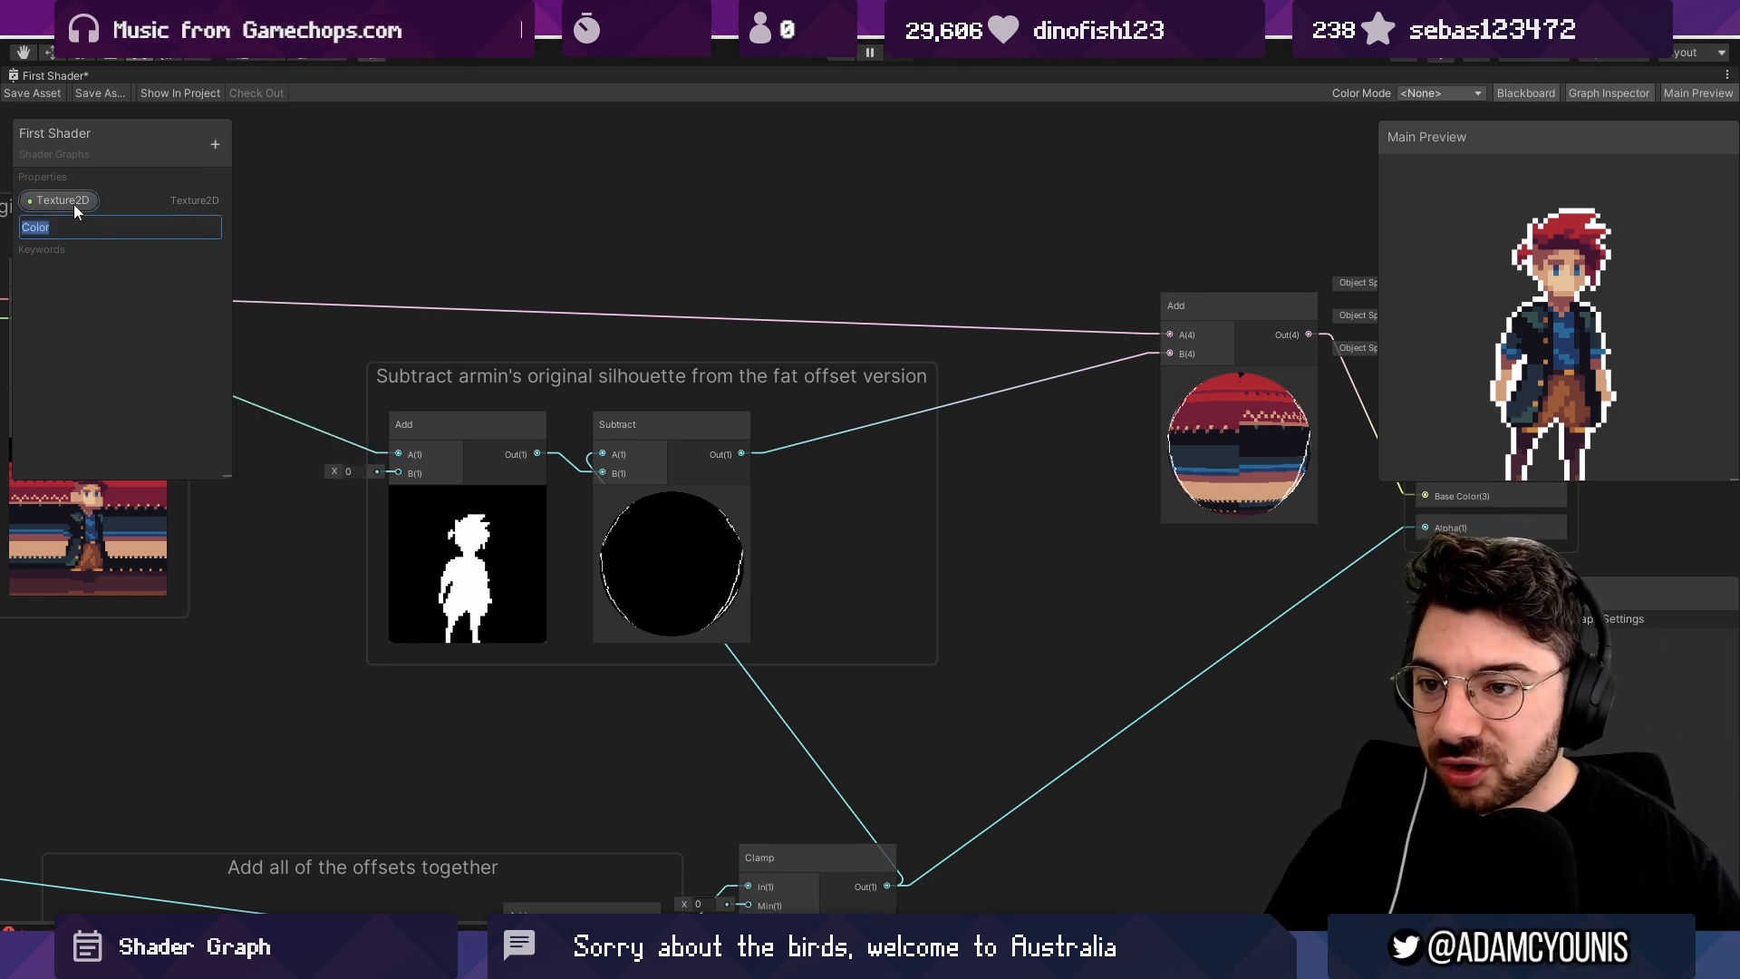
Place the Color property in the graph, multiply it with the Subtract output, and feed the Multiply result into the final Add node's B input.
{"action": "left_click_drag", "start_coordinate": [50, 226], "coordinate": [804, 279]}
{"action": "type", "text": "mult"}
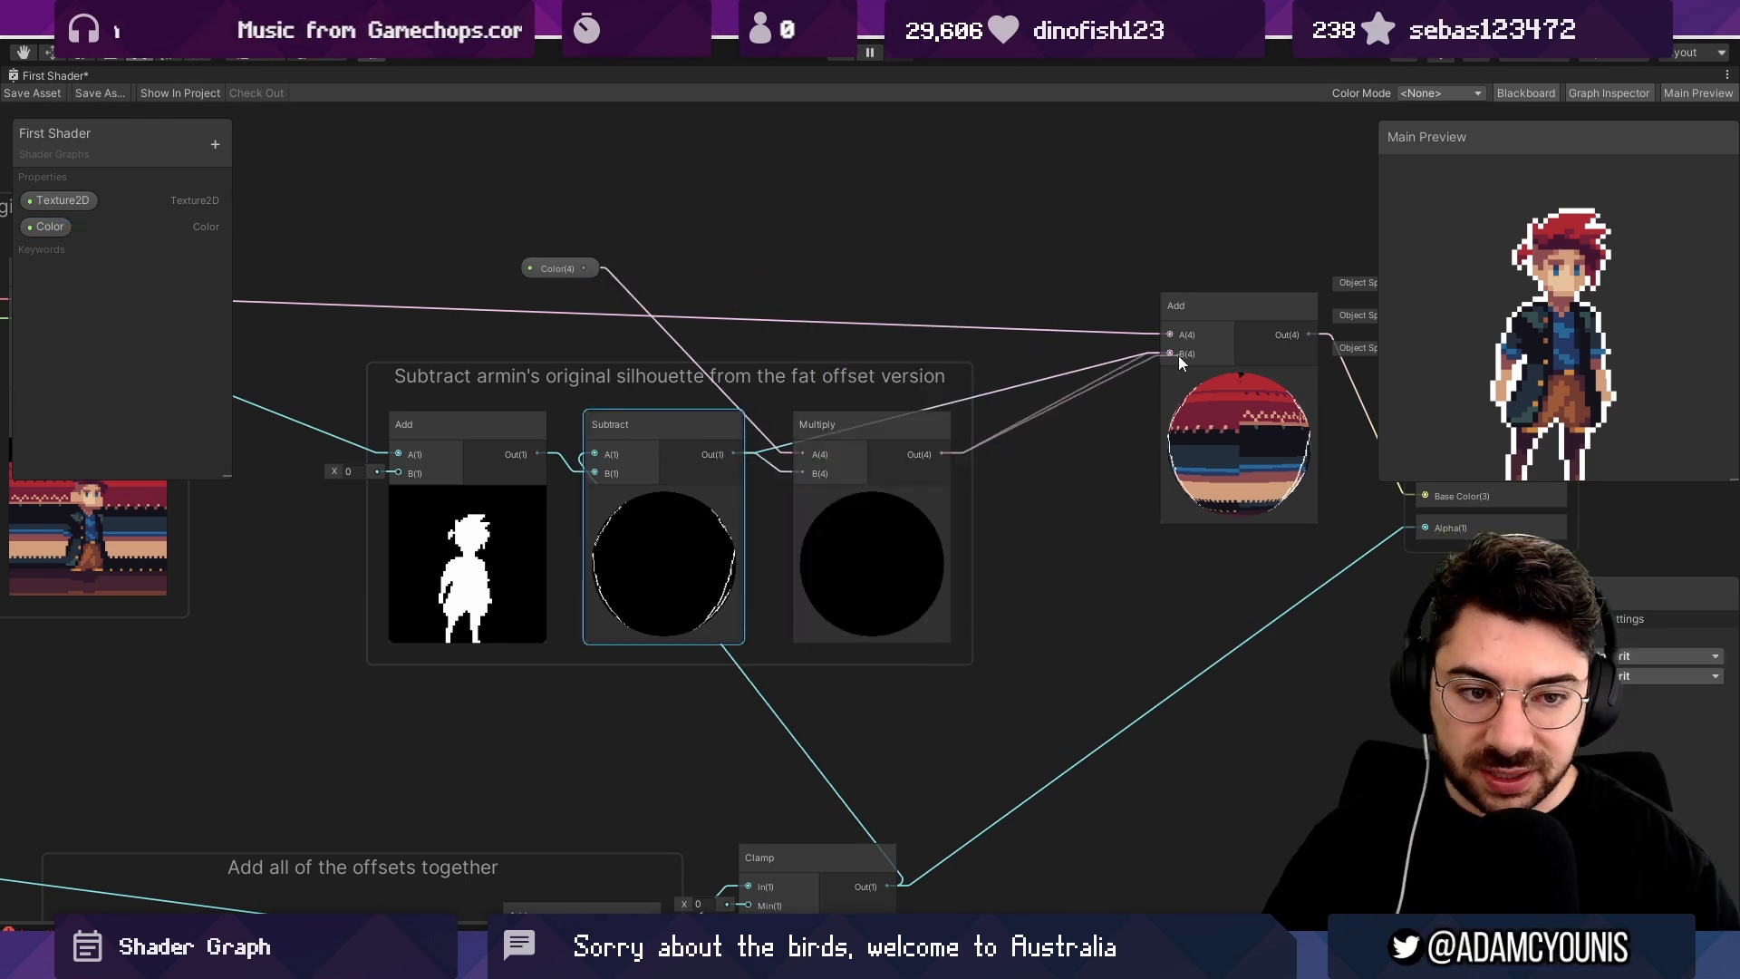
{"action": "left_click_drag", "start_coordinate": [1178, 355], "coordinate": [1176, 355]}
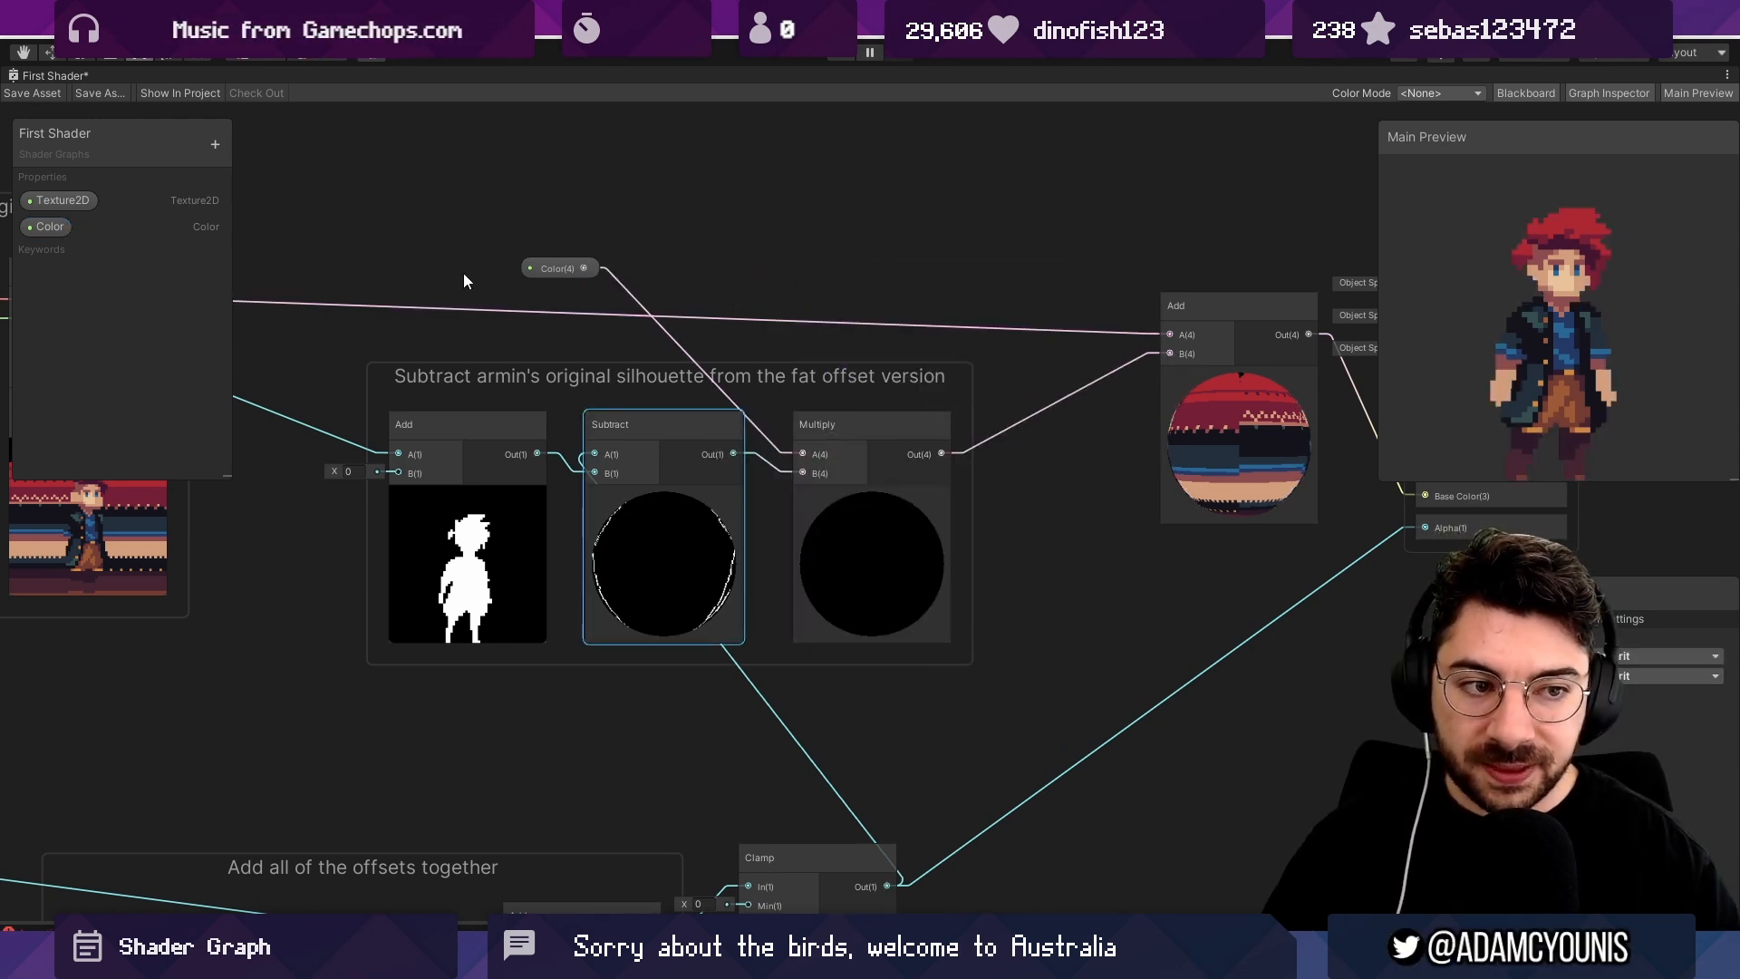
Set the Color property's default value to a bright green.
{"action": "left_click", "coordinate": [541, 269]}
{"action": "left_click", "coordinate": [1630, 713]}
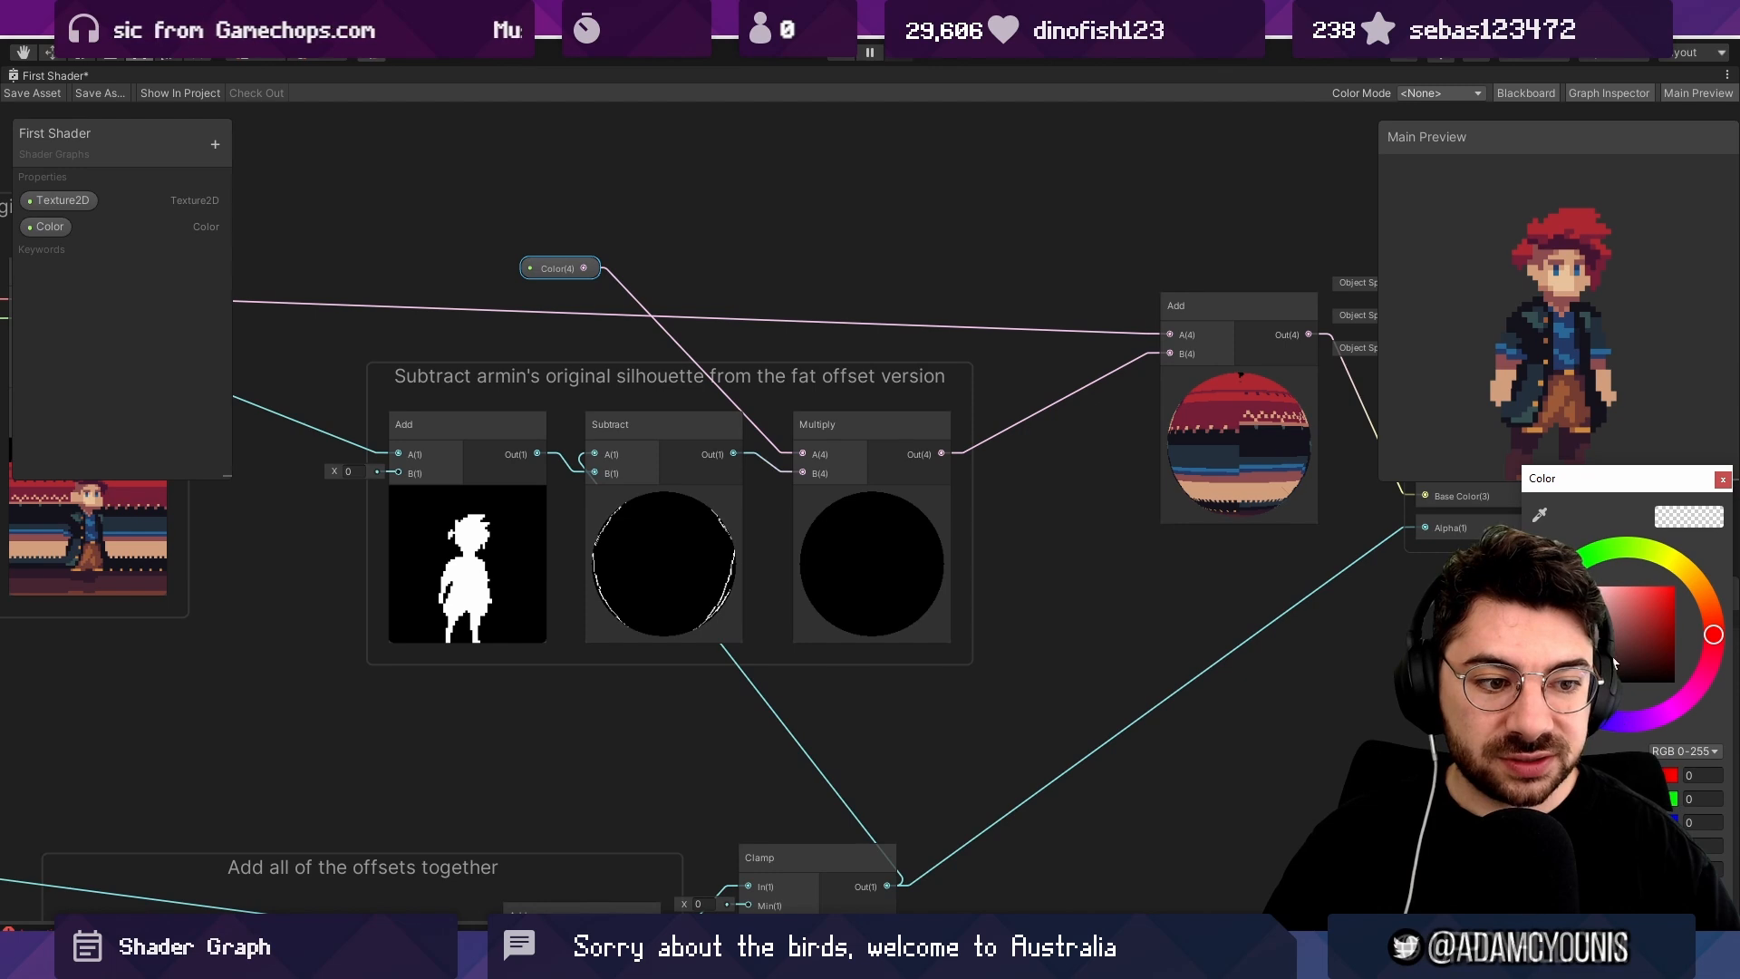
{"action": "left_click", "coordinate": [1564, 574]}
{"action": "left_click_drag", "start_coordinate": [1649, 622], "coordinate": [1707, 565]}
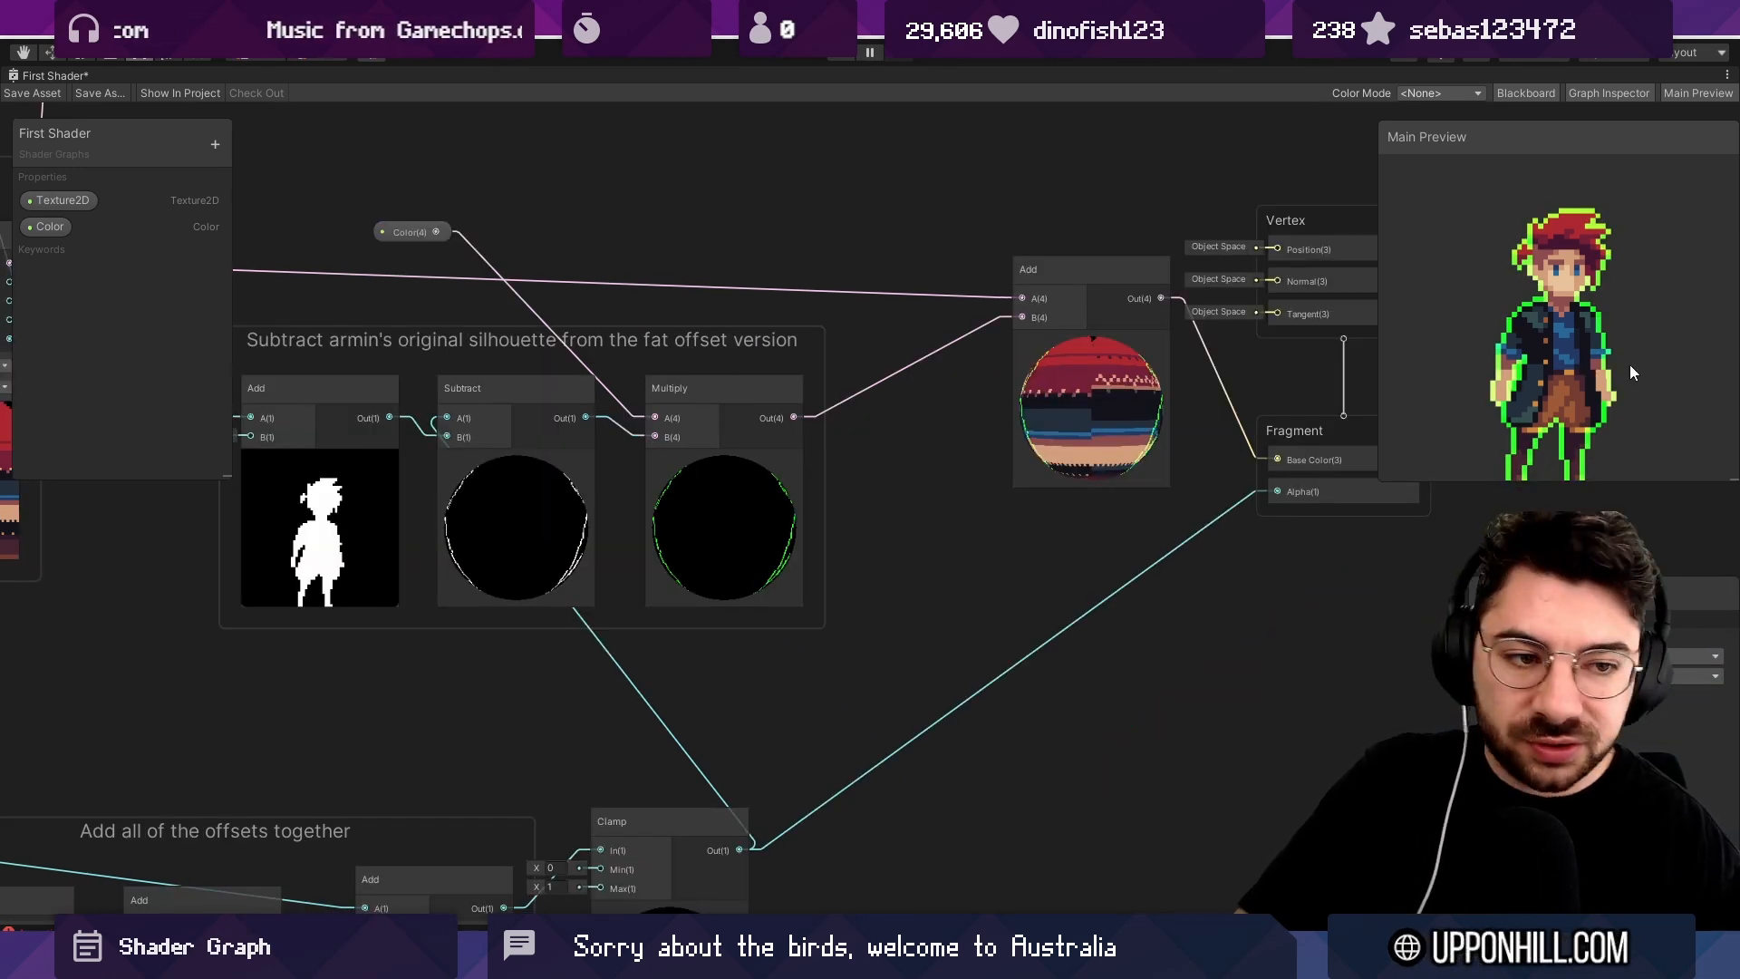
Examine the colored outline around the sprite up close in the Main Preview.
{"action": "scroll", "coordinate": [1546, 393], "scroll_direction": "up", "scroll_amount": 4}
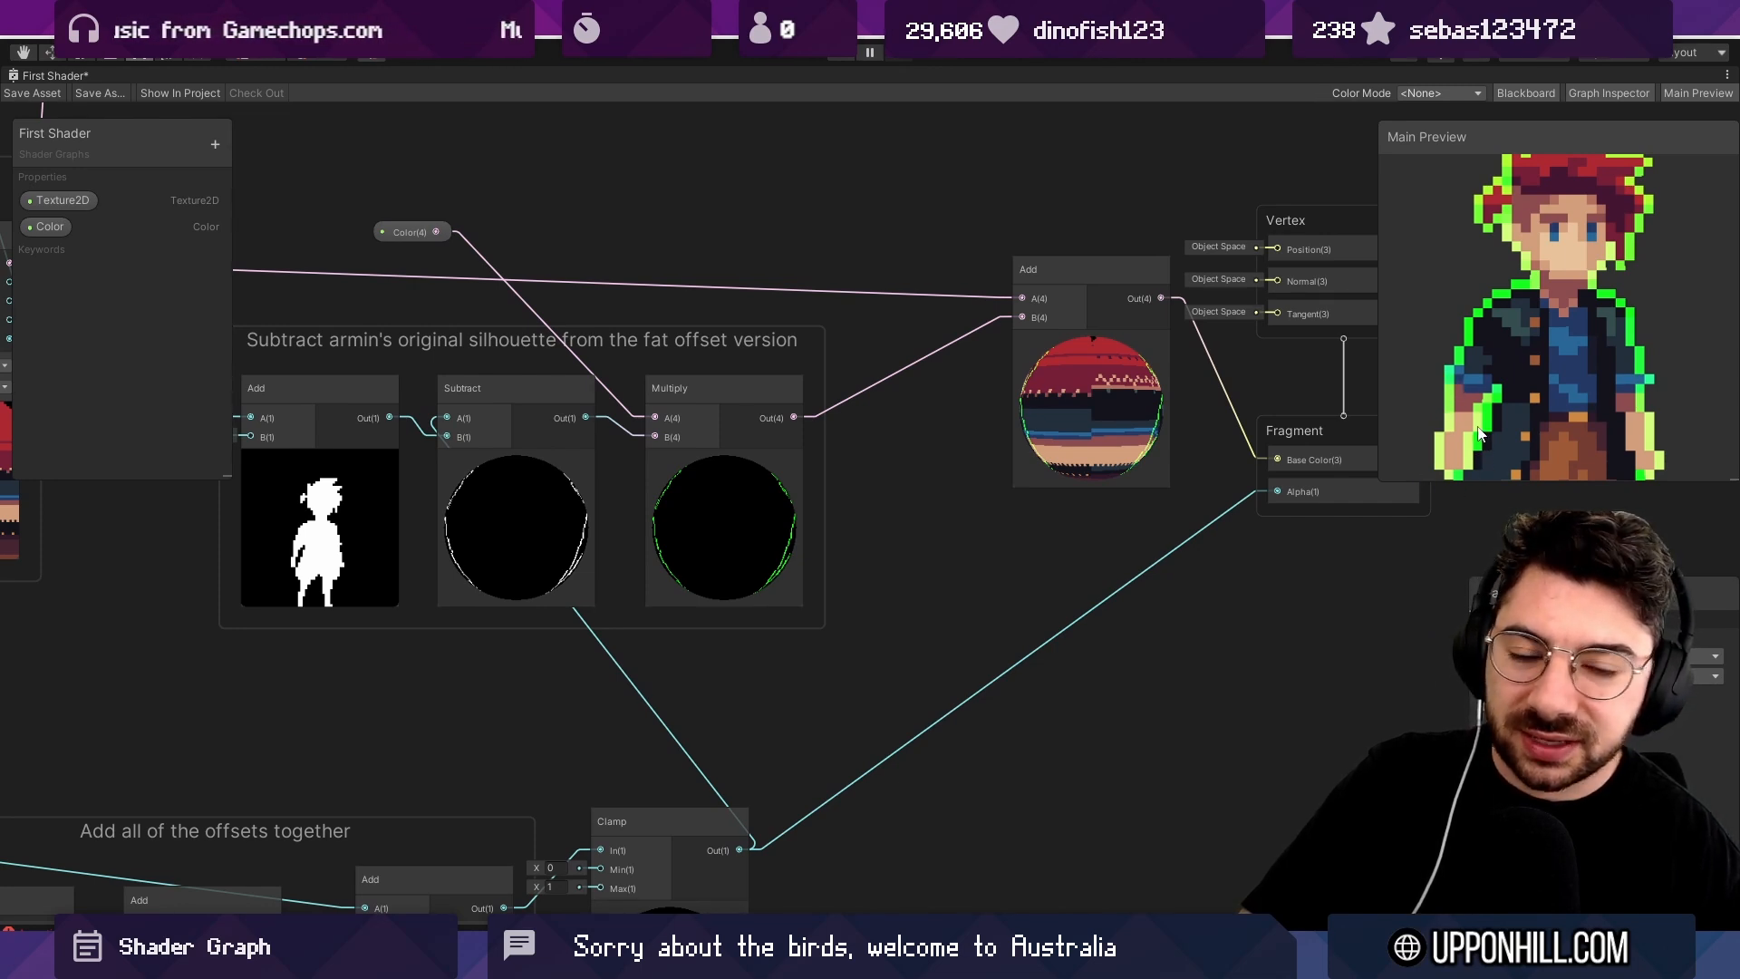
{"action": "scroll", "coordinate": [1452, 424], "scroll_direction": "up", "scroll_amount": 3}
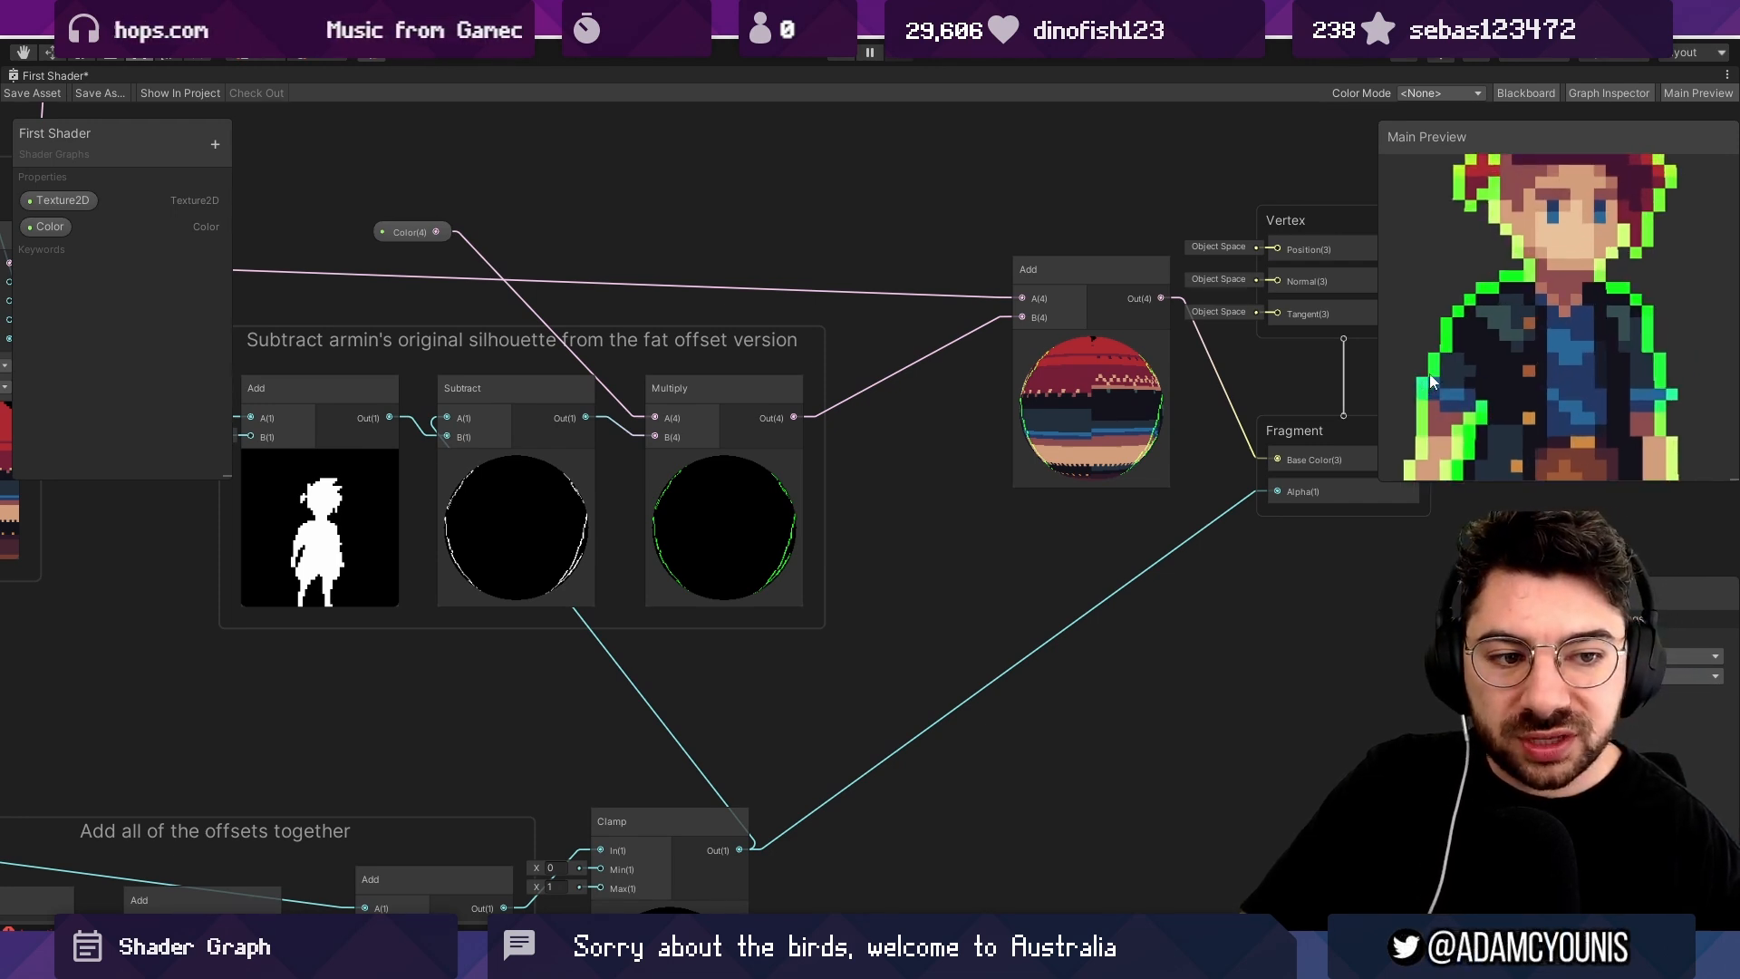
{"action": "scroll", "coordinate": [1468, 362], "scroll_direction": "down", "scroll_amount": 5}
{"action": "scroll", "coordinate": [1585, 250], "scroll_direction": "up", "scroll_amount": 4}
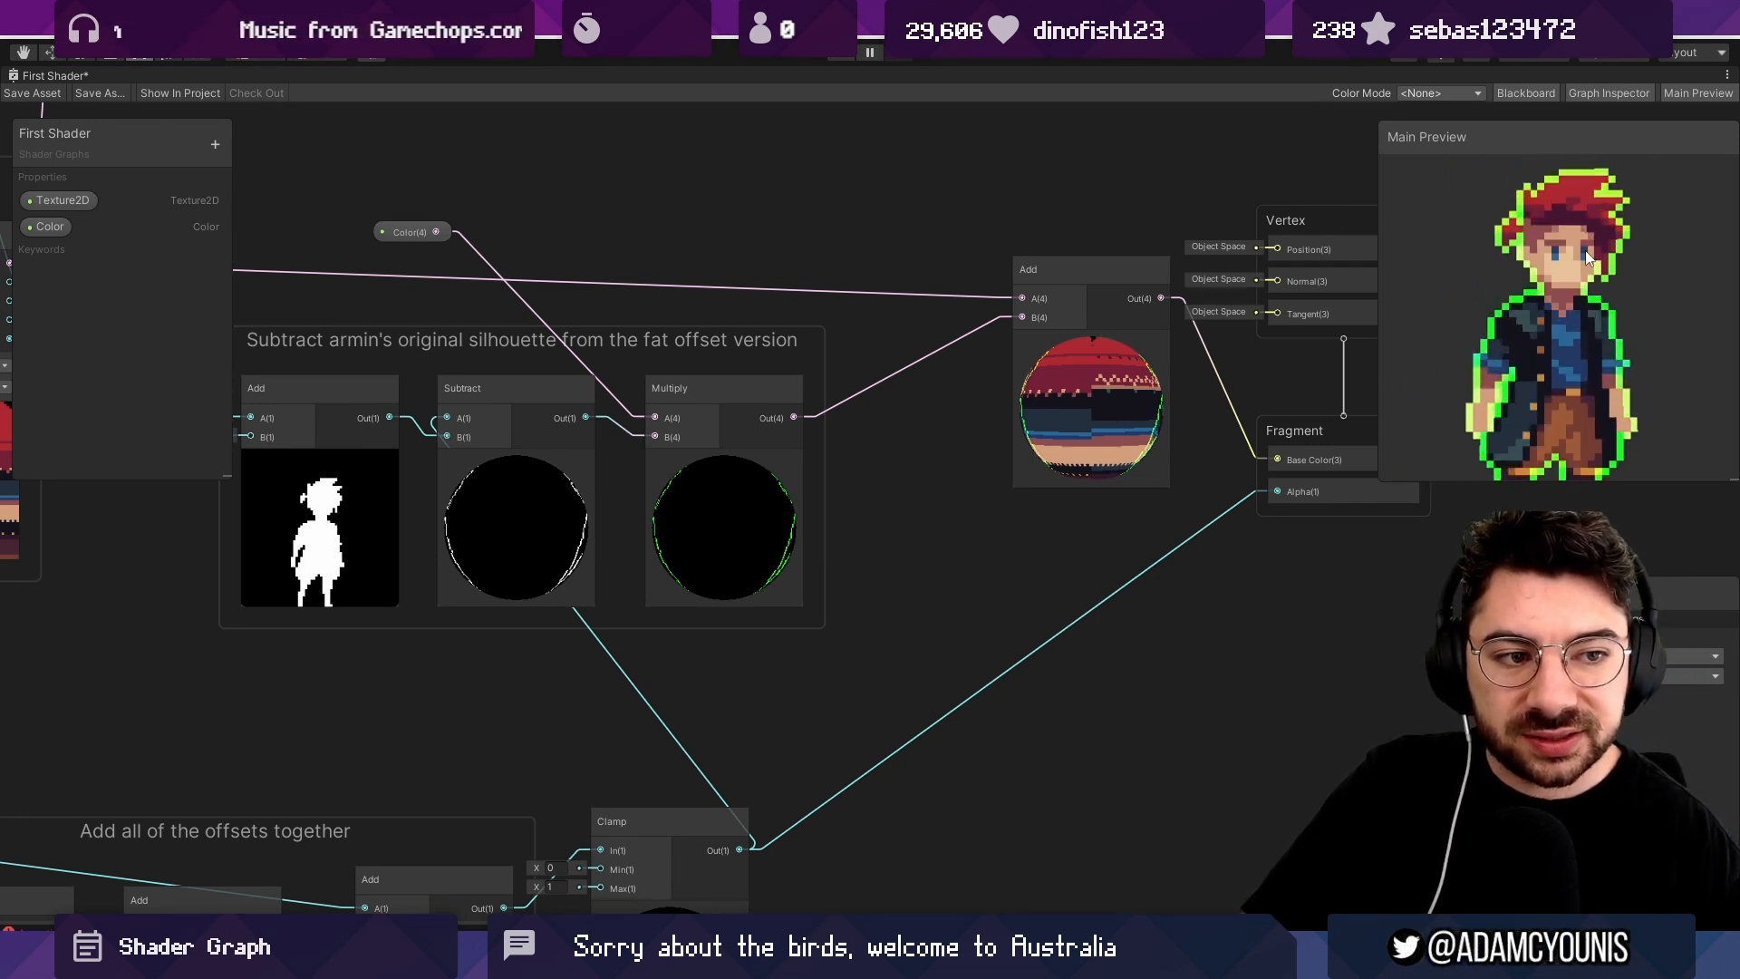
Move the final Add node a little closer to the Multiply node.
{"action": "scroll", "coordinate": [1467, 237], "scroll_direction": "down", "scroll_amount": 2}
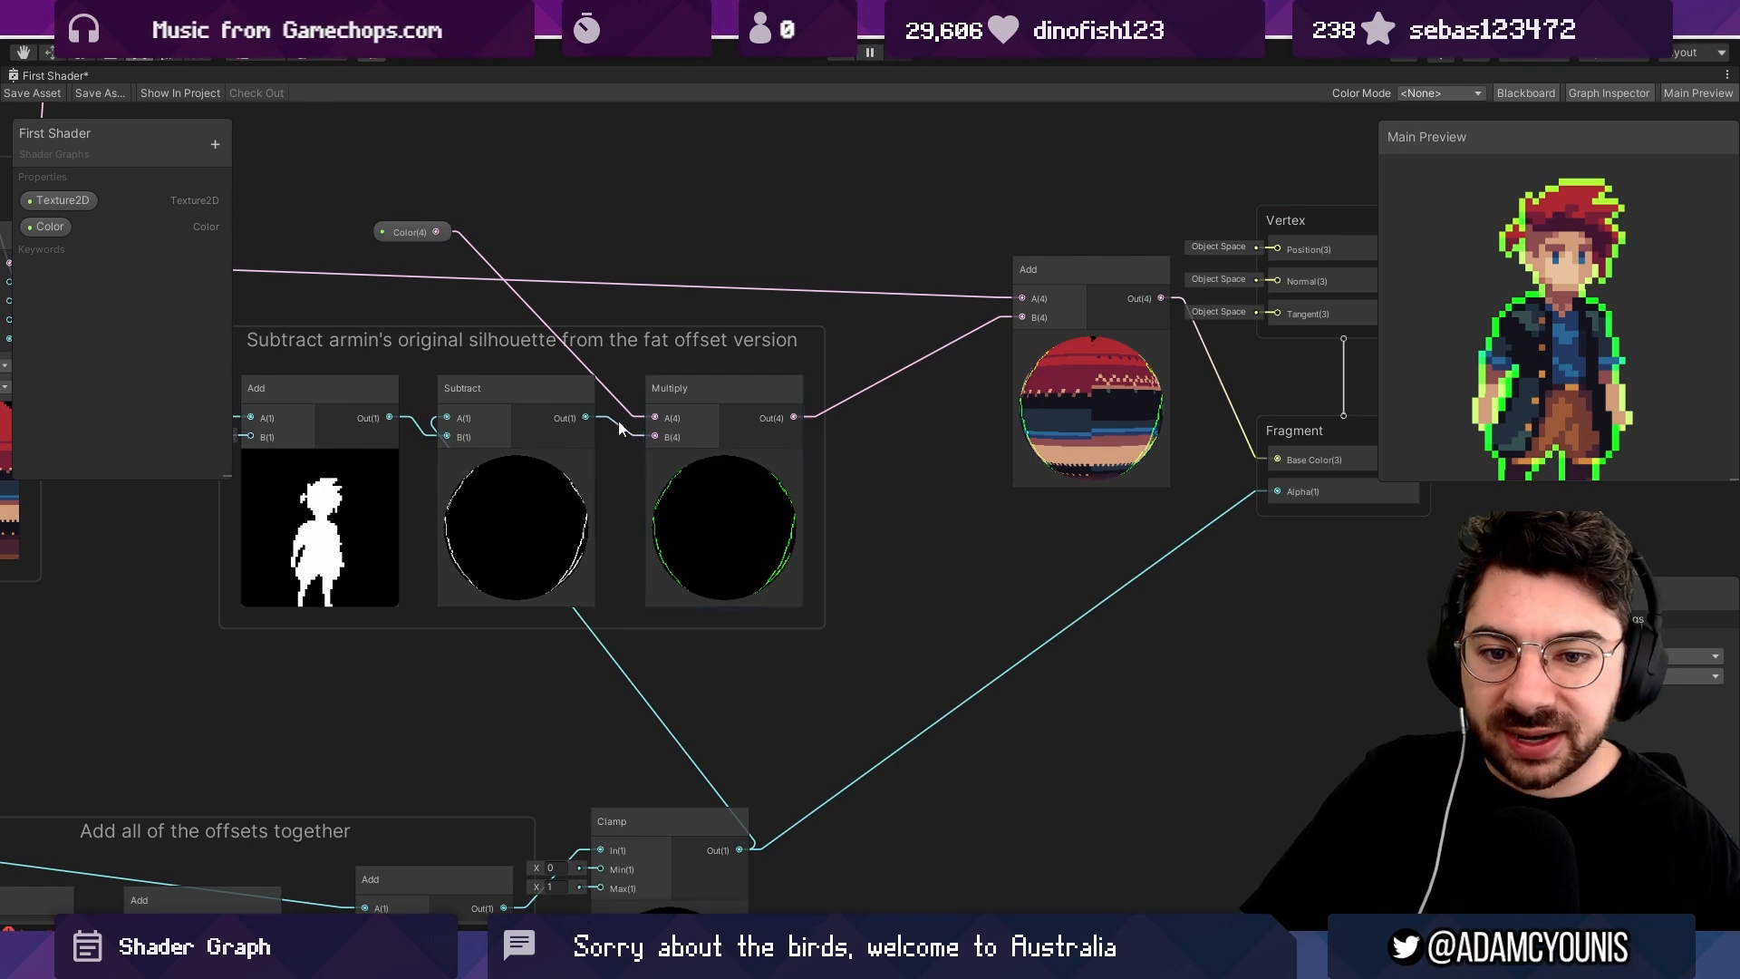
{"action": "left_click_drag", "start_coordinate": [1083, 410], "coordinate": [981, 435]}
{"action": "scroll", "coordinate": [907, 426], "scroll_direction": "down", "scroll_amount": 5}
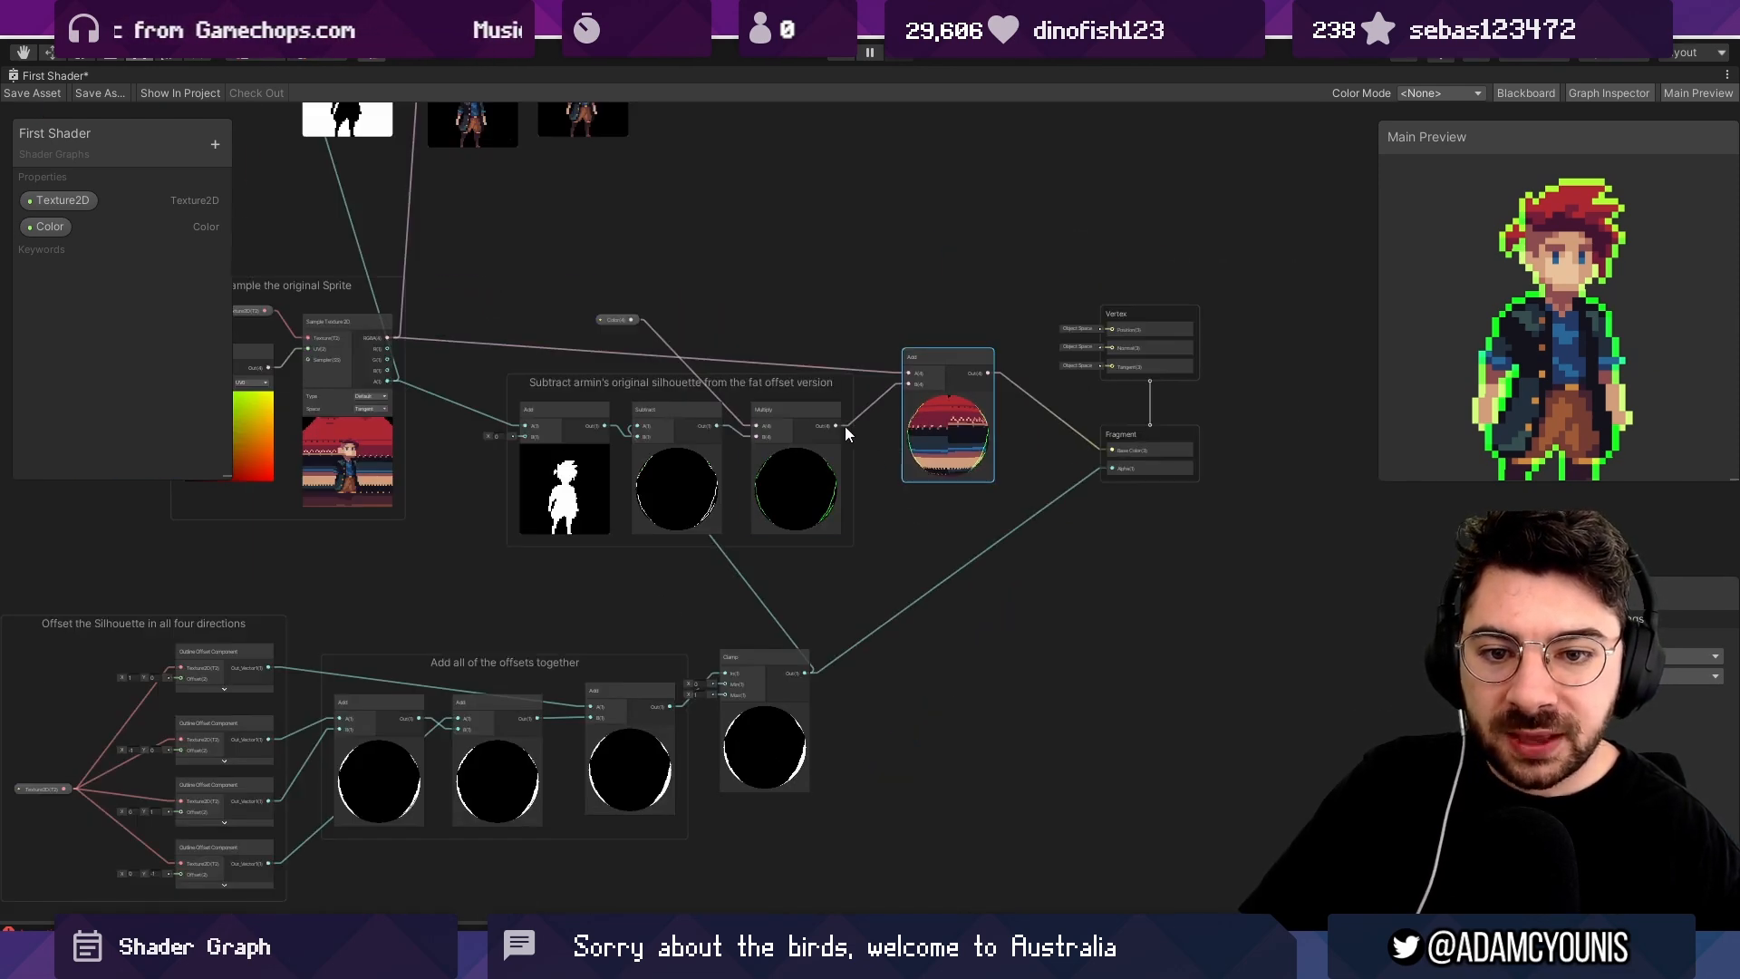
Trace the original sprite's alpha and colour from the Sample Texture 2D node through the One Minus and upper Subtract nodes.
{"action": "scroll", "coordinate": [616, 195], "scroll_direction": "up", "scroll_amount": 5}
{"action": "scroll", "coordinate": [681, 348], "scroll_direction": "up", "scroll_amount": 5}
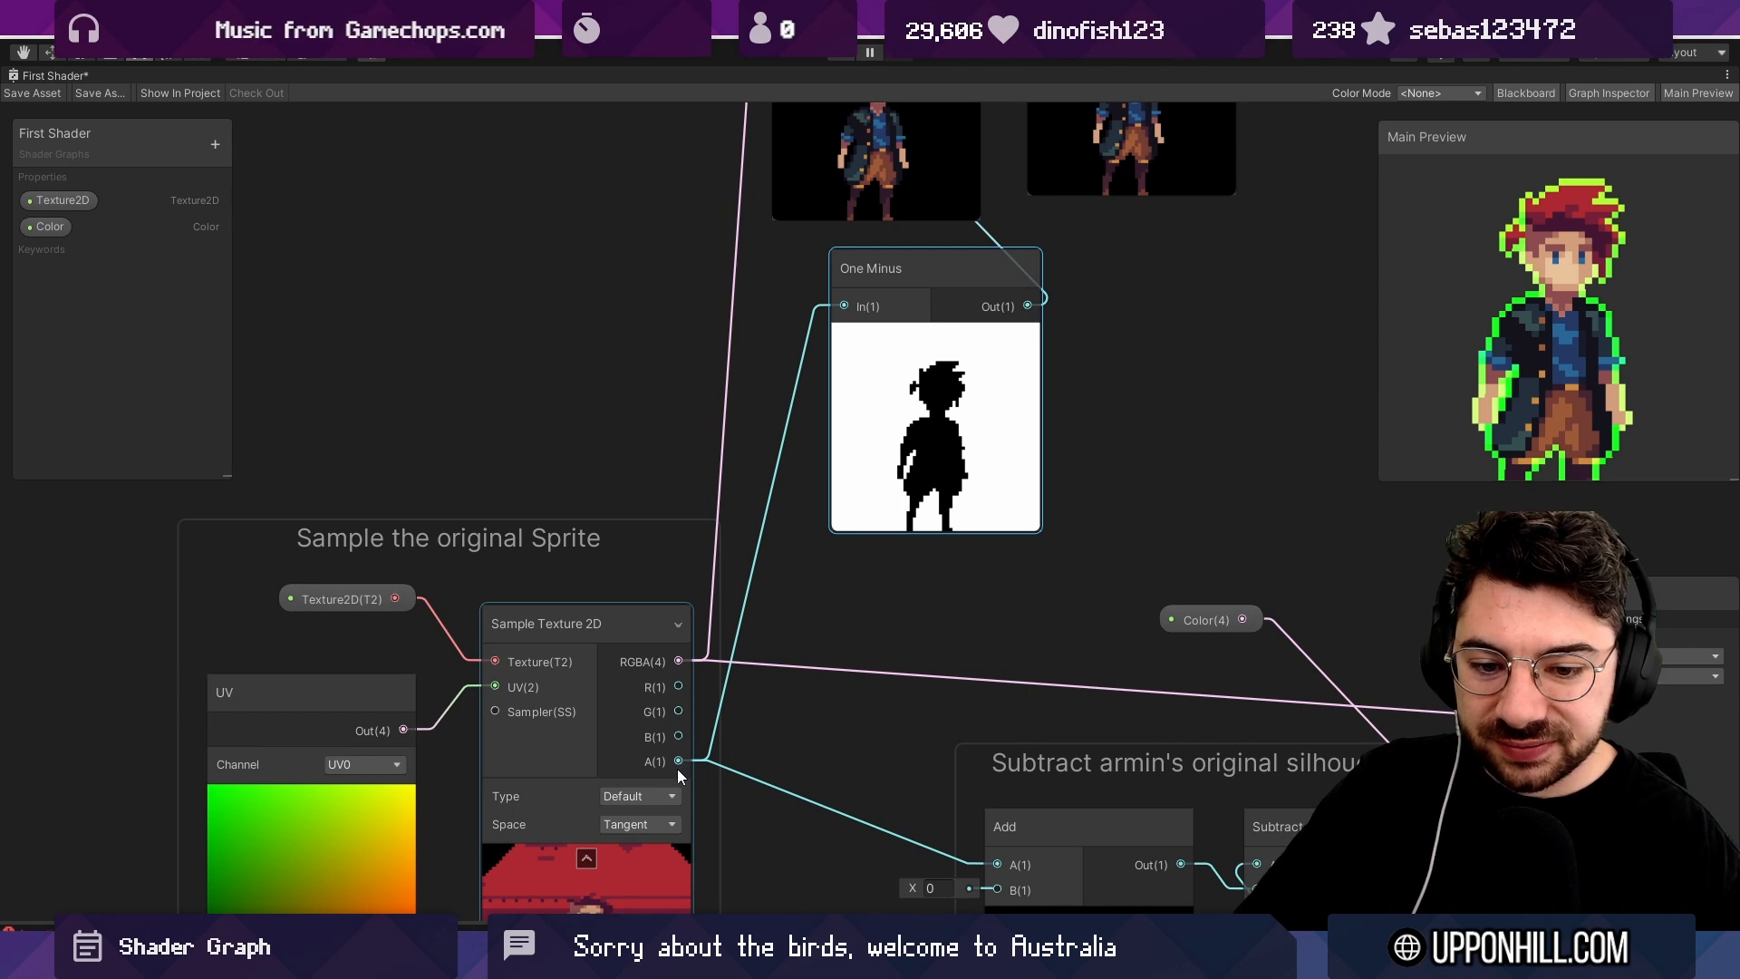
{"action": "middle_click_drag", "start_coordinate": [875, 387], "coordinate": [753, 274]}
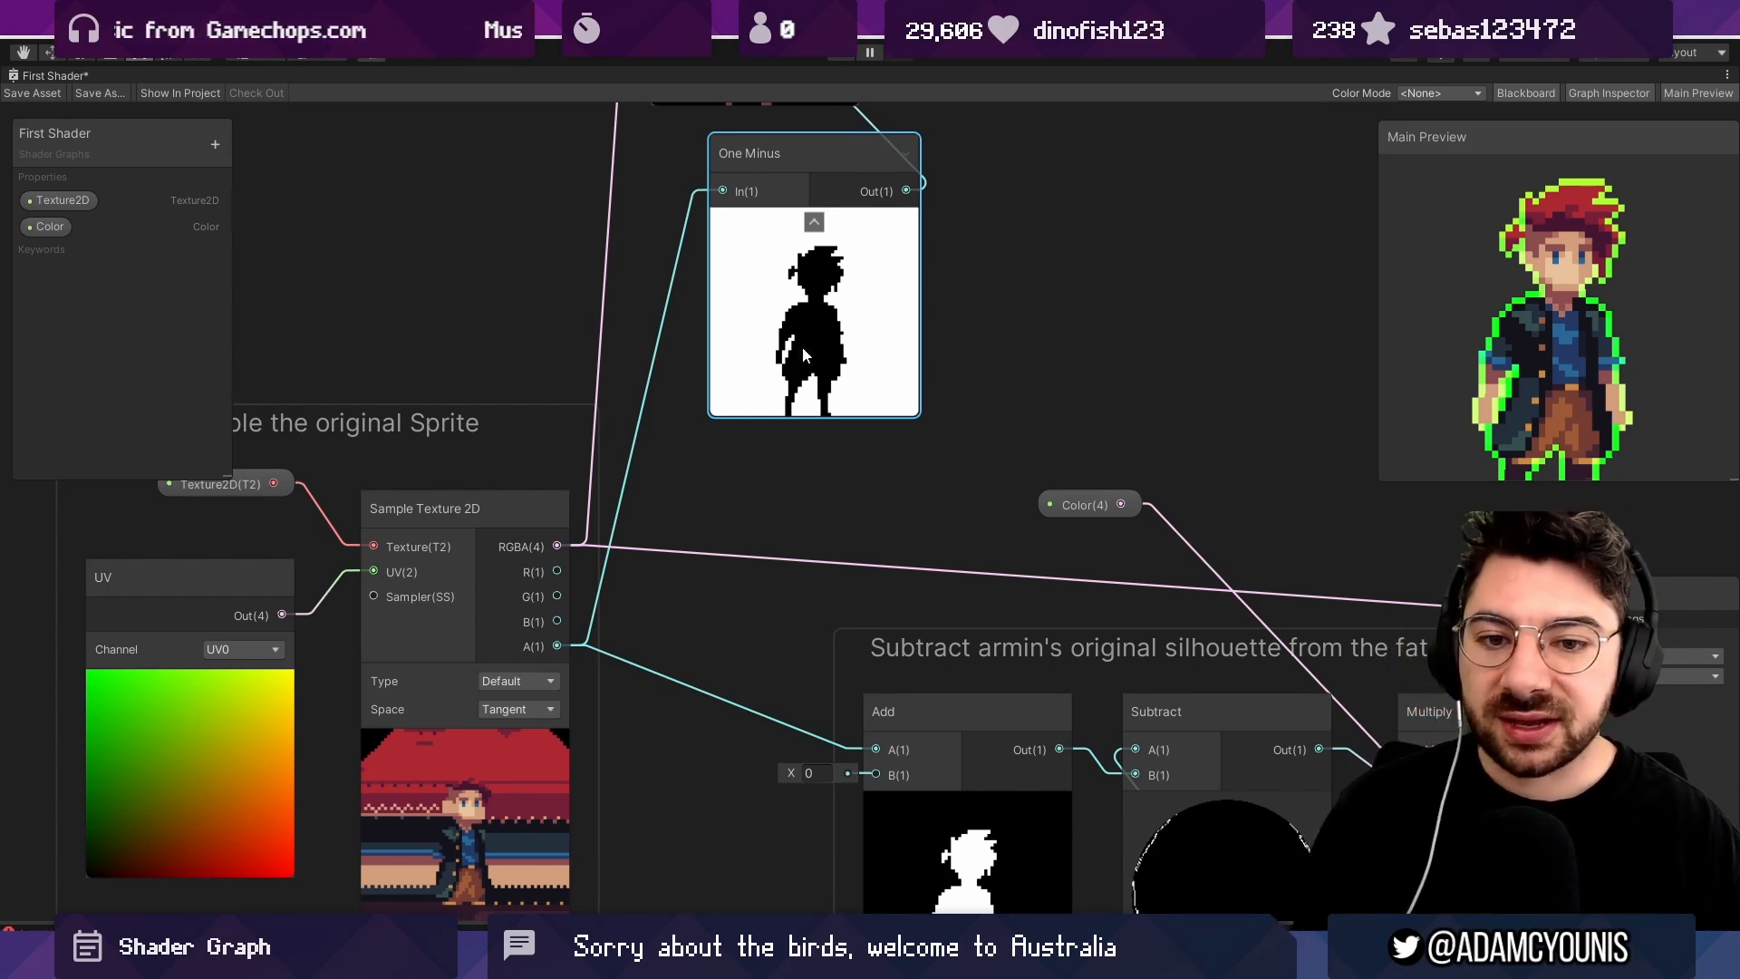
{"action": "left_click_drag", "start_coordinate": [802, 346], "coordinate": [772, 391]}
{"action": "middle_click_drag", "start_coordinate": [590, 651], "coordinate": [602, 574]}
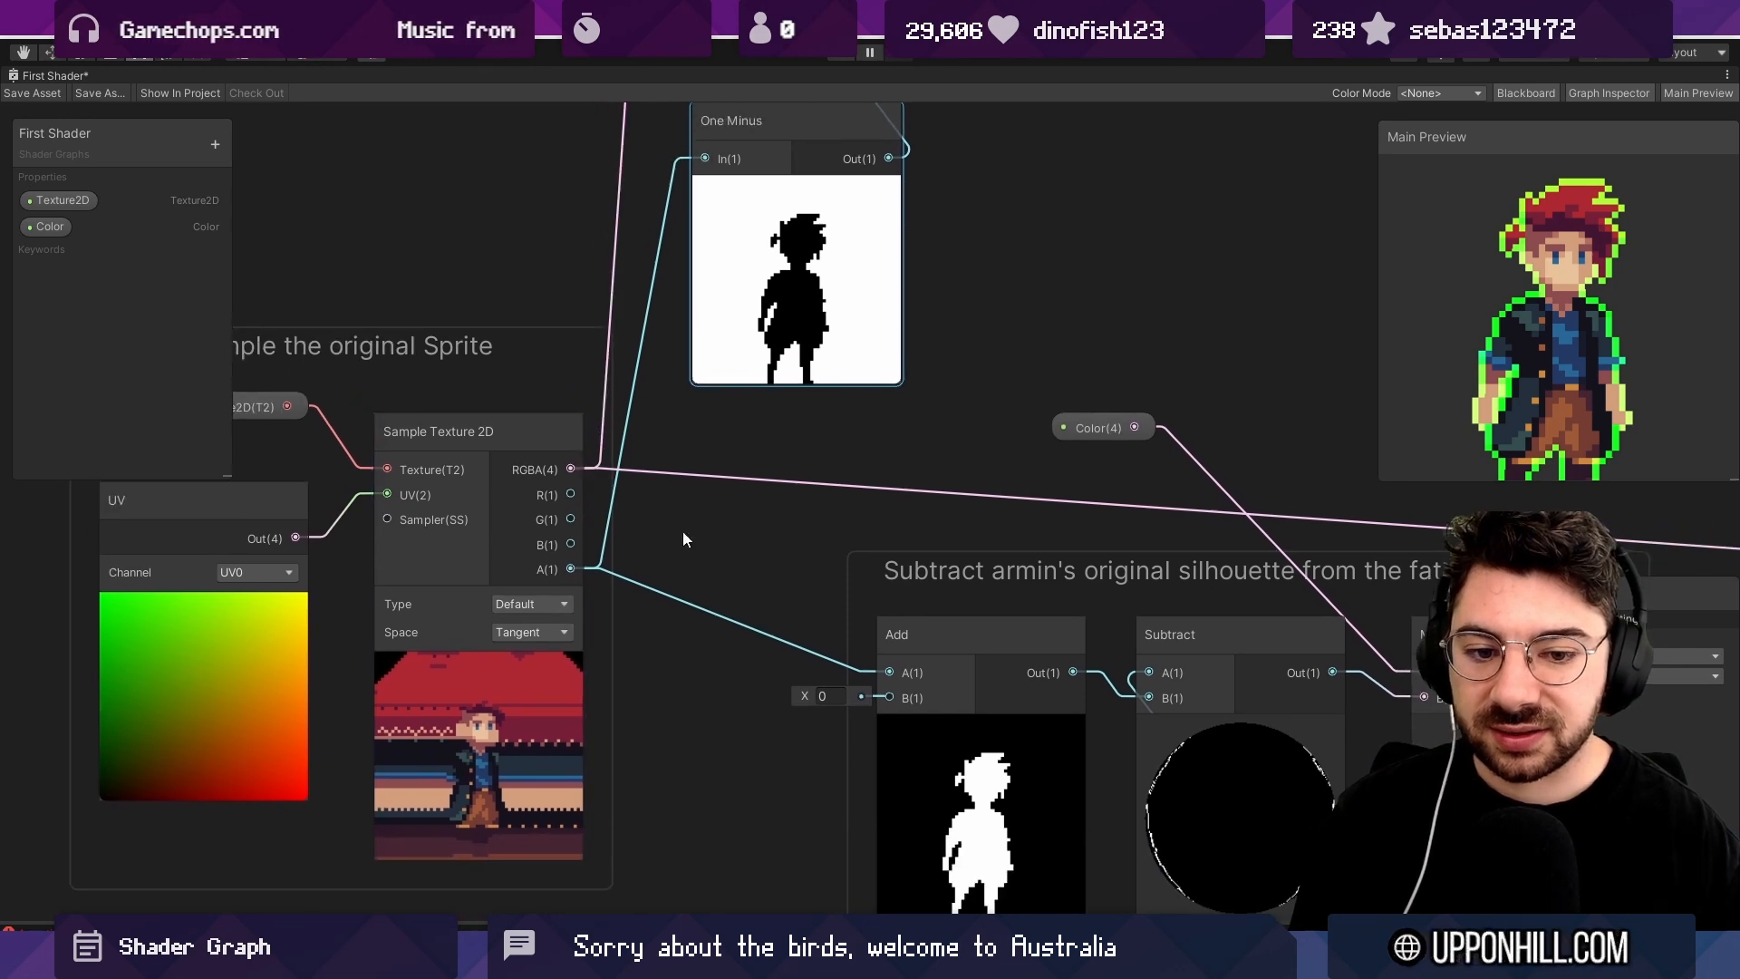
{"action": "middle_click_drag", "start_coordinate": [724, 289], "coordinate": [764, 678]}
{"action": "left_click_drag", "start_coordinate": [750, 273], "coordinate": [614, 396]}
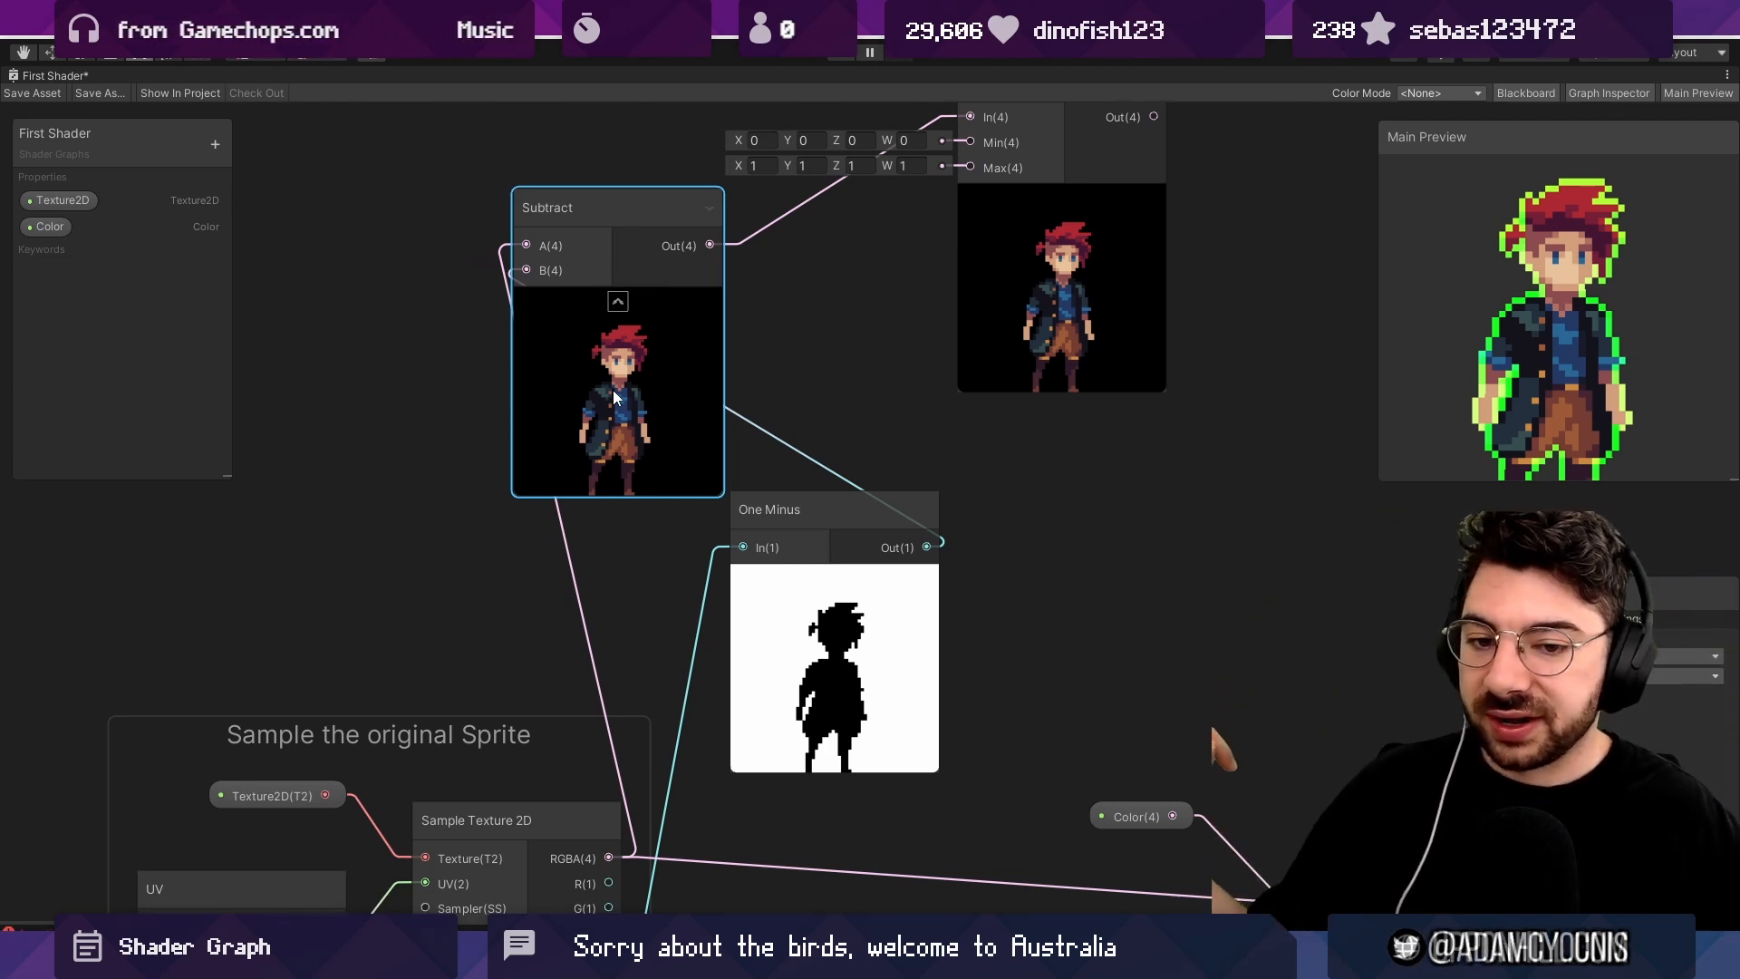
{"action": "middle_click_drag", "start_coordinate": [521, 852], "coordinate": [668, 547]}
{"action": "middle_click_drag", "start_coordinate": [615, 836], "coordinate": [572, 612]}
{"action": "scroll", "coordinate": [573, 612], "scroll_direction": "up", "scroll_amount": 4}
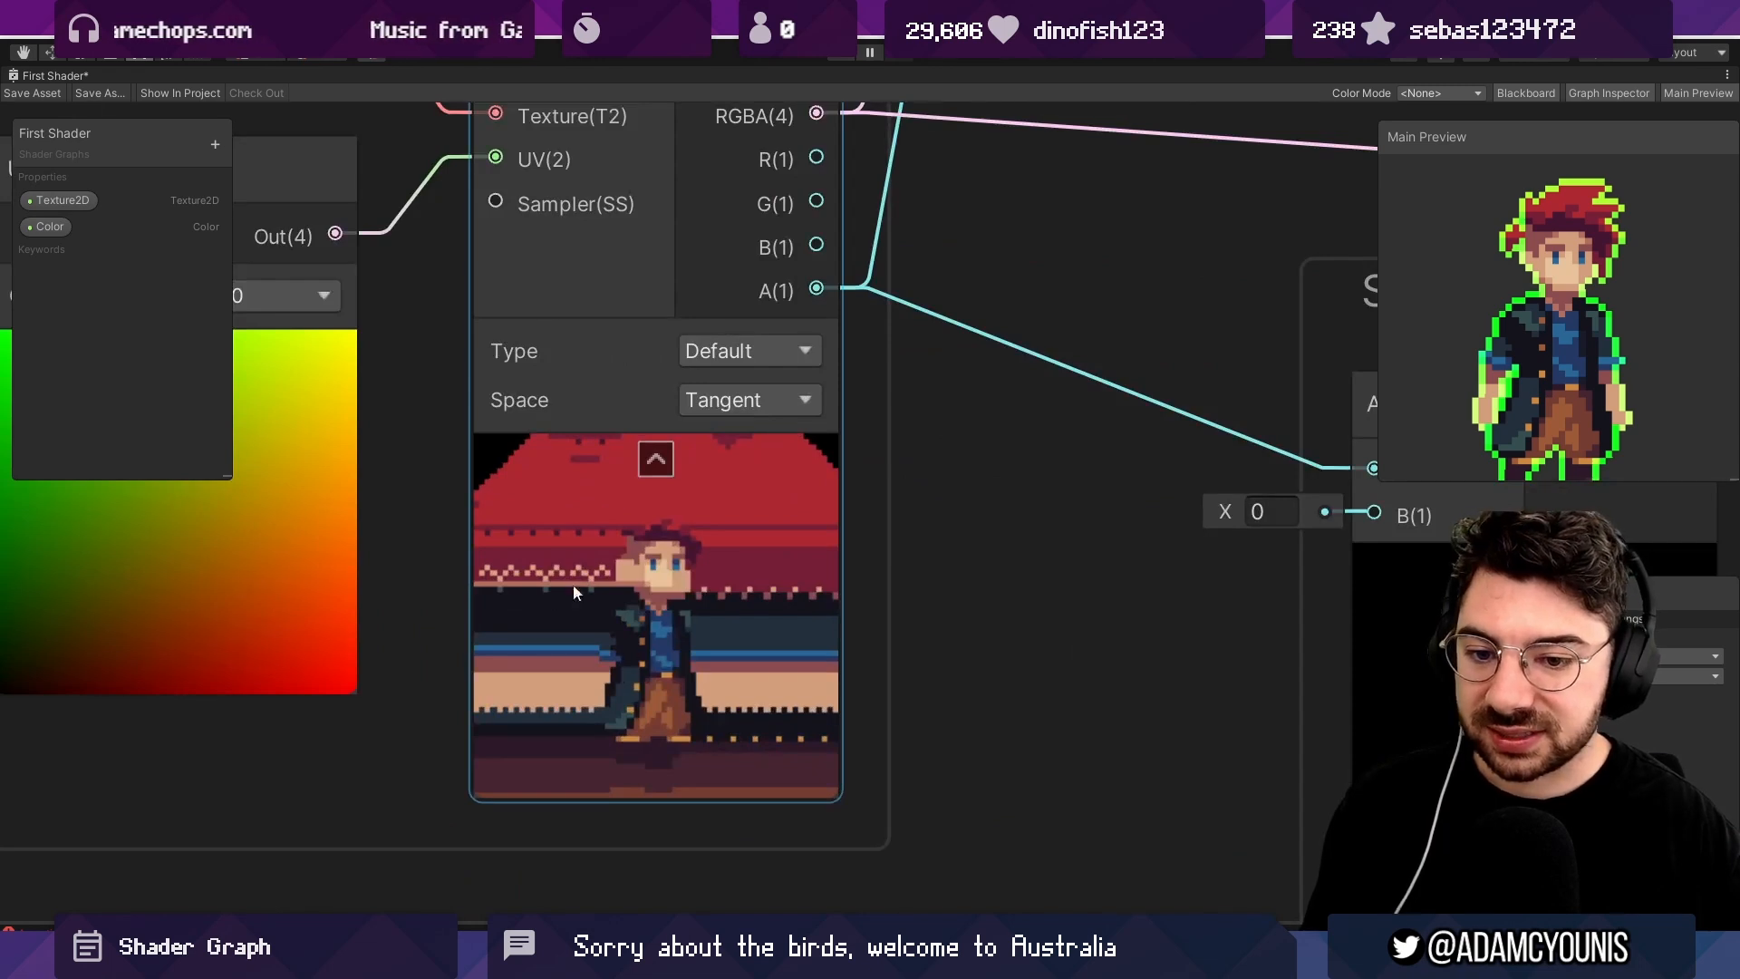
Line up the nodes above the sprite sample group so One Minus sits before Subtract and Clamp after it.
{"action": "scroll", "coordinate": [618, 528], "scroll_direction": "down", "scroll_amount": 5}
{"action": "middle_click_drag", "start_coordinate": [699, 239], "coordinate": [632, 522]}
{"action": "middle_click_drag", "start_coordinate": [761, 422], "coordinate": [761, 496]}
{"action": "middle_click_drag", "start_coordinate": [761, 496], "coordinate": [736, 616]}
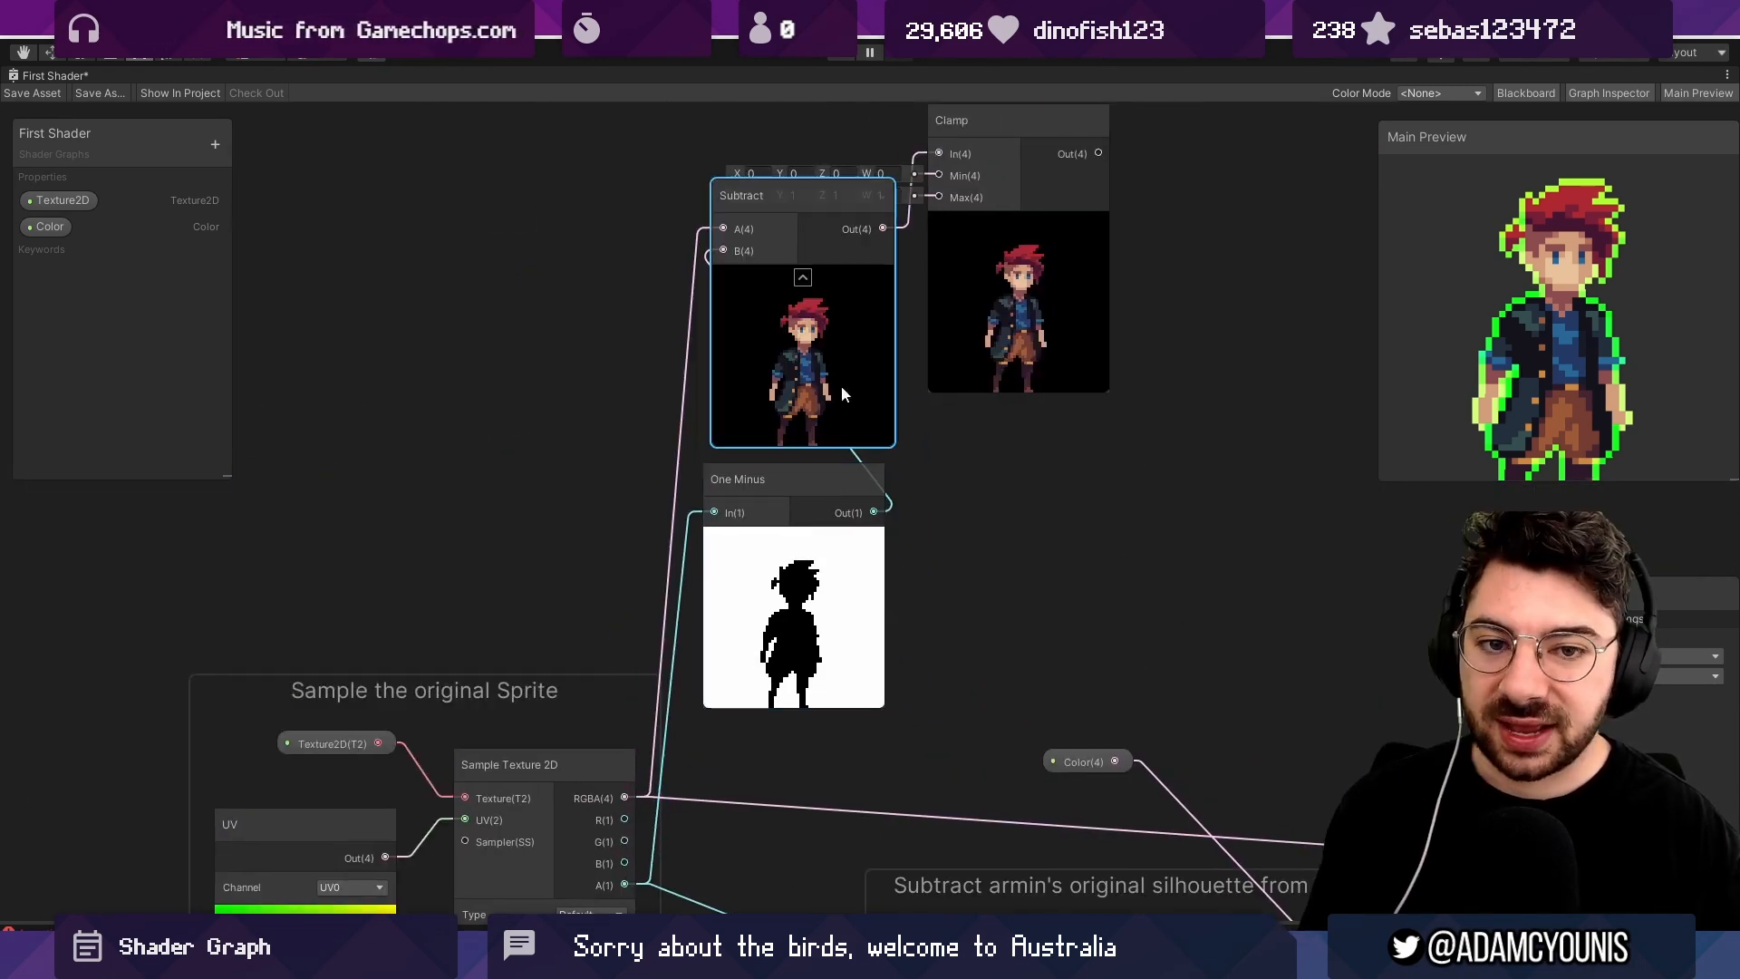
{"action": "left_click_drag", "start_coordinate": [788, 479], "coordinate": [568, 233]}
{"action": "left_click_drag", "start_coordinate": [1019, 351], "coordinate": [1102, 425]}
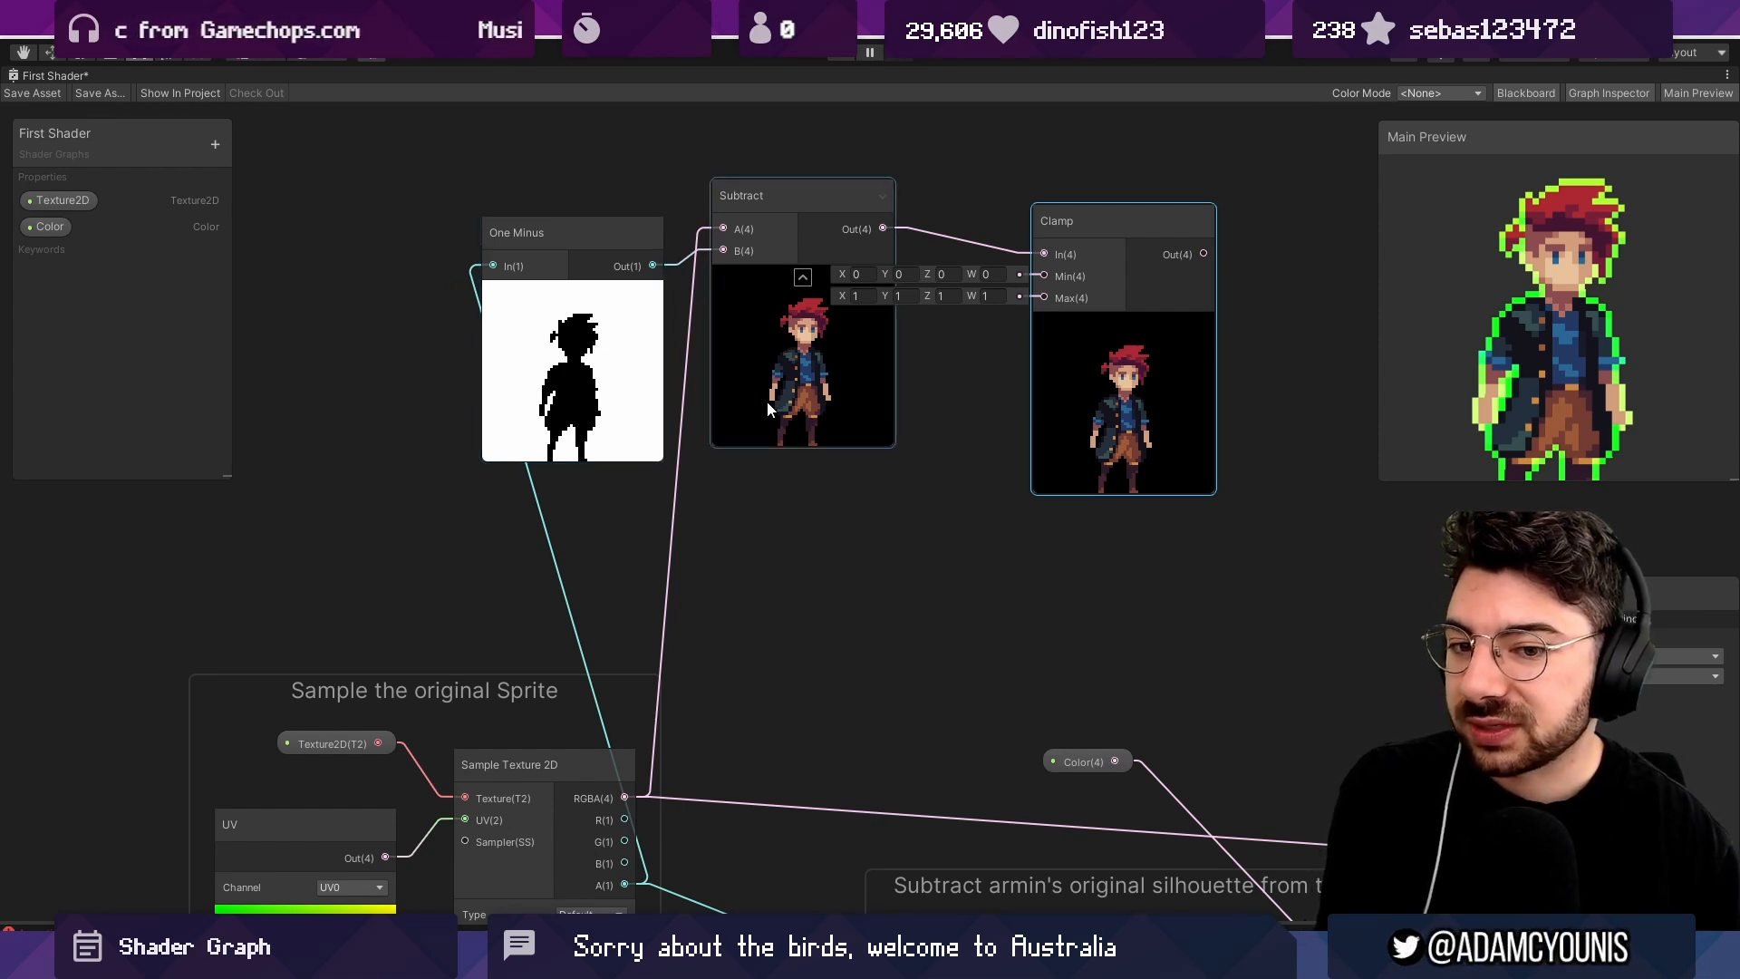
Examine the Sample Texture 2D preview's colours around the sprite and compare them with the One Minus silhouette.
{"action": "scroll", "coordinate": [766, 371], "scroll_direction": "up", "scroll_amount": 5}
{"action": "scroll", "coordinate": [764, 450], "scroll_direction": "down", "scroll_amount": 6}
{"action": "scroll", "coordinate": [546, 650], "scroll_direction": "up", "scroll_amount": 4}
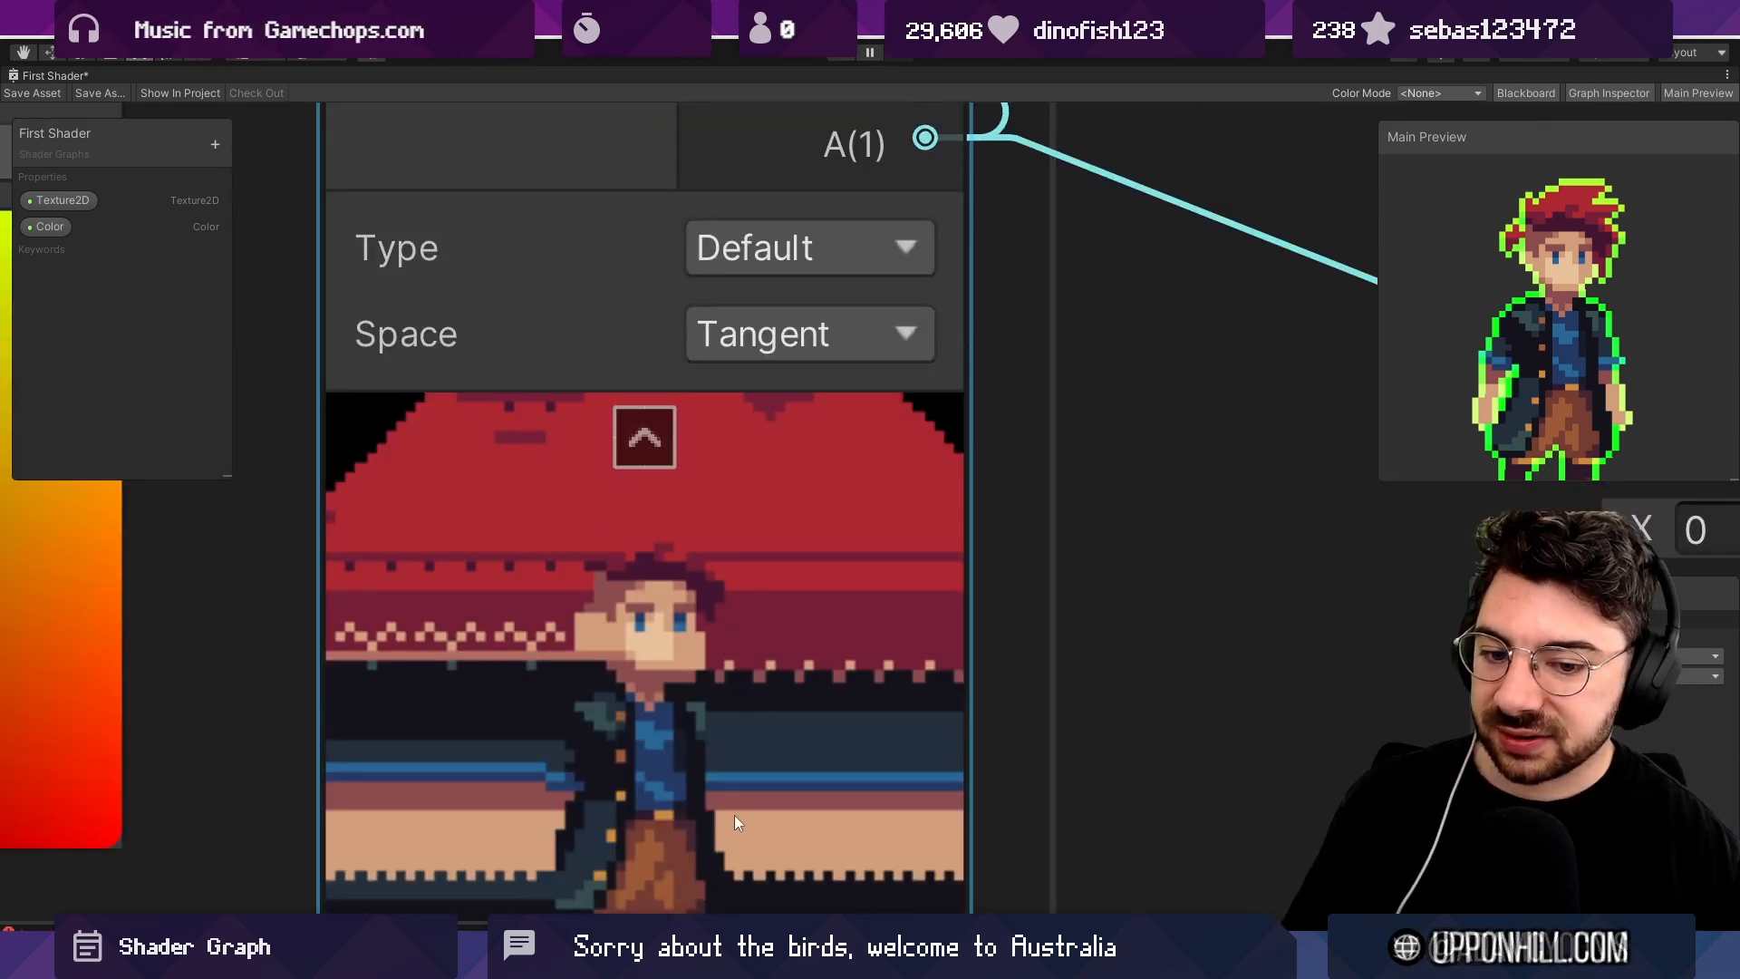
{"action": "scroll", "coordinate": [735, 821], "scroll_direction": "down", "scroll_amount": 4}
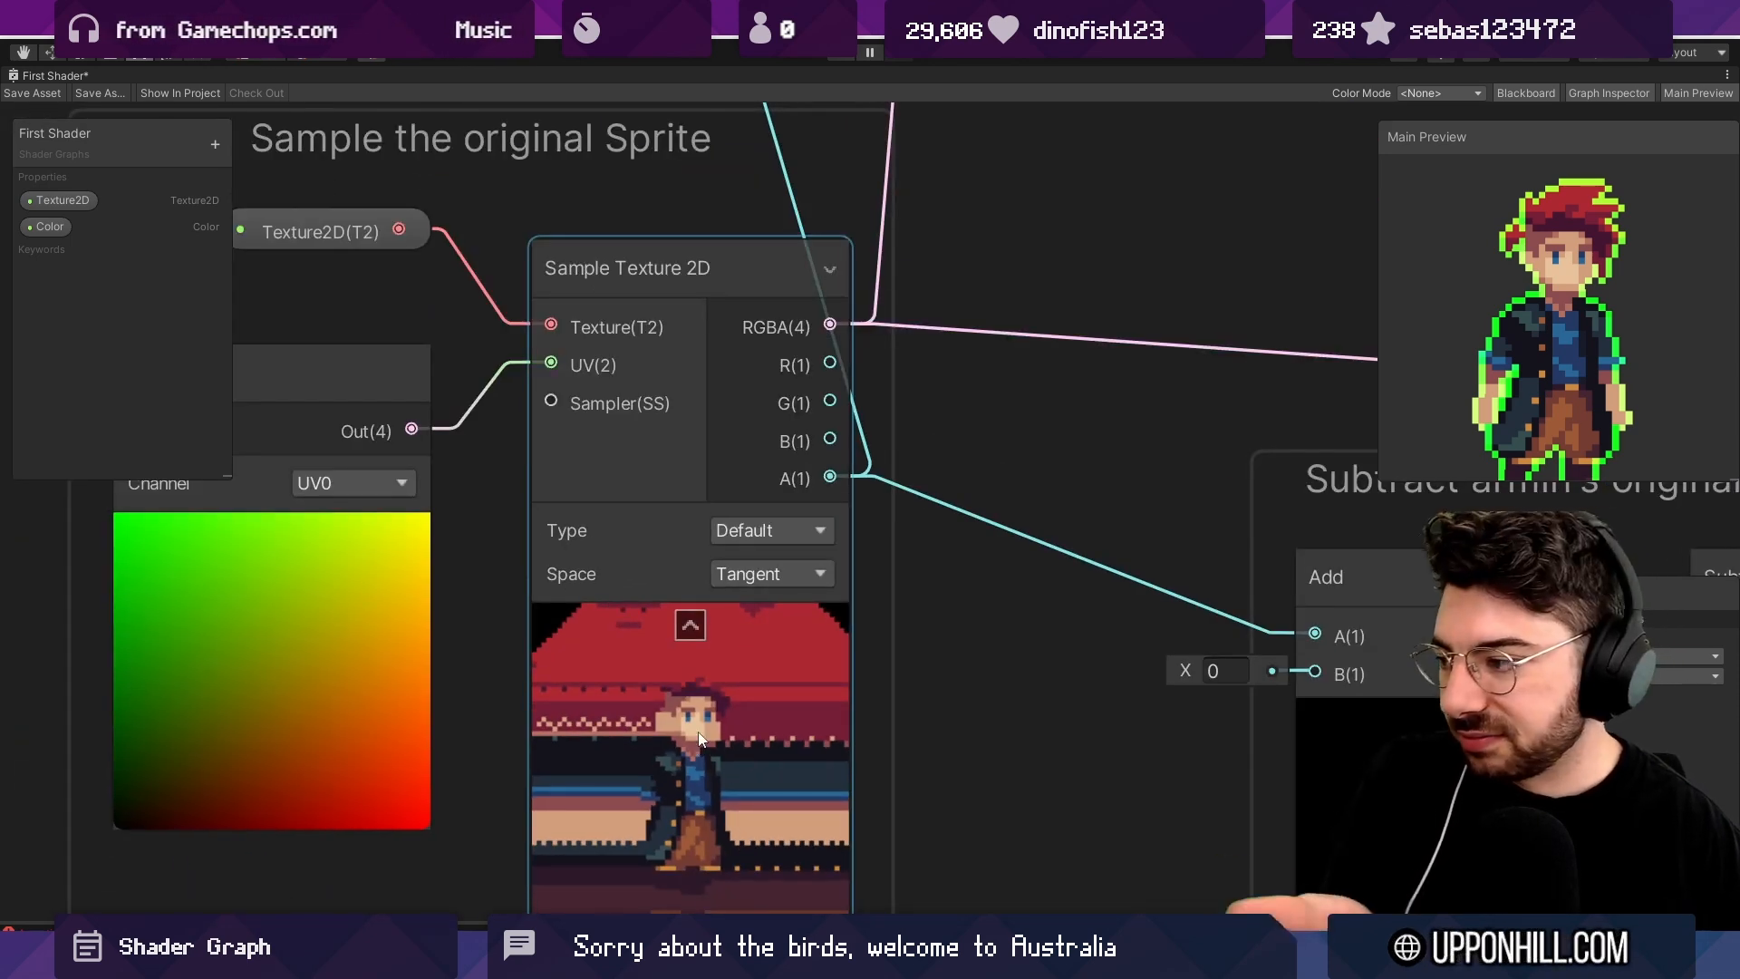
{"action": "scroll", "coordinate": [701, 710], "scroll_direction": "down", "scroll_amount": 3}
{"action": "middle_click_drag", "start_coordinate": [710, 711], "coordinate": [661, 665]}
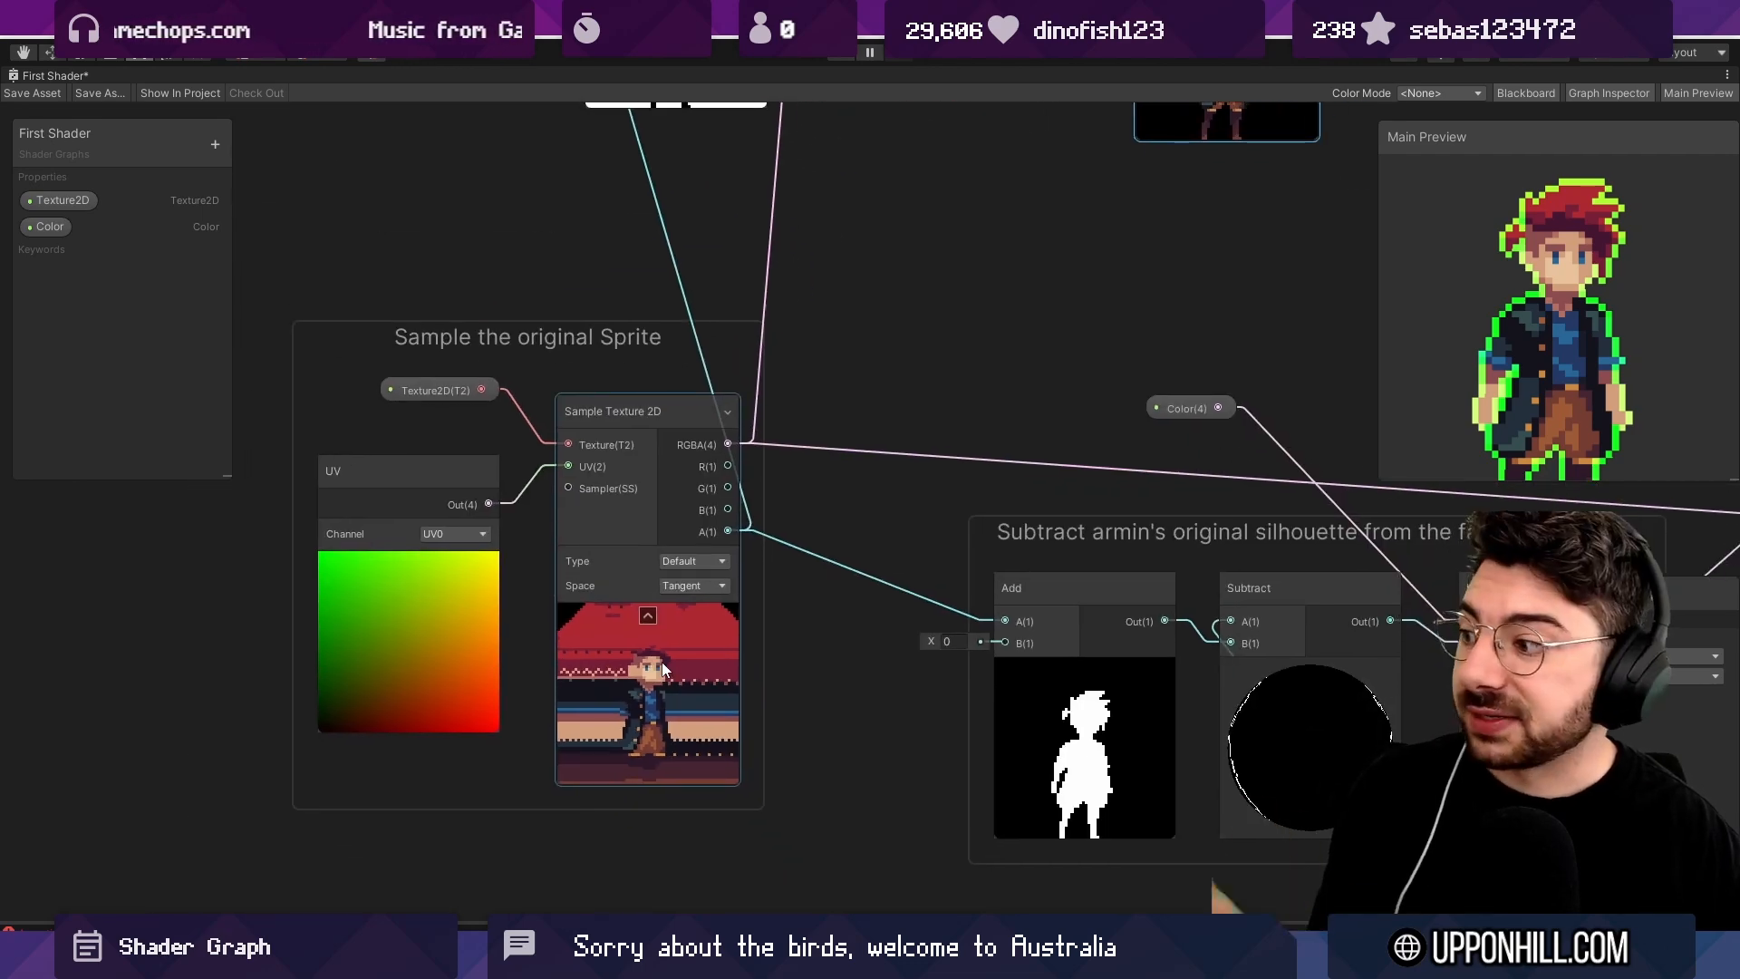
{"action": "middle_click_drag", "start_coordinate": [729, 553], "coordinate": [689, 784]}
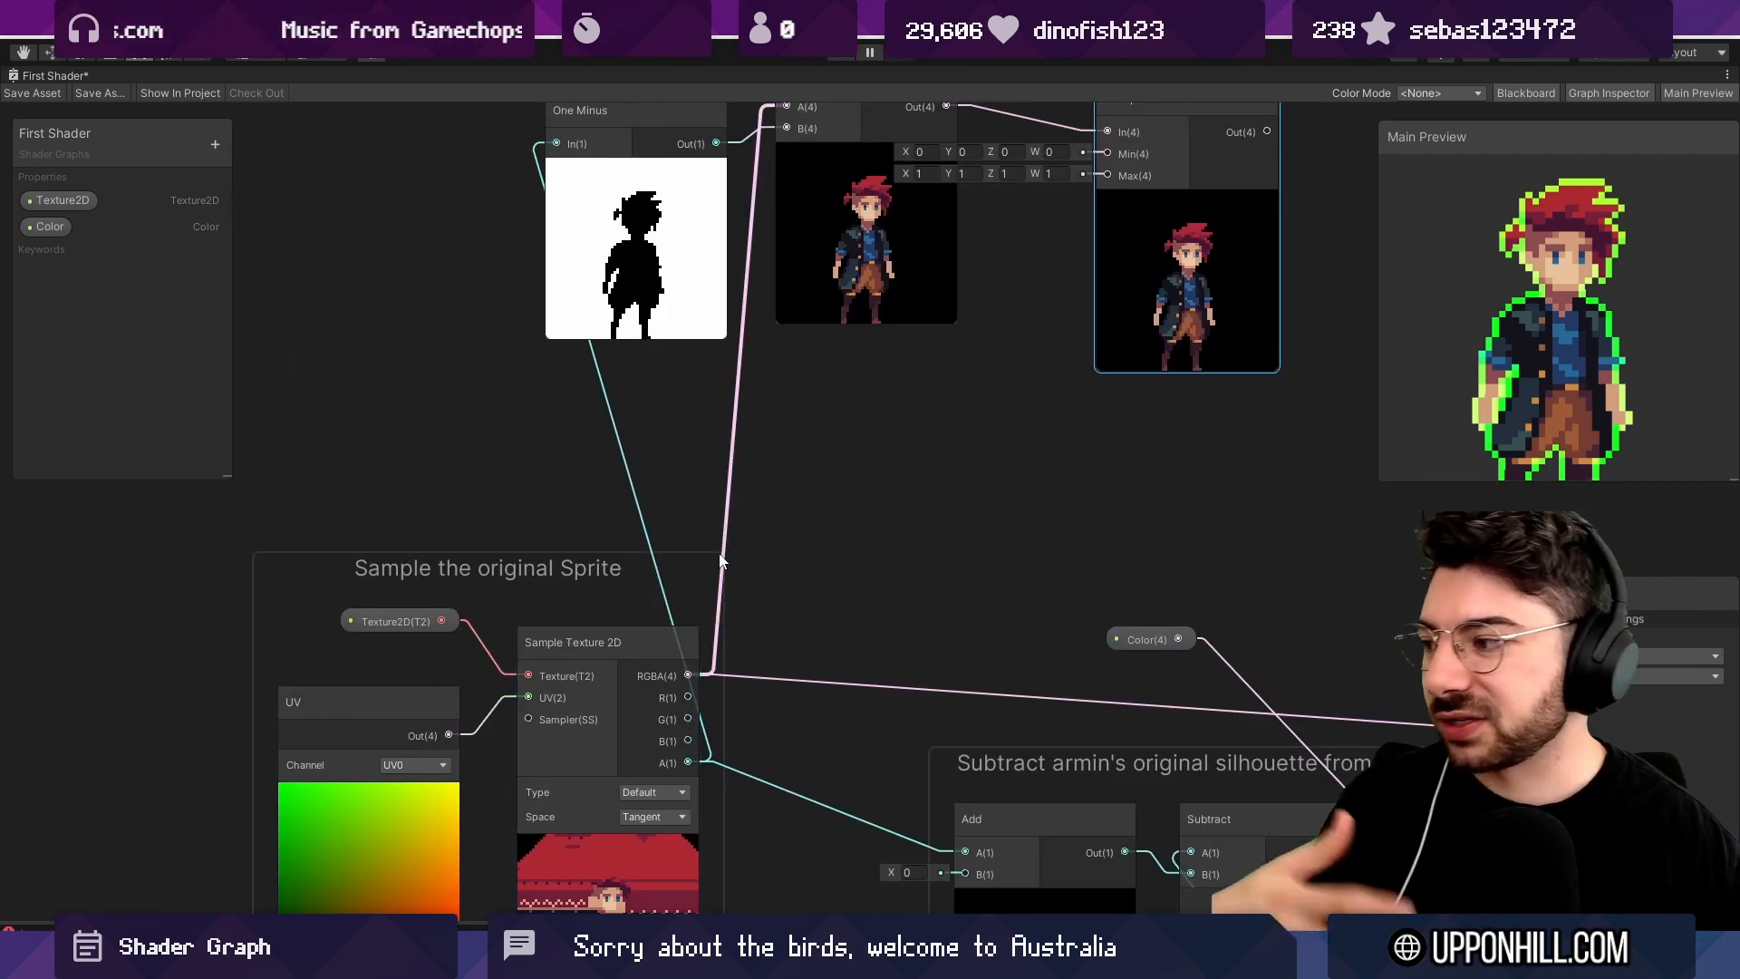
{"action": "scroll", "coordinate": [708, 495], "scroll_direction": "down", "scroll_amount": 2}
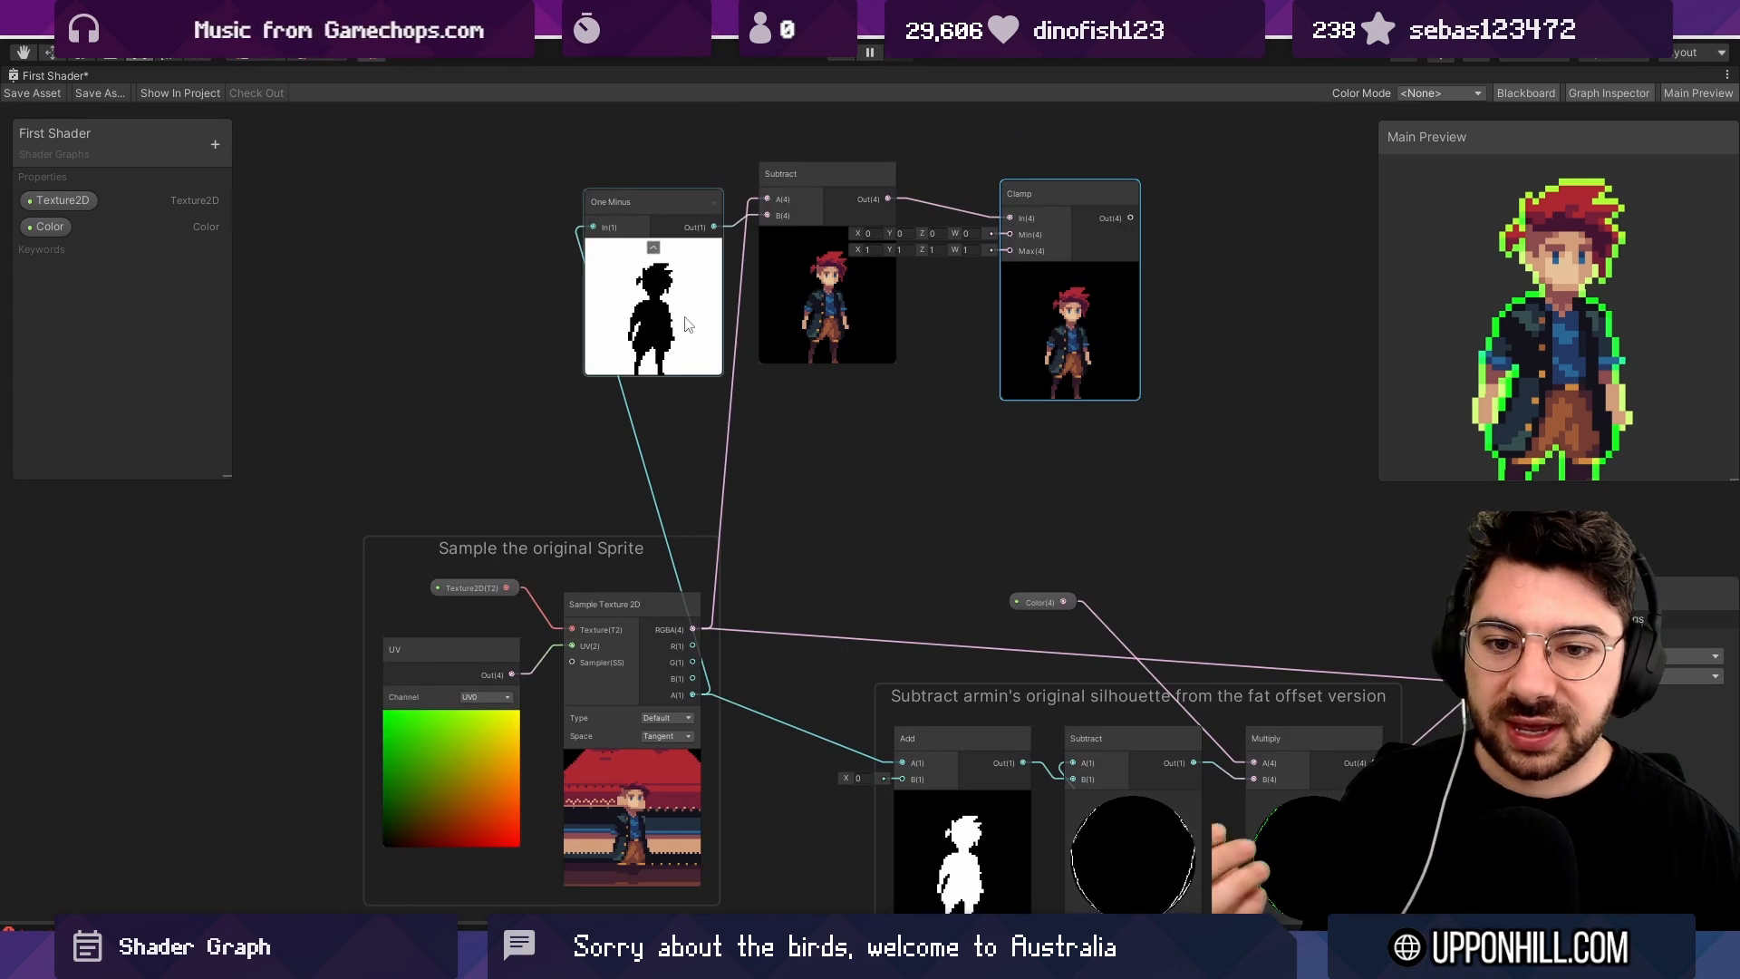
{"action": "scroll", "coordinate": [711, 492], "scroll_direction": "up", "scroll_amount": 6}
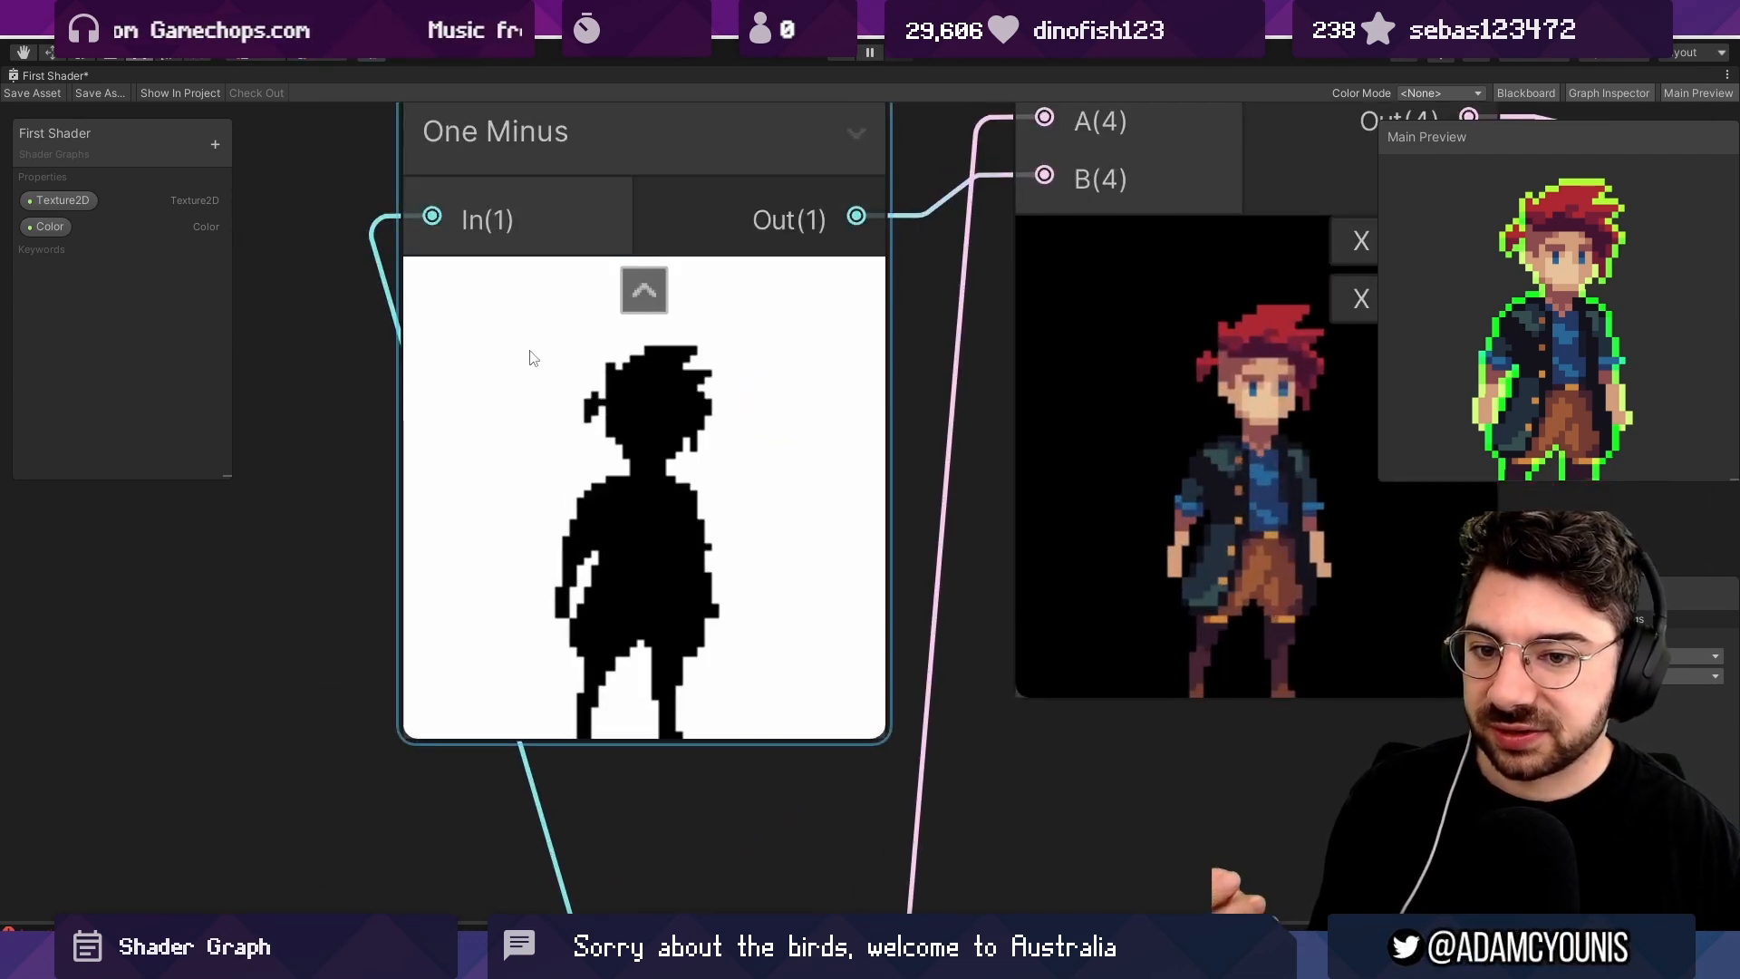
{"action": "scroll", "coordinate": [489, 562], "scroll_direction": "down", "scroll_amount": 3}
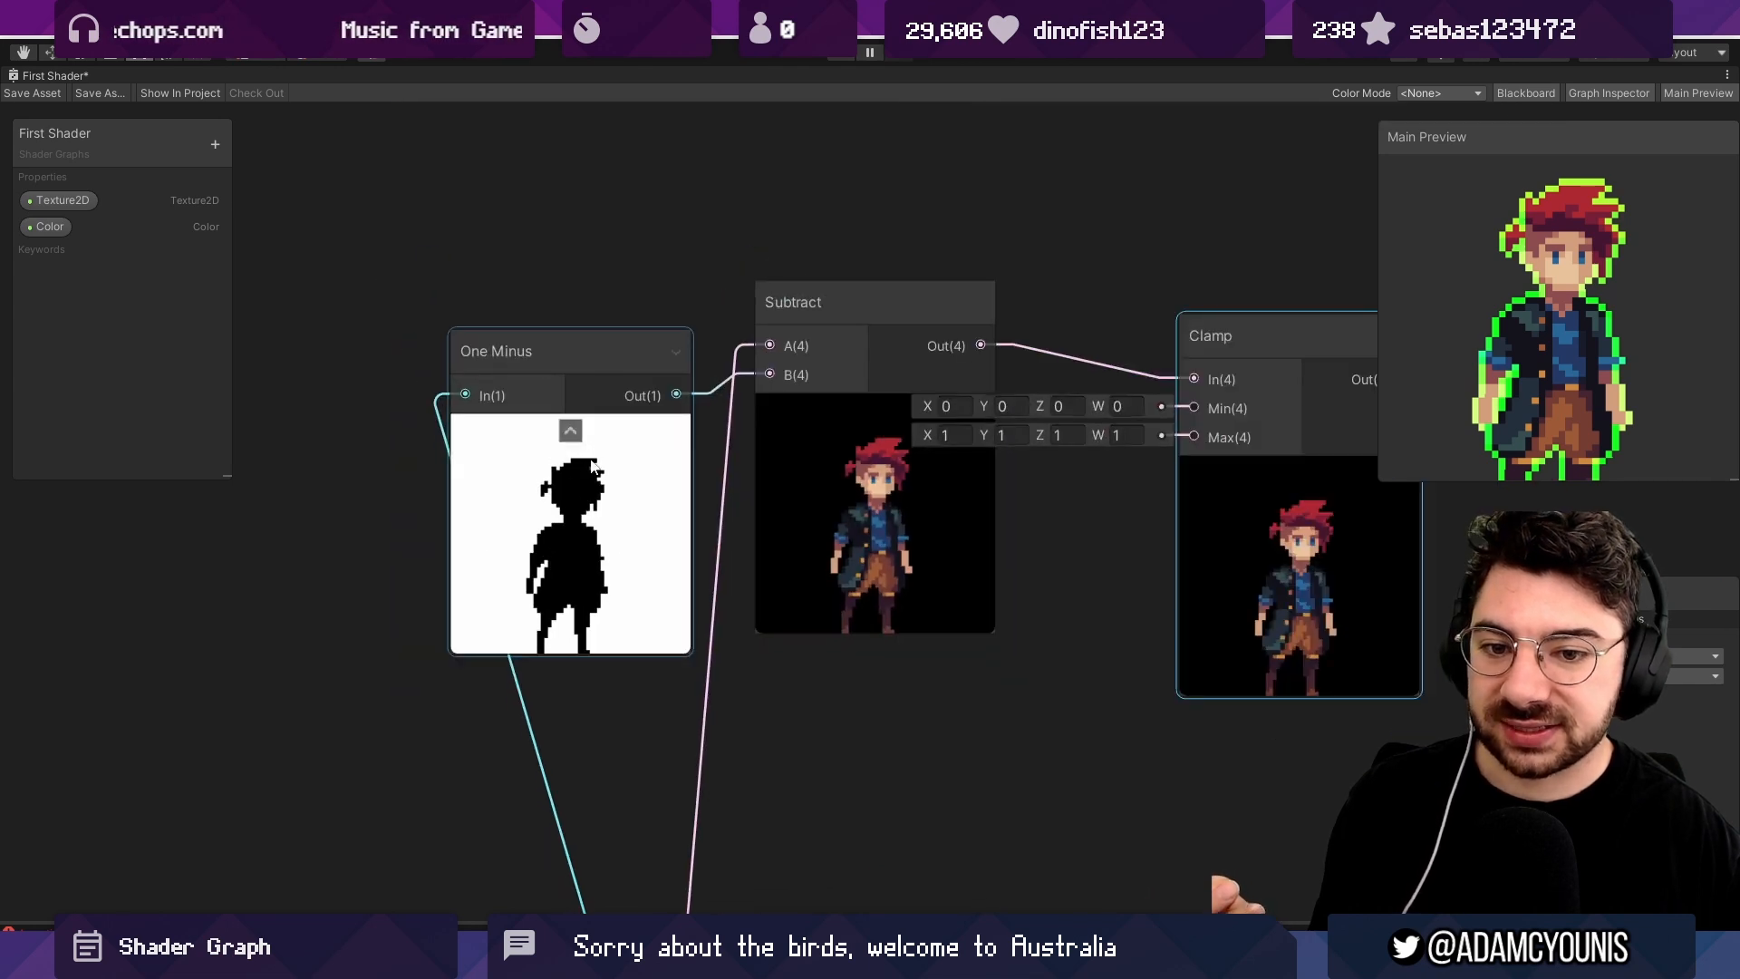
Inspect the upper Subtract and Clamp previews up close, nudging the One Minus and Clamp nodes for a clearer layout.
{"action": "left_click_drag", "start_coordinate": [594, 465], "coordinate": [588, 507]}
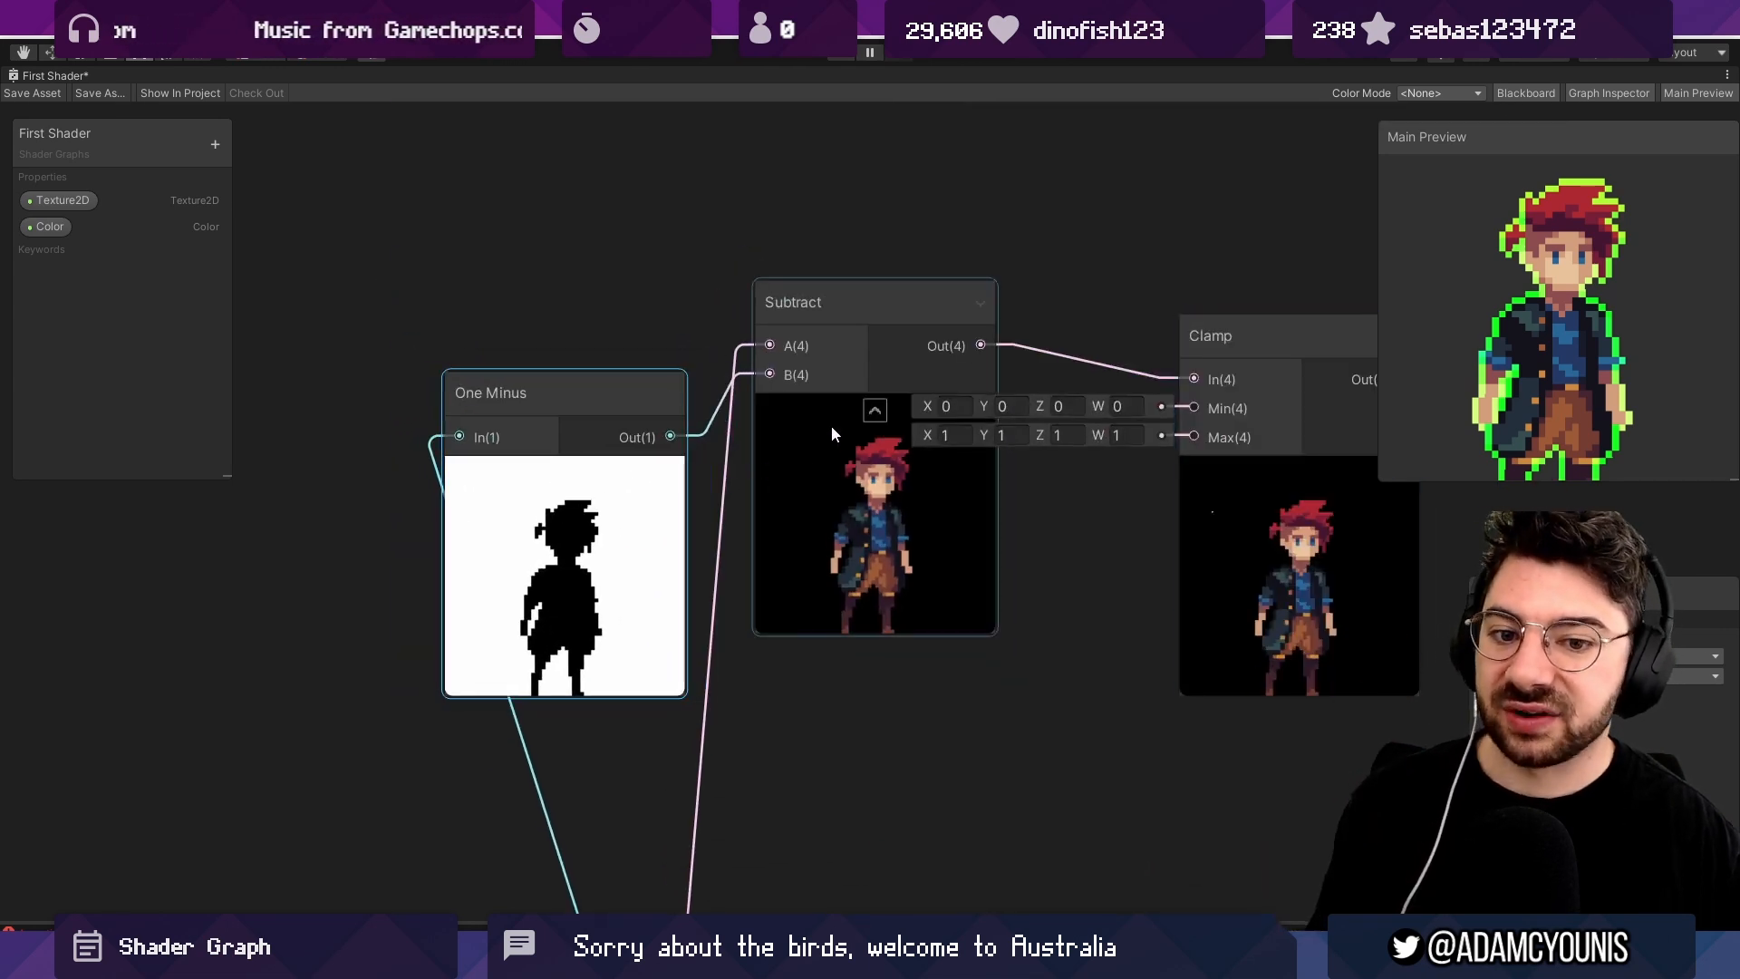
{"action": "scroll", "coordinate": [699, 513], "scroll_direction": "up", "scroll_amount": 5}
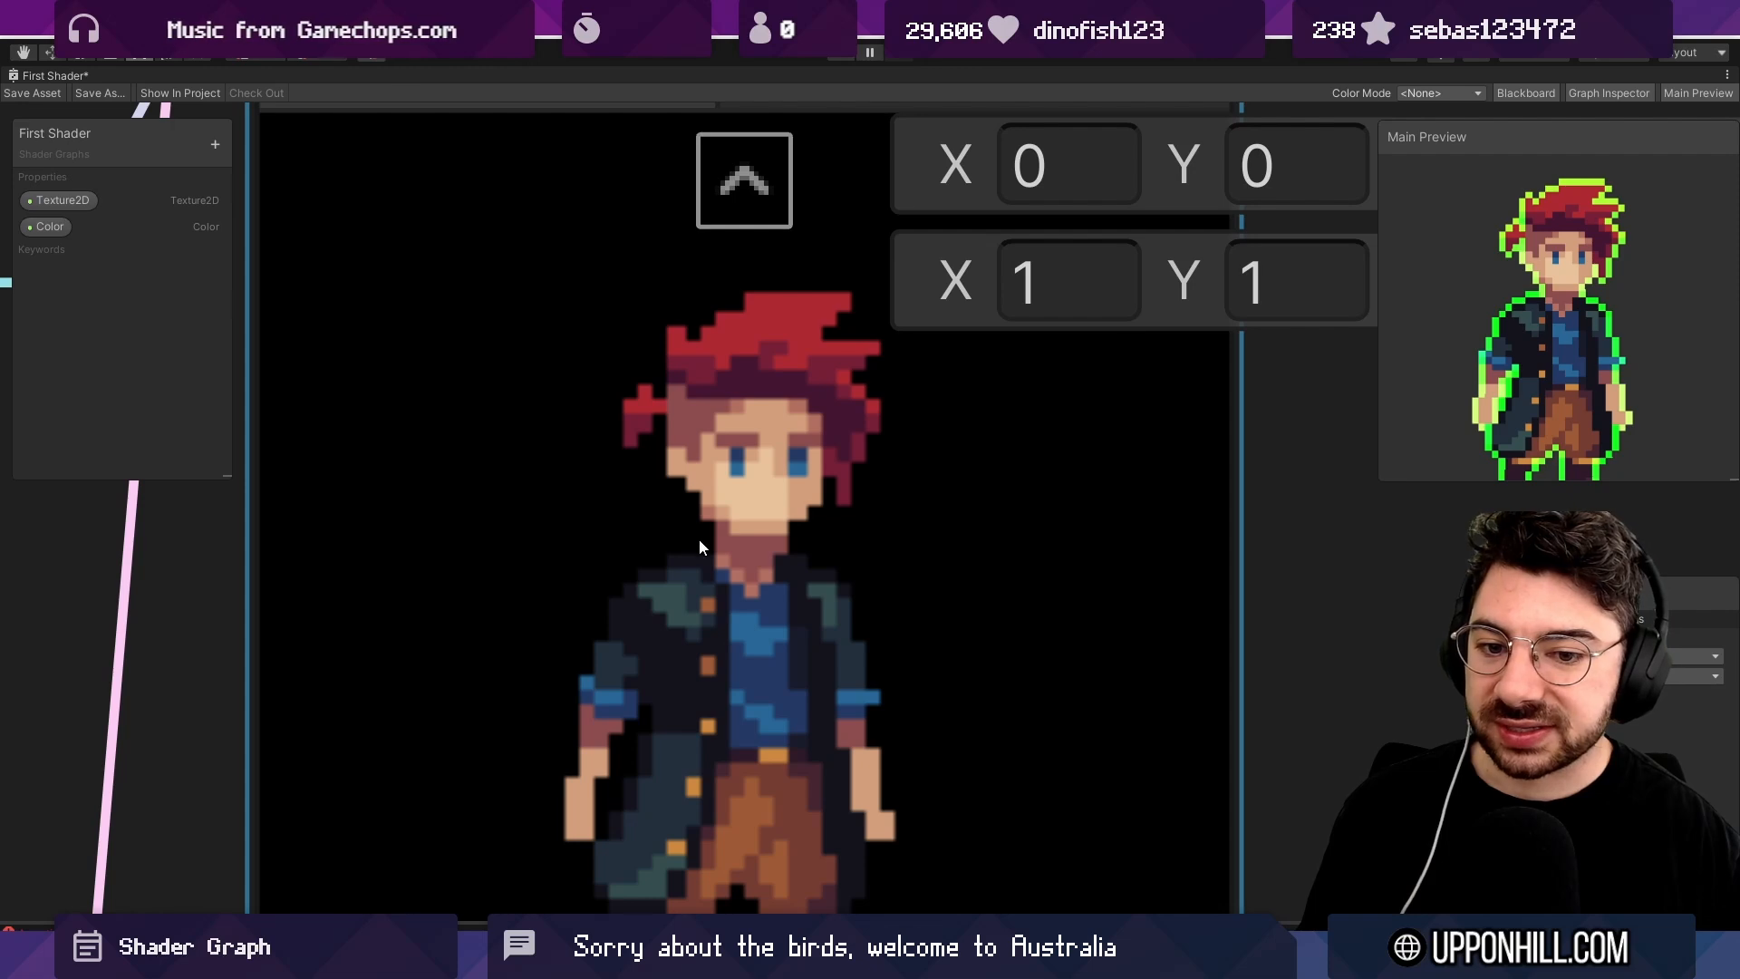
{"action": "scroll", "coordinate": [555, 689], "scroll_direction": "down", "scroll_amount": 3}
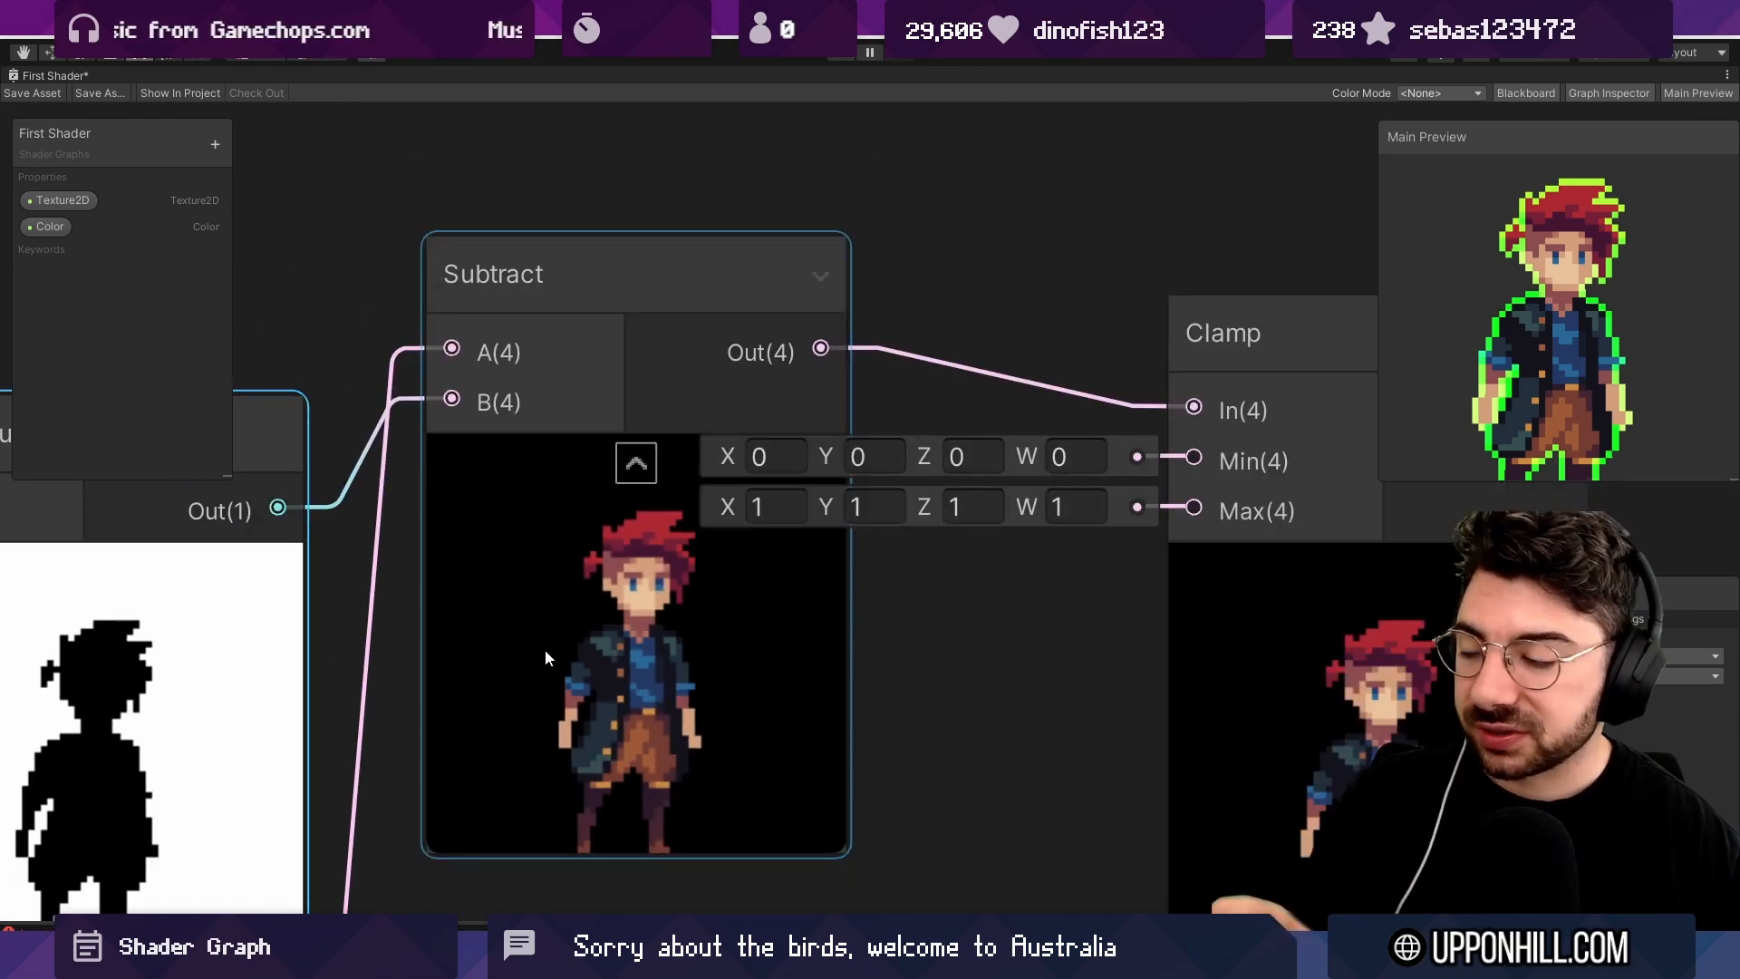
{"action": "scroll", "coordinate": [546, 649], "scroll_direction": "up", "scroll_amount": 3}
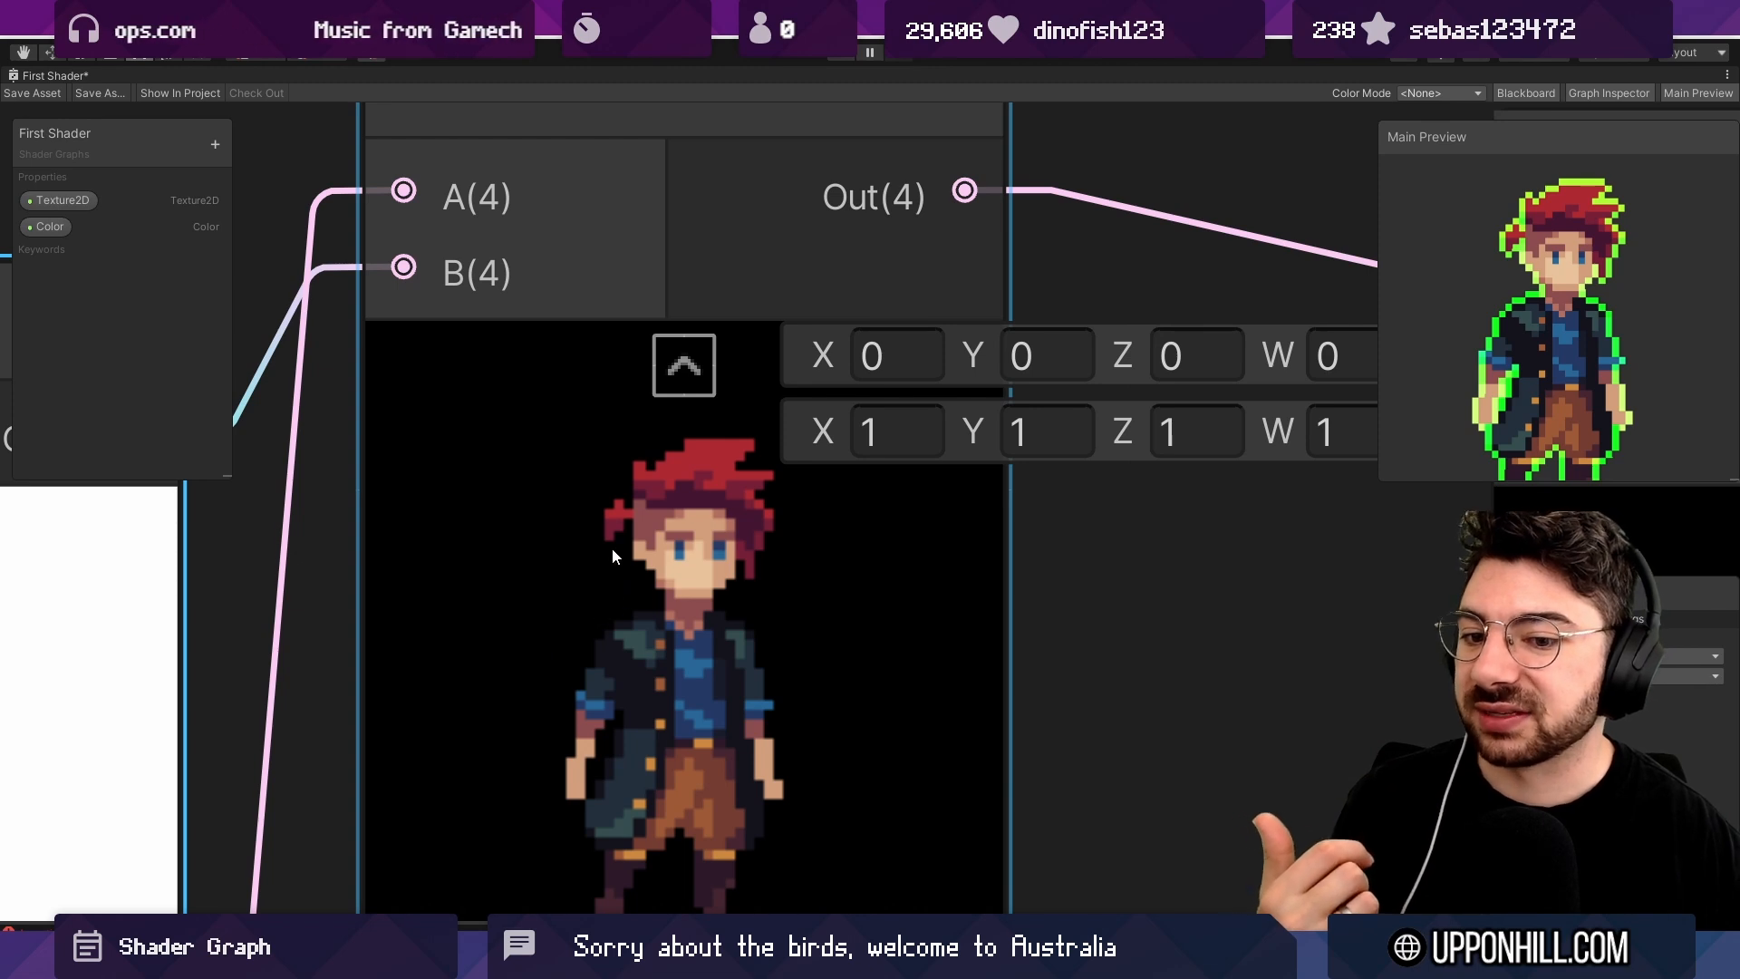
{"action": "scroll", "coordinate": [616, 475], "scroll_direction": "down", "scroll_amount": 3}
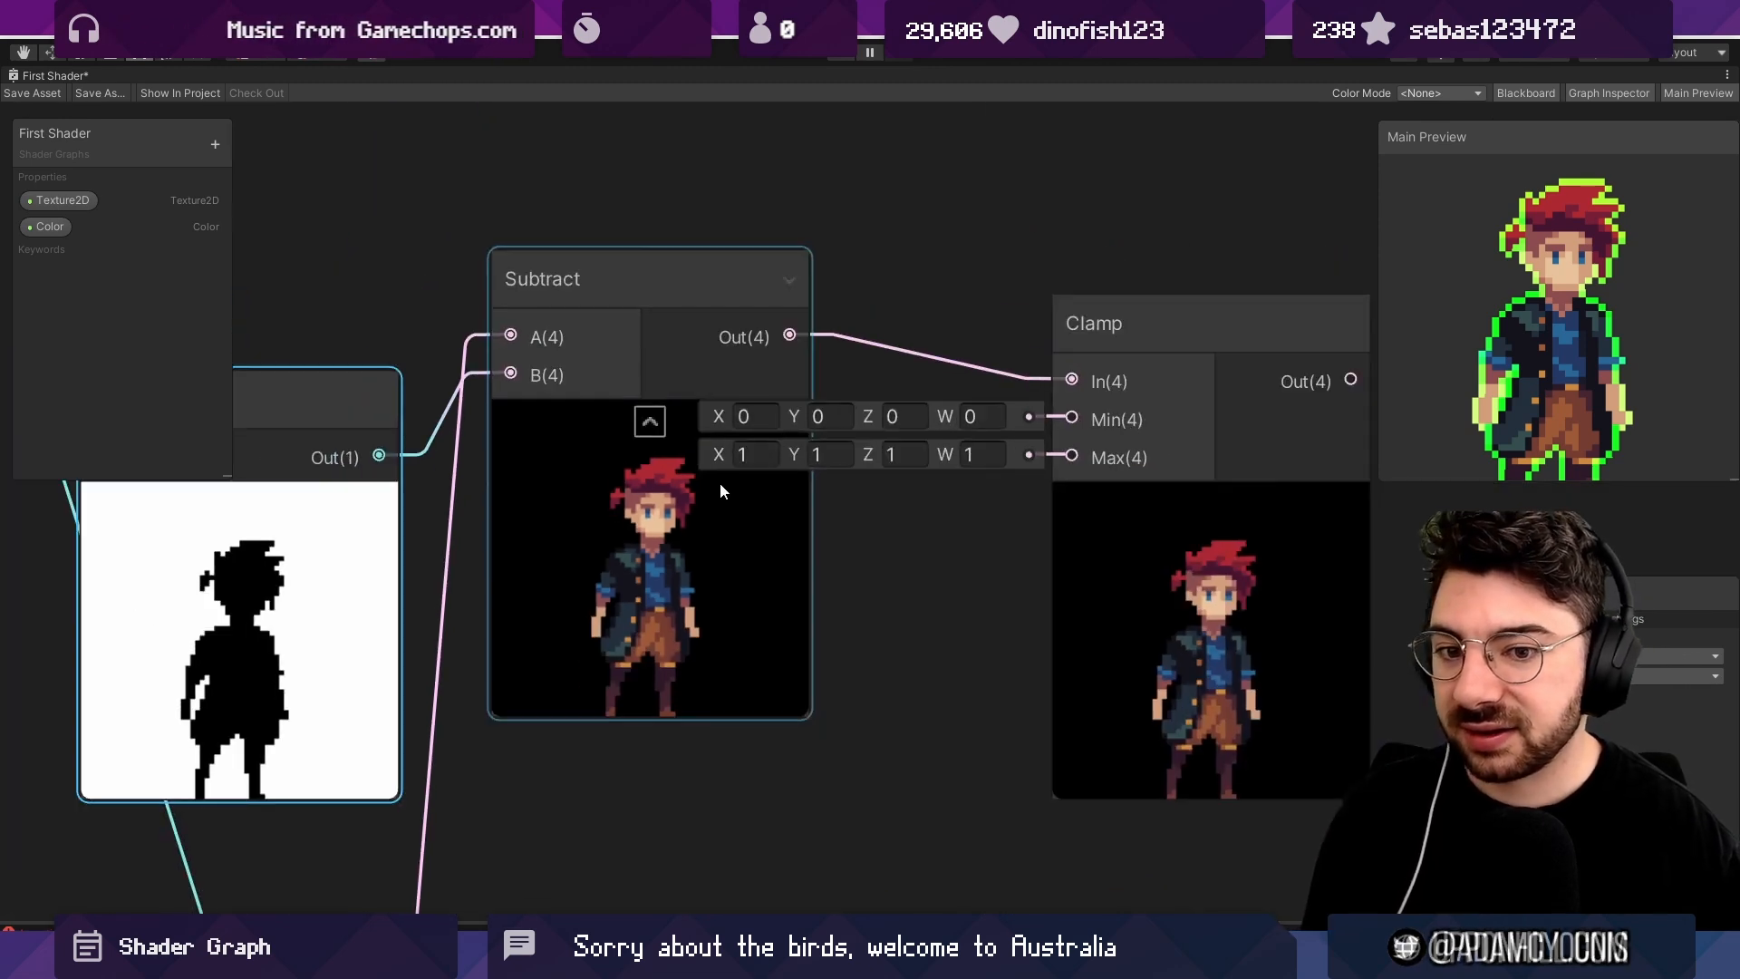
{"action": "middle_click_drag", "start_coordinate": [720, 482], "coordinate": [567, 476]}
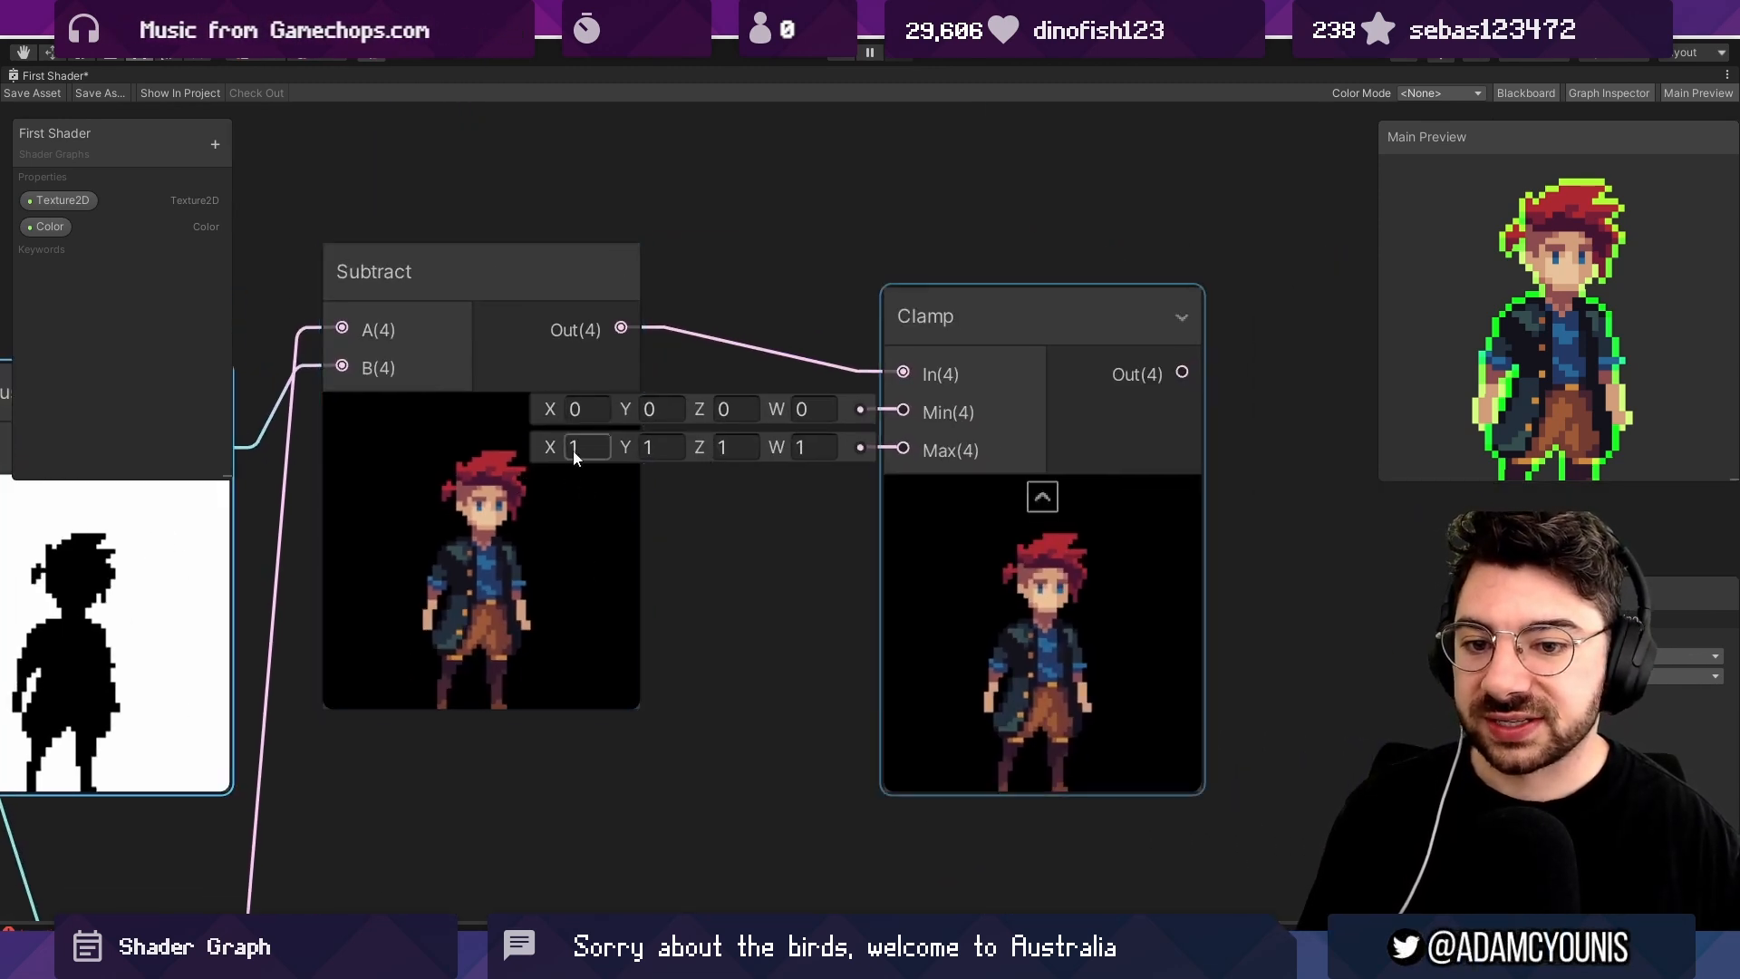
{"action": "left_click_drag", "start_coordinate": [974, 337], "coordinate": [1027, 310]}
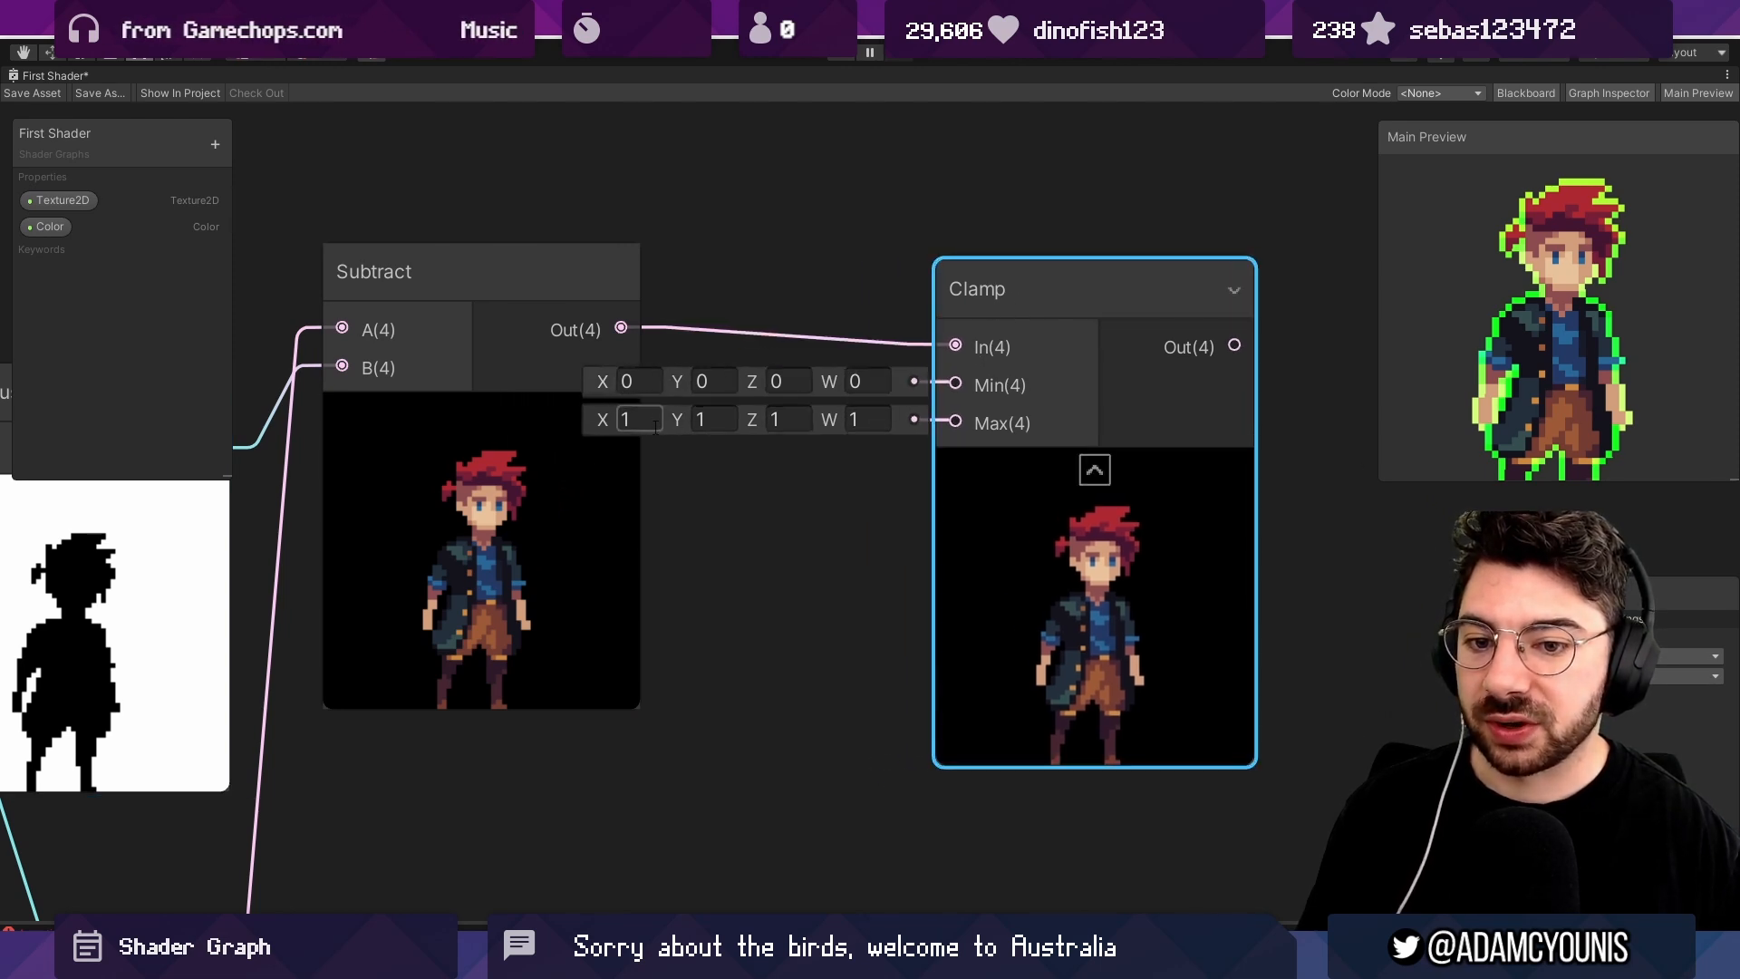
{"action": "middle_click_drag", "start_coordinate": [1042, 566], "coordinate": [555, 490]}
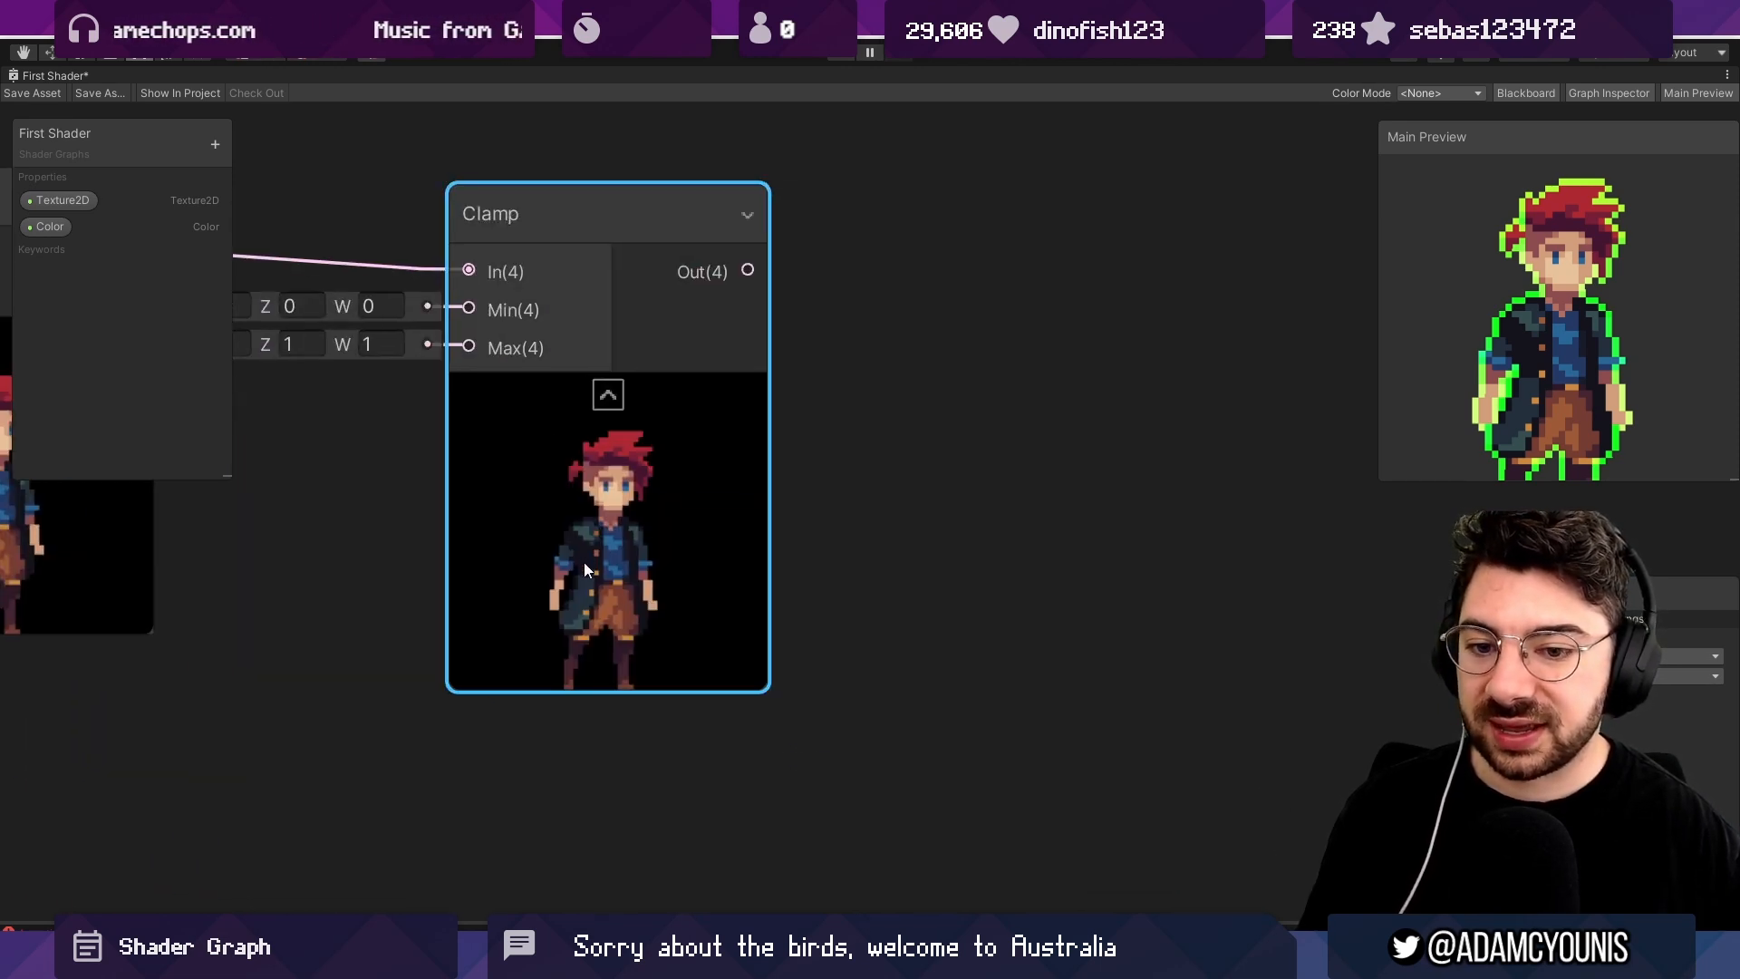
{"action": "scroll", "coordinate": [585, 563], "scroll_direction": "up", "scroll_amount": 4}
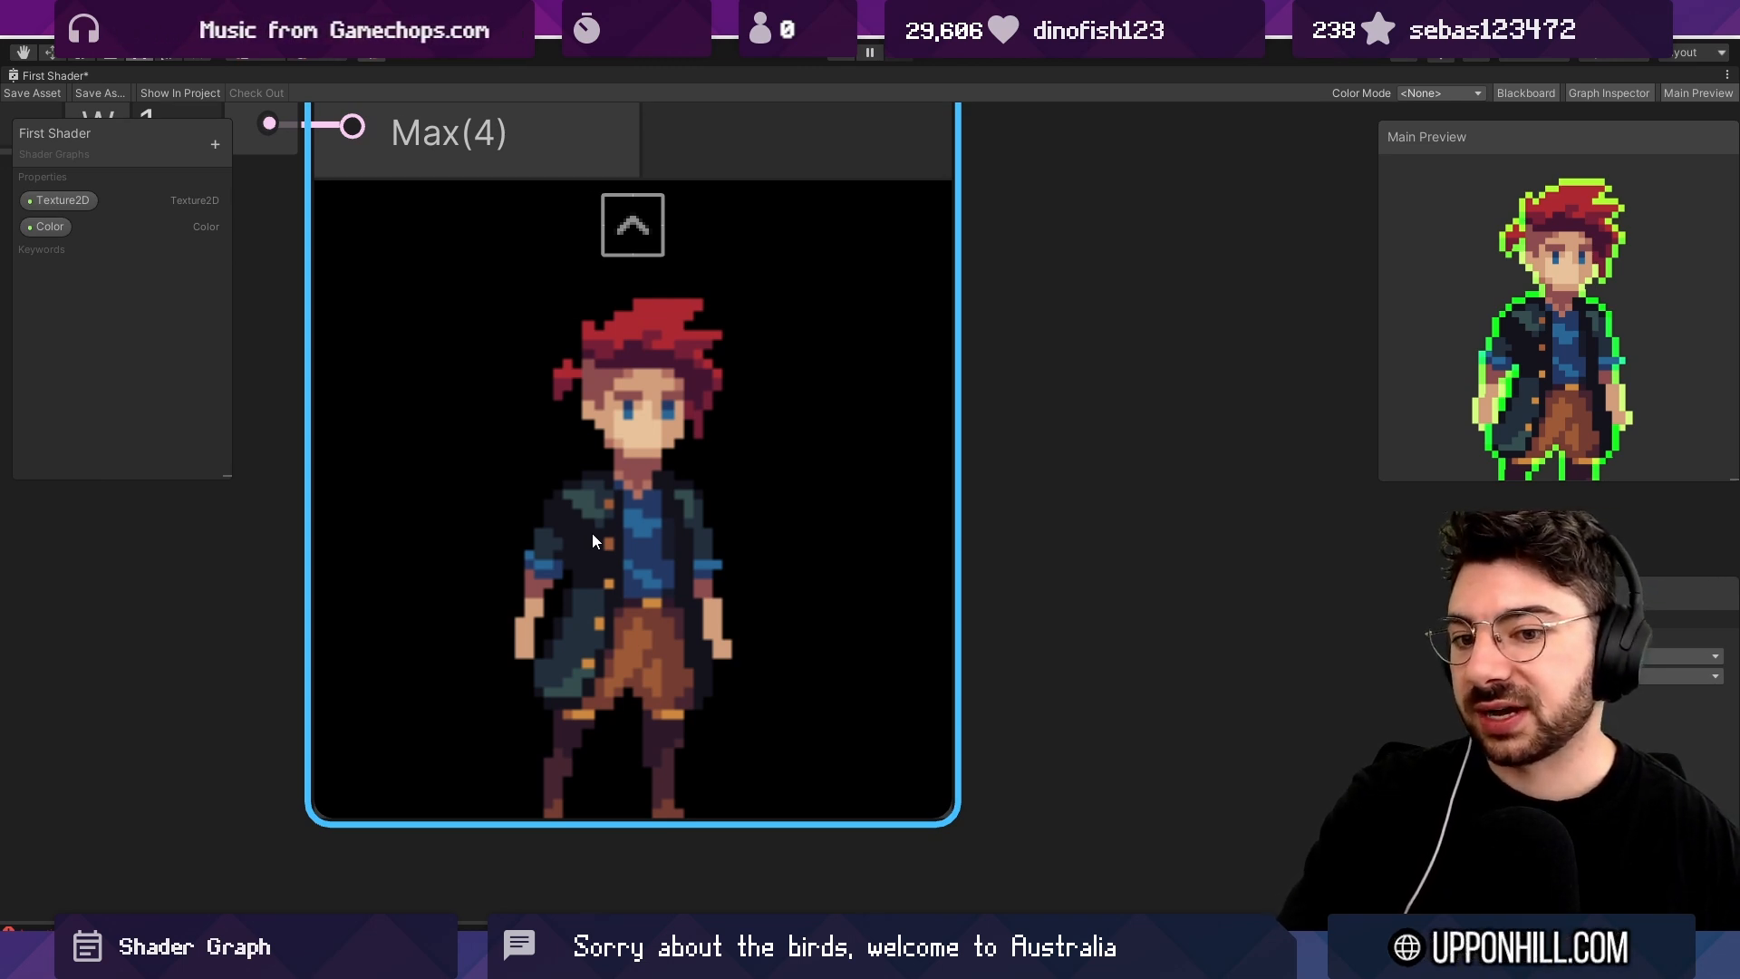
{"action": "scroll", "coordinate": [590, 539], "scroll_direction": "down", "scroll_amount": 4}
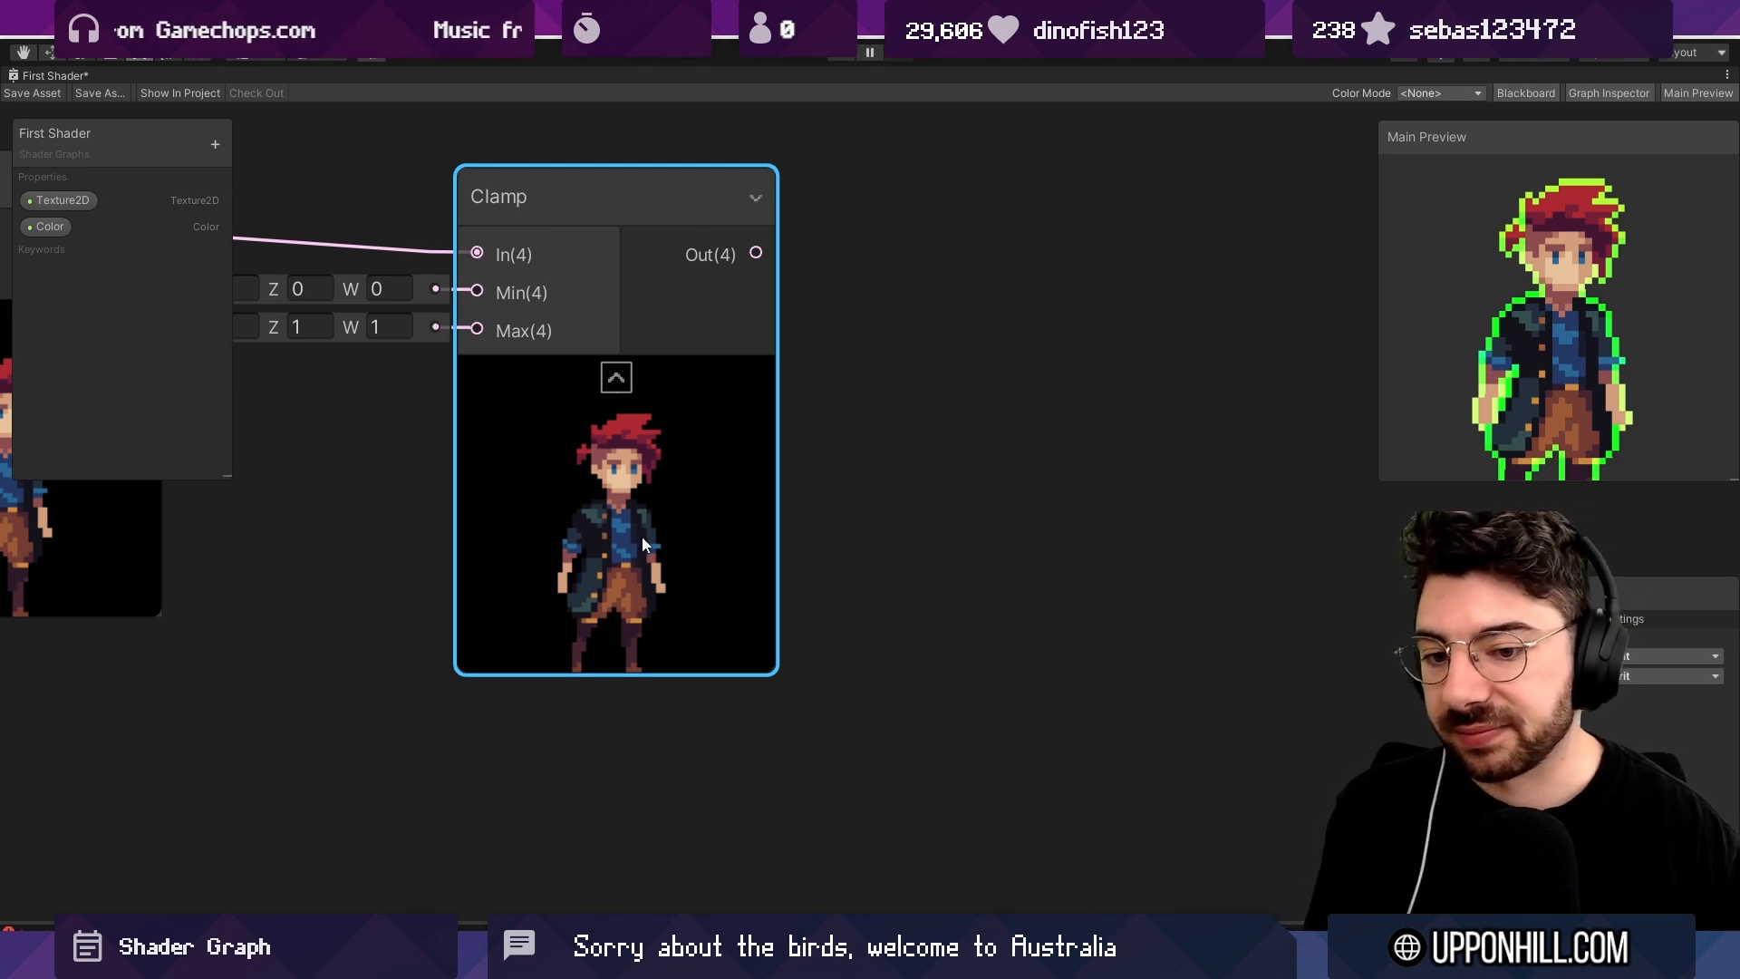
Feed the upper Clamp node's output into the final Add node's A input, replacing the raw sprite texture.
{"action": "scroll", "coordinate": [638, 540], "scroll_direction": "down", "scroll_amount": 4}
{"action": "middle_click_drag", "start_coordinate": [638, 540], "coordinate": [604, 326]}
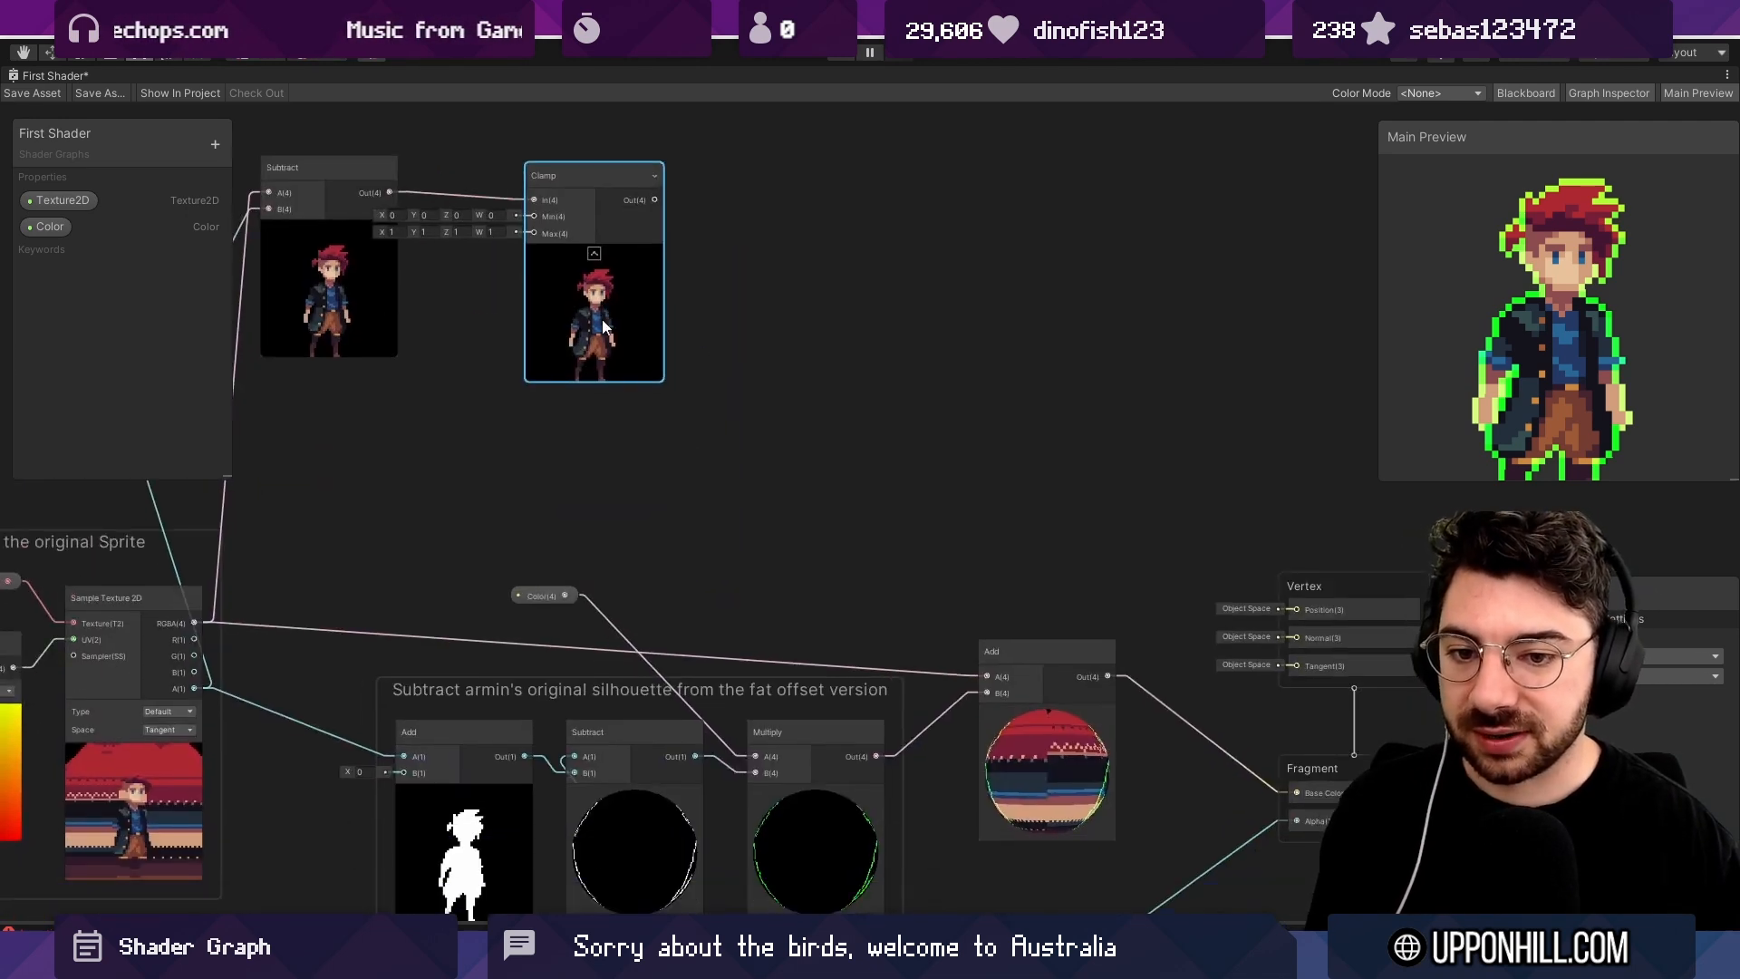
{"action": "left_click_drag", "start_coordinate": [655, 200], "coordinate": [988, 676]}
{"action": "scroll", "coordinate": [1573, 312], "scroll_direction": "up", "scroll_amount": 4}
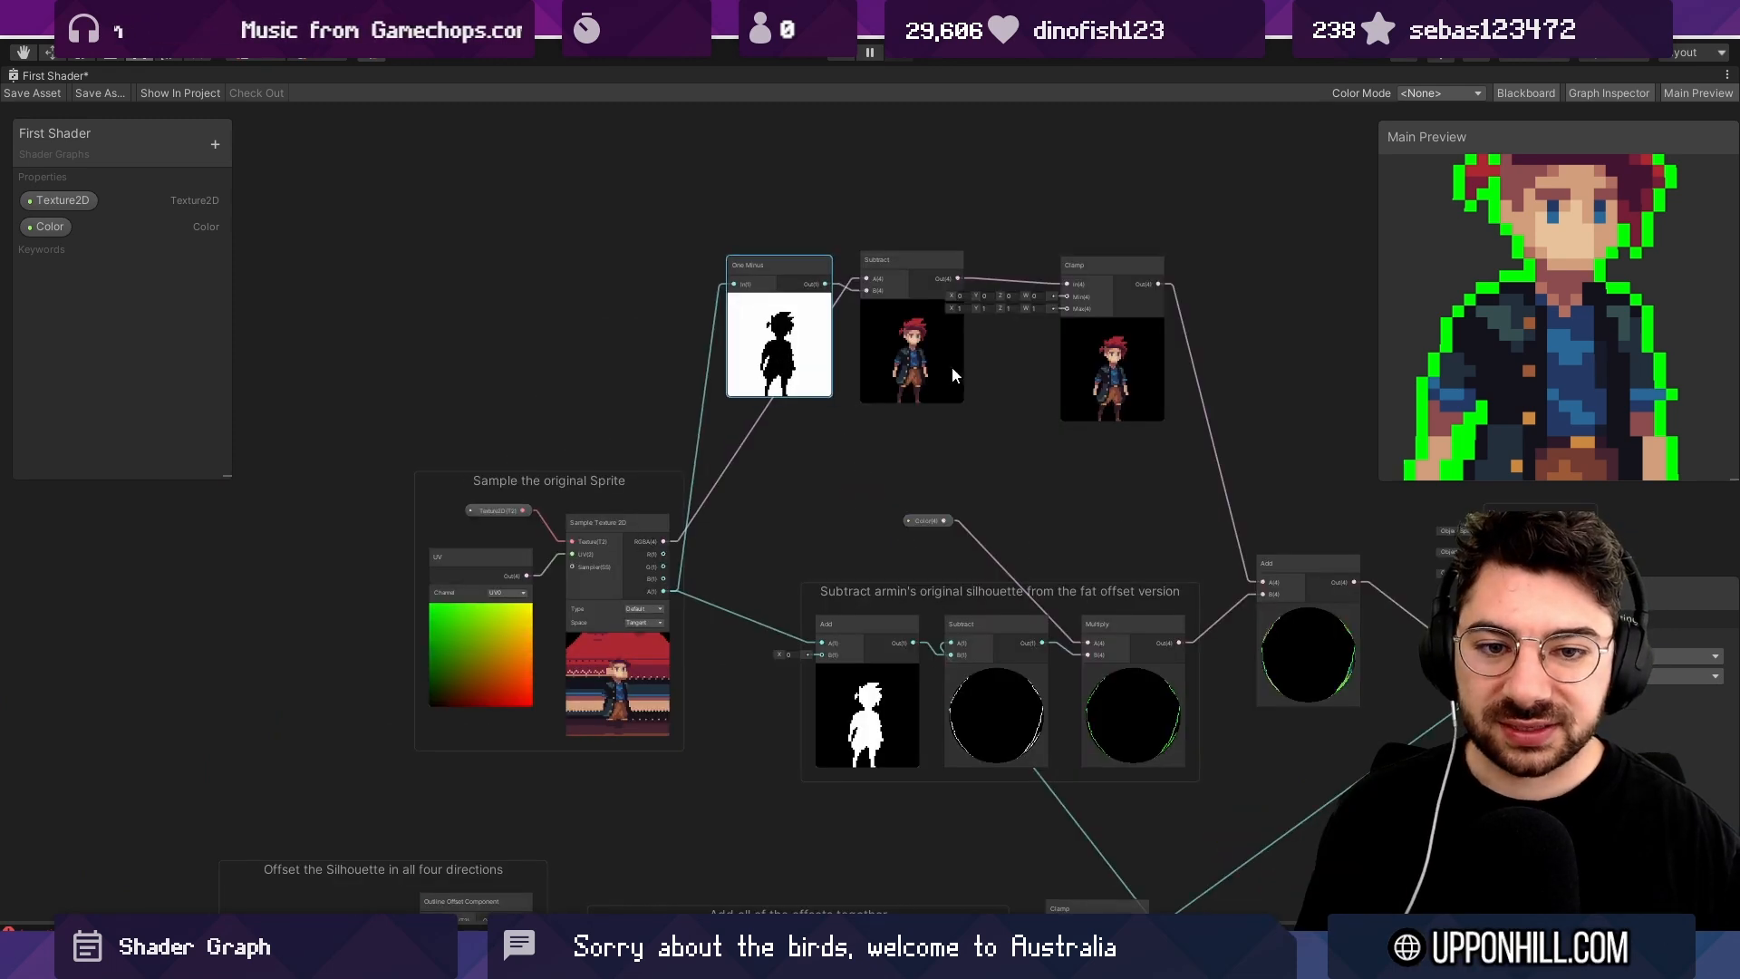
Group the upper One Minus, Subtract and Clamp nodes under the title Sanitize colour, and move Clamp closer to Subtract.
{"action": "left_click_drag", "start_coordinate": [1089, 385], "coordinate": [1067, 366]}
{"action": "right_click", "coordinate": [1113, 419]}
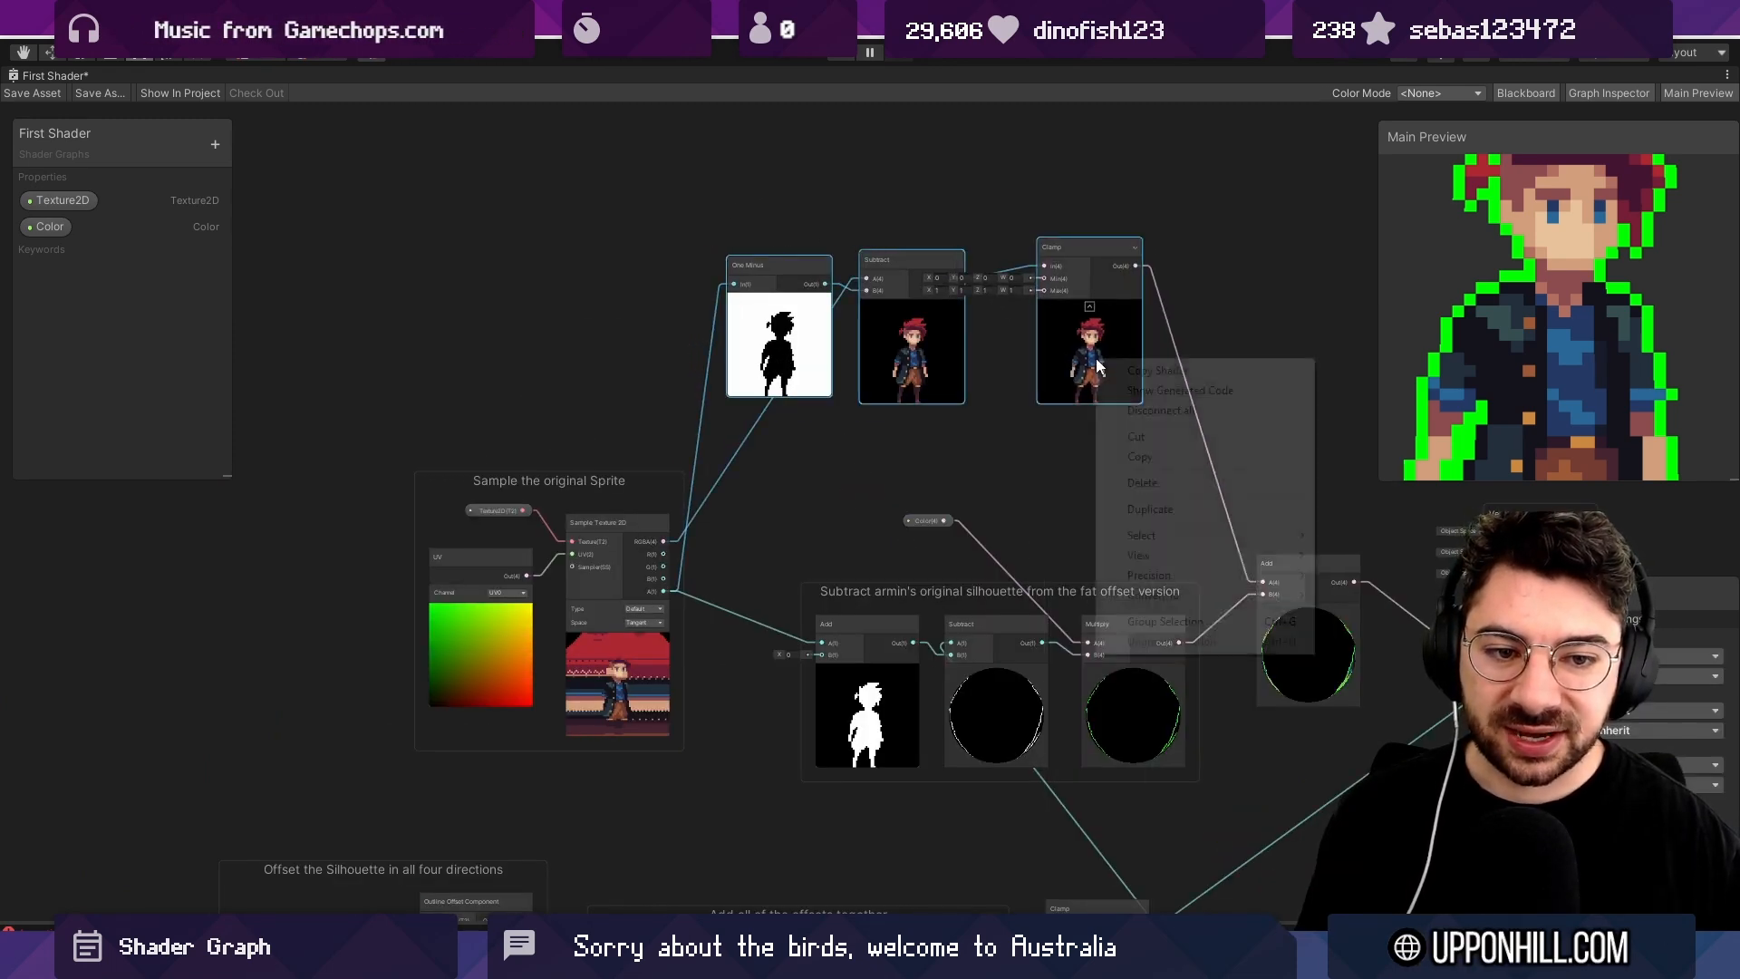
{"action": "left_click", "coordinate": [1146, 613]}
{"action": "scroll", "coordinate": [1147, 613], "scroll_direction": "up", "scroll_amount": 3}
{"action": "middle_click_drag", "start_coordinate": [899, 349], "coordinate": [932, 465]}
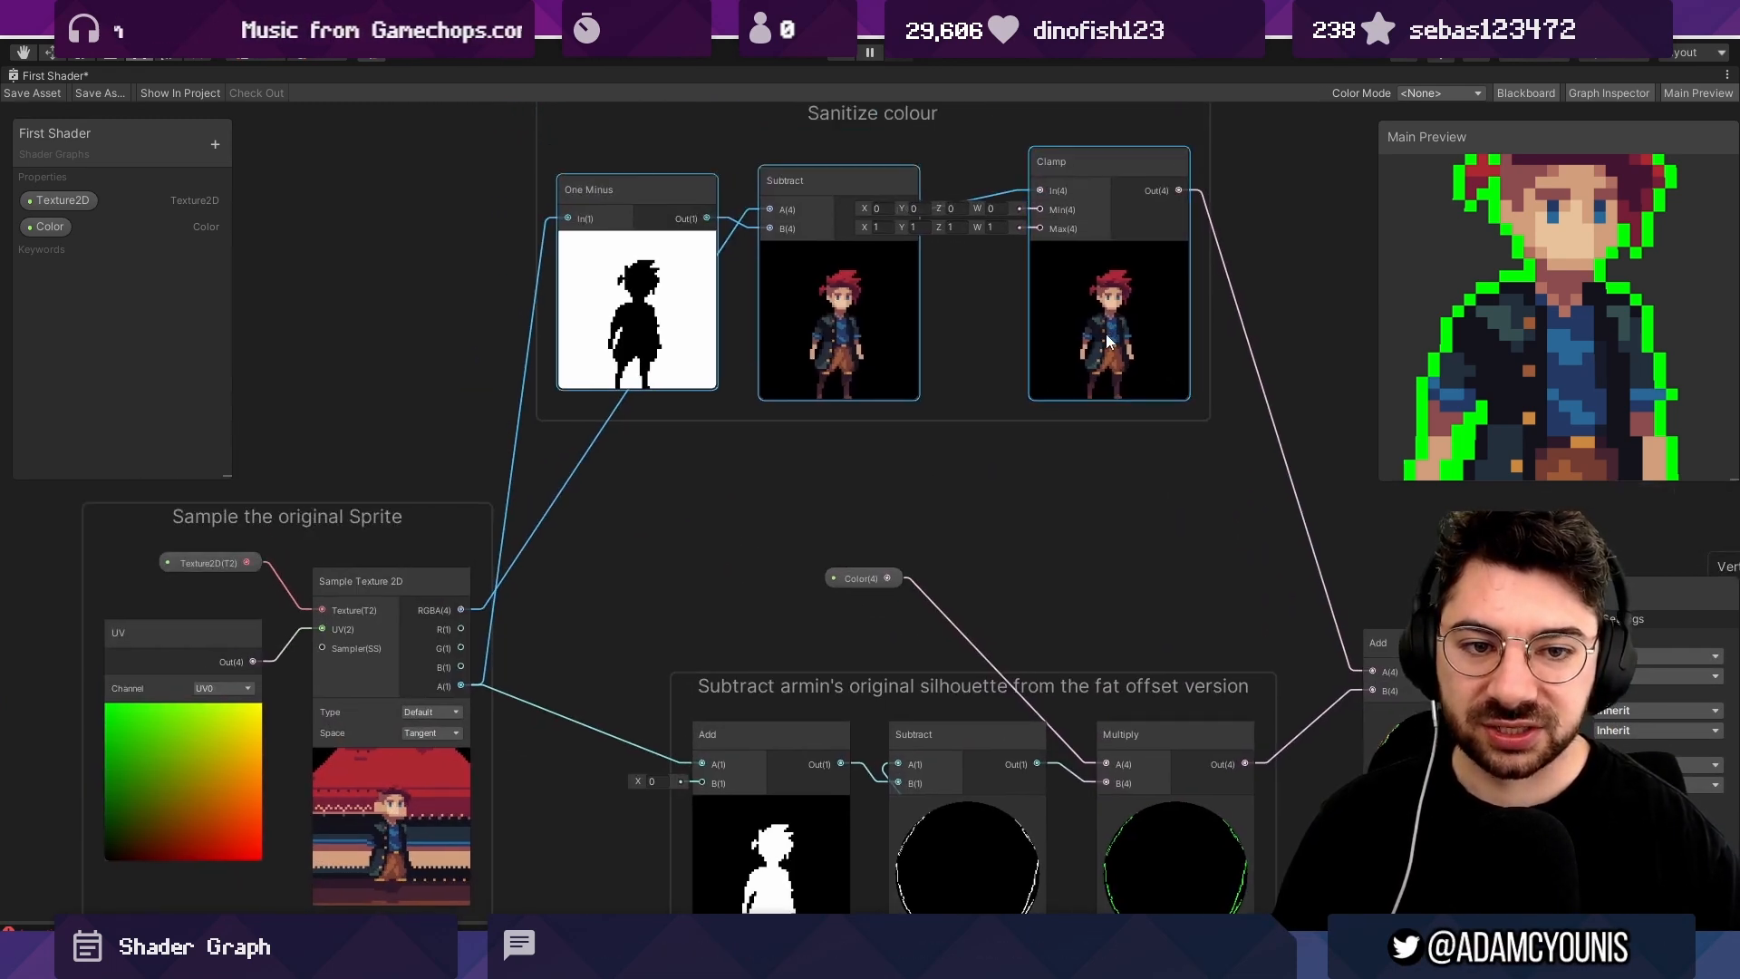
{"action": "left_click_drag", "start_coordinate": [1069, 325], "coordinate": [952, 351]}
{"action": "left_click", "coordinate": [943, 458]}
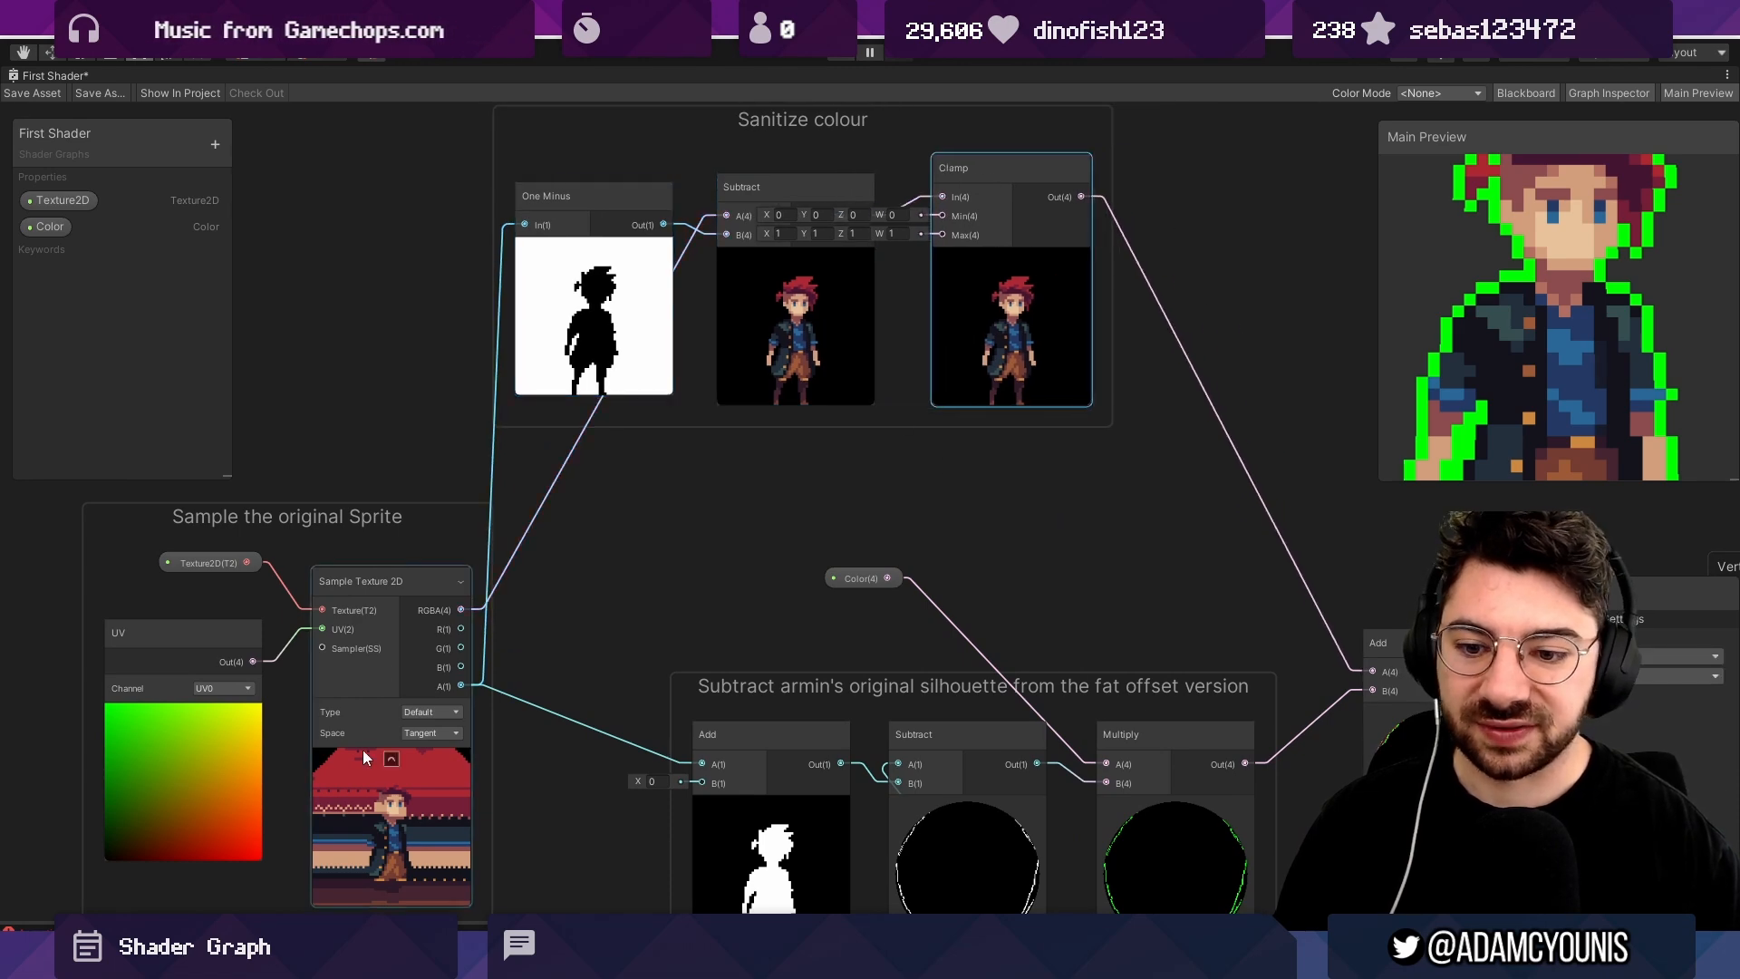
Move the Sanitize colour group down towards the silhouette subtraction group, and raise the Sample the original Sprite group beside it.
{"action": "middle_click_drag", "start_coordinate": [392, 739], "coordinate": [473, 460]}
{"action": "scroll", "coordinate": [525, 486], "scroll_direction": "down", "scroll_amount": 5}
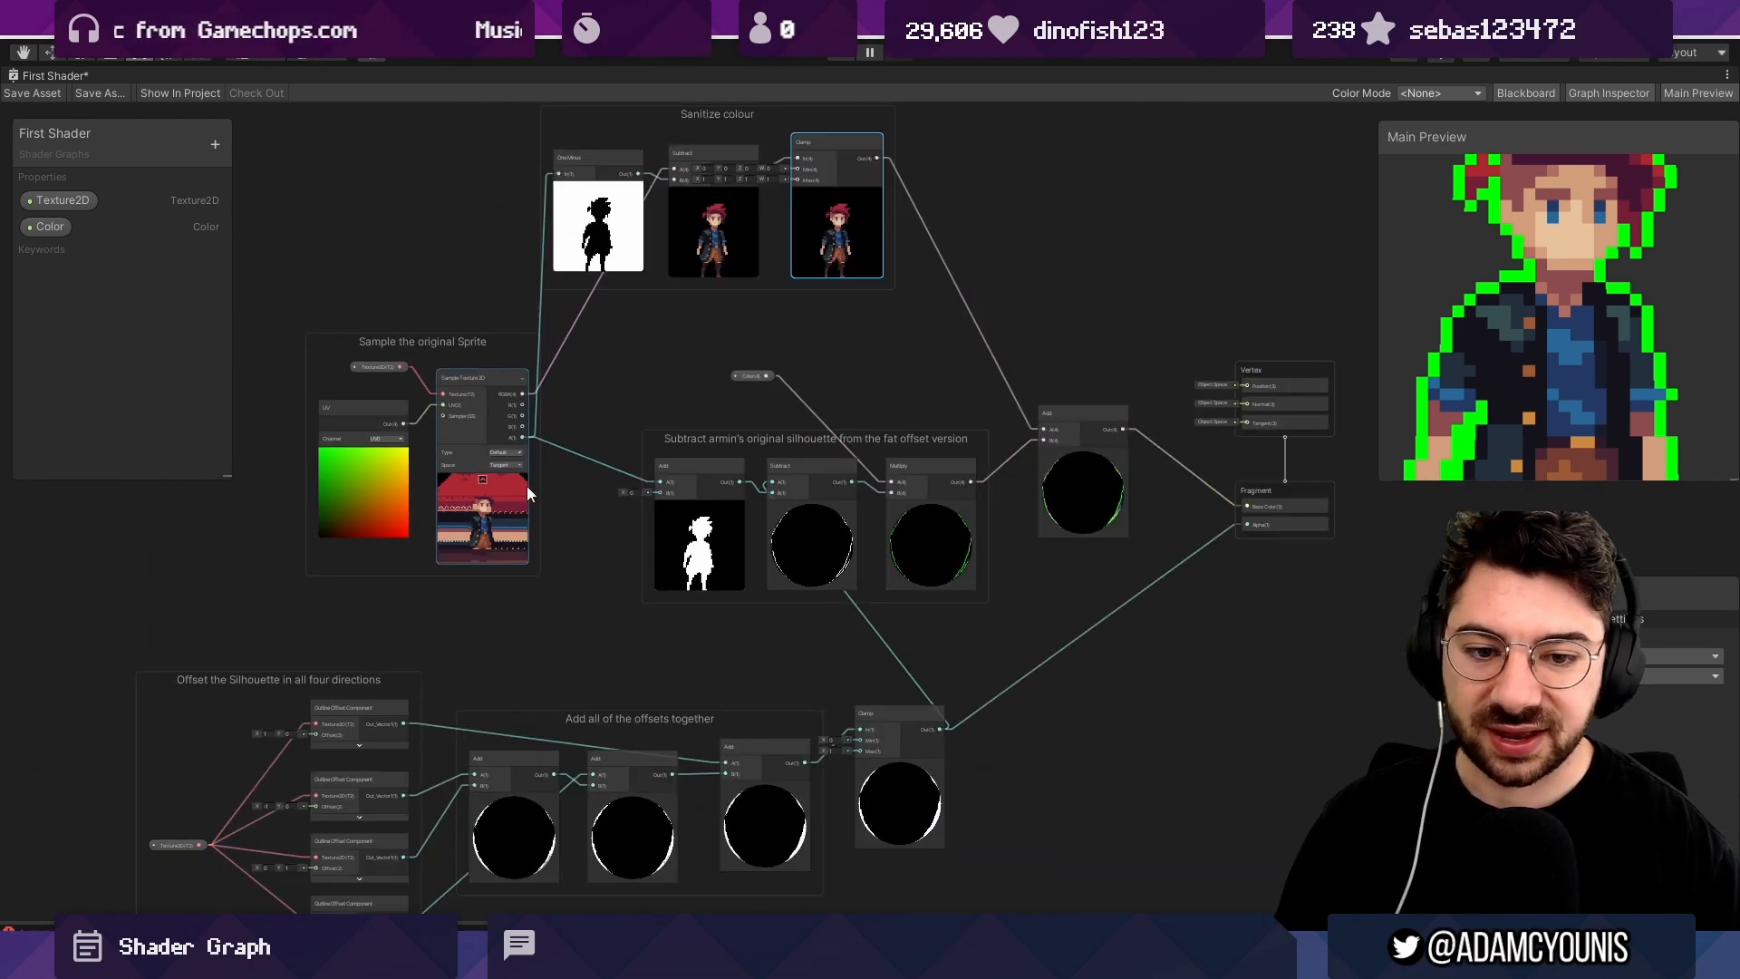
{"action": "middle_click_drag", "start_coordinate": [761, 471], "coordinate": [792, 405]}
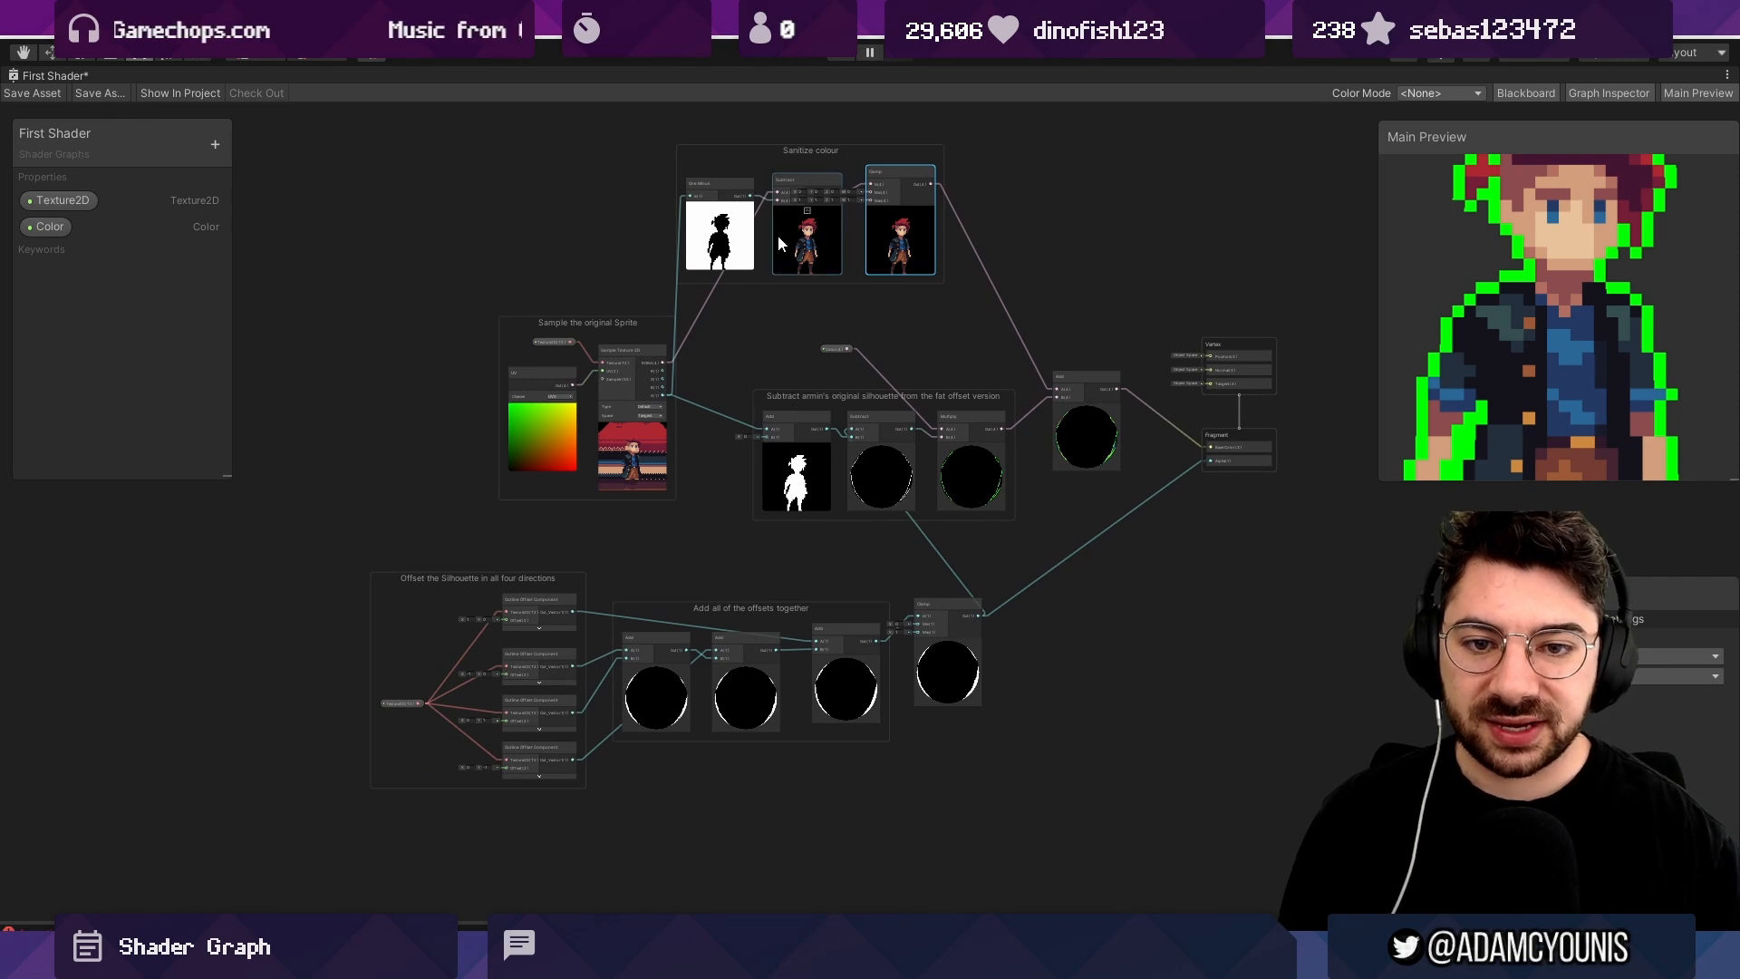
{"action": "left_click_drag", "start_coordinate": [764, 160], "coordinate": [790, 257]}
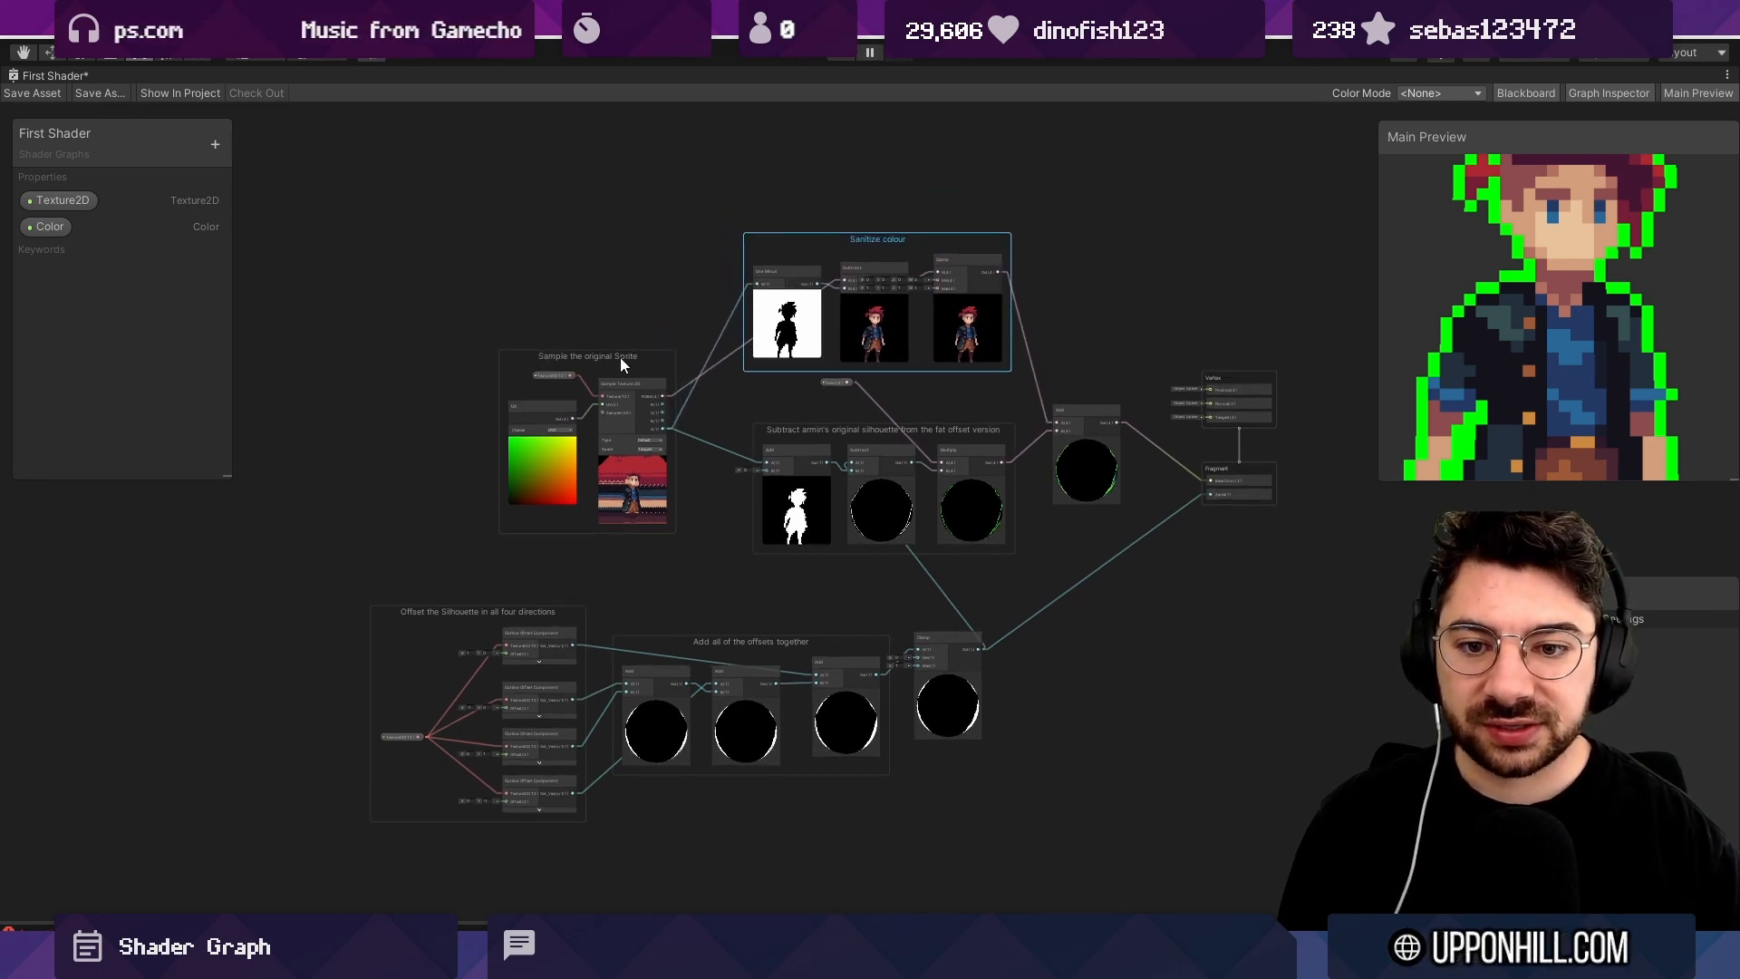
{"action": "left_click_drag", "start_coordinate": [620, 357], "coordinate": [660, 217]}
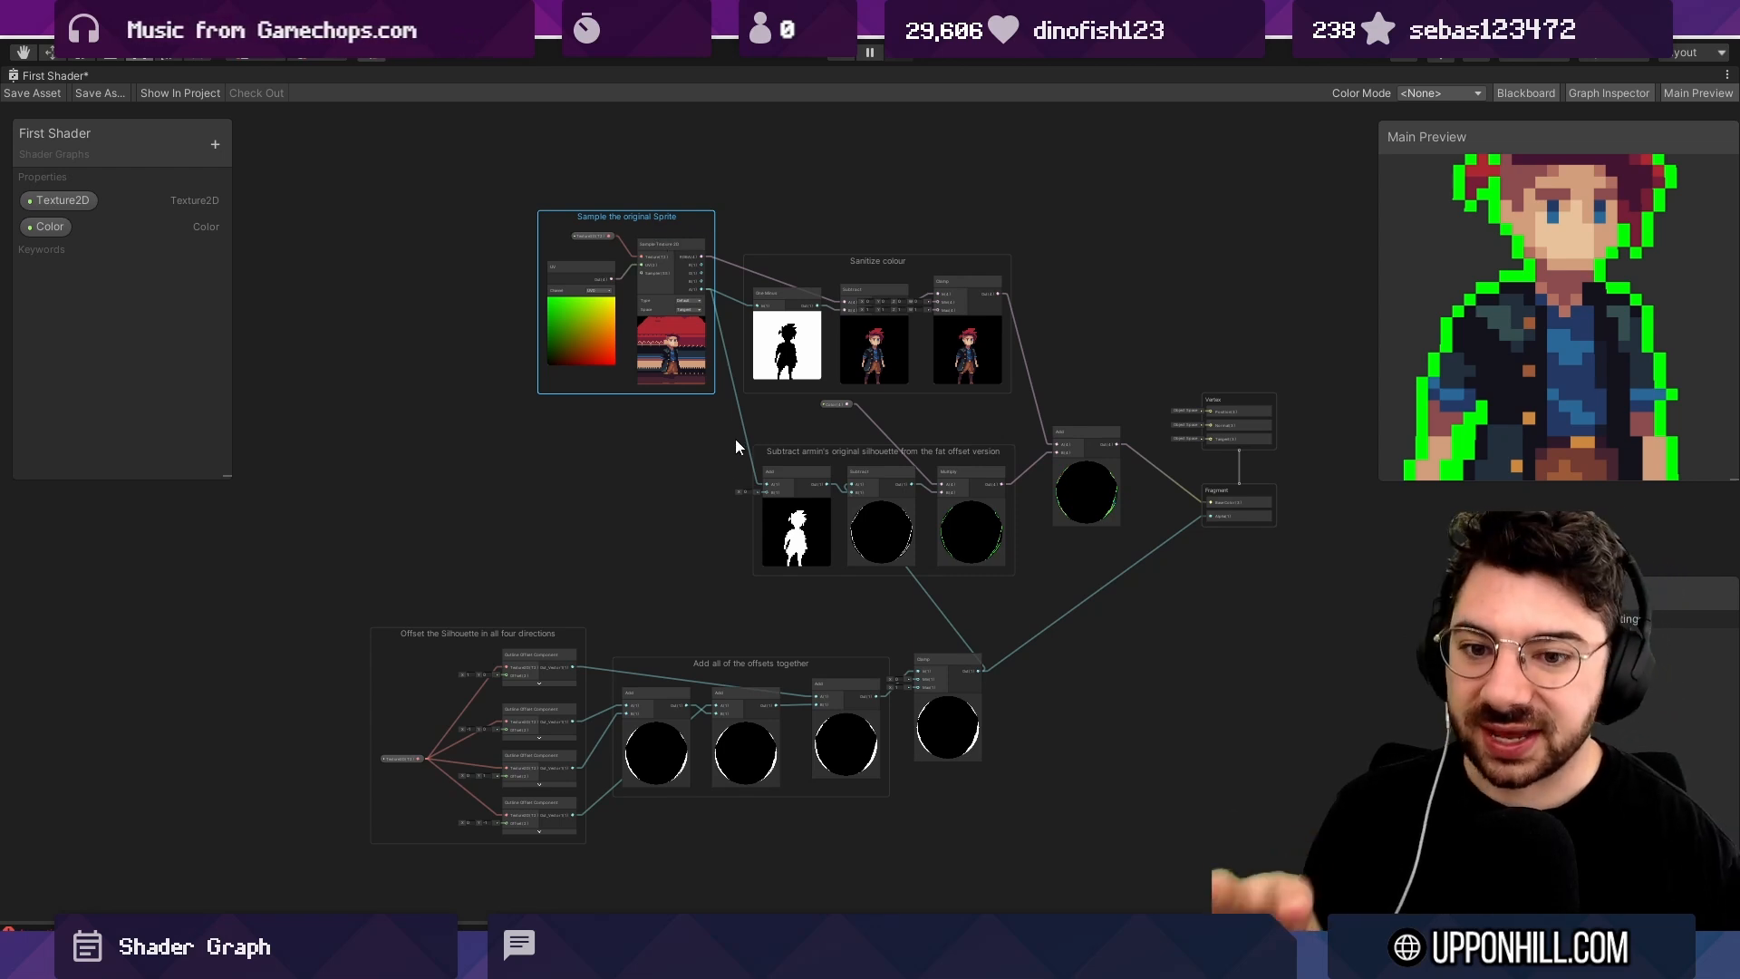
Tidy the silhouette subtraction group by spacing out its Add and Subtract nodes and placing the Color property node just above Subtract, beside Multiply.
{"action": "scroll", "coordinate": [843, 535], "scroll_direction": "up", "scroll_amount": 3}
{"action": "scroll", "coordinate": [845, 531], "scroll_direction": "up", "scroll_amount": 2}
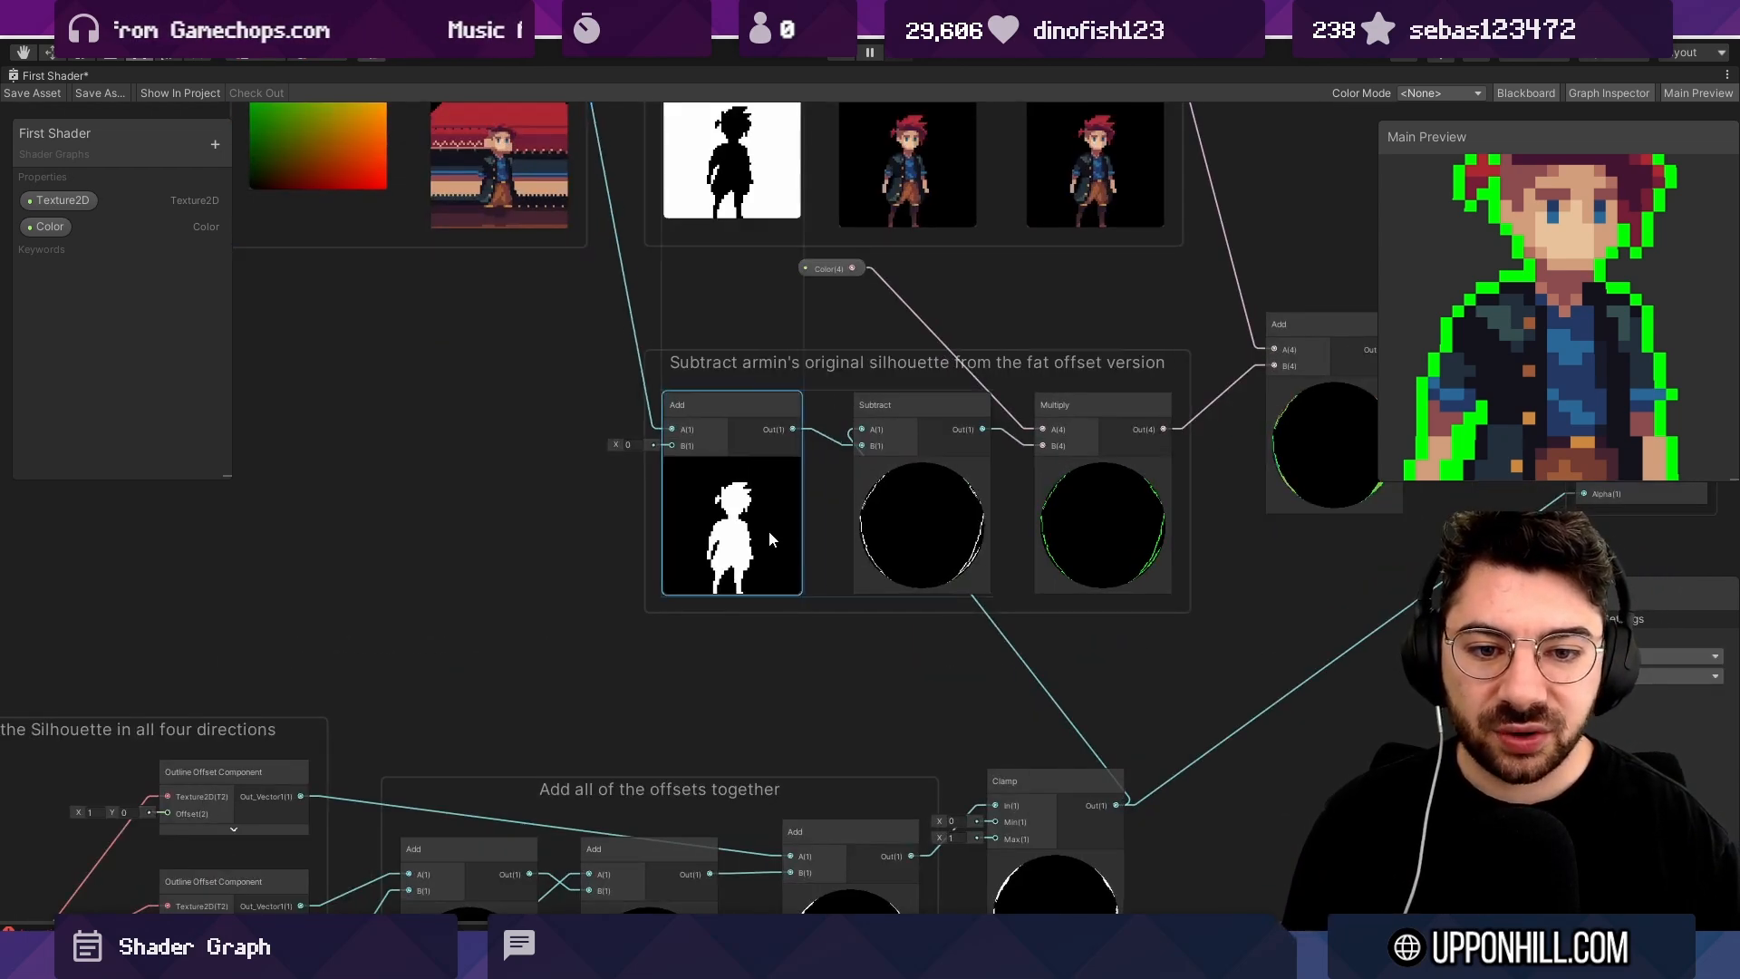
{"action": "left_click", "coordinate": [916, 559]}
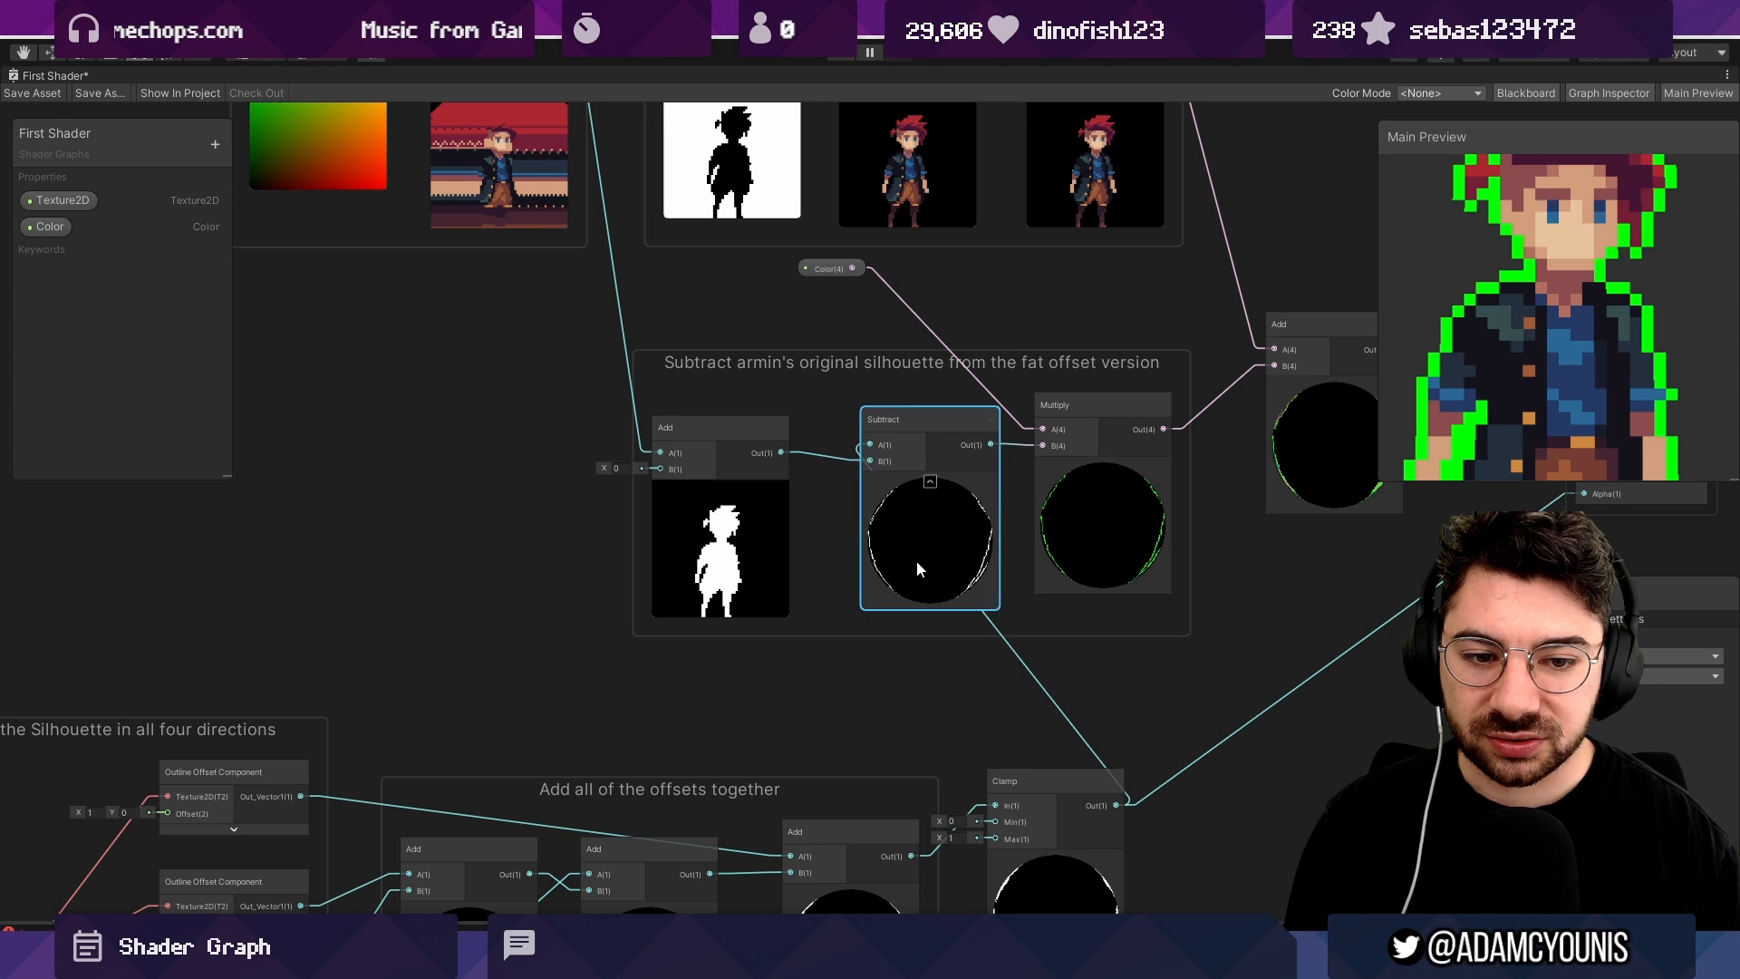
{"action": "left_click_drag", "start_coordinate": [817, 270], "coordinate": [969, 391]}
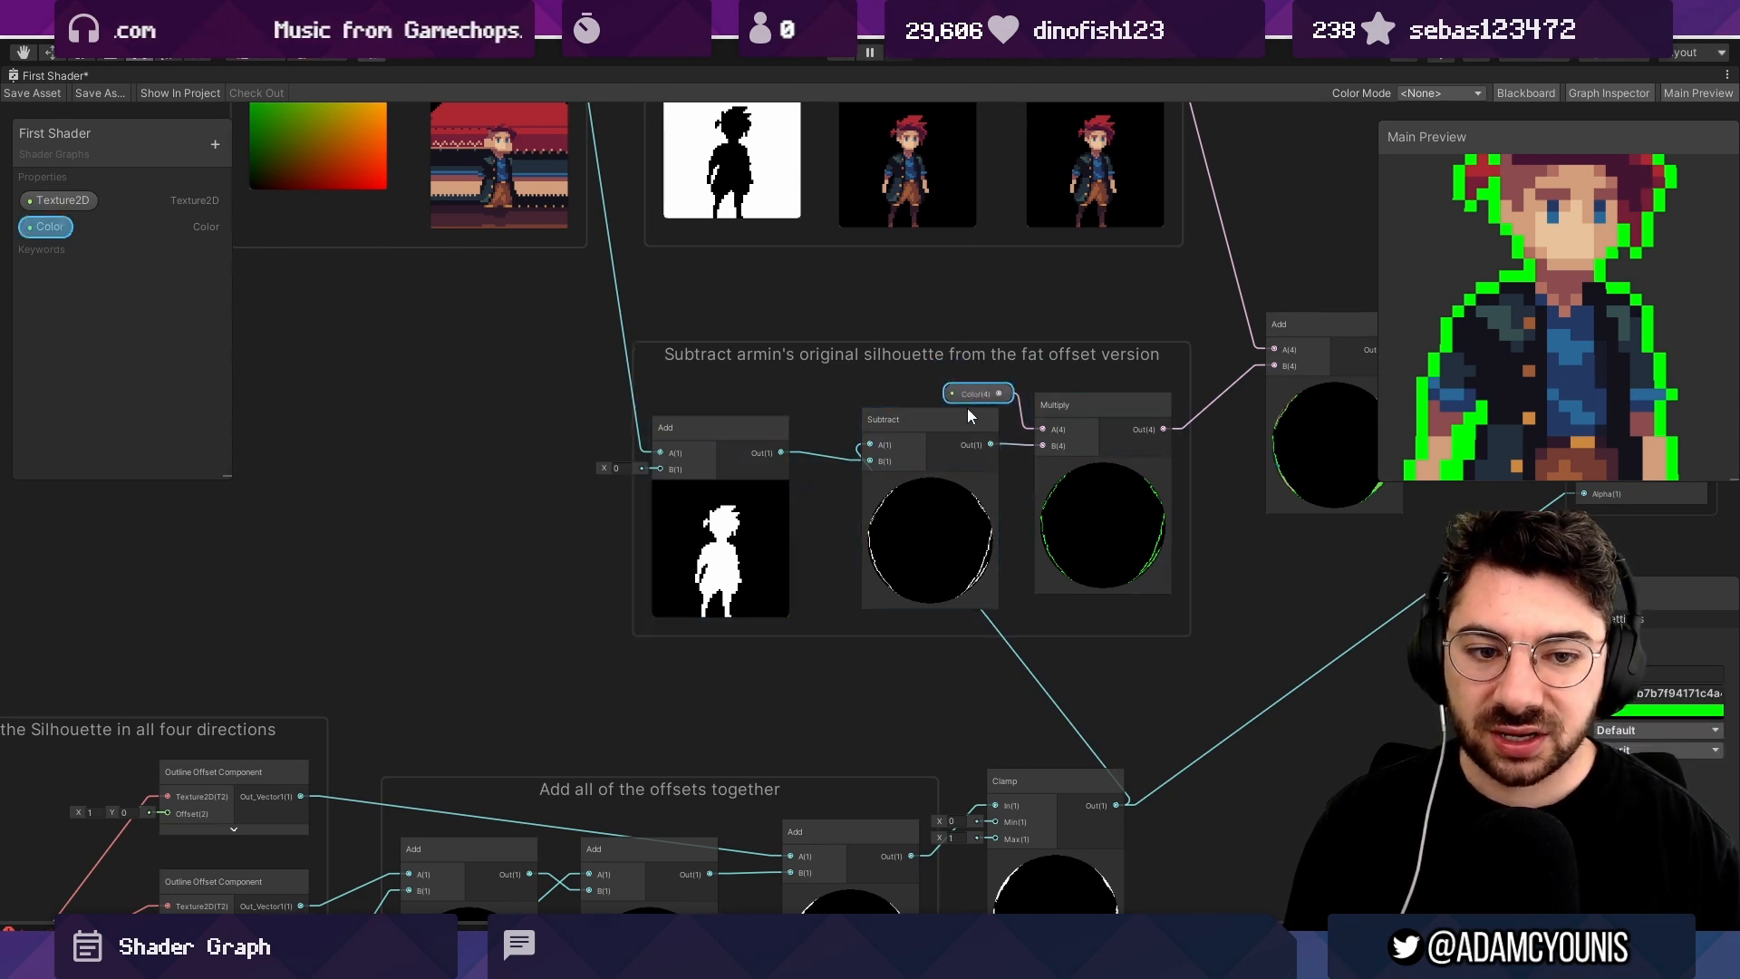
{"action": "scroll", "coordinate": [966, 408], "scroll_direction": "down", "scroll_amount": 3}
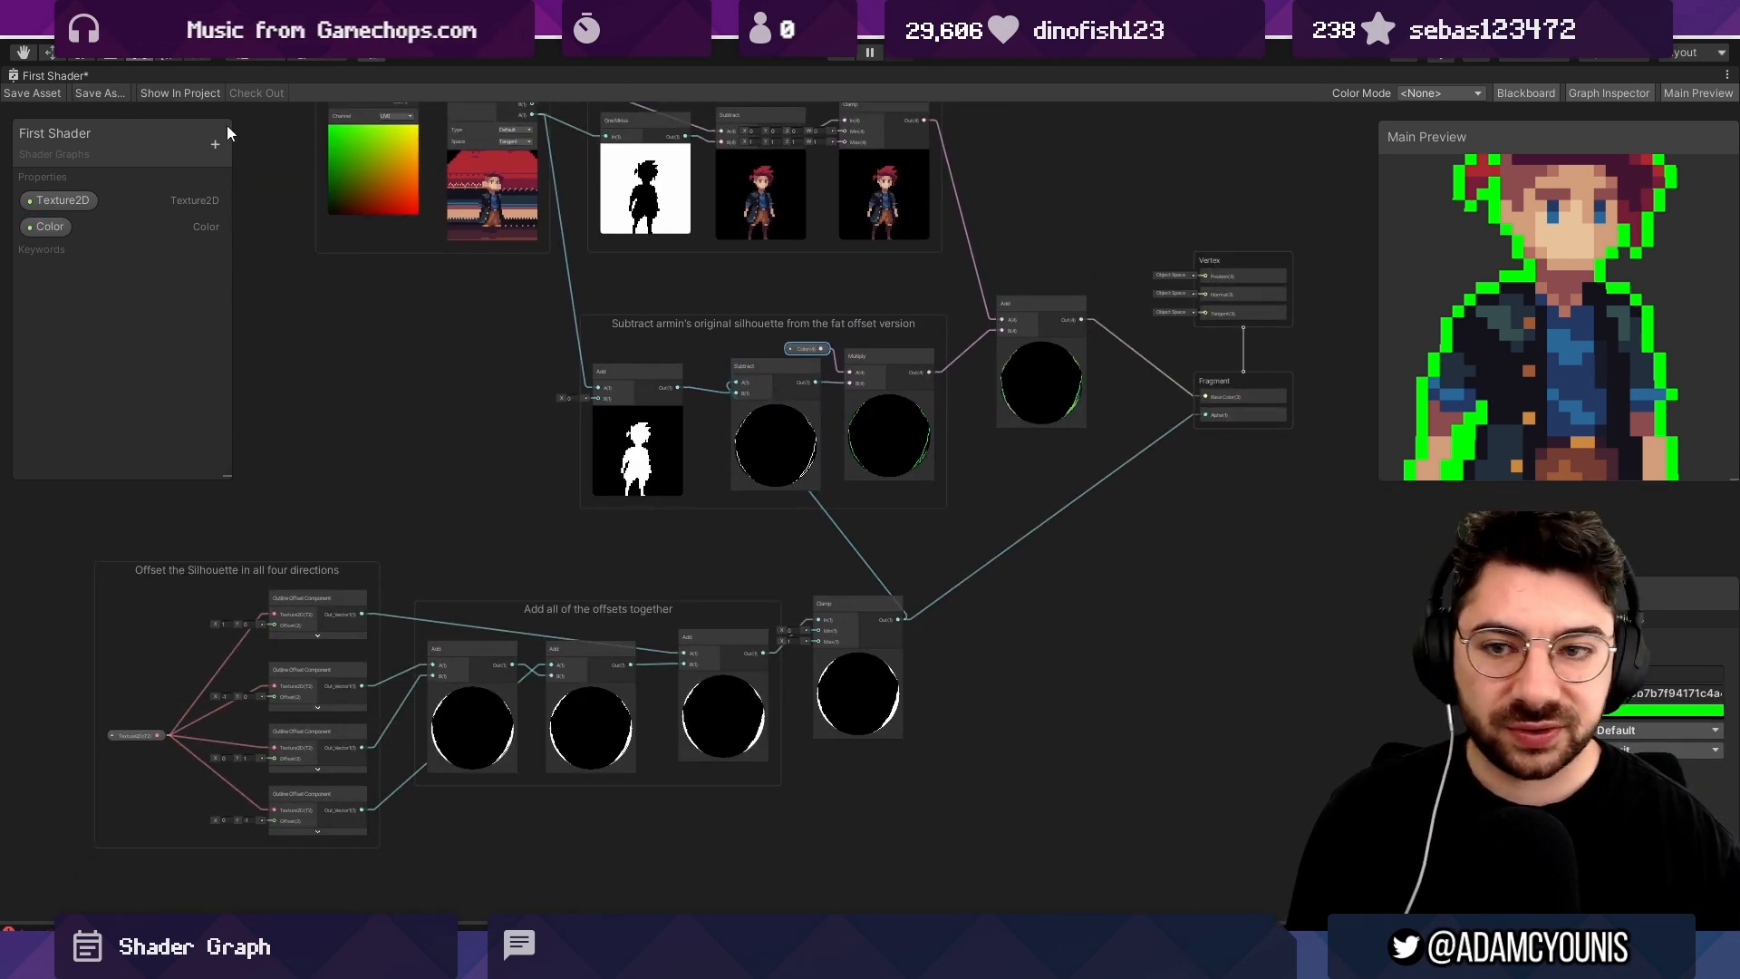
Return to the scene layout and set the outline Color of the Armin Idle sprite's Character Material to black.
{"action": "key", "text": "shift+space"}
{"action": "left_click", "coordinate": [272, 76]}
{"action": "scroll", "coordinate": [758, 361], "scroll_direction": "down", "scroll_amount": 2}
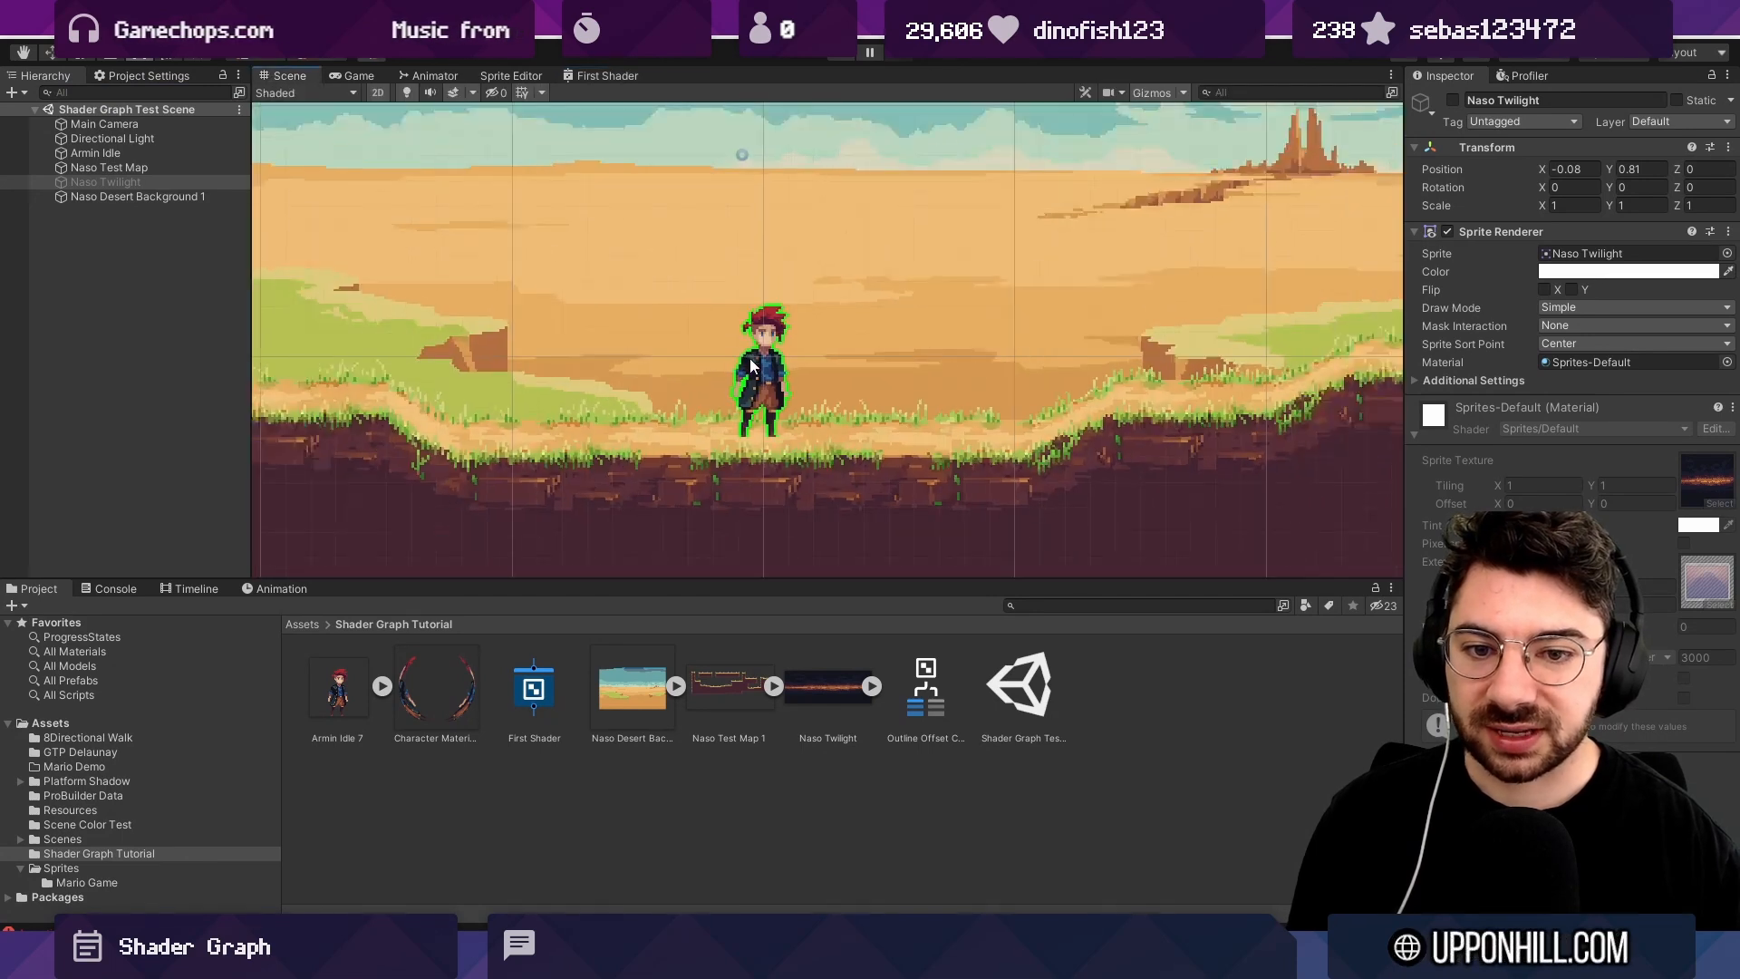
{"action": "left_click", "coordinate": [760, 363]}
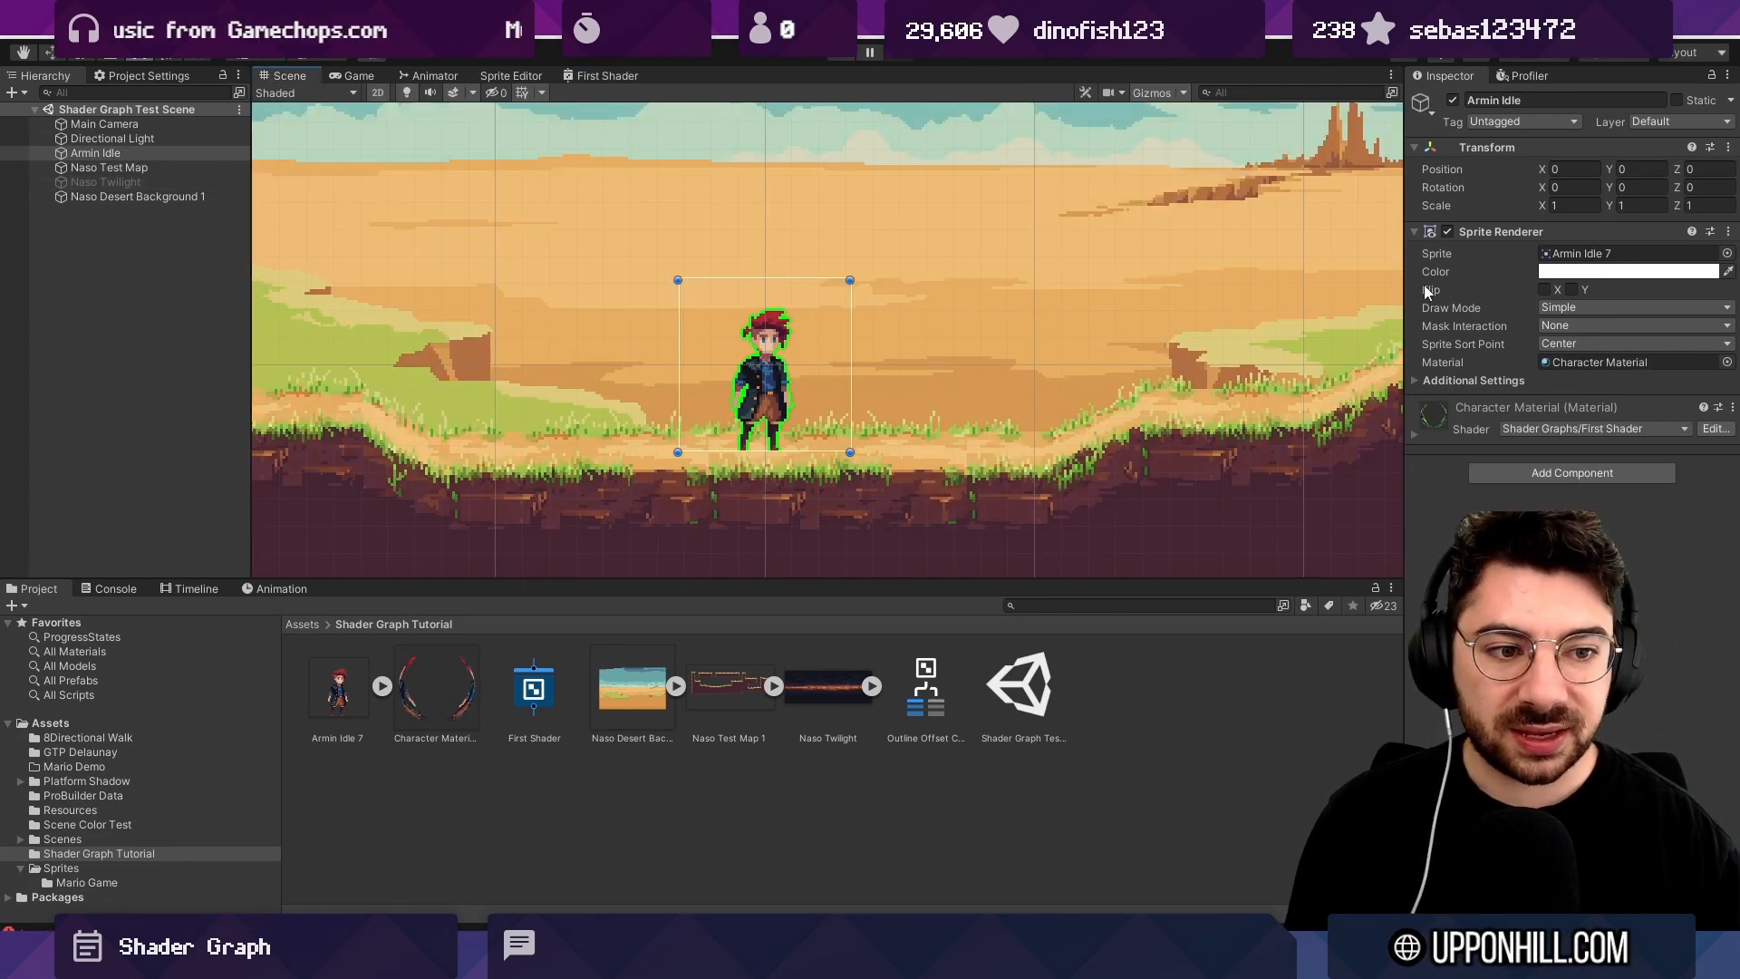
{"action": "left_click", "coordinate": [1417, 438]}
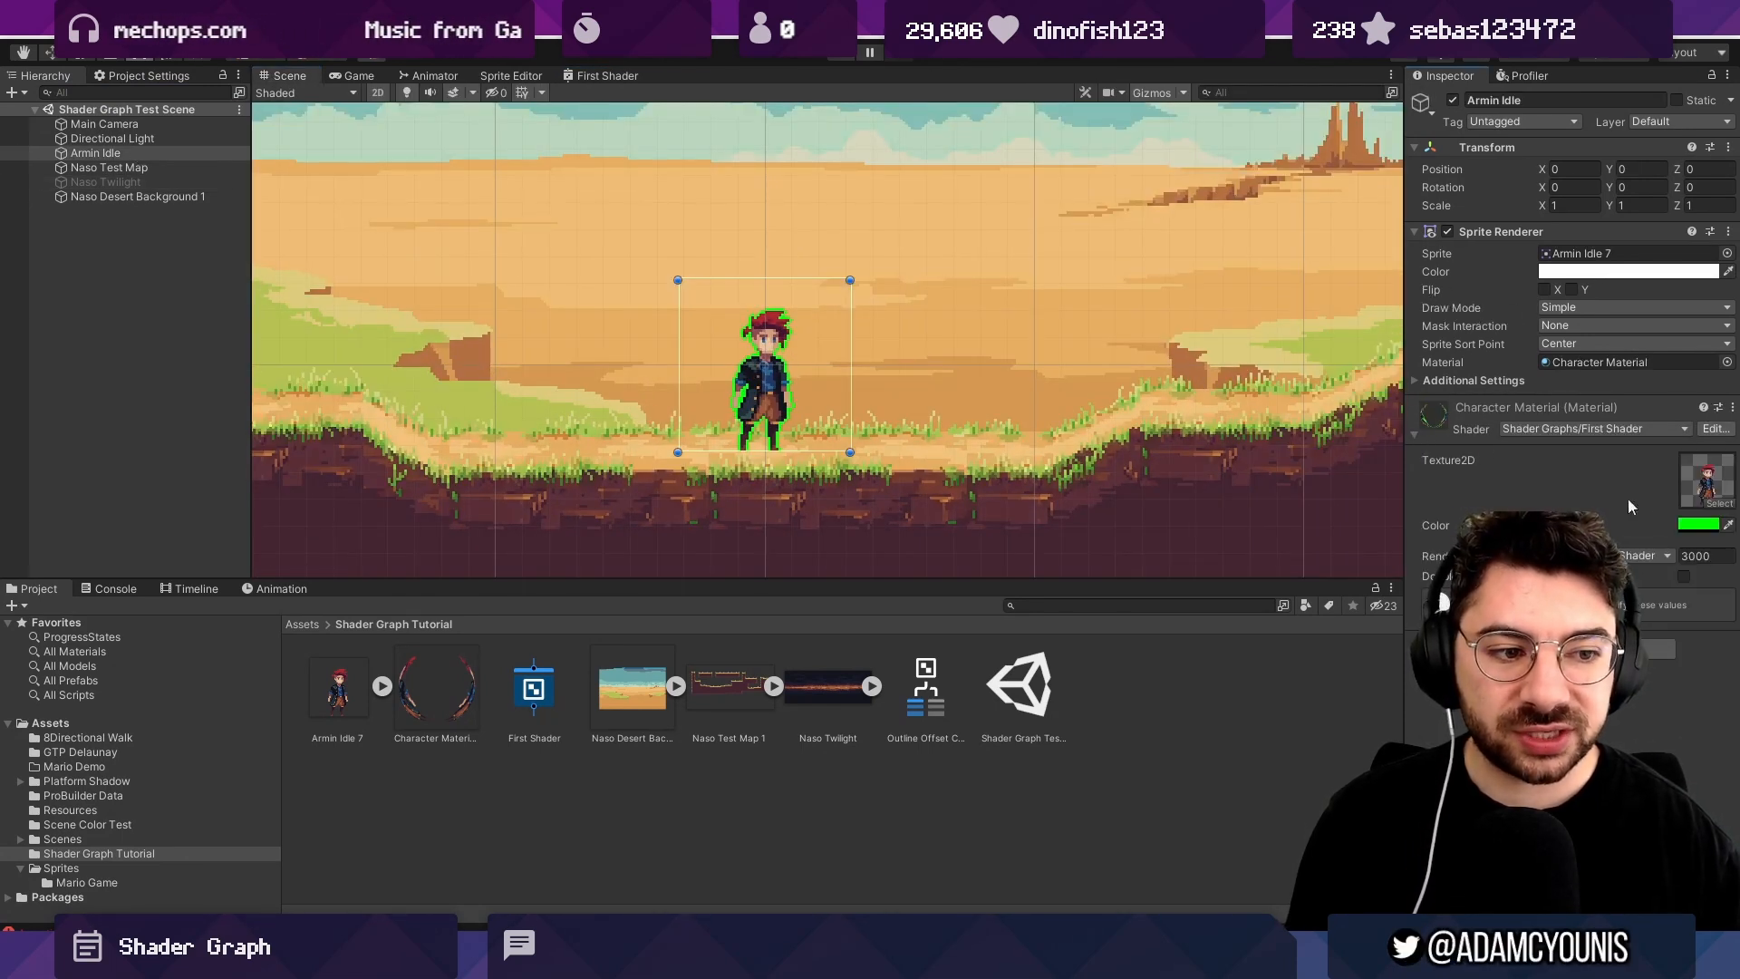
{"action": "left_click", "coordinate": [1697, 528]}
{"action": "left_click_drag", "start_coordinate": [1642, 549], "coordinate": [1584, 554]}
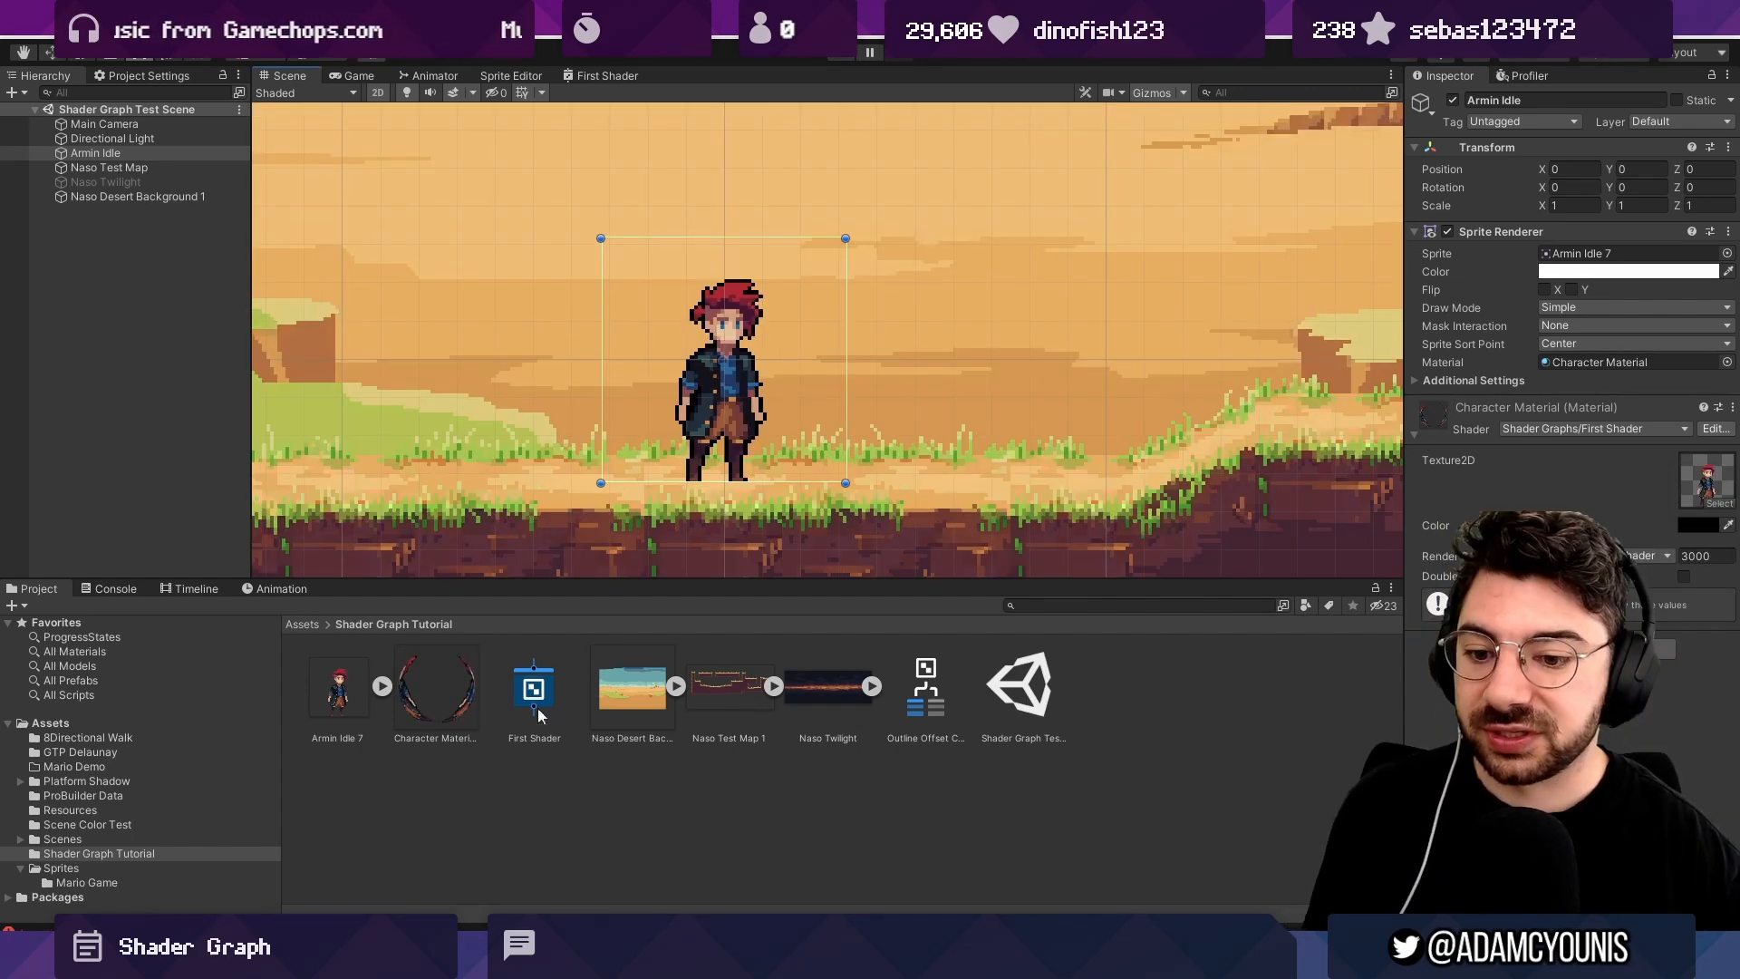
Apply the Character Material to the grassy ground sprite in the scene and show the material's properties.
{"action": "left_click", "coordinate": [453, 704]}
{"action": "scroll", "coordinate": [506, 519], "scroll_direction": "down", "scroll_amount": 5}
{"action": "scroll", "coordinate": [505, 520], "scroll_direction": "up", "scroll_amount": 2}
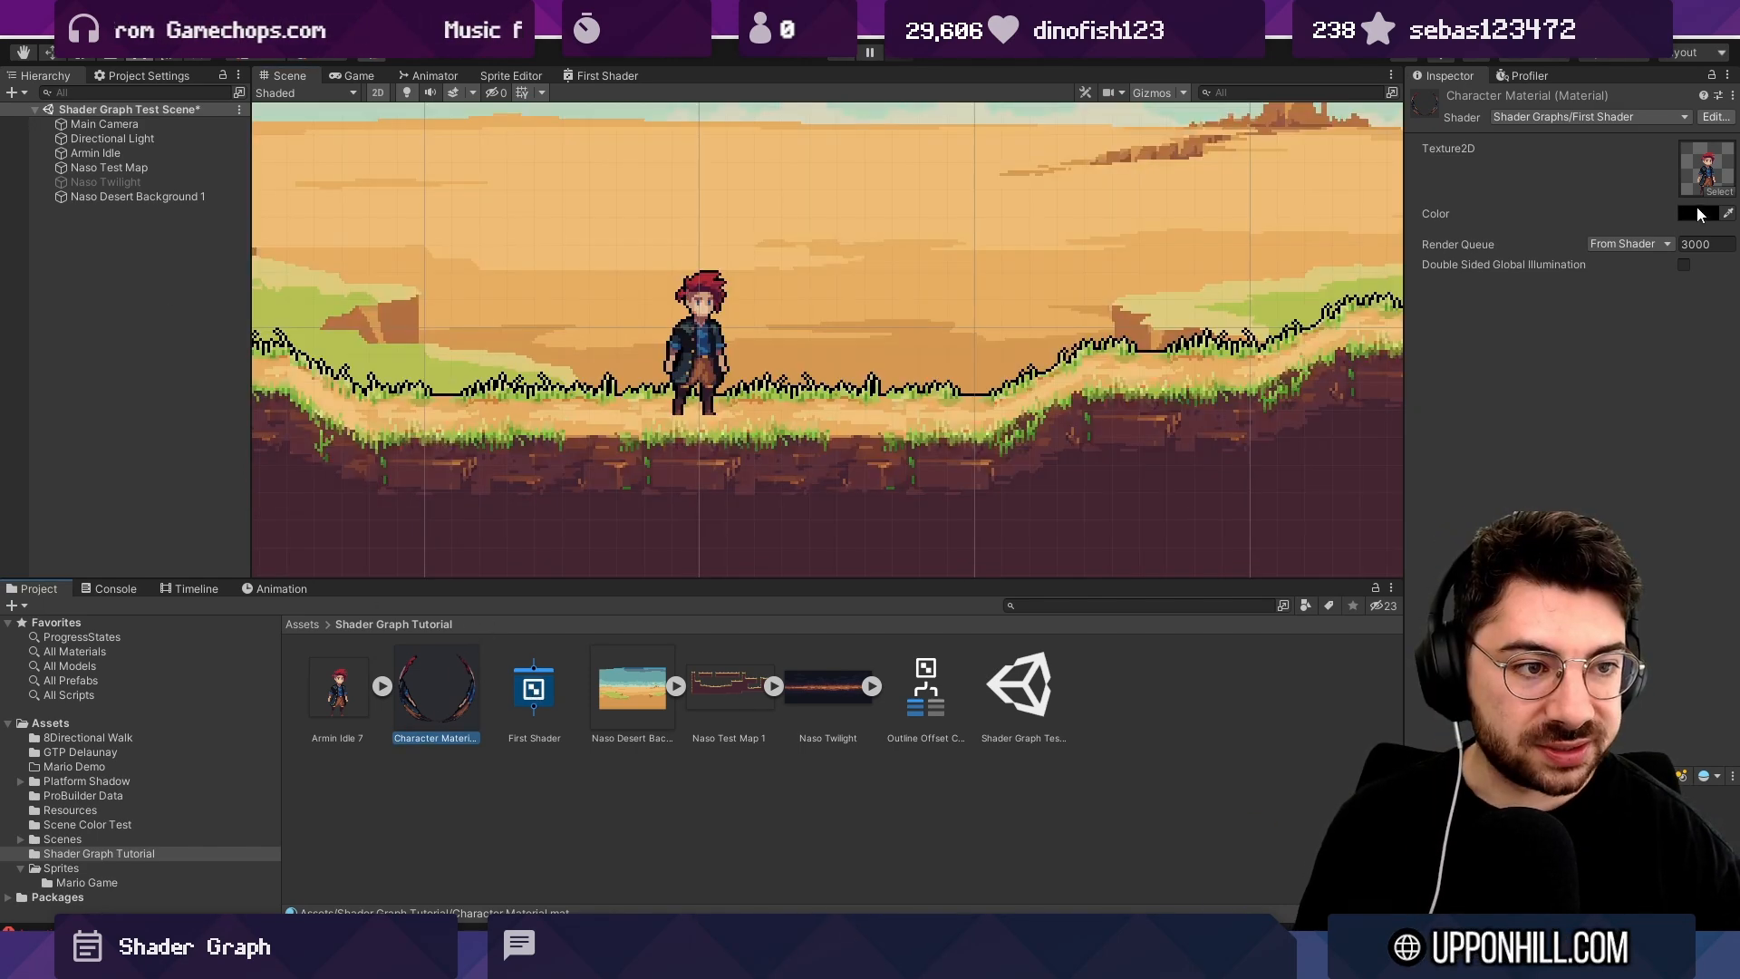
Try other outline colours on the Character Material, including brown-orange B06844, dark purple 442531 sampled from the ground, and another colour sampled from the scene.
{"action": "left_click", "coordinate": [1697, 214]}
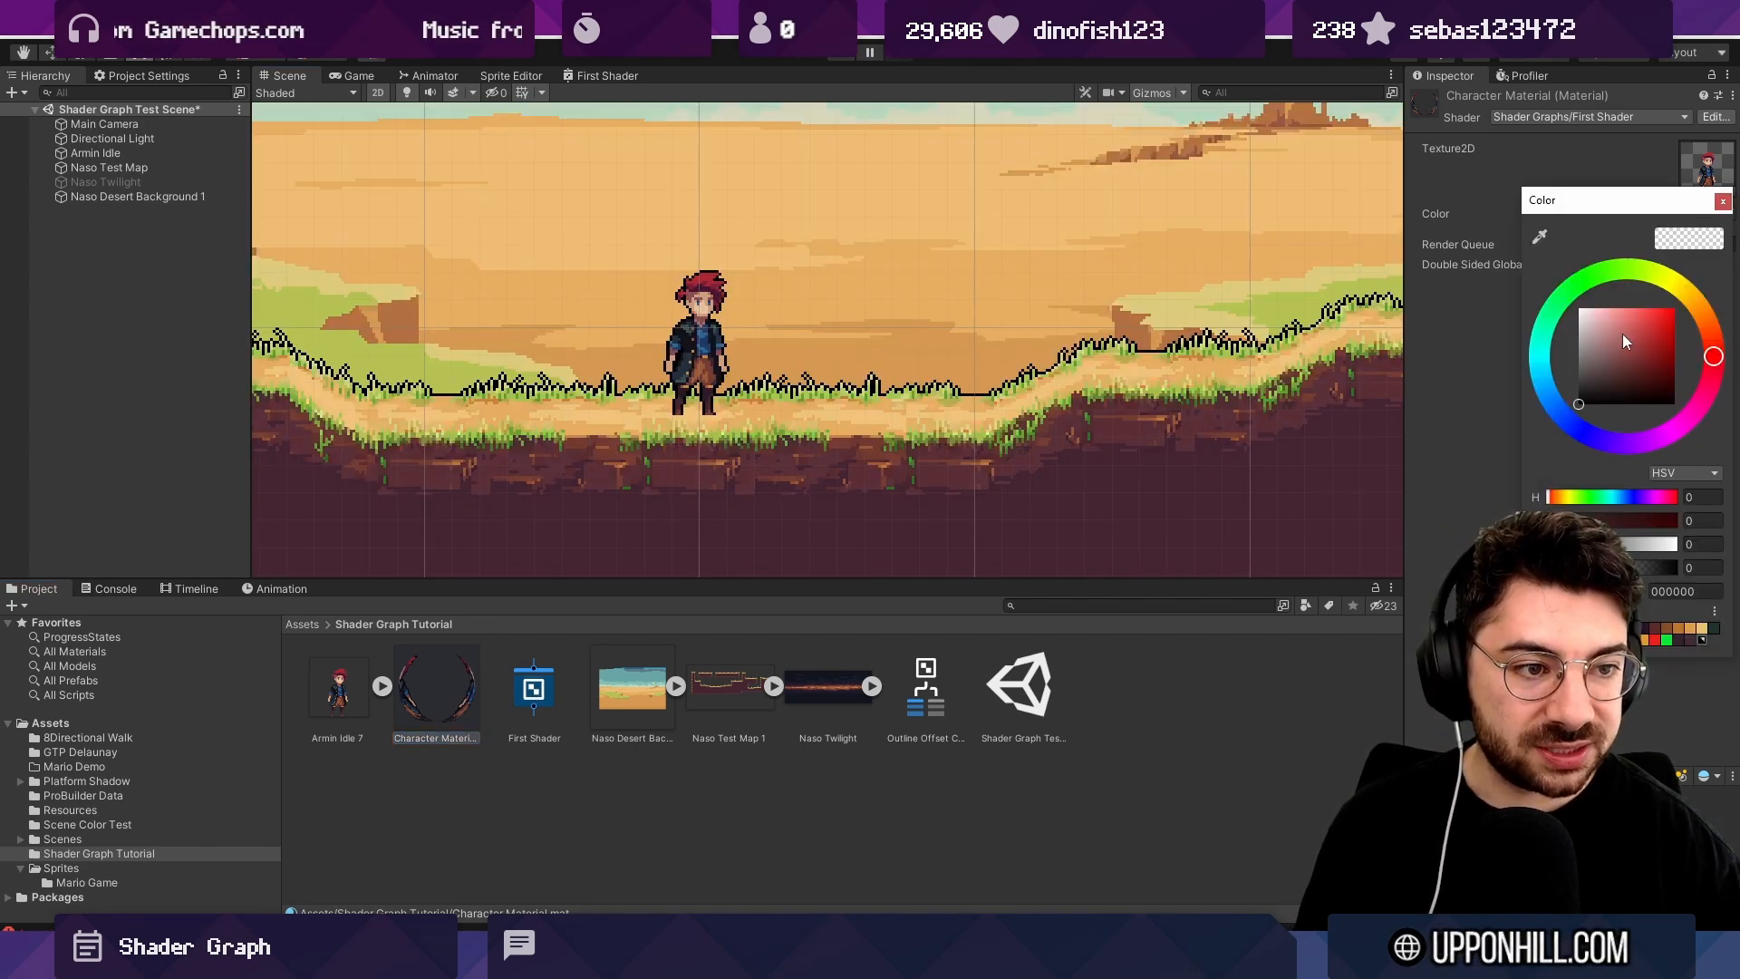
{"action": "mouse_move", "coordinate": [1622, 333]}
{"action": "left_mouse_down"}
{"action": "mouse_move", "coordinate": [1601, 337]}
{"action": "mouse_move", "coordinate": [1637, 356]}
{"action": "mouse_move", "coordinate": [1639, 339]}
{"action": "mouse_move", "coordinate": [1712, 351]}
{"action": "mouse_move", "coordinate": [1723, 329]}
{"action": "left_mouse_up"}
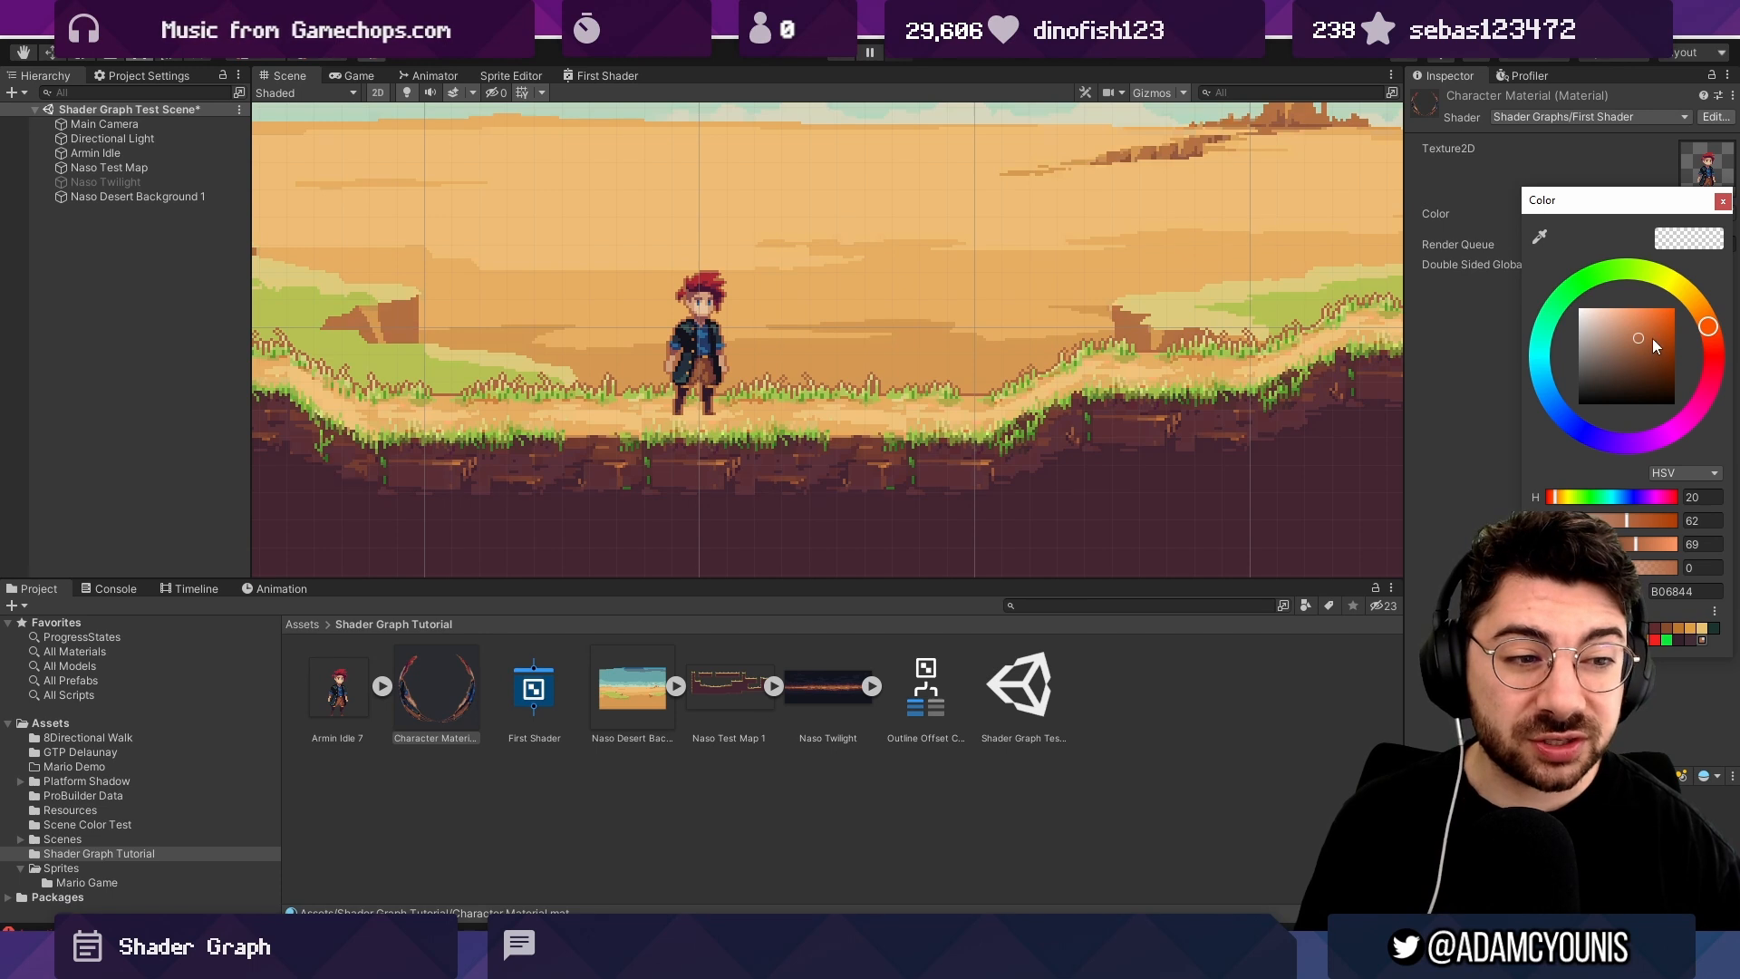
{"action": "left_click", "coordinate": [1539, 237]}
{"action": "left_click", "coordinate": [1134, 475]}
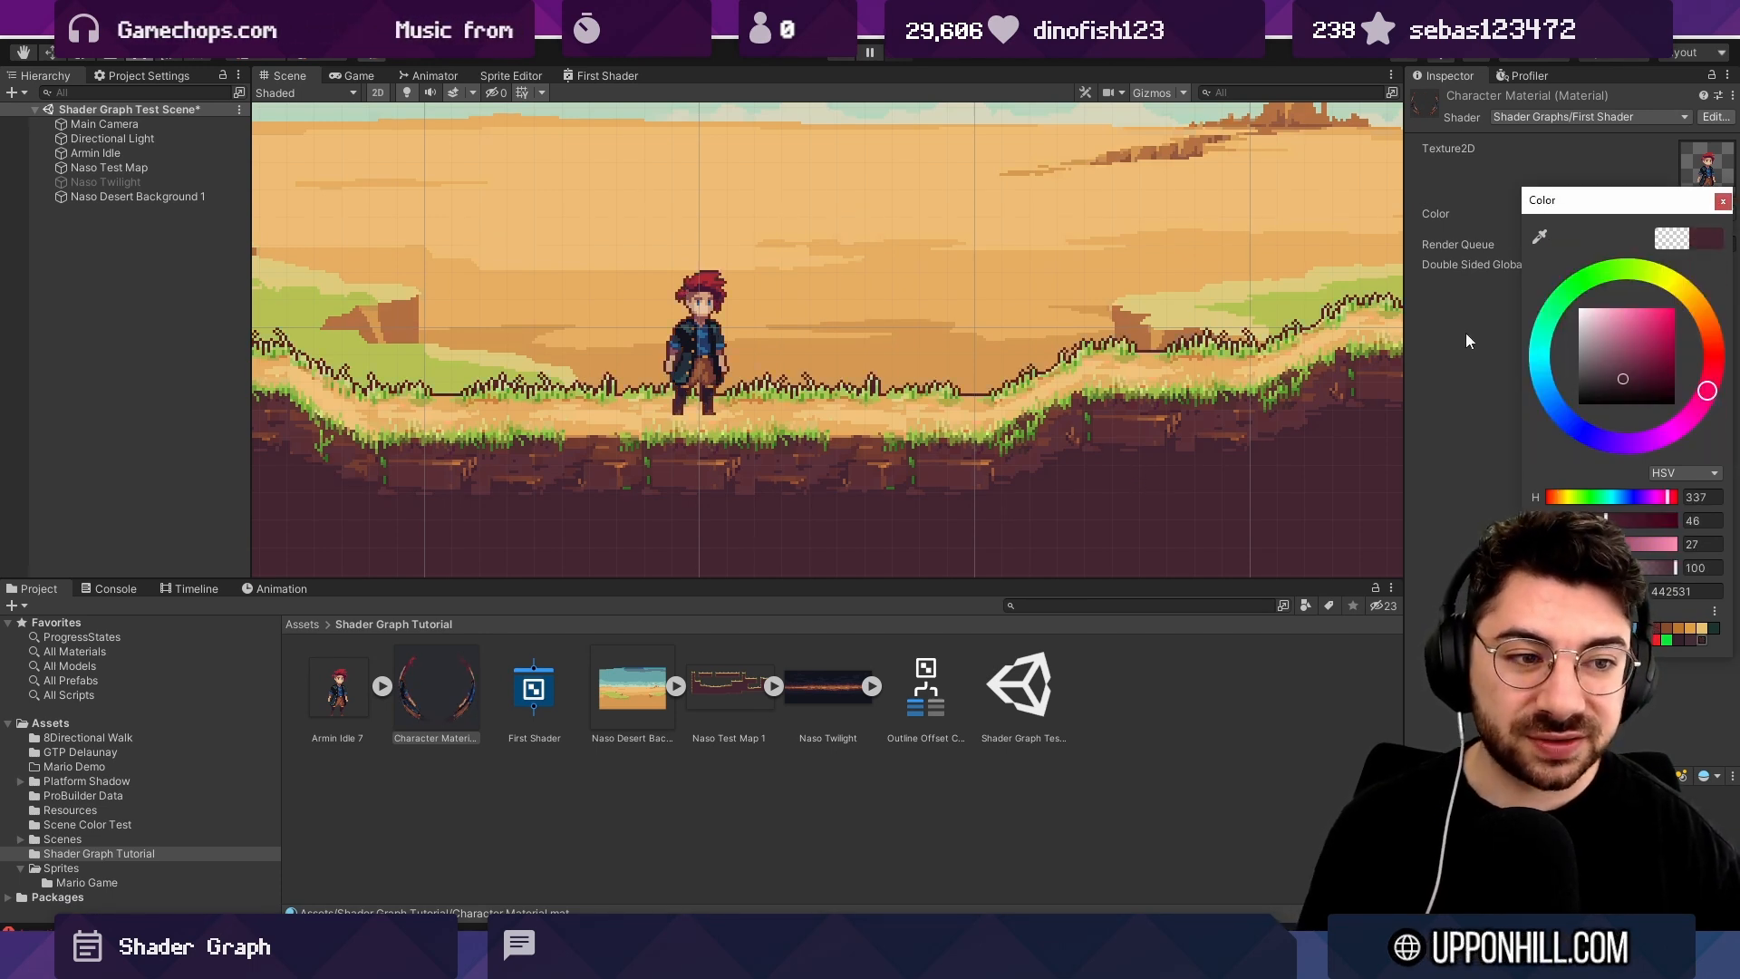
{"action": "left_click", "coordinate": [1538, 238]}
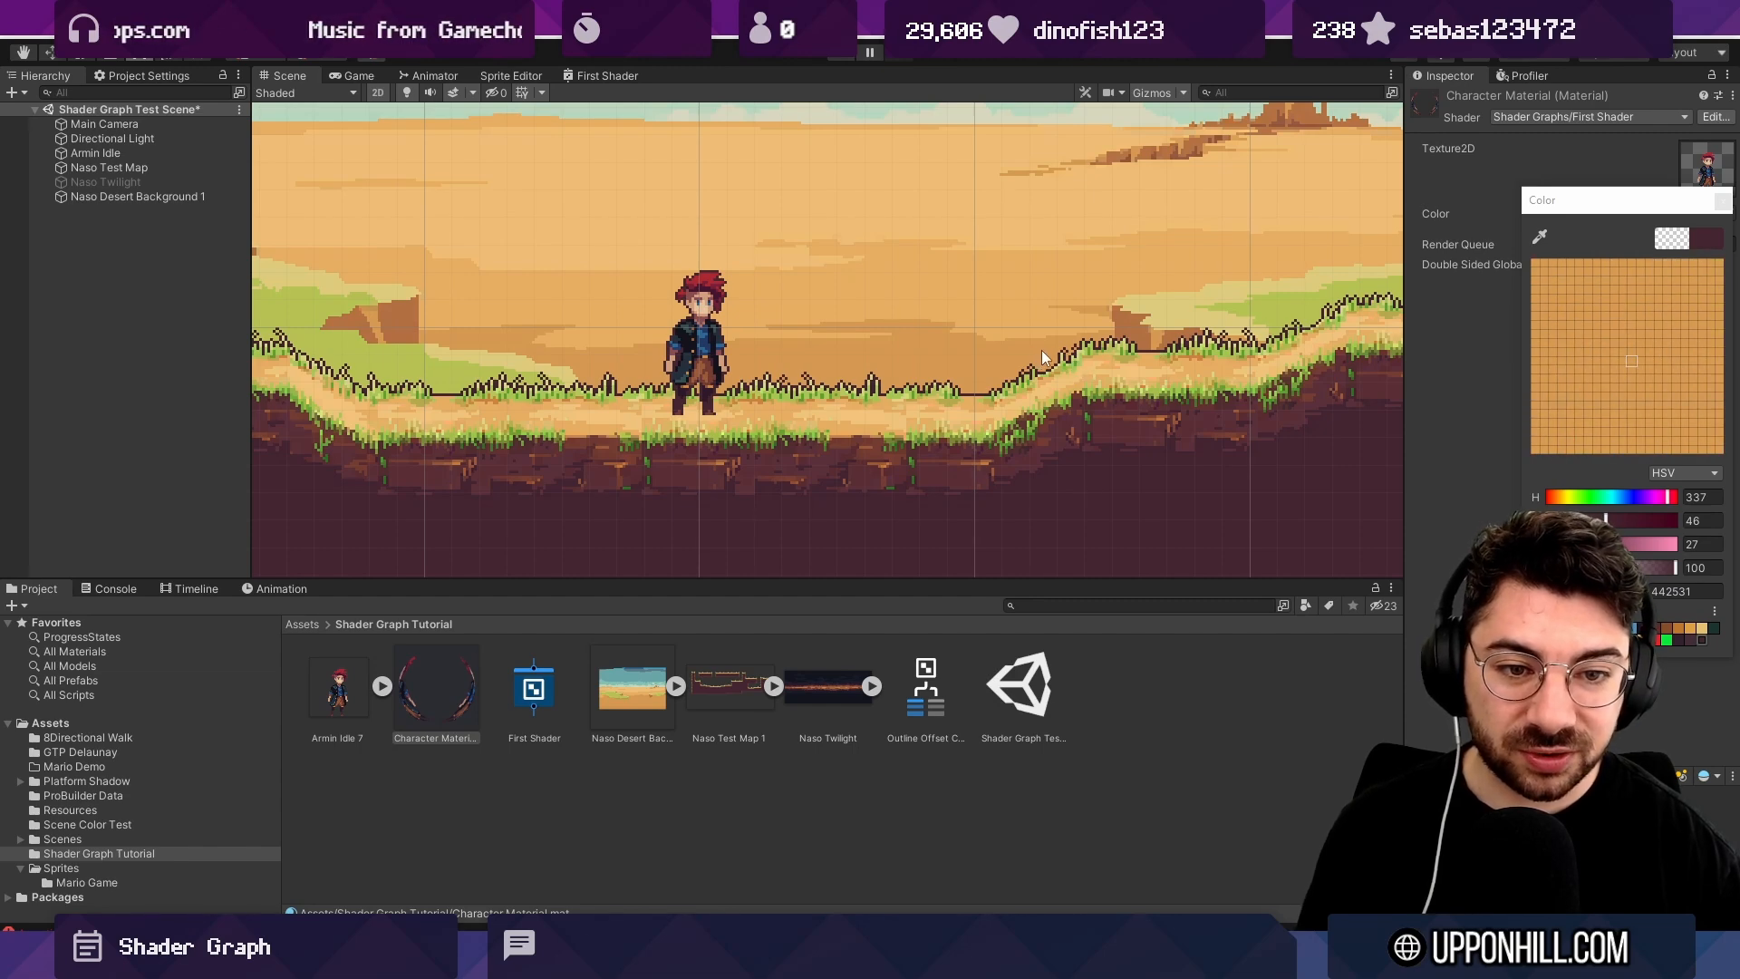
{"action": "left_click", "coordinate": [1041, 350]}
{"action": "left_click", "coordinate": [1539, 236]}
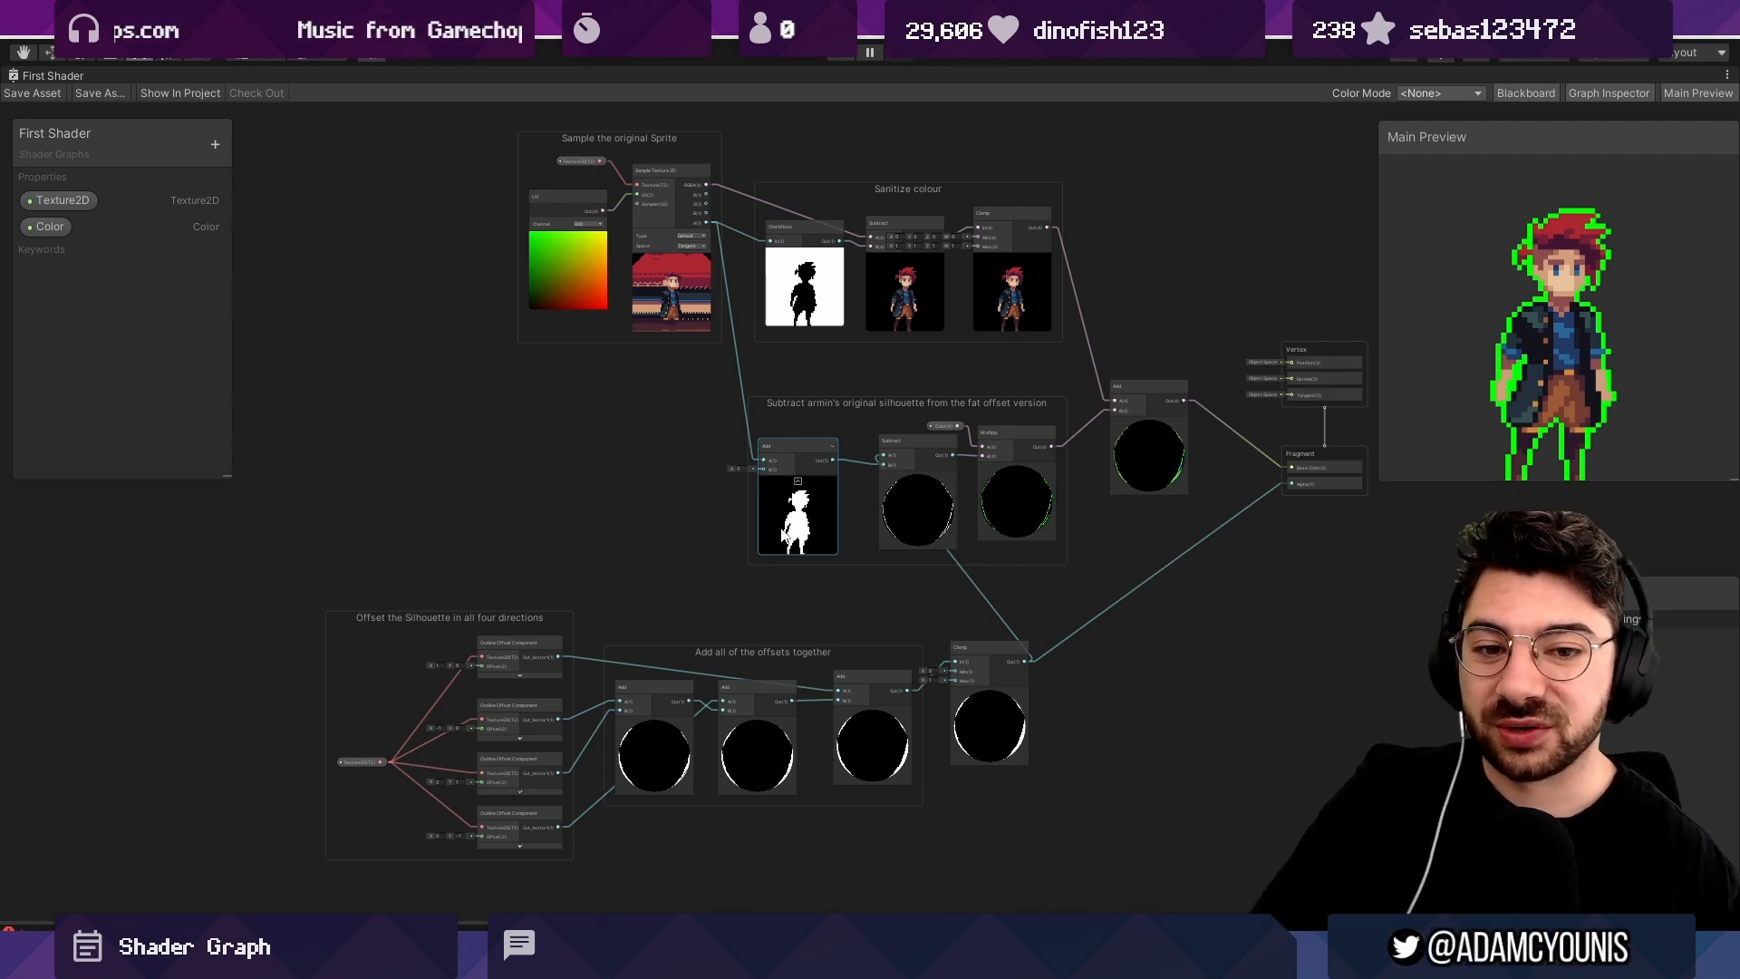
{"action": "scroll", "coordinate": [712, 727], "scroll_direction": "up", "scroll_amount": 3}
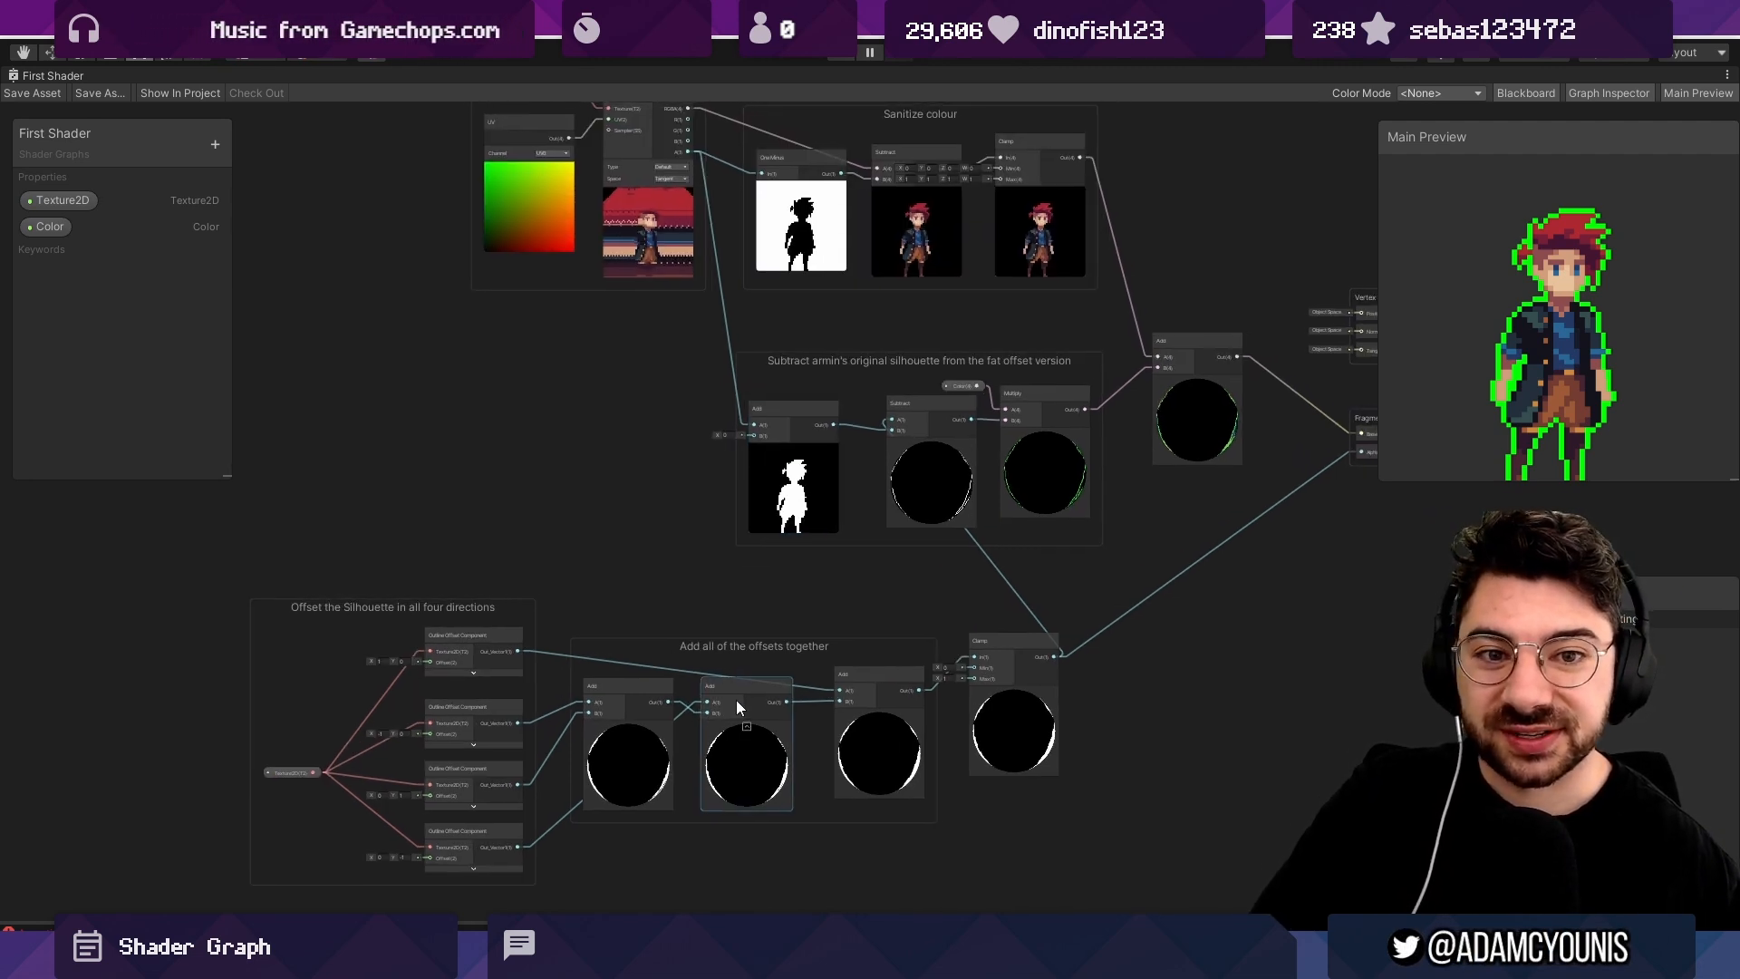
{"action": "scroll", "coordinate": [705, 640], "scroll_direction": "down", "scroll_amount": 2}
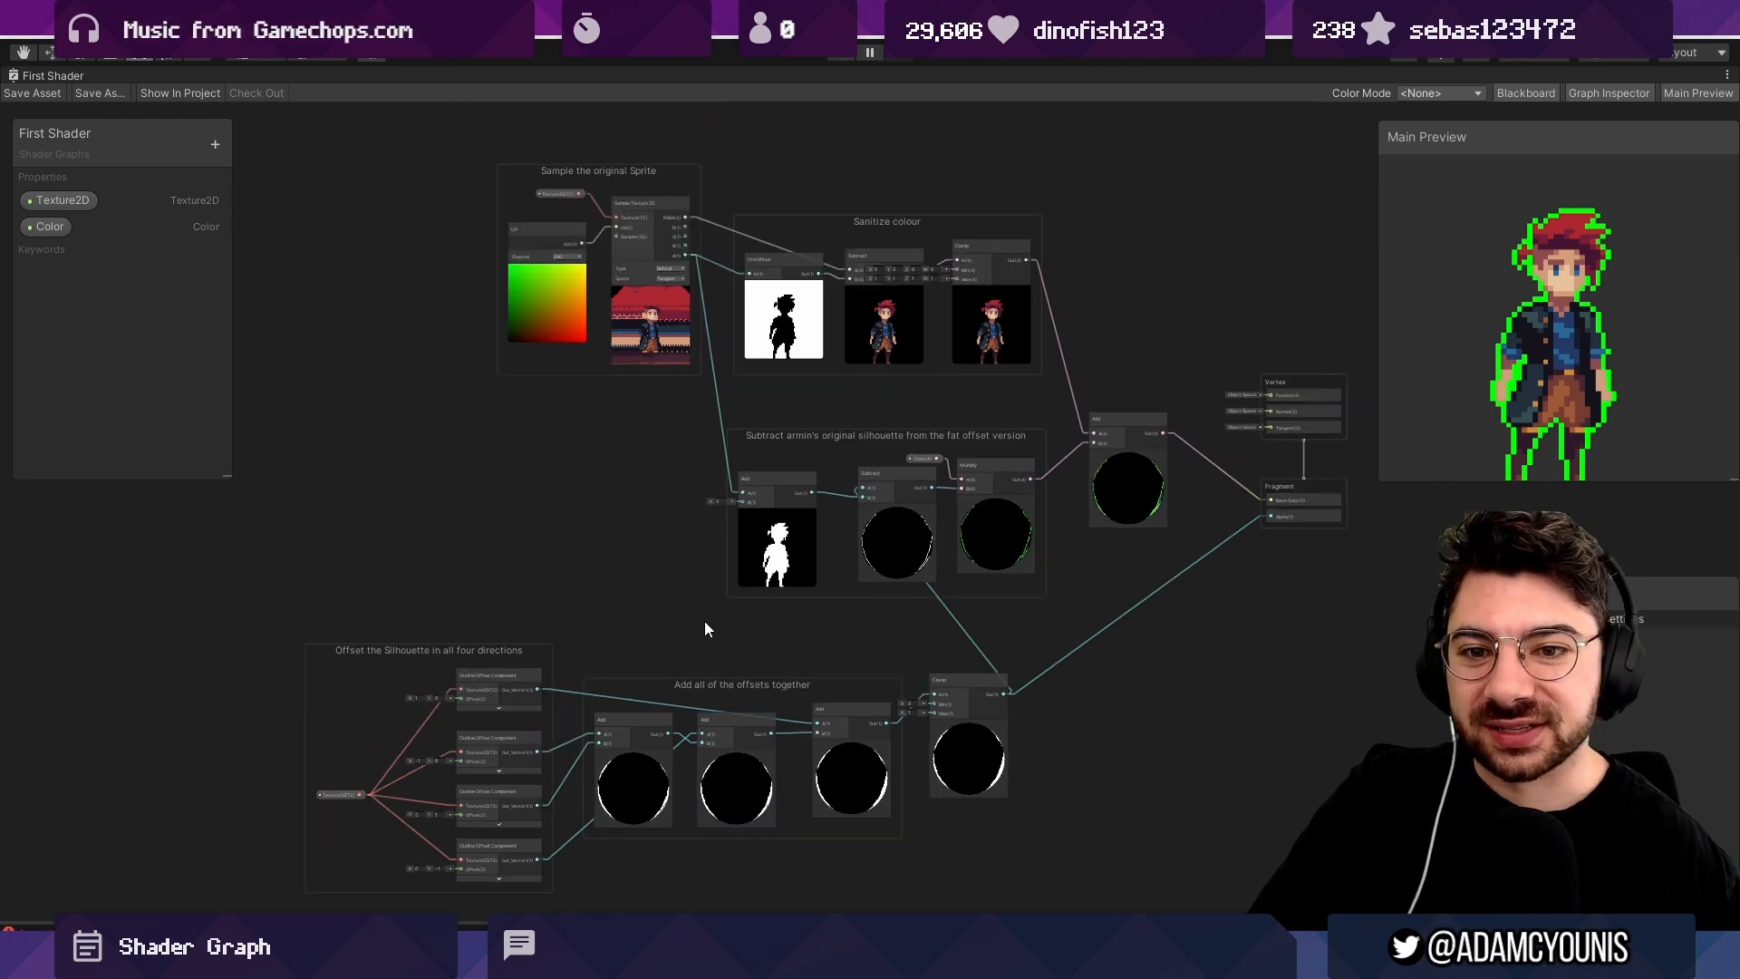